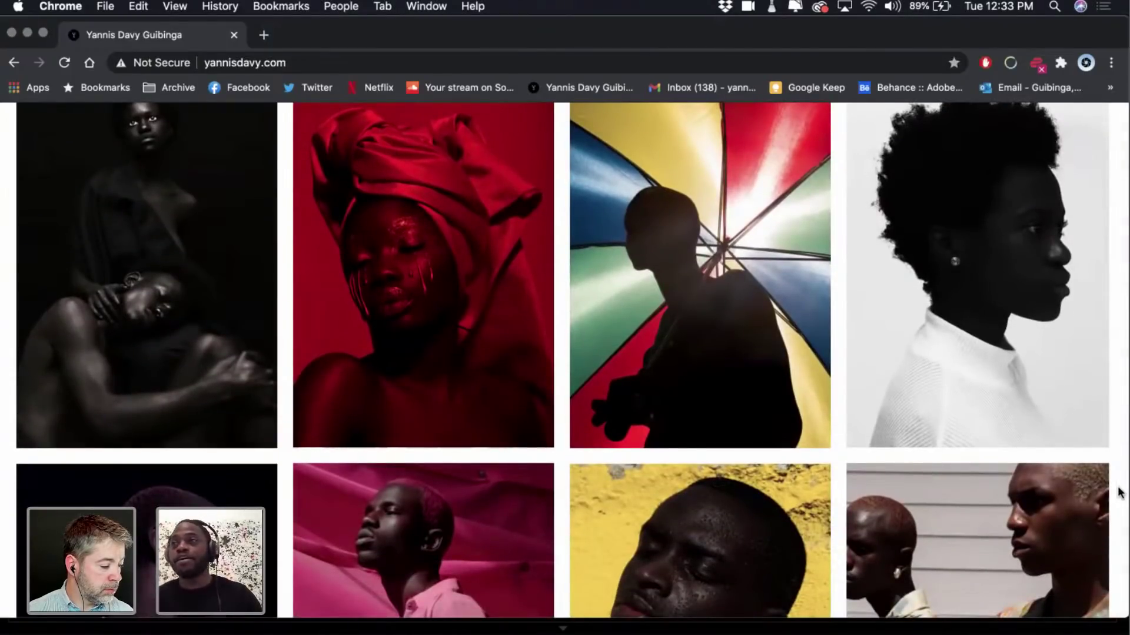
Browse the portfolio website's portrait gallery to review the photographer's use of color and composition, returning to the start of the page.
scroll(1120, 492, down, 10)
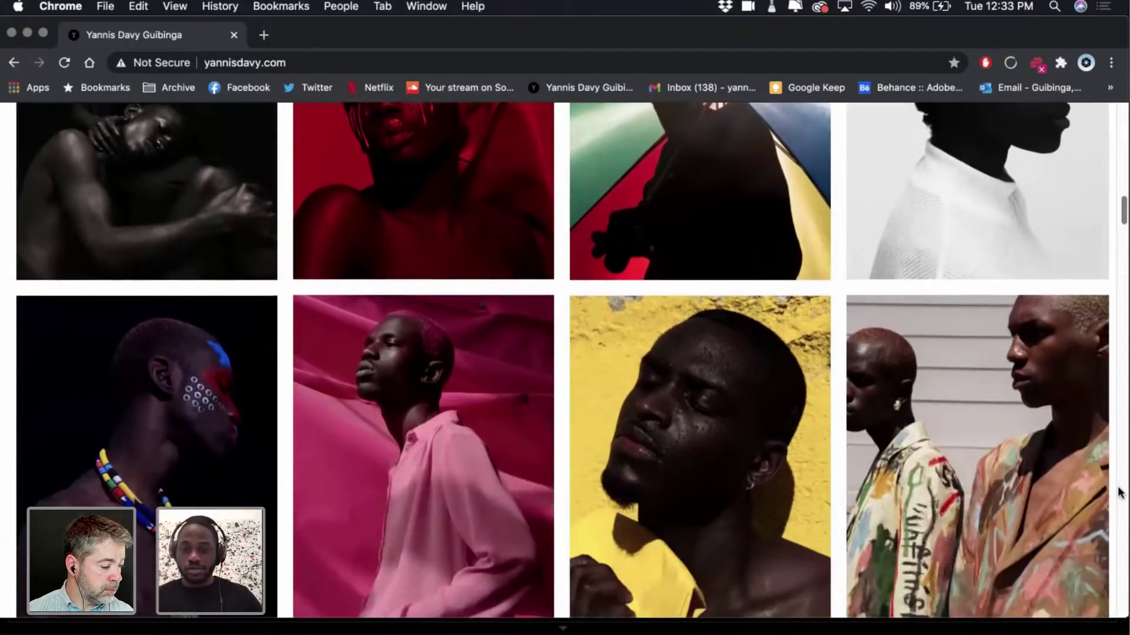
scroll(1120, 492, down, 6)
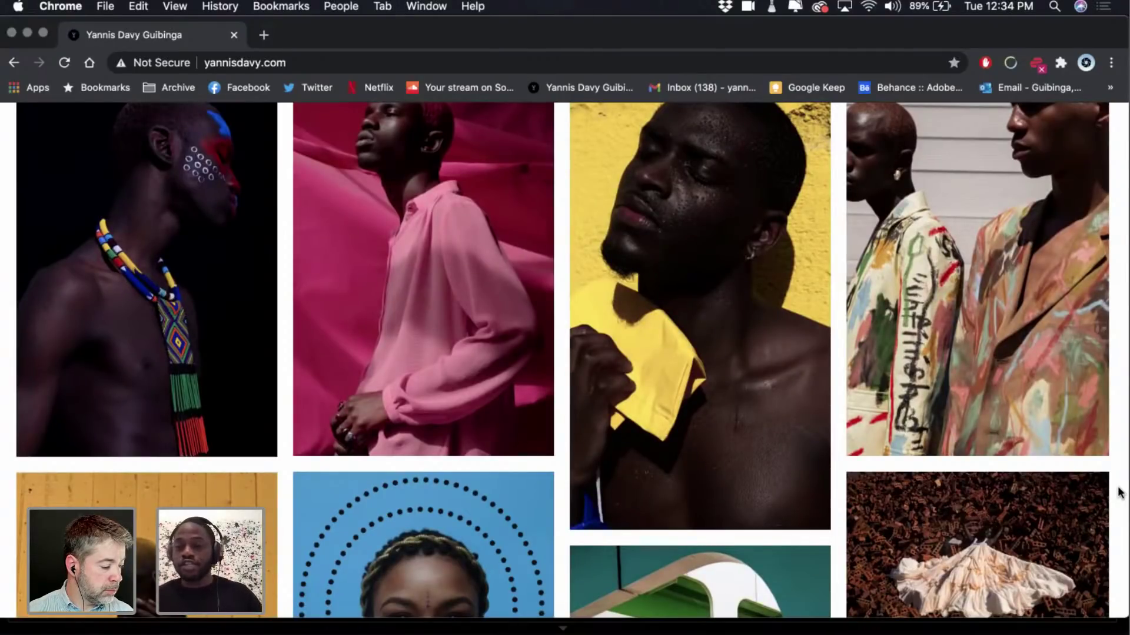
scroll(1050, 494, down, 9)
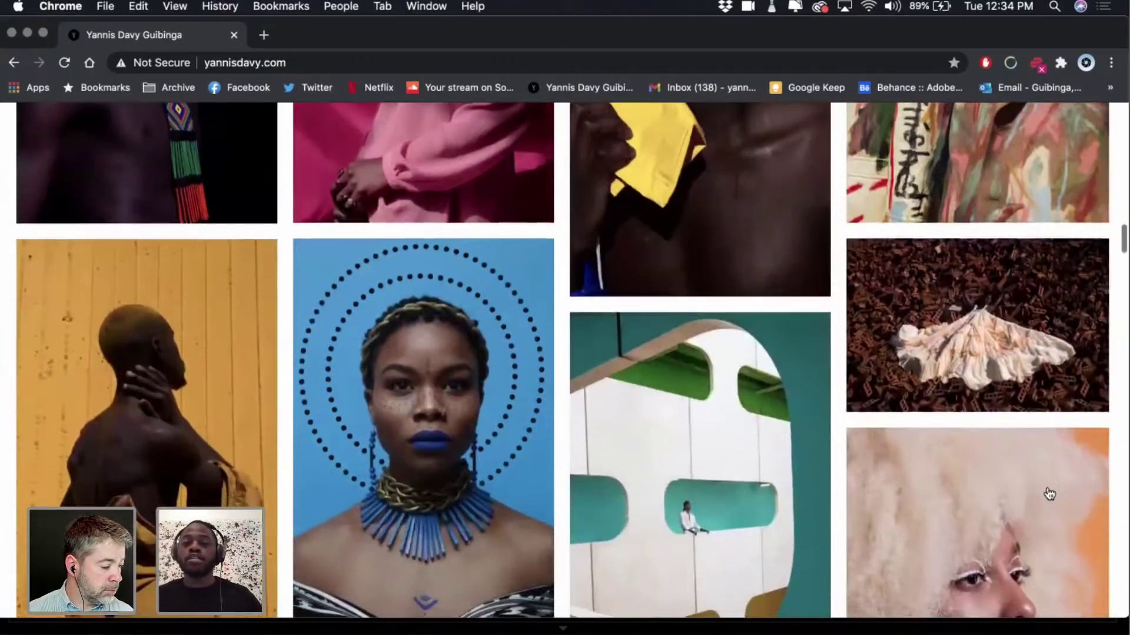
scroll(1049, 494, down, 4)
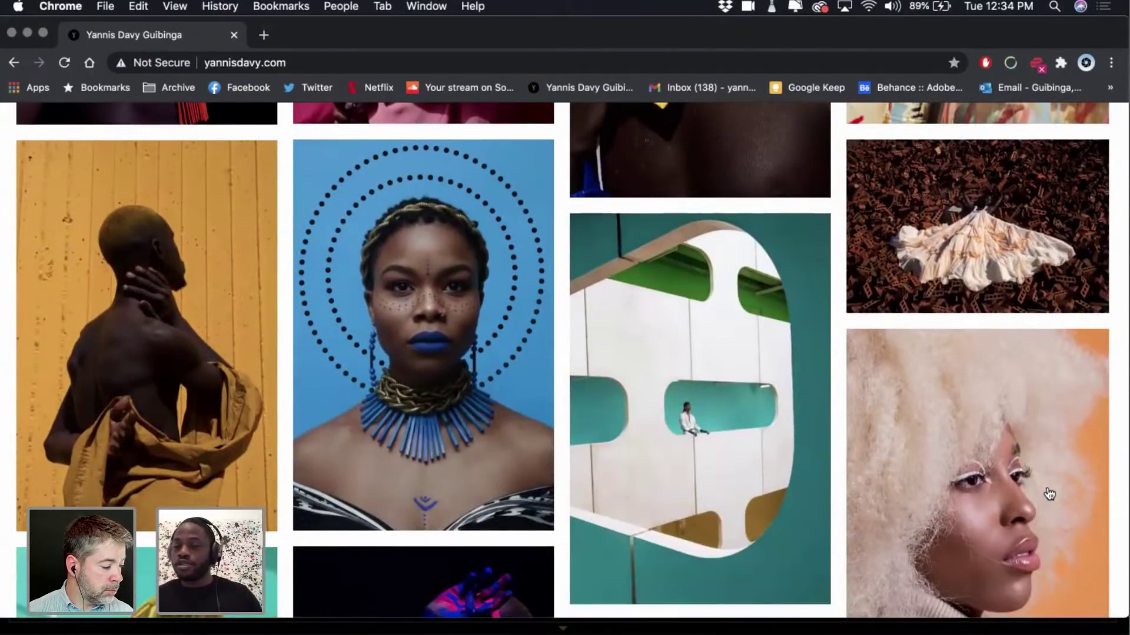
scroll(1050, 494, down, 18)
scroll(1049, 494, down, 15)
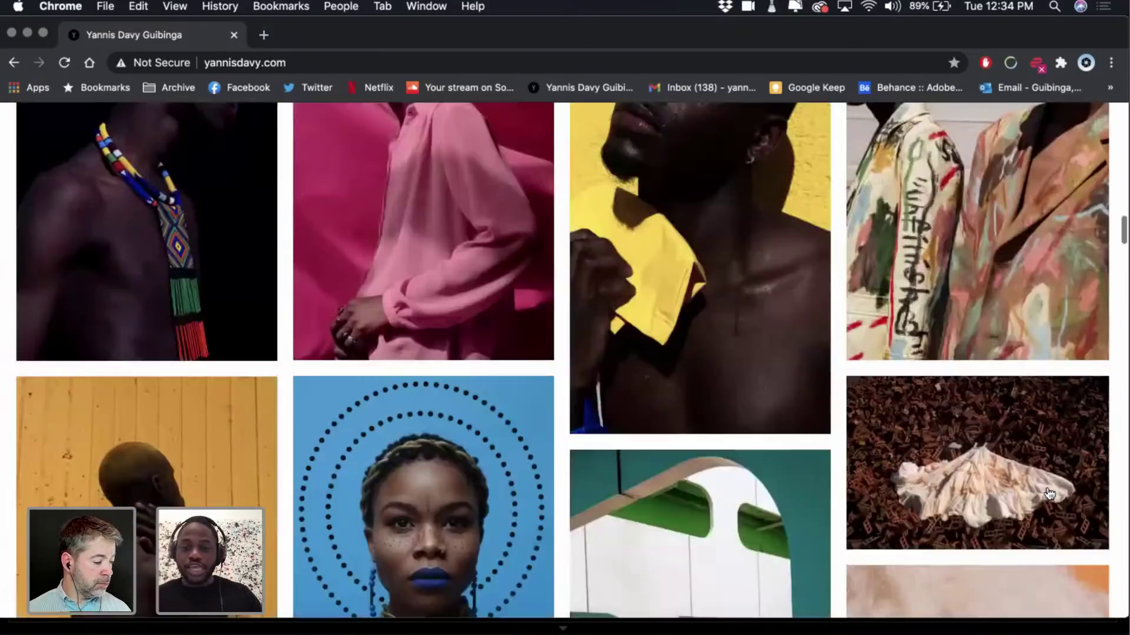
scroll(1049, 494, down, 15)
scroll(1023, 496, up, 5)
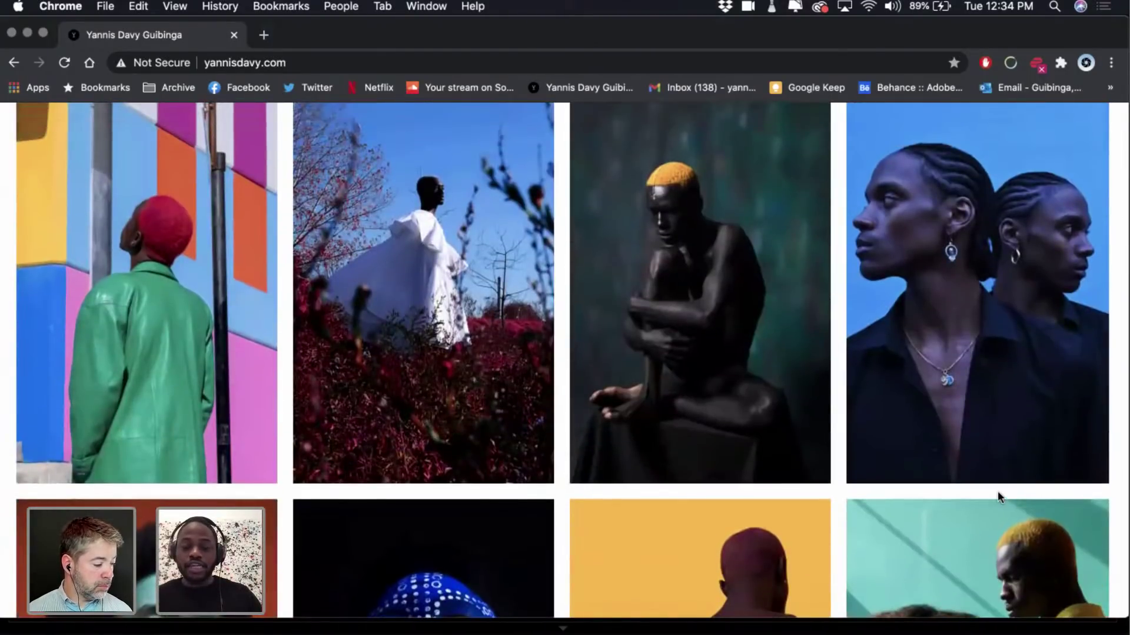
scroll(997, 491, up, 5)
scroll(1000, 499, up, 6)
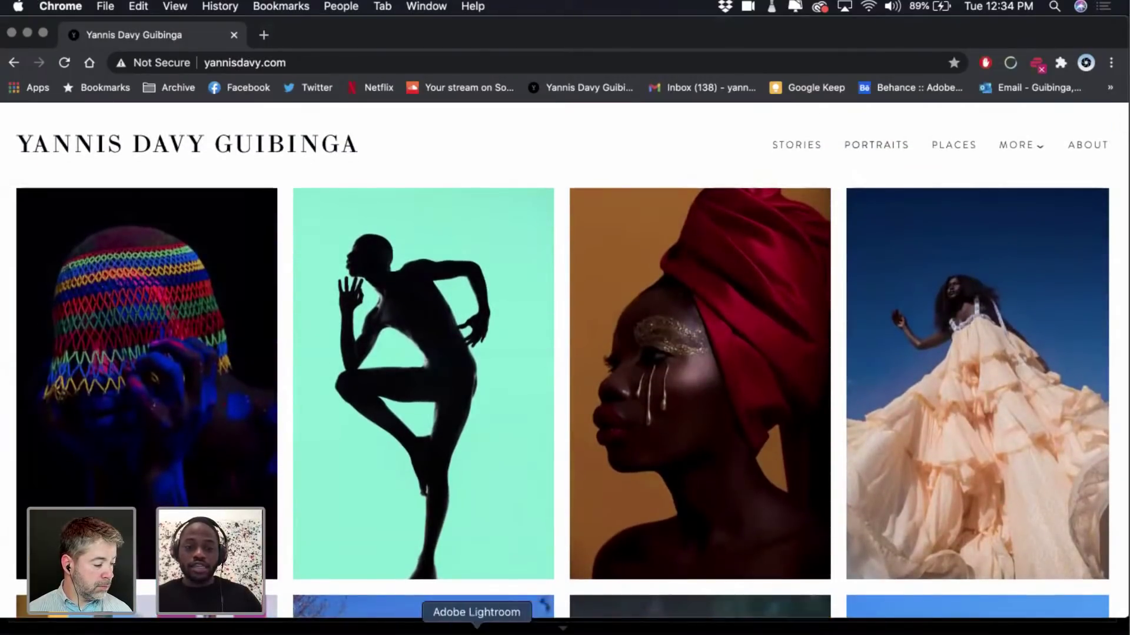
Switch to Lightroom and open the photo of two men in front of the purple mural, DSC_5138.JPG, in Develop.
click(476, 631)
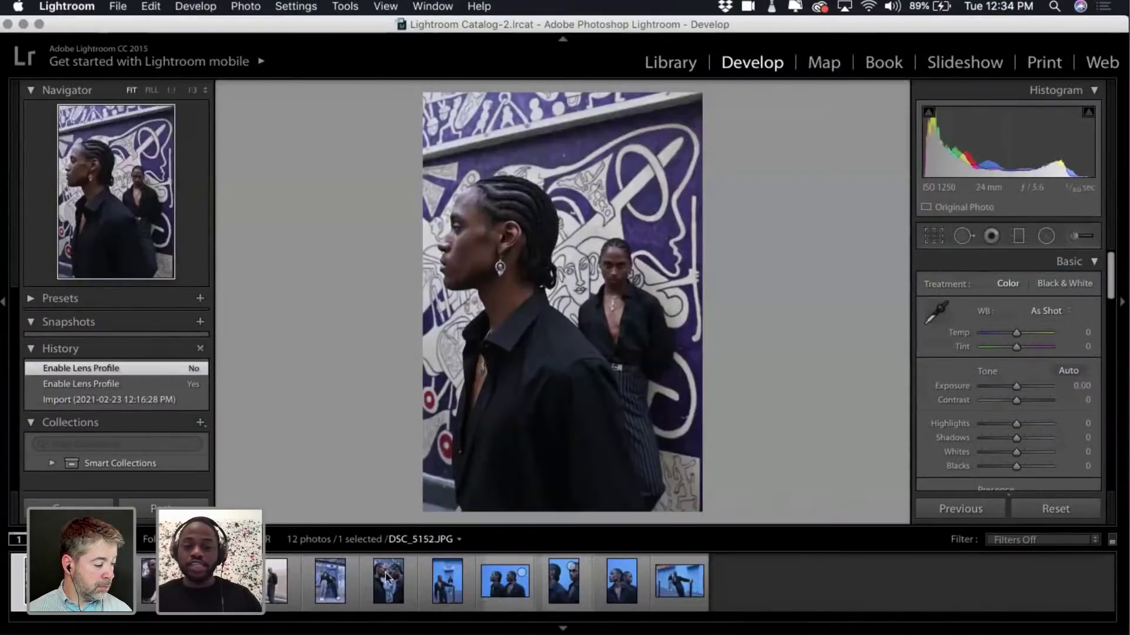
click(494, 582)
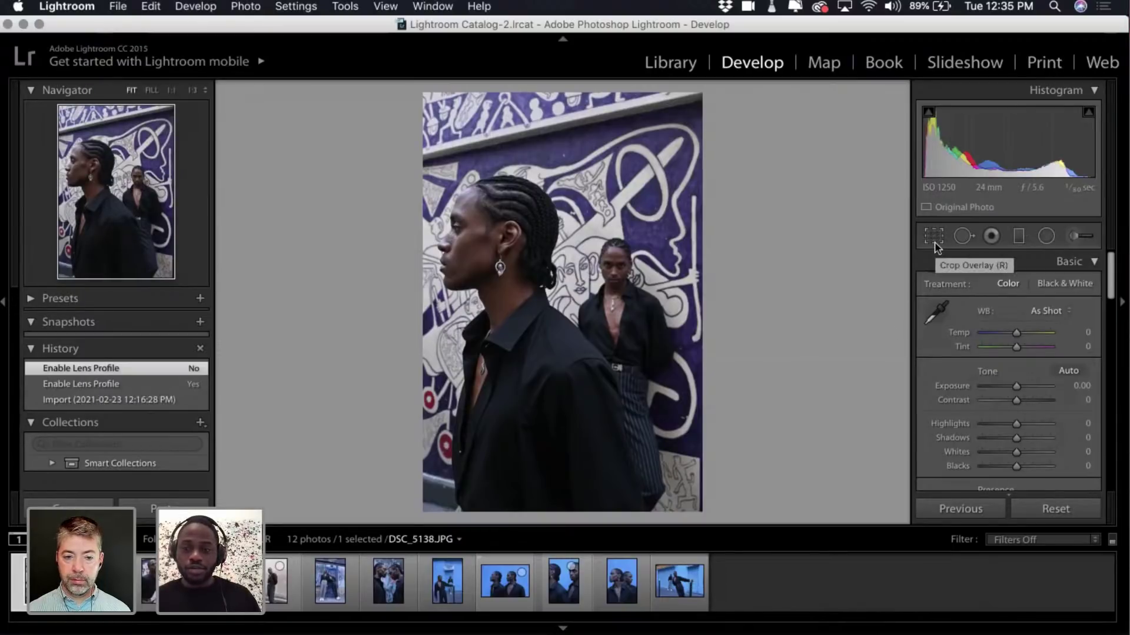
click(858, 631)
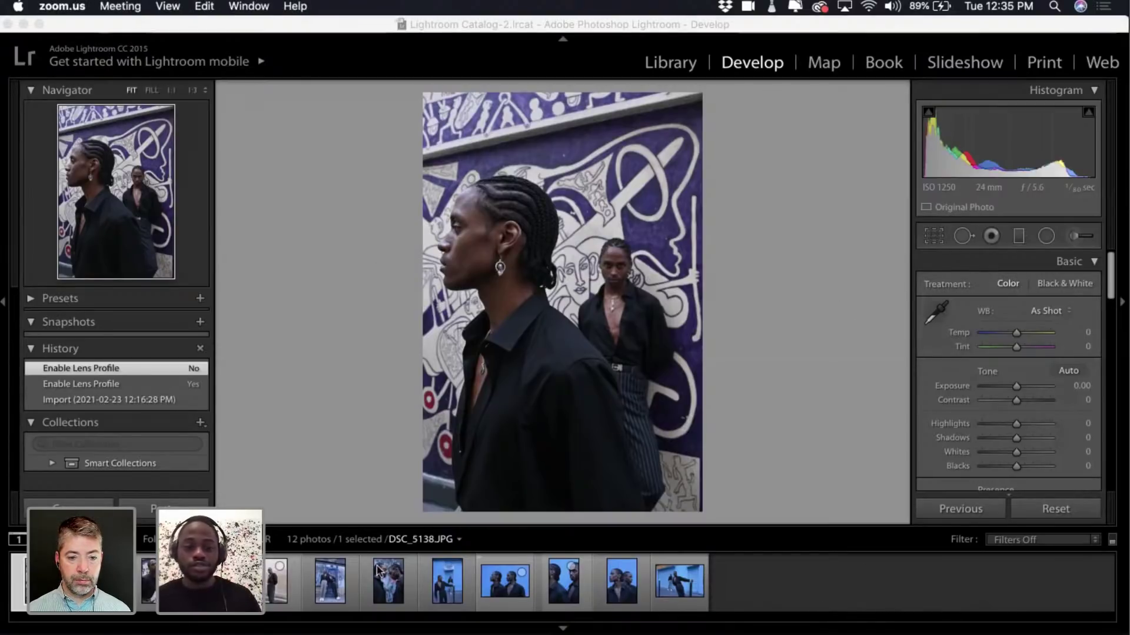
click(734, 586)
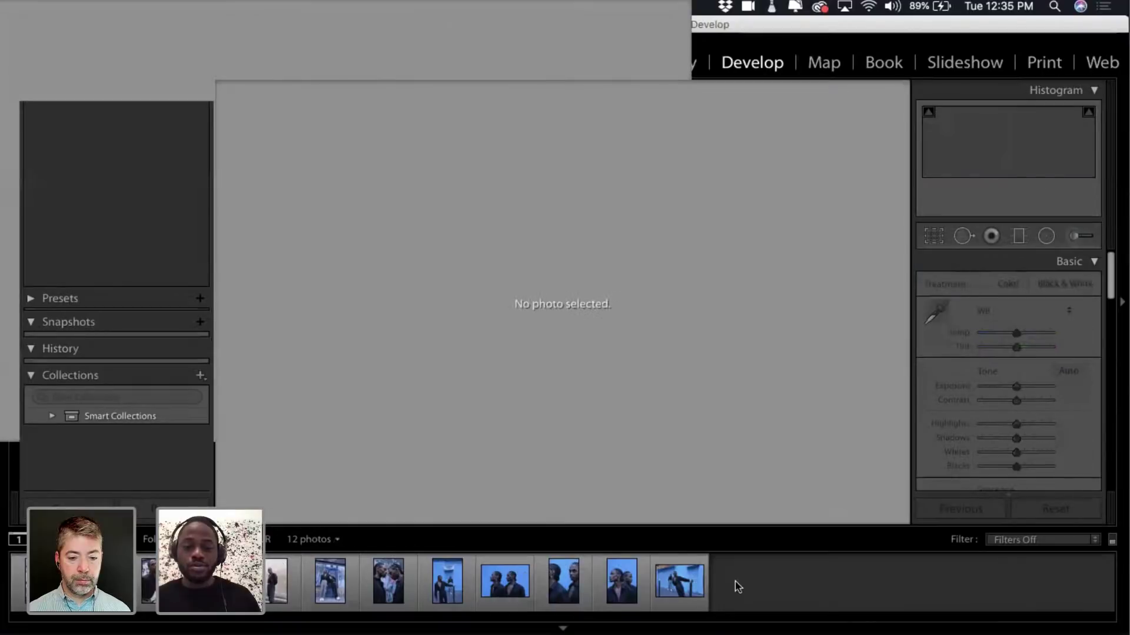
click(18, 582)
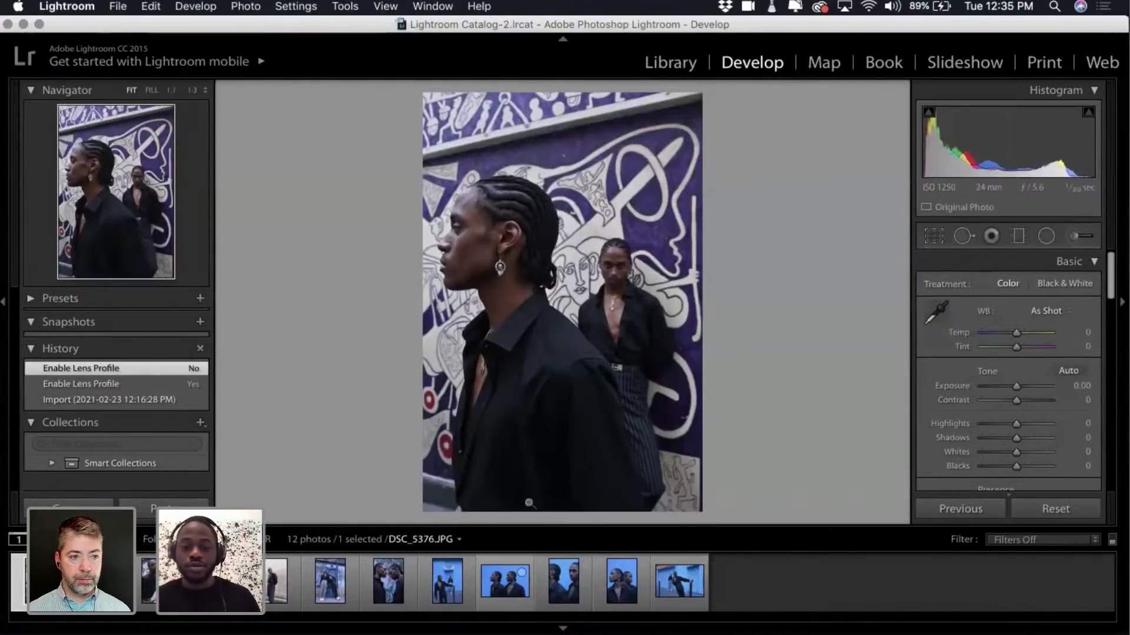
click(504, 581)
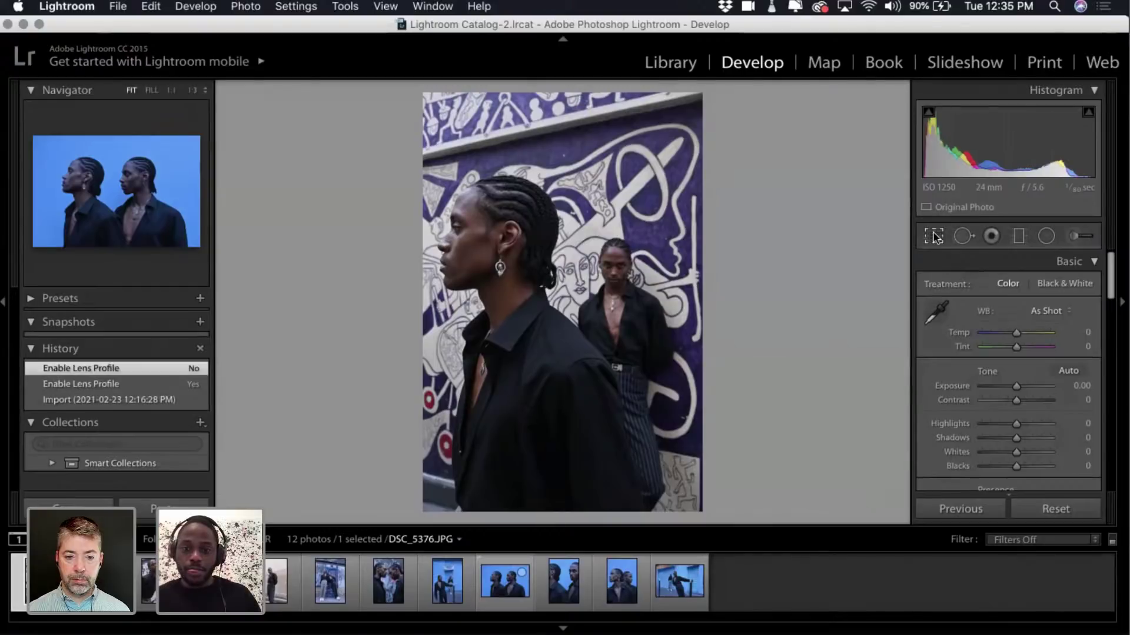
Crop the mural photo tighter around both men at the original aspect ratio, removing wall above and behind them.
key(r)
drag(698, 88, 687, 113)
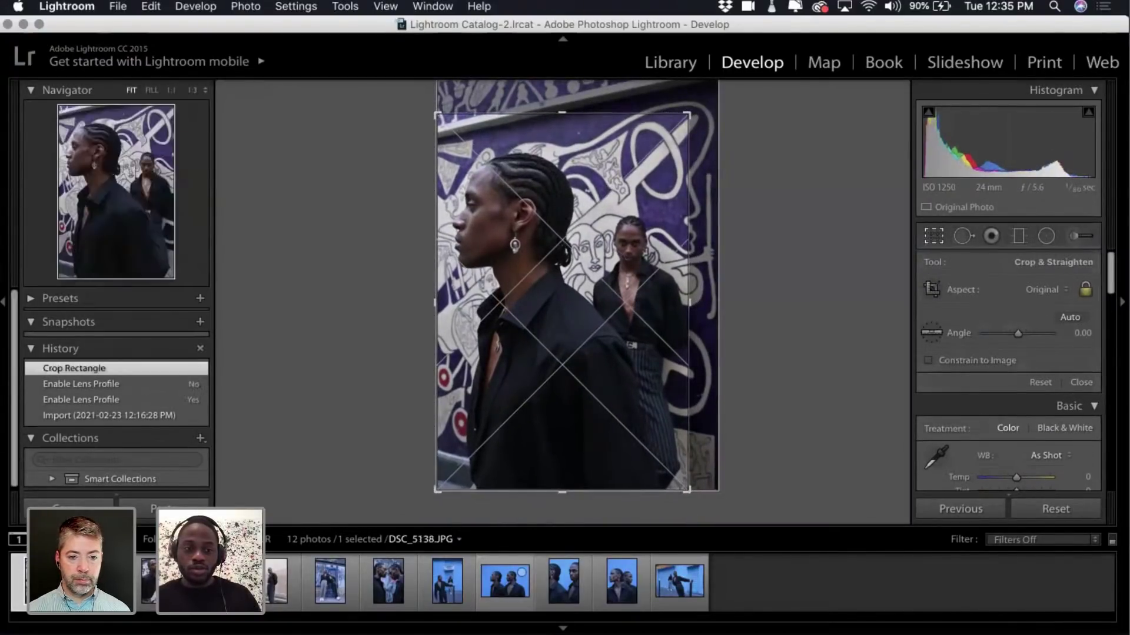
drag(685, 113, 678, 128)
mouse_move(594, 205)
mouse_down()
mouse_move(568, 210)
mouse_move(583, 210)
mouse_up()
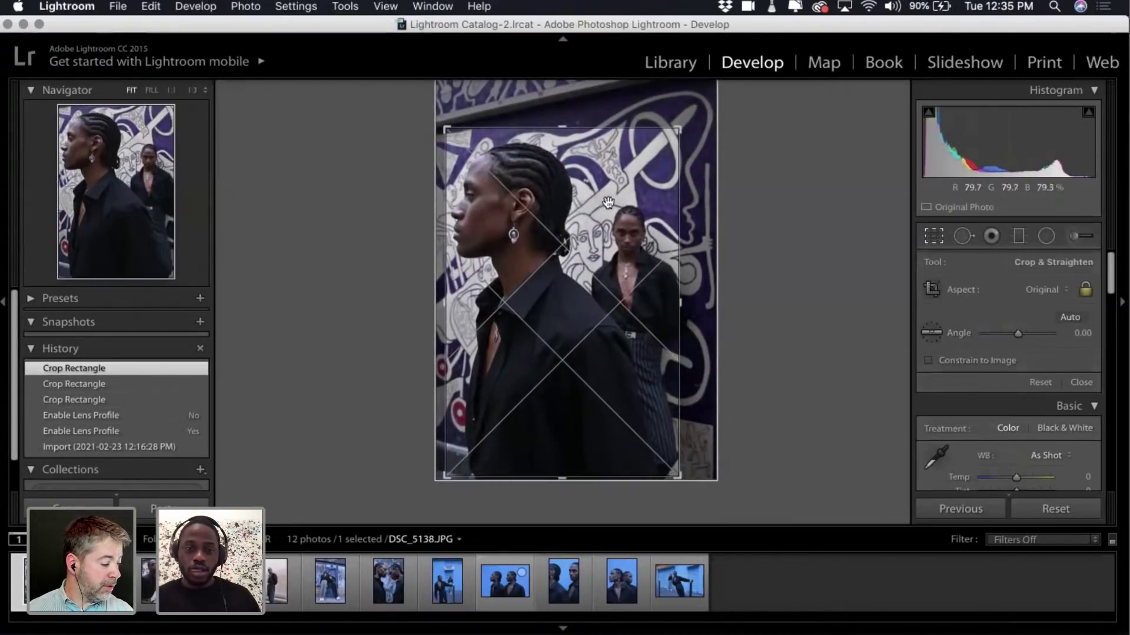
drag(663, 212, 660, 214)
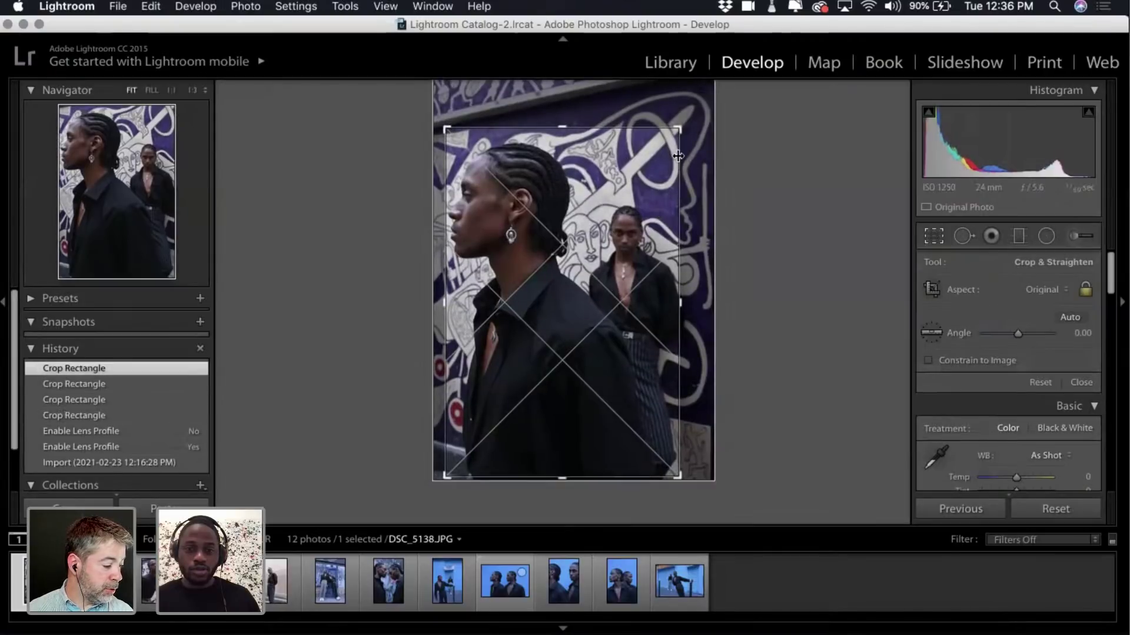
Fine-tune the crop frame's size, shift the photo slightly inside it, and apply the crop.
click(683, 126)
drag(622, 192, 621, 190)
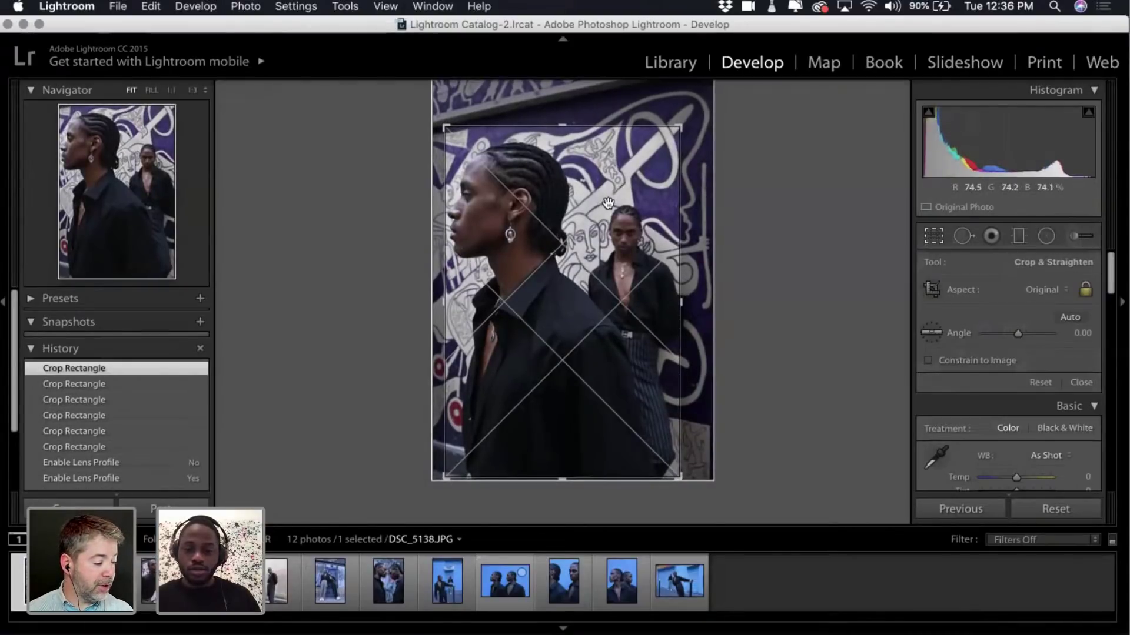
drag(559, 270, 562, 273)
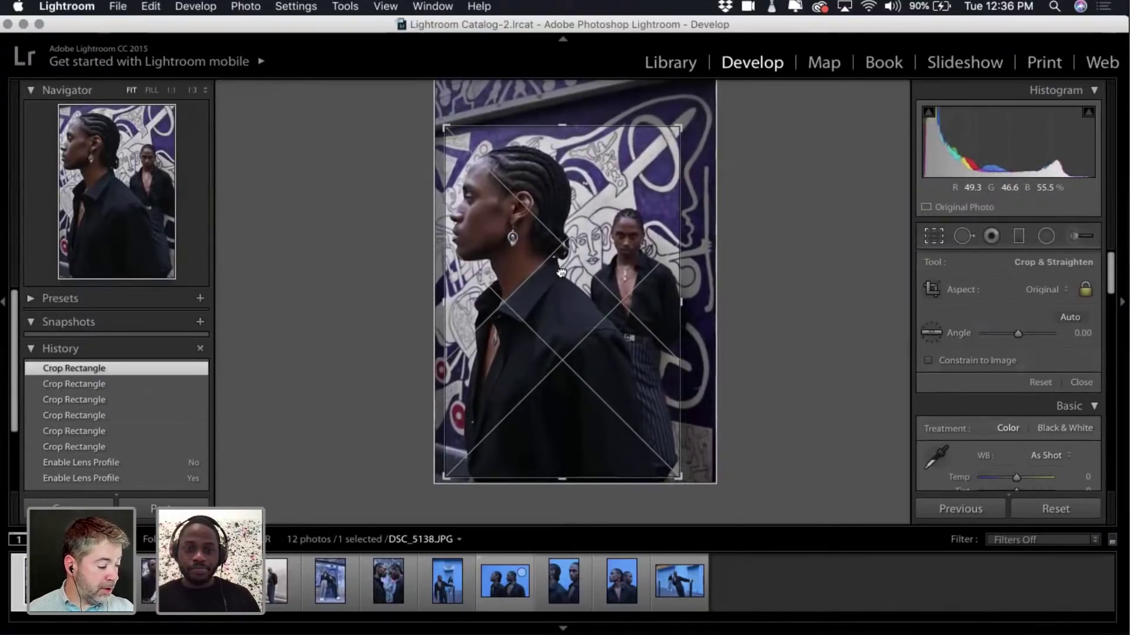
click(444, 128)
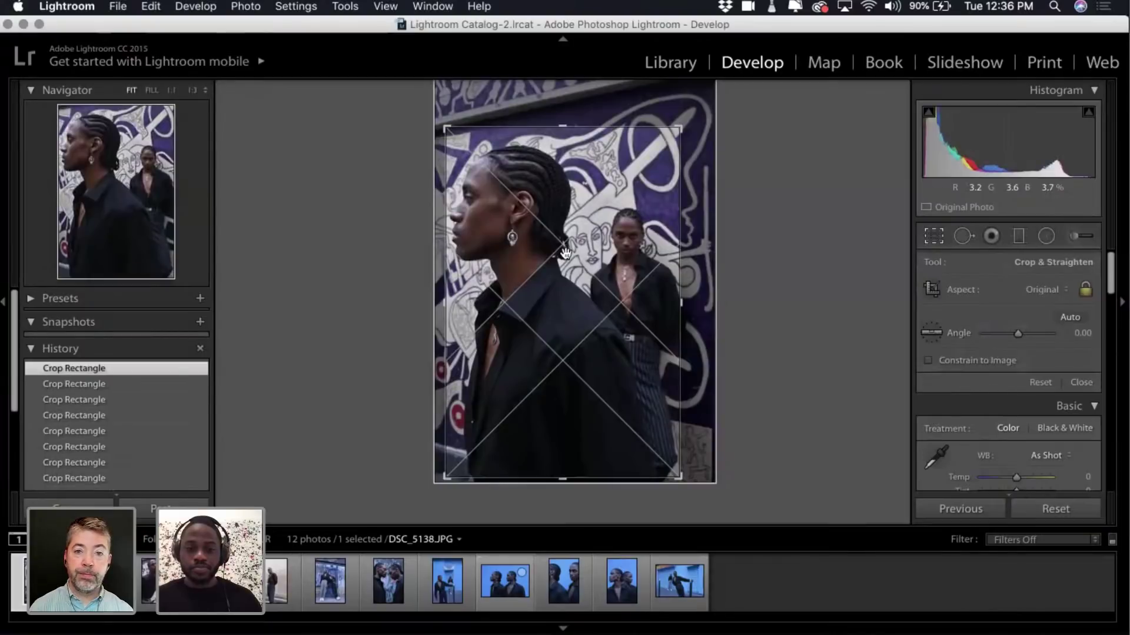
key(Return)
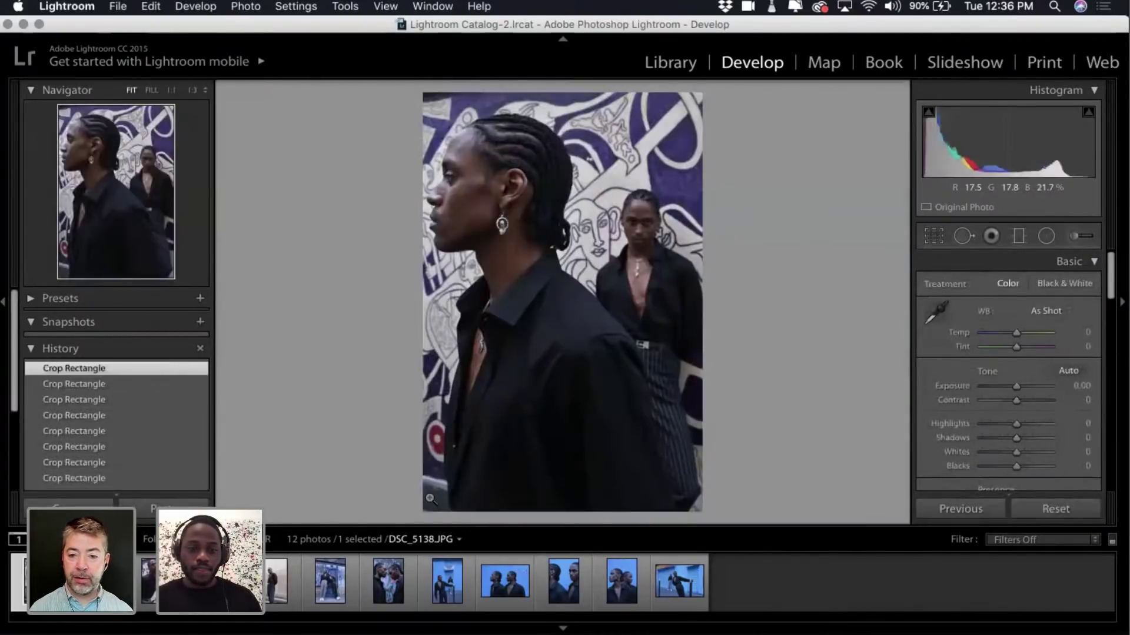
Reopen the crop, enlarge the frame slightly, reposition both men inside it with more wall overhead, and apply it.
click(933, 236)
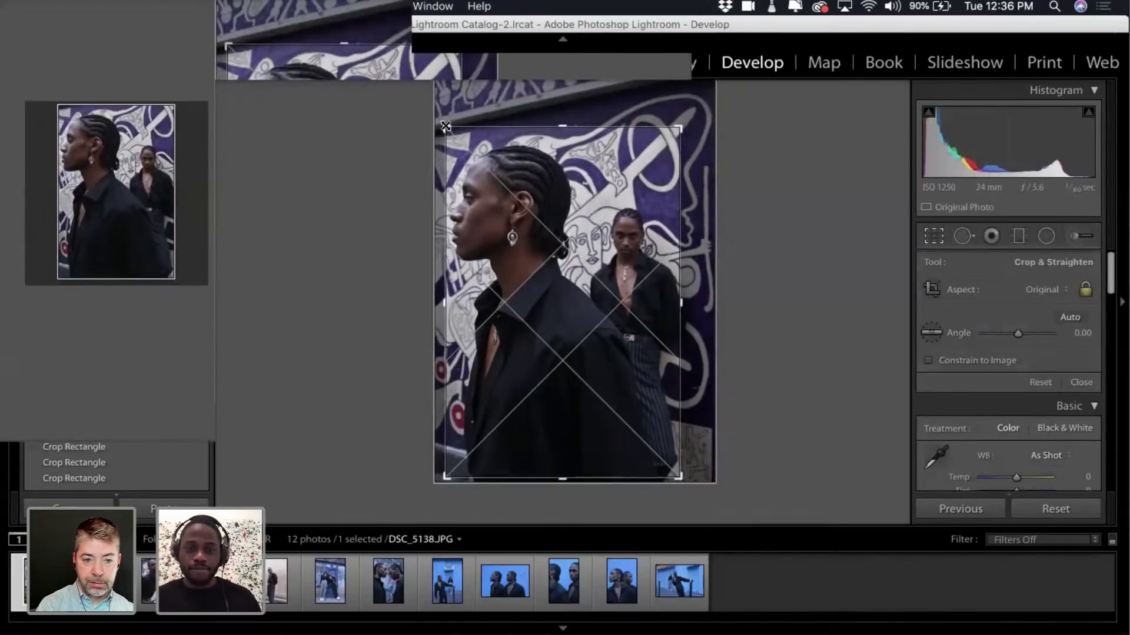
drag(442, 124, 443, 125)
drag(630, 257, 628, 256)
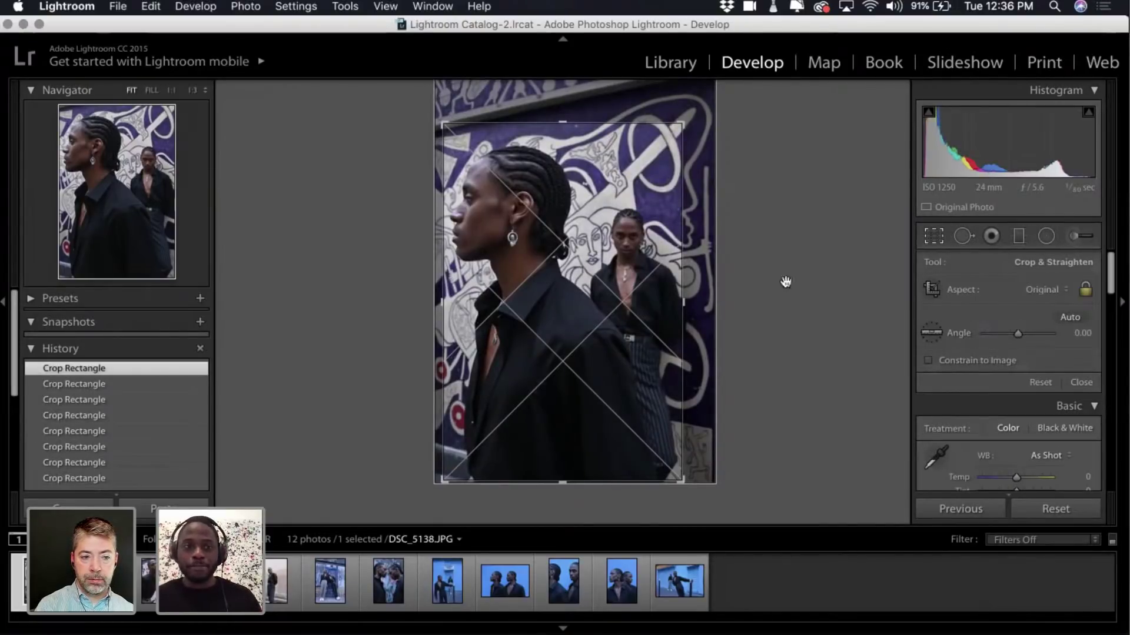
drag(515, 250, 519, 250)
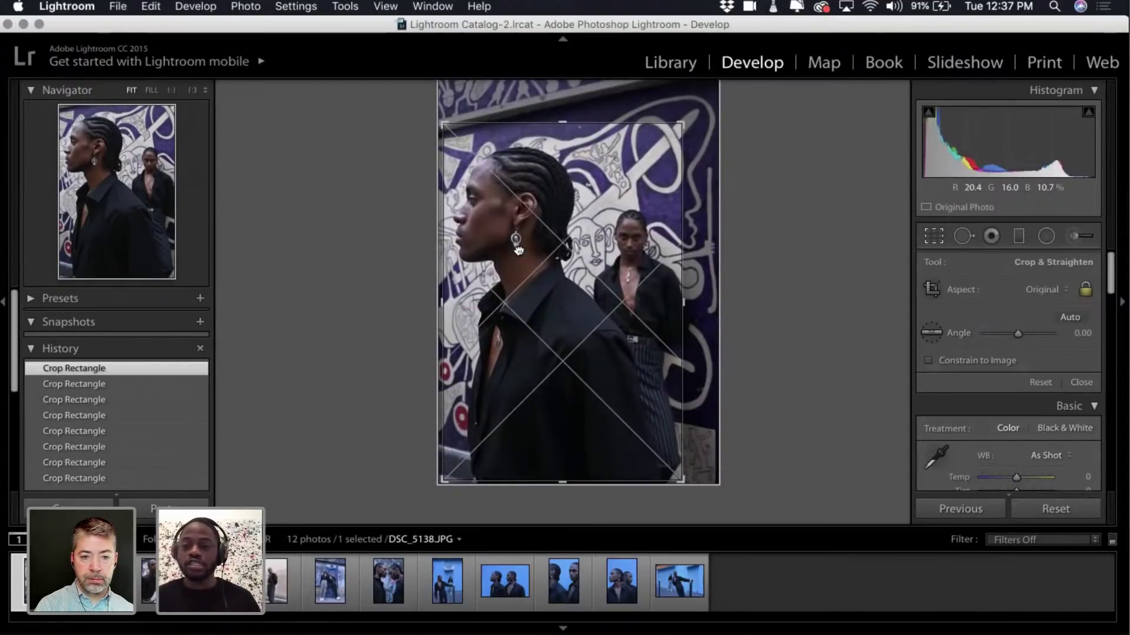
drag(518, 250, 515, 250)
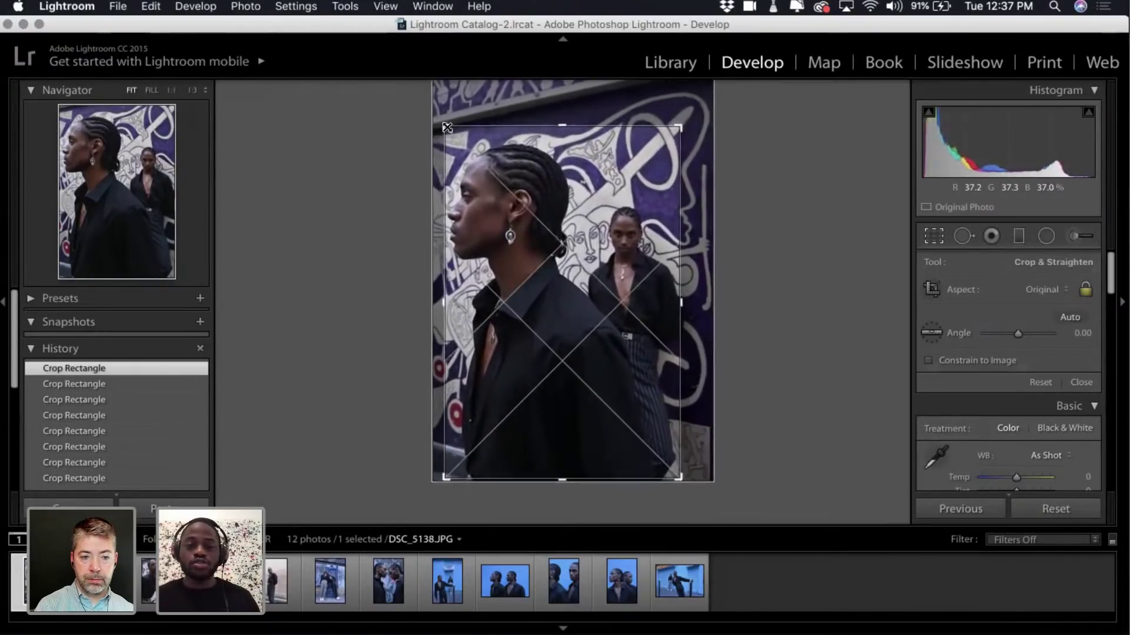
drag(445, 125, 439, 122)
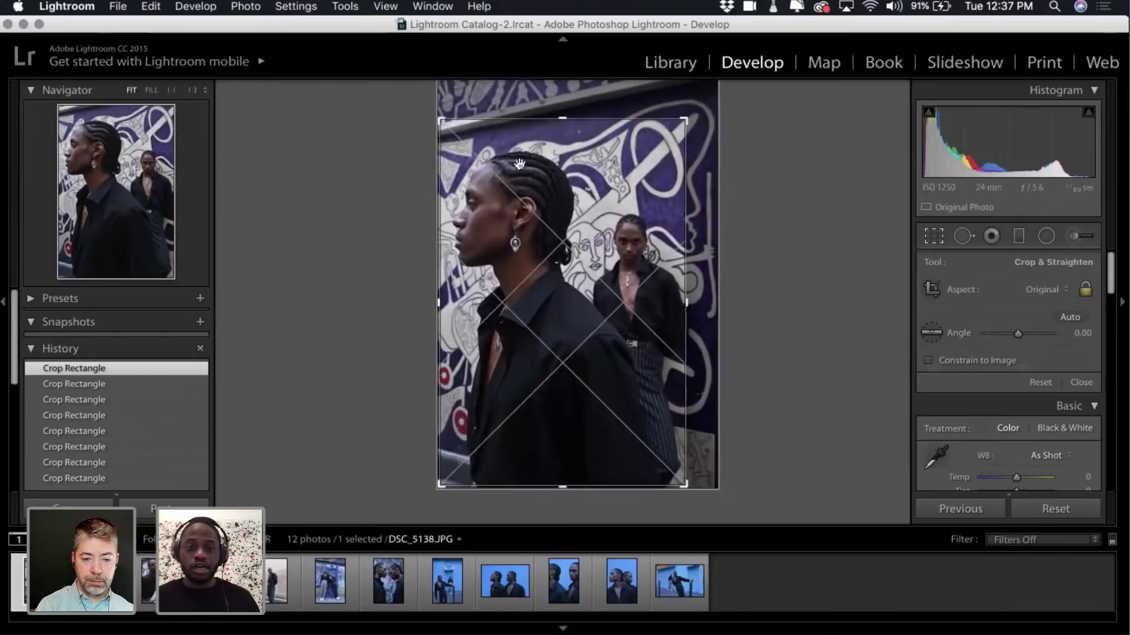
drag(452, 124, 477, 109)
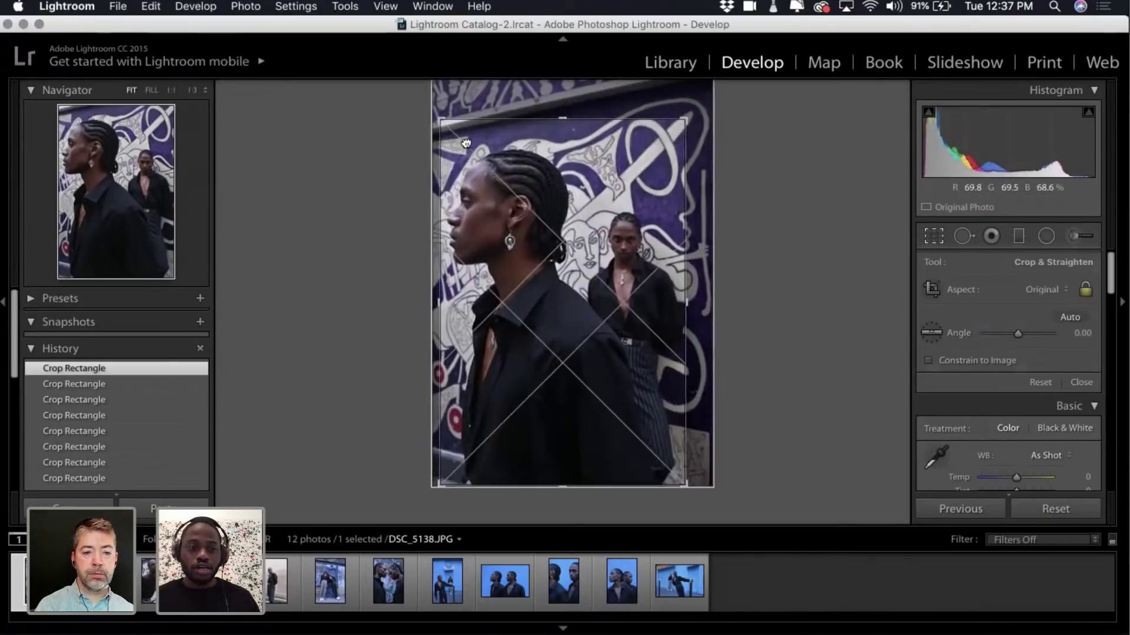
drag(466, 143, 465, 143)
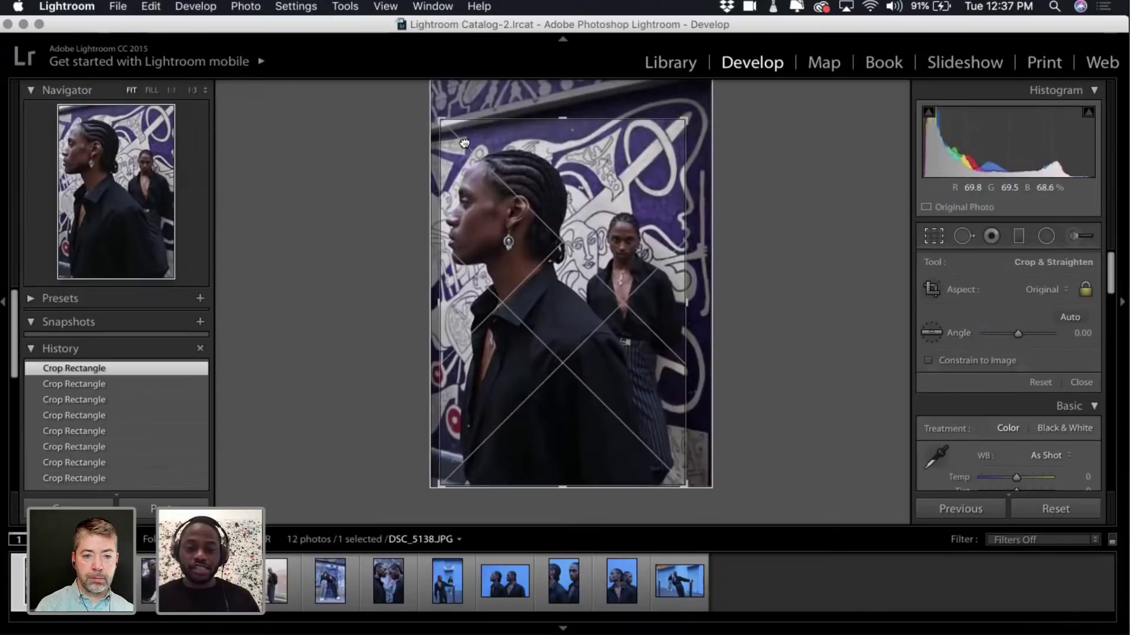
key(Return)
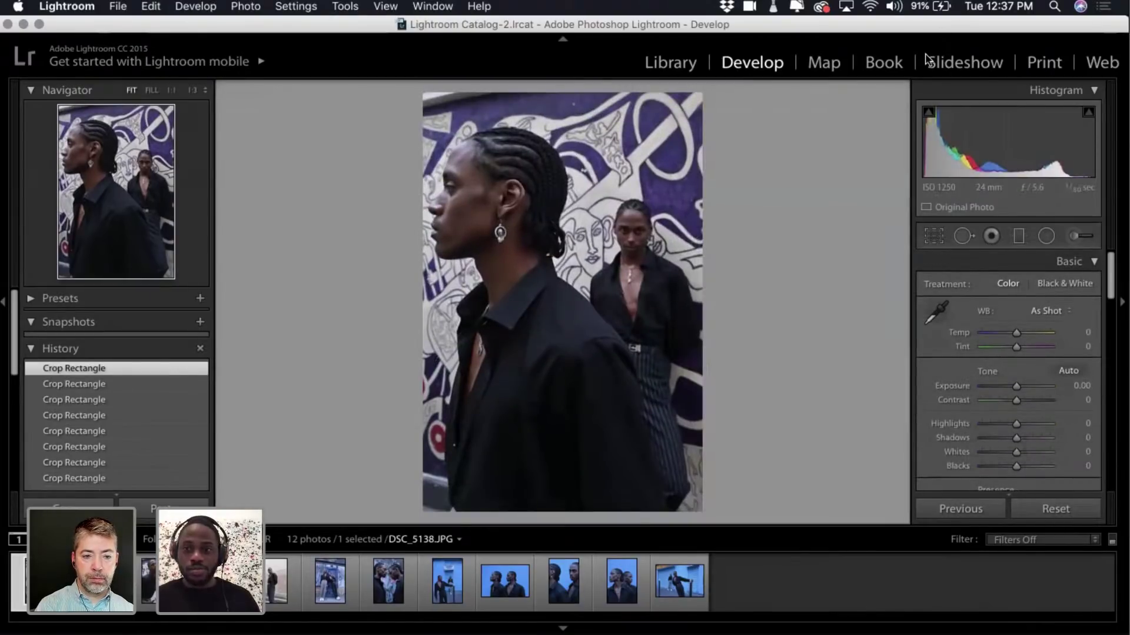
Reopen the applied crop, readjust the frame from its upper corners, and shift the photo for more headroom above the front man.
click(934, 236)
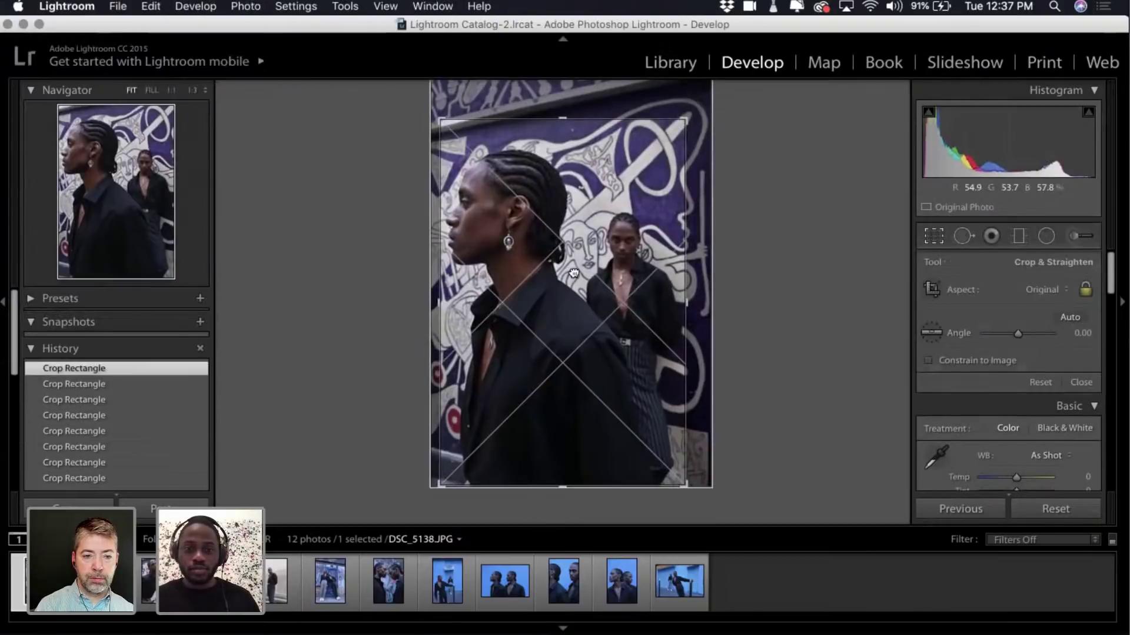
drag(572, 273, 577, 273)
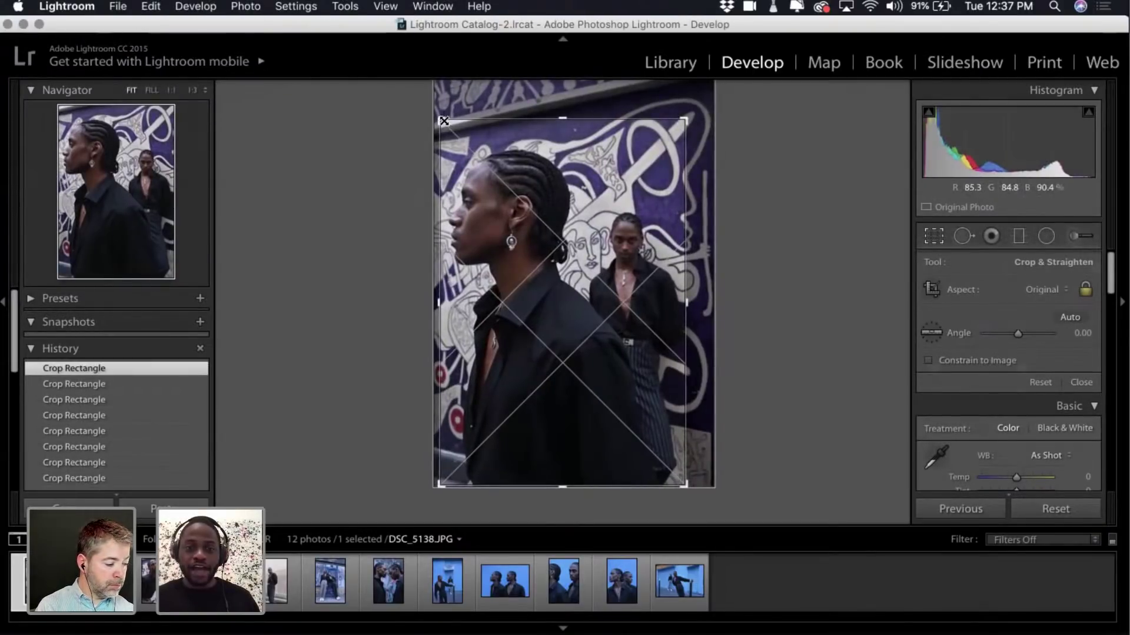
drag(443, 122, 447, 128)
mouse_move(564, 251)
mouse_down()
mouse_move(582, 251)
mouse_move(564, 249)
mouse_up()
drag(675, 128, 684, 120)
drag(648, 205, 652, 240)
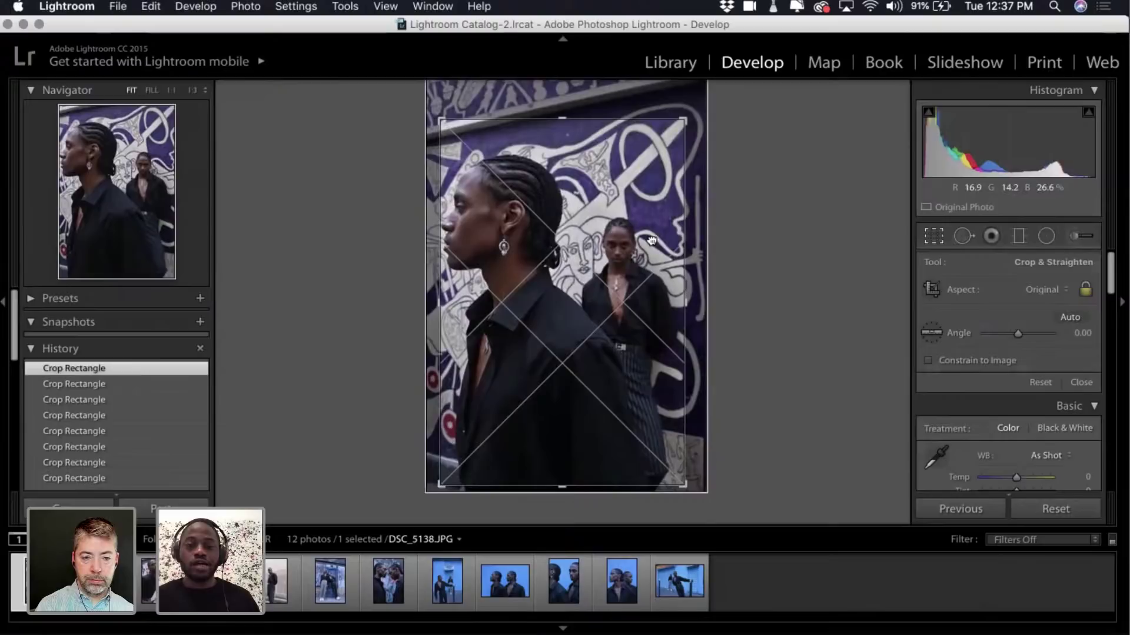
drag(651, 240, 660, 240)
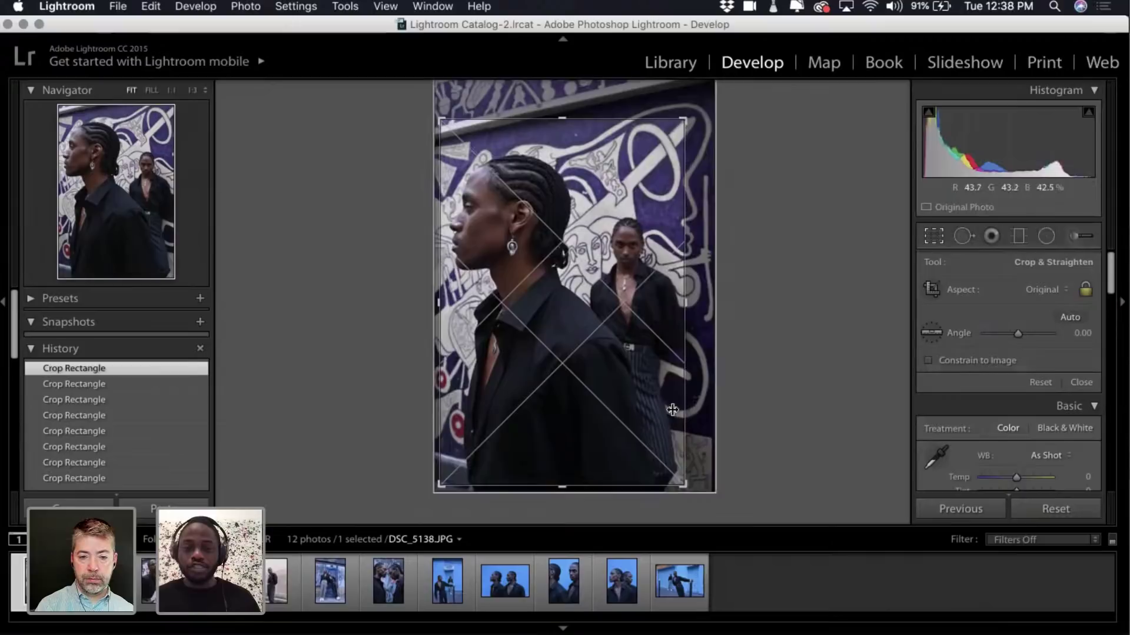
Try a tighter crop around both men, widen the frame again, and recompose the photo inside it with more headroom.
drag(440, 111, 556, 227)
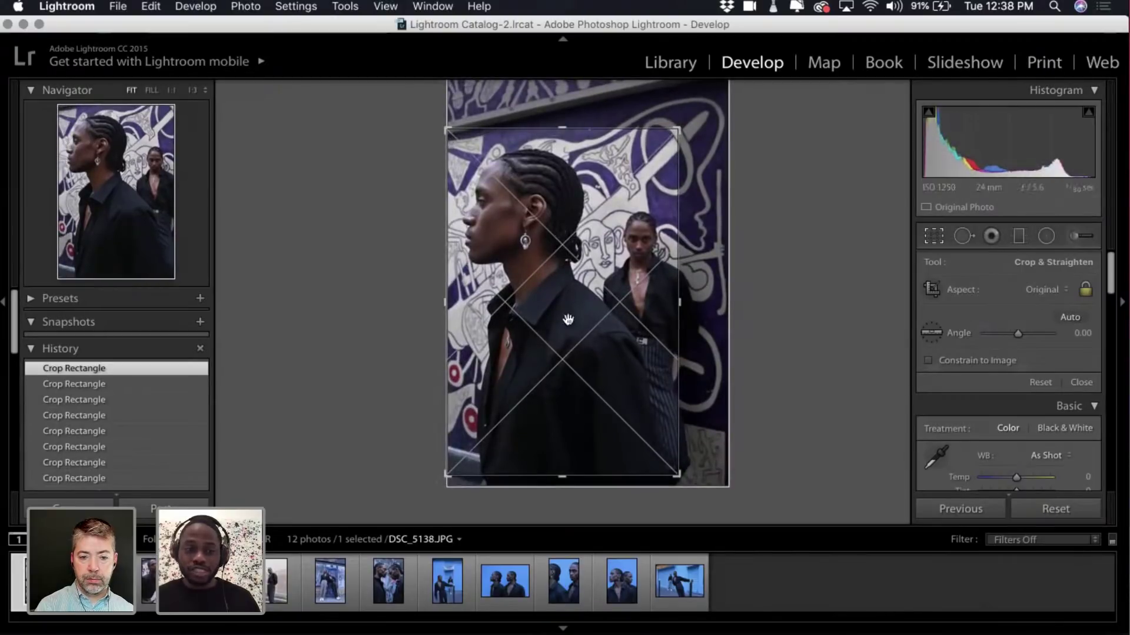
drag(619, 395, 601, 396)
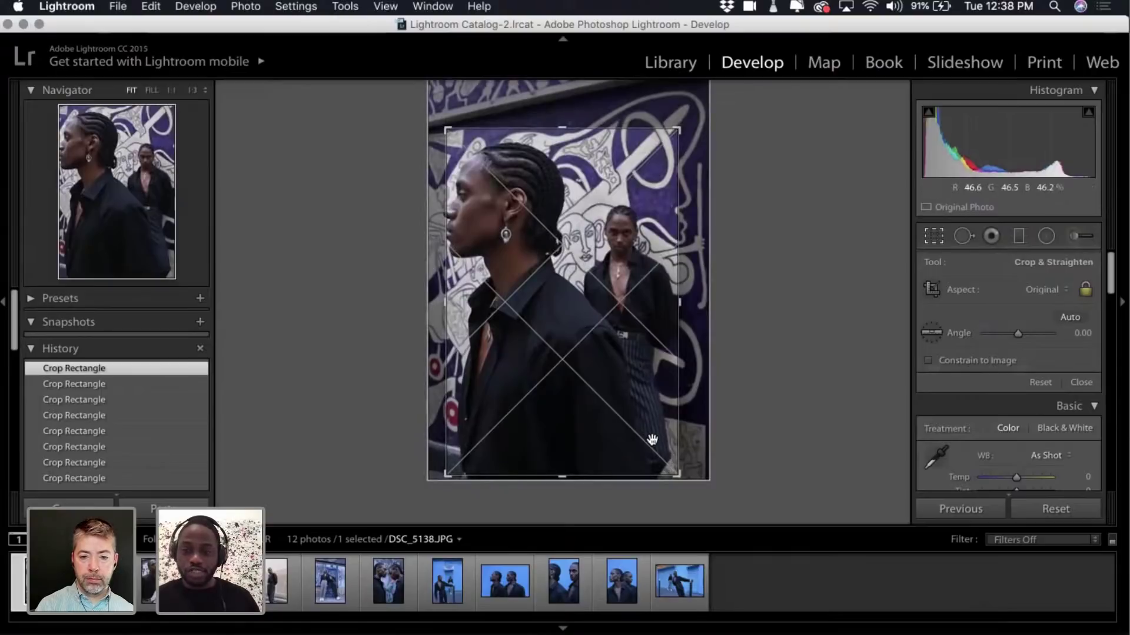
drag(446, 128, 434, 118)
drag(556, 260, 552, 264)
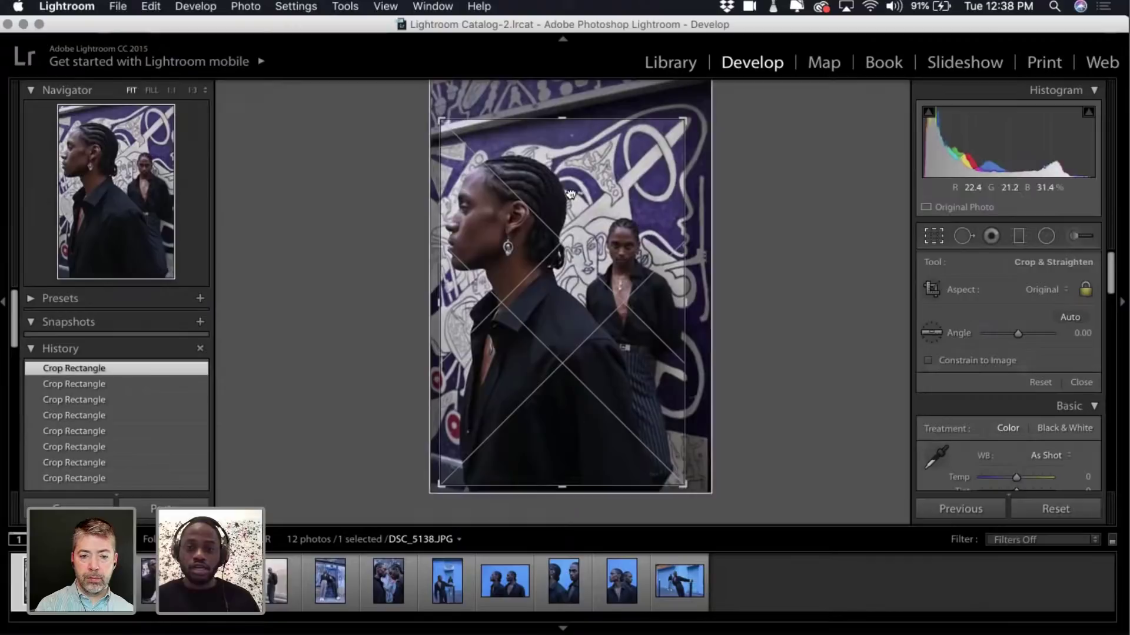
Nudge the two men back and forth inside the crop frame of DSC_5138.JPG to balance them sideways, and apply the crop.
drag(570, 194, 571, 195)
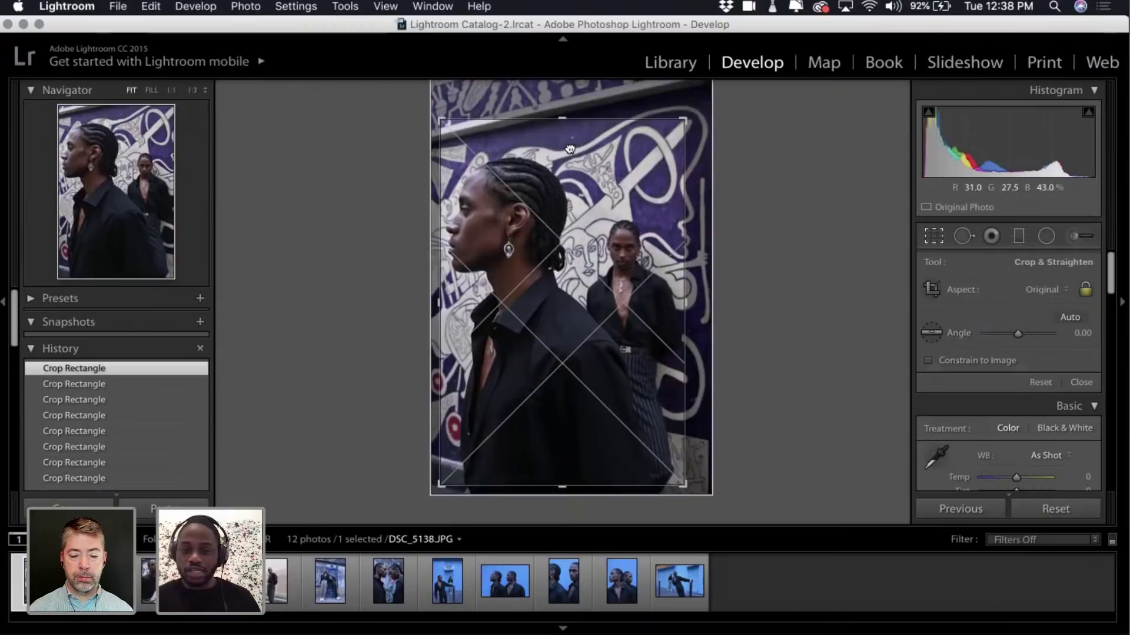
drag(570, 149, 574, 147)
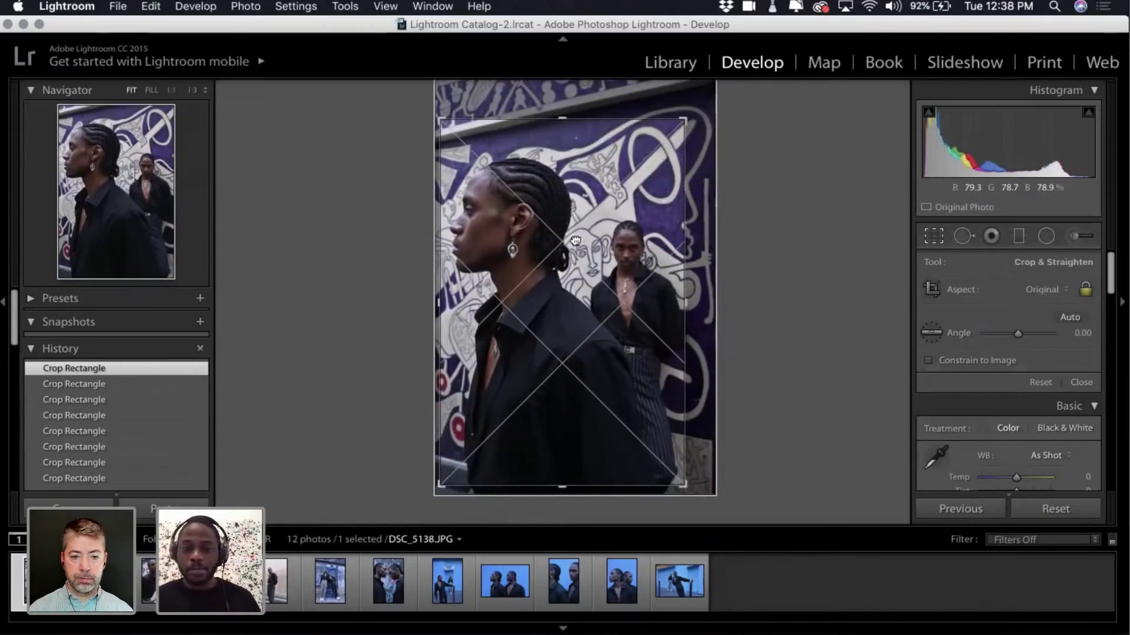
drag(574, 240, 577, 239)
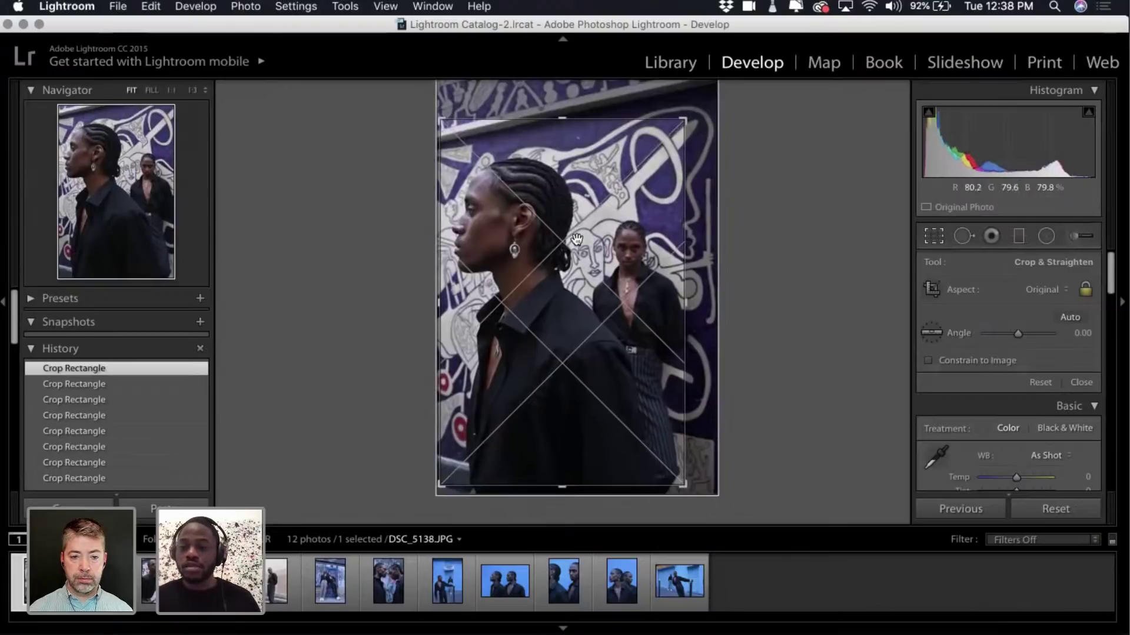
drag(555, 297, 550, 295)
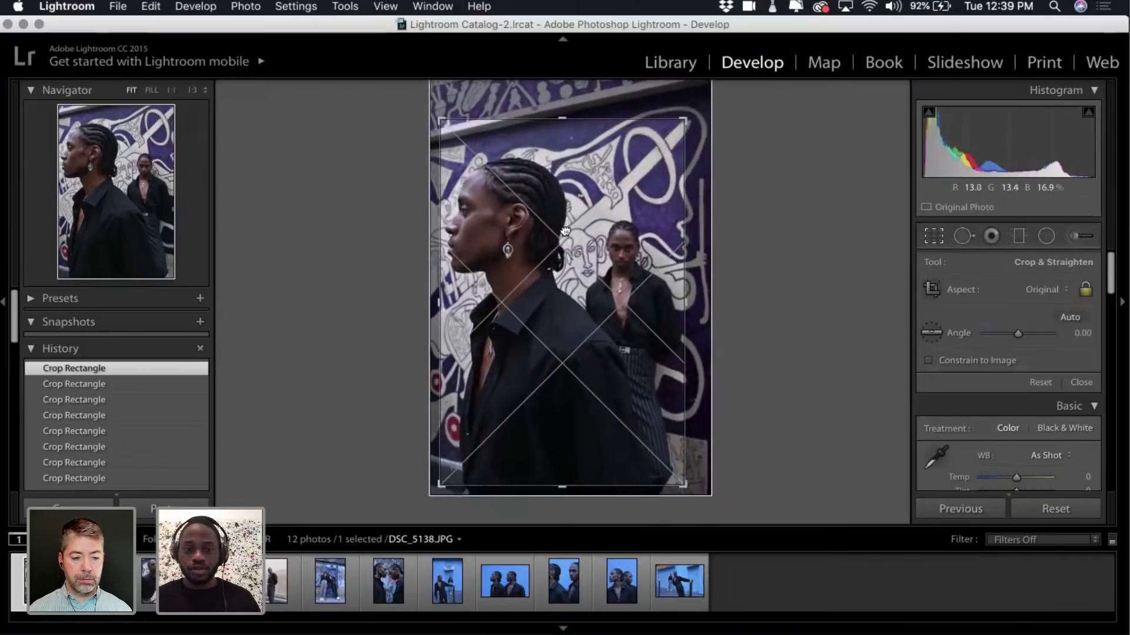
drag(565, 231, 569, 230)
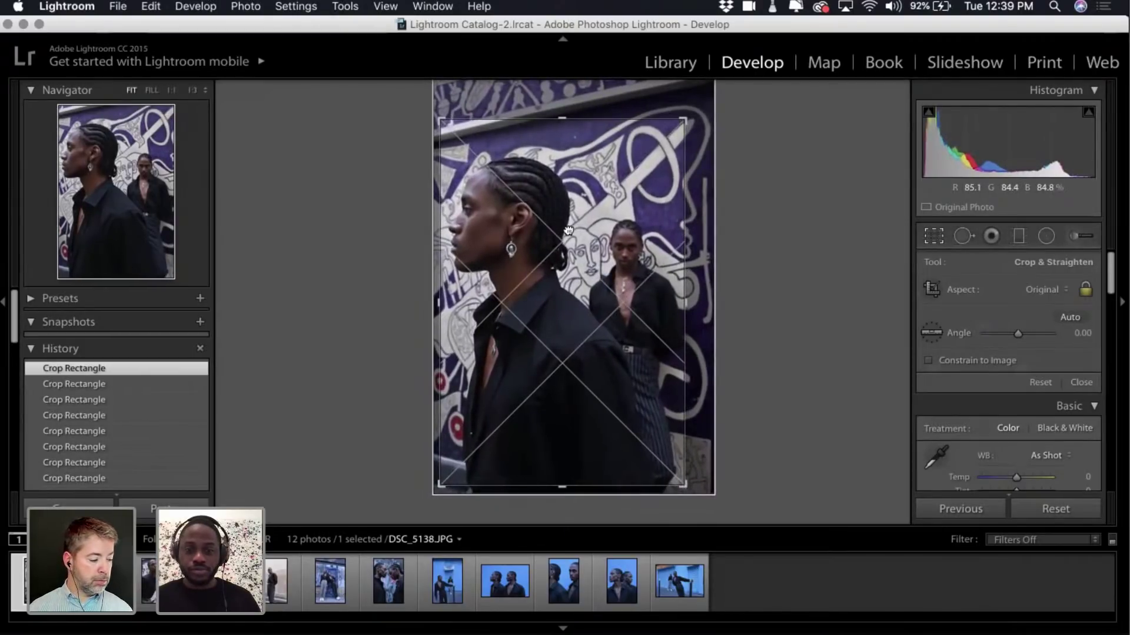
key(Return)
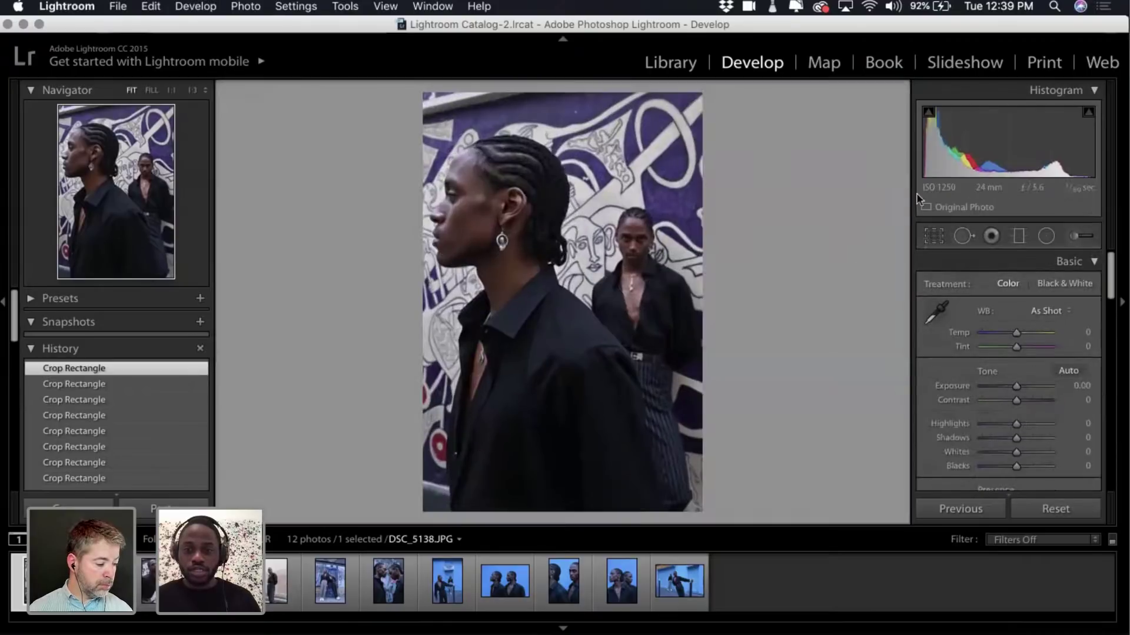
Reopen the crop overlay on DSC_5138.JPG twice to compare the cropped composition with the full frame, closing it each time.
click(932, 236)
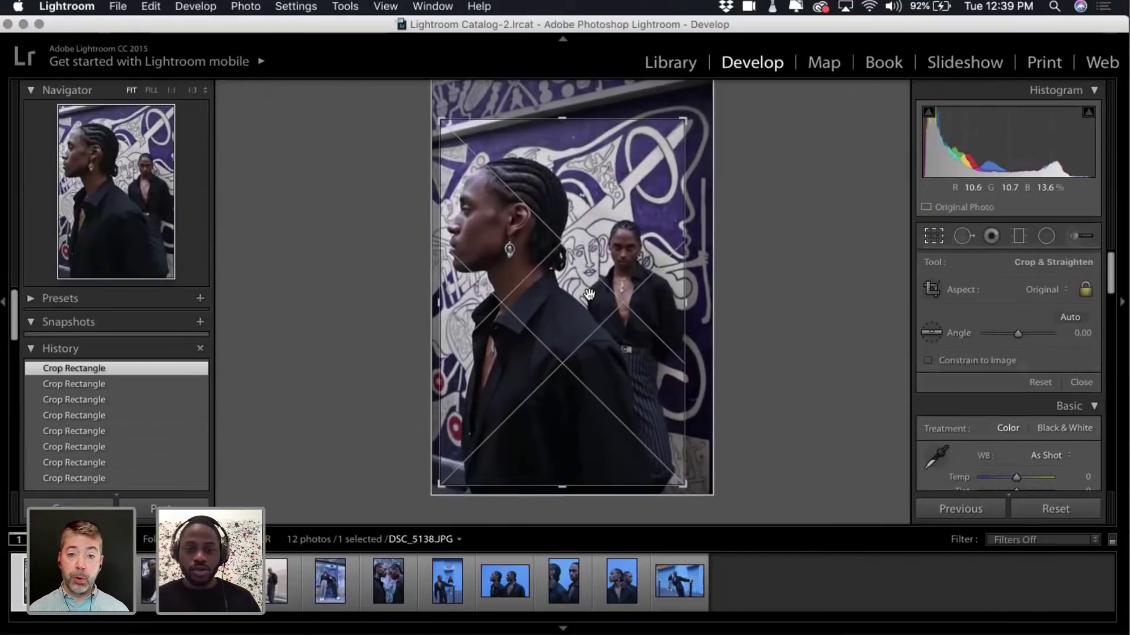
key(Return)
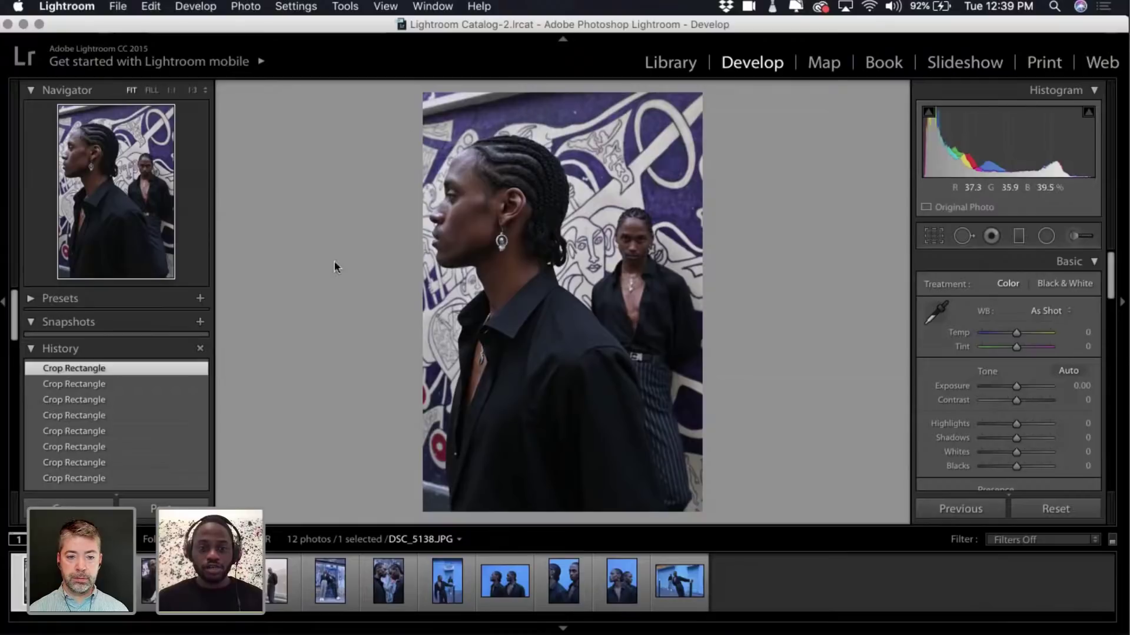
click(936, 238)
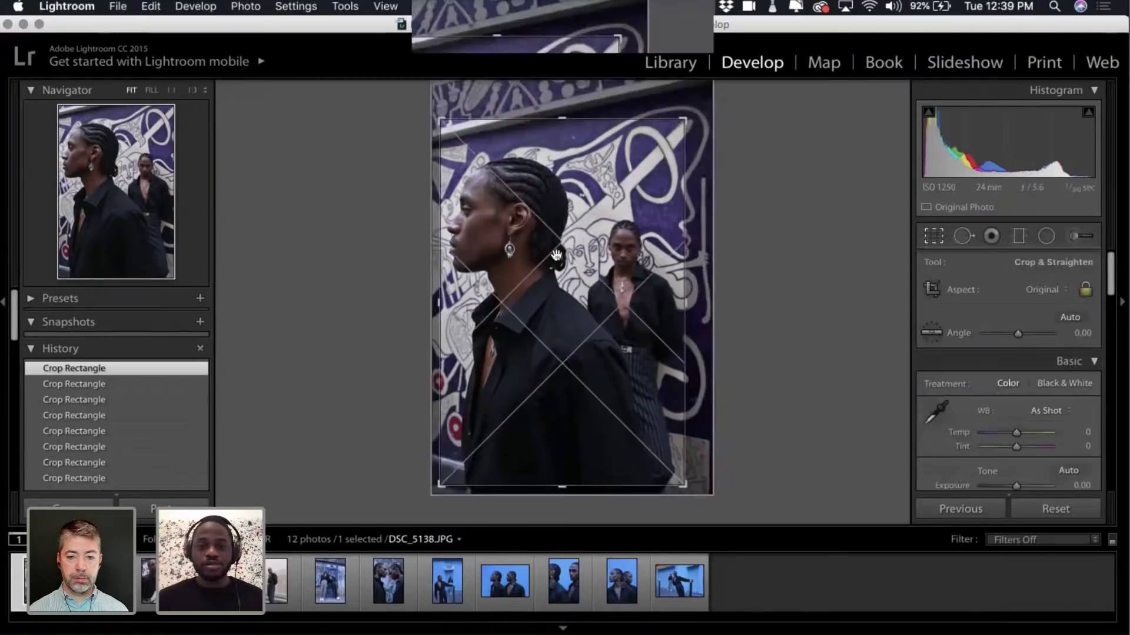
drag(557, 256, 557, 256)
key(Return)
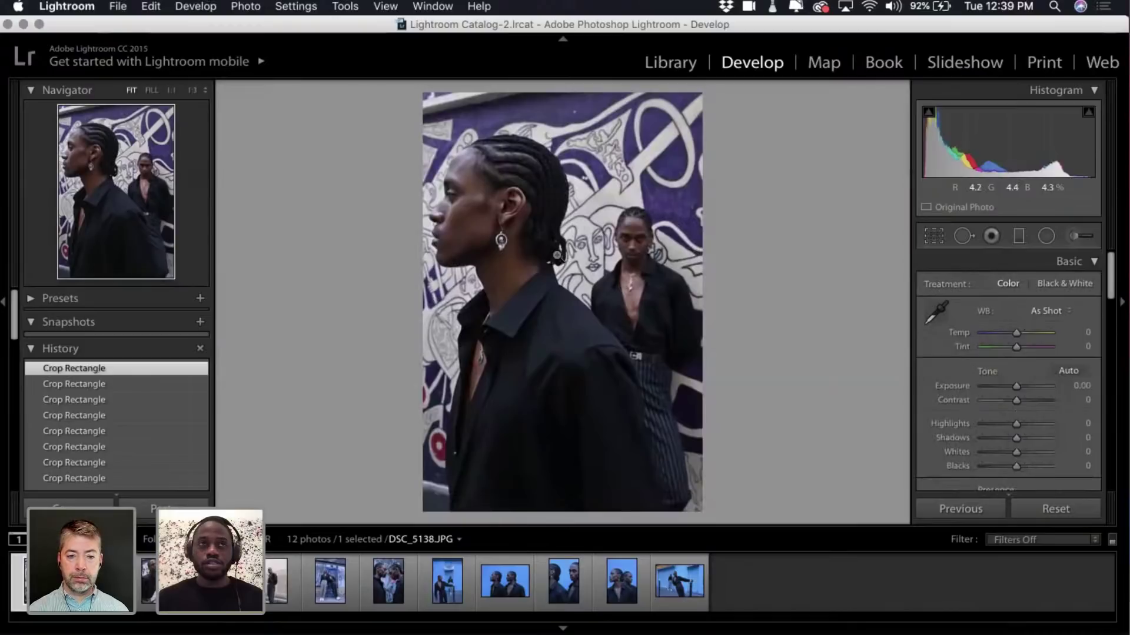
Look through the mural and blue-background portraits of the two men, and return to DSC_5152.JPG.
key(Right)
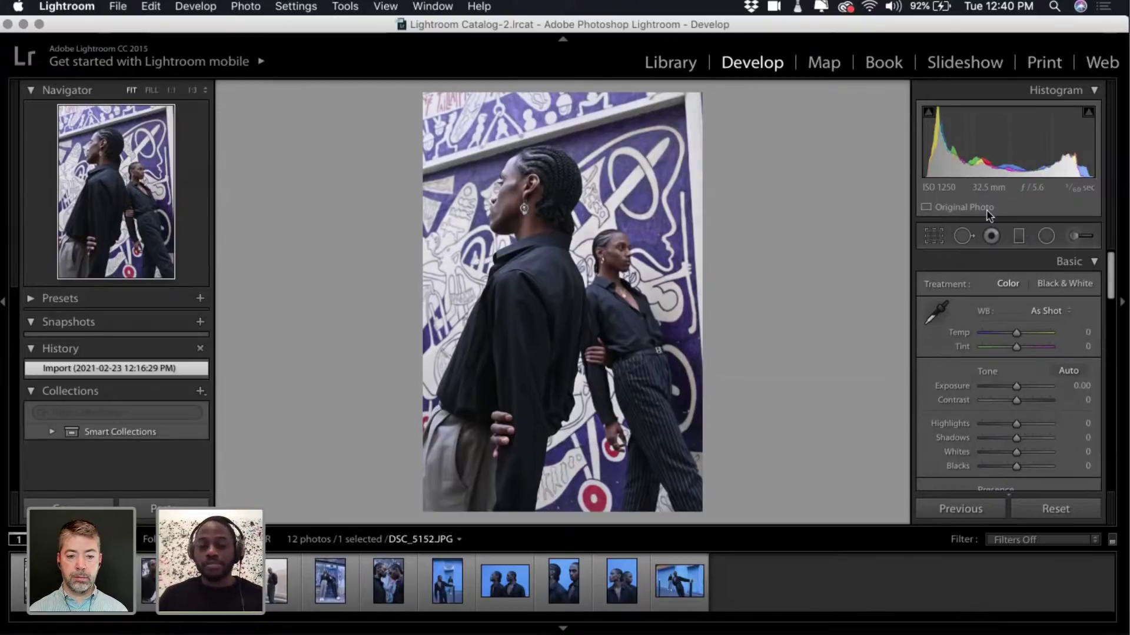
click(503, 582)
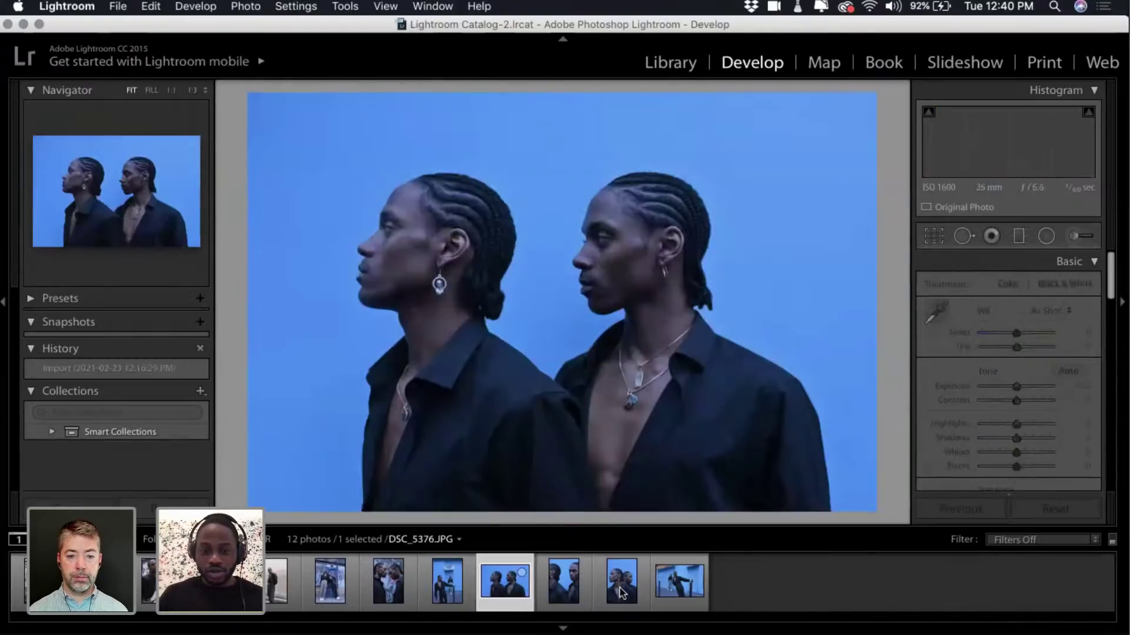
click(621, 590)
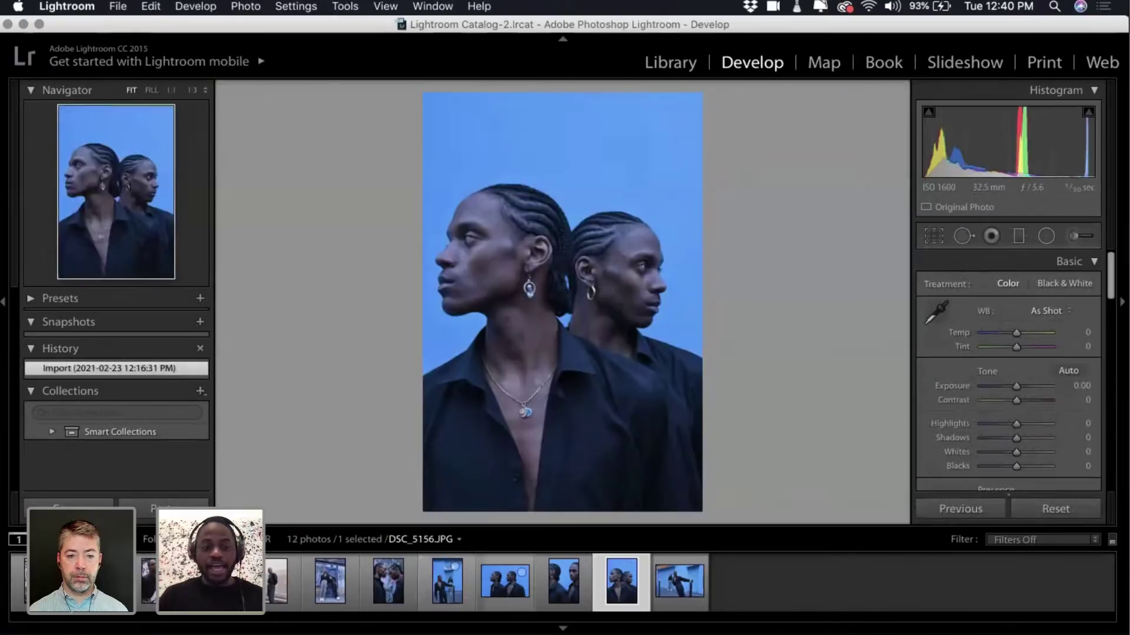
click(212, 582)
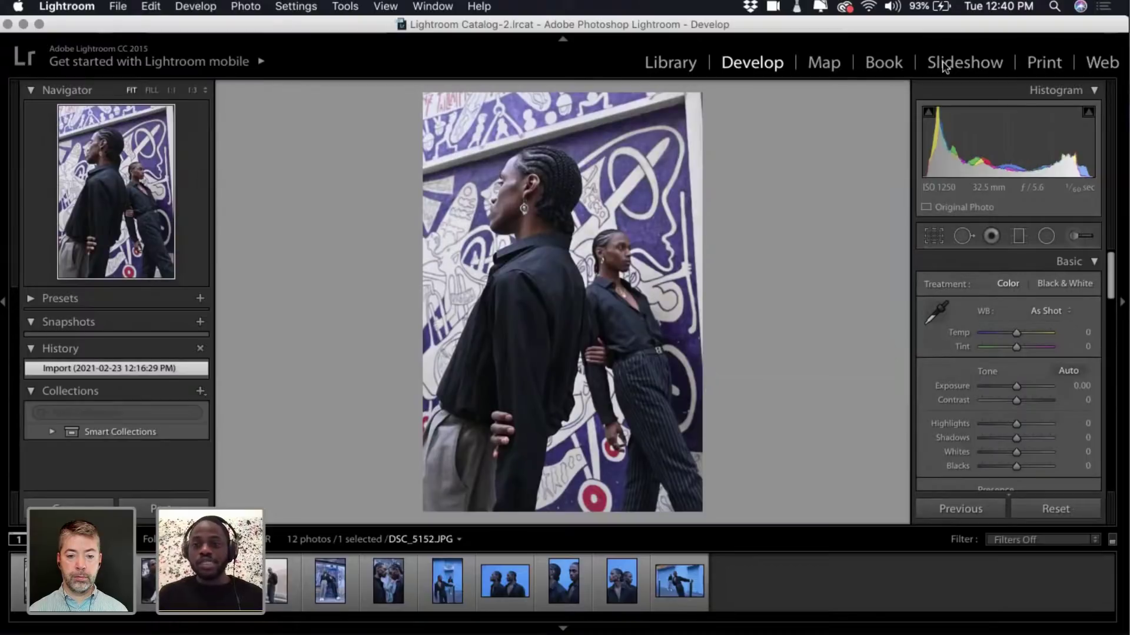
Crop DSC_5152.JPG tighter around both men from its upper corners, reposition the photo inside the frame, and apply it.
click(934, 236)
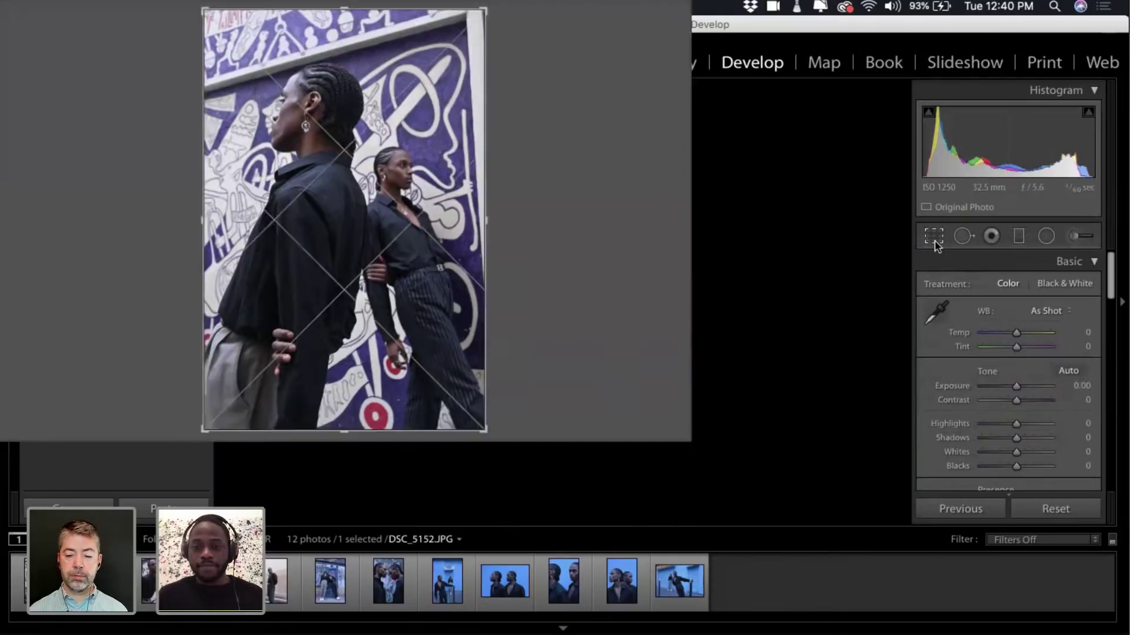
drag(703, 92, 692, 107)
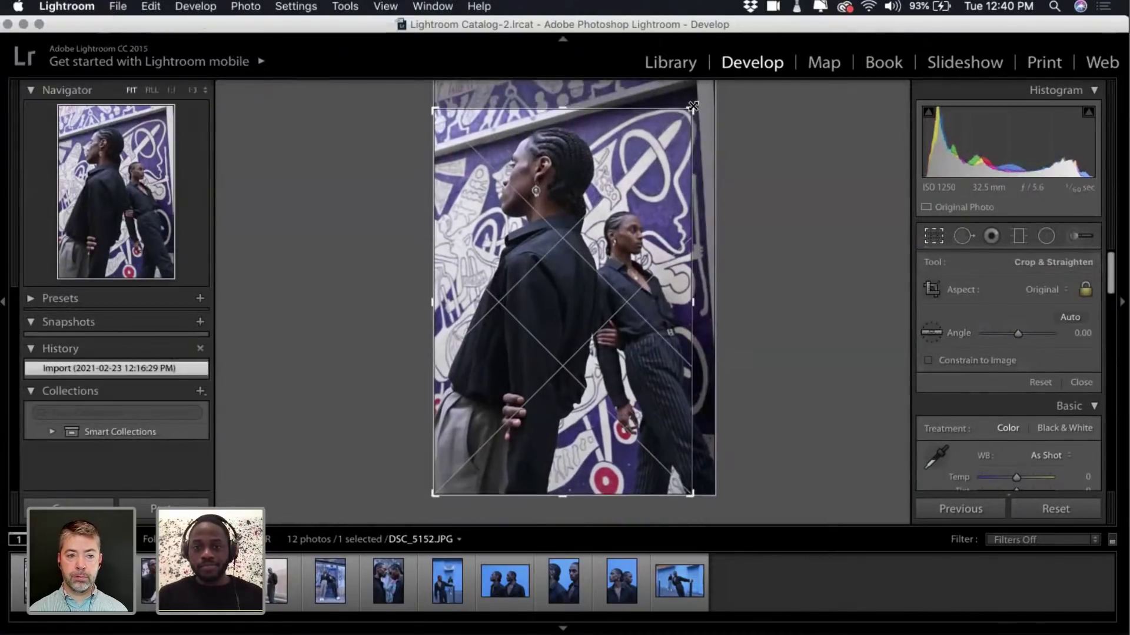
drag(606, 203, 586, 200)
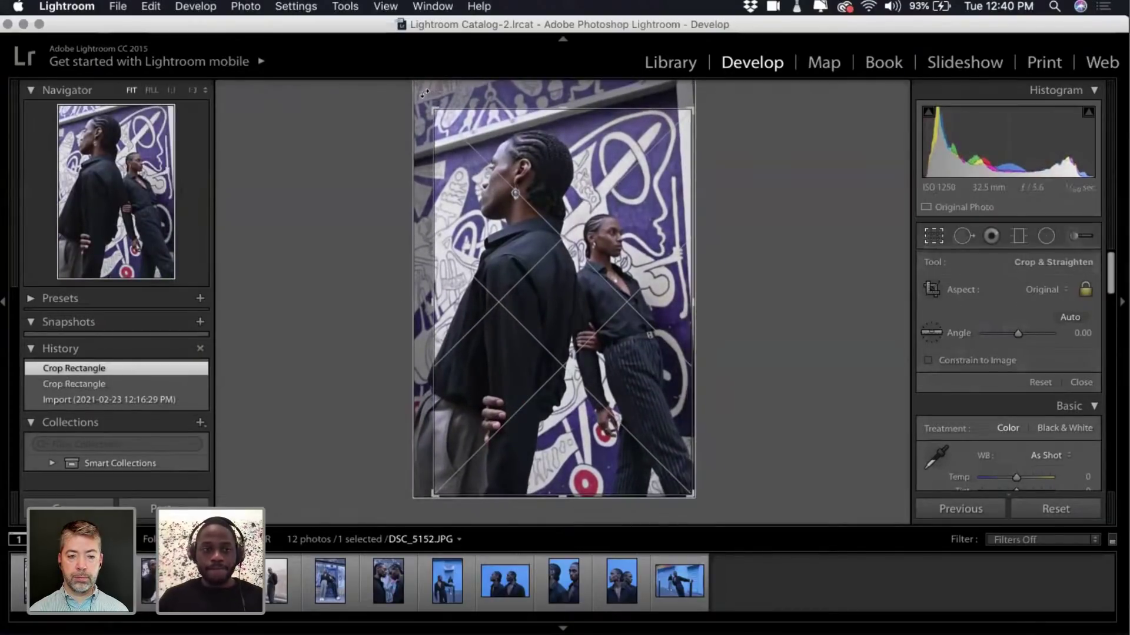
mouse_move(416, 100)
mouse_down()
mouse_move(415, 83)
mouse_move(437, 108)
mouse_up()
drag(692, 110, 690, 117)
drag(617, 179, 617, 188)
key(Return)
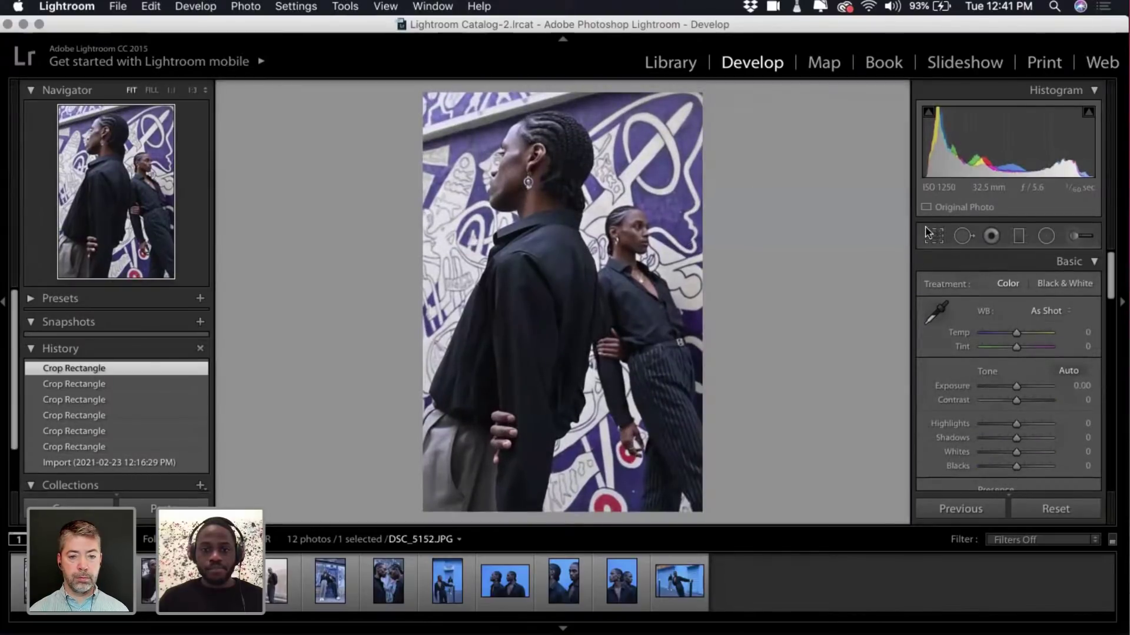
Reopen the crop of DSC_5152.JPG, shift both men left inside the frame, and slightly tighten the frame.
click(933, 236)
drag(641, 333, 603, 332)
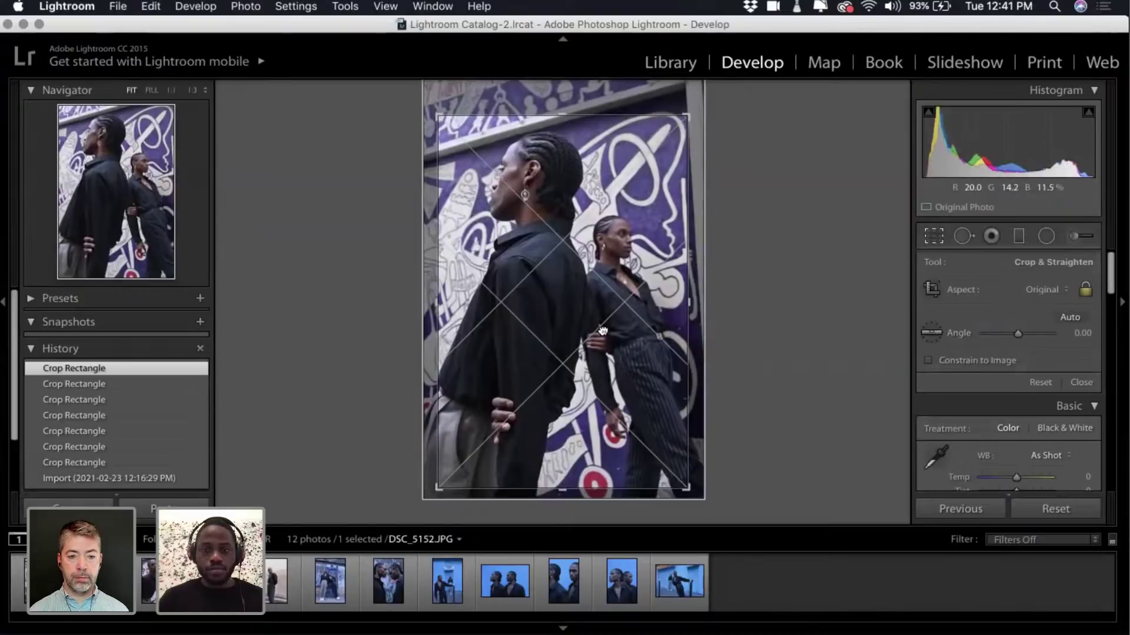
drag(602, 329, 603, 331)
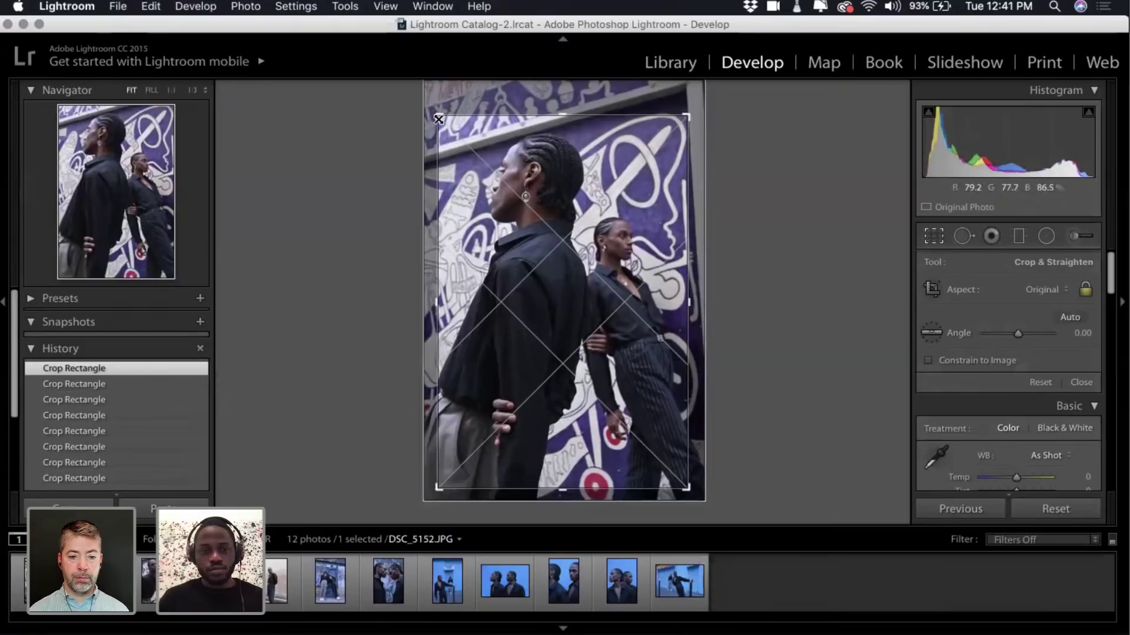
drag(439, 120, 438, 117)
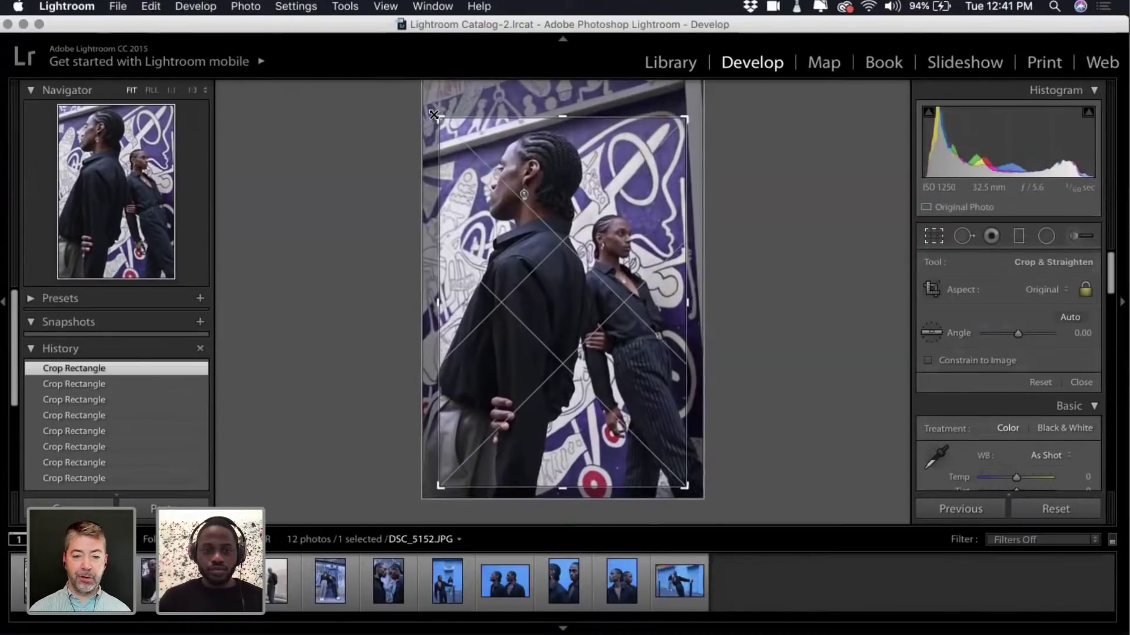
Move the photo down inside the DSC_5152.JPG crop frame for more headroom above the front man, and apply the crop.
mouse_move(581, 211)
mouse_down()
mouse_move(590, 206)
mouse_move(580, 221)
mouse_up()
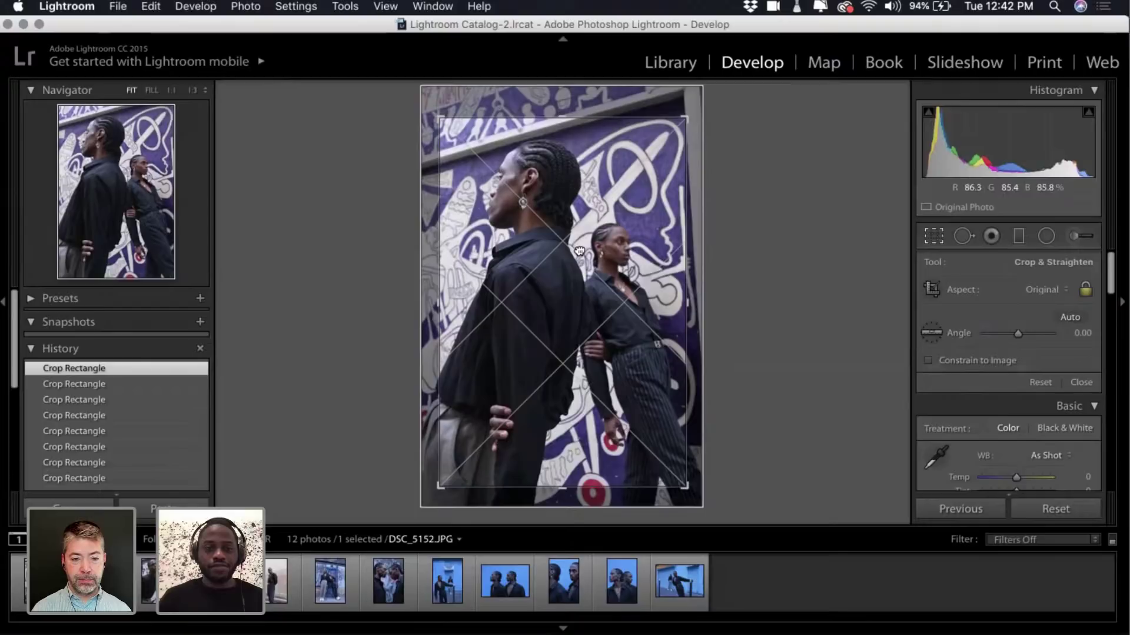
drag(579, 252, 581, 255)
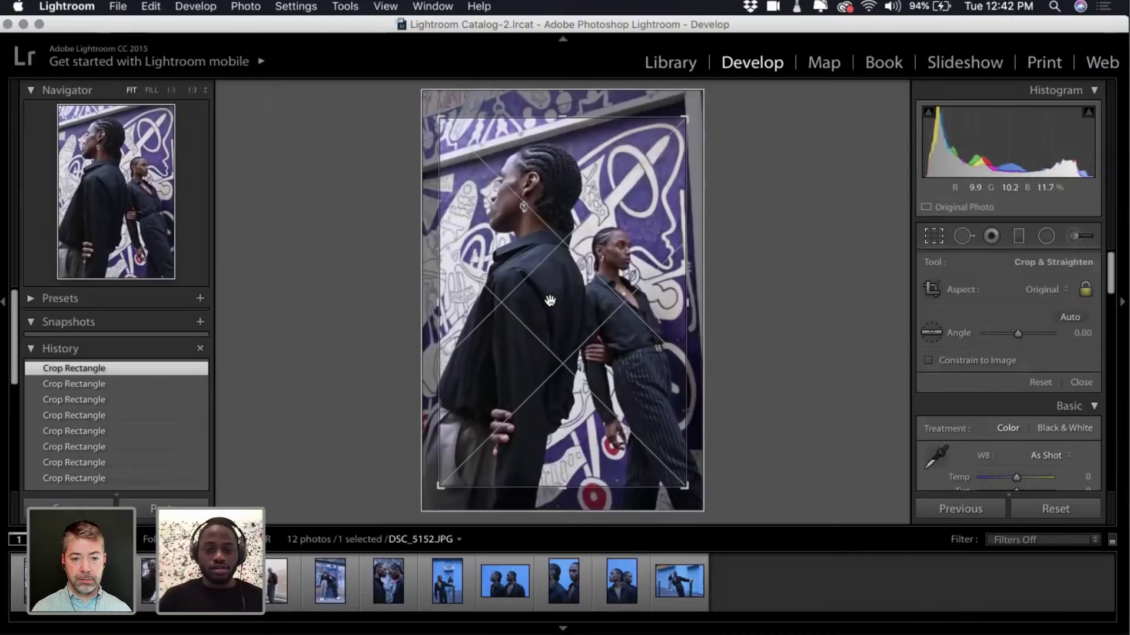
key(Return)
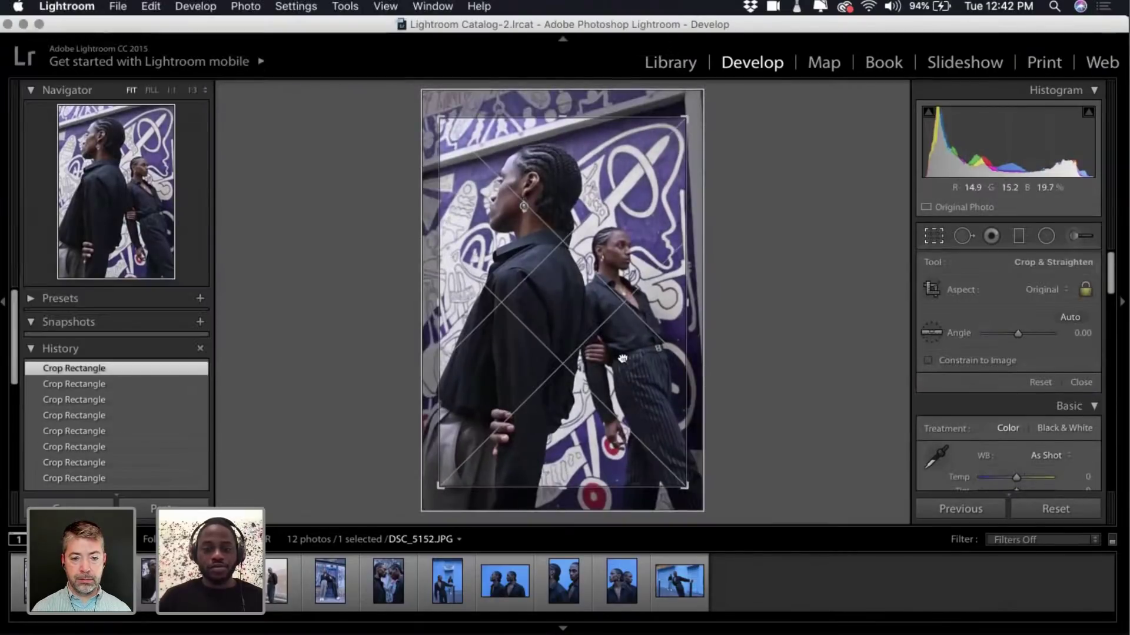
drag(622, 359, 622, 355)
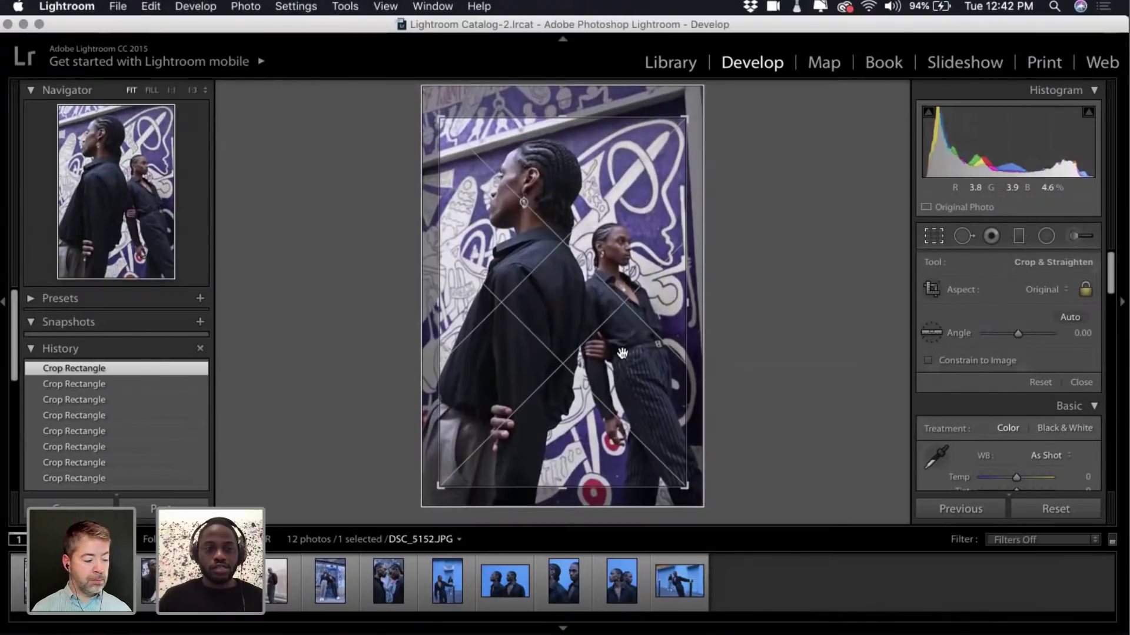
key(Return)
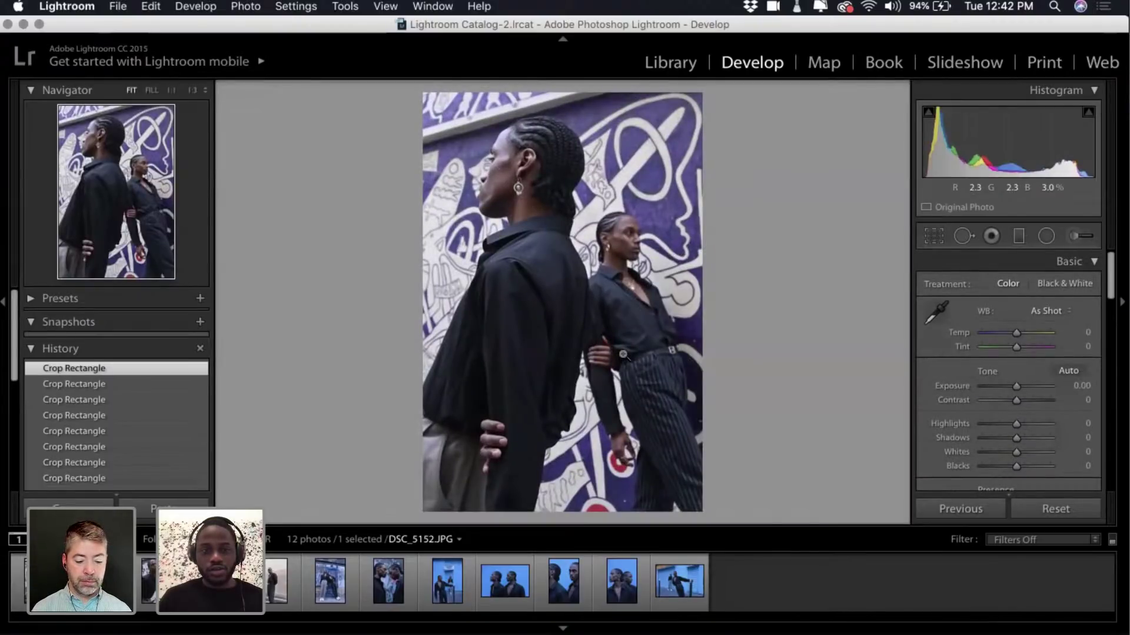
Open mural portrait DSC_5156.JPG, crop it tighter from its upper corners, recompose the two men inside the frame, and apply it.
key(Left)
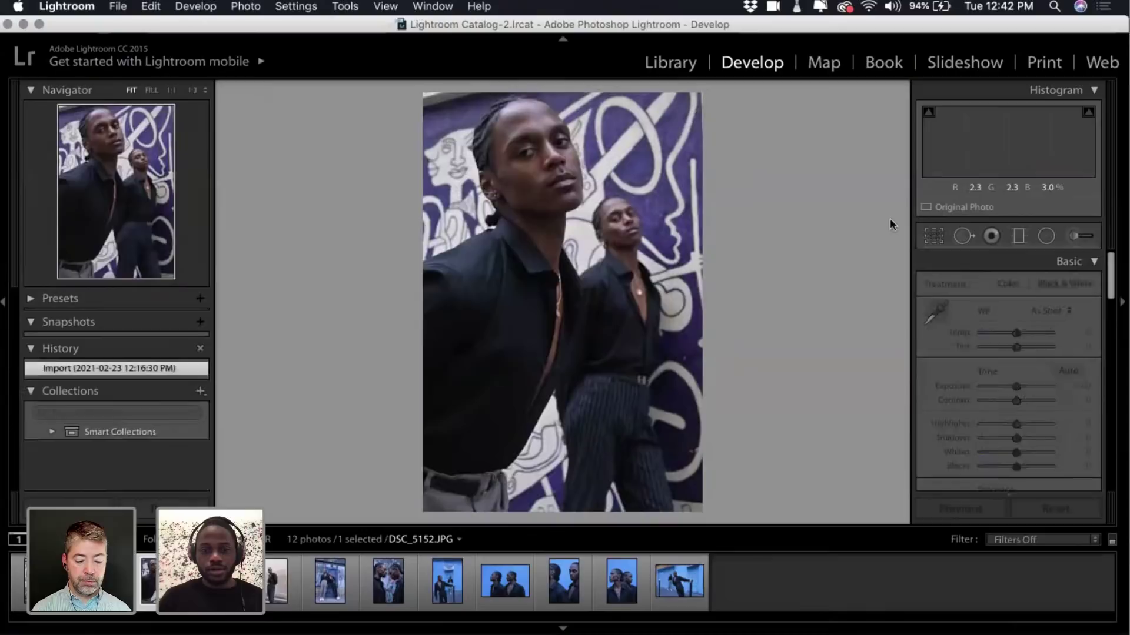
key(r)
drag(423, 97, 433, 109)
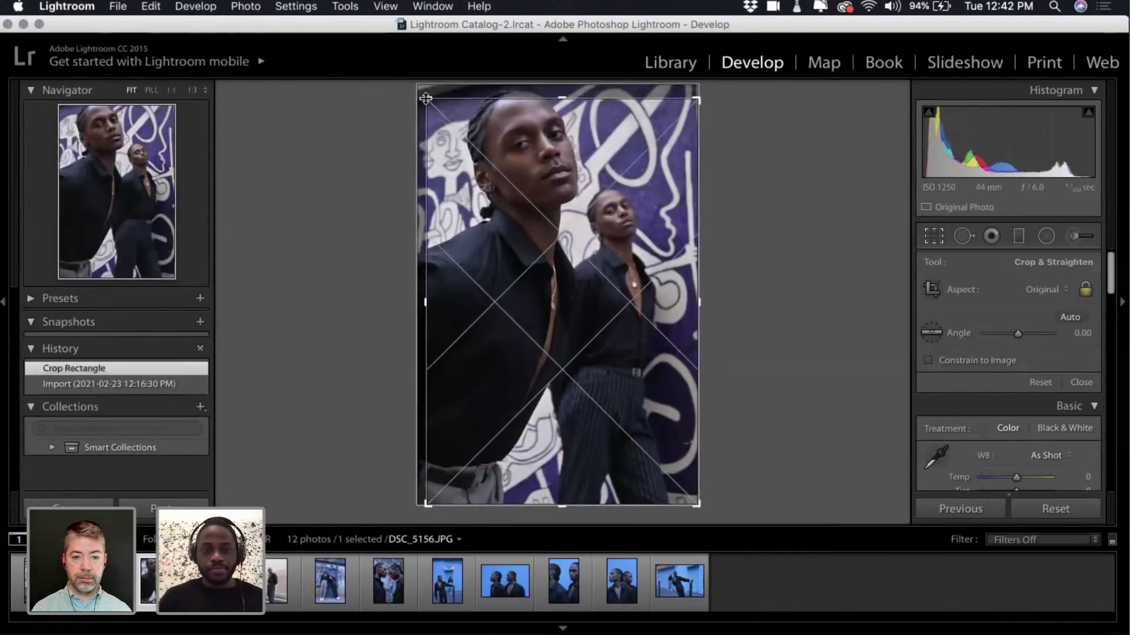
click(562, 189)
drag(696, 96, 692, 107)
drag(574, 215, 573, 223)
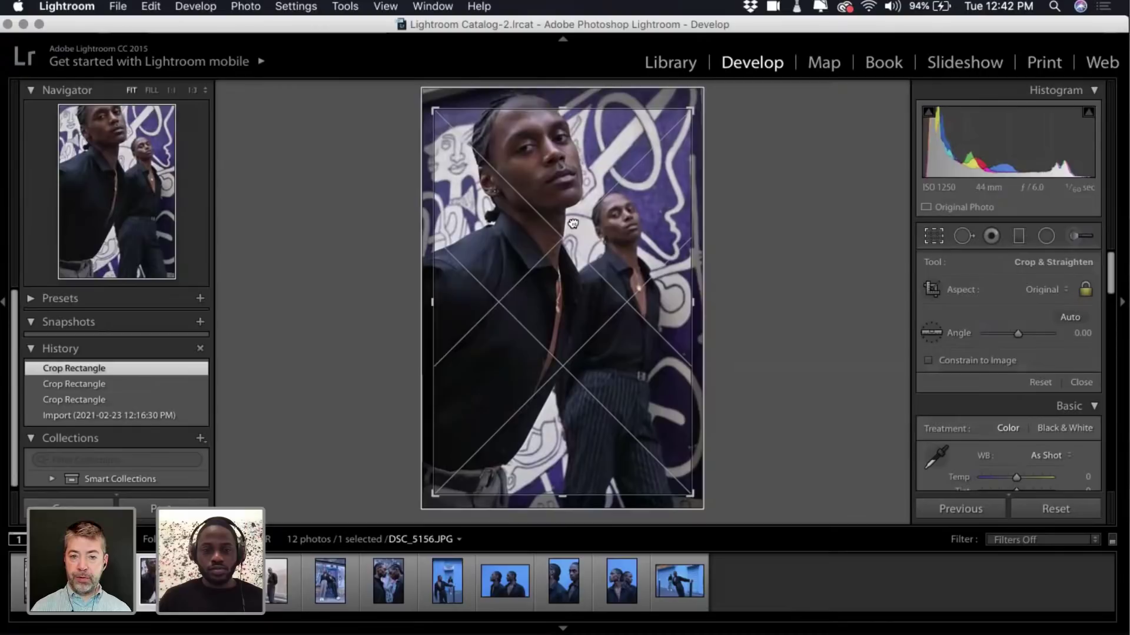
drag(573, 223, 573, 222)
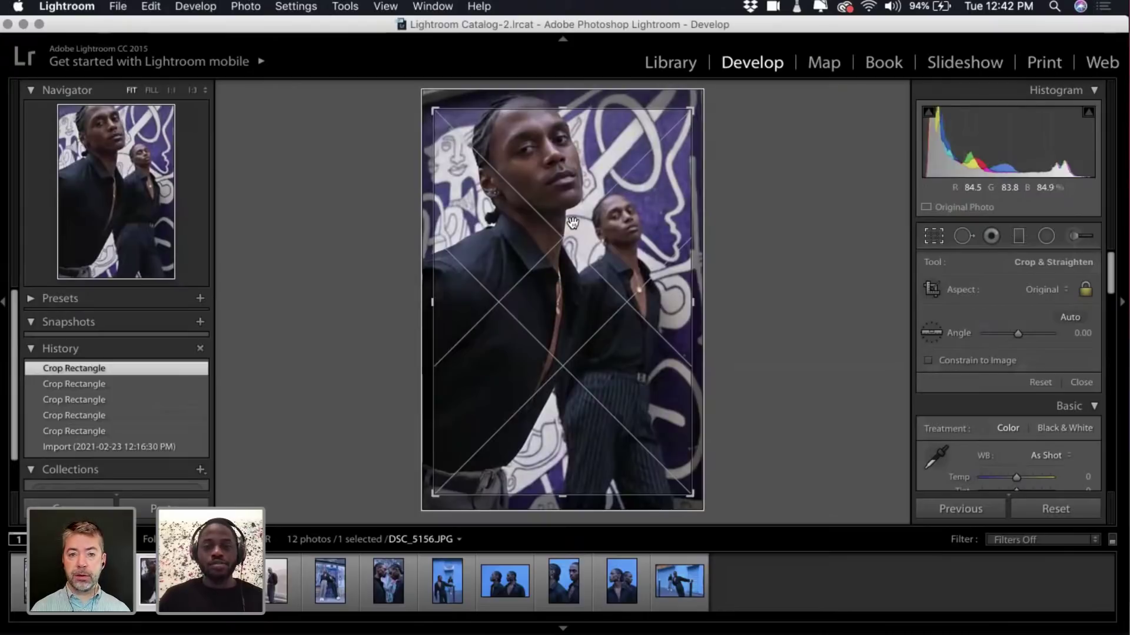
key(Return)
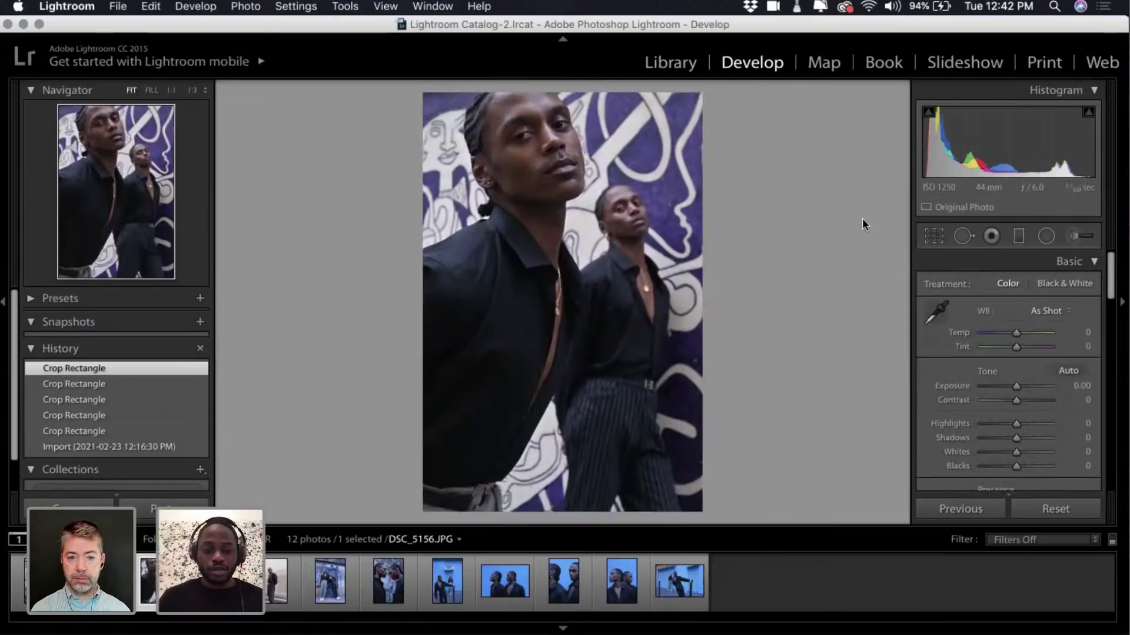
Reopen the crop of DSC_5156.JPG, shift both men slightly to the right inside the frame, and apply it.
click(925, 234)
drag(638, 268, 638, 267)
key(Return)
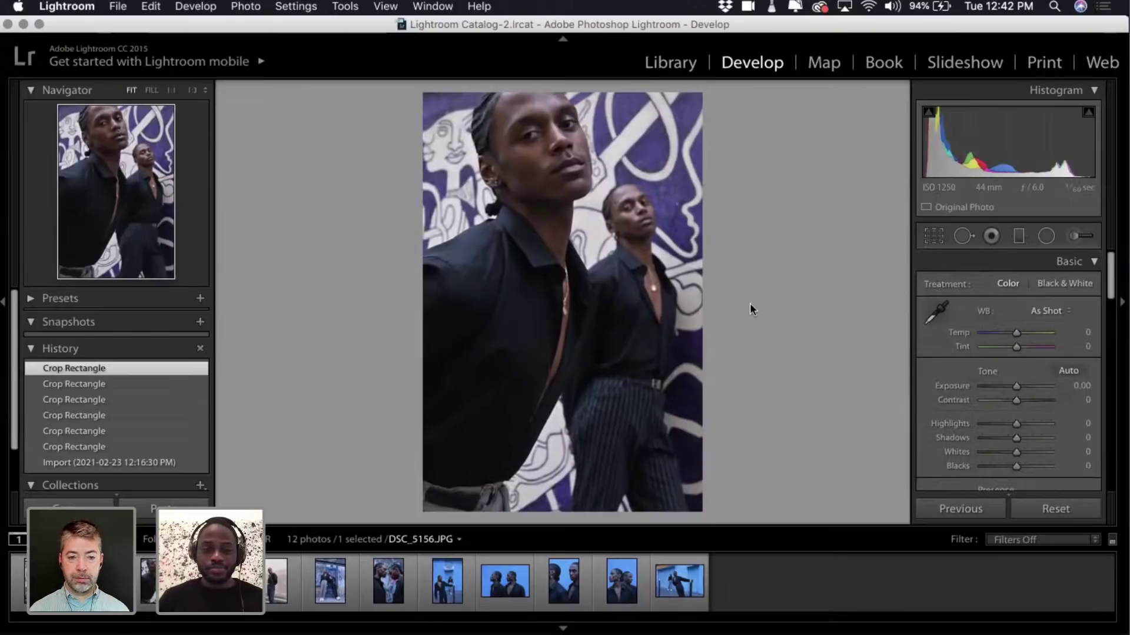
Open plaster-wall portrait DSC_5195.JPG, crop it tighter from the bottom edge and upper-right corner, and apply the crop.
key(Right)
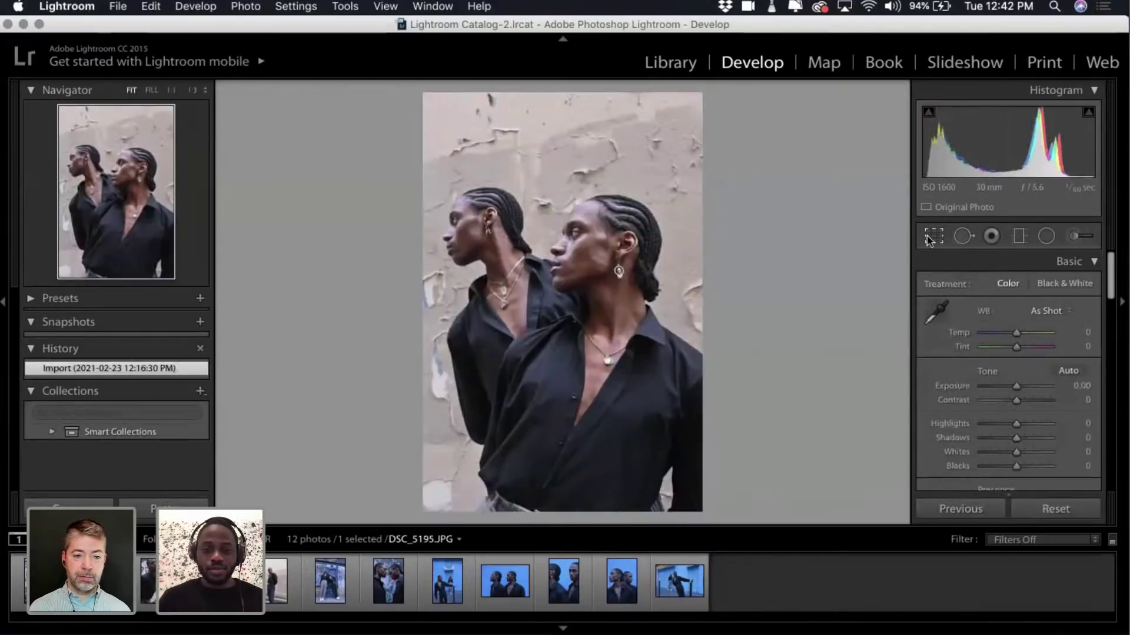
click(930, 237)
drag(565, 514, 565, 502)
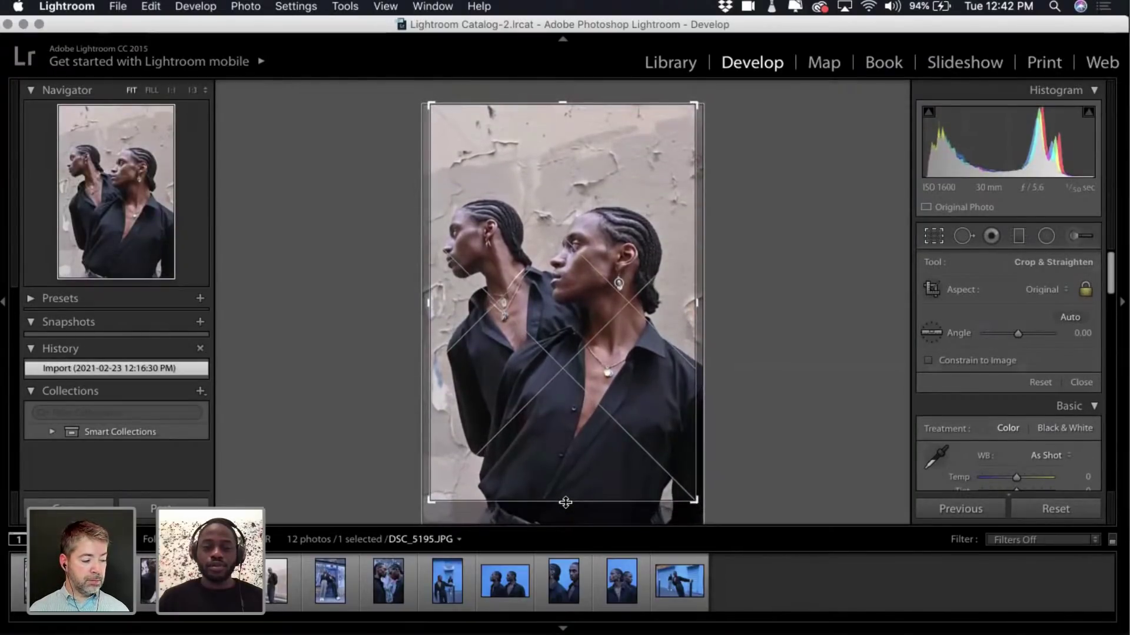
drag(697, 103, 691, 110)
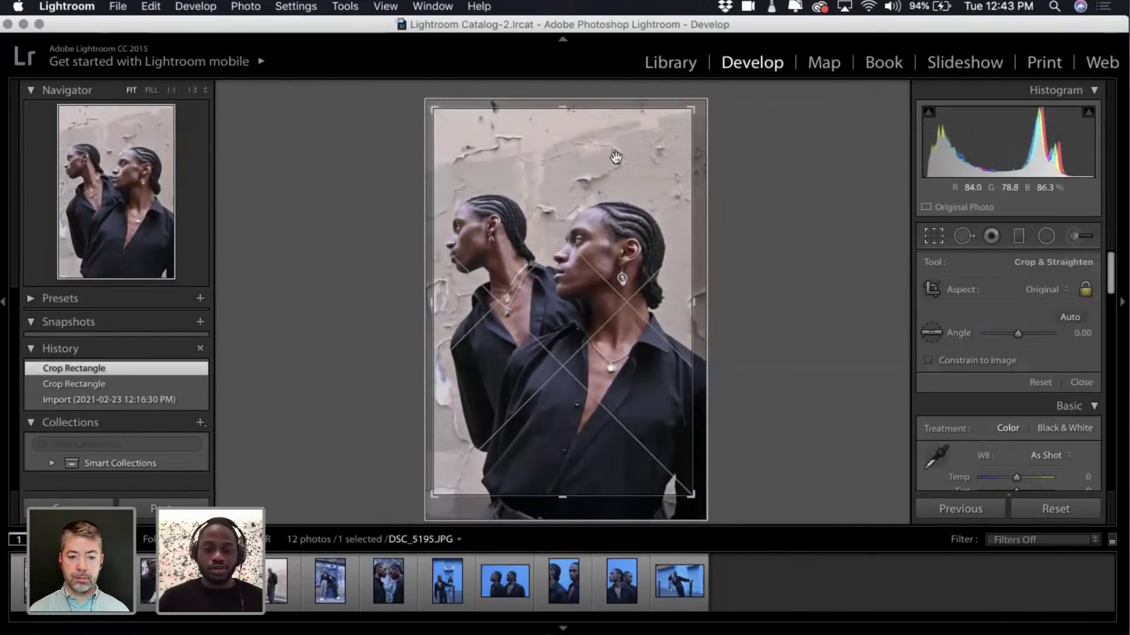
drag(685, 114, 682, 117)
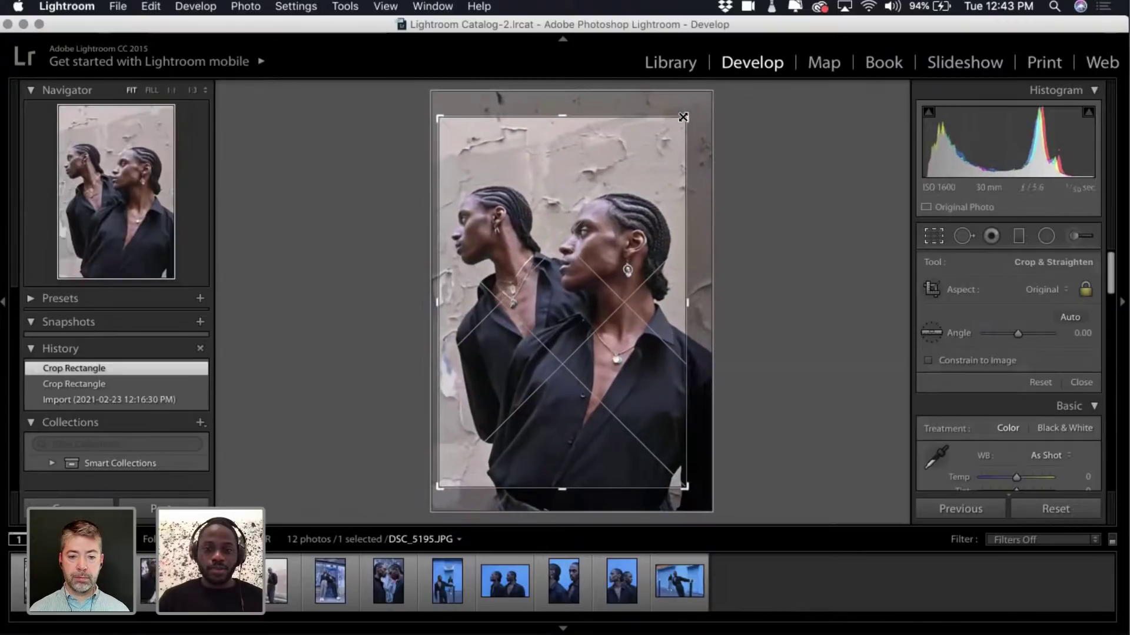
key(Return)
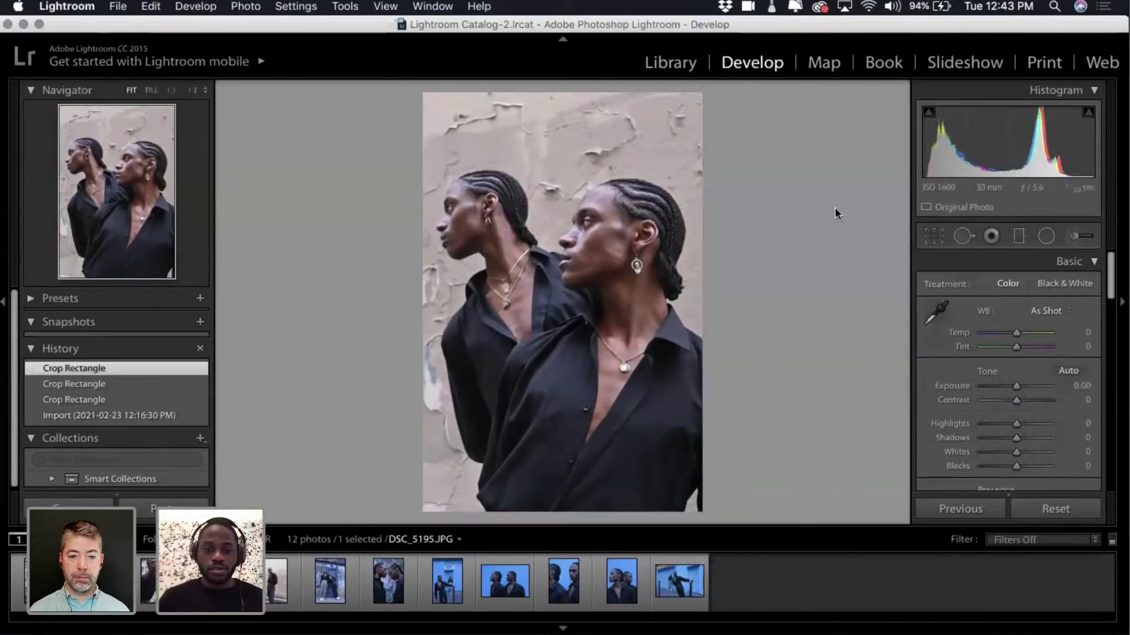
Reopen the crop of DSC_5195.JPG, loosen the frame slightly, shift both men slightly left inside it, and apply it.
click(934, 235)
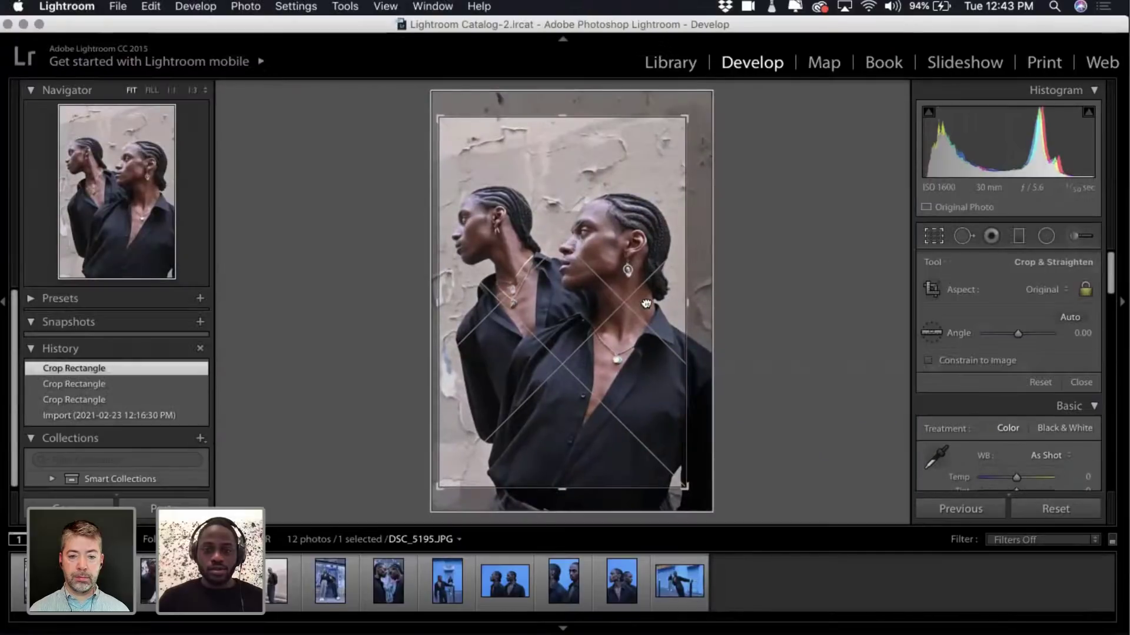
drag(646, 303, 644, 305)
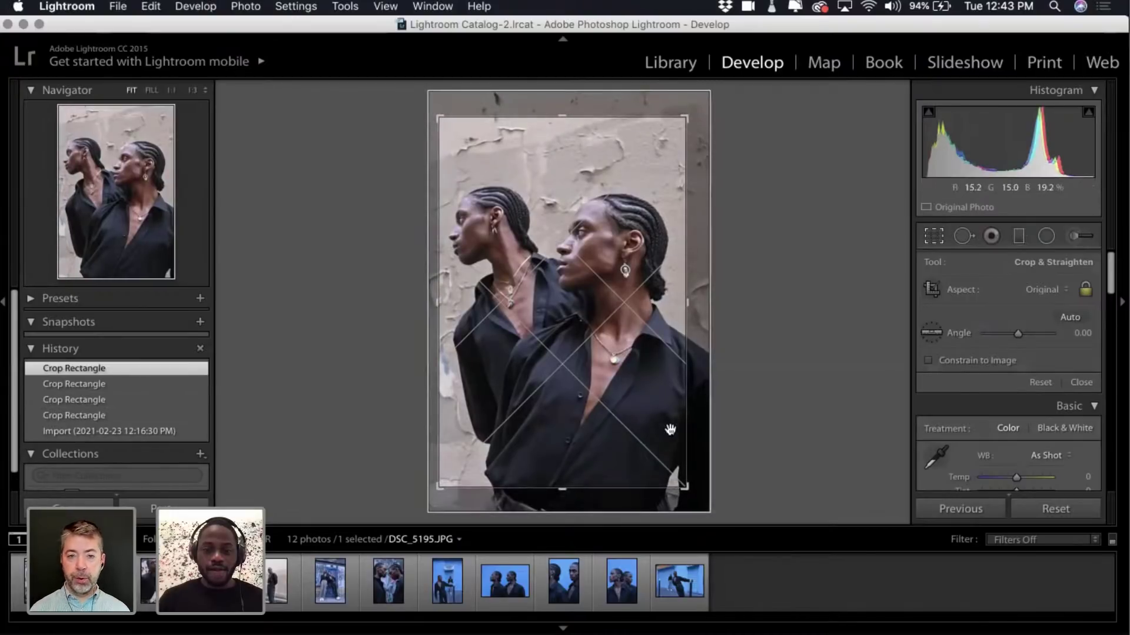
drag(687, 484, 687, 487)
drag(599, 423, 594, 423)
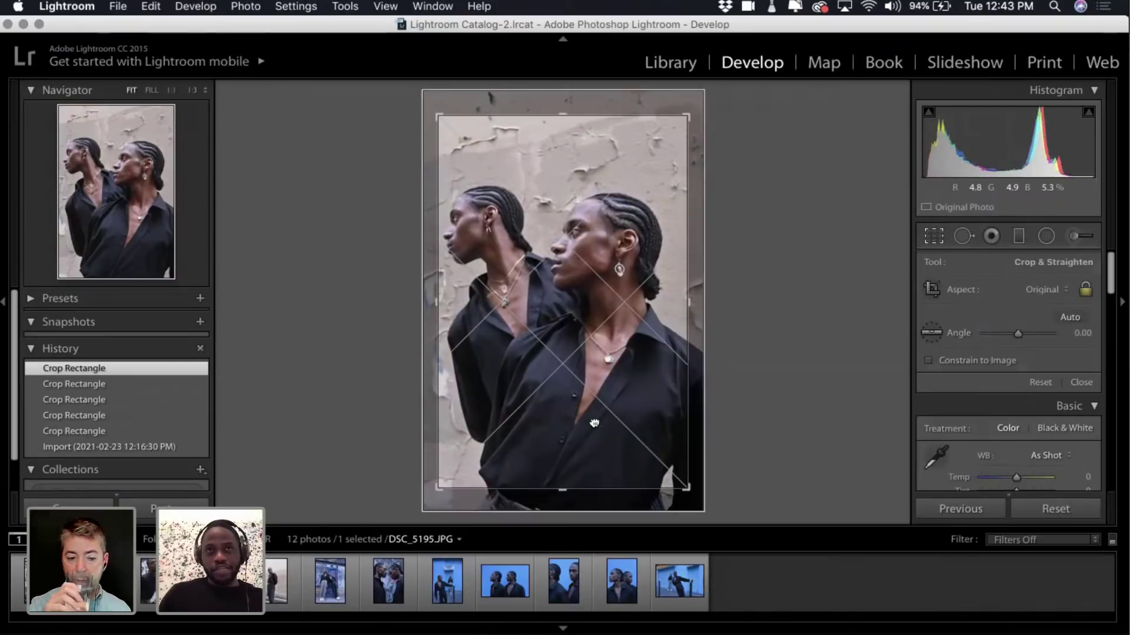
drag(594, 423, 547, 408)
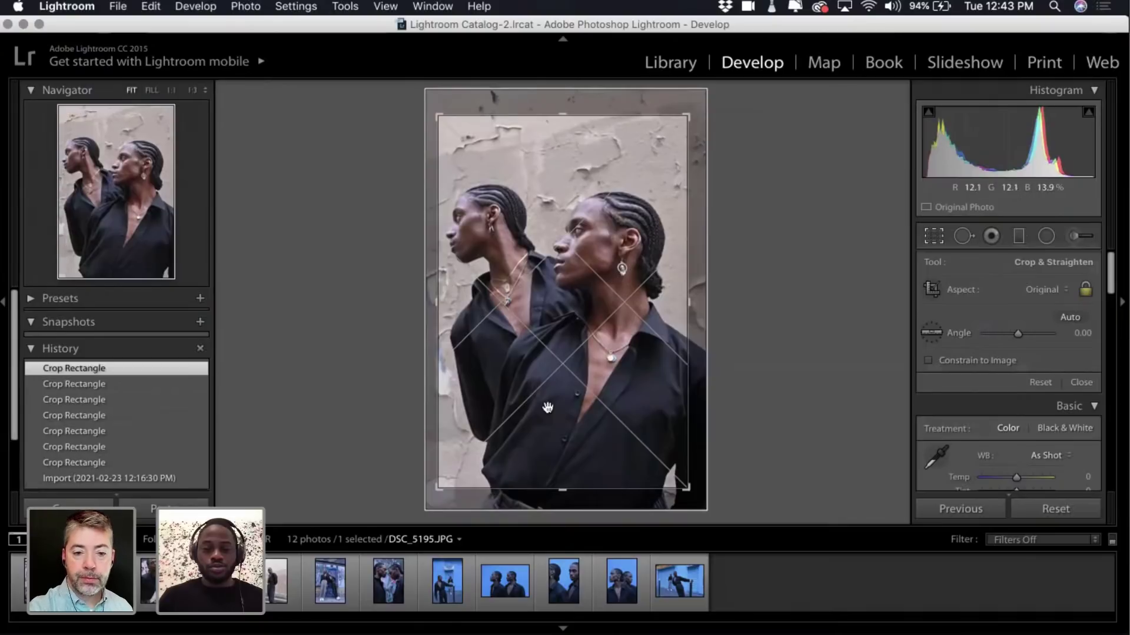
key(Return)
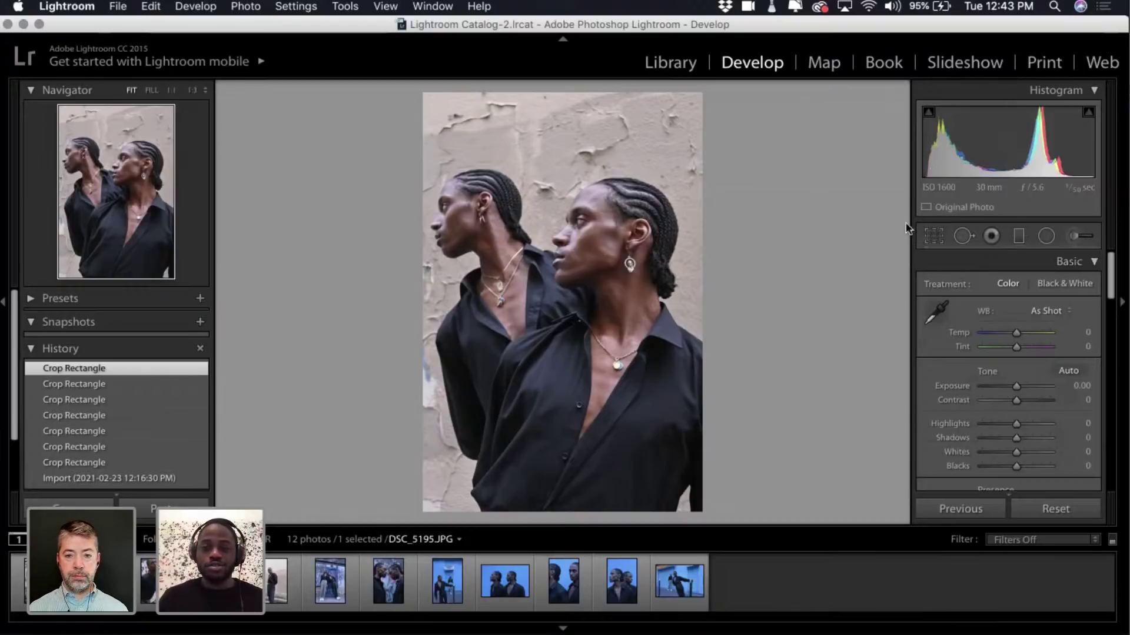
Shift both men right in the DSC_5195.JPG crop, tighten the frame from its lower-right corner, raise the photo inside it, and apply it.
click(933, 236)
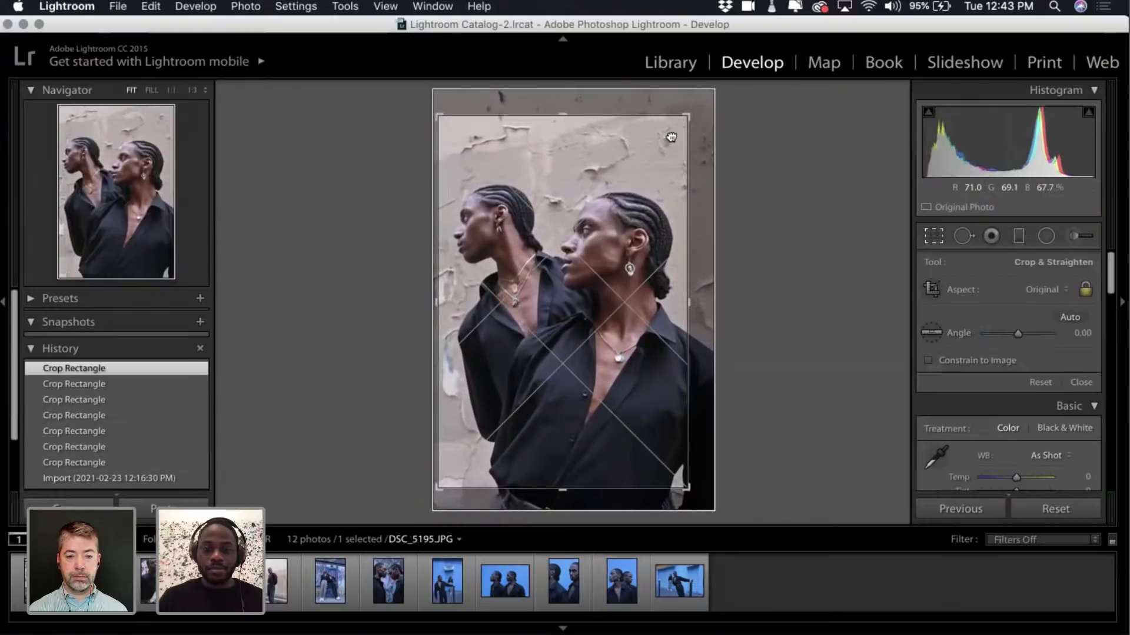
key(Return)
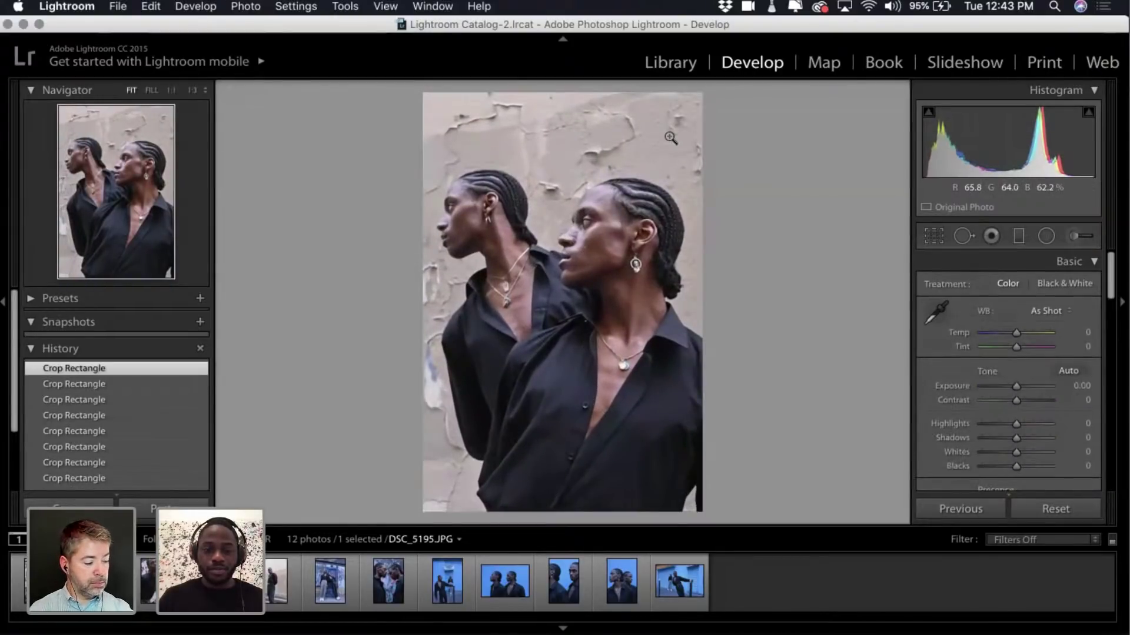
key(r)
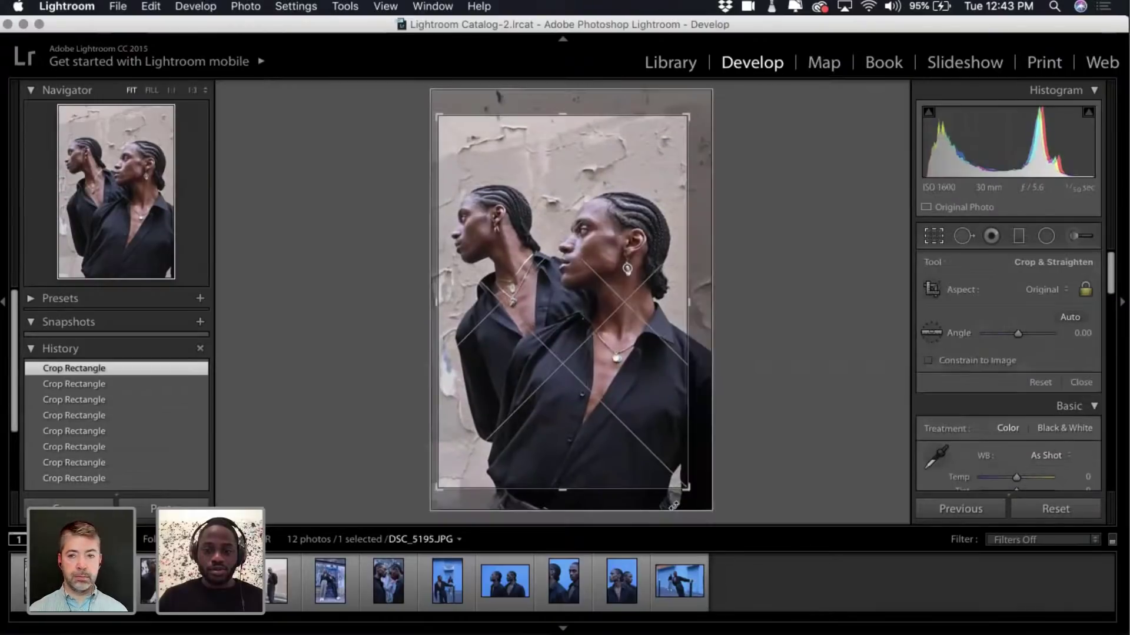
drag(687, 489, 680, 479)
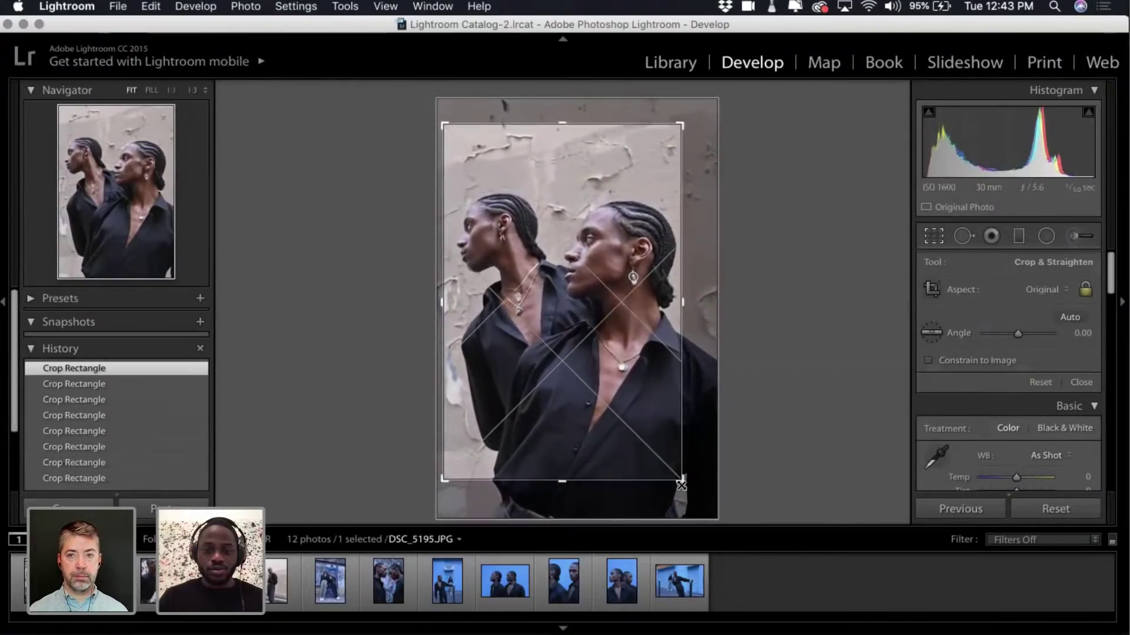
drag(629, 440, 632, 428)
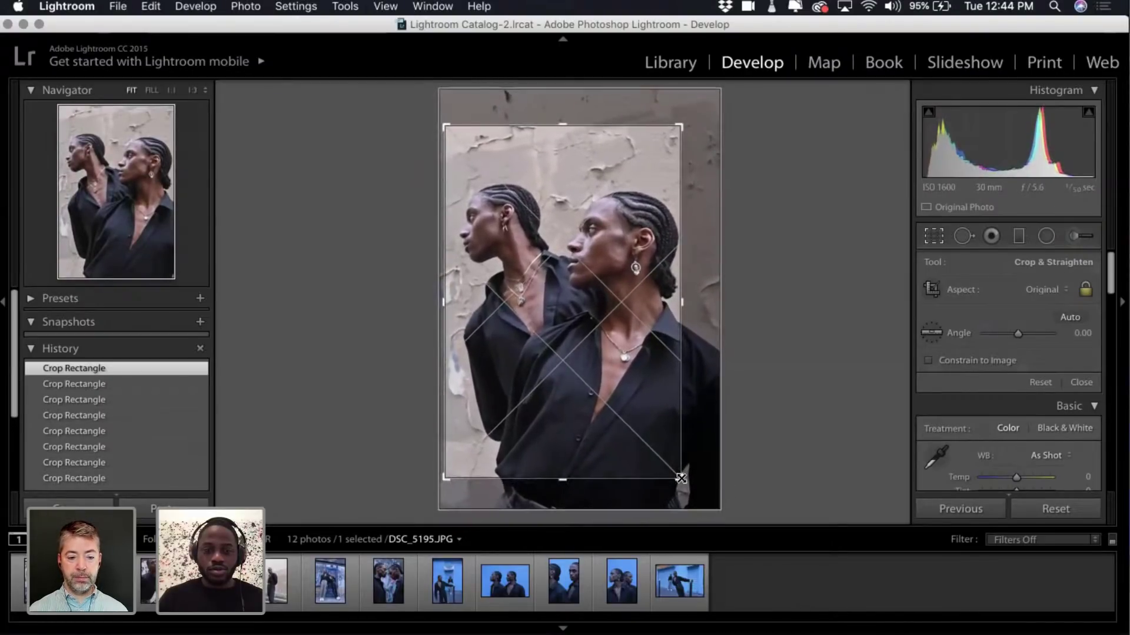
key(Return)
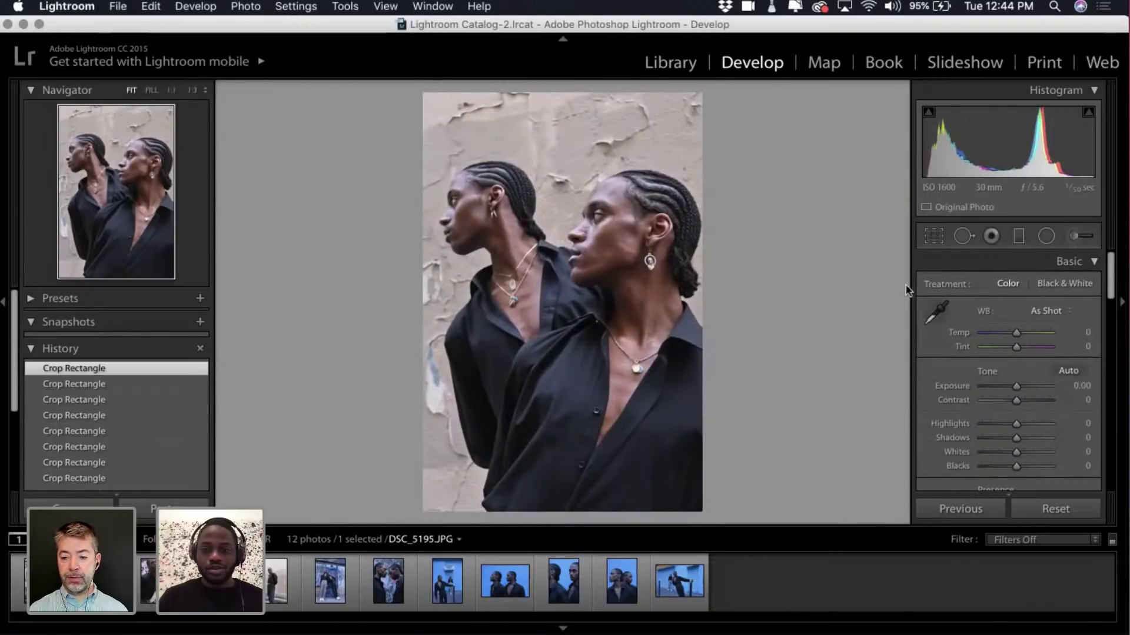
Reopen the crop of DSC_5195.JPG, move the photo down and slightly left for more headroom, and apply it.
click(935, 243)
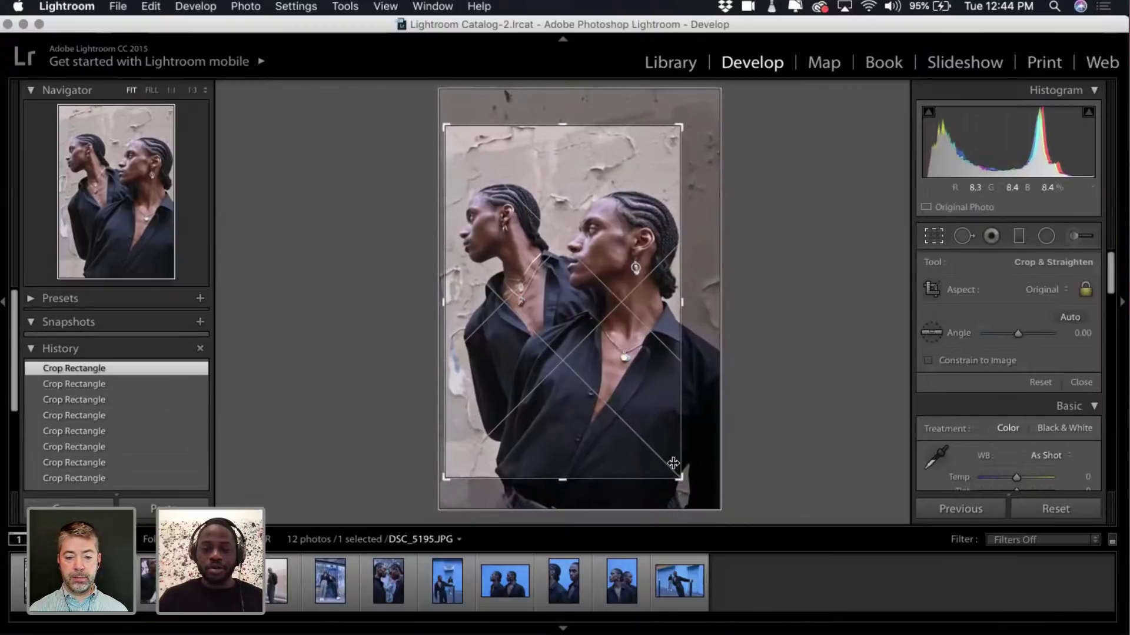
key(Return)
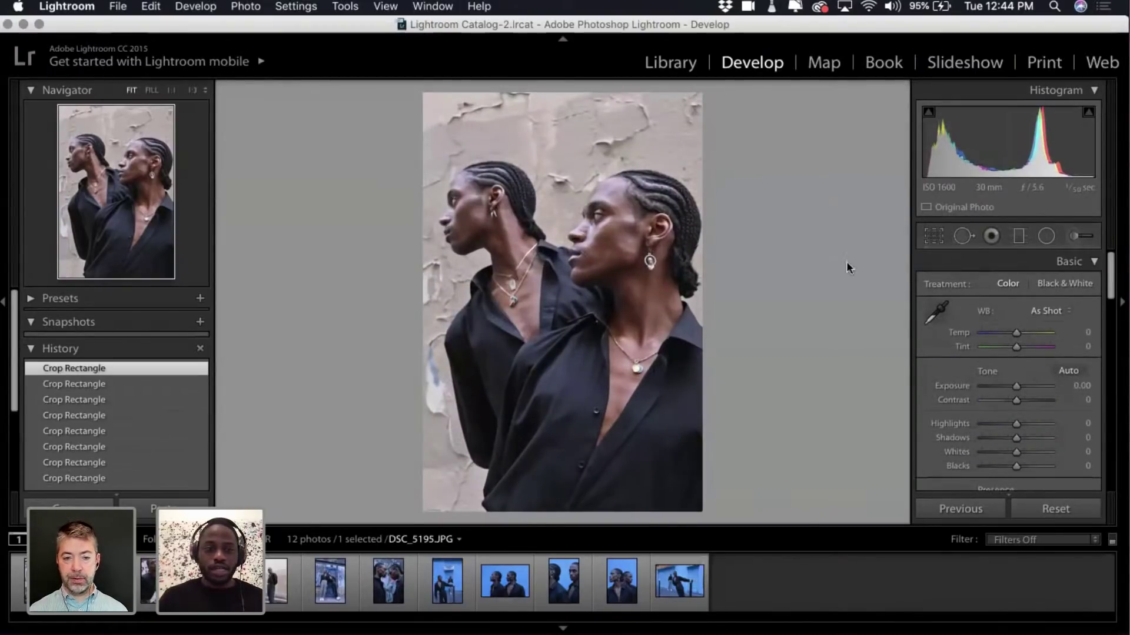
click(929, 237)
mouse_move(564, 339)
mouse_down()
mouse_move(556, 339)
mouse_move(565, 341)
mouse_up()
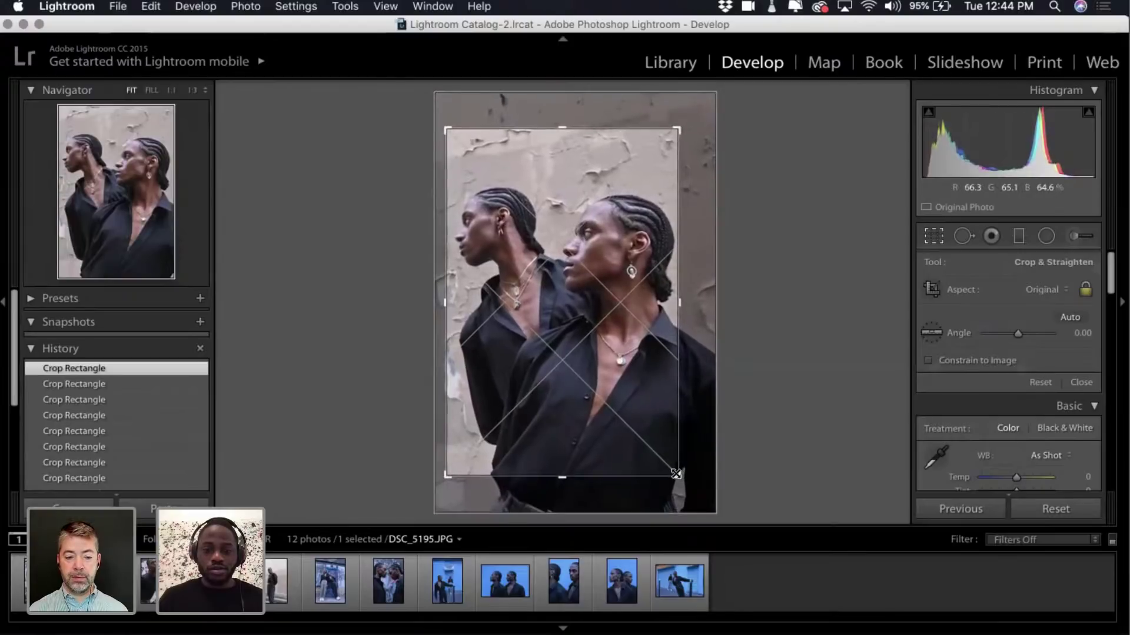
drag(630, 402, 630, 409)
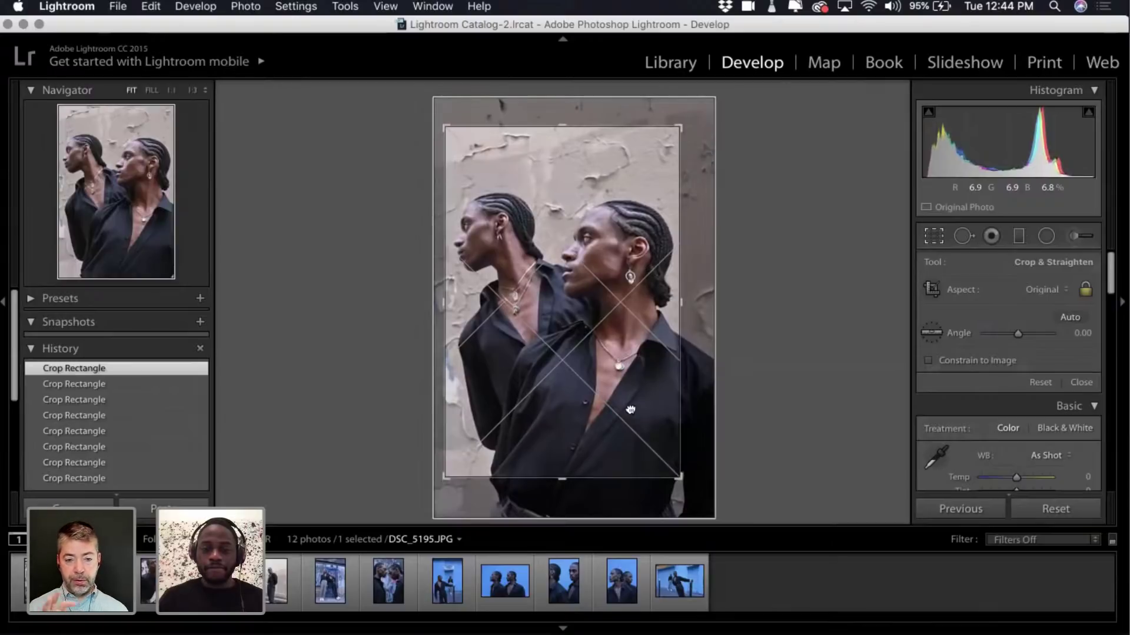
drag(630, 409, 631, 409)
key(Return)
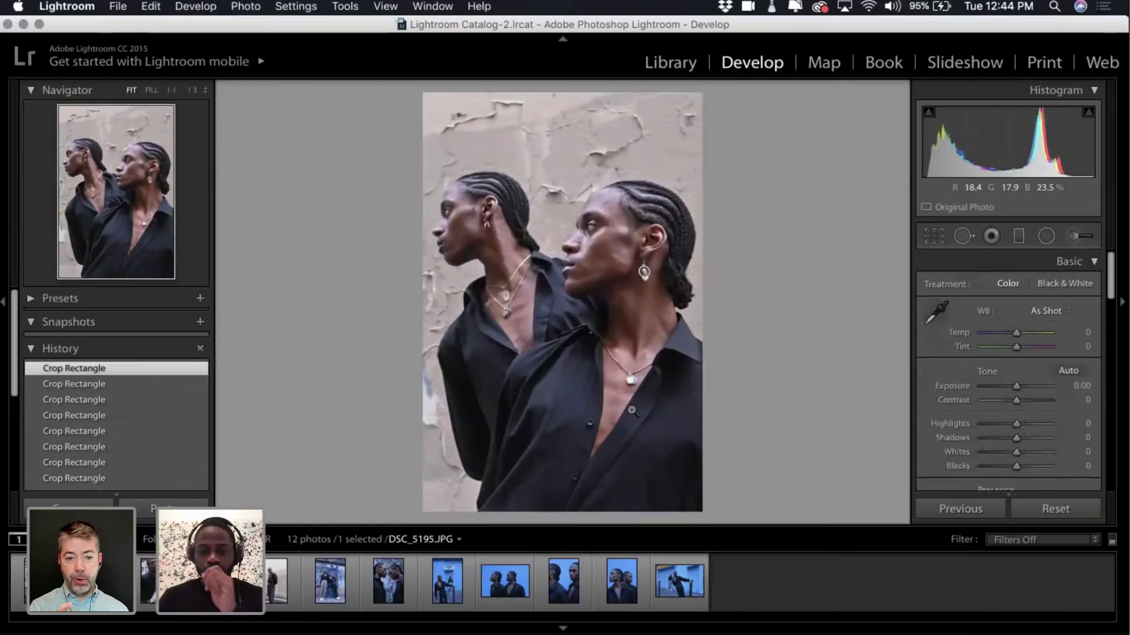
Reposition the two men higher and slightly left inside the DSC_5195.JPG crop frame, and apply the crop.
click(934, 238)
drag(556, 336, 555, 334)
key(Return)
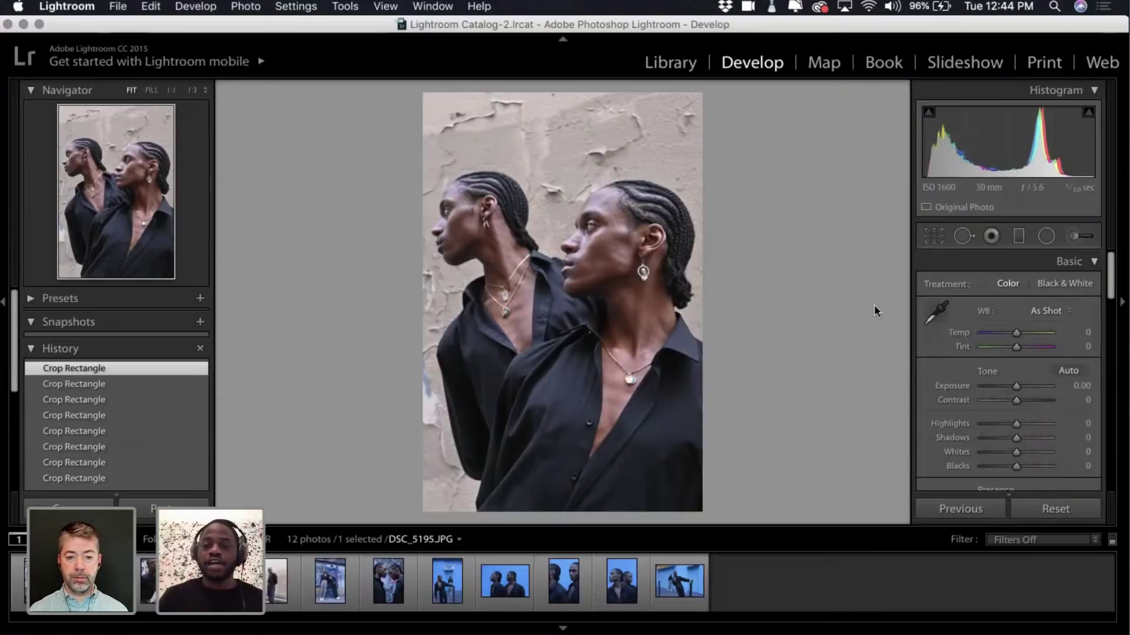
click(933, 235)
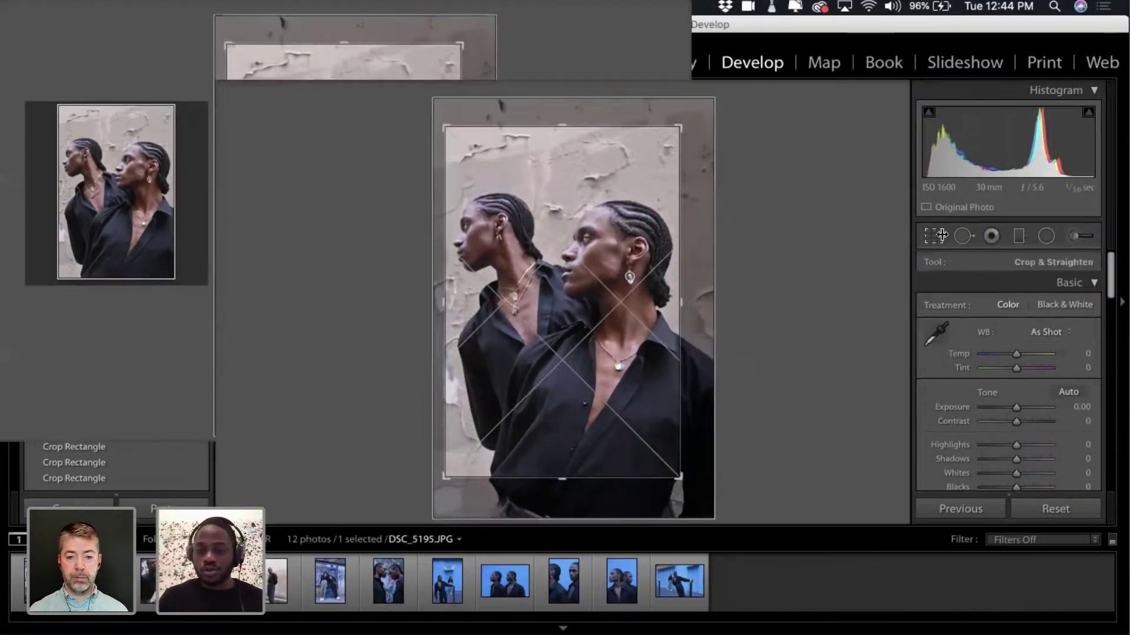
drag(581, 346, 581, 343)
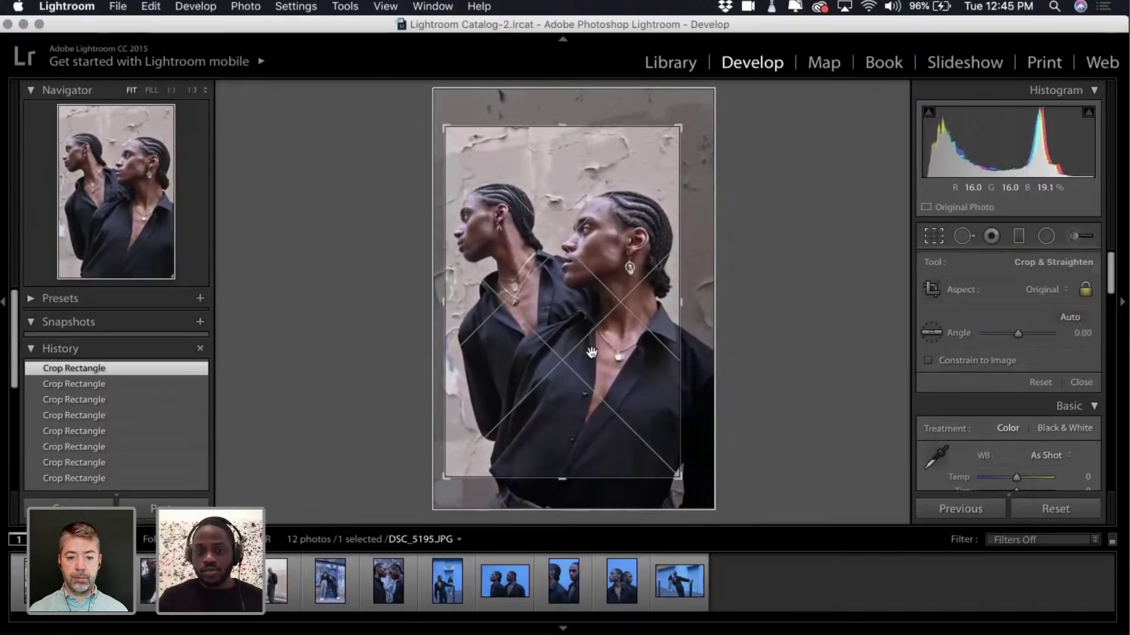
drag(601, 413, 598, 412)
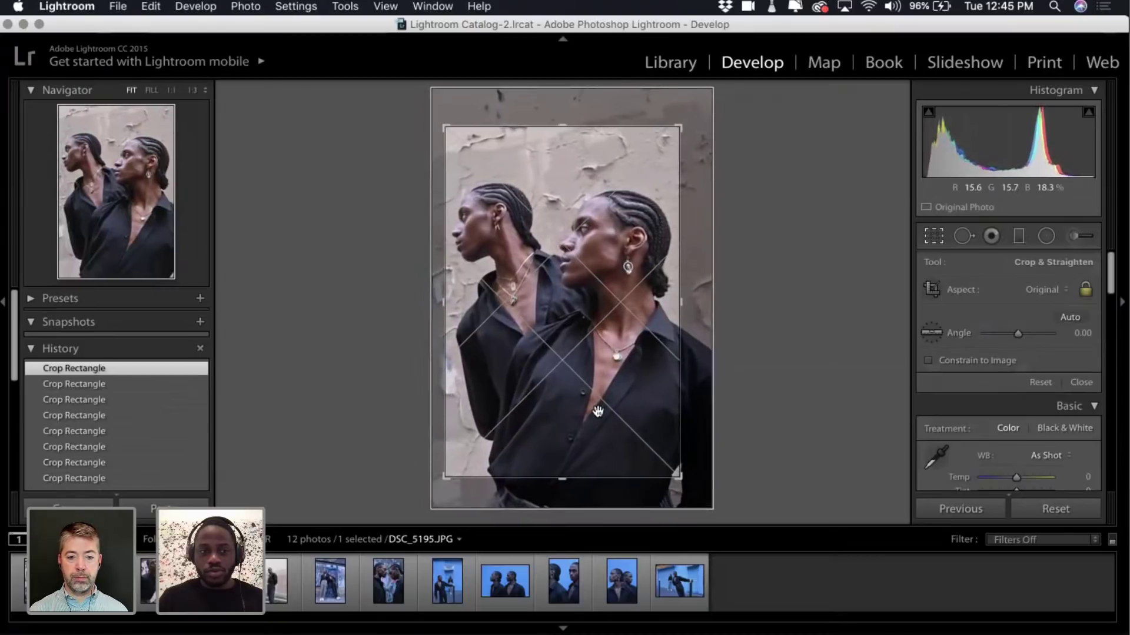
key(Return)
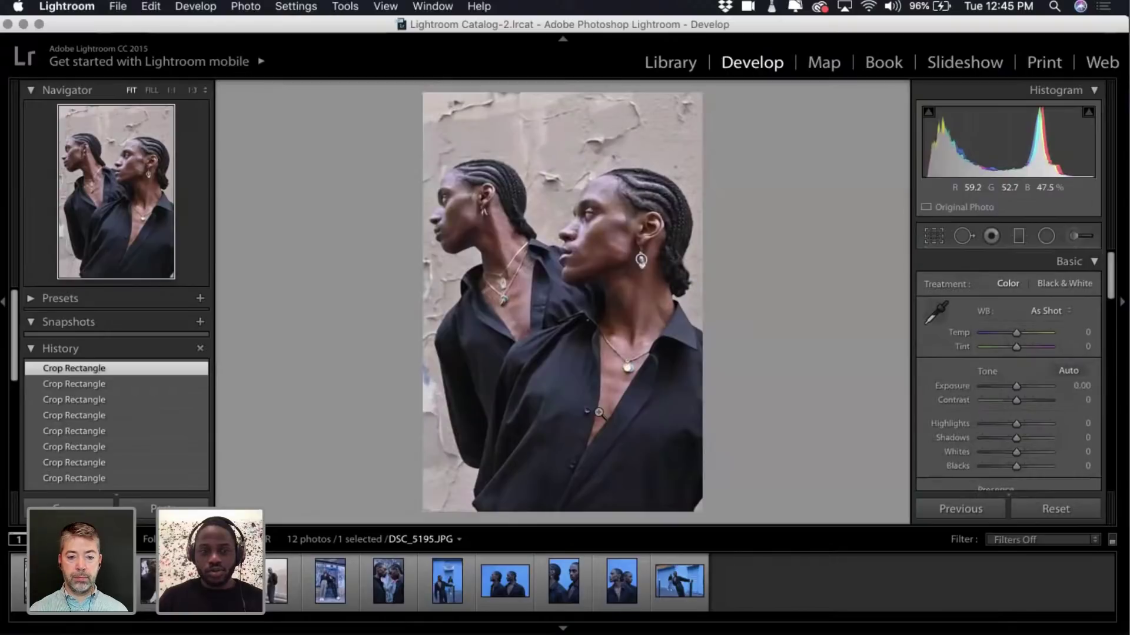
Reopen the crop of DSC_5195.JPG, raise both men a little further inside the frame, and apply it.
click(938, 236)
drag(513, 321, 513, 319)
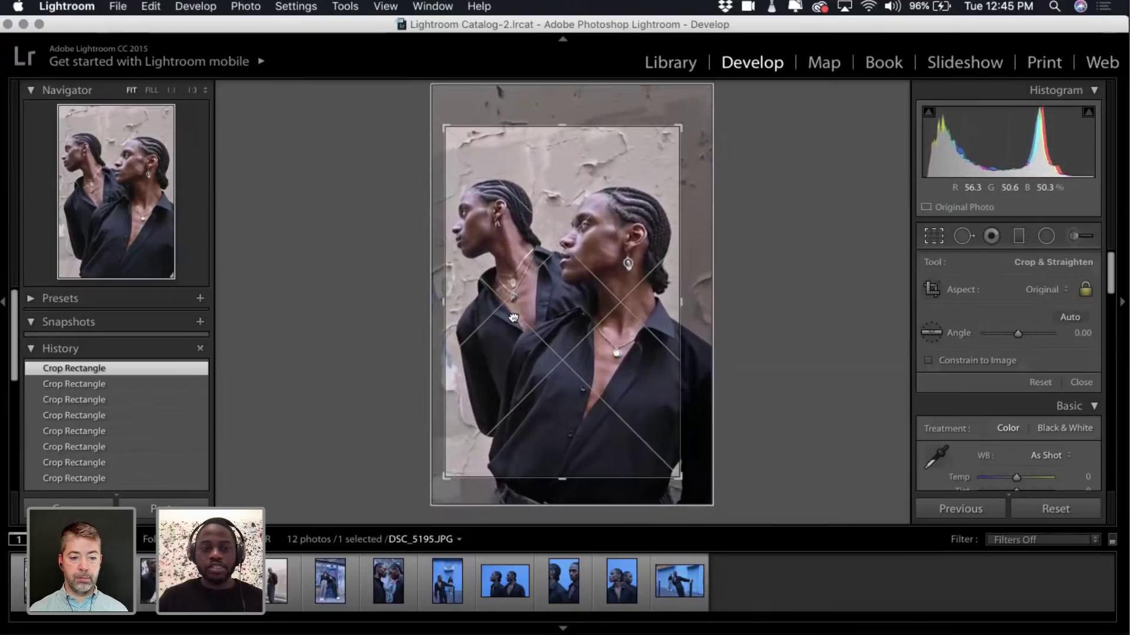
key(Return)
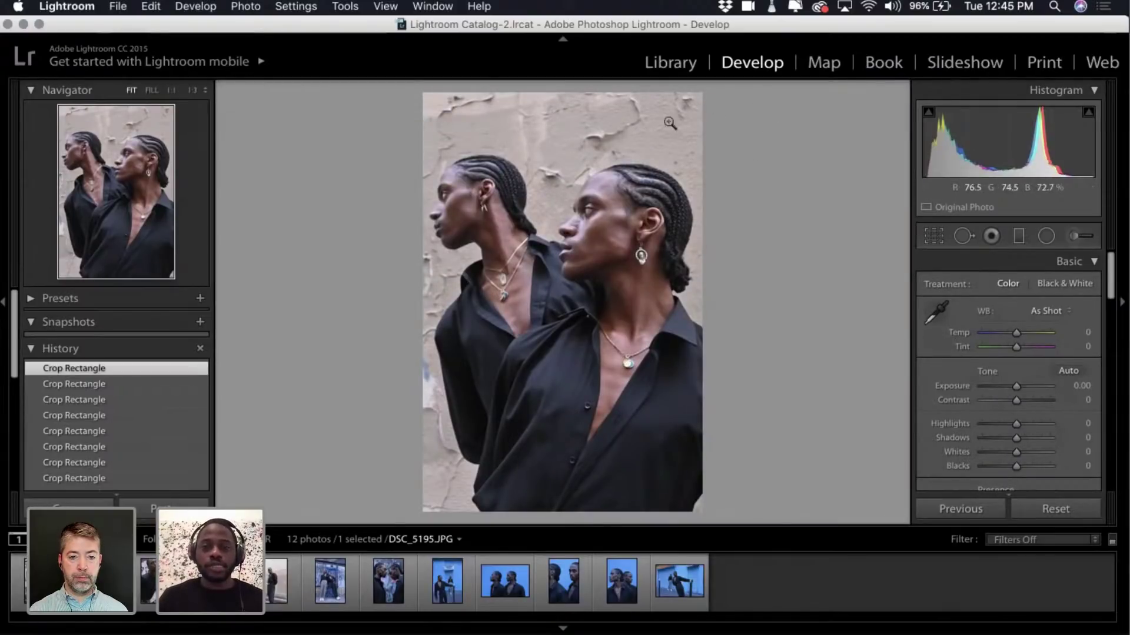
Move the photo down inside the DSC_5195.JPG crop frame, nudge it back up to fine-tune the headroom, and apply the crop.
click(934, 236)
drag(645, 313, 643, 336)
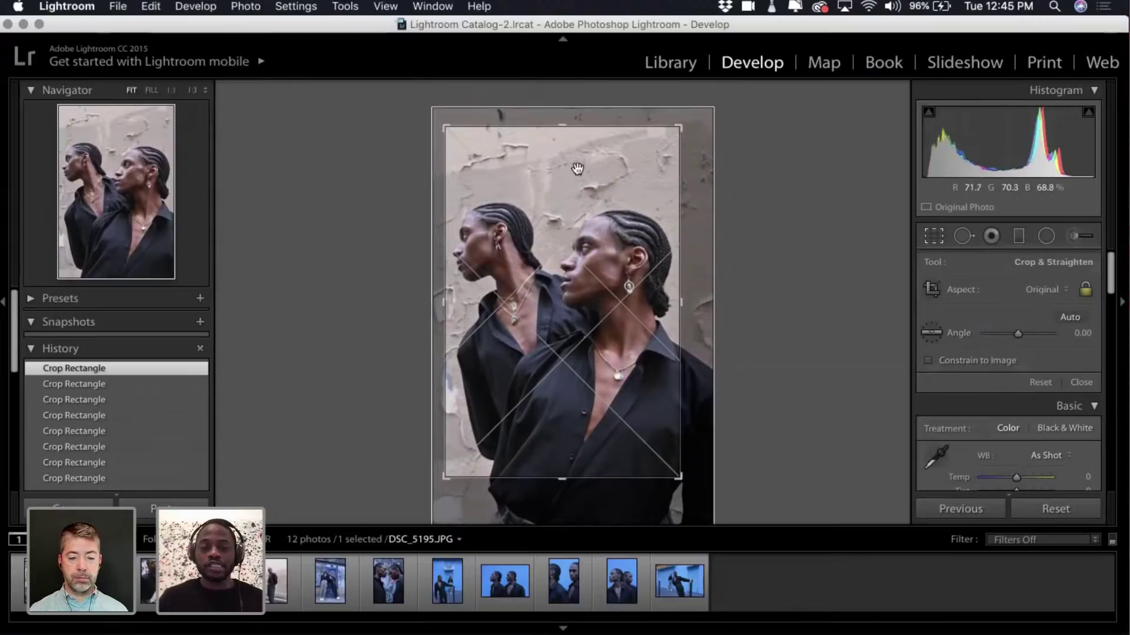
drag(571, 317, 572, 299)
key(Return)
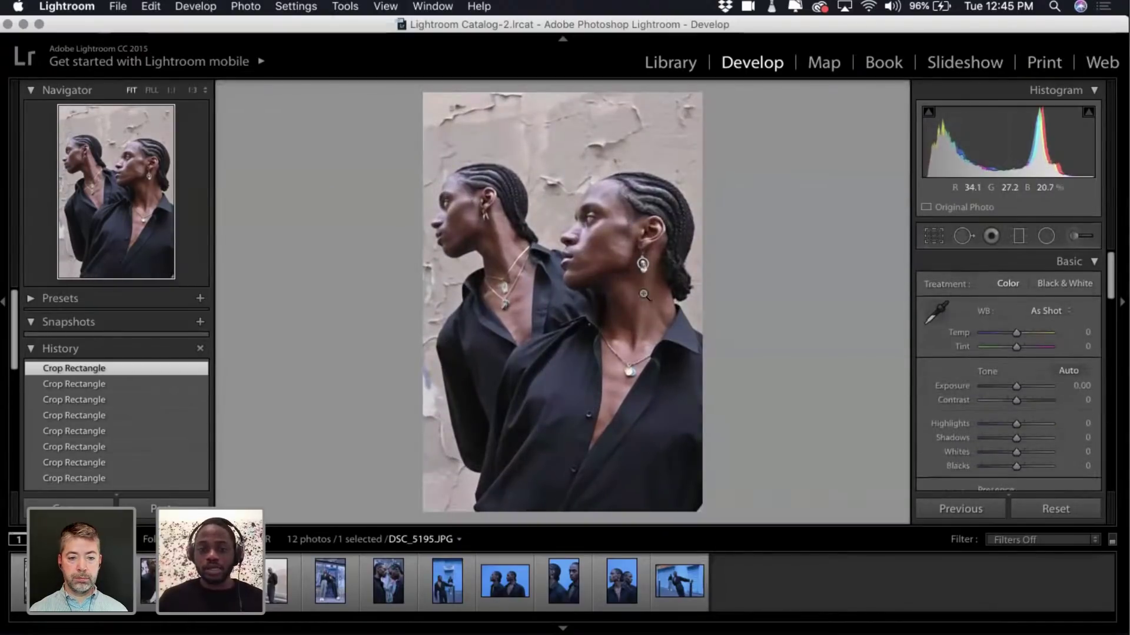
click(932, 238)
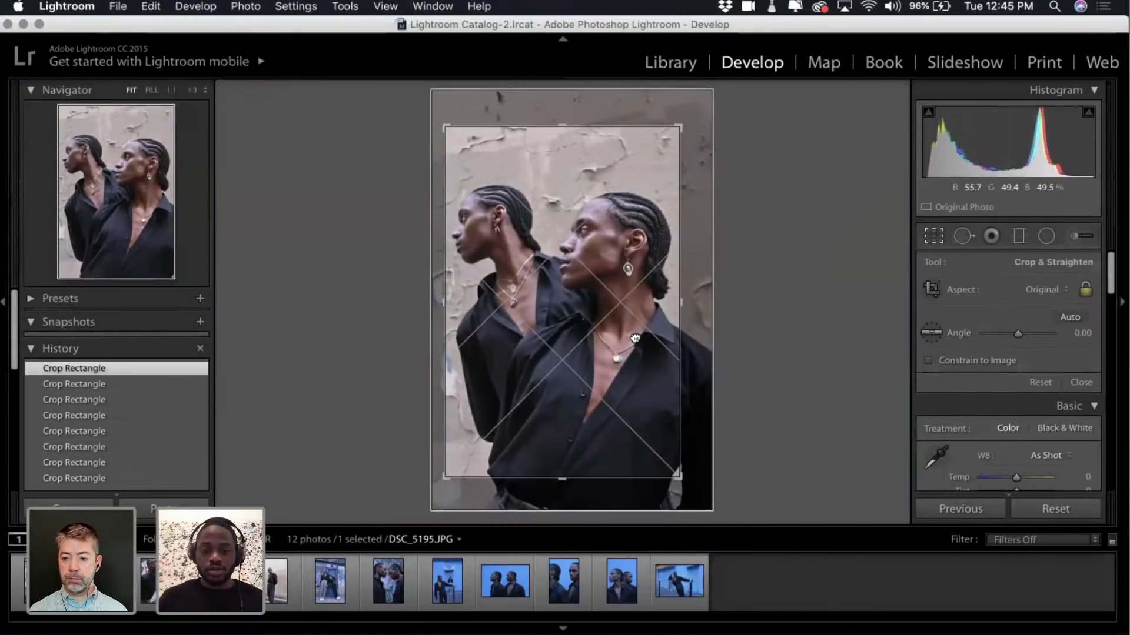
drag(635, 338, 635, 336)
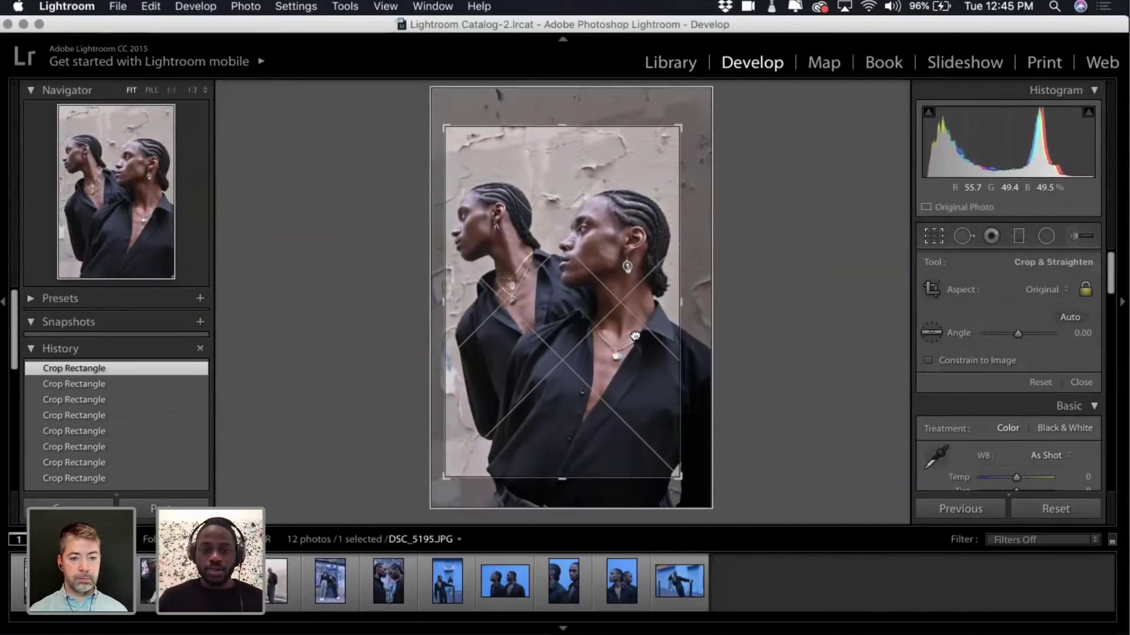
key(Return)
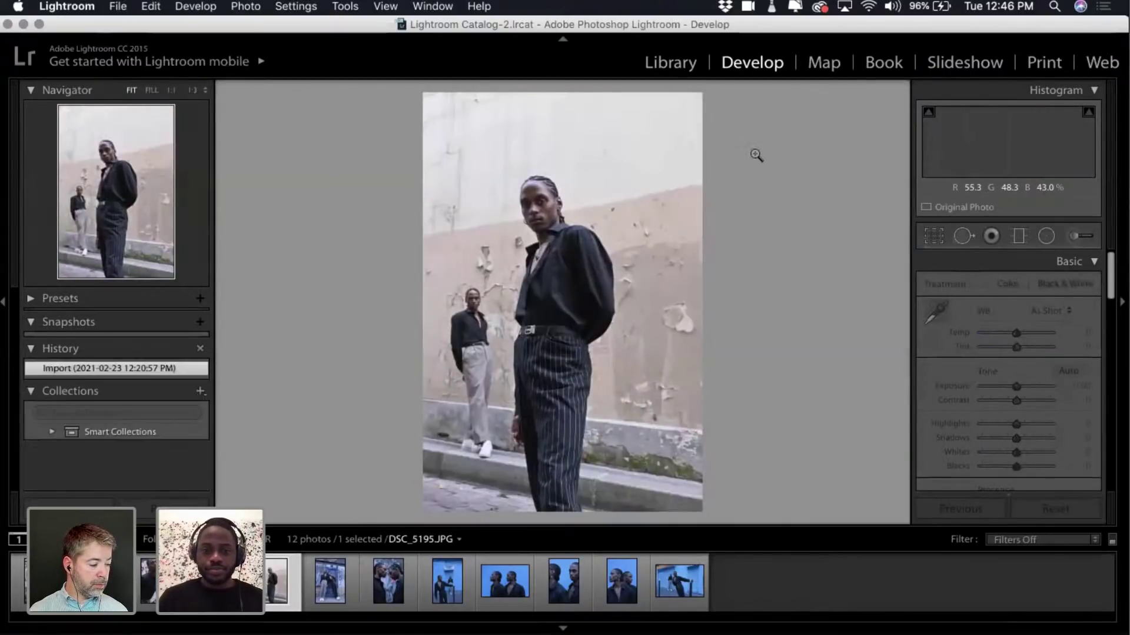
Tighten the crop of DSC_5215.JPG from the upper-right corner, raise the men inside the frame, and apply the crop.
key(r)
mouse_move(701, 93)
mouse_down()
mouse_move(675, 128)
mouse_move(689, 103)
mouse_up()
drag(555, 270, 559, 249)
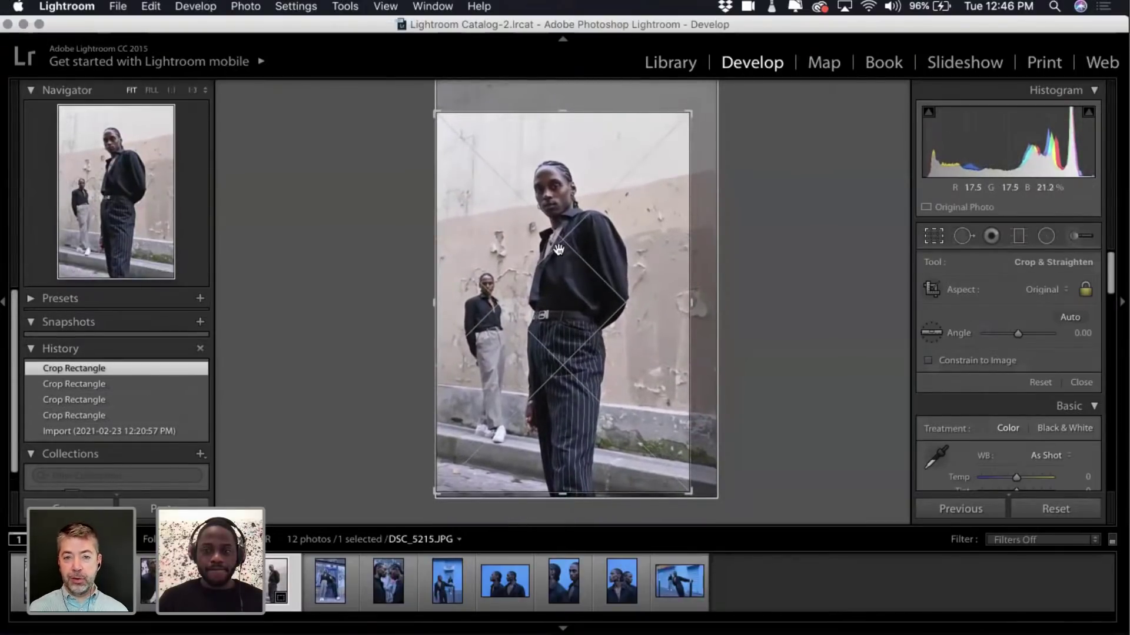
drag(694, 114, 693, 107)
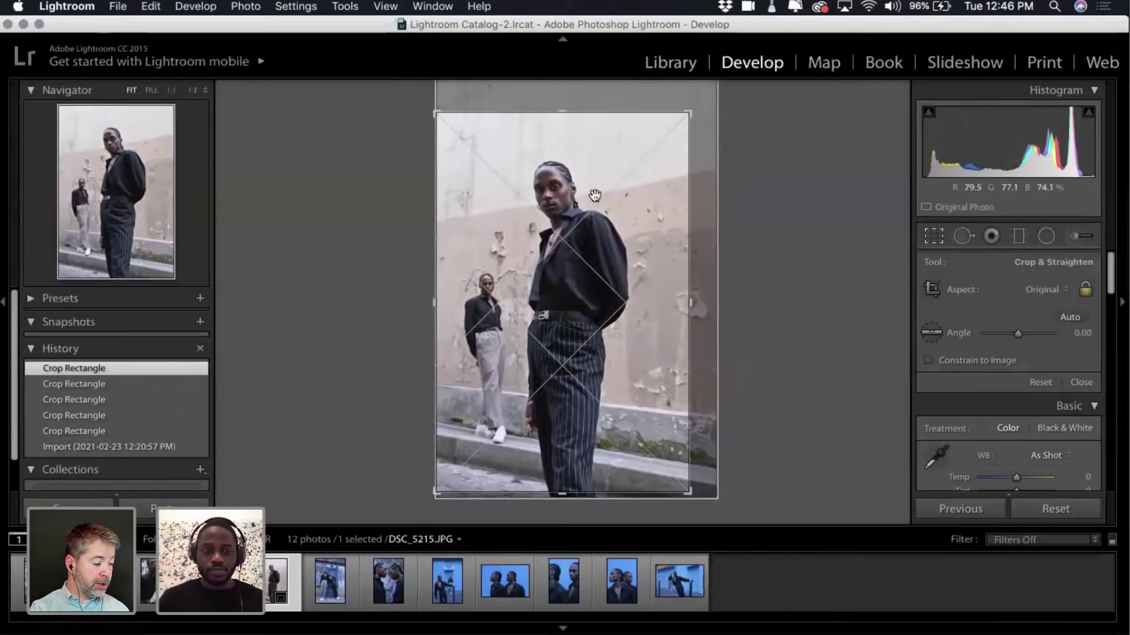
drag(595, 196, 595, 196)
key(Return)
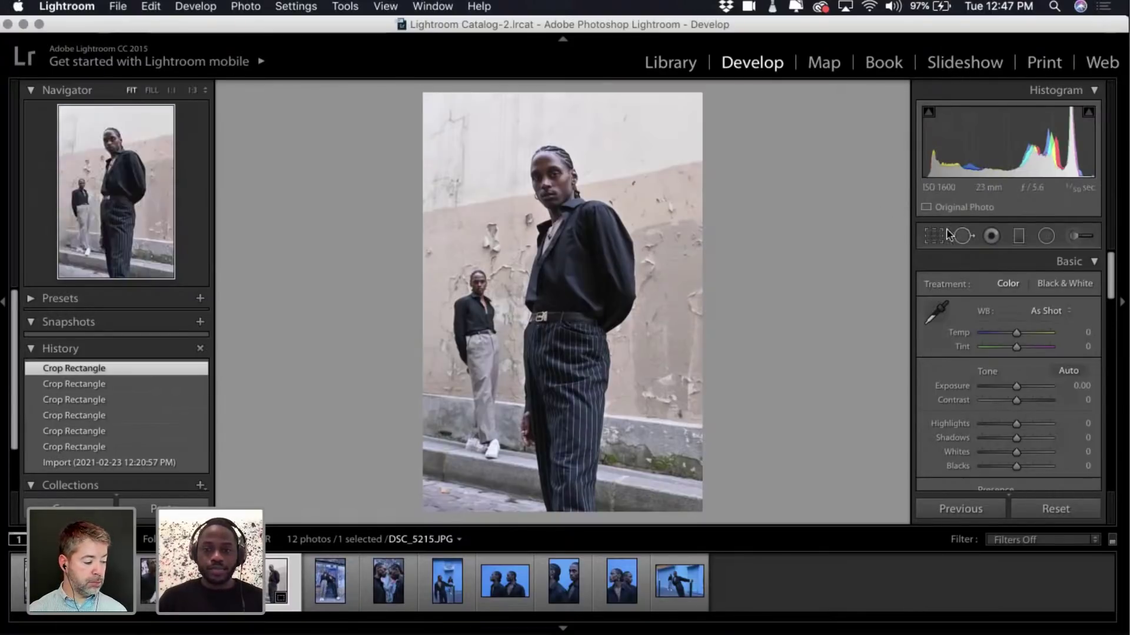
Reopen the crop of DSC_5215.JPG, nudge the photo slightly up inside the frame, and apply it.
key(r)
drag(621, 212, 622, 210)
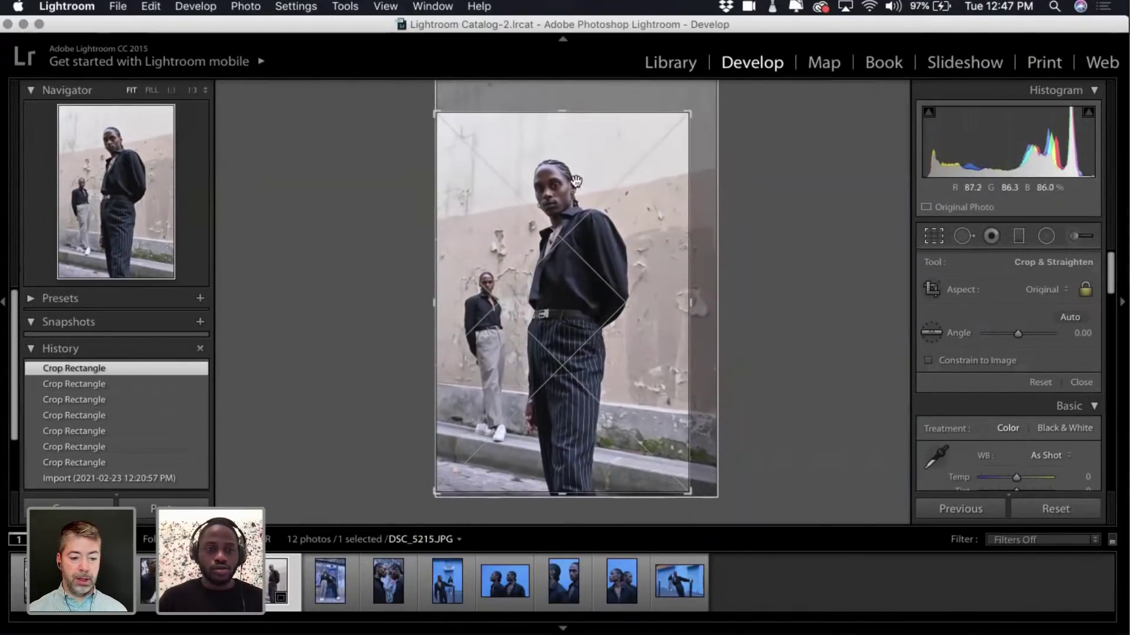
drag(579, 172, 581, 170)
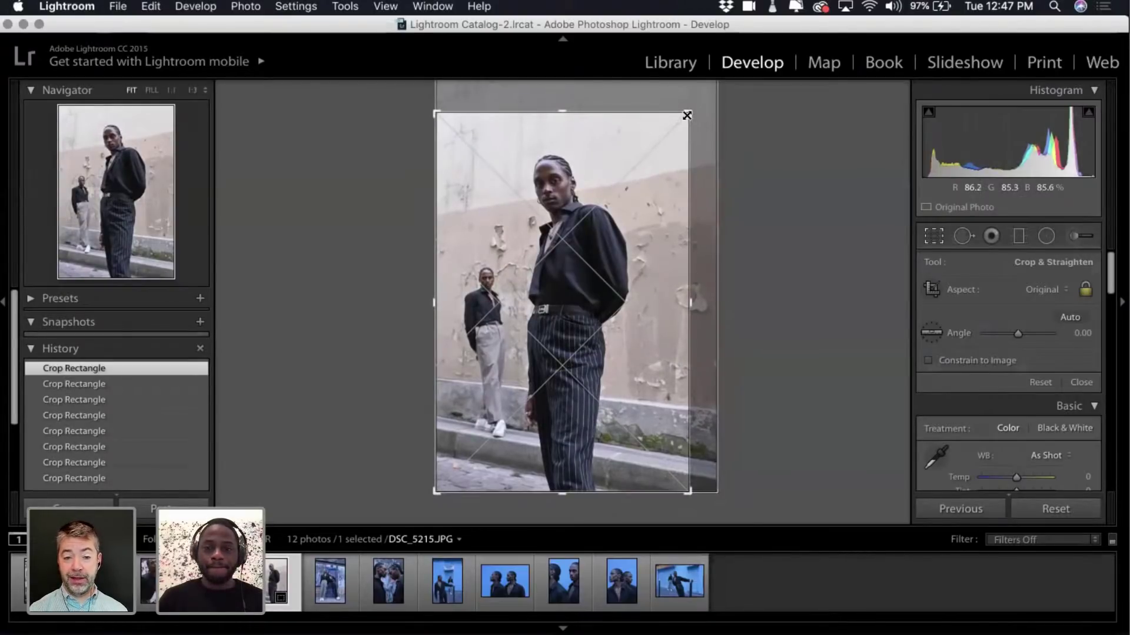
drag(686, 115, 686, 116)
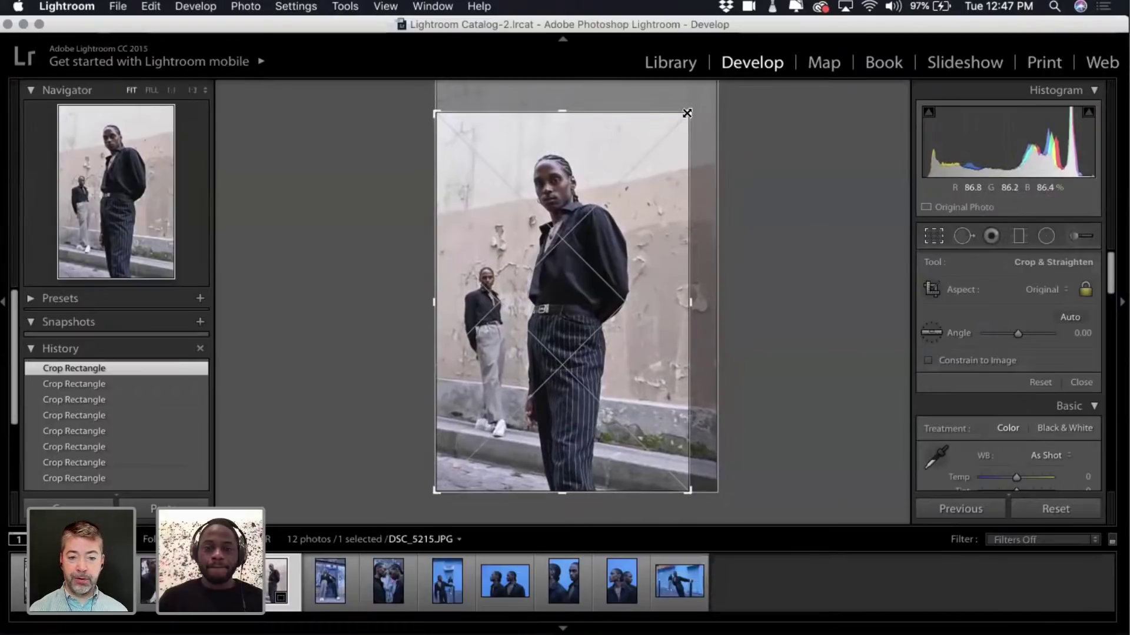
key(Return)
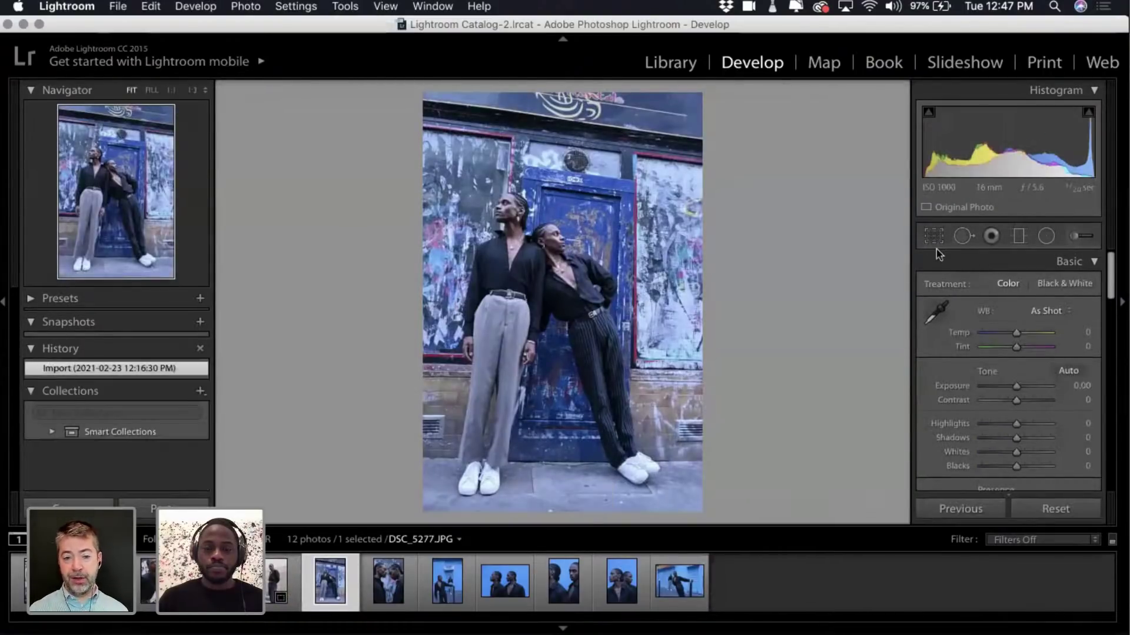
Straighten DSC_5277.JPG with a crop angle of -2.08, try a tighter frame around the two men, and apply the crop.
click(934, 238)
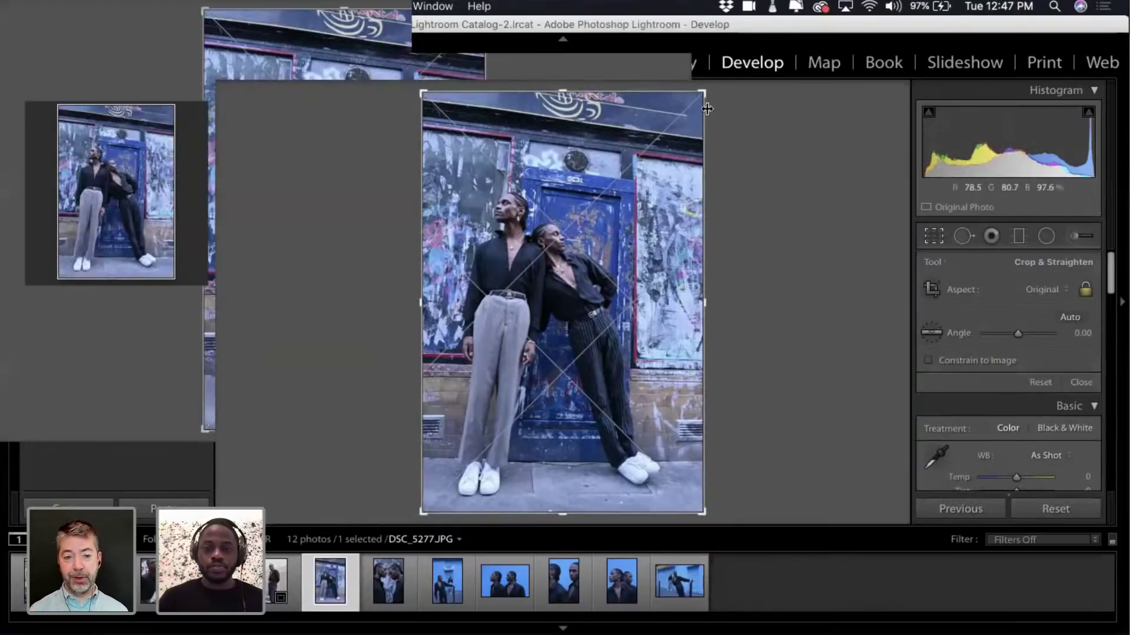
click(698, 99)
mouse_move(728, 176)
mouse_down()
mouse_move(731, 156)
mouse_move(723, 176)
mouse_up()
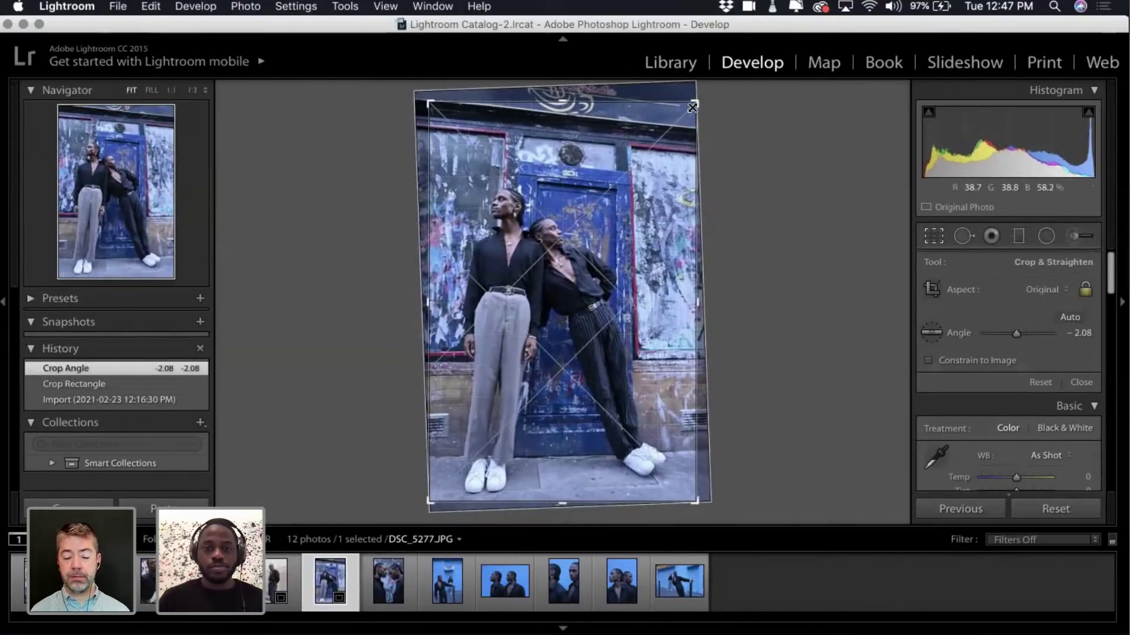
drag(692, 107, 686, 121)
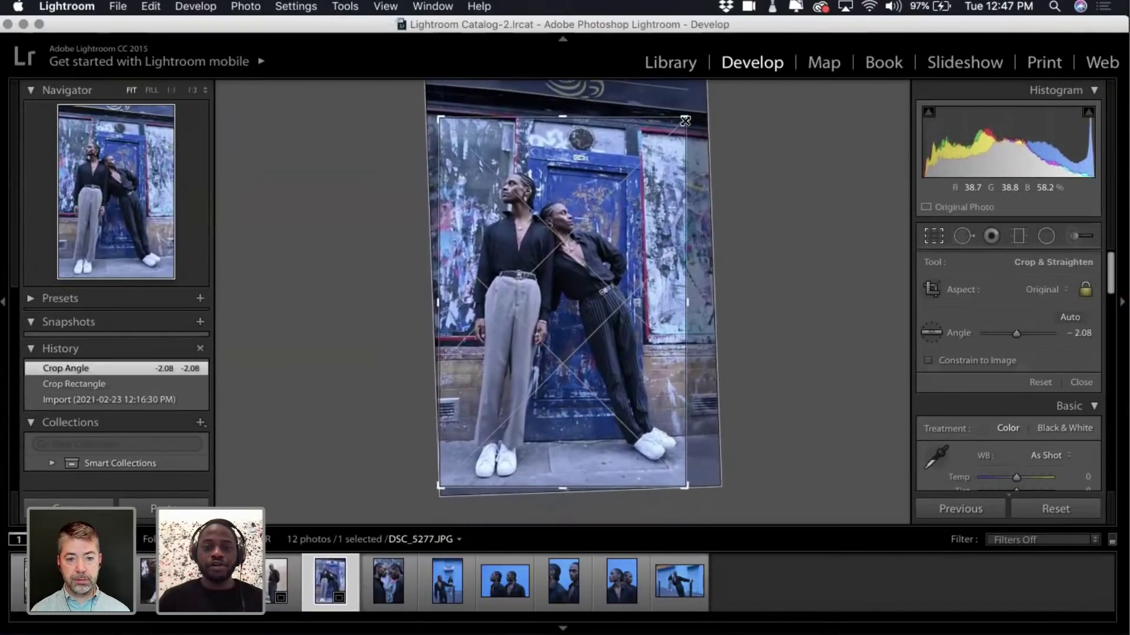
drag(681, 124, 694, 58)
key(Return)
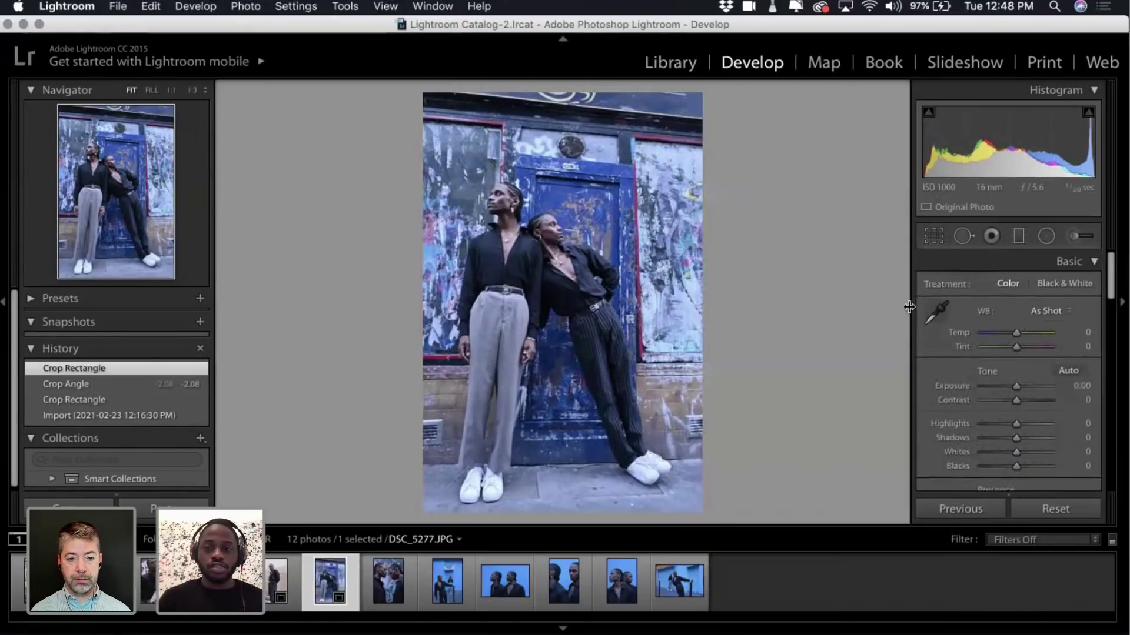
Reopen the crop of DSC_5277.JPG, rotate it to an angle of -2.49, and tighten the frame slightly.
click(934, 237)
mouse_move(704, 108)
mouse_down()
mouse_move(706, 92)
mouse_move(692, 125)
mouse_up()
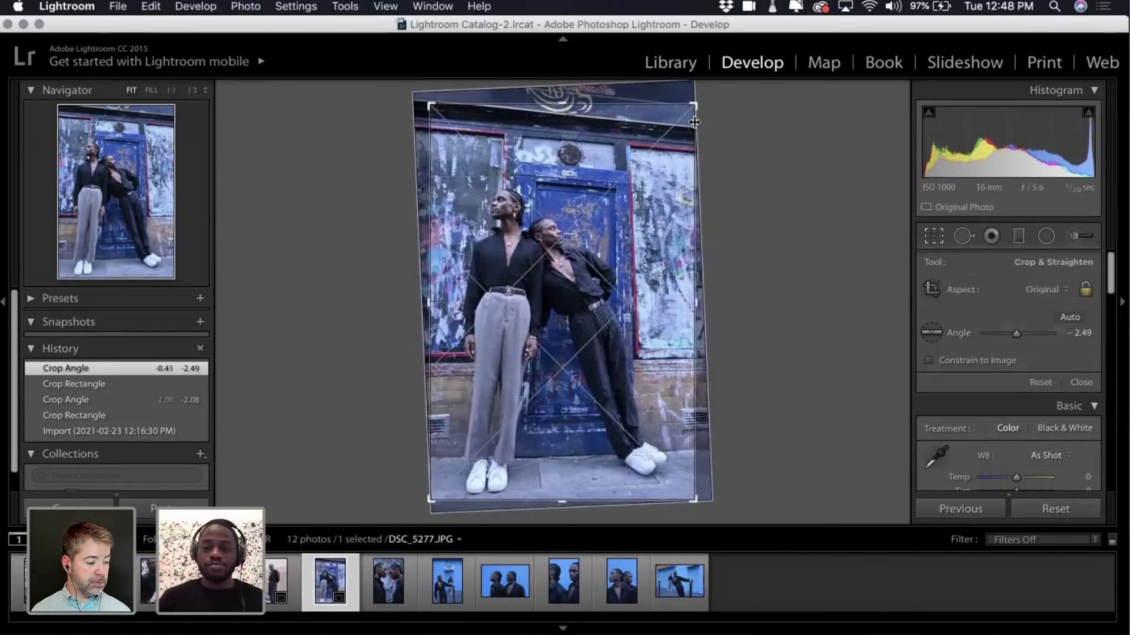
click(558, 261)
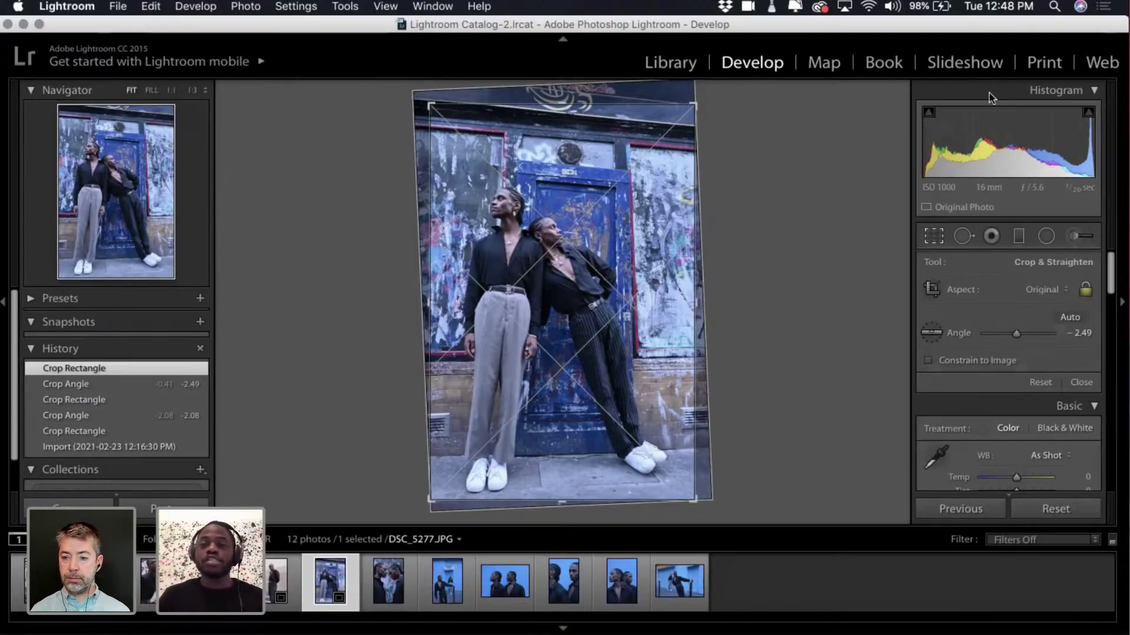
click(663, 279)
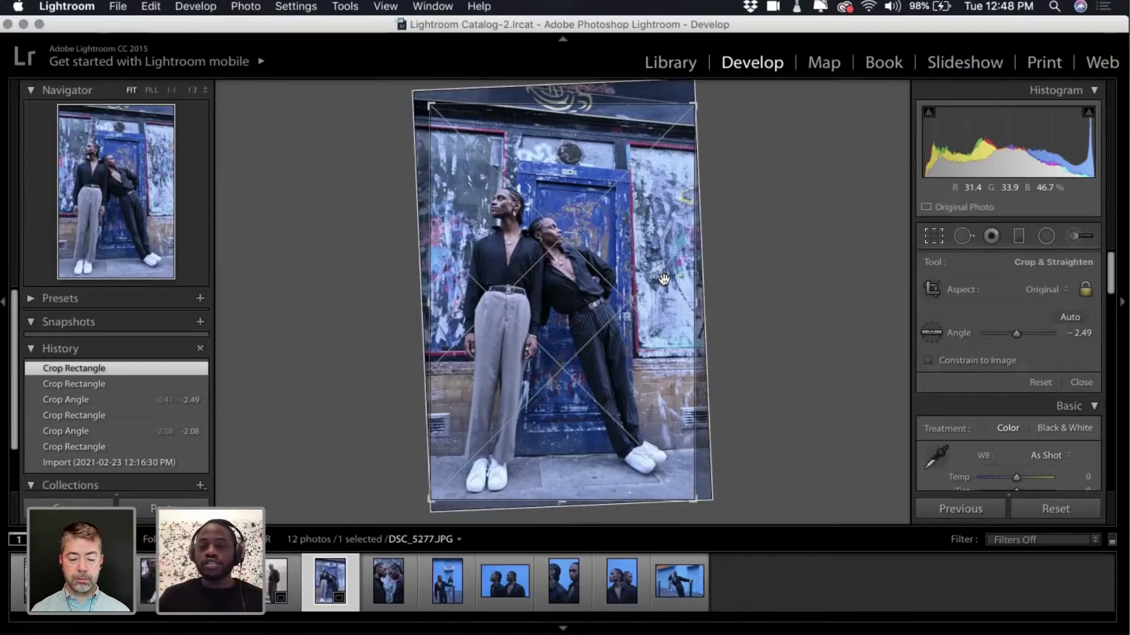
drag(694, 106, 691, 110)
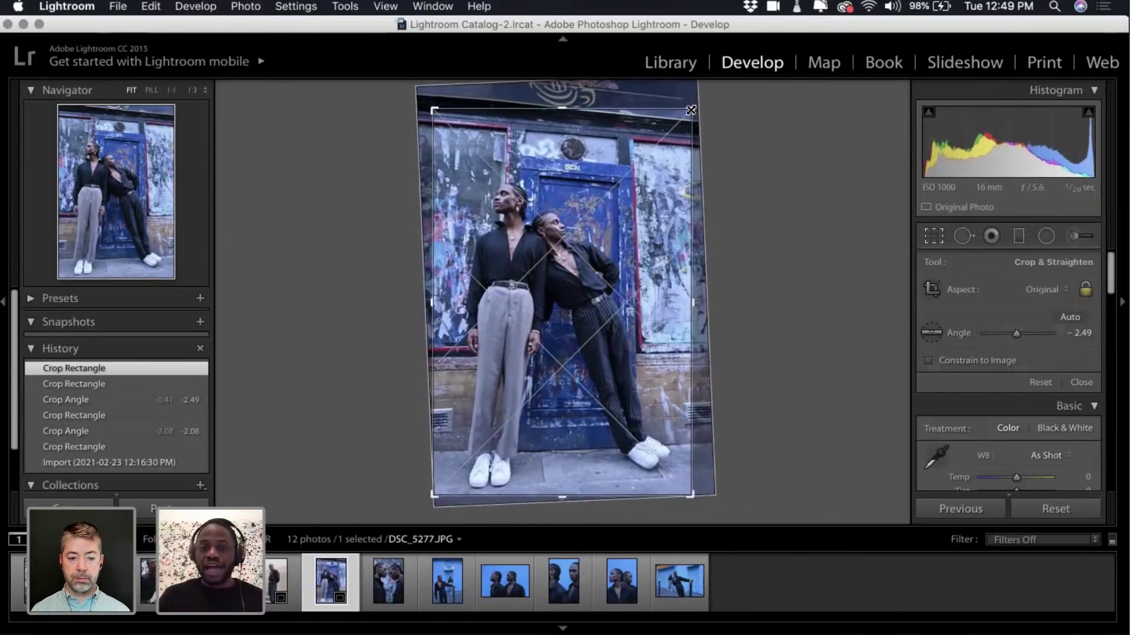
Rotate the DSC_5277.JPG crop further to an angle of -3.72 and apply it.
drag(709, 282, 708, 279)
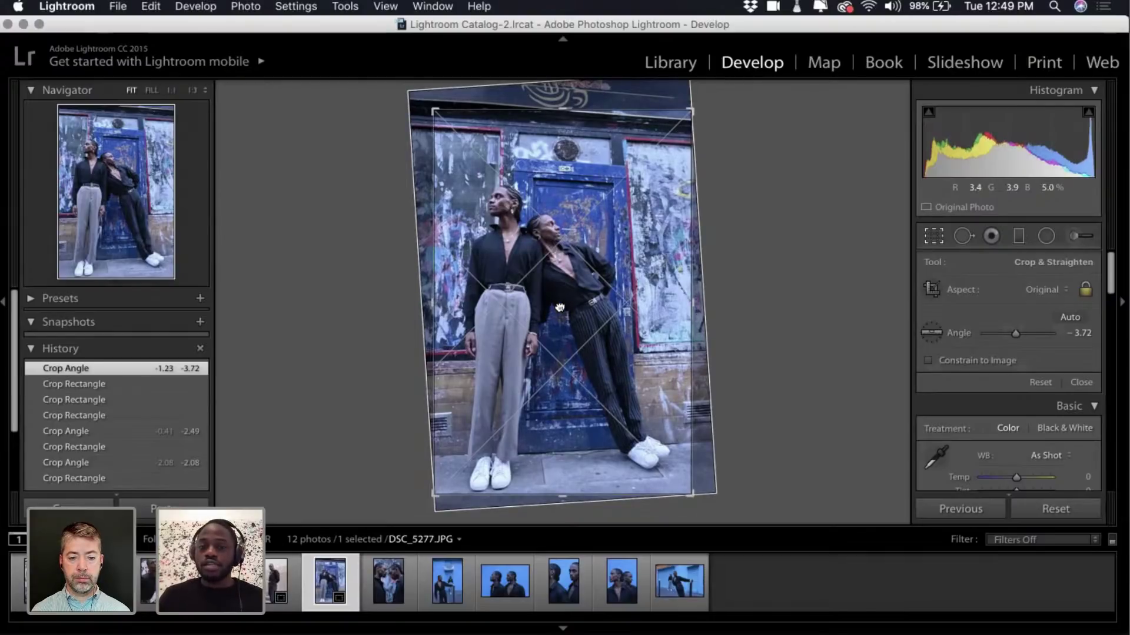
drag(560, 303, 560, 302)
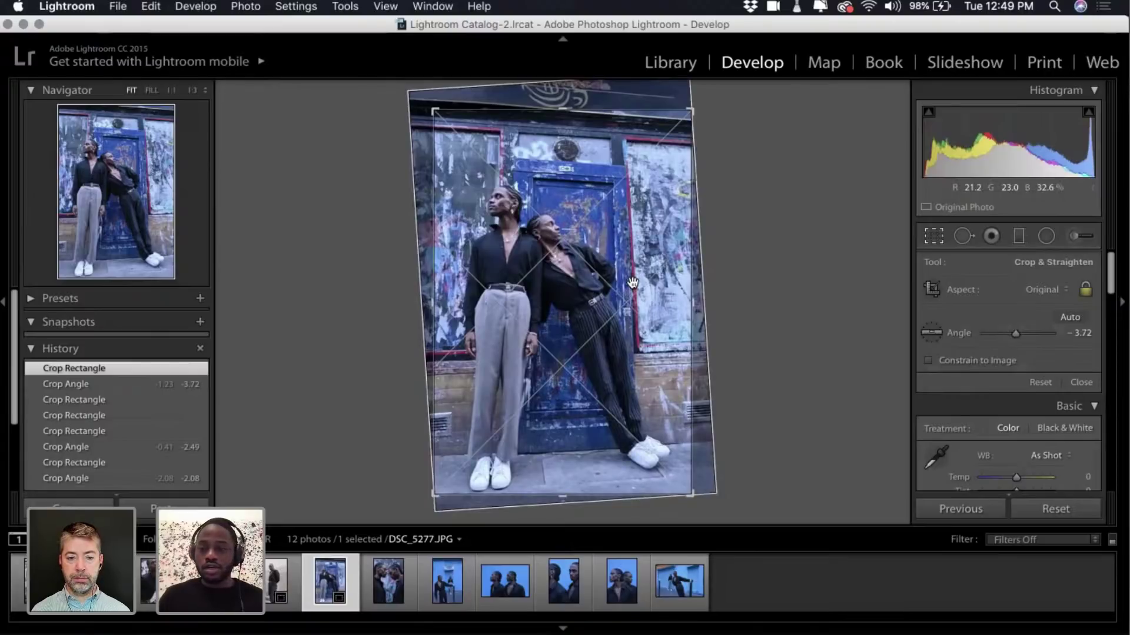
key(Return)
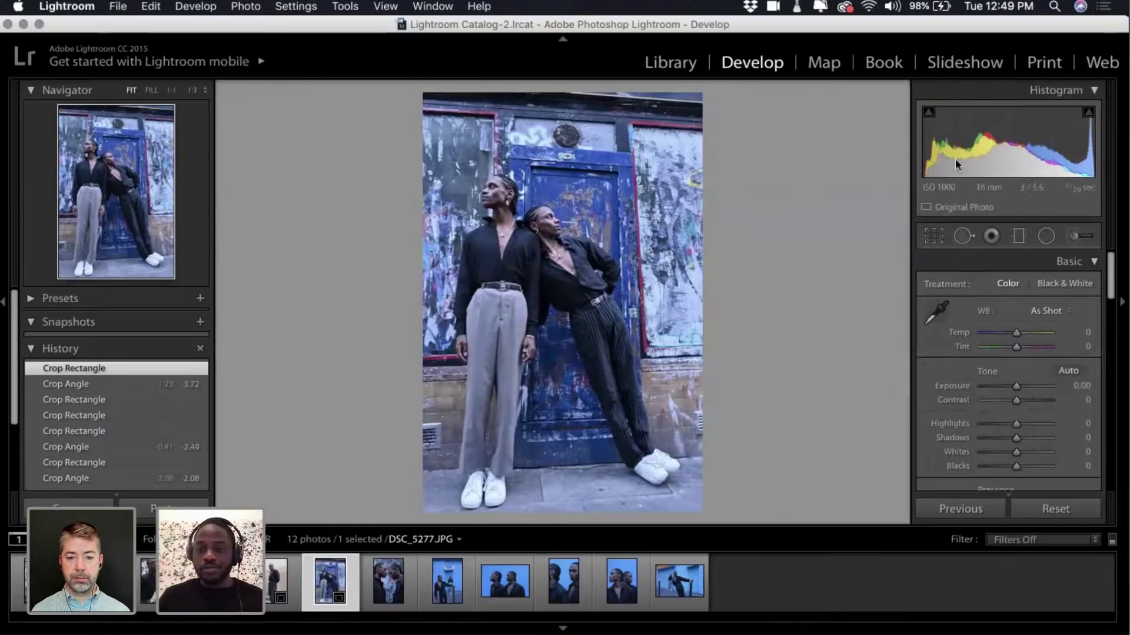
Reopen the crop of DSC_5277.JPG, tighten the frame around the men, shift the photo up and left, and apply it.
click(934, 236)
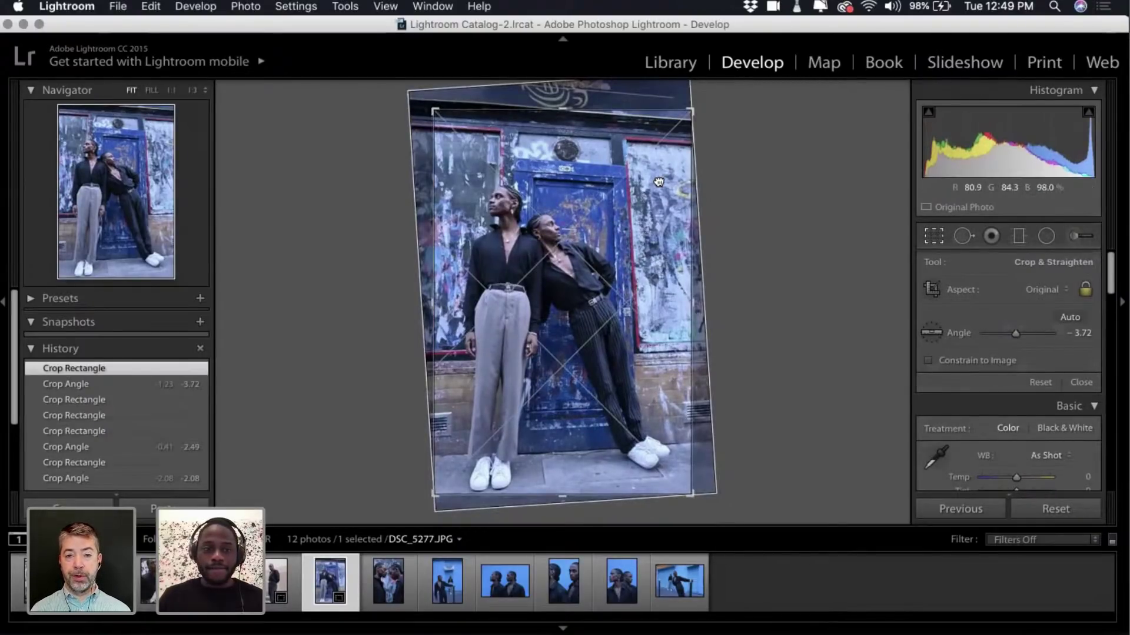
drag(691, 111, 686, 113)
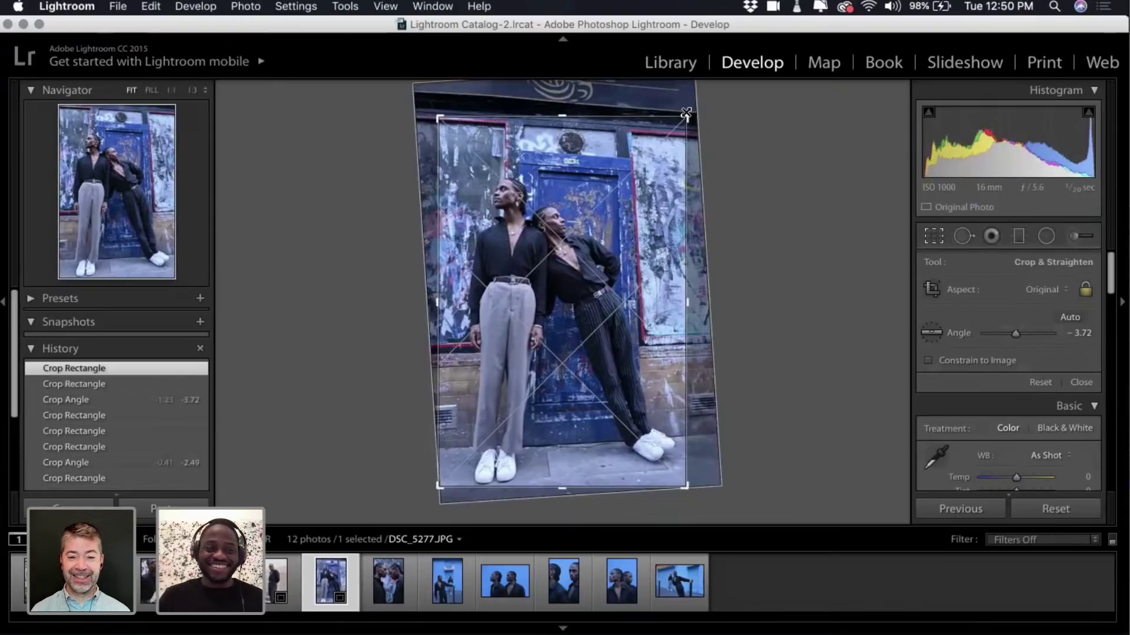
drag(682, 116, 687, 95)
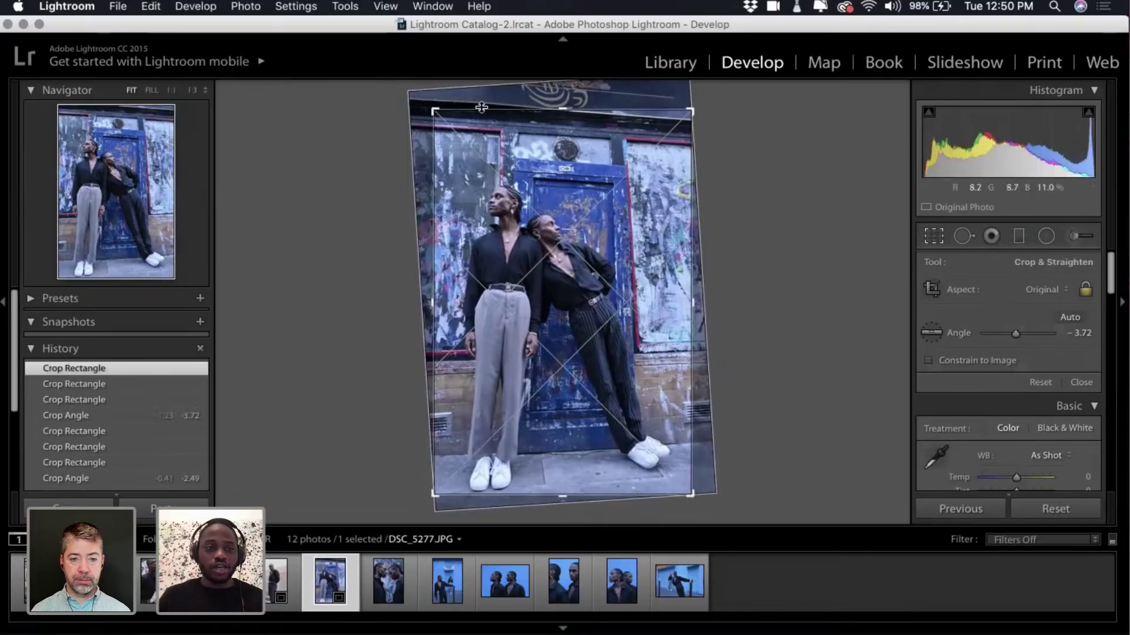
drag(689, 112, 688, 119)
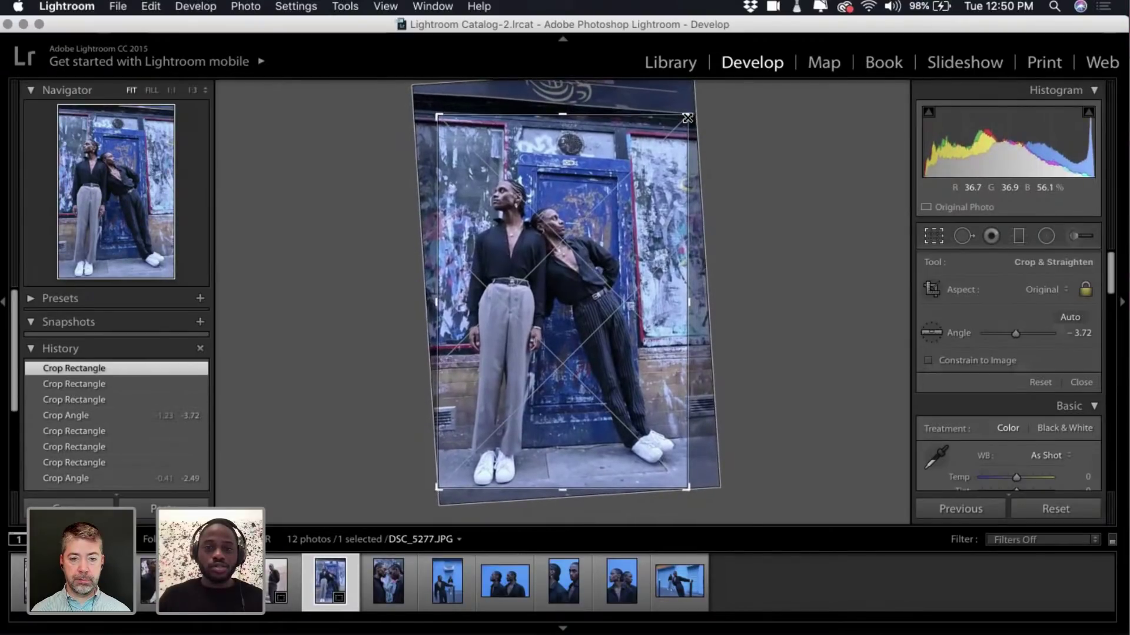
drag(601, 247, 595, 238)
key(r)
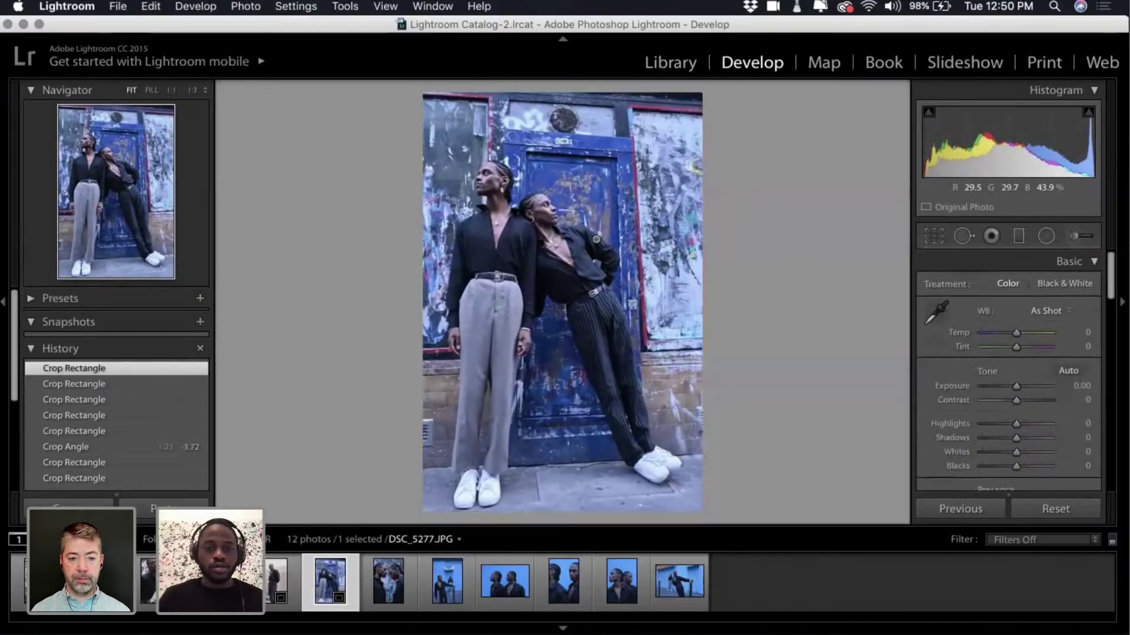
Move the photo slightly right inside the DSC_5277.JPG crop frame, apply the crop, and reopen it briefly to check the framing.
key(r)
drag(519, 316, 528, 316)
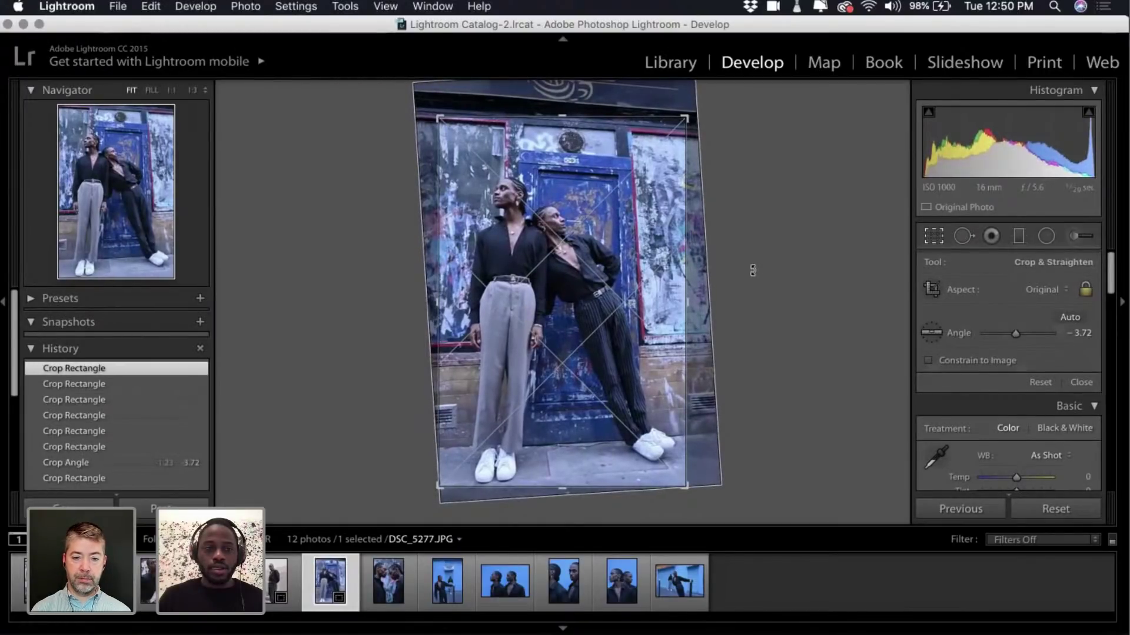
click(685, 120)
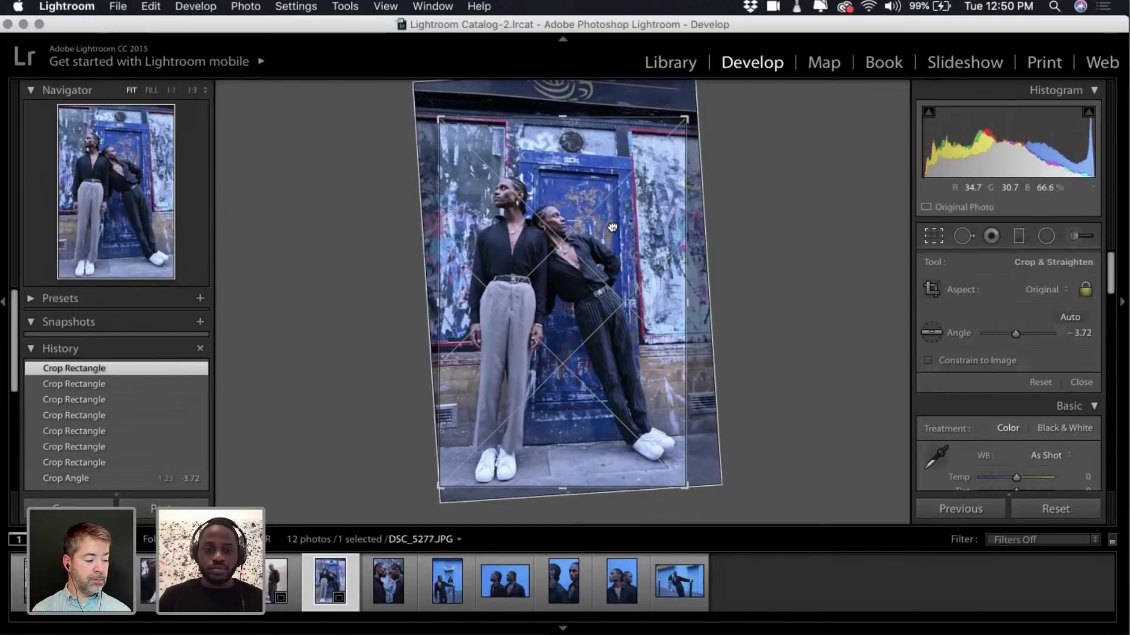
click(612, 221)
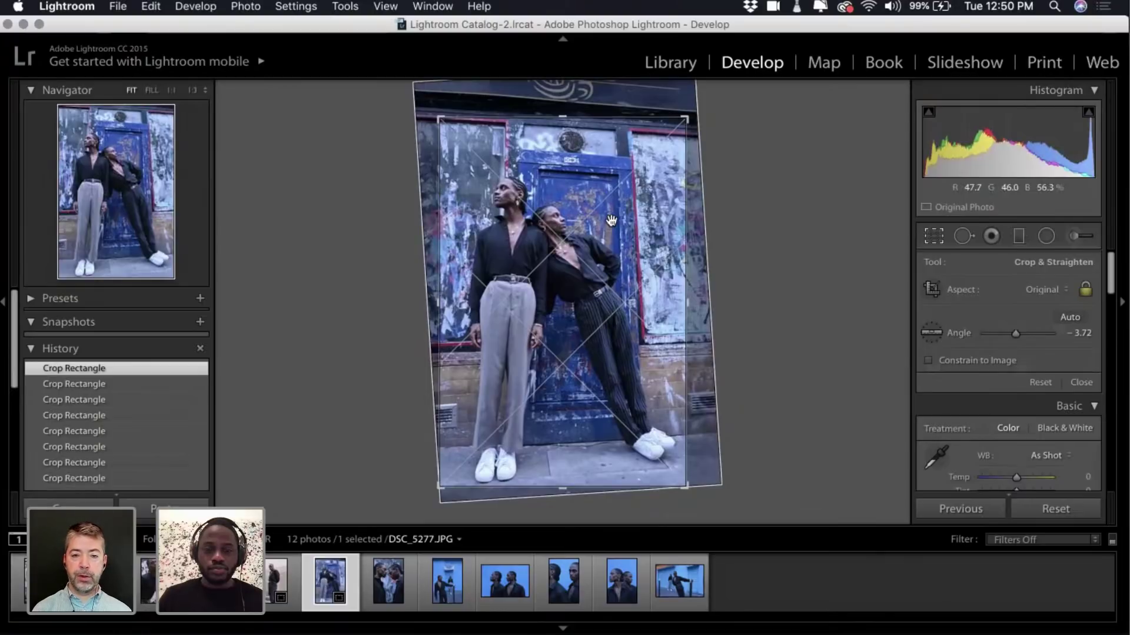
key(Return)
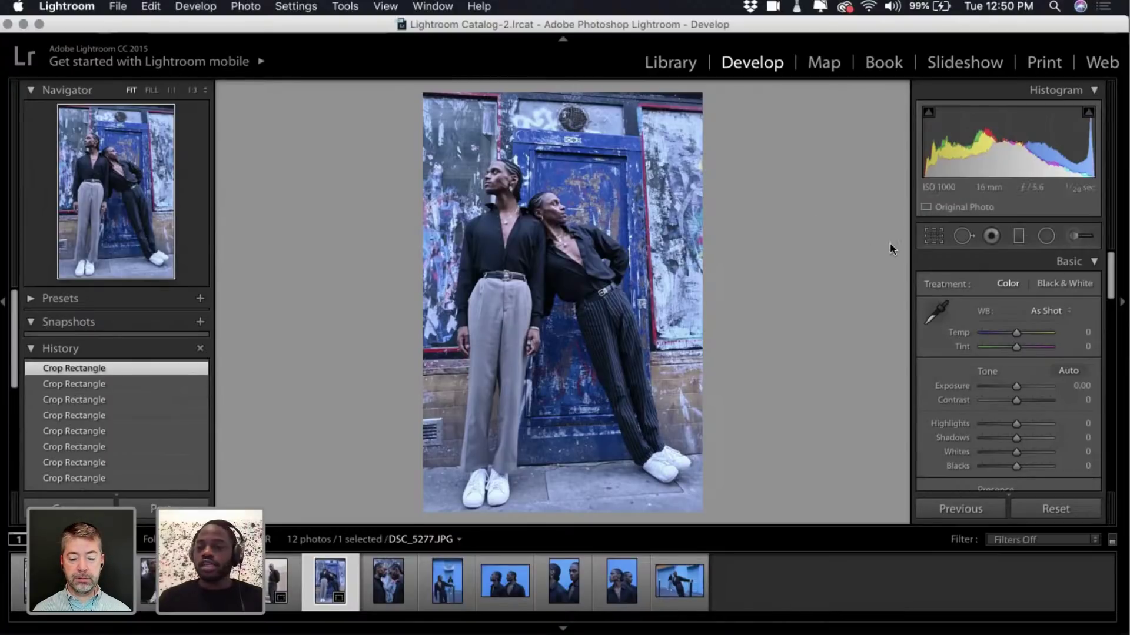
click(933, 237)
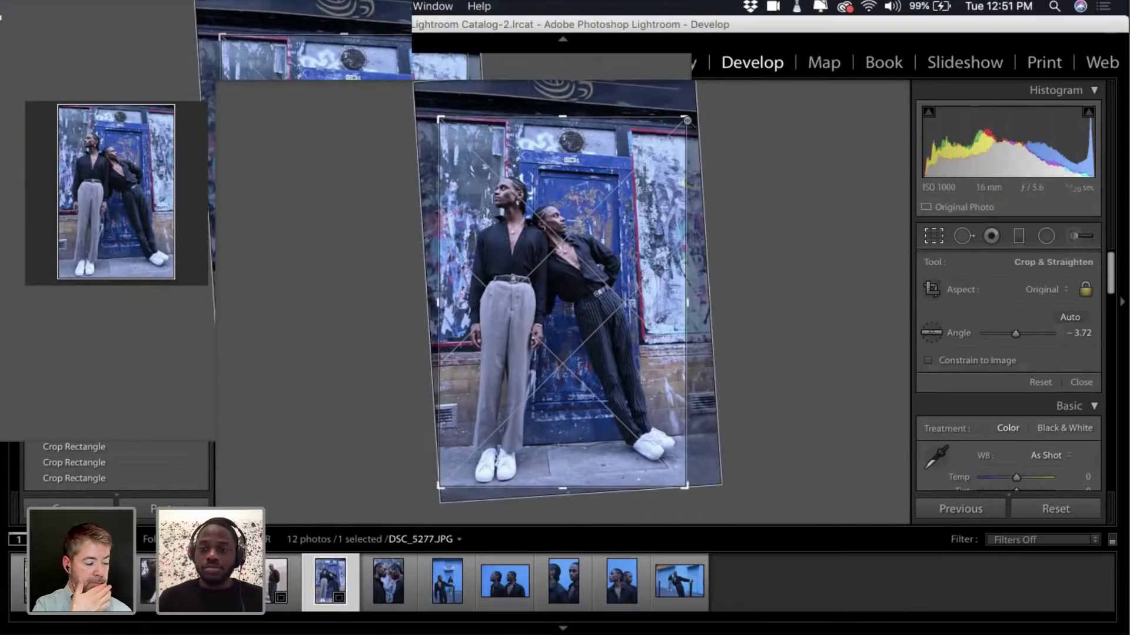
key(Return)
Go to DSC_5298.JPG, crop it slightly tighter around the two facing men, reposition the photo inside the frame, and apply the crop.
key(Right)
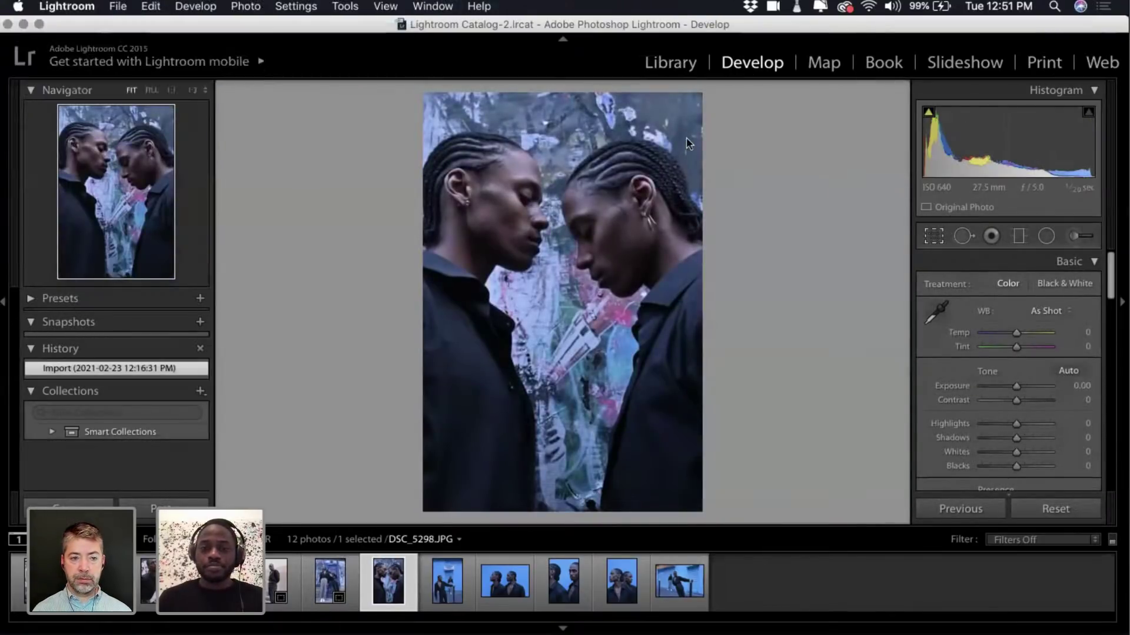
key(r)
drag(699, 95, 692, 104)
drag(638, 150, 641, 155)
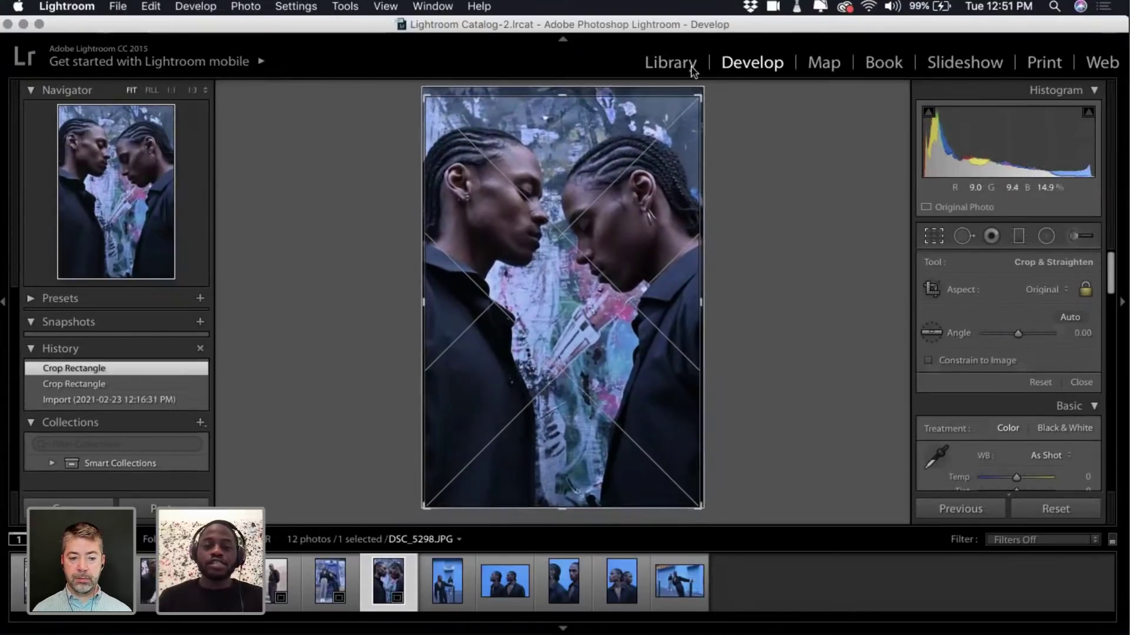
drag(647, 215, 622, 198)
key(Return)
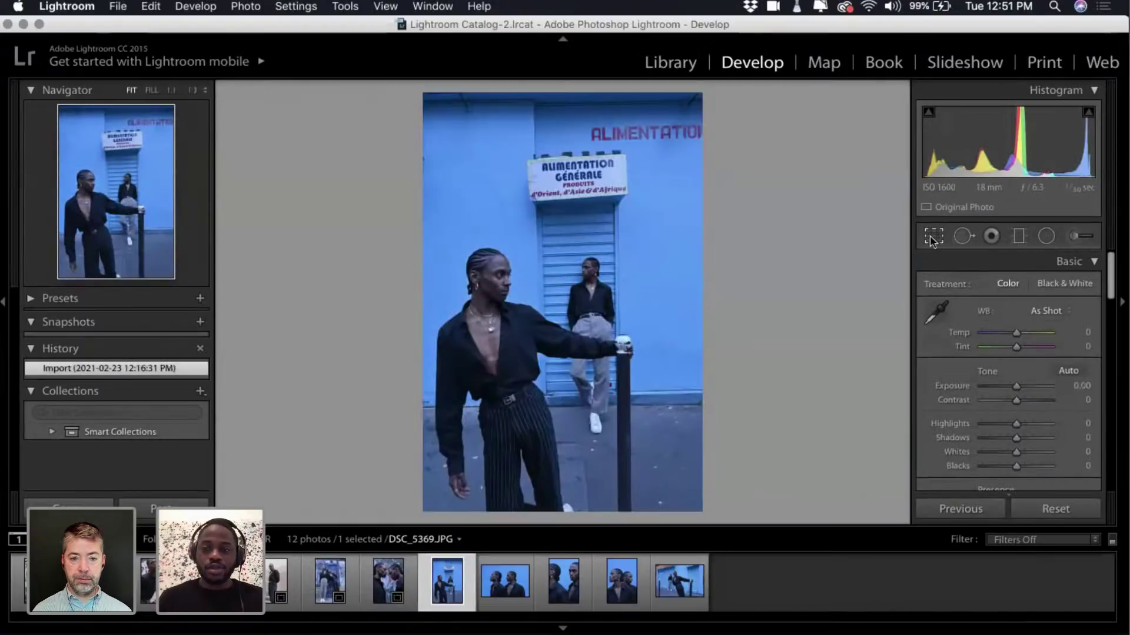
Crop DSC_5369.JPG slightly tighter from its top-right corner, shift the photo slightly left inside the frame, and apply the crop.
key(r)
drag(701, 93, 700, 106)
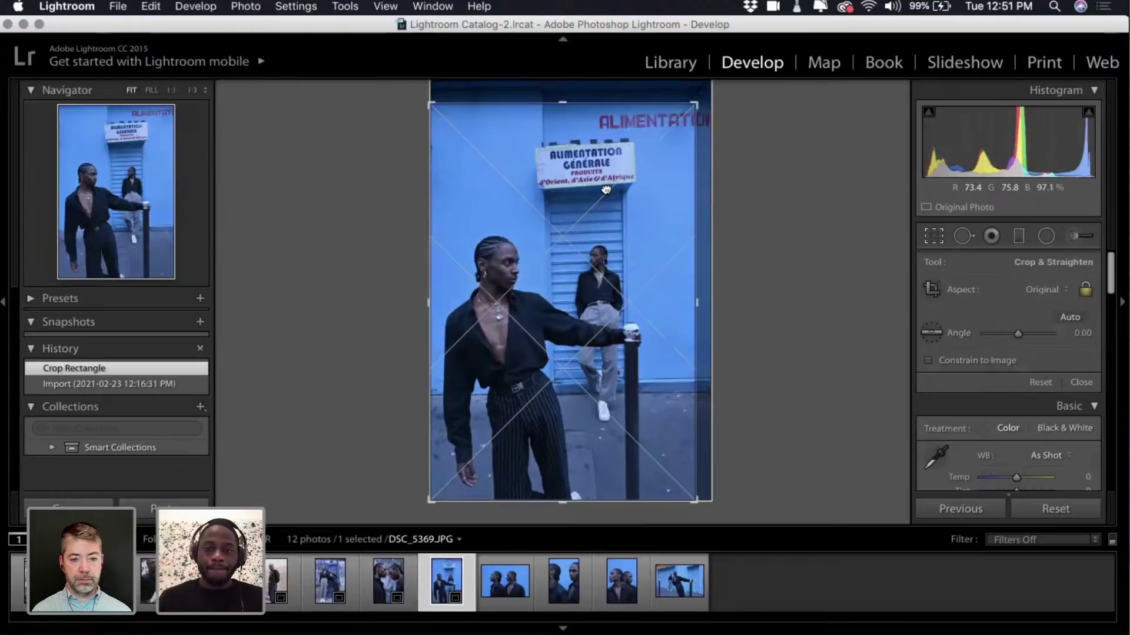
drag(606, 189, 601, 190)
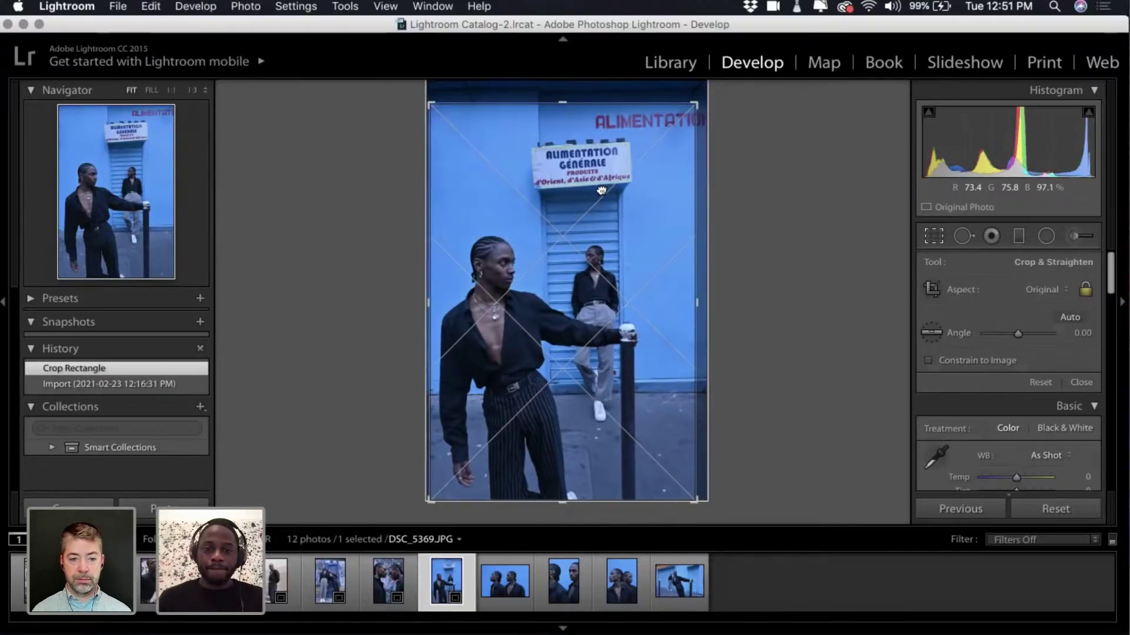
key(r)
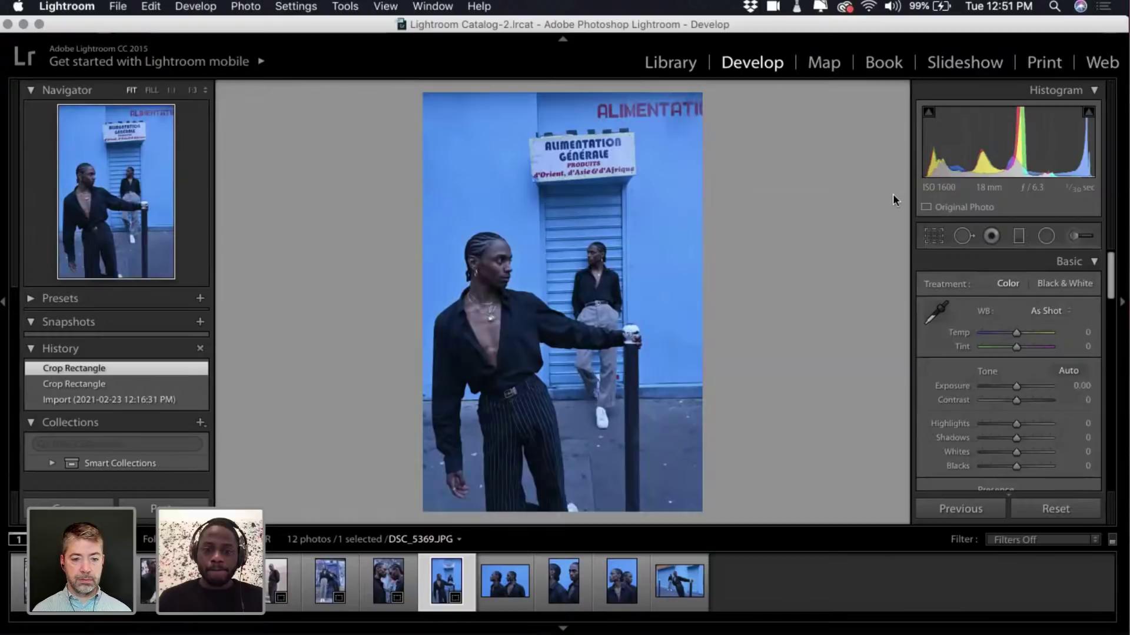
Reopen the crop of DSC_5369.JPG, fine-tune the frame edges and the photo's position inside it, and apply the crop.
click(933, 236)
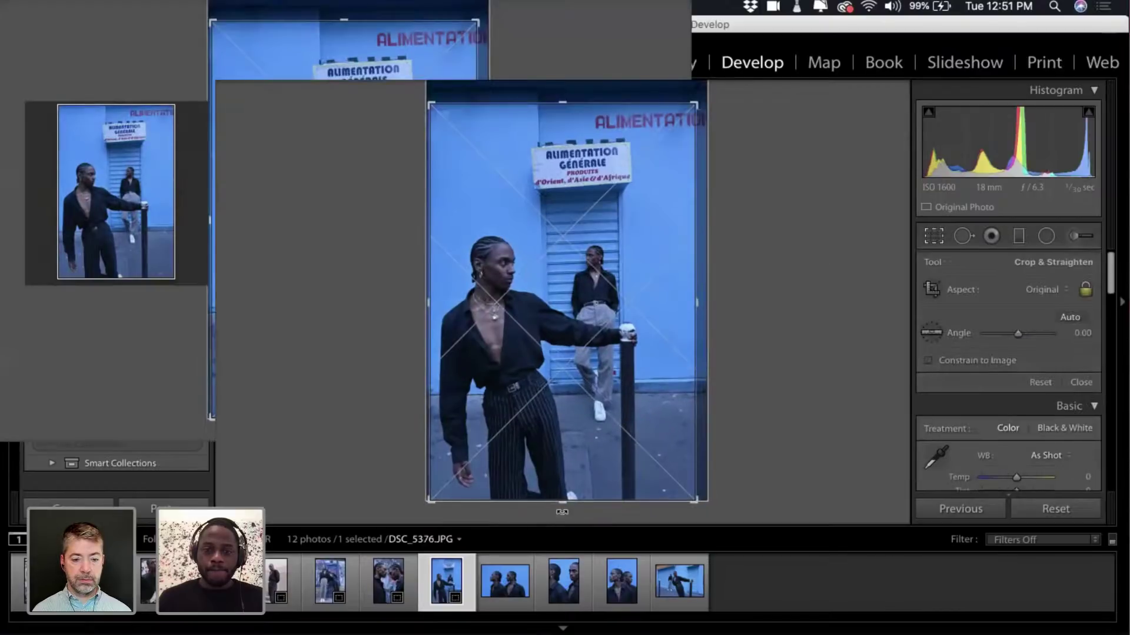
drag(560, 503, 561, 499)
drag(560, 447, 566, 424)
drag(692, 107, 694, 103)
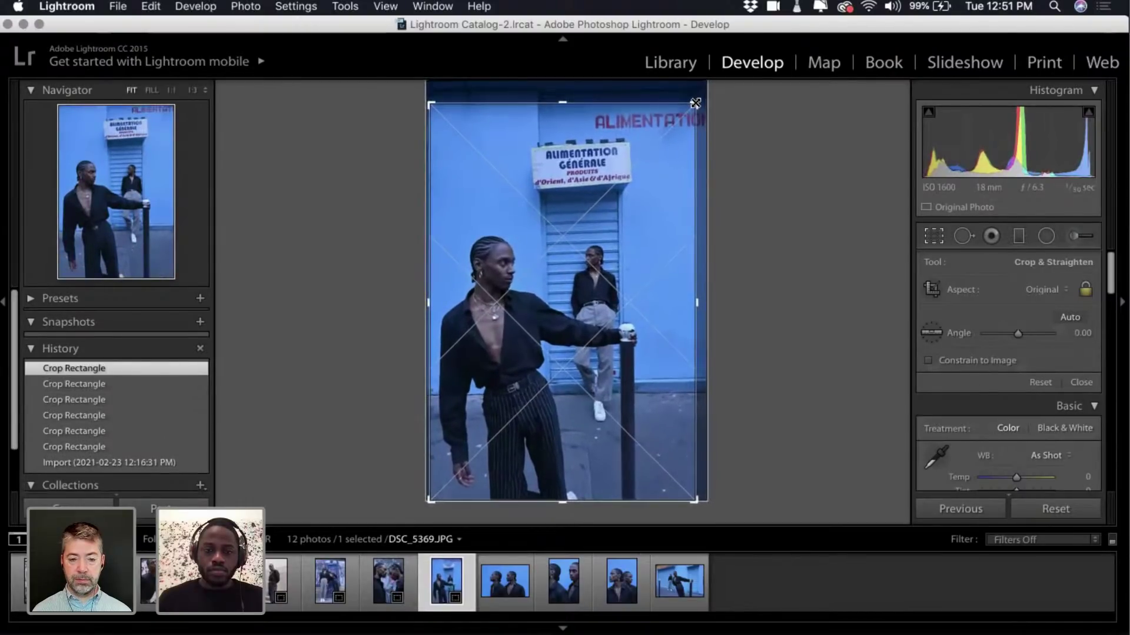
drag(614, 207, 613, 208)
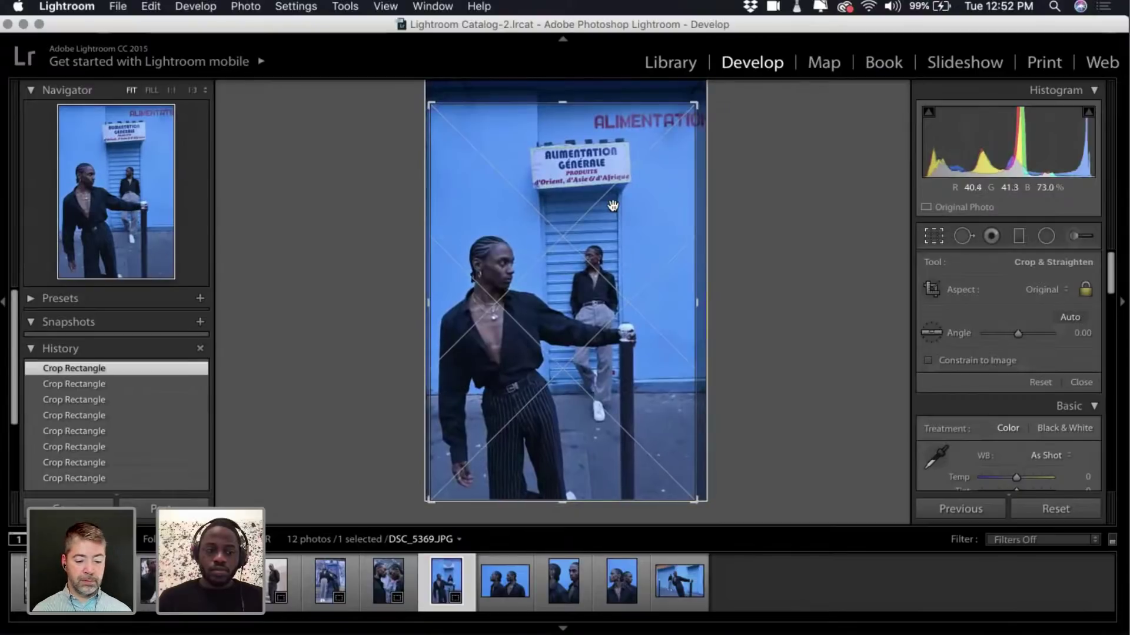
key(Return)
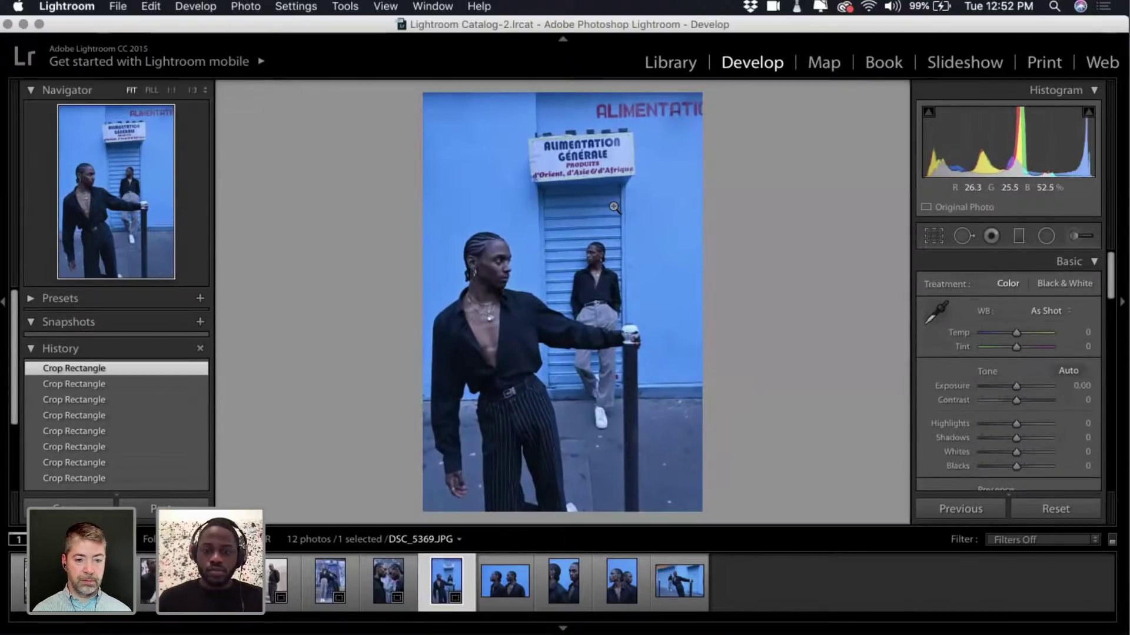
Go to DSC_5376.JPG, crop it slightly tighter from the top-left corner, shift the photo right to recentre the men, and apply the crop.
key(Right)
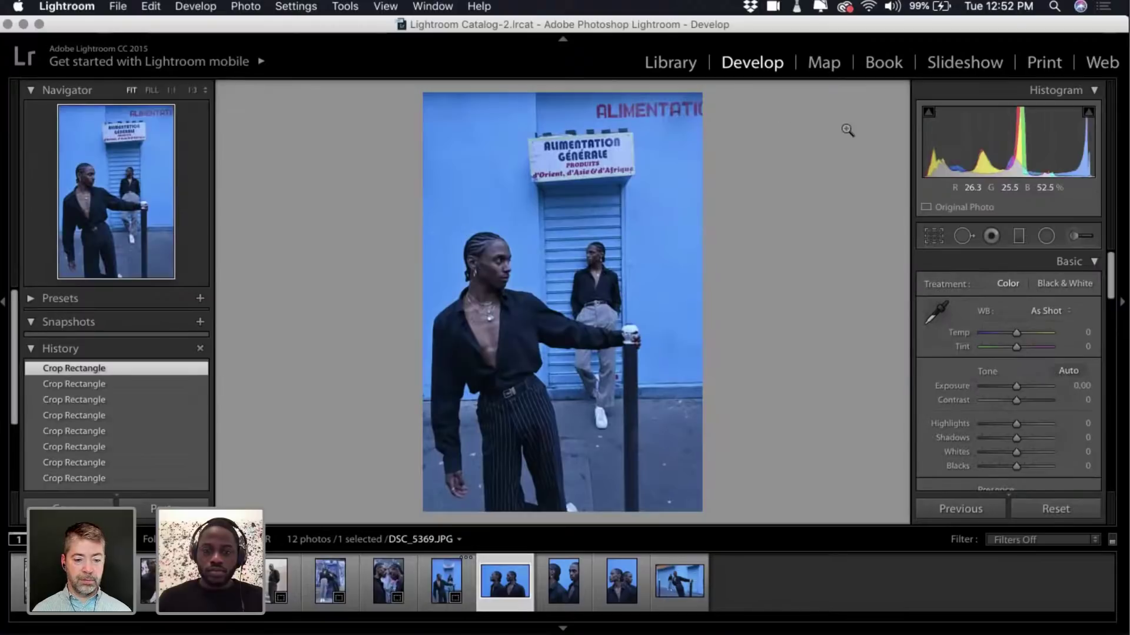
click(934, 243)
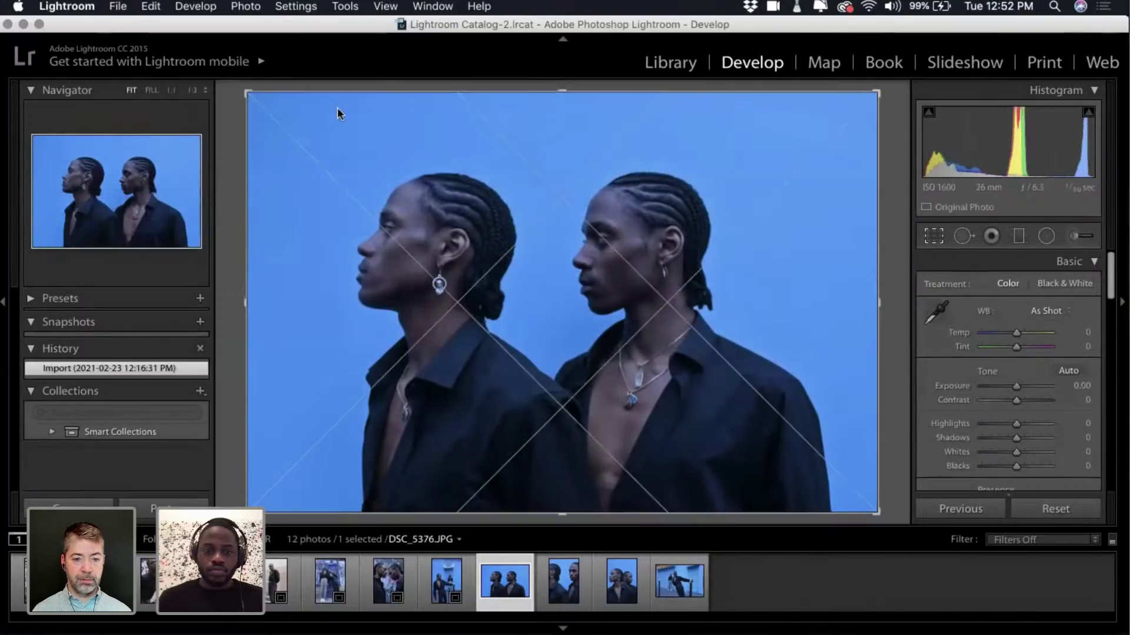
drag(245, 95, 257, 104)
drag(502, 295, 516, 293)
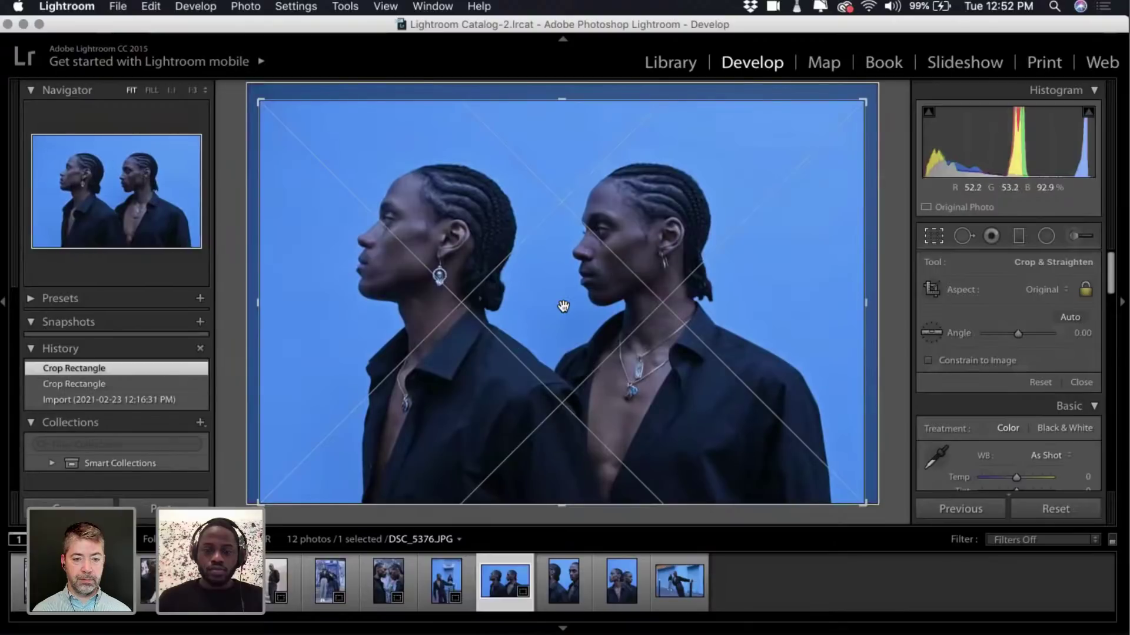
key(Return)
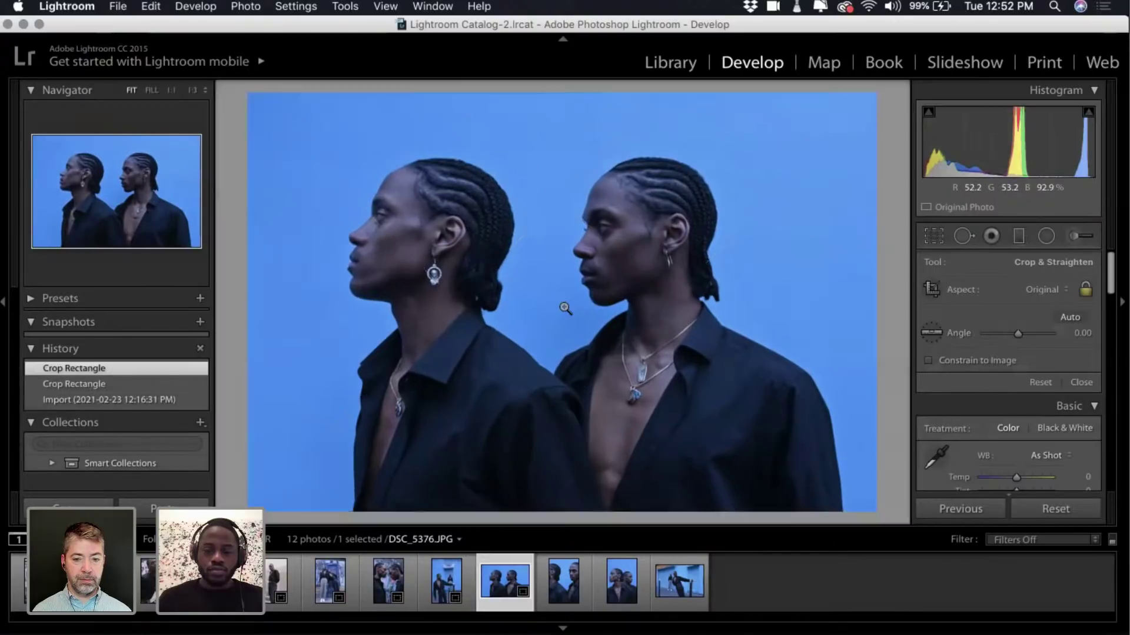
Go to DSC_5385.JPG, start a slightly tighter crop from the top-left corner, and shift the photo down and right inside the frame.
key(Right)
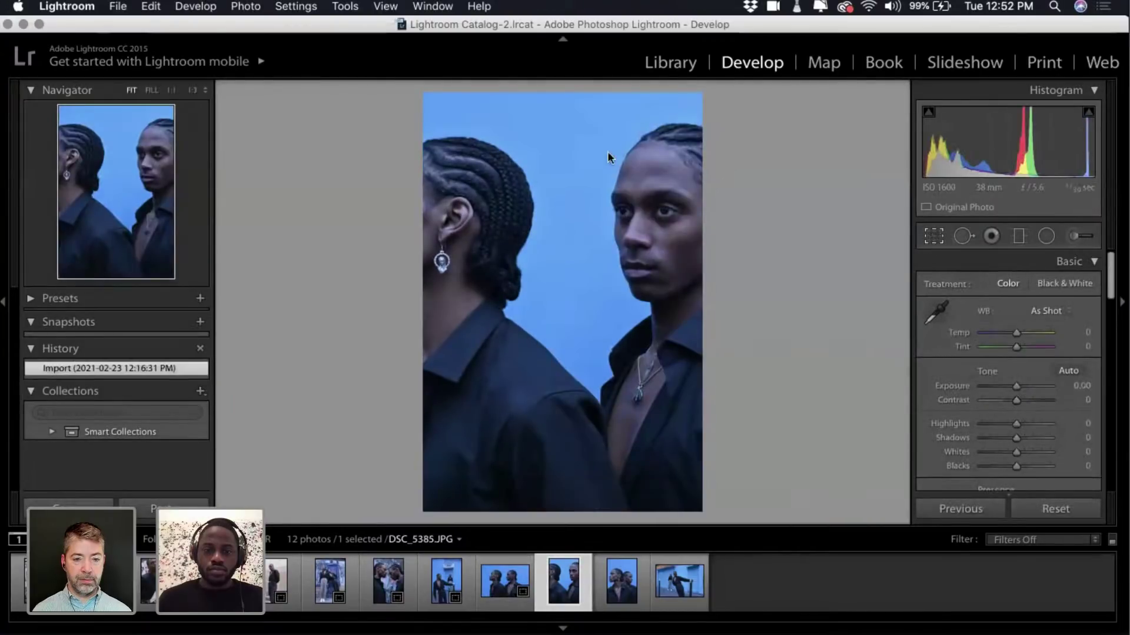
key(r)
drag(426, 95, 432, 100)
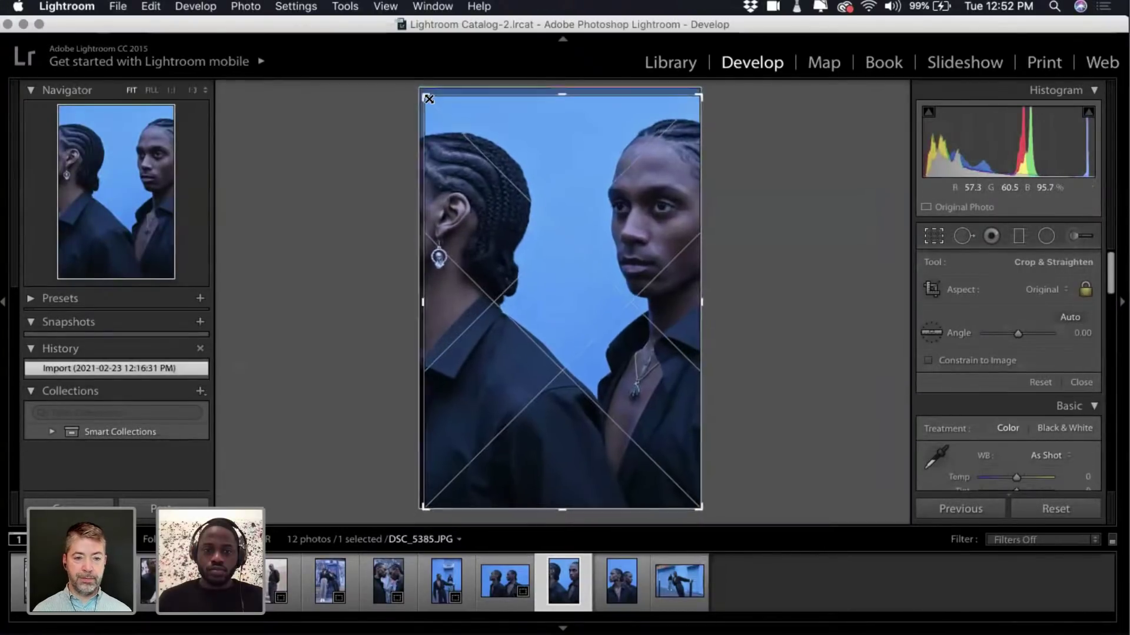
drag(497, 207, 507, 218)
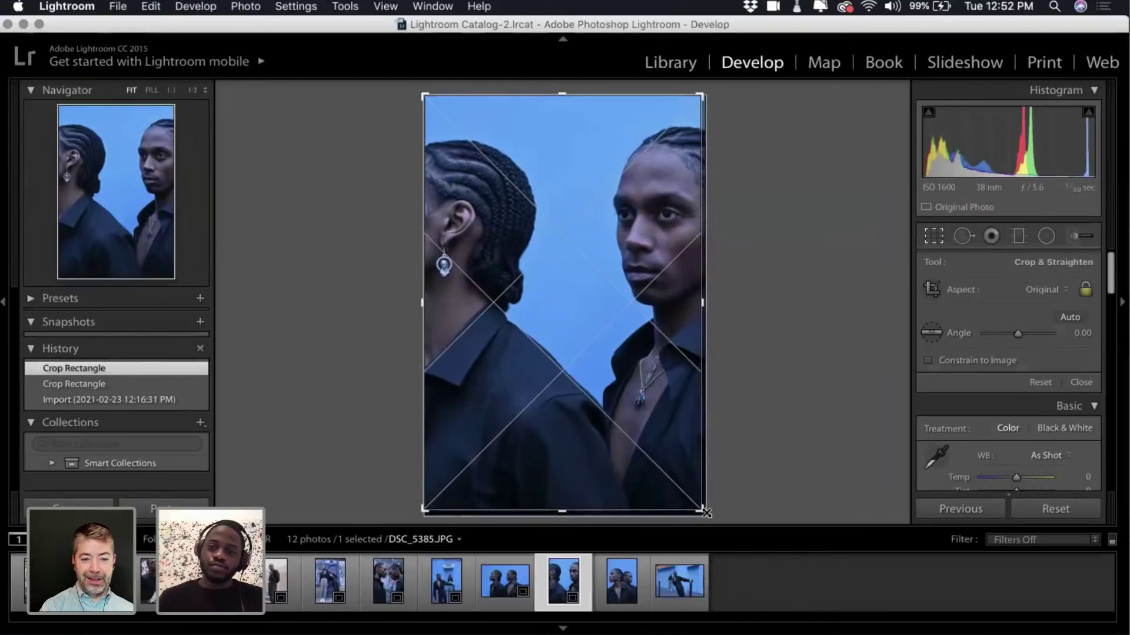
Fine-tune the bottom-right corner of the DSC_5385.JPG crop, nudge the photo inside the frame, and apply the crop.
drag(706, 514, 701, 506)
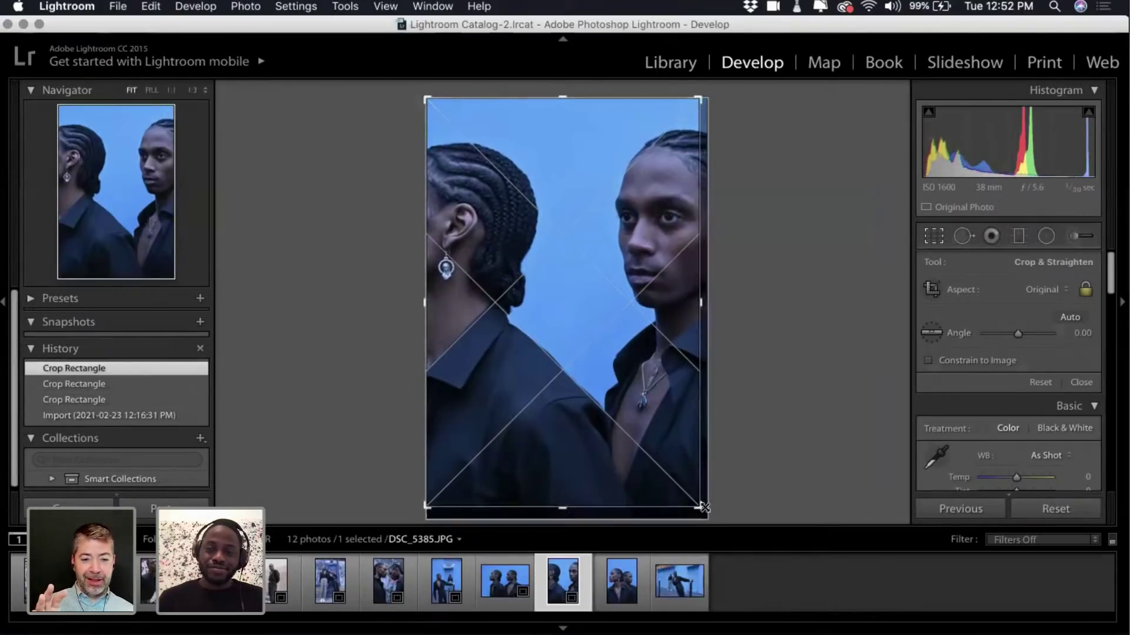
drag(699, 508, 699, 508)
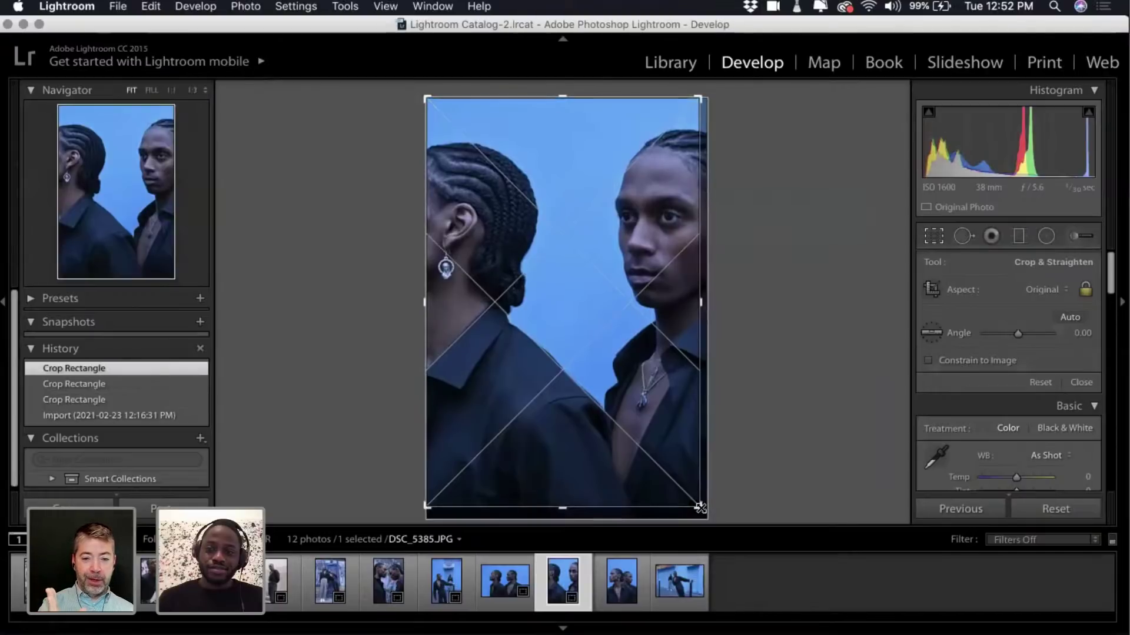
click(610, 352)
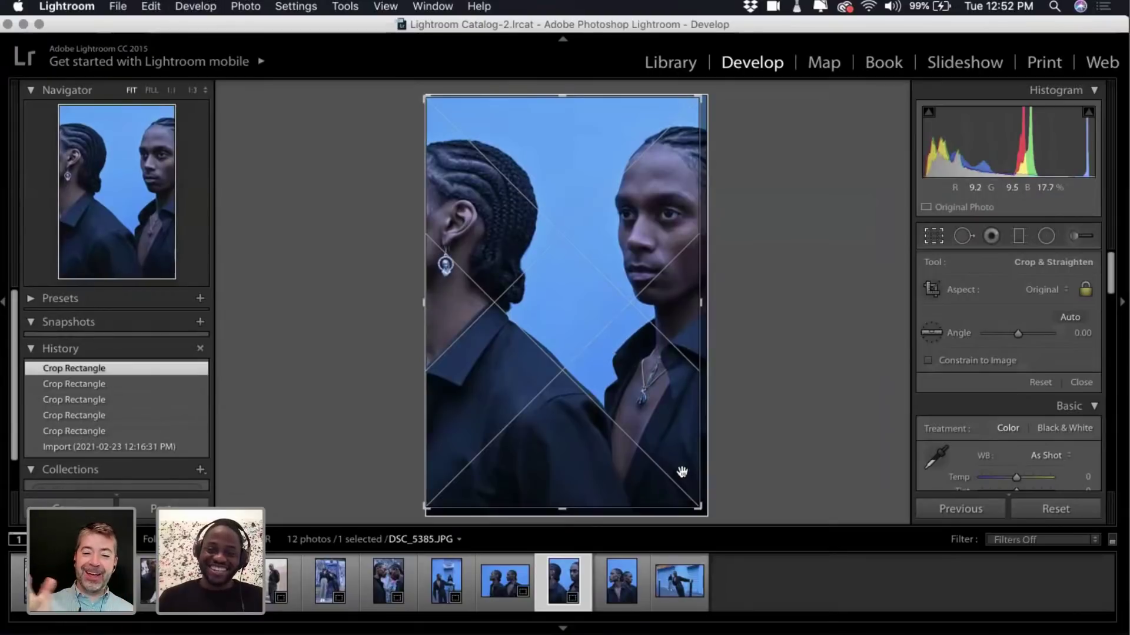
drag(699, 508, 698, 509)
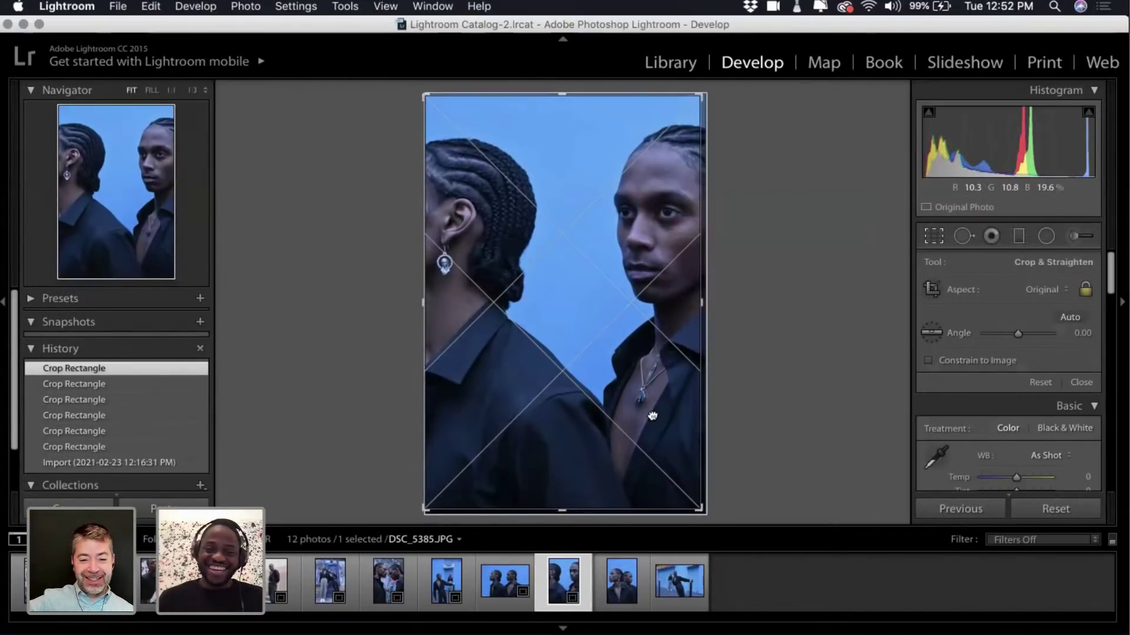
drag(652, 416, 651, 419)
key(Return)
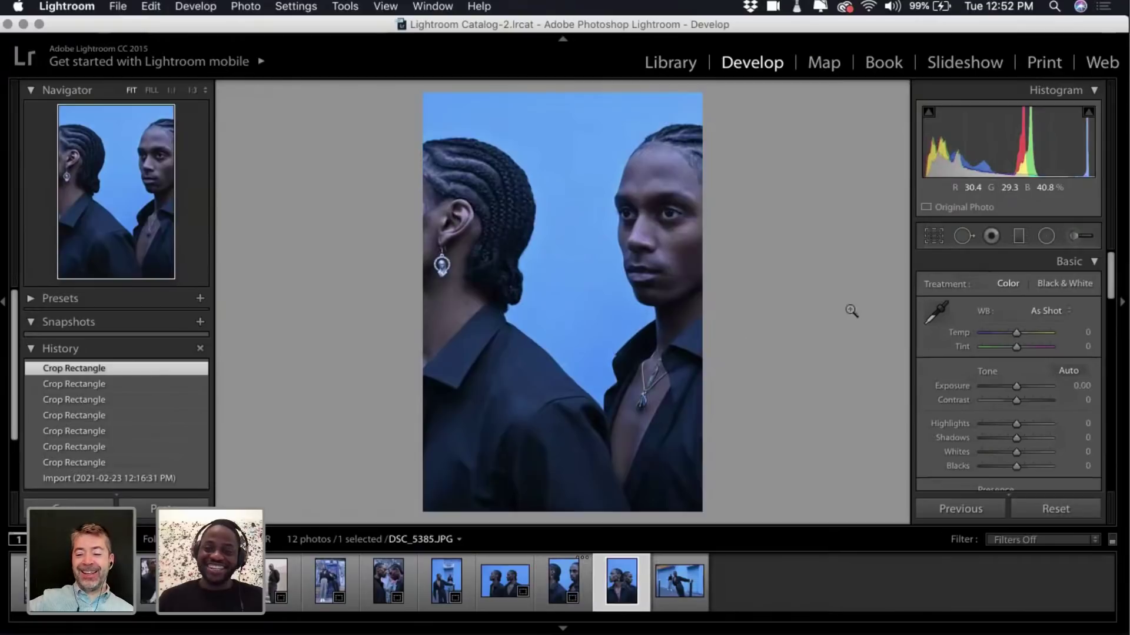
Crop DSC_5393.JPG tighter around the two men from the top-right corner, adjust the photo's horizontal position, and apply the crop.
click(944, 239)
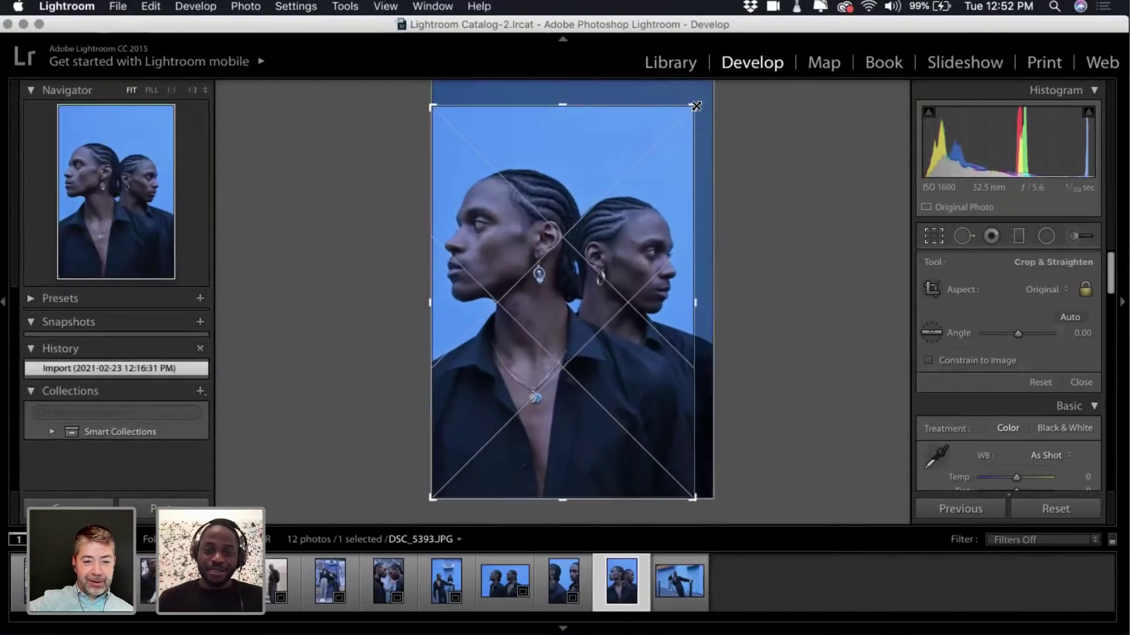
drag(696, 106, 694, 107)
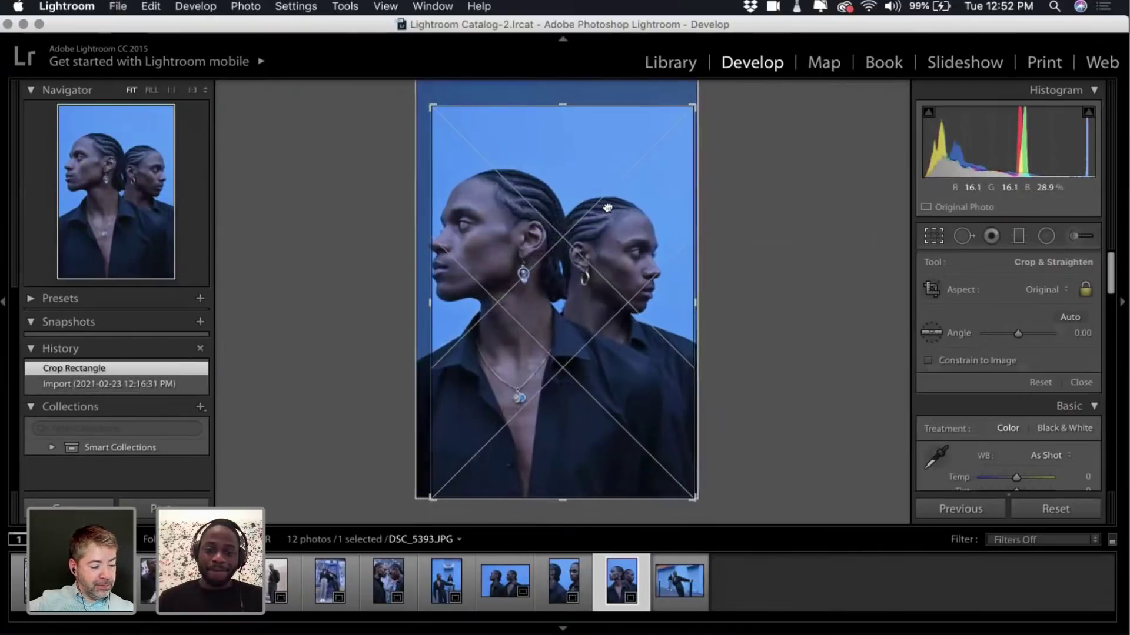
drag(615, 206, 616, 202)
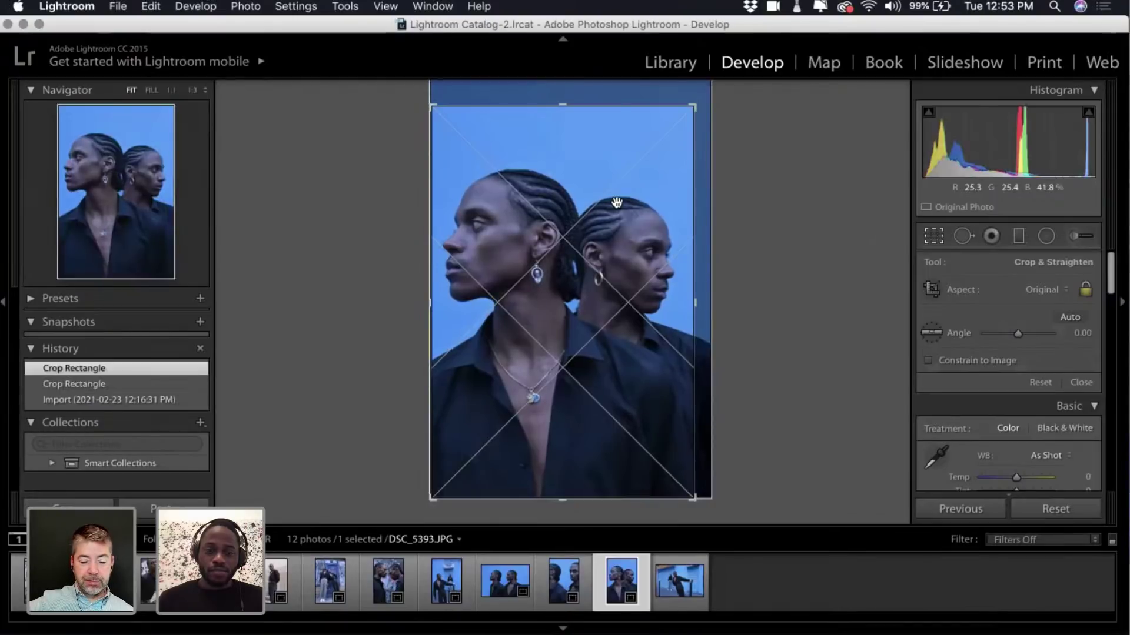
key(Return)
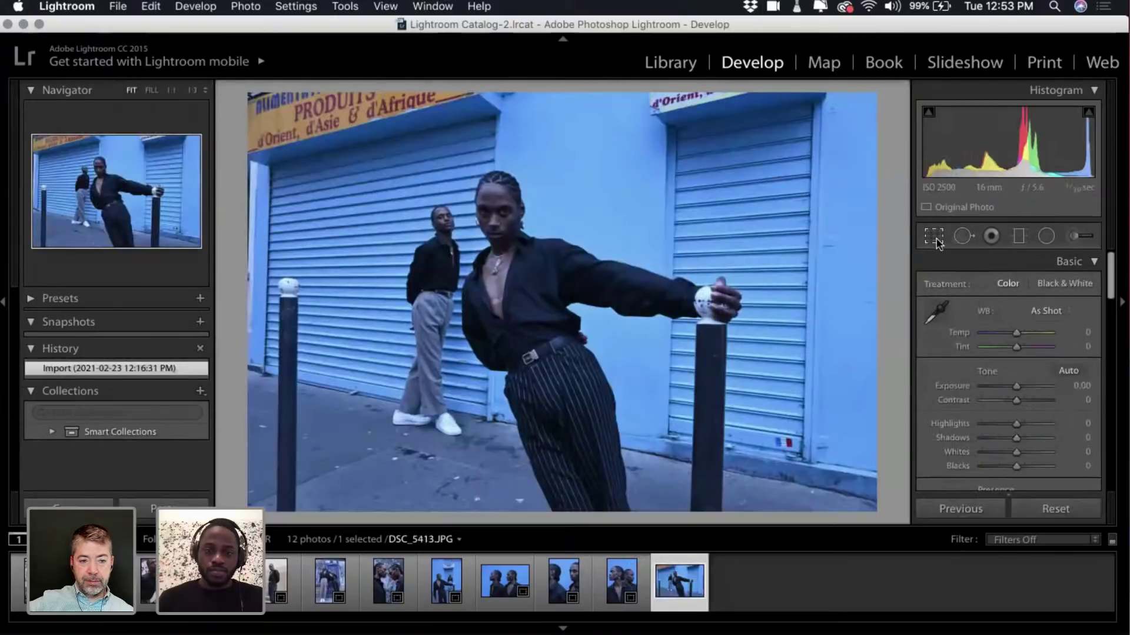
Crop DSC_5413.JPG tighter from the top-right corner, shift the photo down and slightly left inside the frame, and apply the crop.
click(933, 237)
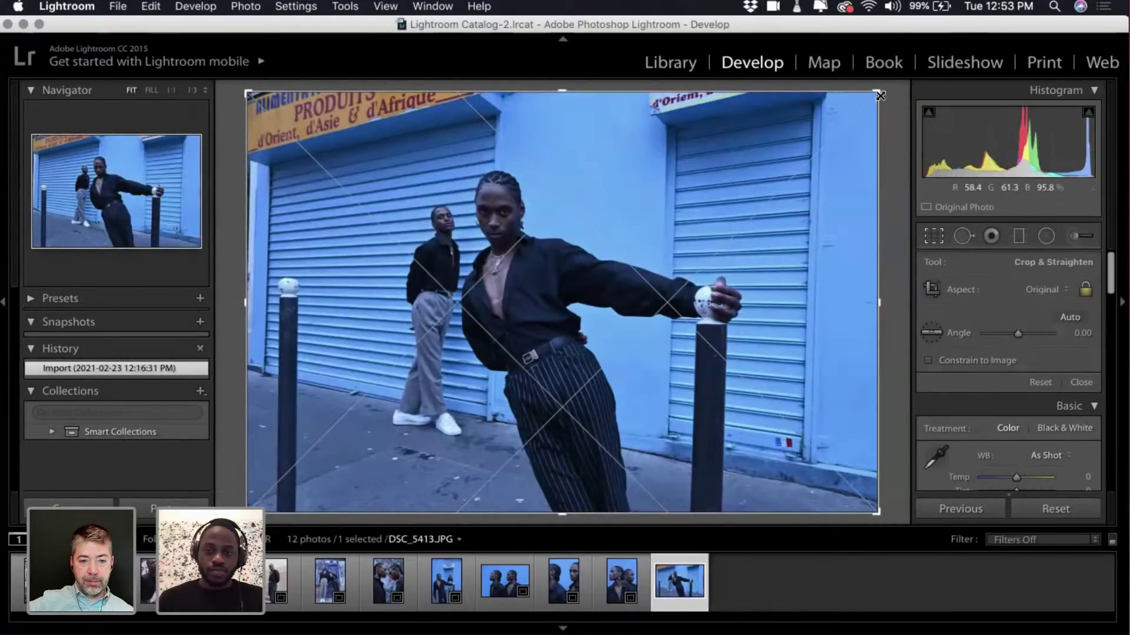
drag(877, 97, 846, 113)
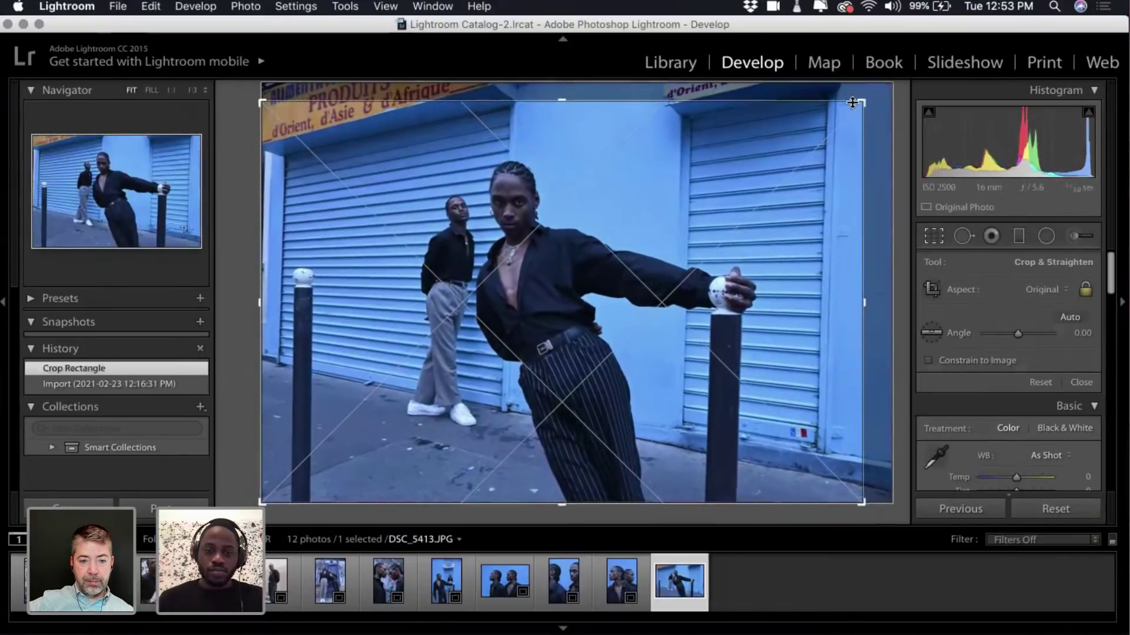
drag(634, 250, 624, 293)
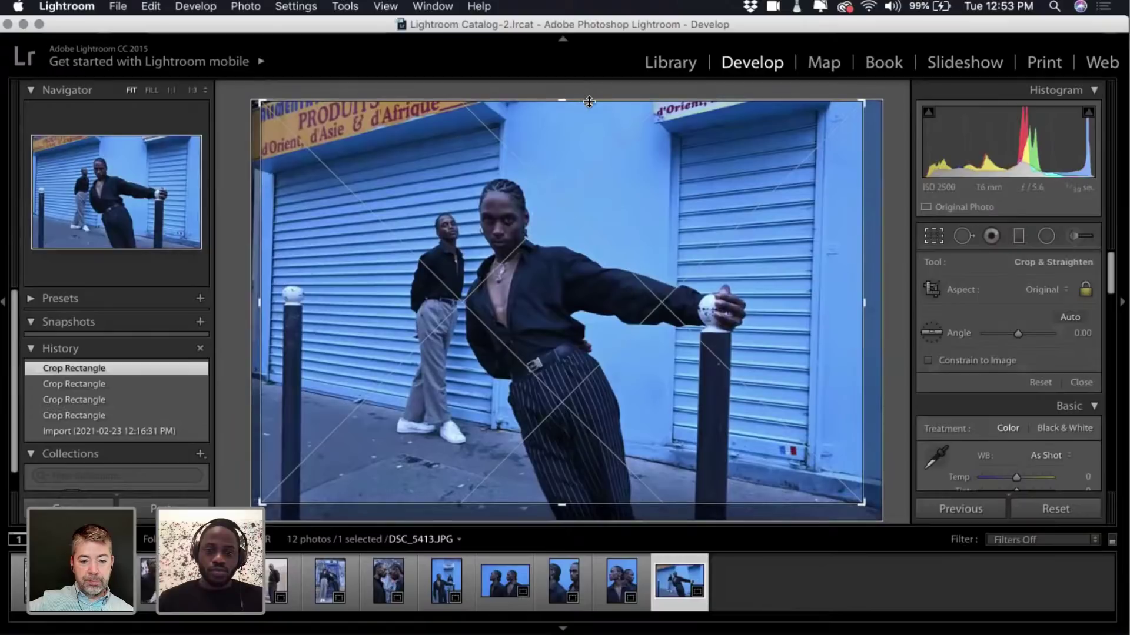
drag(589, 101, 588, 103)
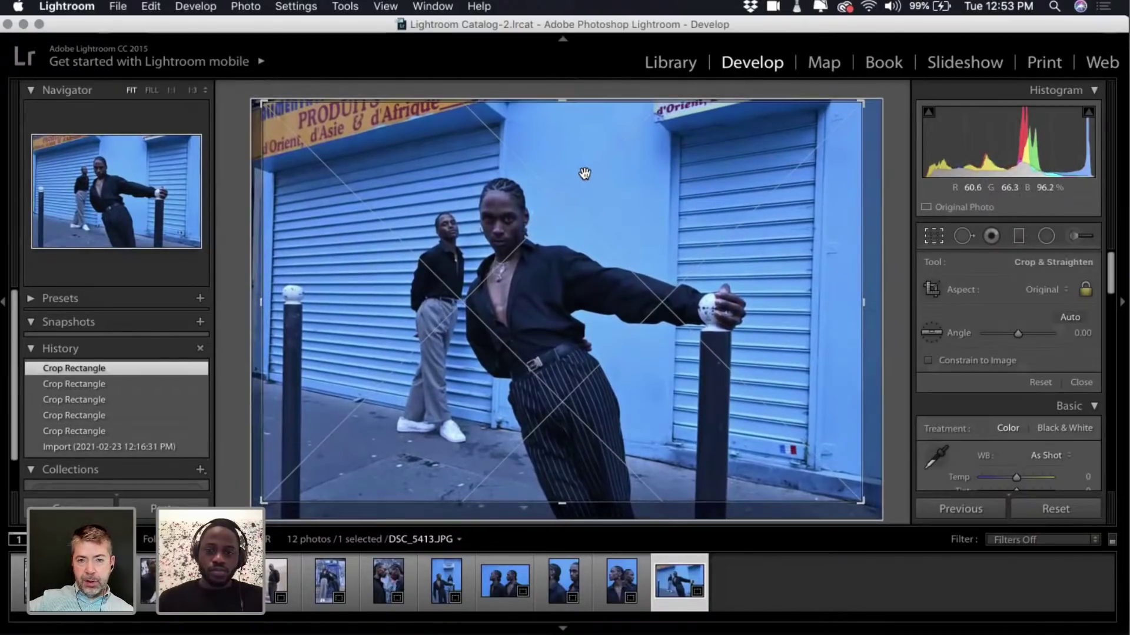
drag(596, 201, 599, 203)
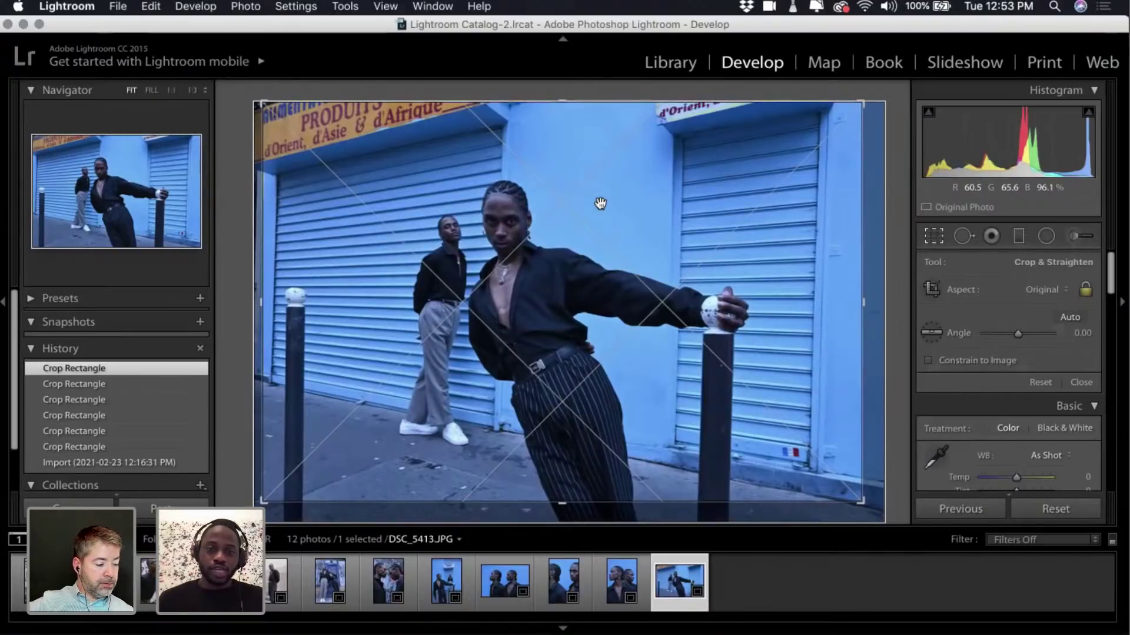
key(Return)
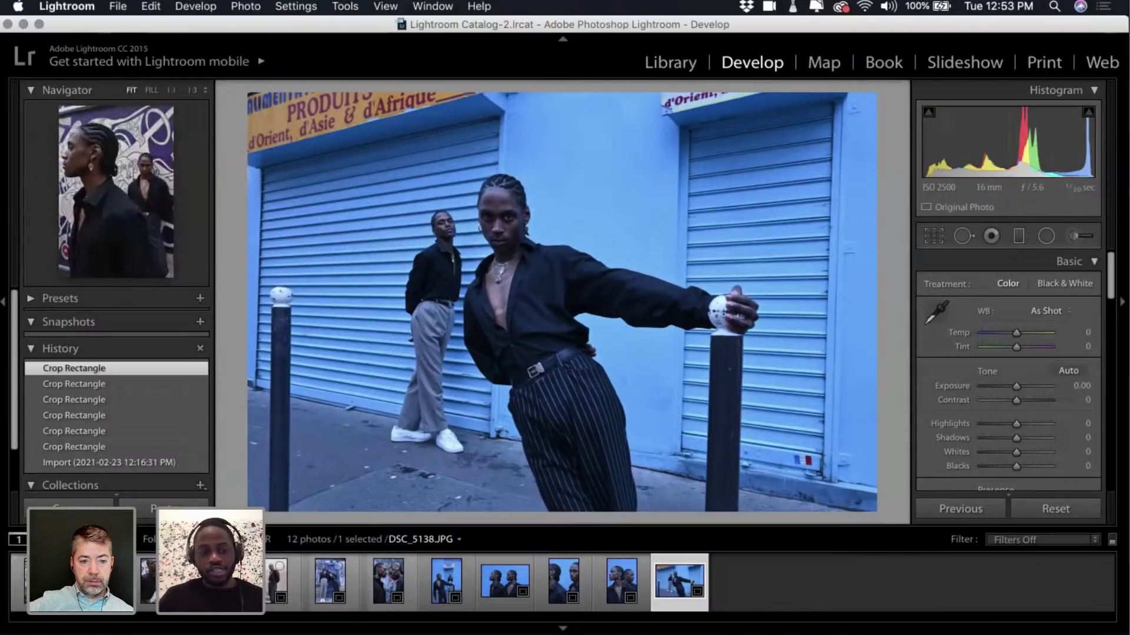
Return to DSC_5138.JPG, check the front man's face at 1:1, and set the photo's Exposure to +0.10.
click(39, 583)
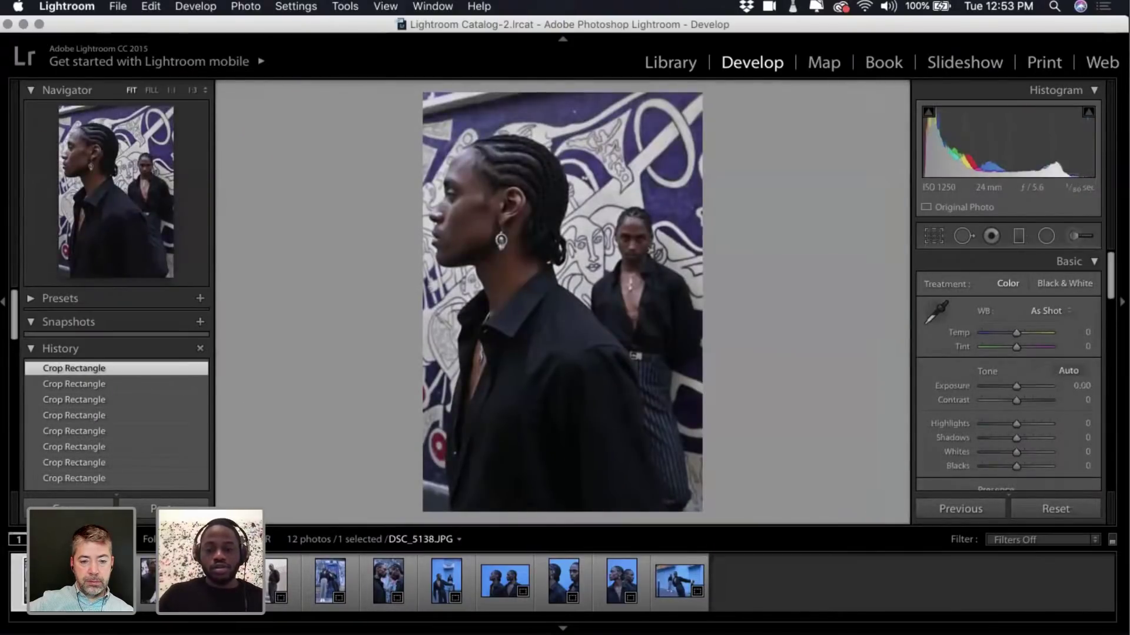
key(XF86MonBrightnessUp)
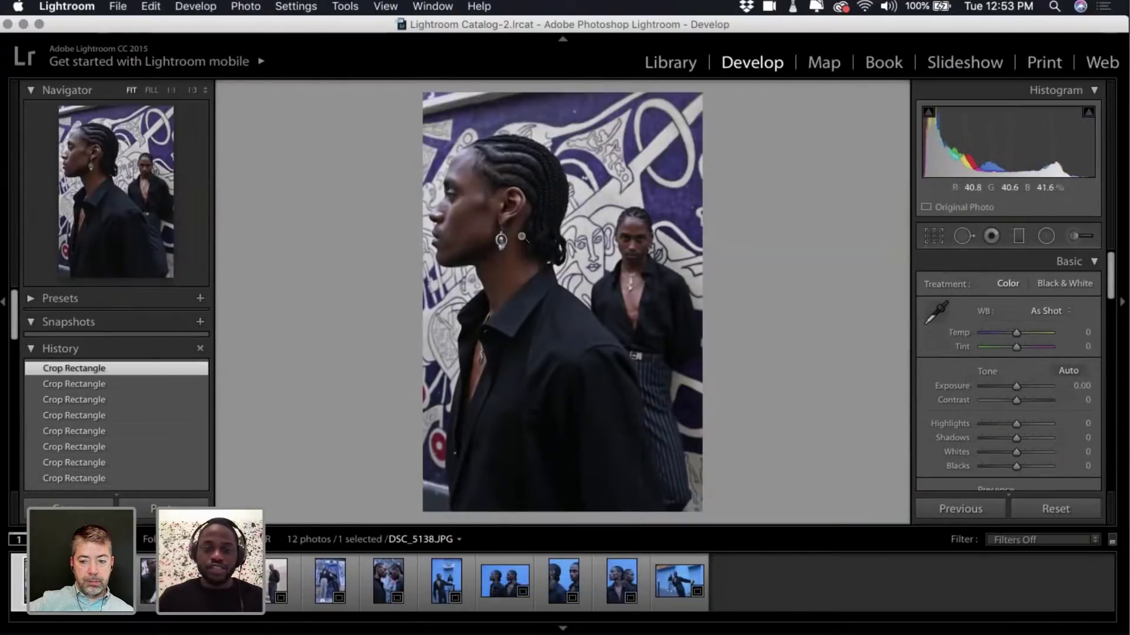
click(486, 194)
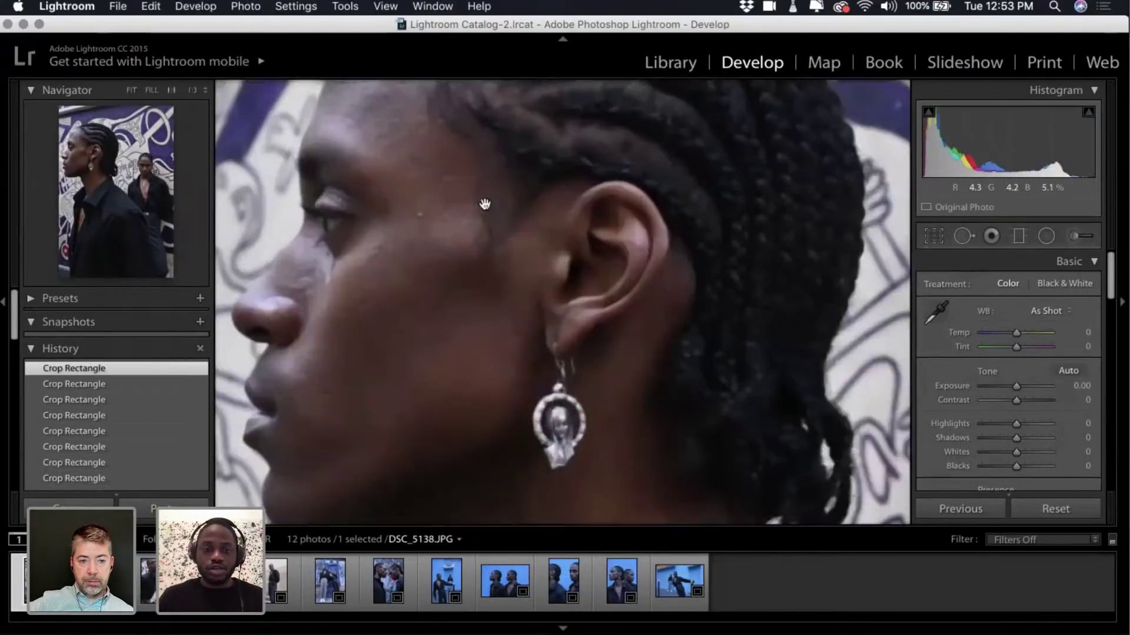
click(490, 299)
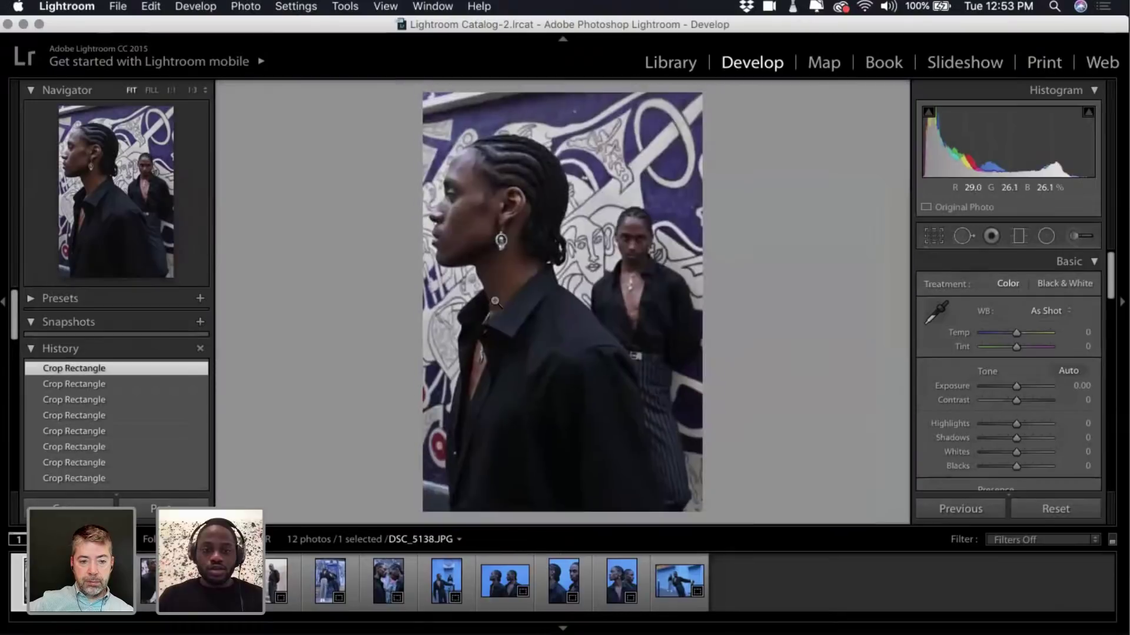
click(1017, 389)
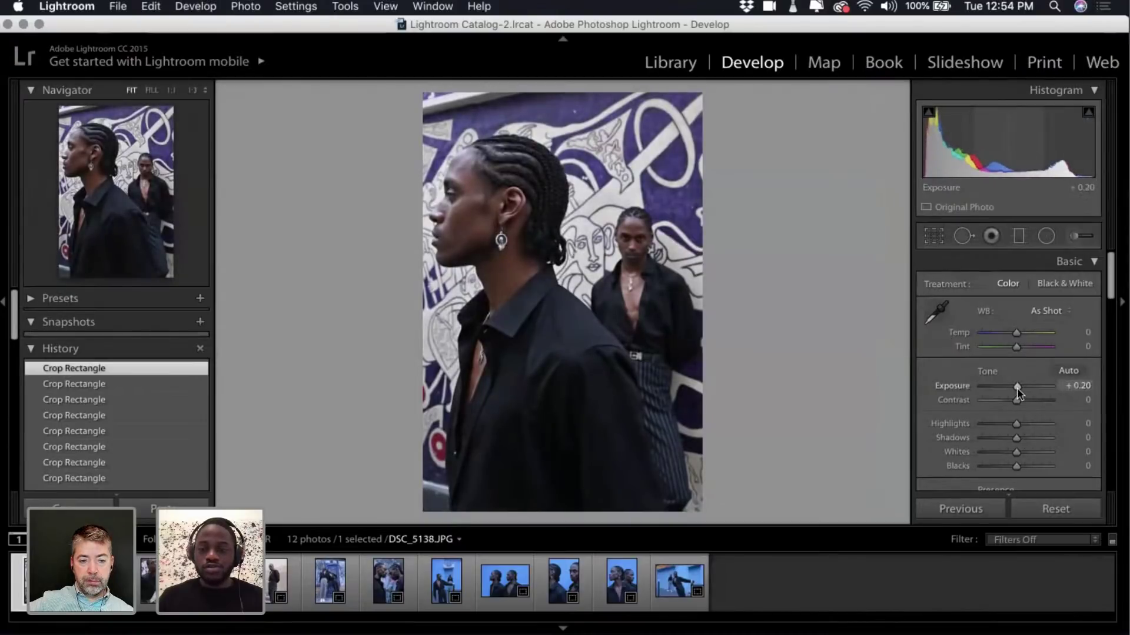
drag(1018, 393, 1016, 392)
scroll(1017, 393, down, 5)
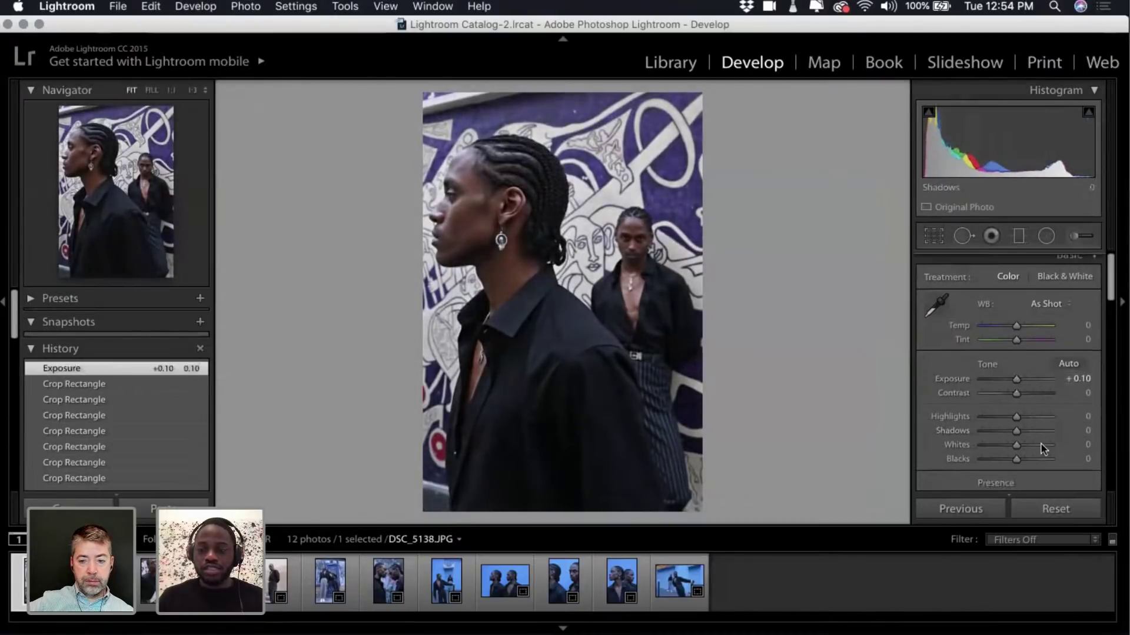
Return the photo's Exposure to 0.00 and open a copy with Lightroom adjustments in Photoshop.
scroll(1042, 447, up, 2)
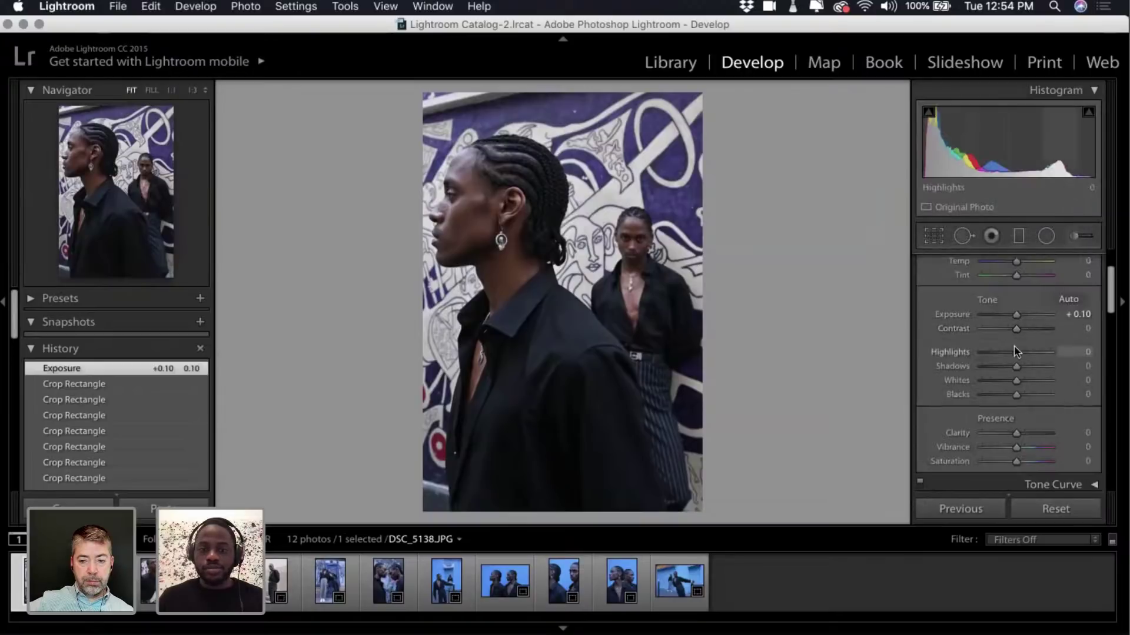
drag(1016, 315, 1017, 314)
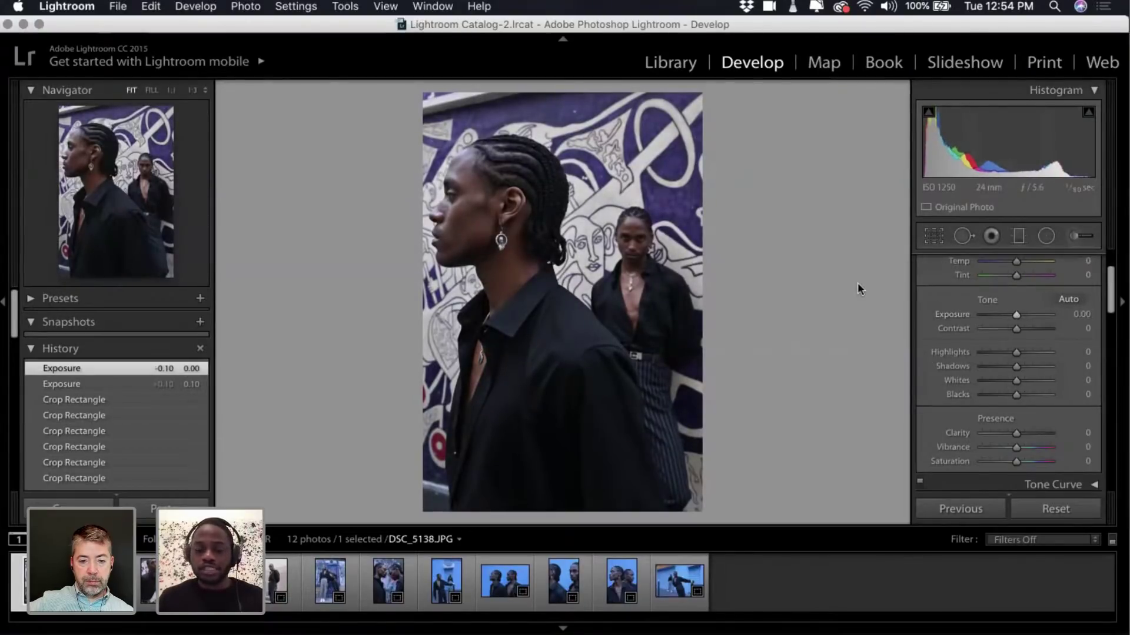
key(super+e)
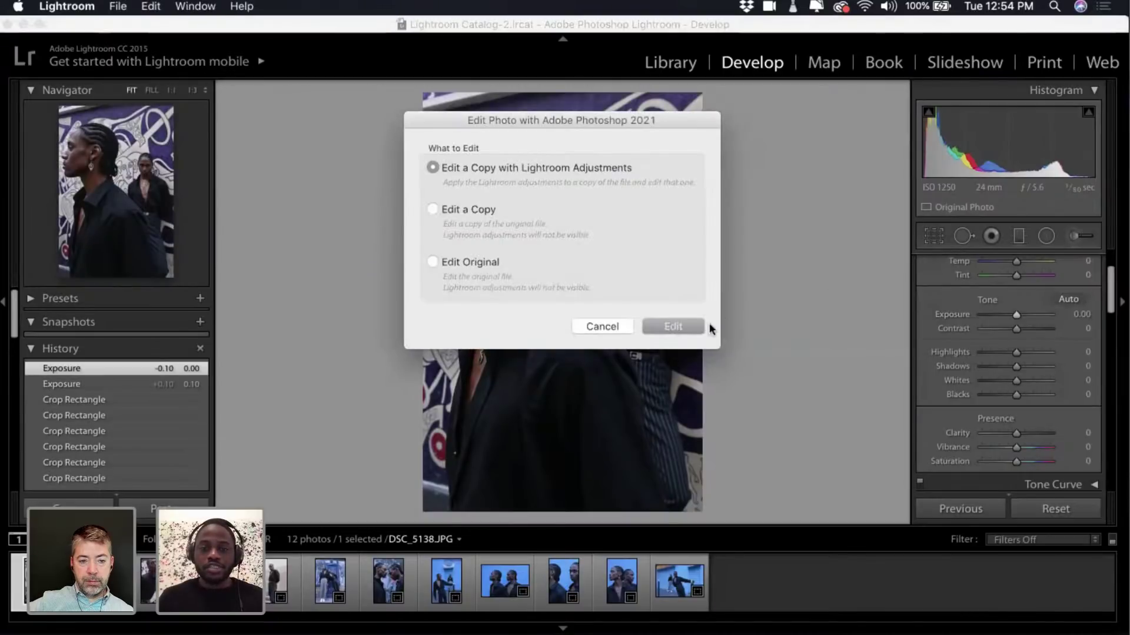
click(687, 325)
click(743, 281)
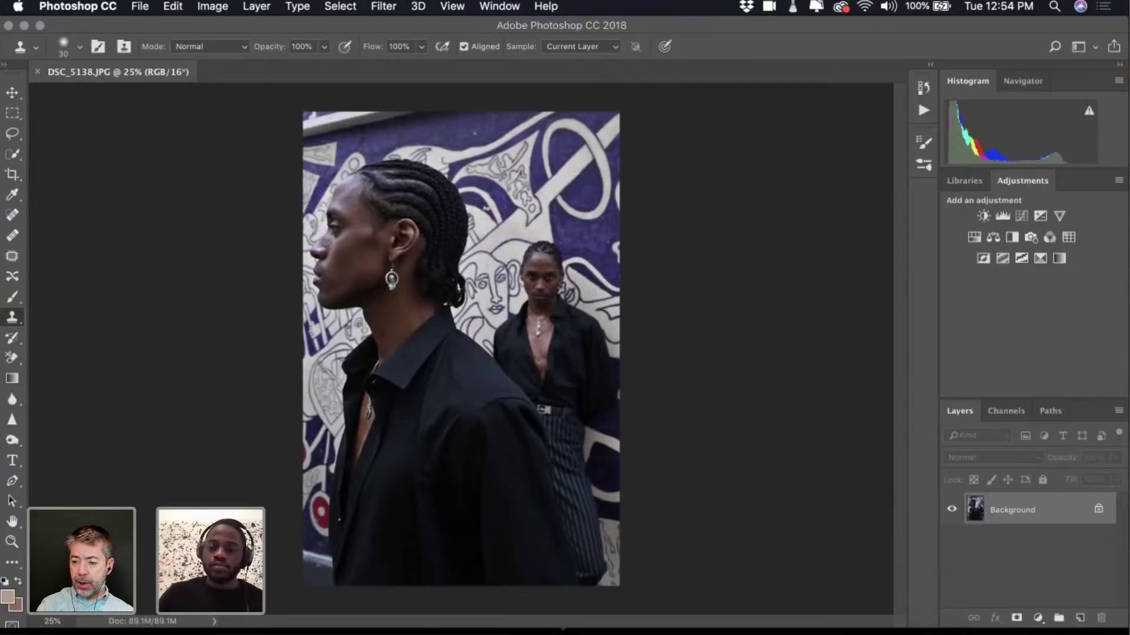
key(super+j)
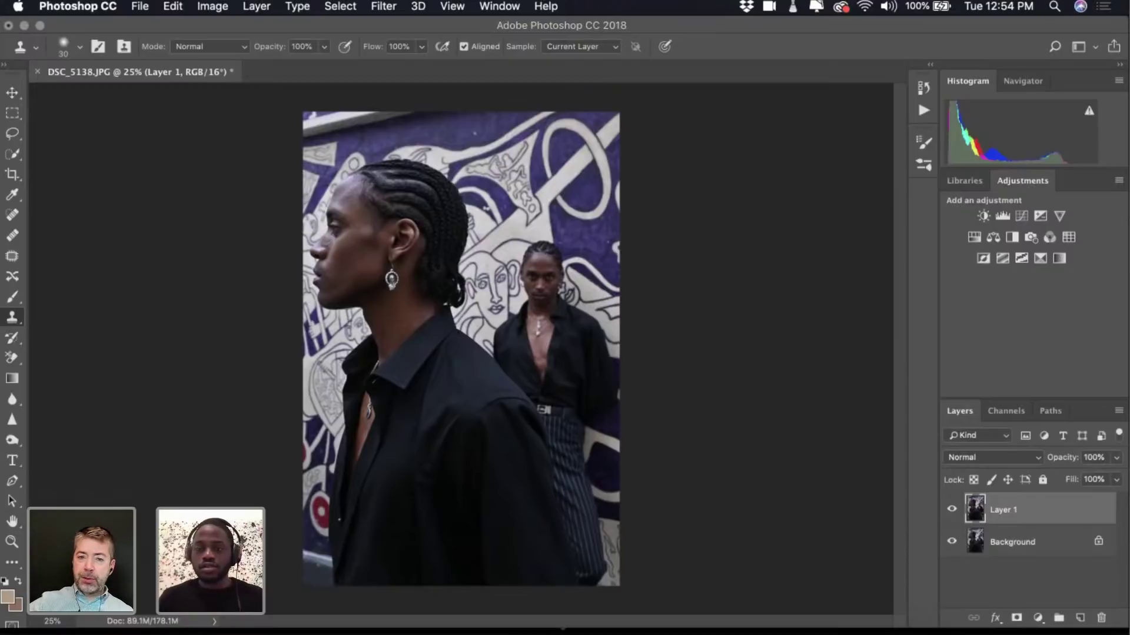
key(super+t)
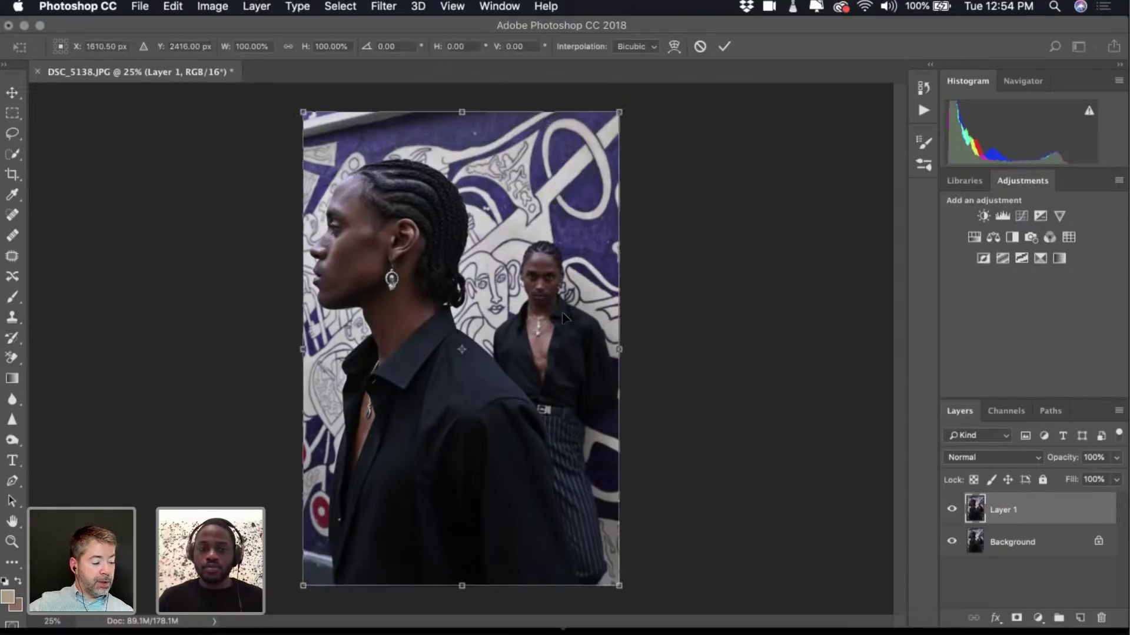
key(Return)
key(s)
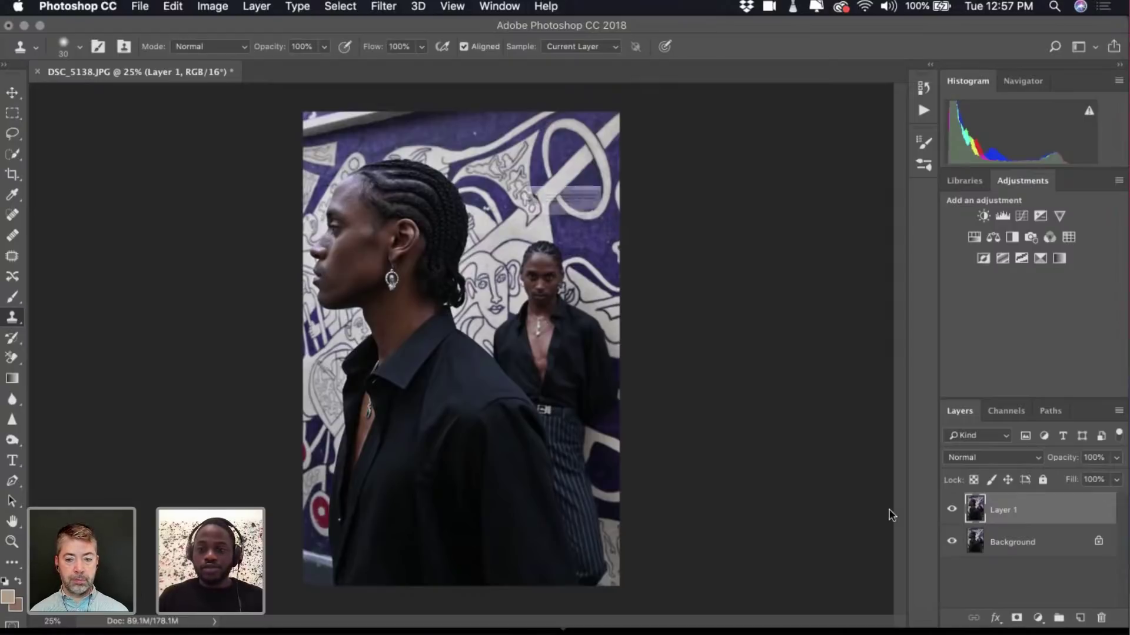
click(835, 459)
click(671, 237)
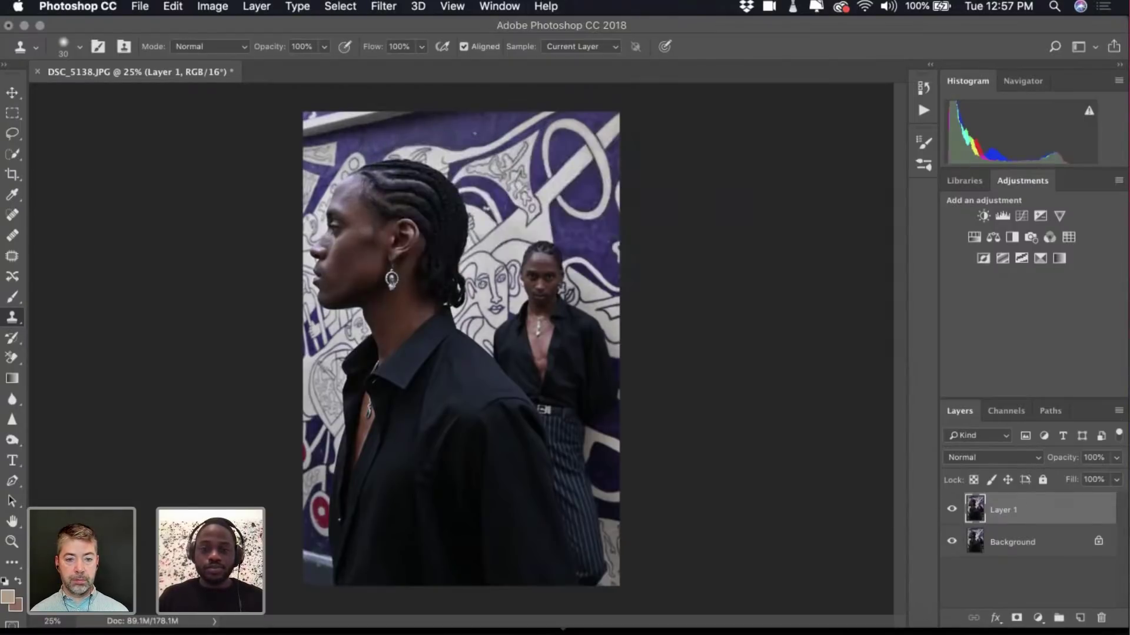
click(13, 92)
key(BackSpace)
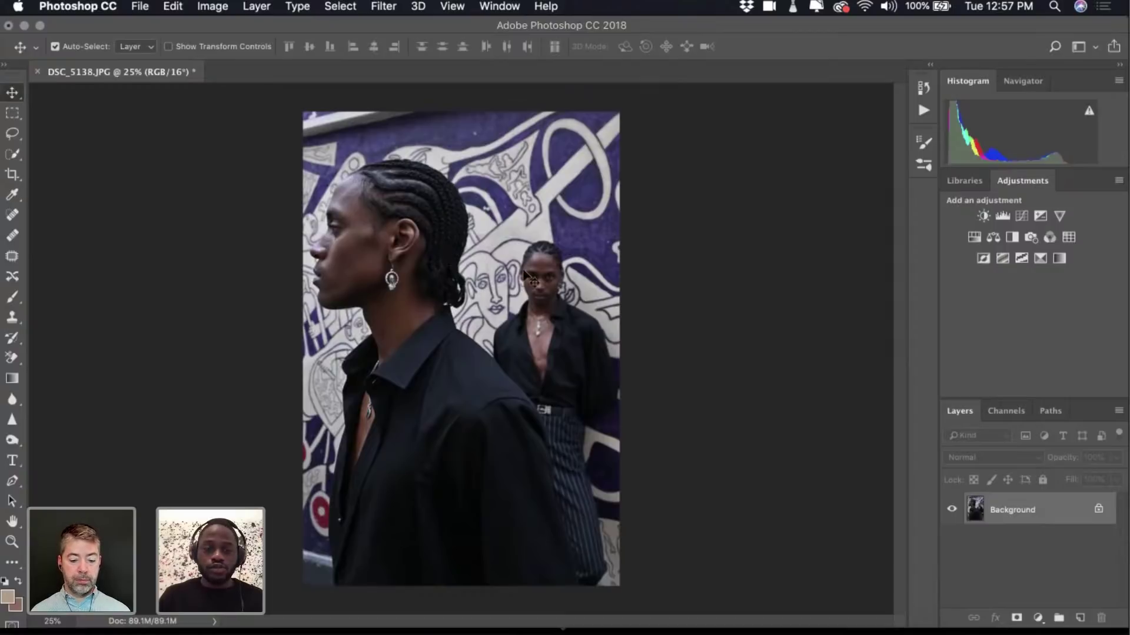
Duplicate the background layer and, in the Camera Raw filter, set Exposure to +0.40, Contrast to +2 and Blacks to -20.
key(super+j)
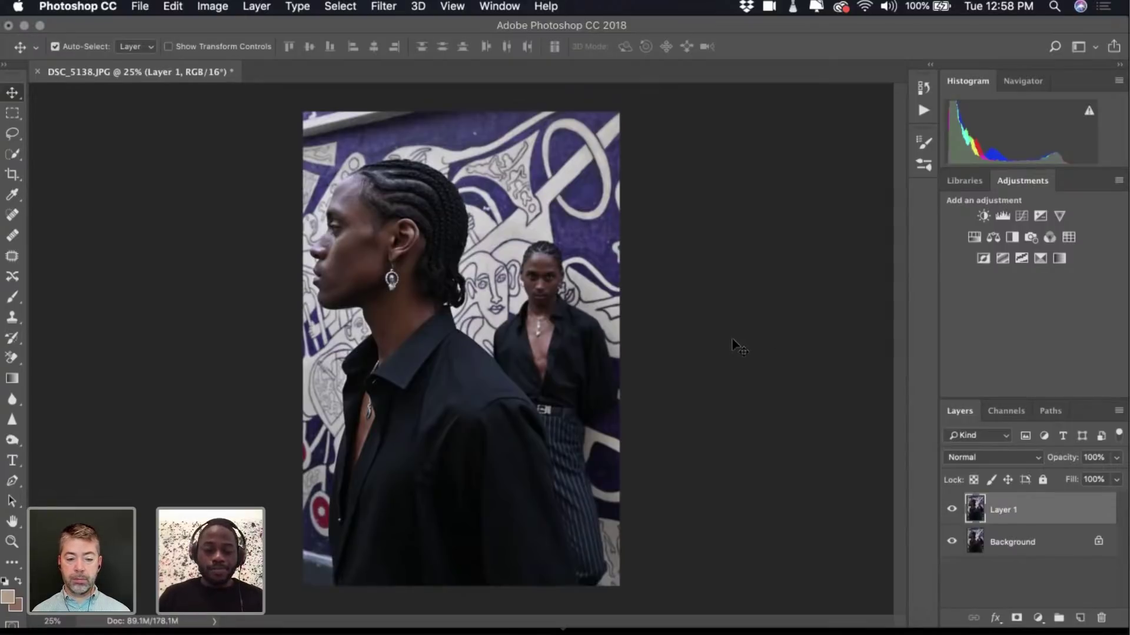
key(super+f)
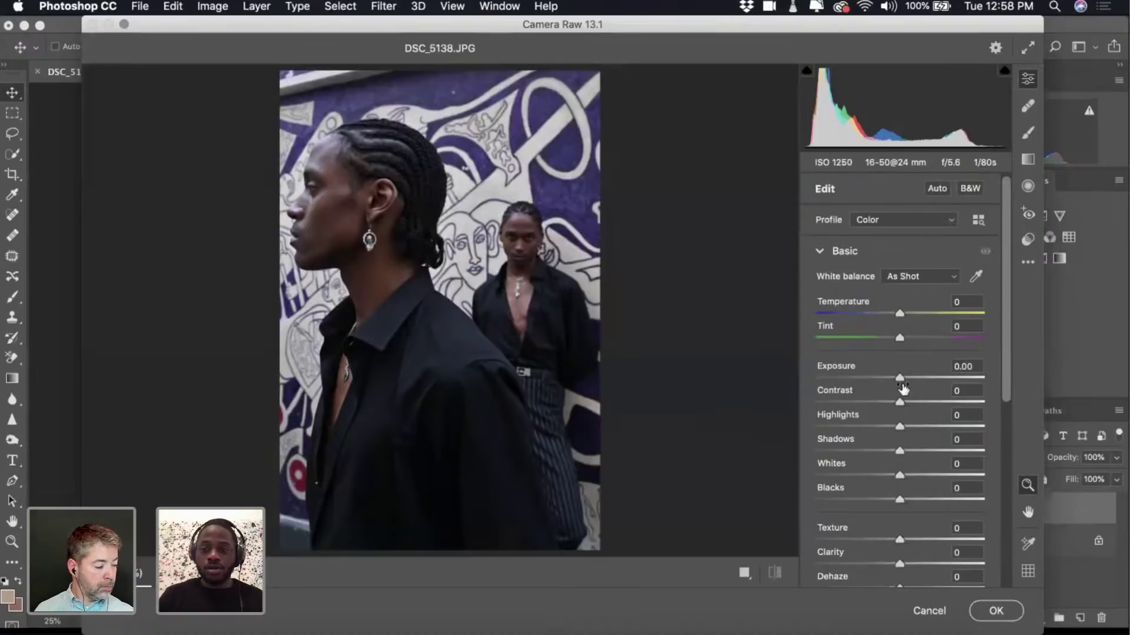
drag(900, 381, 906, 381)
drag(899, 500, 884, 501)
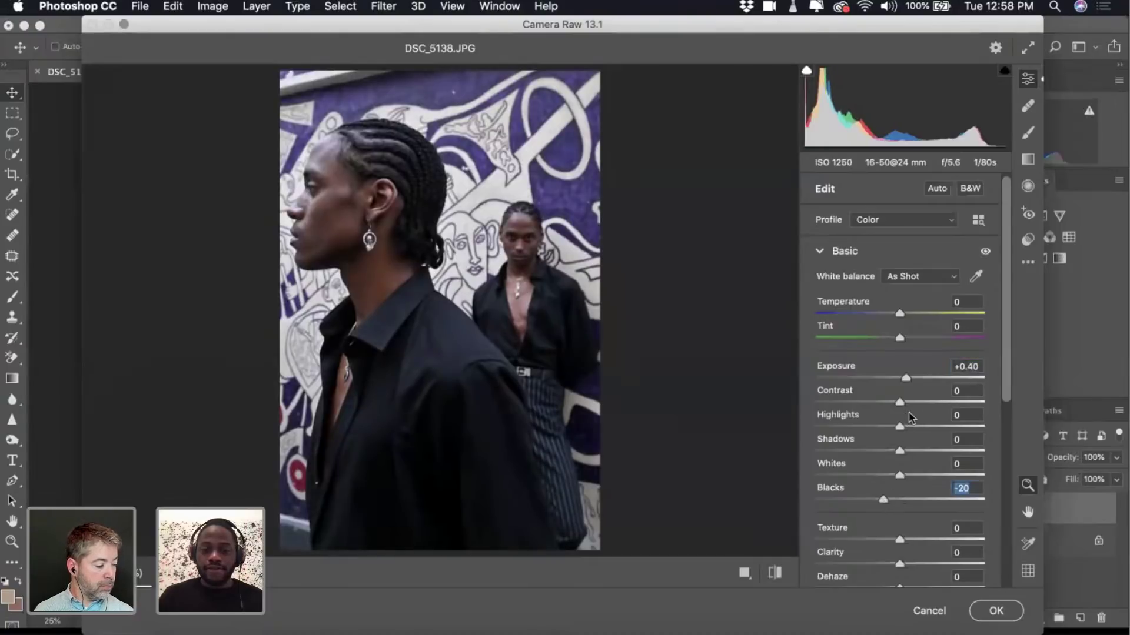
drag(898, 404, 900, 404)
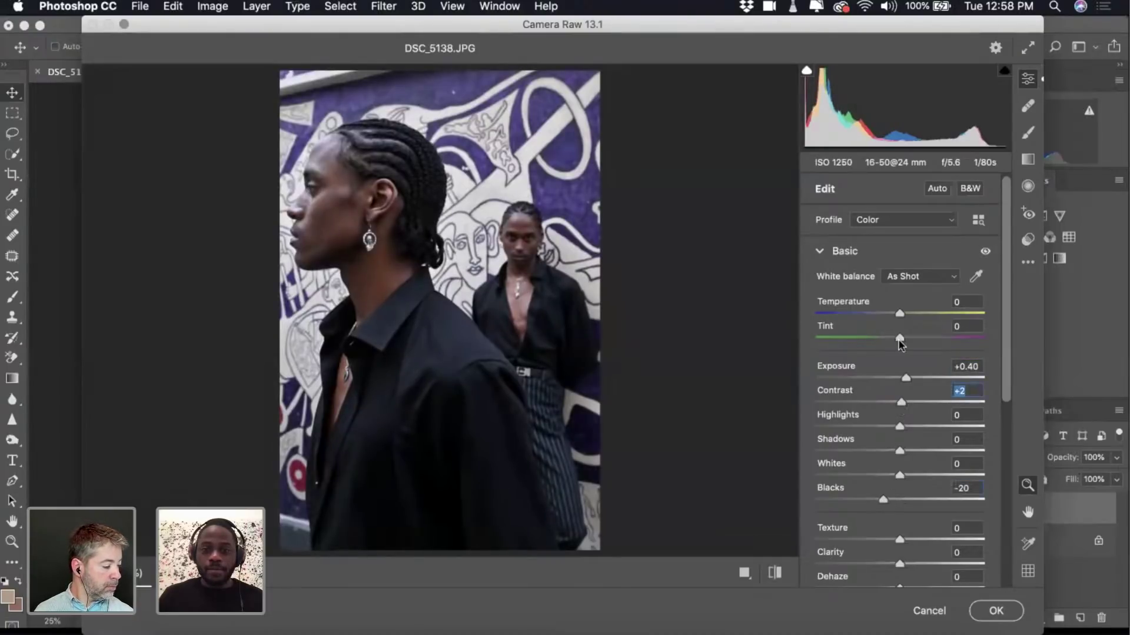
Sample the white balance from several white areas of the mural, ending near its upper-right edge, and set Temperature to +1.
click(900, 338)
click(974, 277)
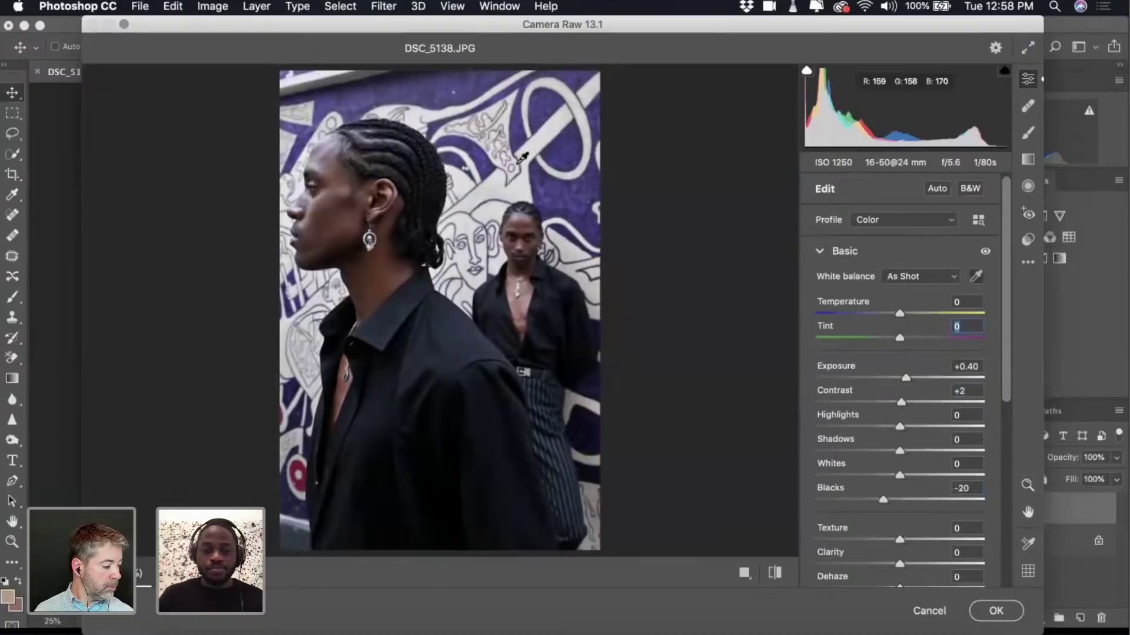
click(471, 182)
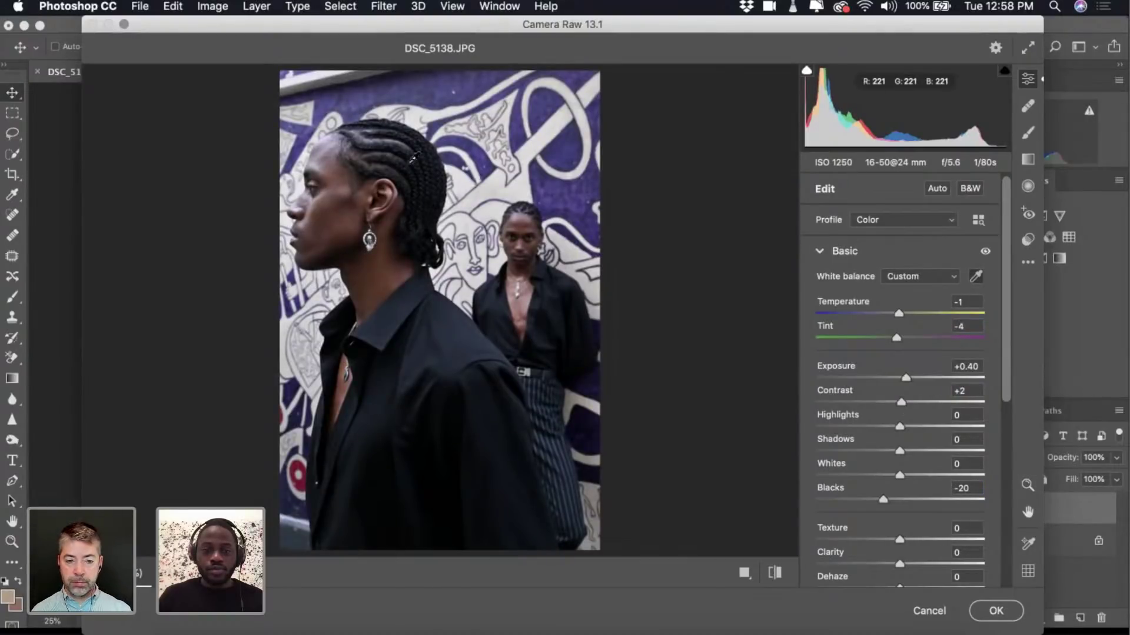
click(308, 74)
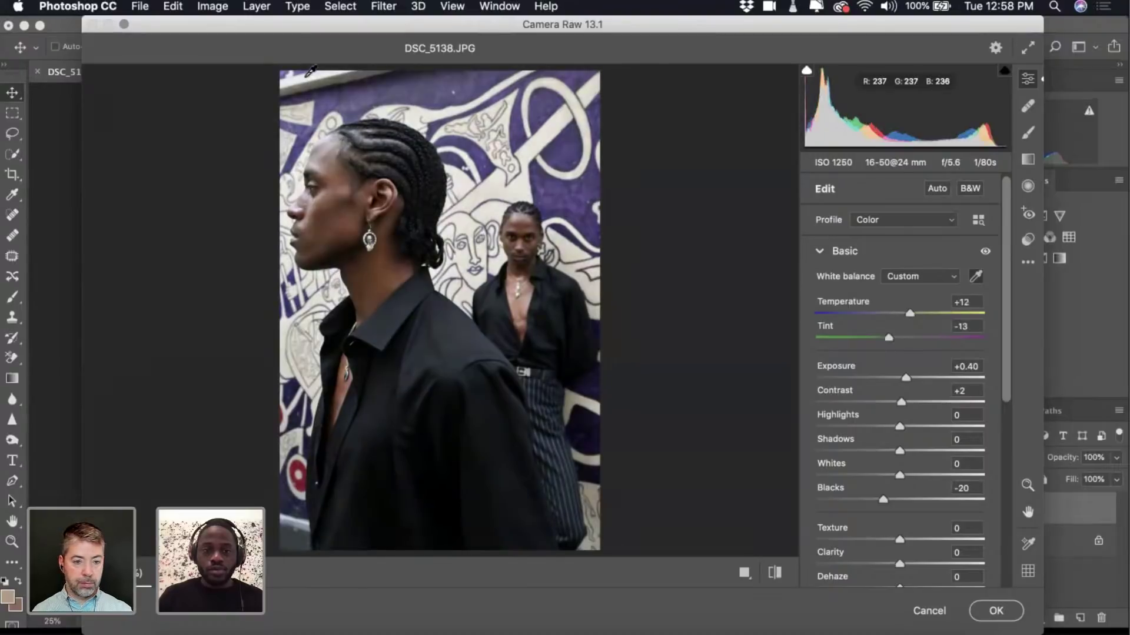
click(428, 113)
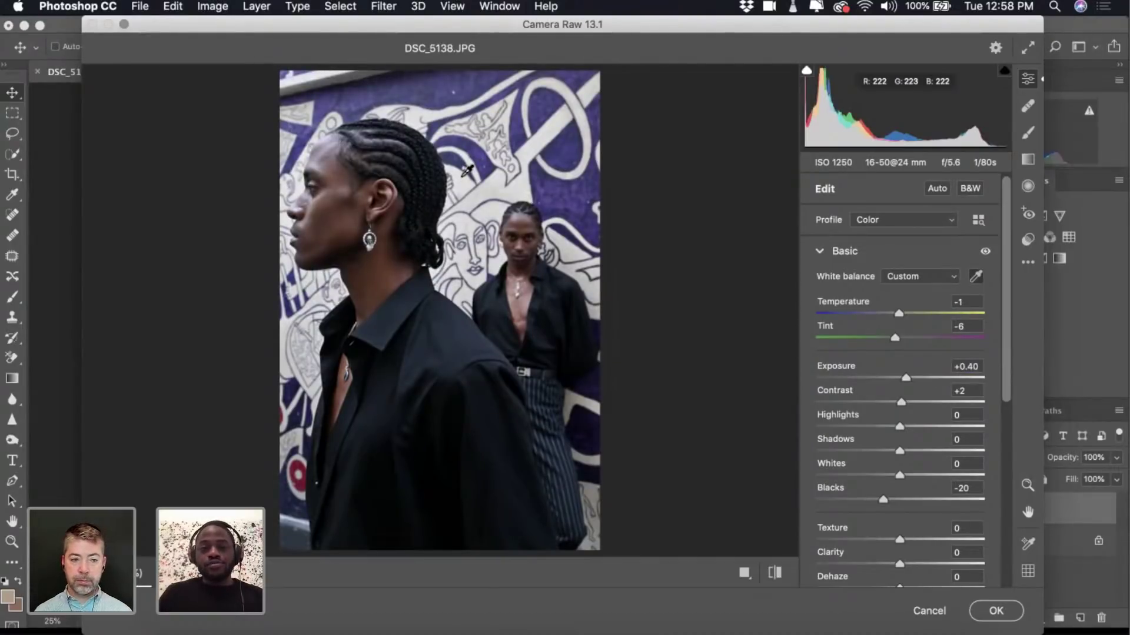
click(977, 278)
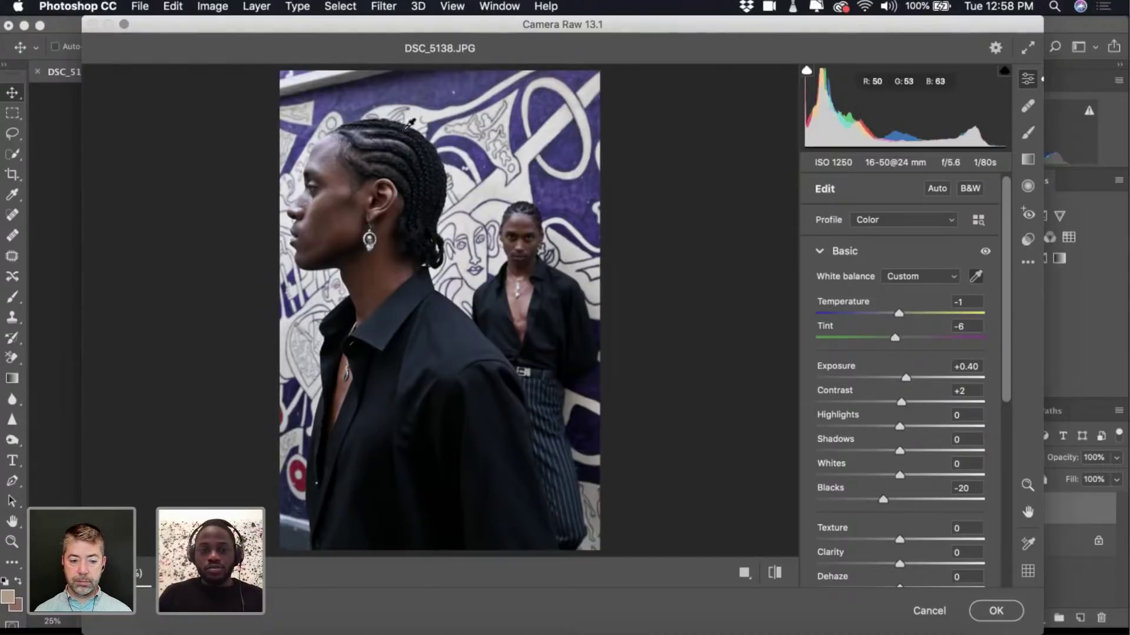
click(469, 181)
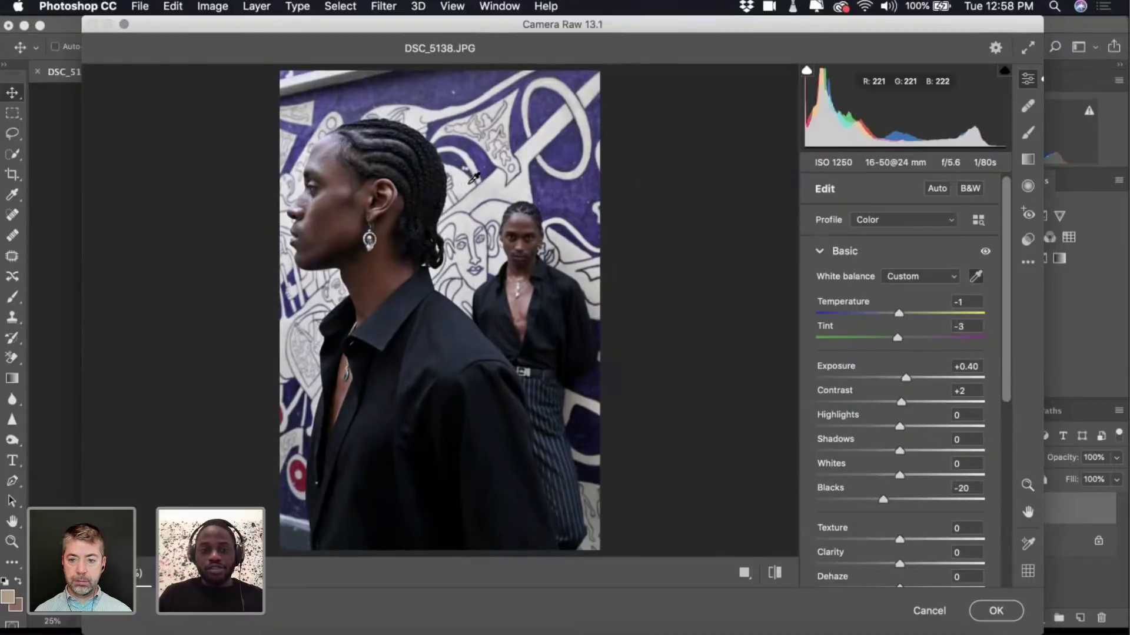
click(523, 154)
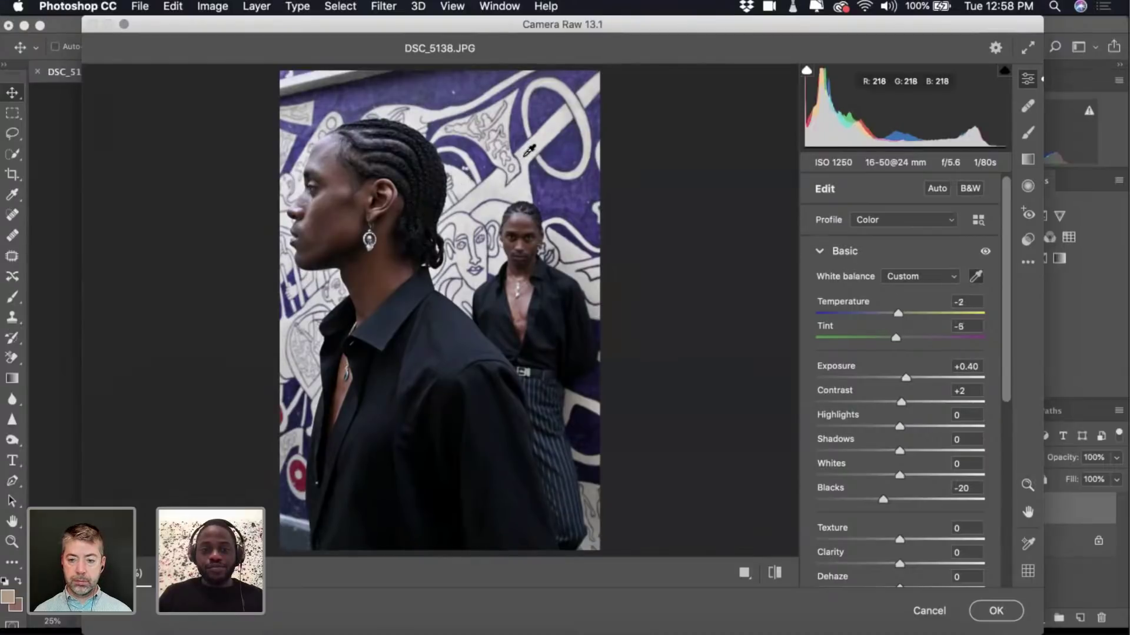
click(501, 176)
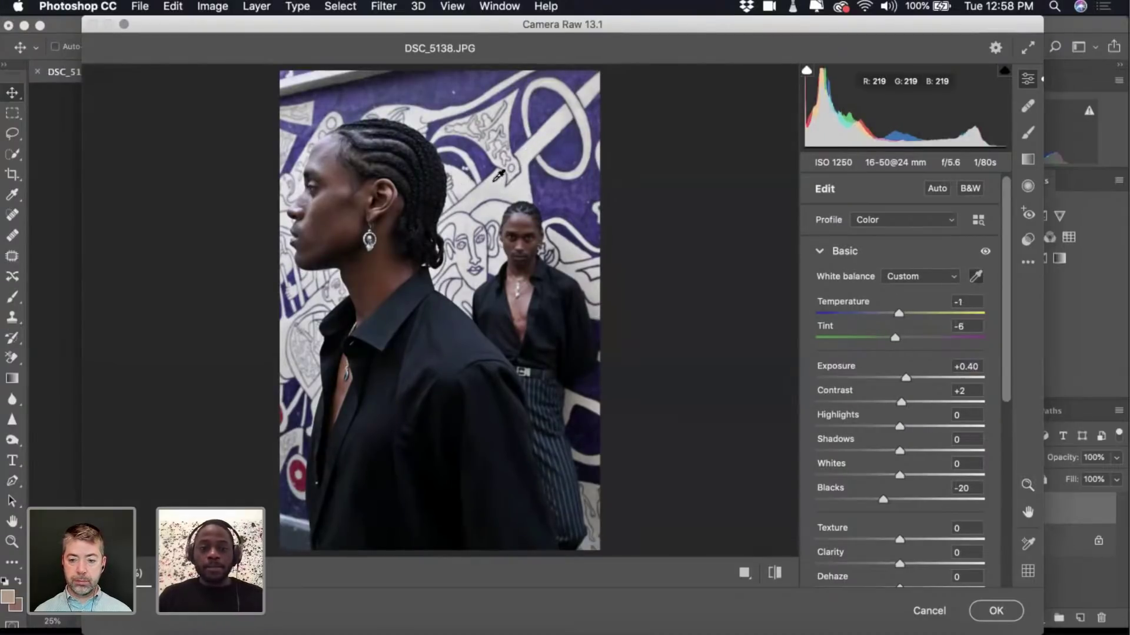
click(456, 108)
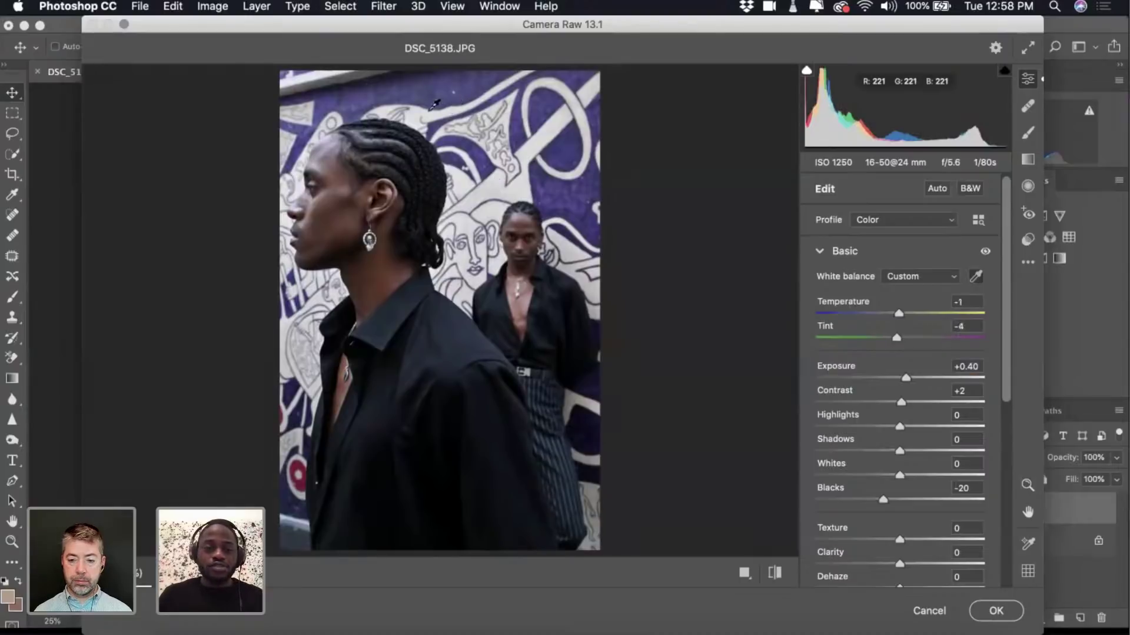
click(324, 74)
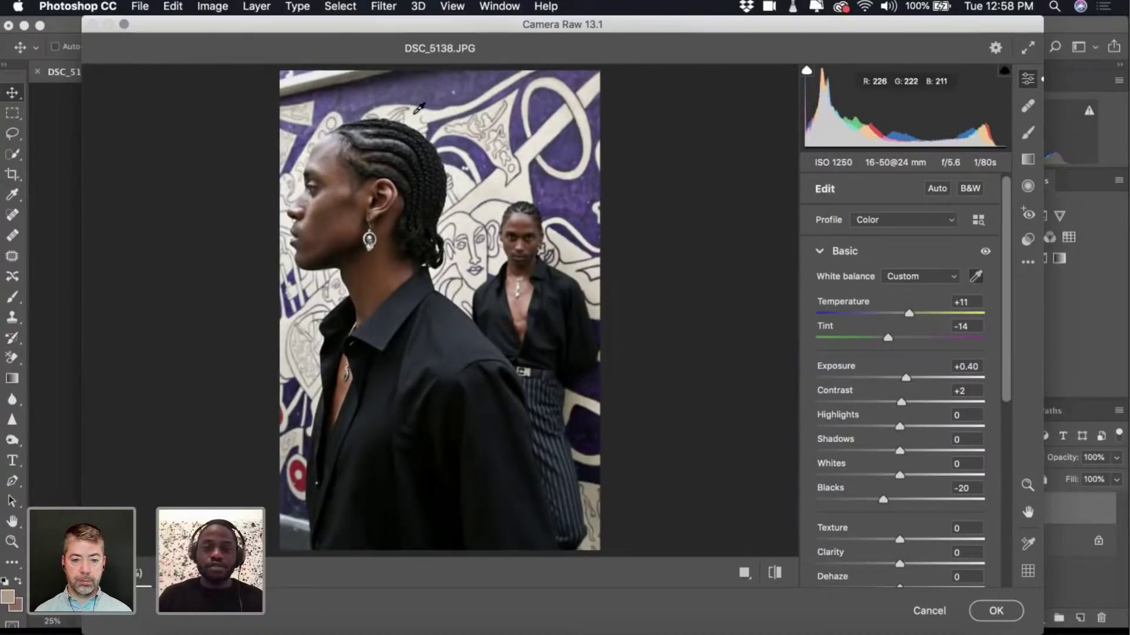
click(468, 182)
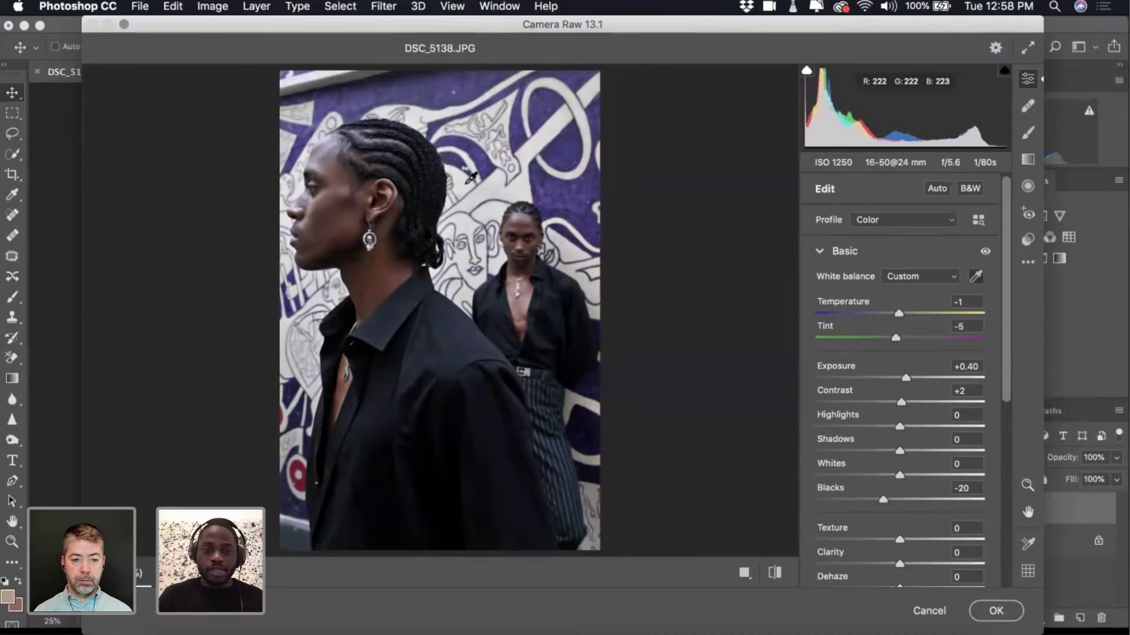
click(588, 94)
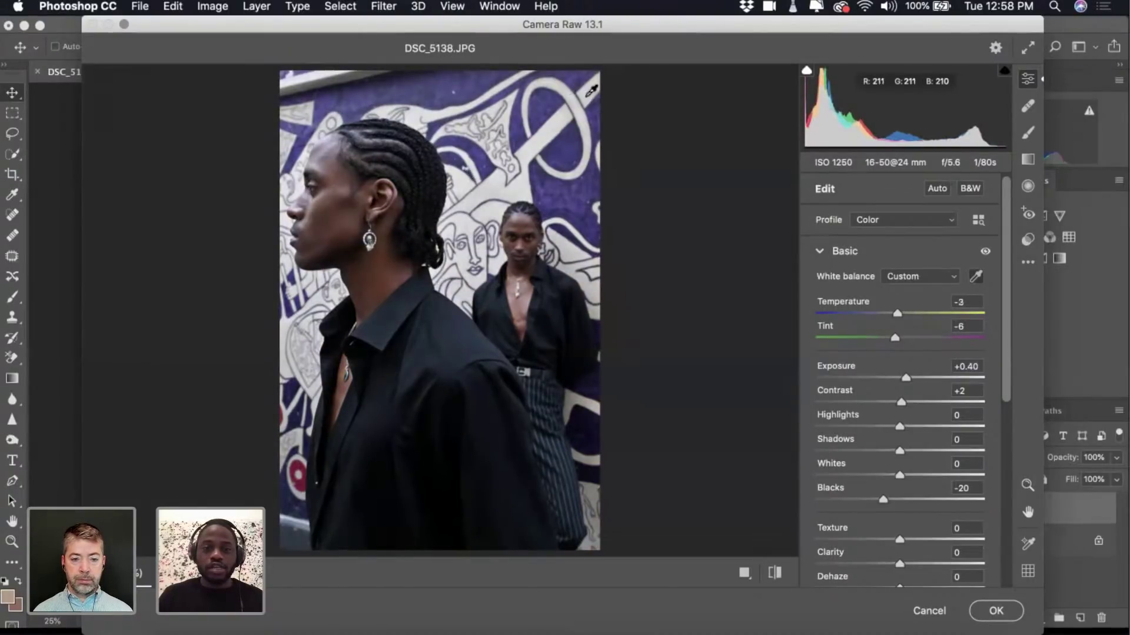
drag(898, 314, 900, 315)
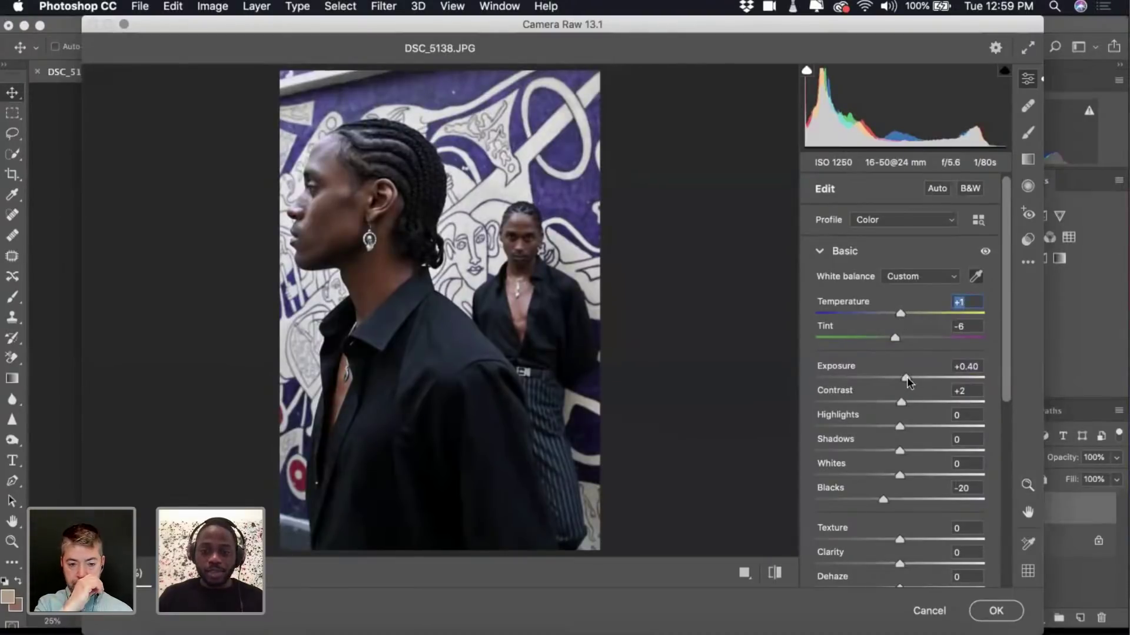
Set Exposure to +0.55, Contrast to +13, Highlights to -4, Shadows to +22 and Whites to +8.
drag(906, 379, 911, 379)
drag(905, 449, 918, 452)
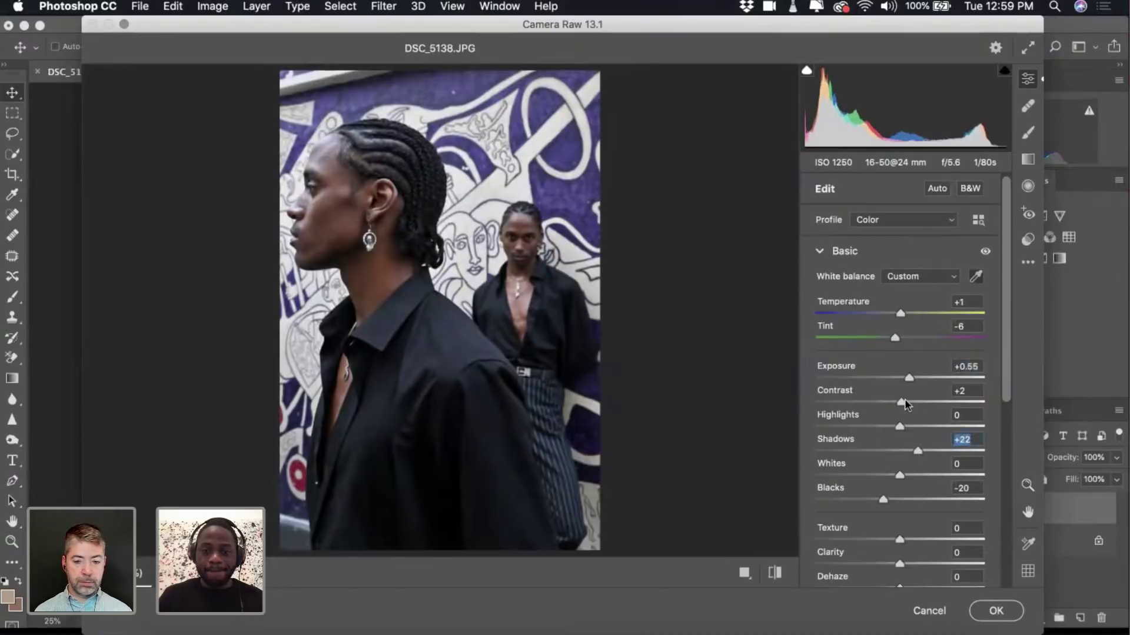
drag(901, 402, 897, 428)
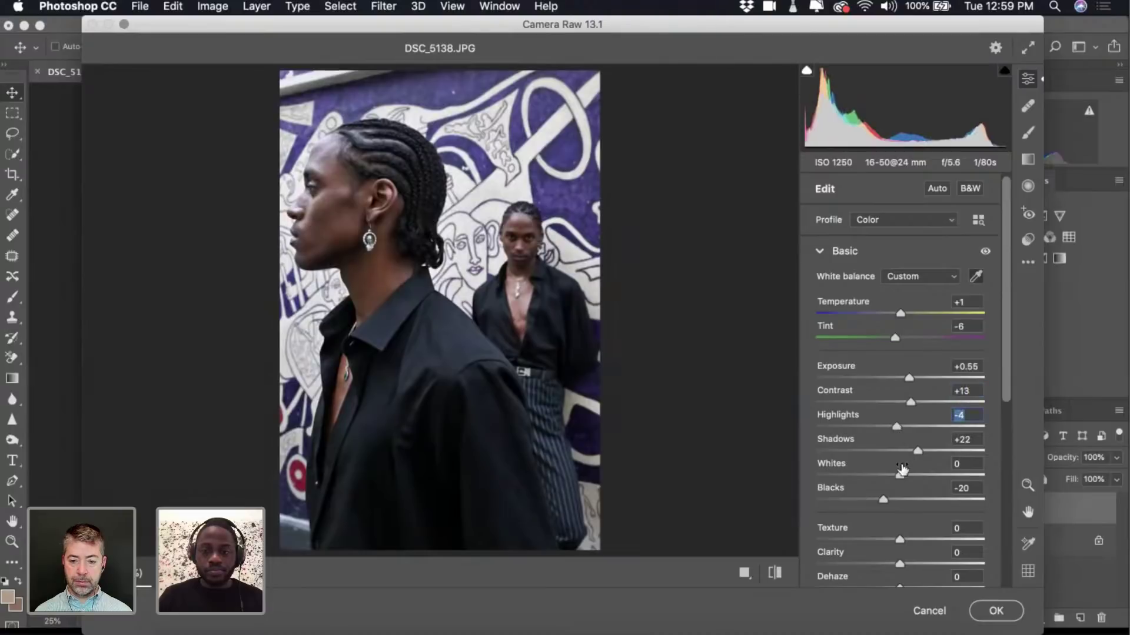
drag(900, 474, 908, 475)
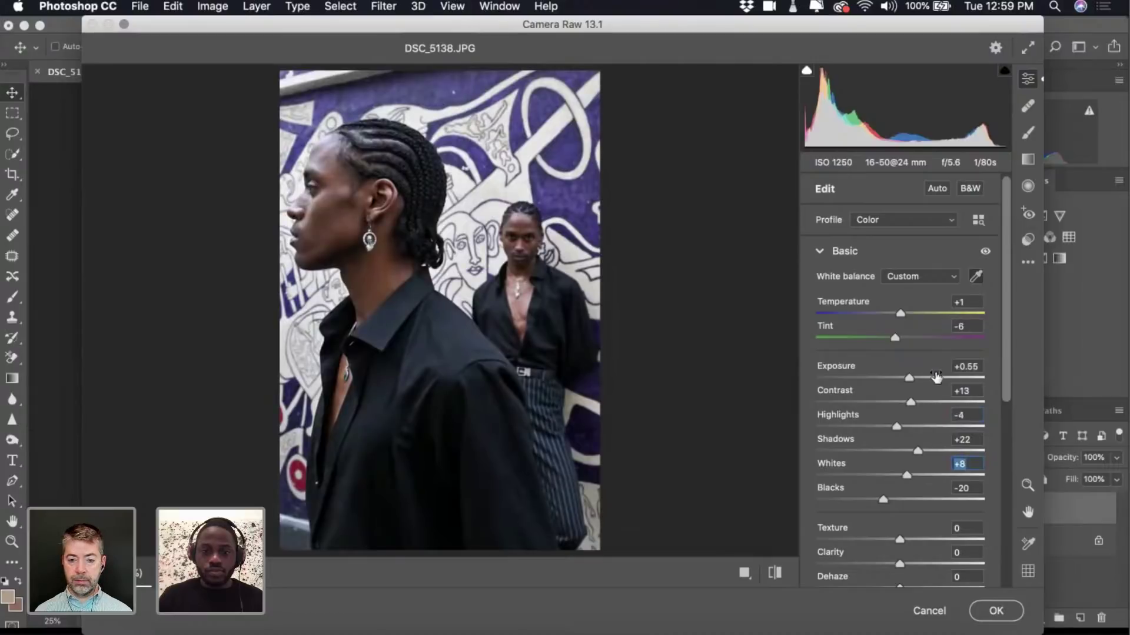
Refine Exposure to +0.65, Highlights to -11 and Whites to +1, and apply the Camera Raw filter.
drag(909, 377, 910, 377)
drag(897, 427, 886, 431)
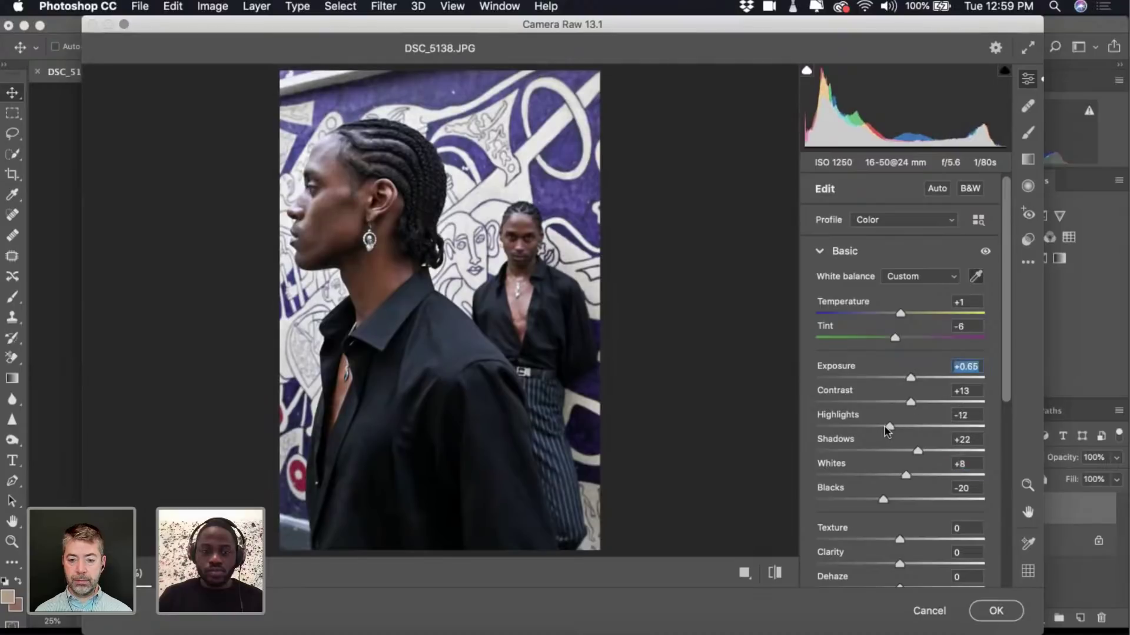
drag(887, 431, 888, 431)
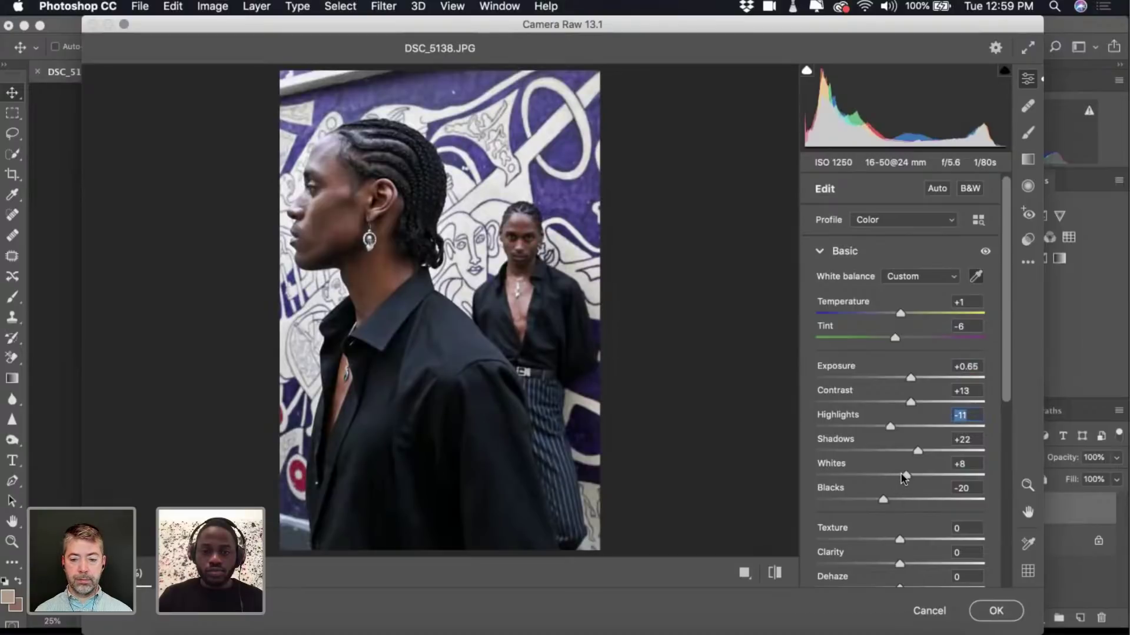
drag(897, 472, 895, 473)
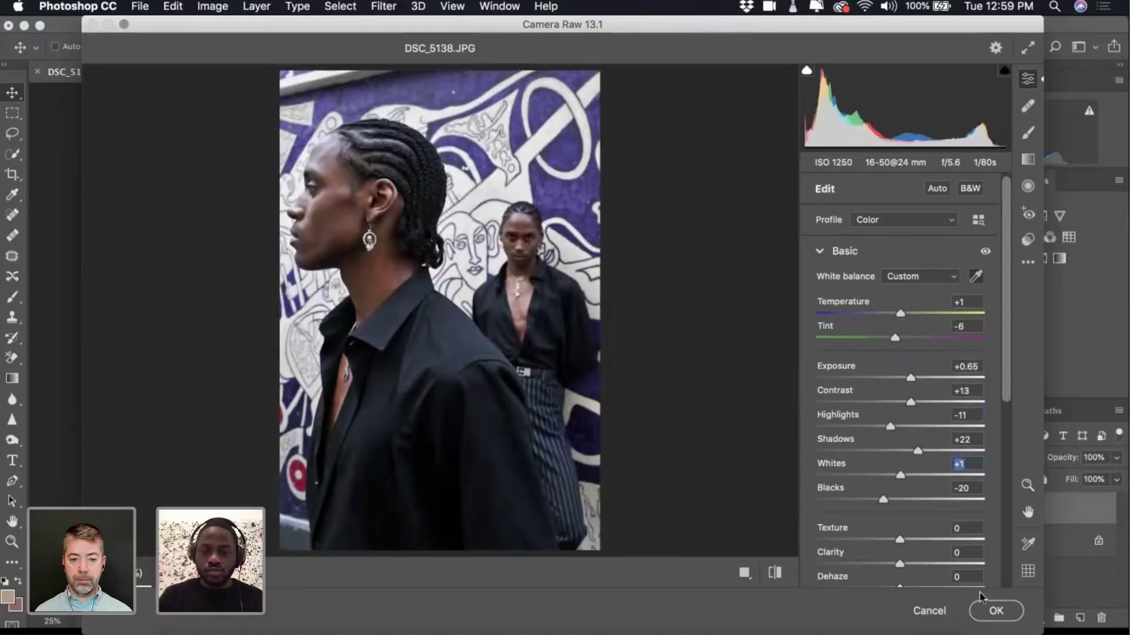
click(998, 612)
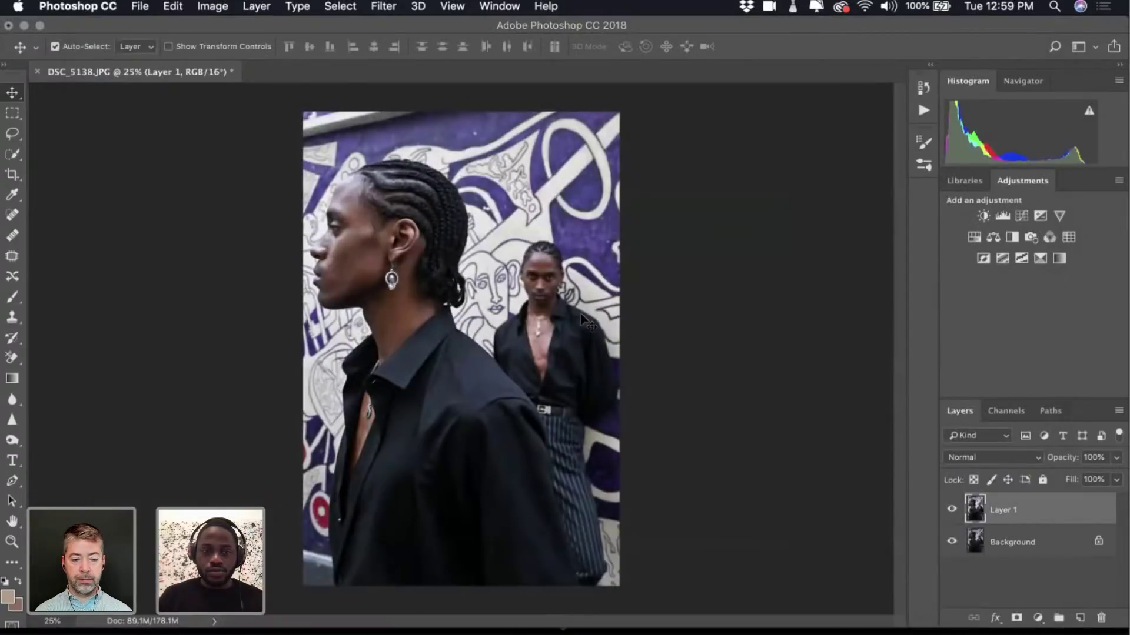
Add a Curves adjustment layer above Layer 1 and place a midtone point and a shadow point at input 88, output 90.
click(1018, 216)
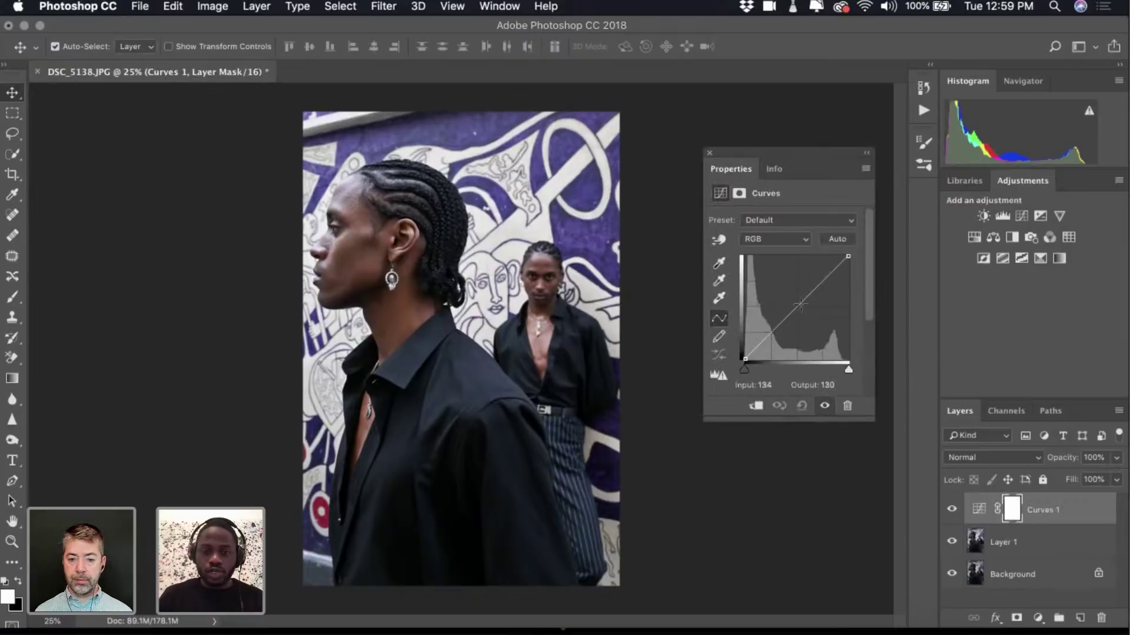
drag(802, 301, 780, 322)
click(780, 326)
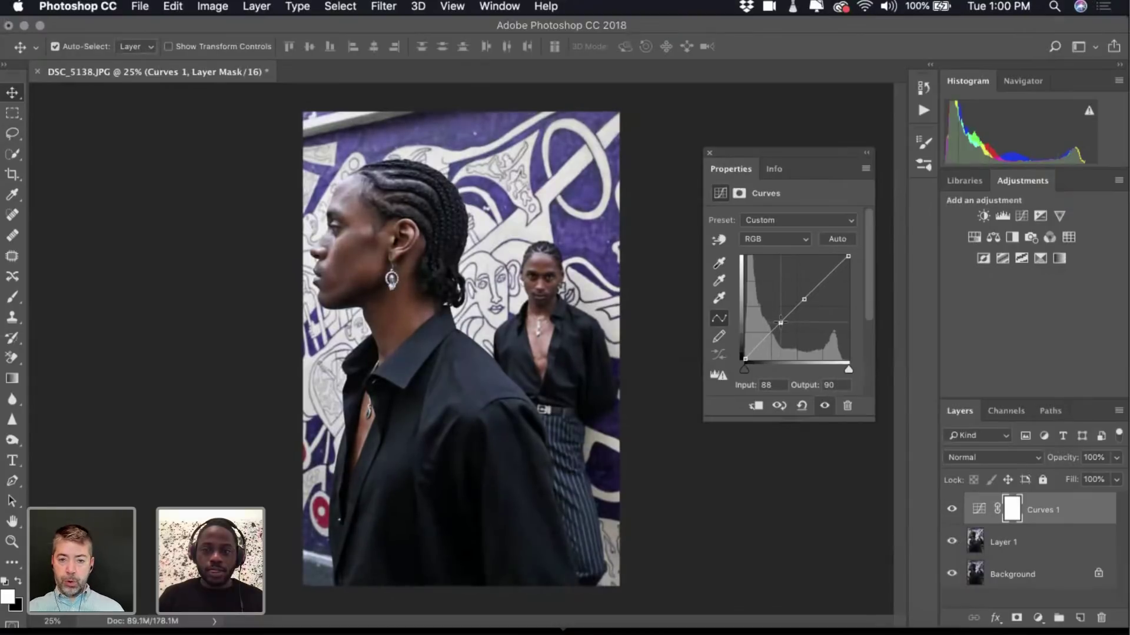
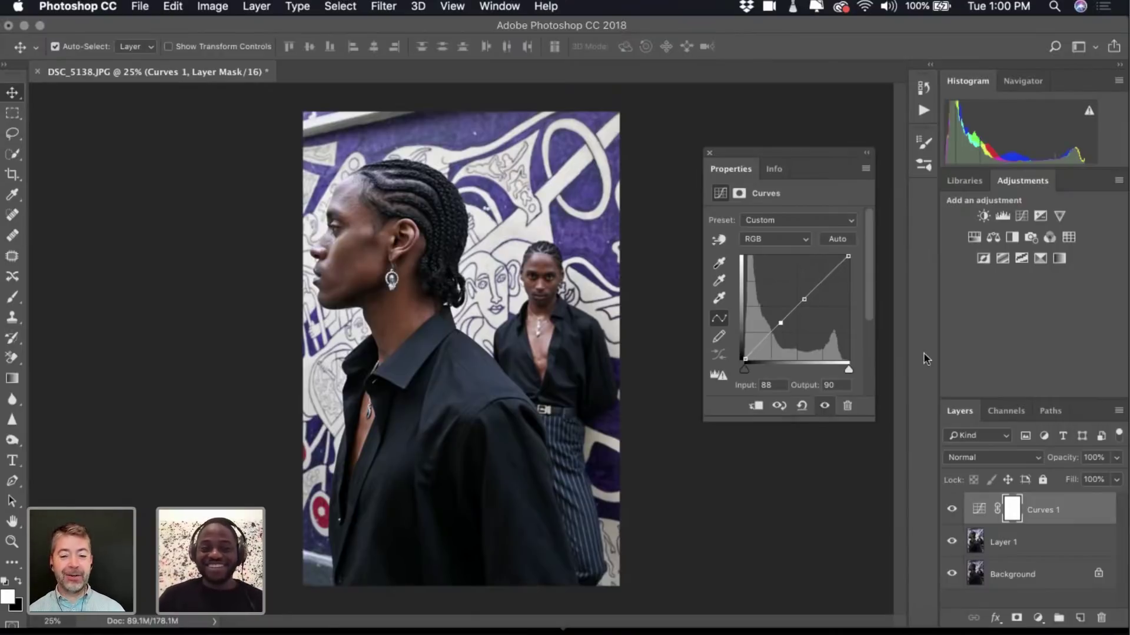
click(1021, 553)
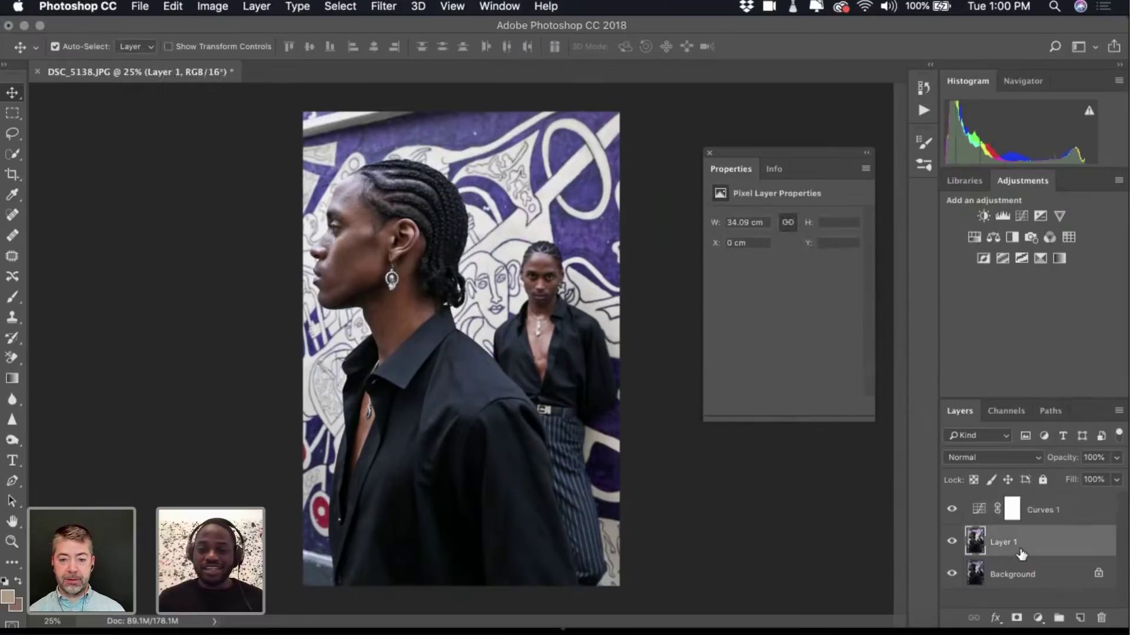
click(985, 217)
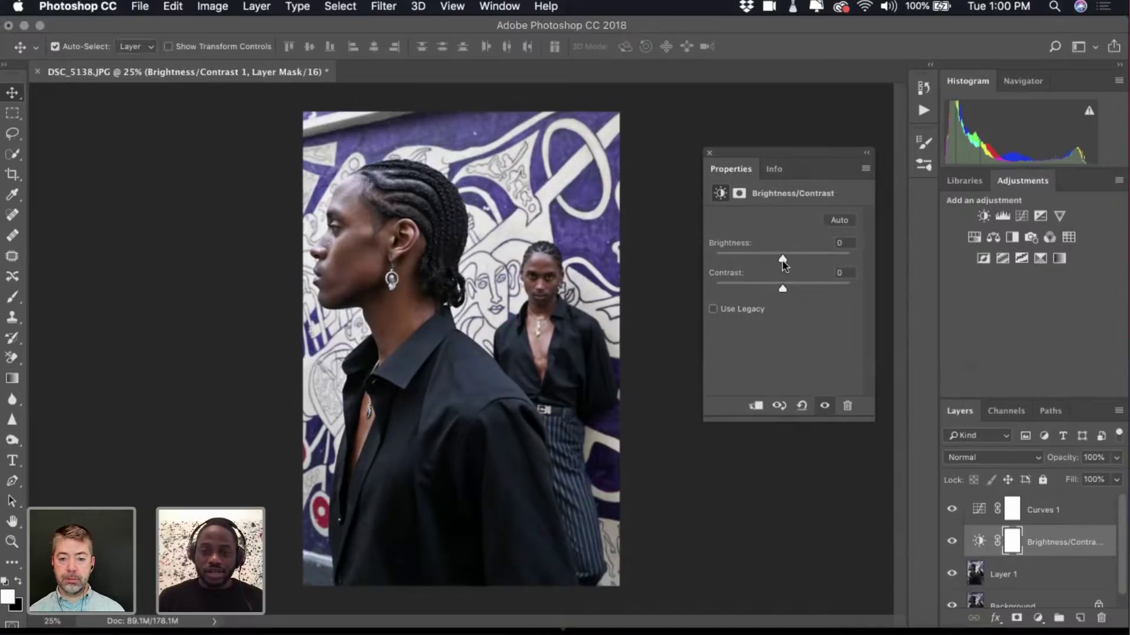
key(BackSpace)
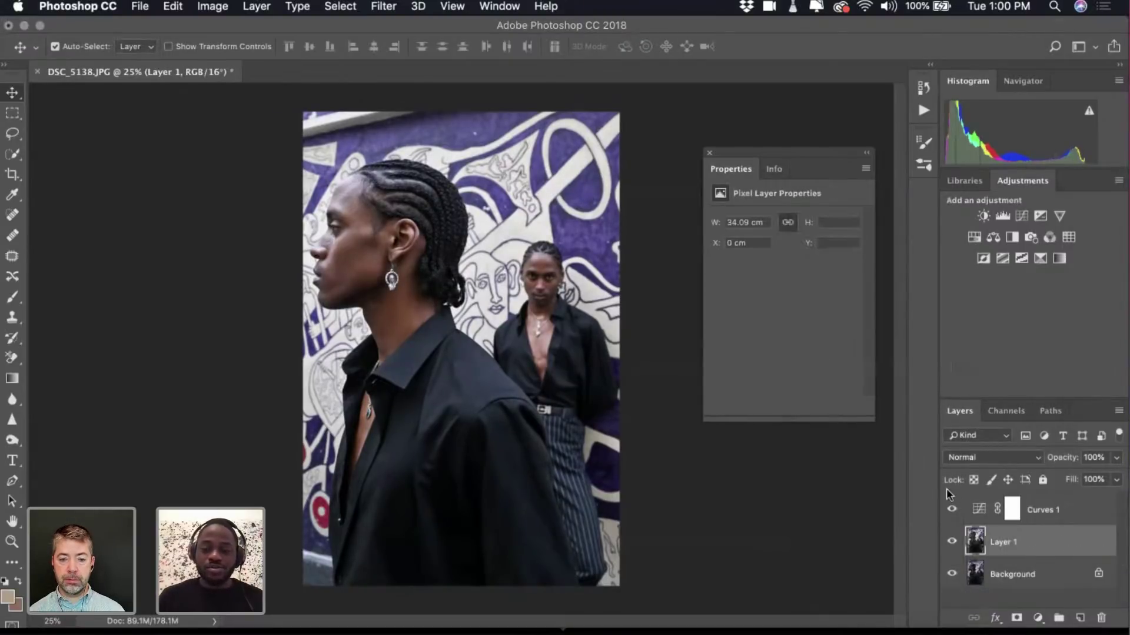
Try raising the Curves shadow point at input 88 to output 94, and delete the Curves adjustment layer.
click(1013, 513)
click(978, 509)
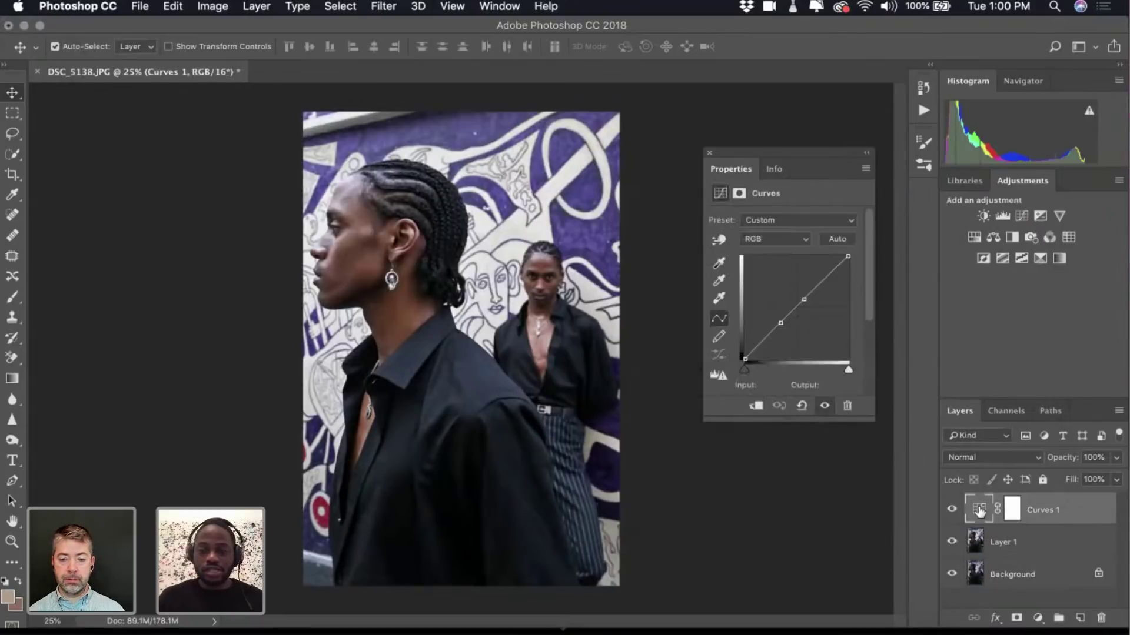
click(781, 323)
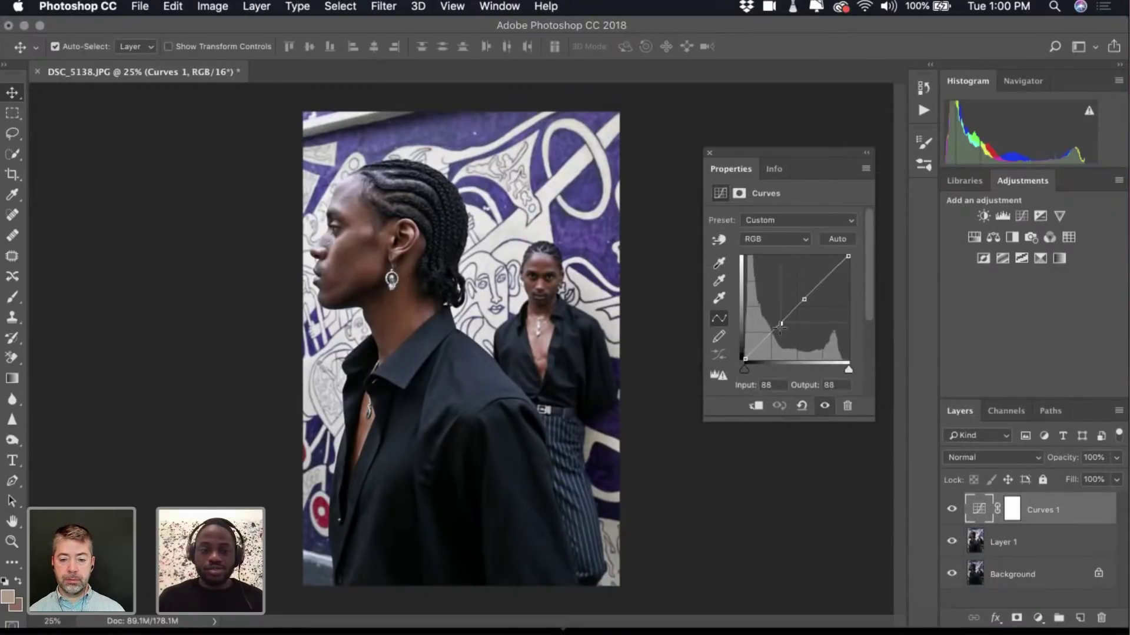
drag(780, 325, 780, 326)
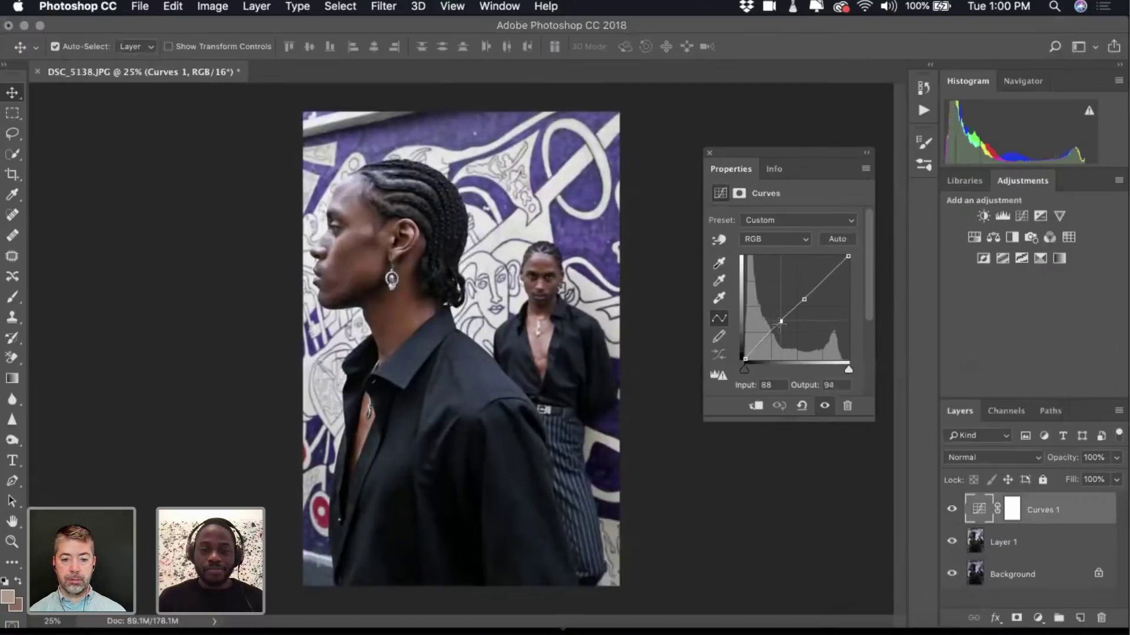
click(1034, 517)
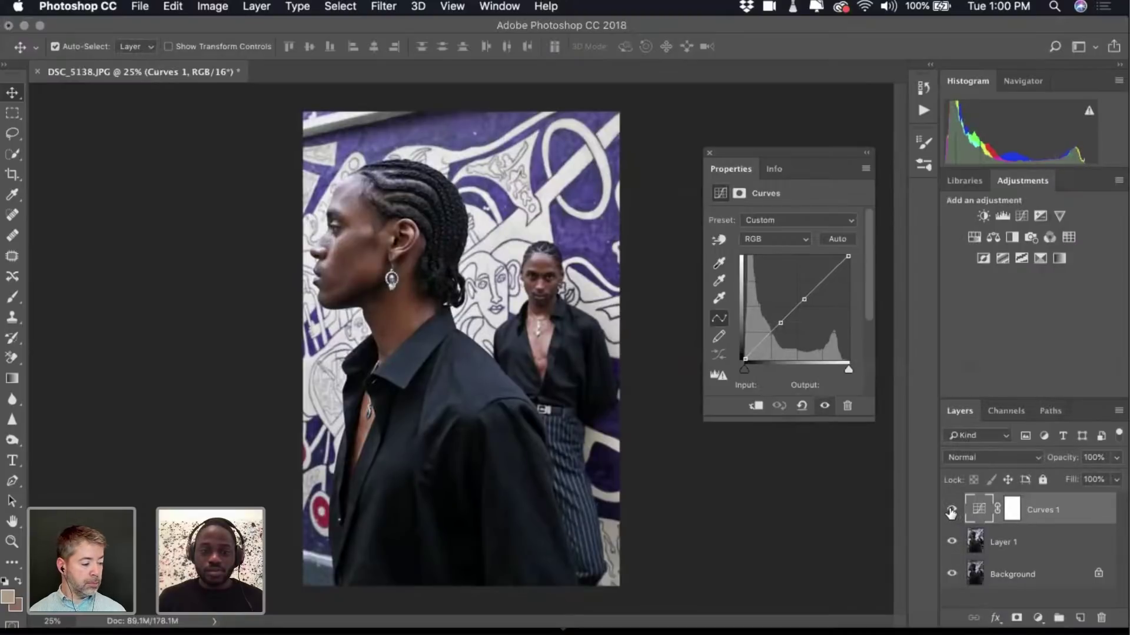
key(BackSpace)
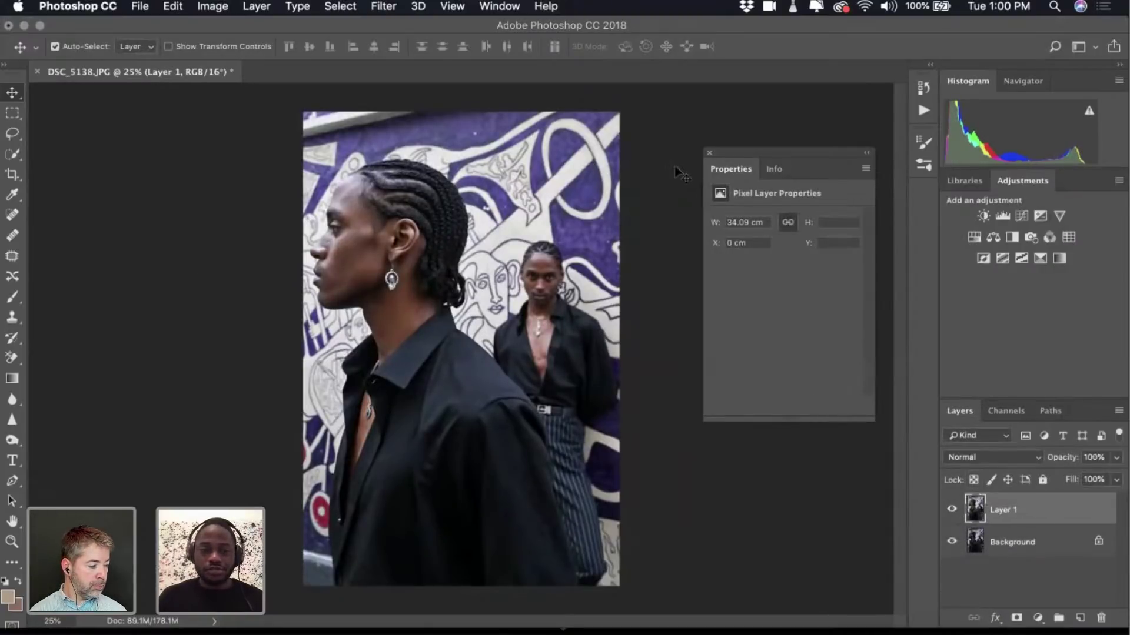
click(708, 153)
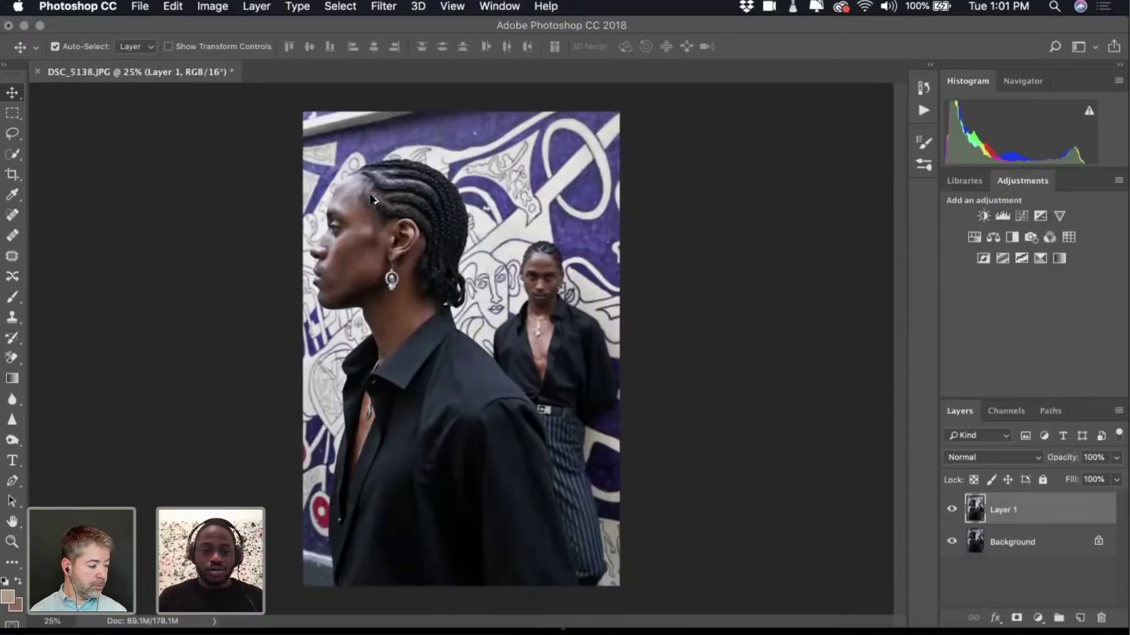
Merge the edited Layer 1 into the background and duplicate the merged image twice.
scroll(370, 200, up, 3)
scroll(370, 200, up, 2)
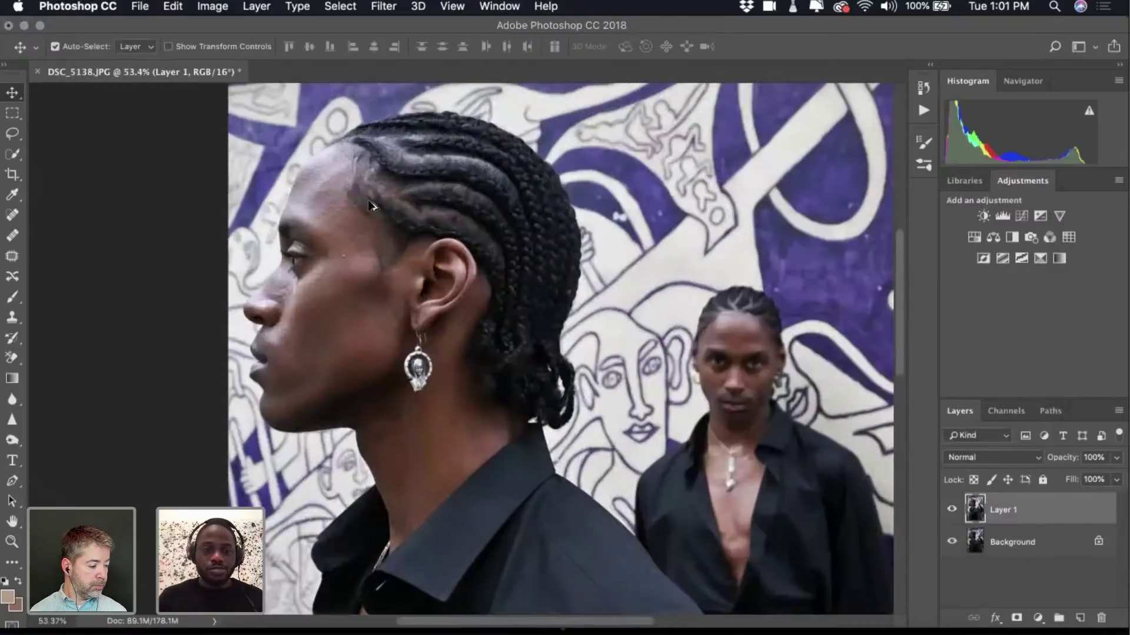
scroll(371, 205, up, 2)
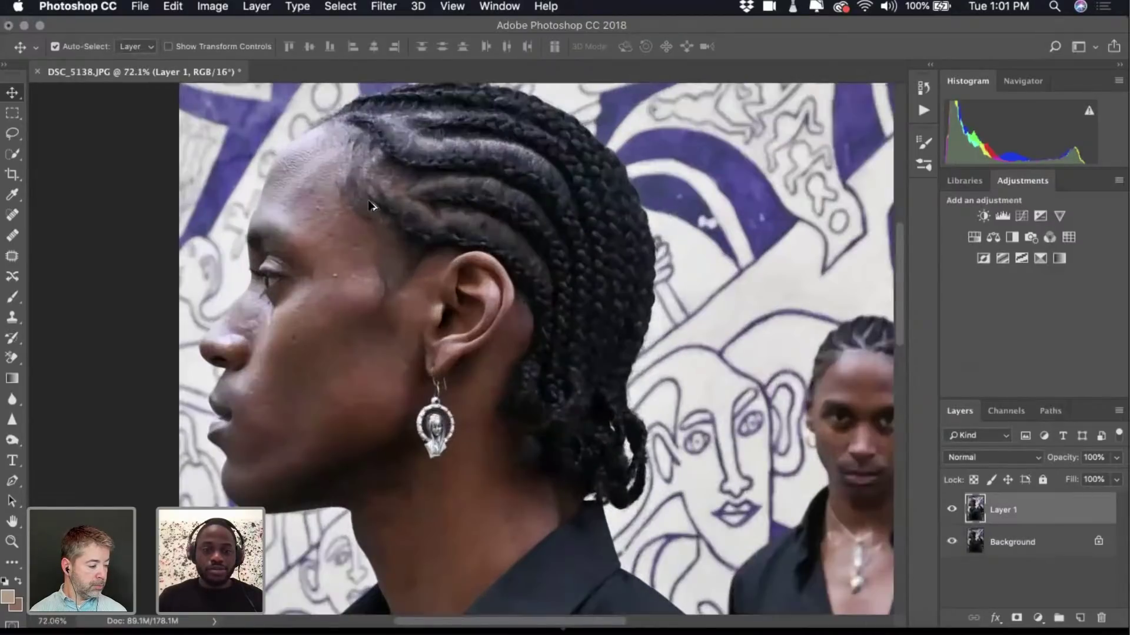
scroll(370, 206, down, 2)
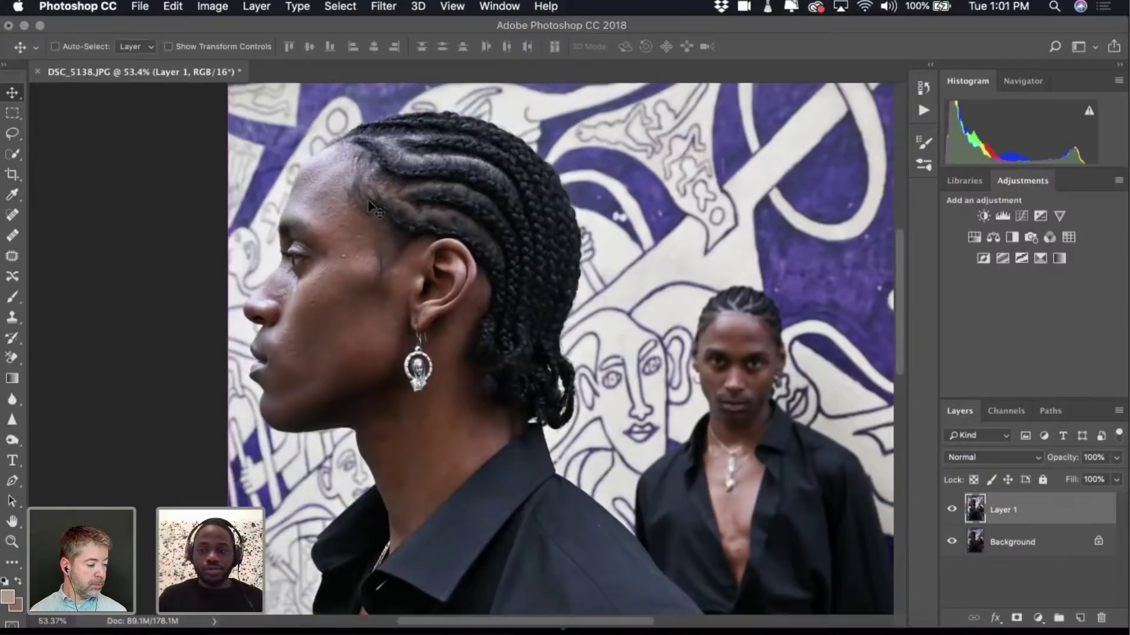
key(super+j)
key(super+e)
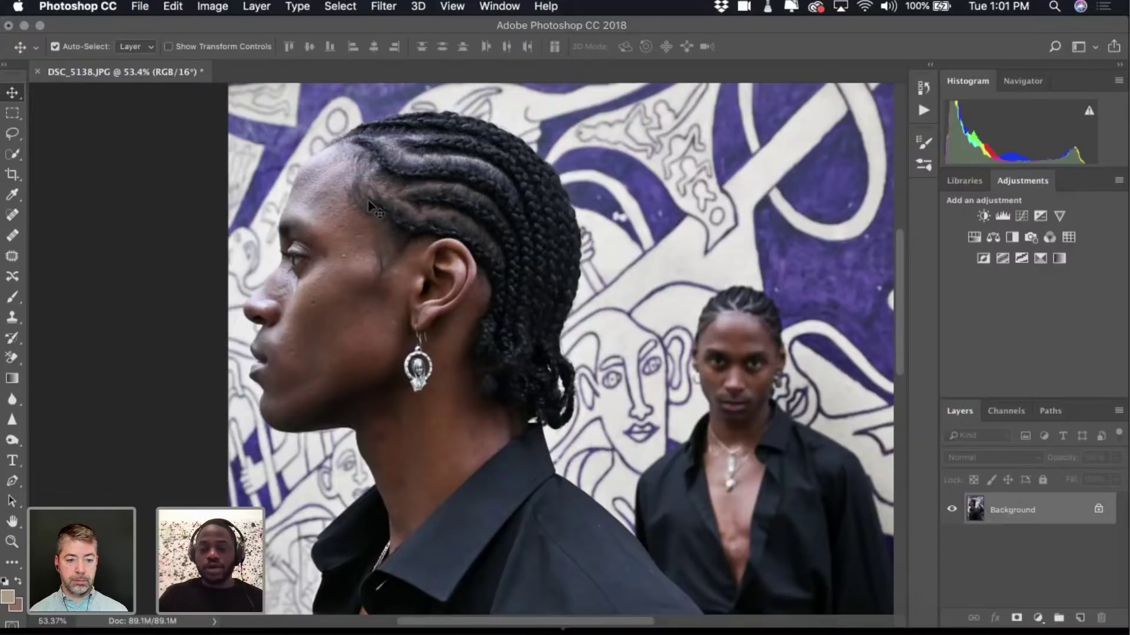
key(super+j)
key(super+j)
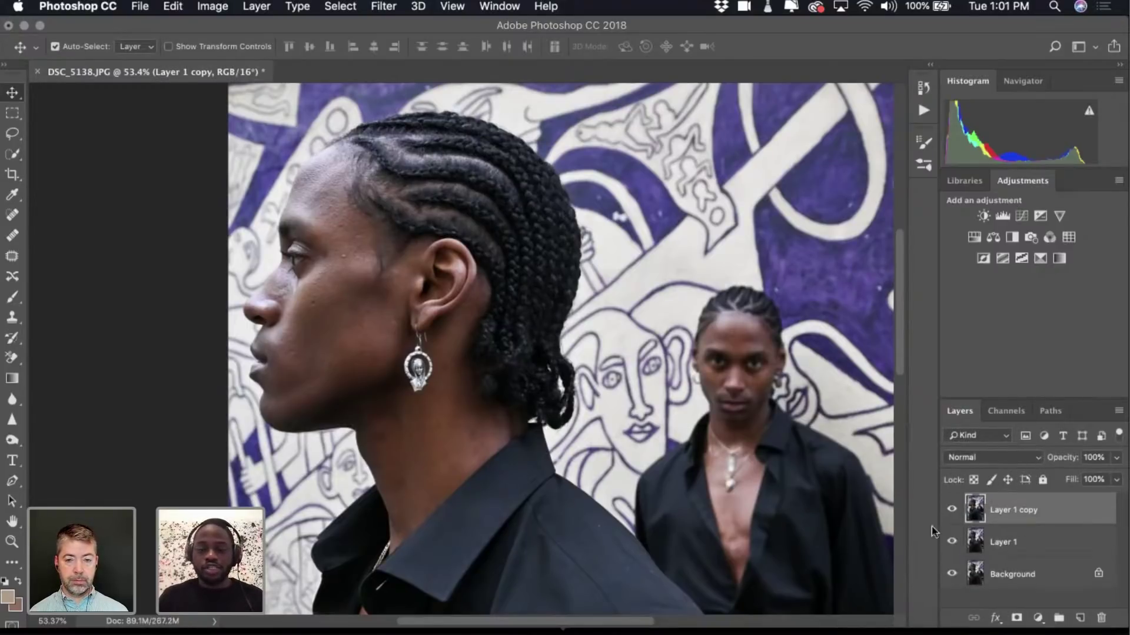
Hide Layer 1 copy and apply a Gaussian Blur with a radius of 9.9 pixels to Layer 1.
click(952, 513)
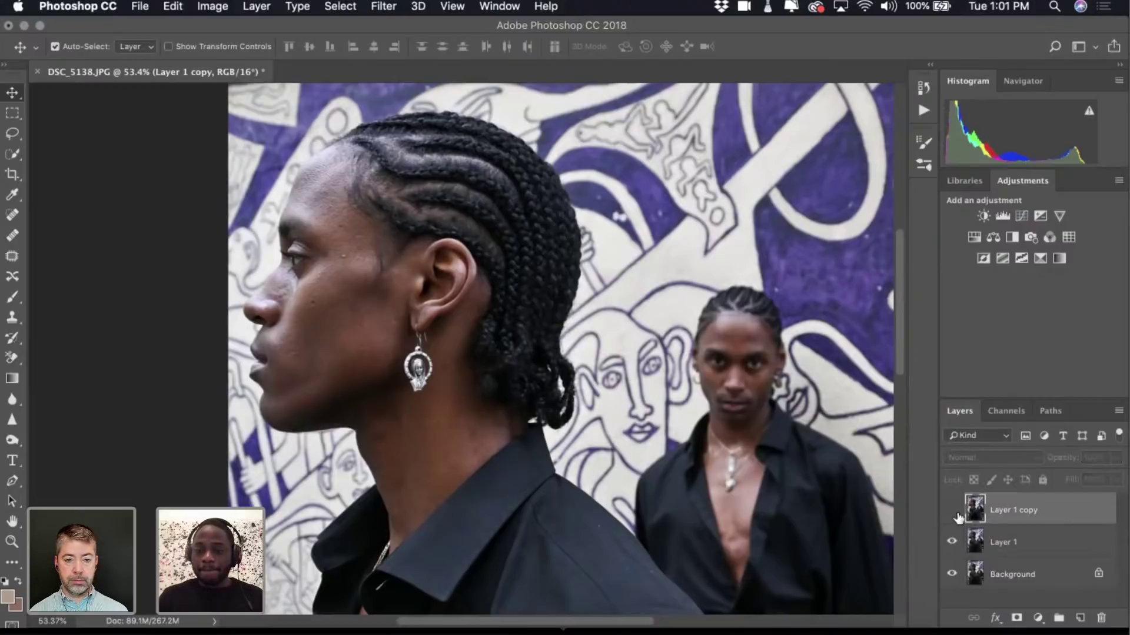
click(1009, 547)
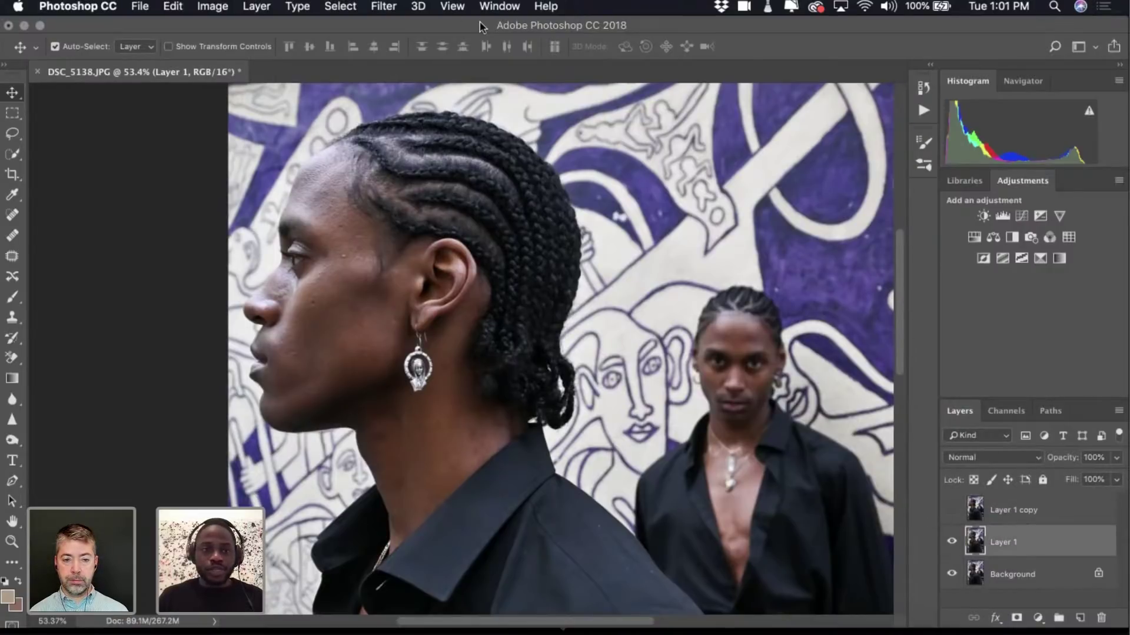
click(389, 5)
mouse_move(442, 193)
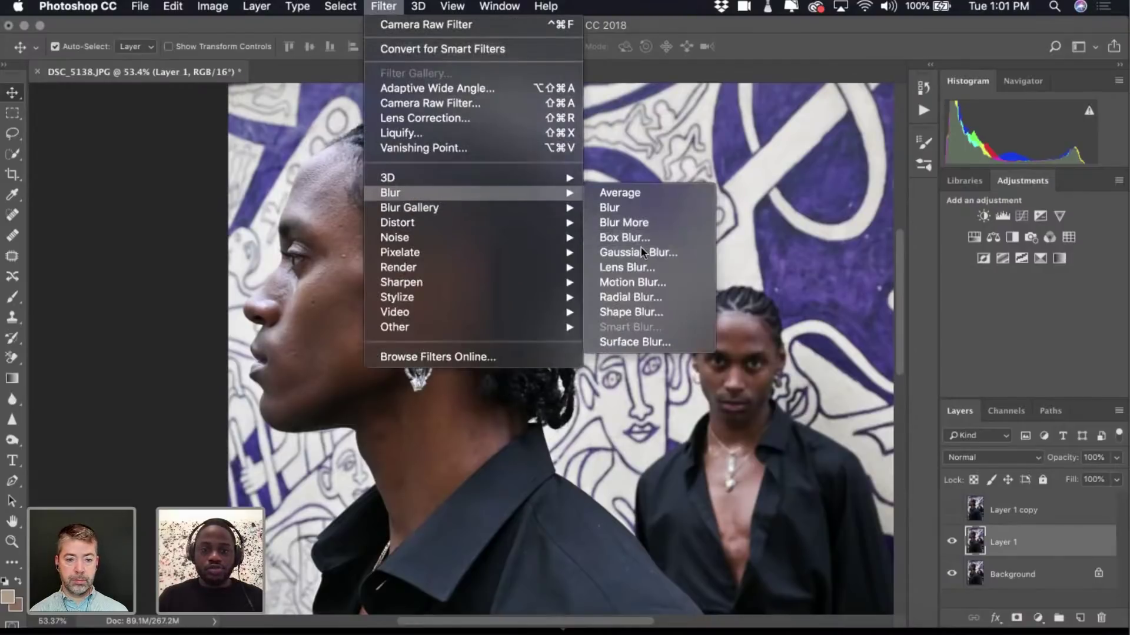
click(640, 252)
drag(829, 390, 829, 391)
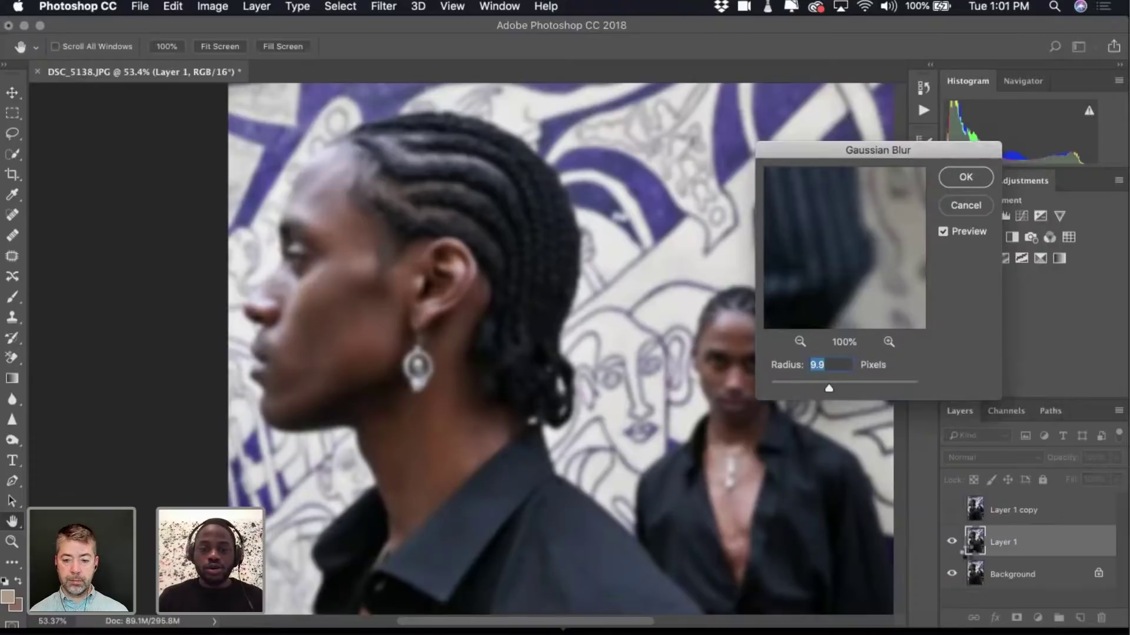
key(Return)
Show and select Layer 1 copy, and start Apply Image on it with Layer 1 as the source layer.
click(951, 510)
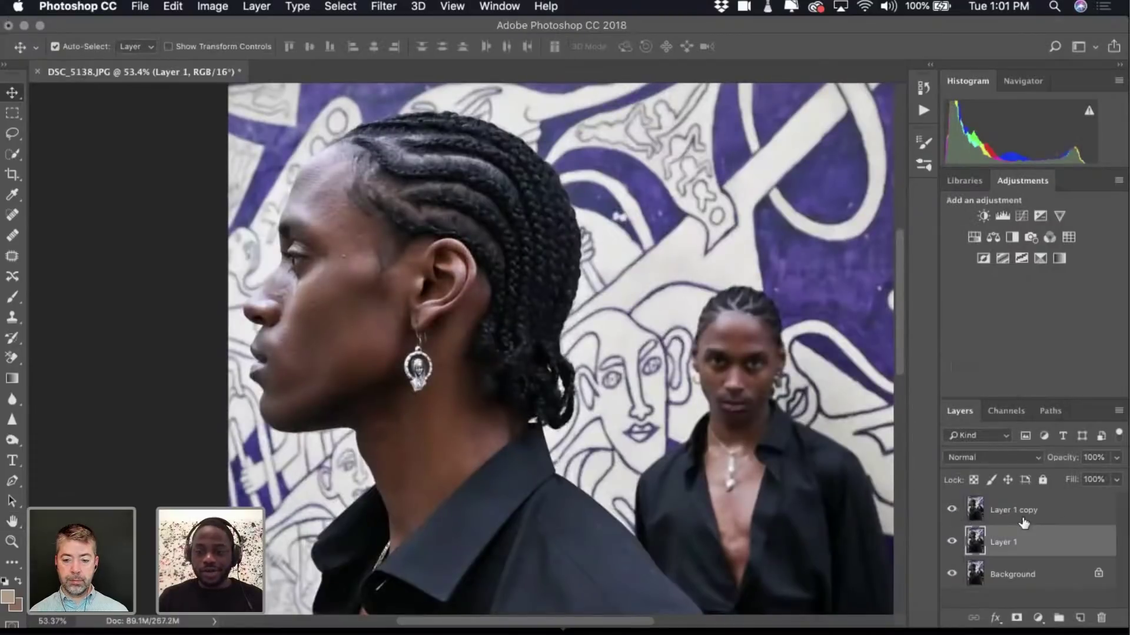
click(1025, 516)
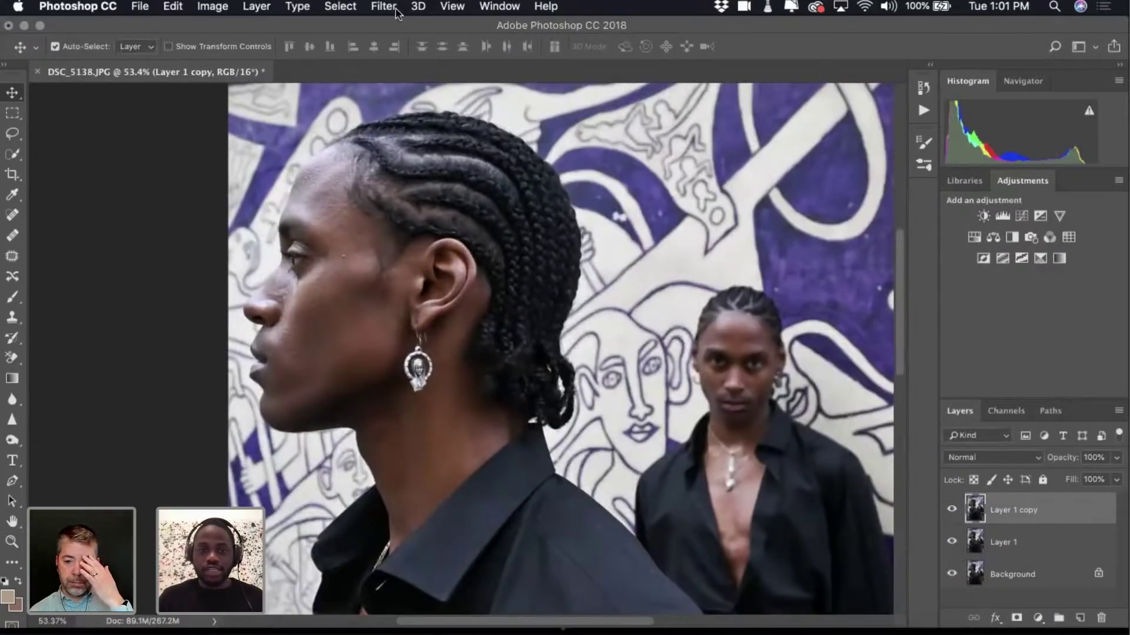
click(243, 7)
mouse_move(212, 7)
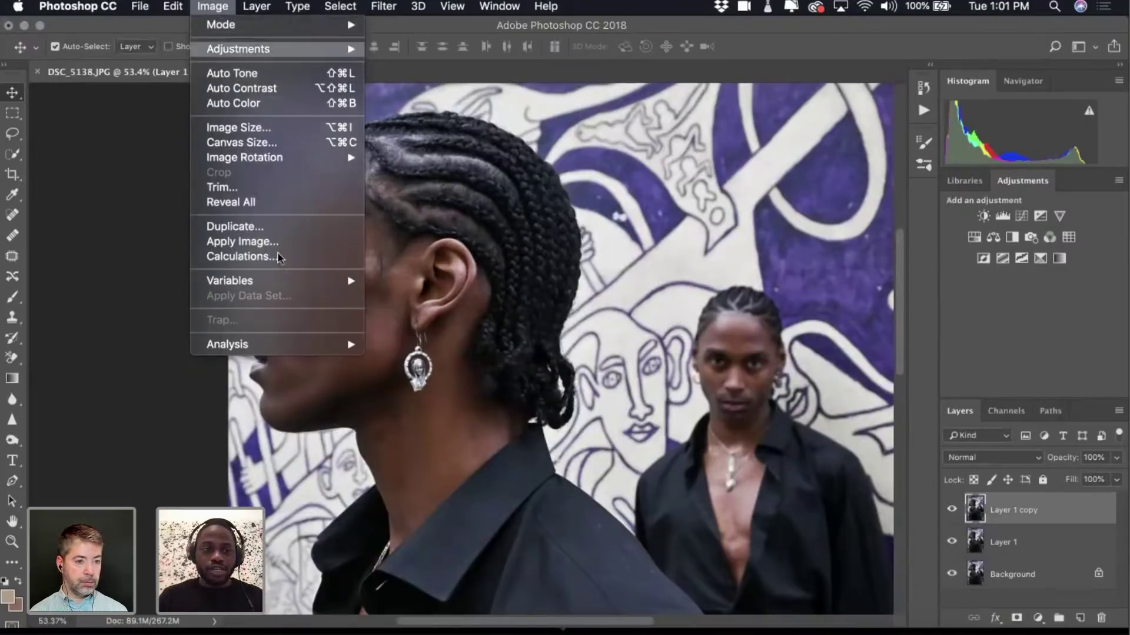
click(238, 242)
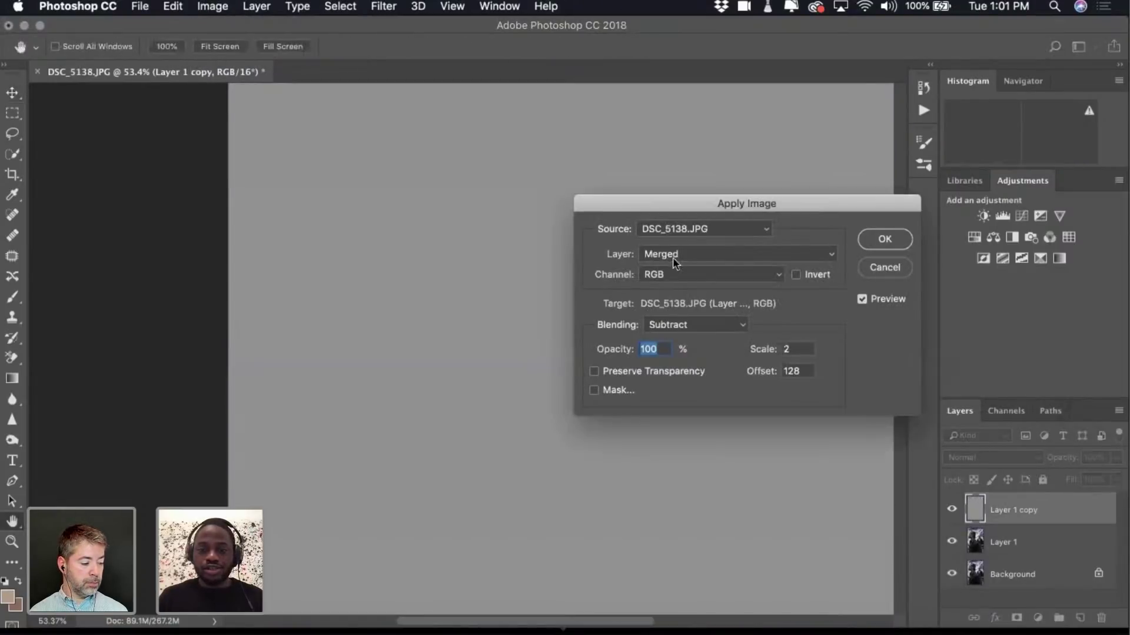
click(670, 259)
click(676, 291)
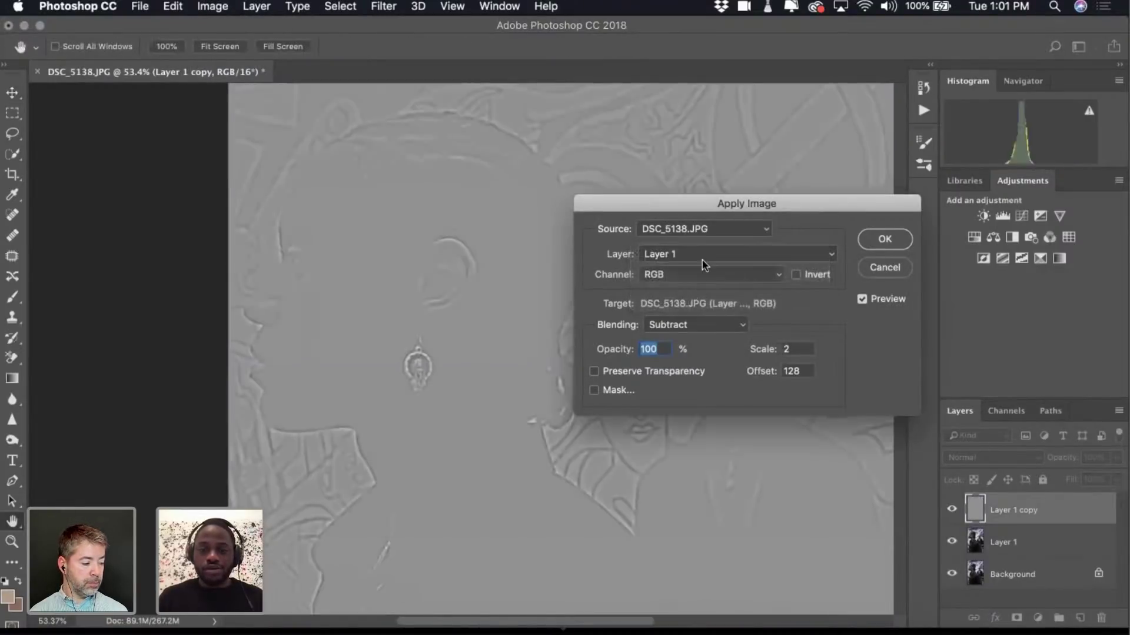
Try Multiply as the Apply Image blending mode.
click(706, 328)
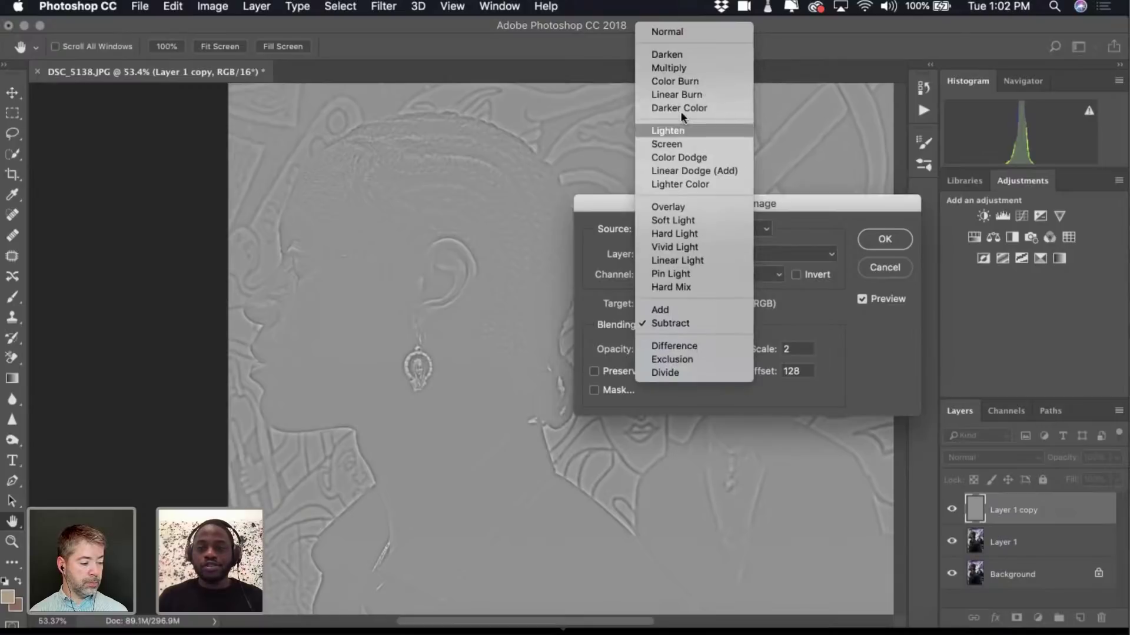
click(670, 68)
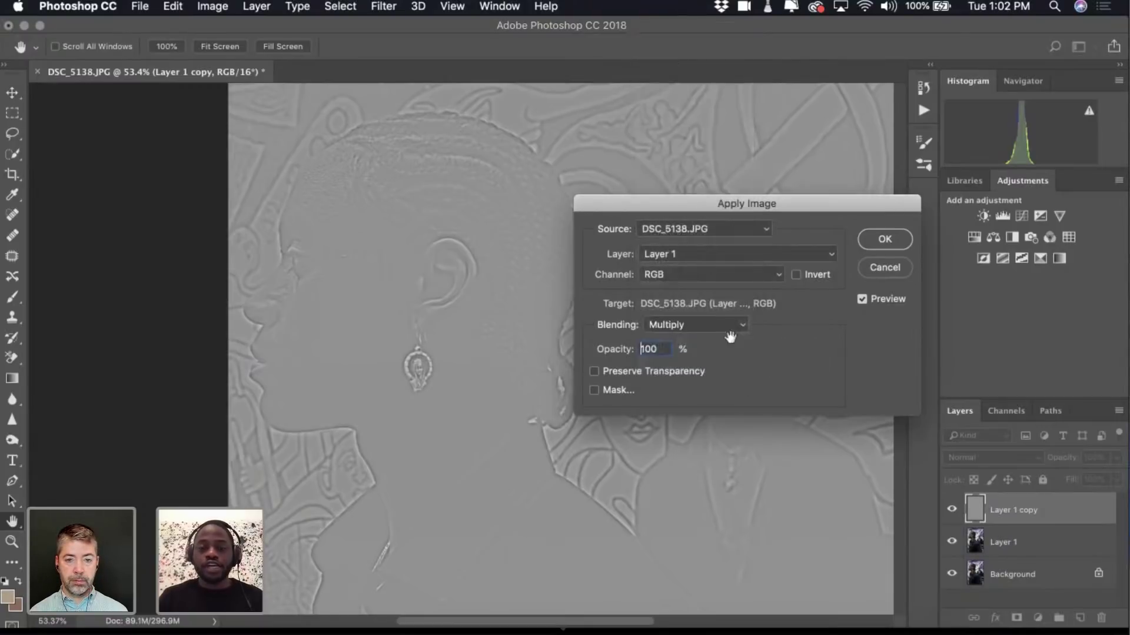
click(693, 325)
click(693, 324)
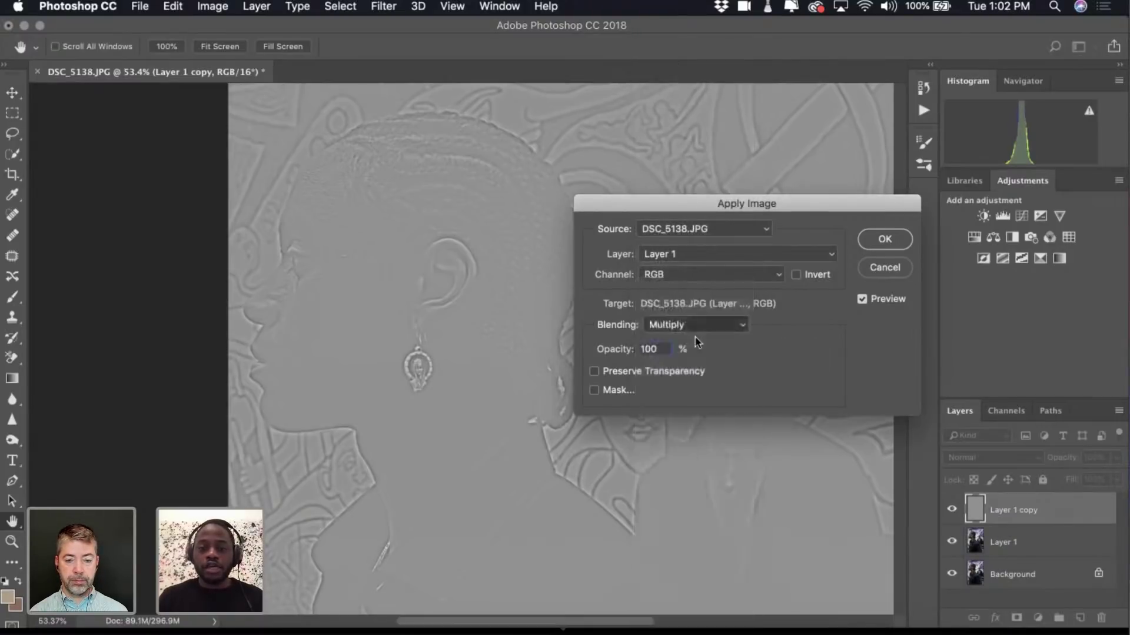
click(696, 327)
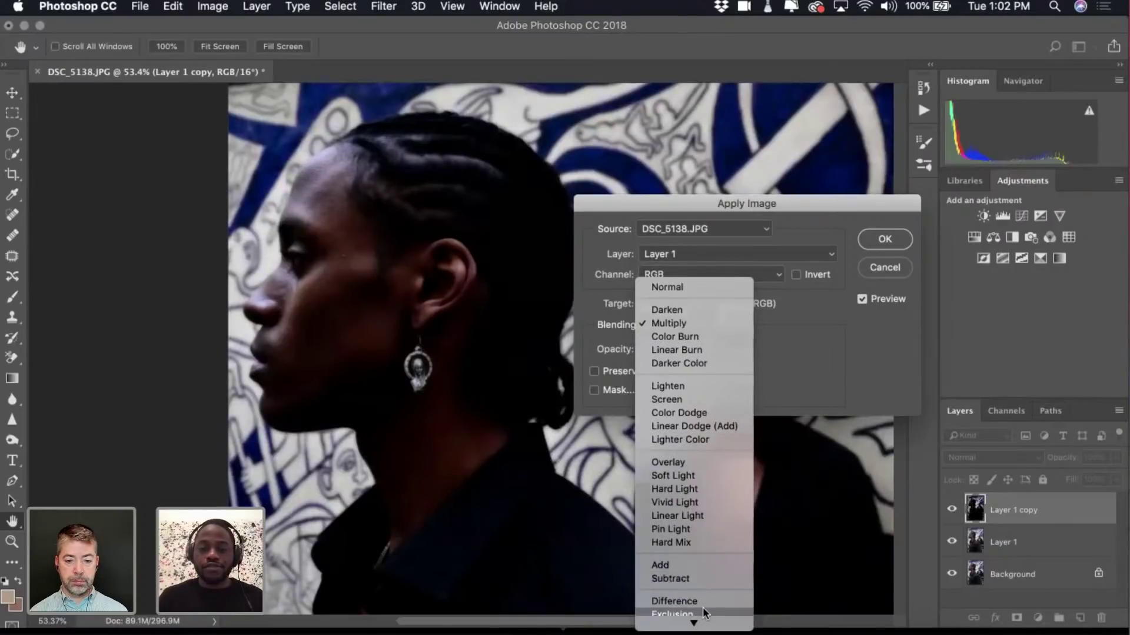
click(791, 365)
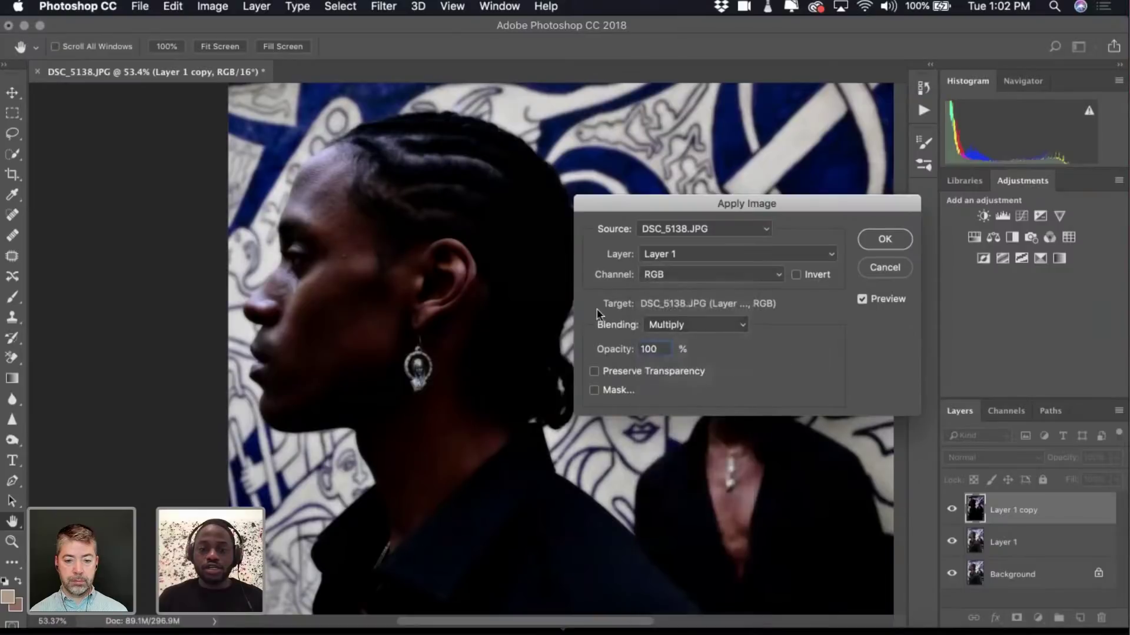
Set the Apply Image blending to Subtract with scale 2 and offset 128, and apply it to Layer 1 copy.
click(665, 328)
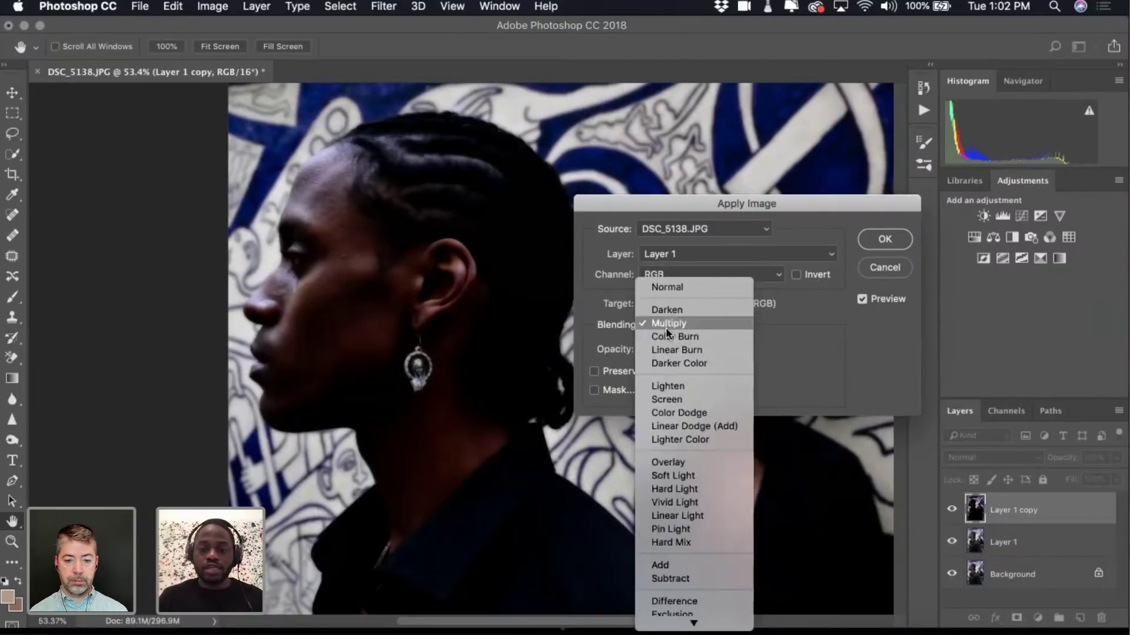
click(690, 571)
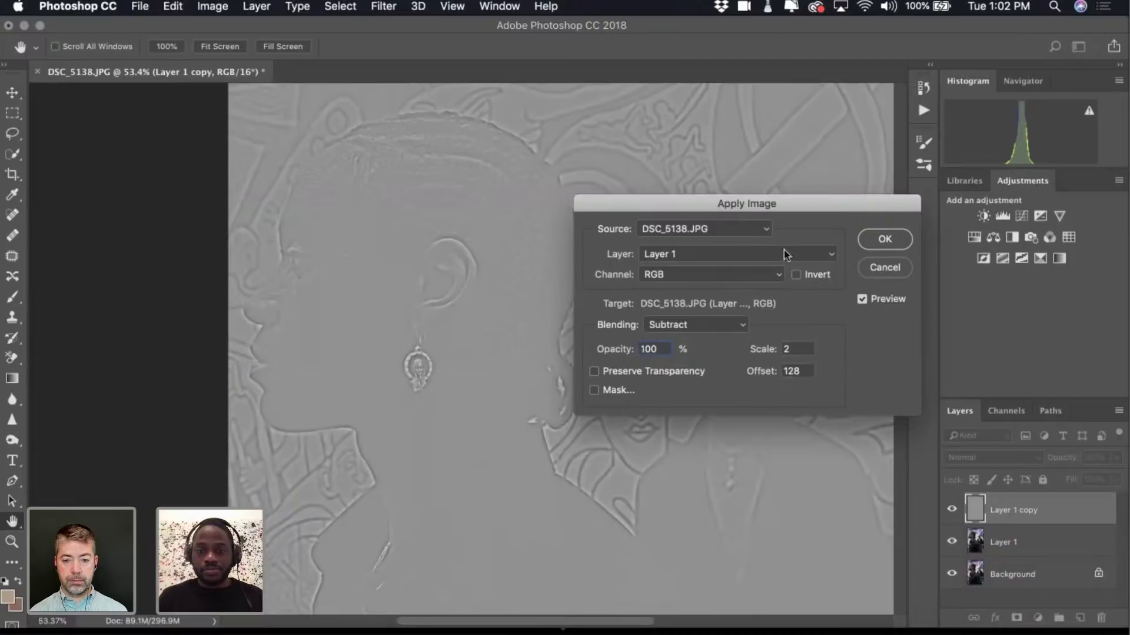
click(885, 240)
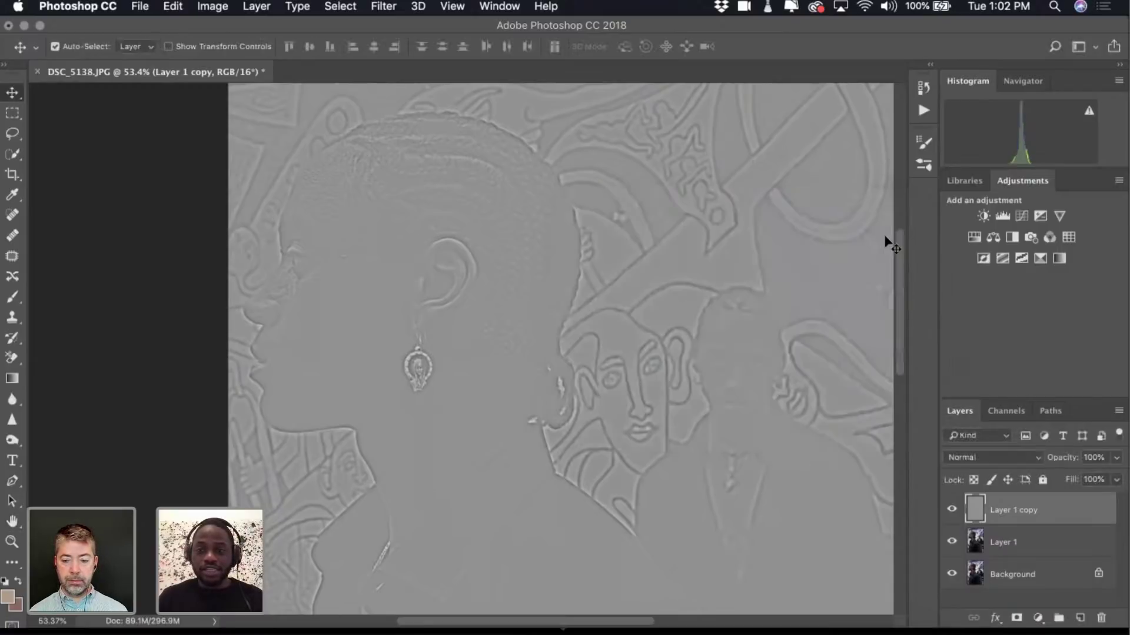
Set the blending mode of Layer 1 copy to Linear Light.
click(995, 458)
scroll(986, 612, down, 5)
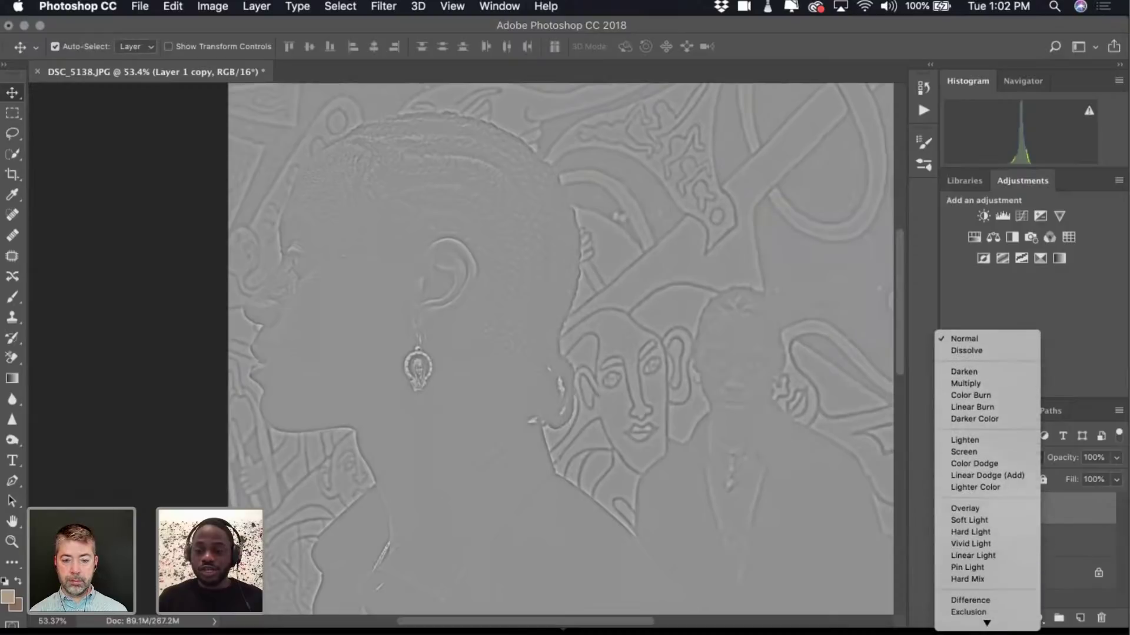
click(989, 486)
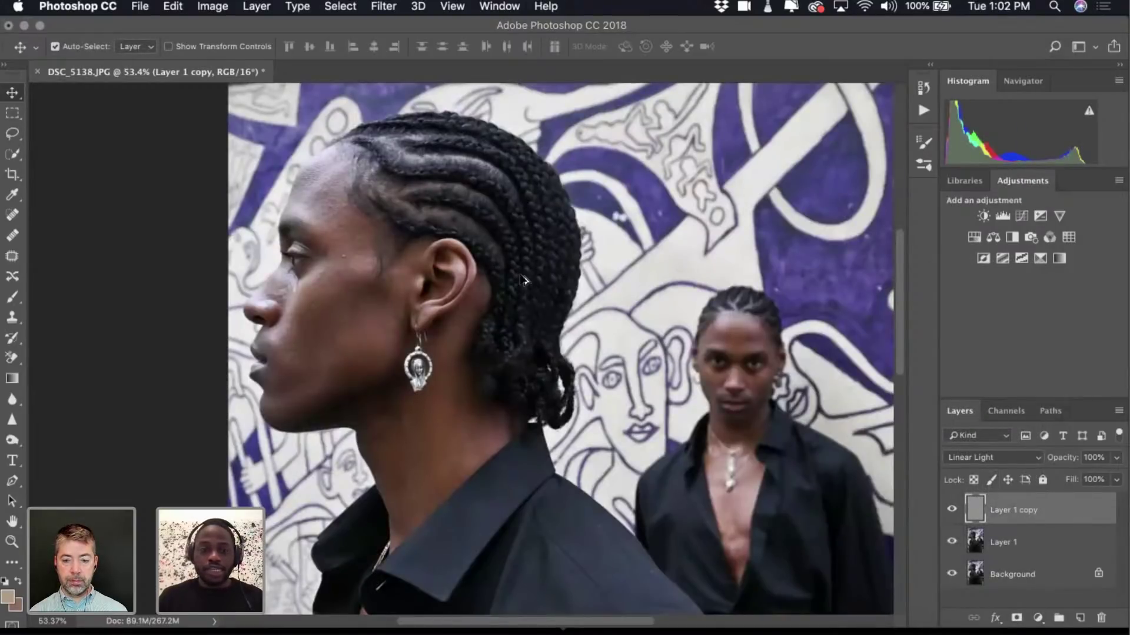
On Layer 1, lasso the foreground man's forehead, cheek and jaw skin with a 26 px feather, leaving out the eye, nose and mouth.
scroll(522, 279, down, 3)
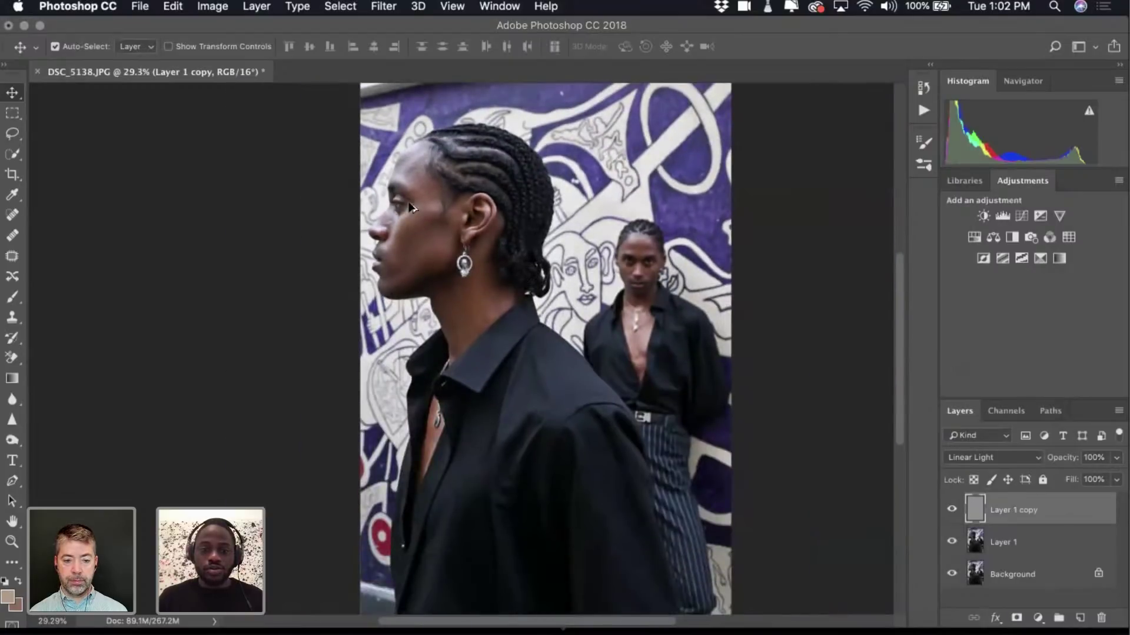
scroll(411, 207, up, 3)
scroll(410, 207, up, 3)
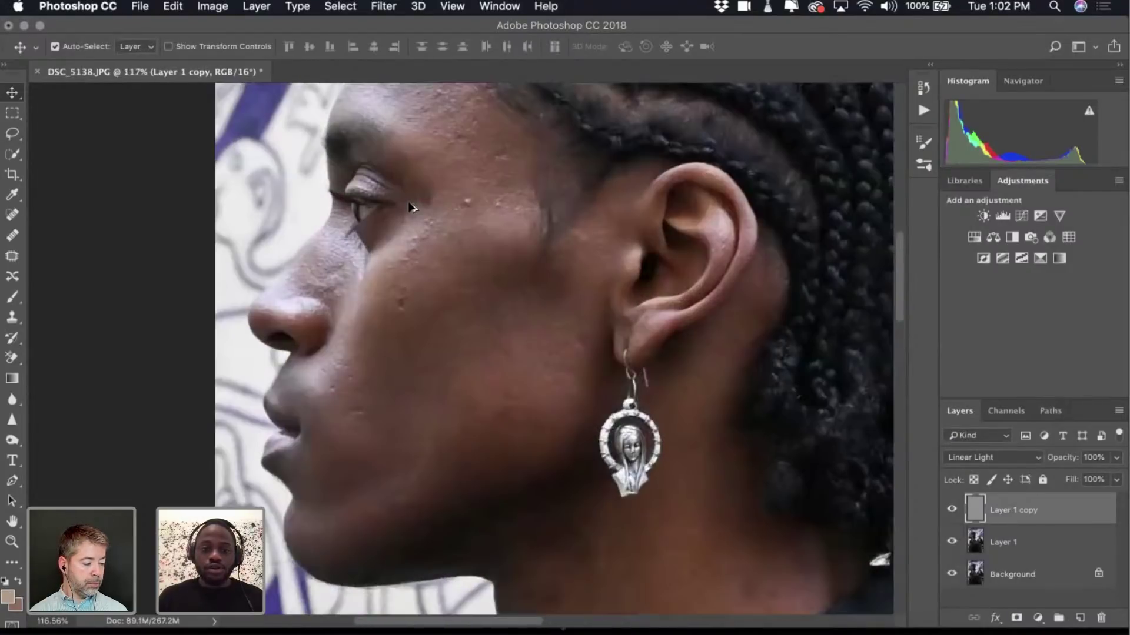
scroll(410, 207, down, 2)
scroll(410, 207, up, 1)
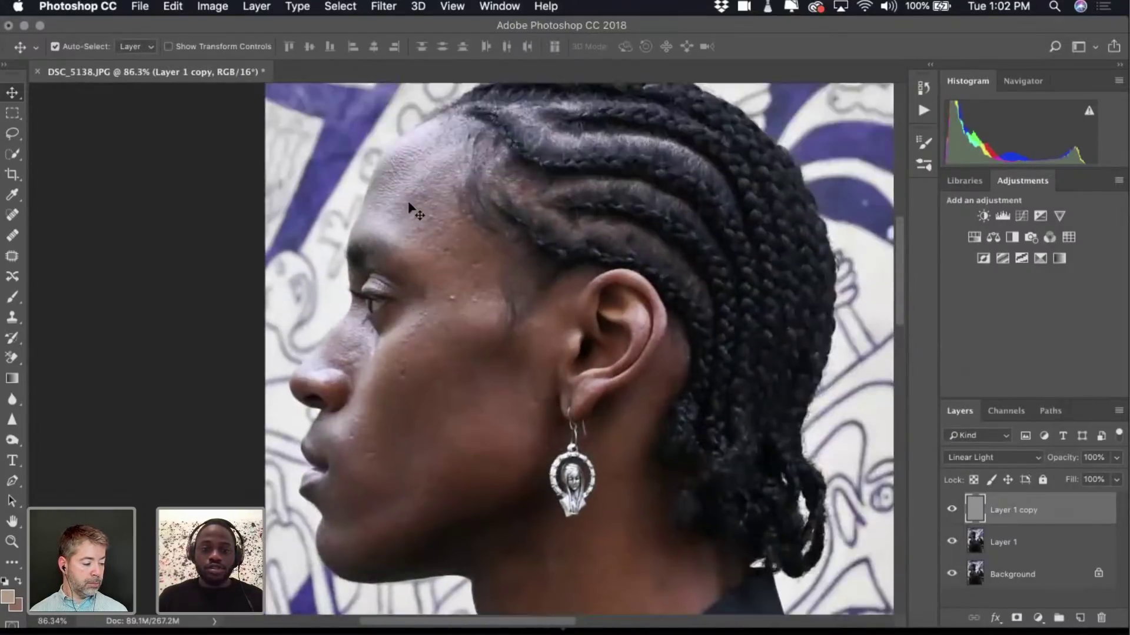
click(996, 548)
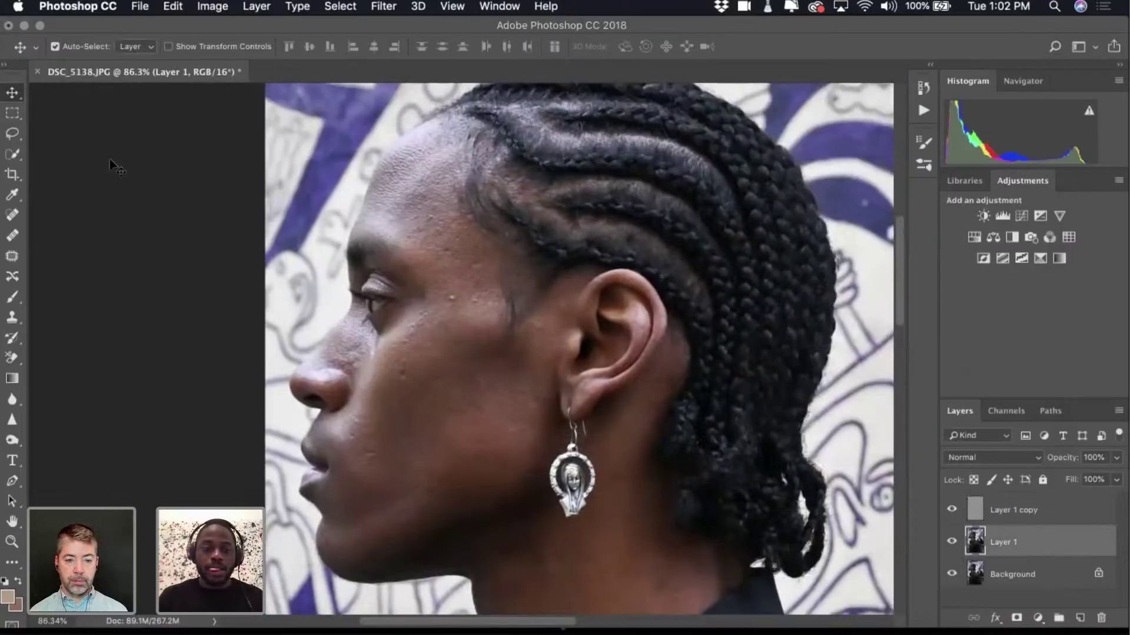
click(10, 132)
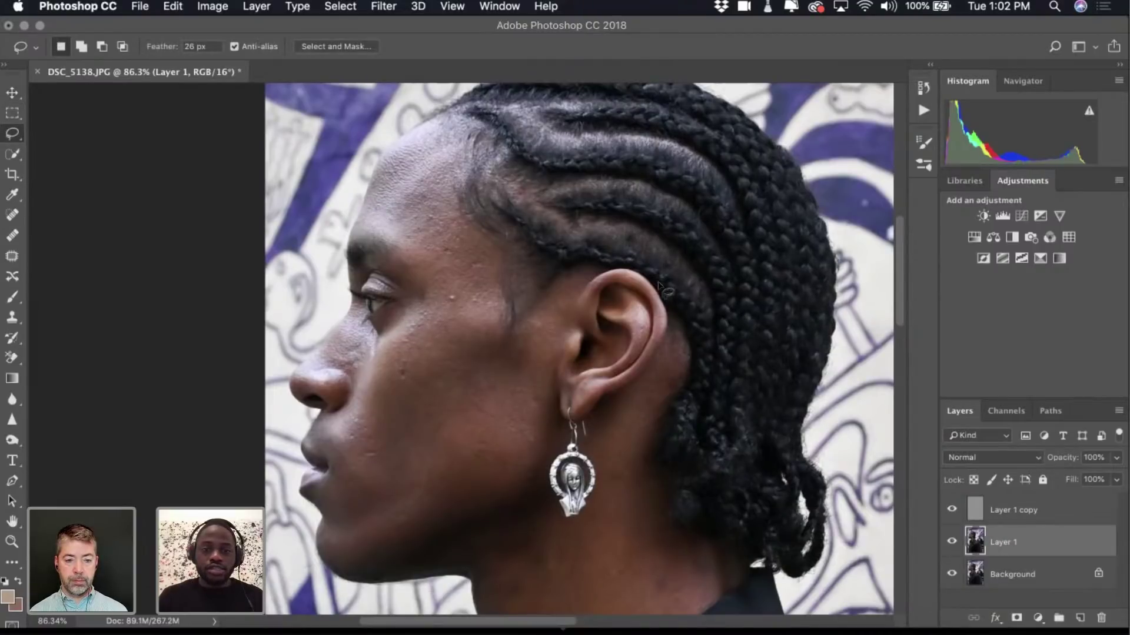
mouse_move(367, 214)
mouse_down()
mouse_move(403, 142)
mouse_move(418, 135)
mouse_move(440, 168)
mouse_up()
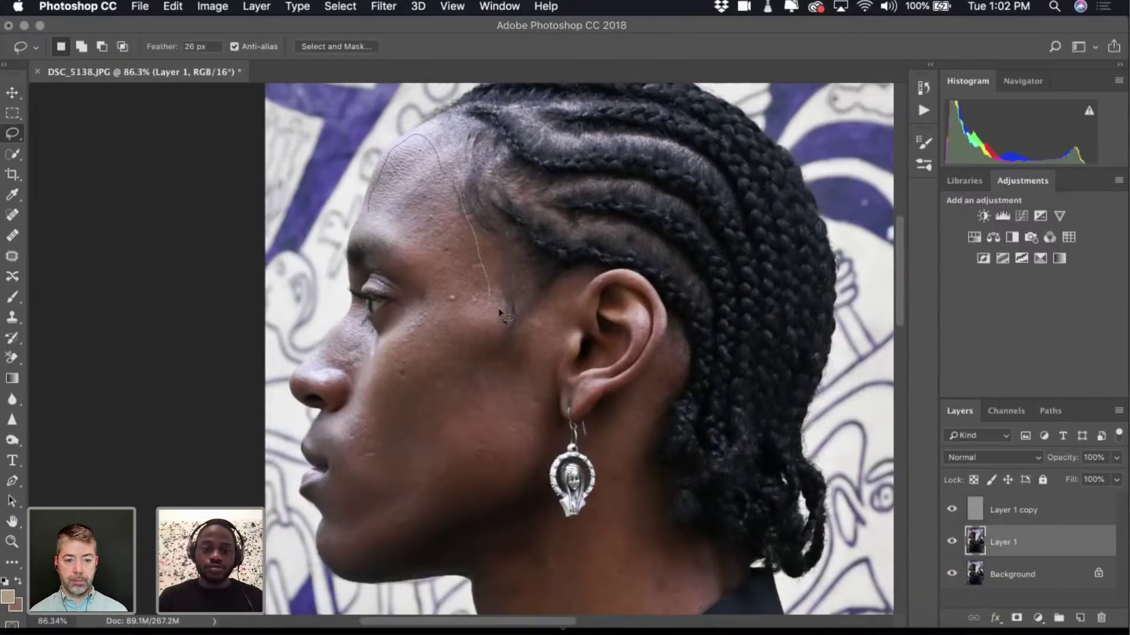
mouse_move(546, 383)
mouse_down()
mouse_move(542, 449)
mouse_move(518, 505)
mouse_move(399, 547)
mouse_move(350, 520)
mouse_up()
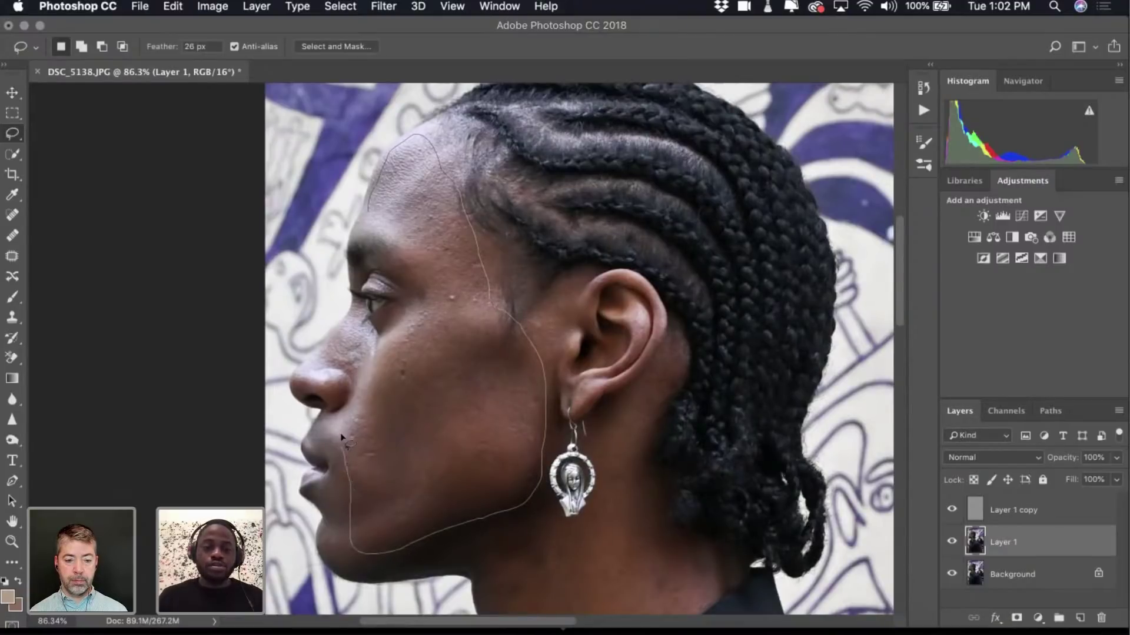
drag(349, 418, 408, 323)
drag(393, 241, 376, 222)
Apply a Gaussian Blur with a radius of 13.4 pixels to the selected face skin on Layer 1.
key(alt)
scroll(506, 274, down, 3)
scroll(506, 274, up, 4)
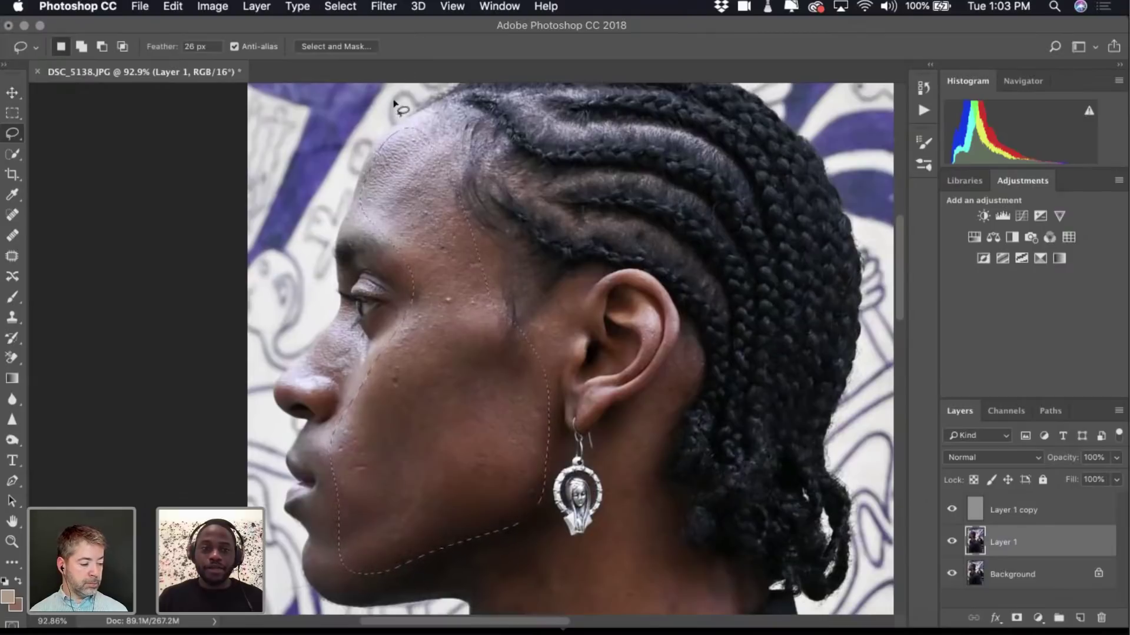
click(383, 6)
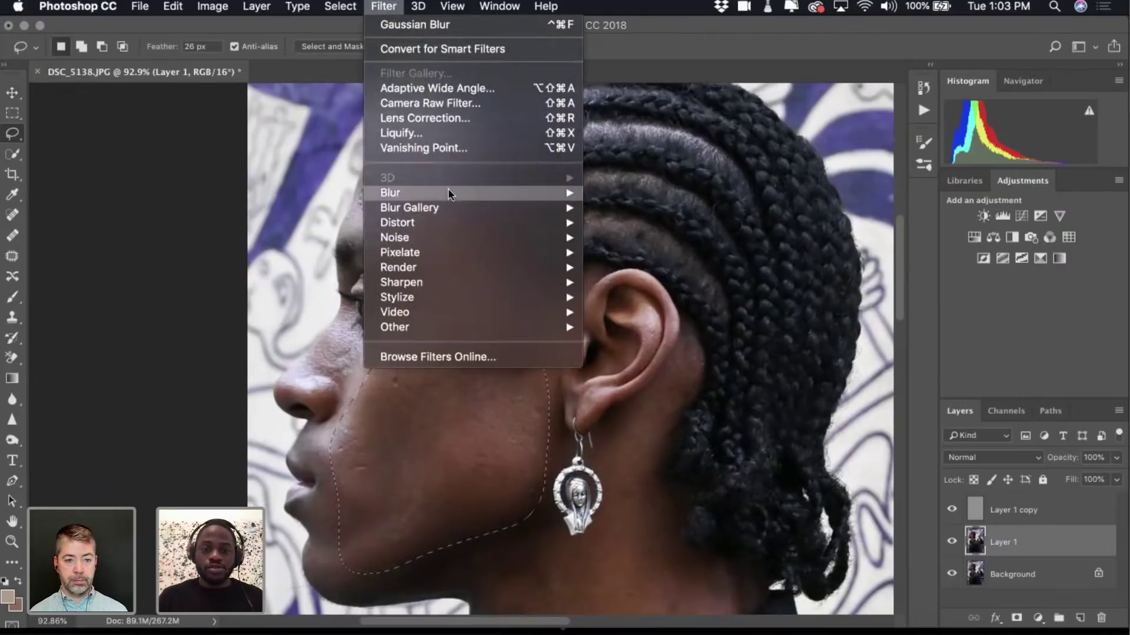
mouse_move(449, 192)
click(673, 252)
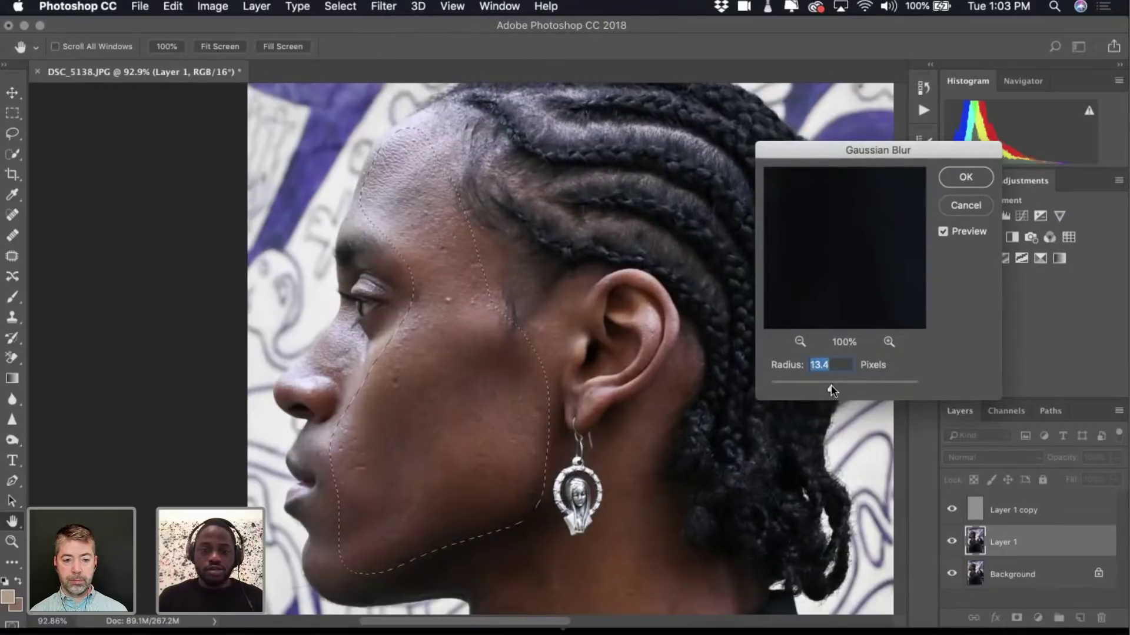
drag(832, 390, 833, 391)
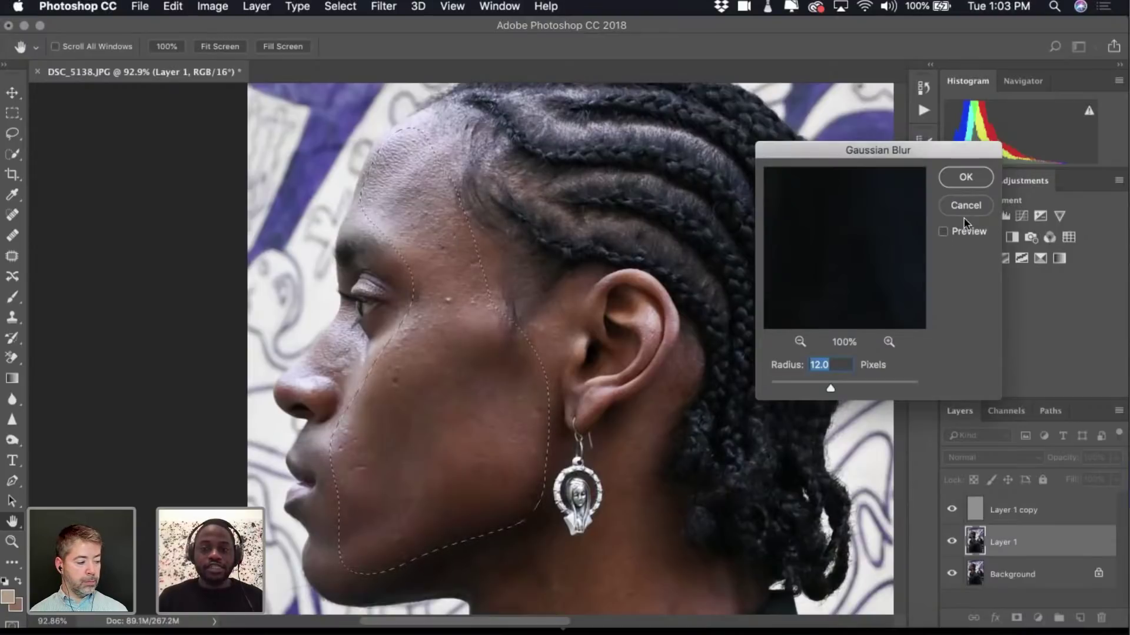
click(949, 228)
drag(831, 390, 832, 391)
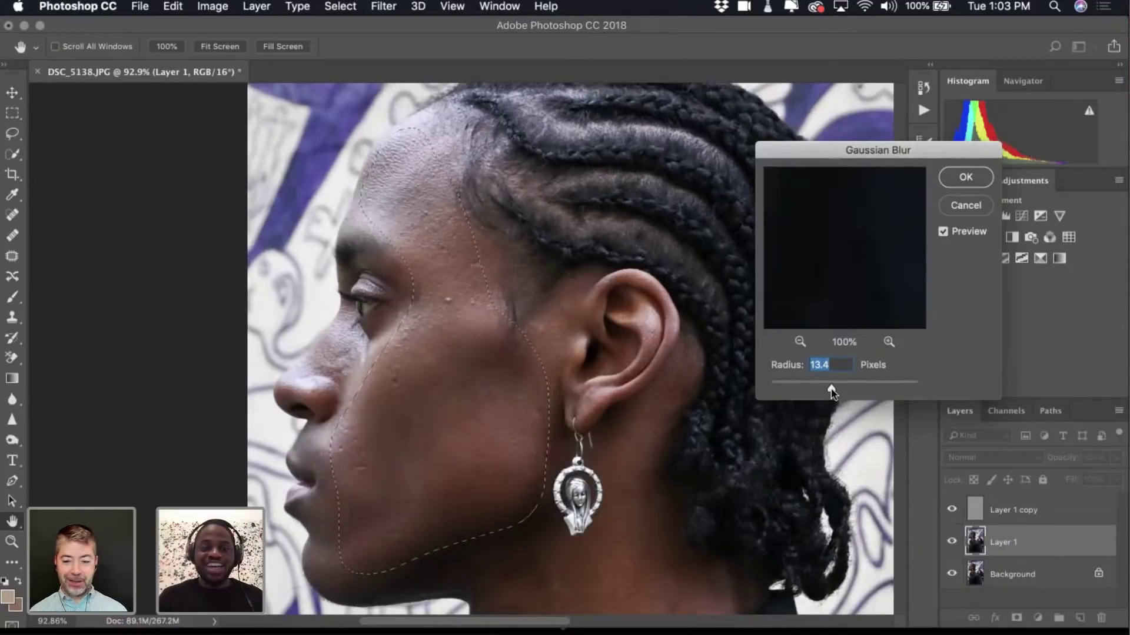
click(967, 178)
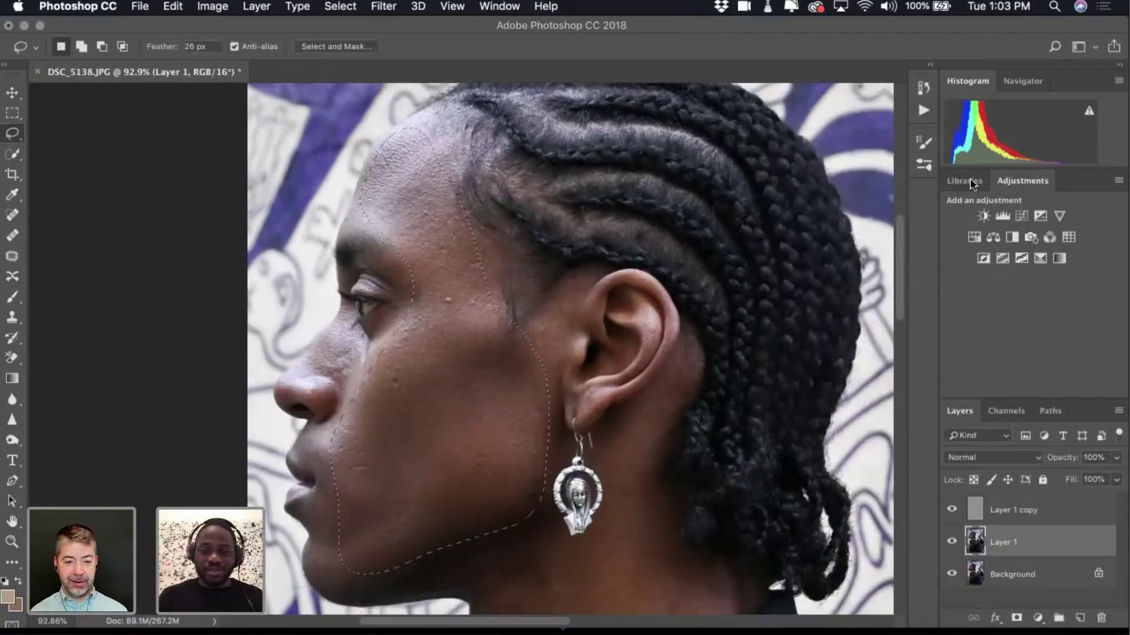
Make Layer 1 copy the active layer and clear the face selection.
click(986, 515)
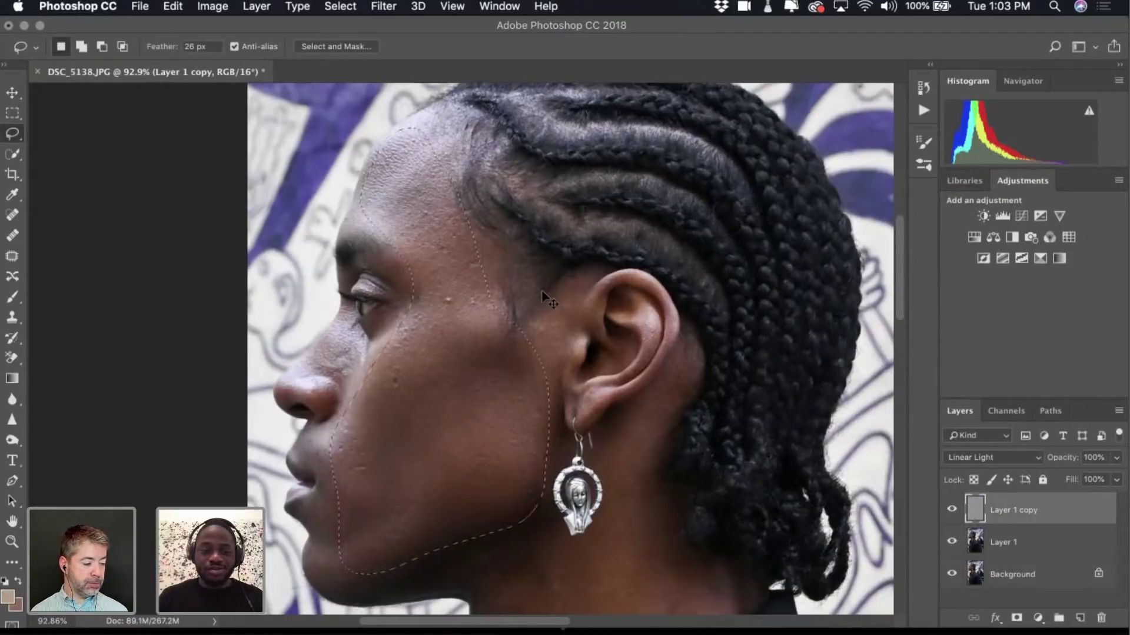
key(super+d)
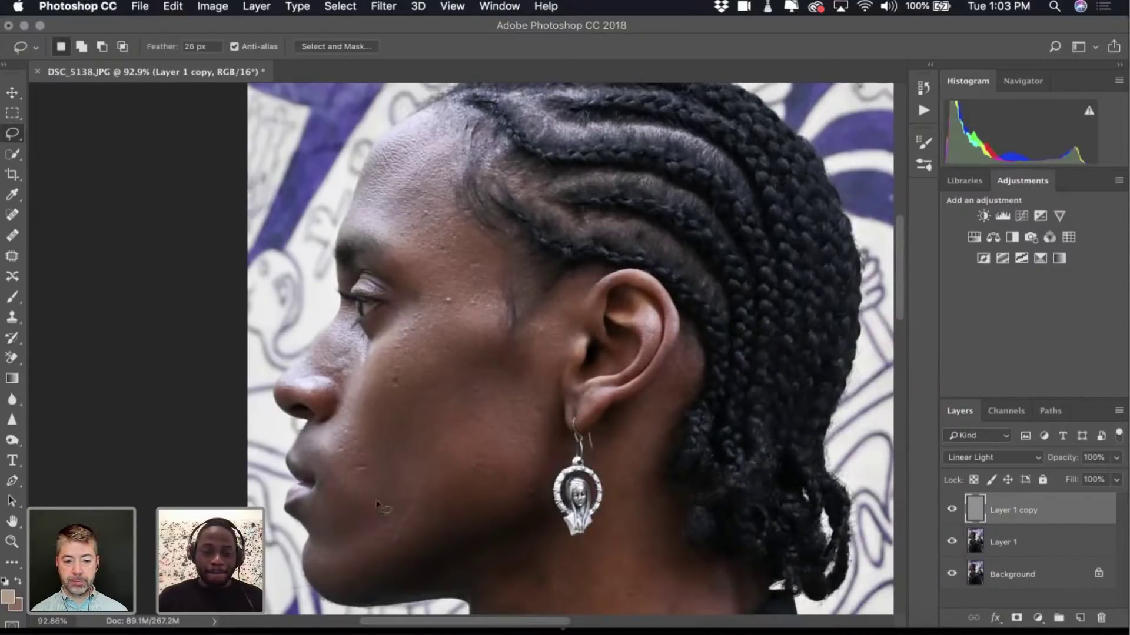
scroll(394, 464, down, 2)
scroll(394, 465, up, 2)
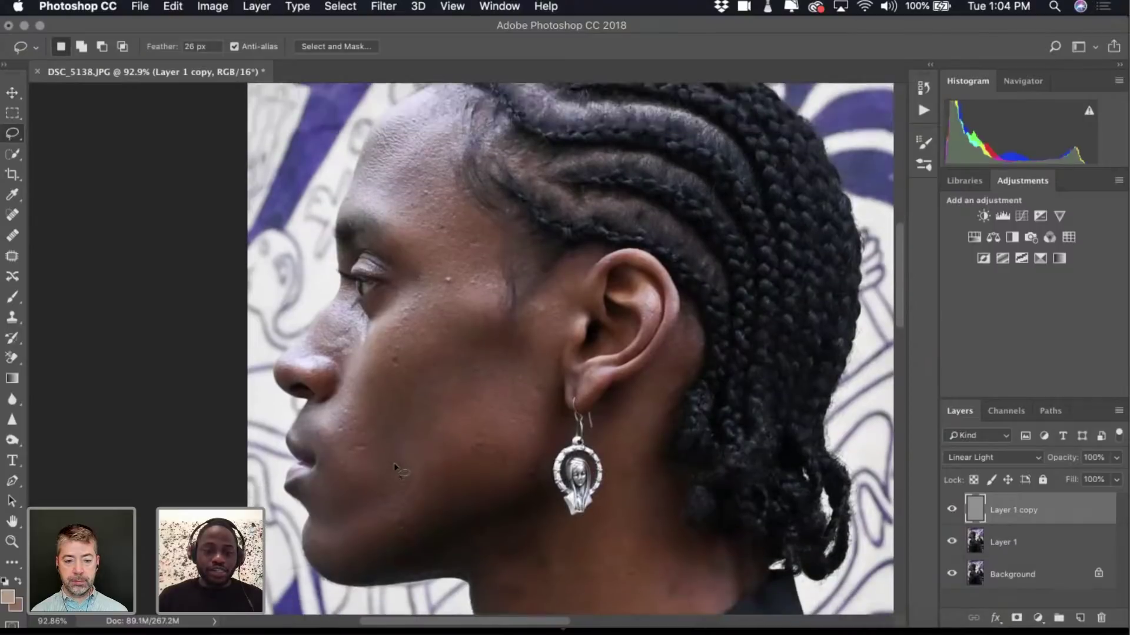
Activate the Clone Stamp tool and set its soft brush to a size of 52.
scroll(333, 431, up, 5)
key(s)
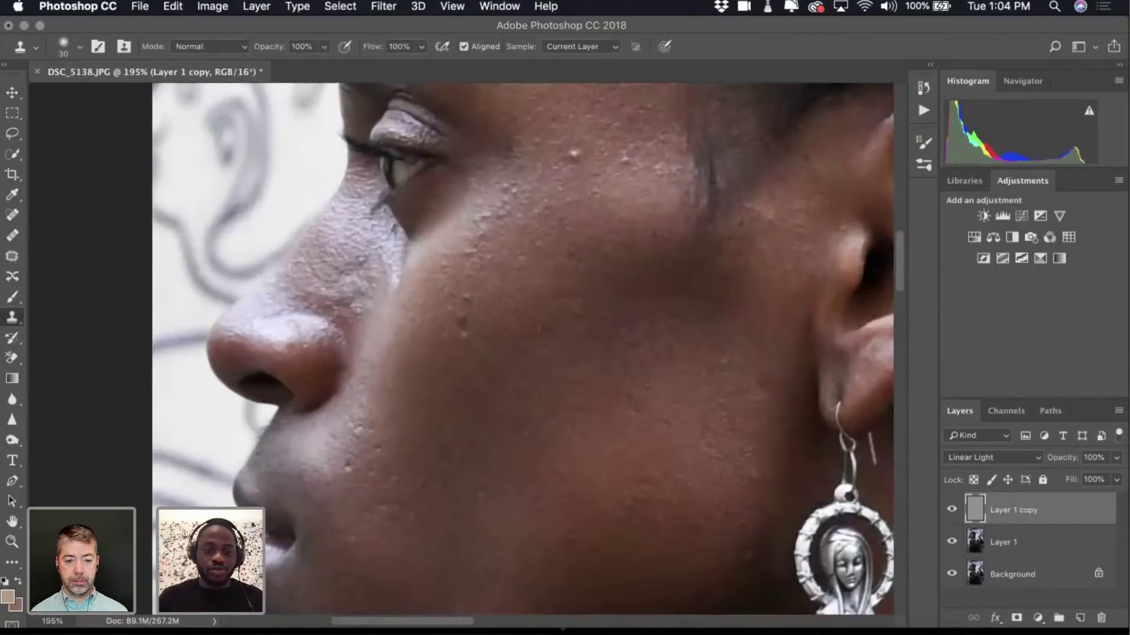
click(66, 42)
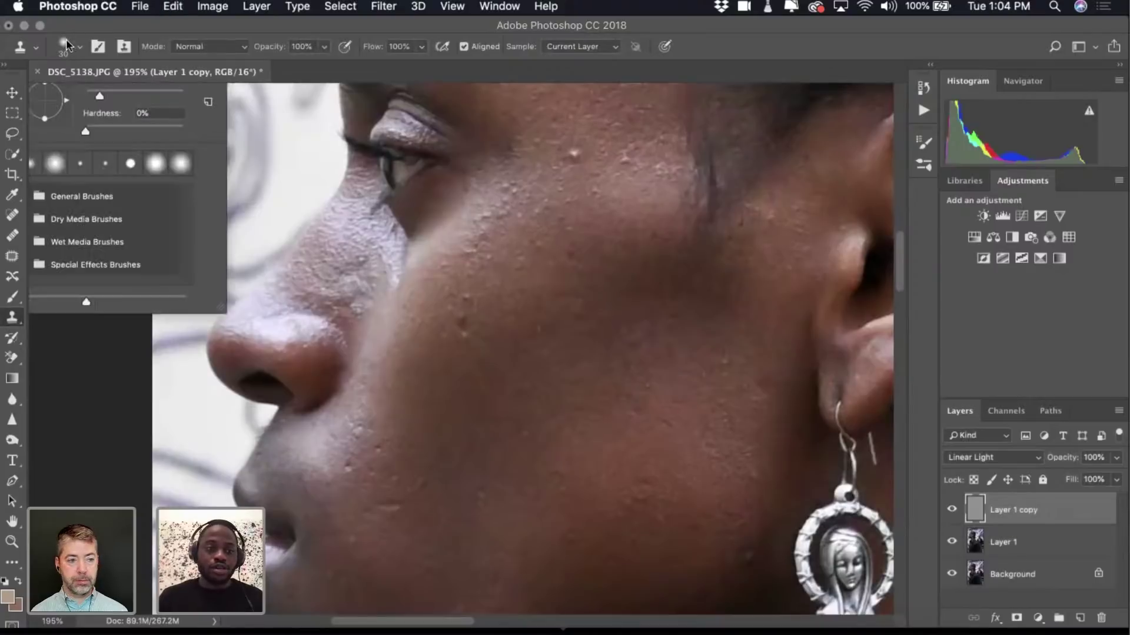
click(110, 90)
click(78, 44)
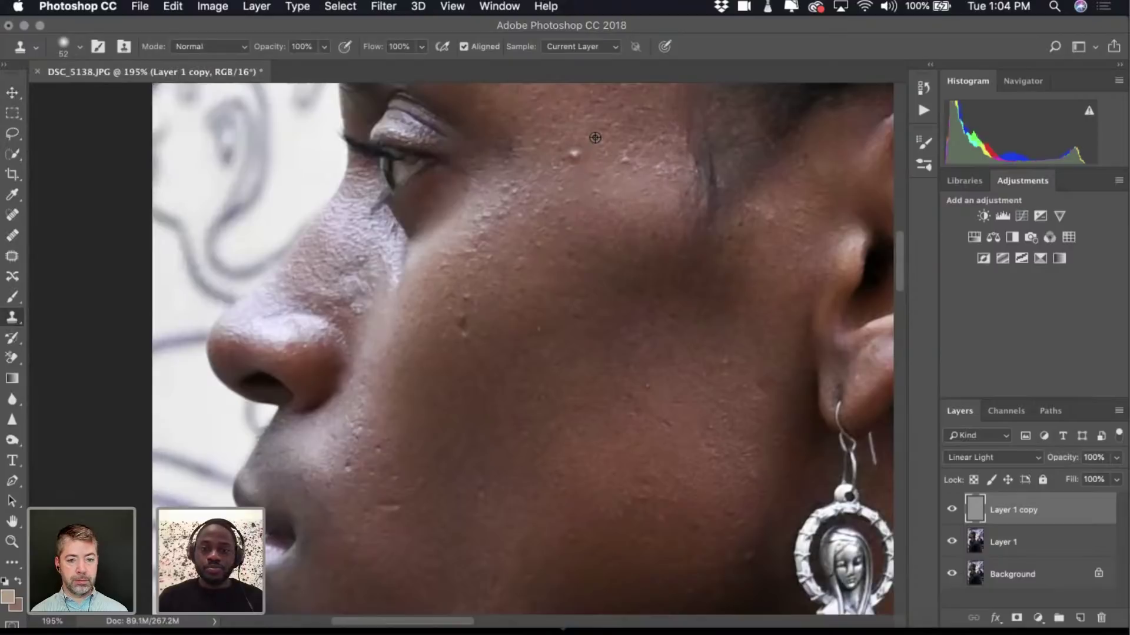
Clone clean skin texture over the cheek blemish beside the nose on Layer 1 copy, and undo a misplaced stamp.
alt+click(585, 144)
click(658, 334)
key(super+z)
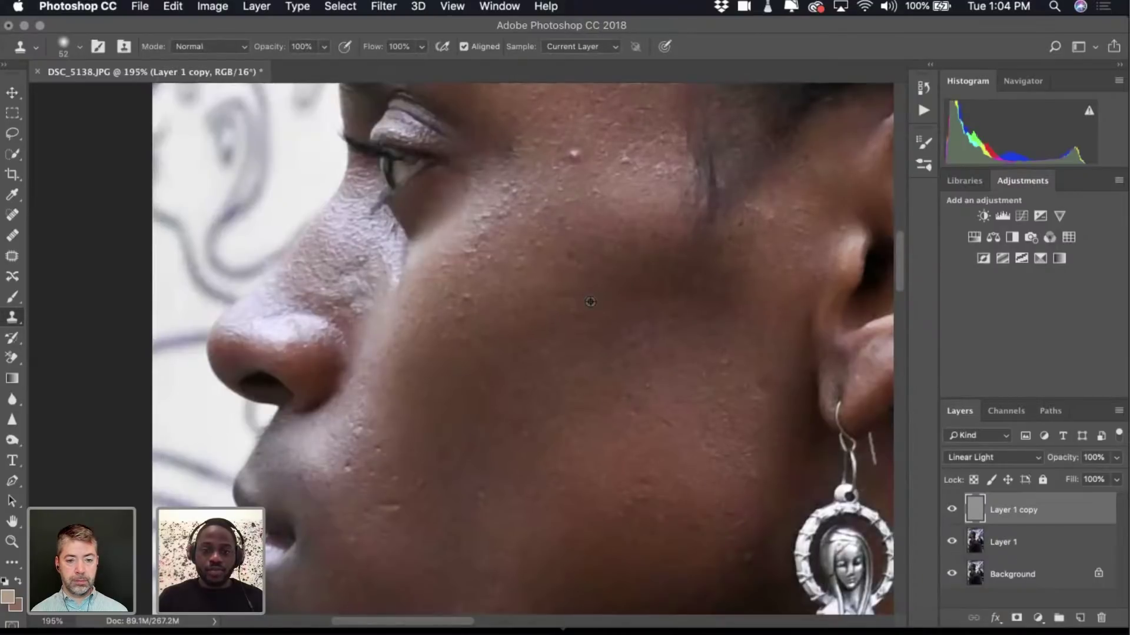
Clone clean skin texture over the pores and bumps on the cheek beside the nose and upper lip on Layer 1 copy.
scroll(588, 353, down, 3)
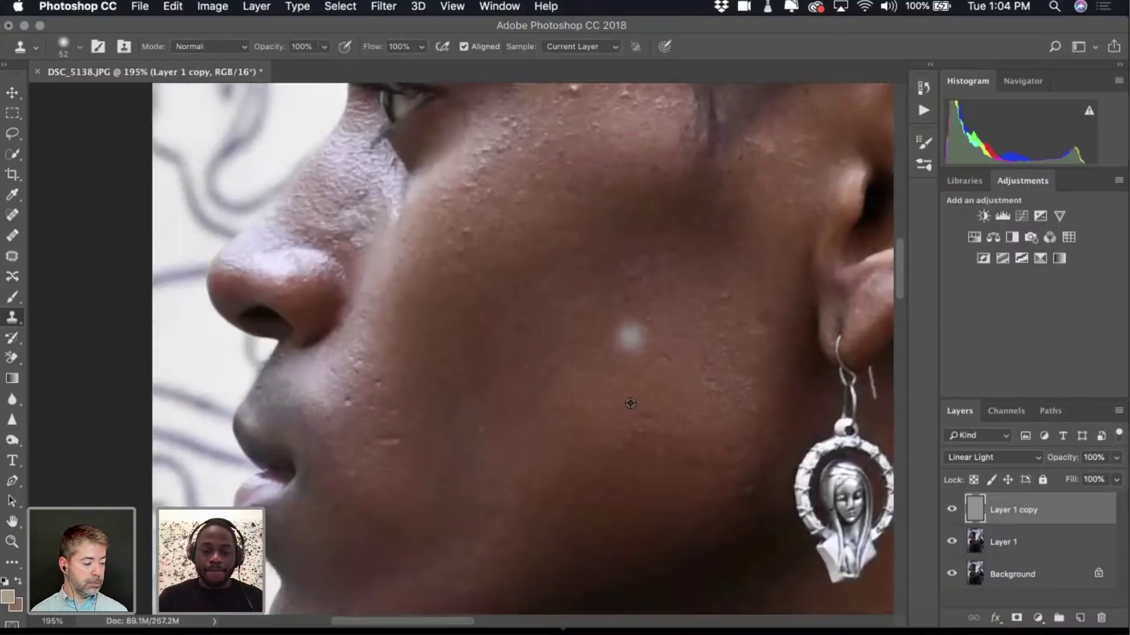
scroll(398, 451, right, 4)
scroll(398, 450, up, 5)
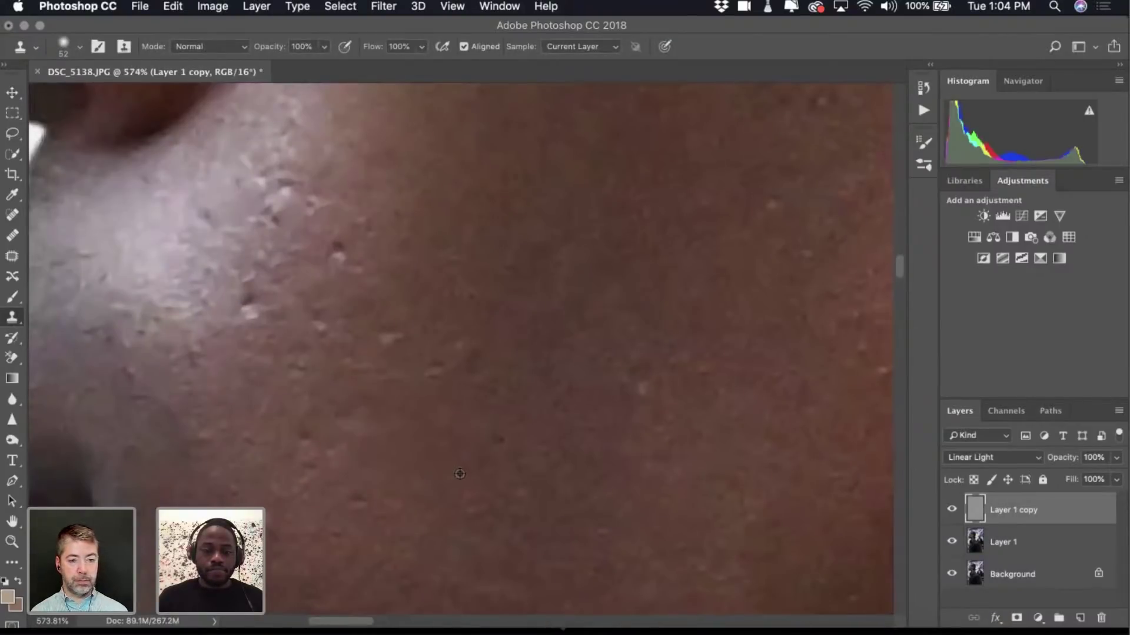
scroll(460, 474, down, 3)
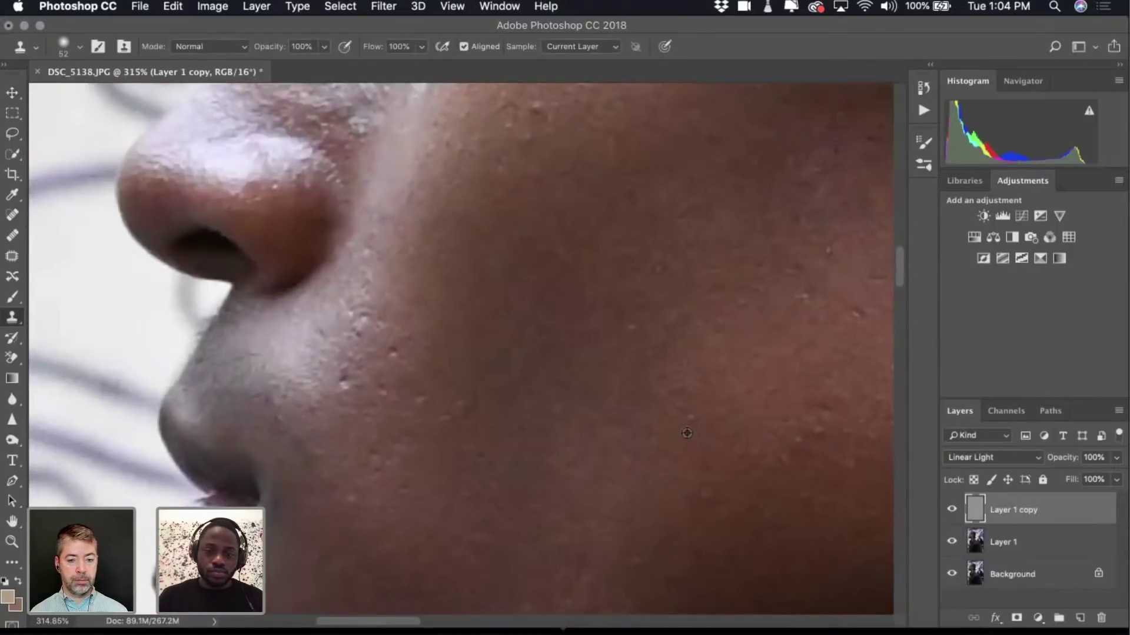
scroll(723, 428, up, 3)
scroll(722, 428, right, 3)
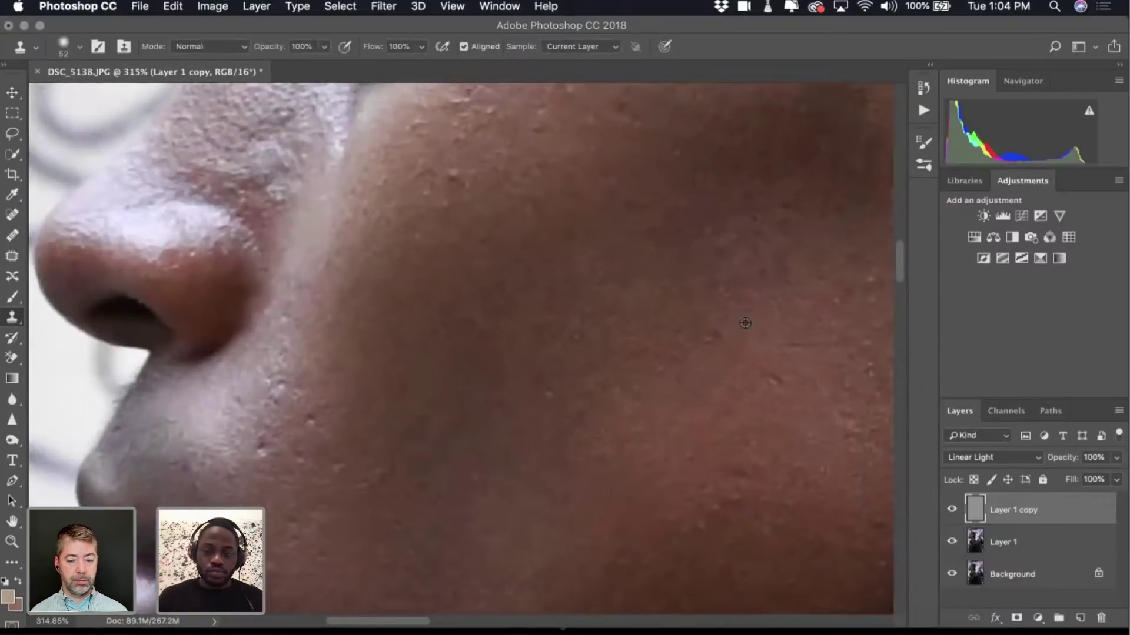
scroll(665, 457, up, 2)
scroll(665, 457, left, 3)
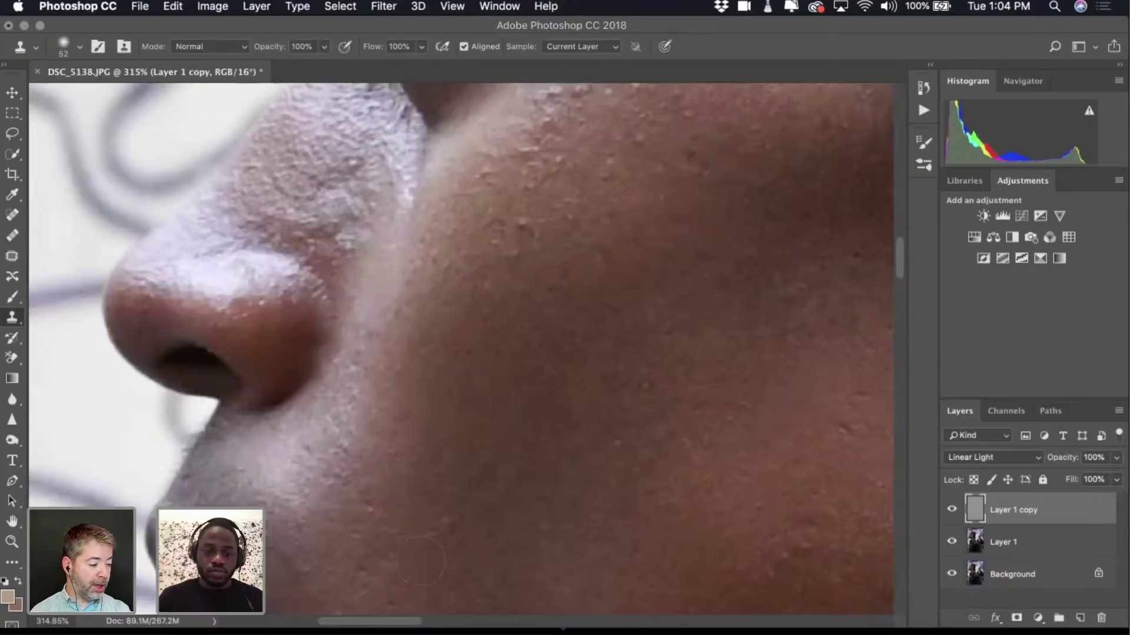
scroll(420, 561, down, 2)
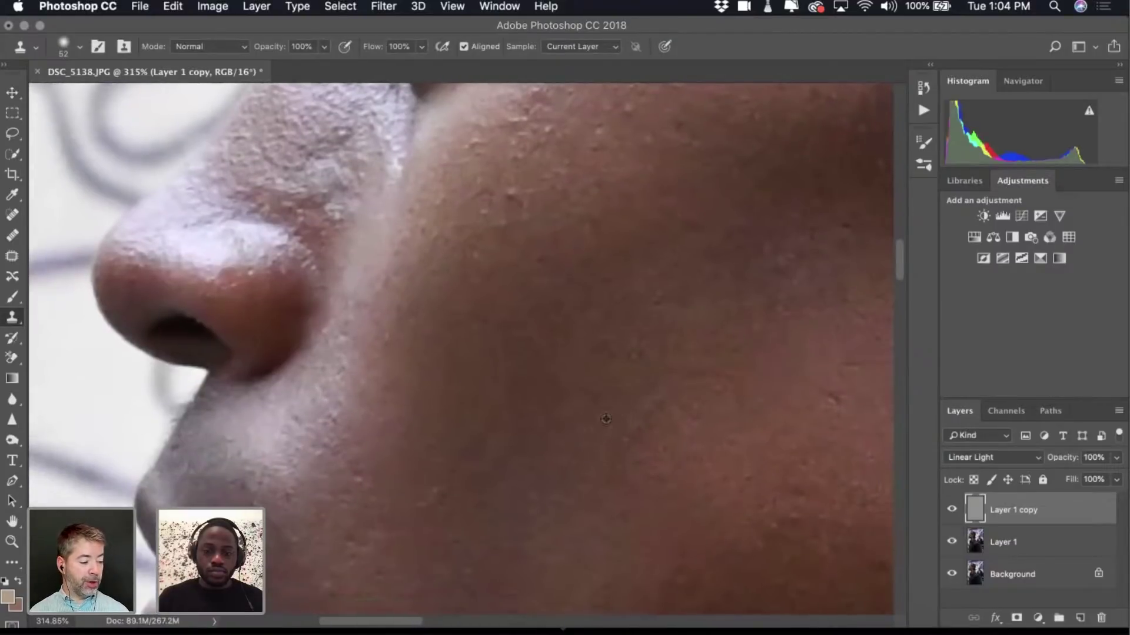
Clone clean skin texture over the small specks on the lower cheek and jaw on Layer 1 copy.
scroll(586, 502, down, 5)
scroll(497, 391, down, 4)
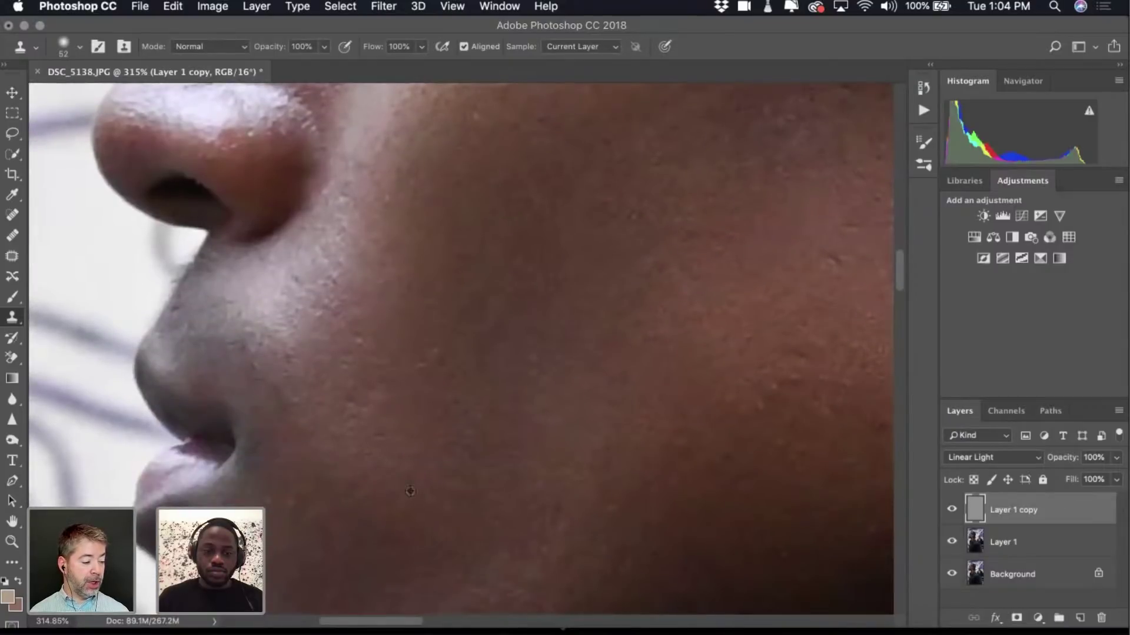
scroll(410, 491, down, 2)
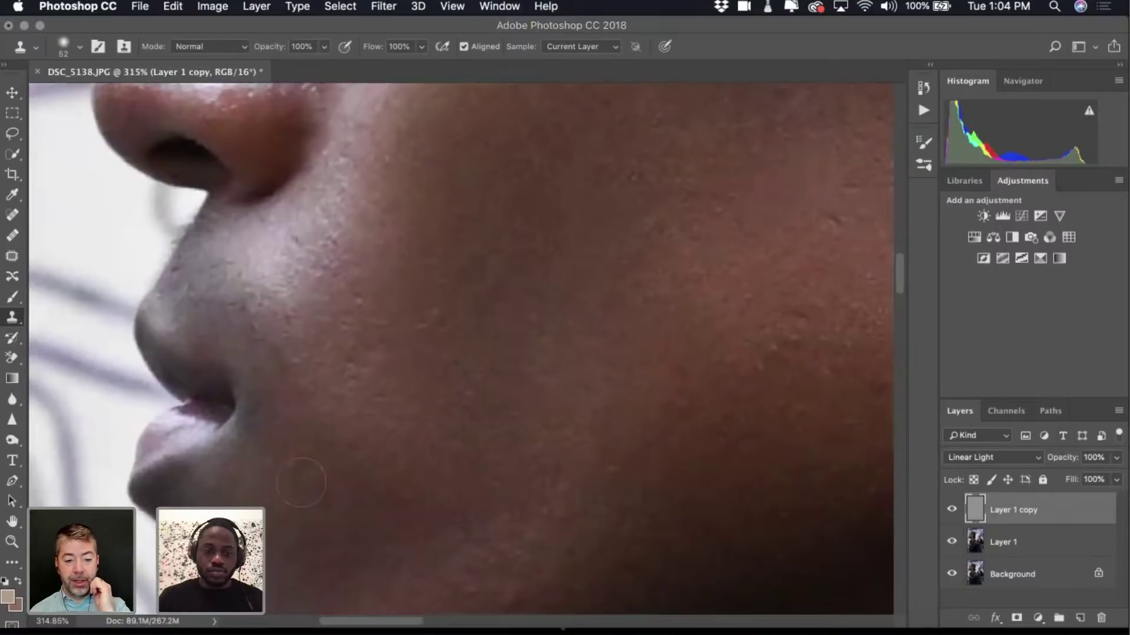
scroll(390, 498, down, 6)
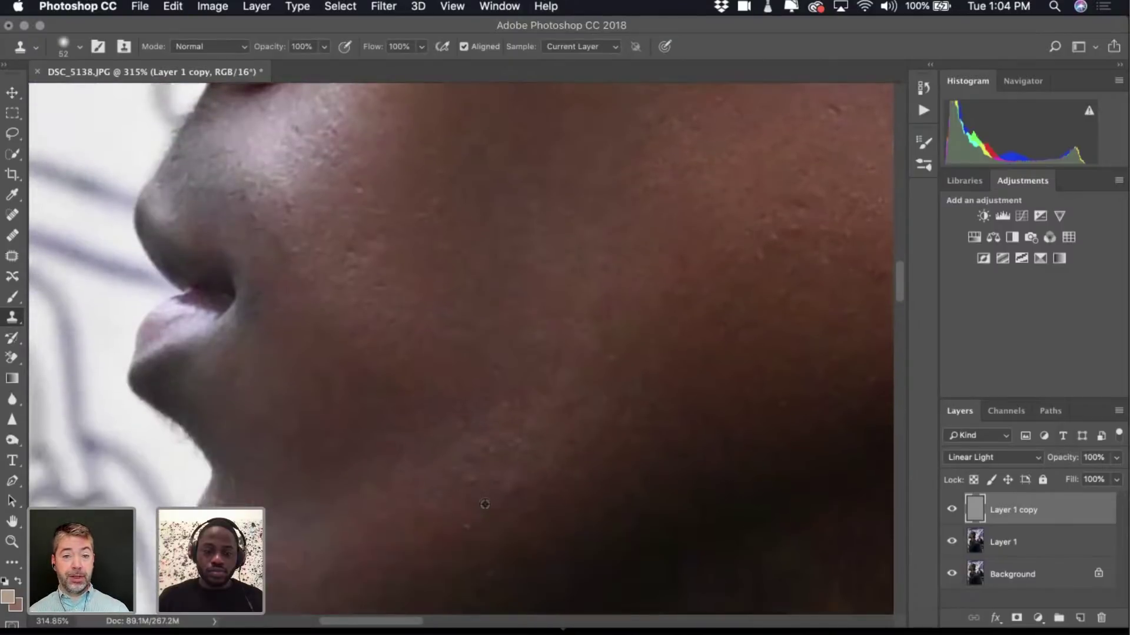
scroll(545, 511, down, 5)
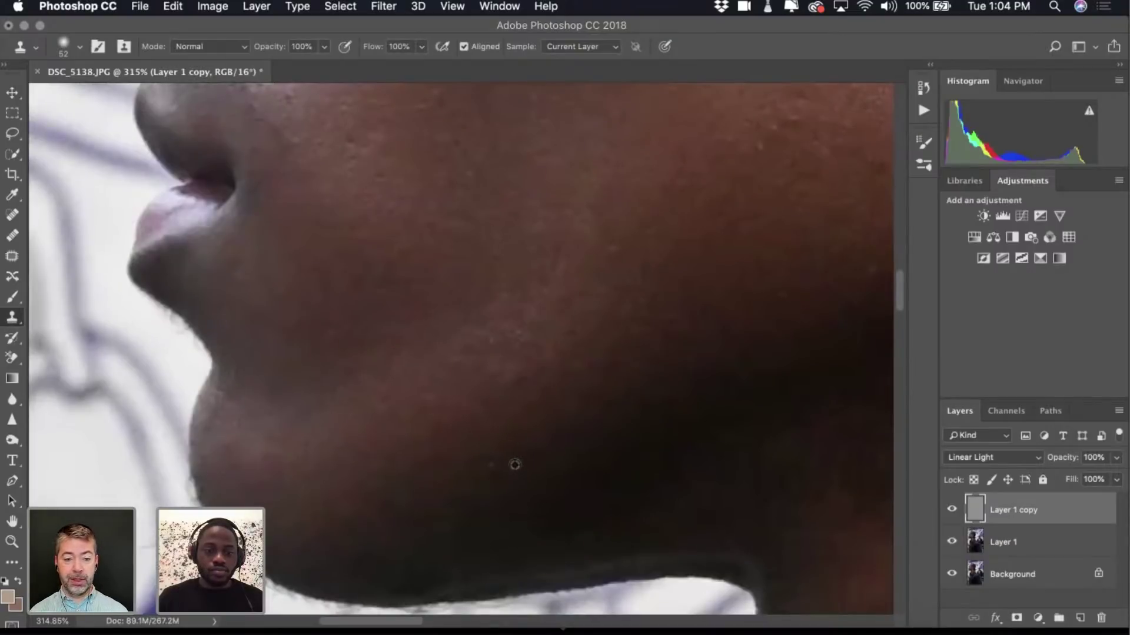
scroll(588, 439, up, 3)
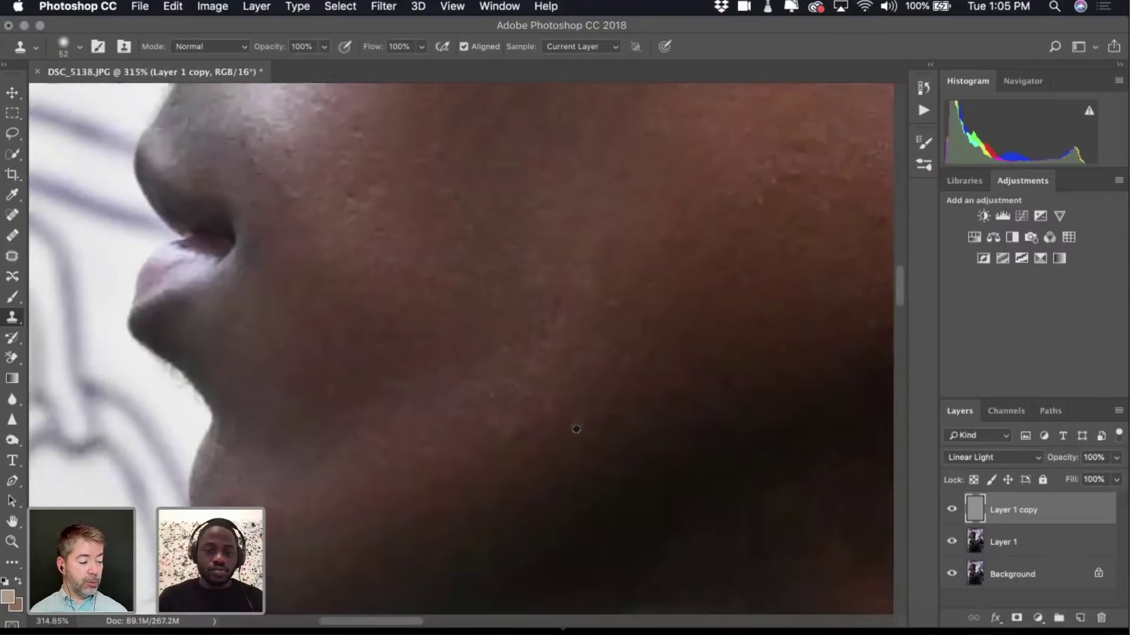
Clone clean skin texture over the bumps from the corner of the mouth up to the cheek beside the nostril.
scroll(628, 417, up, 3)
scroll(628, 418, right, 2)
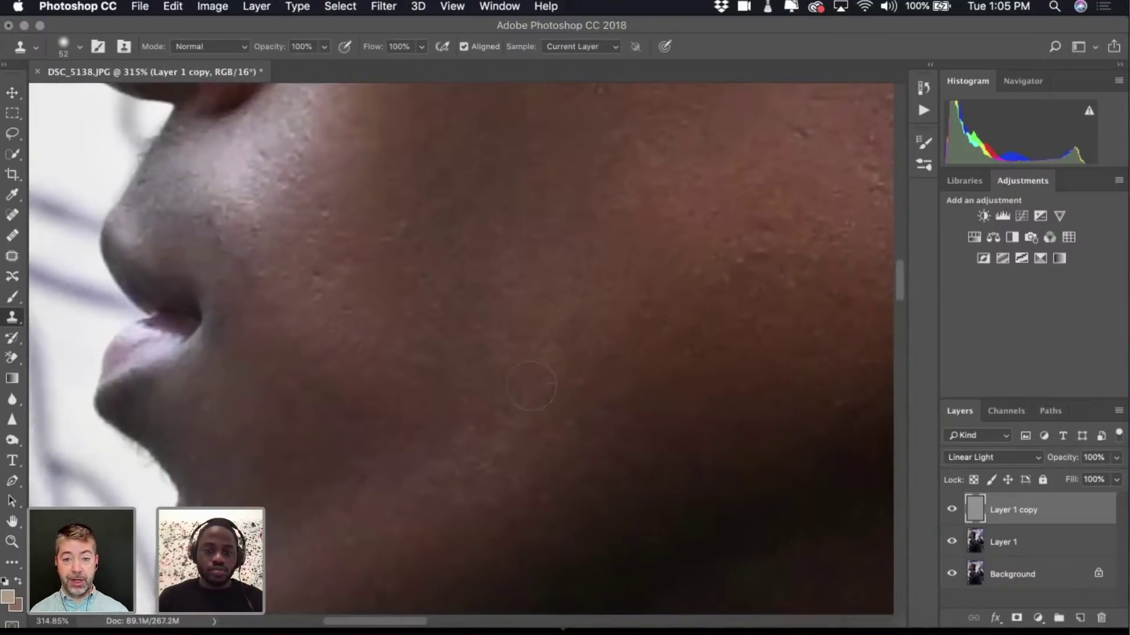
scroll(553, 436, up, 2)
scroll(553, 435, left, 3)
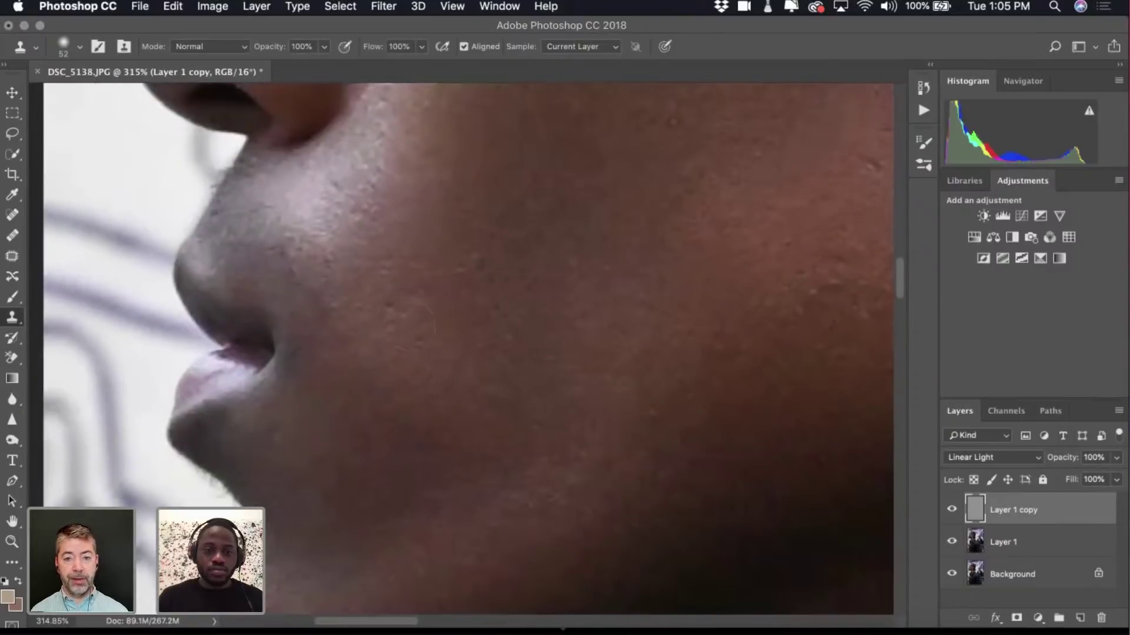
scroll(453, 328, up, 6)
scroll(453, 328, left, 1)
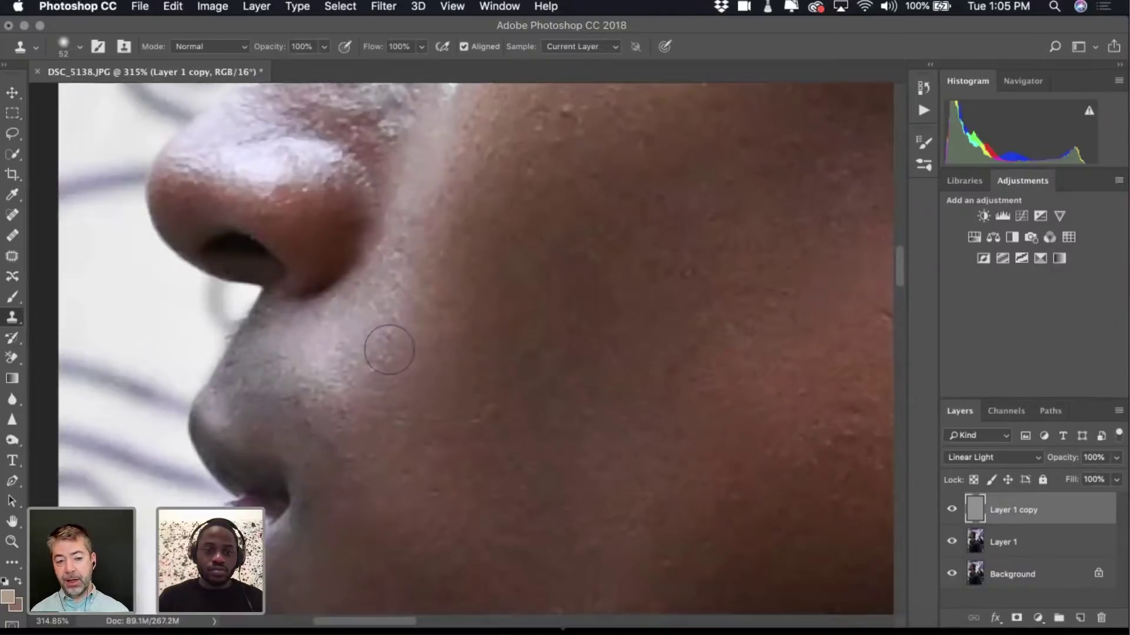
scroll(358, 327, up, 1)
scroll(412, 353, up, 2)
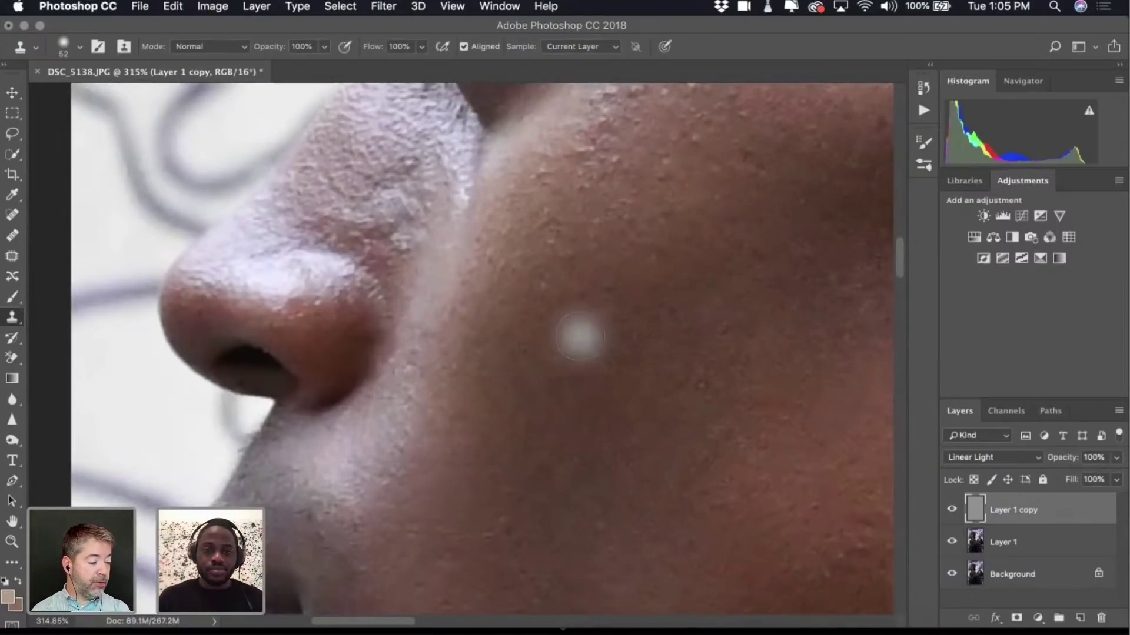
Examine the skin texture on the cheekbone and temple between the eye and the ear.
scroll(577, 330, up, 5)
scroll(671, 259, up, 3)
scroll(670, 259, right, 2)
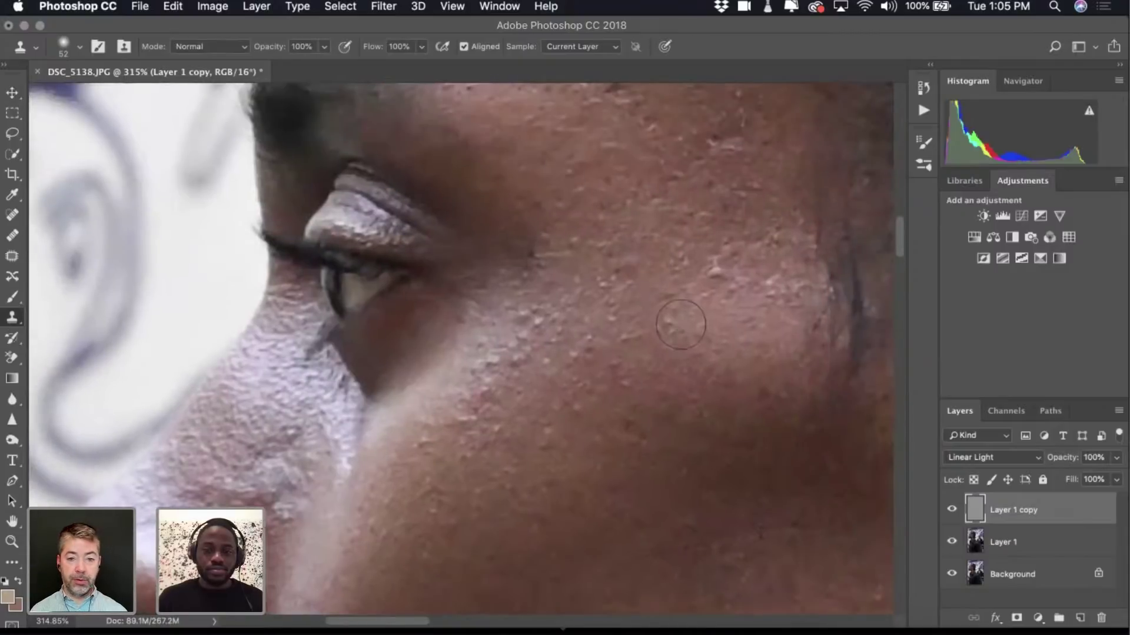
scroll(683, 321, right, 2)
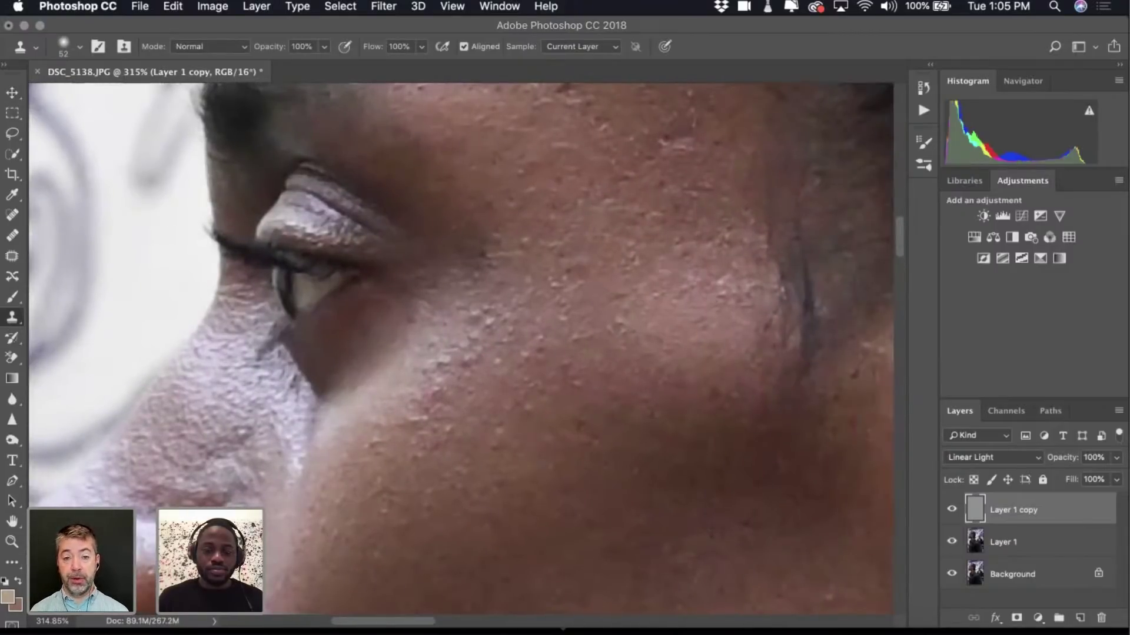
scroll(573, 347, down, 4)
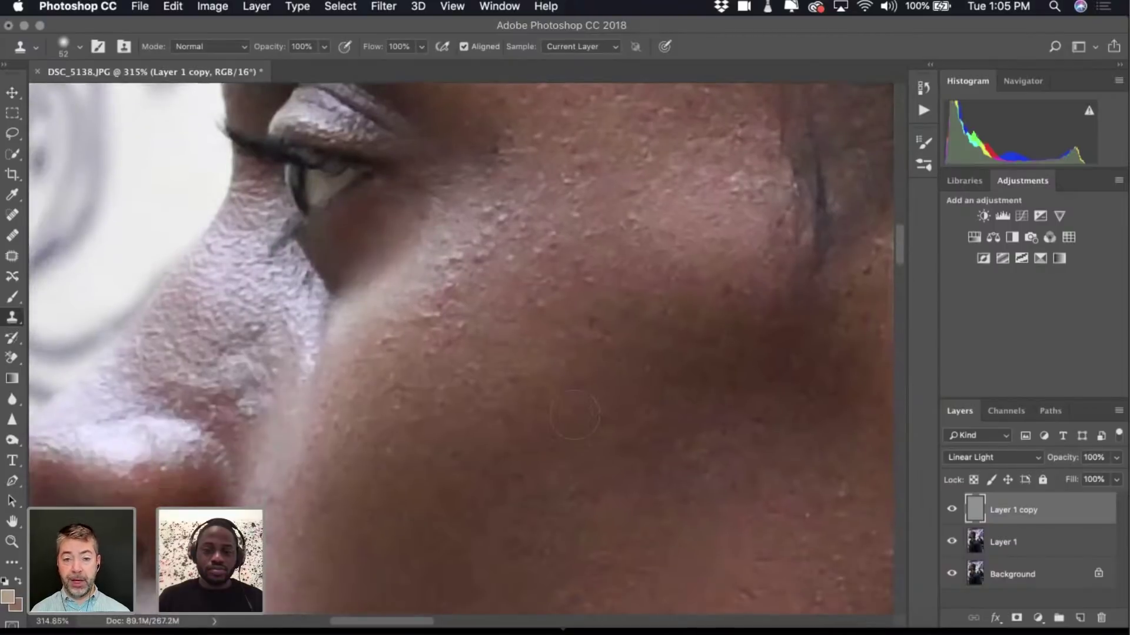
scroll(575, 414, right, 2)
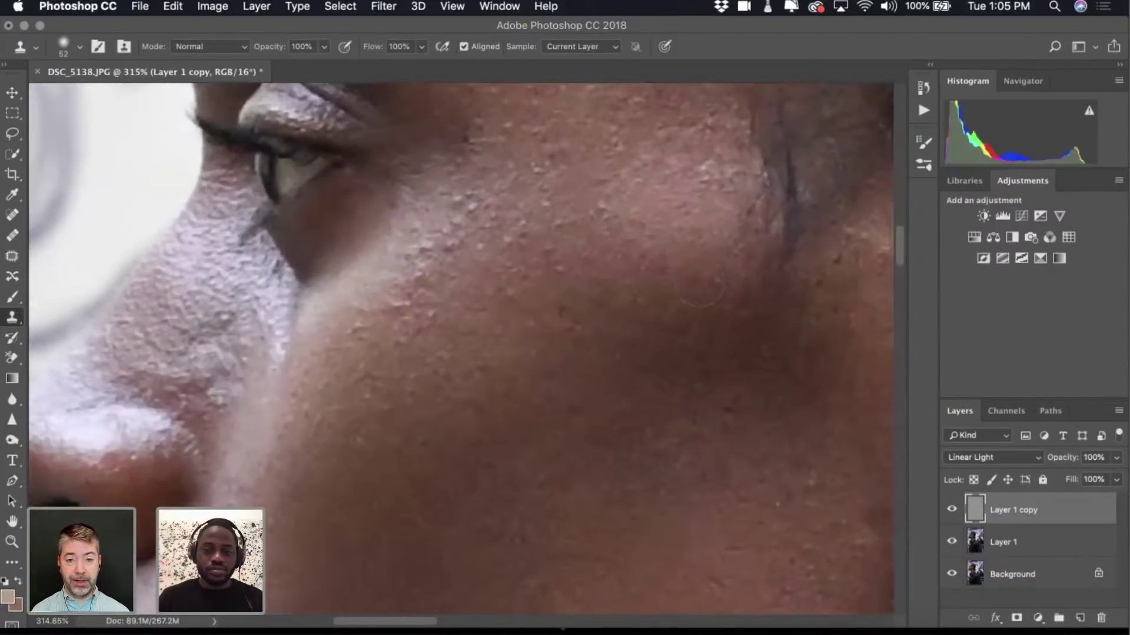
scroll(601, 339, down, 3)
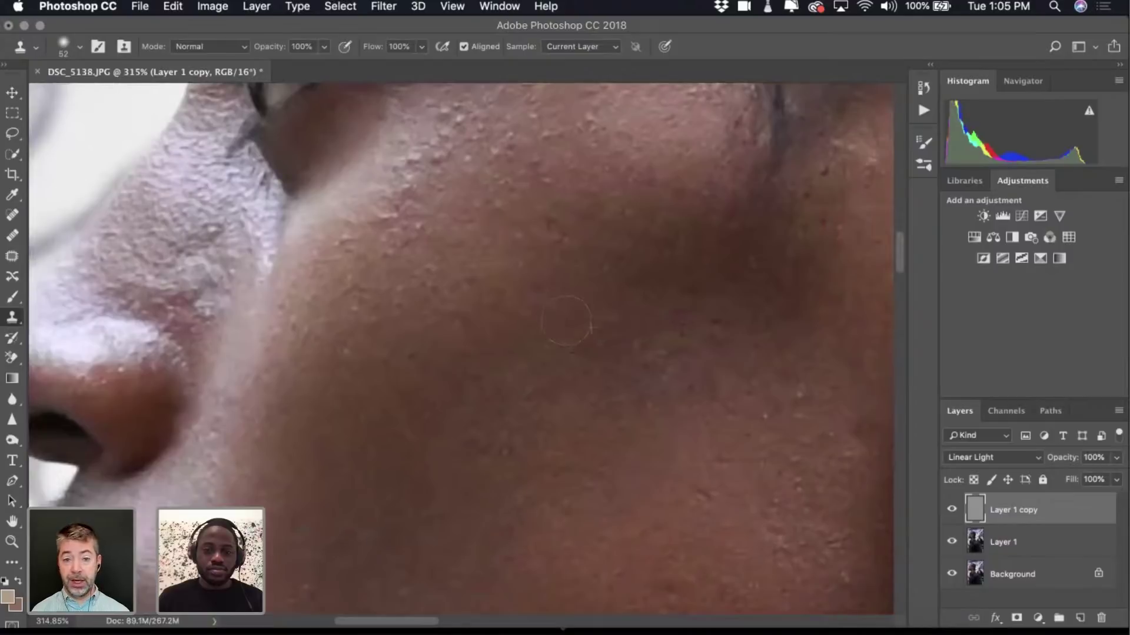
scroll(644, 337, down, 4)
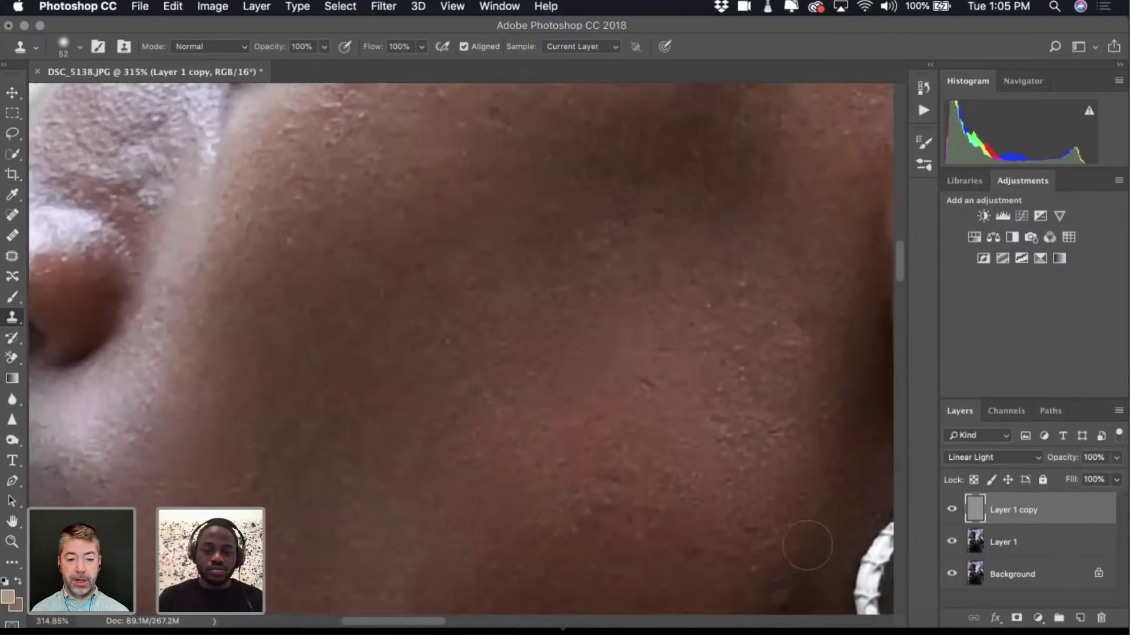
Clone clean skin texture over the bumps on the rear cheek and jaw in front of the earring.
scroll(794, 530, down, 7)
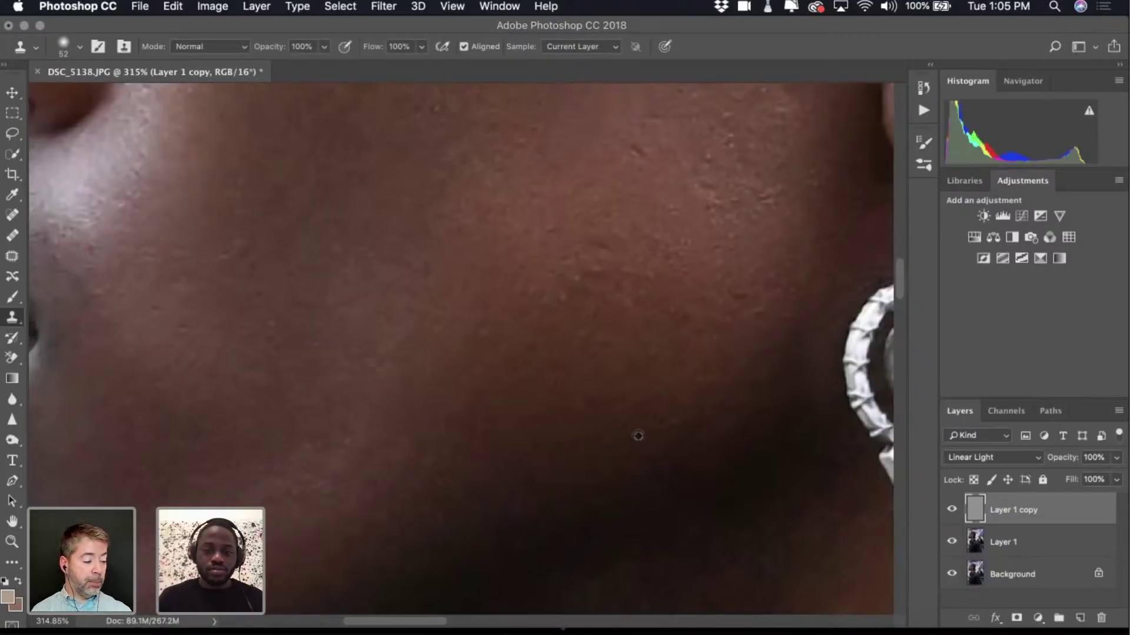
scroll(496, 441, down, 5)
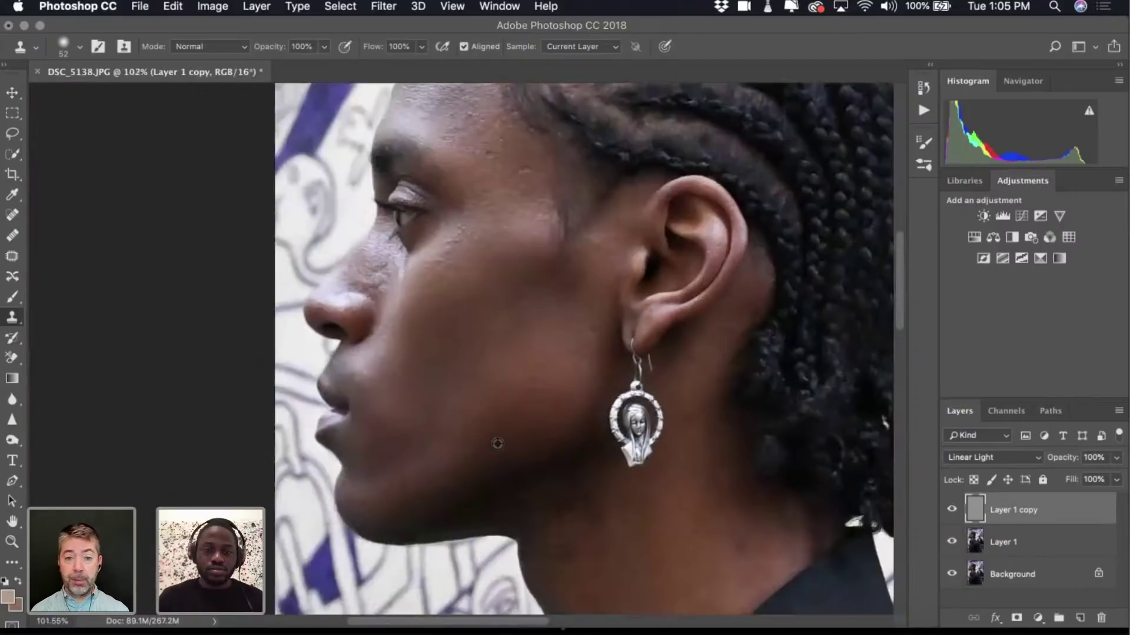
scroll(541, 392, up, 5)
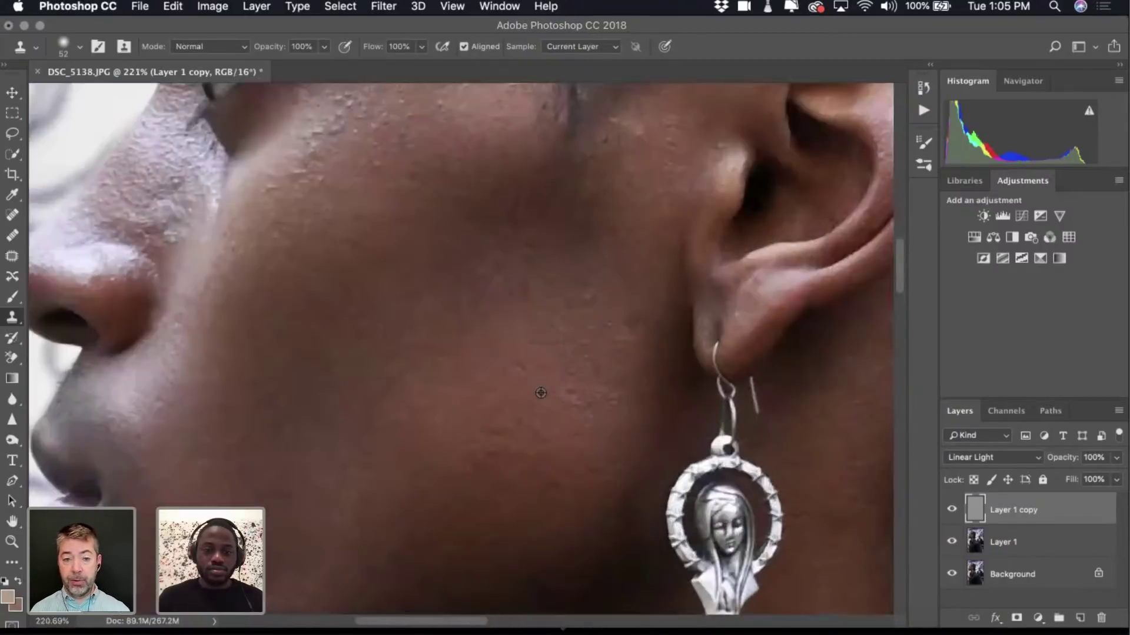
scroll(541, 393, up, 1)
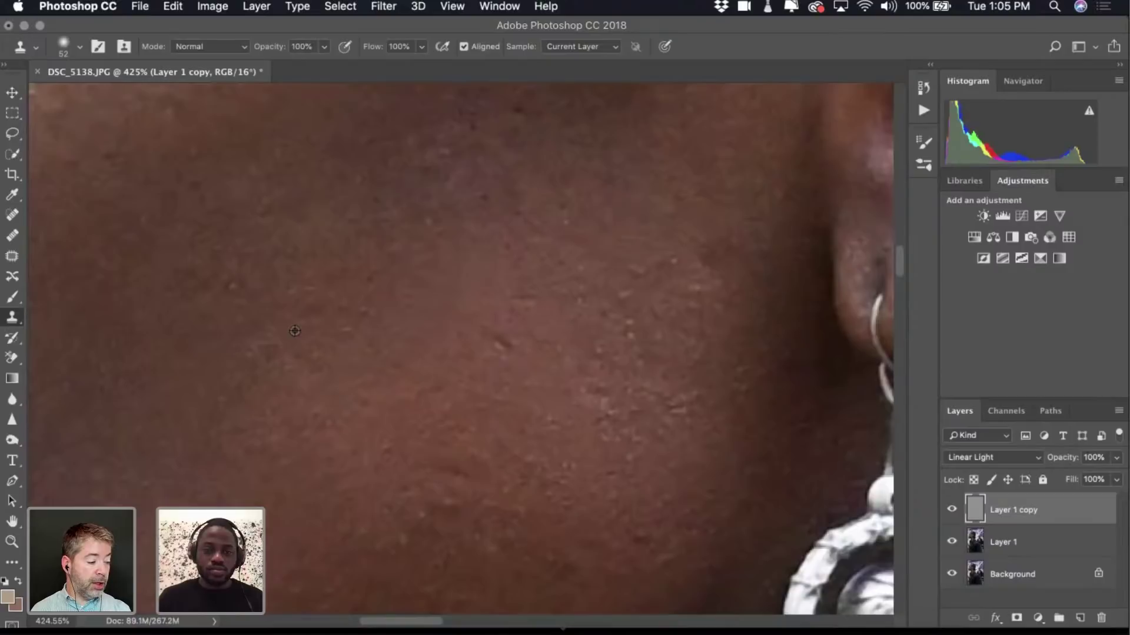
scroll(341, 324, down, 5)
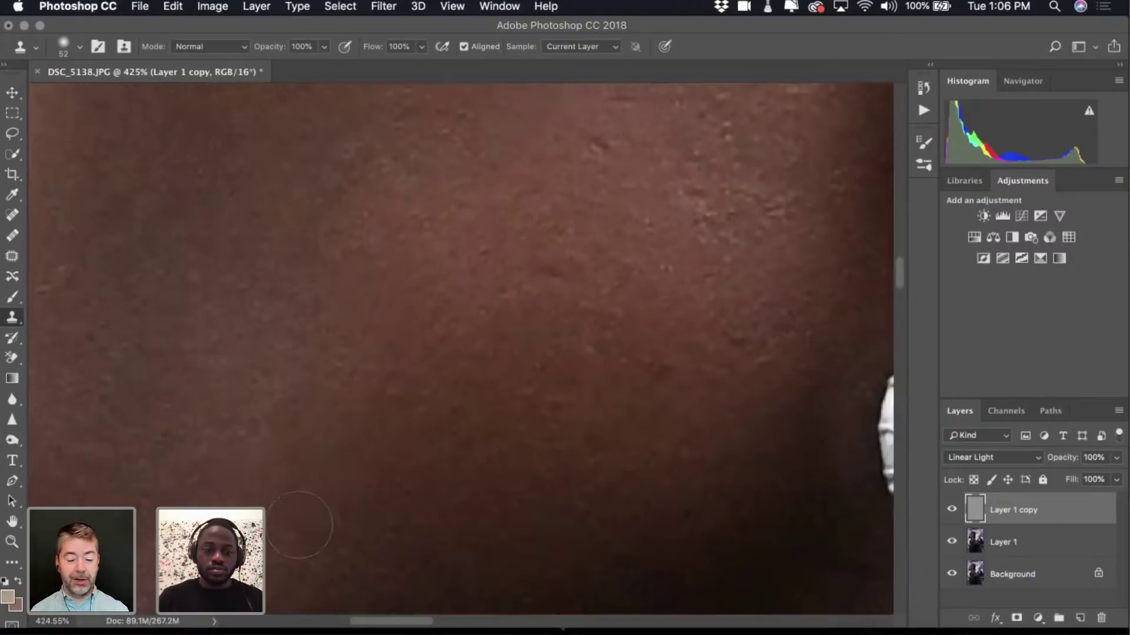
Clone clean skin texture over the remaining specks on the cheek and jaw beside the lips.
scroll(574, 522, left, 5)
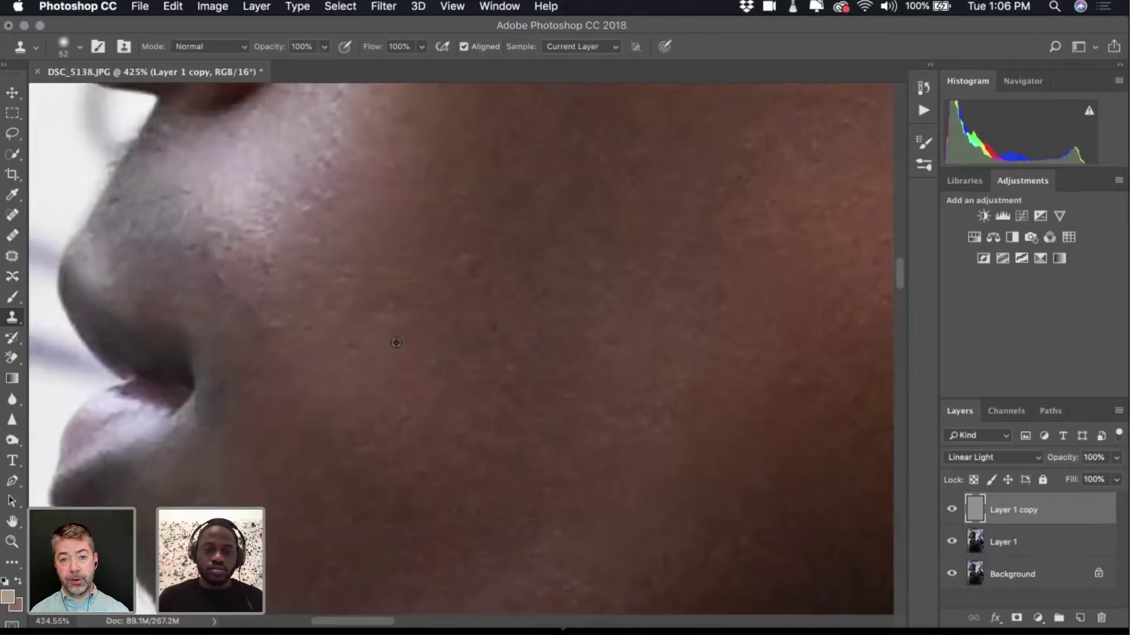
scroll(453, 363, down, 4)
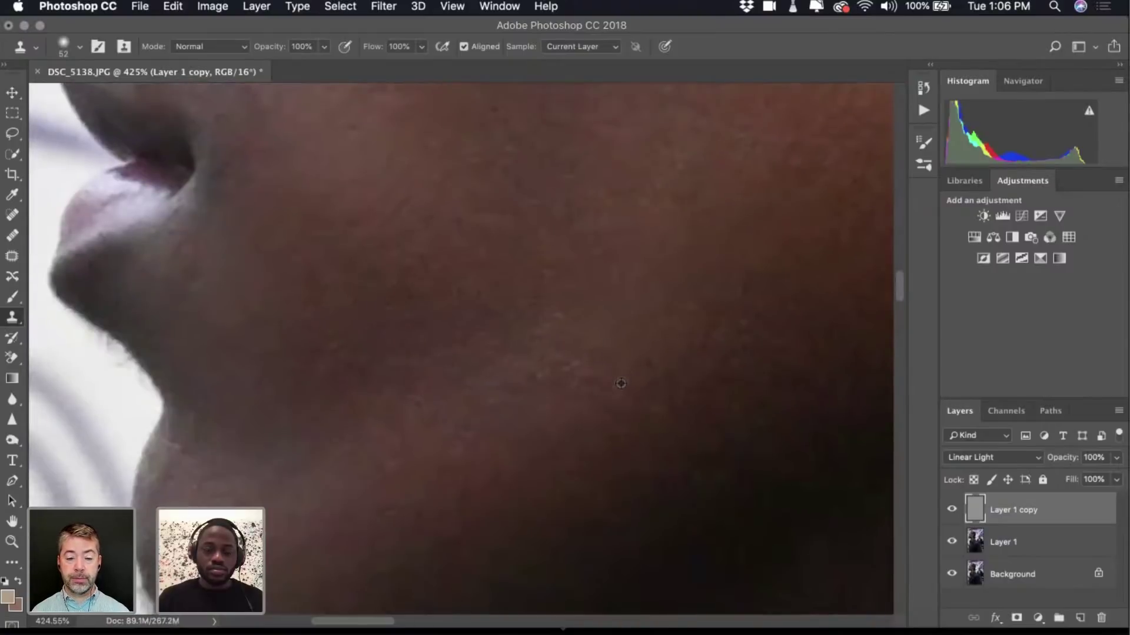
scroll(479, 511, down, 5)
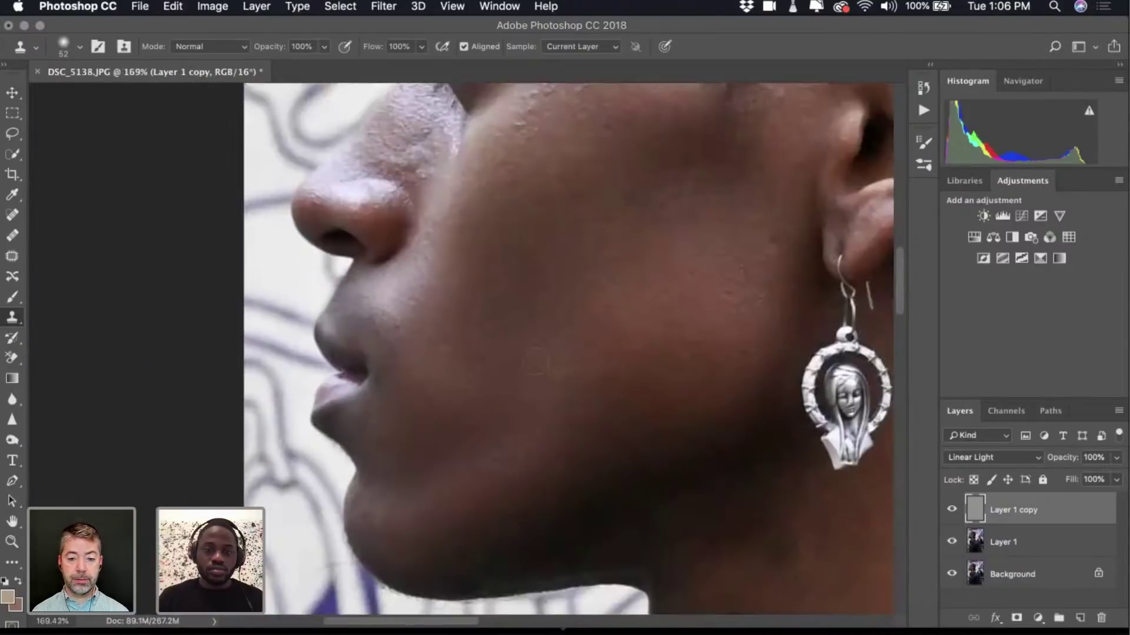
Clone clean skin texture over the dark blemishes on the mid-cheek in front of the earlobe.
scroll(536, 360, right, 3)
scroll(595, 351, up, 5)
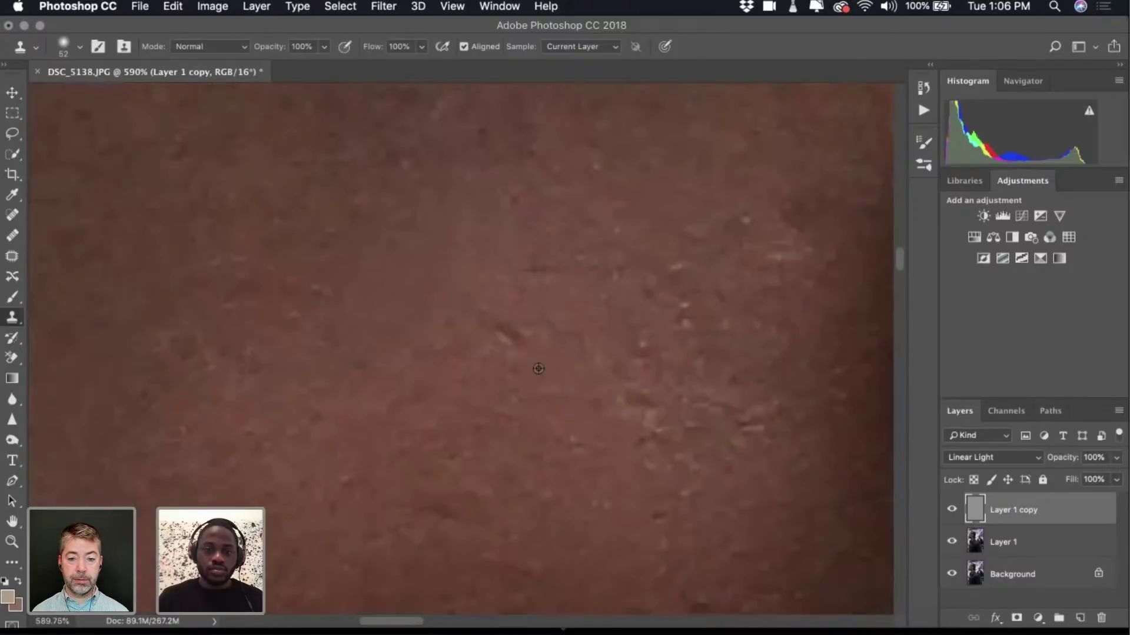
scroll(530, 417, down, 1)
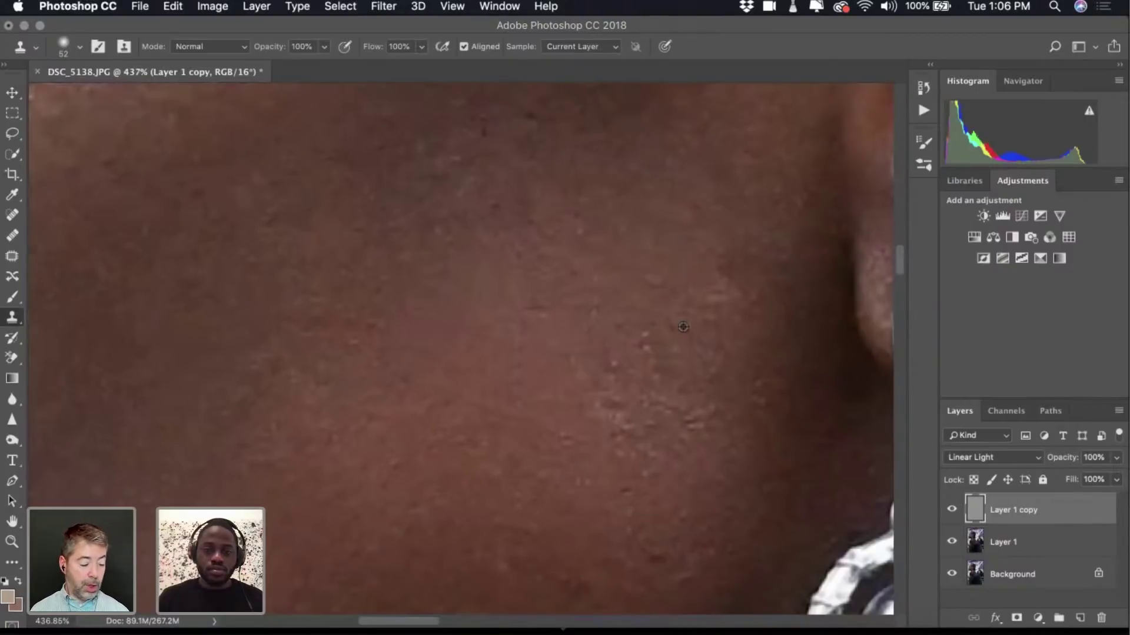
scroll(713, 305, down, 3)
scroll(647, 305, up, 2)
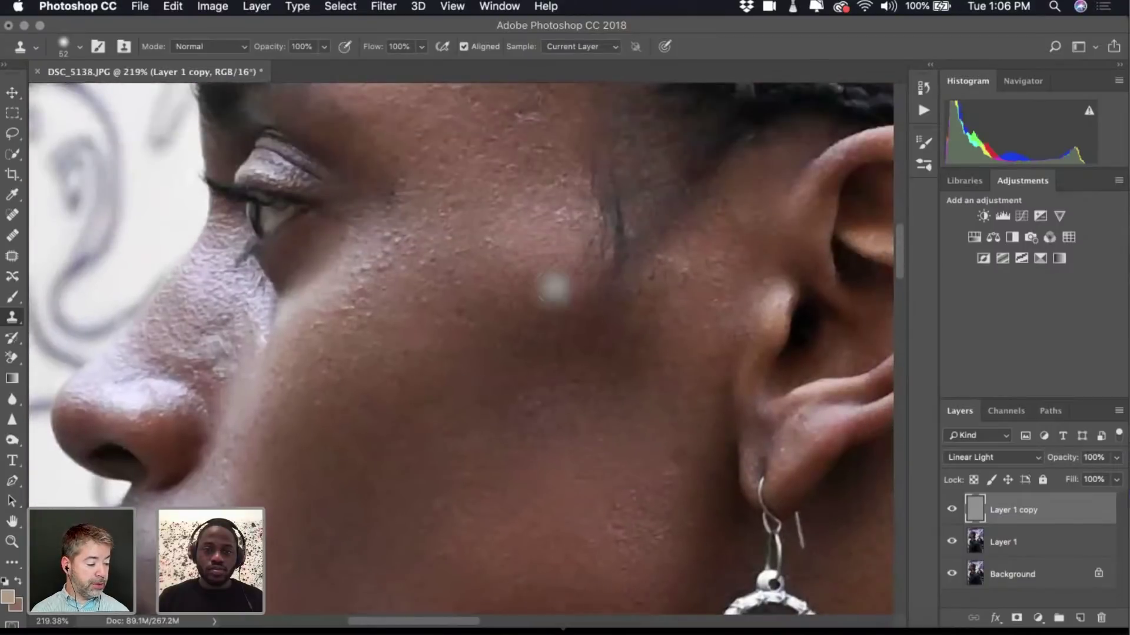
Clone clean skin texture over the leftover spots in the middle of the cheek on Layer 1 copy.
scroll(487, 306, down, 3)
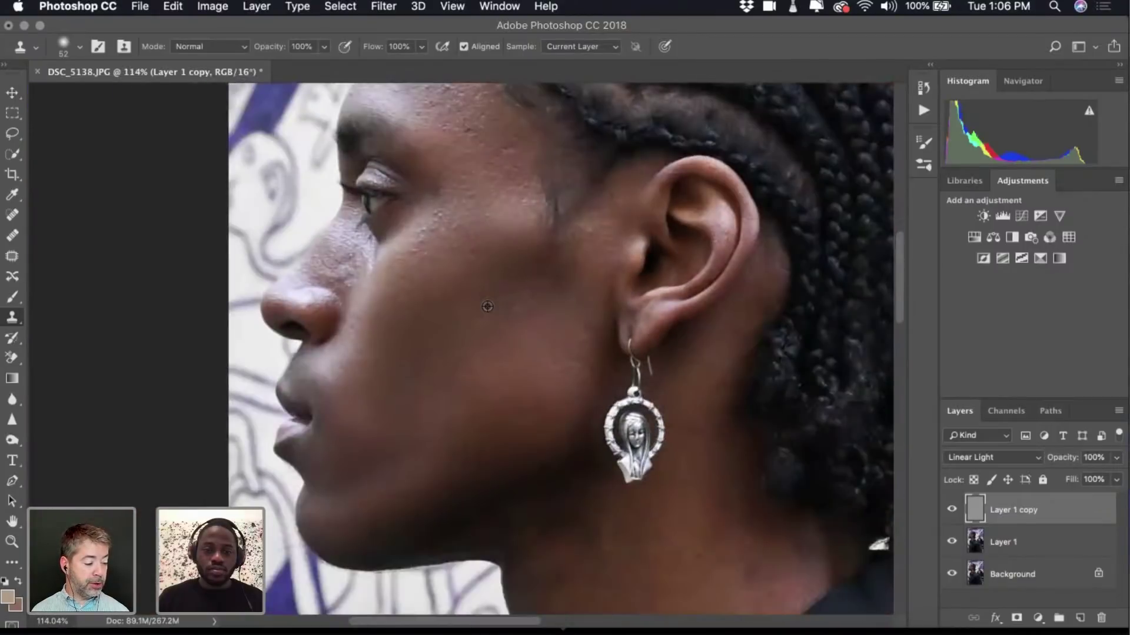
scroll(487, 306, up, 3)
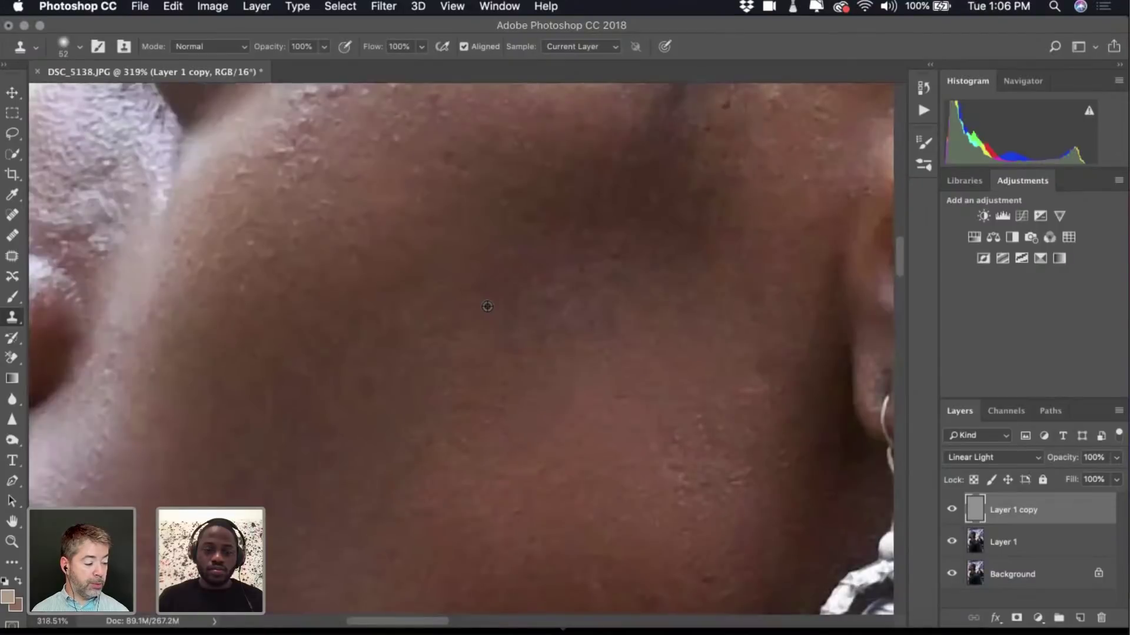
scroll(295, 546, up, 2)
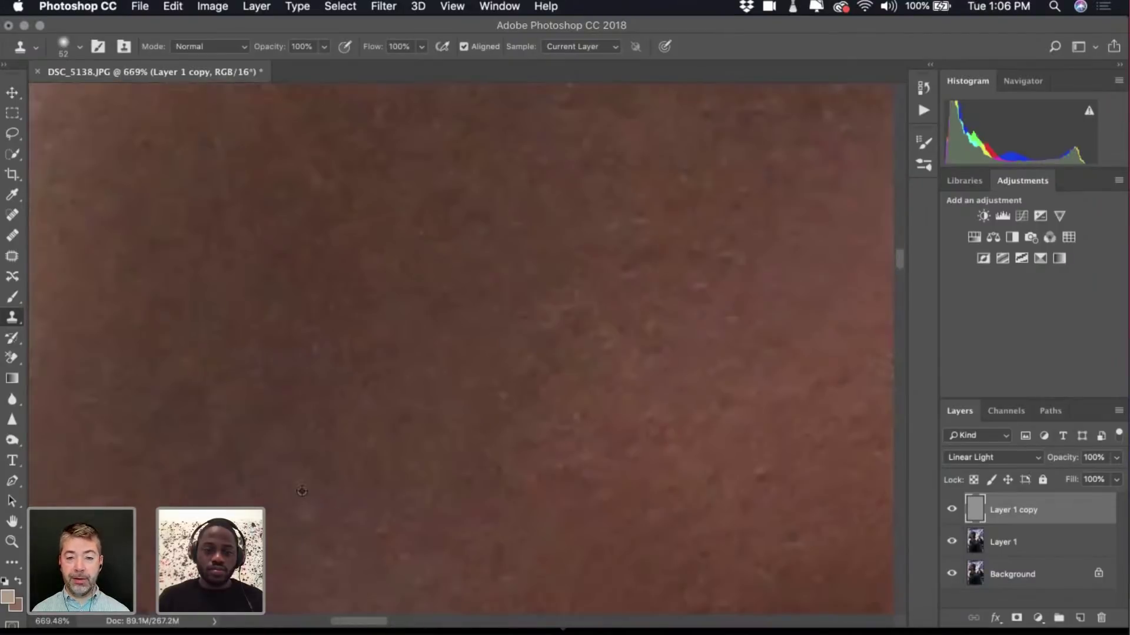
scroll(412, 436, down, 1)
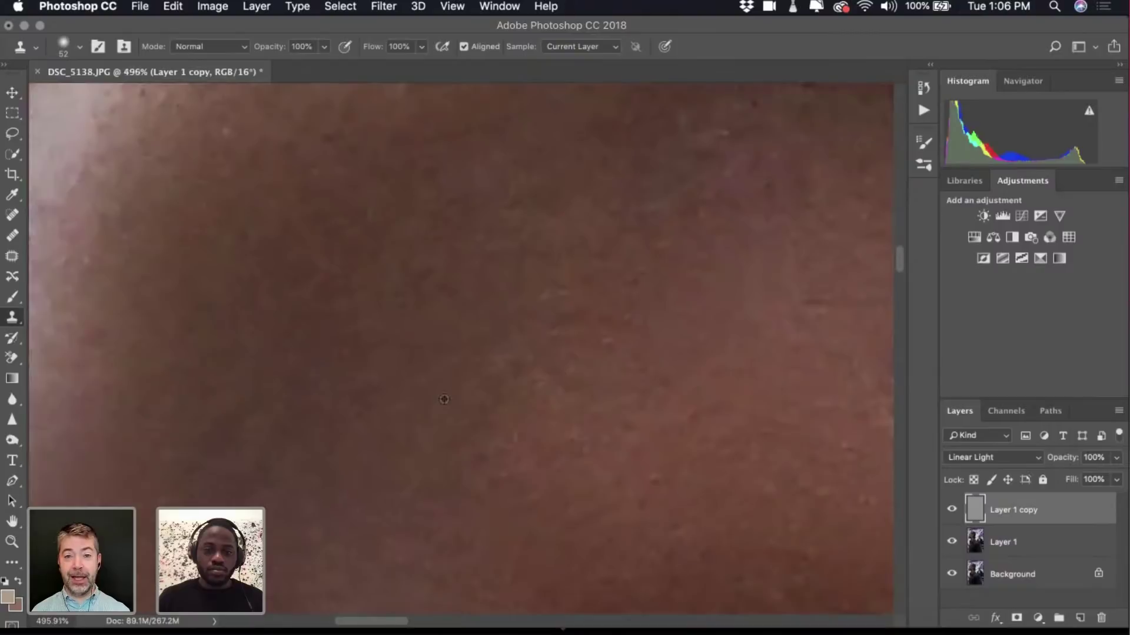
scroll(607, 407, up, 3)
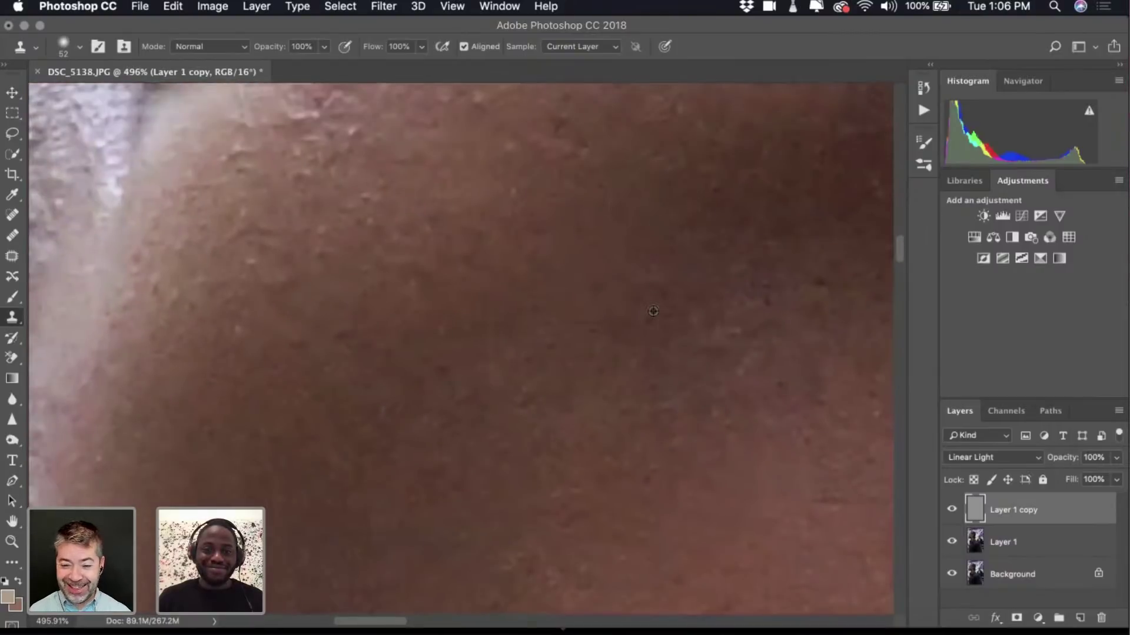
scroll(653, 311, down, 1)
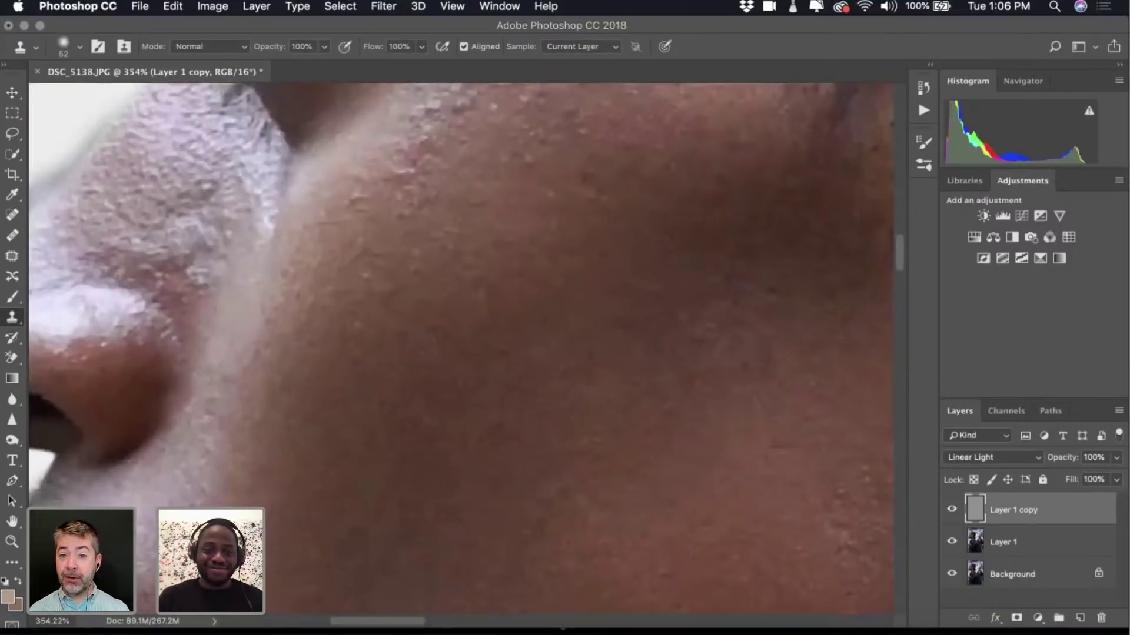
Examine the bumpy skin around the eye, temple and lower forehead.
scroll(485, 271, up, 3)
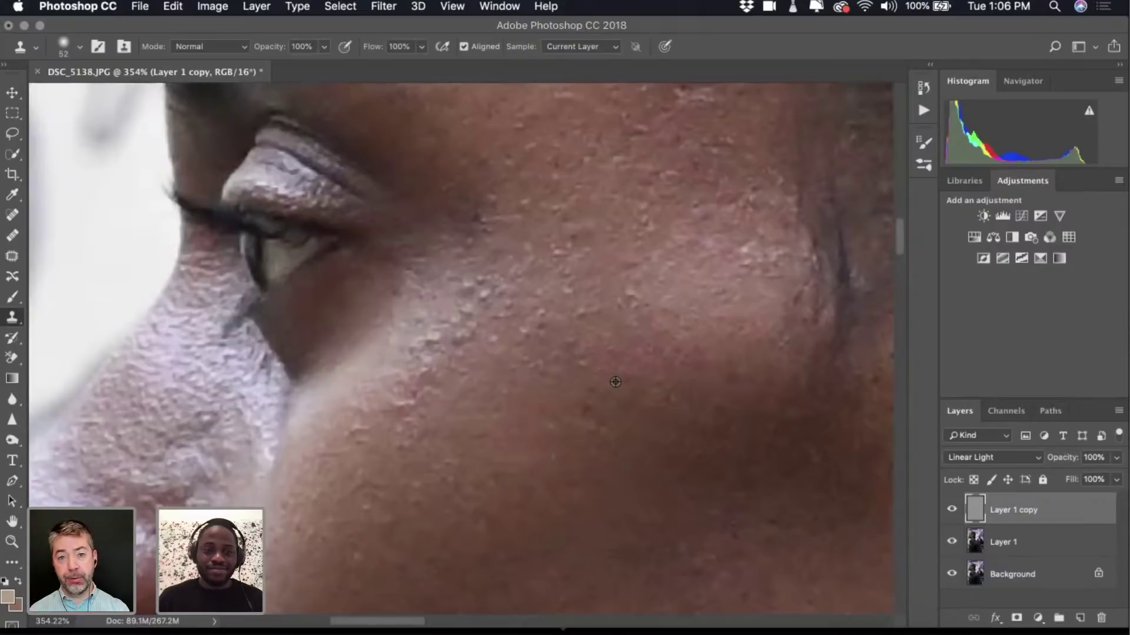
scroll(585, 372, up, 3)
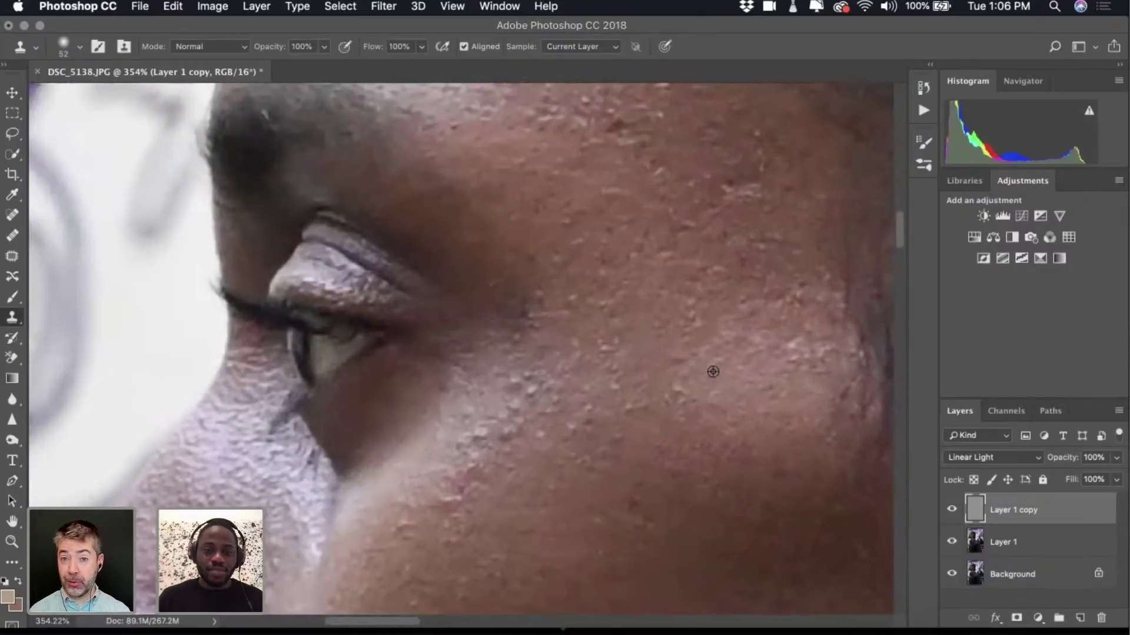
scroll(714, 373, up, 3)
scroll(714, 373, left, 3)
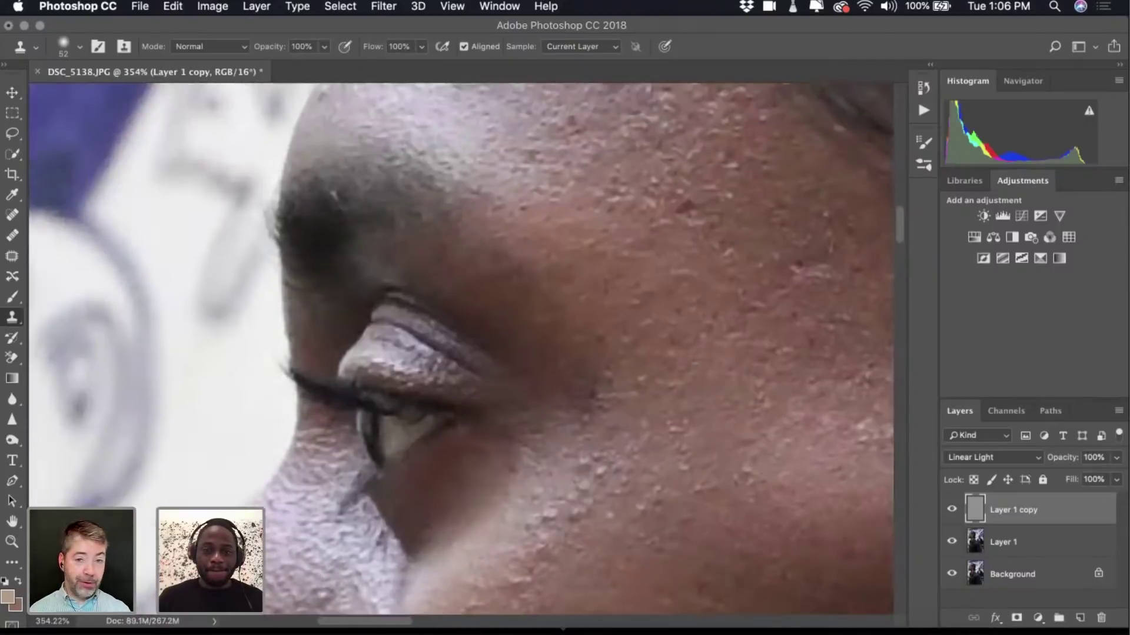
Clone clean skin texture over the bumps on the upper cheek below the eye on Layer 1 copy.
scroll(685, 277, up, 3)
scroll(685, 277, right, 5)
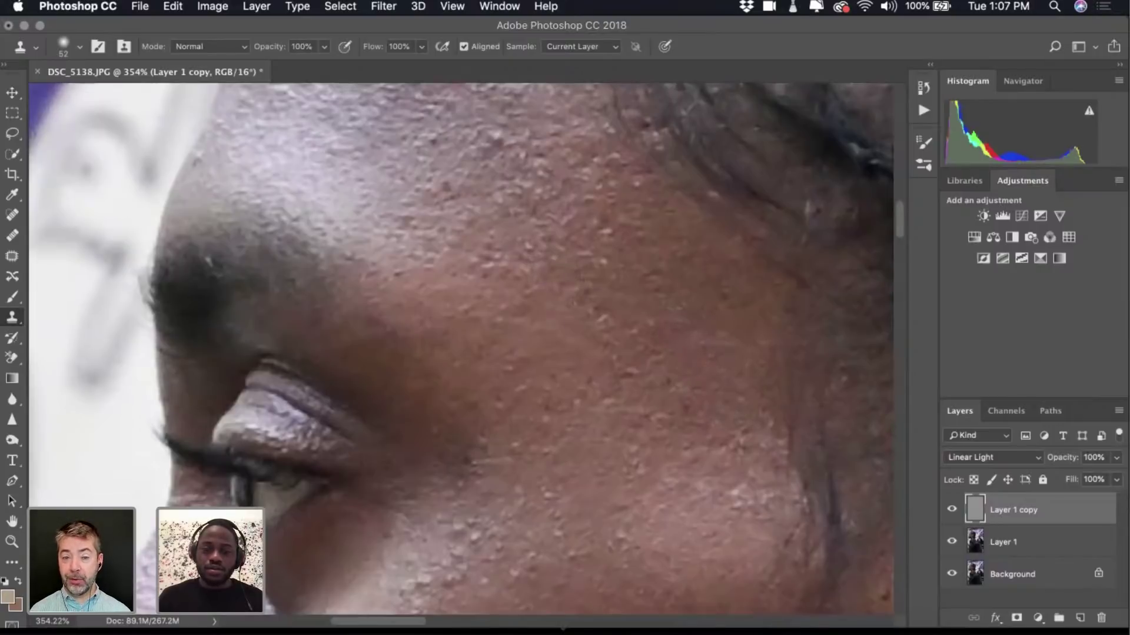
scroll(832, 466, left, 4)
scroll(732, 449, right, 7)
scroll(731, 449, down, 2)
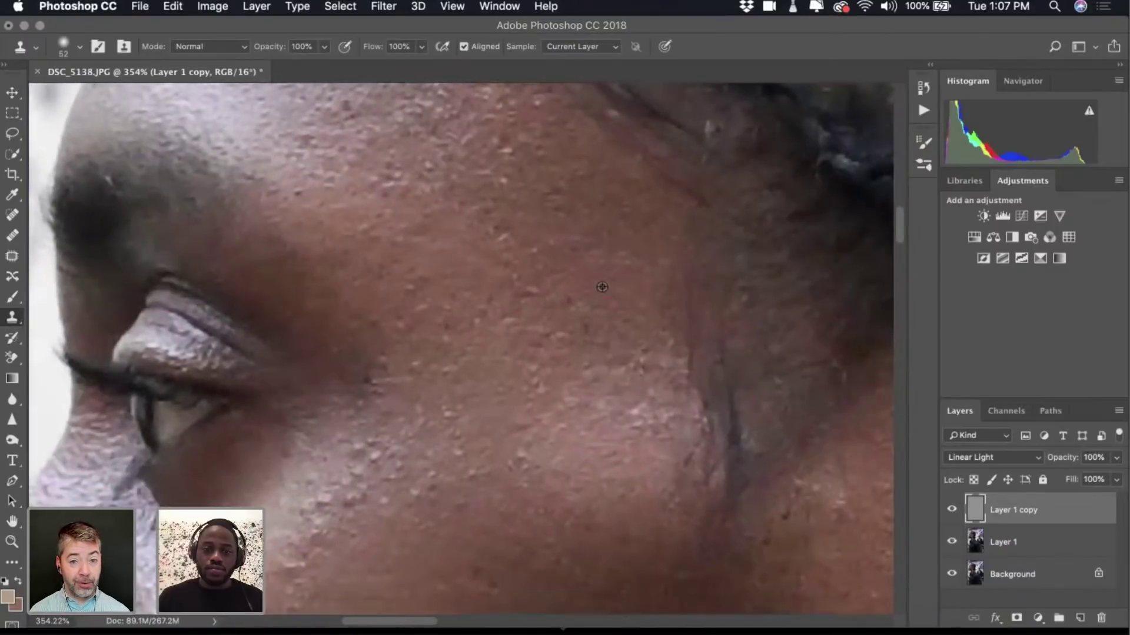
scroll(605, 379, down, 3)
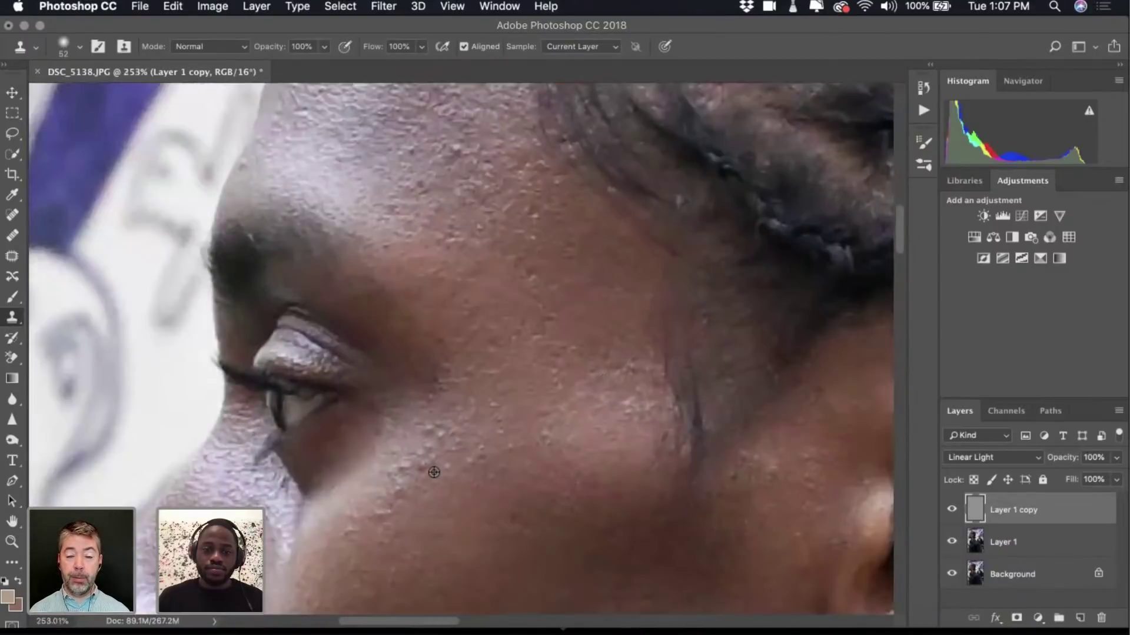
scroll(434, 472, up, 3)
click(479, 504)
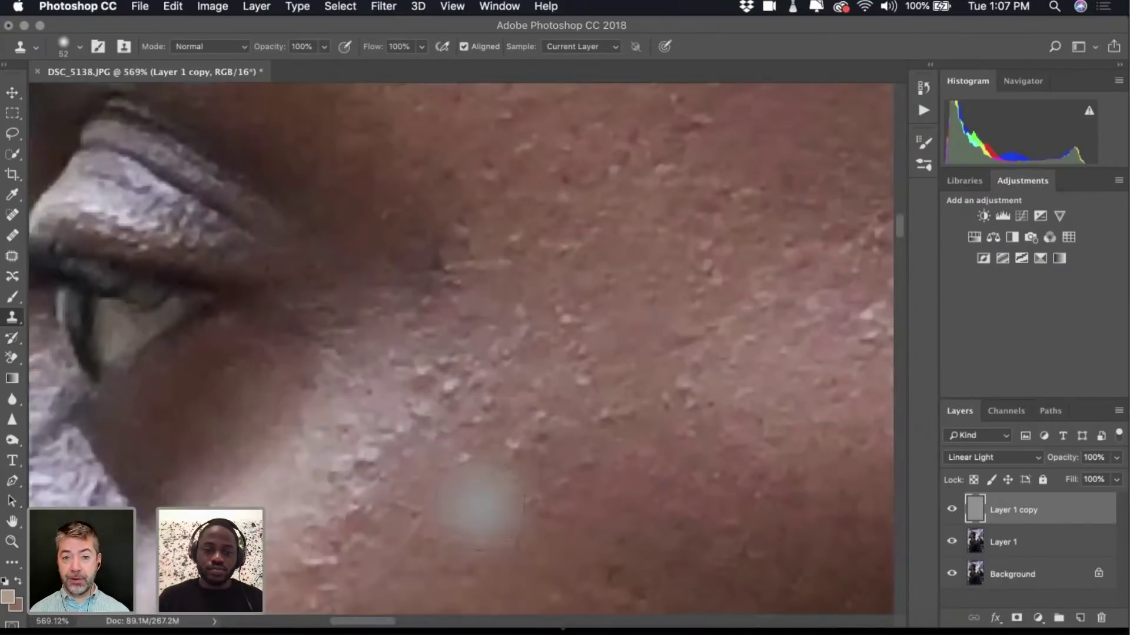
scroll(479, 505, up, 4)
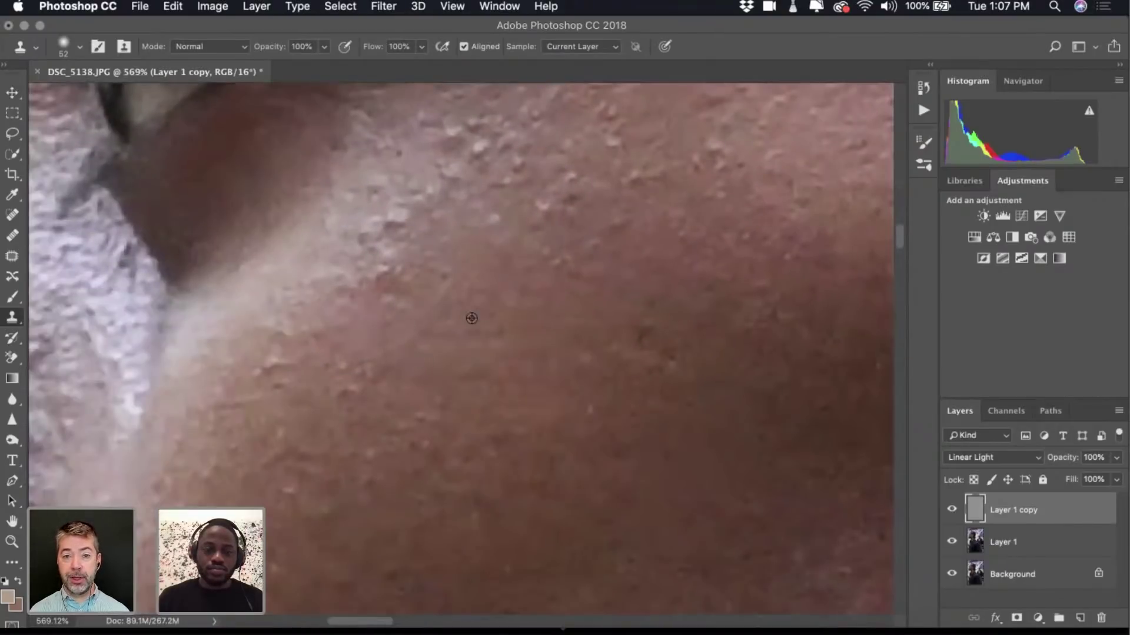
click(431, 261)
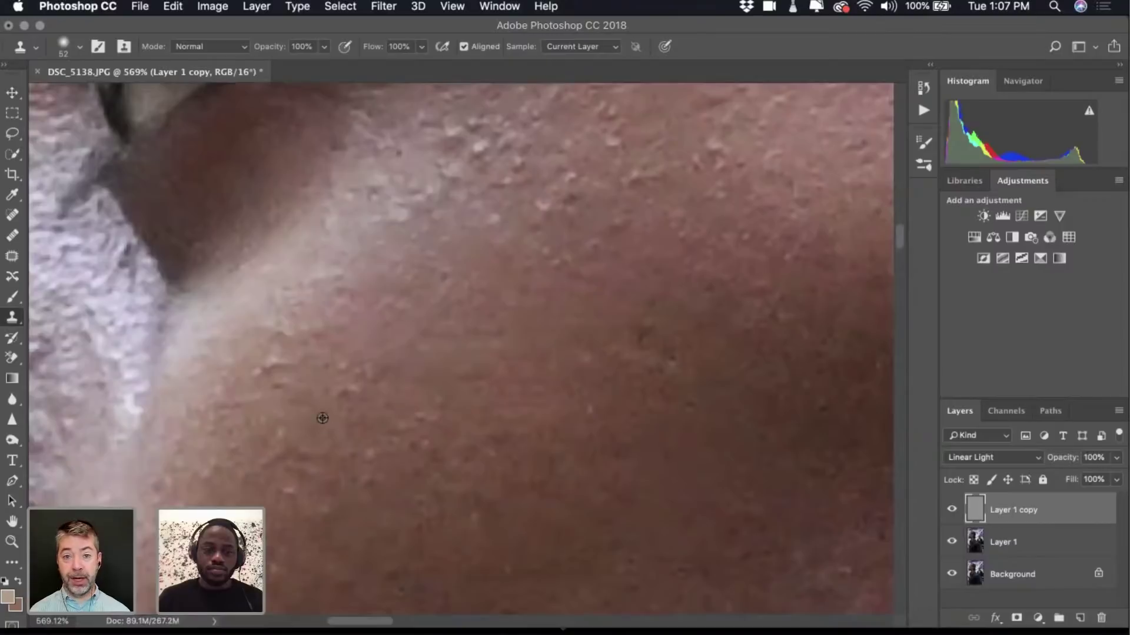
click(269, 372)
Set the Clone Stamp brush size to 25 px.
scroll(415, 400, down, 5)
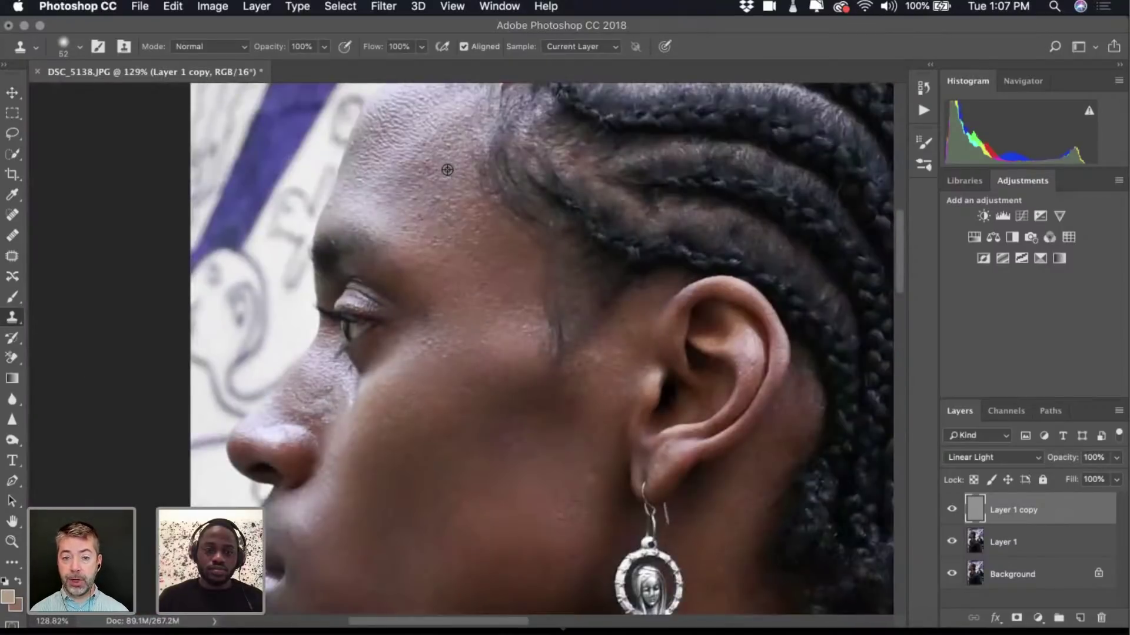
scroll(447, 171, up, 4)
scroll(447, 170, up, 2)
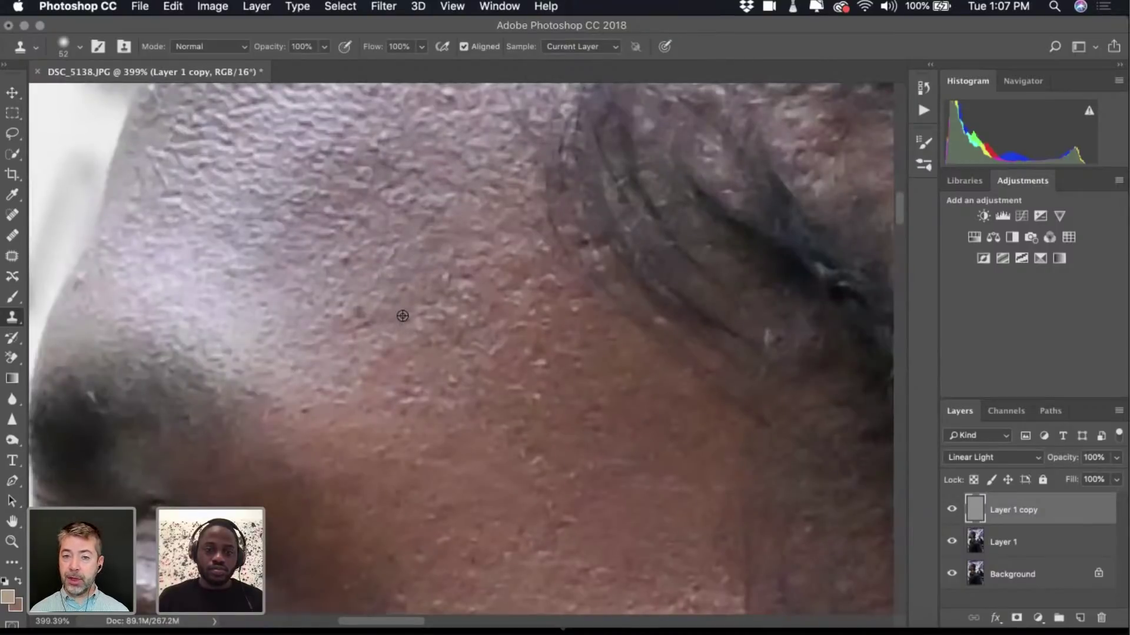
scroll(354, 316, left, 2)
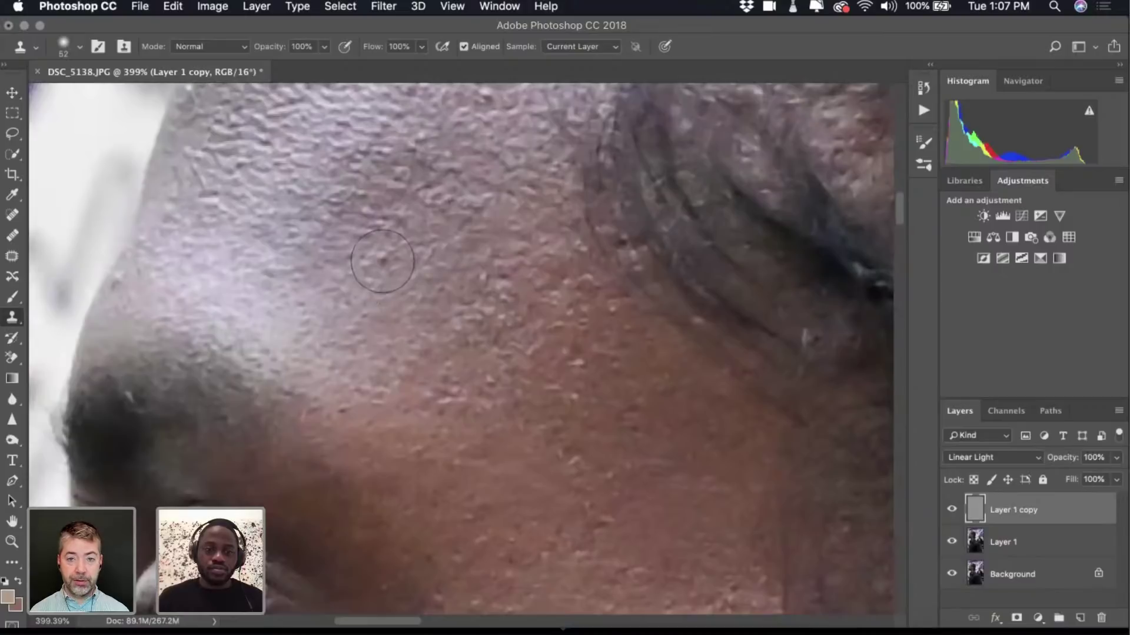
scroll(447, 250, up, 5)
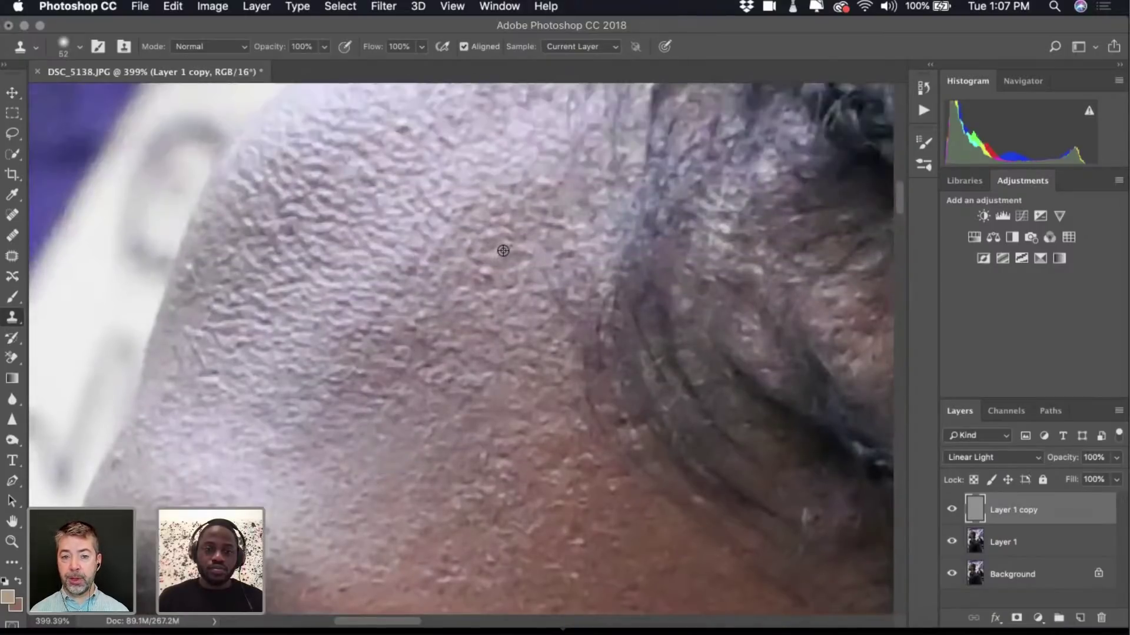
scroll(492, 270, up, 5)
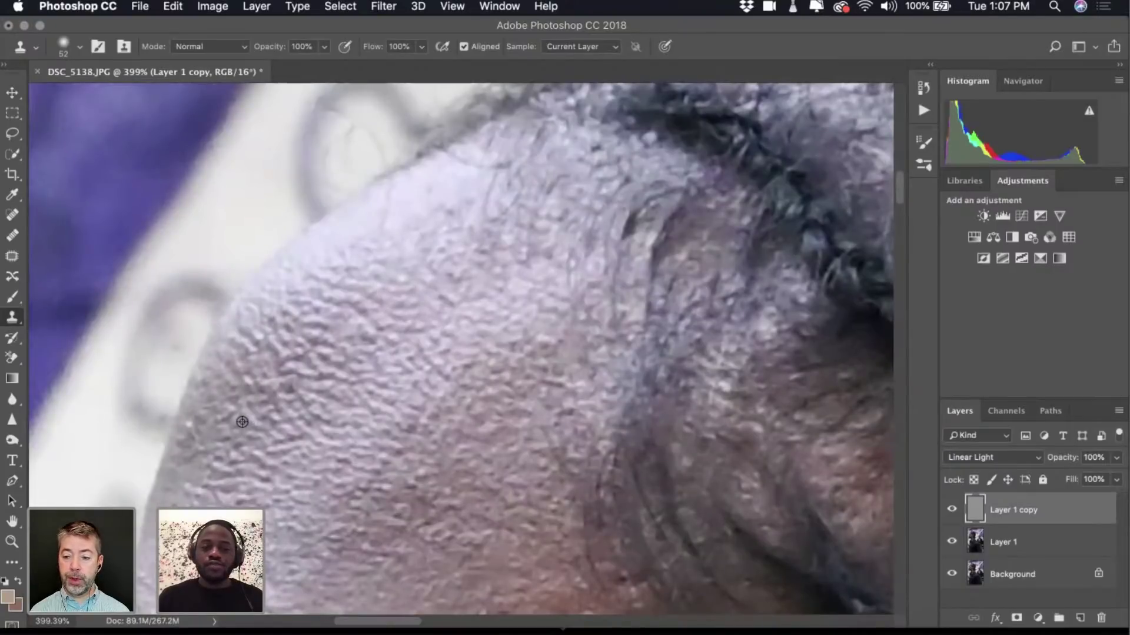
click(64, 52)
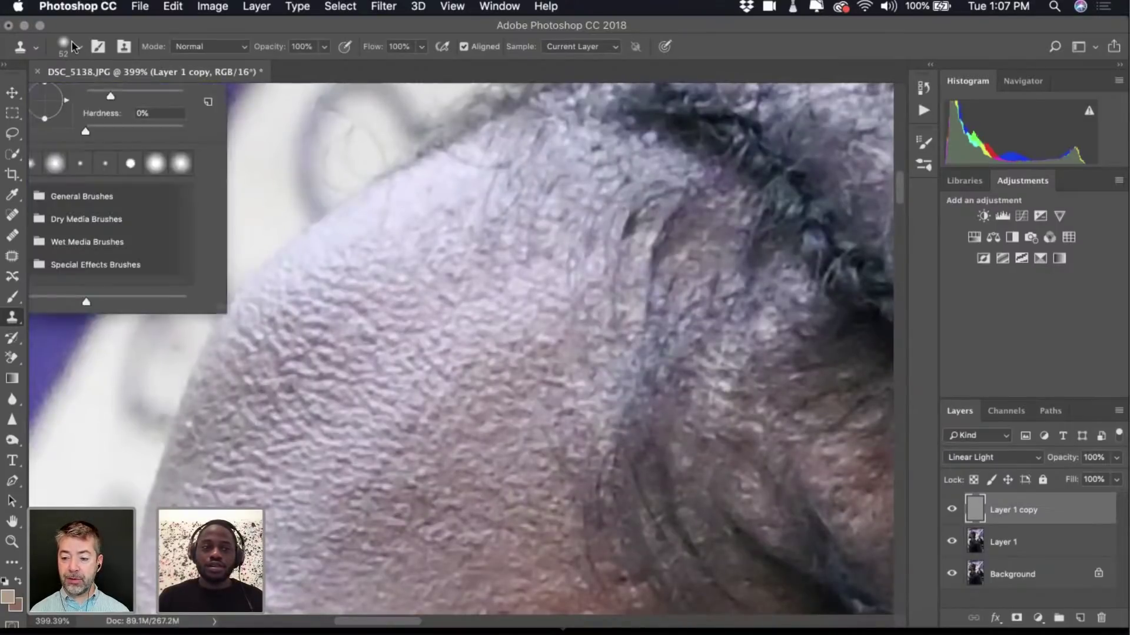
drag(98, 100, 93, 97)
key(Return)
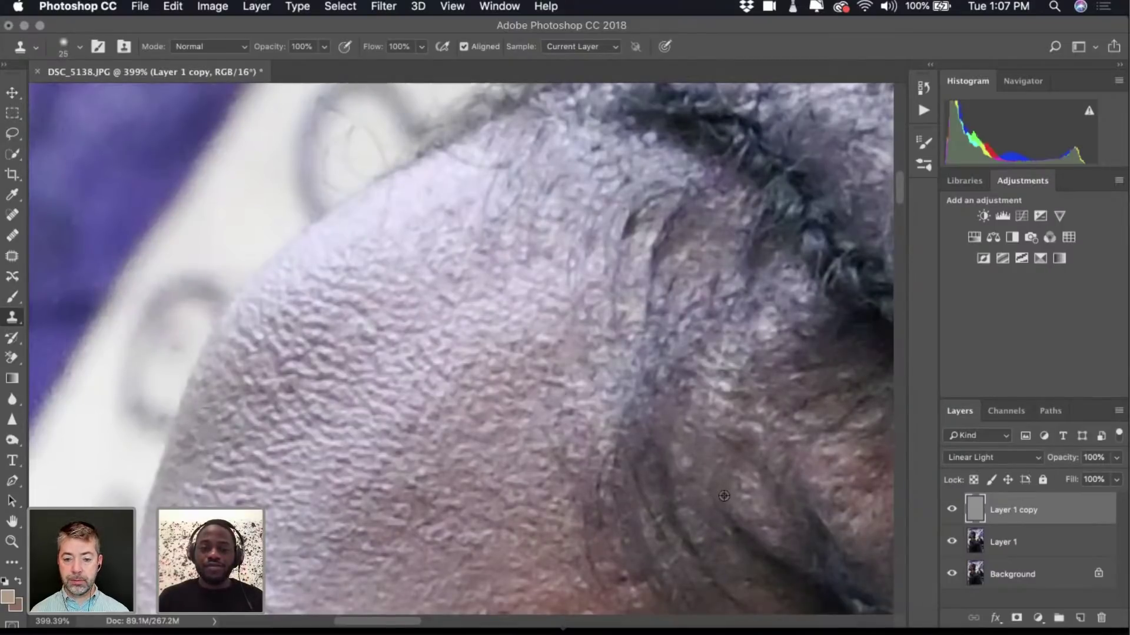
Examine the skin texture across the forehead, brow and hairline, both close up and in the wider profile.
scroll(590, 378, down, 5)
scroll(618, 408, up, 5)
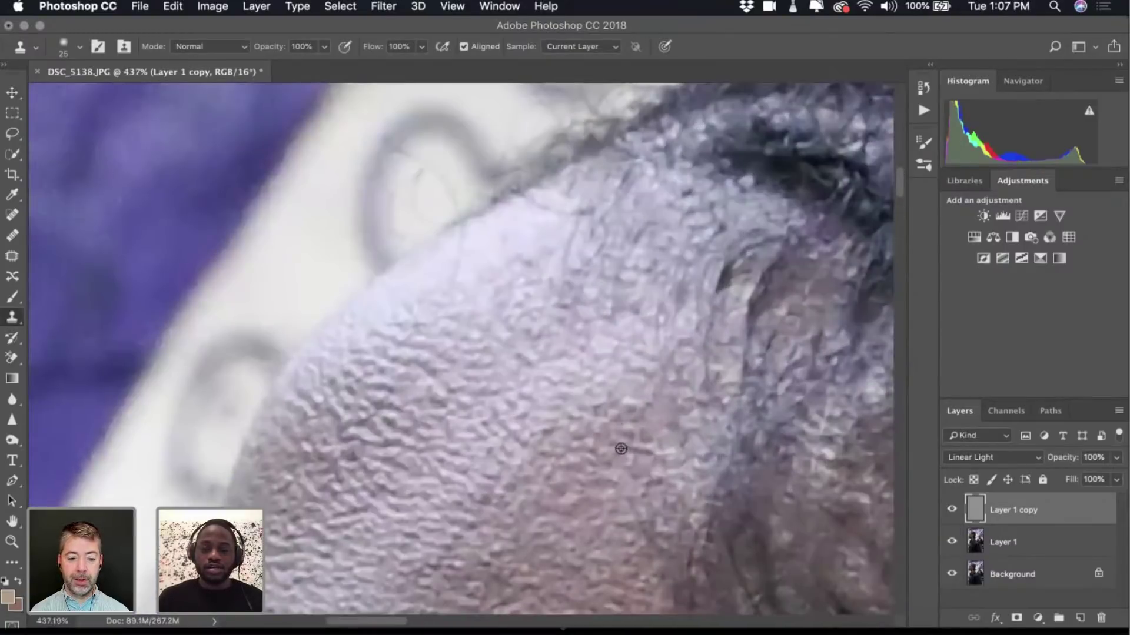
scroll(662, 493, down, 8)
scroll(664, 495, up, 3)
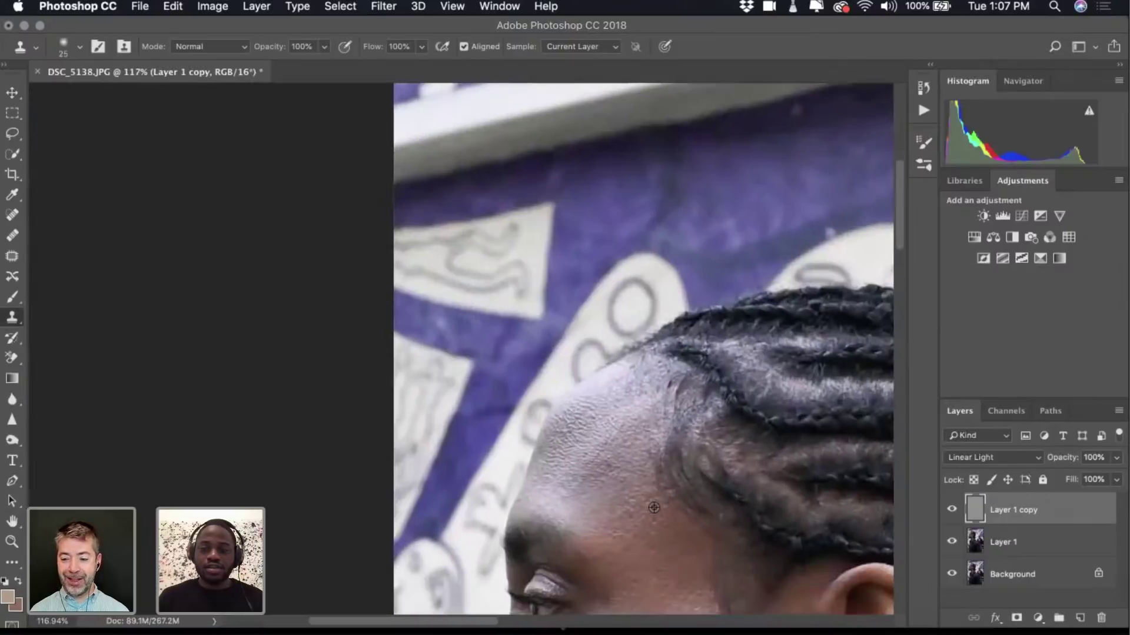
scroll(654, 507, up, 4)
scroll(662, 545, down, 2)
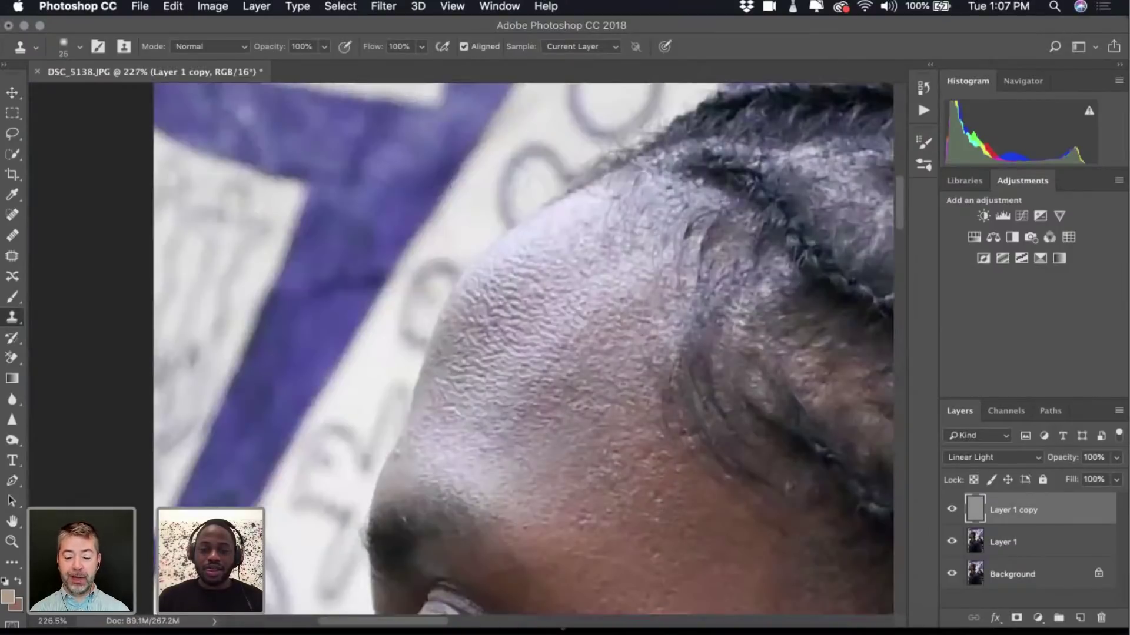
scroll(698, 563, down, 5)
scroll(698, 563, right, 3)
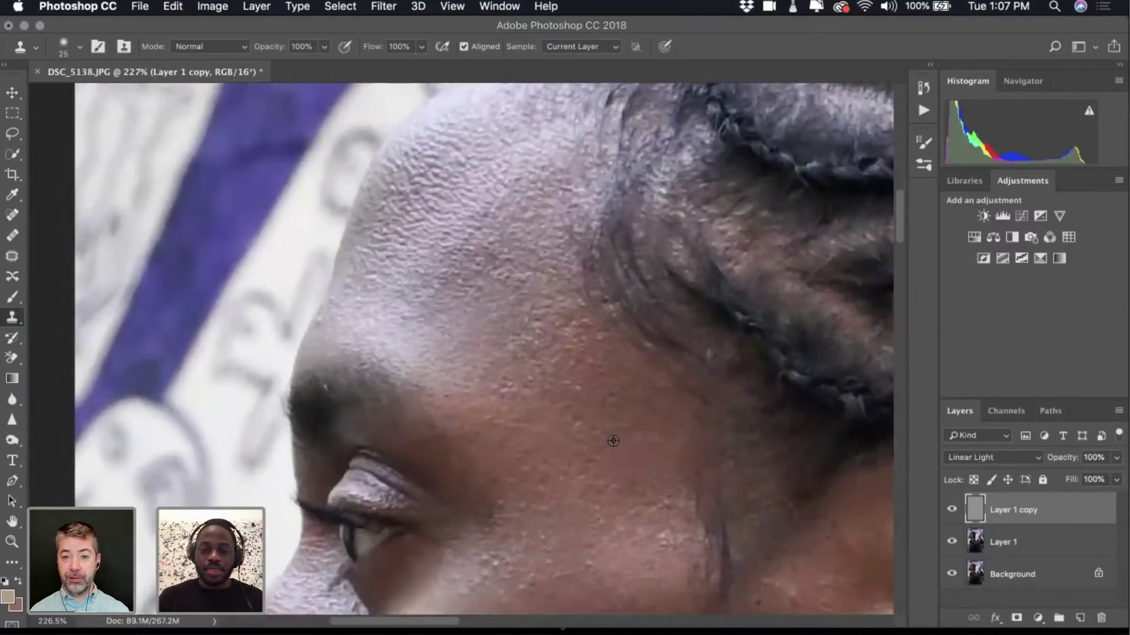
scroll(614, 440, down, 2)
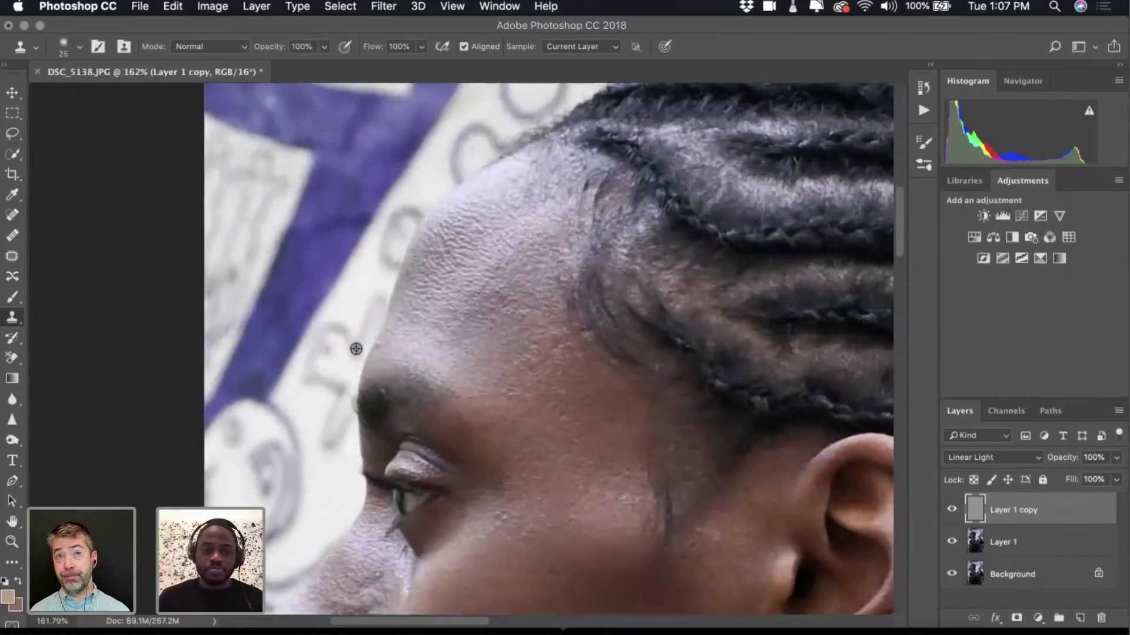
scroll(356, 349, up, 2)
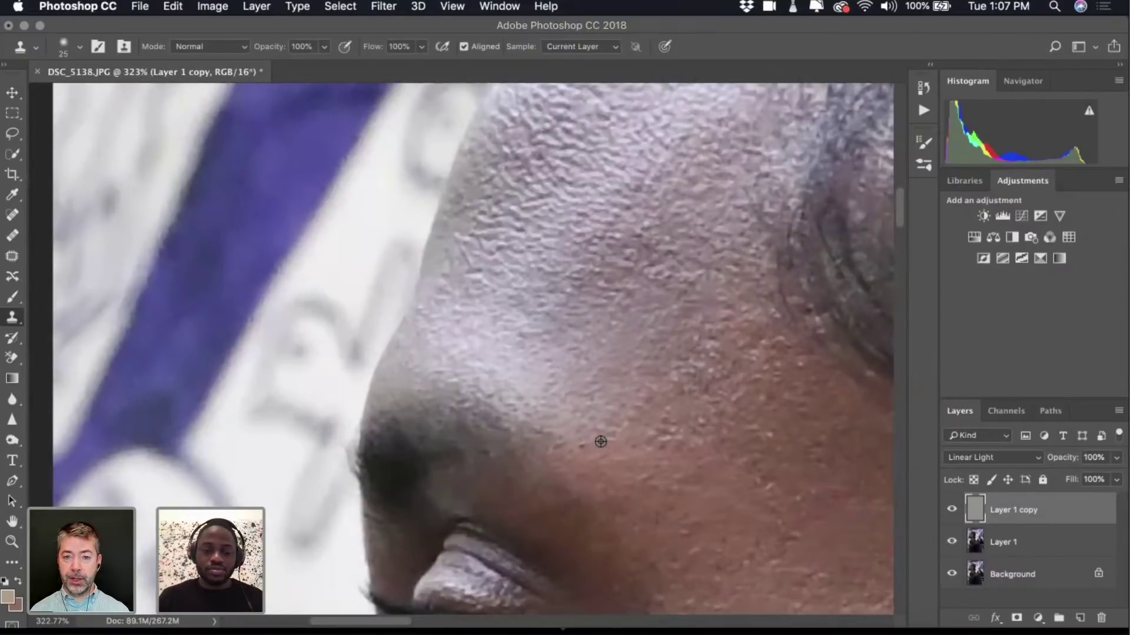
scroll(669, 443, down, 10)
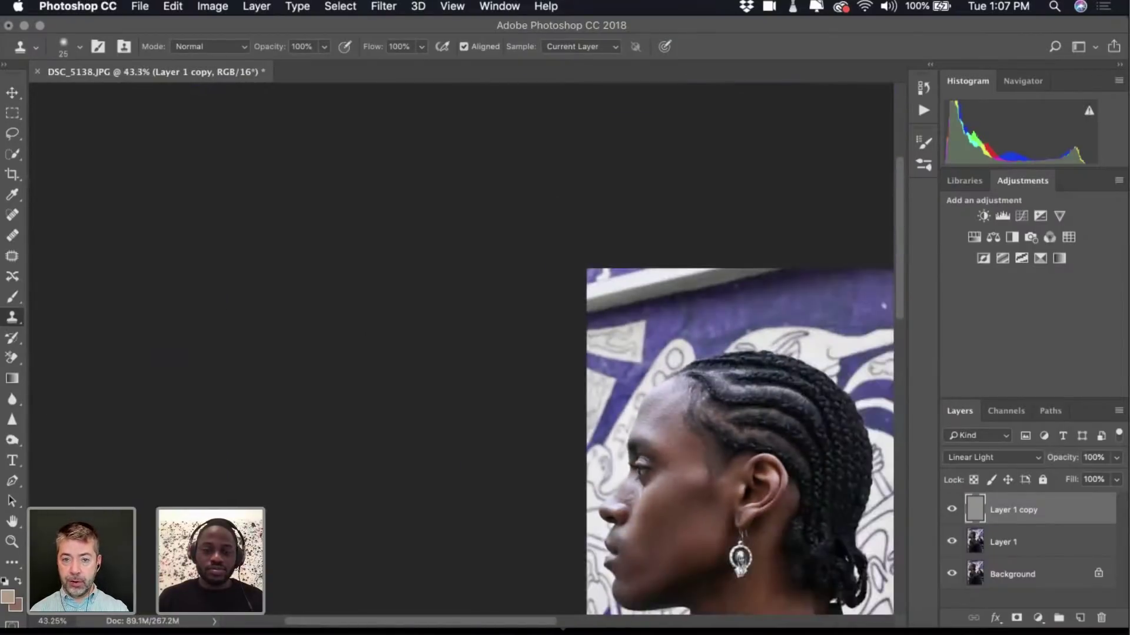
scroll(673, 424, up, 5)
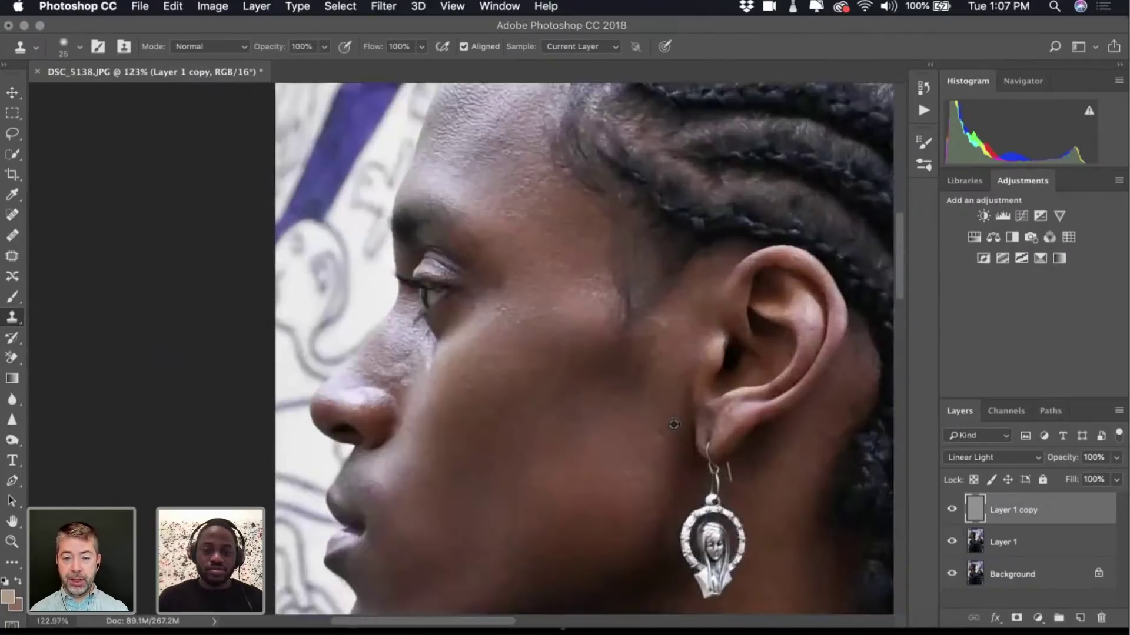
Enlarge the Clone Stamp brush to 57 px for retouching the eye and nose area.
scroll(405, 359, up, 4)
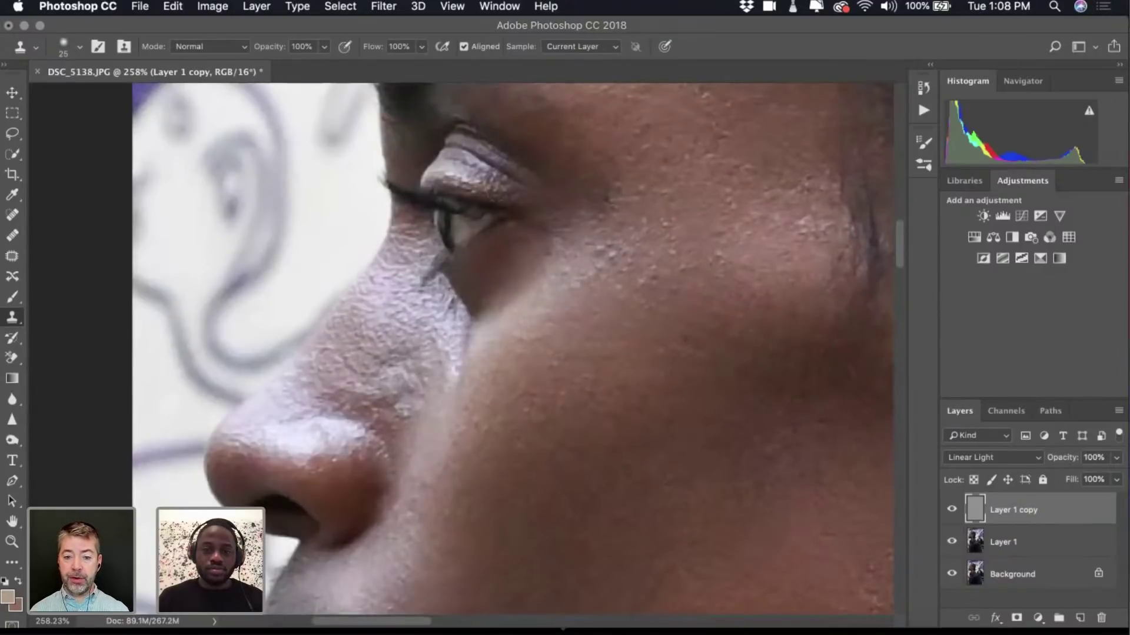
click(69, 47)
drag(110, 90, 114, 92)
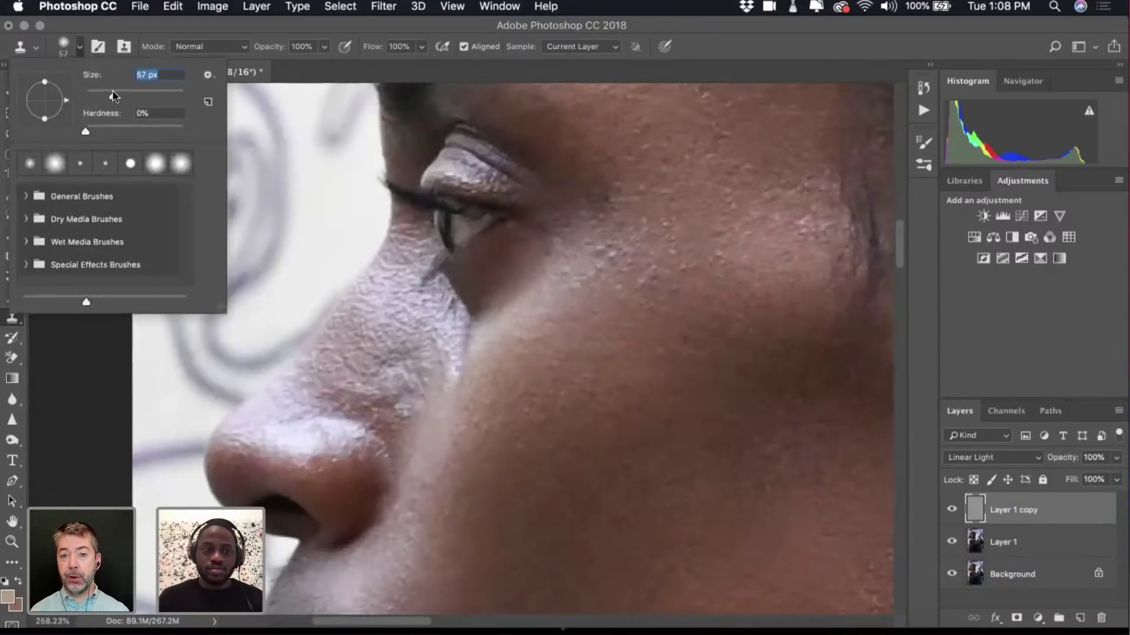
click(75, 47)
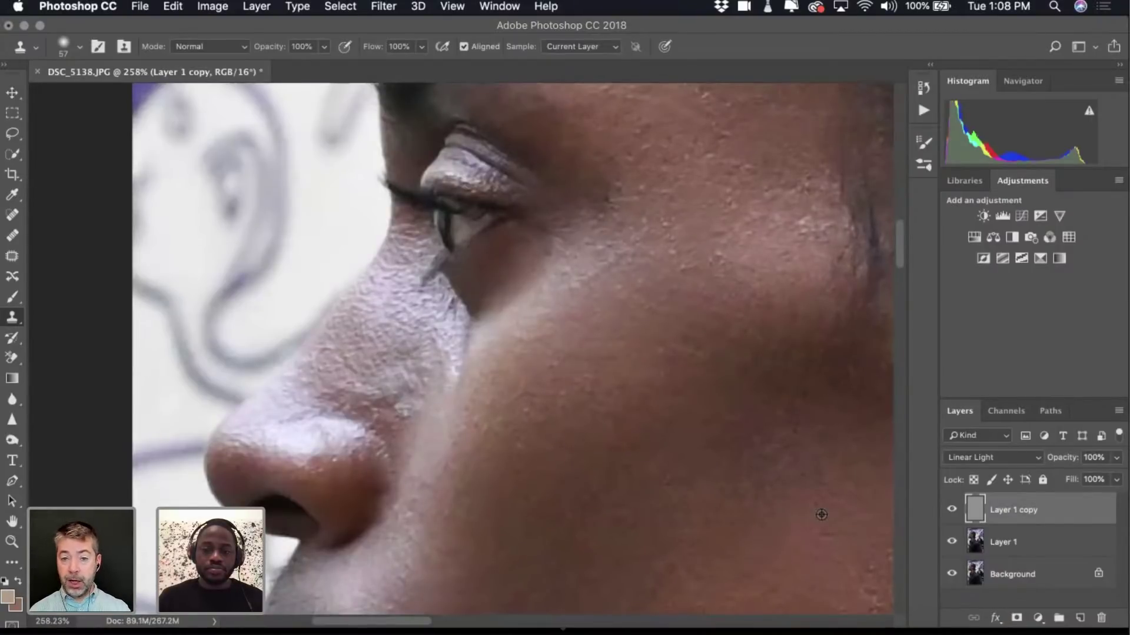
Make Layer 1 the active layer and switch to the Lasso tool for work on the nose.
scroll(821, 515, down, 10)
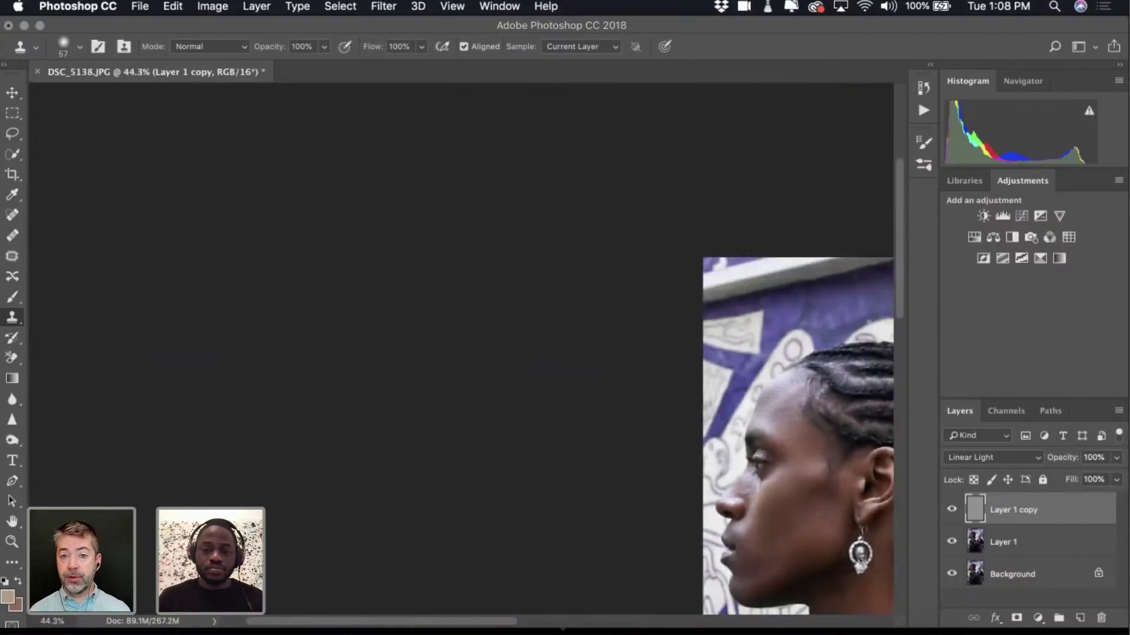
scroll(757, 436, right, 3)
scroll(660, 501, up, 10)
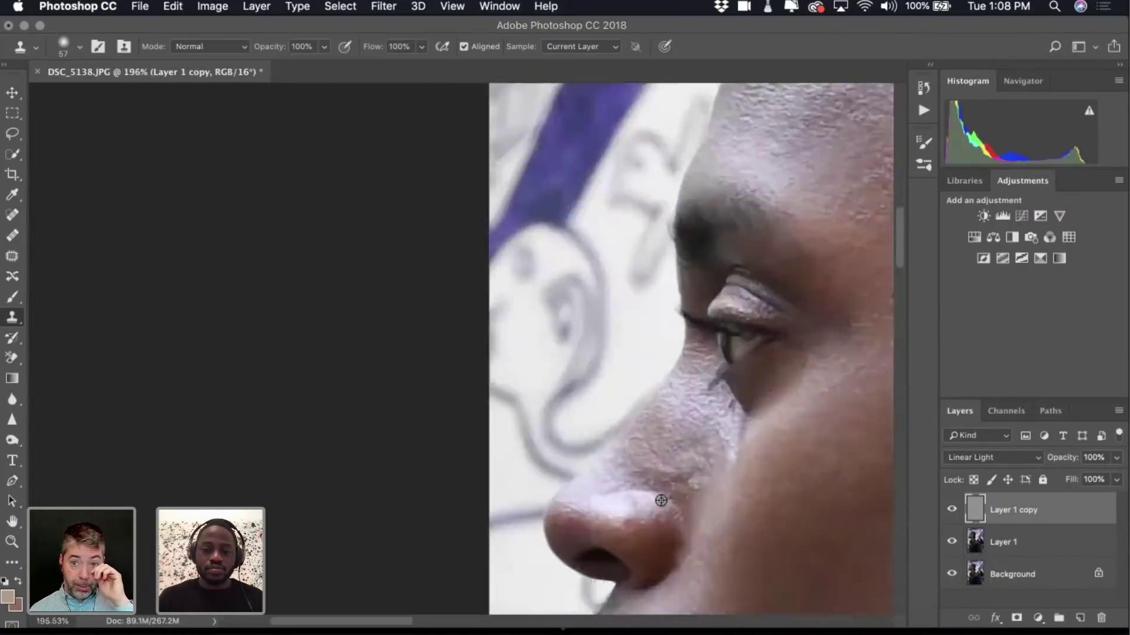
click(990, 539)
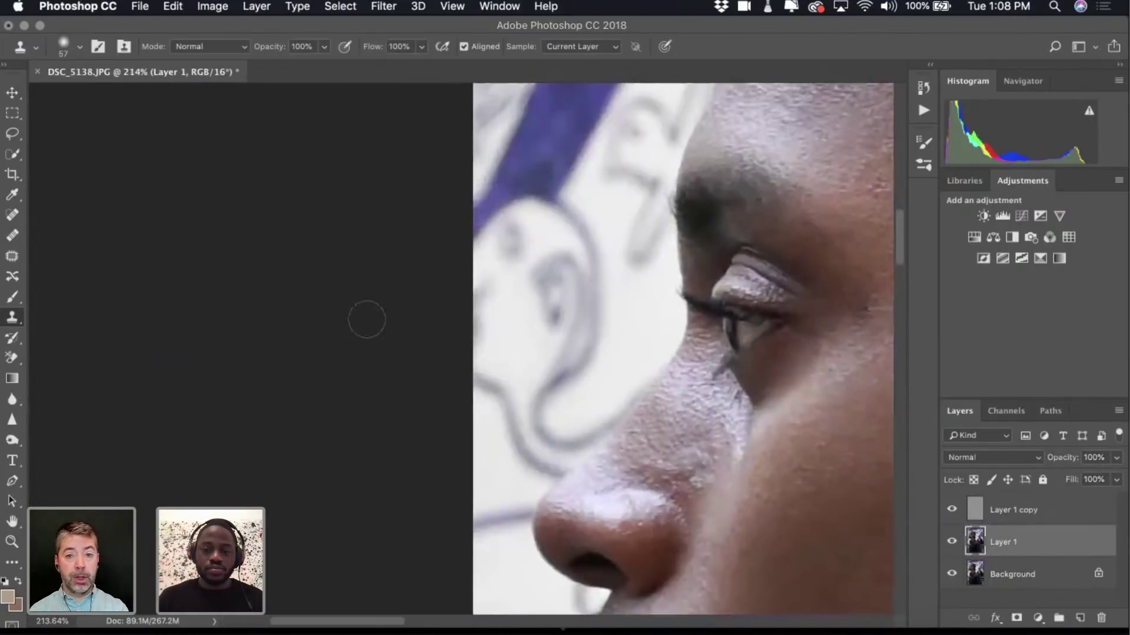
key(l)
mouse_move(610, 449)
mouse_down()
mouse_move(688, 371)
mouse_move(744, 432)
mouse_move(744, 467)
mouse_move(709, 498)
mouse_up()
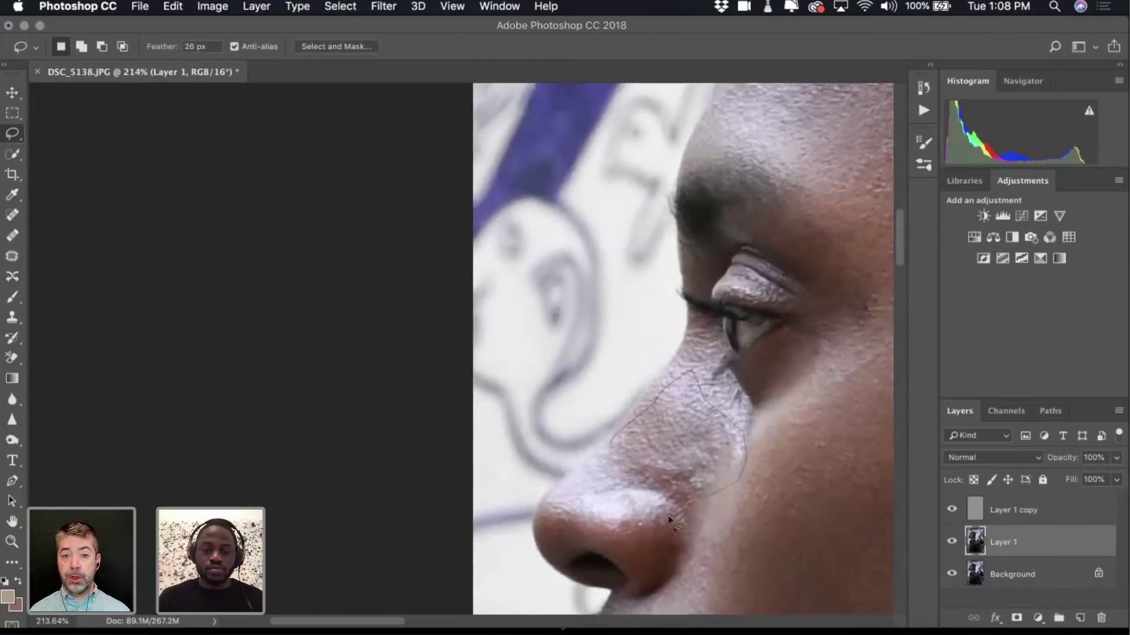
drag(601, 504, 598, 468)
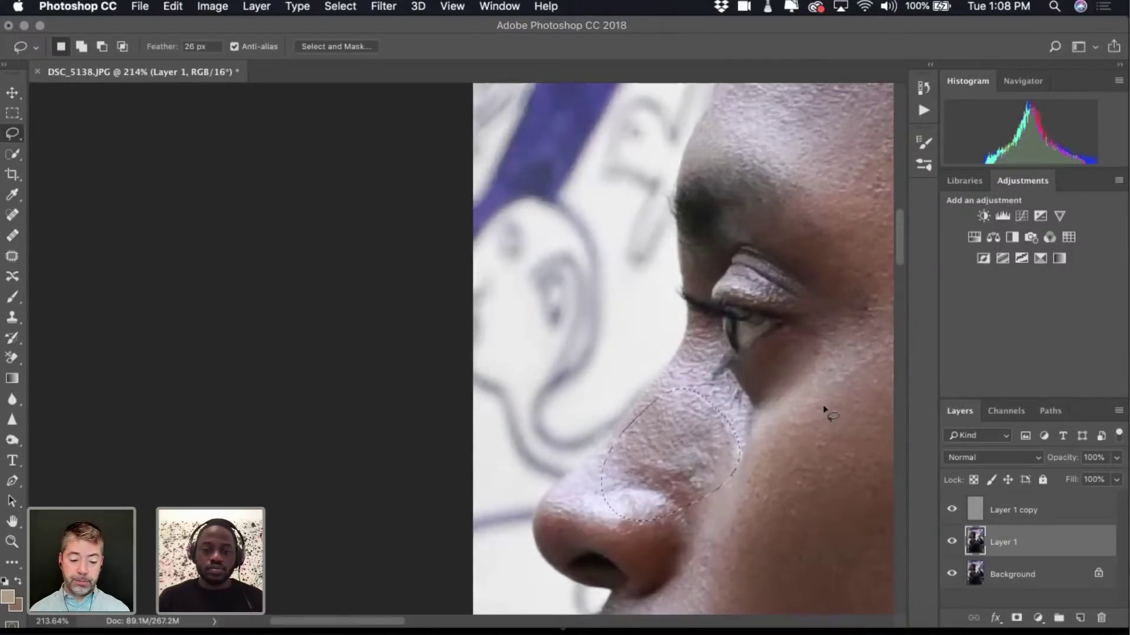
key(super+d)
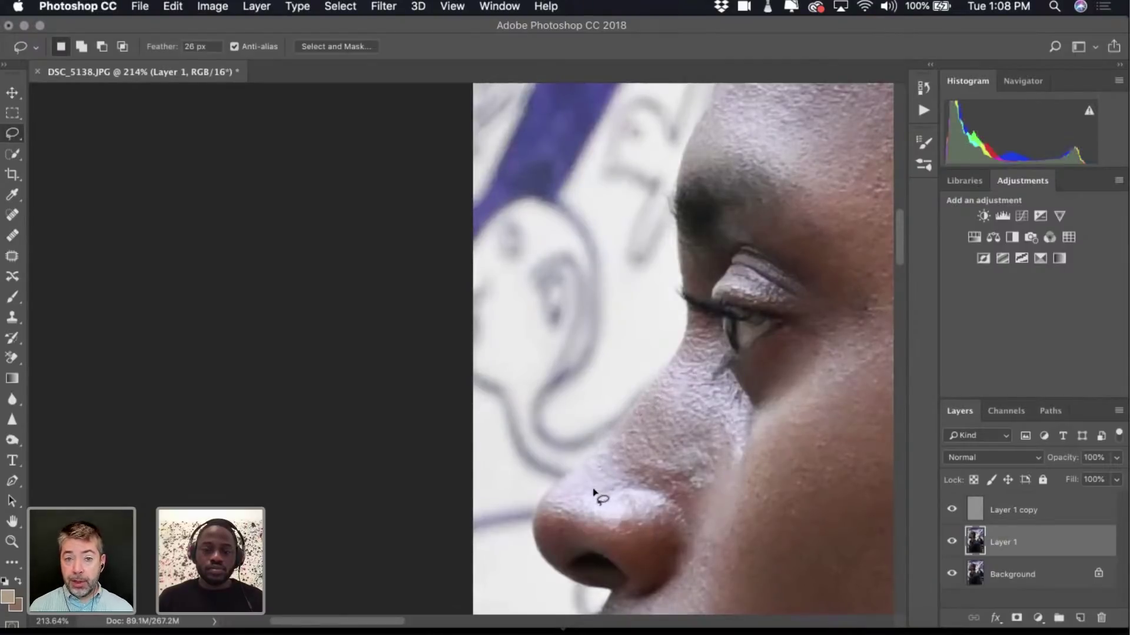
Lasso the side of the nose on Layer 1, apply a Gaussian Blur with a 12 px radius, and clear the selection.
mouse_move(639, 405)
mouse_down()
mouse_move(677, 383)
mouse_move(708, 388)
mouse_move(736, 418)
mouse_move(729, 484)
mouse_move(707, 511)
mouse_up()
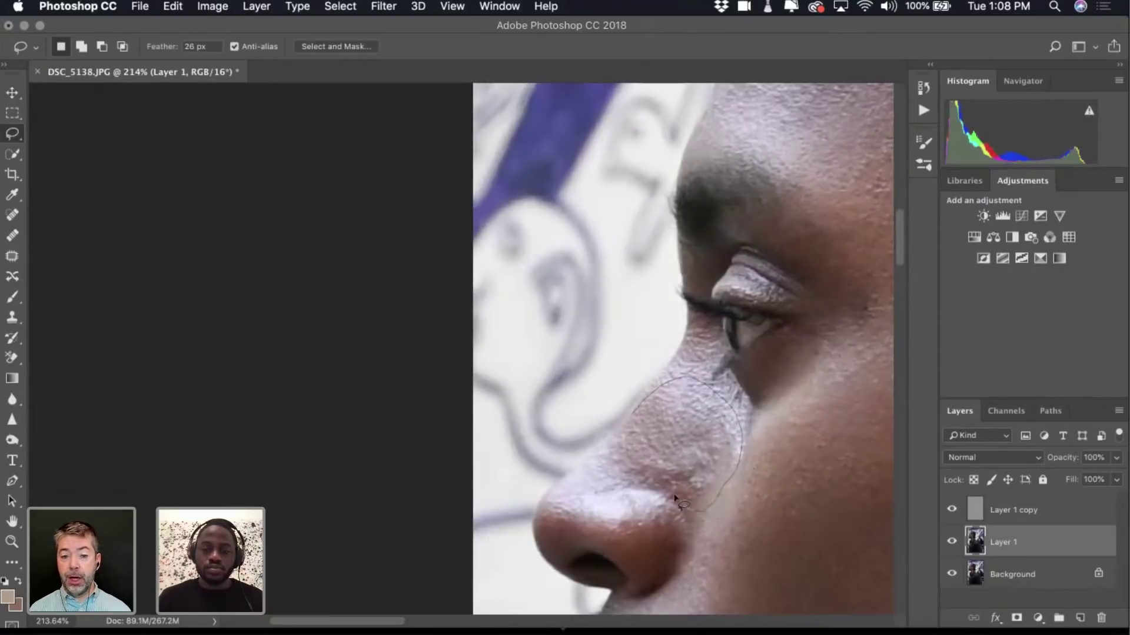
mouse_move(639, 492)
mouse_down()
mouse_move(588, 502)
mouse_move(587, 483)
mouse_move(633, 423)
mouse_up()
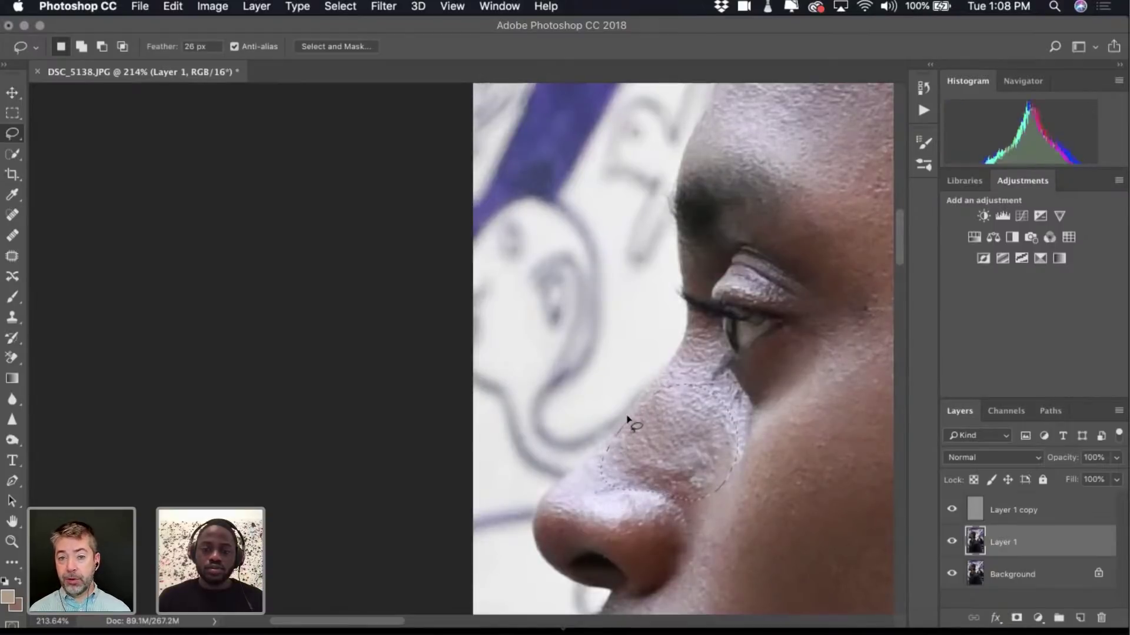
click(383, 6)
mouse_move(417, 196)
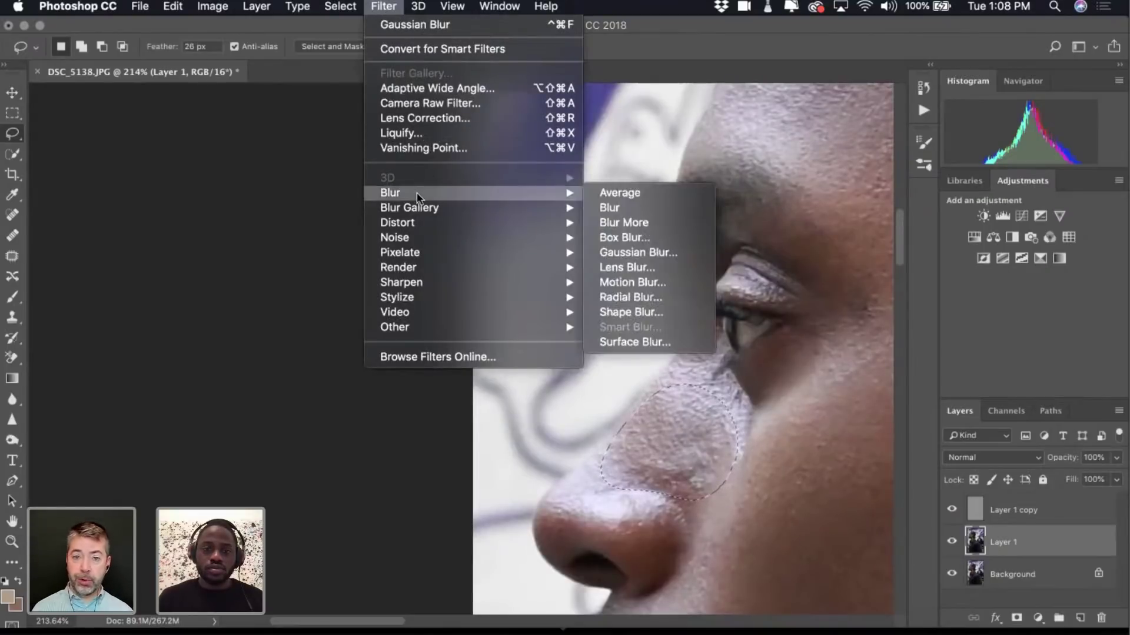
click(637, 252)
drag(830, 388, 827, 390)
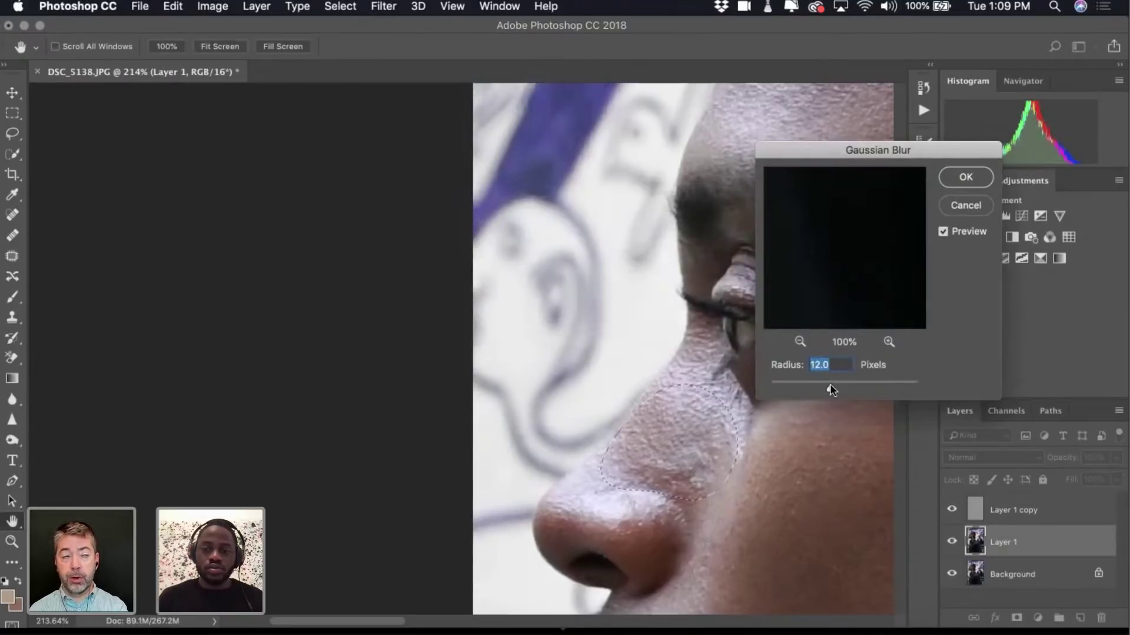
click(968, 185)
key(ctrl+d)
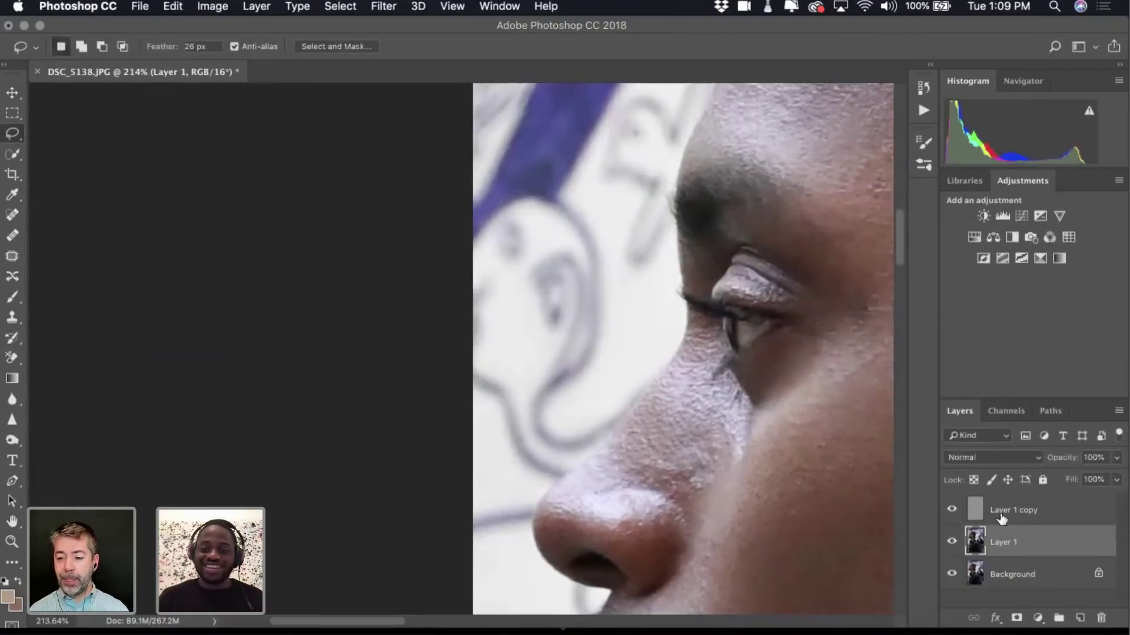
Group Layer 1 copy and Layer 1 together, and make Layer 1 copy the active layer inside the expanded group.
click(994, 517)
shift+click(1007, 544)
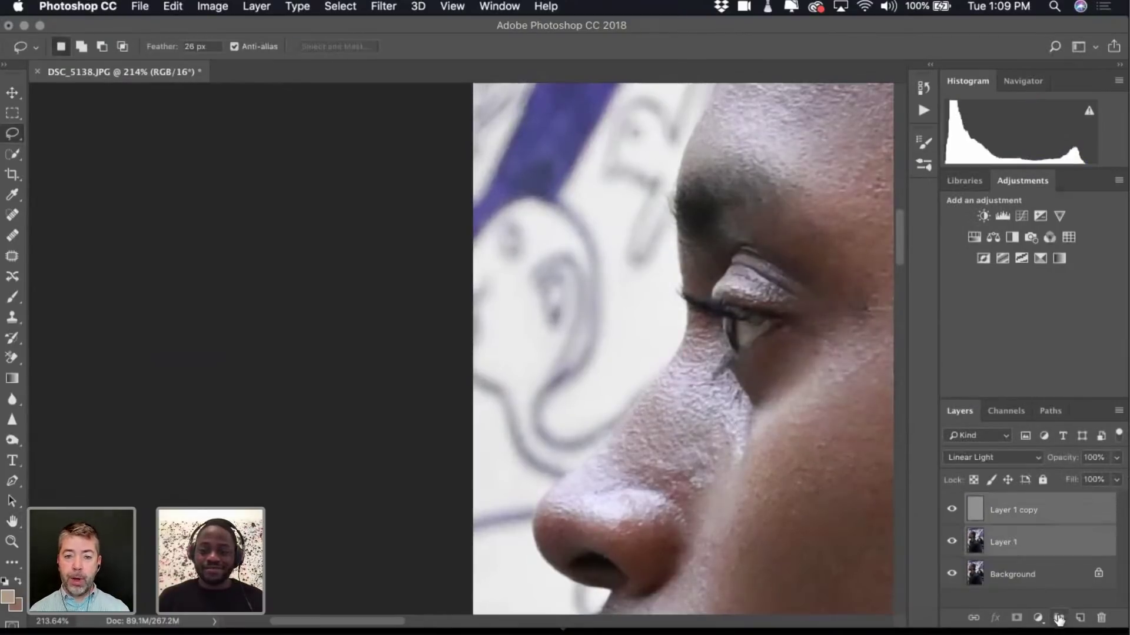
click(1058, 618)
click(970, 506)
click(1025, 556)
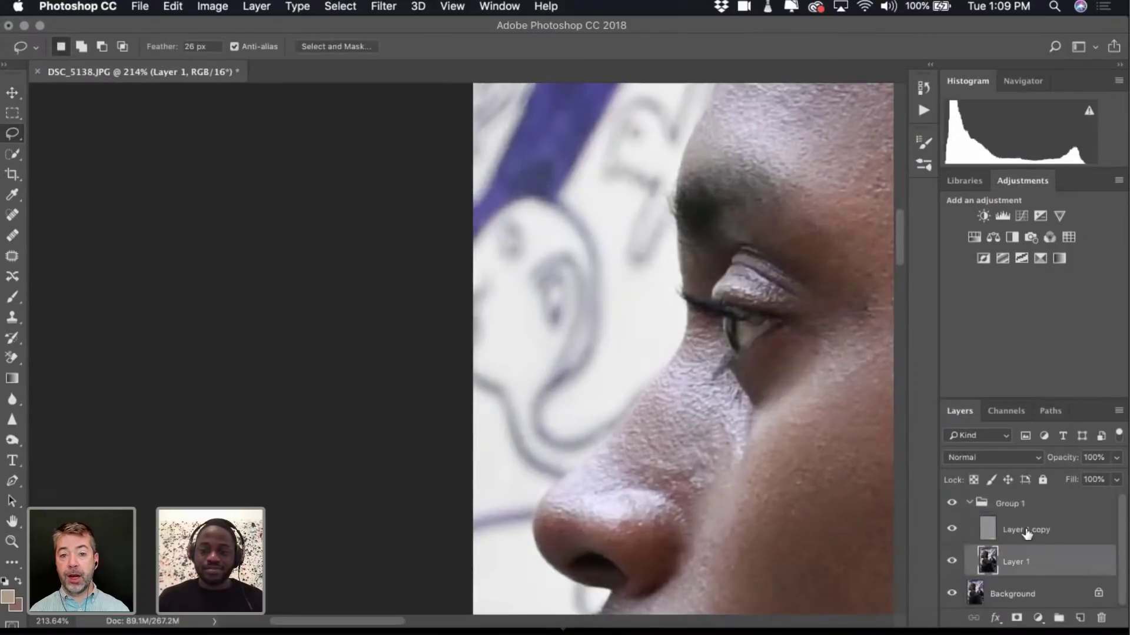
click(1028, 534)
click(993, 558)
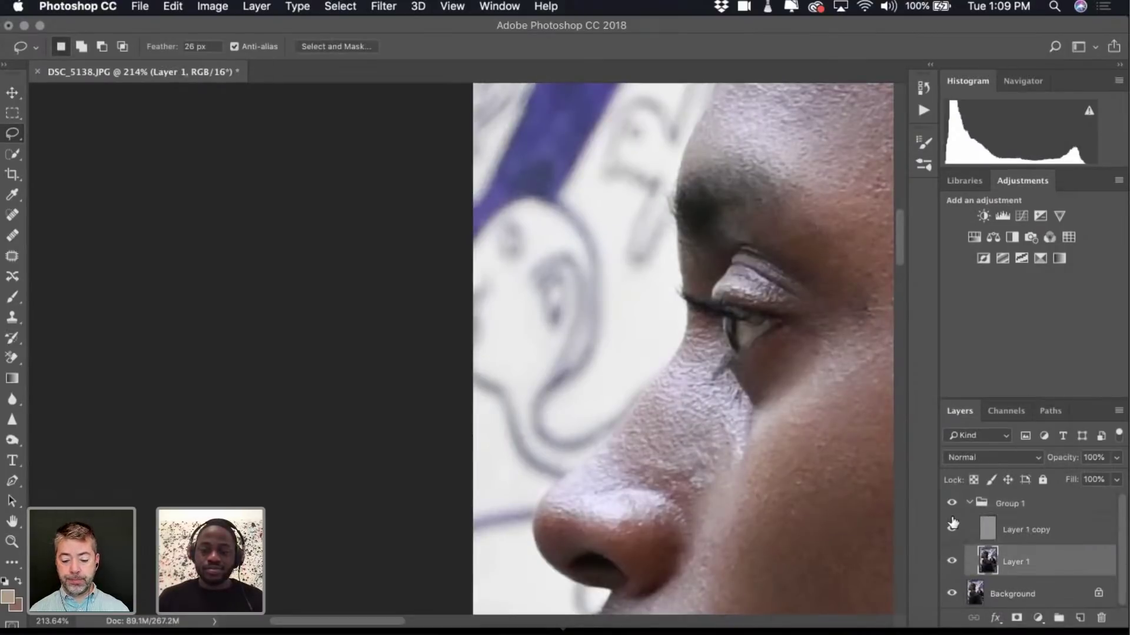
click(1010, 533)
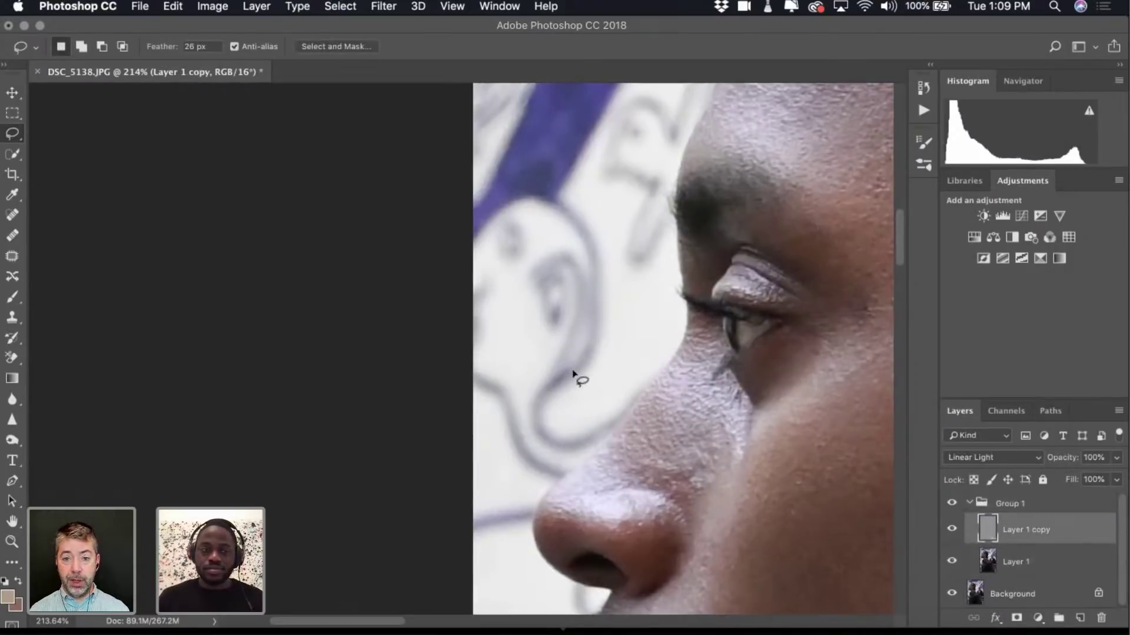
Reduce the Clone Stamp brush to 33 px, sample skin texture on the side of the nose, and undo the last clone stroke.
click(12, 317)
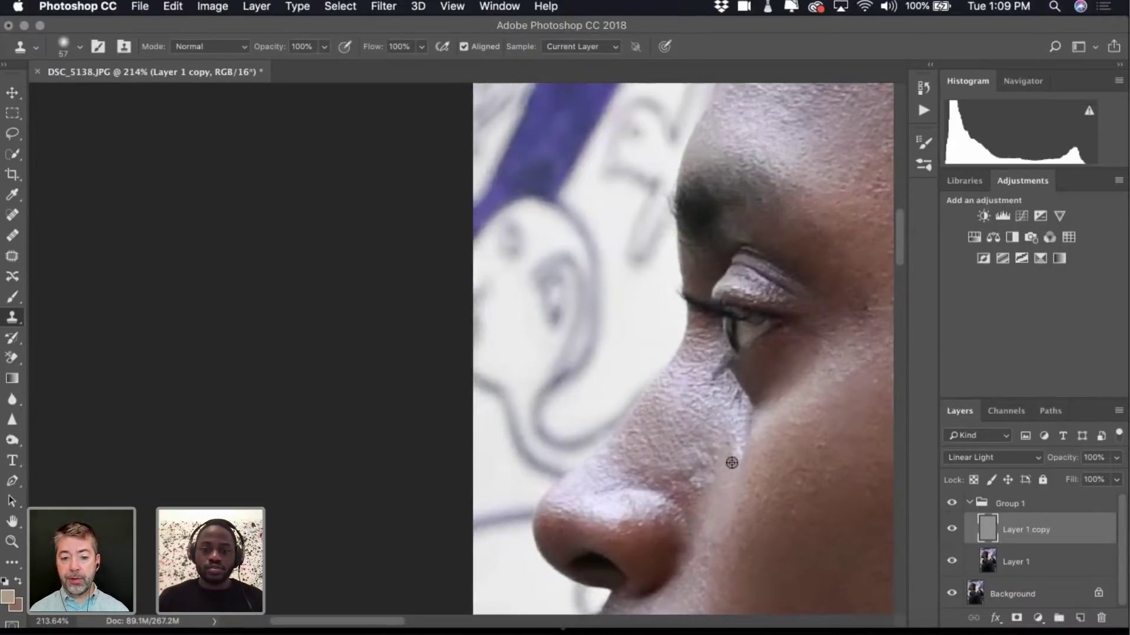
scroll(701, 443, right, 3)
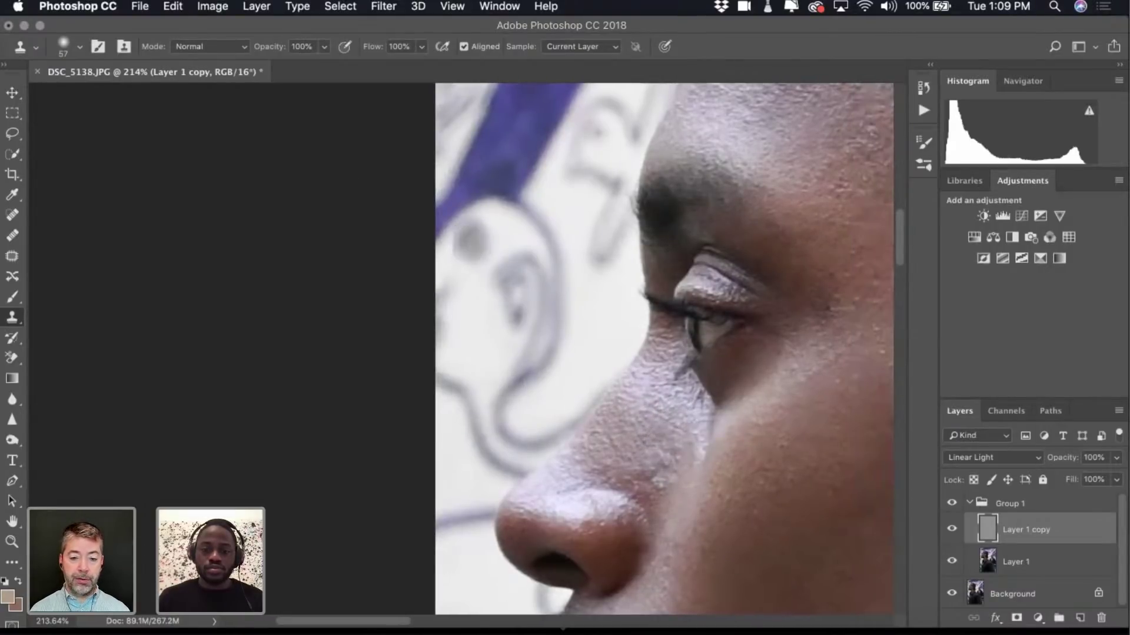
click(77, 48)
drag(119, 90, 101, 94)
click(72, 51)
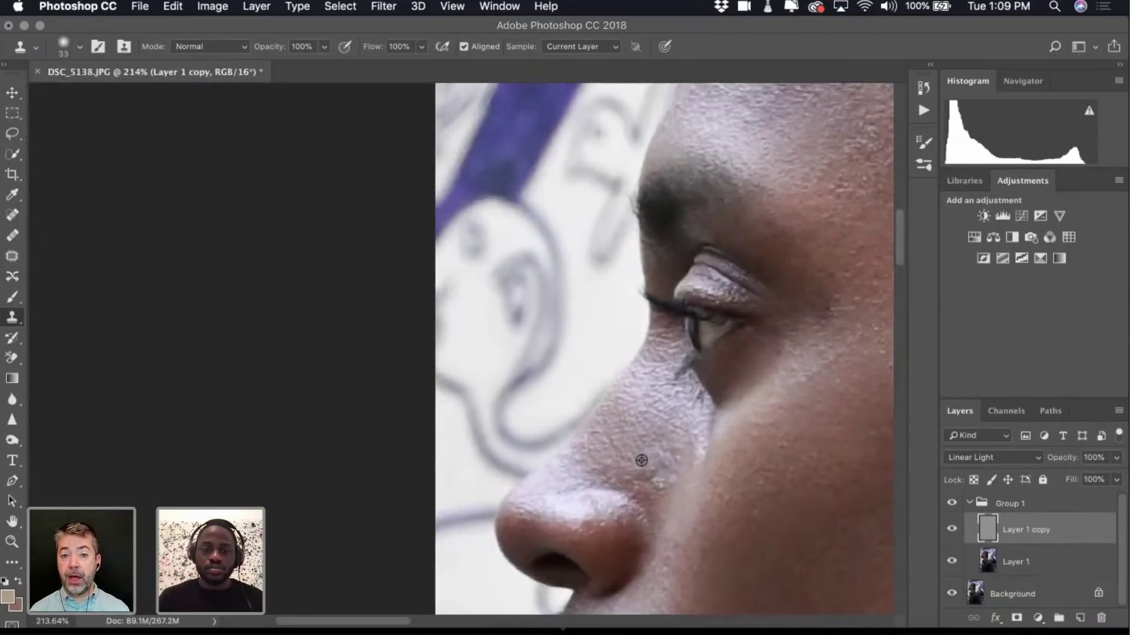
alt+click(661, 441)
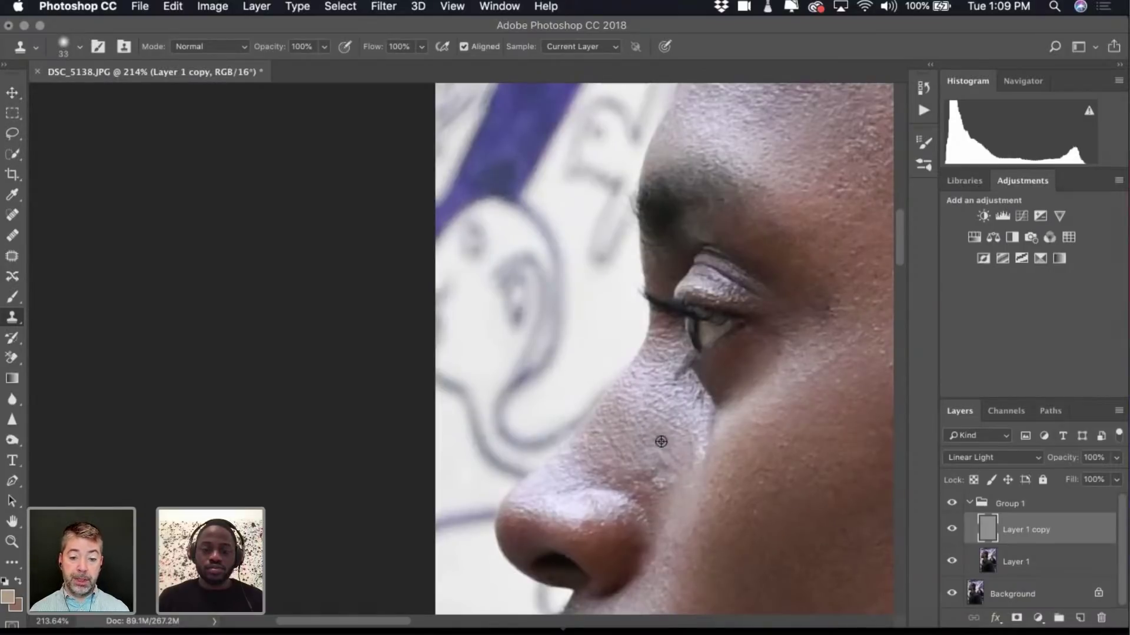
key(super+z)
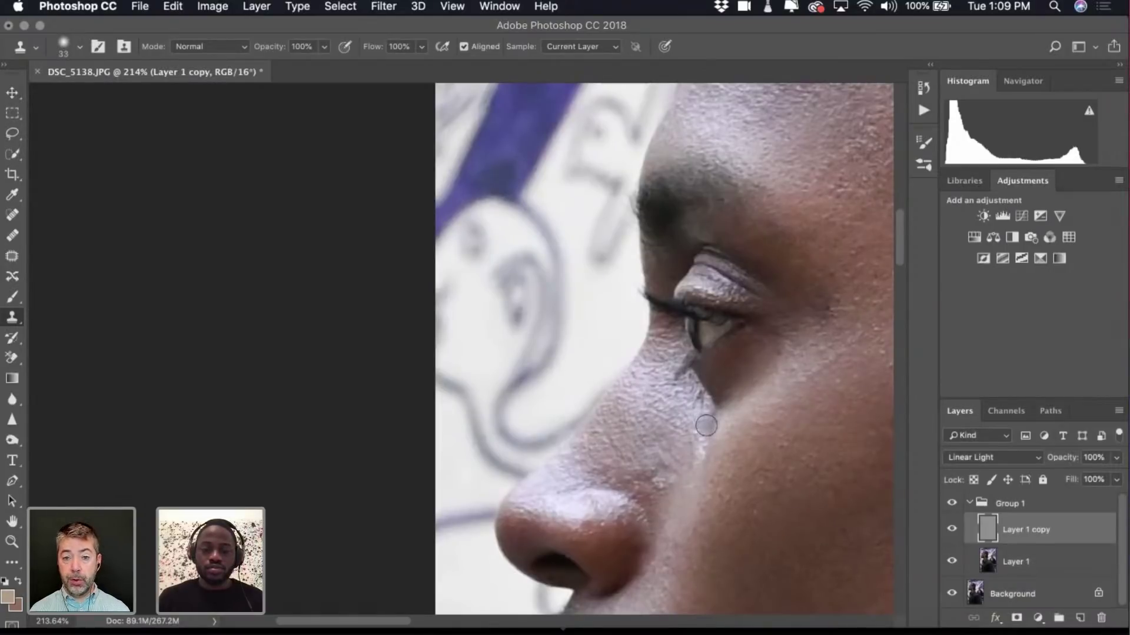
Examine the retouched skin on the nose and under the eye, both close up and in the wider profile.
scroll(640, 466, up, 5)
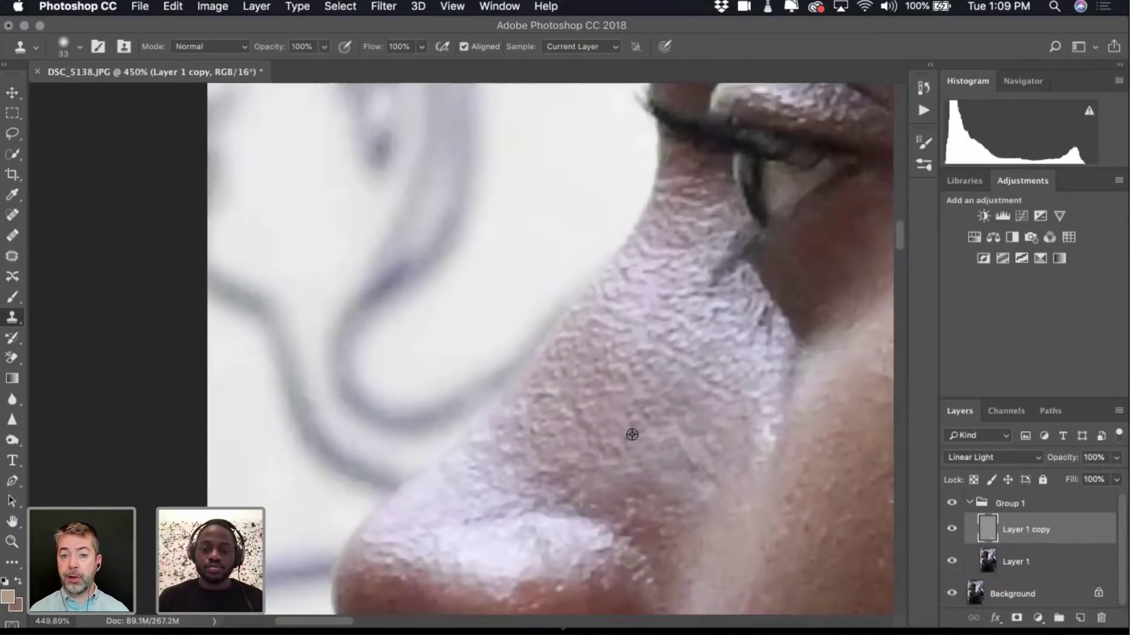
scroll(631, 434, down, 10)
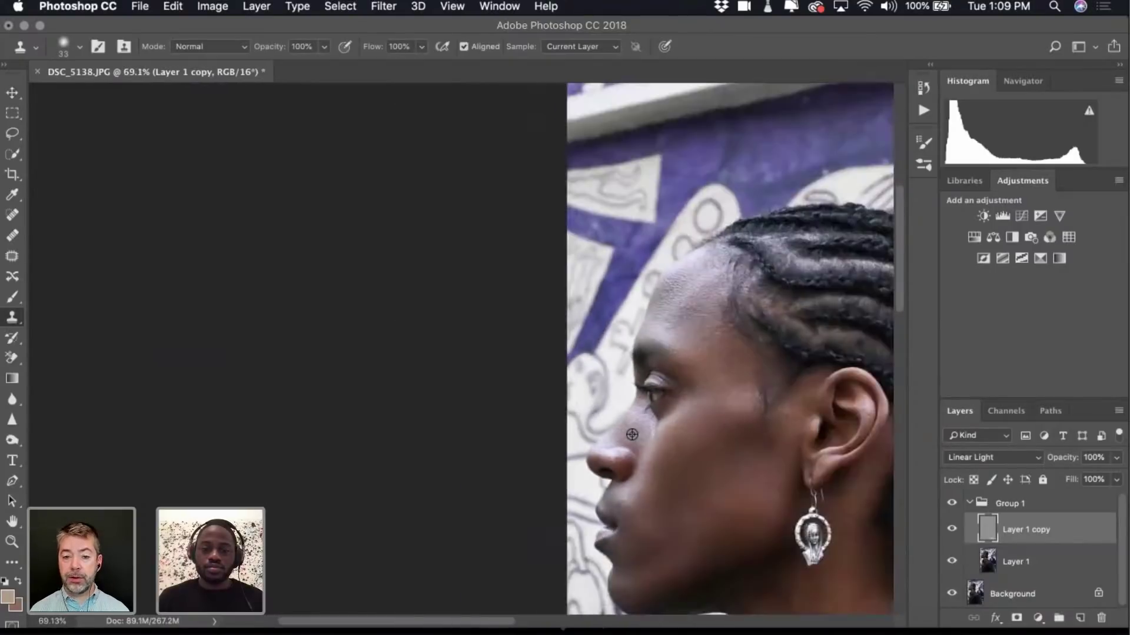
scroll(632, 434, down, 2)
scroll(642, 429, up, 6)
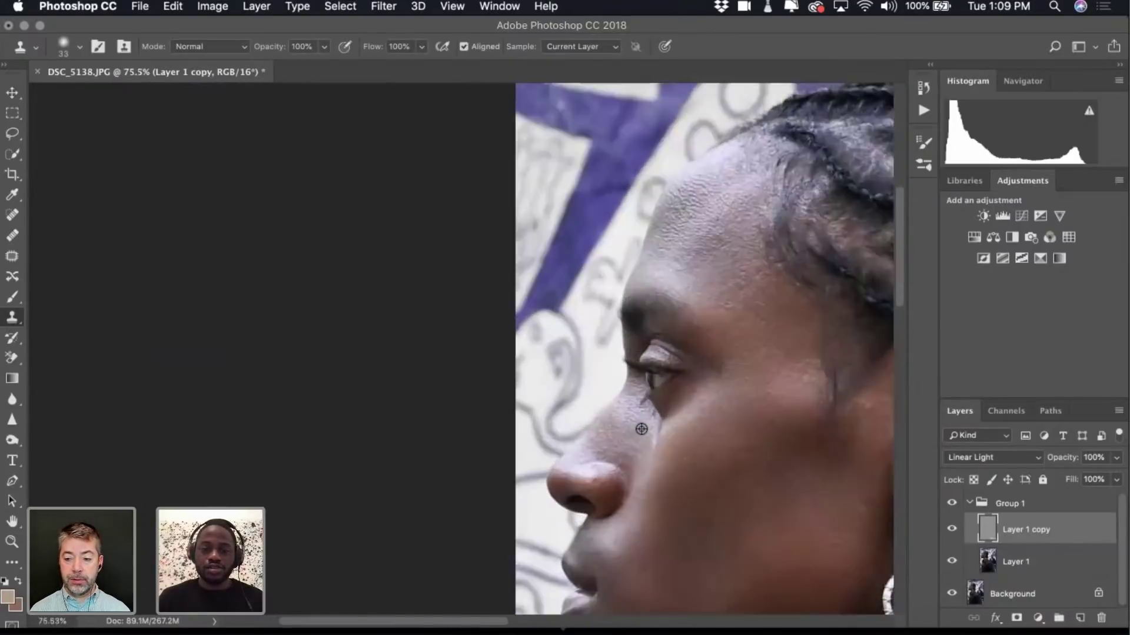
scroll(567, 524, up, 2)
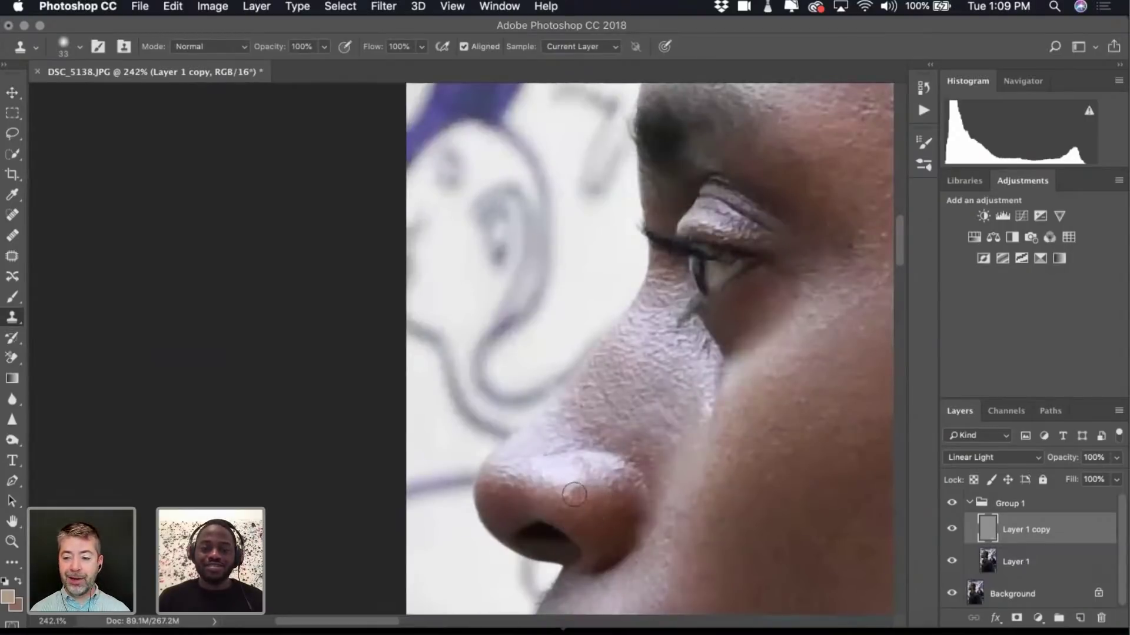
scroll(606, 490, down, 10)
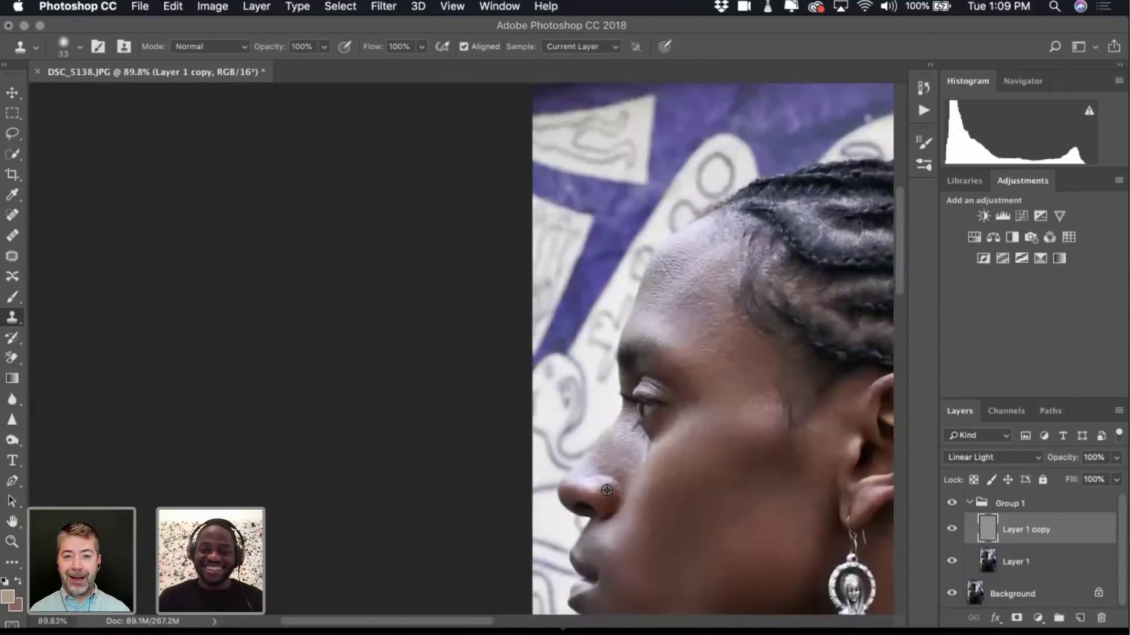
scroll(676, 459, right, 4)
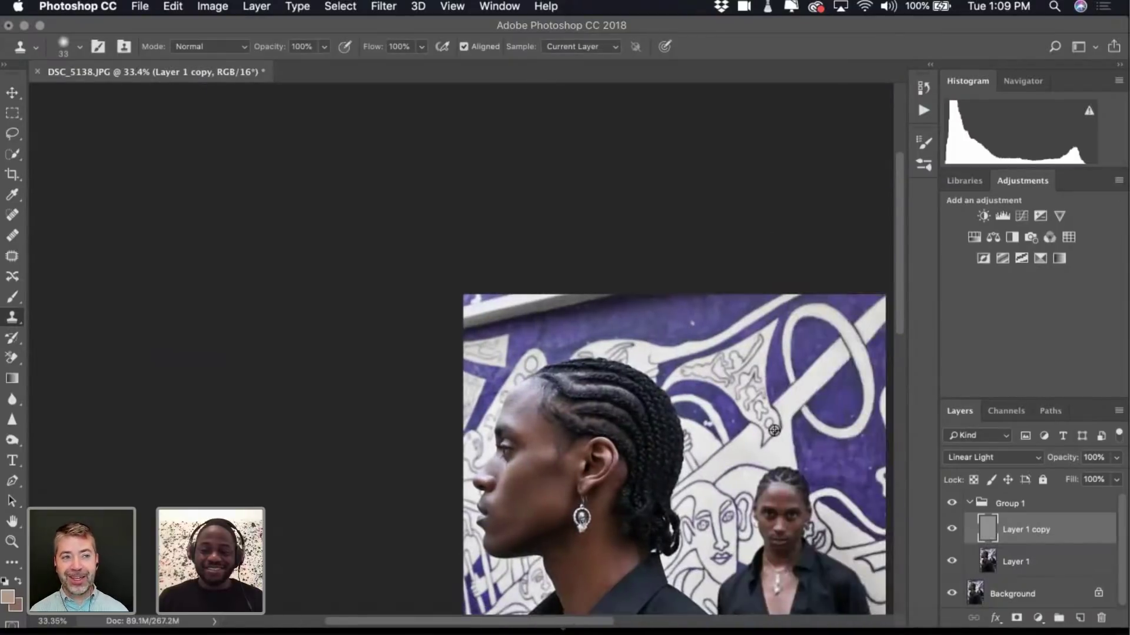
Examine the skin on the cheek, jawline and neck around the earring for areas that still need retouching.
scroll(602, 553, up, 5)
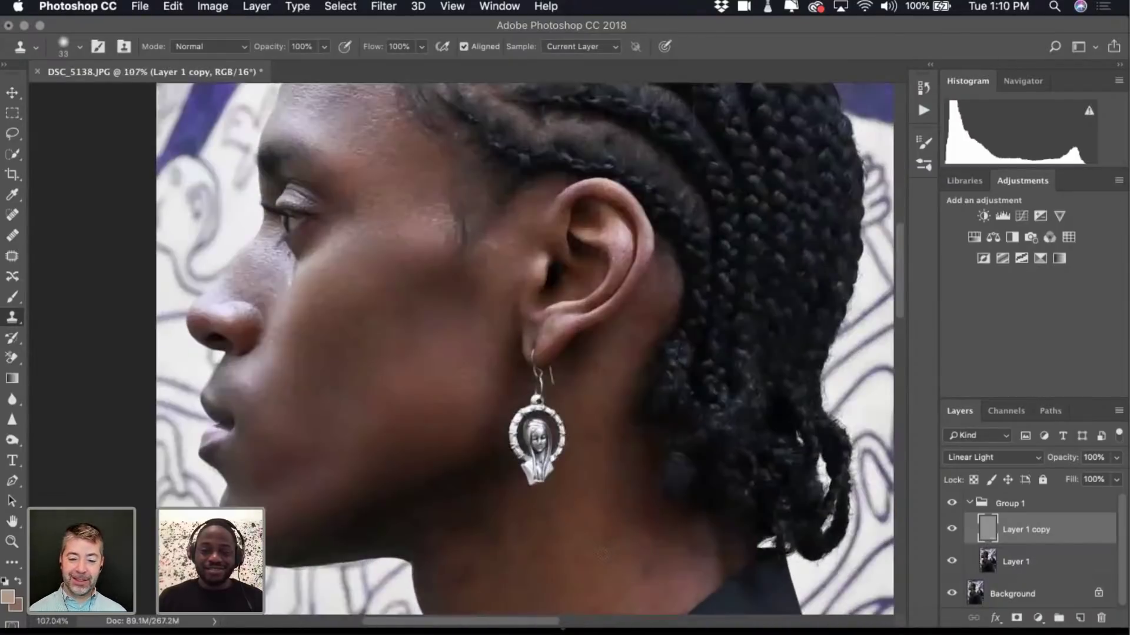
scroll(568, 512, up, 3)
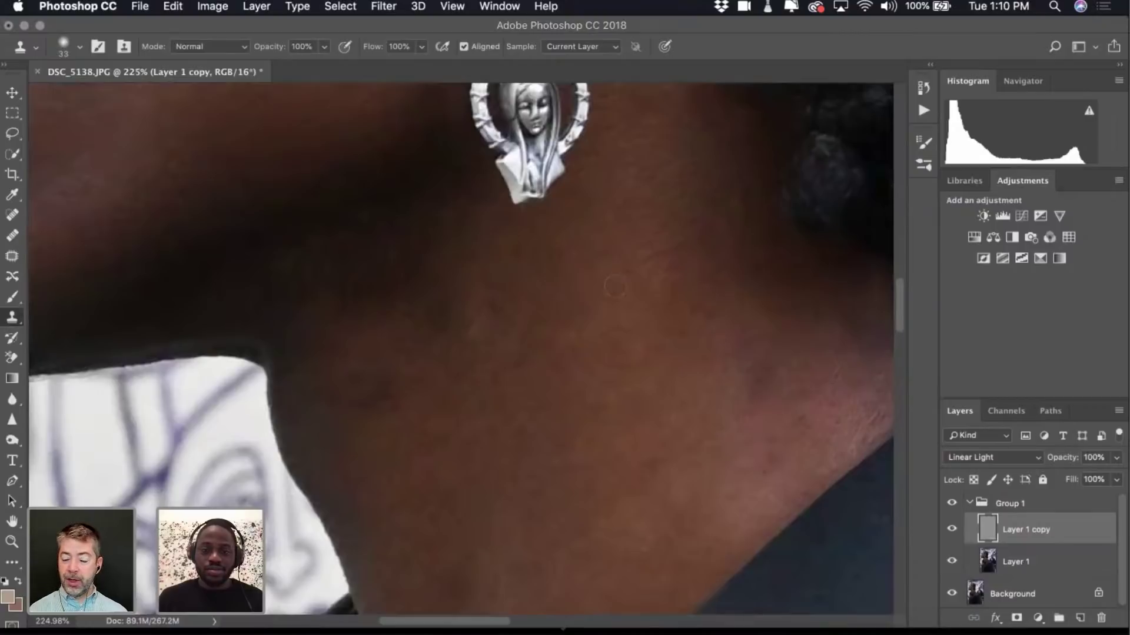
scroll(646, 325, up, 5)
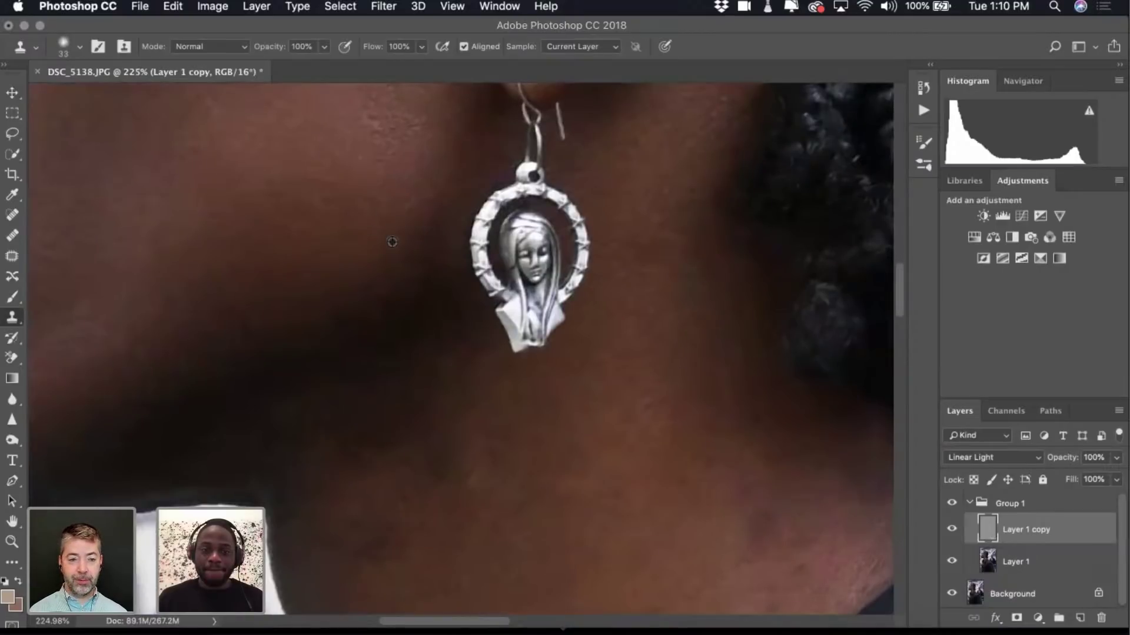
scroll(392, 242, down, 3)
scroll(337, 227, up, 4)
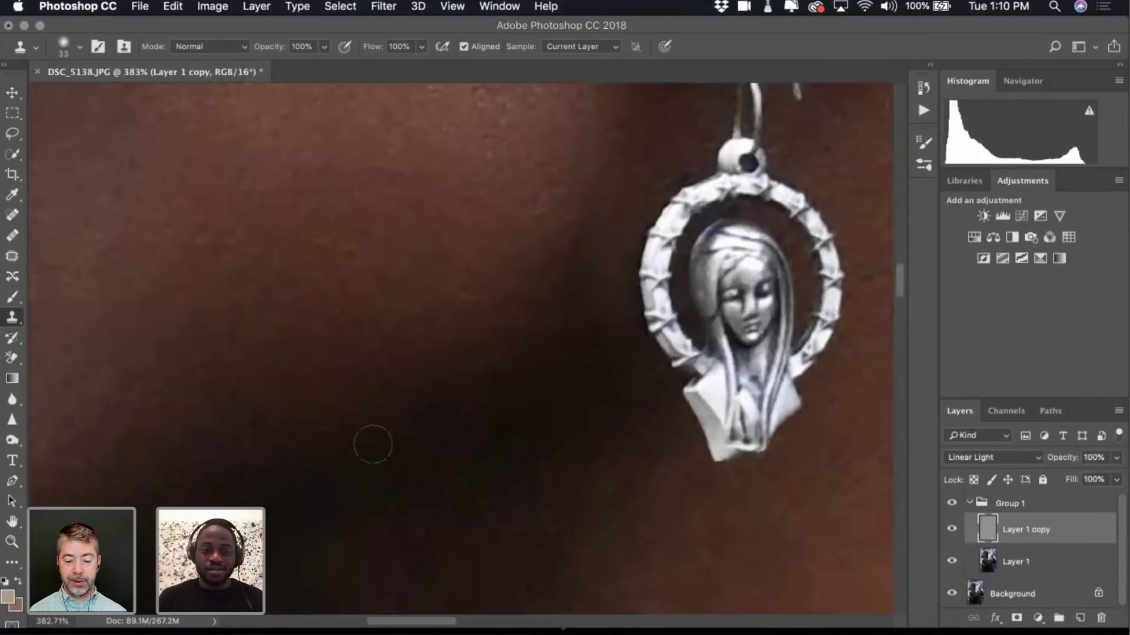
scroll(490, 403, down, 8)
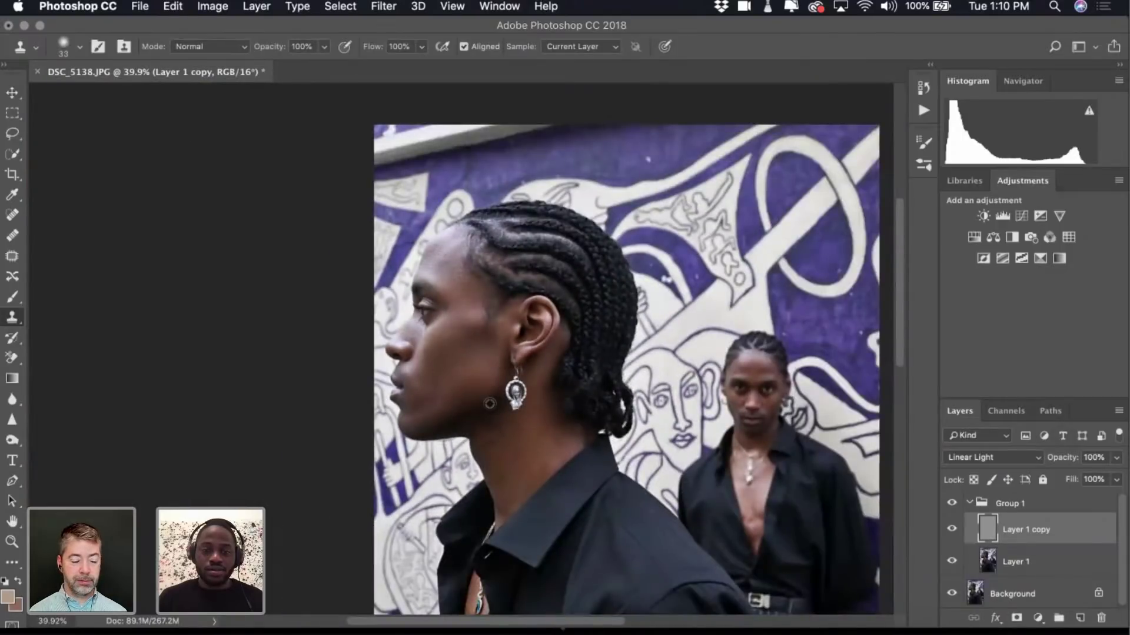
scroll(490, 404, up, 2)
scroll(490, 404, up, 4)
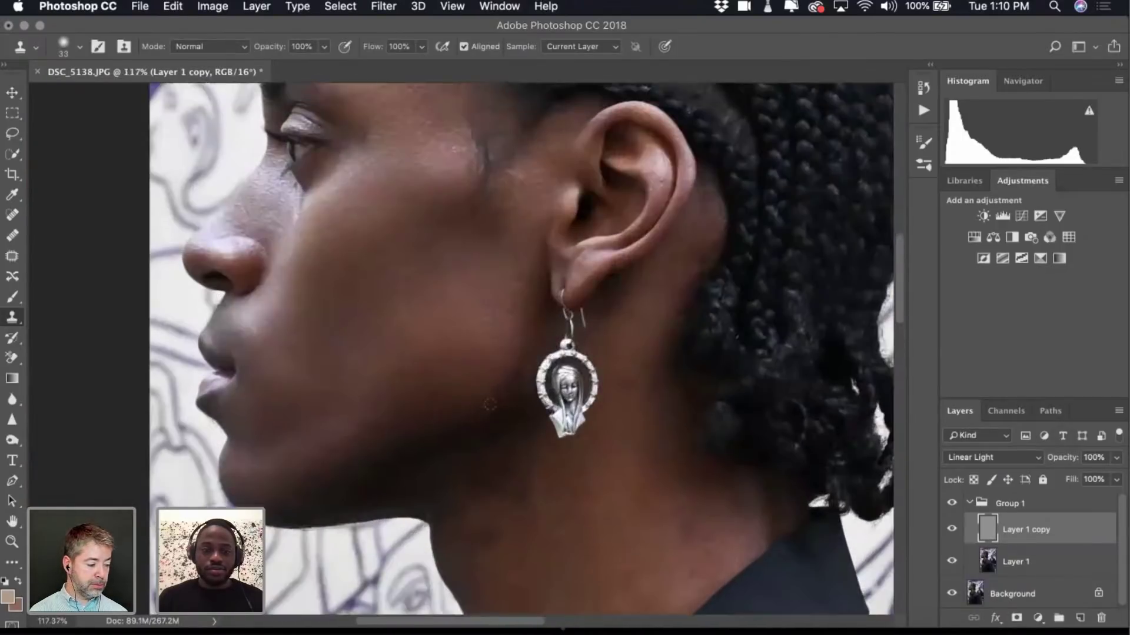
scroll(489, 404, down, 4)
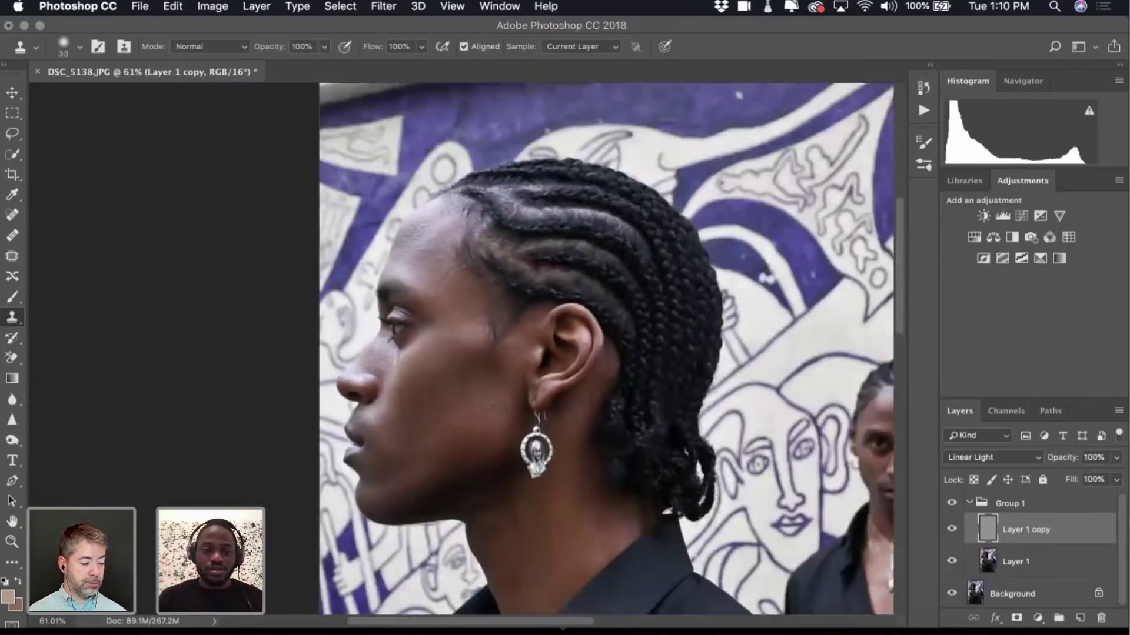
Collapse the layer group and toggle its visibility repeatedly to compare the retouched face with the original.
click(968, 504)
click(951, 504)
click(951, 503)
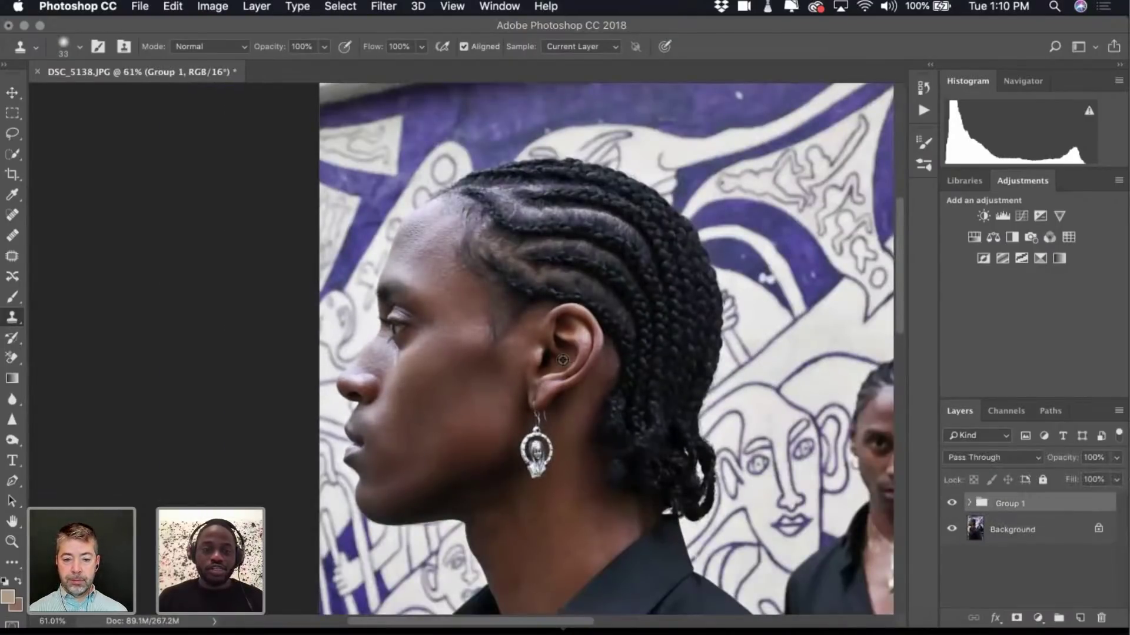
scroll(562, 360, up, 2)
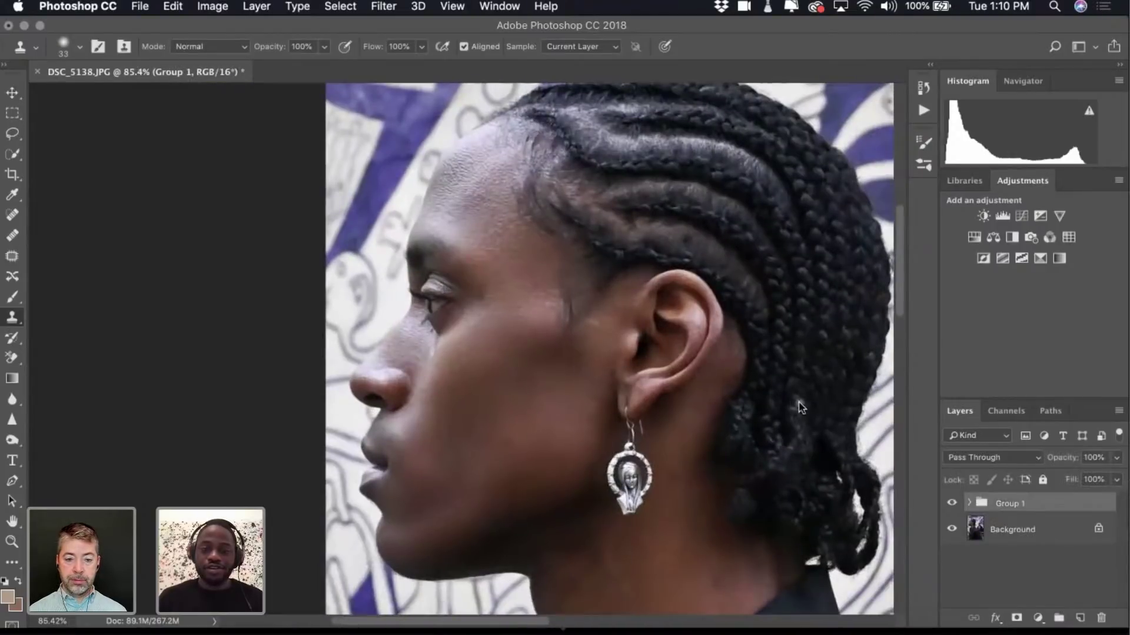
click(951, 504)
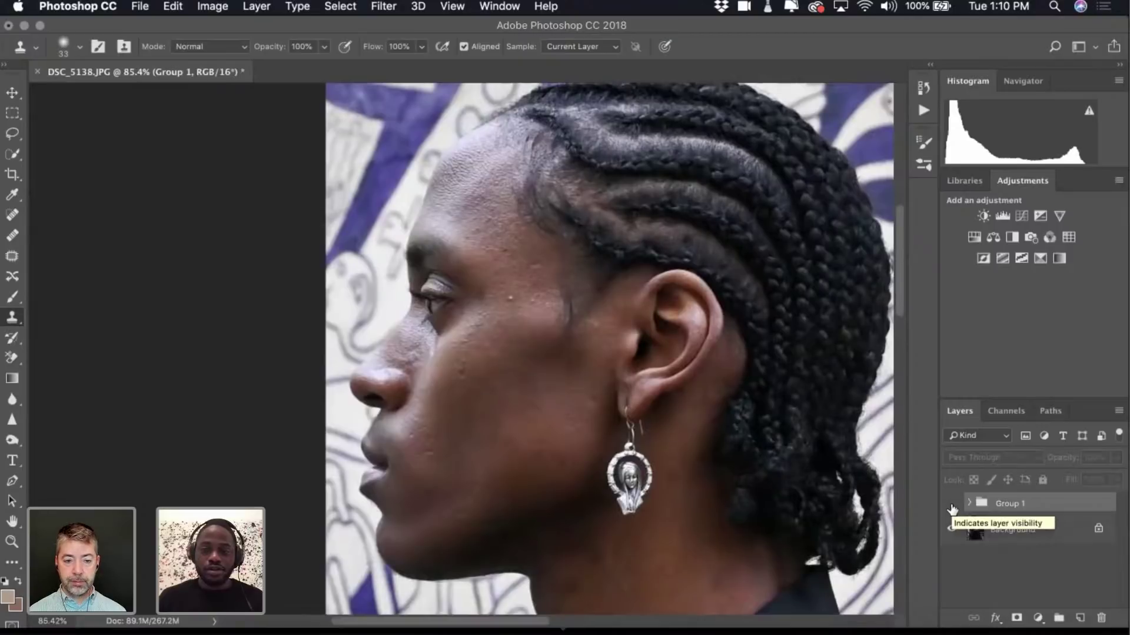
click(952, 505)
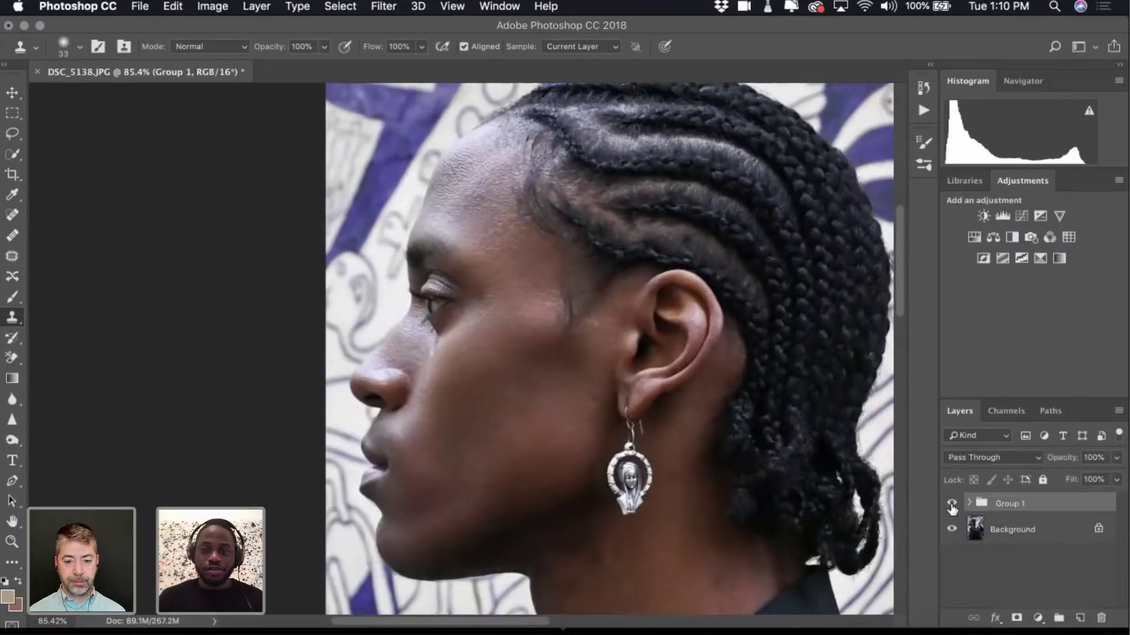
click(951, 505)
click(952, 504)
click(951, 504)
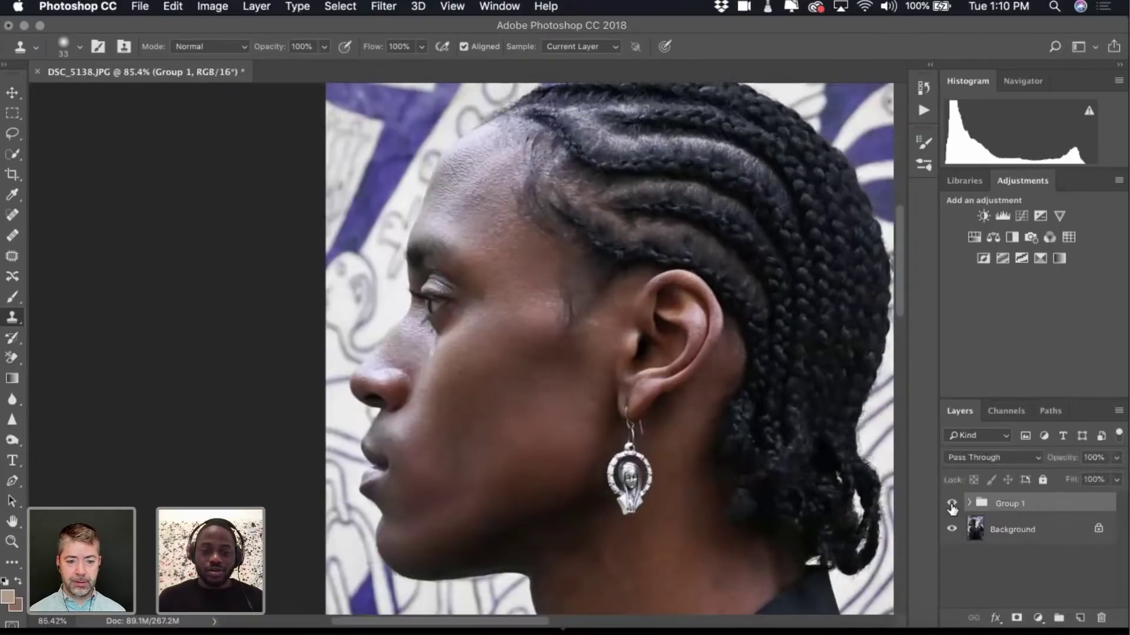
click(951, 504)
click(951, 504)
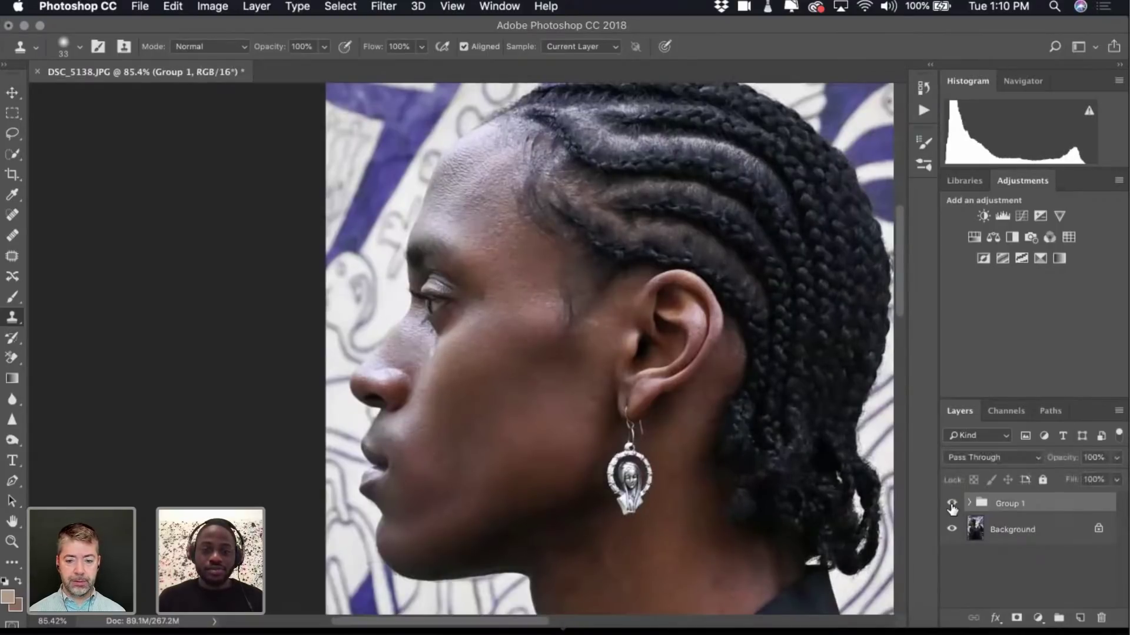
click(952, 504)
click(952, 504)
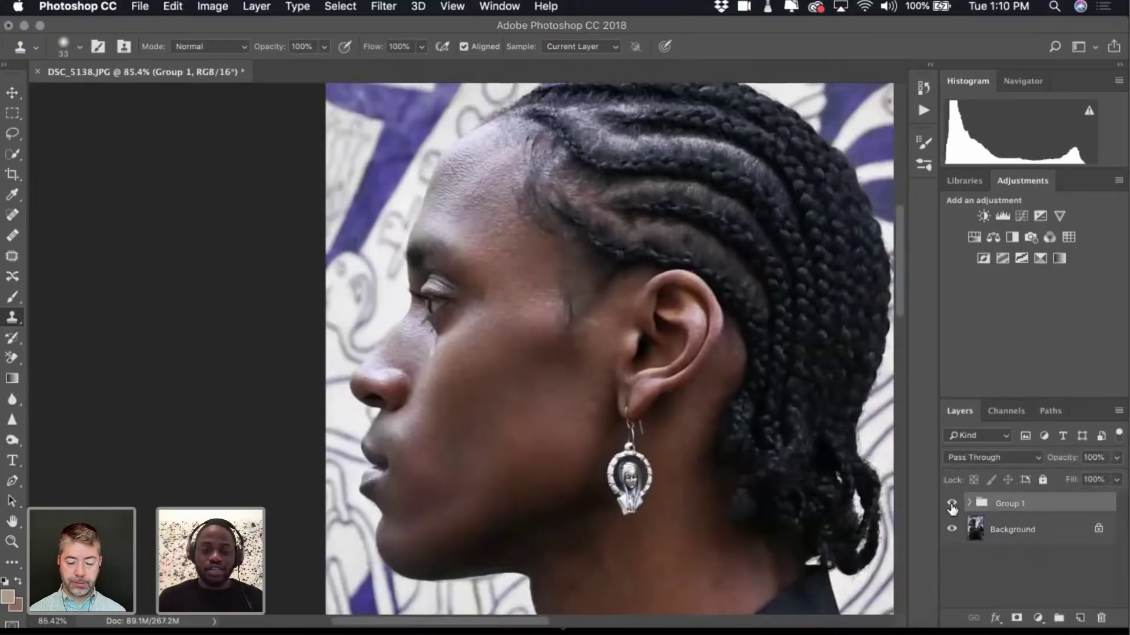
click(952, 506)
click(952, 506)
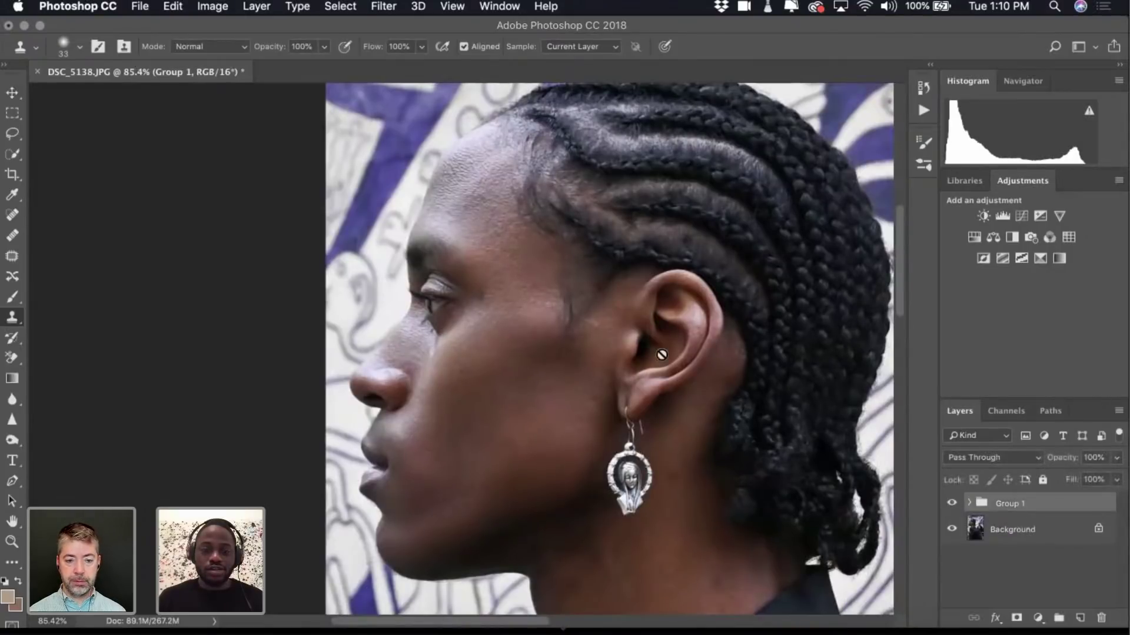
Review the retouched face within the whole photo and expand the layer group to show its two layers.
scroll(661, 353, down, 6)
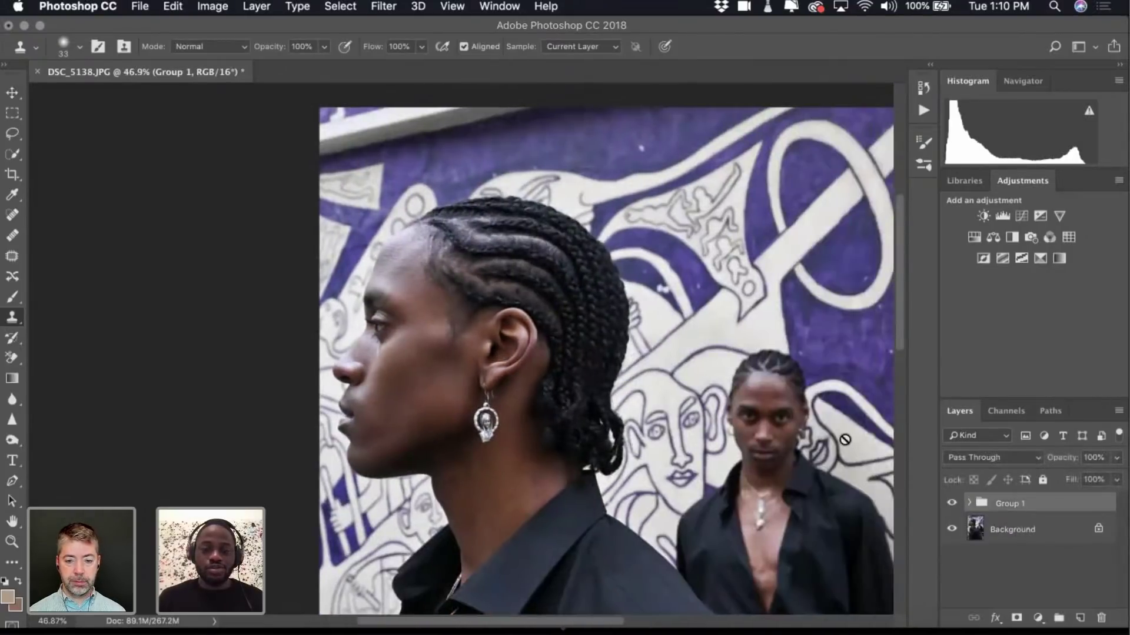
scroll(524, 354, down, 3)
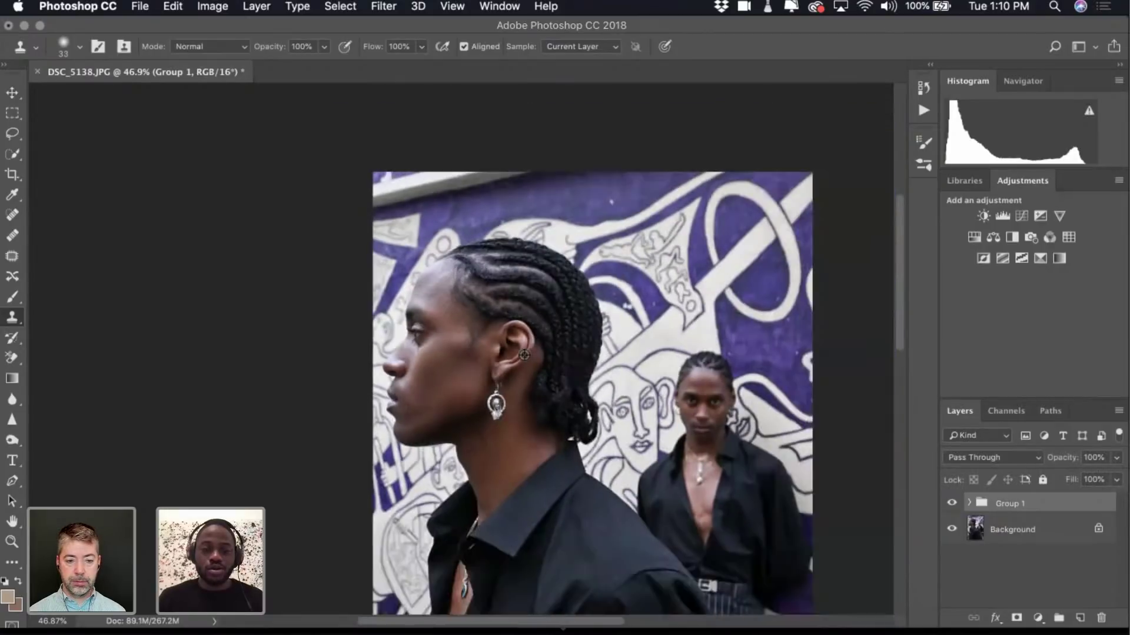
scroll(524, 355, down, 2)
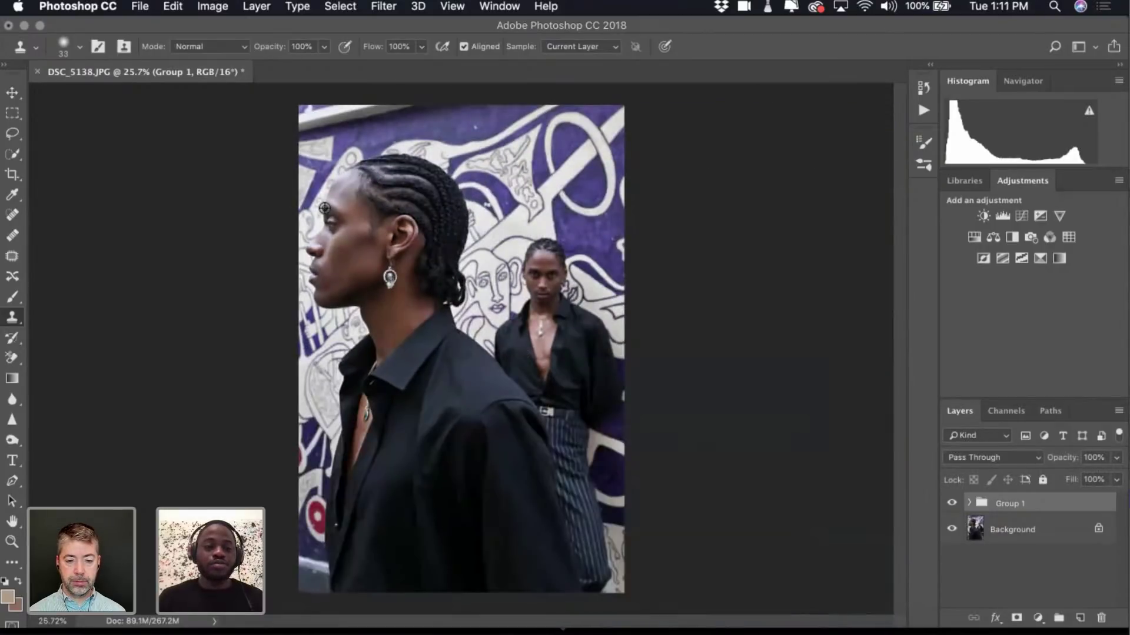
scroll(324, 207, up, 6)
scroll(324, 208, down, 2)
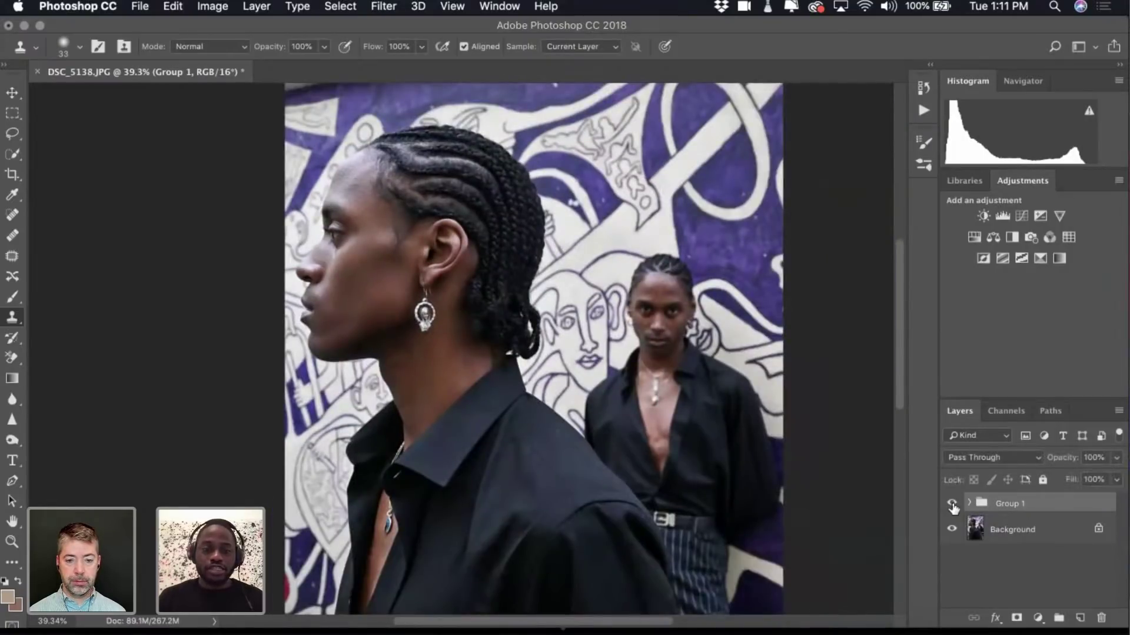
click(970, 504)
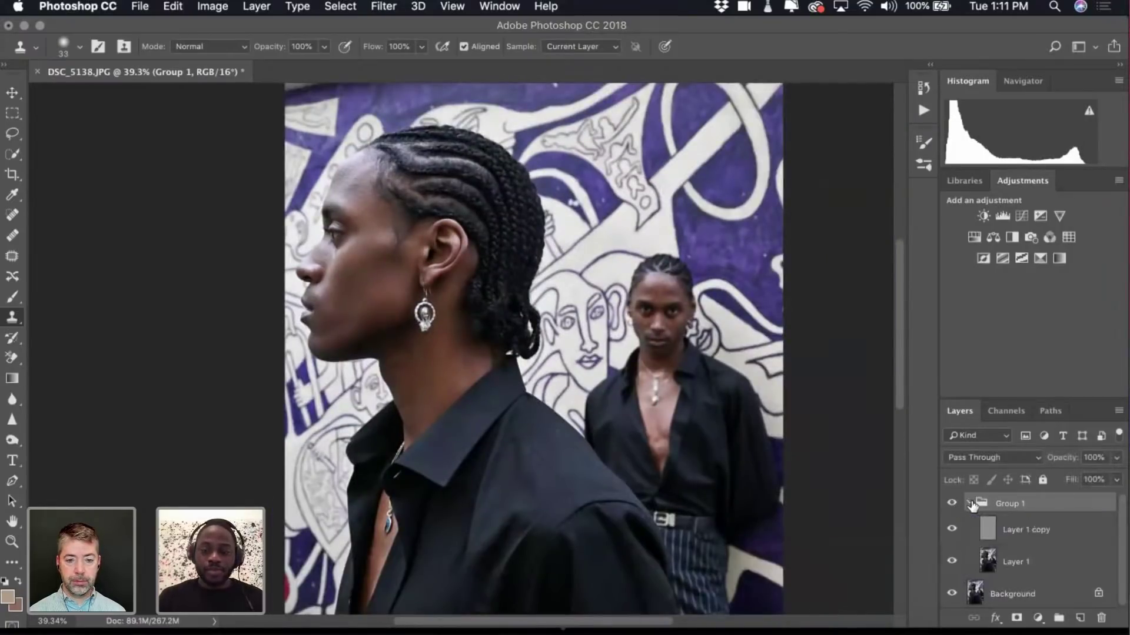
Inspect the skin around the ear and earring close up, and merge the grouped retouching layers into the Background layer.
click(1025, 563)
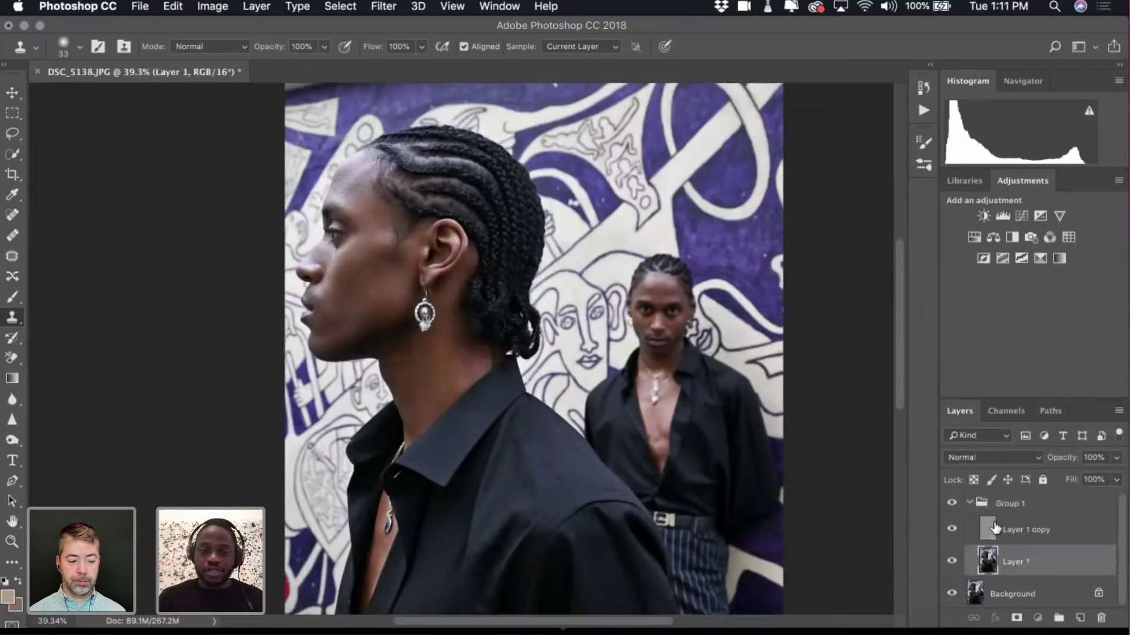
click(995, 527)
scroll(400, 275, up, 5)
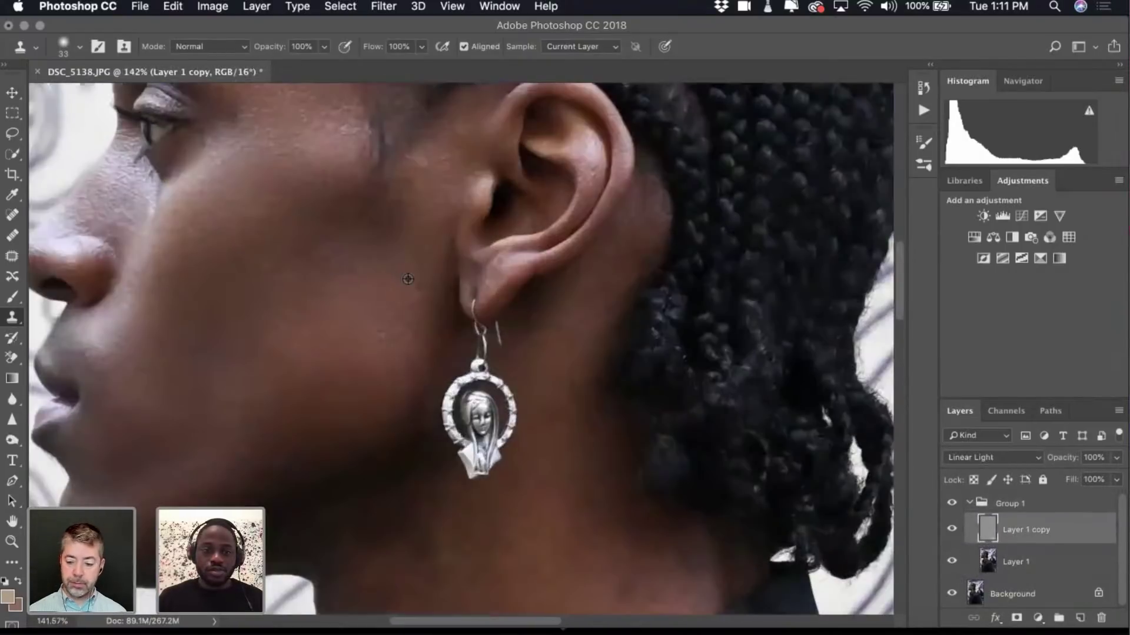
scroll(419, 285, up, 3)
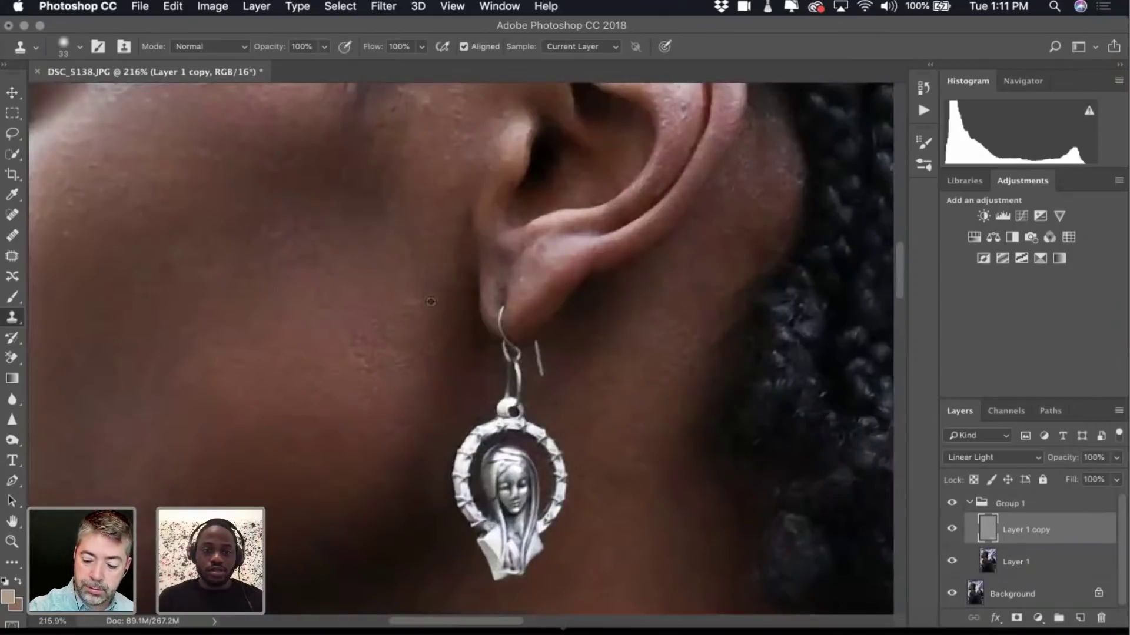
scroll(416, 289, down, 8)
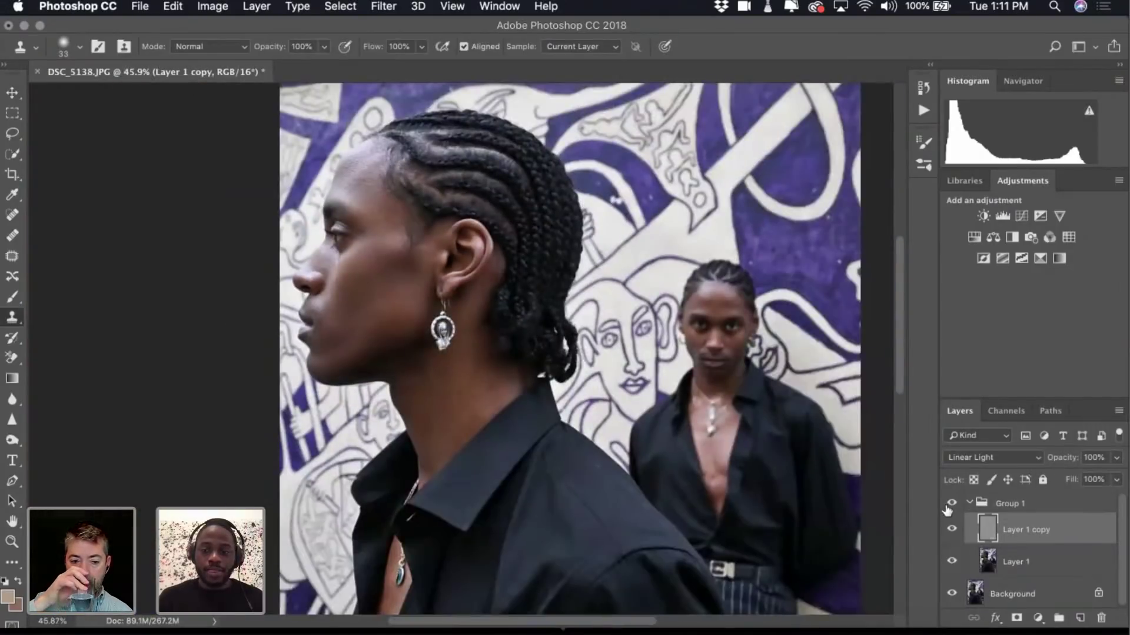
click(969, 503)
key(super+shift+e)
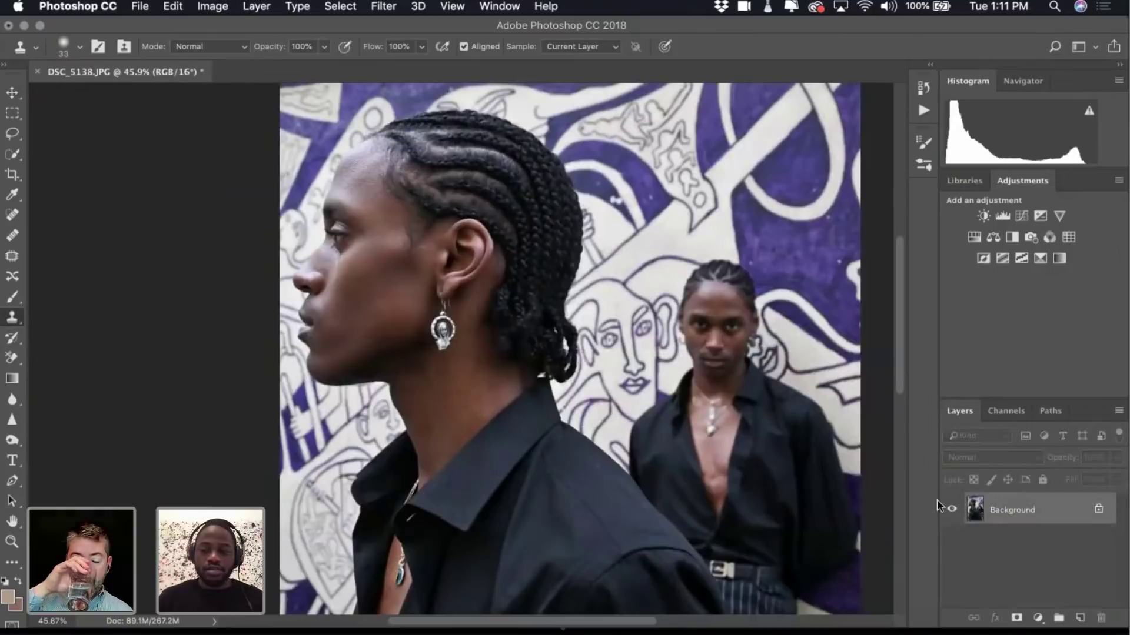
Start a Smart Sharpen filter on the merged photo and centre its preview on the ear and earring.
scroll(660, 303, down, 4)
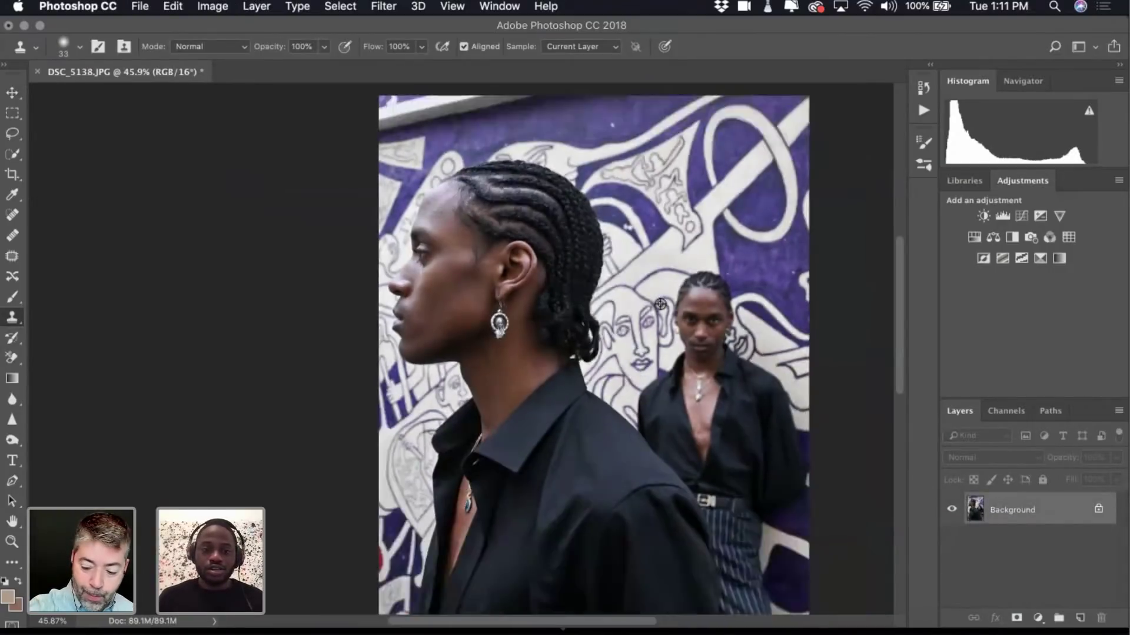
click(452, 6)
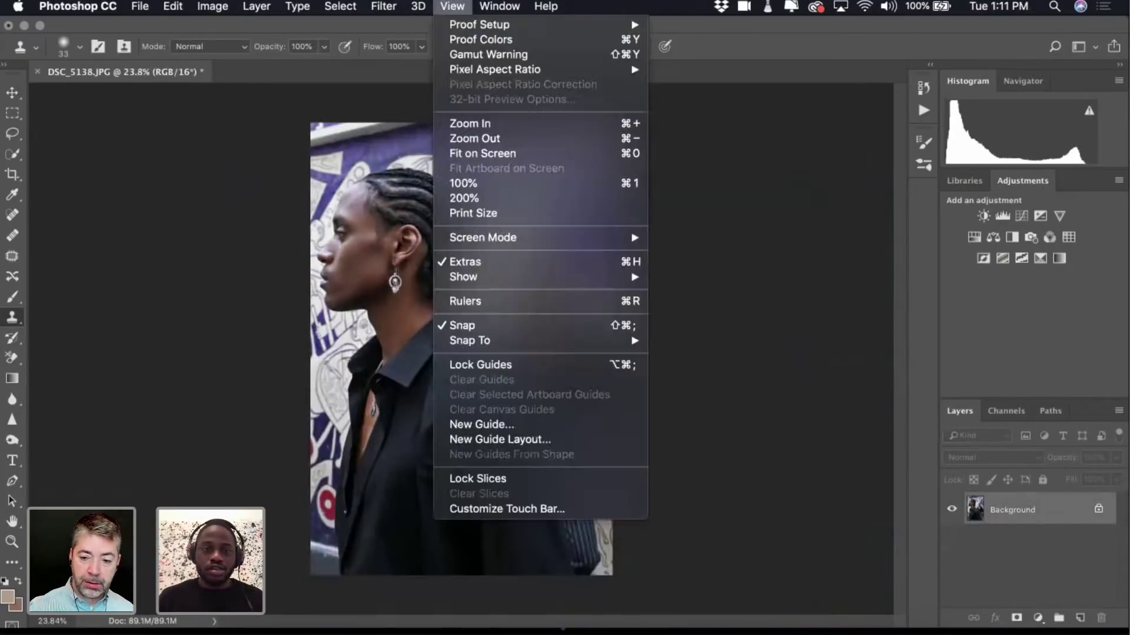
mouse_move(383, 6)
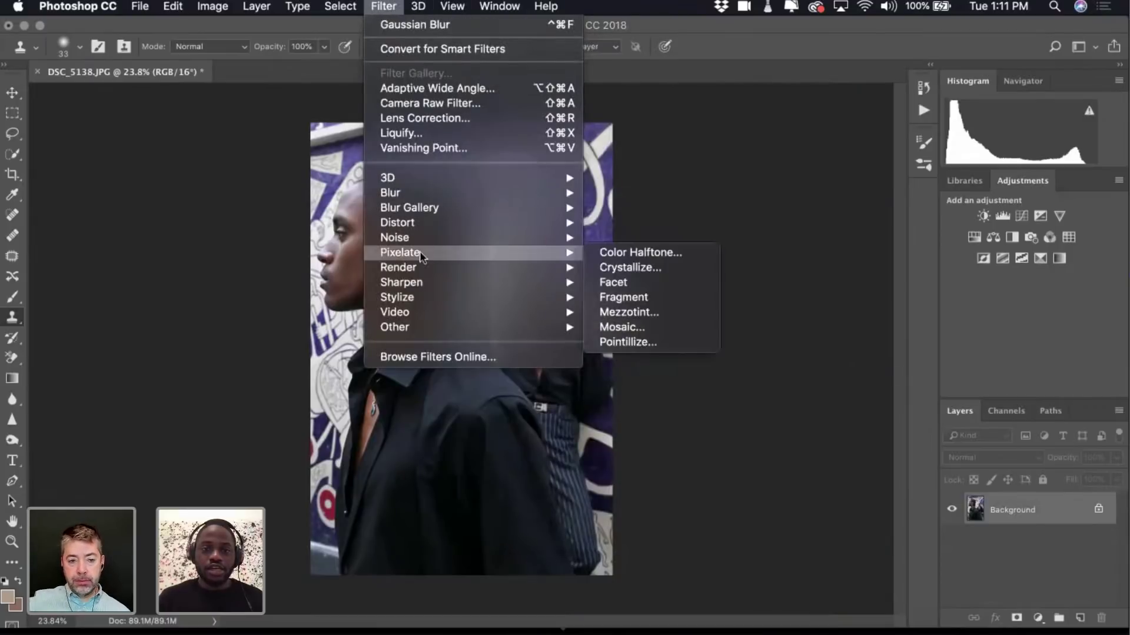
mouse_move(416, 284)
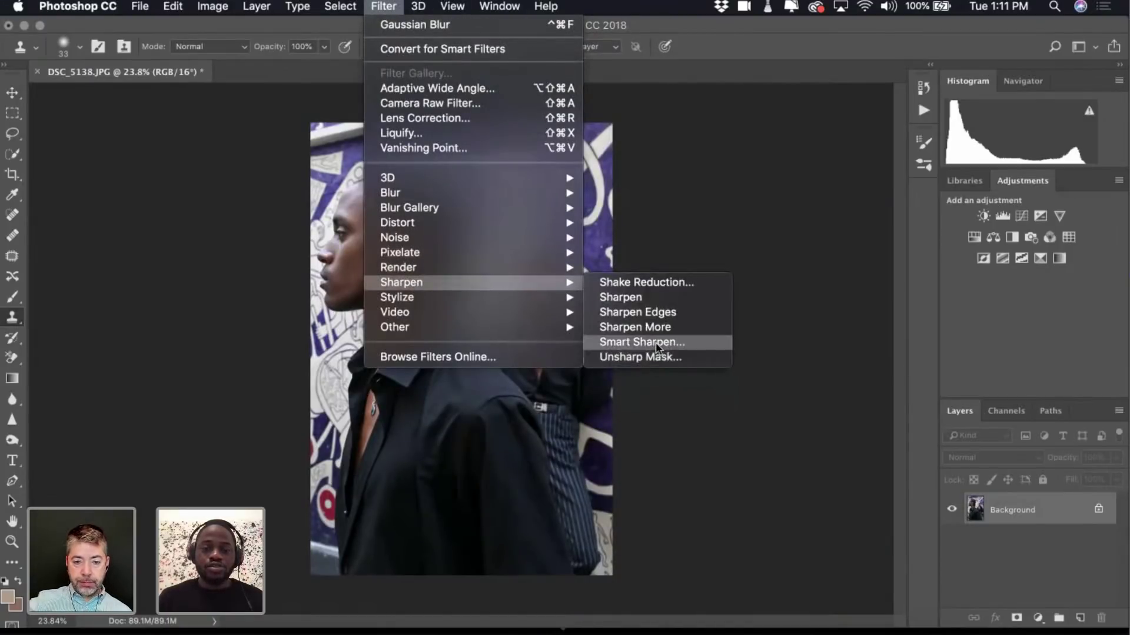
click(657, 347)
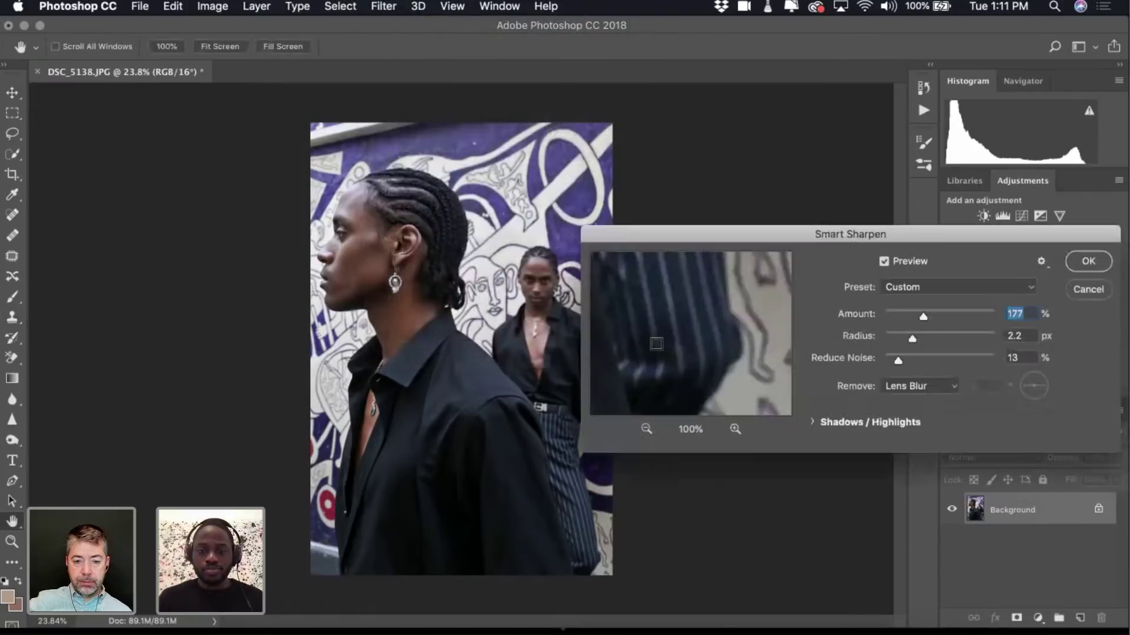
drag(719, 347, 606, 272)
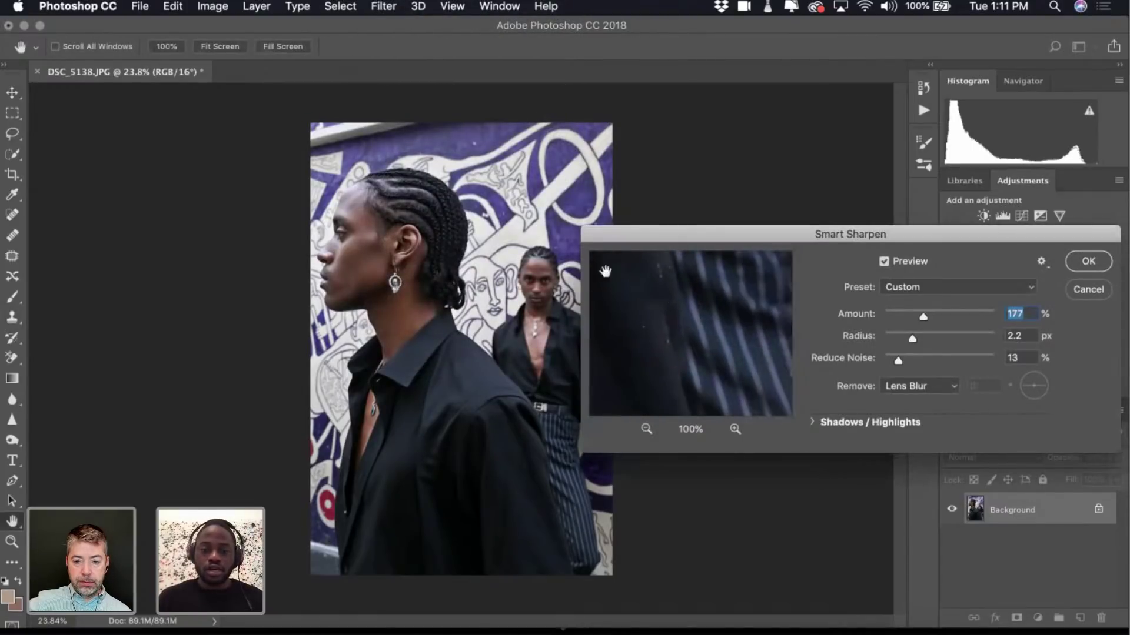
drag(659, 324, 723, 498)
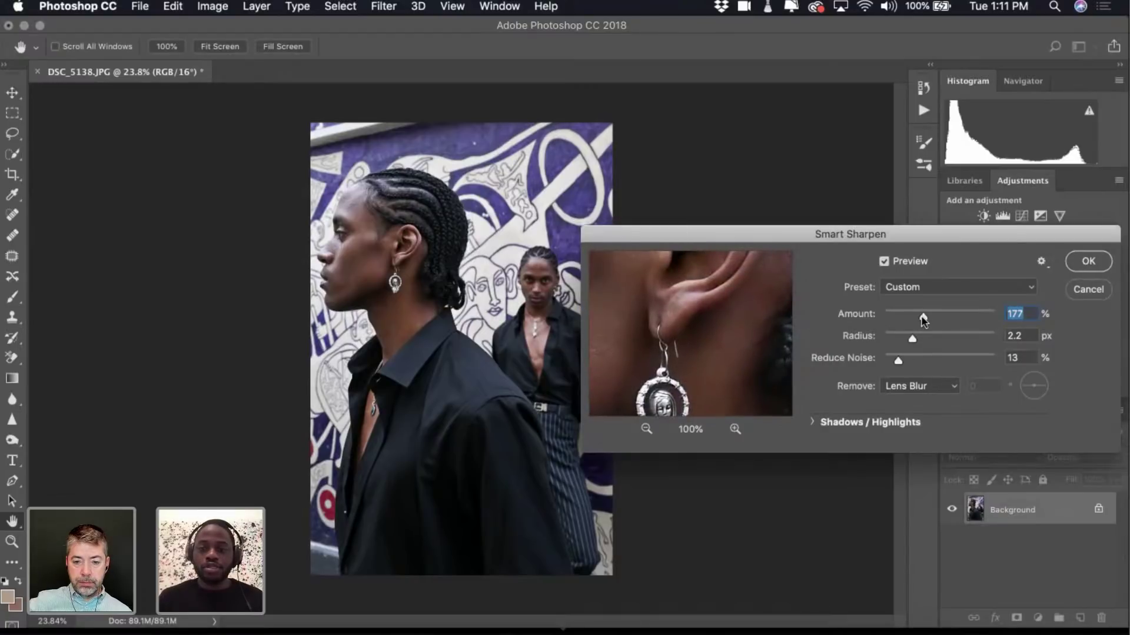
Set the sharpening amount to 152% and radius to 1.5 px, and show the face in the preview at 33%.
drag(922, 319, 919, 321)
click(908, 341)
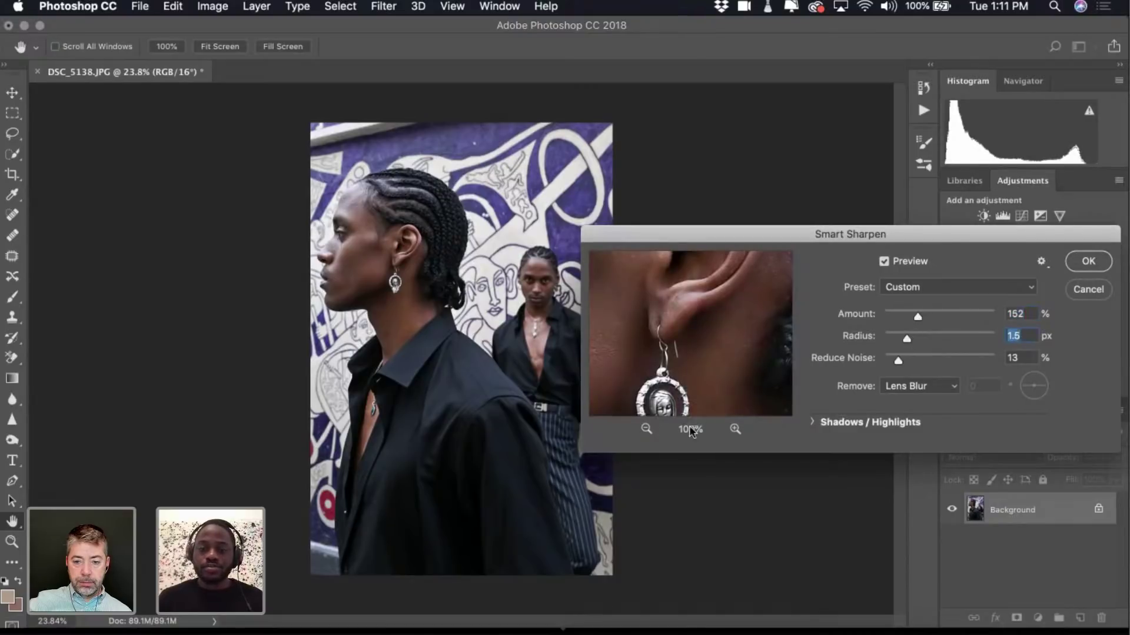
click(647, 428)
click(649, 429)
click(648, 429)
drag(674, 352, 701, 365)
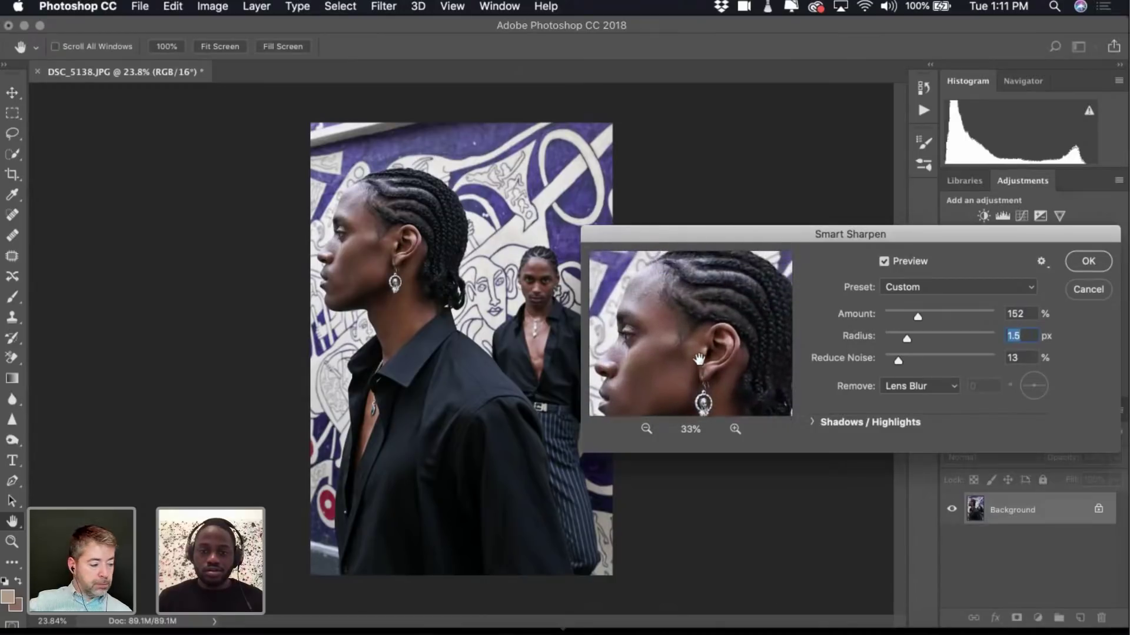
Reduce the sharpening amount to 110% while checking the previewed profile, and apply Smart Sharpen.
drag(919, 322, 911, 319)
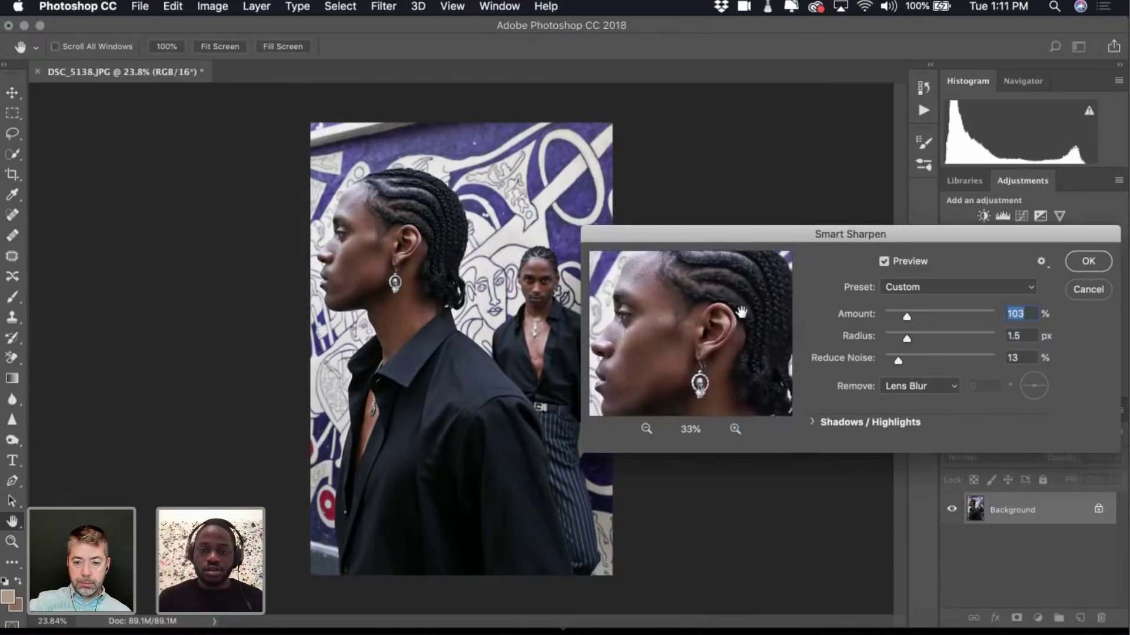
drag(742, 316, 744, 298)
drag(907, 318, 909, 320)
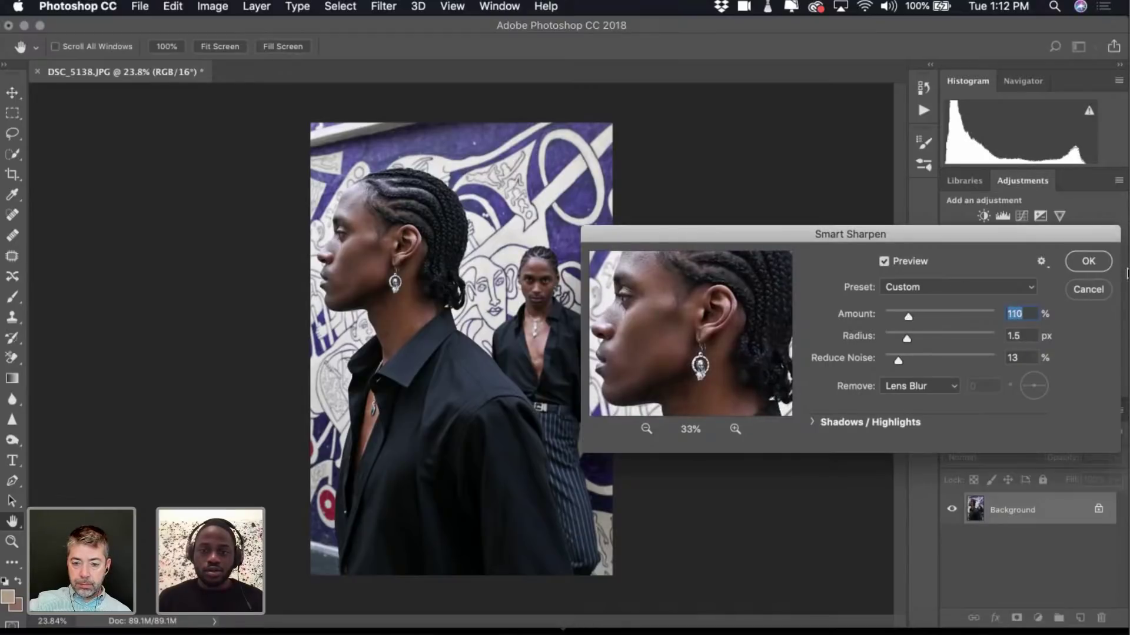
click(1080, 263)
Duplicate the sharpened Background onto a new layer and inspect the dark shirt's sleeve, shoulder and collar for specks.
key(s)
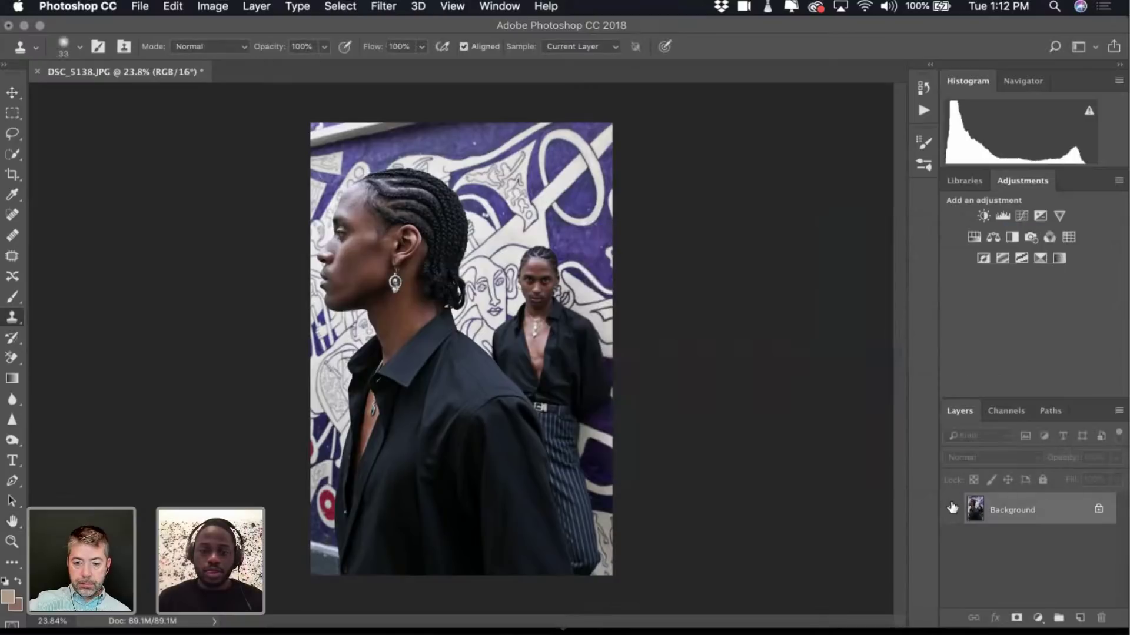
key(super+j)
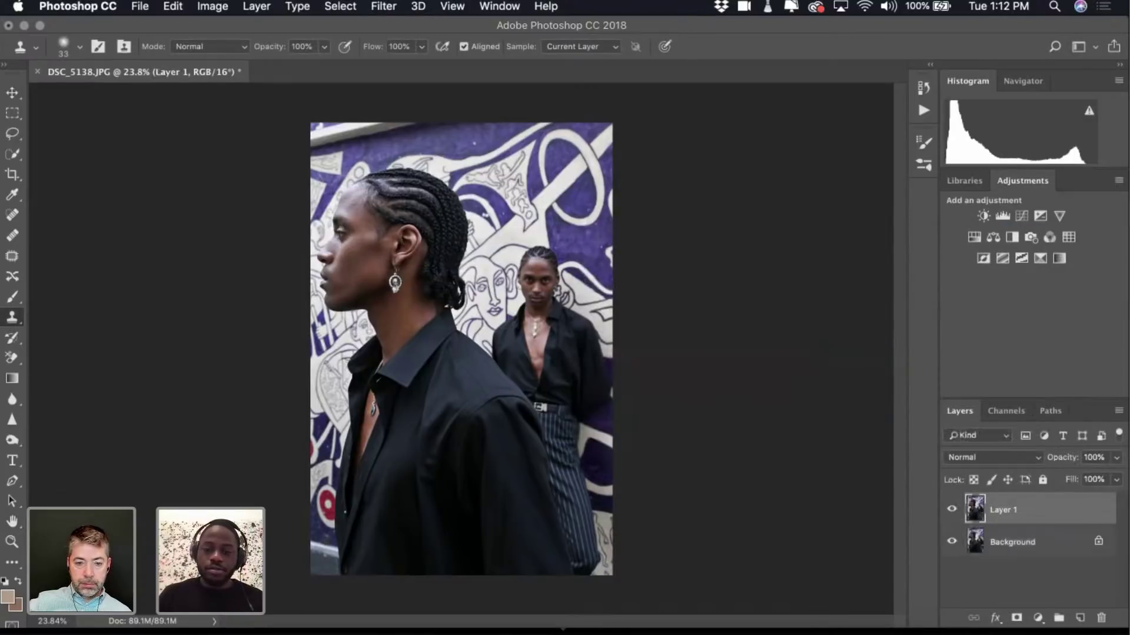
scroll(466, 438, up, 10)
scroll(466, 438, right, 5)
scroll(466, 438, up, 3)
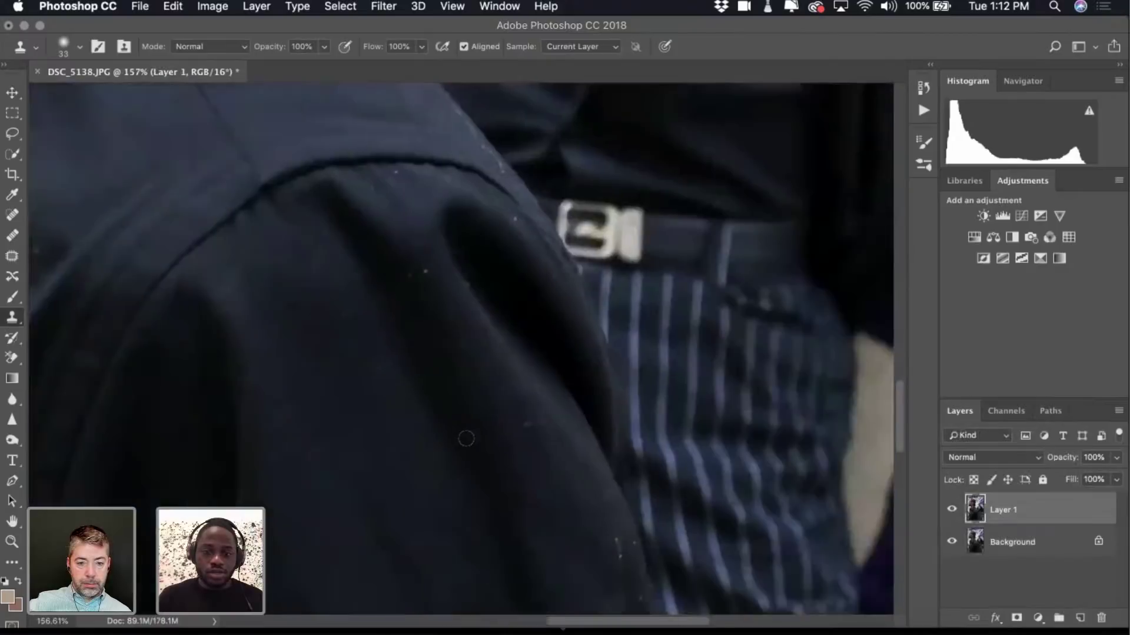
scroll(466, 439, left, 5)
scroll(600, 426, up, 6)
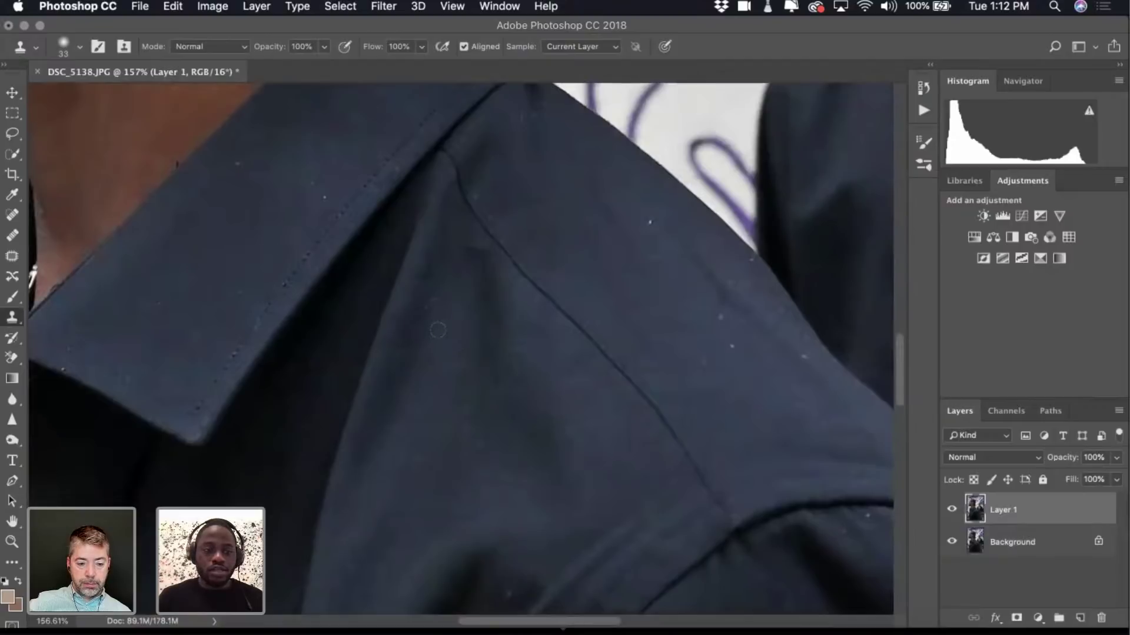
Switch to the Spot Healing Brush and set its brush size to 33 pixels.
click(18, 319)
click(18, 318)
click(13, 216)
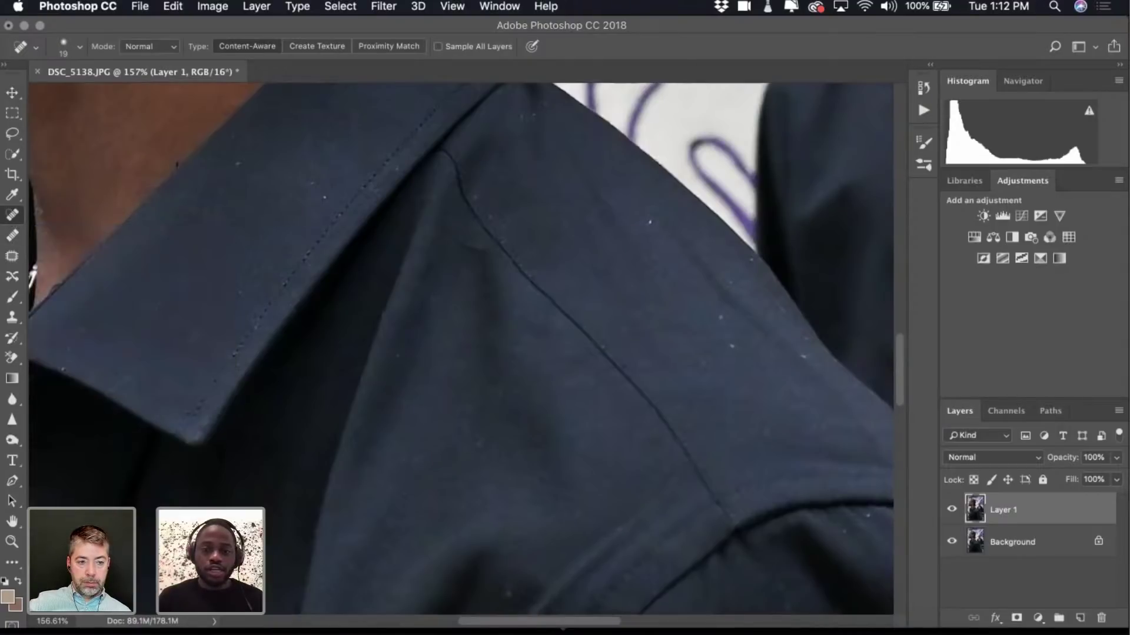
click(80, 46)
drag(47, 88, 53, 88)
key(Return)
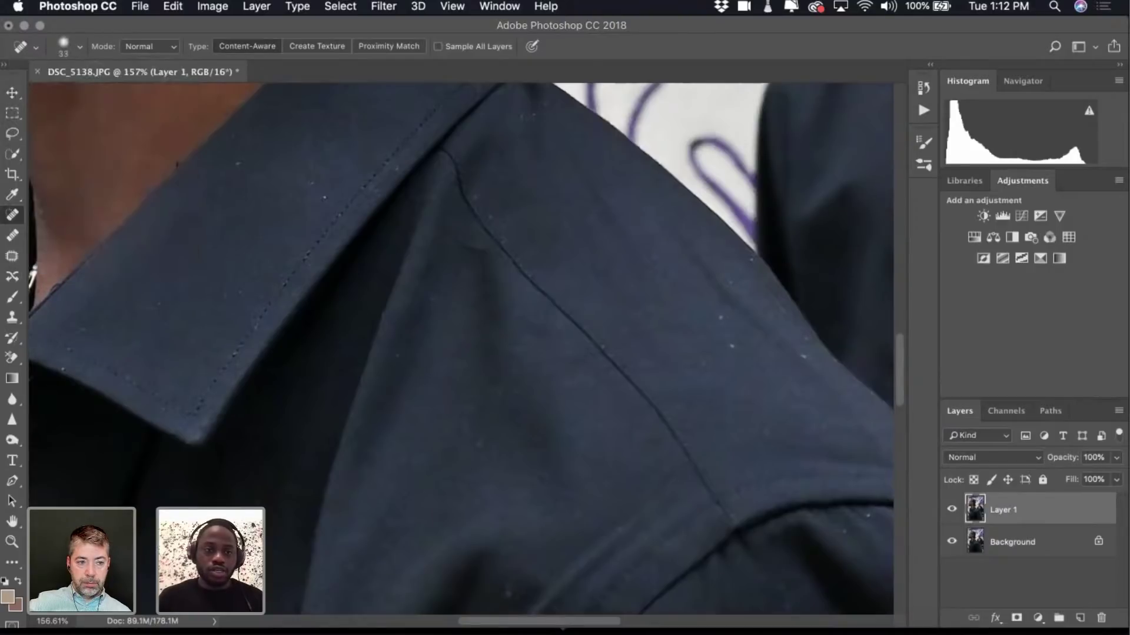
Spot-heal the light lint specks on the jacket collar and along the shoulder of the foreground subject.
click(328, 195)
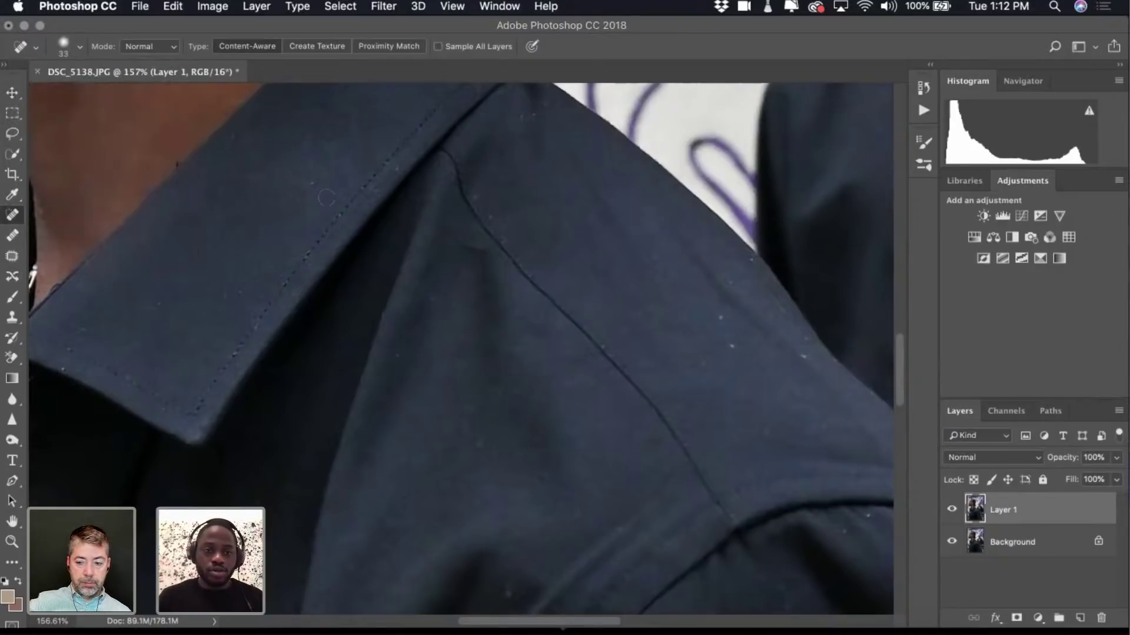
click(310, 180)
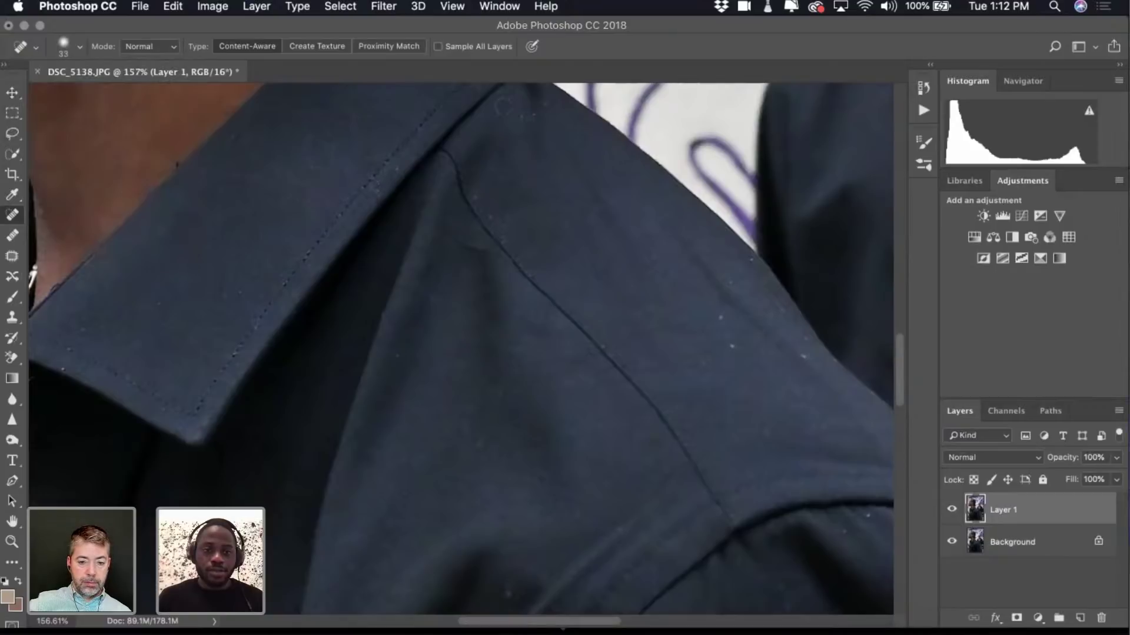
click(552, 108)
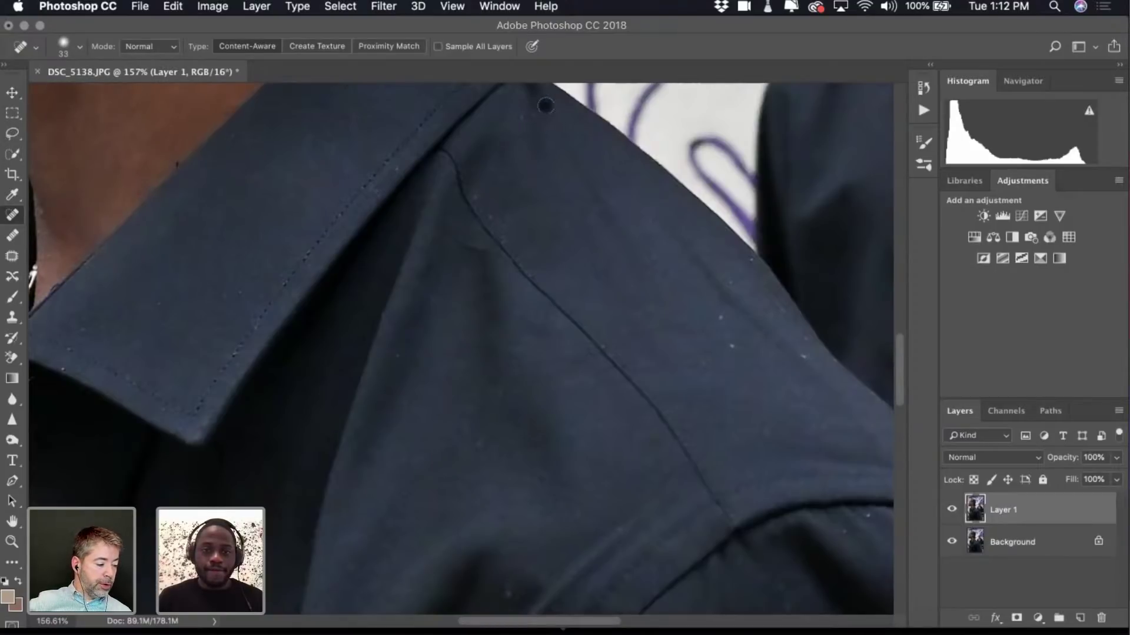
click(733, 347)
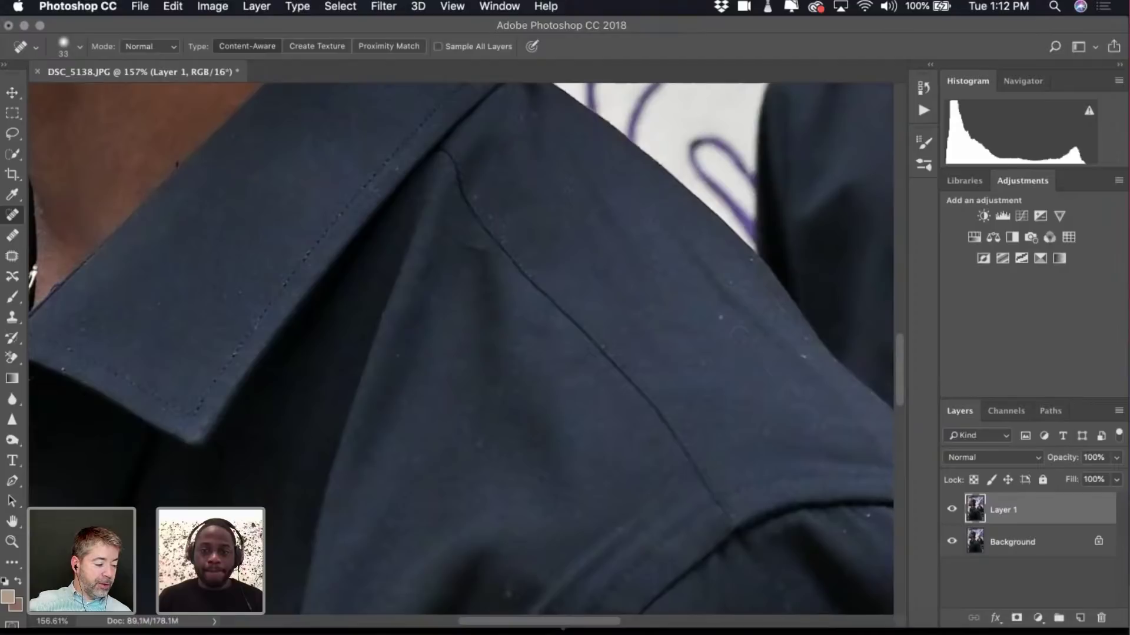
click(804, 360)
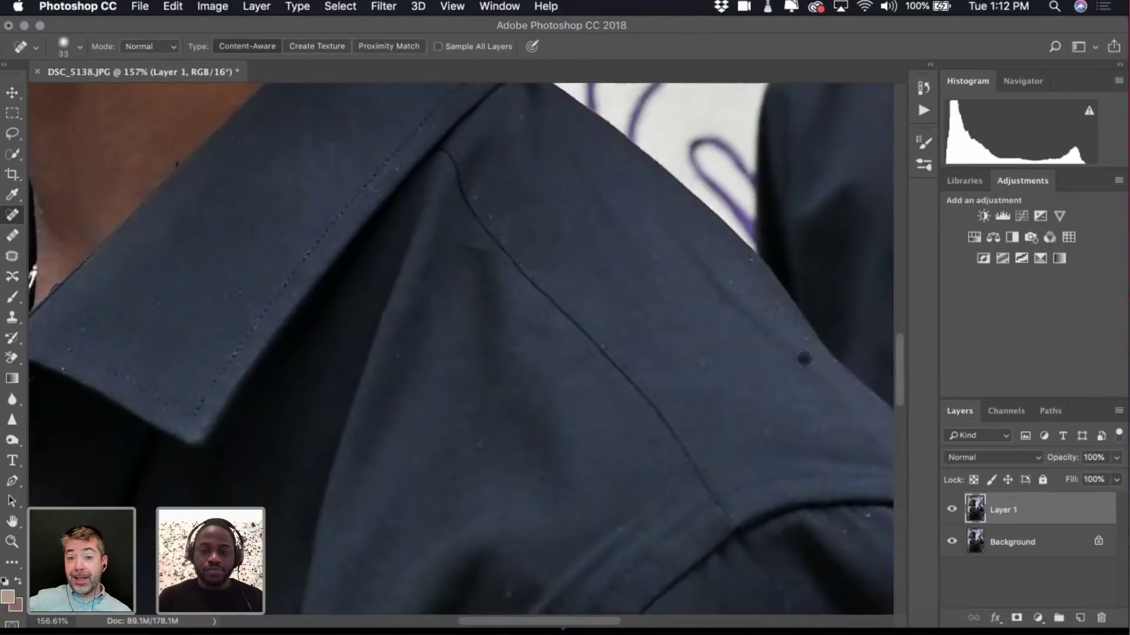
Spot-heal the lint specks on the jacket's chest below the shoulder and across the front beside the pendant.
scroll(788, 408, down, 5)
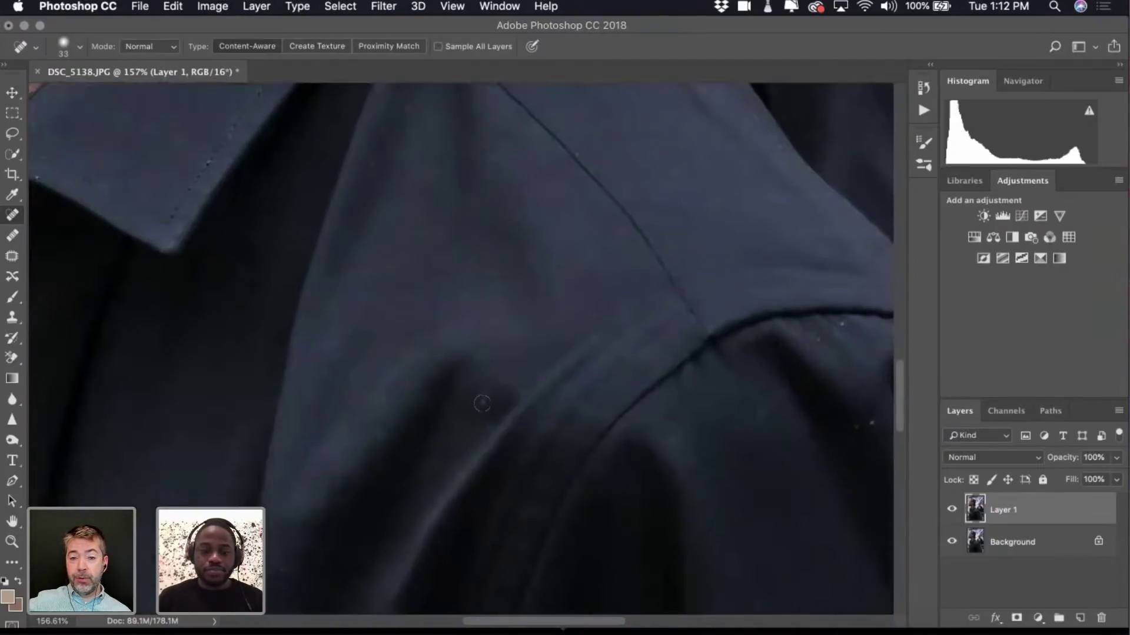
click(484, 405)
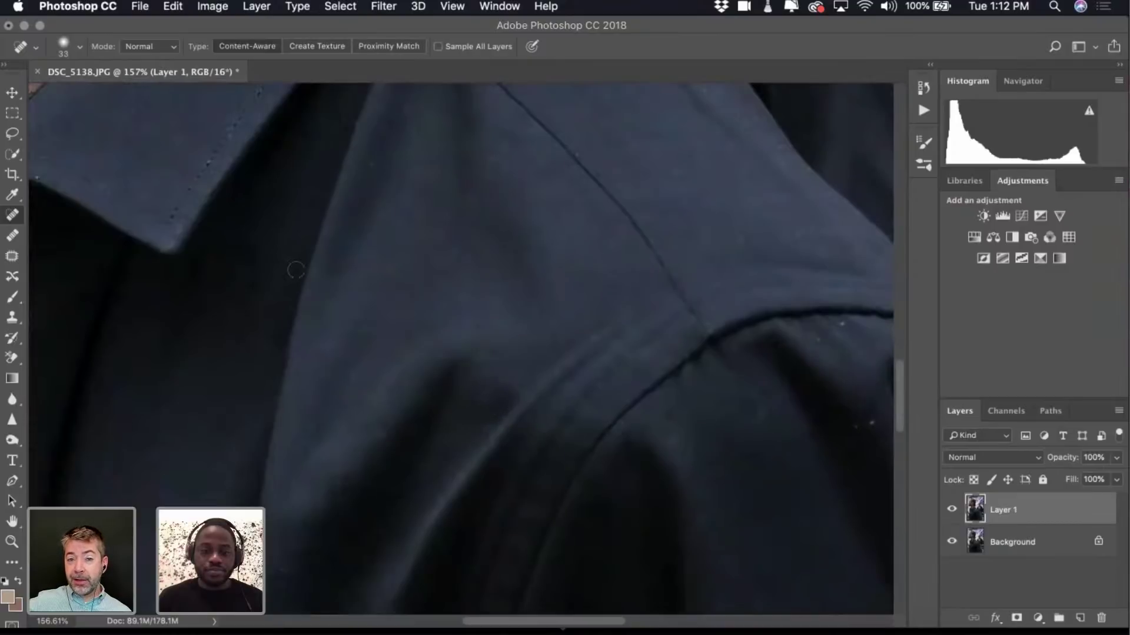
scroll(337, 422, down, 3)
scroll(337, 421, left, 1)
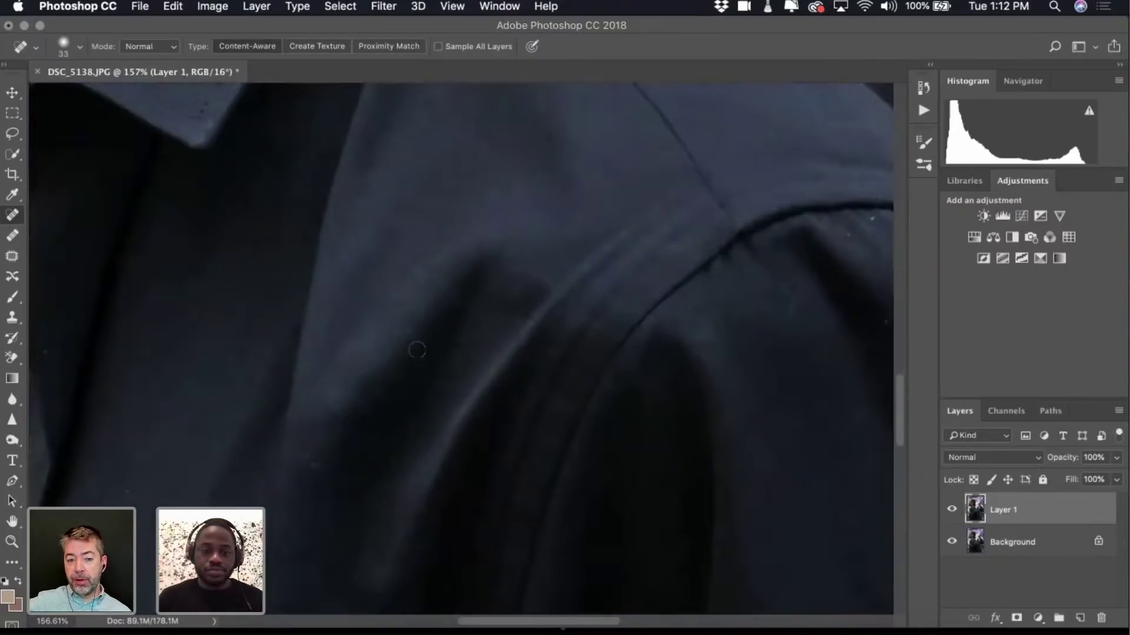
scroll(441, 381, down, 2)
scroll(441, 382, left, 1)
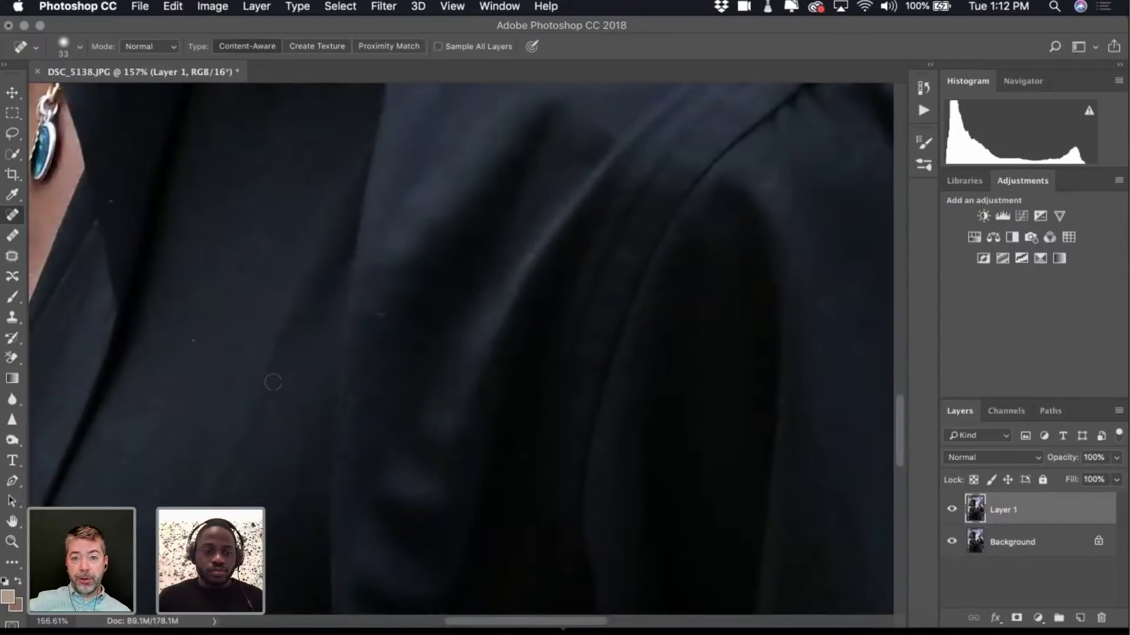
scroll(382, 431, left, 4)
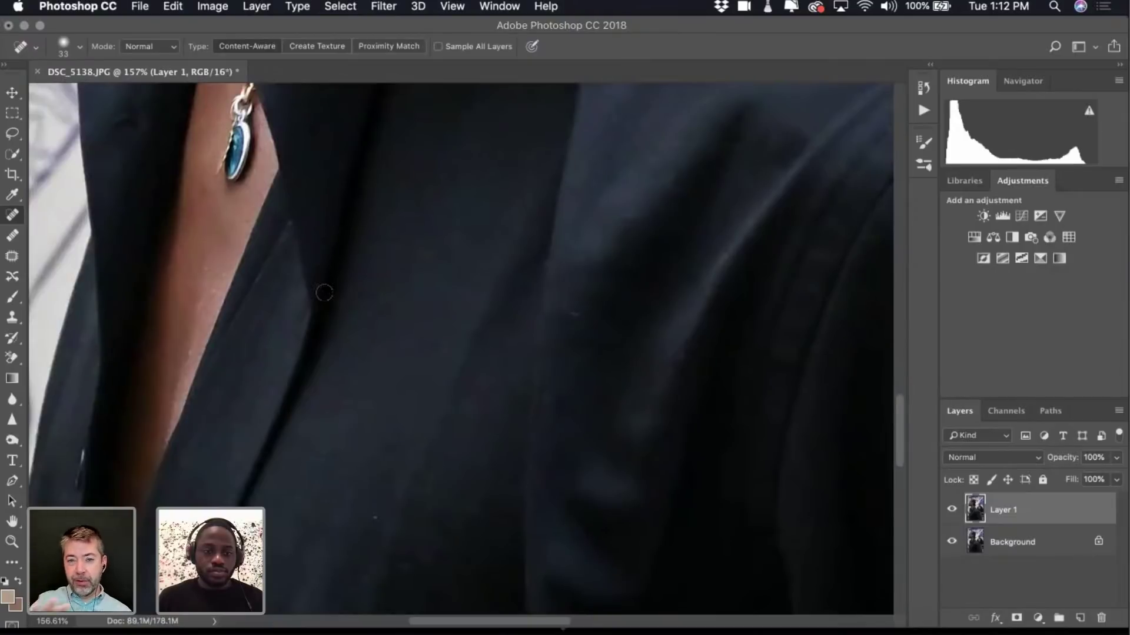
scroll(322, 293, down, 2)
scroll(322, 292, left, 1)
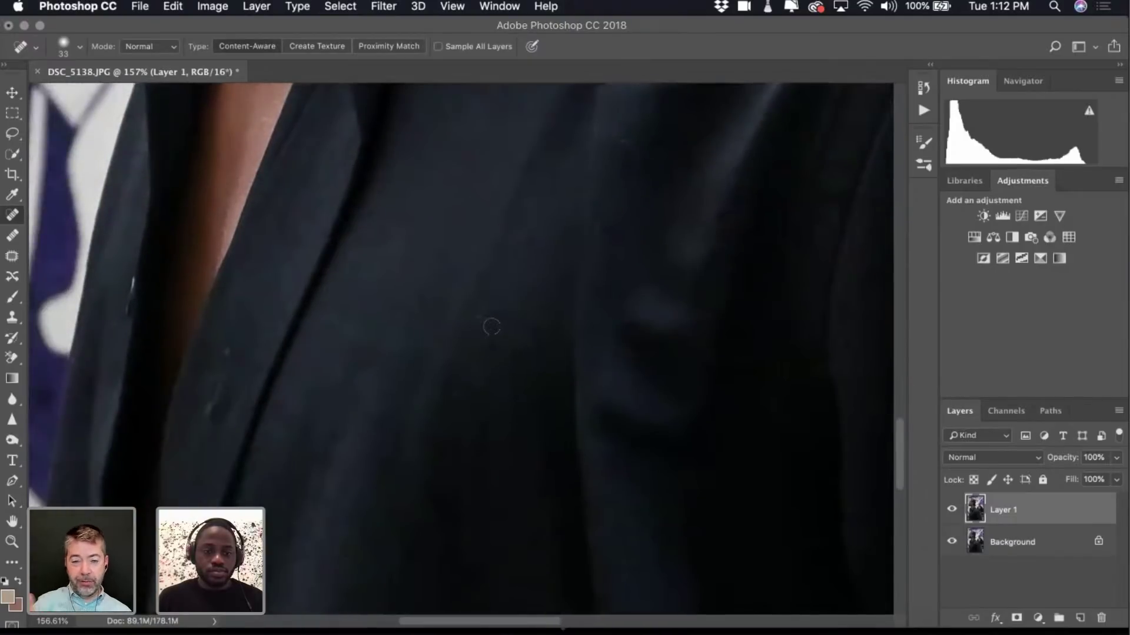
Spot-heal the remaining specks on the dark lower front of the jacket, down to the photo's bottom edge.
scroll(492, 326, down, 2)
scroll(491, 326, right, 2)
scroll(494, 407, down, 2)
scroll(493, 407, left, 2)
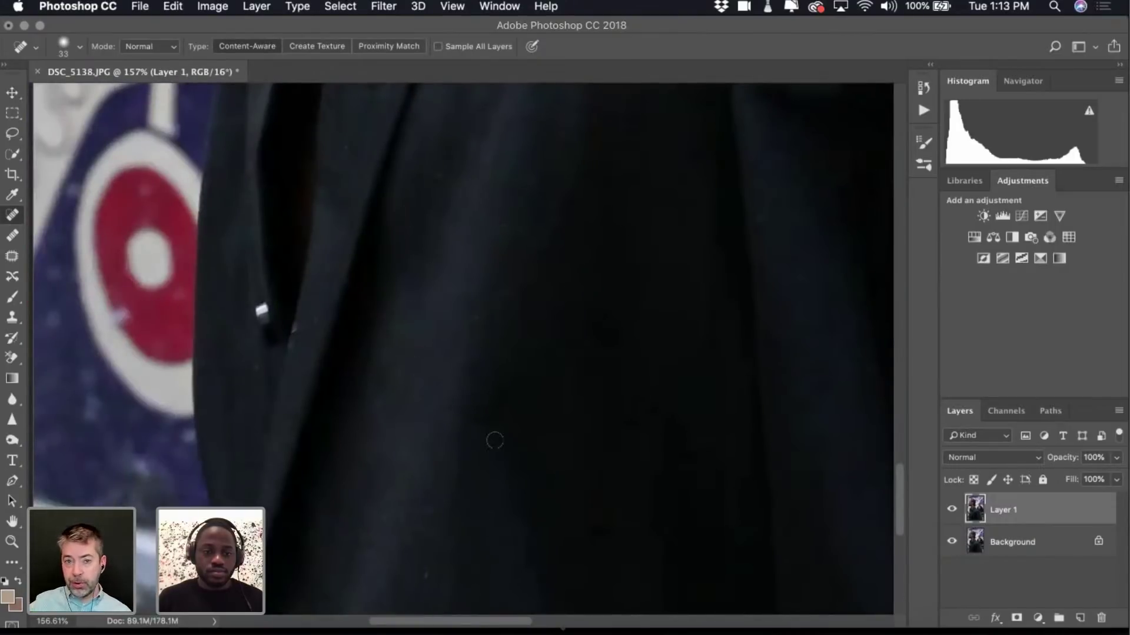
scroll(495, 441, down, 3)
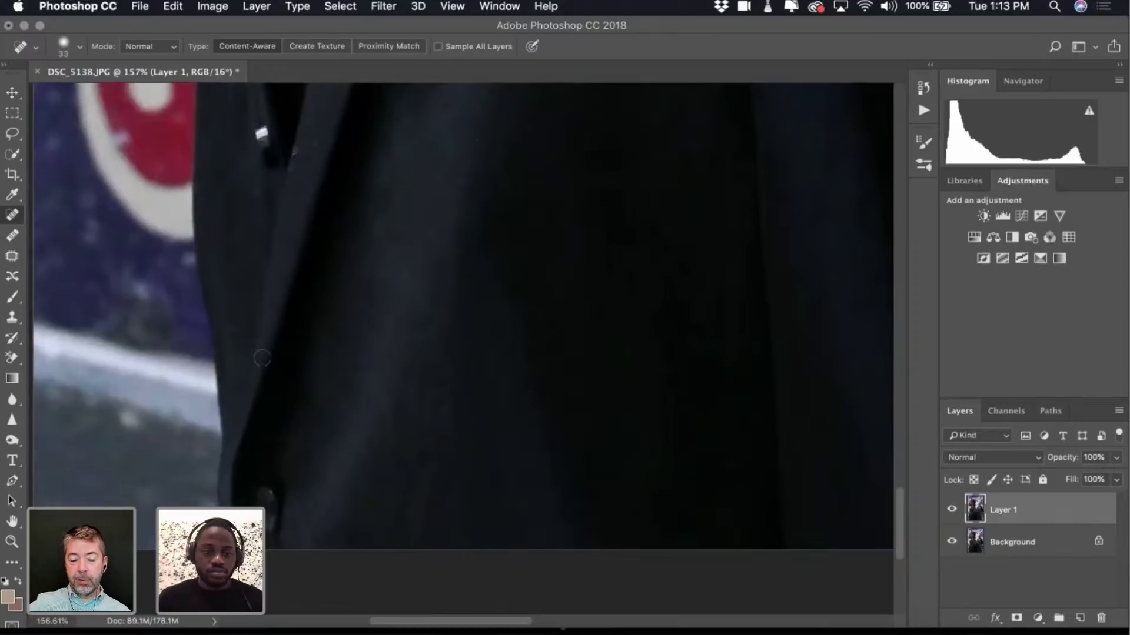
scroll(444, 317, right, 2)
scroll(444, 317, up, 1)
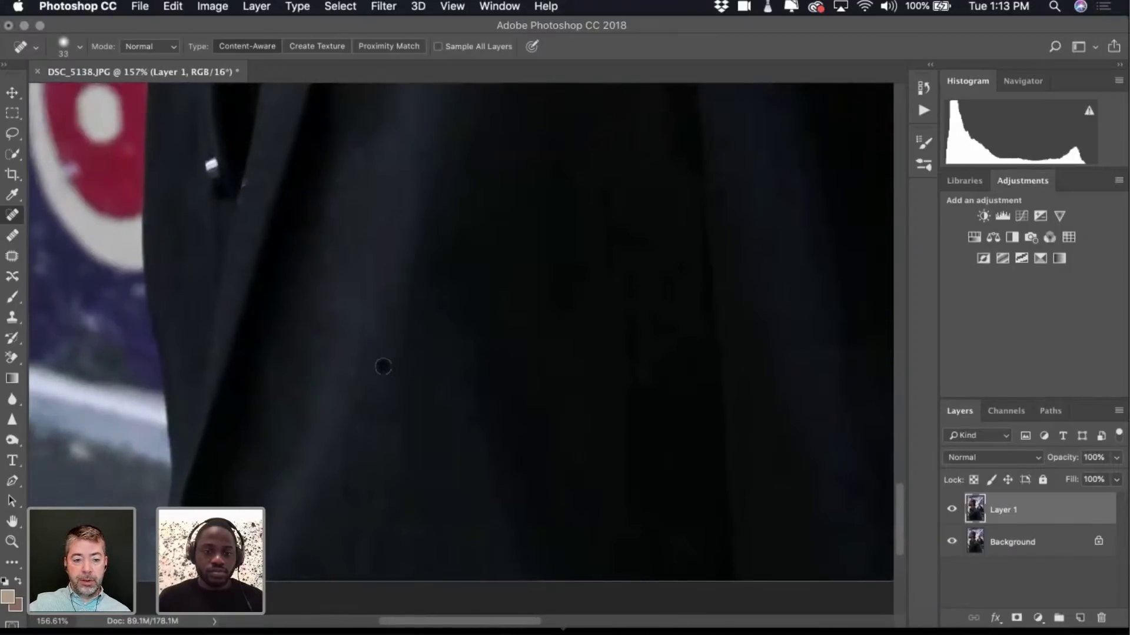
Check back up the jacket front for missed specks and heal the spot at the outer edge of the shoulder.
scroll(517, 310, up, 10)
scroll(517, 310, right, 2)
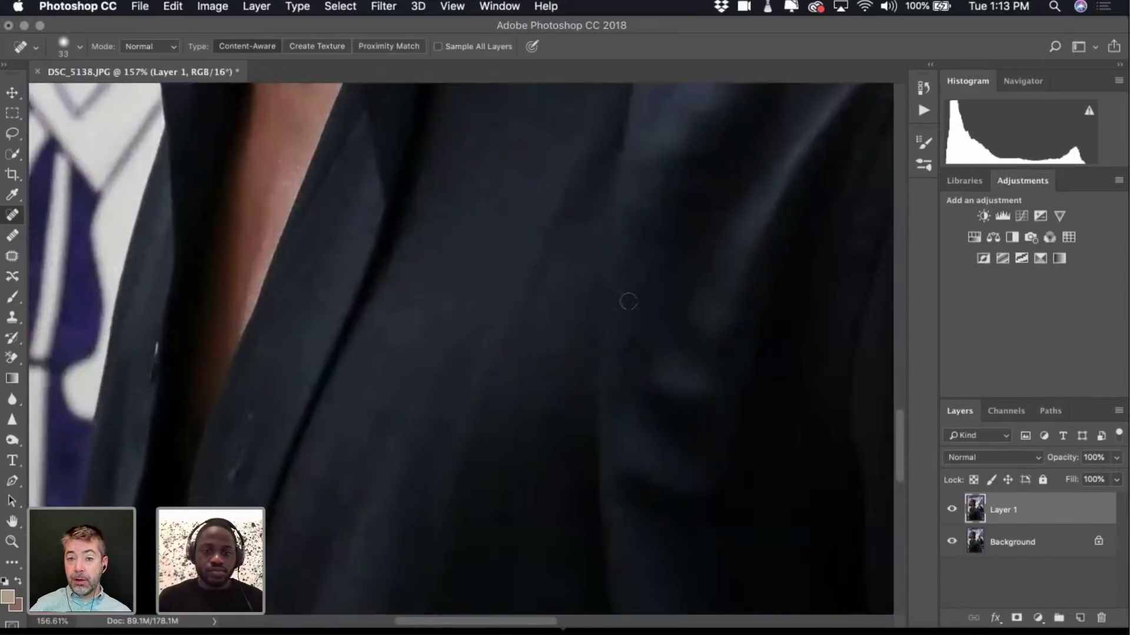
scroll(628, 295, up, 5)
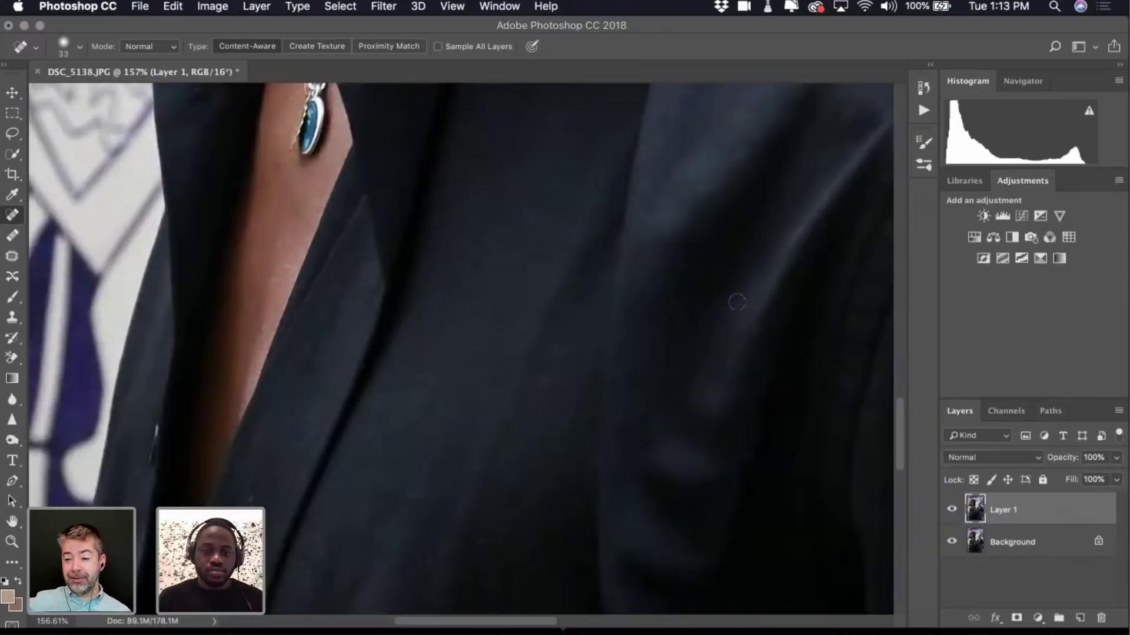
scroll(737, 302, up, 6)
scroll(736, 302, right, 2)
scroll(737, 303, up, 15)
scroll(737, 303, right, 10)
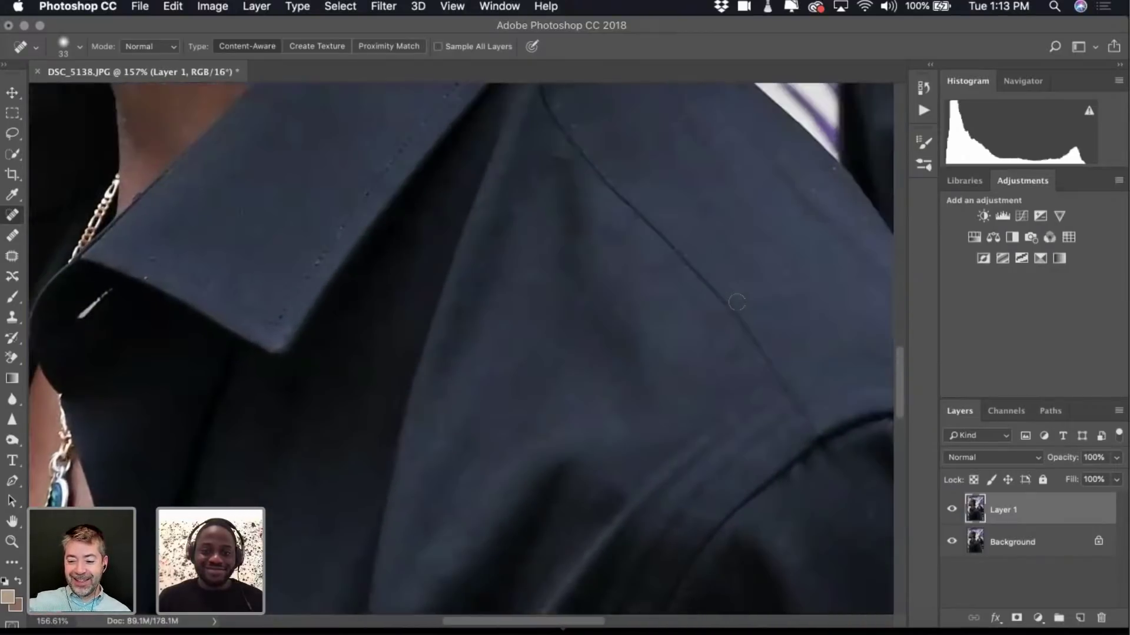
scroll(744, 331, up, 7)
scroll(744, 330, right, 4)
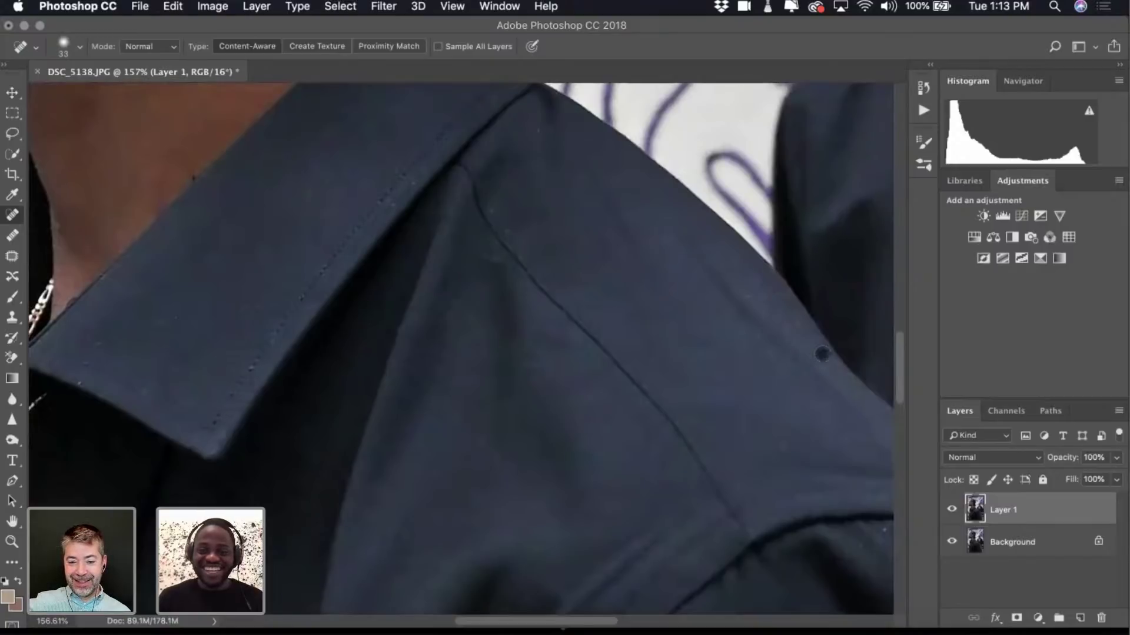
Spot-heal the specks on the outer part of the upper sleeve, below the armhole seam.
scroll(801, 440, down, 15)
scroll(801, 440, right, 5)
scroll(627, 375, down, 10)
scroll(627, 375, right, 2)
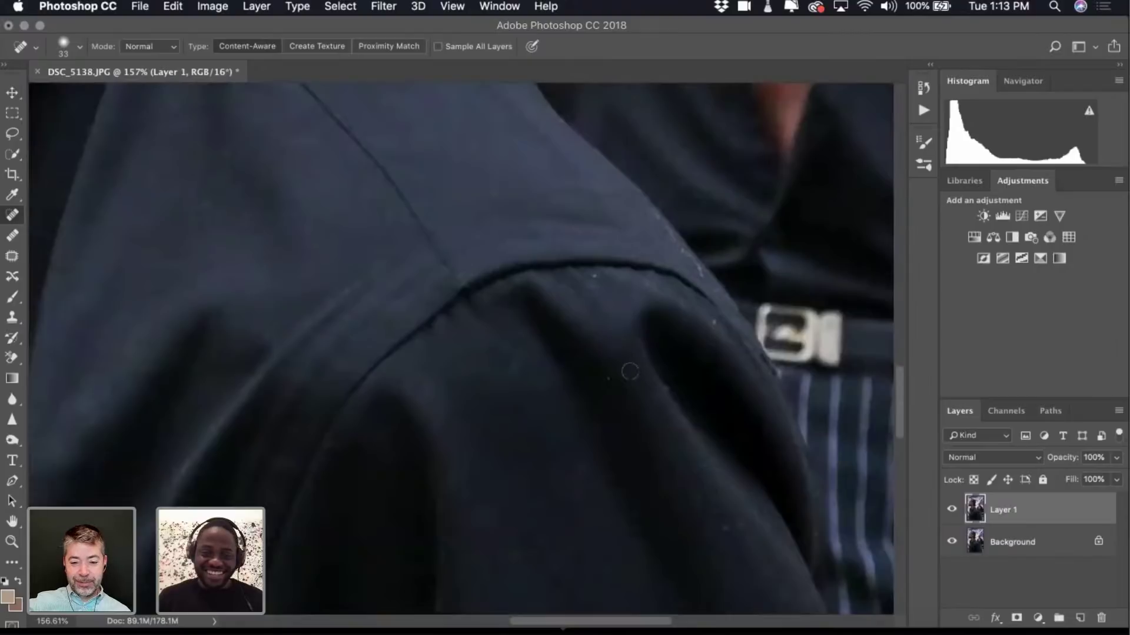
scroll(697, 471, down, 5)
scroll(697, 471, right, 3)
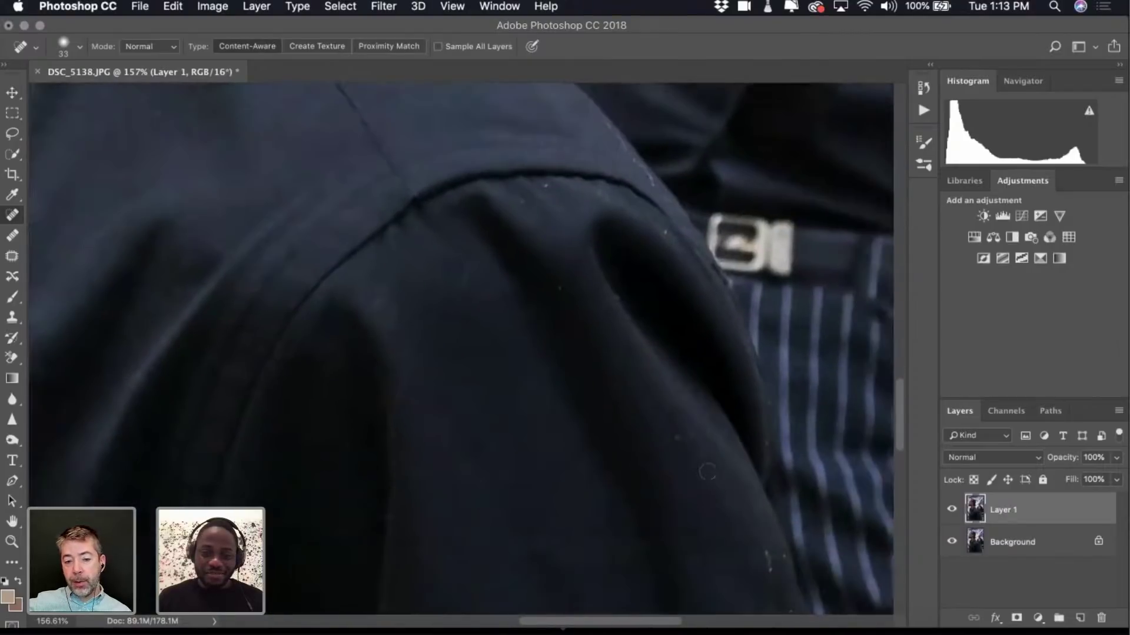
click(676, 433)
Spot-heal the small specks in the sleeve folds beside the blurred belt buckle.
scroll(758, 522, down, 1)
scroll(758, 522, left, 2)
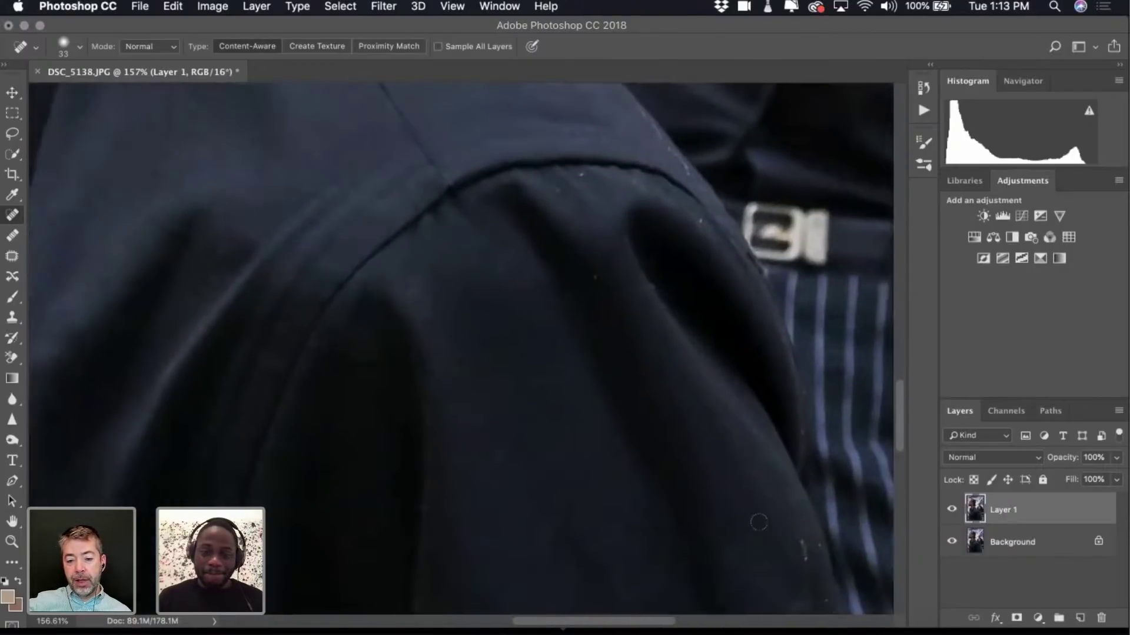
click(597, 279)
scroll(687, 233, down, 1)
scroll(687, 233, right, 2)
click(657, 212)
Spot-heal the faint specks down the lower sleeve beside the striped trousers, as far as the photo's bottom edge.
scroll(718, 291, down, 5)
scroll(721, 293, right, 1)
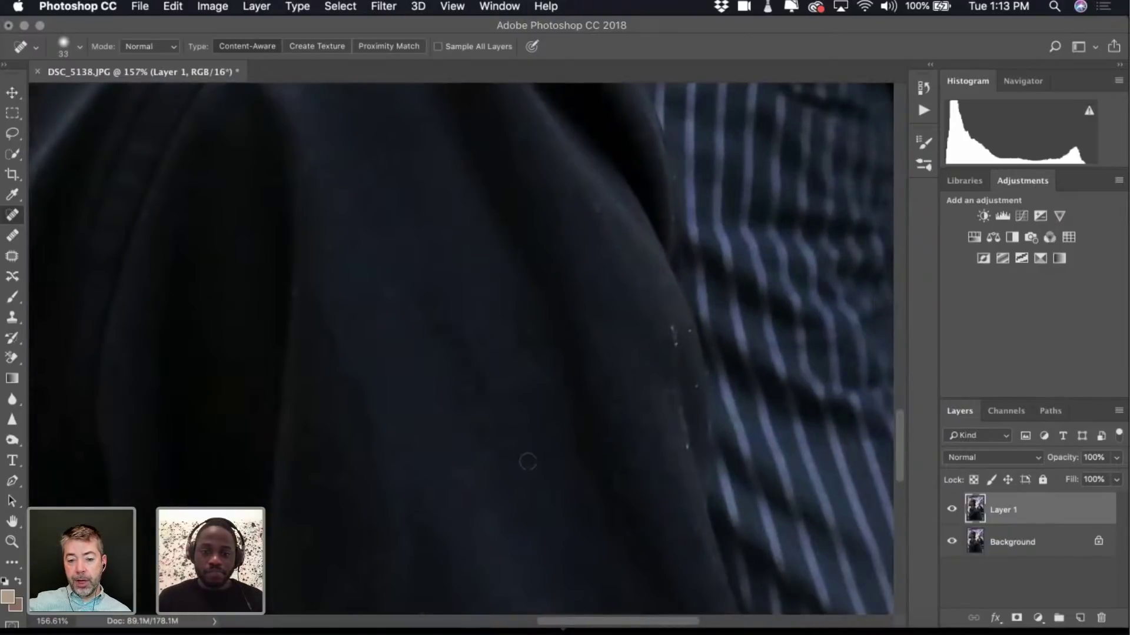
scroll(466, 473, down, 2)
scroll(467, 527, down, 3)
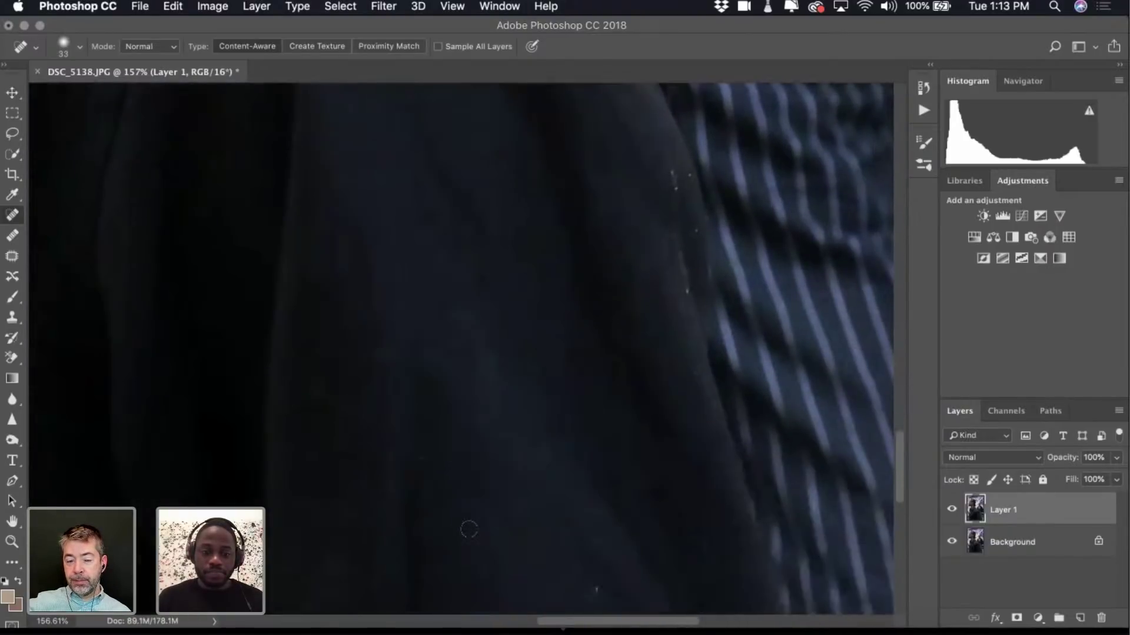
scroll(600, 549, down, 2)
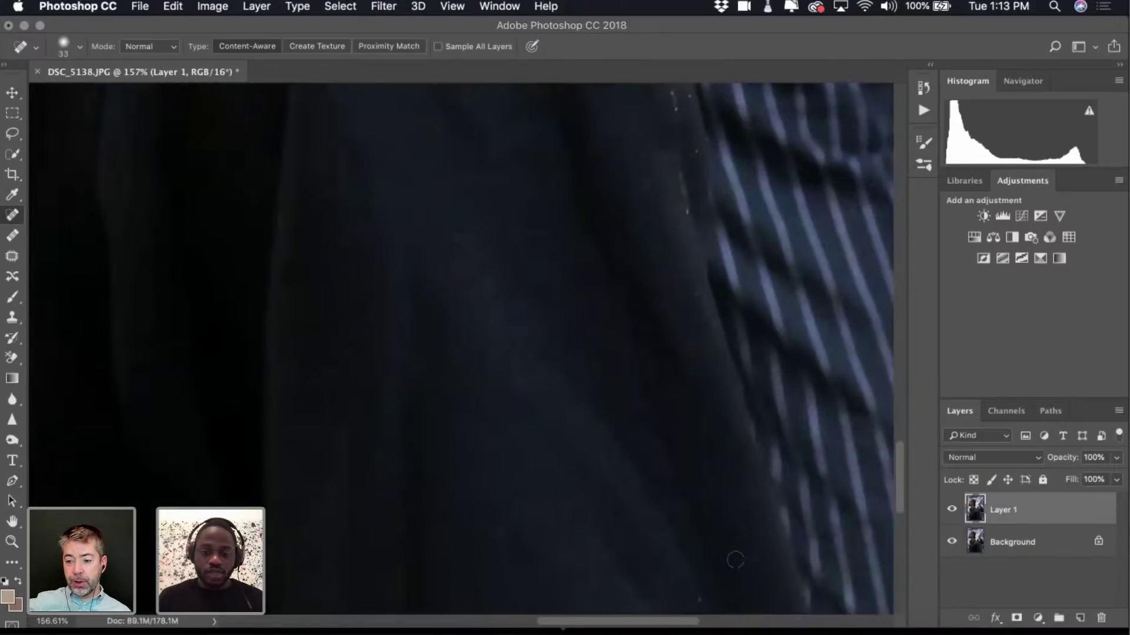
scroll(731, 560, down, 2)
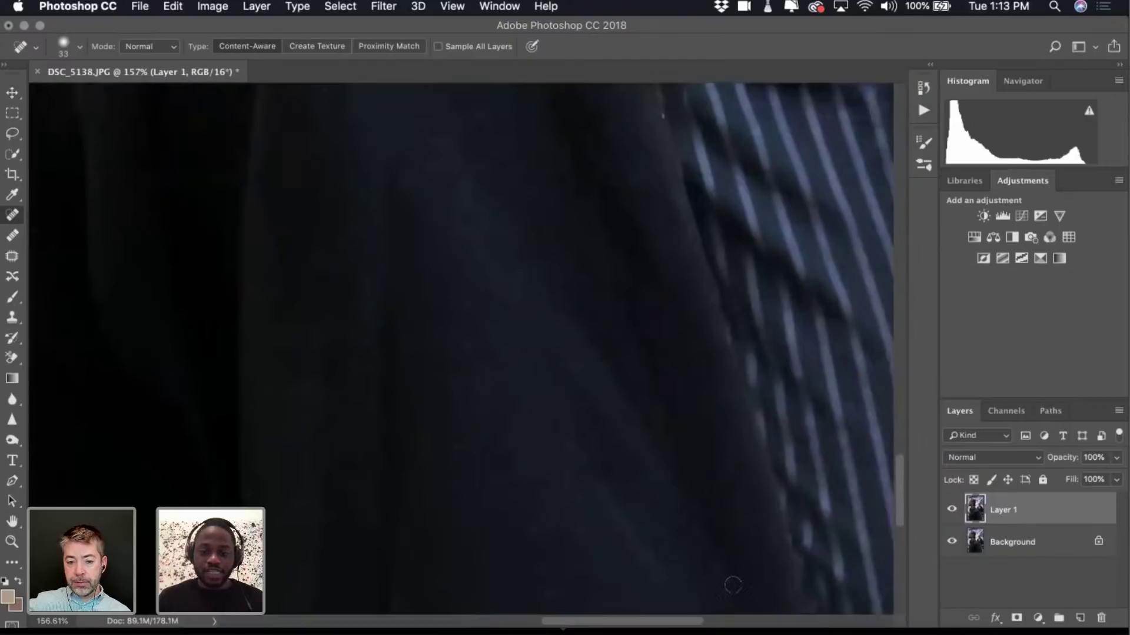
scroll(731, 585, down, 1)
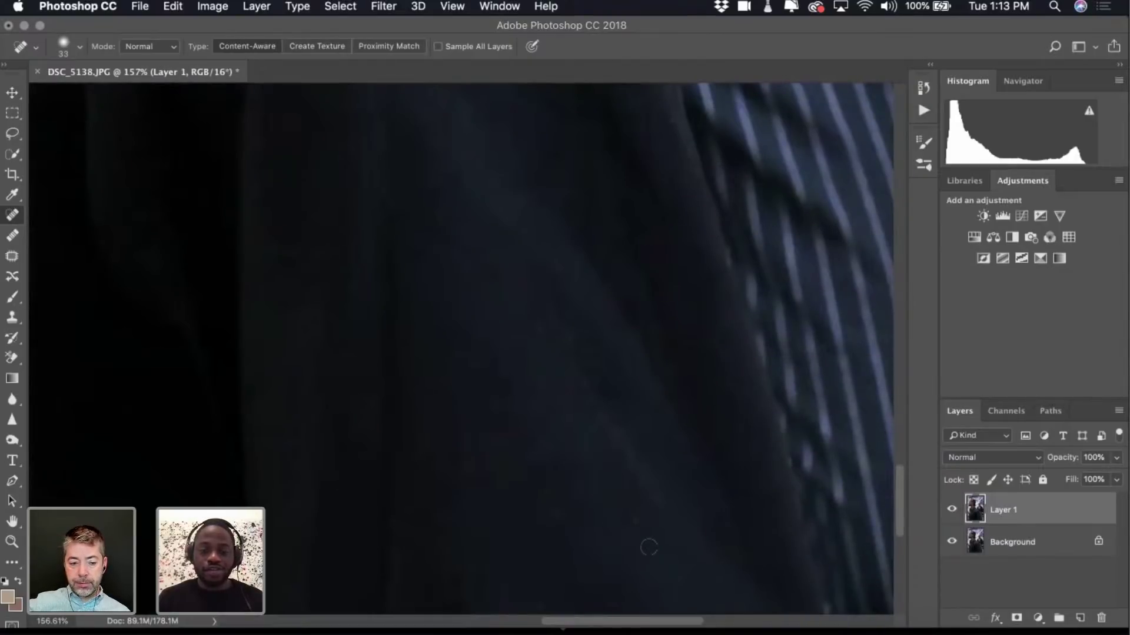
scroll(638, 541, down, 1)
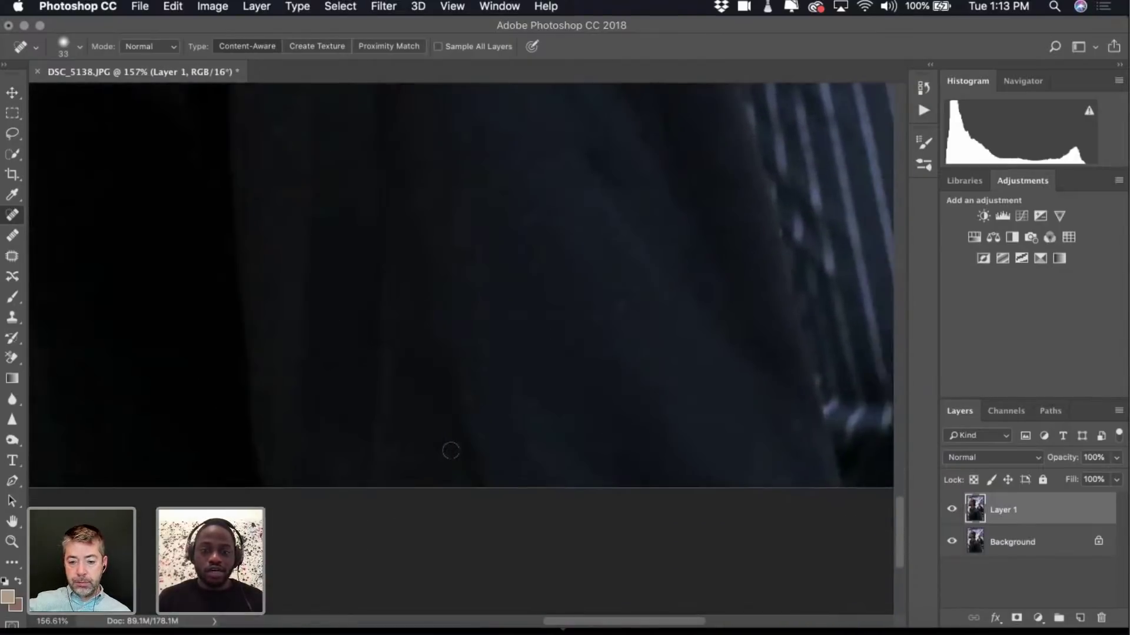
Spot-heal the leftover specks just under the armhole seam at the top of the sleeve.
scroll(644, 360, up, 10)
scroll(644, 360, up, 10)
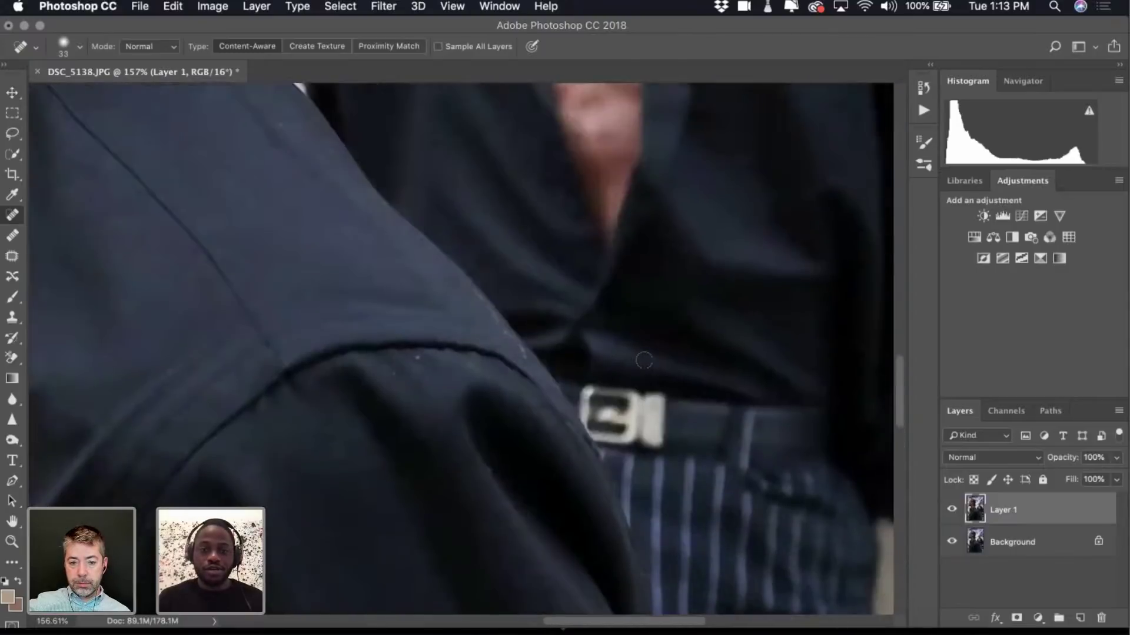
scroll(644, 360, left, 5)
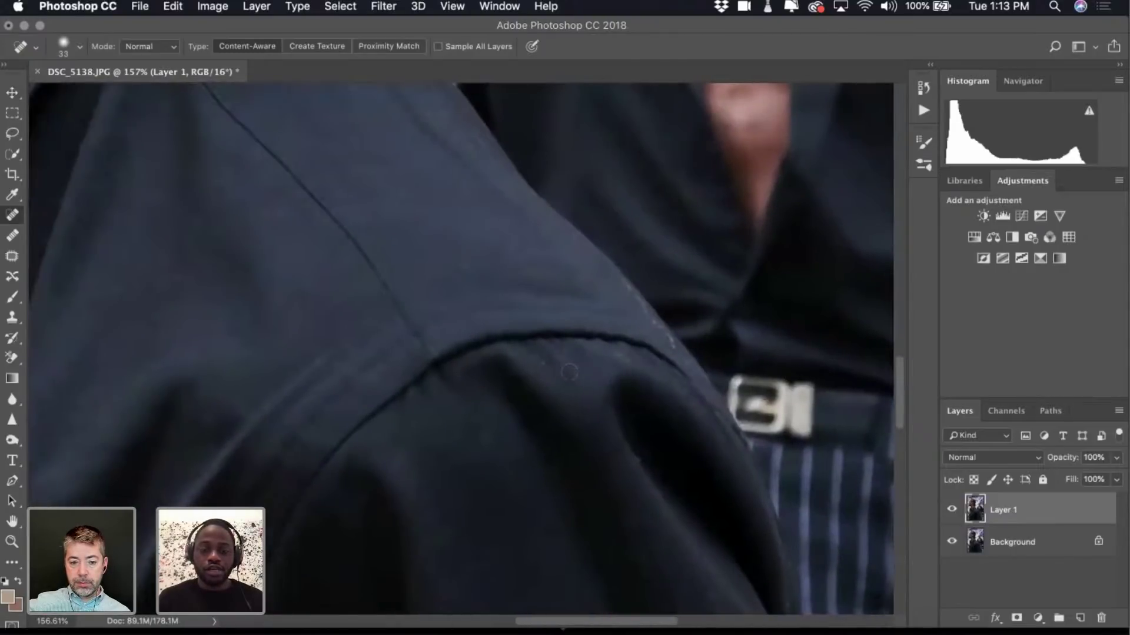
scroll(607, 388, up, 3)
scroll(608, 388, left, 5)
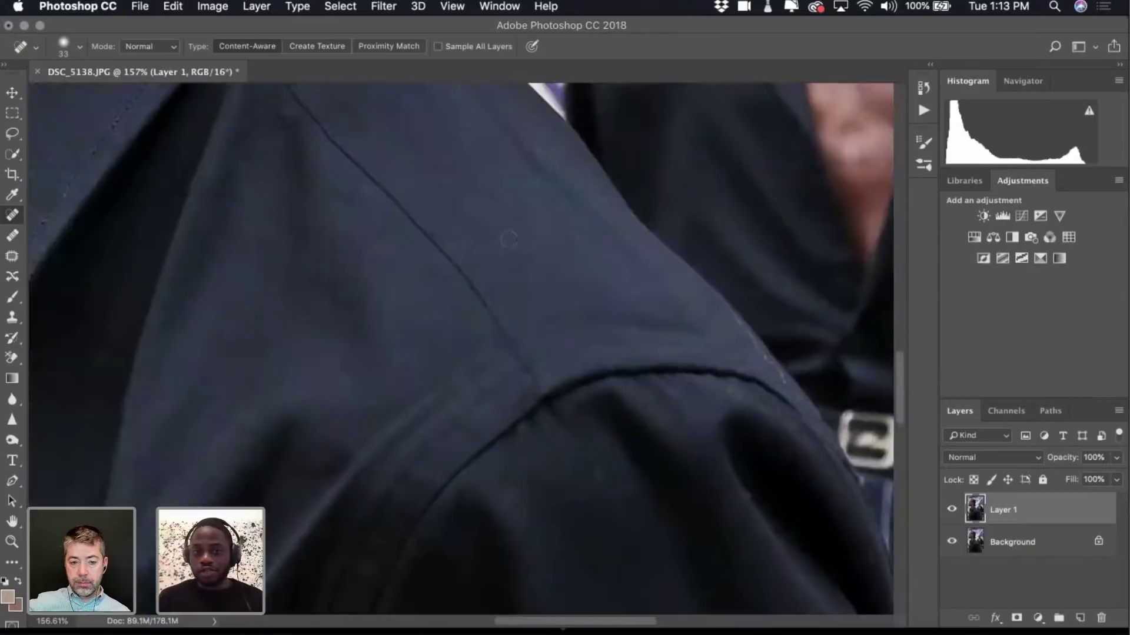
Spot-heal the speck beside the upper end of the shoulder seam, close to the collar.
scroll(592, 244, up, 3)
scroll(593, 243, left, 2)
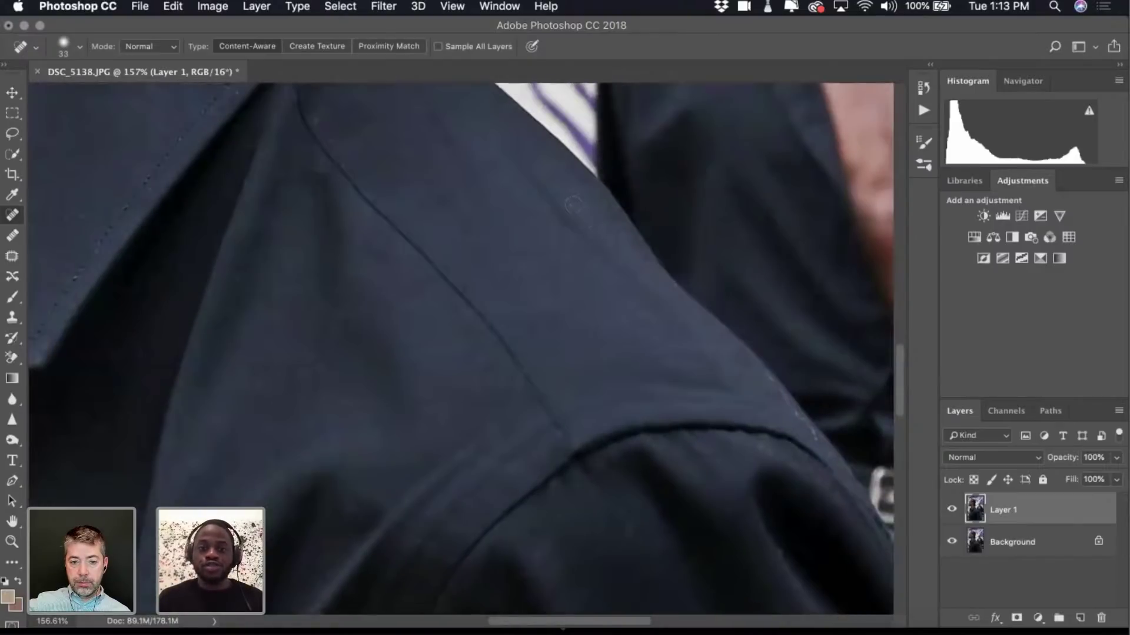
scroll(592, 232, up, 3)
scroll(592, 232, left, 3)
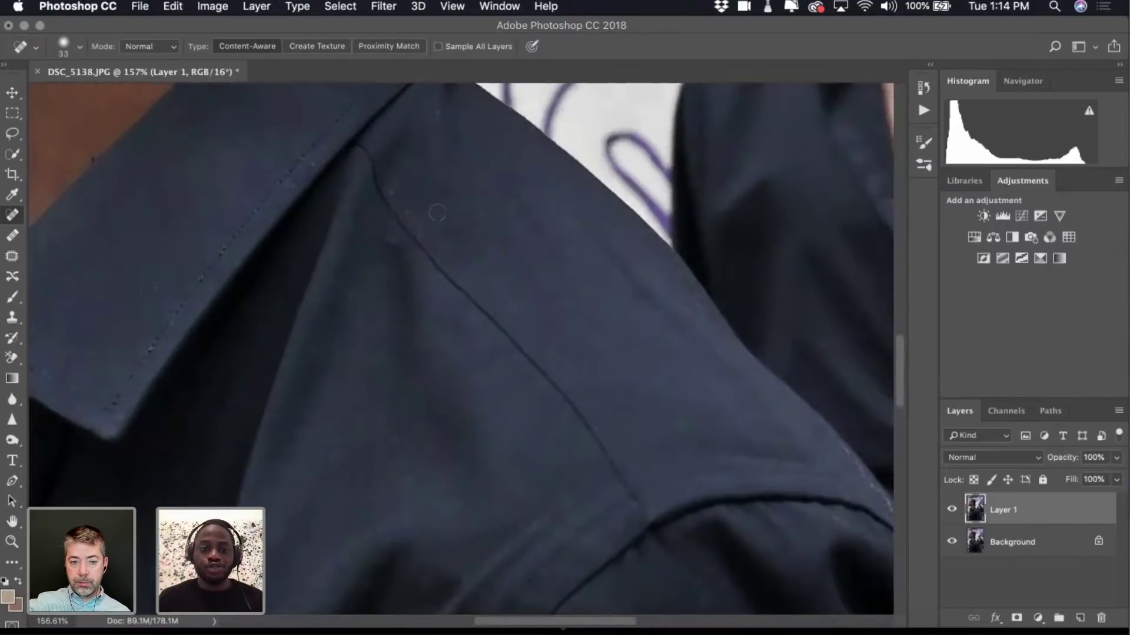
click(415, 214)
scroll(415, 214, up, 2)
scroll(415, 214, left, 2)
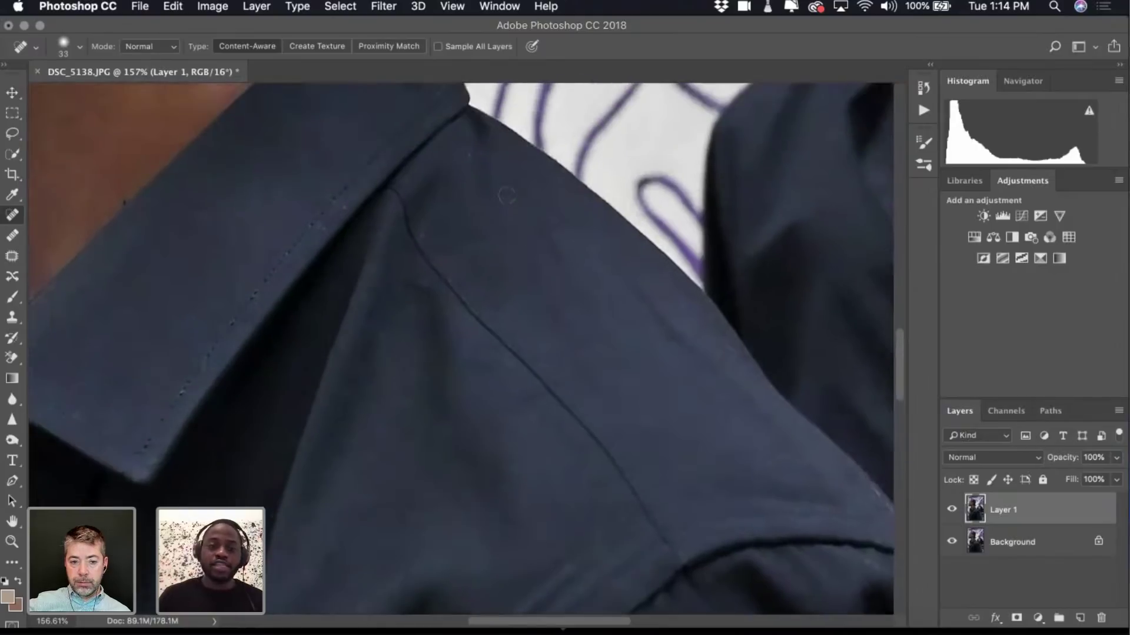
Spot-heal the faint marks at the top of the shoulder, just below the collar's back corner.
click(473, 157)
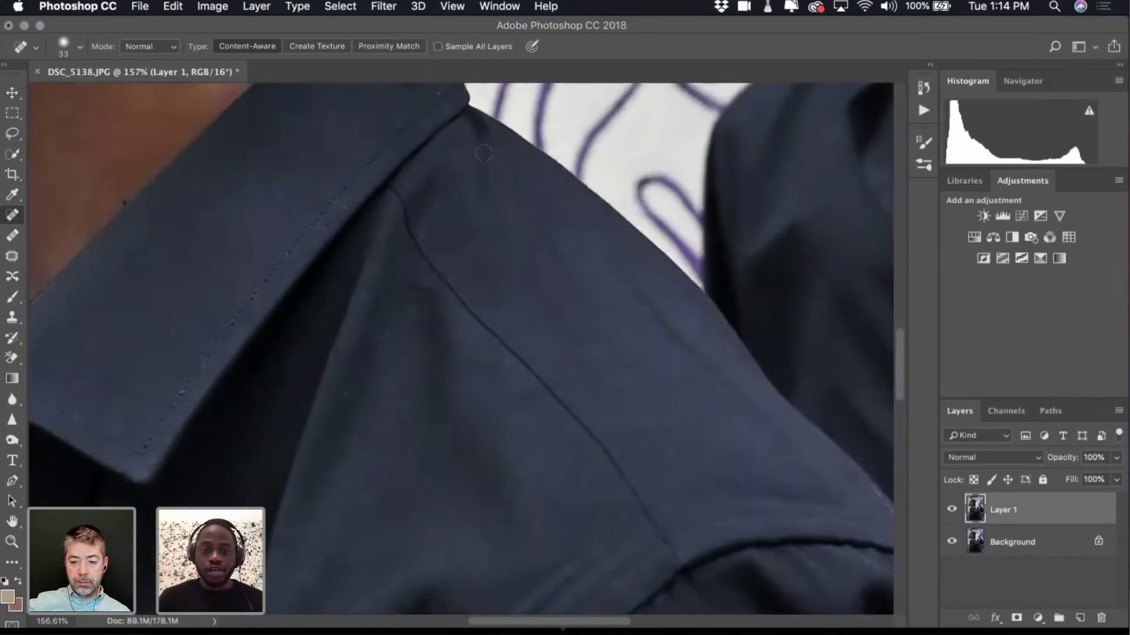
scroll(482, 153, up, 3)
scroll(482, 153, left, 2)
click(468, 156)
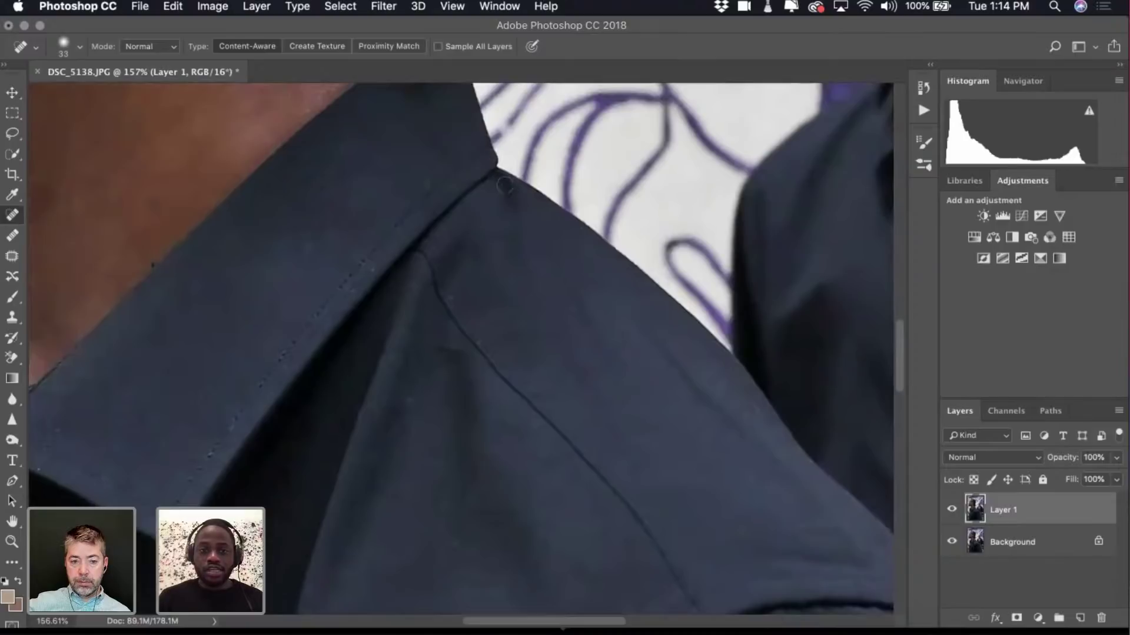
Spot-heal the speck at the collar's back corner and the one beside the upper end of the shoulder seam.
scroll(447, 190, up, 3)
scroll(447, 190, left, 2)
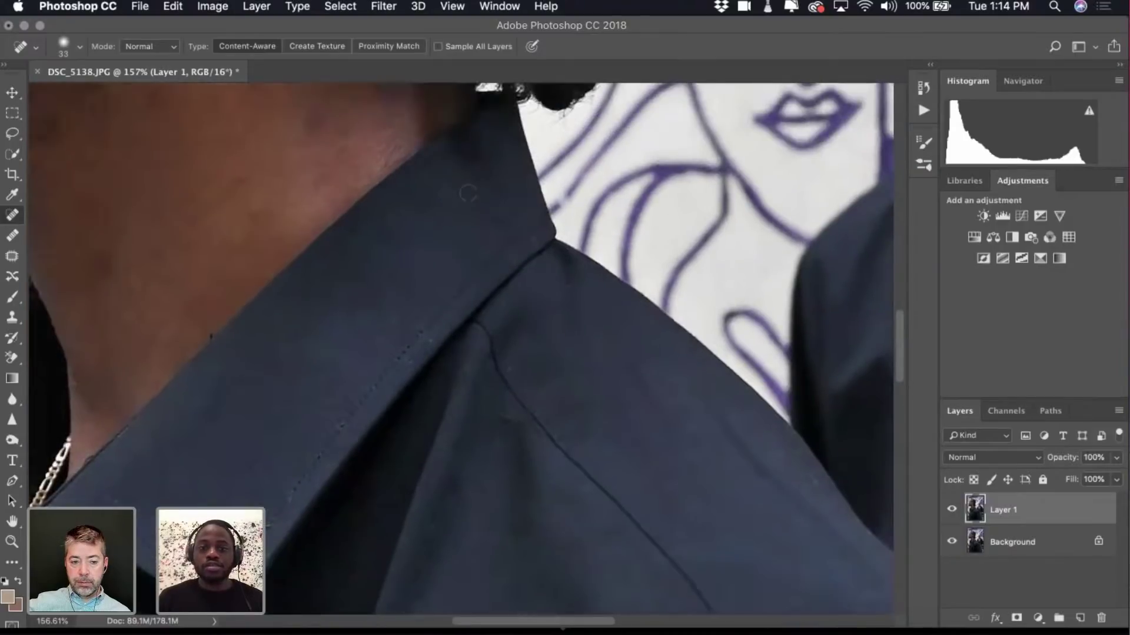
click(541, 240)
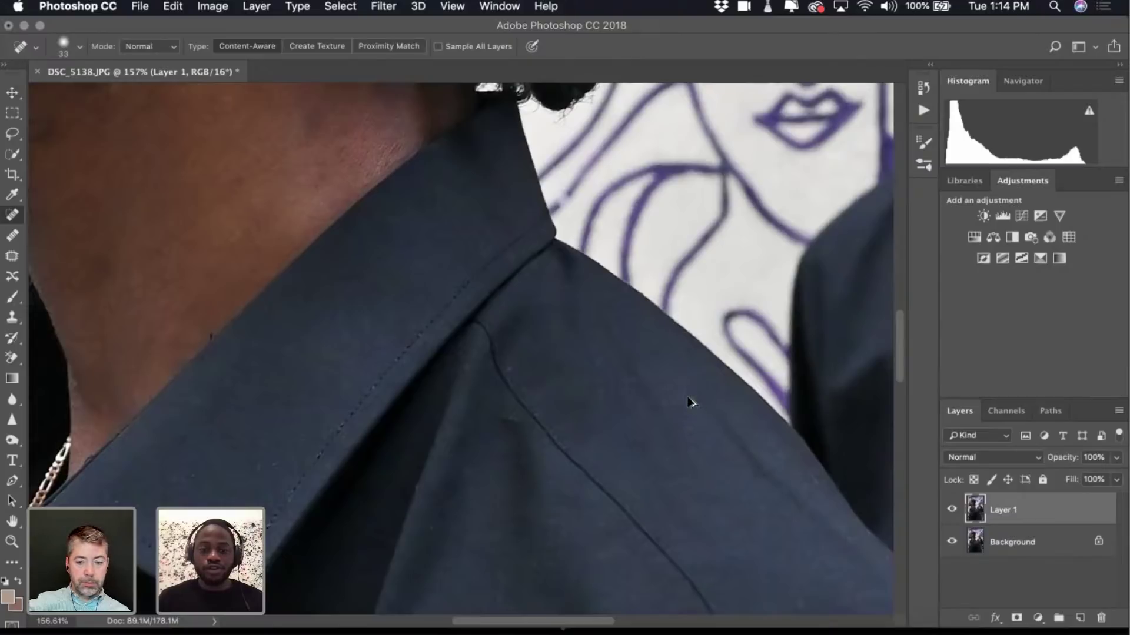
click(510, 369)
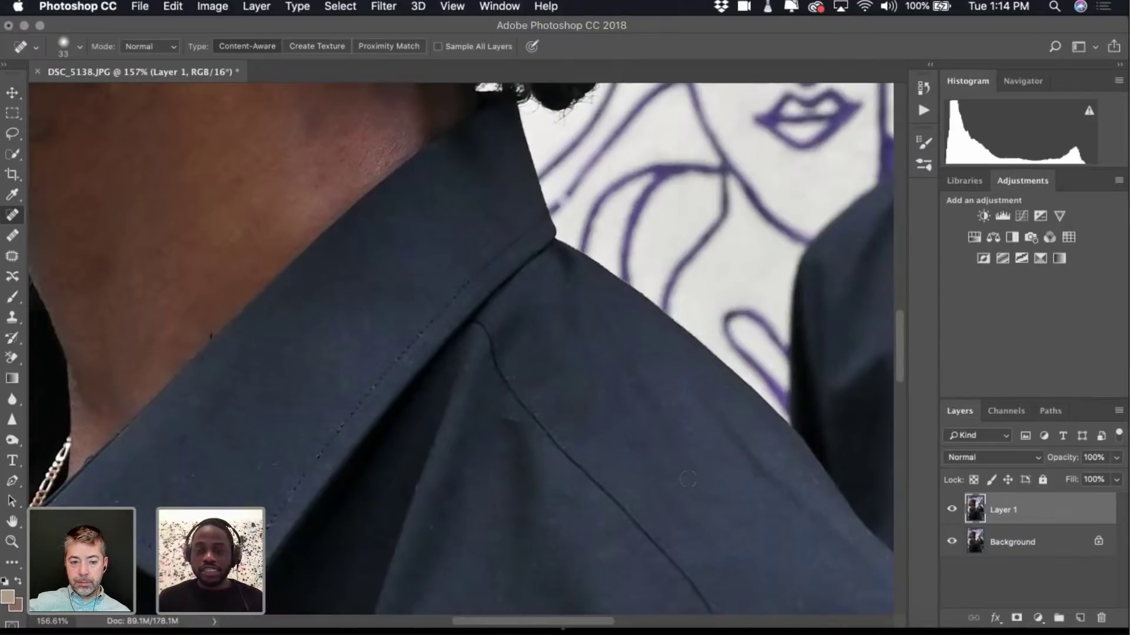
Check the collar, shoulder, sleeve and lower jacket front, plus the background figure, up close for leftover specks.
scroll(762, 502, down, 2)
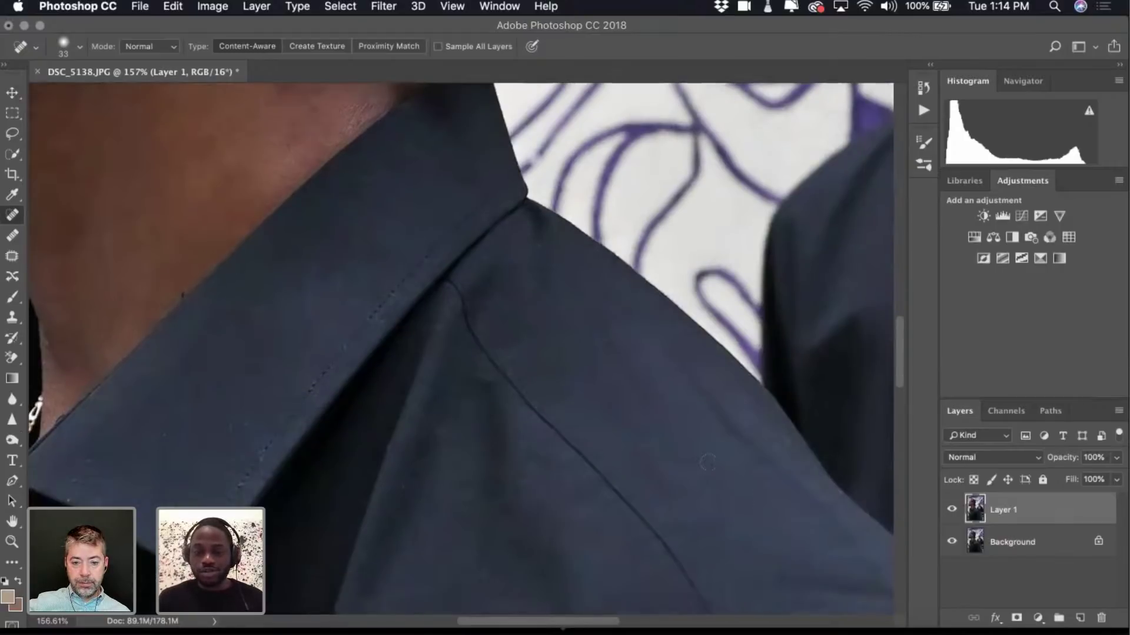
scroll(708, 462, down, 5)
scroll(708, 462, down, 10)
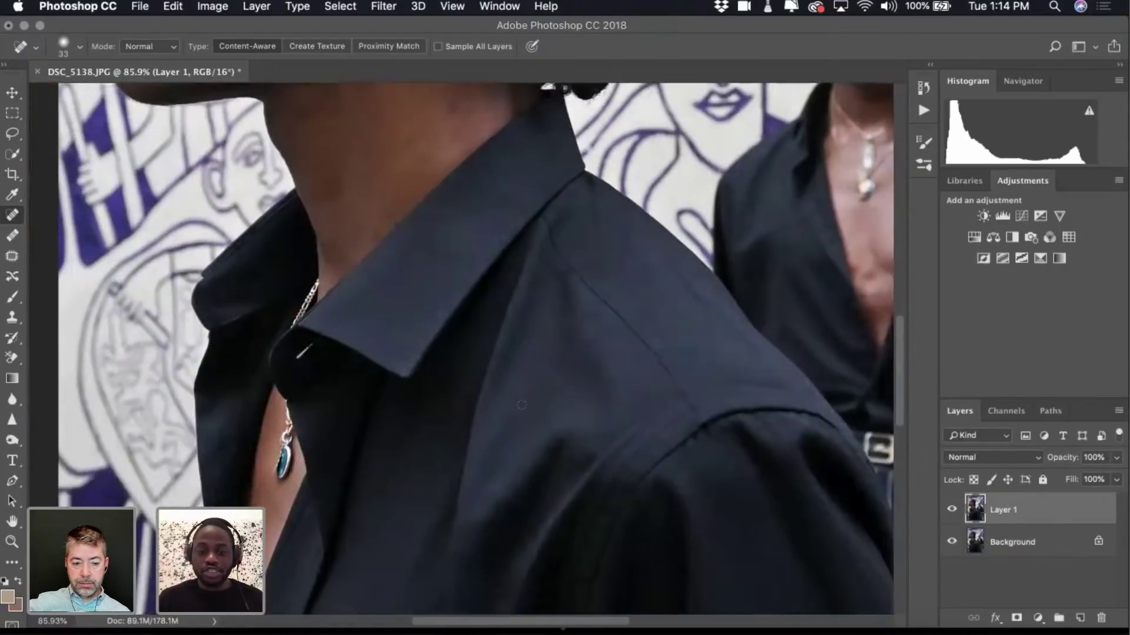
scroll(263, 475, down, 4)
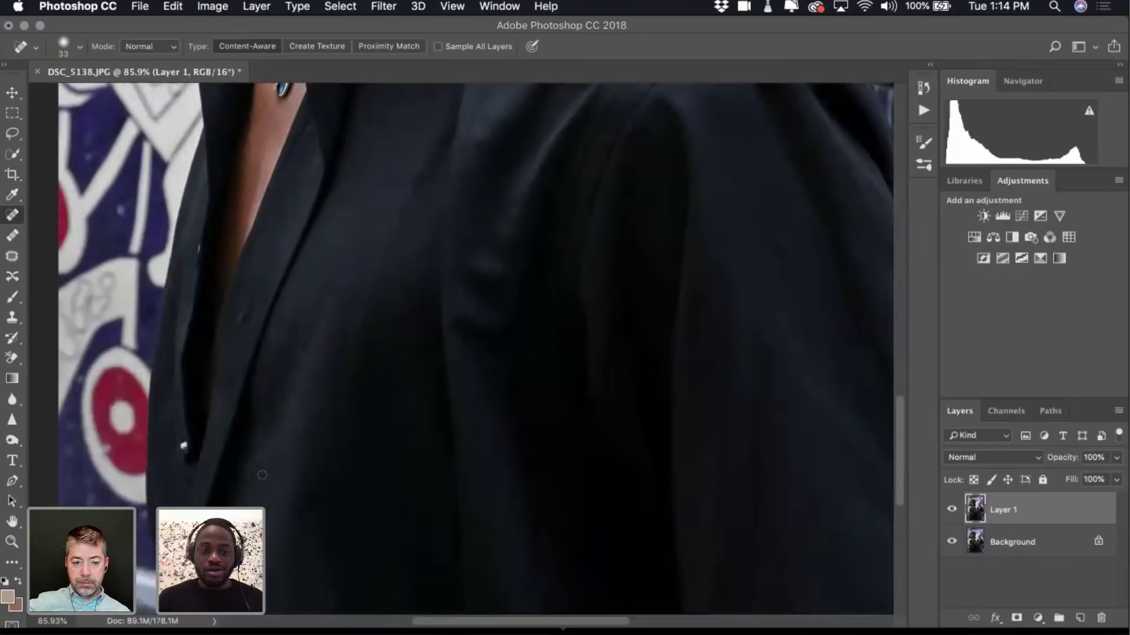
scroll(210, 463, down, 3)
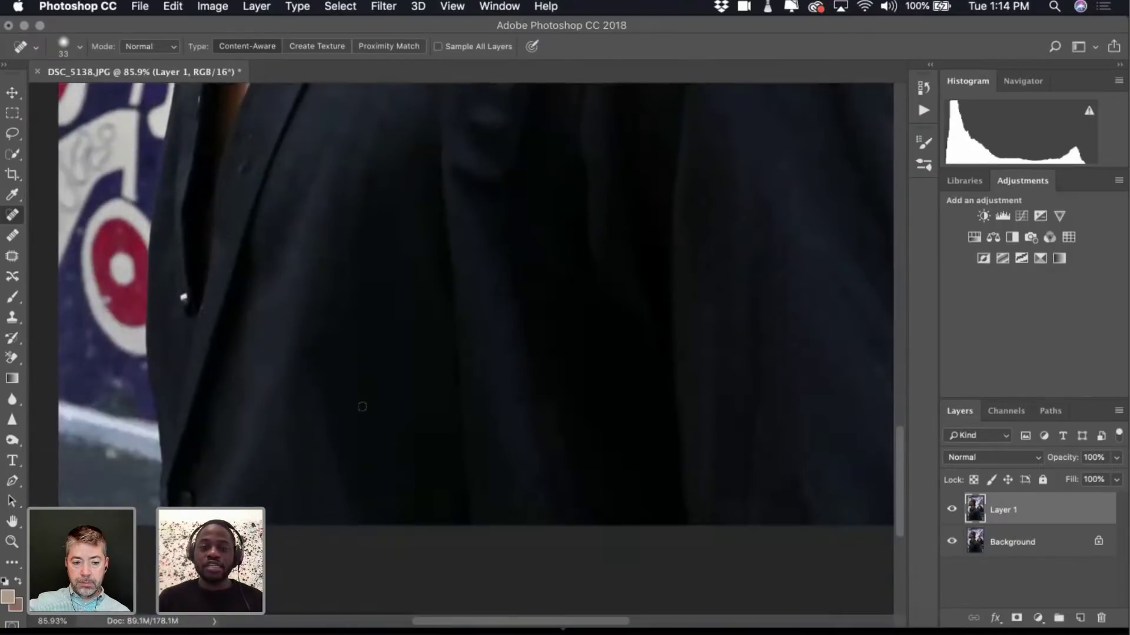
scroll(362, 406, right, 5)
scroll(362, 406, up, 10)
scroll(361, 406, up, 4)
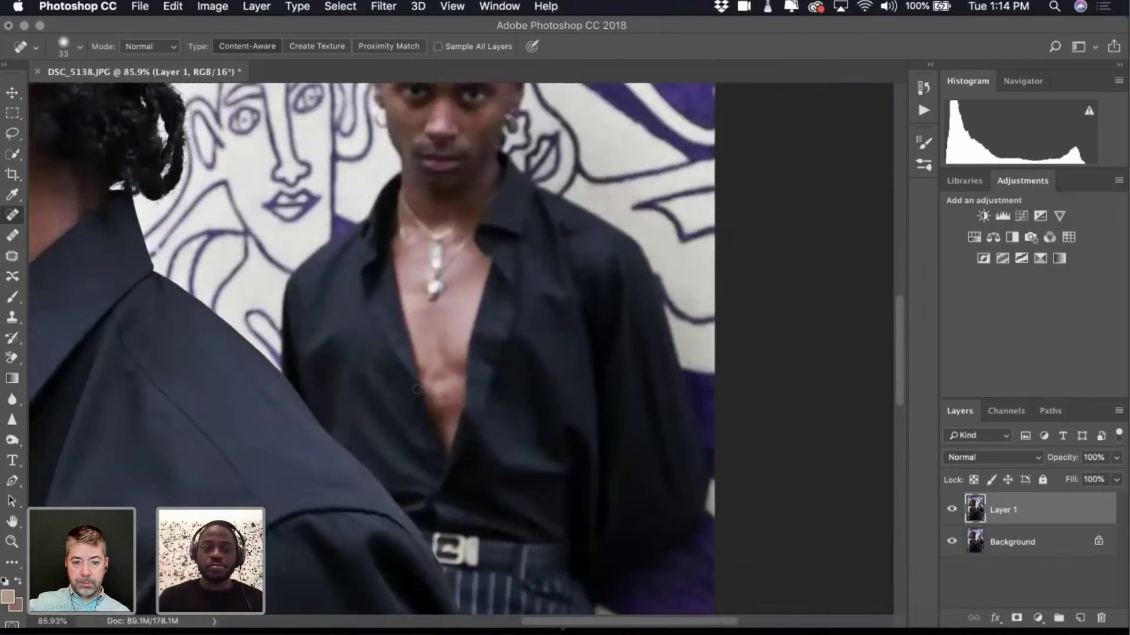
scroll(380, 399, left, 6)
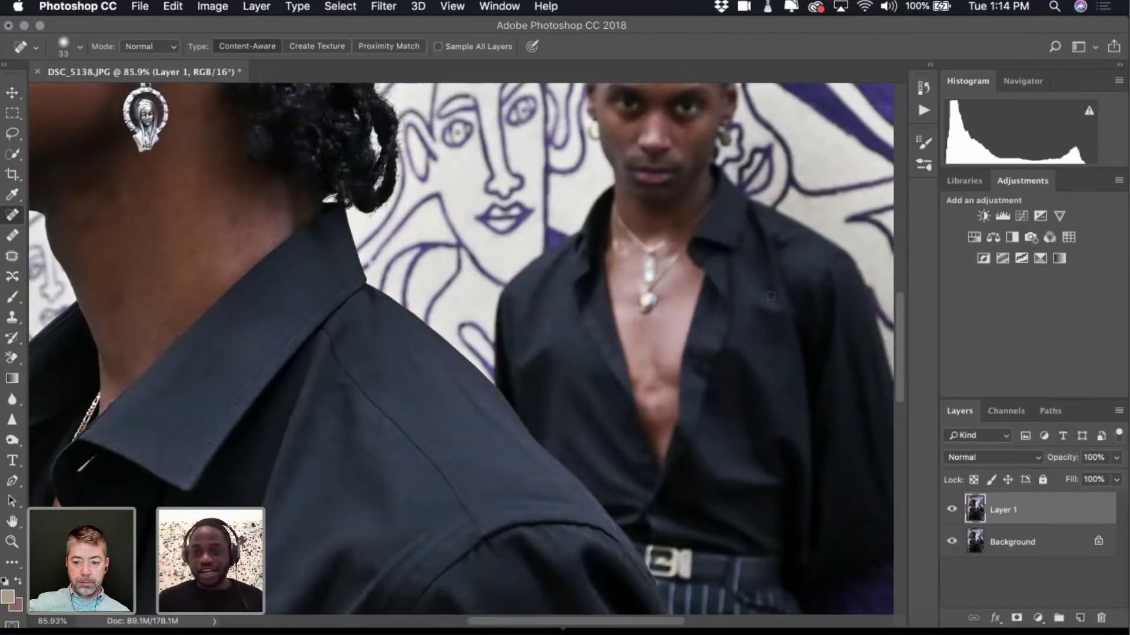
scroll(729, 301, left, 5)
scroll(729, 300, up, 2)
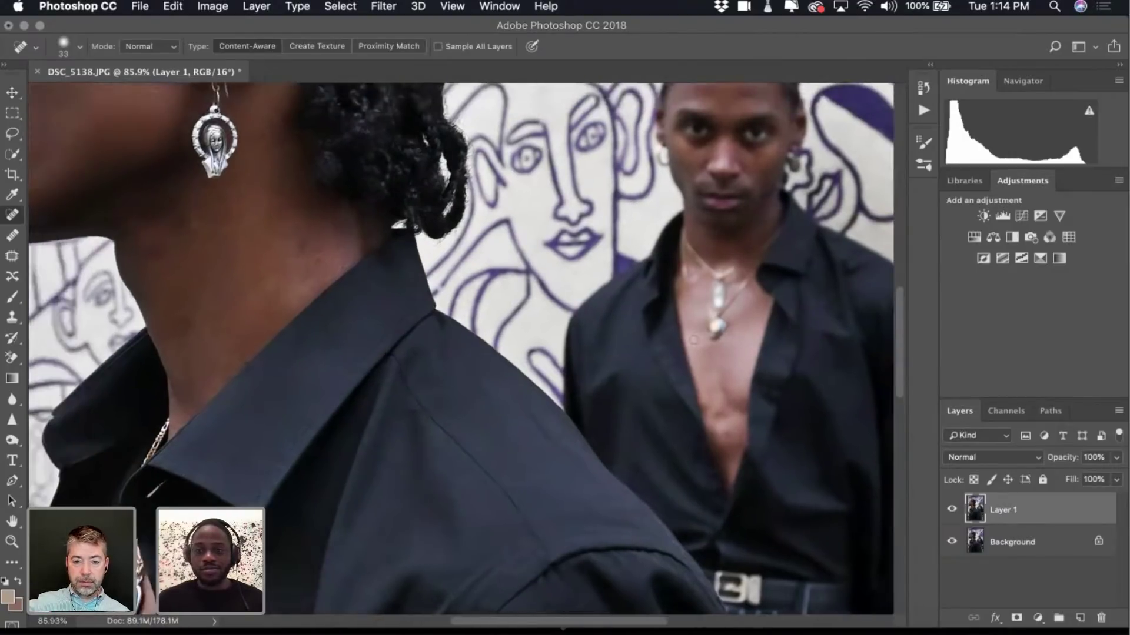
Review the whole retouched portrait at several reduced magnifications, from the head down to the lower jacket.
scroll(693, 339, down, 3)
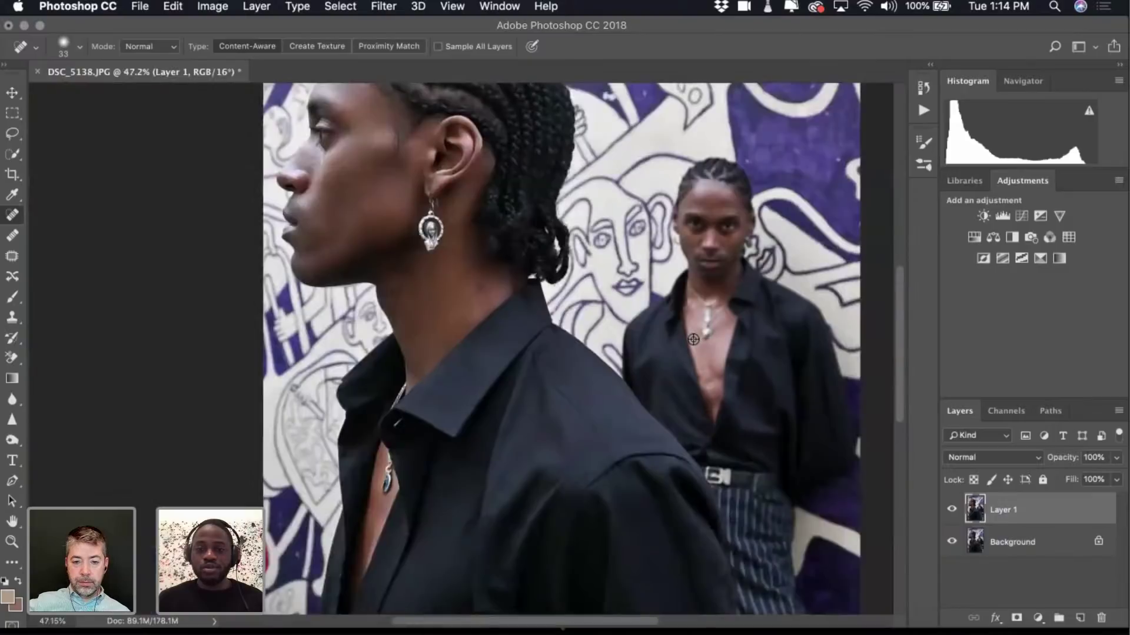
scroll(693, 339, up, 2)
scroll(694, 339, left, 2)
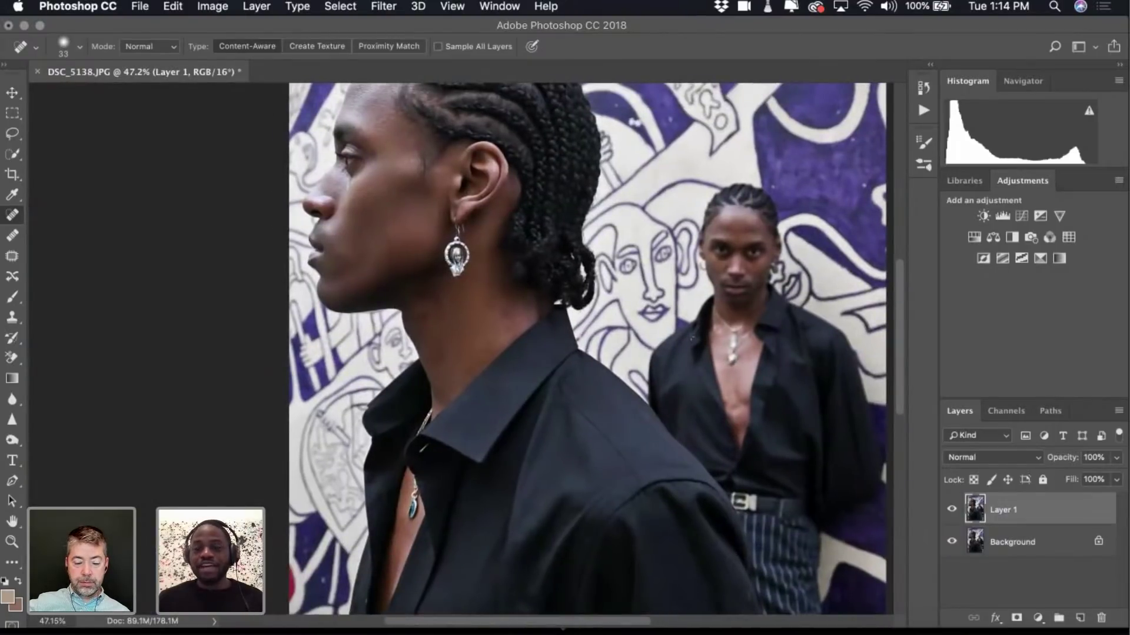
scroll(639, 315, up, 4)
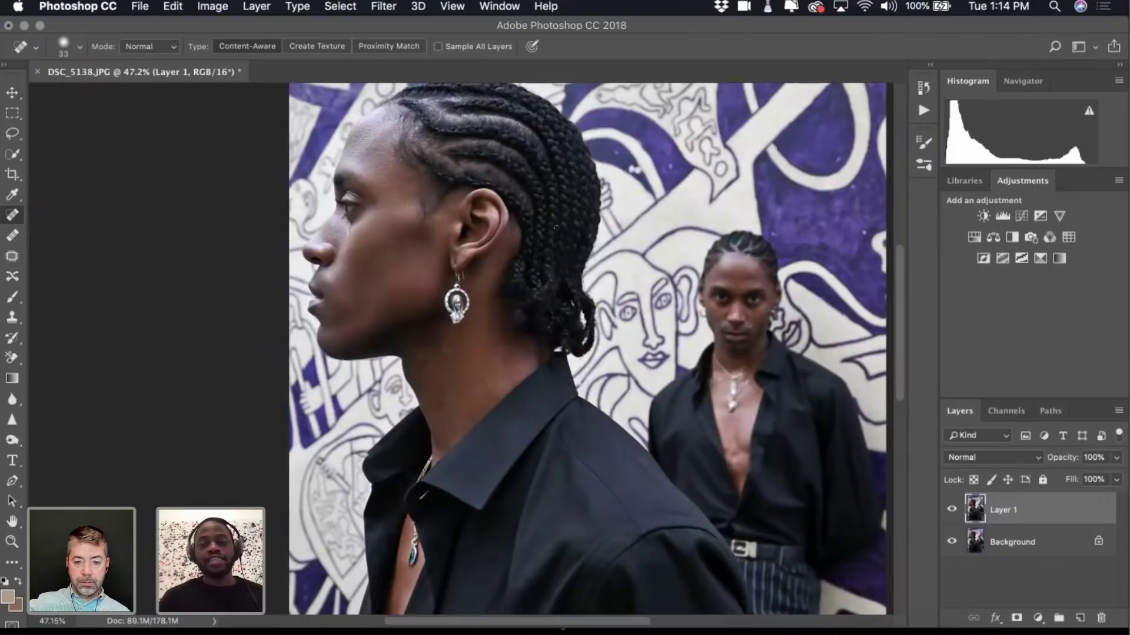
scroll(589, 349, down, 5)
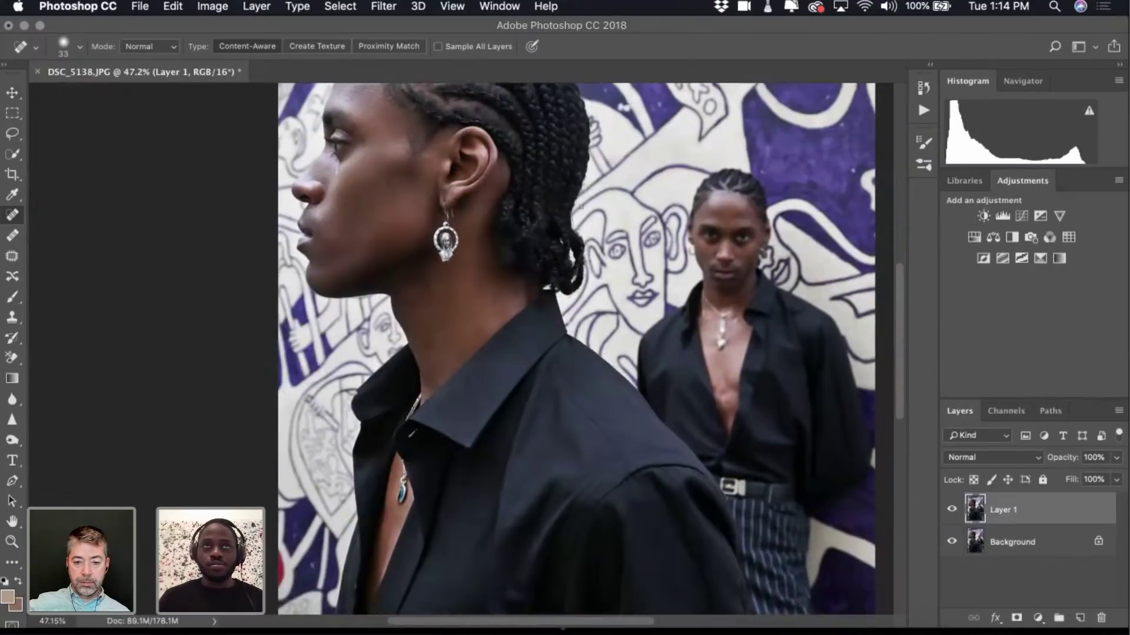
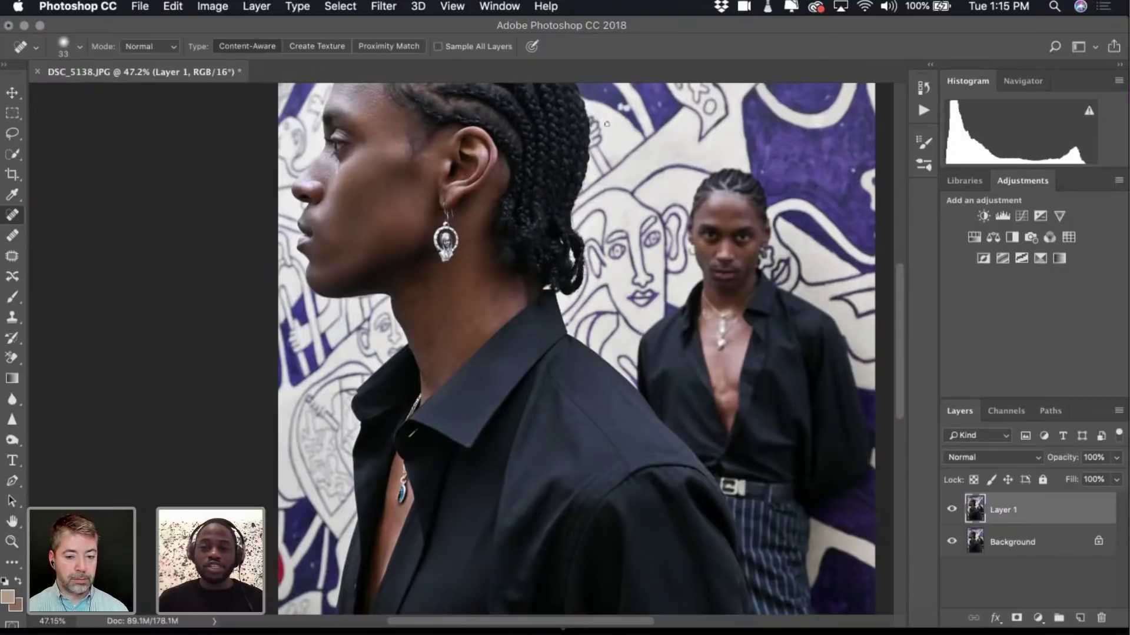
scroll(577, 349, up, 4)
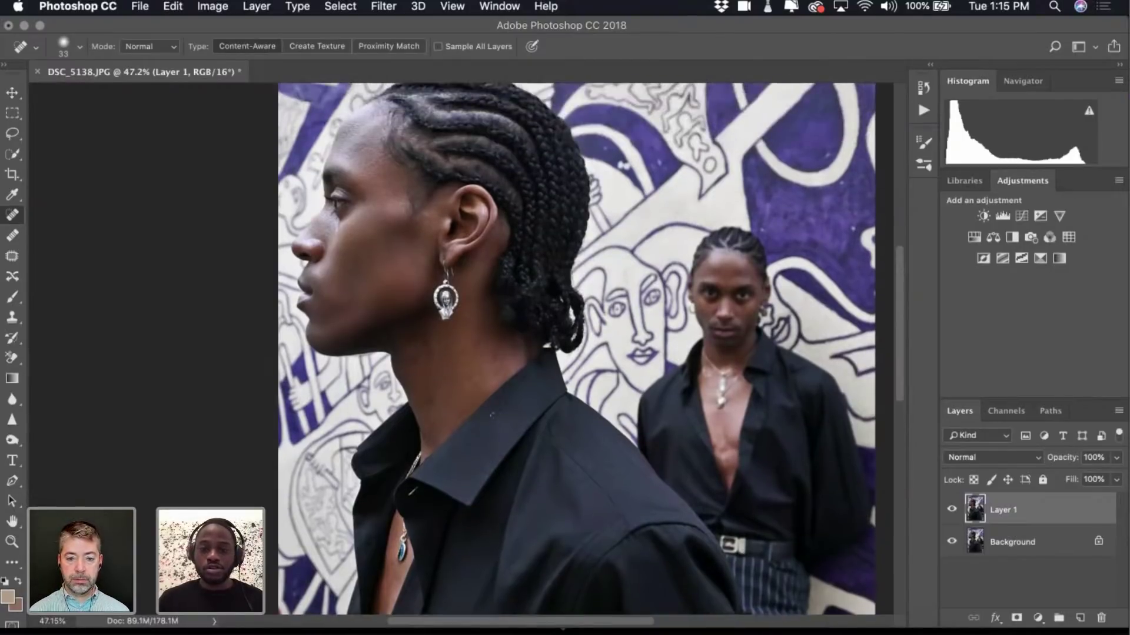
scroll(577, 349, down, 3)
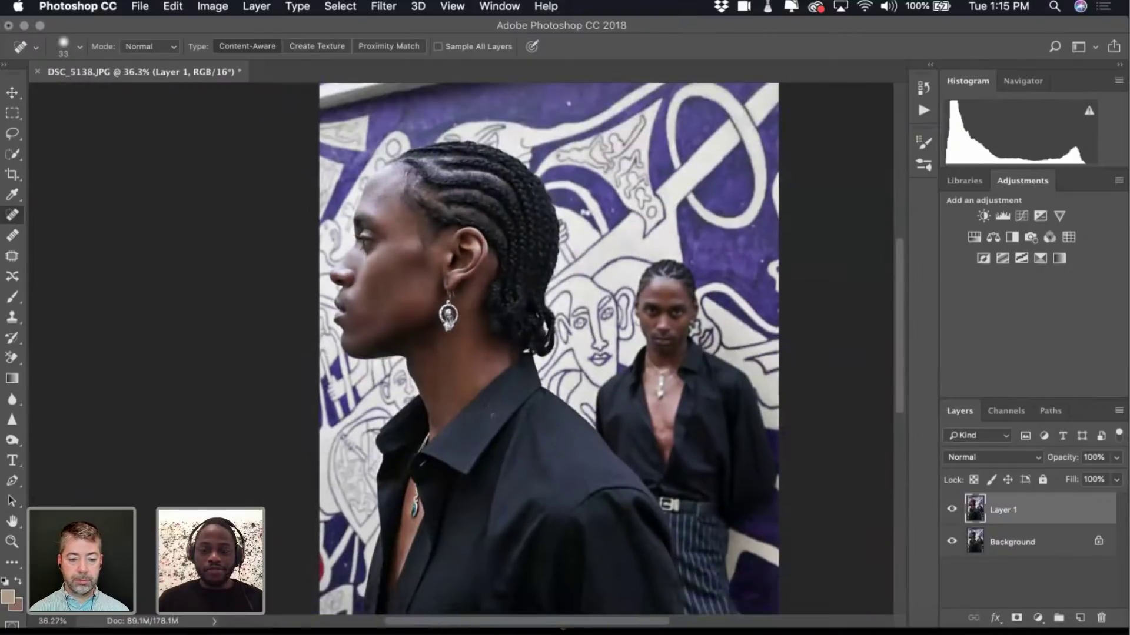
scroll(549, 348, down, 5)
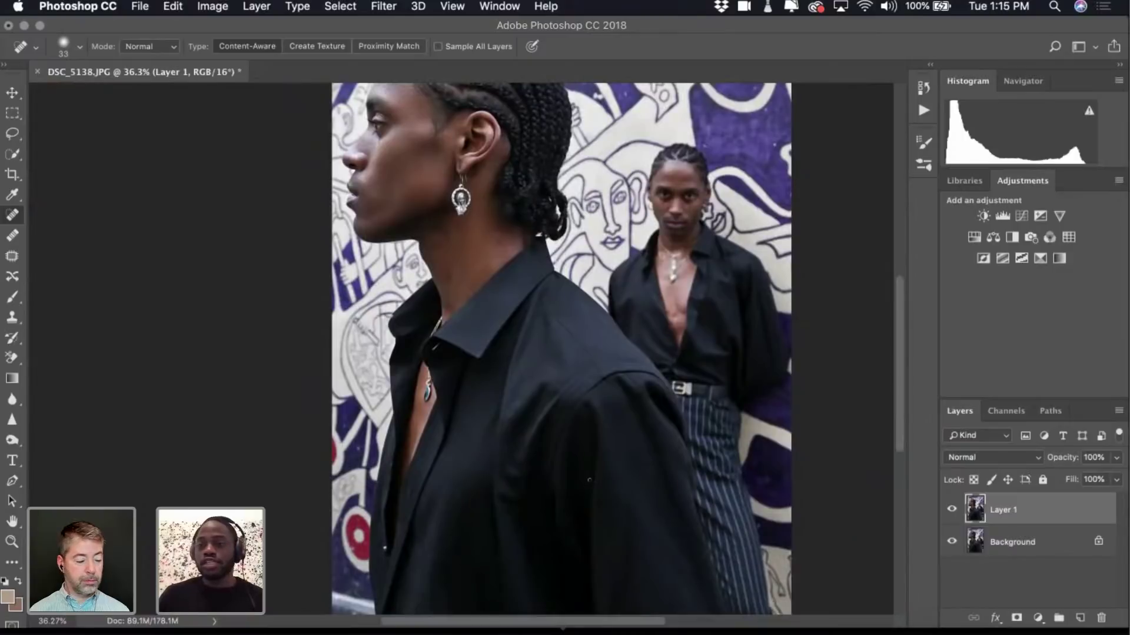
scroll(604, 461, up, 5)
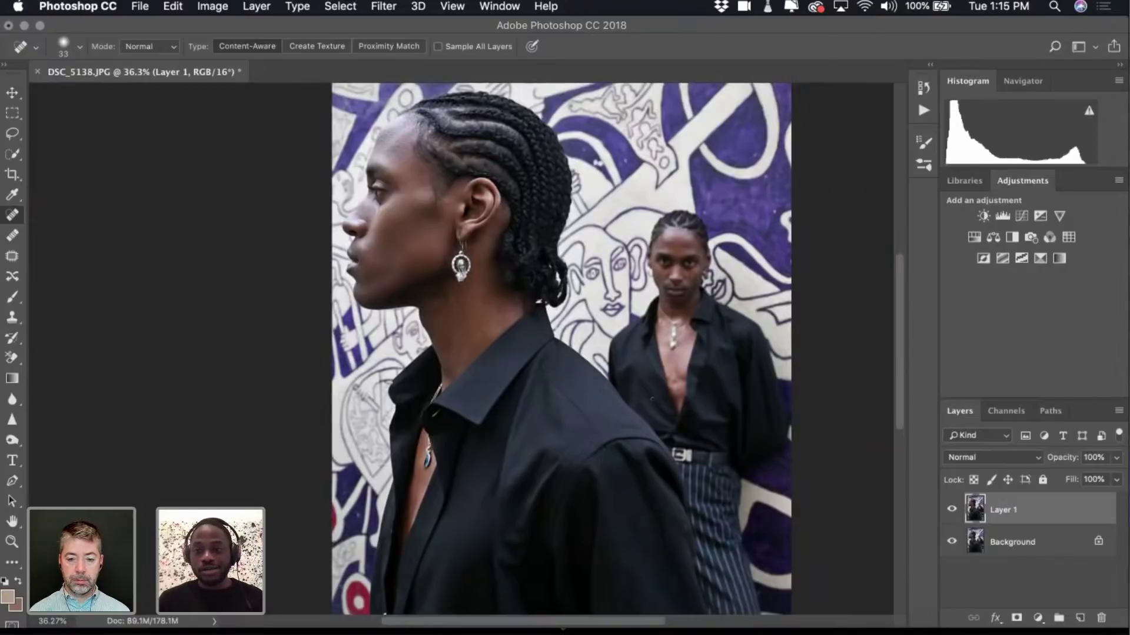
scroll(651, 399, down, 1)
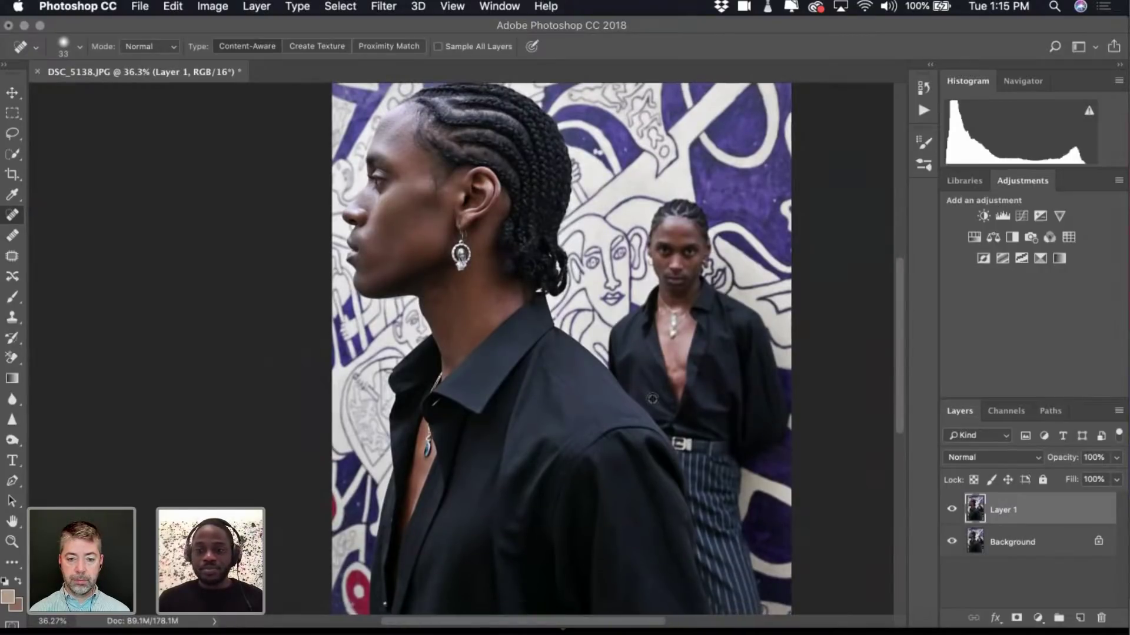
key(super+0)
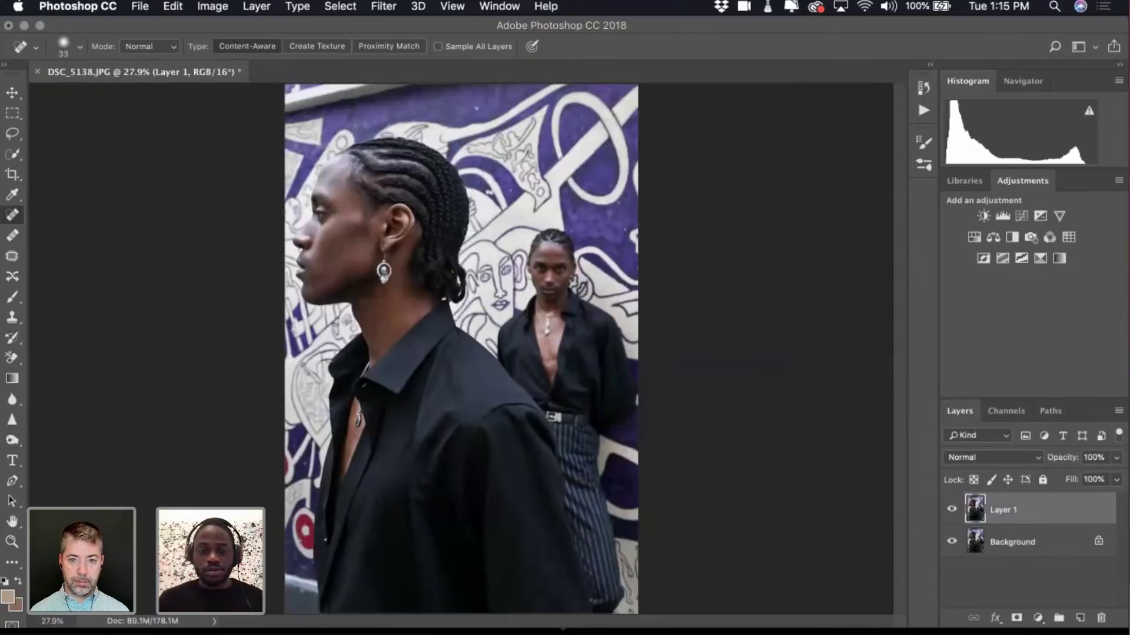
scroll(501, 452, down, 2)
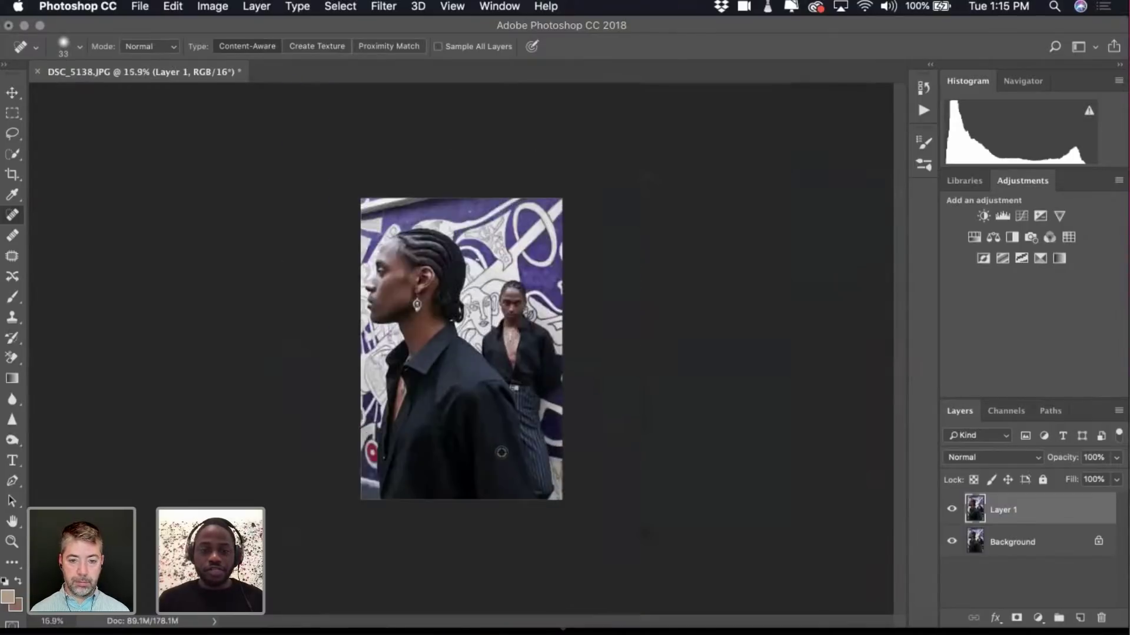
scroll(502, 452, up, 4)
scroll(501, 452, down, 2)
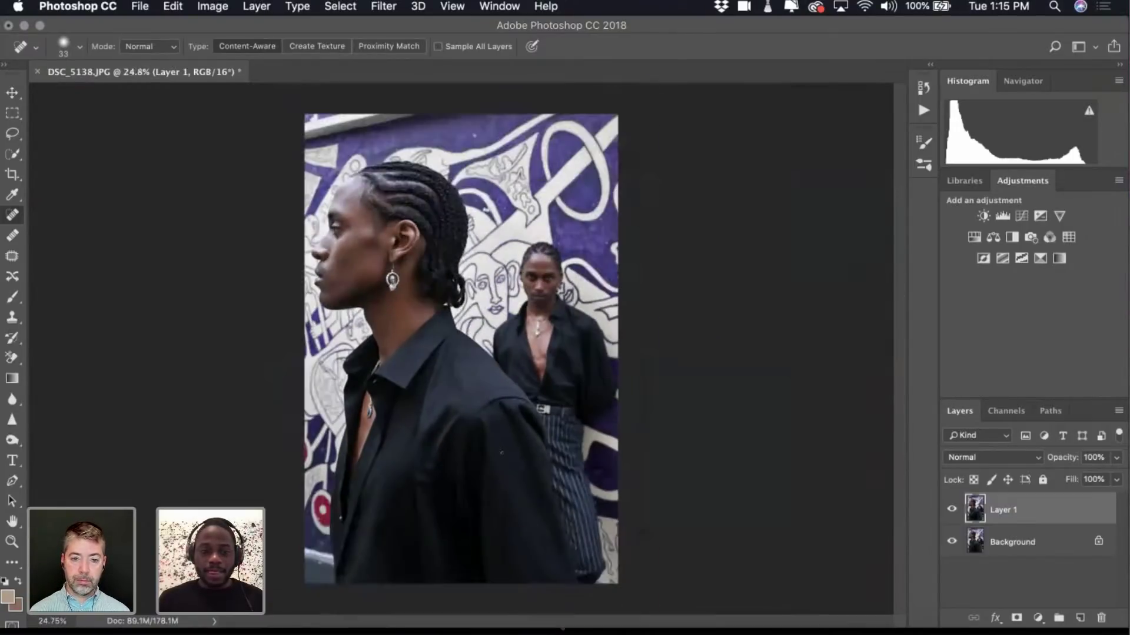
Merge the retouched Layer 1 down into the Background and save the photo.
key(super+e)
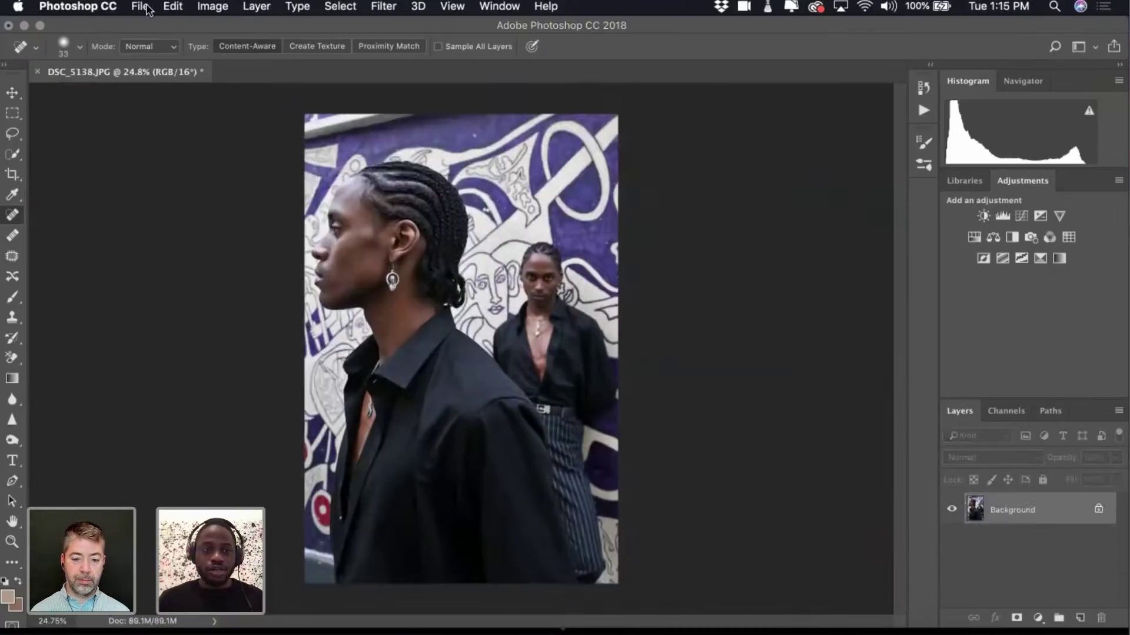
click(141, 7)
click(176, 154)
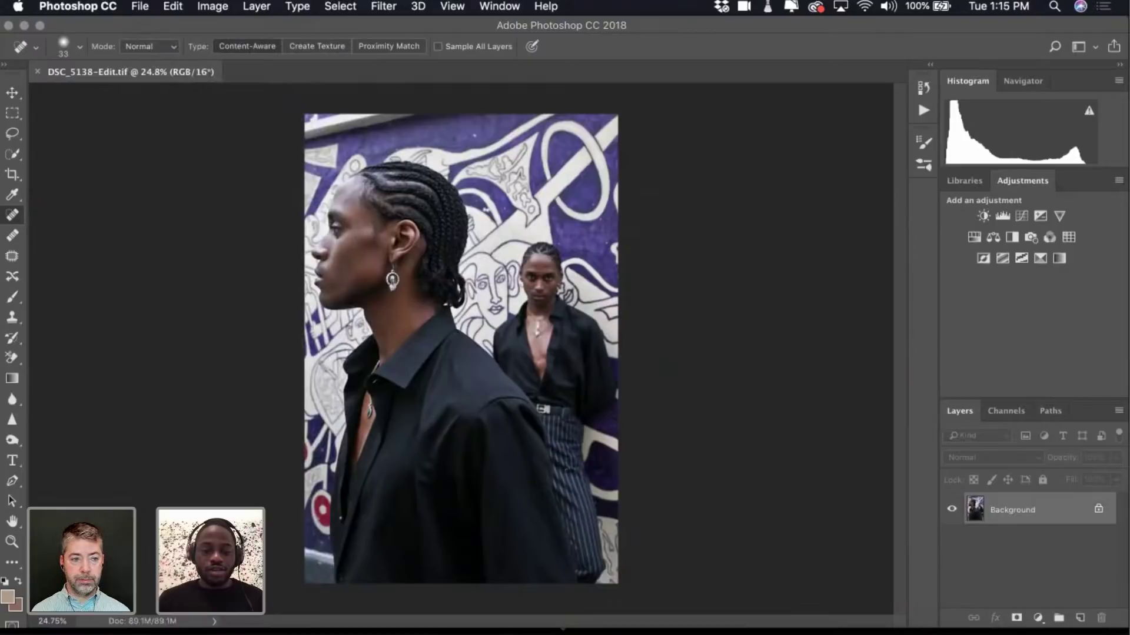
Switch to Lightroom and open DSC_5152.JPG in Photoshop as a copy with Lightroom adjustments, opening it despite the Camera Raw version.
click(477, 629)
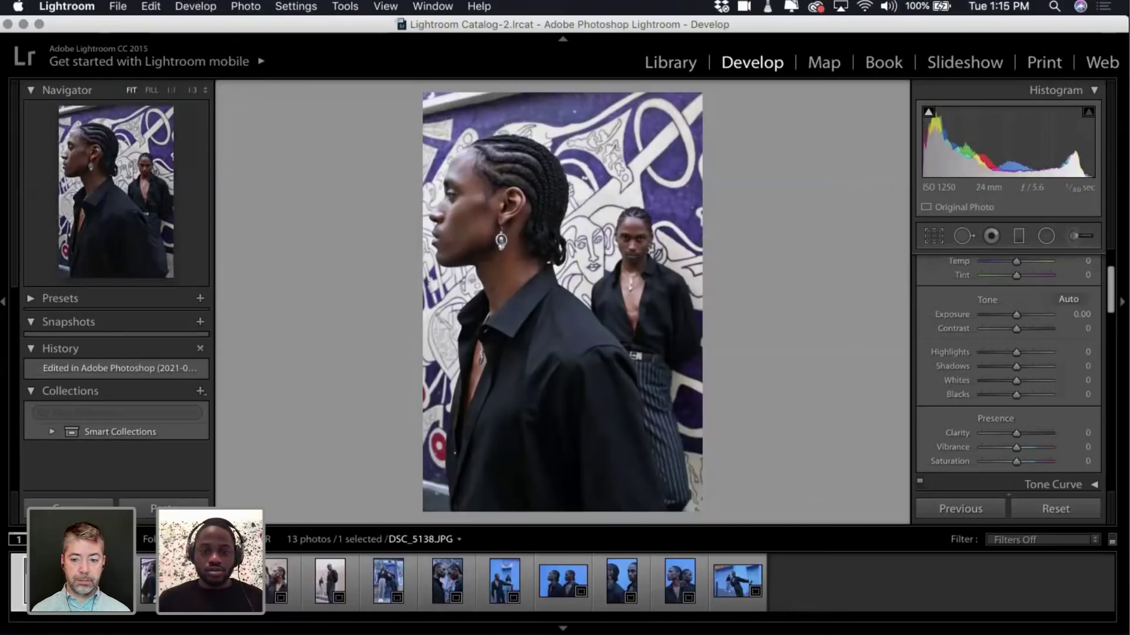
key(Right)
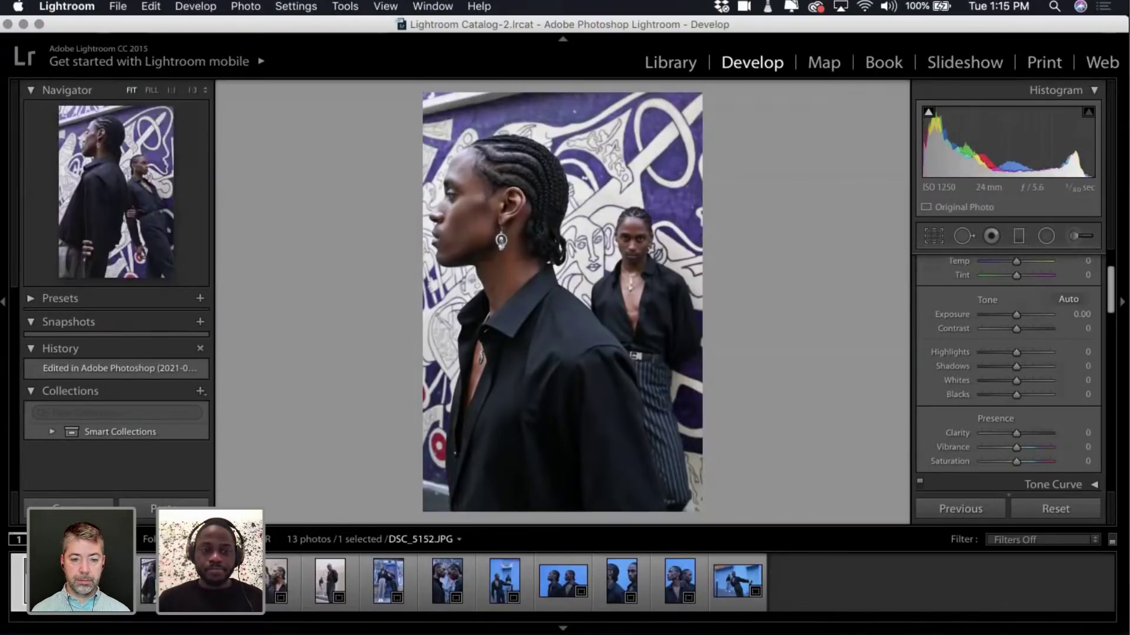
key(Right)
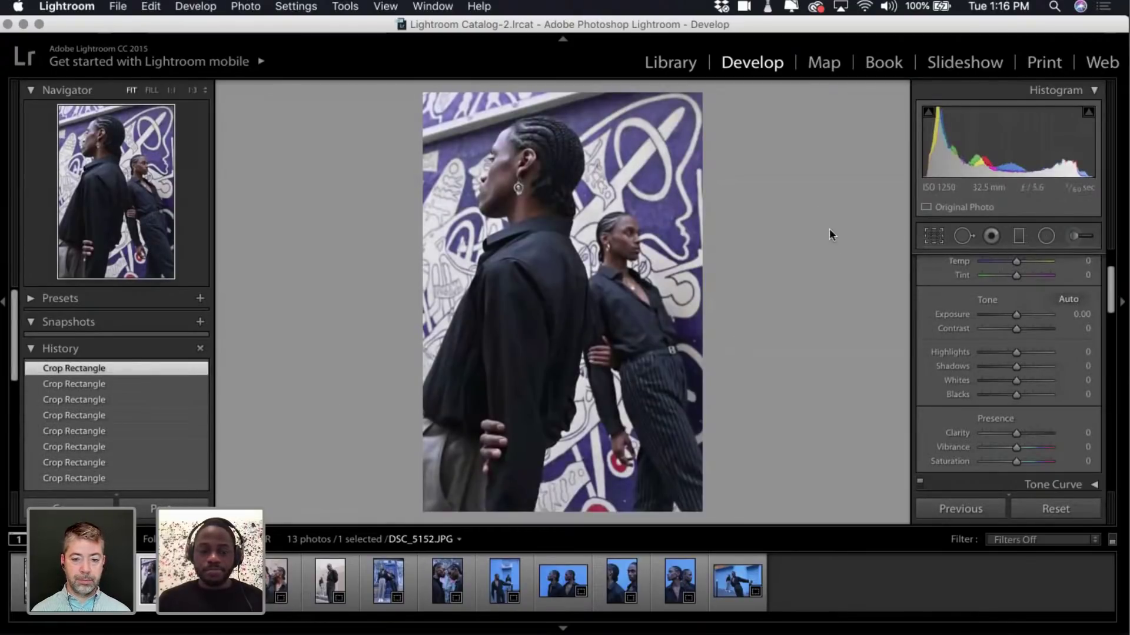
key(super+e)
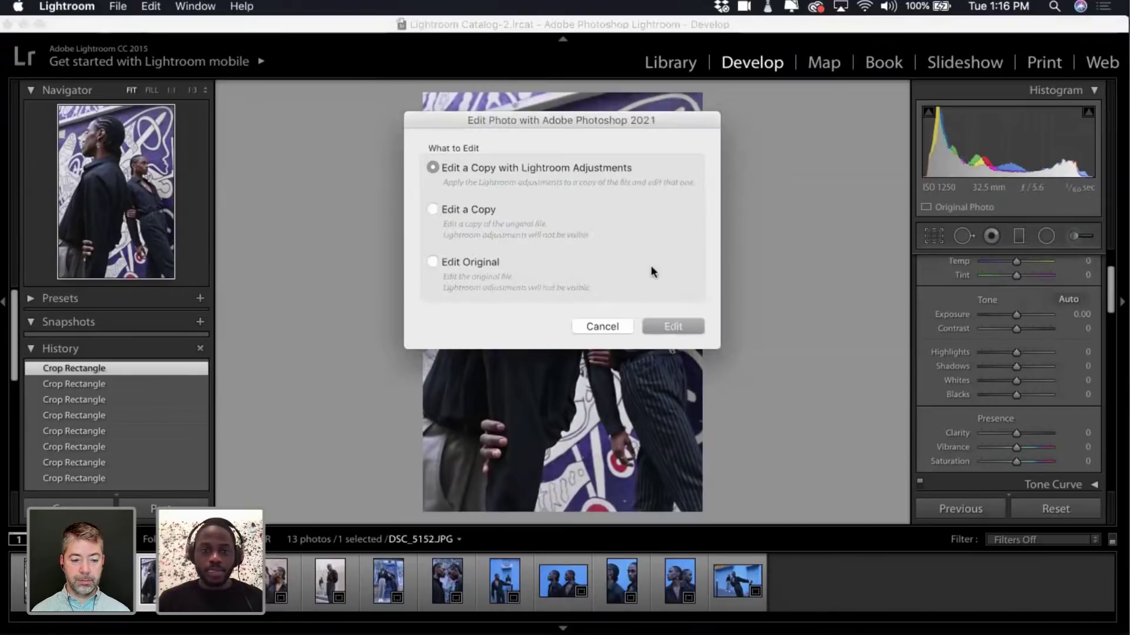
click(677, 322)
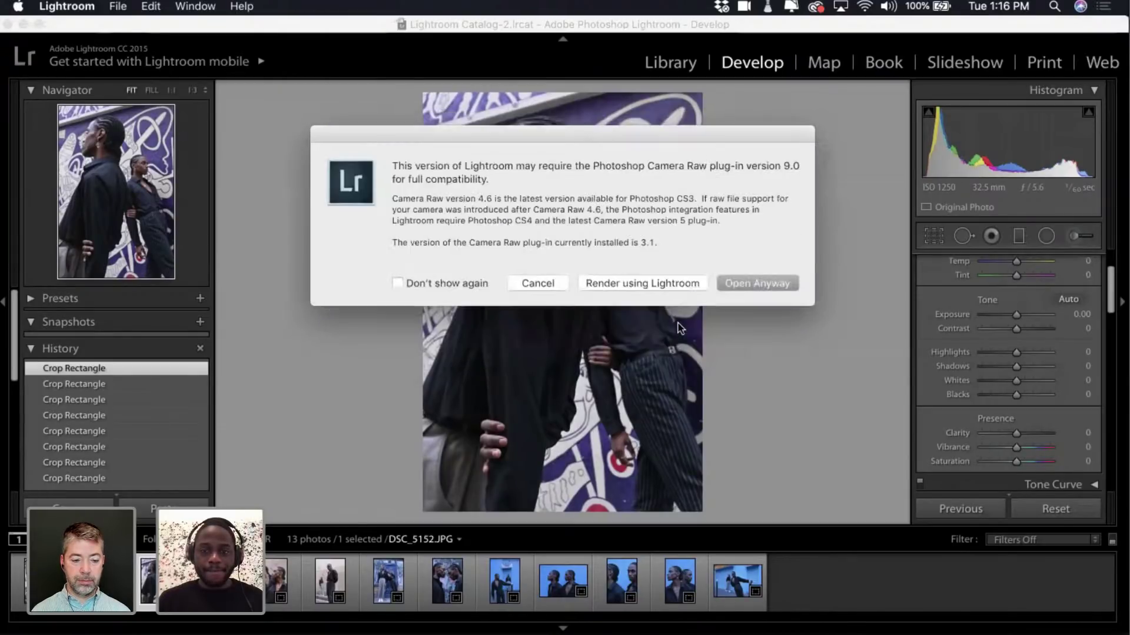
click(736, 278)
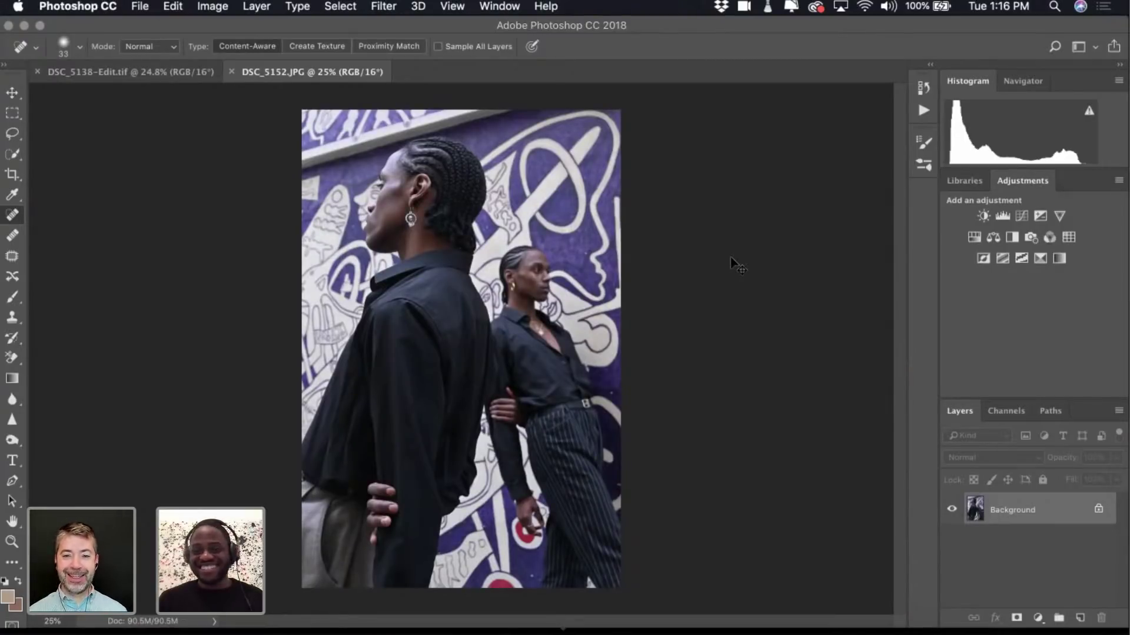
Duplicate the Background layer and free-transform the copy, keeping it at almost its original size.
key(super+j)
key(super+t)
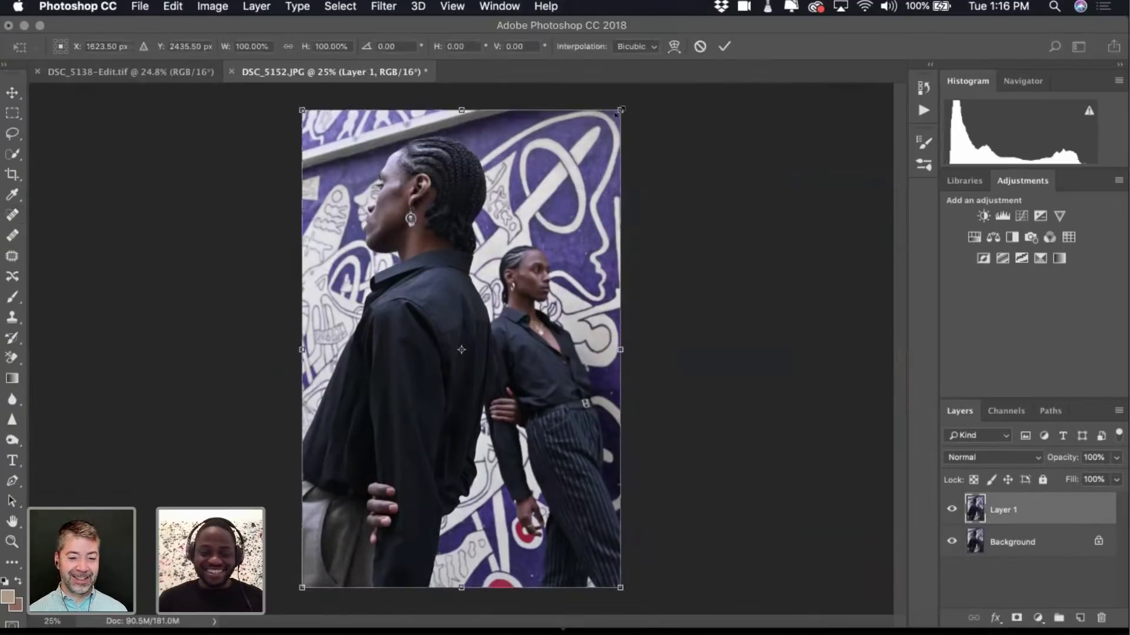
drag(620, 108, 622, 107)
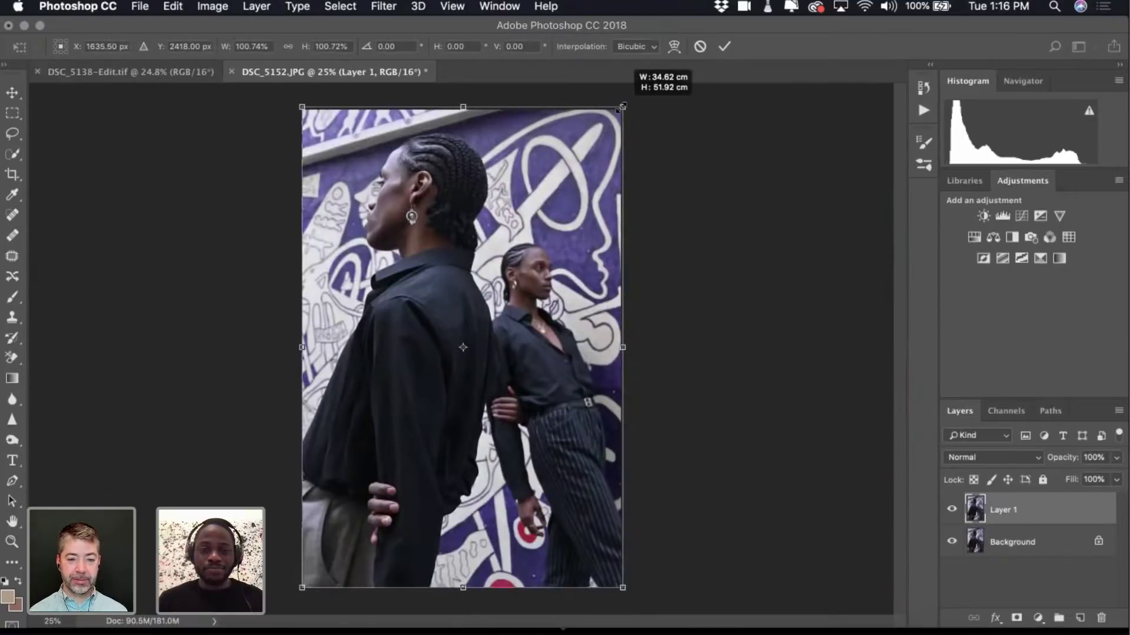
drag(622, 107, 621, 109)
key(Return)
key(j)
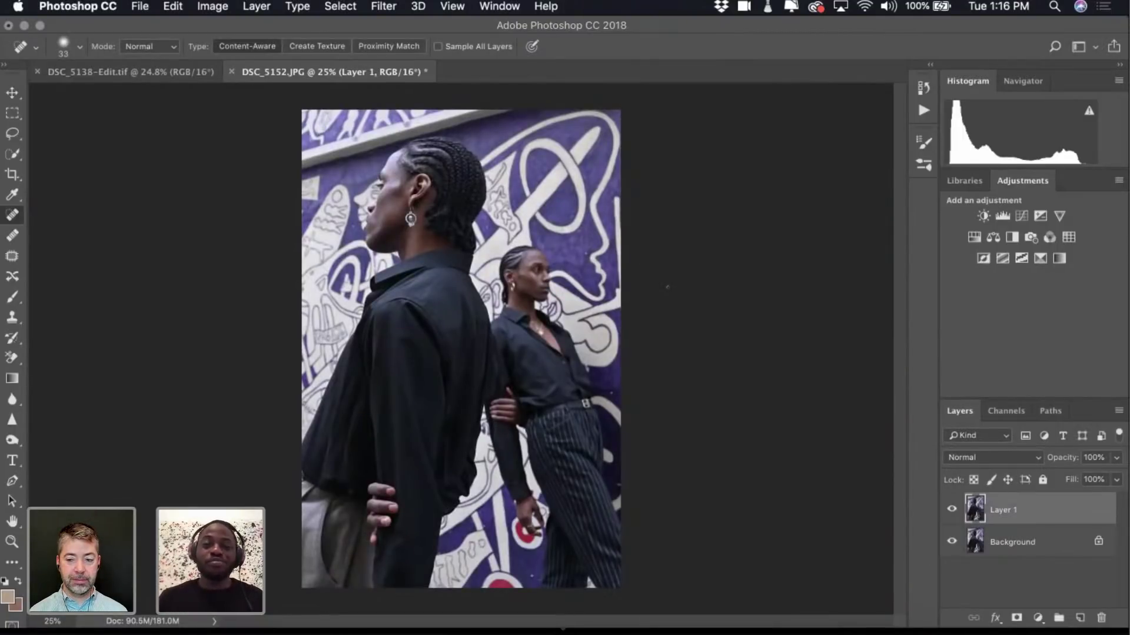
Examine the foreground figure up close from the head down to the lower sleeve for lint and specks.
scroll(422, 182, up, 8)
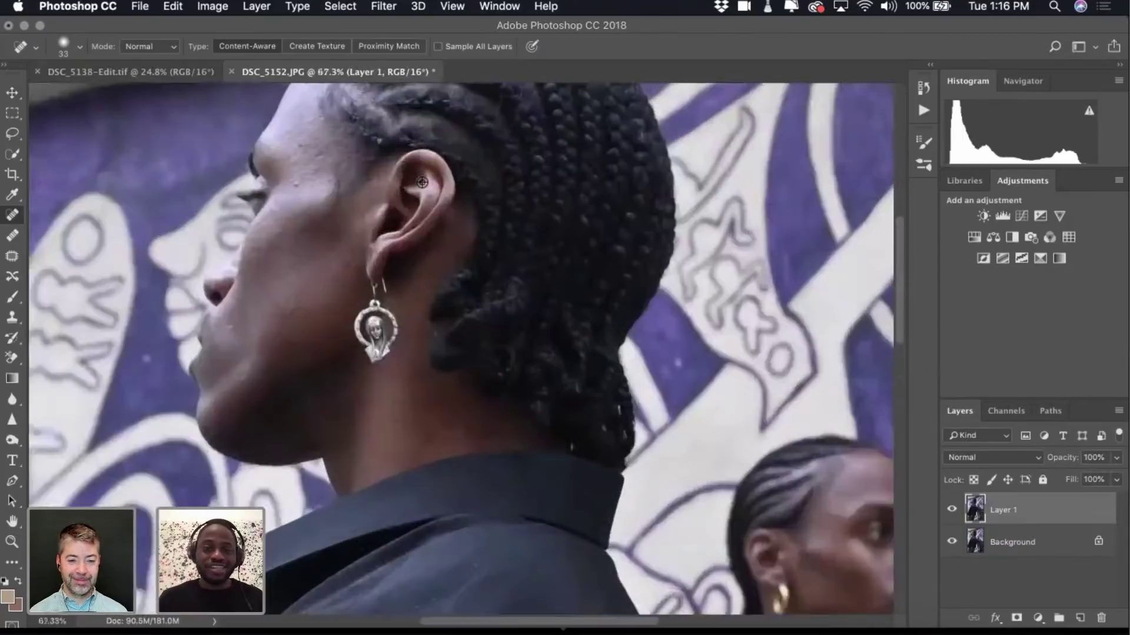
scroll(459, 536, down, 10)
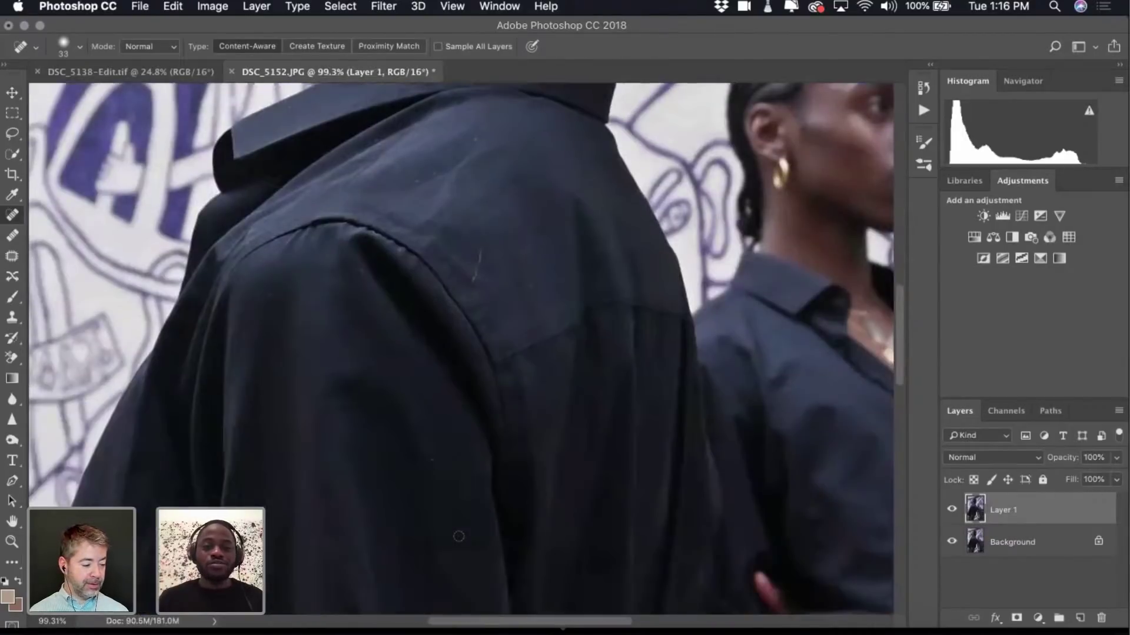
scroll(459, 536, down, 12)
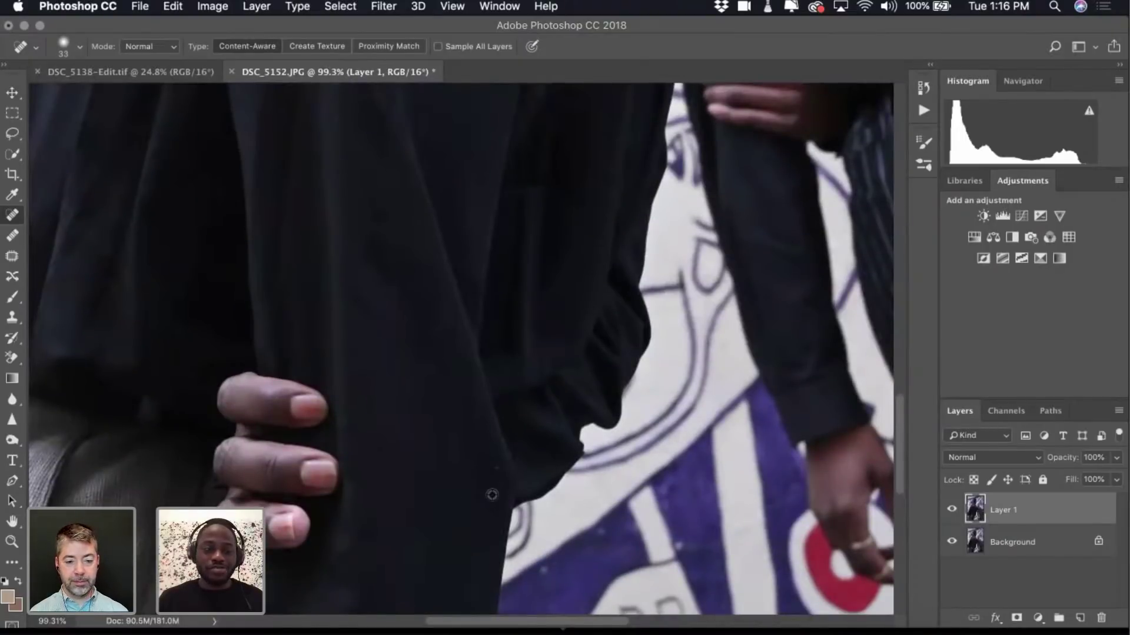
alt+click(493, 495)
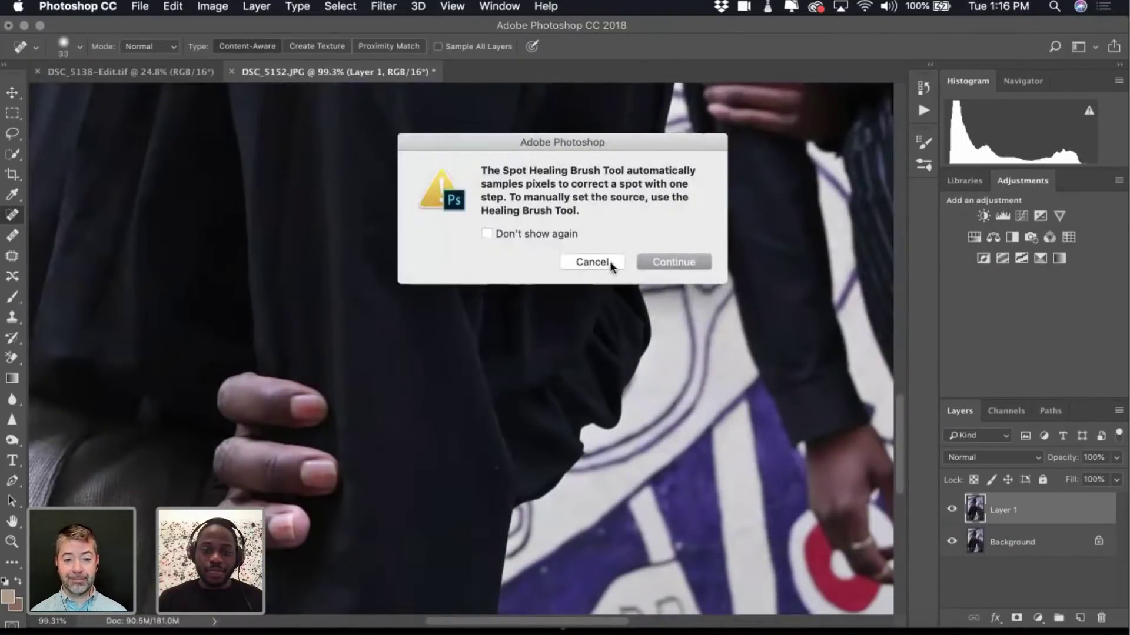
click(623, 265)
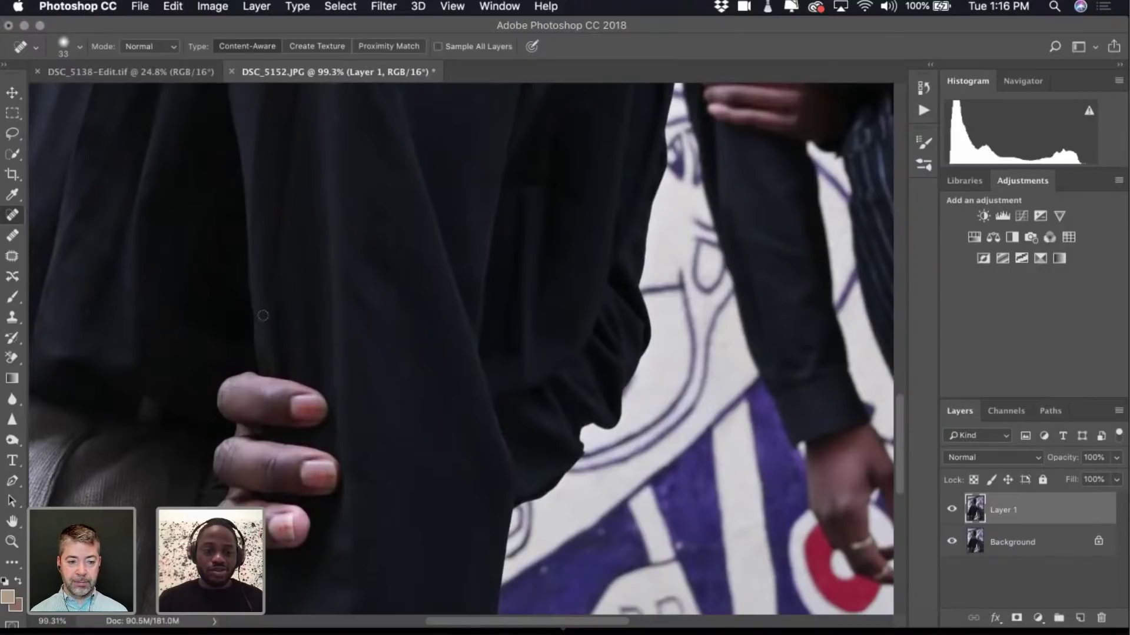
scroll(318, 306, up, 5)
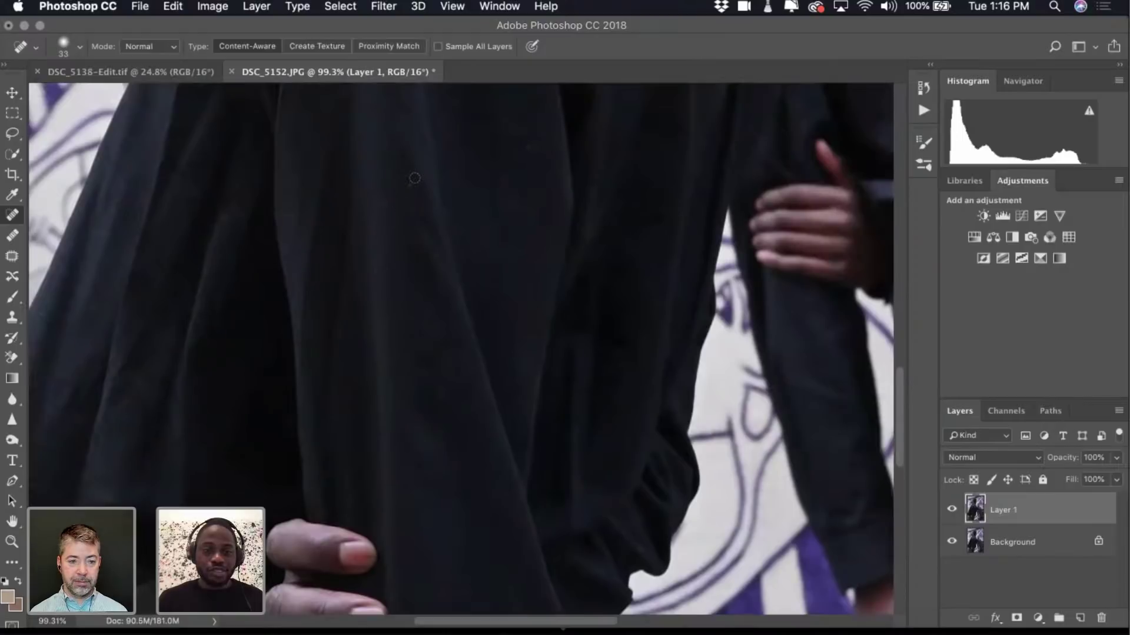
scroll(432, 208, up, 1)
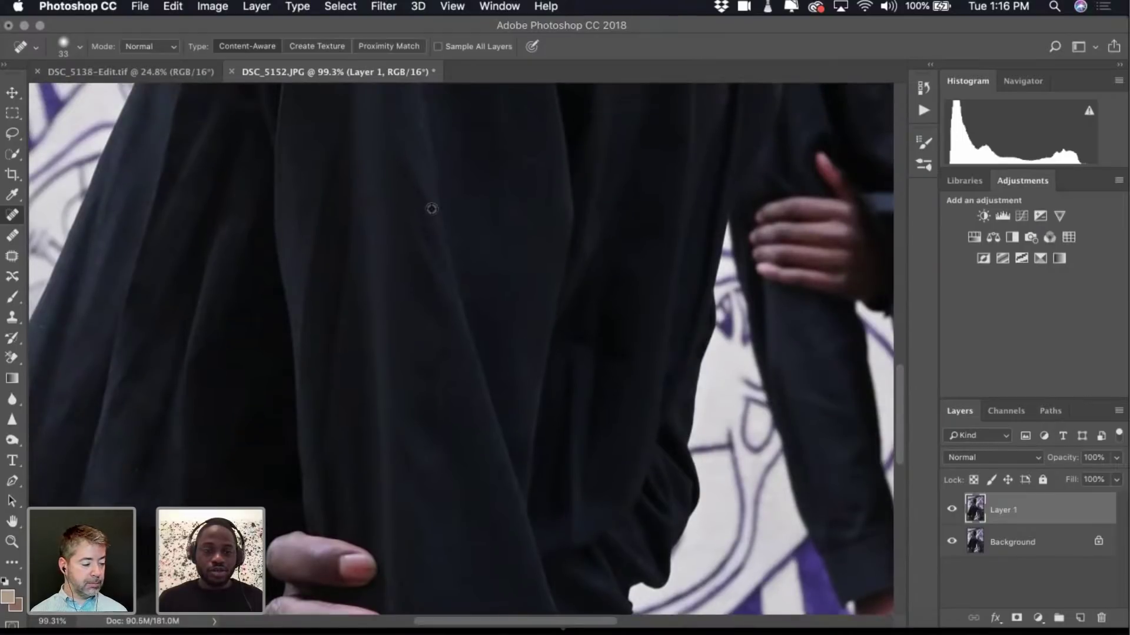
Heal the lint specks across the middle of the foreground figure's sleeve with the Spot Healing Brush.
scroll(431, 208, up, 4)
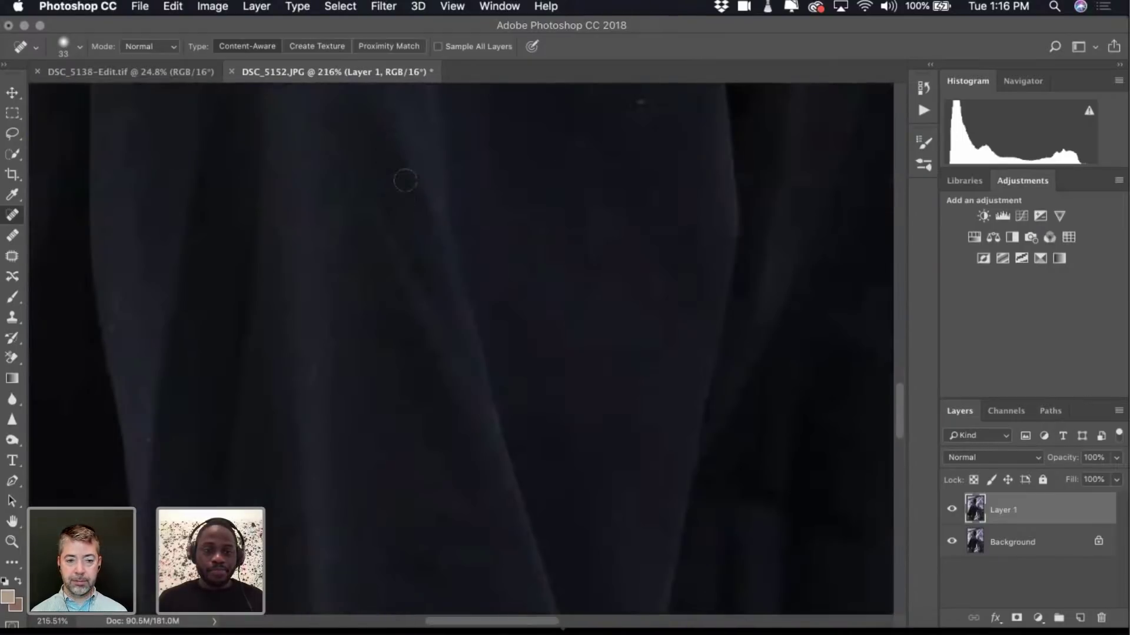
click(391, 239)
scroll(457, 295, up, 5)
click(643, 266)
scroll(644, 346, left, 2)
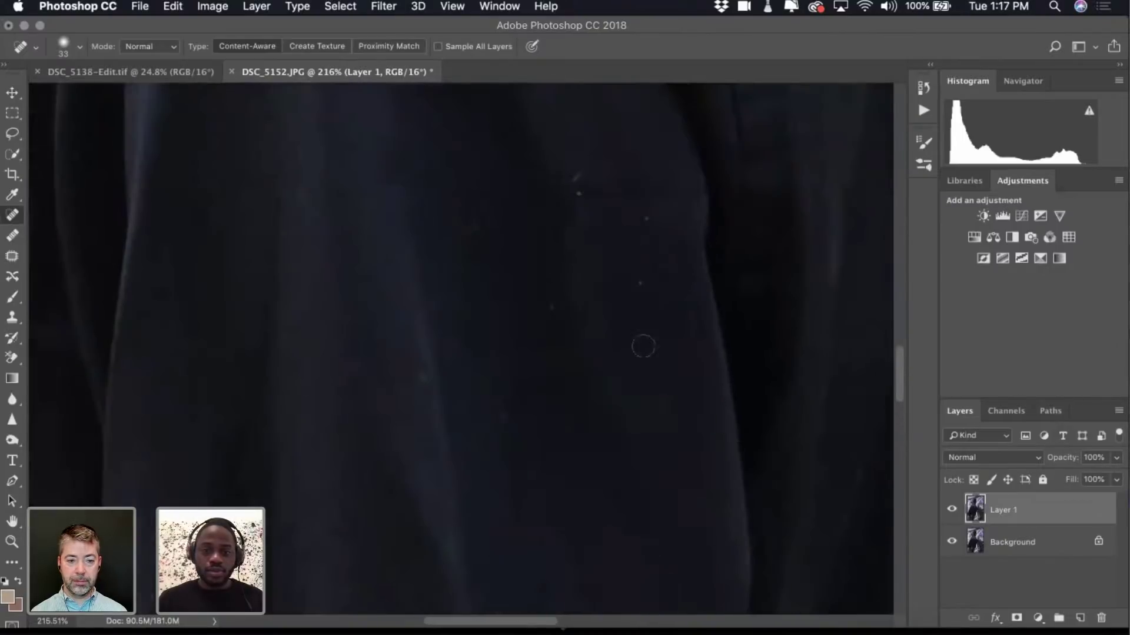
click(641, 284)
drag(644, 221, 655, 208)
click(576, 192)
click(576, 180)
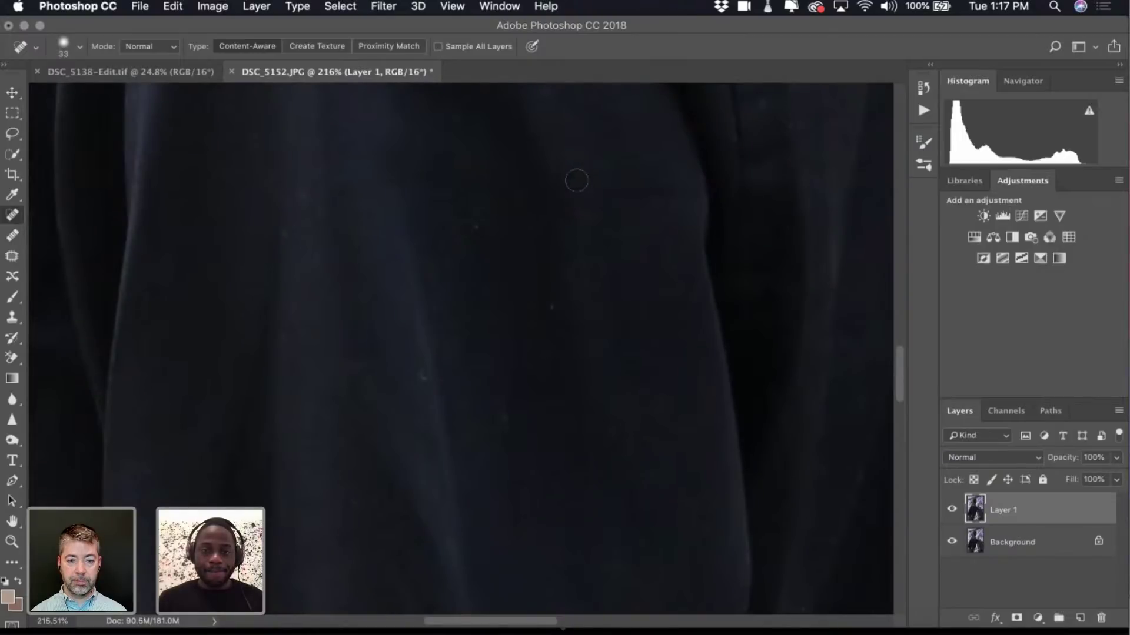
Heal the remaining faint specks along the diagonal fold and the lighter cloth in the middle of the sleeve.
click(555, 305)
drag(510, 413, 500, 423)
click(420, 378)
click(422, 379)
scroll(487, 393, up, 3)
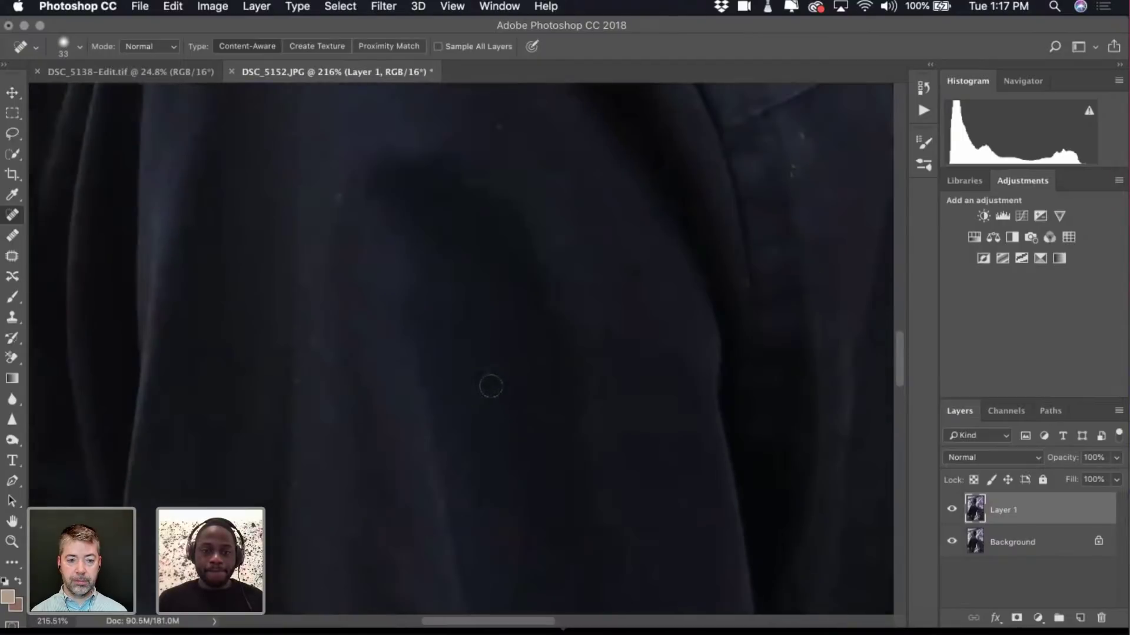
click(491, 370)
click(315, 350)
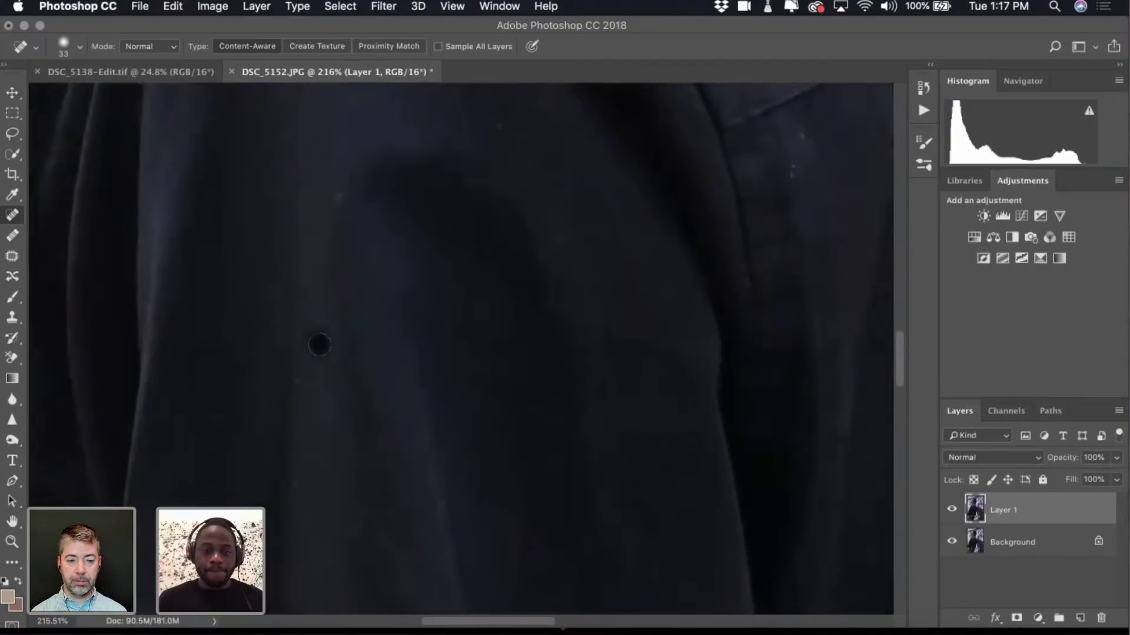
Heal the specks around the dark hollow in the upper part of the sleeve.
scroll(353, 300, up, 3)
click(353, 308)
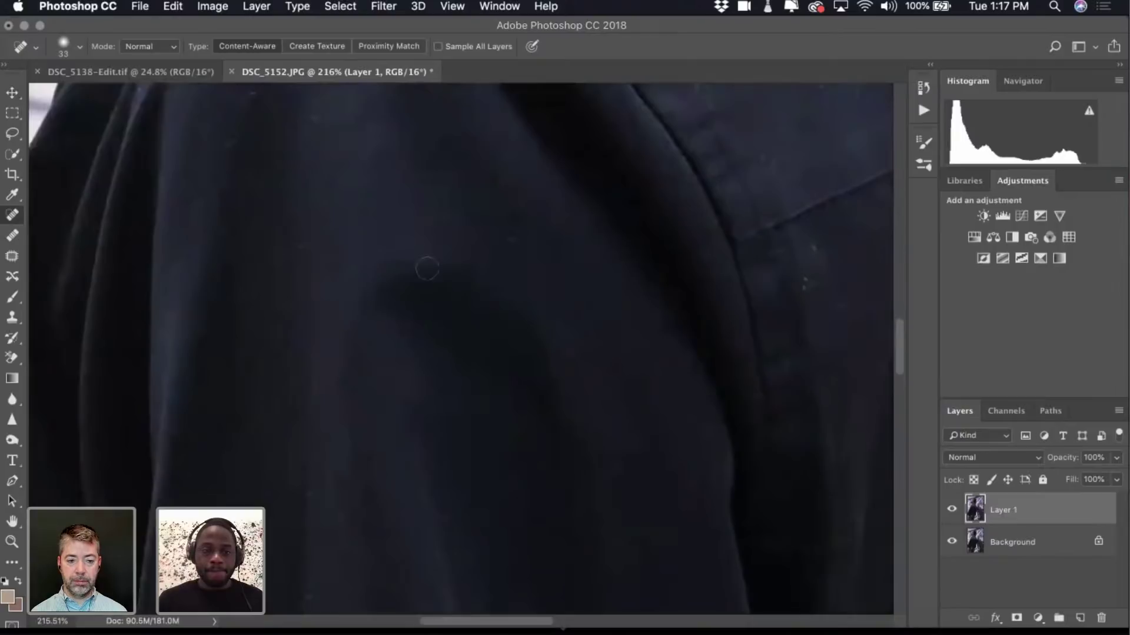
click(353, 313)
click(511, 238)
scroll(624, 297, left, 3)
click(382, 275)
click(403, 237)
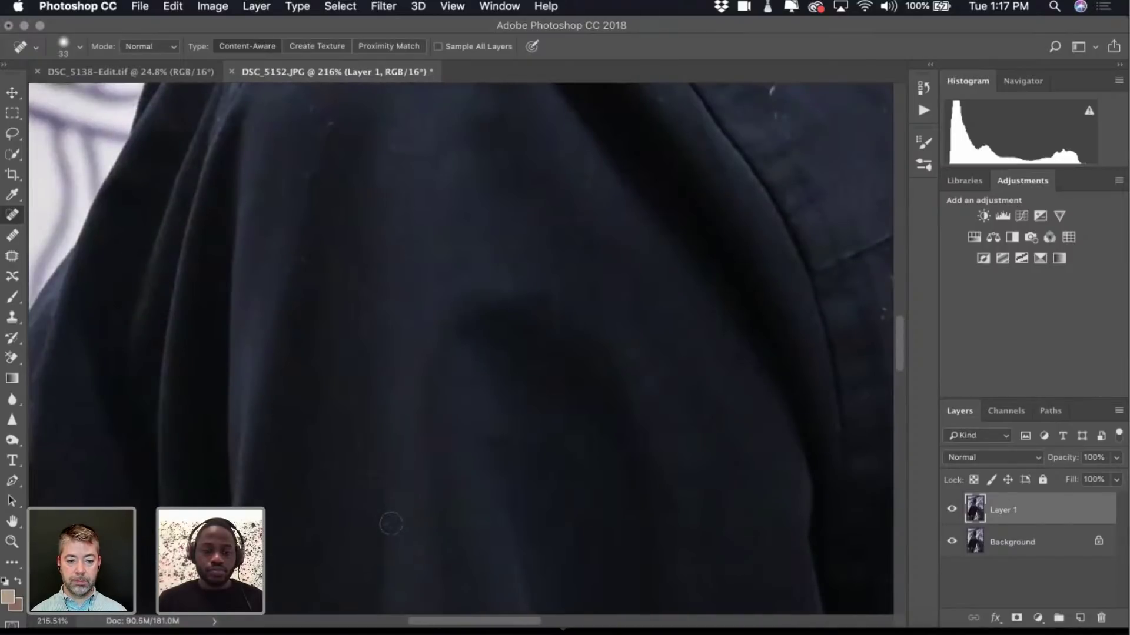
Heal the specks and short fibres on the upper sleeve just below the shoulder seam.
scroll(446, 423, left, 3)
scroll(446, 422, up, 2)
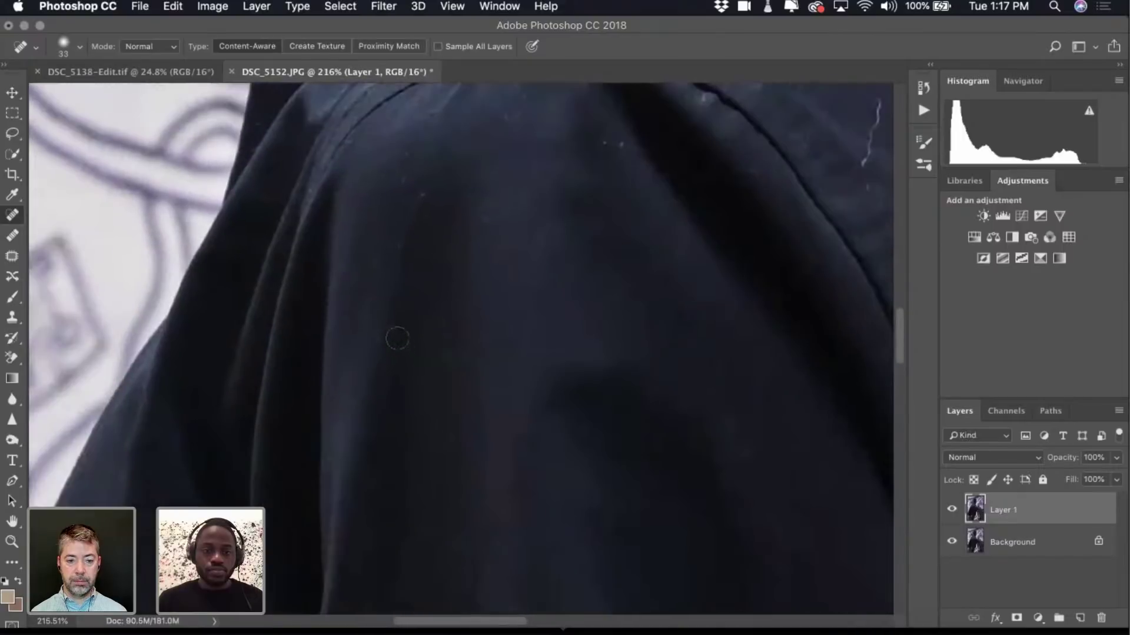
click(403, 246)
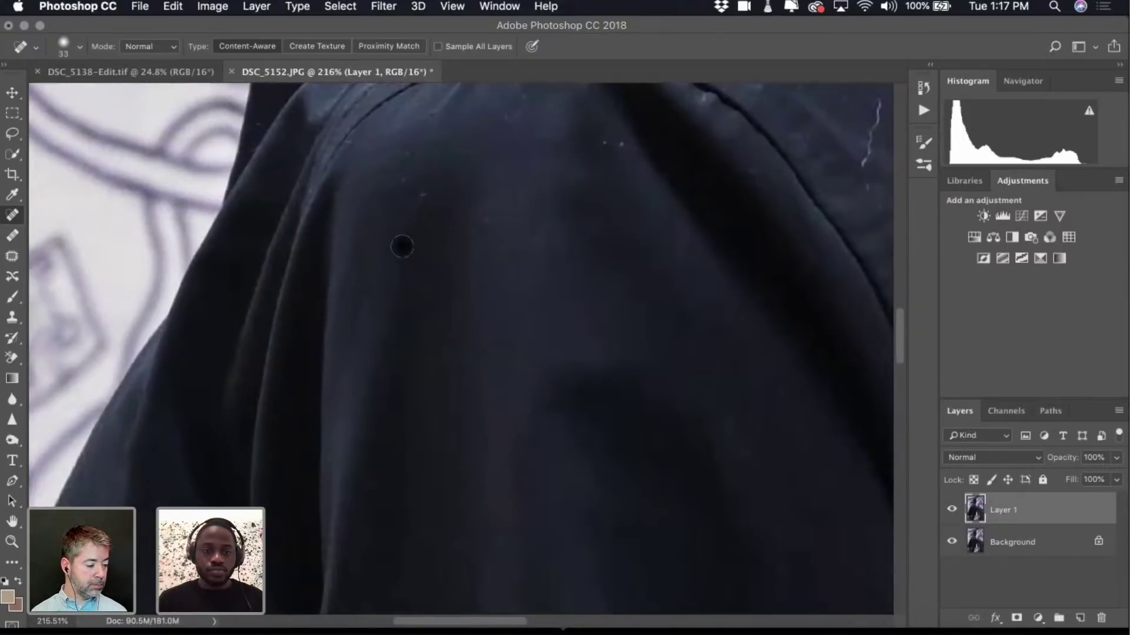
click(423, 196)
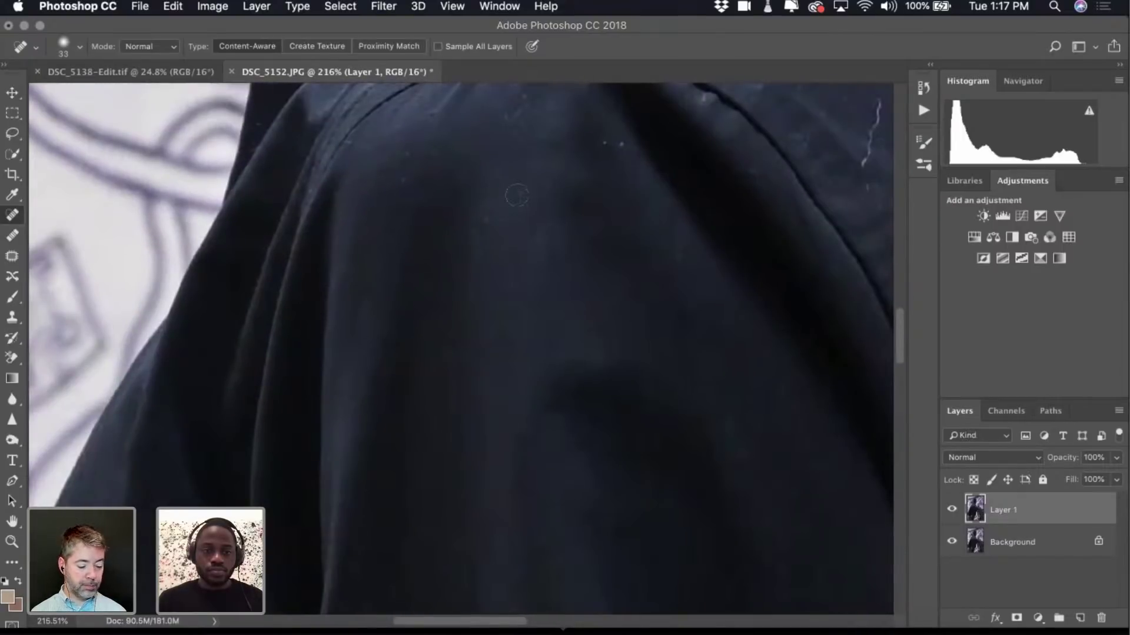
scroll(516, 195, up, 5)
click(615, 262)
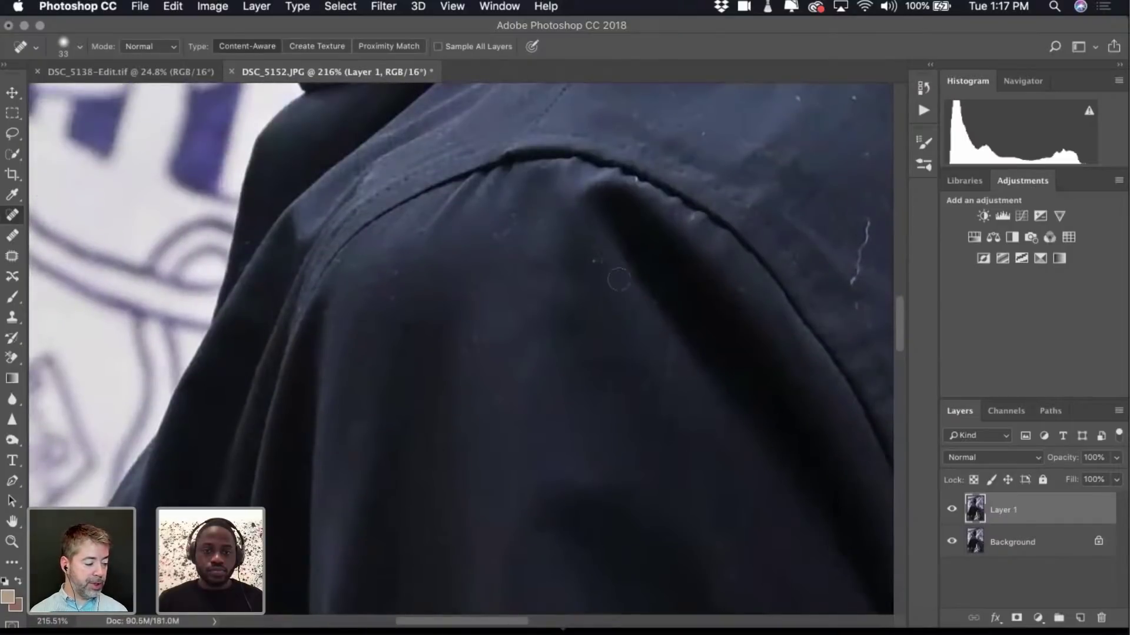
click(652, 304)
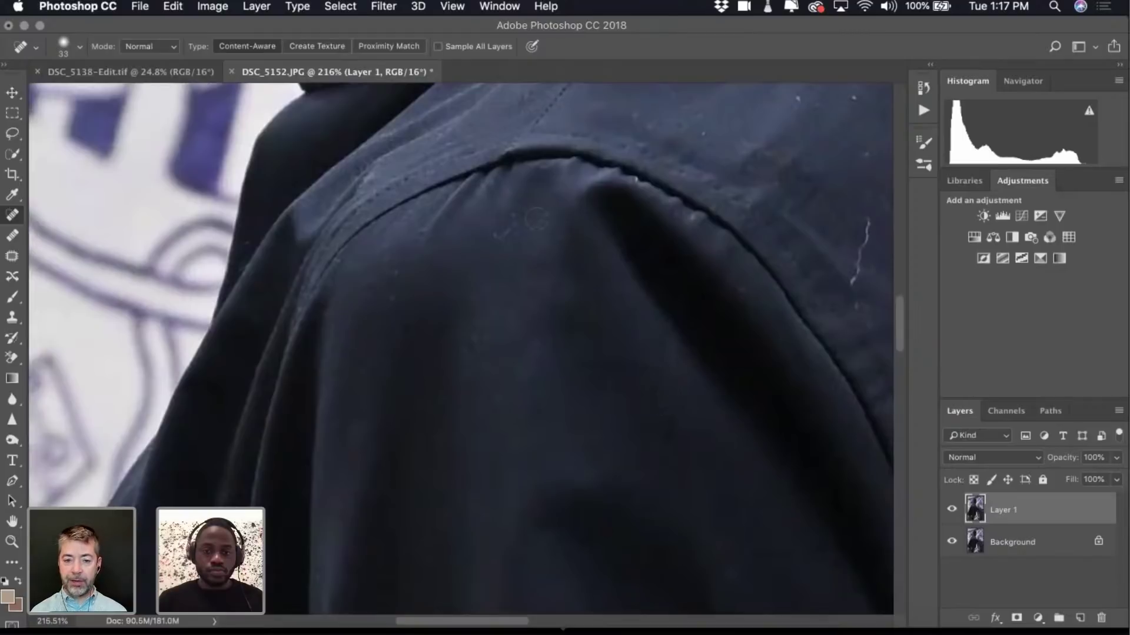
drag(499, 238, 517, 228)
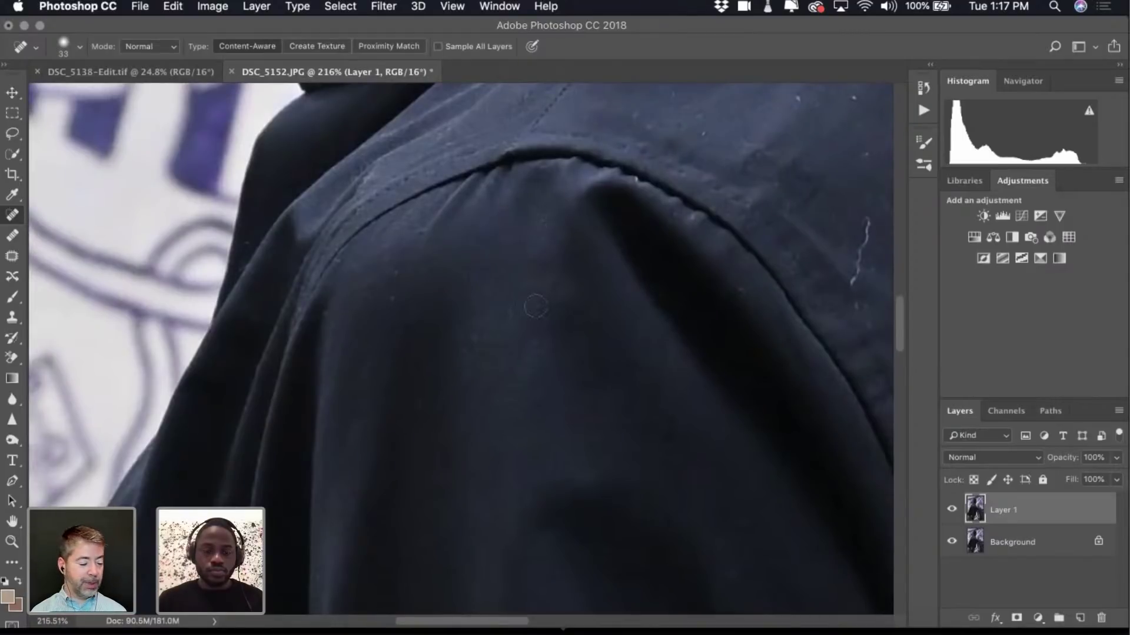
Spot-heal the leftover marks on the front side of the upper sleeve near the shoulder seam.
scroll(507, 299, left, 5)
click(501, 292)
click(503, 263)
click(489, 248)
click(443, 256)
click(474, 283)
Follow the sleeve down to its lower folds and heal the specks along its front edge.
scroll(517, 392, down, 5)
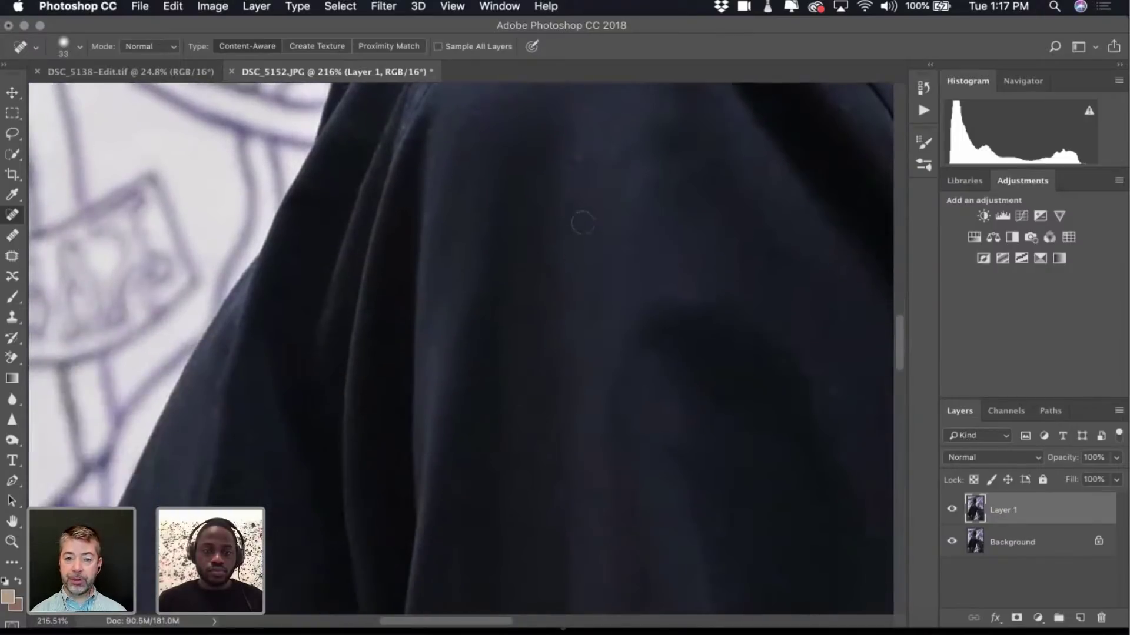
scroll(600, 306, down, 7)
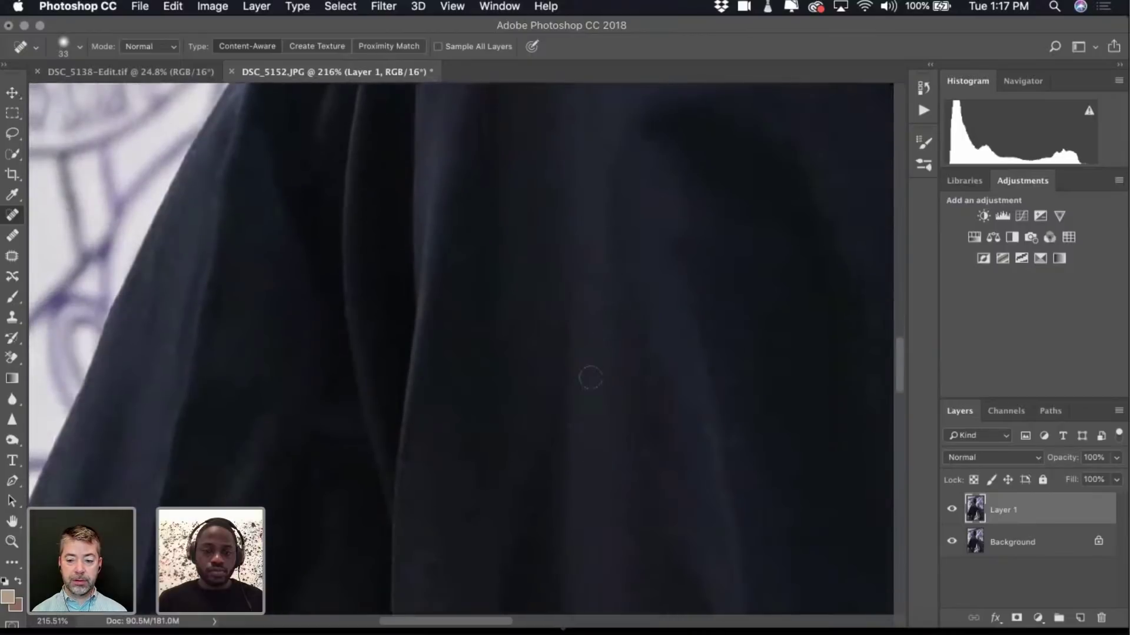
scroll(606, 517, down, 4)
click(439, 370)
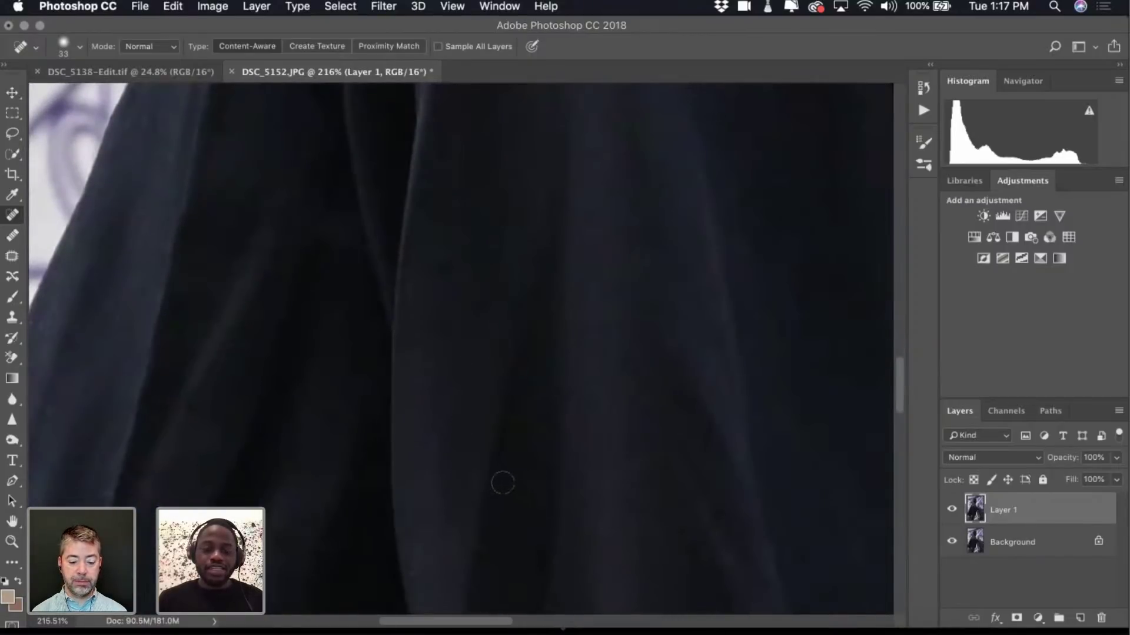
scroll(610, 399, down, 3)
click(500, 335)
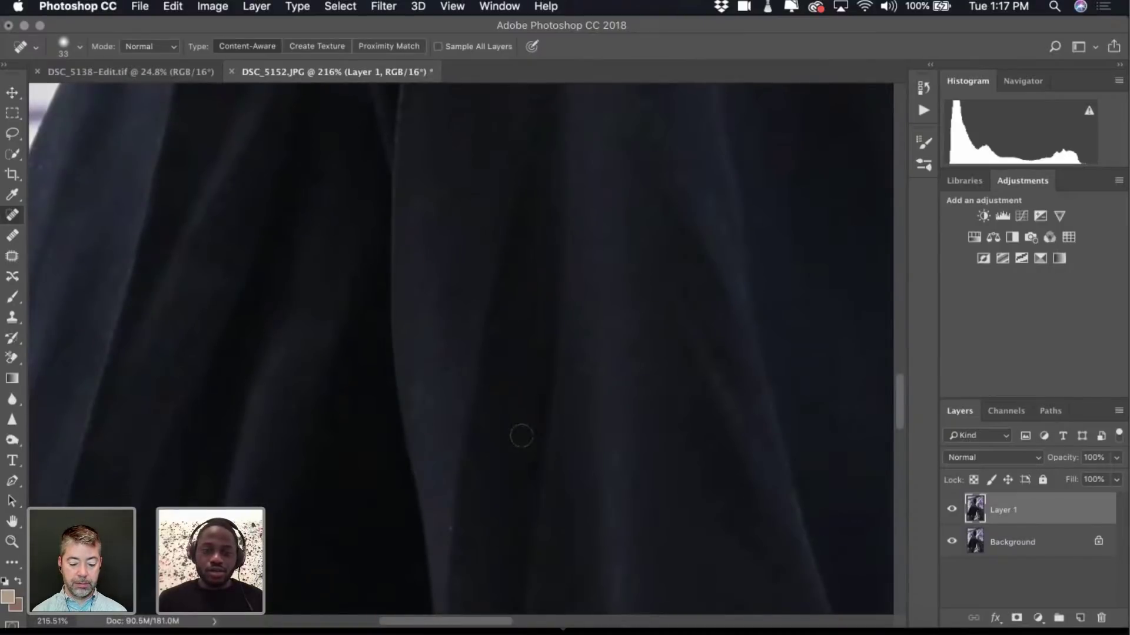
click(407, 325)
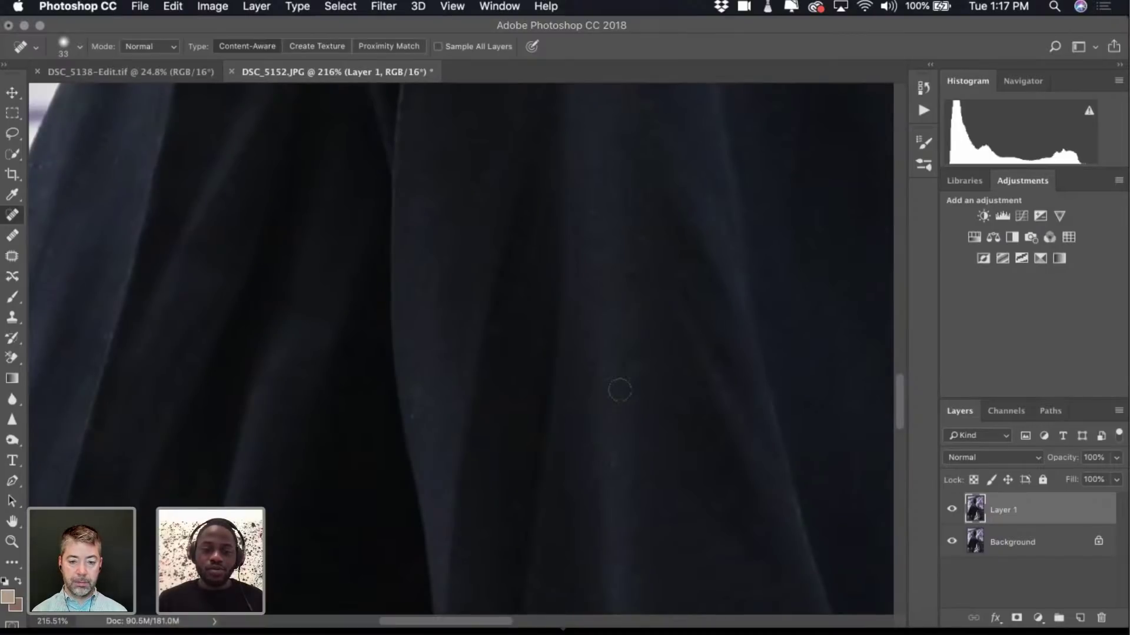
scroll(641, 489, down, 2)
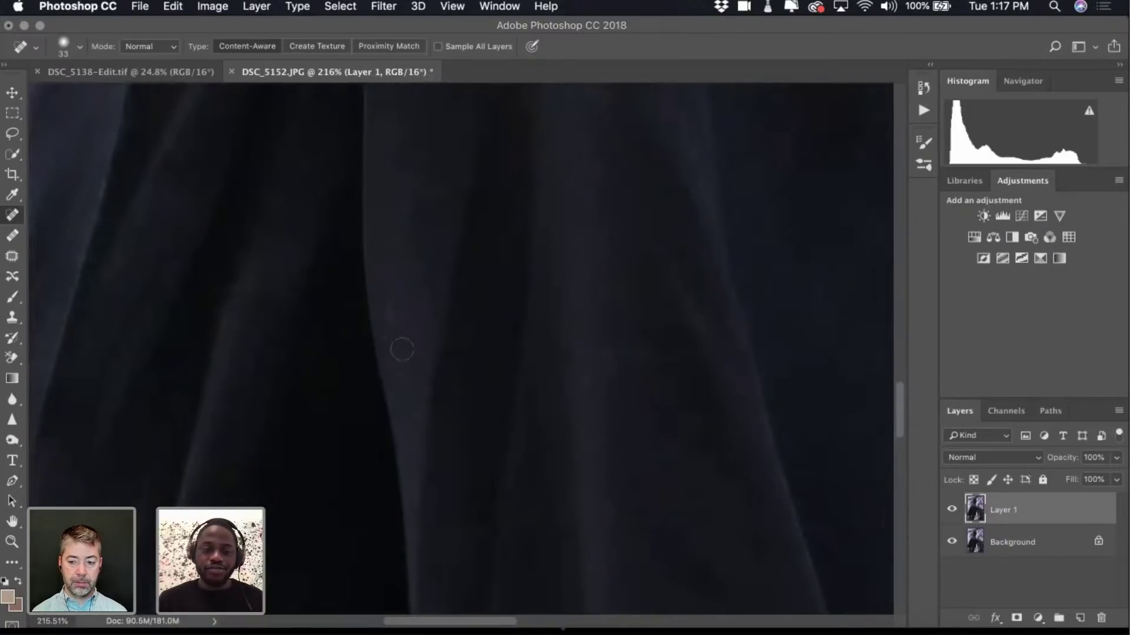
Heal the long curled fibre and the short stray fibre on the back of the shoulder behind the armhole seam.
scroll(501, 388, down, 5)
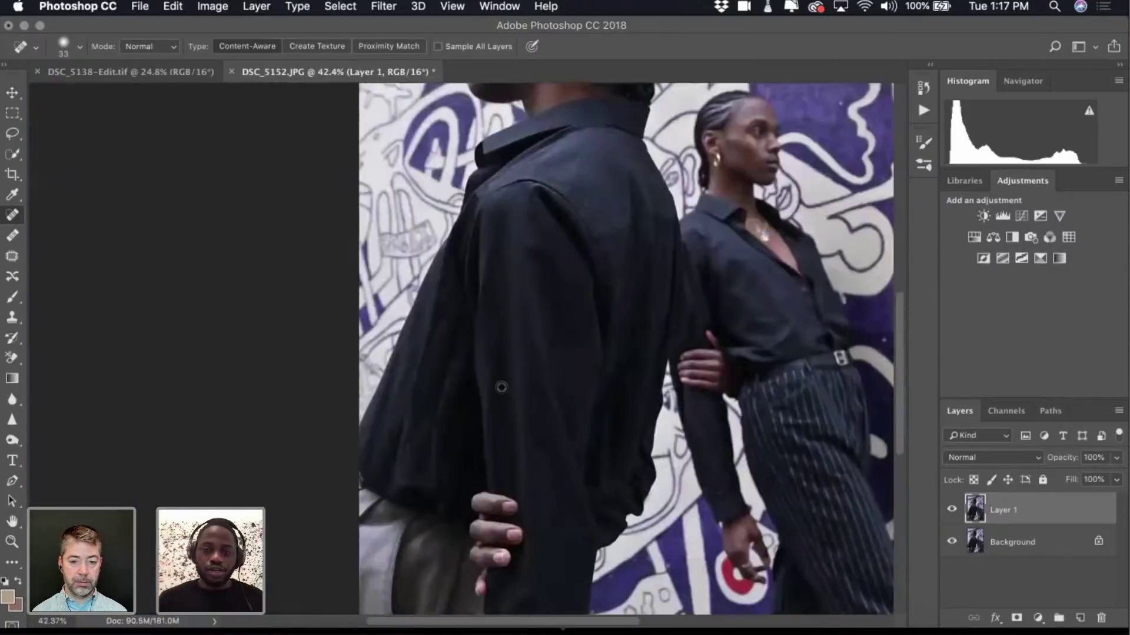
scroll(502, 387, up, 2)
scroll(501, 387, down, 1)
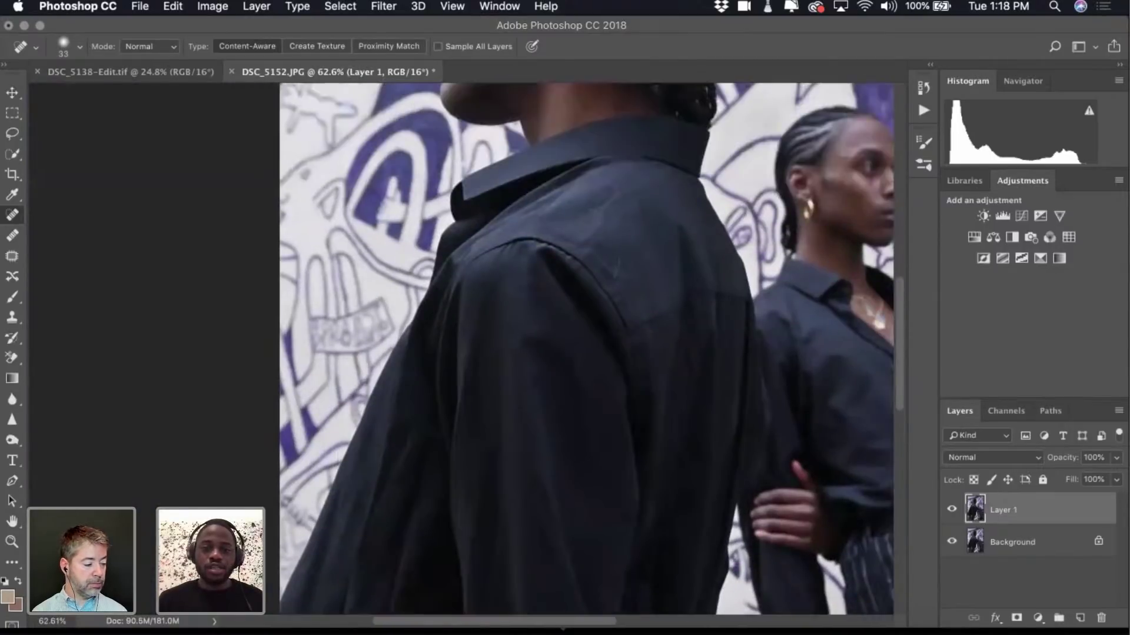
scroll(634, 241, up, 3)
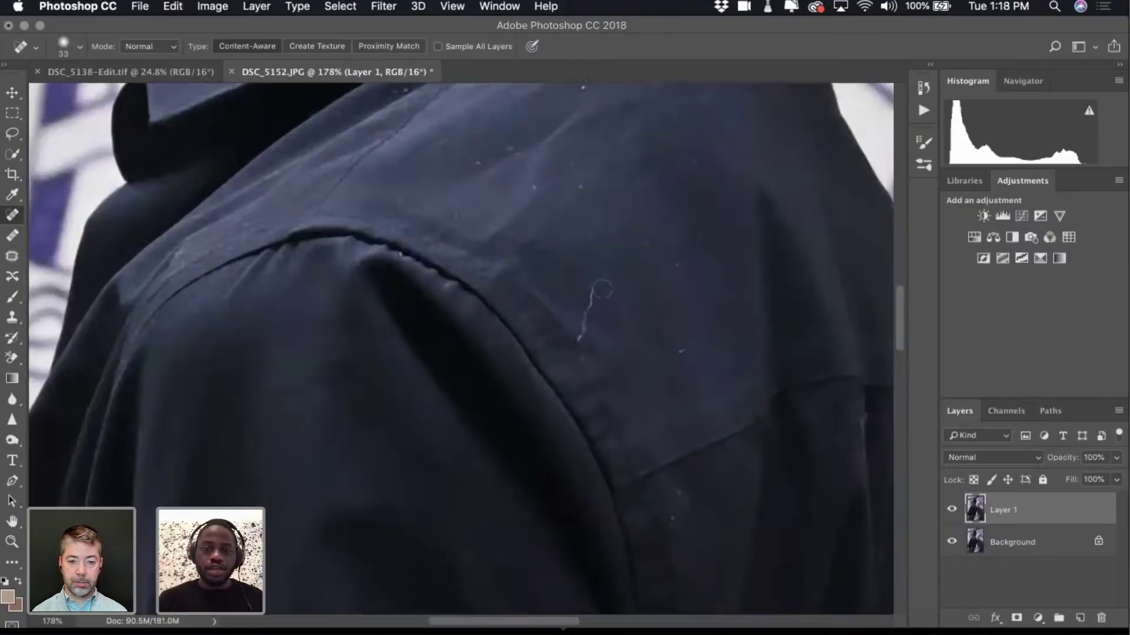
drag(594, 290, 581, 355)
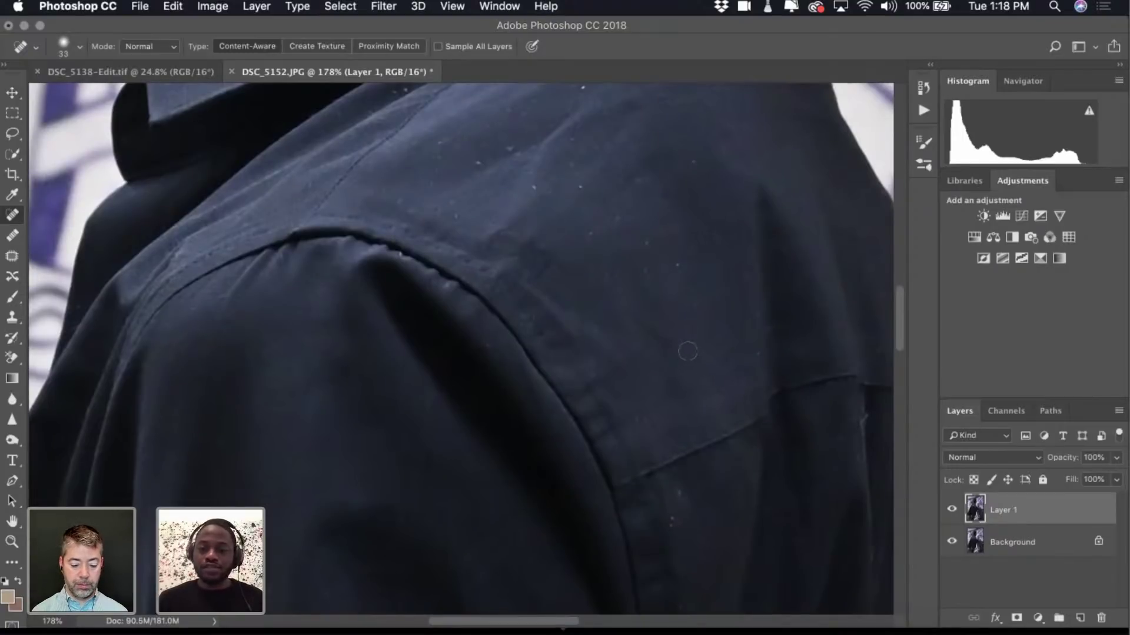
mouse_move(682, 361)
mouse_down()
mouse_move(692, 424)
mouse_move(659, 383)
mouse_move(669, 355)
mouse_up()
Heal the loose thread below the yoke seam and the single specks on the yoke fabric above it.
scroll(674, 377, down, 5)
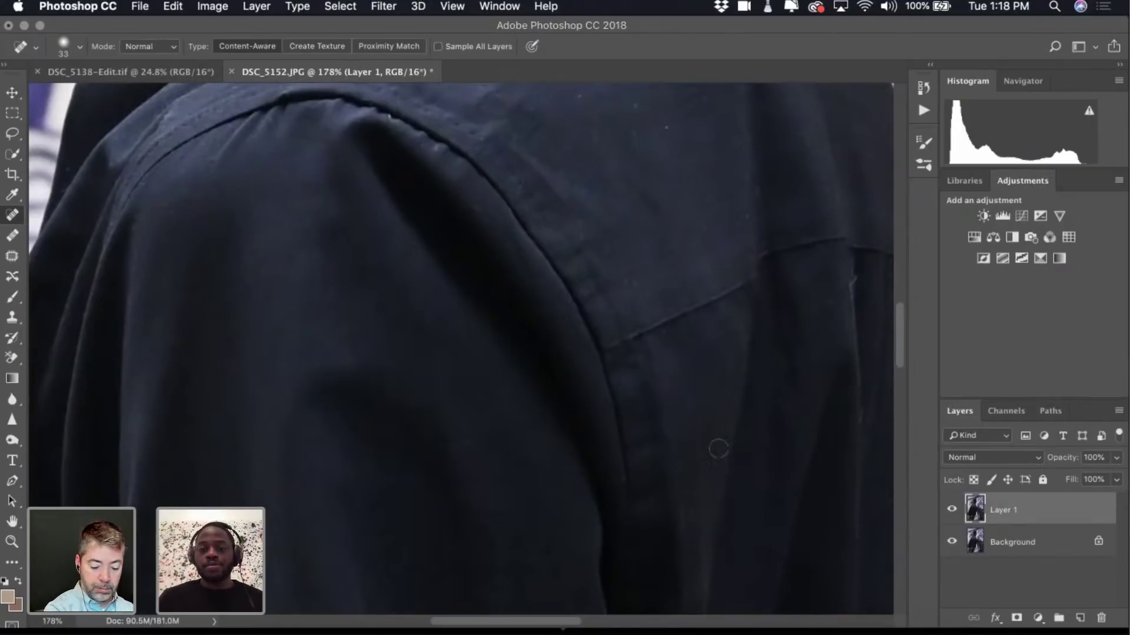
drag(863, 289, 791, 274)
scroll(747, 259, up, 3)
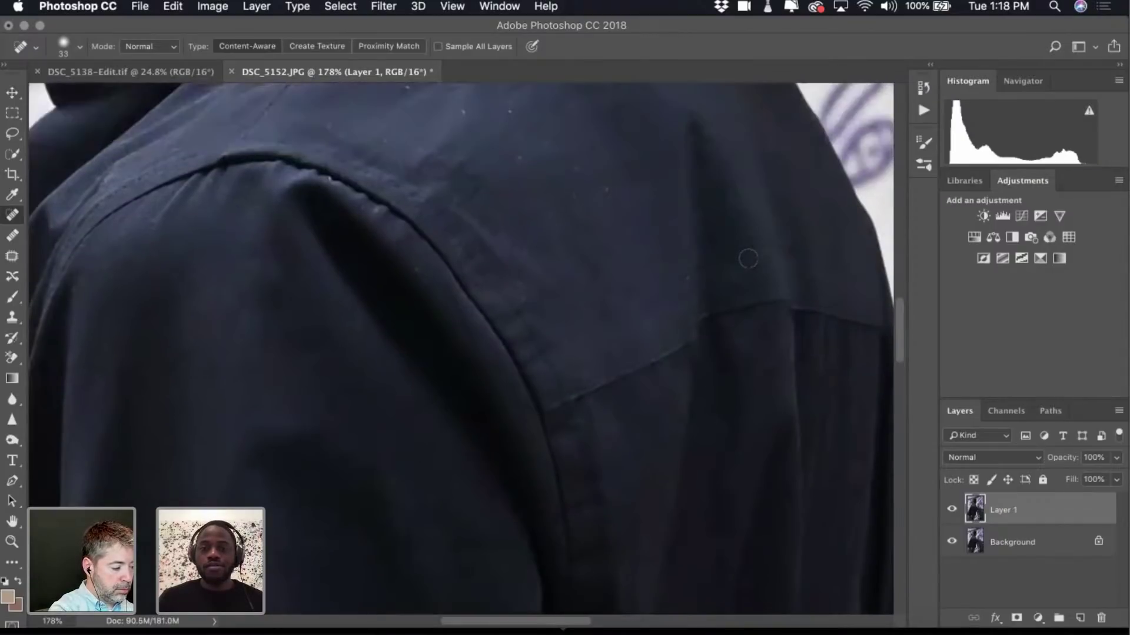
drag(608, 188, 607, 189)
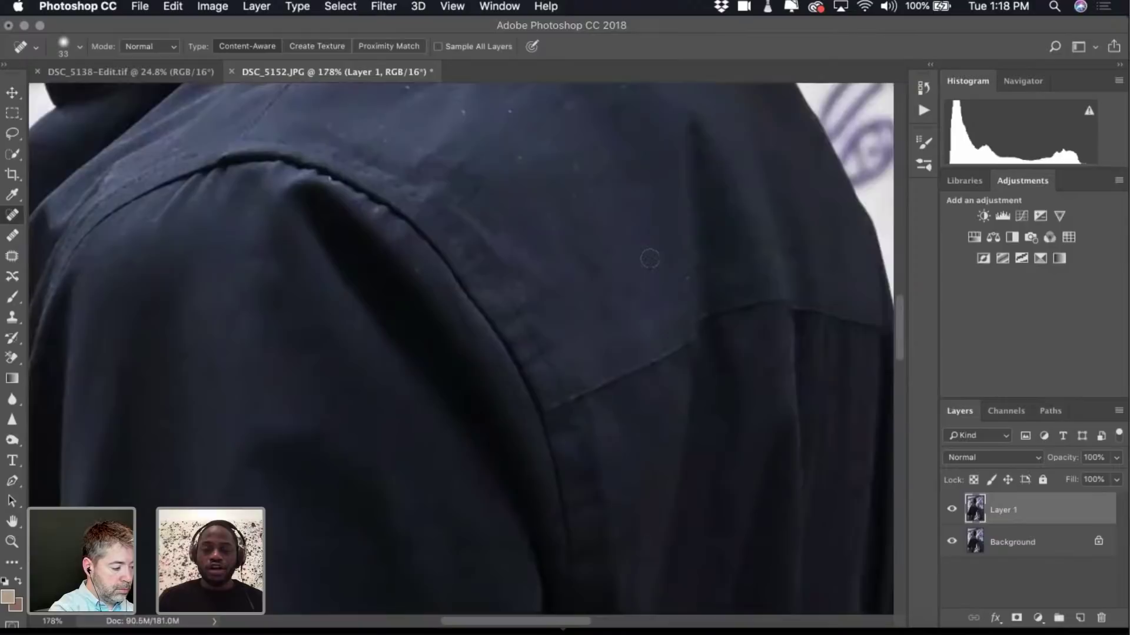
scroll(650, 258, up, 2)
scroll(649, 258, left, 1)
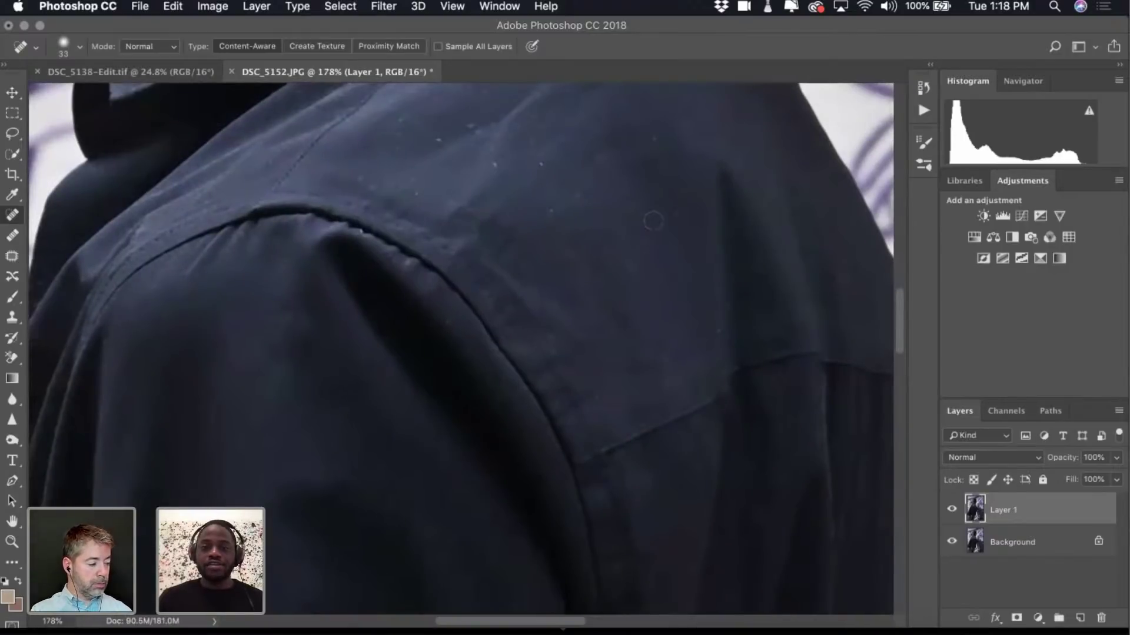
click(658, 140)
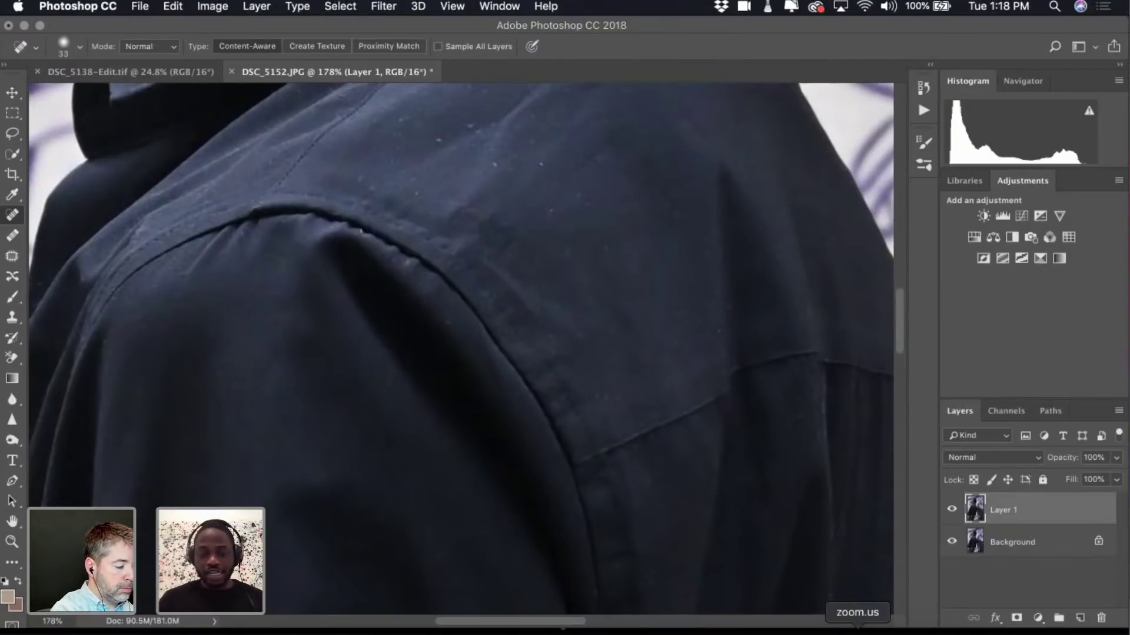
Heal the bright specks on the upper shoulder between the armhole seam and the collar, including those along the shoulder's front edge.
click(857, 632)
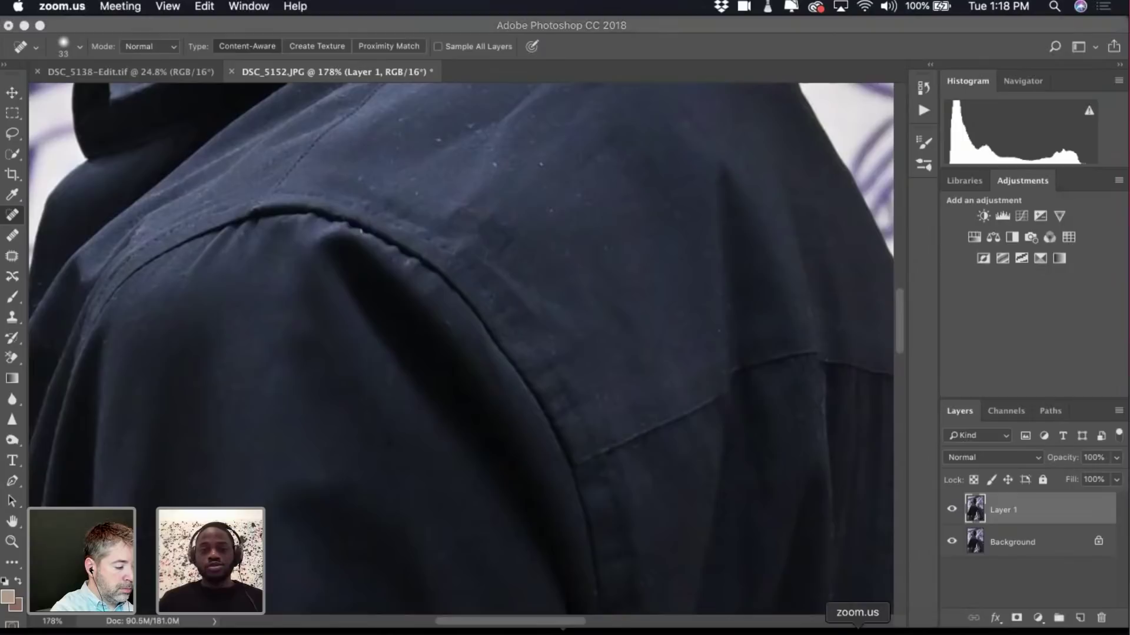
click(620, 310)
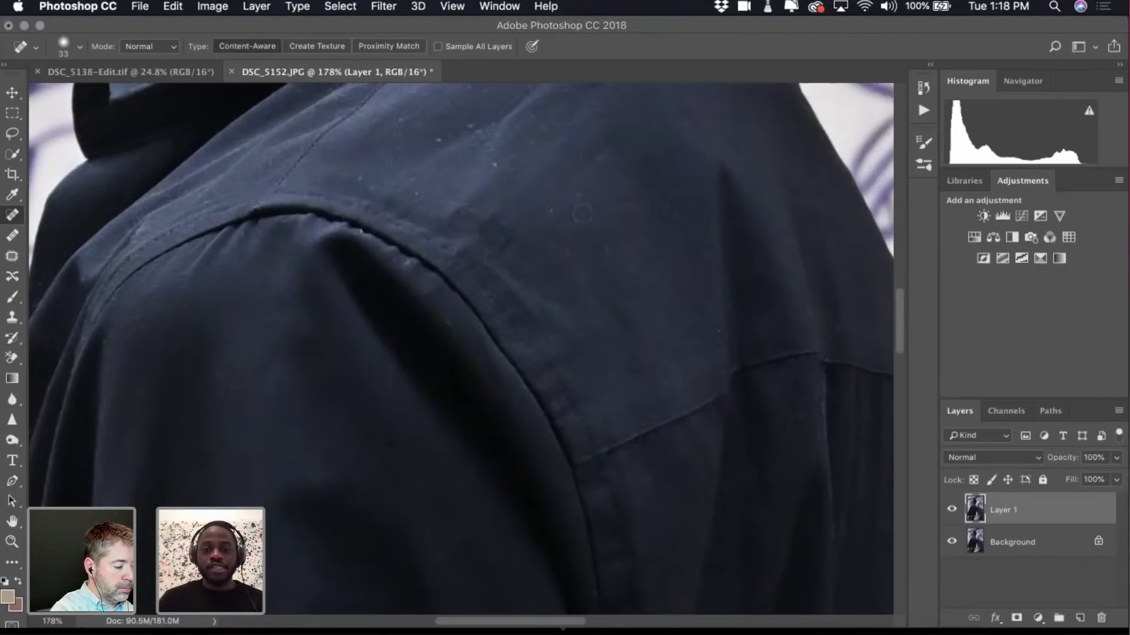
scroll(593, 236, up, 5)
scroll(593, 237, left, 5)
click(588, 261)
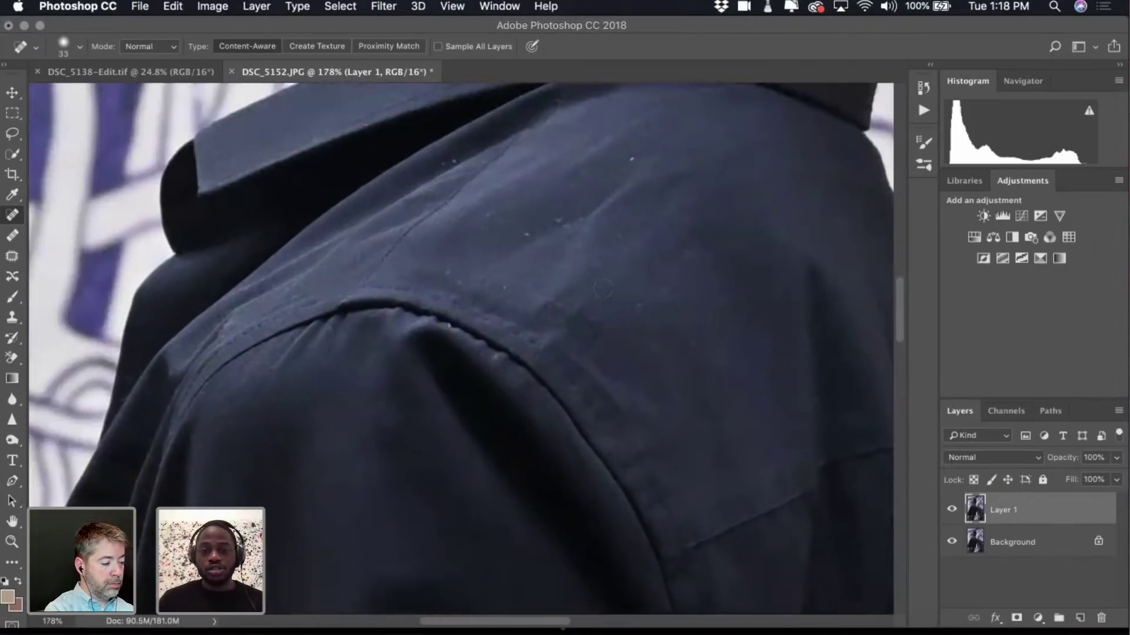
click(584, 261)
click(632, 158)
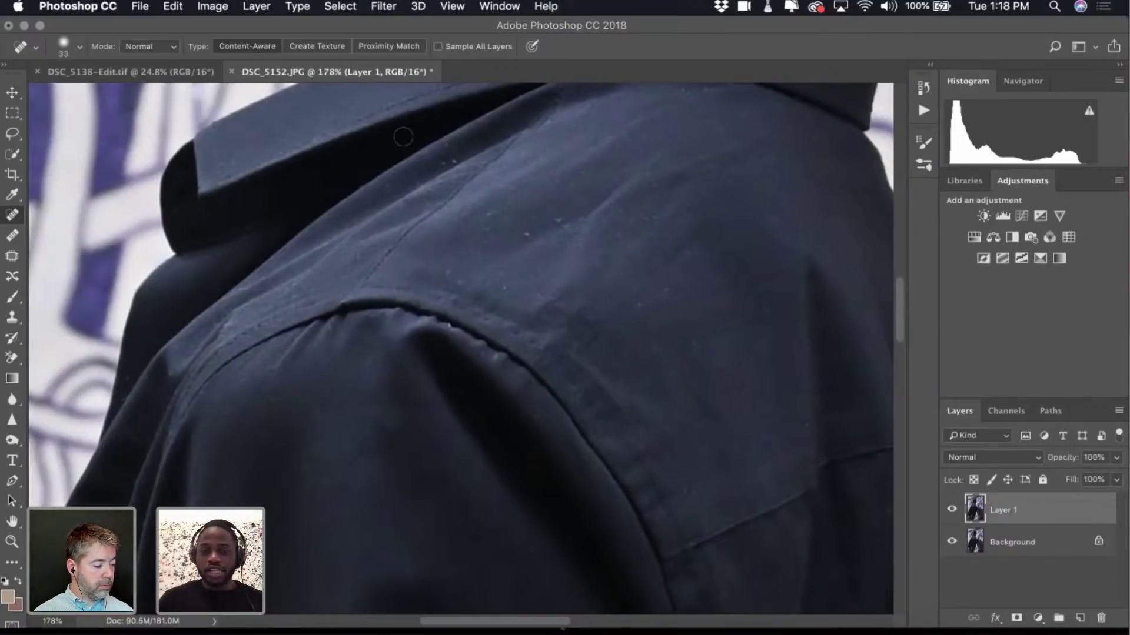
click(444, 164)
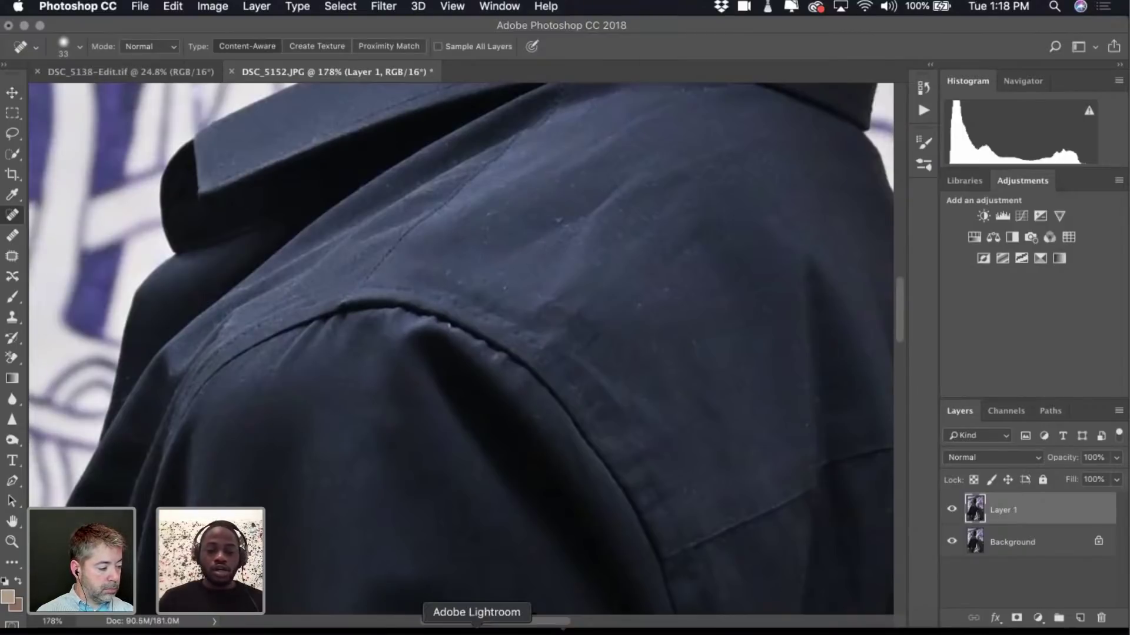
Heal the remaining specks across the yoke, above the yoke seam and along the top of the armhole seam.
click(562, 219)
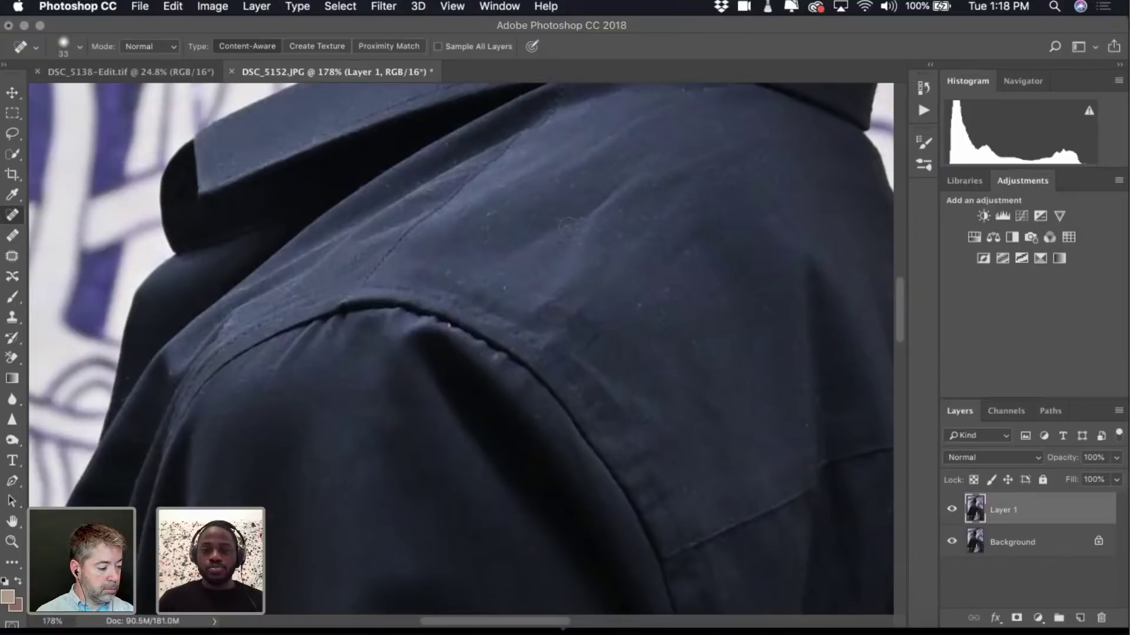
click(599, 264)
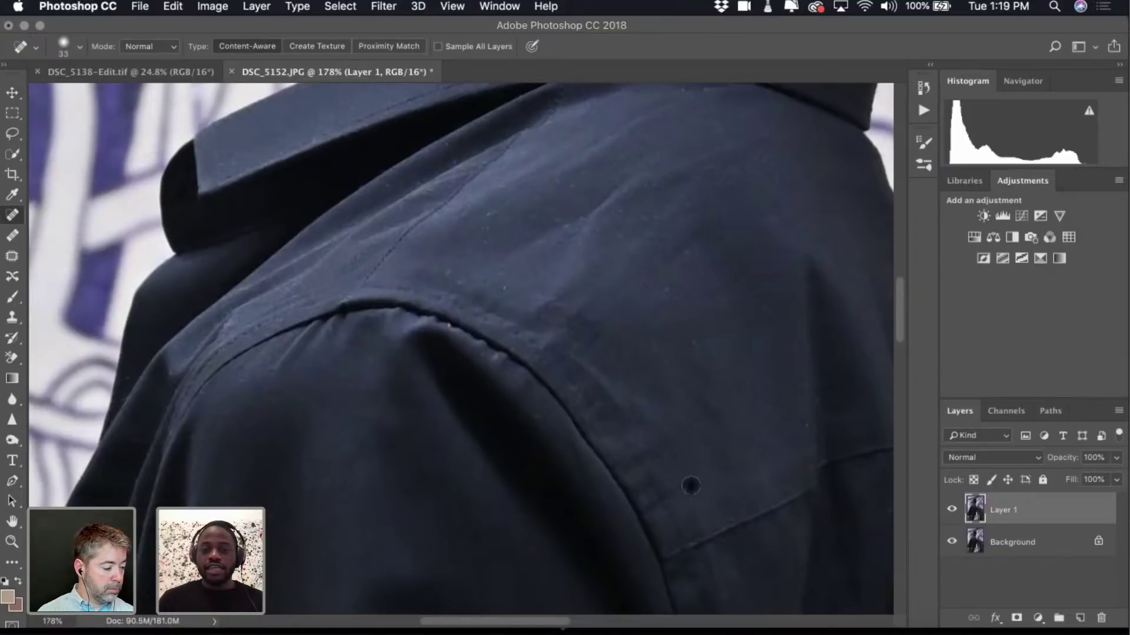
click(691, 494)
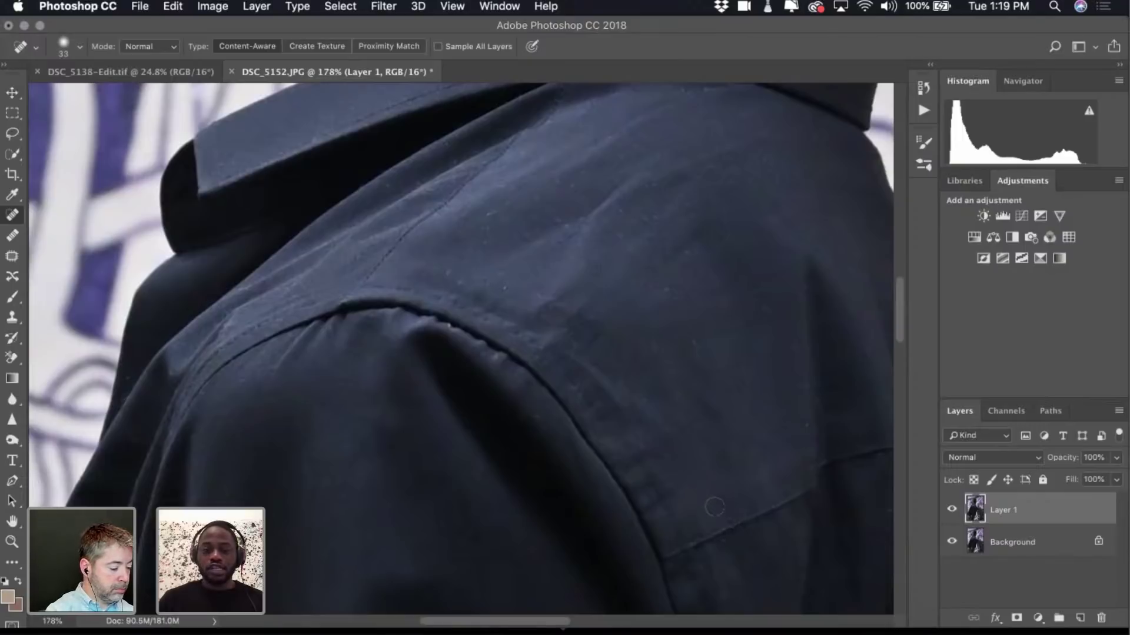
click(445, 328)
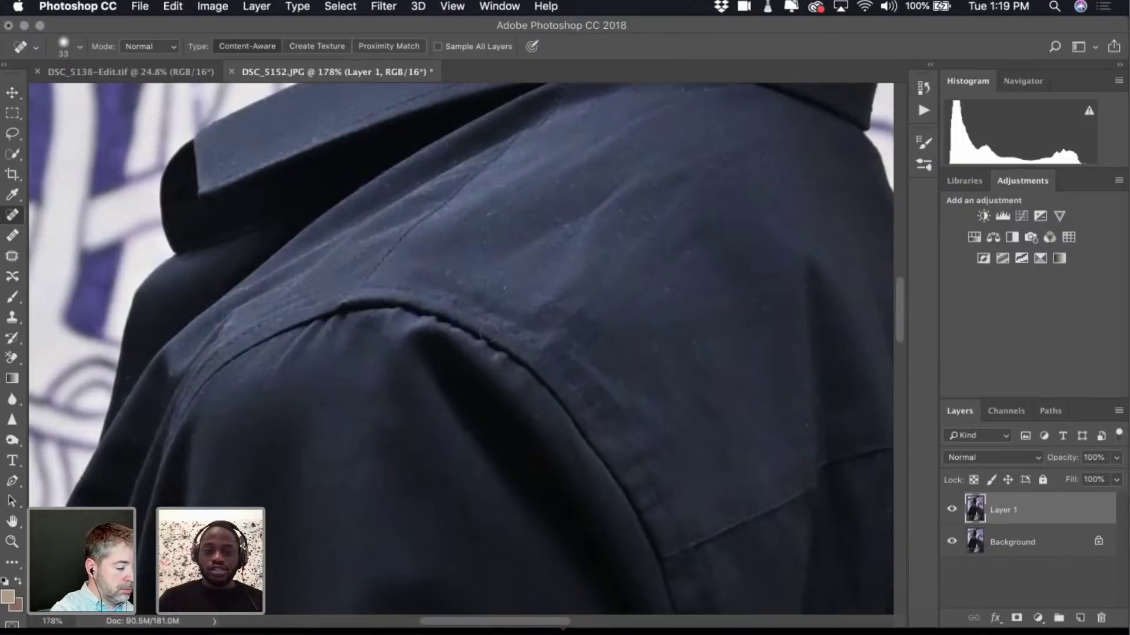
click(448, 274)
click(506, 288)
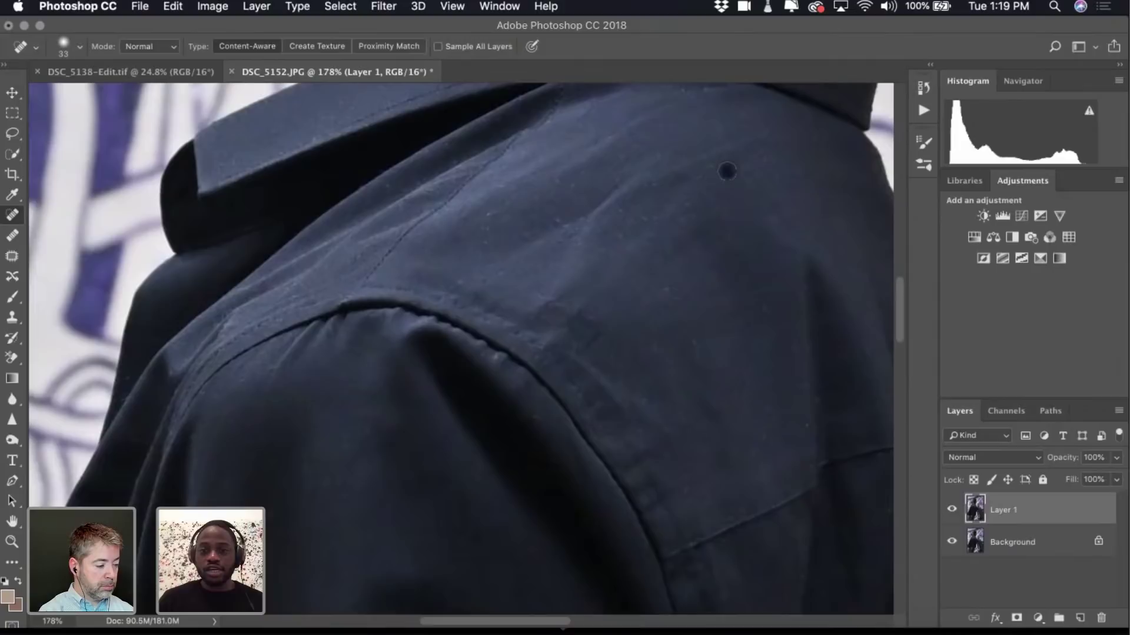
Heal the specks on the shirt collar, near its upper front edge and beside its lower stitching.
scroll(760, 260, up, 2)
scroll(706, 180, up, 4)
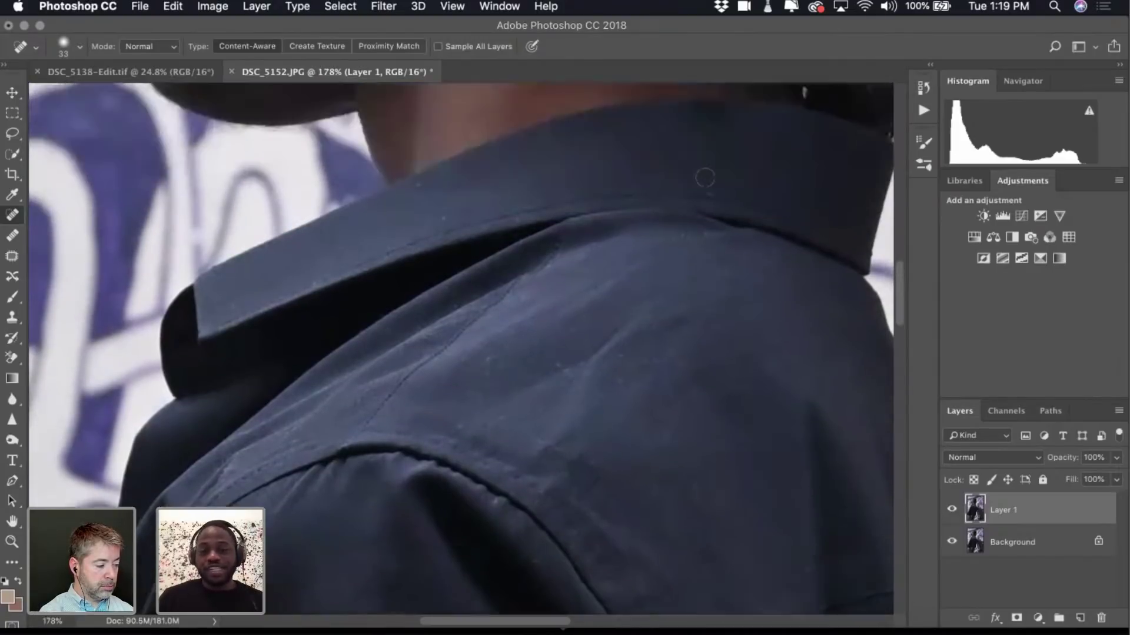
click(447, 237)
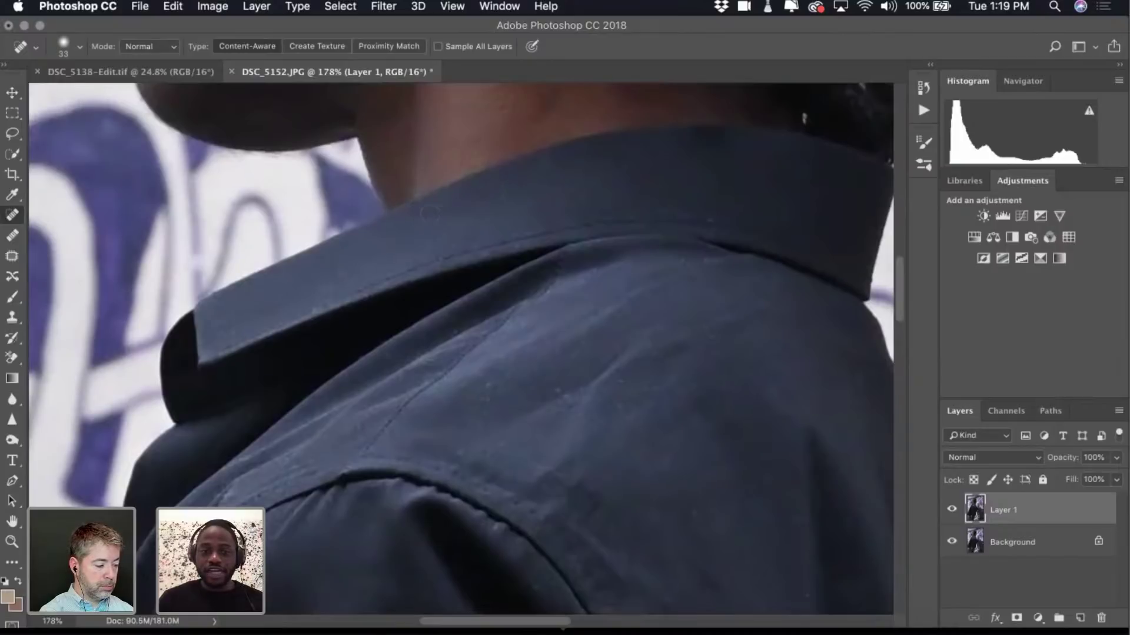
click(708, 221)
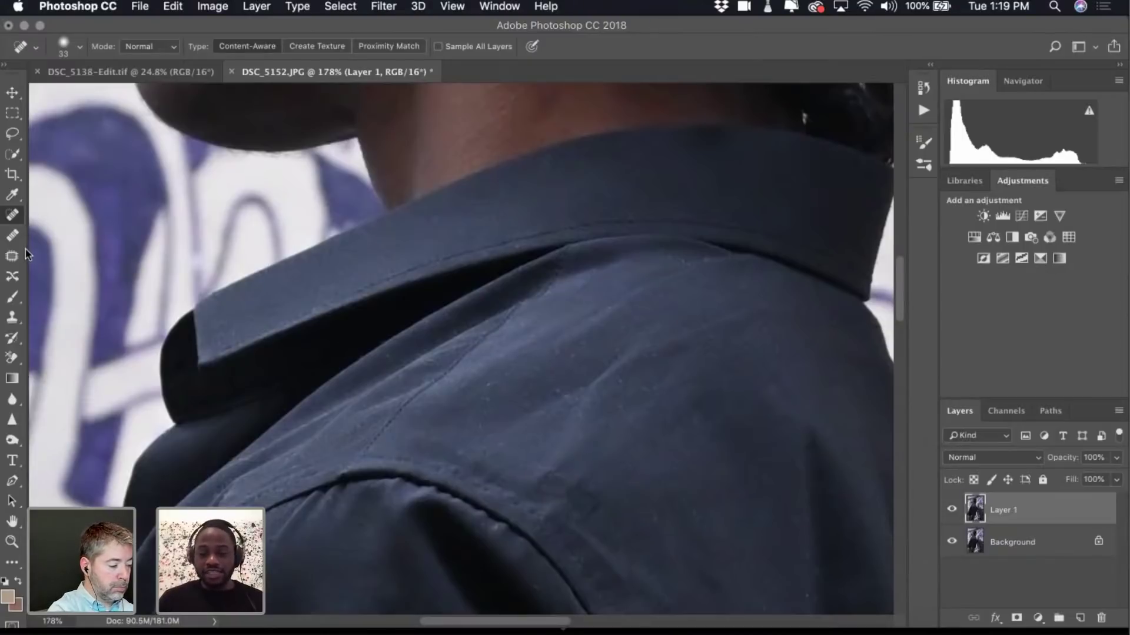
Patch the uneven dark area behind the armhole seam with the clean fabric beside it, and clear the selection.
click(12, 256)
mouse_move(556, 461)
mouse_down()
mouse_move(602, 494)
mouse_move(600, 512)
mouse_move(535, 495)
mouse_move(532, 482)
mouse_move(639, 533)
mouse_move(620, 470)
mouse_up()
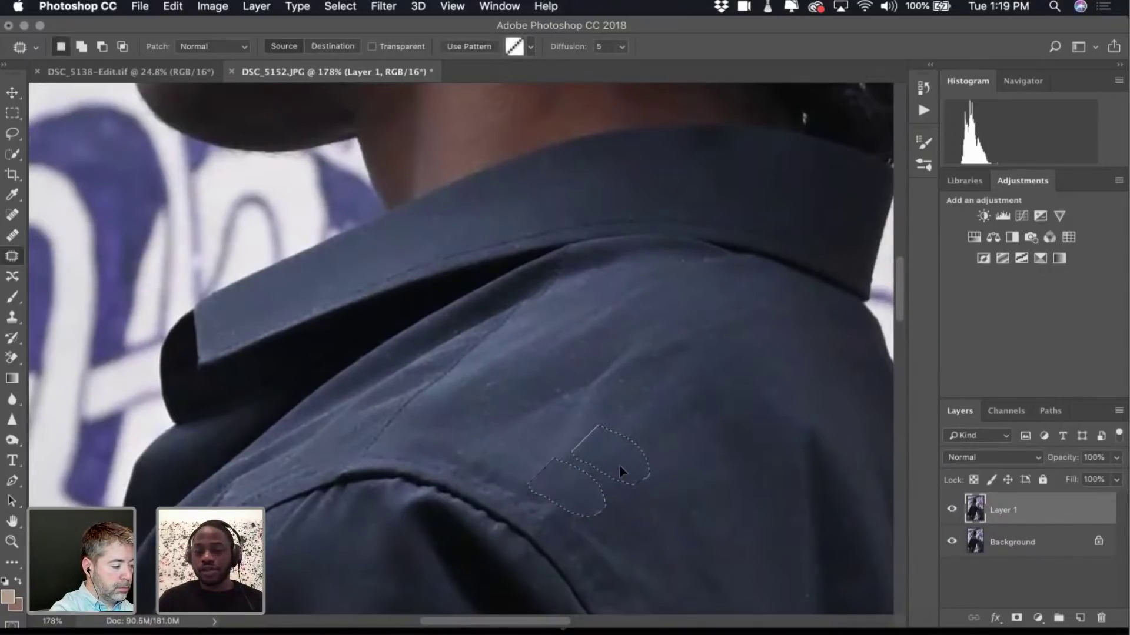
drag(620, 471, 620, 470)
key(cmd+d)
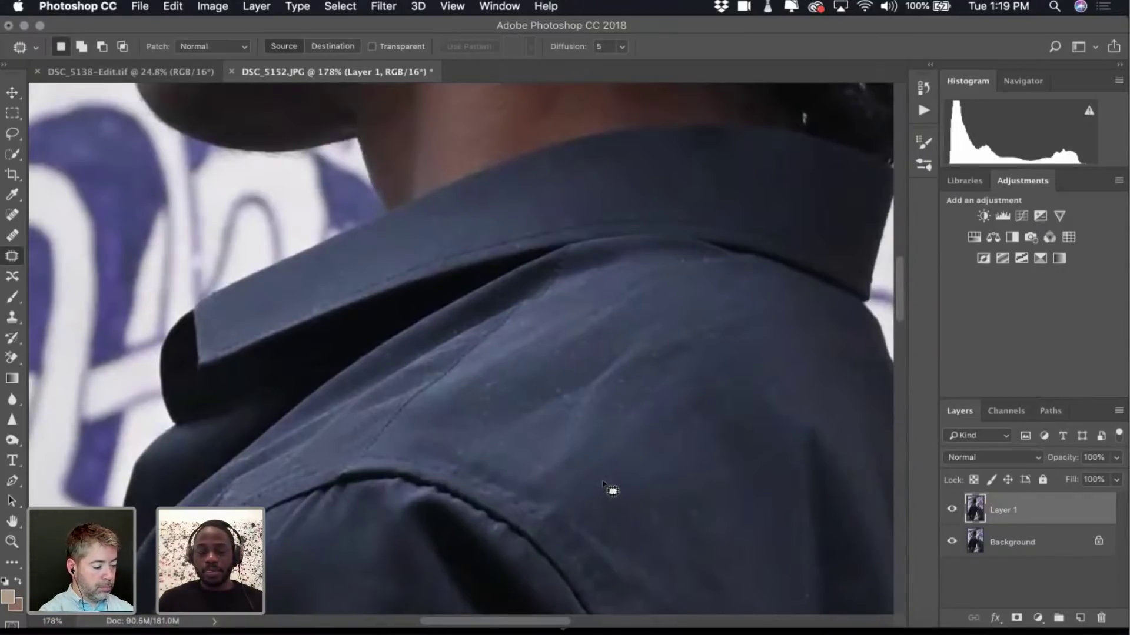
Duplicate the retouched Layer 1, keeping the original layers unmerged.
scroll(612, 492, down, 3)
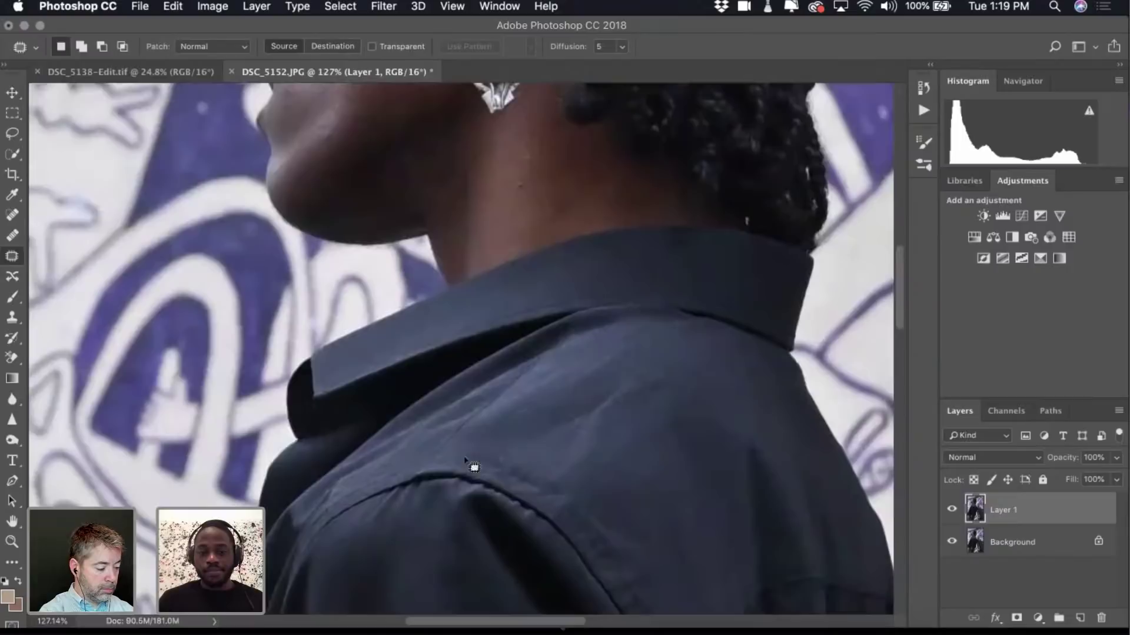
scroll(638, 396, down, 5)
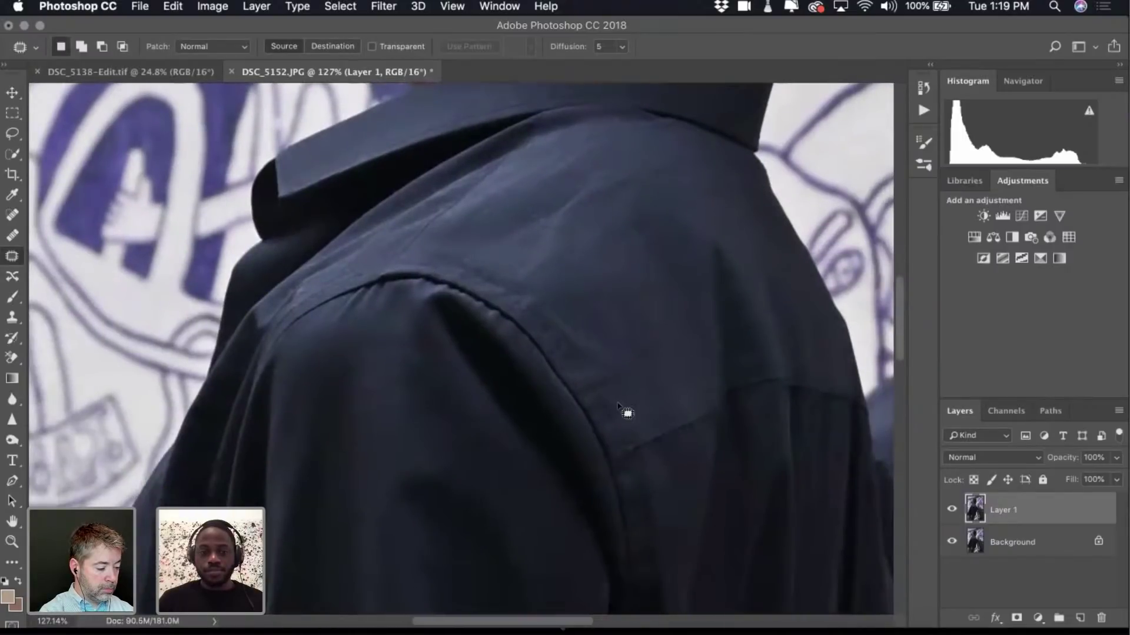
scroll(617, 405, down, 5)
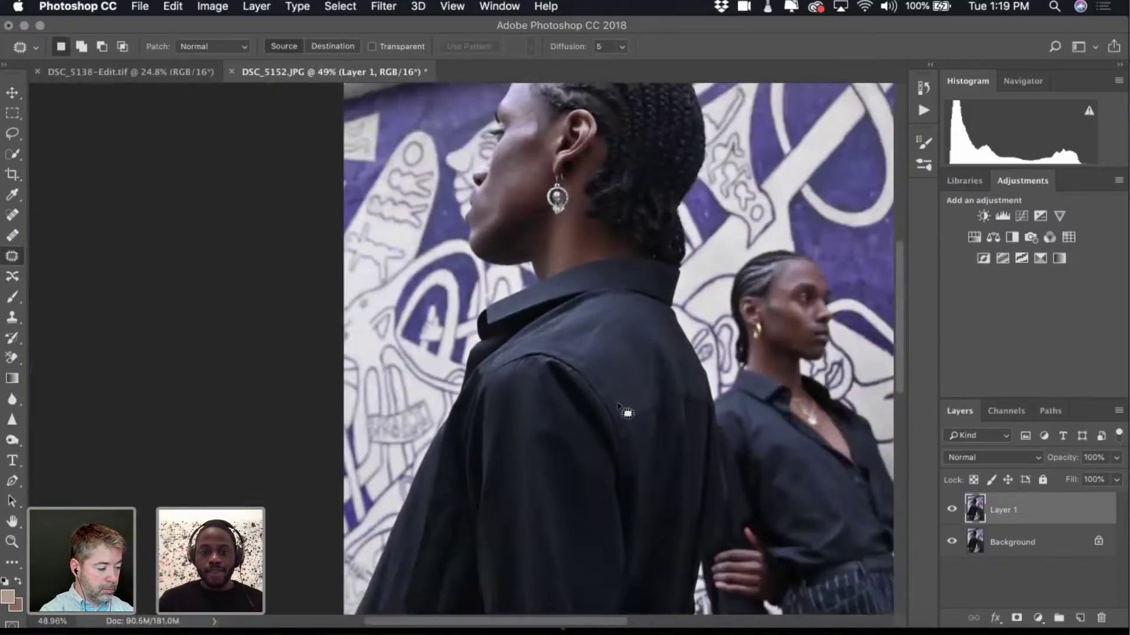
scroll(619, 406, down, 3)
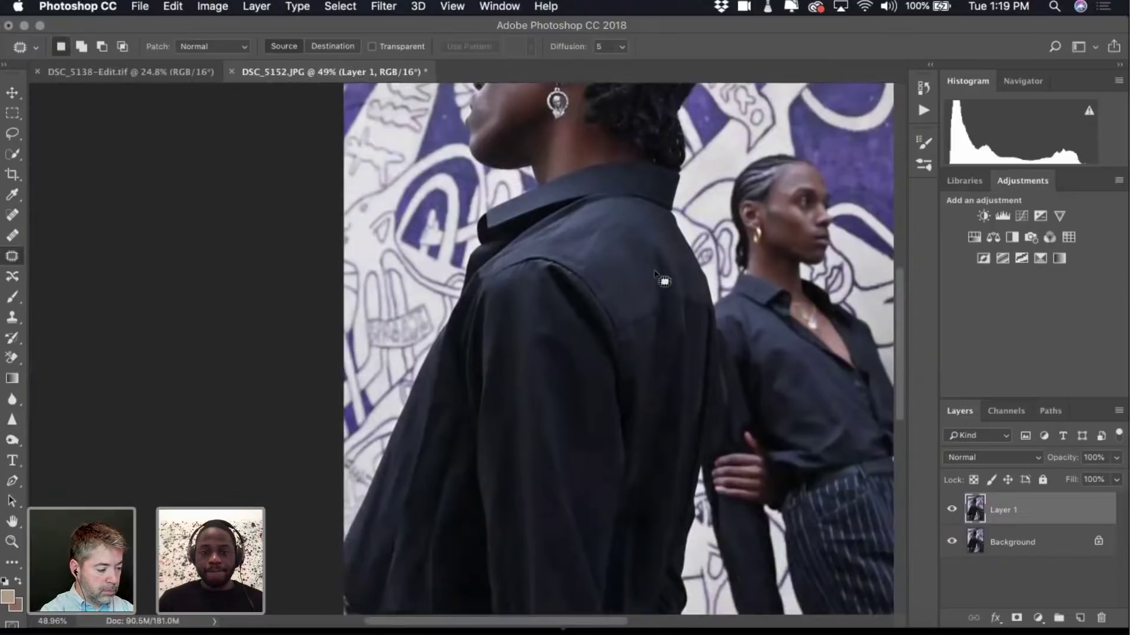
scroll(655, 274, up, 5)
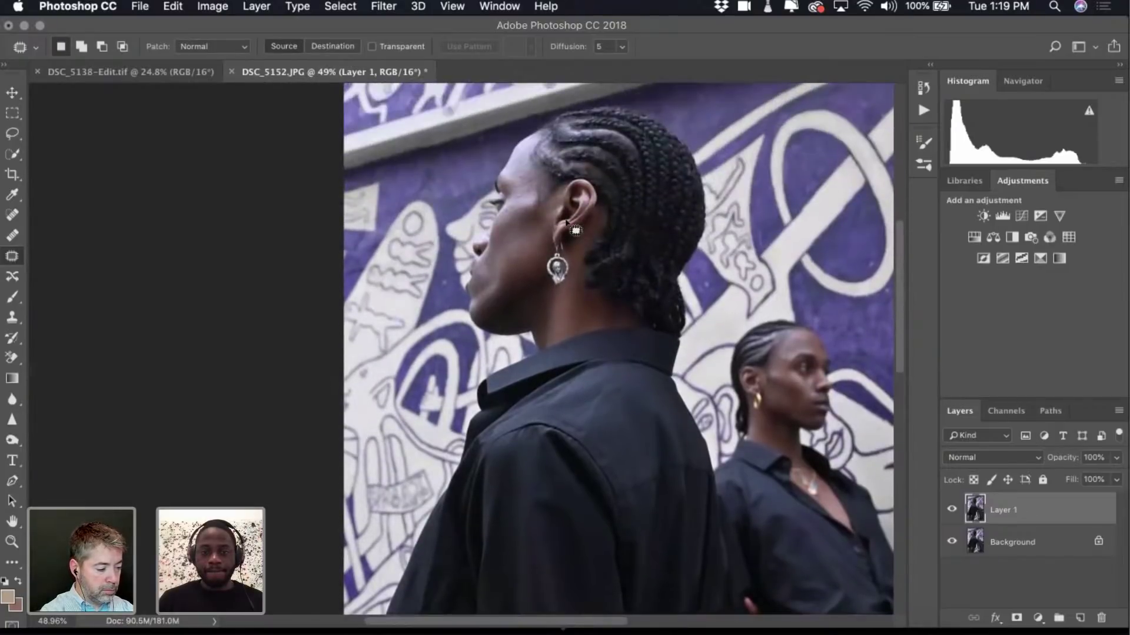
scroll(567, 223, up, 5)
key(super+e)
key(super+z)
key(super+j)
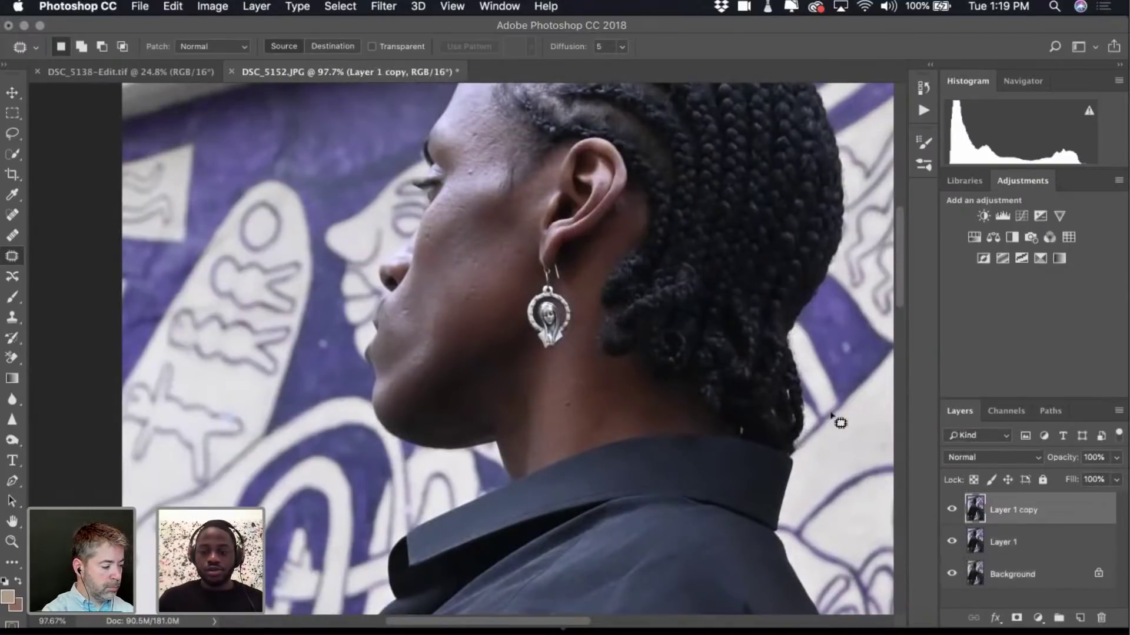
Hide Layer 1 copy and make Layer 1 the active layer.
scroll(703, 395, right, 10)
scroll(711, 404, left, 10)
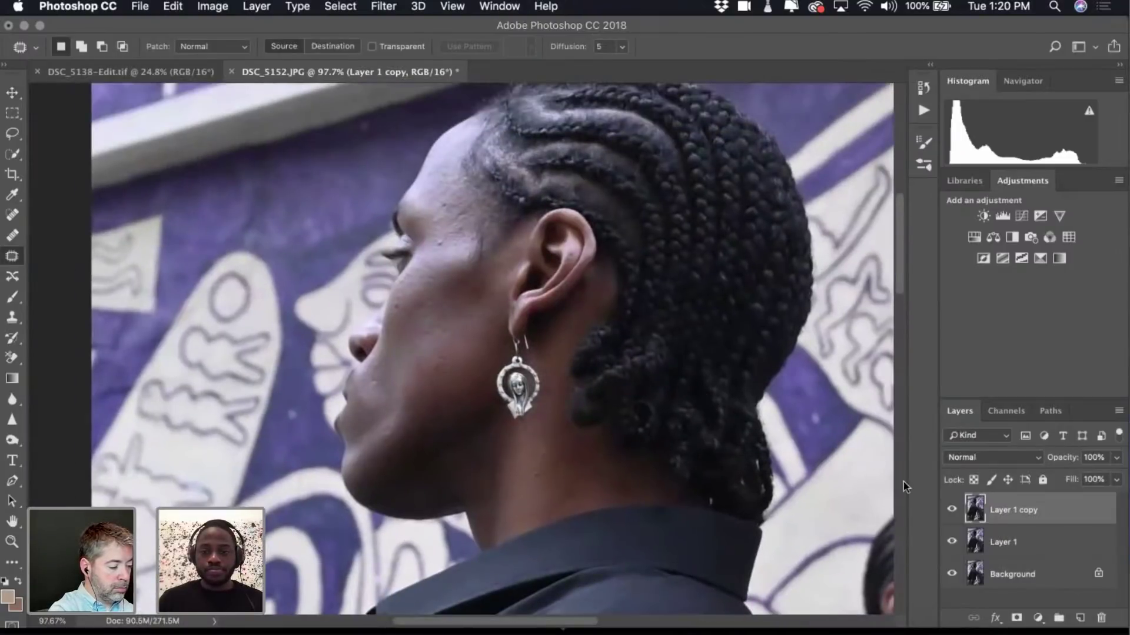
click(952, 510)
click(1013, 542)
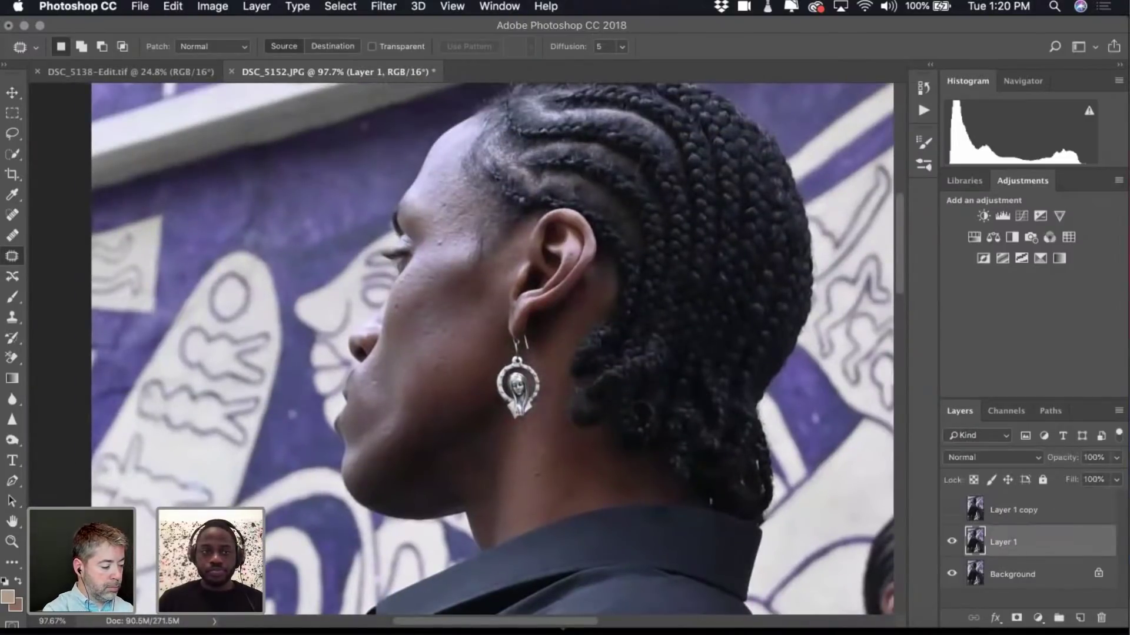
Apply a Gaussian Blur with a 10.1-pixel radius to Layer 1.
click(390, 11)
mouse_move(424, 193)
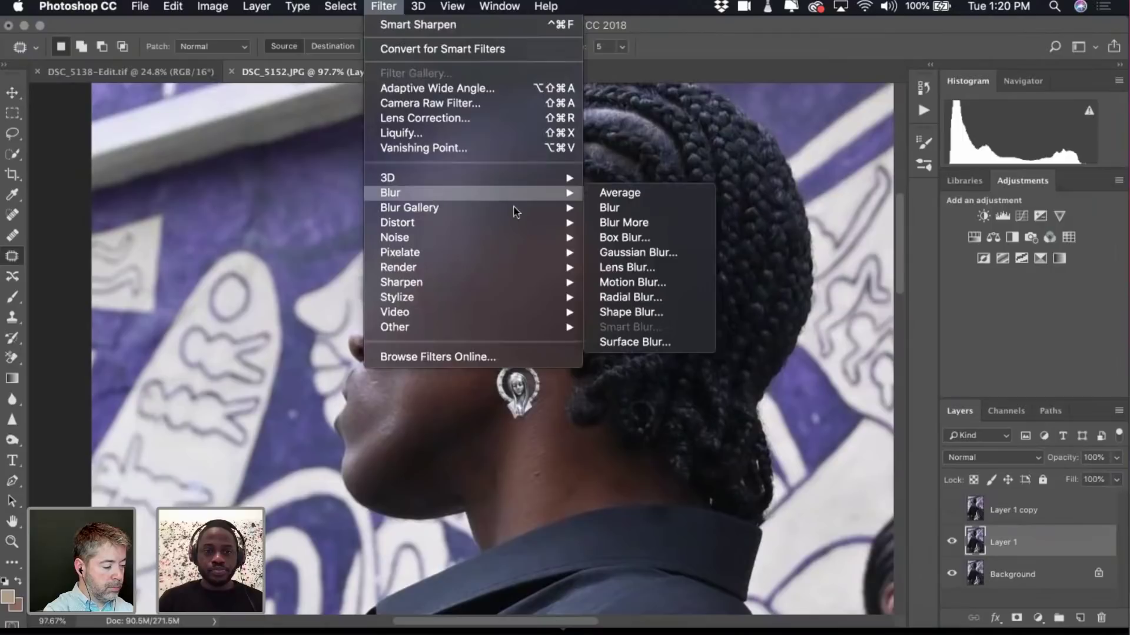
click(638, 252)
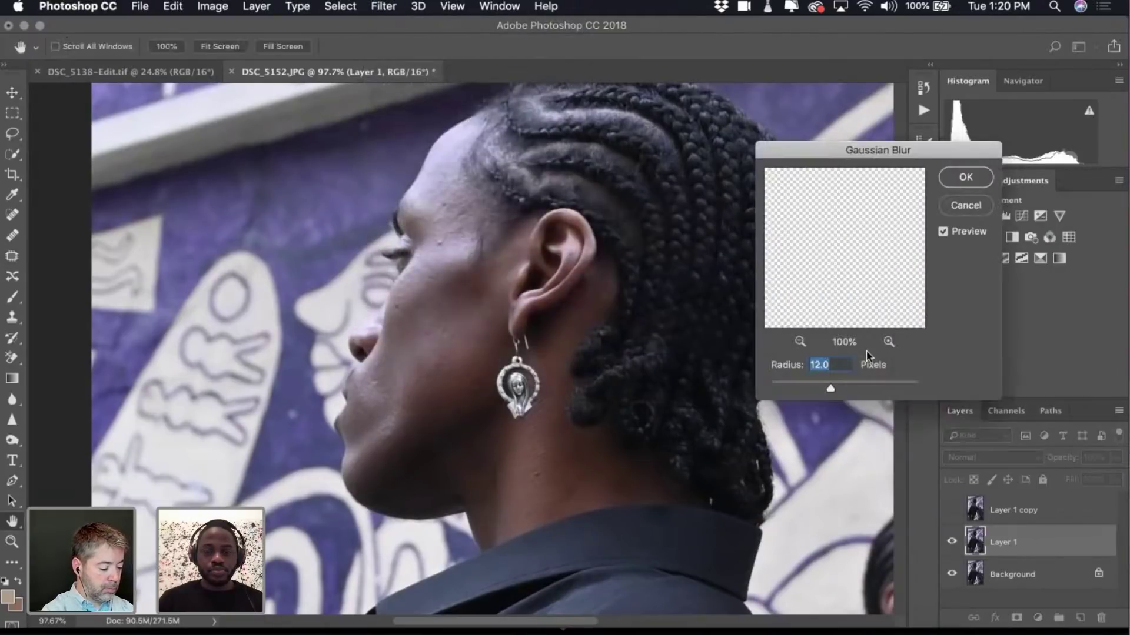
drag(831, 389, 830, 389)
click(965, 178)
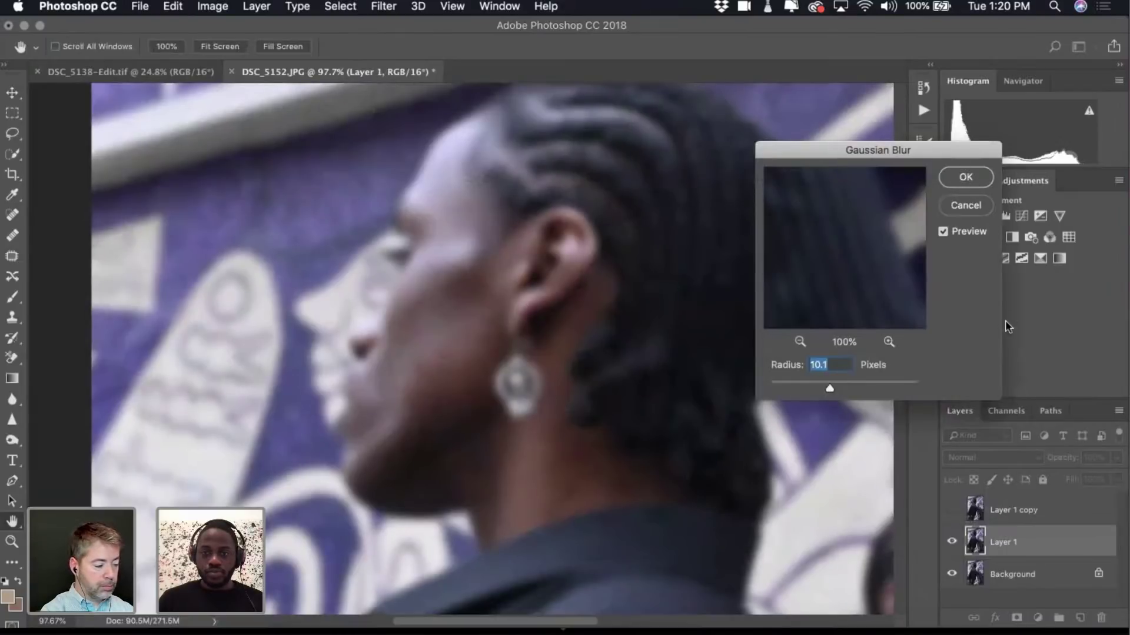
Show and activate Layer 1 copy, and apply Layer 1 to it with Apply Image using Subtract blending, scale 2 and offset 128.
click(951, 510)
click(1022, 507)
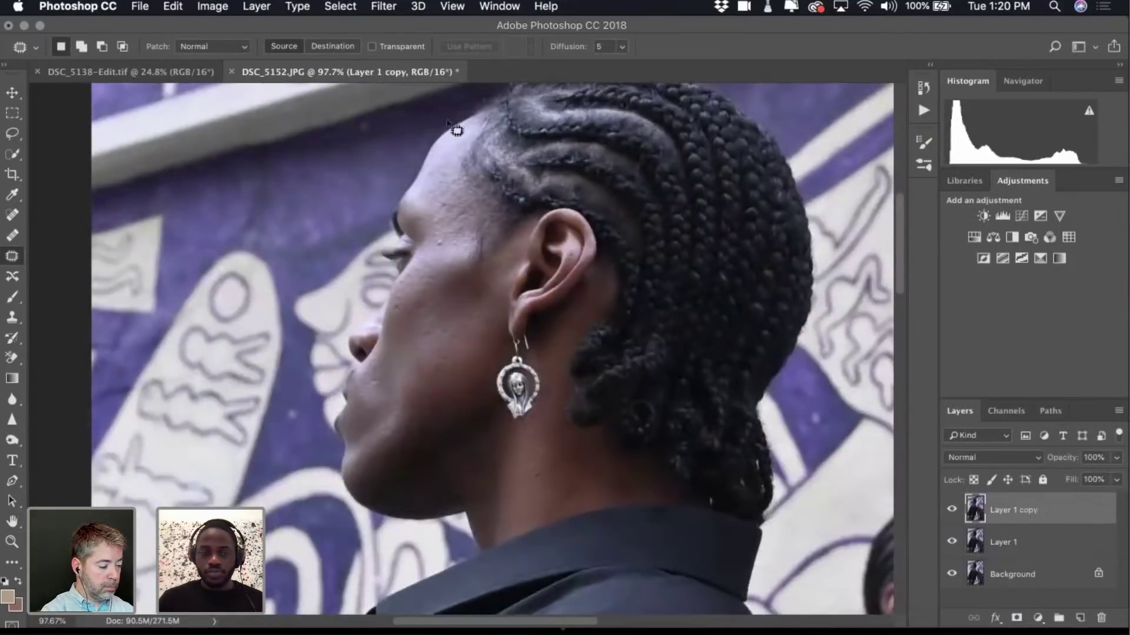
click(213, 6)
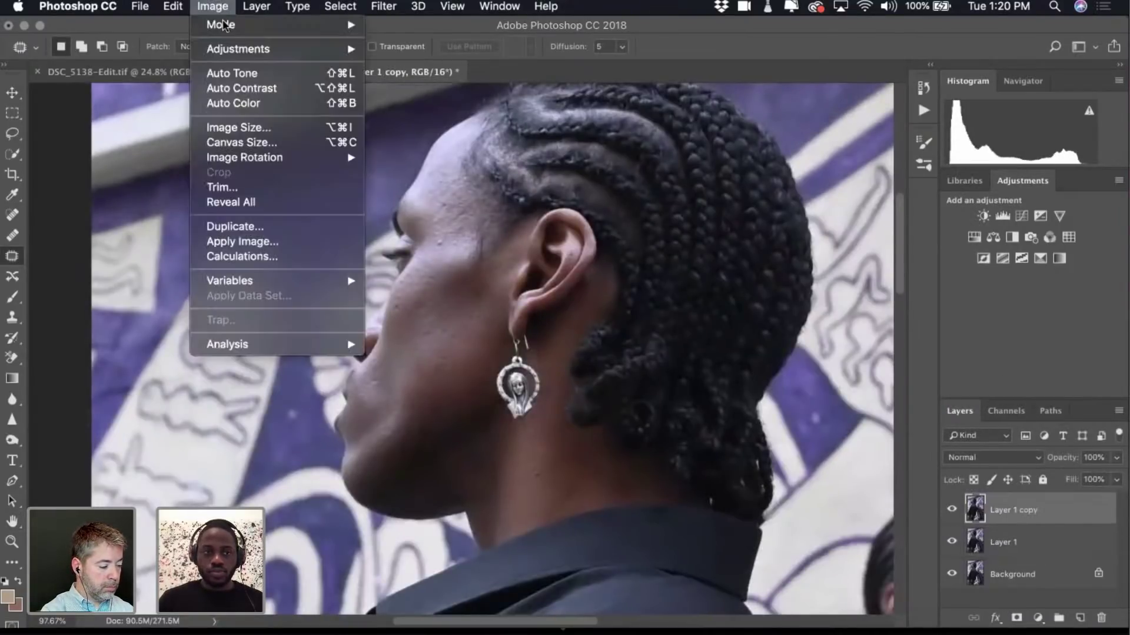
click(248, 240)
click(712, 253)
click(710, 287)
click(885, 239)
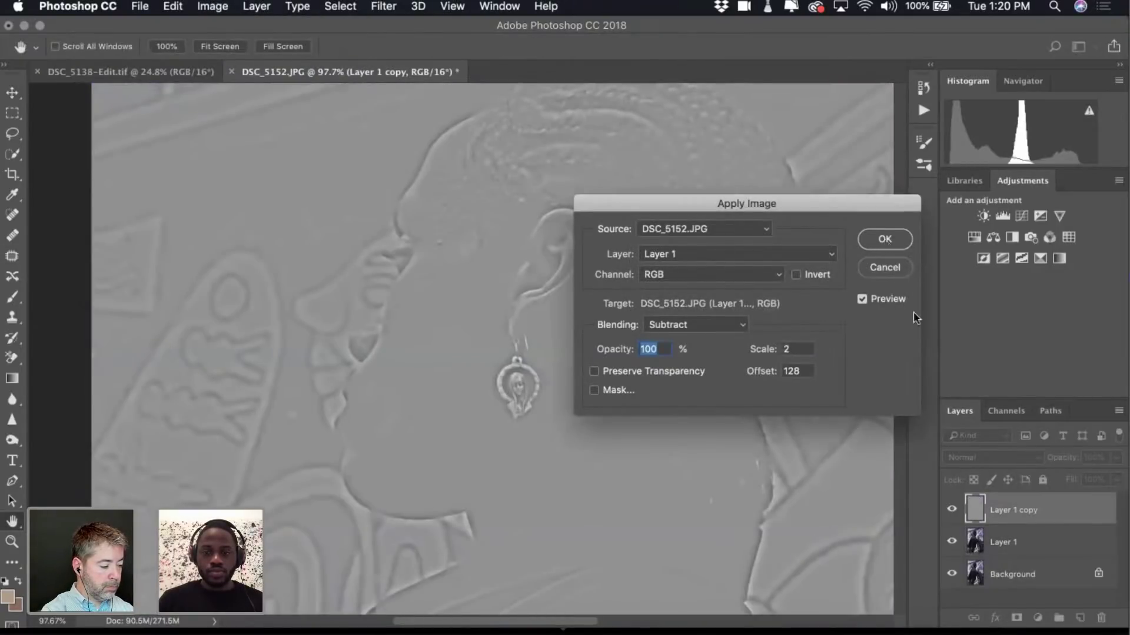
Set the blend mode of Layer 1 copy to Linear Light.
click(989, 458)
mouse_move(986, 620)
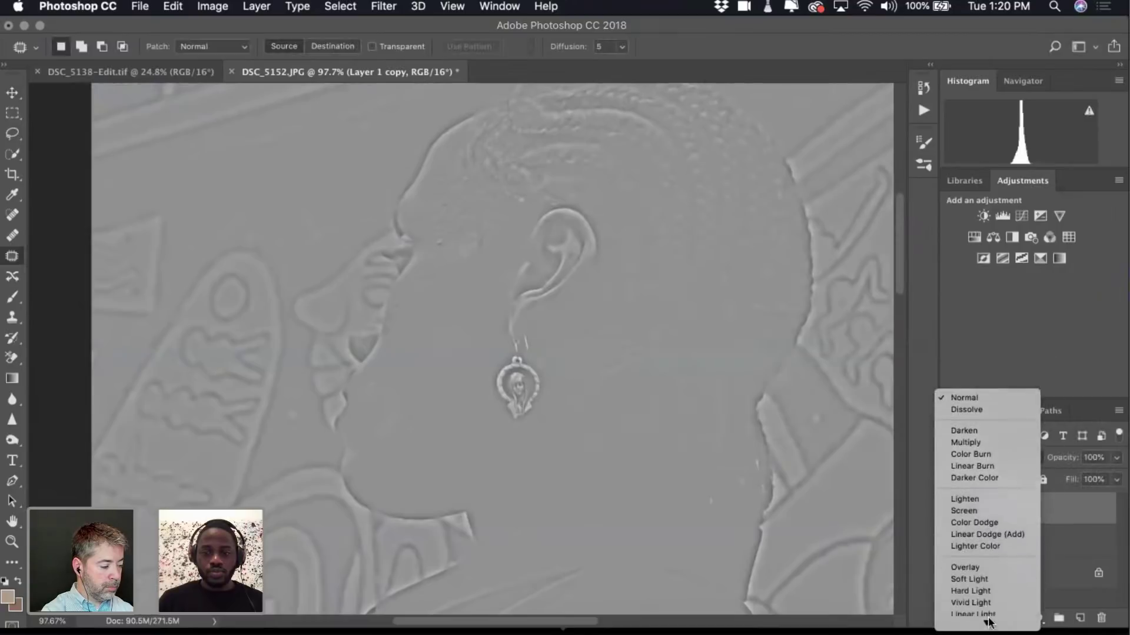
click(988, 567)
On Layer 1, lasso the facial skin from the temple across the cheek to the jaw.
click(1007, 543)
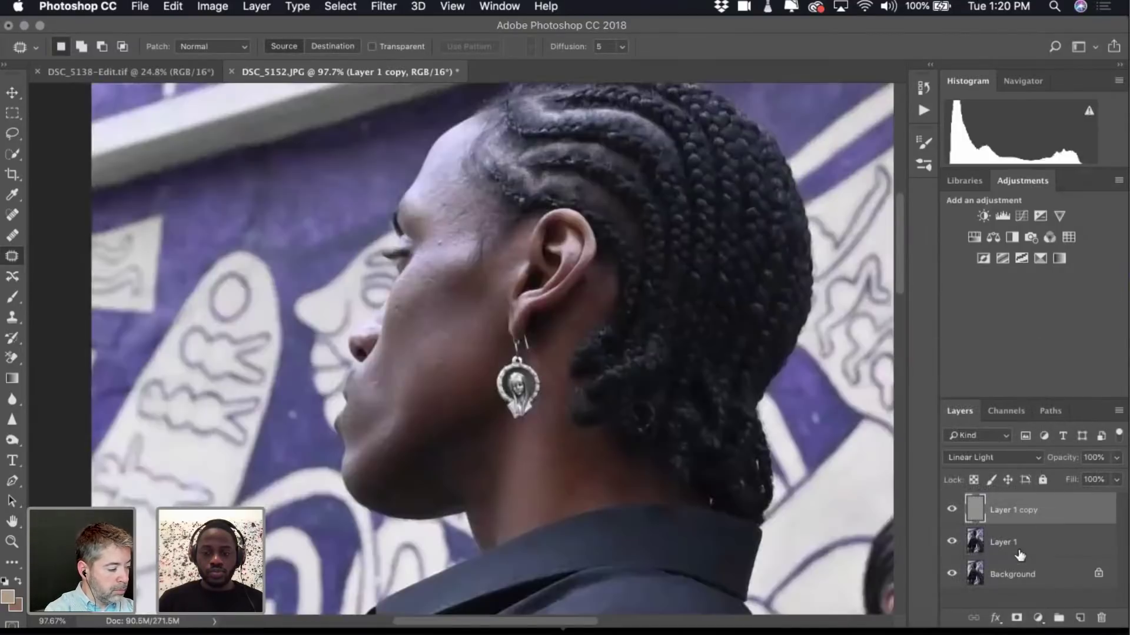
click(13, 134)
mouse_move(419, 193)
mouse_down()
mouse_move(442, 163)
mouse_move(465, 193)
mouse_move(469, 249)
mouse_up()
mouse_move(481, 265)
mouse_down()
mouse_move(502, 349)
mouse_move(493, 380)
mouse_move(468, 413)
mouse_move(373, 464)
mouse_move(349, 407)
mouse_move(419, 266)
mouse_move(416, 198)
mouse_move(428, 175)
mouse_up()
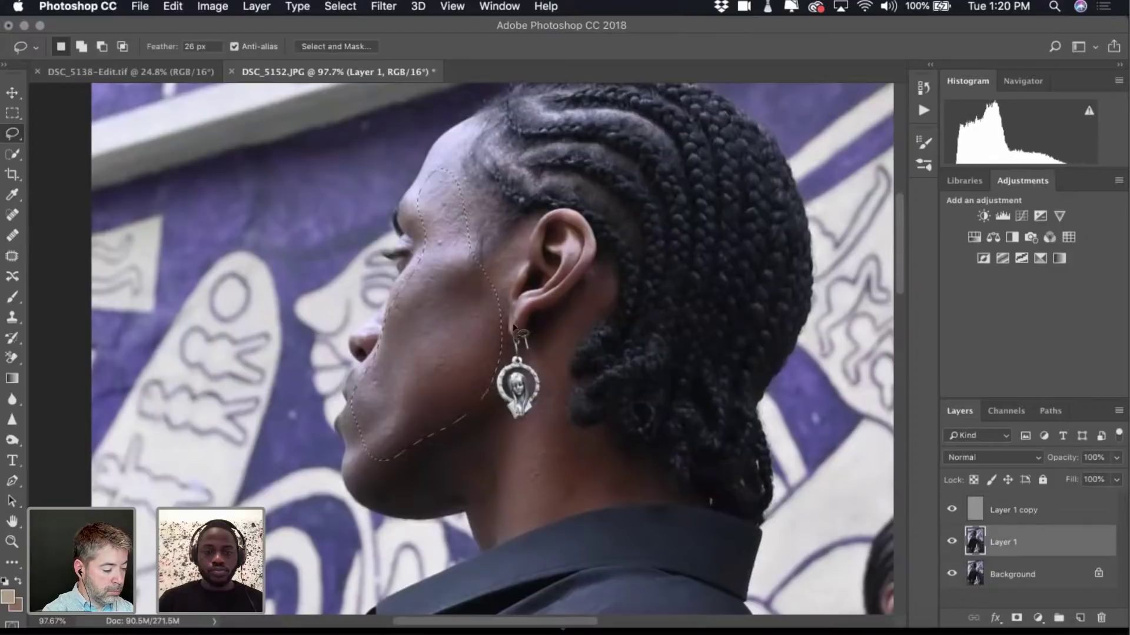
Apply a Gaussian Blur with a 14.8-pixel radius to the selected facial skin, and clear the selection.
click(382, 7)
mouse_move(433, 195)
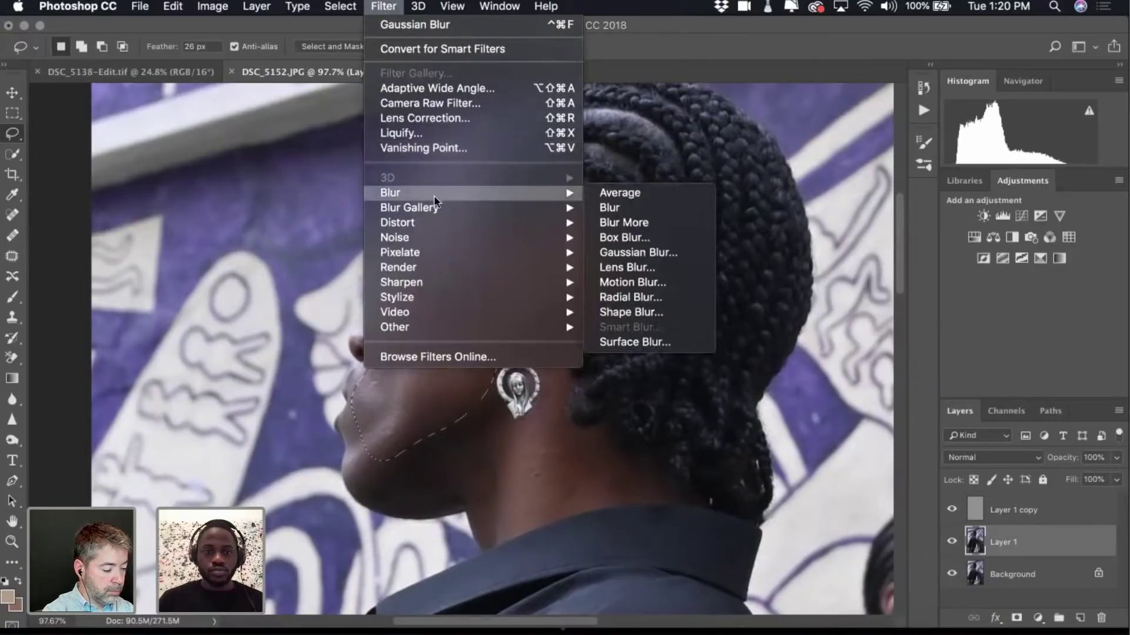
click(636, 254)
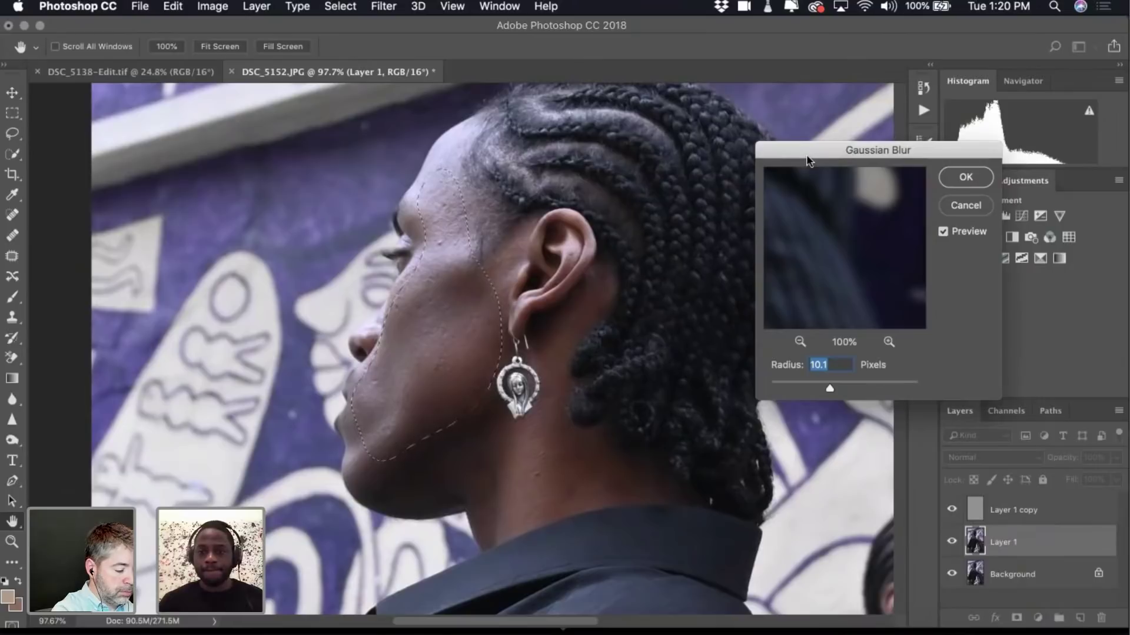
drag(811, 158, 680, 168)
drag(702, 401, 703, 402)
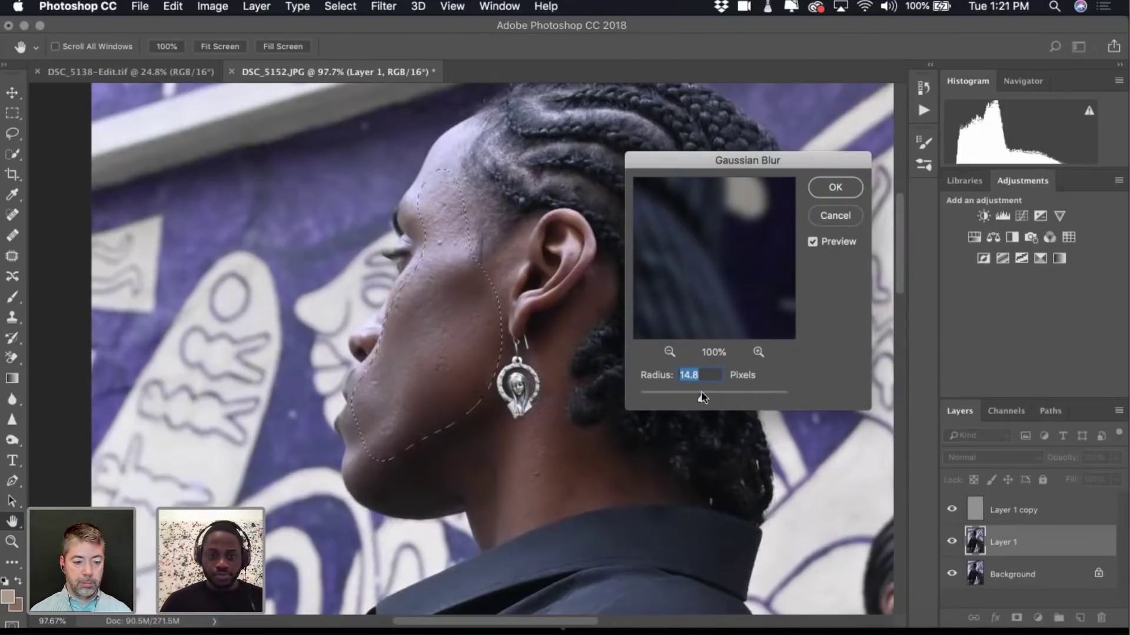
click(840, 188)
key(super+d)
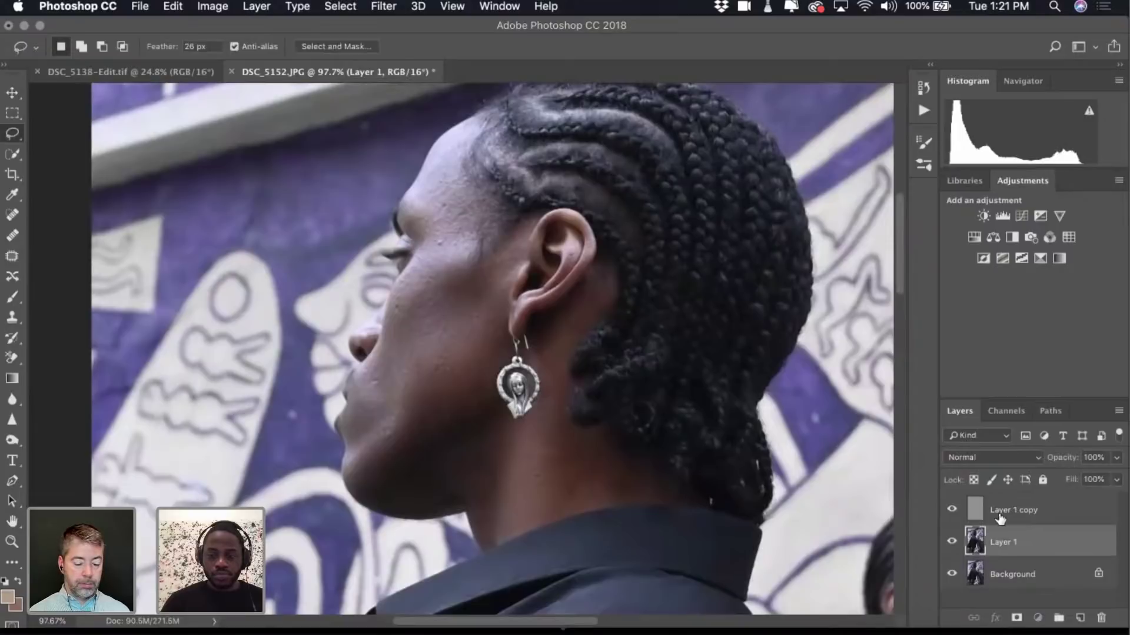
On Layer 1 copy, remove the bump on the neck below the earring with the Clone Stamp.
key(alt+bracketright)
scroll(426, 385, up, 5)
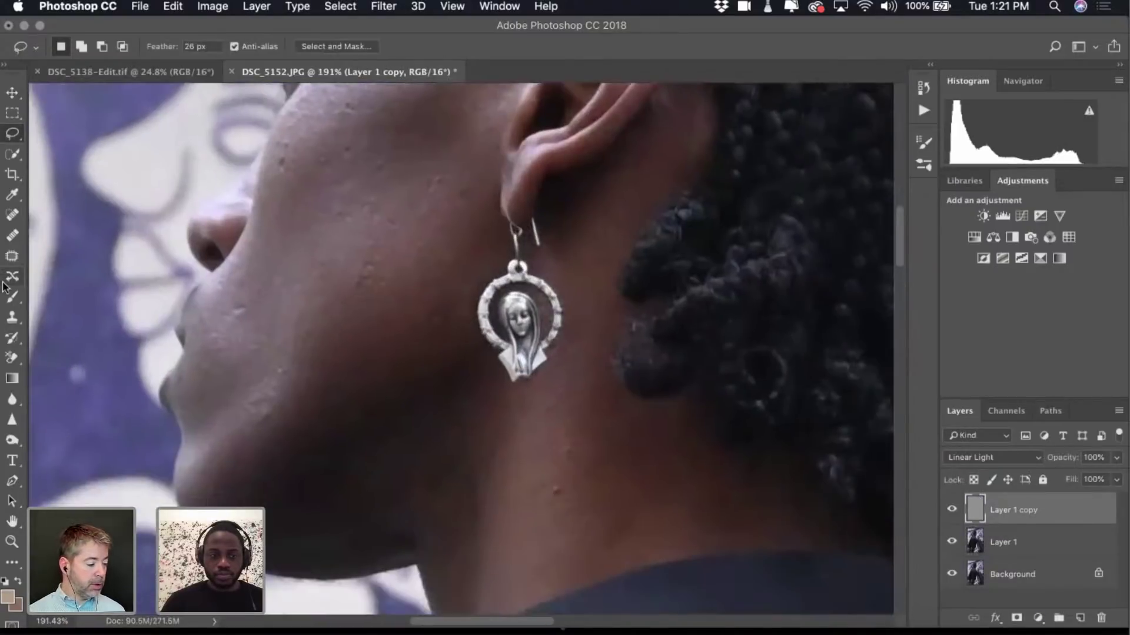
click(10, 319)
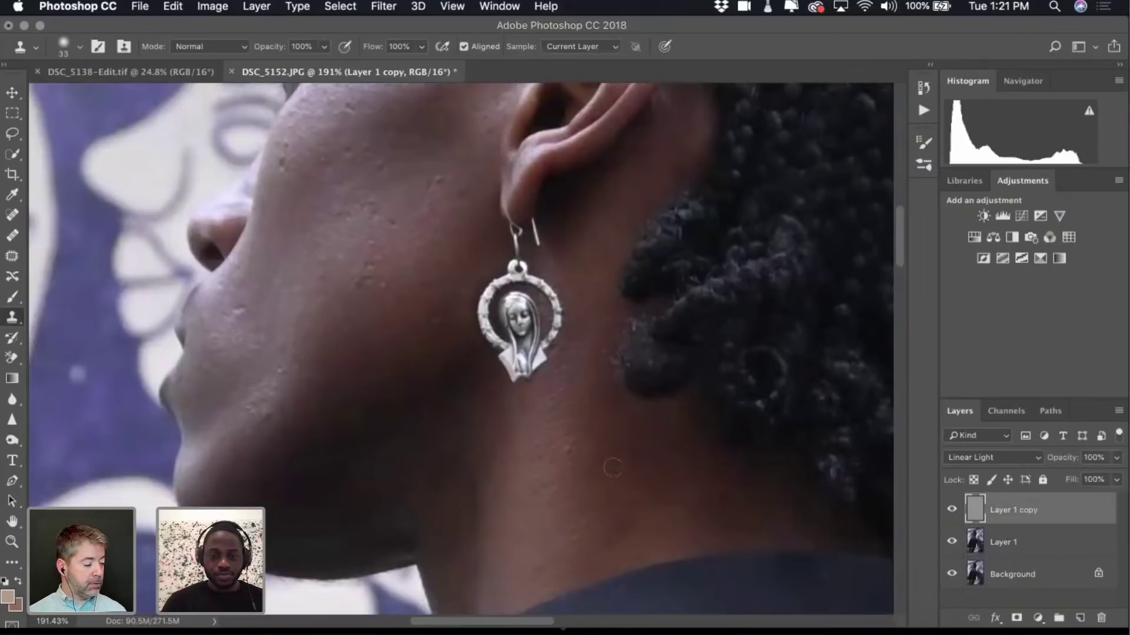
drag(503, 434, 643, 447)
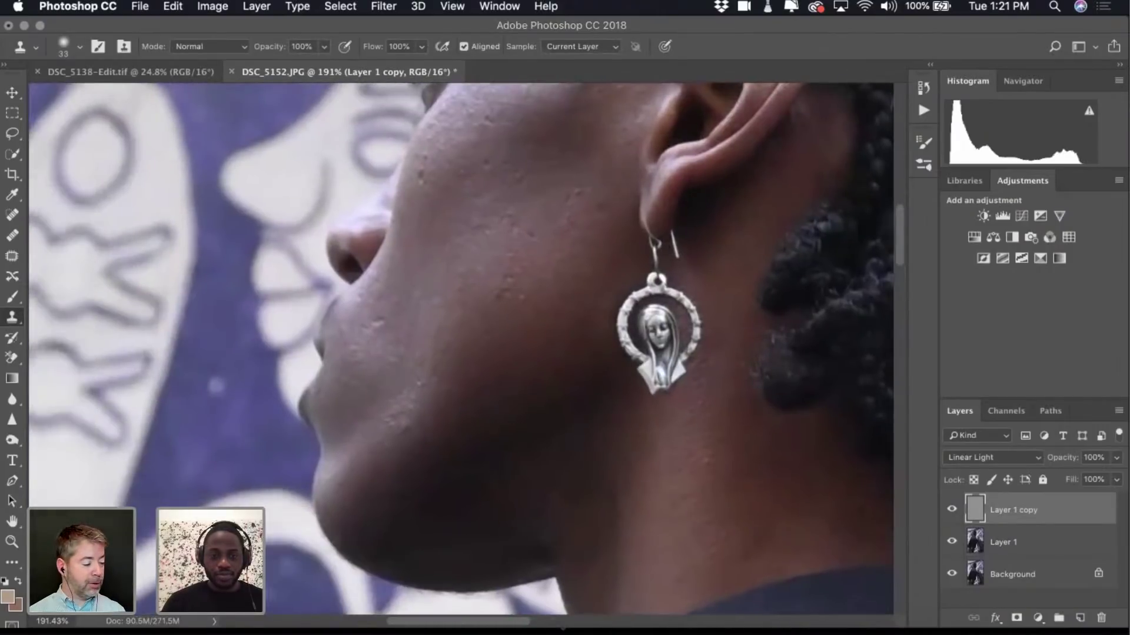
Set the Clone Stamp brush to 57 px and clone clean skin texture over the bumps on the cheek and jaw.
click(64, 52)
drag(124, 103, 110, 101)
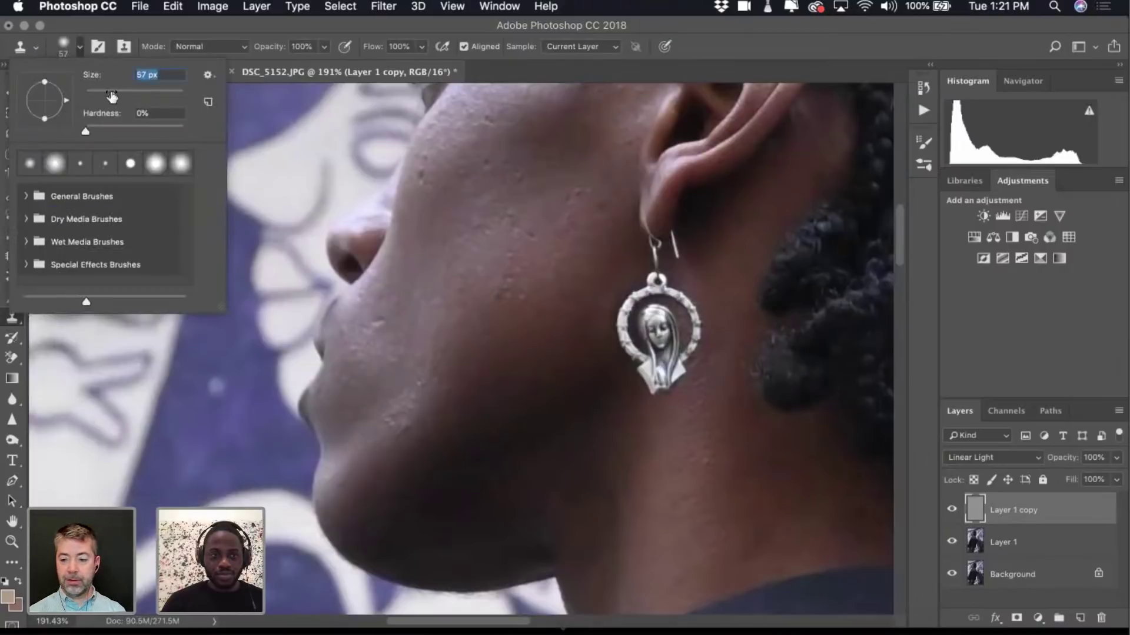
click(74, 53)
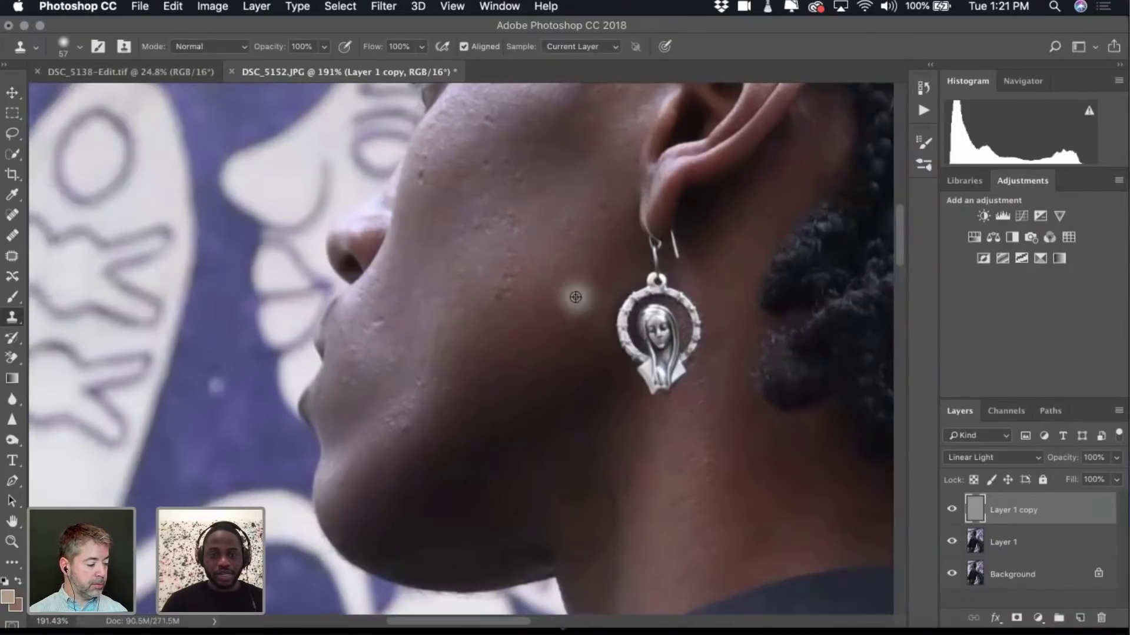
scroll(577, 297, up, 5)
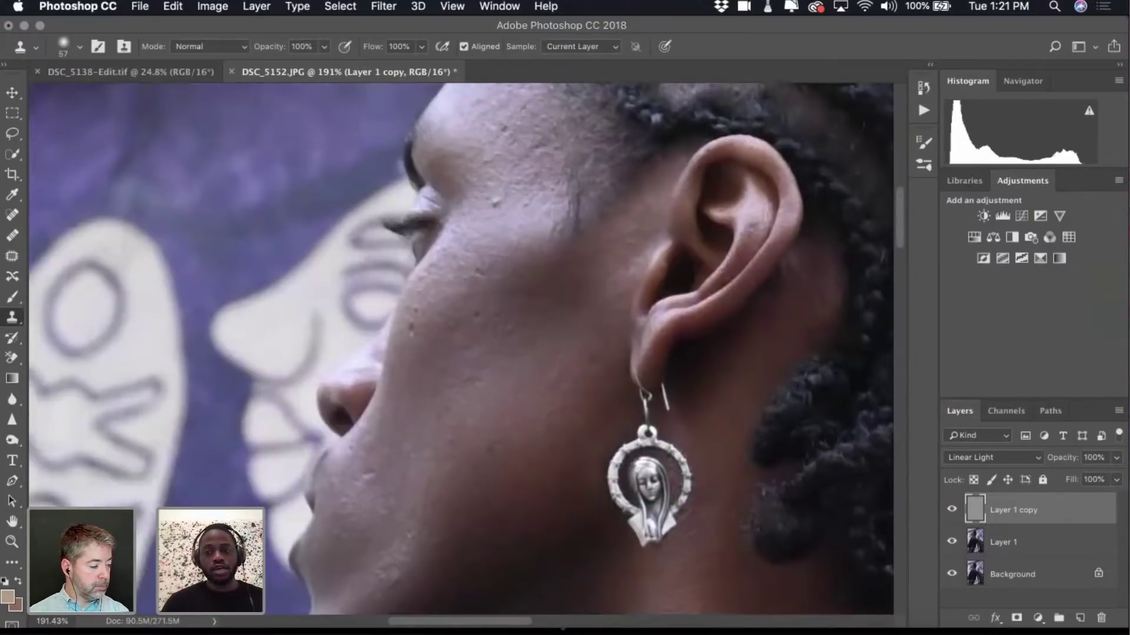
click(547, 354)
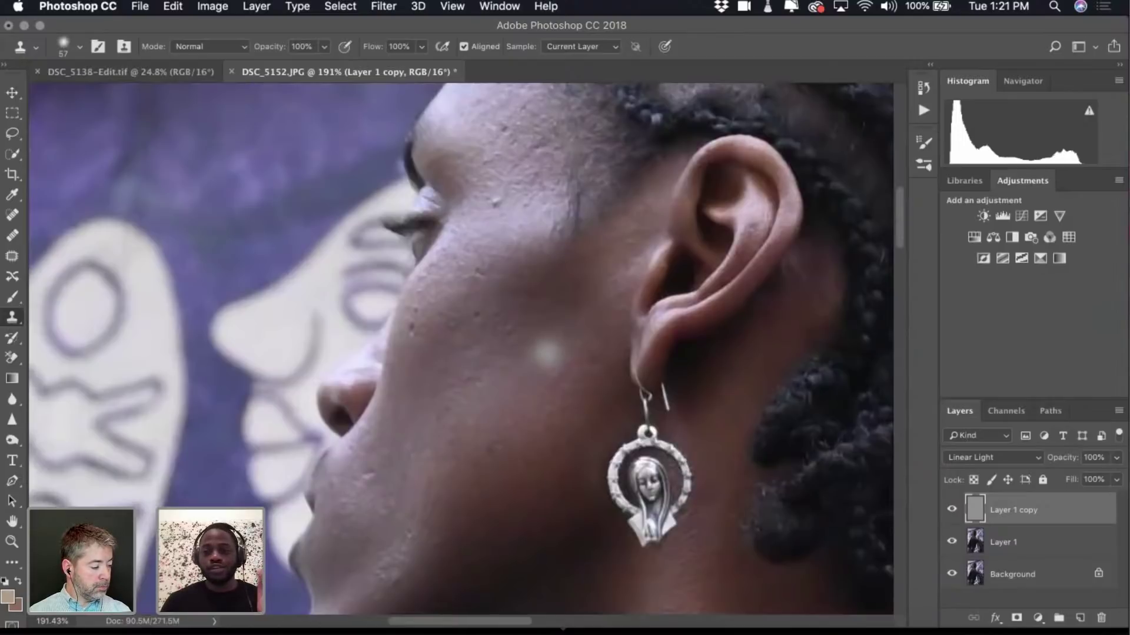
key(super+z)
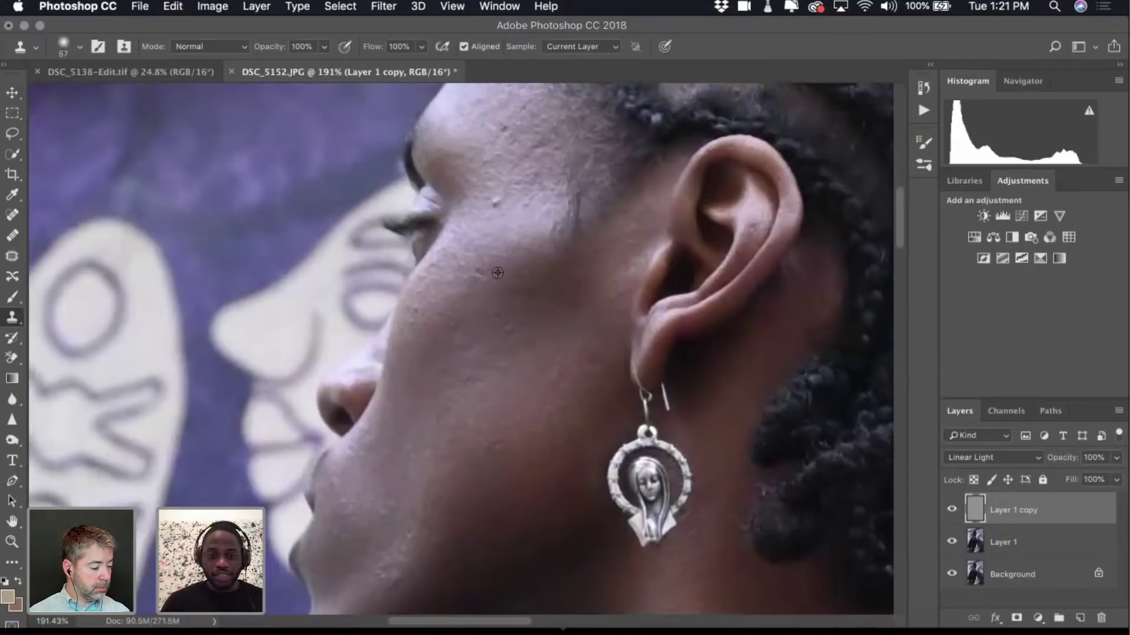
scroll(513, 210, up, 2)
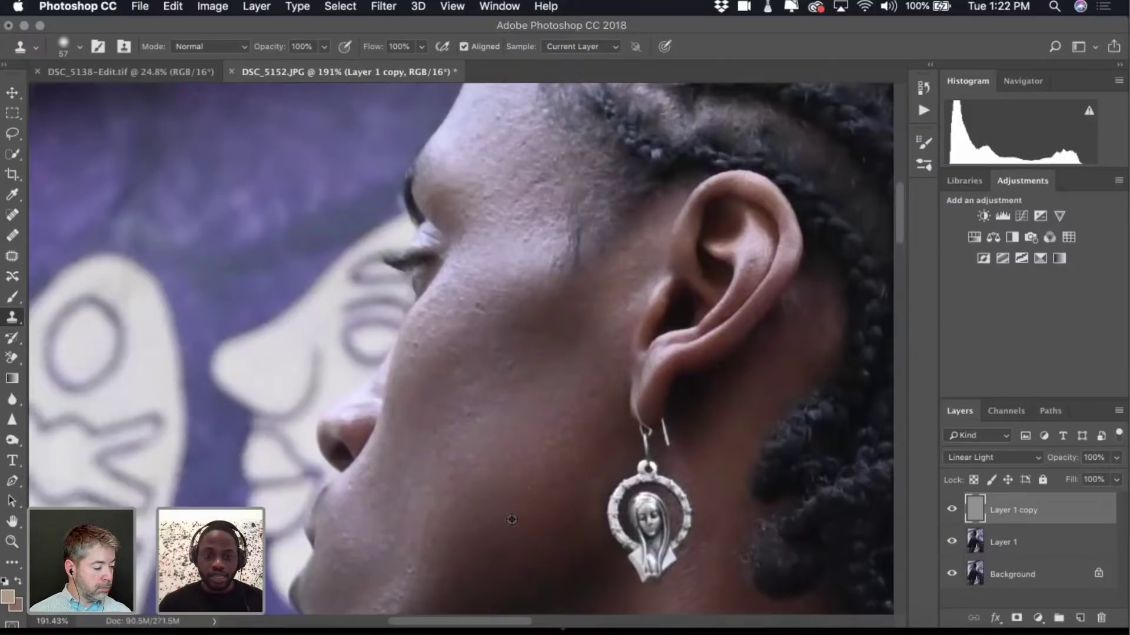
scroll(511, 519, down, 5)
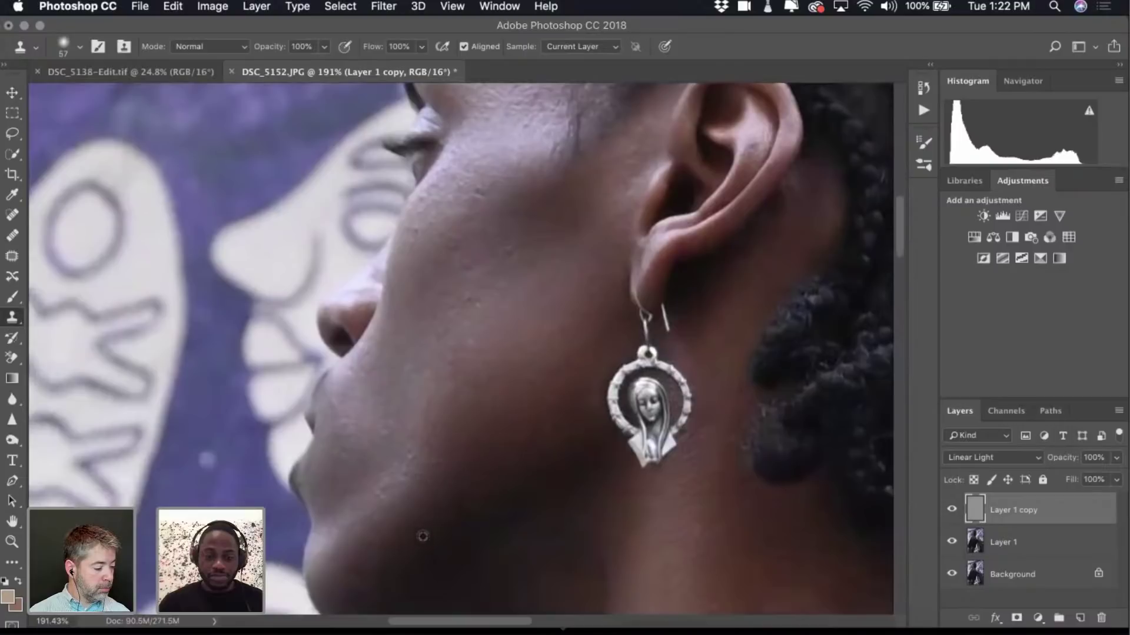
scroll(427, 479, up, 4)
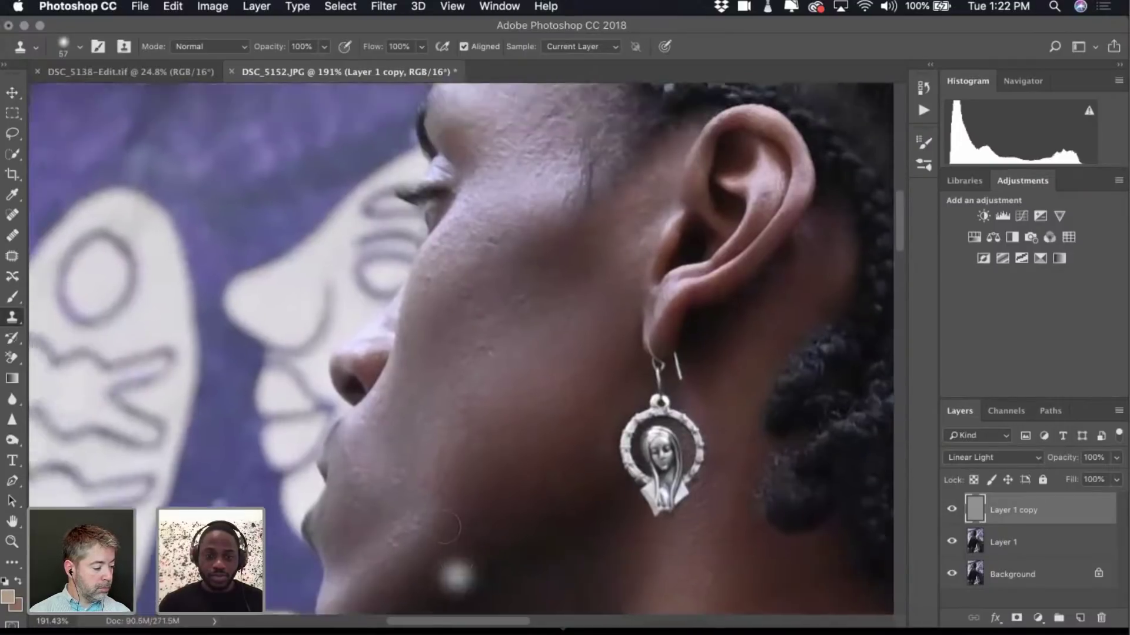
alt+click(512, 285)
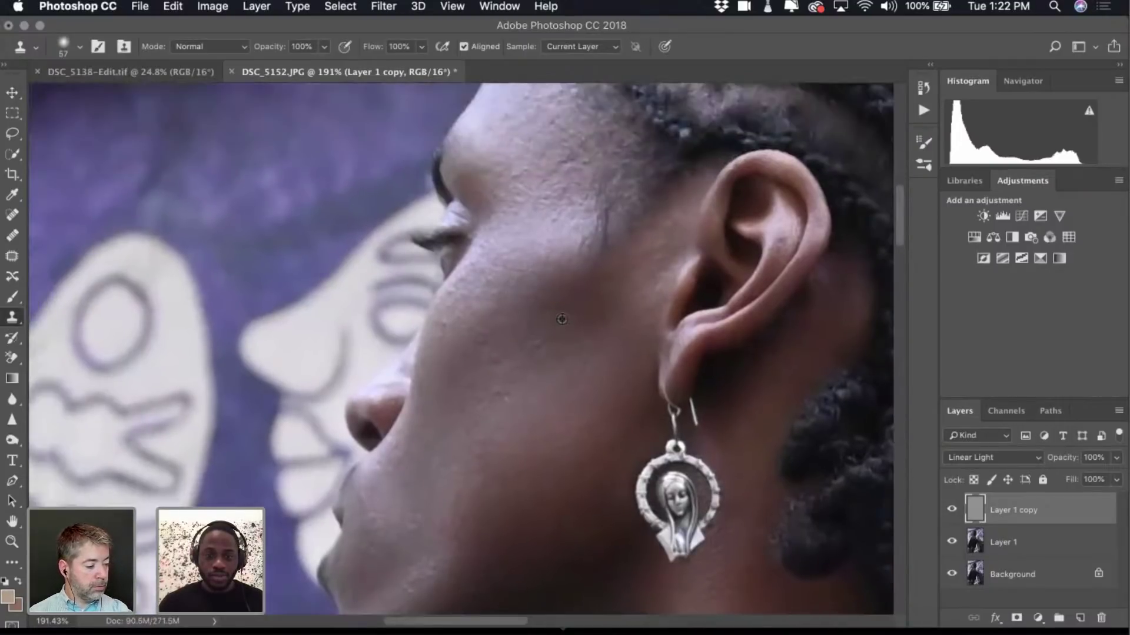
Clone smooth skin texture over the bumps on the temple and beside the eye.
scroll(580, 276, up, 1)
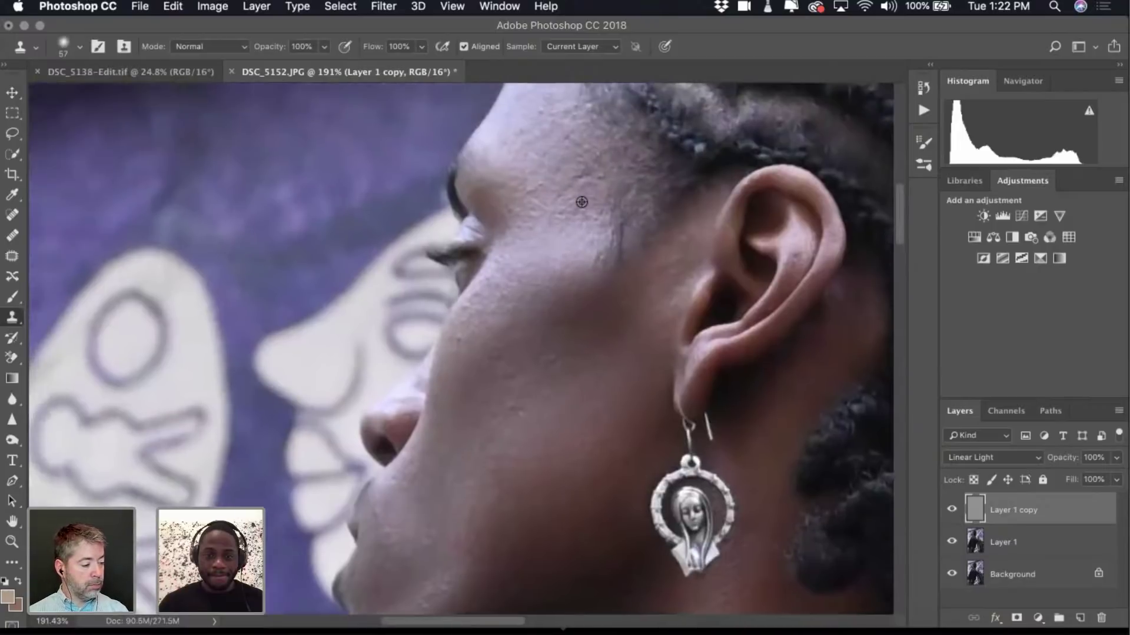
scroll(609, 270, up, 2)
scroll(609, 270, left, 3)
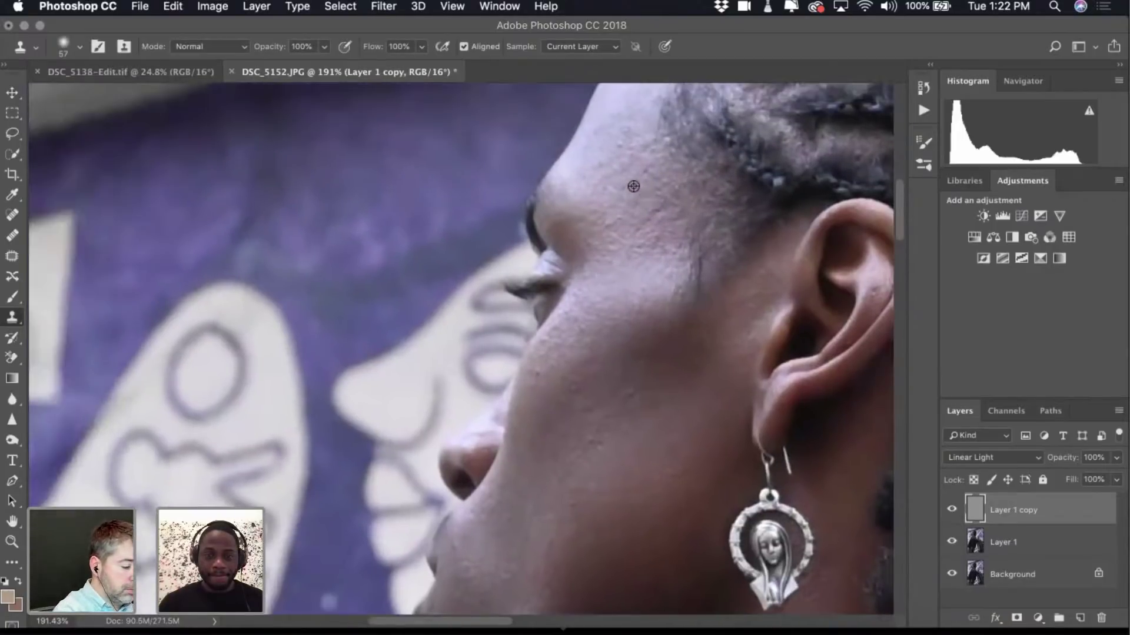
scroll(649, 256, left, 1)
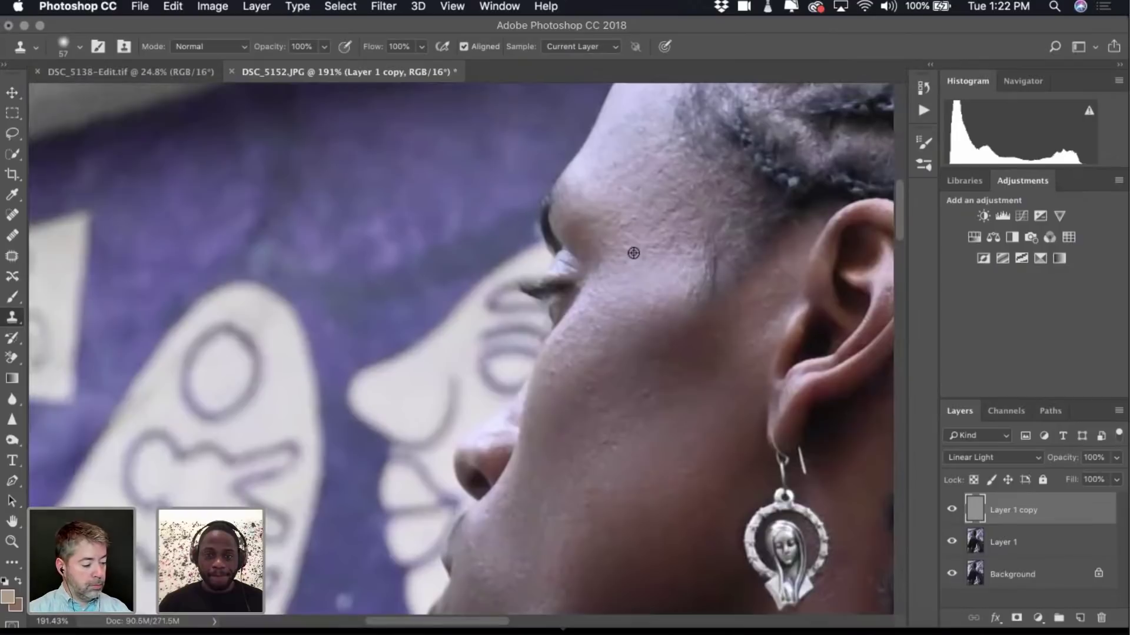
scroll(632, 353, down, 3)
scroll(632, 353, right, 3)
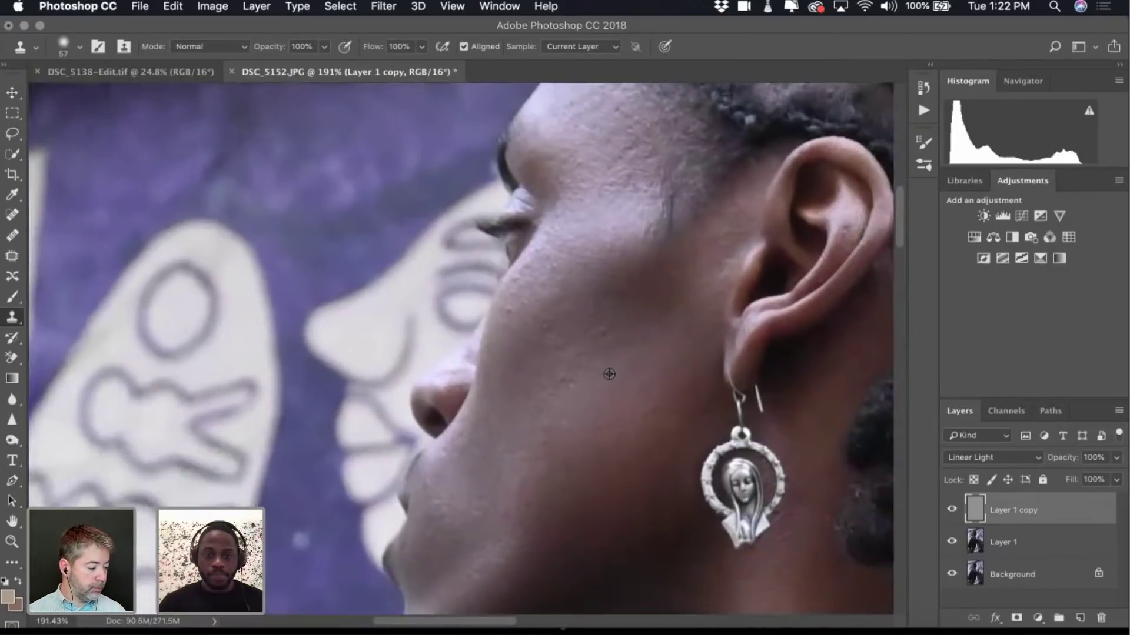
Clone away the remaining small bumps on the upper cheek between the eye and the nose.
scroll(563, 335, up, 3)
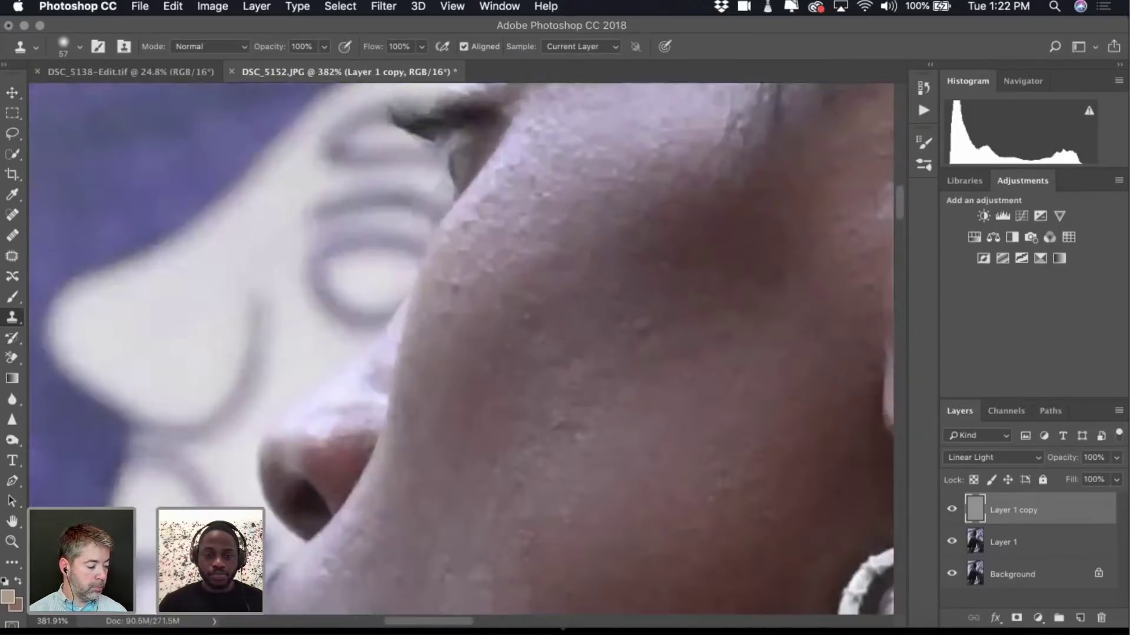
click(465, 290)
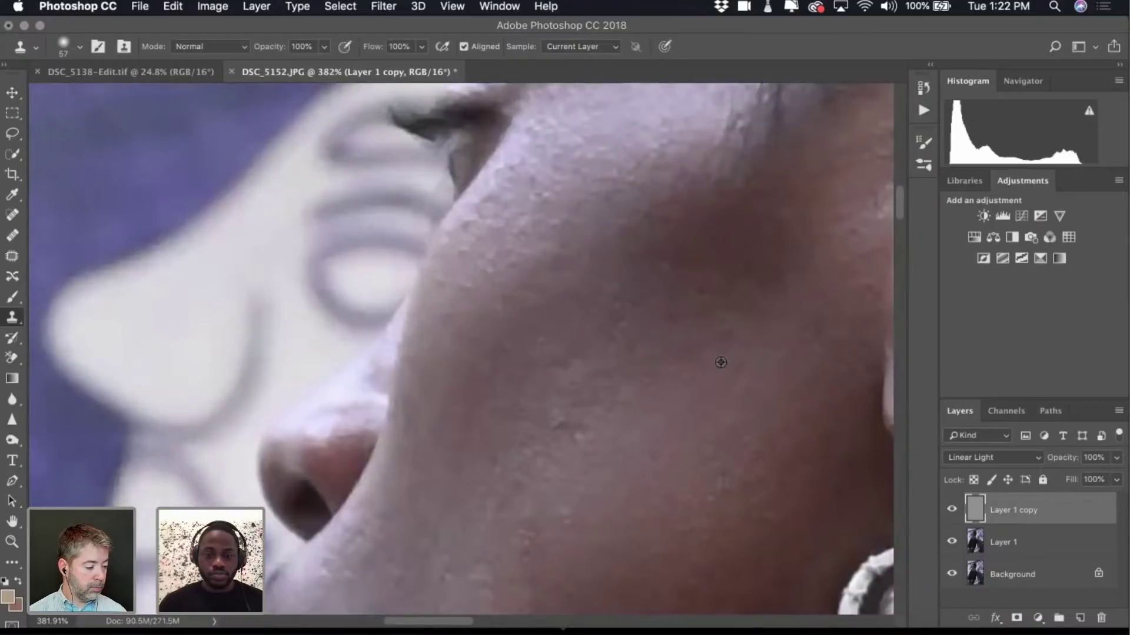
scroll(721, 363, down, 6)
scroll(721, 363, up, 3)
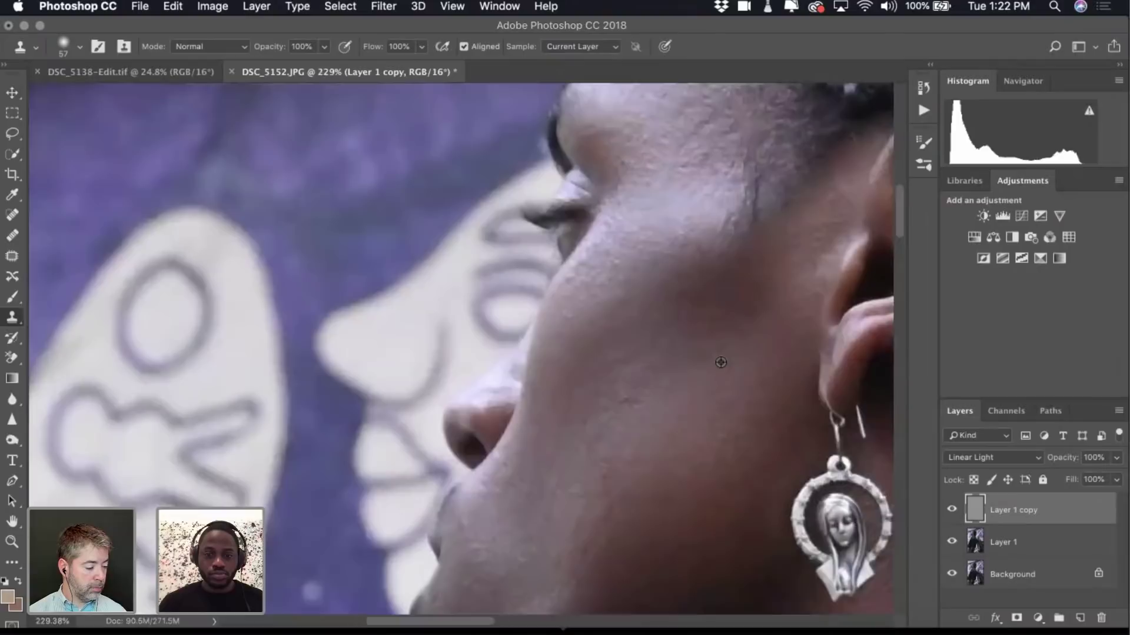
scroll(721, 363, up, 3)
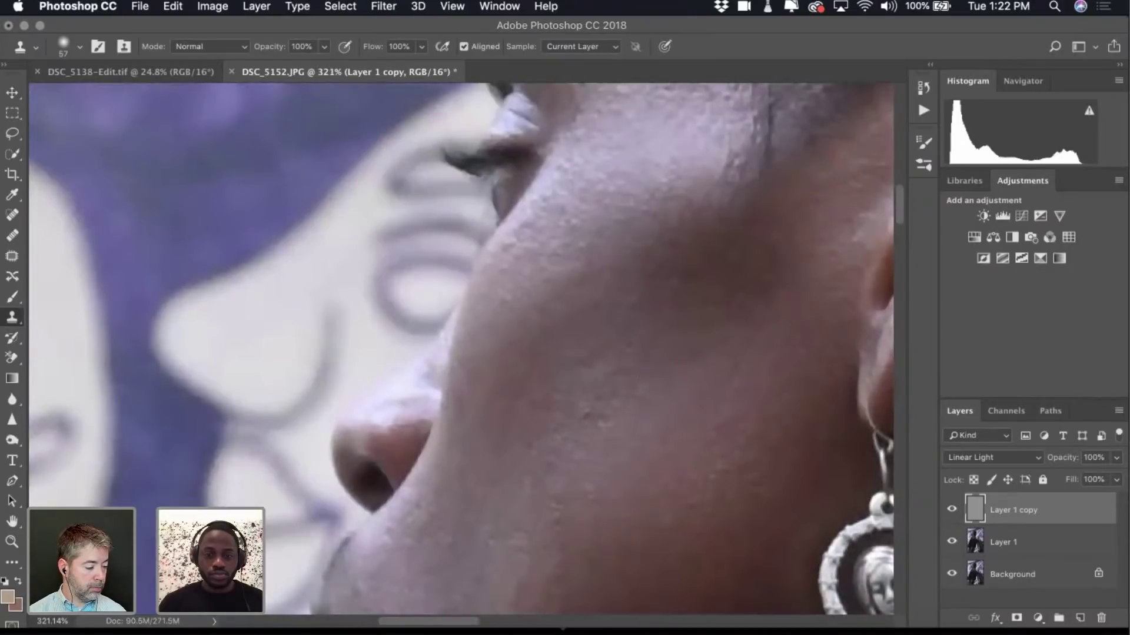
scroll(709, 391, down, 3)
scroll(709, 391, down, 3)
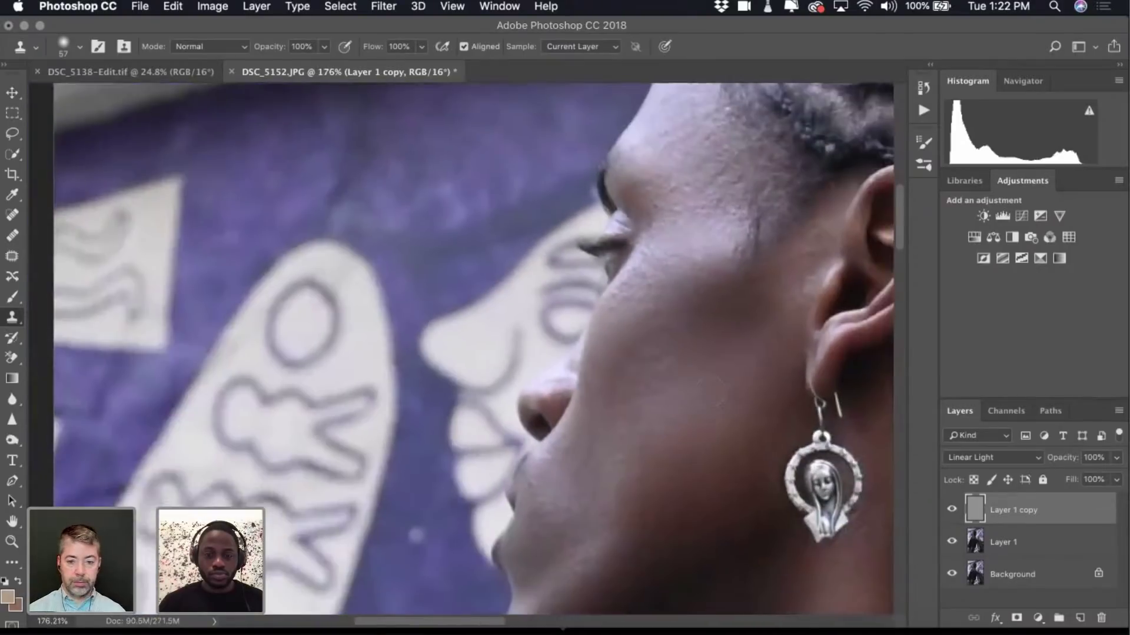
Examine the retouched cheek, the braids, the mural and the shirt, and inspect the second man's face up close.
scroll(677, 389, down, 3)
scroll(677, 390, right, 4)
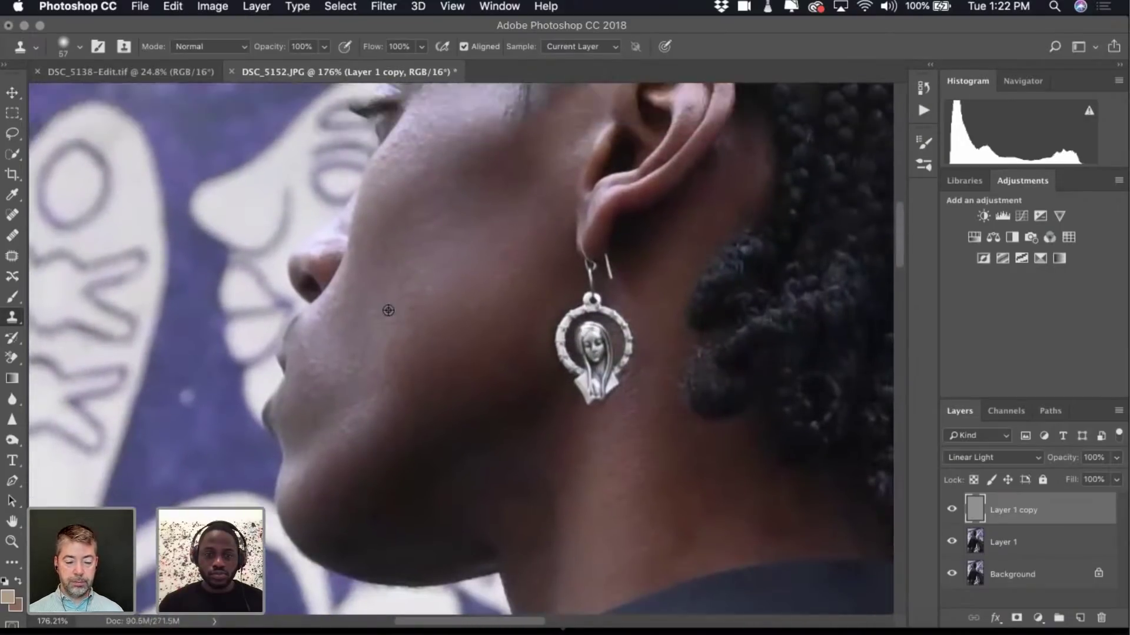
scroll(449, 339, right, 4)
scroll(450, 335, right, 10)
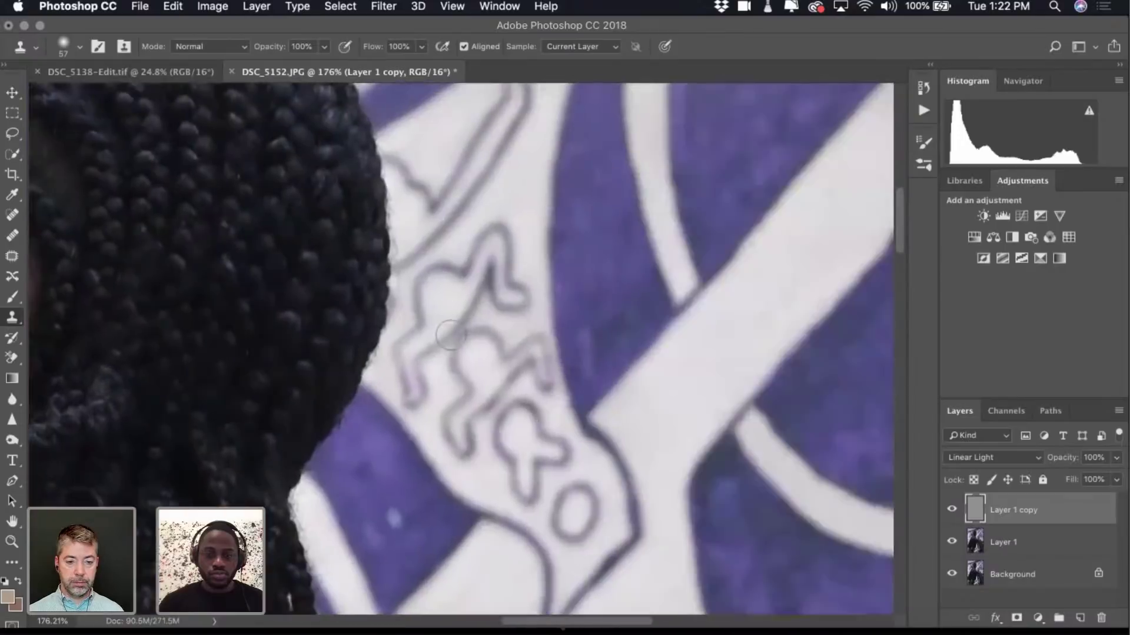
scroll(451, 336, left, 7)
scroll(450, 336, down, 5)
scroll(450, 336, right, 5)
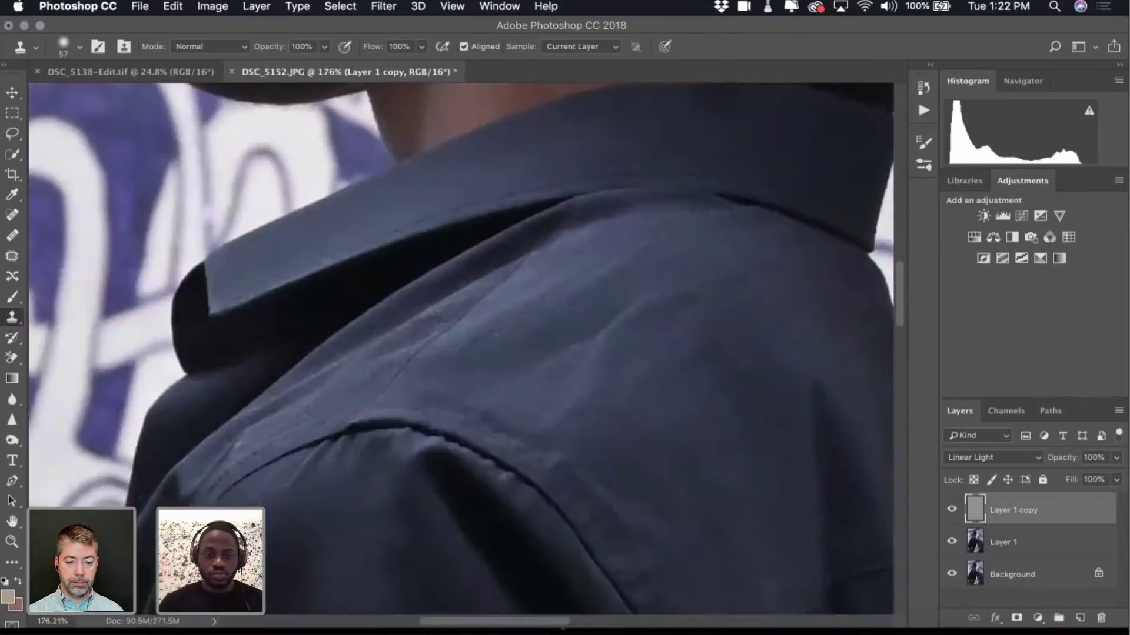
scroll(444, 257, up, 5)
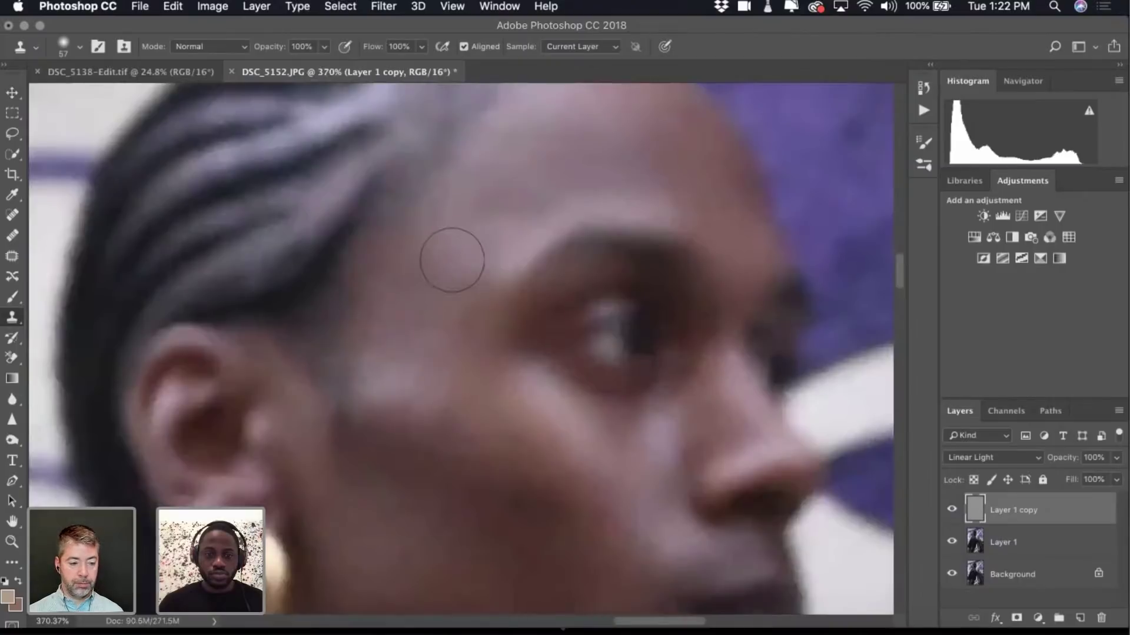
Examine the retouched skin on both men's faces, the ear, the jaw and the neck up close.
click(446, 291)
scroll(436, 330, down, 8)
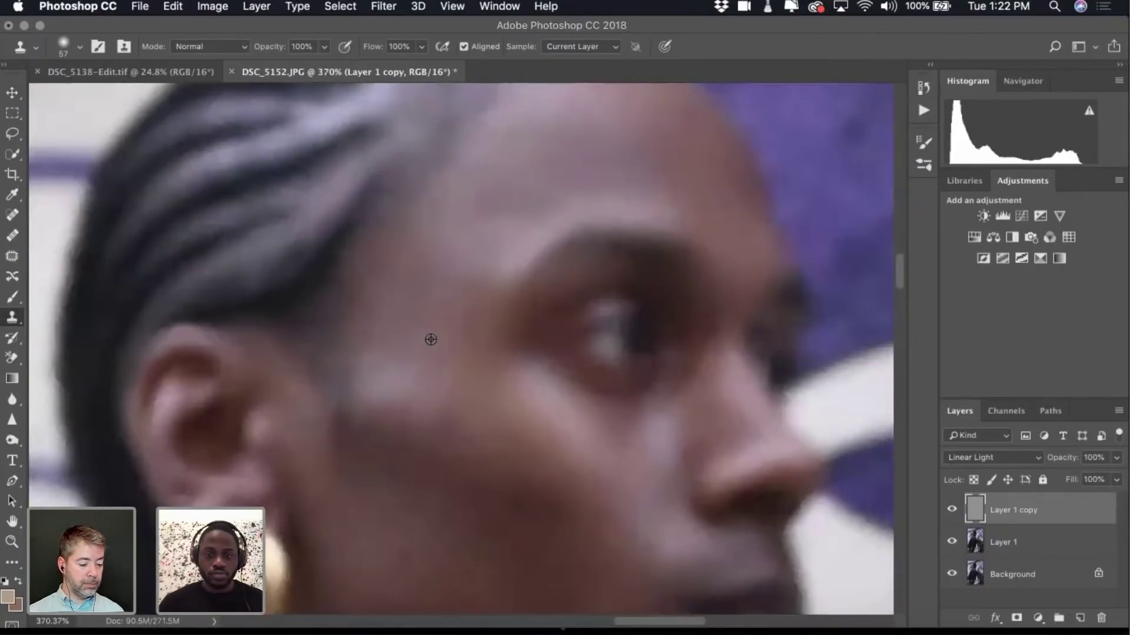
scroll(431, 340, up, 8)
scroll(431, 340, left, 10)
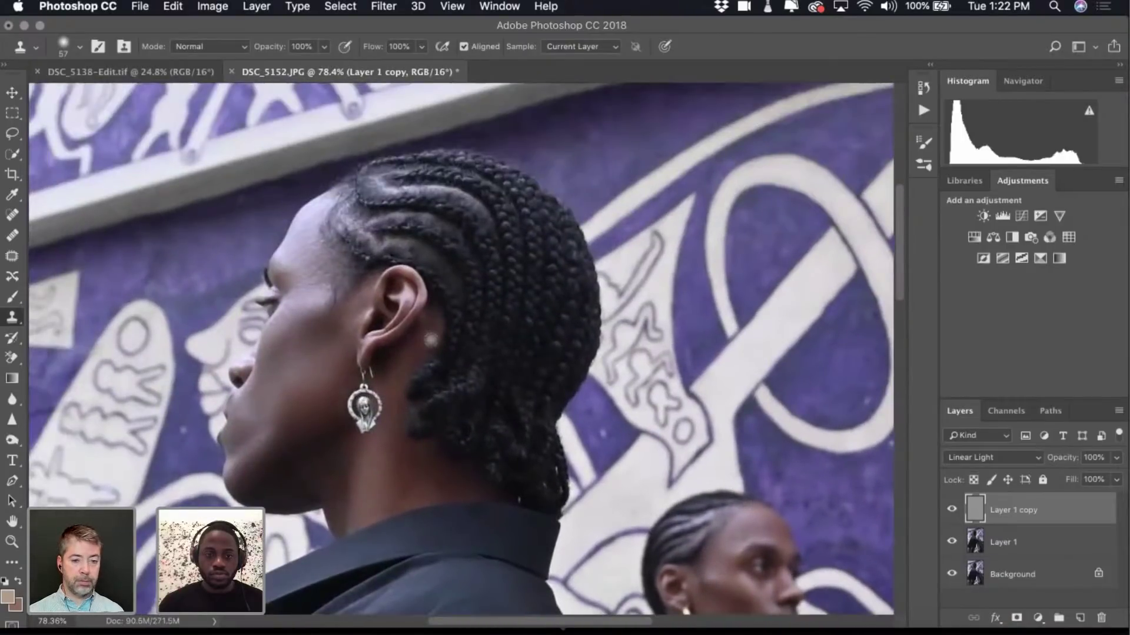
scroll(431, 339, left, 2)
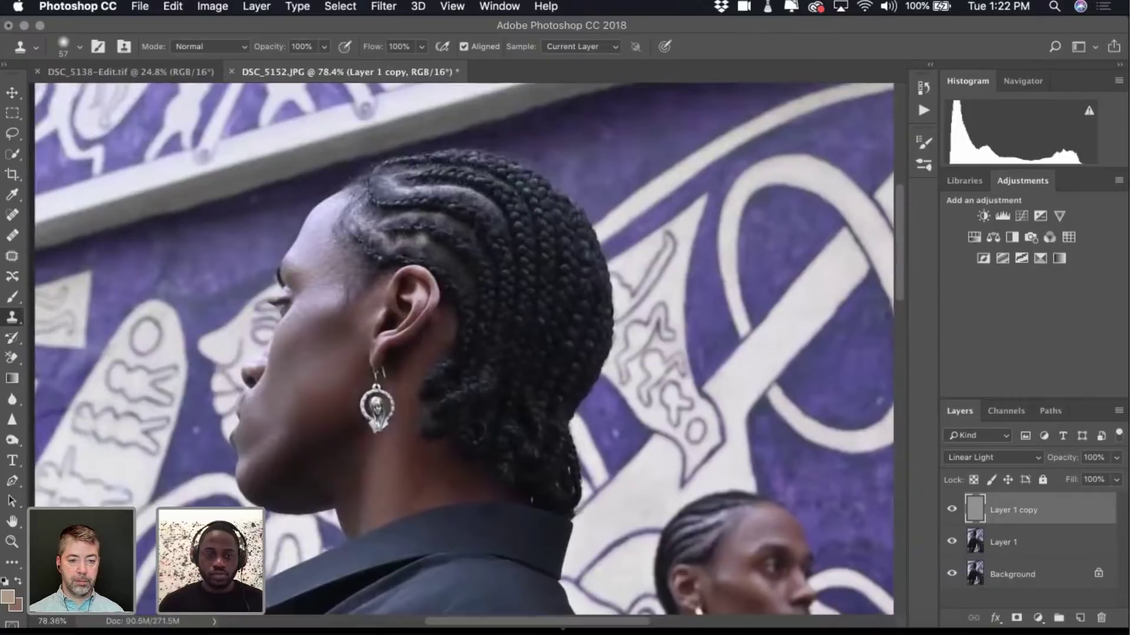
scroll(414, 516, up, 2)
scroll(414, 516, up, 3)
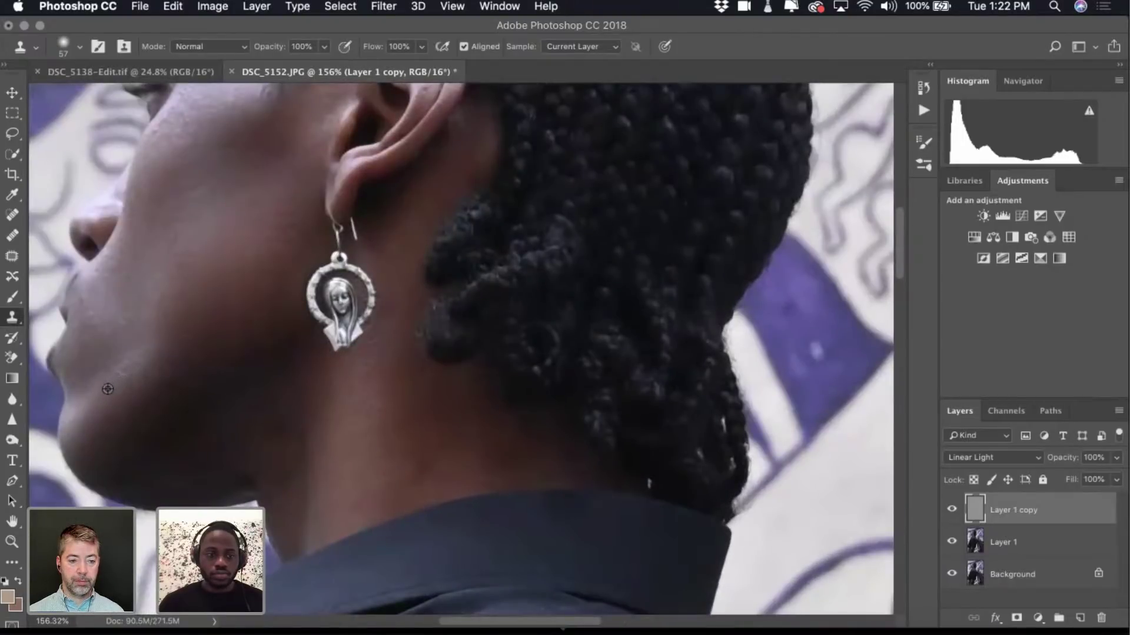
scroll(116, 354, down, 3)
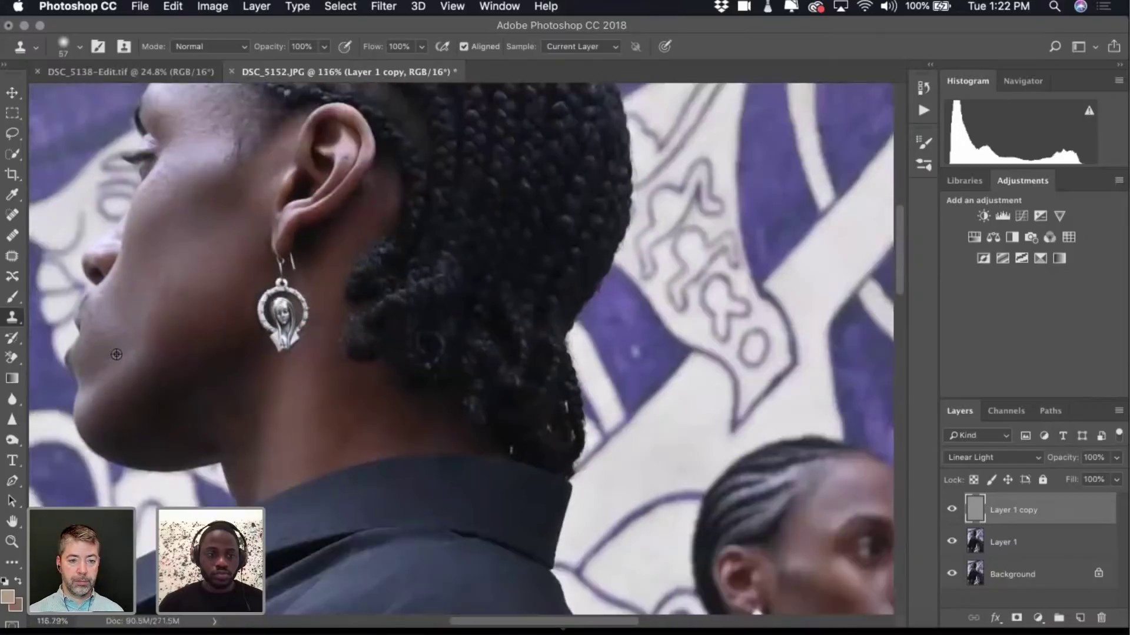
scroll(116, 354, down, 4)
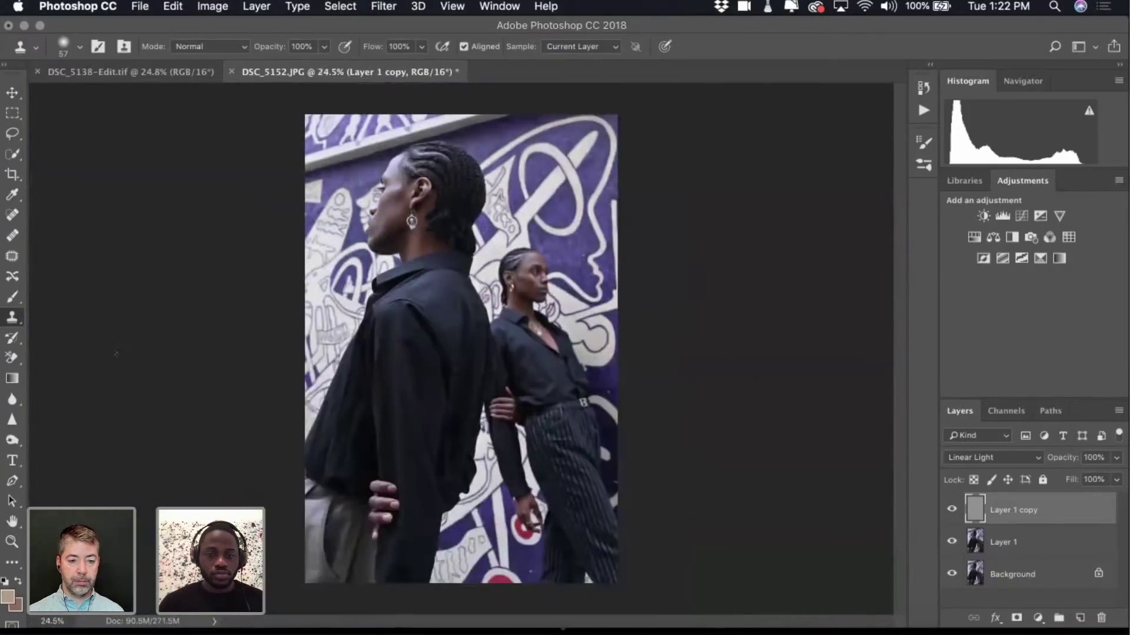
Inspect the shirts, sleeves and hands of both men up close, and view the whole photo.
scroll(484, 393, up, 5)
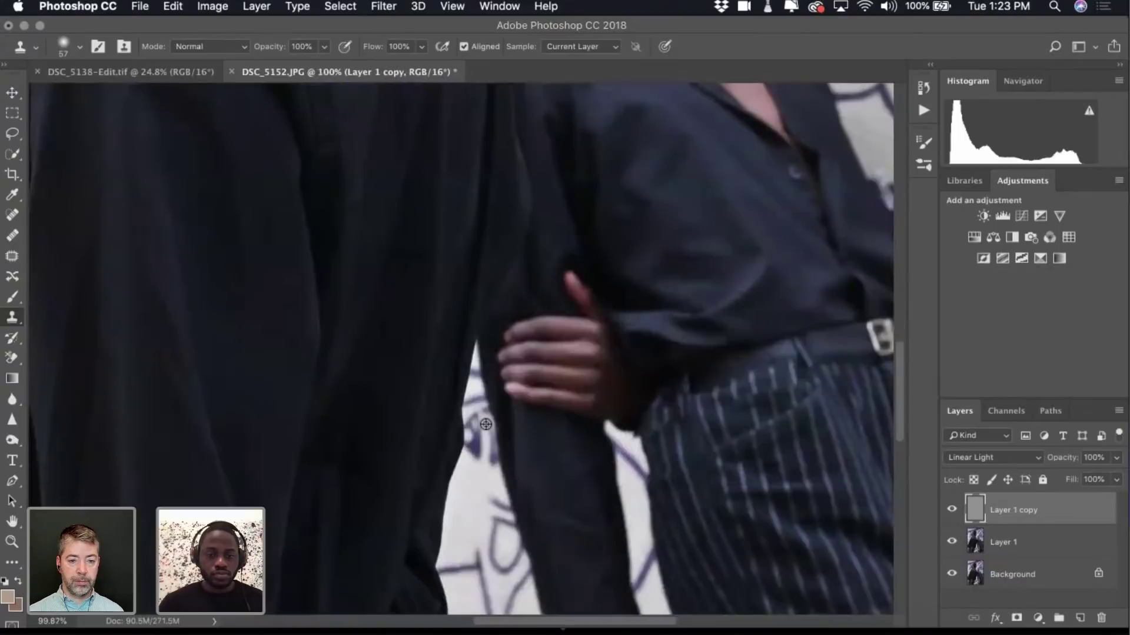
scroll(486, 423, up, 10)
scroll(486, 423, left, 5)
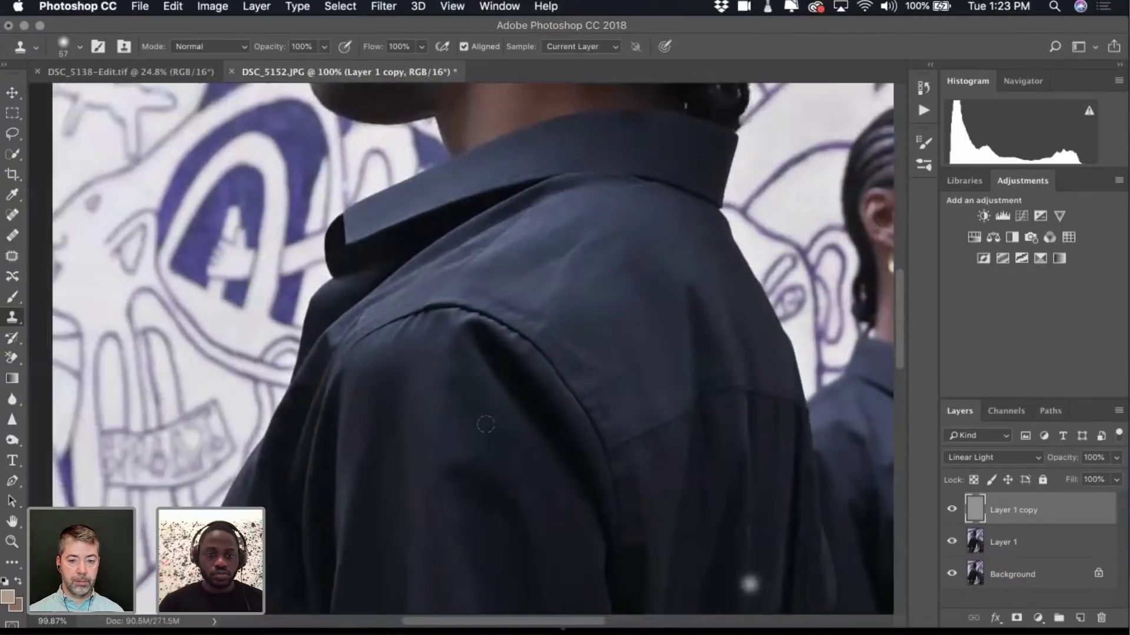
scroll(485, 423, down, 10)
scroll(485, 423, left, 3)
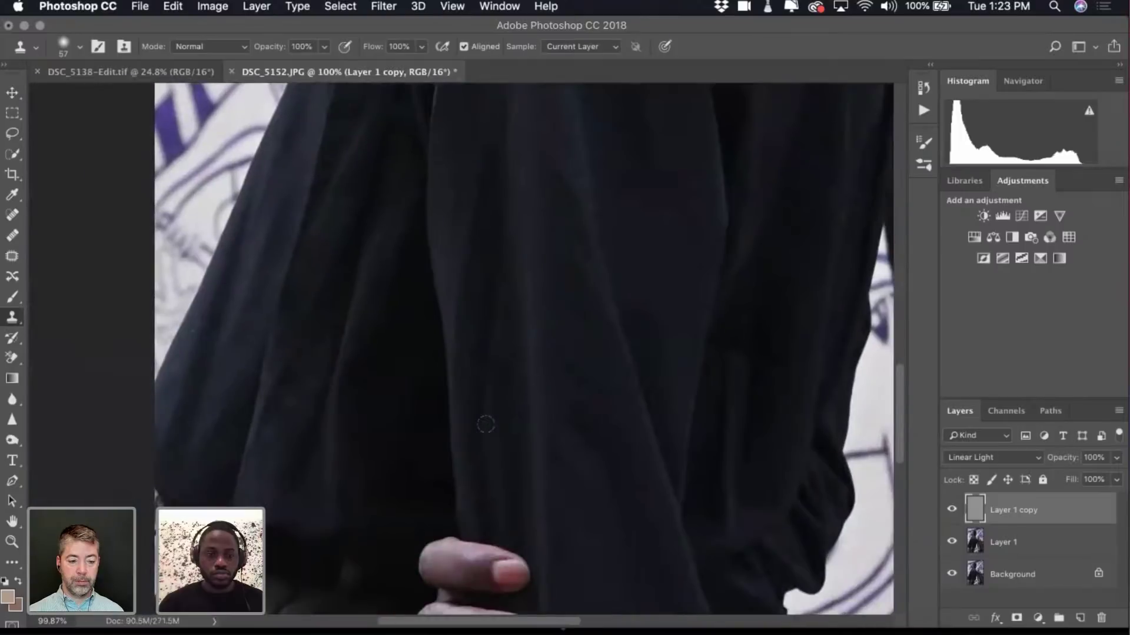
drag(485, 424, 595, 383)
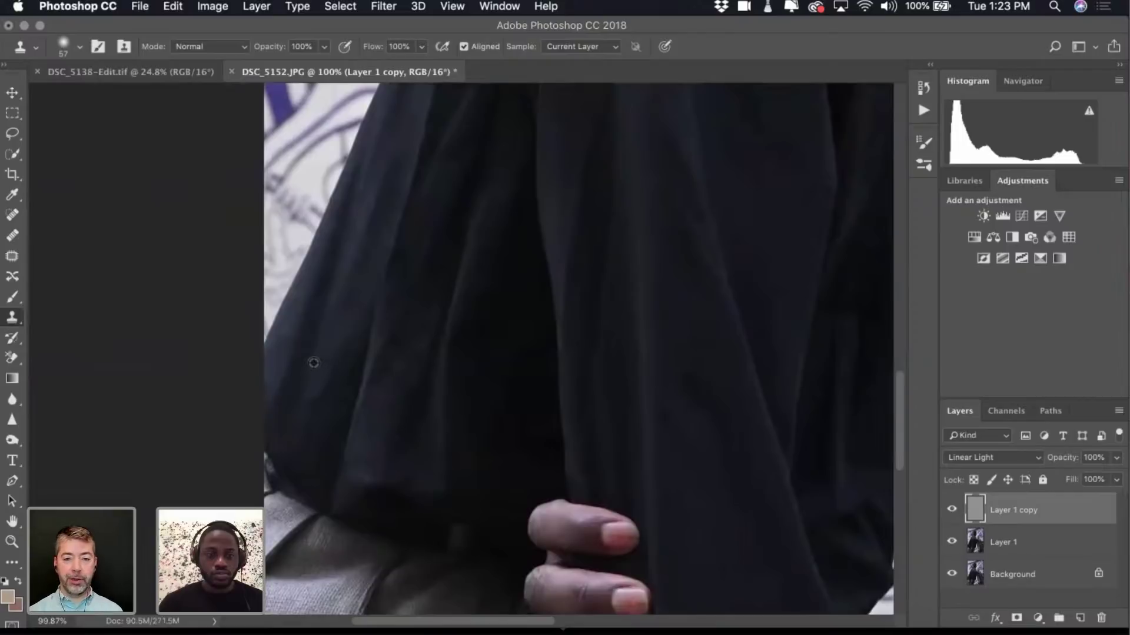
key(super+0)
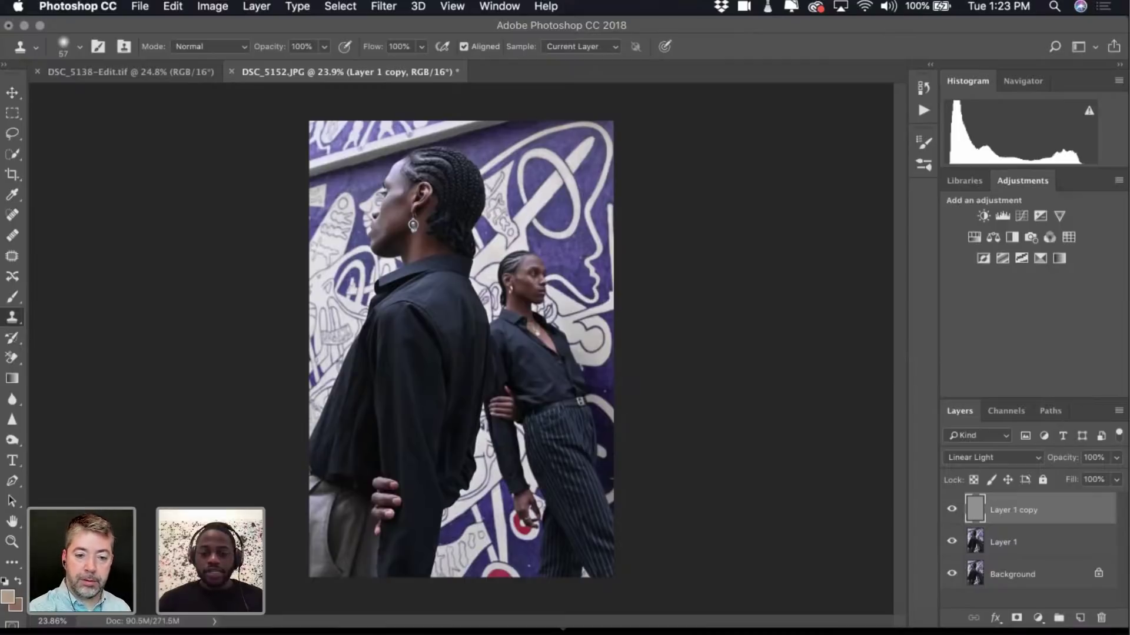
Group Layer 1 and Layer 1 copy, and compare the photo with the group hidden and shown.
shift+click(1007, 542)
drag(1008, 542, 1059, 618)
click(952, 503)
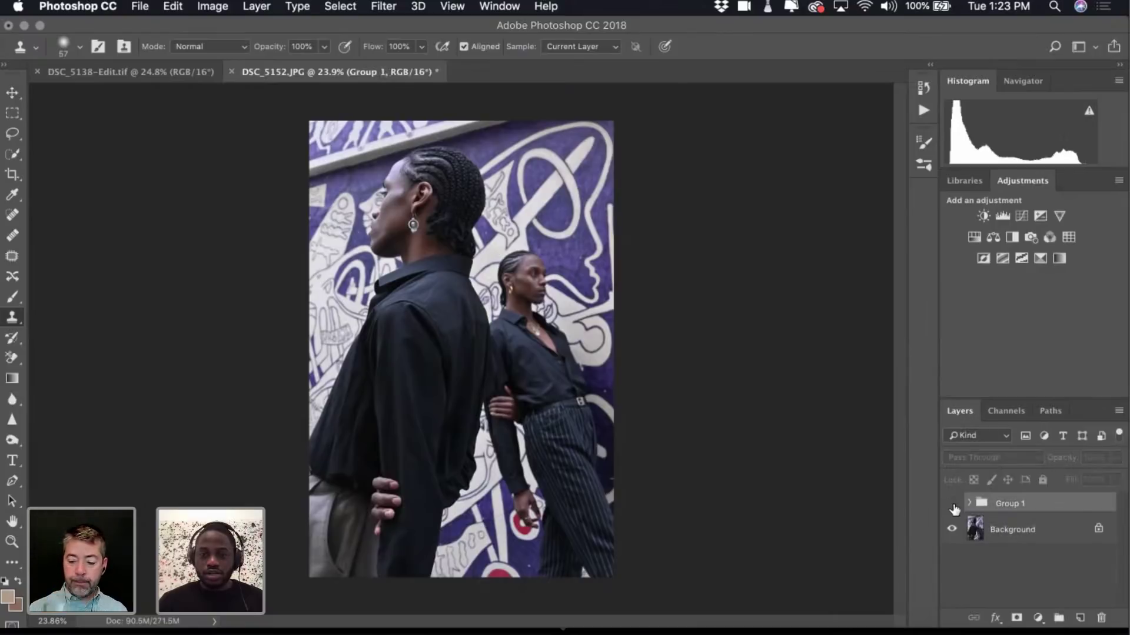
click(952, 505)
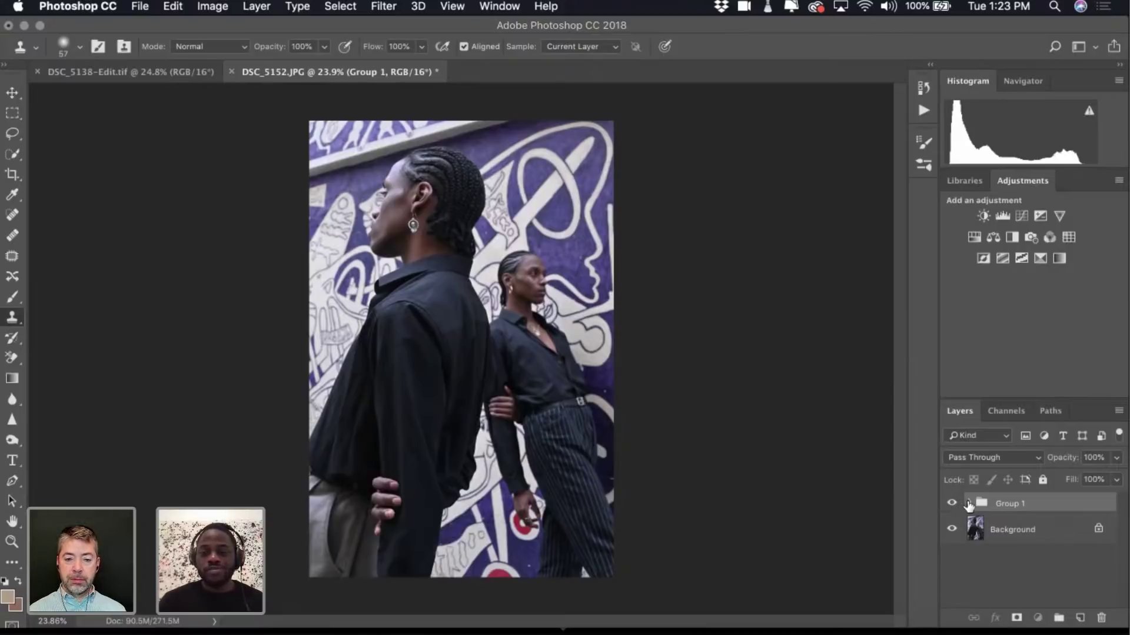
Flatten the retouching group and its layers into a single Background layer.
click(968, 504)
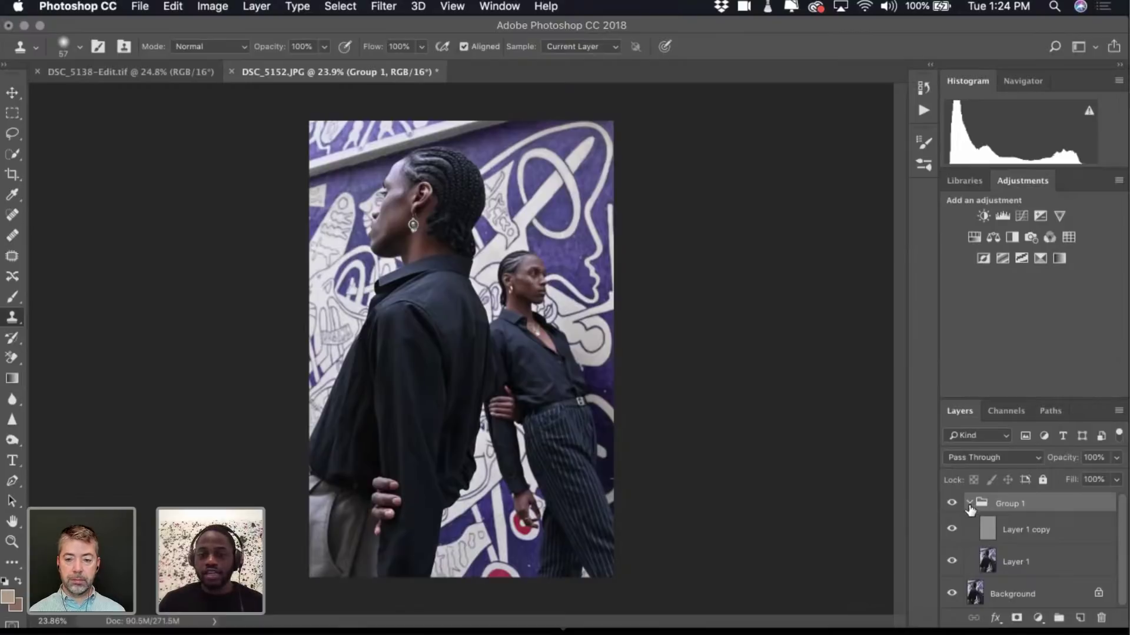
click(969, 505)
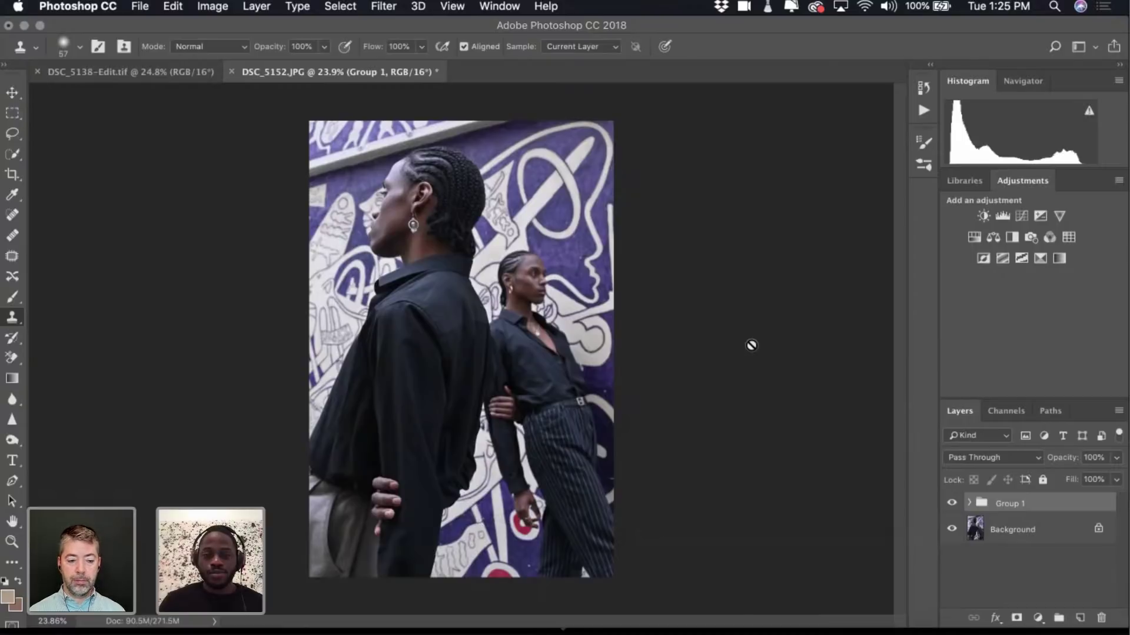
click(969, 504)
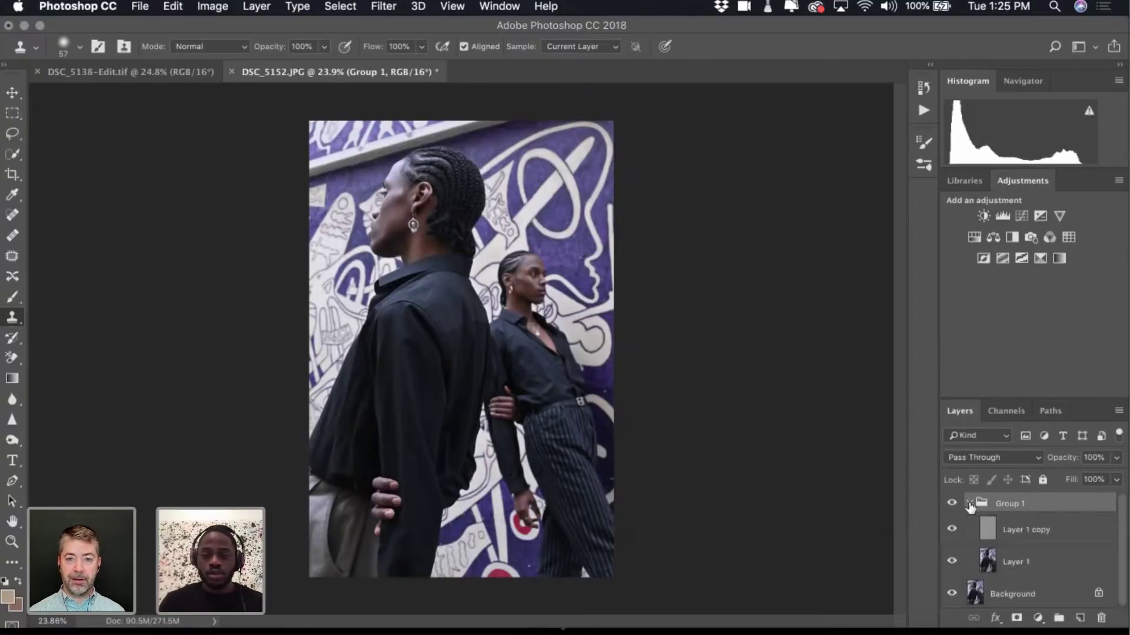
click(1014, 528)
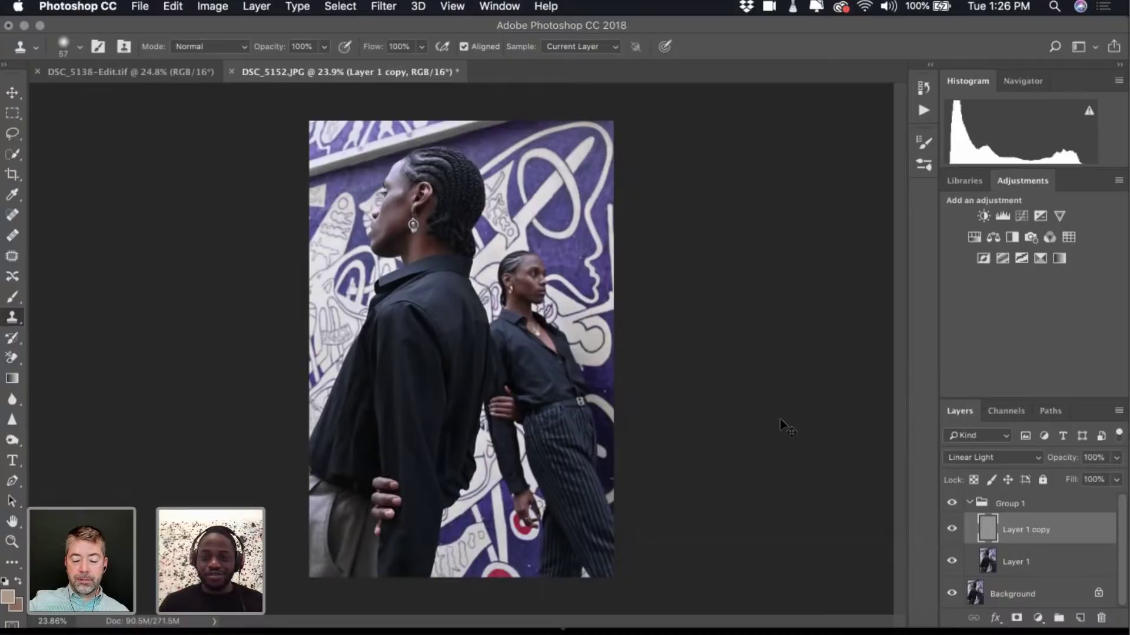
key(super+alt+shift+e)
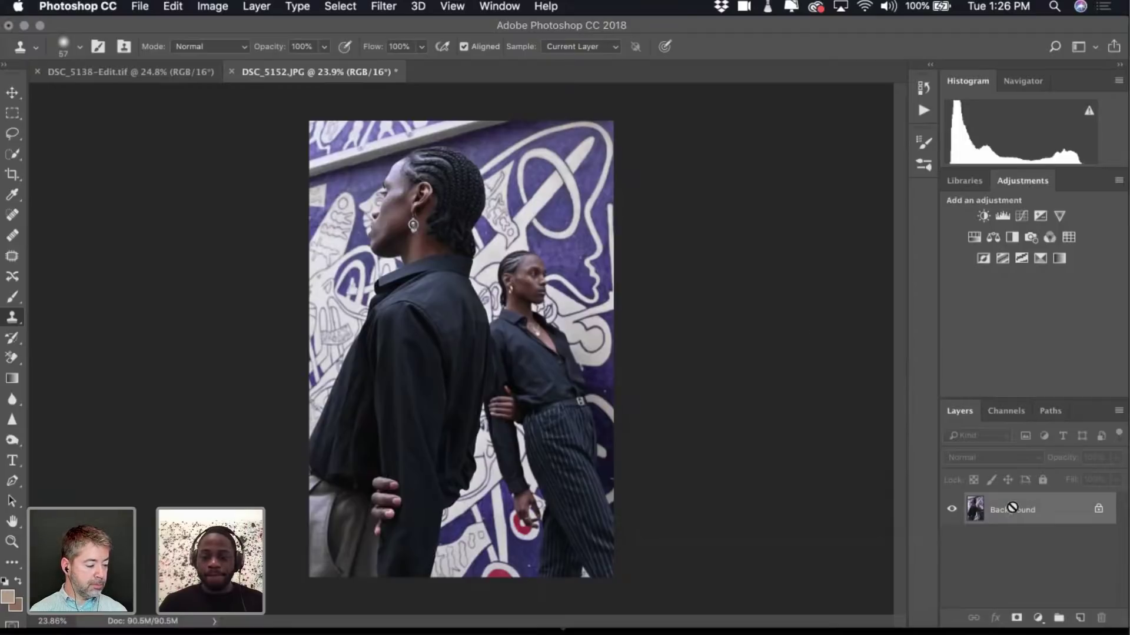
Duplicate the Background layer and, in the Camera Raw filter, set Exposure to +0.30, Contrast to +6 and Blacks to -18.
key(super+j)
key(super+shift+a)
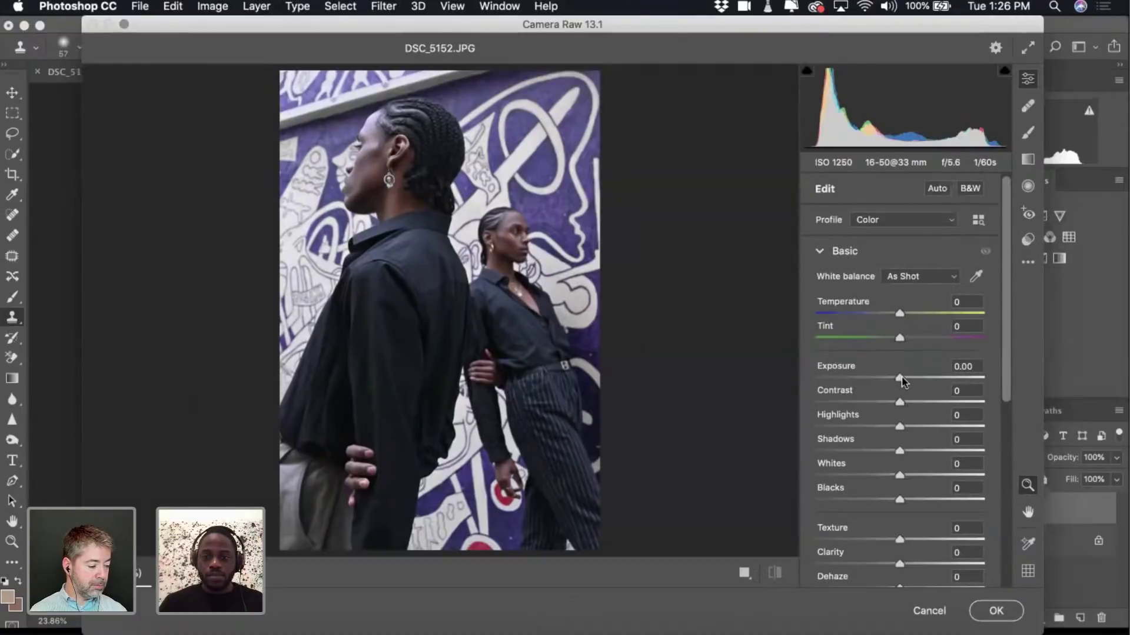
drag(900, 379, 907, 382)
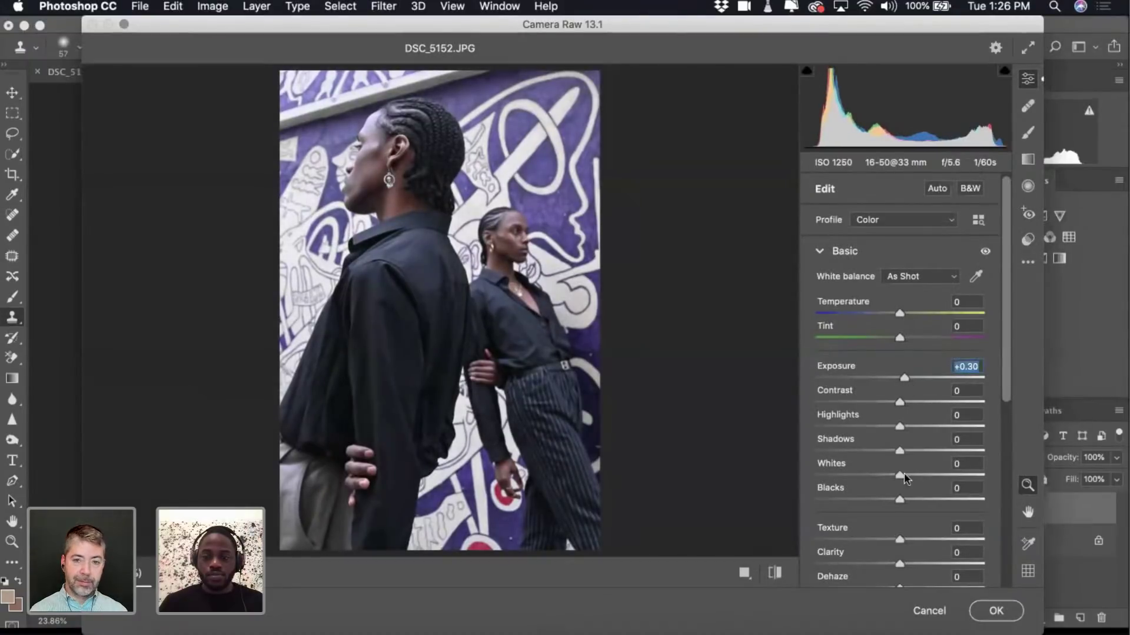
drag(899, 500, 886, 500)
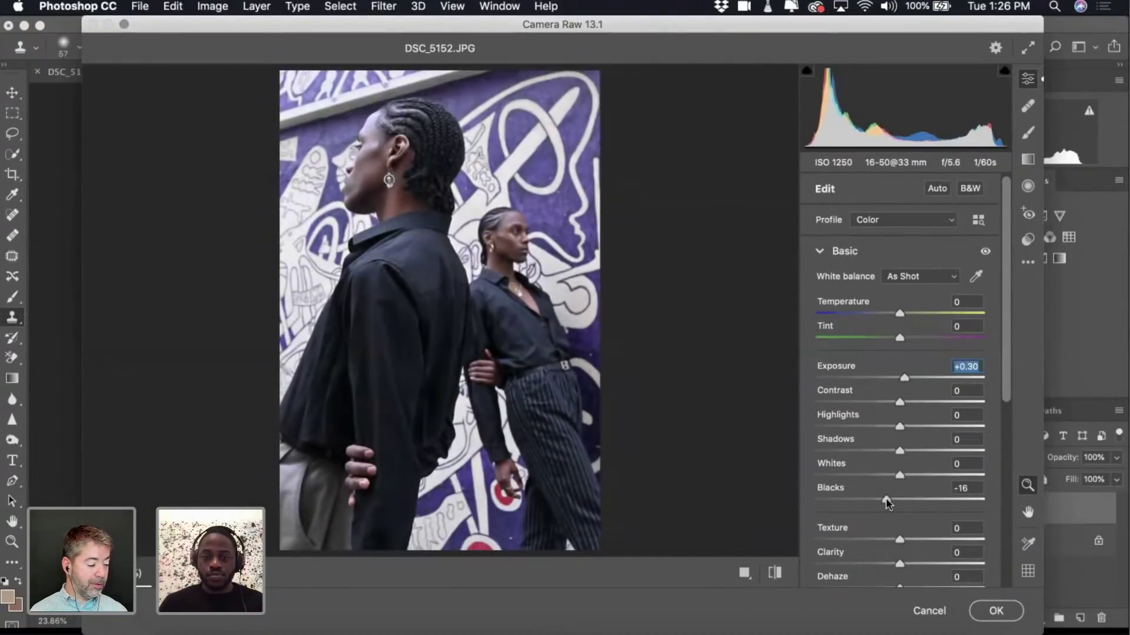
drag(899, 402, 904, 403)
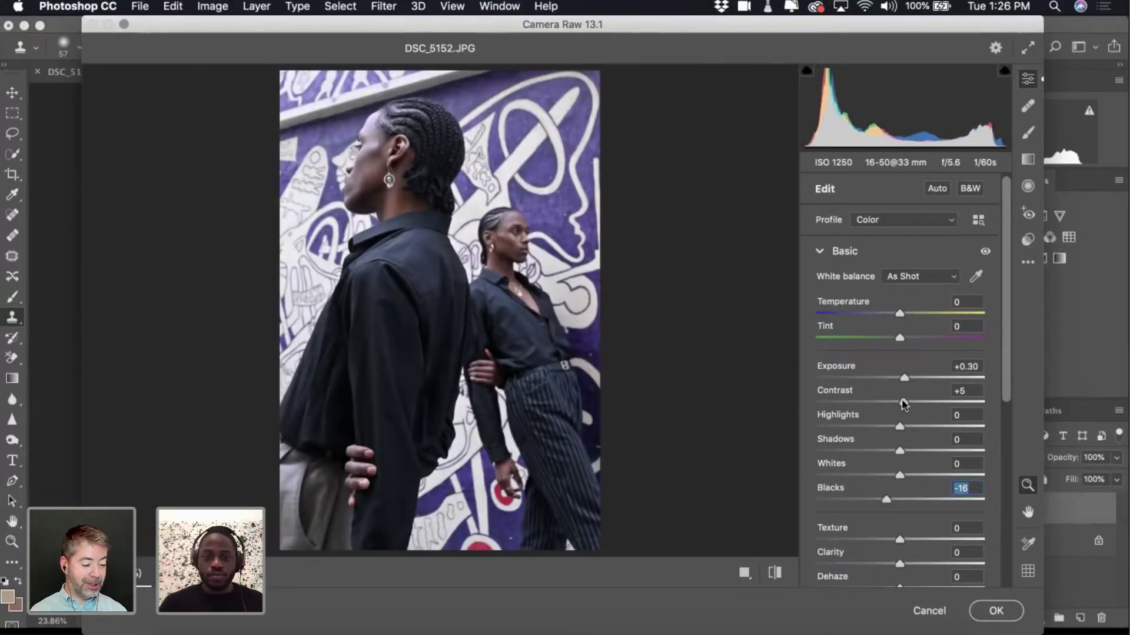
drag(887, 501, 885, 503)
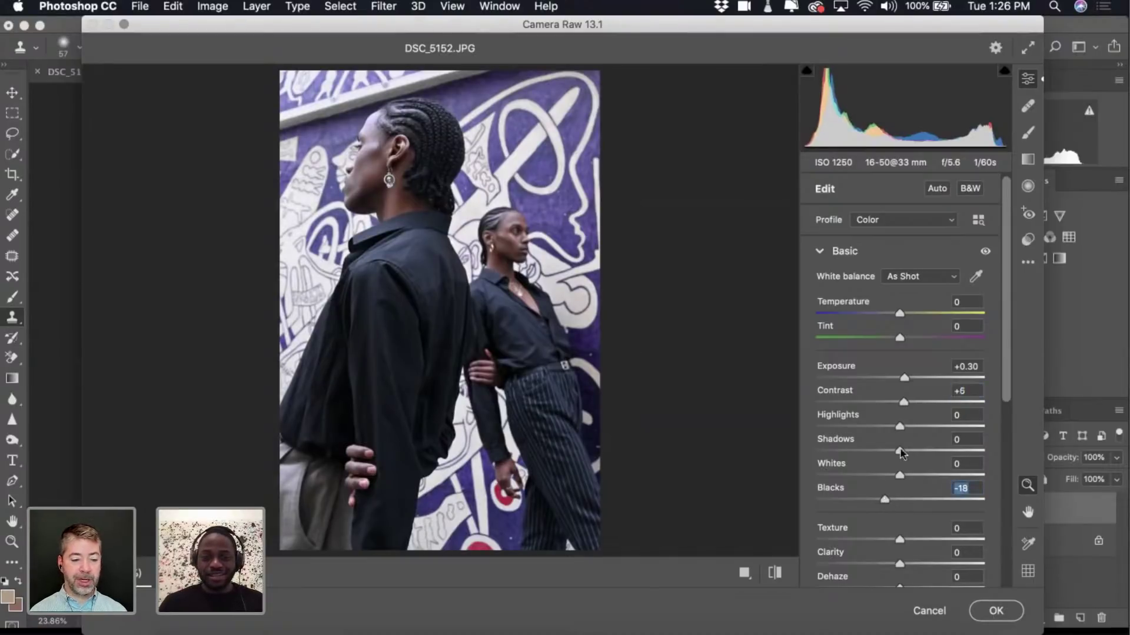
drag(905, 403, 906, 404)
click(907, 404)
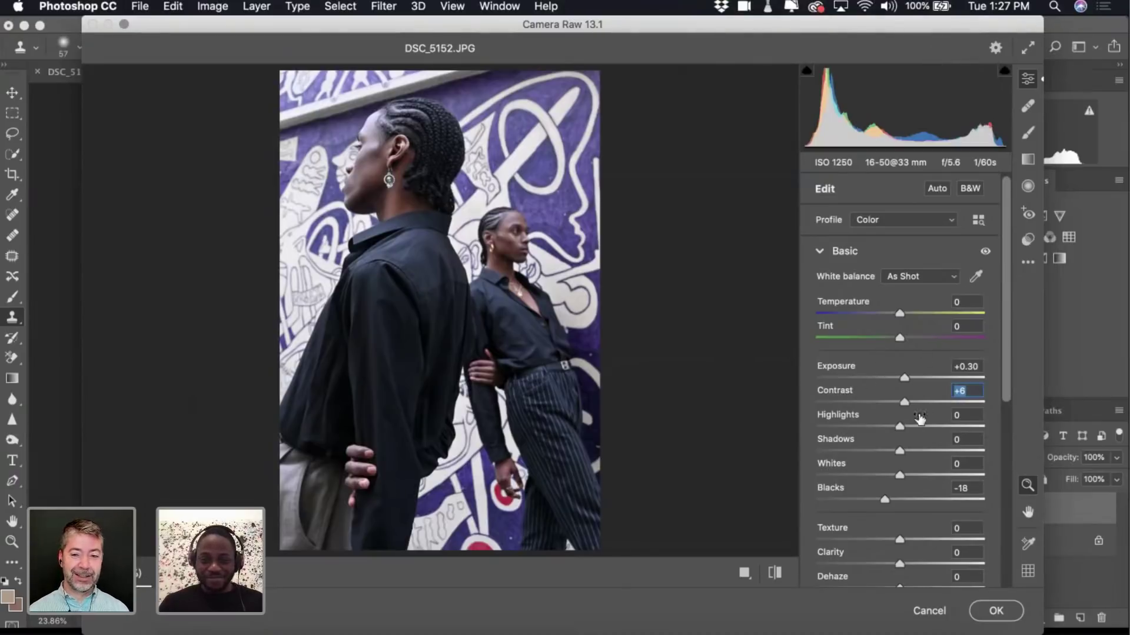
Set Shadows to +3, Contrast to +8 and Exposure to +0.20 in the Camera Raw filter.
drag(900, 451, 902, 451)
click(902, 451)
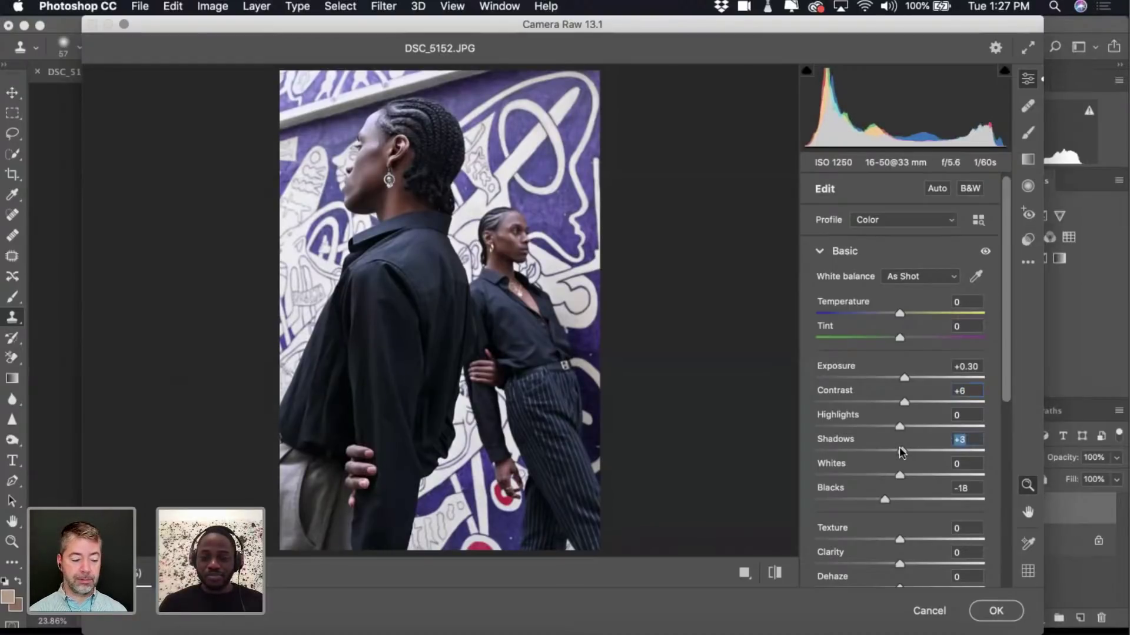
click(904, 402)
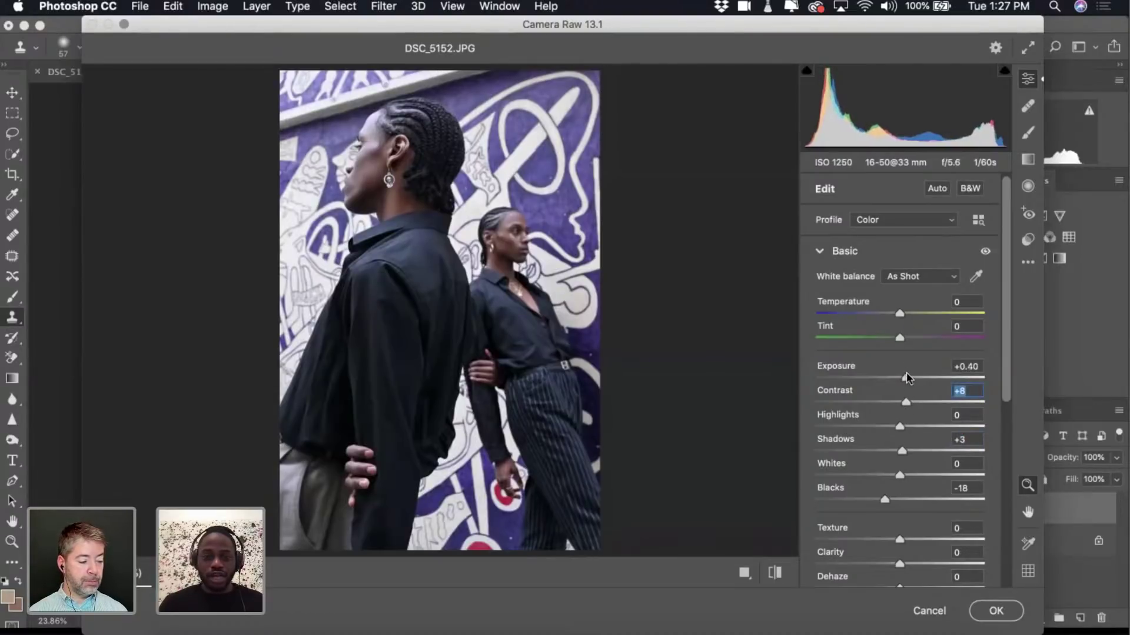
drag(907, 379, 903, 378)
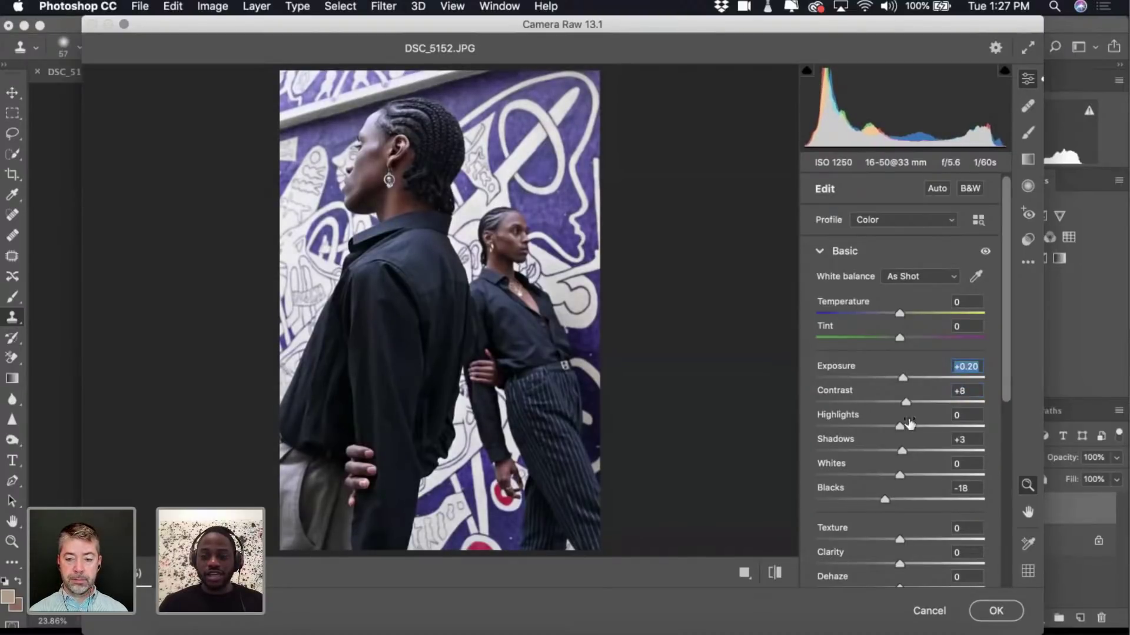
drag(905, 378, 903, 379)
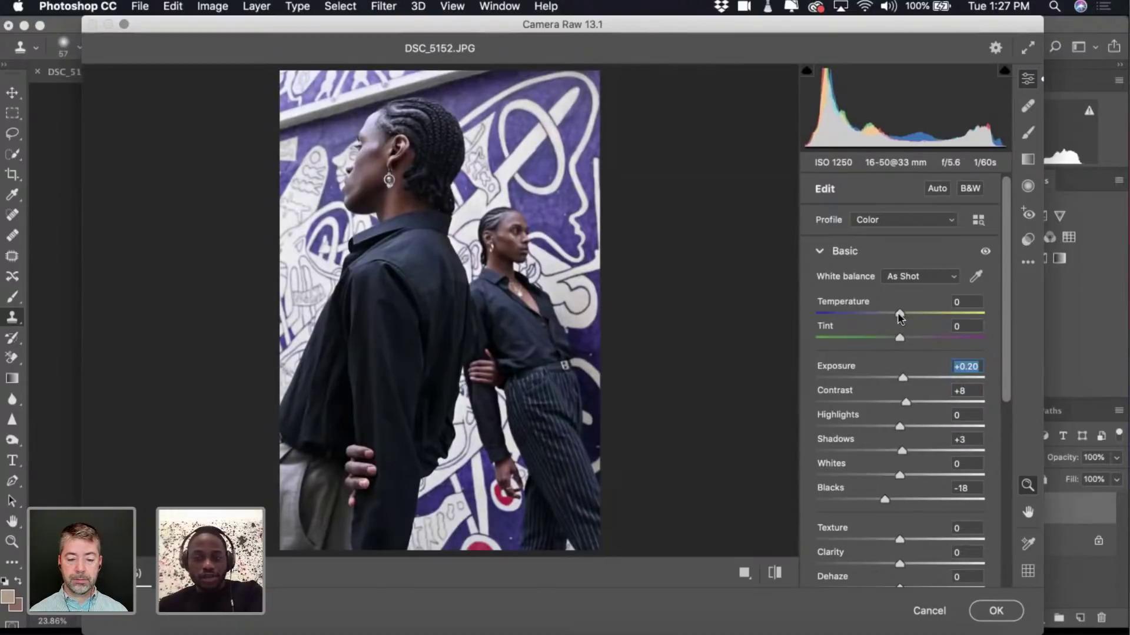
Set the white balance Temperature to +2 and apply the Camera Raw filter to the duplicated layer.
drag(898, 316, 900, 316)
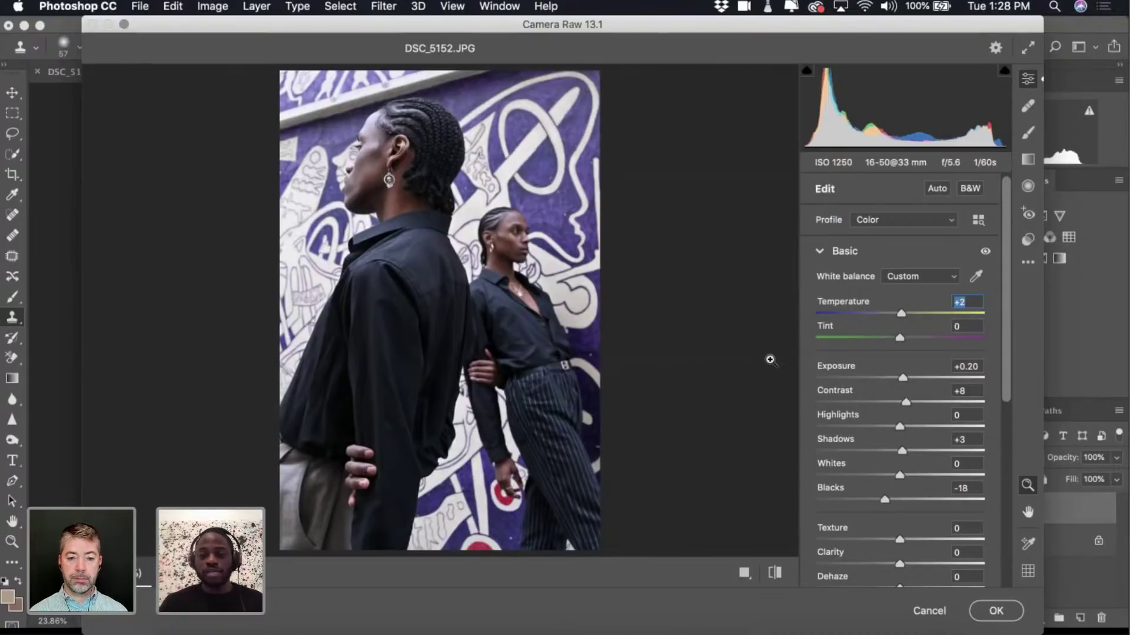
drag(752, 34, 747, 35)
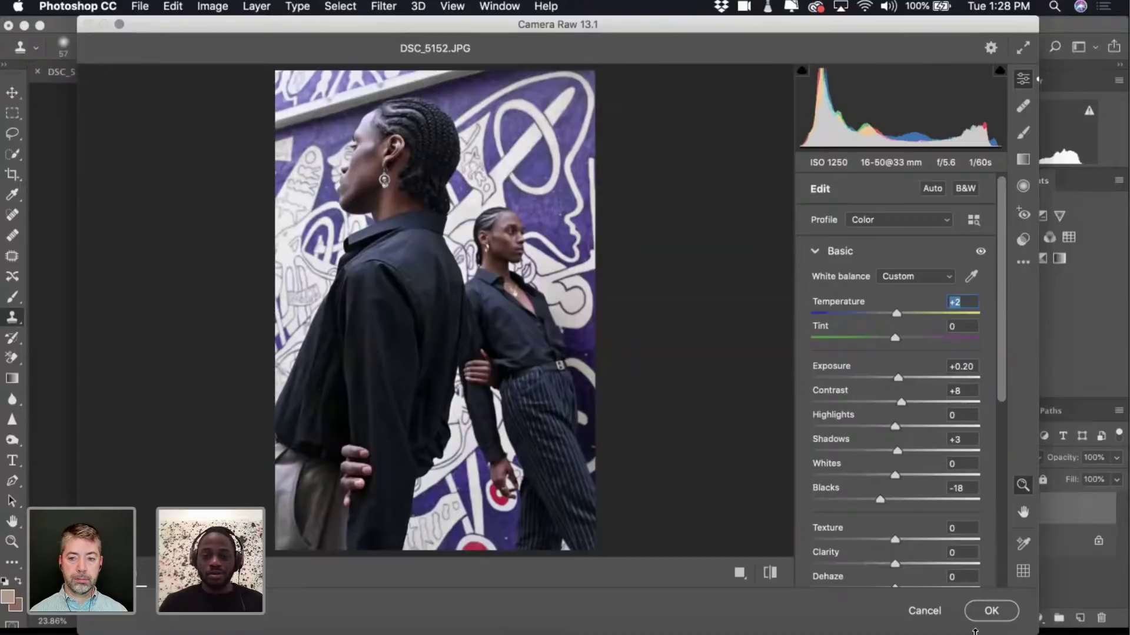
click(990, 612)
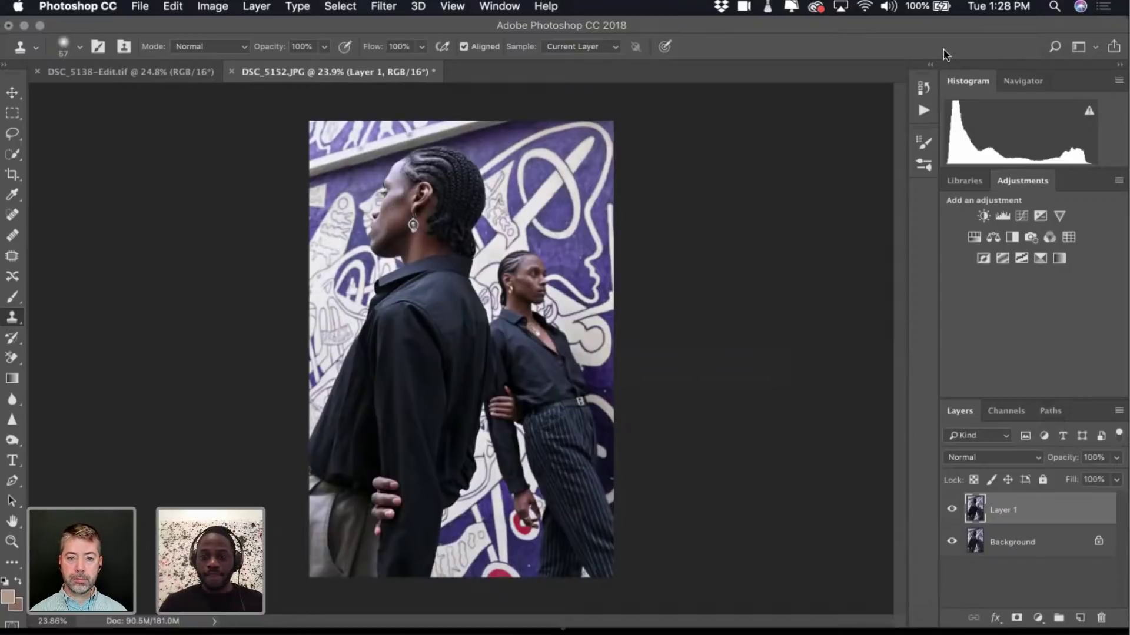
Add a Curves adjustment layer with a midtone point and a shadow point at input 82, output 82, and compare the photo without it.
click(1022, 216)
drag(797, 304, 776, 330)
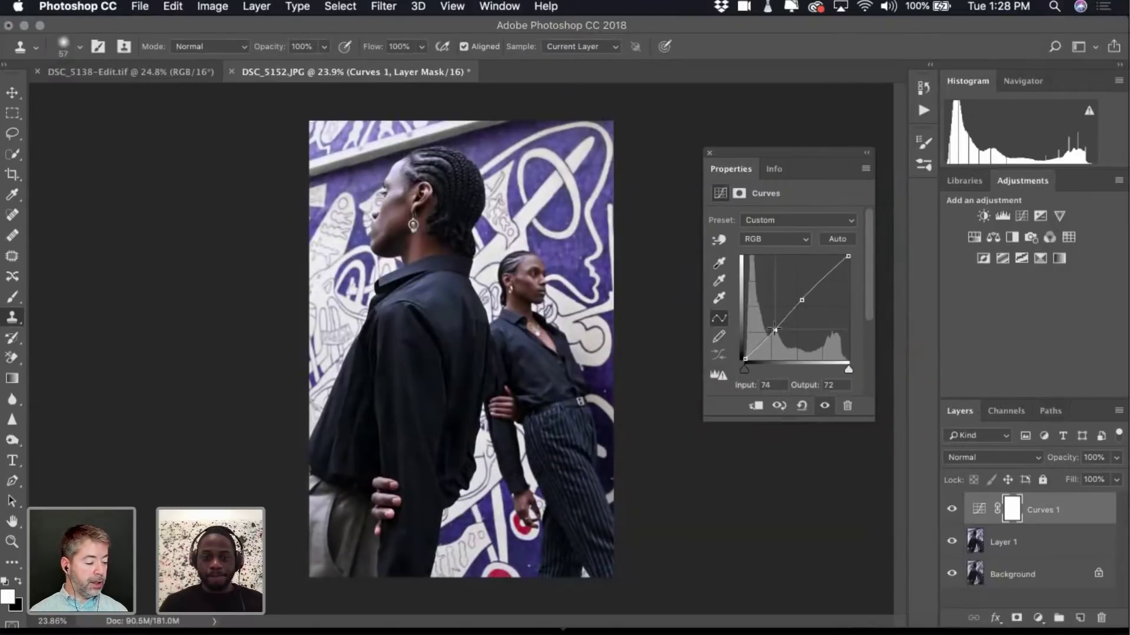
click(952, 510)
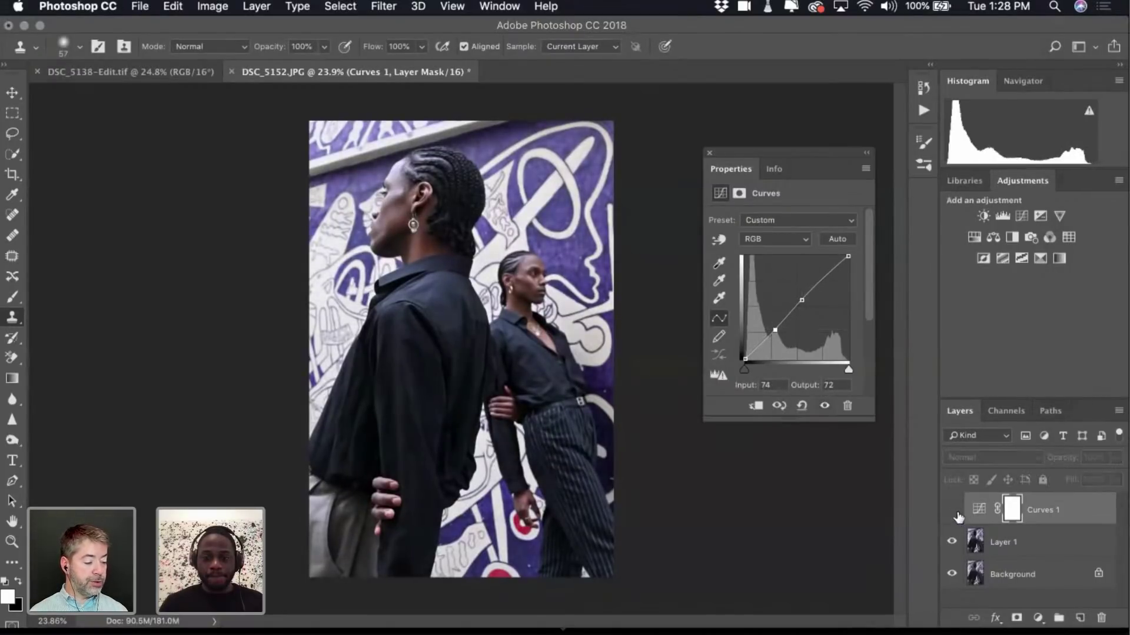
click(952, 510)
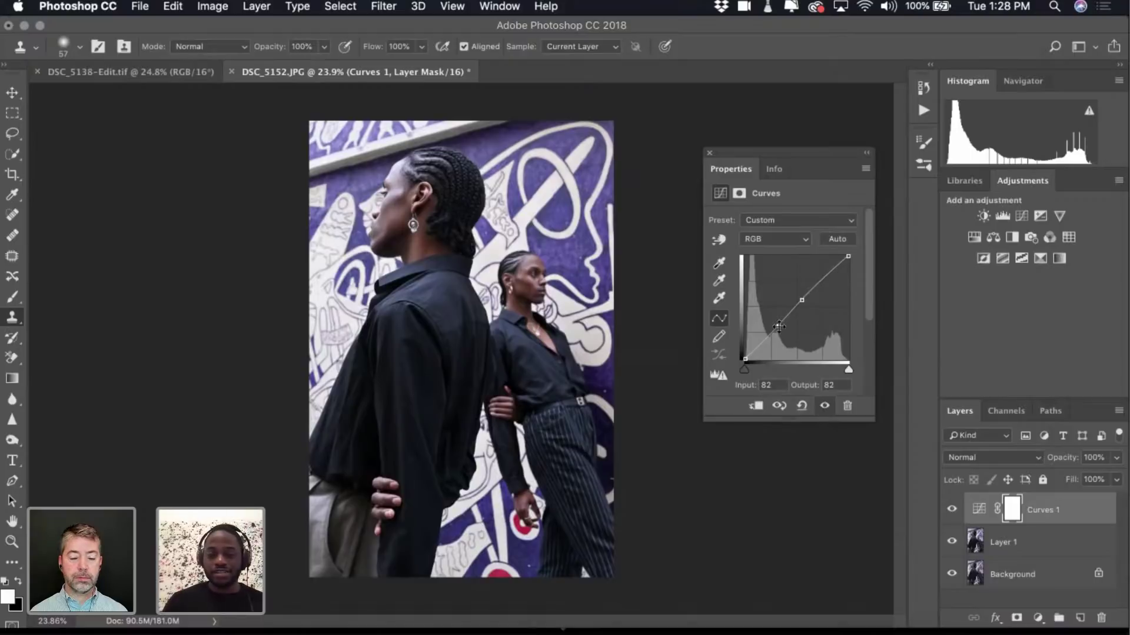
click(1035, 537)
click(1037, 510)
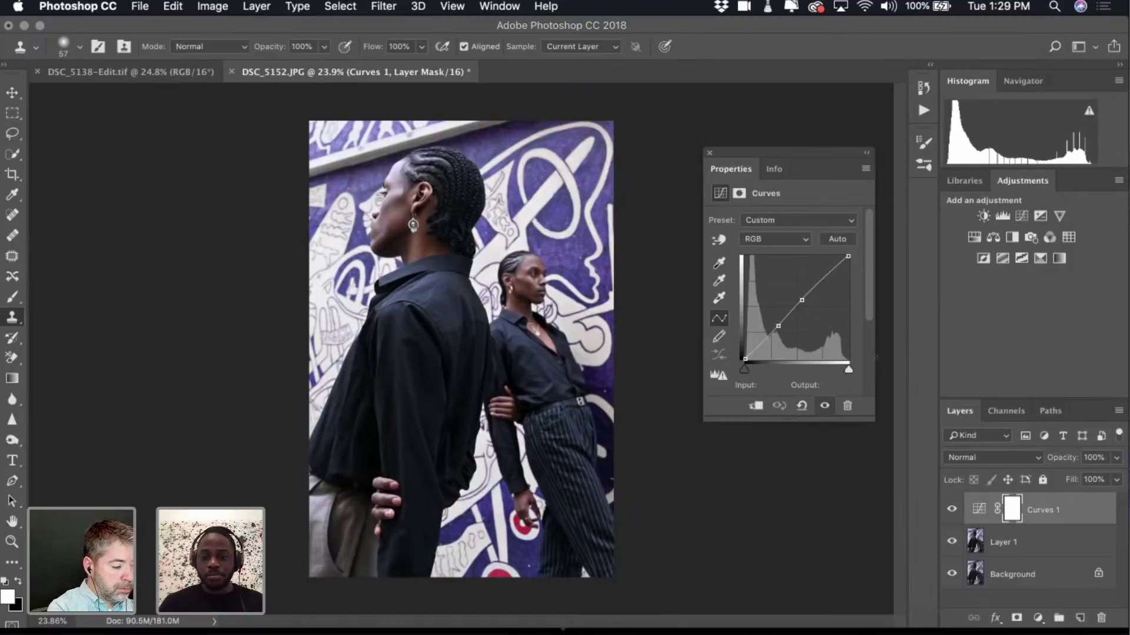
Flatten all layers and apply Smart Sharpen with Amount 110%, Radius 1.5 px, Reduce Noise 13% and Lens Blur removal.
click(1014, 536)
key(super+shift+e)
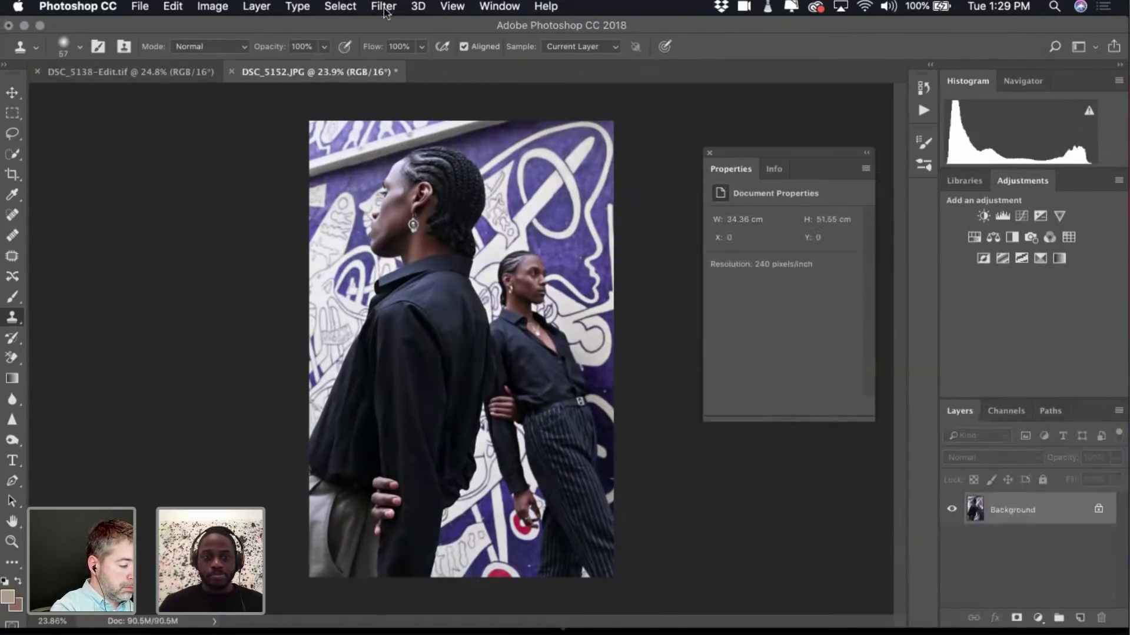
click(380, 7)
mouse_move(432, 278)
click(641, 342)
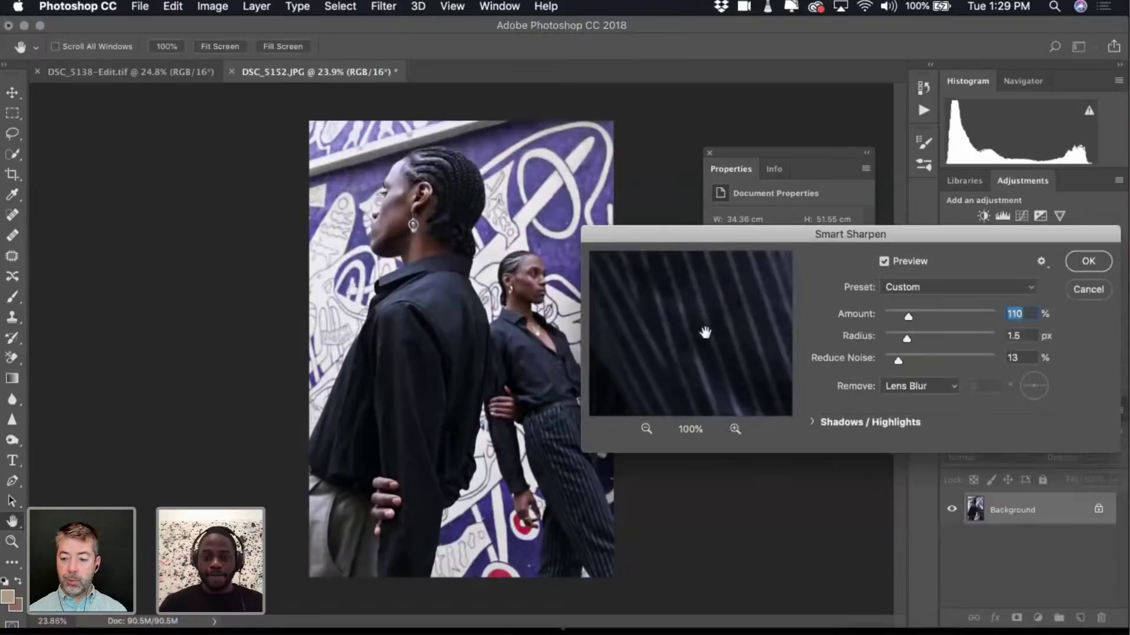
drag(705, 310, 727, 428)
drag(679, 351, 749, 545)
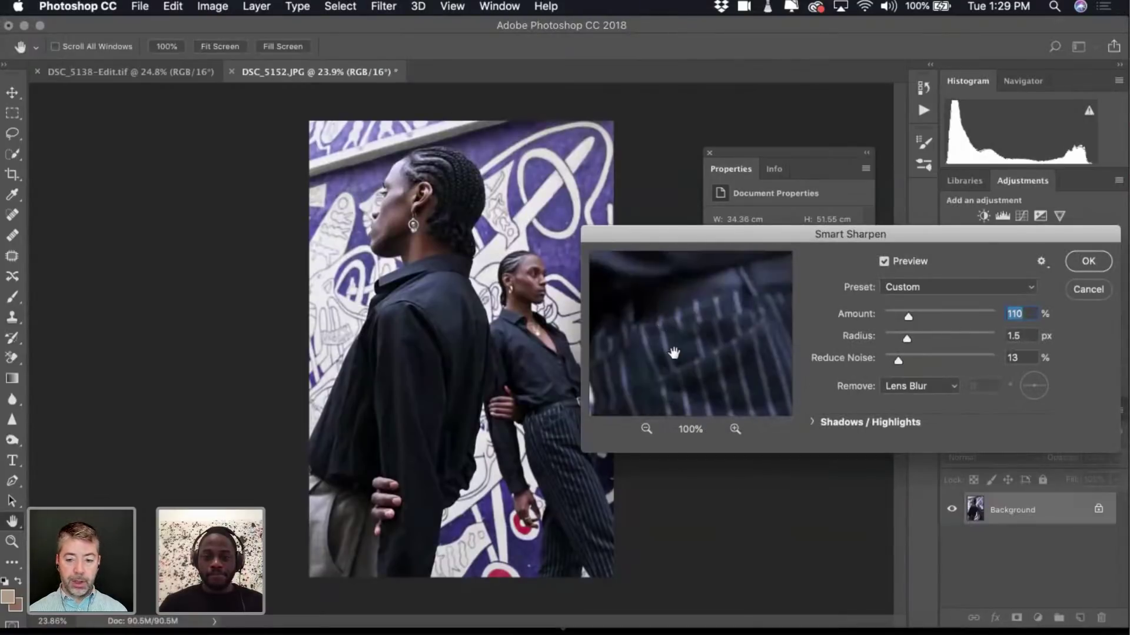
drag(674, 353, 708, 429)
drag(654, 307, 669, 333)
click(646, 430)
alt+click(692, 293)
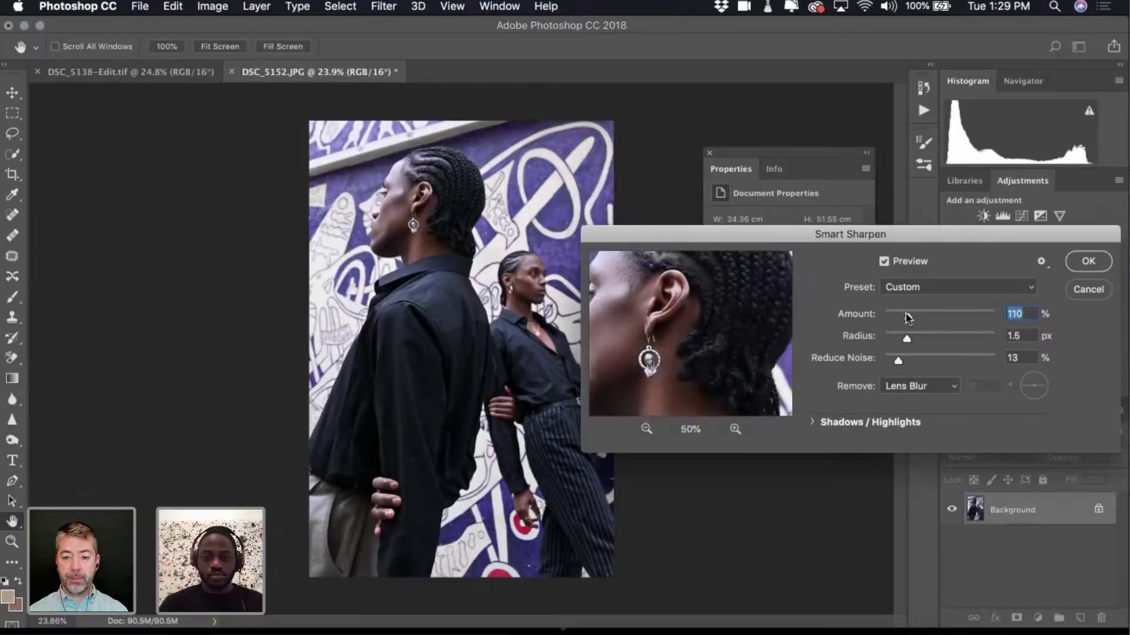
click(1088, 261)
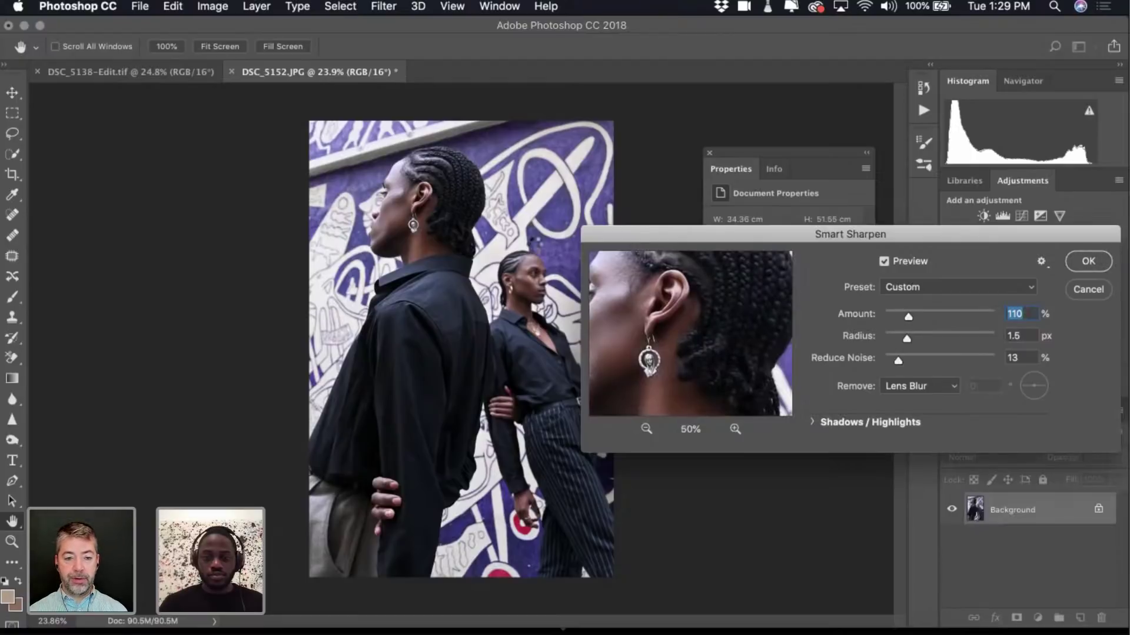
Save the sharpened photo of the two models in front of the purple mural.
key(s)
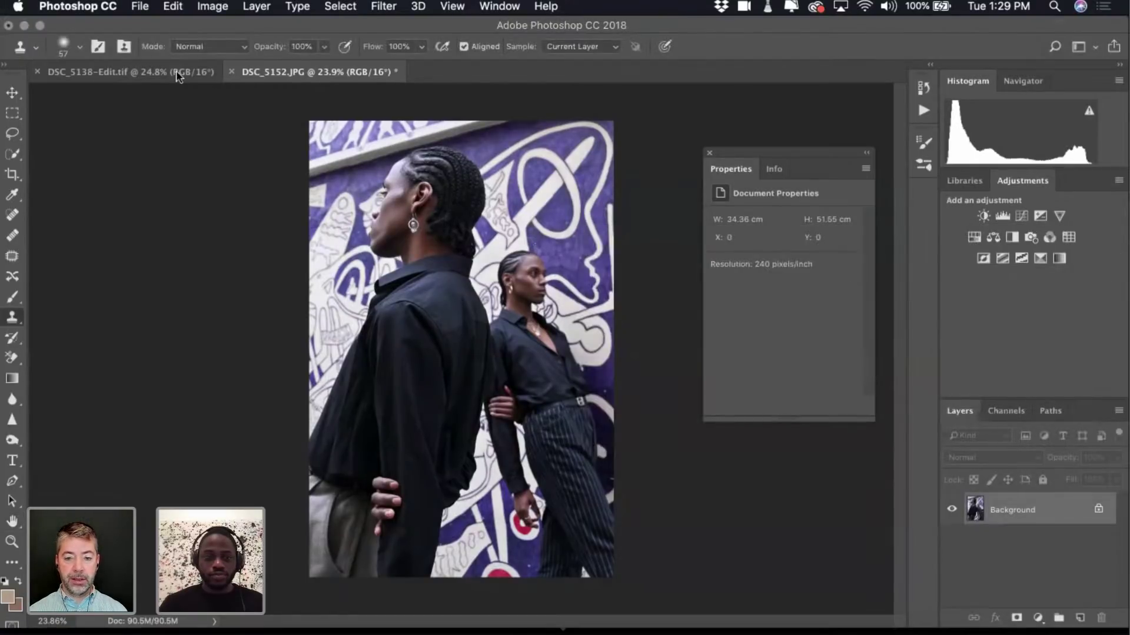
click(141, 8)
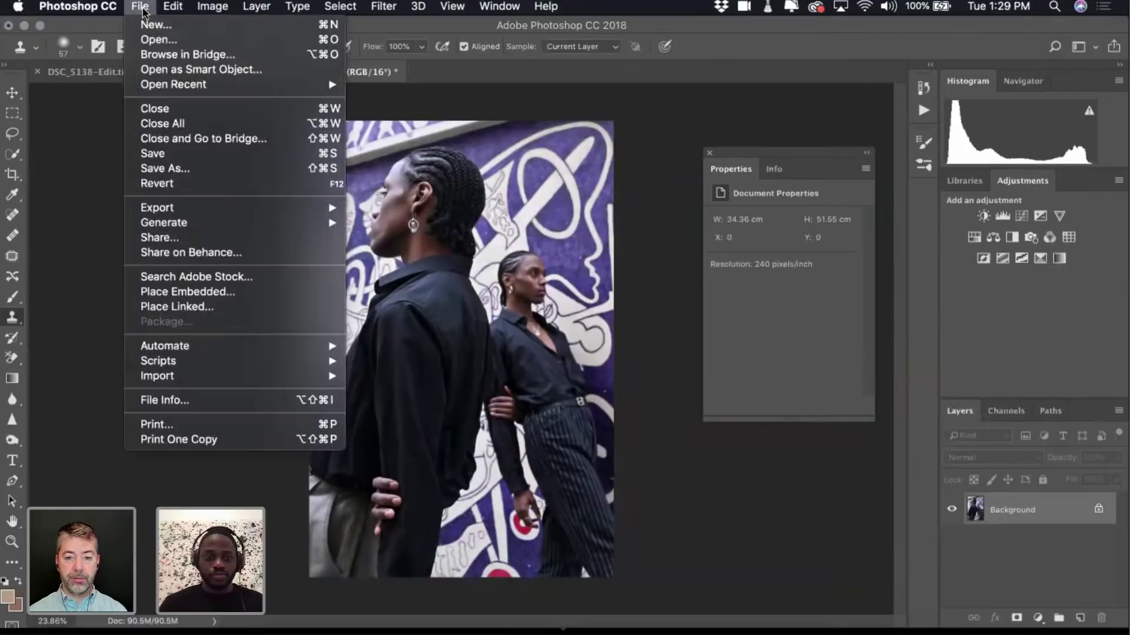
click(171, 155)
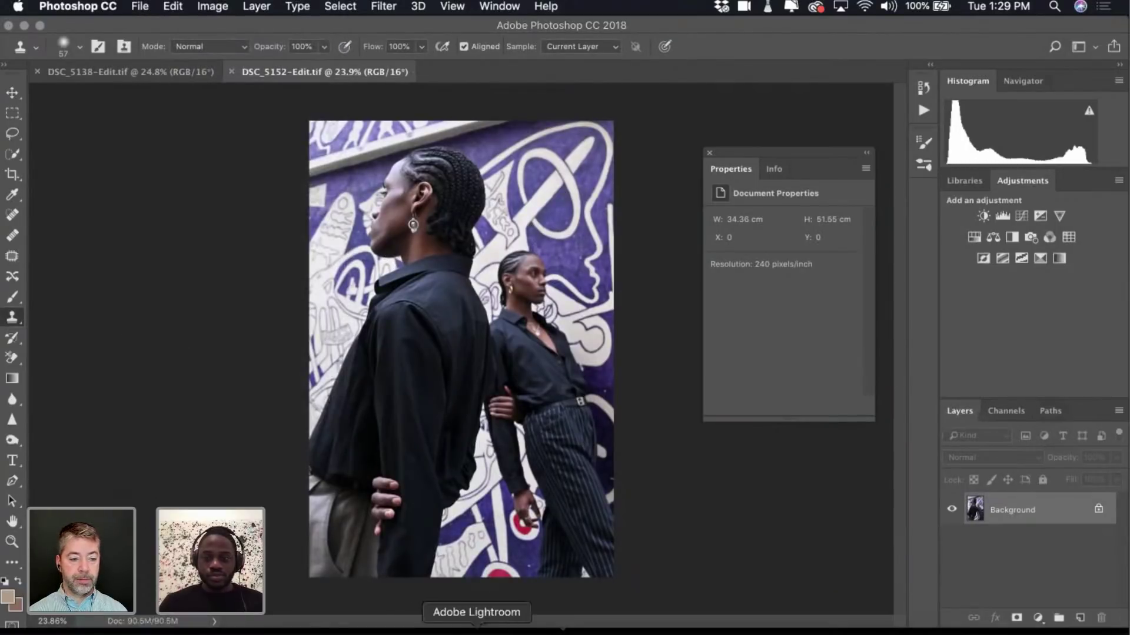
Switch to Lightroom and compare the edited DSC_5152-Edit.tif side by side with the original DSC_5152.JPG.
click(477, 629)
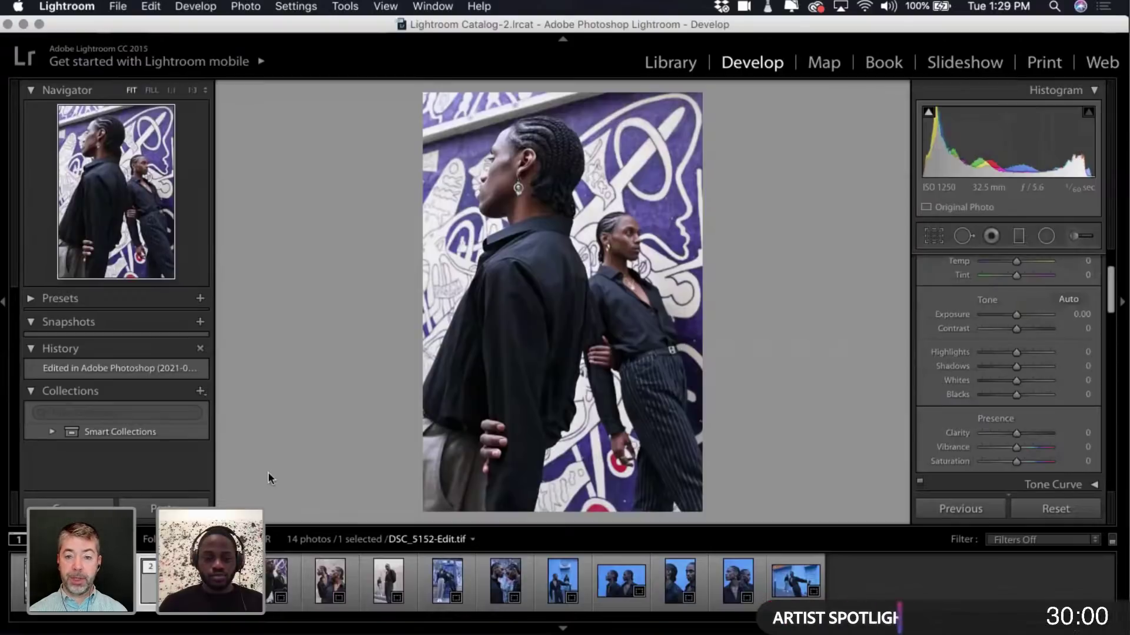
click(150, 585)
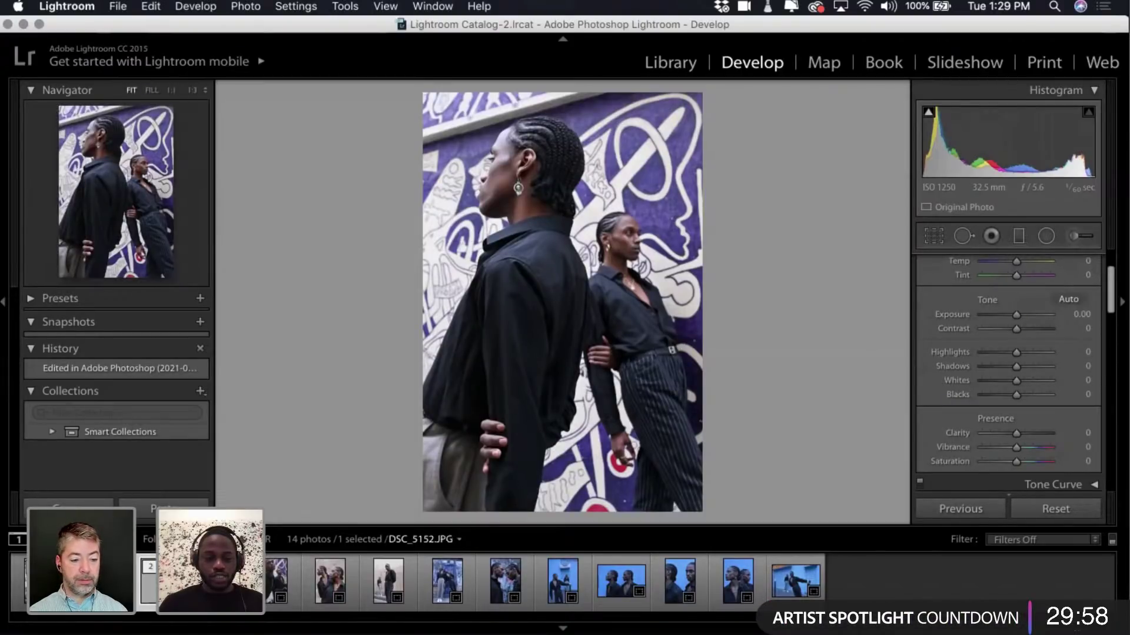
click(152, 587)
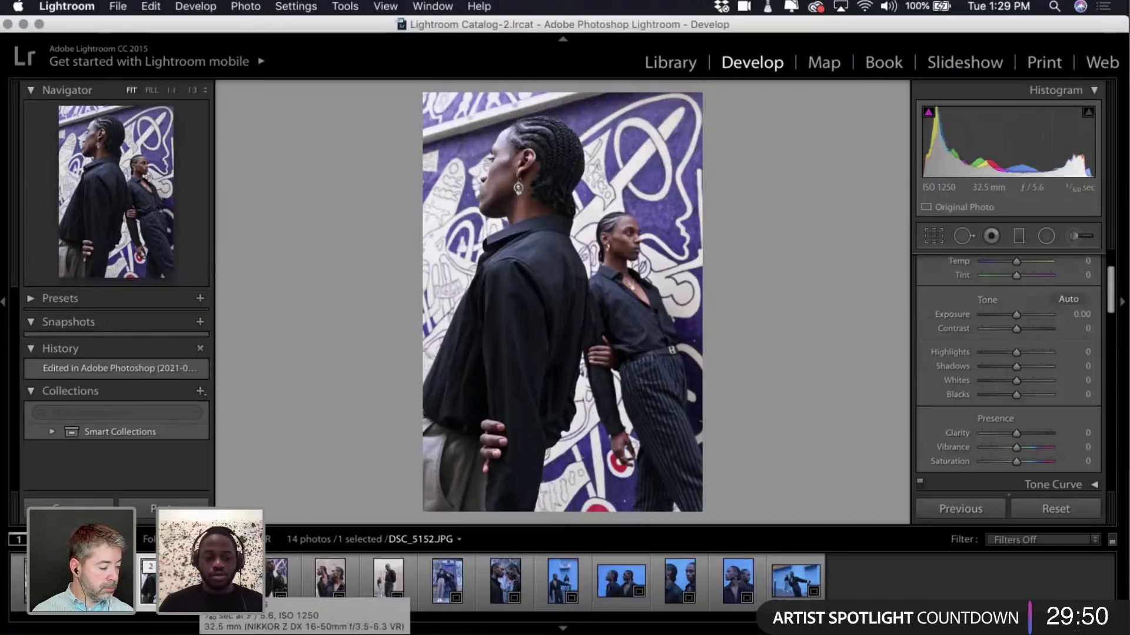
super+click(288, 573)
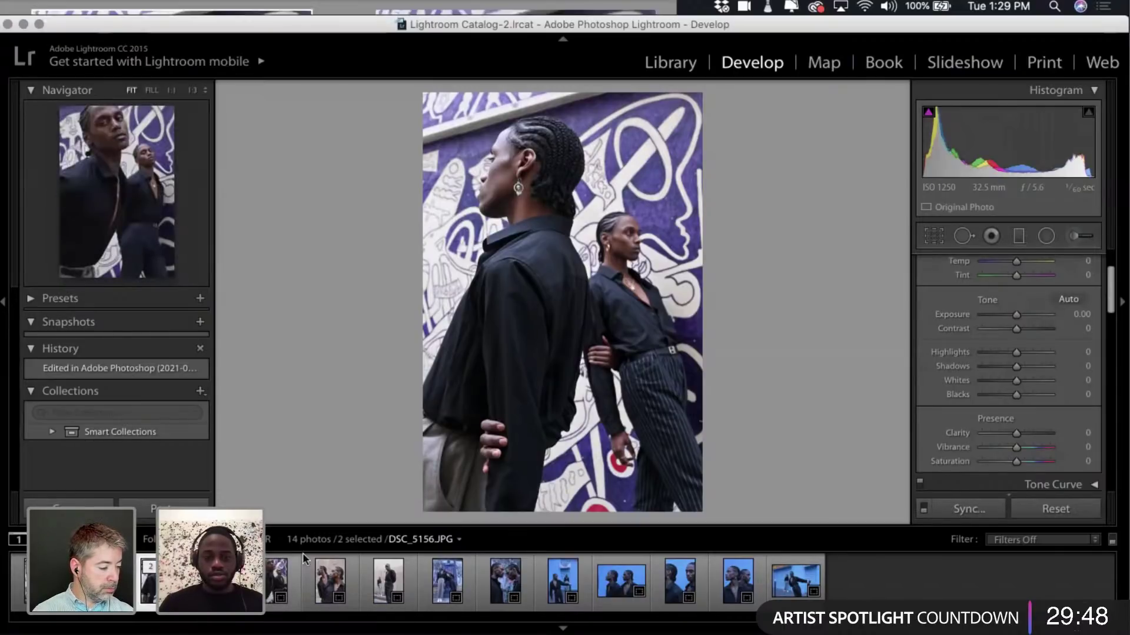
key(c)
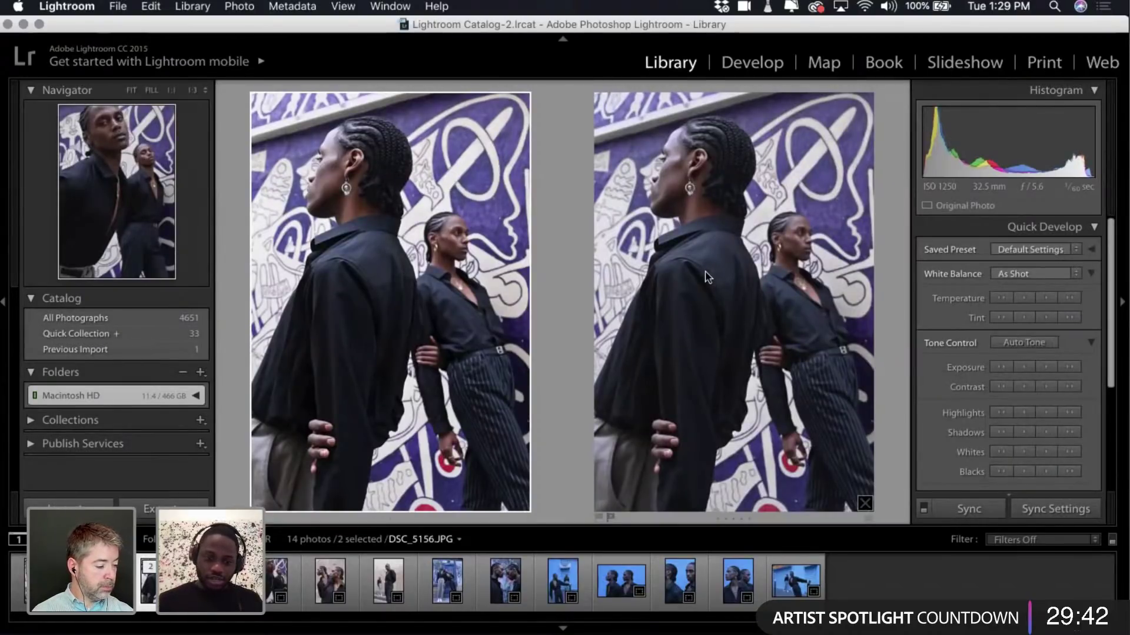
View the plaster-wall portrait and DSC_5156.JPG enlarged in the Library, and show DSC_5156.JPG in the Develop module.
double_click(330, 581)
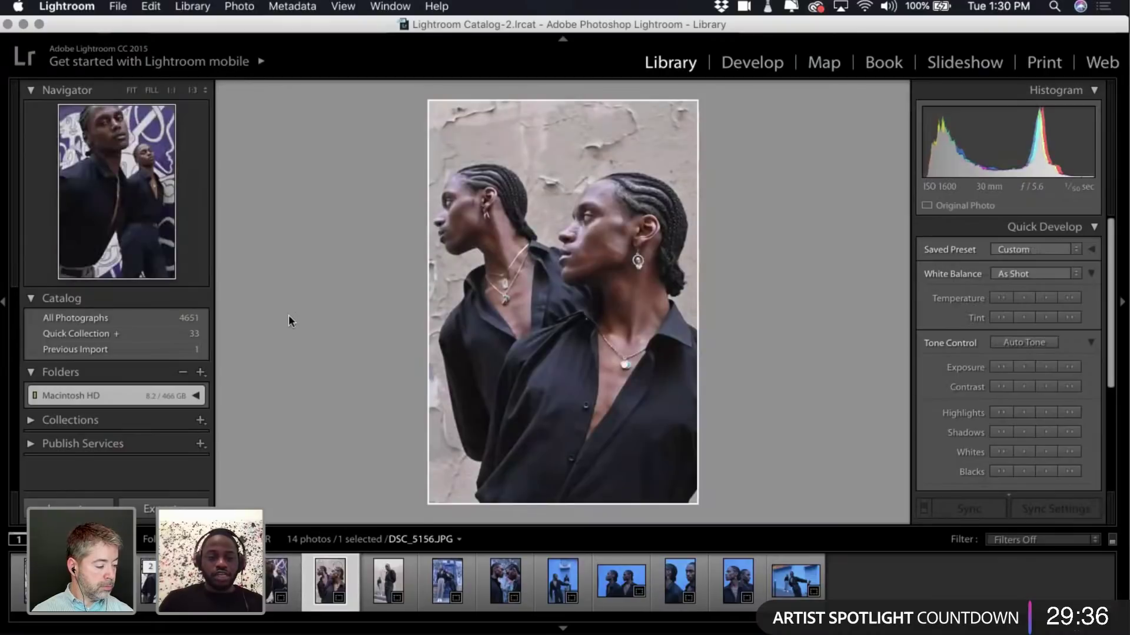
key(g)
double_click(292, 321)
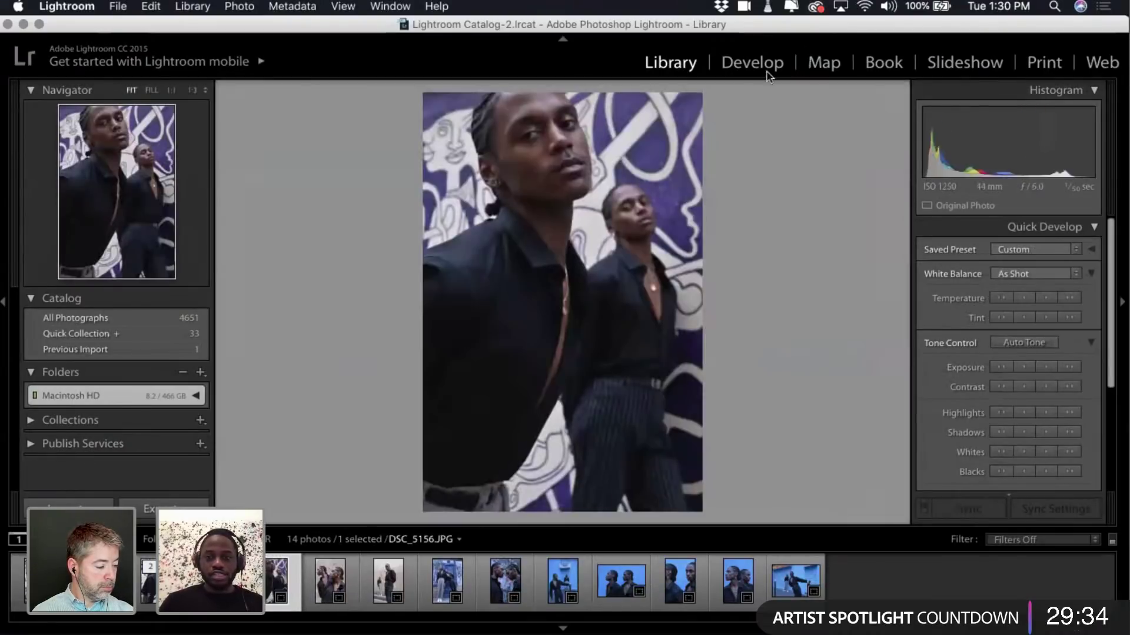
click(753, 63)
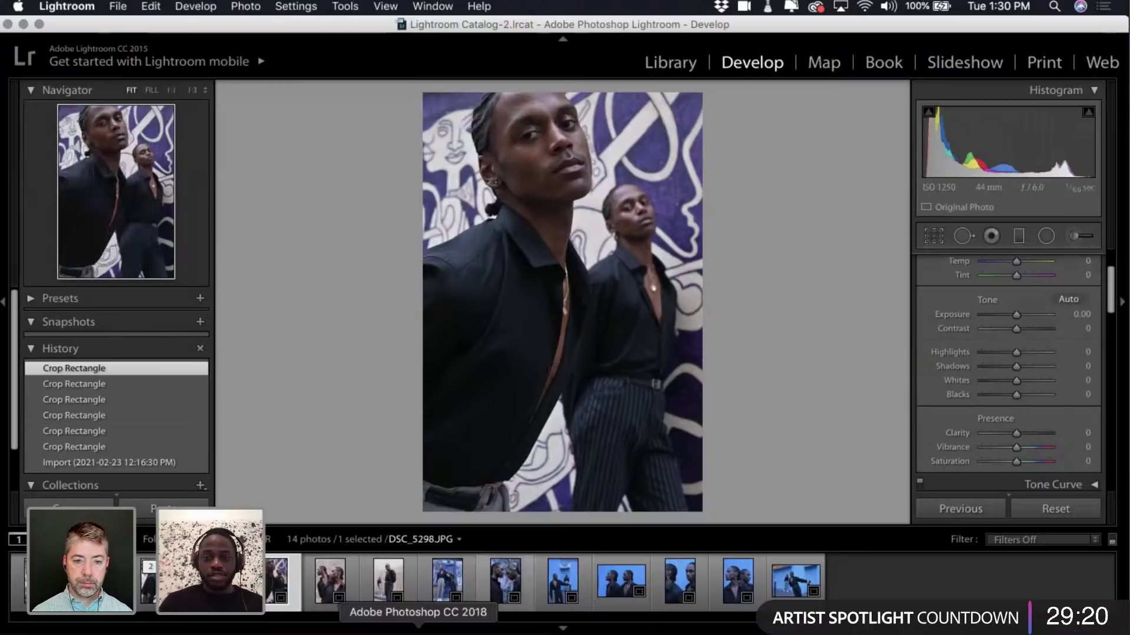
Select the plaster-wall portrait DSC_5195.JPG in Lightroom and send it to Photoshop for editing.
click(330, 581)
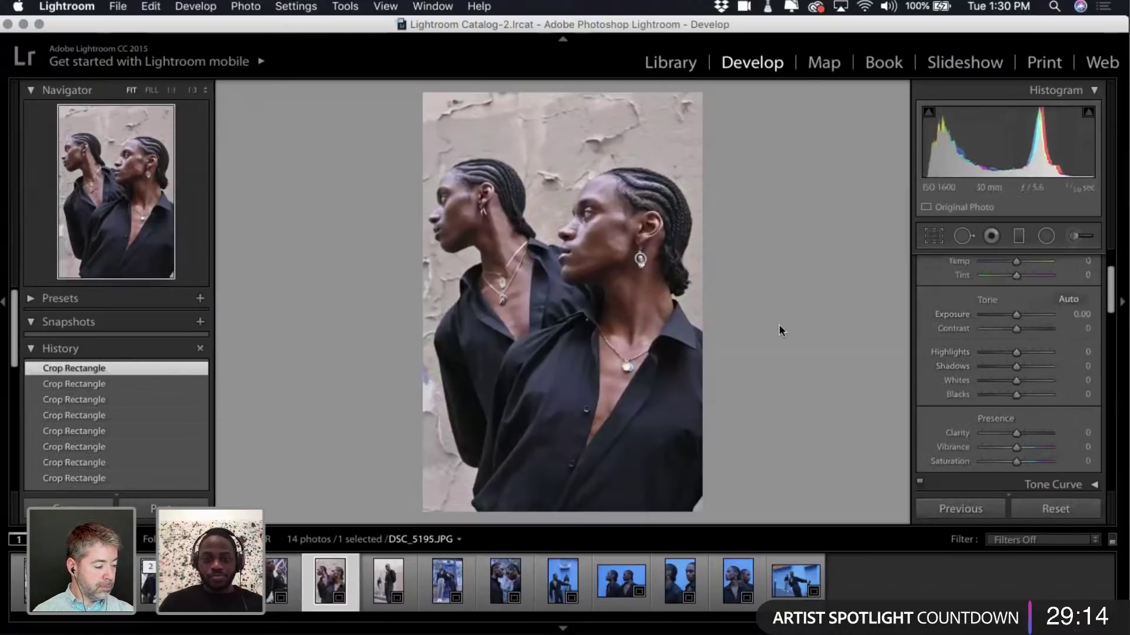
key(super+e)
click(677, 325)
click(738, 283)
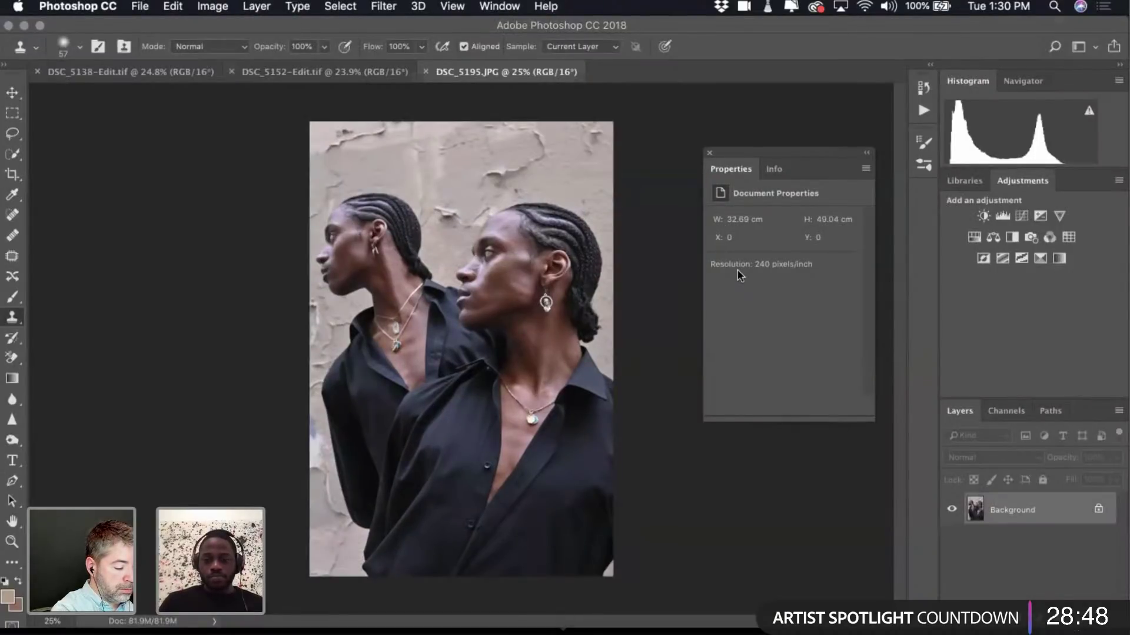
Duplicate the Background layer of DSC_5195.JPG.
key(super+j)
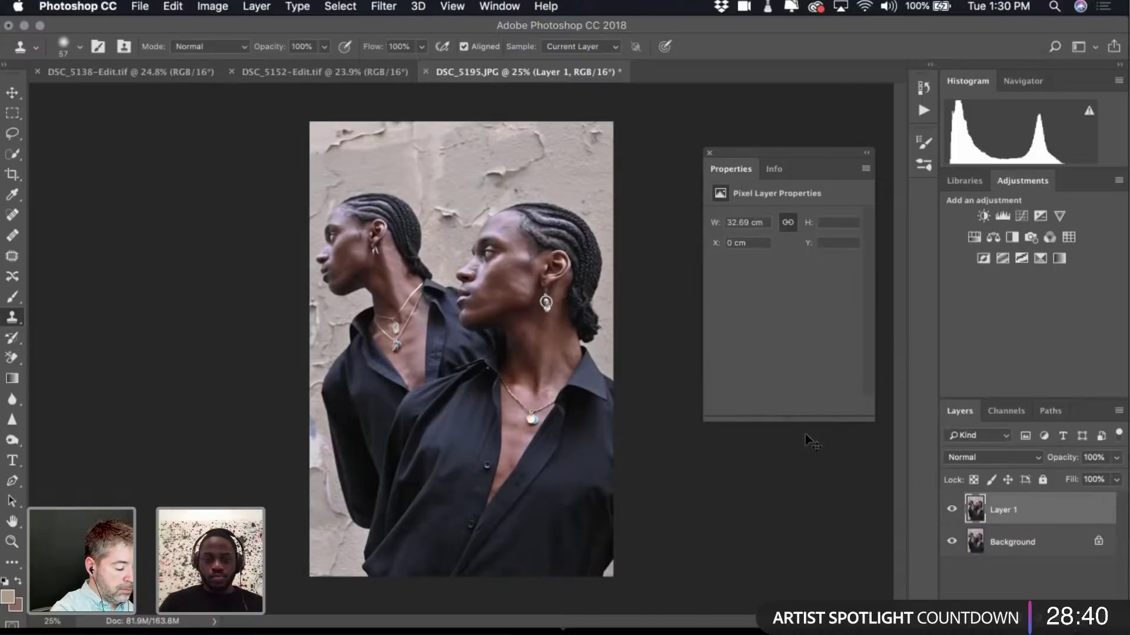
click(848, 540)
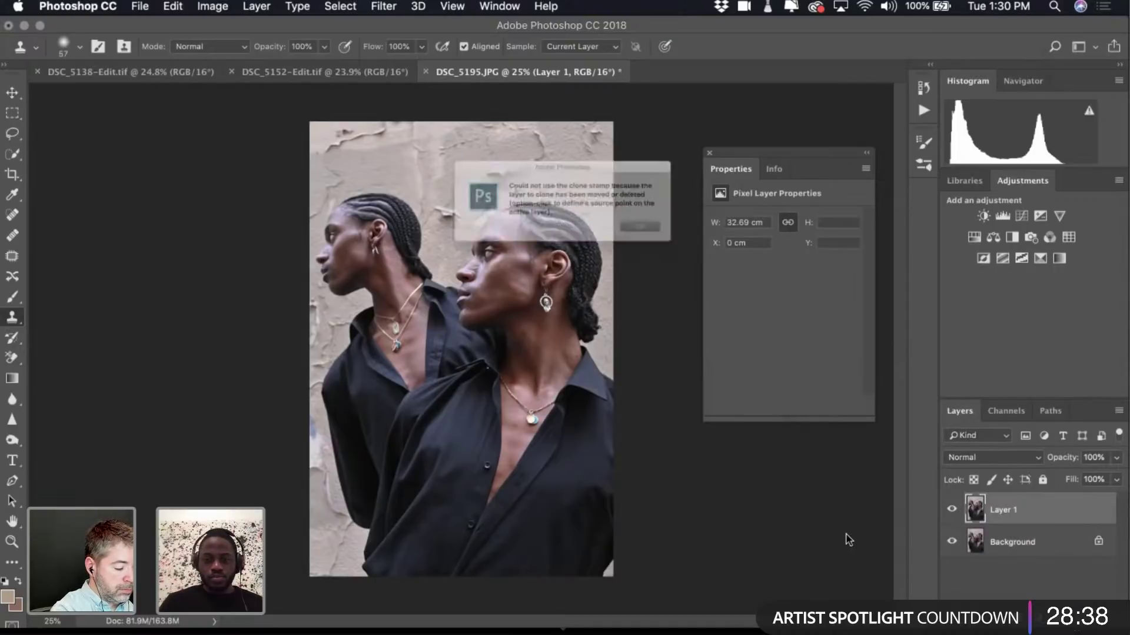
click(683, 236)
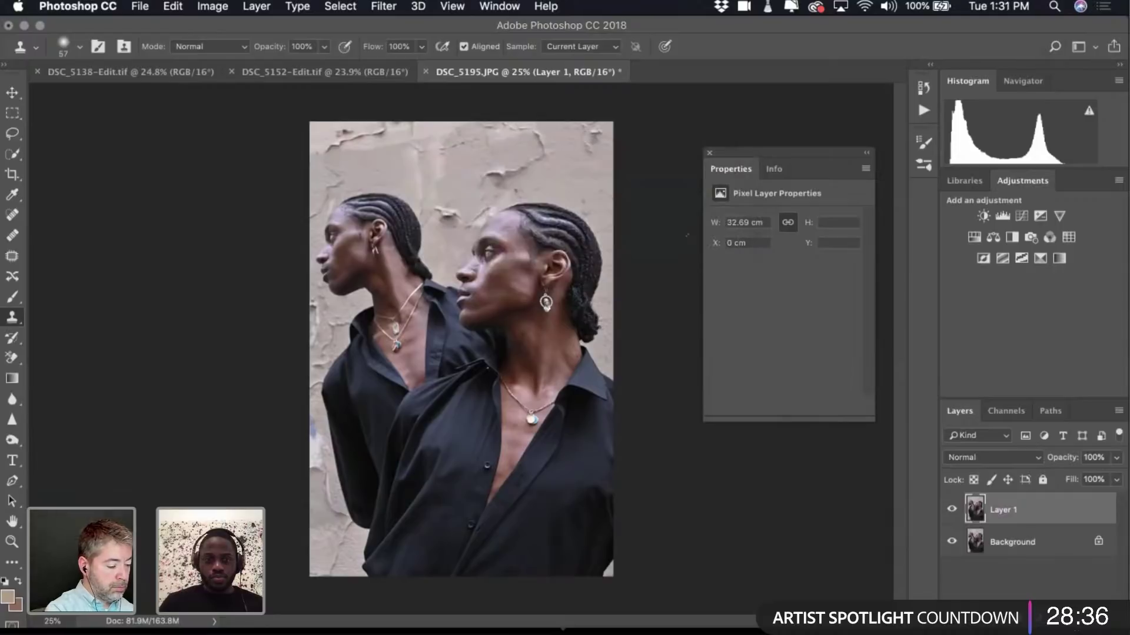
Activate the Move tool and close the DSC_5152-Edit.tif and DSC_5138-Edit.tif documents.
click(11, 93)
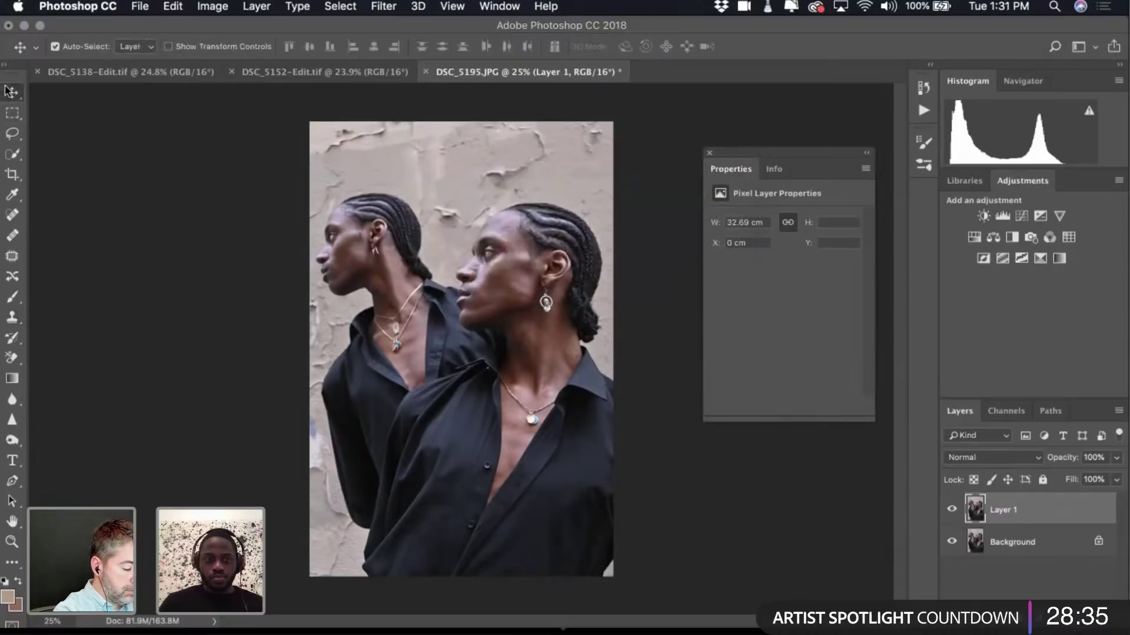
click(231, 72)
click(37, 72)
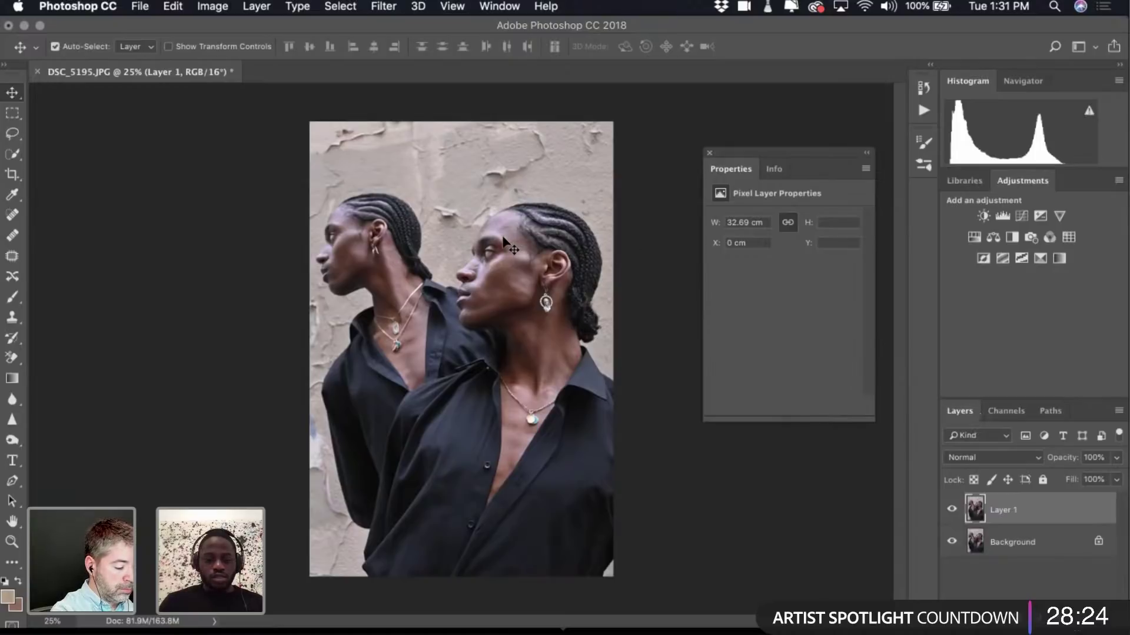
In the Camera Raw filter, set Exposure to +0.05, Contrast to -5, Highlights to -15, Shadows to +8, Blacks to -7 and Tint to -2.
scroll(503, 241, up, 5)
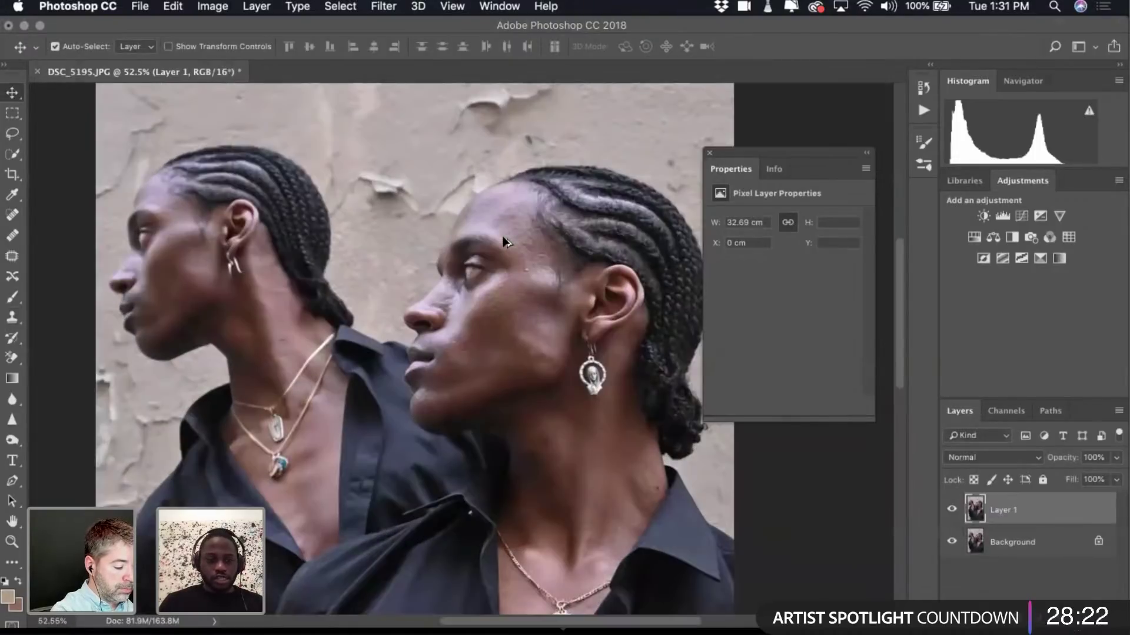
scroll(504, 241, down, 4)
scroll(503, 242, down, 2)
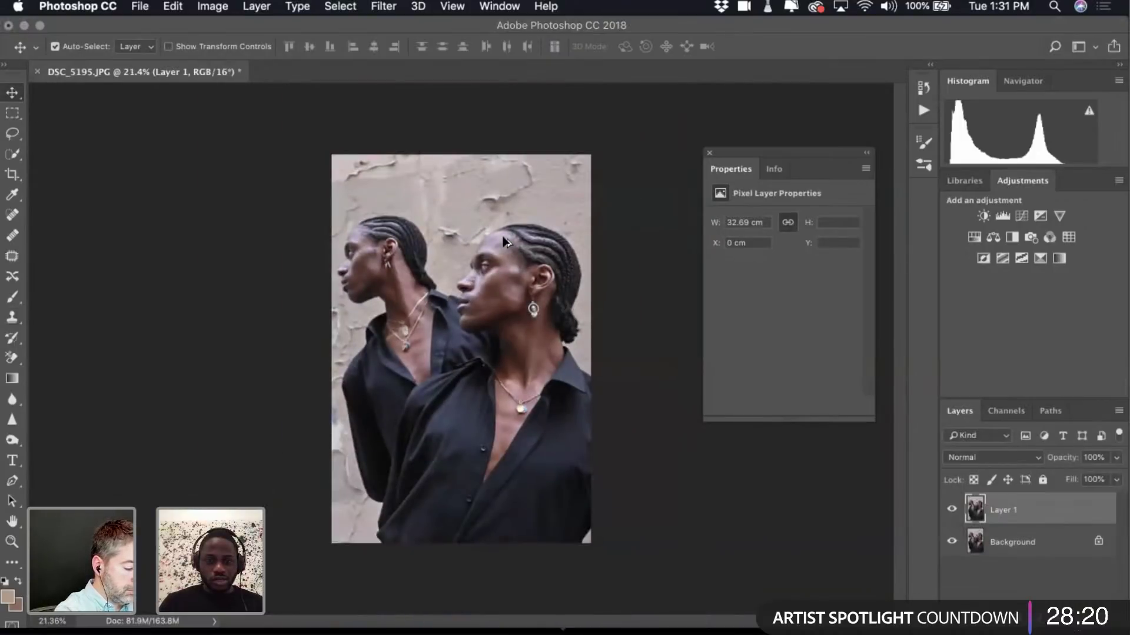
scroll(504, 242, up, 2)
scroll(504, 241, down, 2)
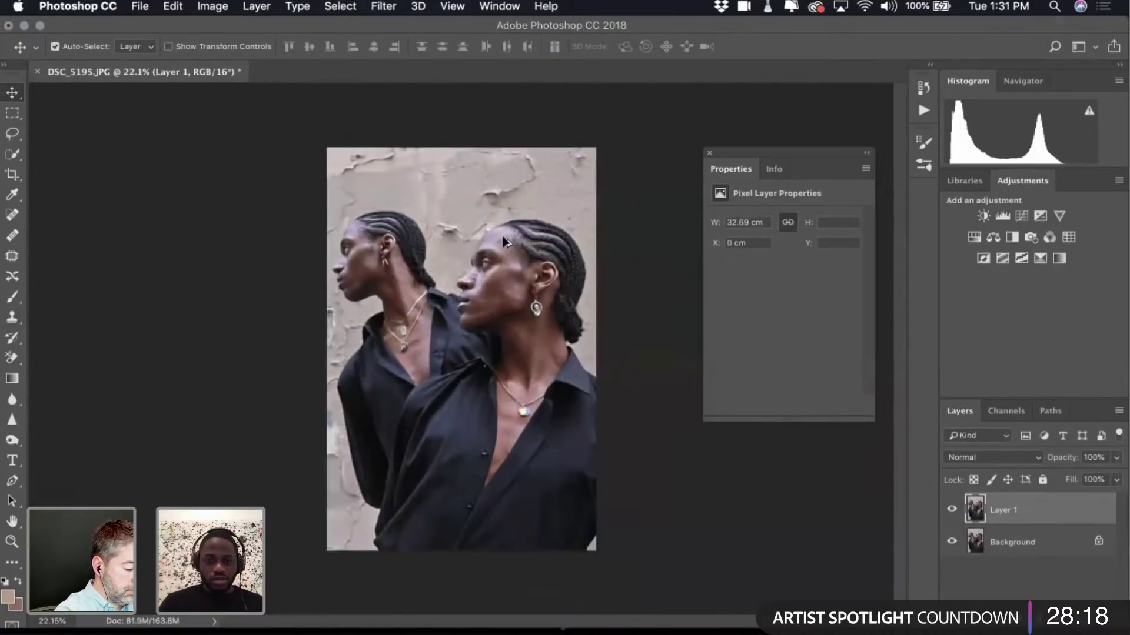
key(super+shift+a)
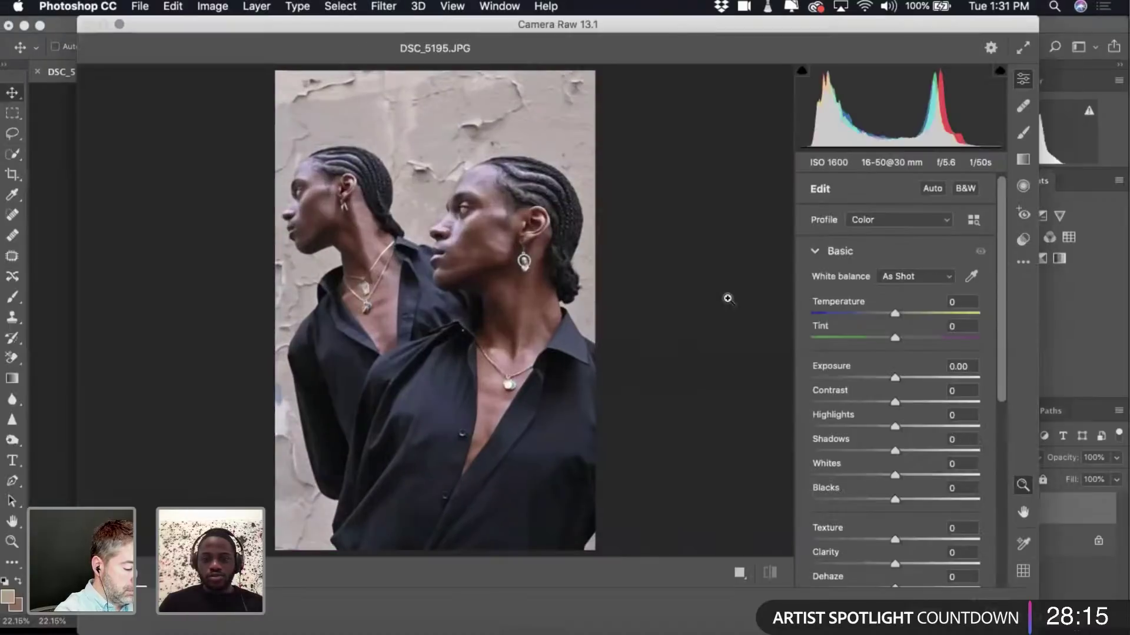
click(895, 463)
drag(893, 452, 891, 490)
drag(894, 401, 882, 427)
drag(897, 338, 896, 339)
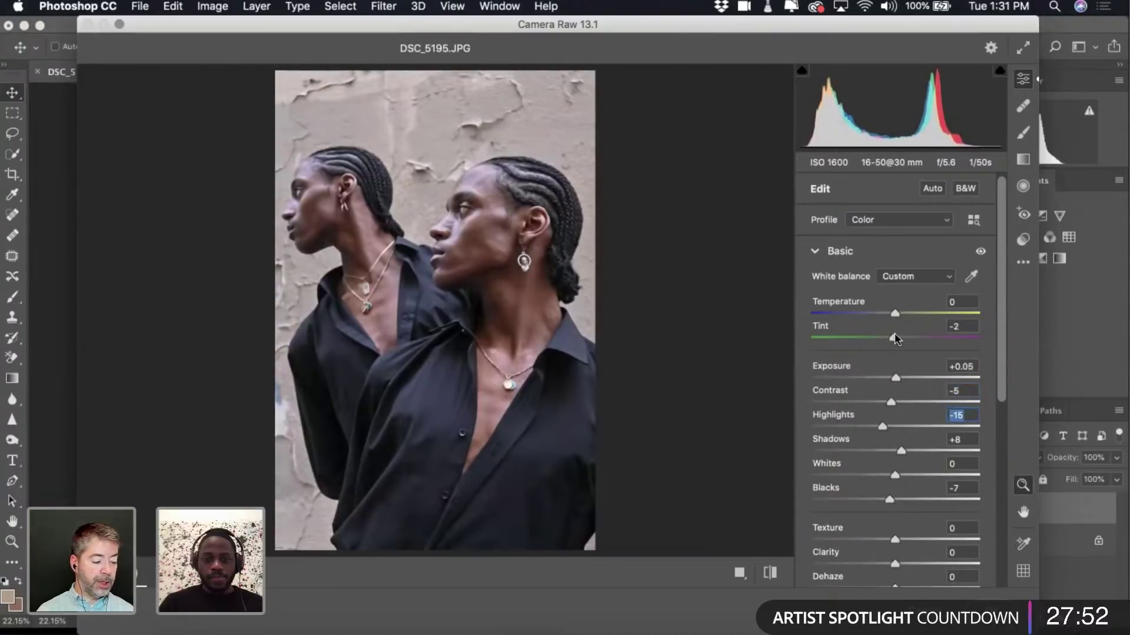
click(894, 338)
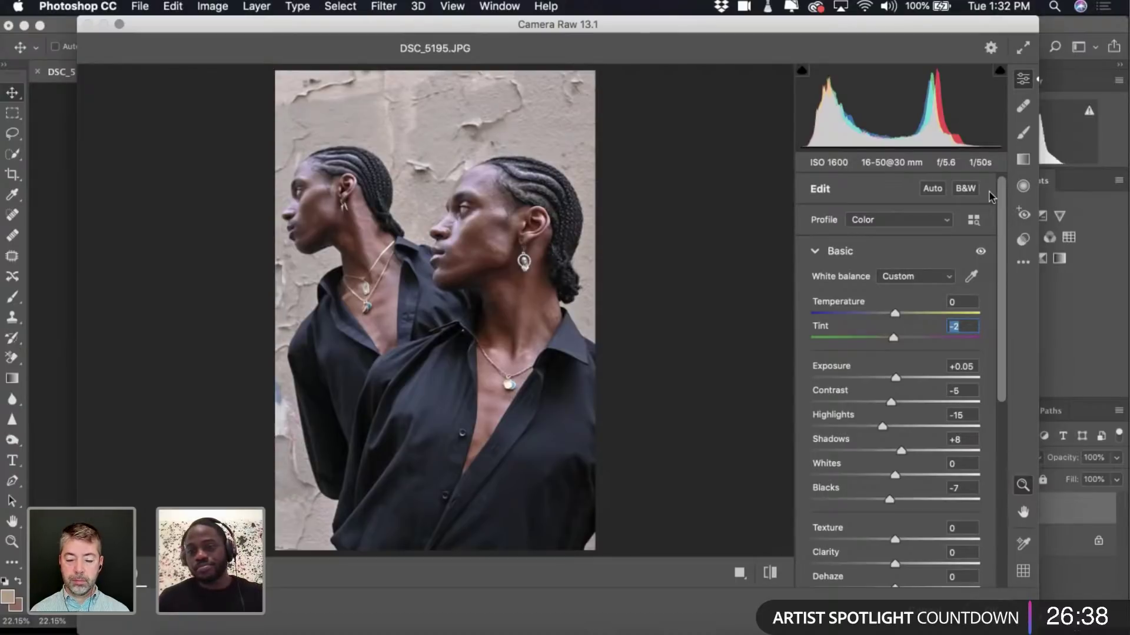
Set Blacks to -9 and apply the Camera Raw filter to the duplicated layer.
drag(886, 499, 884, 499)
click(889, 500)
drag(800, 31, 759, 30)
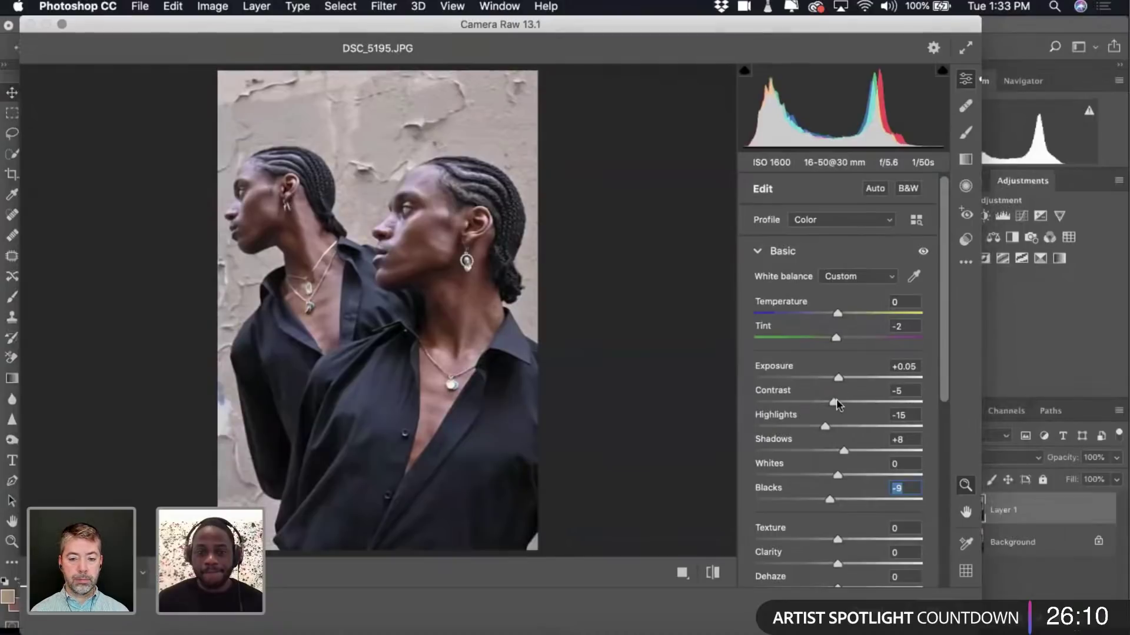
drag(837, 402, 839, 406)
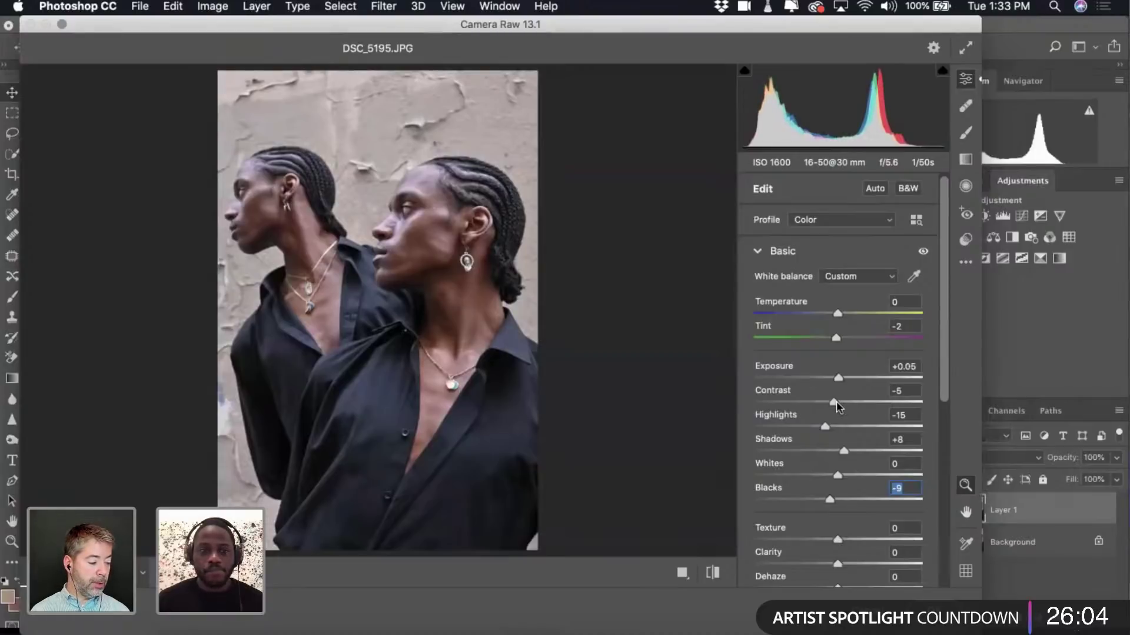
click(838, 406)
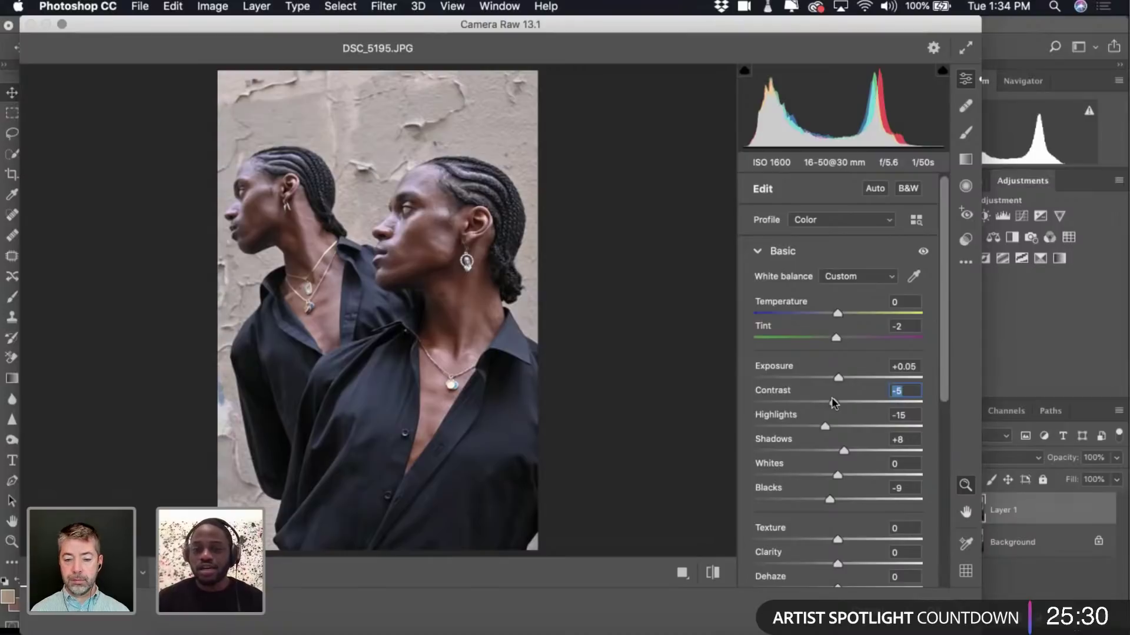
scroll(839, 474, down, 2)
scroll(839, 474, down, 5)
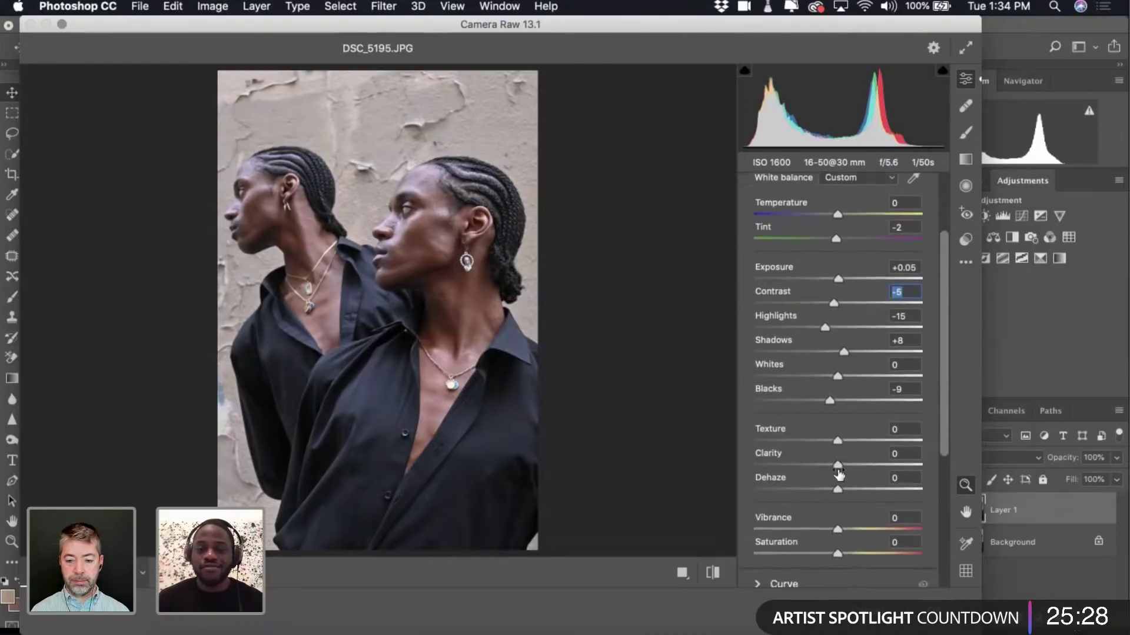
scroll(839, 474, up, 7)
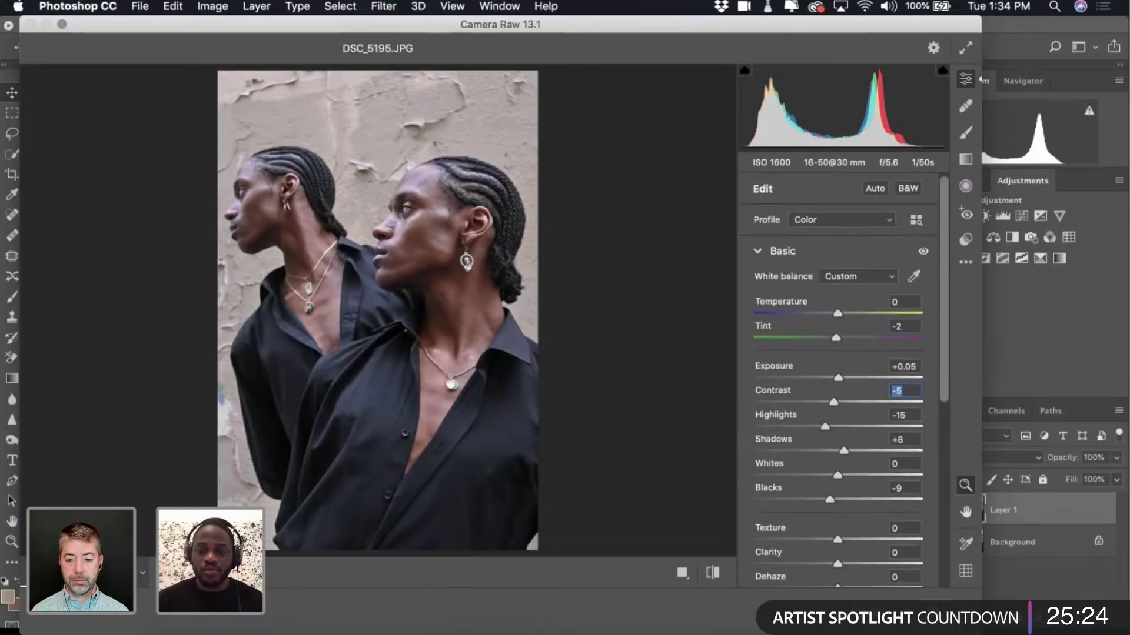
key(Return)
click(477, 628)
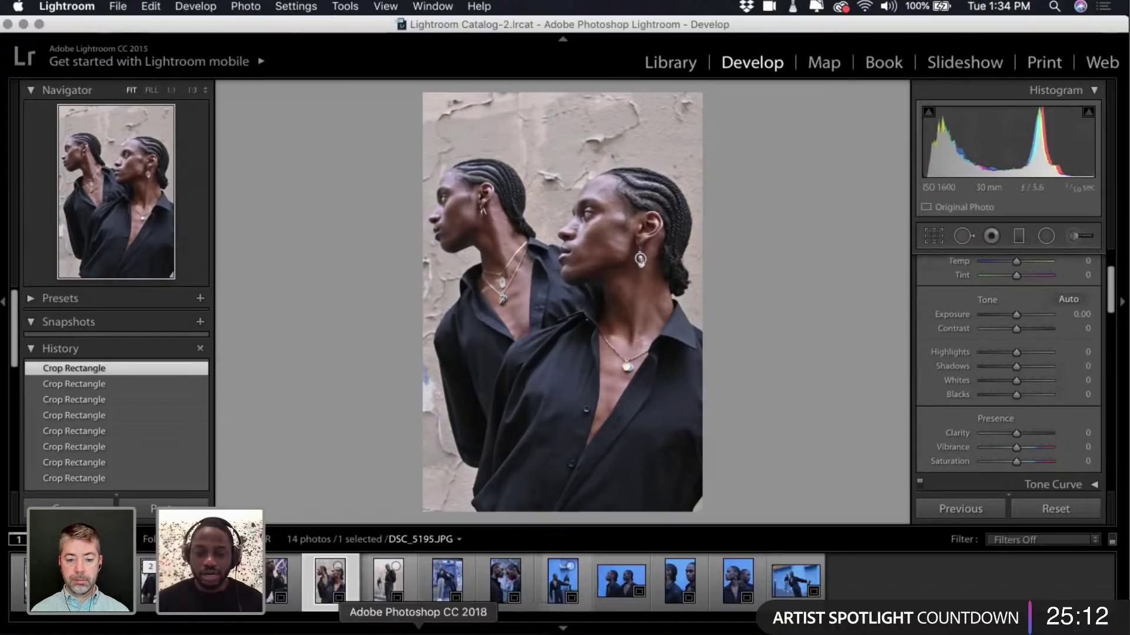
click(417, 632)
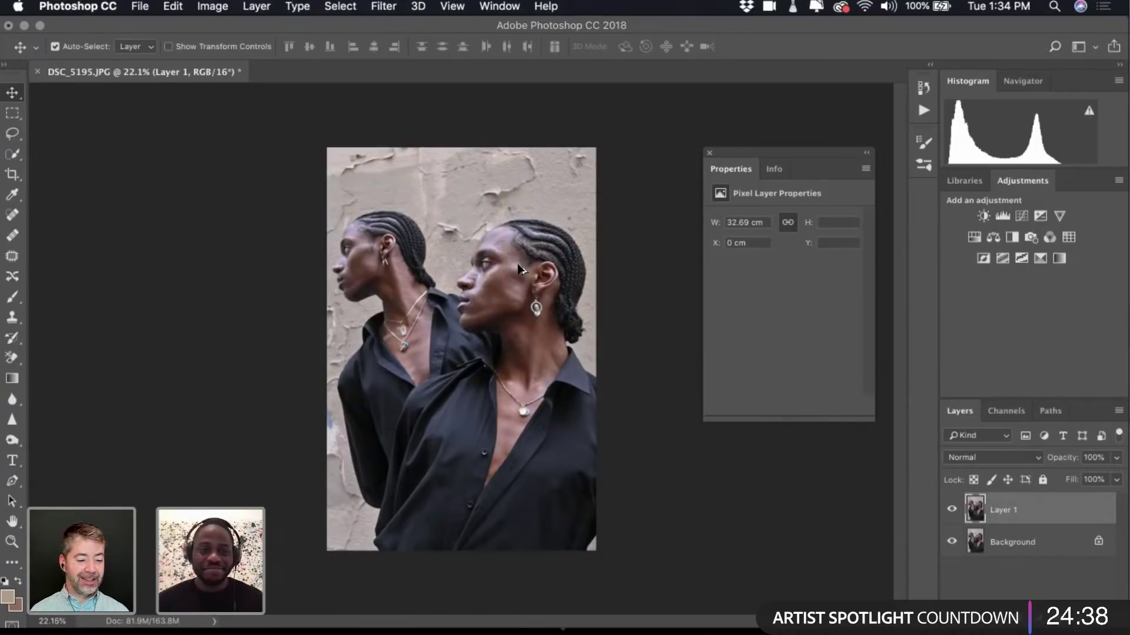
Duplicate Layer 1, hide the copy and make the original Layer 1 active.
scroll(518, 266, up, 6)
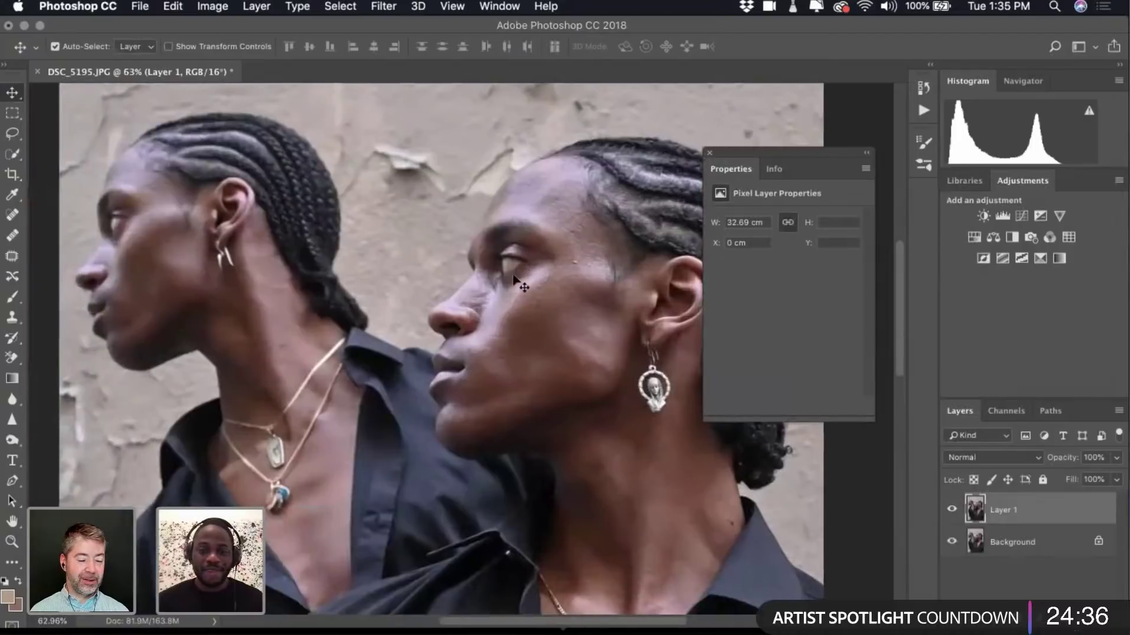
scroll(517, 301, right, 1)
key(super+e)
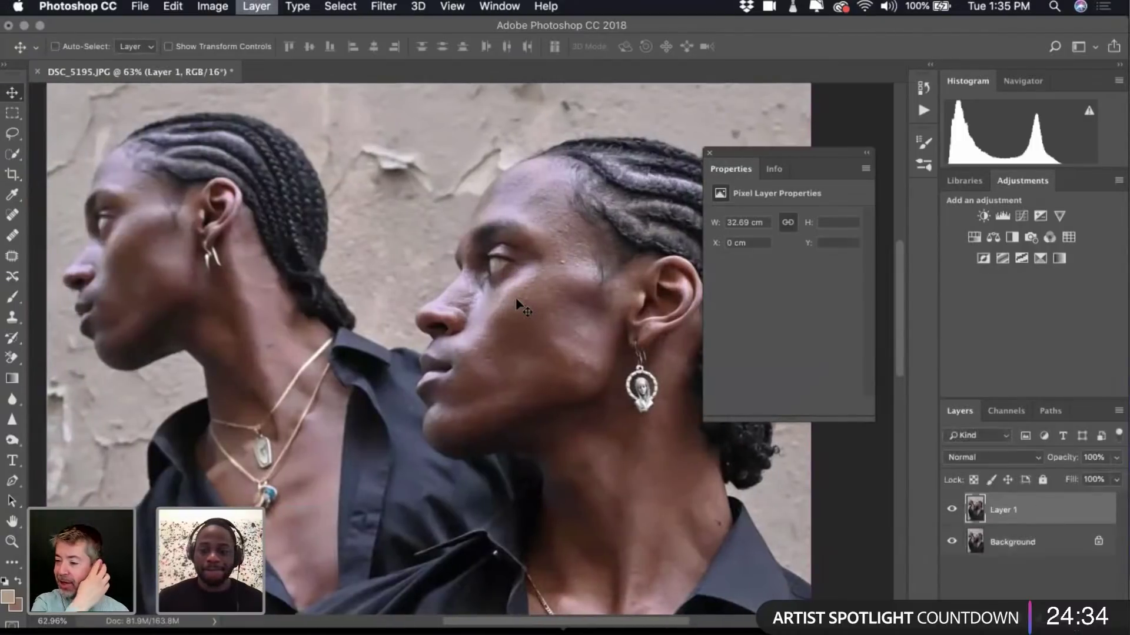
click(952, 510)
click(1009, 542)
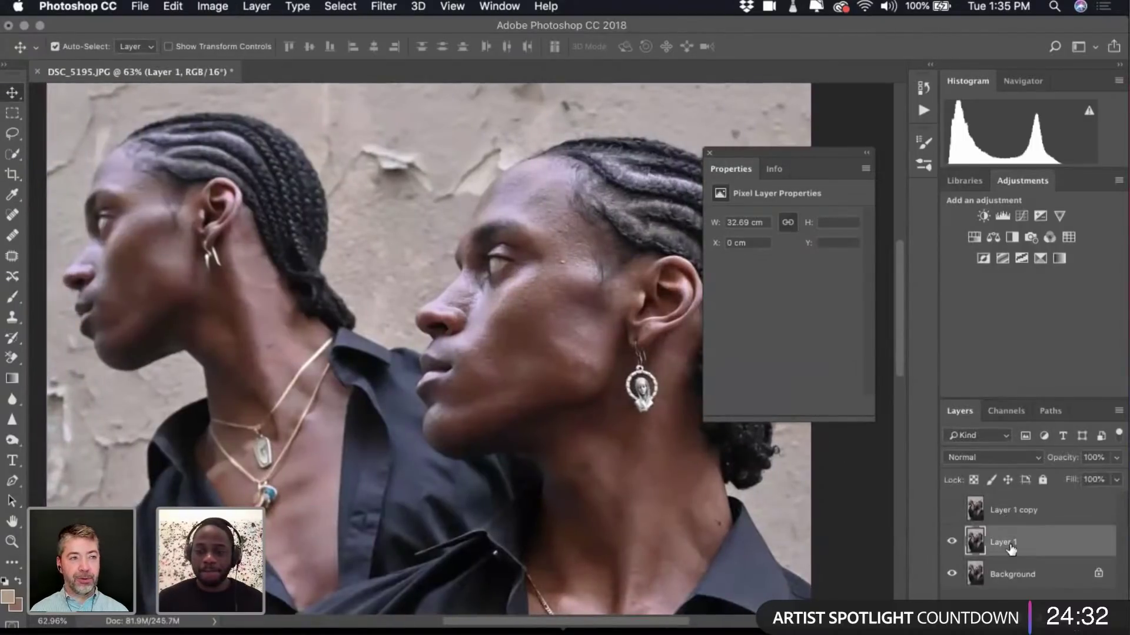
Use the Clone Stamp on Layer 1 to remove lint specks around the lower buttons of the front model's shirt.
scroll(550, 331, down, 5)
scroll(549, 330, right, 5)
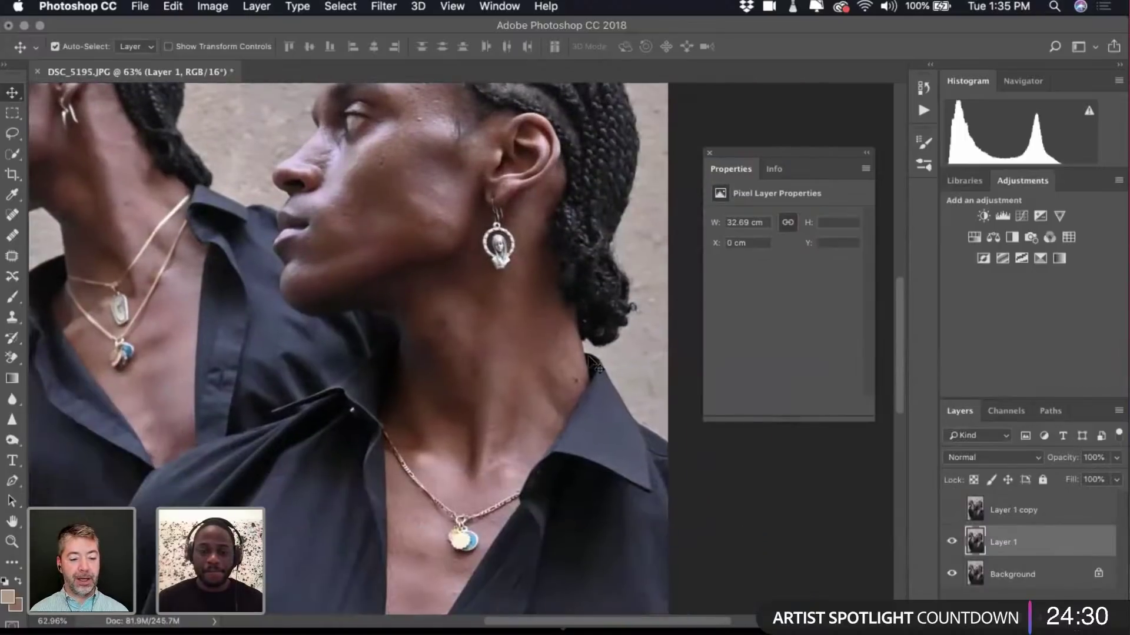
scroll(591, 360, down, 15)
scroll(591, 361, left, 3)
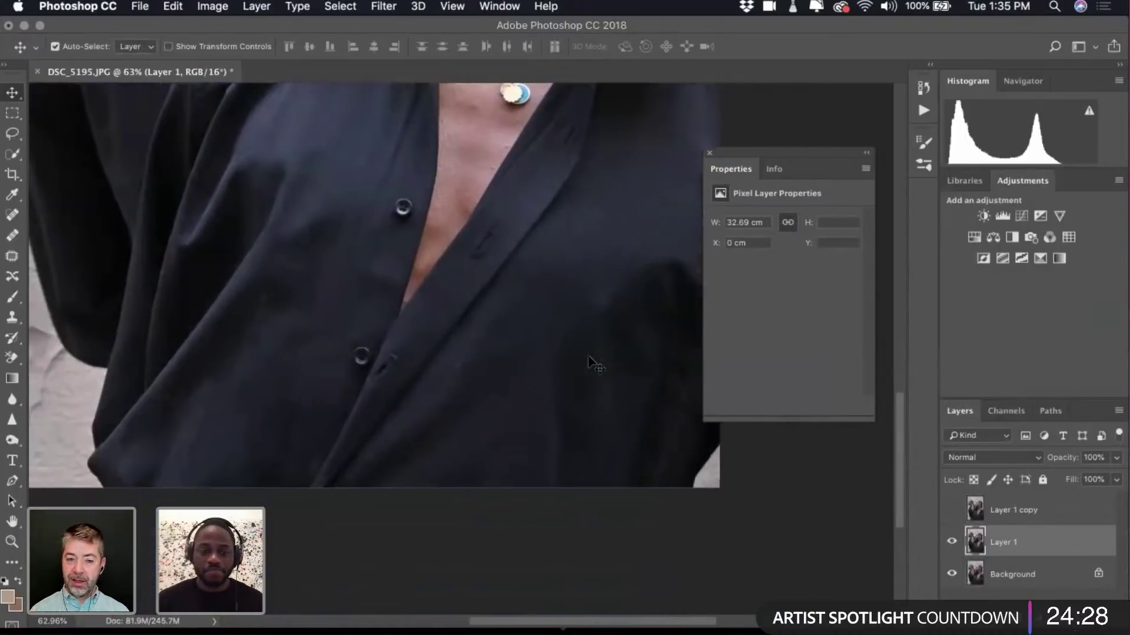
scroll(591, 362, left, 3)
scroll(591, 362, up, 1)
click(12, 316)
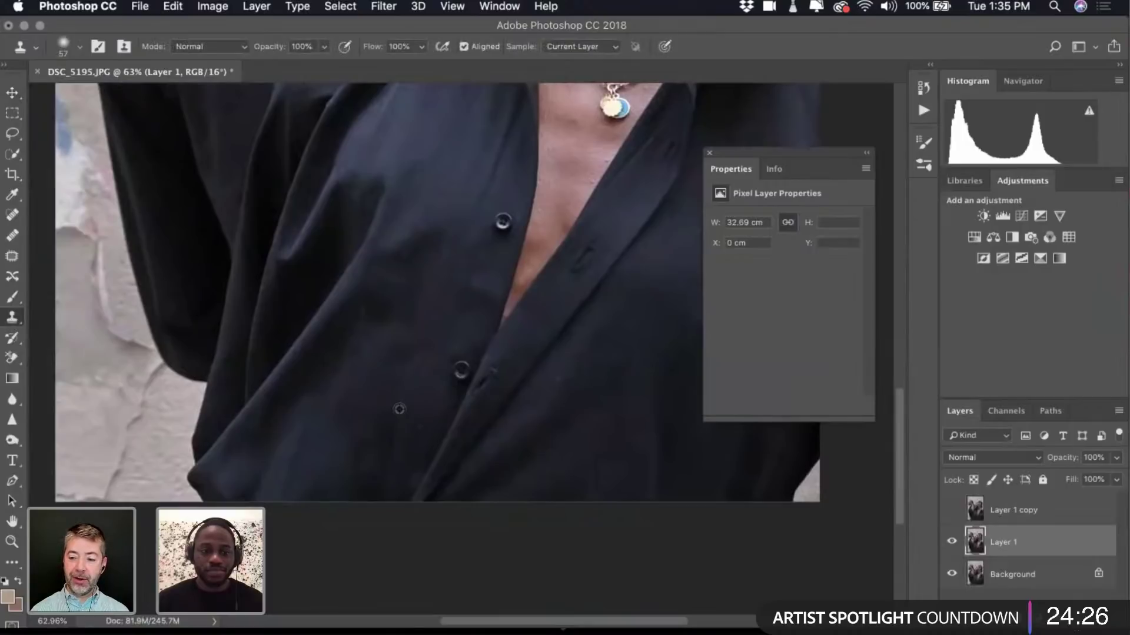
scroll(399, 409, up, 2)
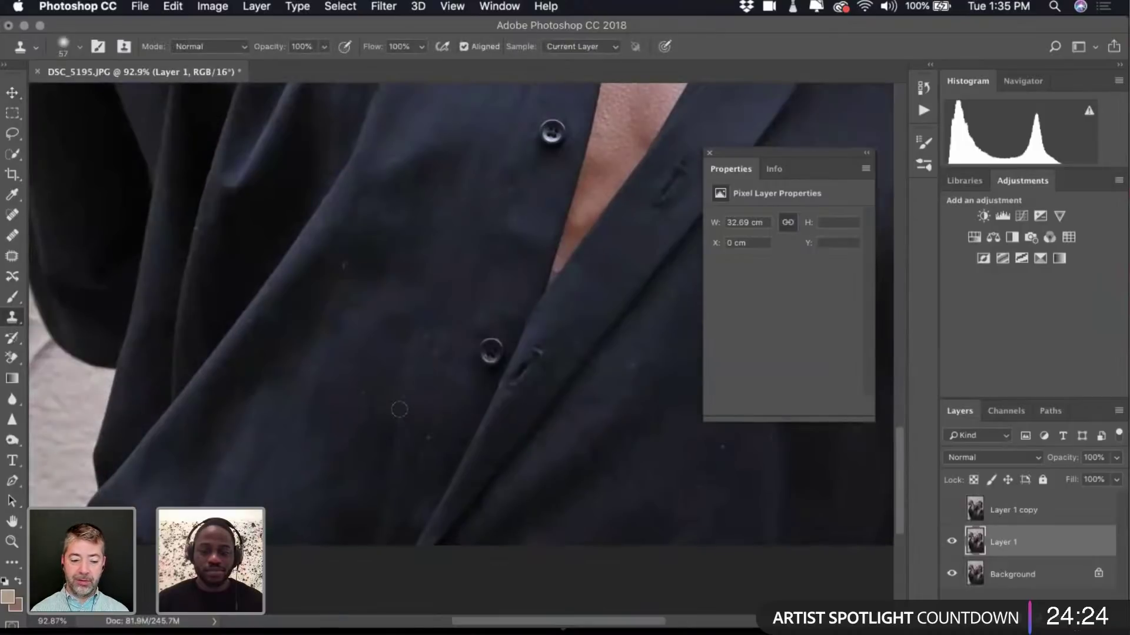
scroll(399, 409, right, 4)
scroll(398, 409, down, 1)
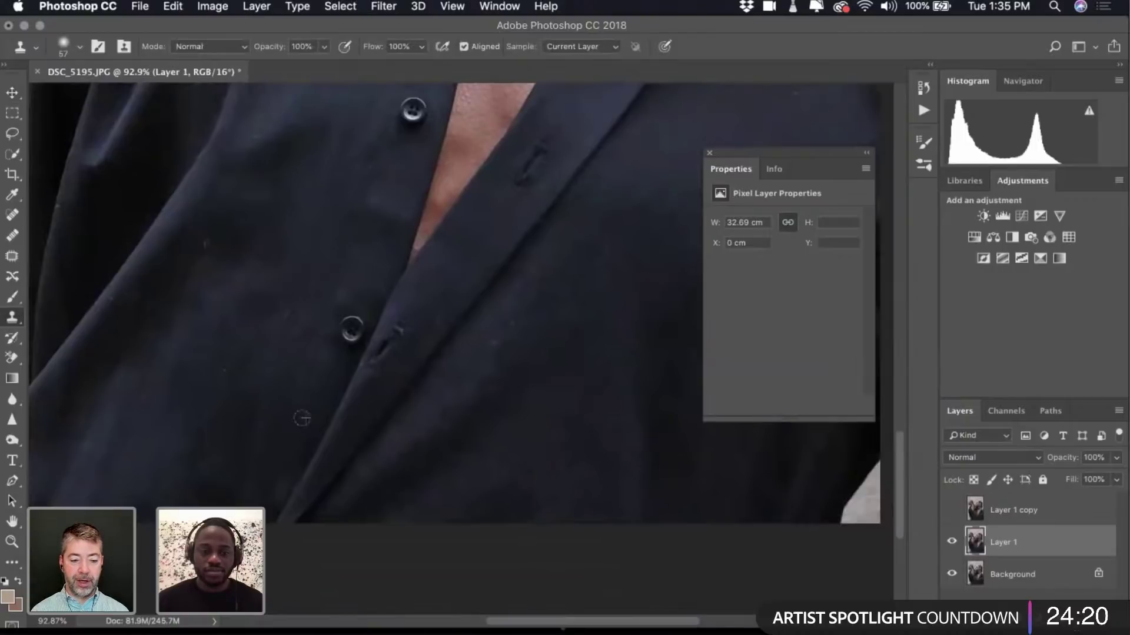
Delete the hidden Layer 1 copy layer.
scroll(398, 428, down, 2)
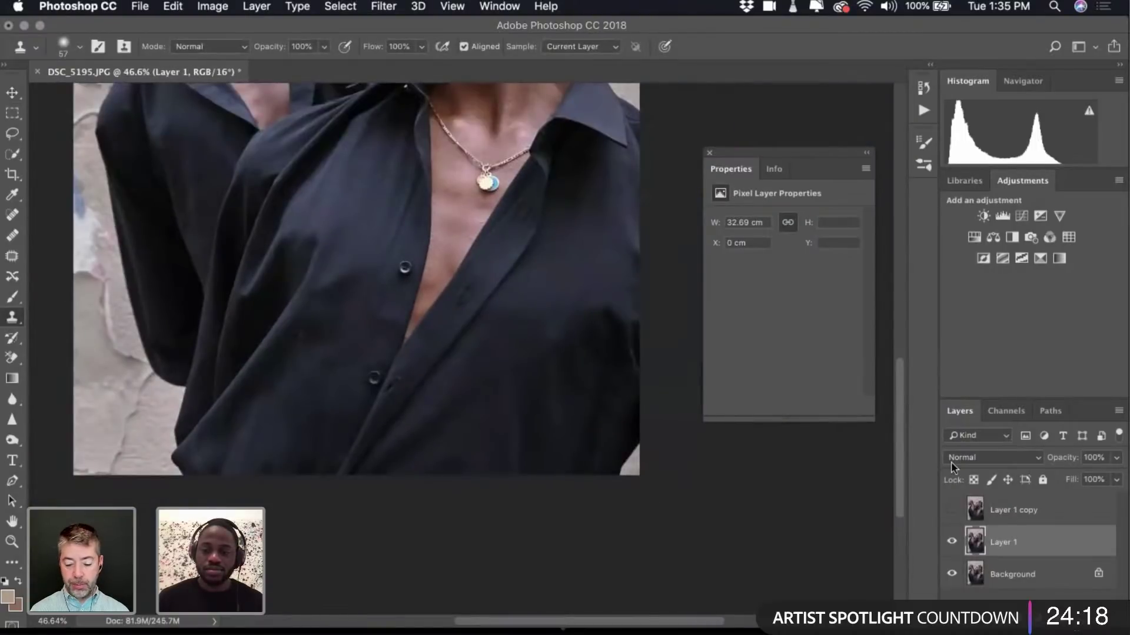
click(995, 510)
key(Delete)
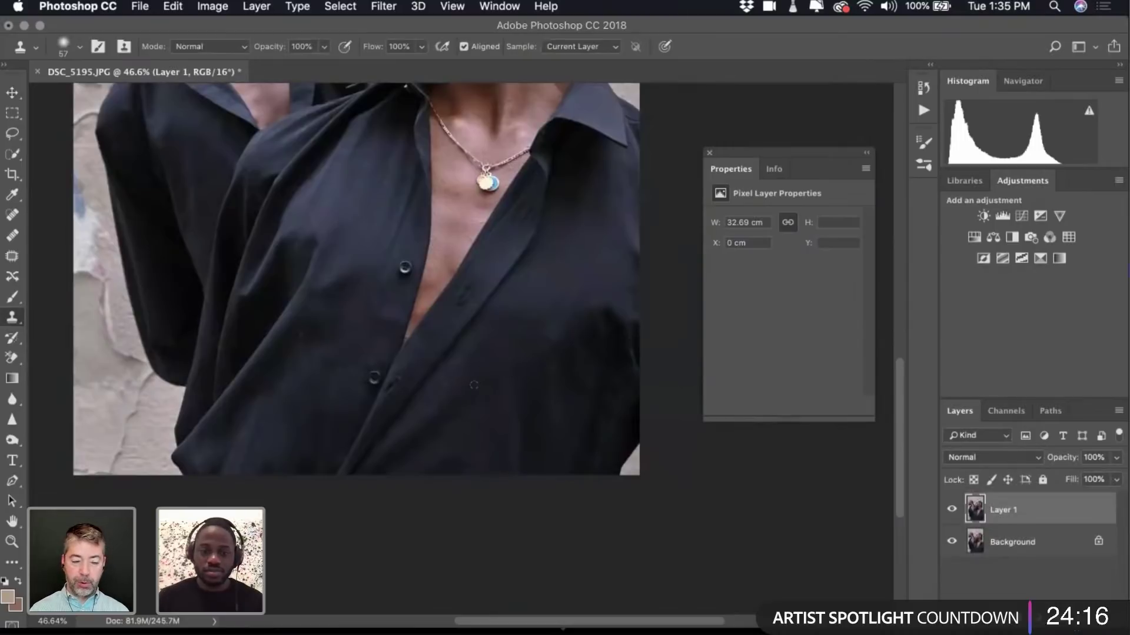
Clone out the lint specks on the buttonhole side of the front model's shirt, from the lower fabric up to the collar.
scroll(474, 384, up, 3)
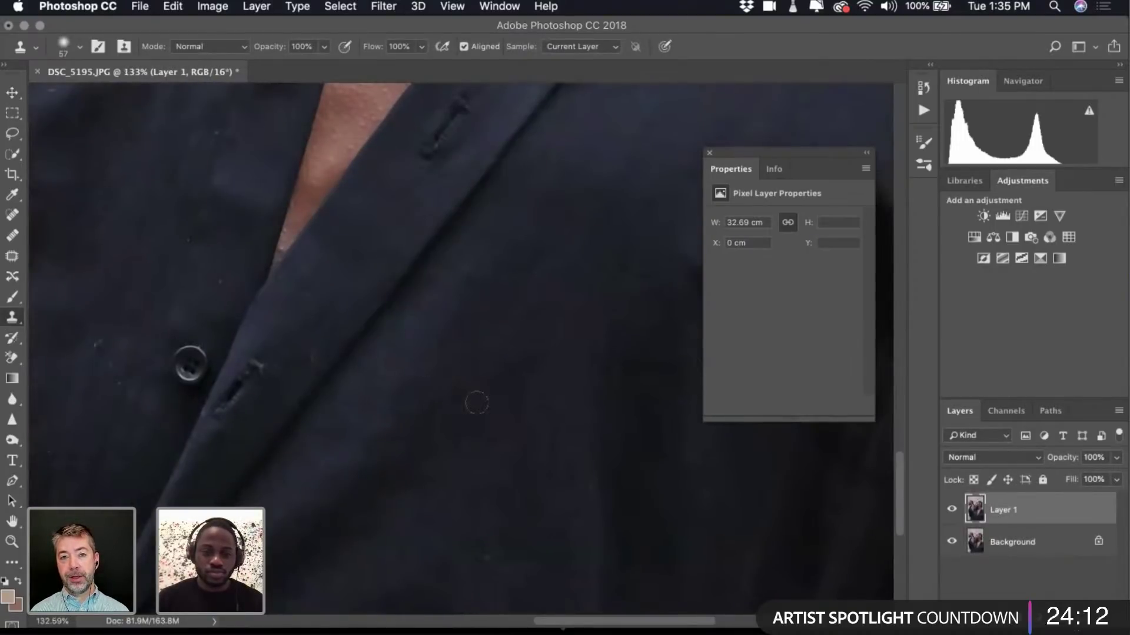
scroll(476, 402, right, 5)
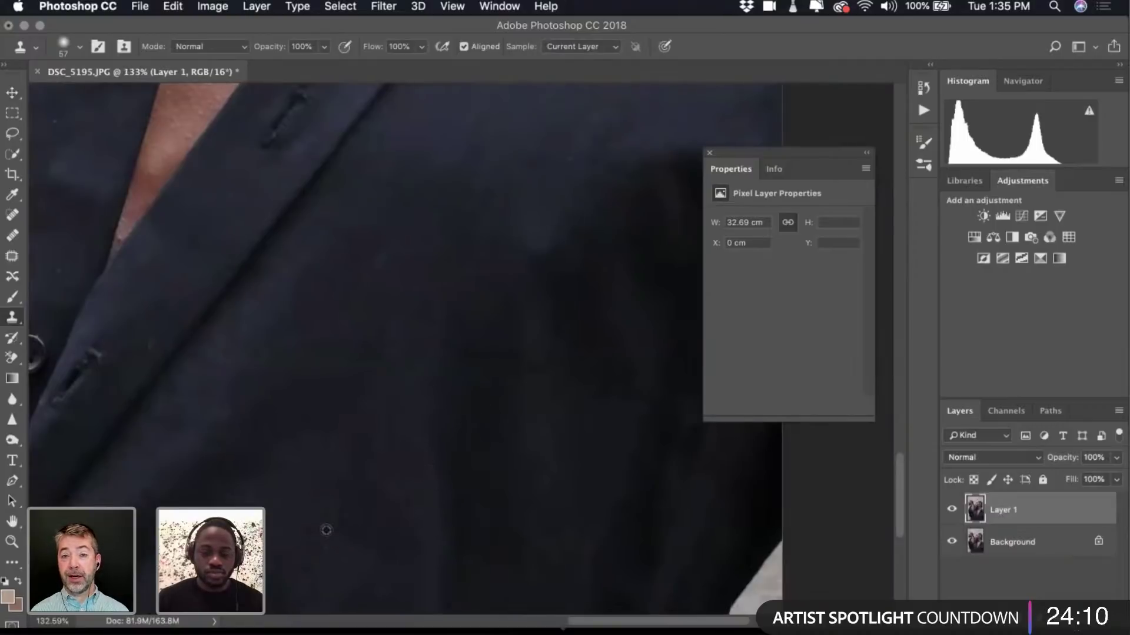
scroll(422, 509, right, 4)
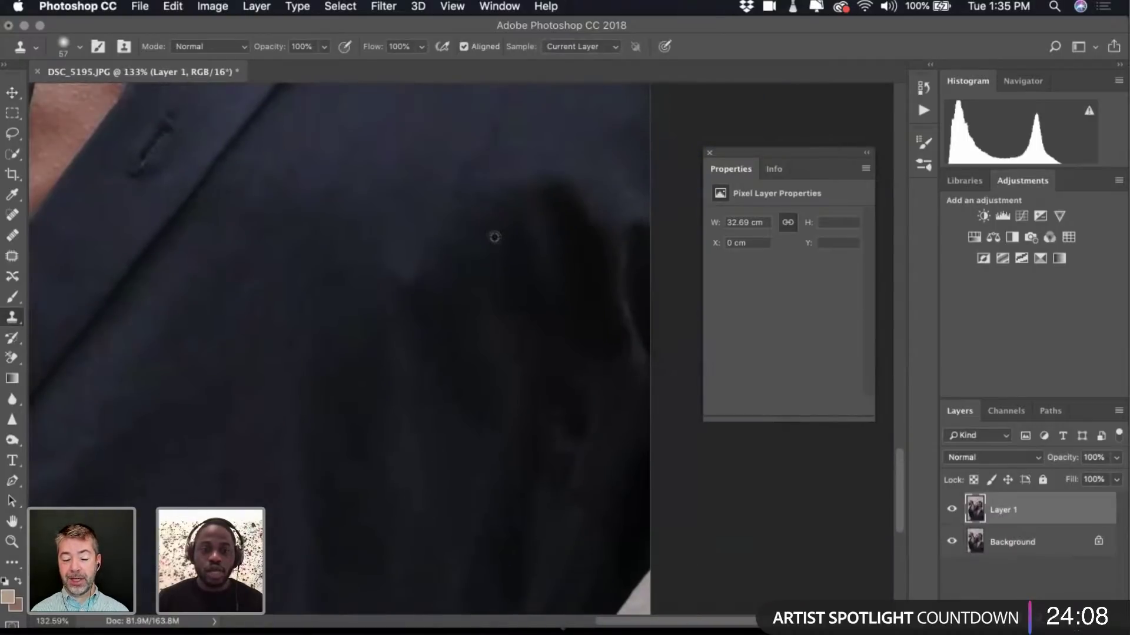
scroll(471, 248, up, 3)
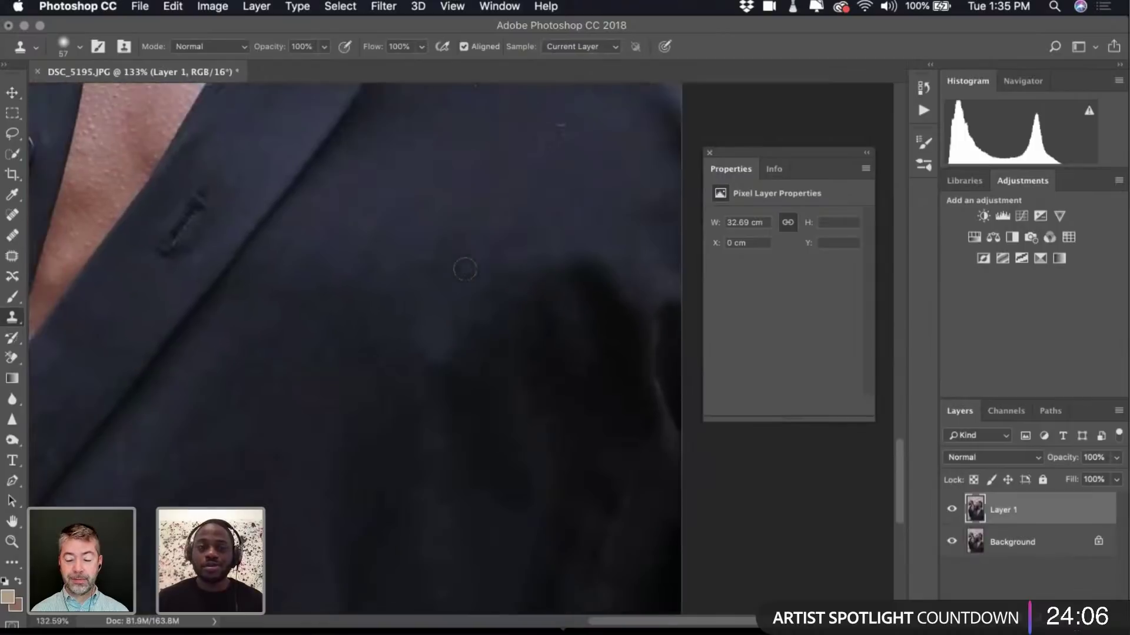
scroll(550, 295, up, 8)
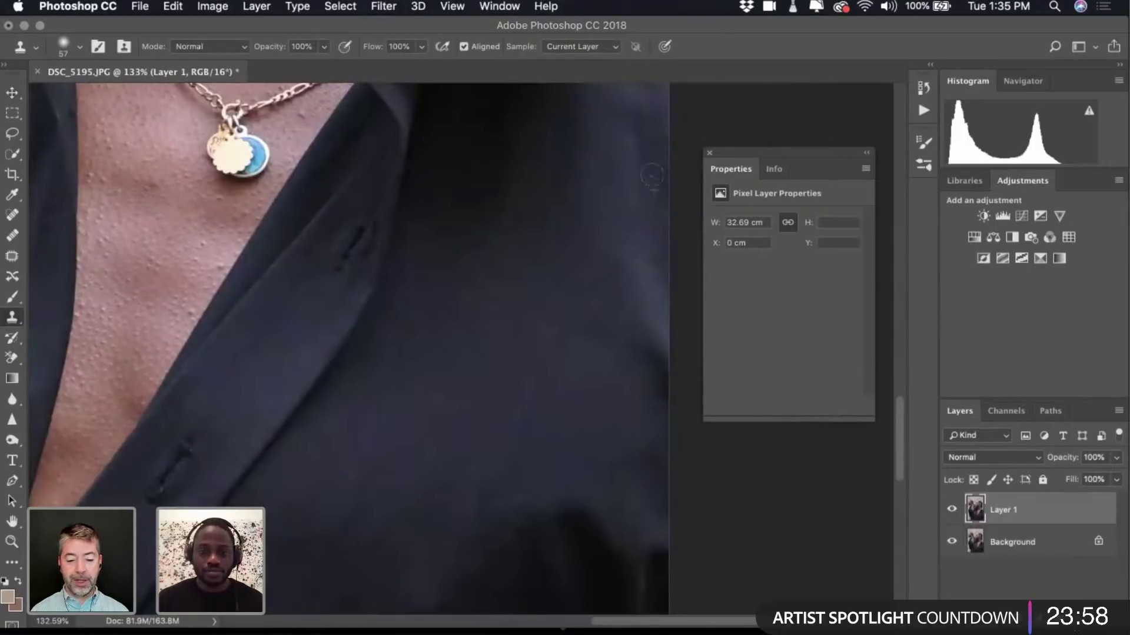
scroll(635, 235, up, 5)
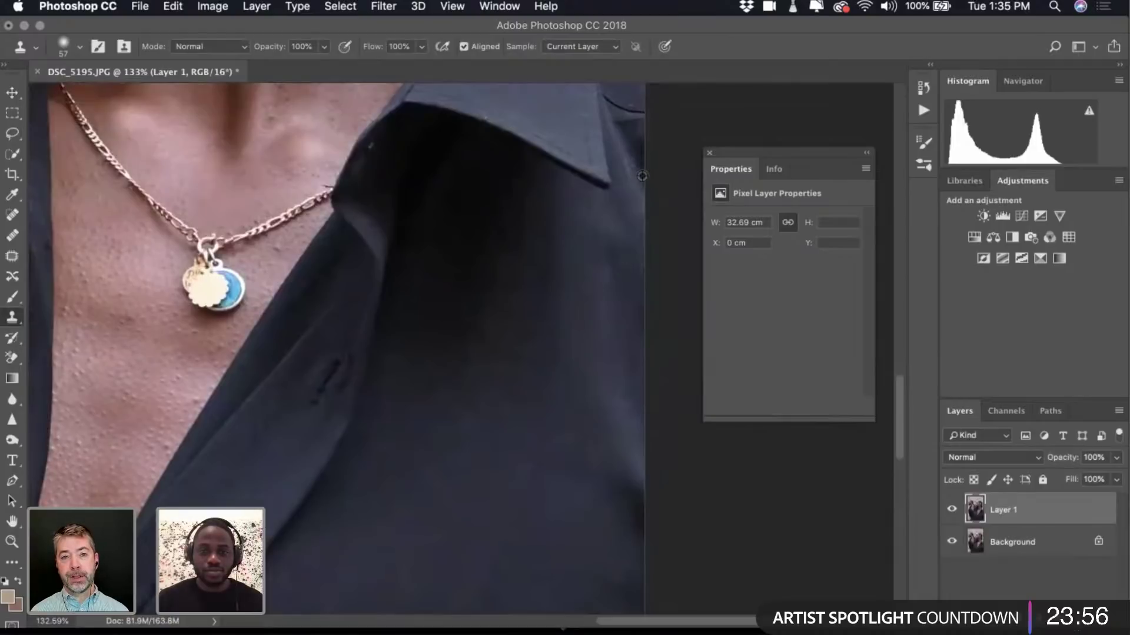
scroll(653, 252, up, 6)
scroll(653, 252, left, 1)
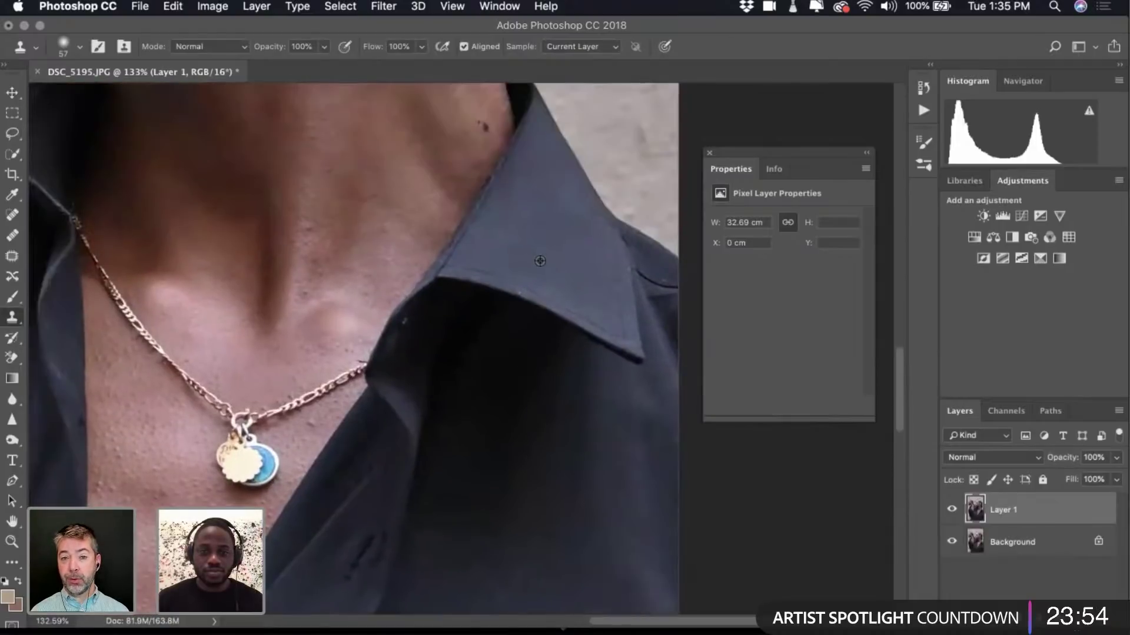
Clone out the lint specks on the button side of the front model's shirt, from the collar down to the lower button.
scroll(562, 306, left, 10)
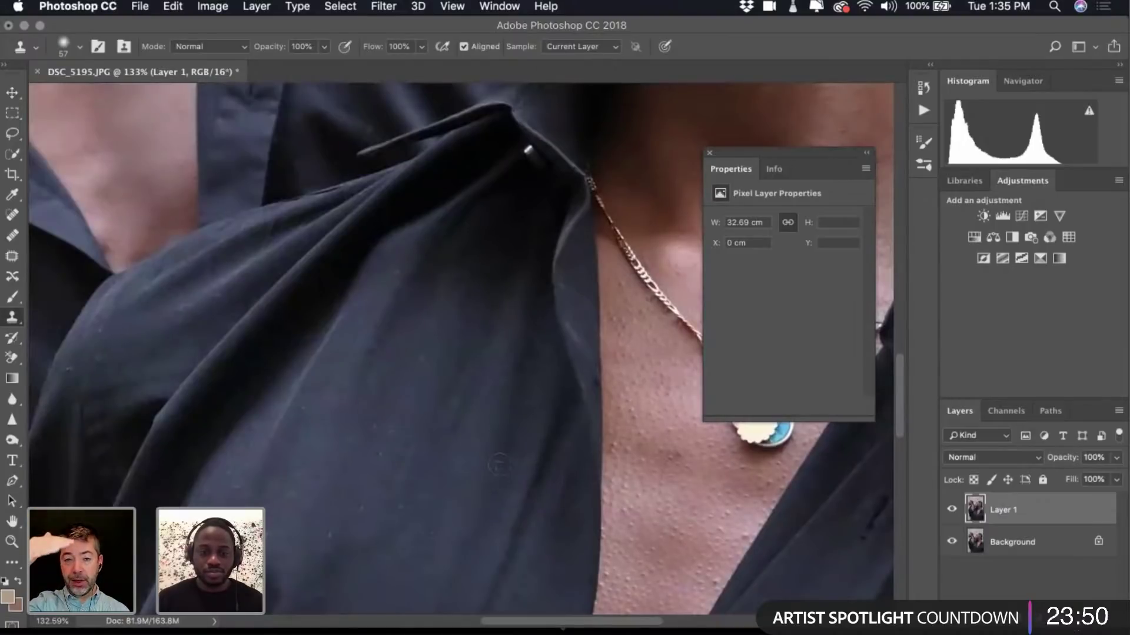
scroll(486, 447, down, 8)
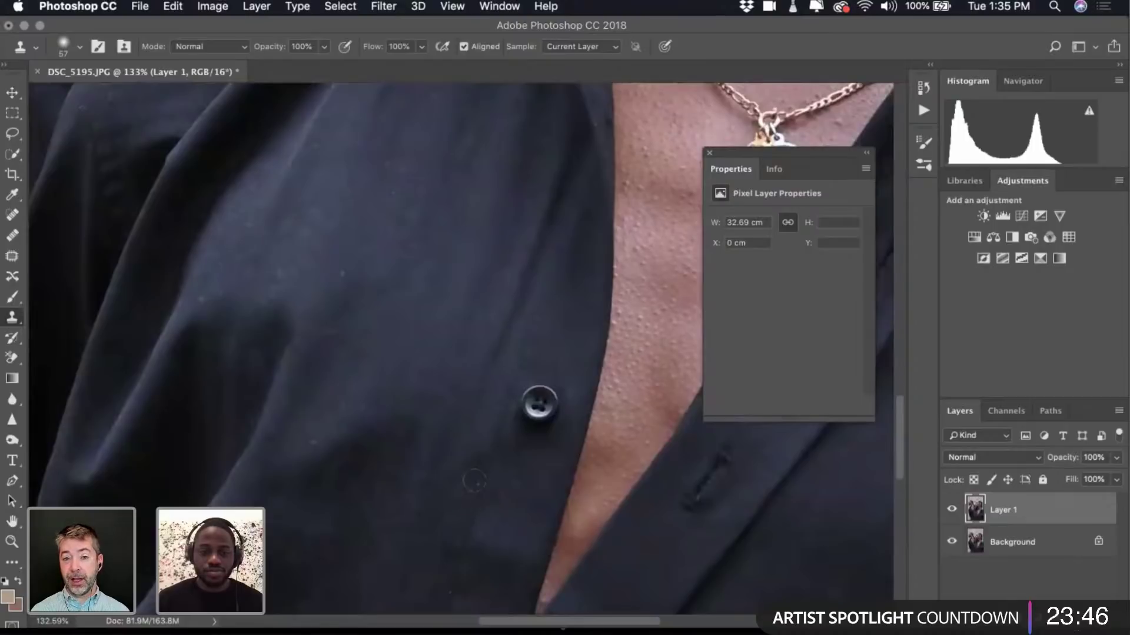
scroll(474, 481, down, 6)
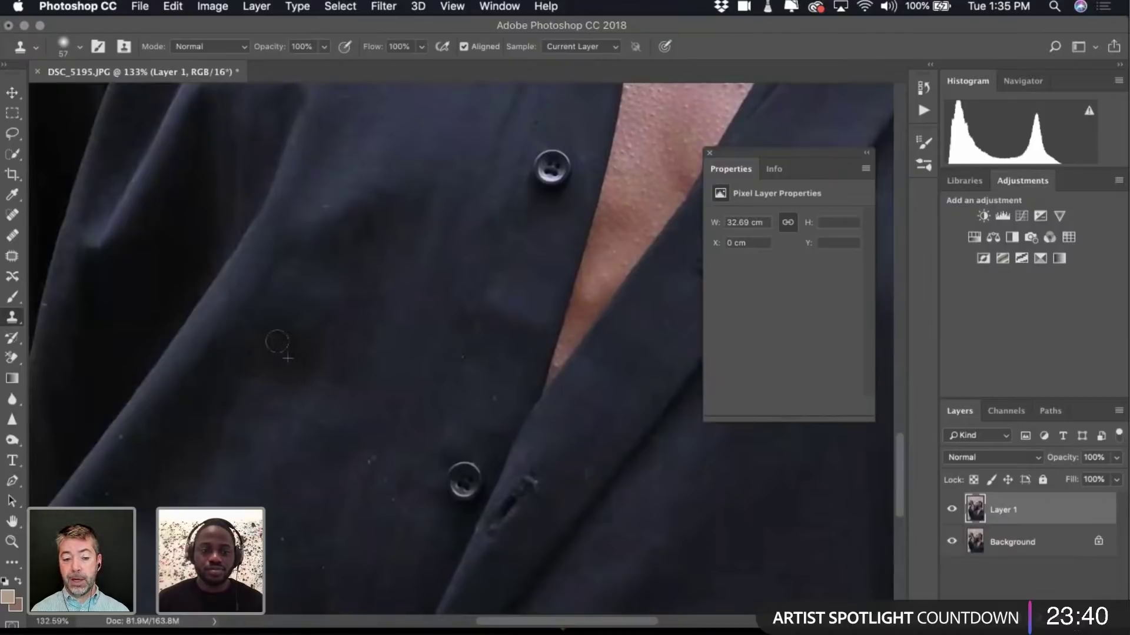
scroll(372, 353, down, 3)
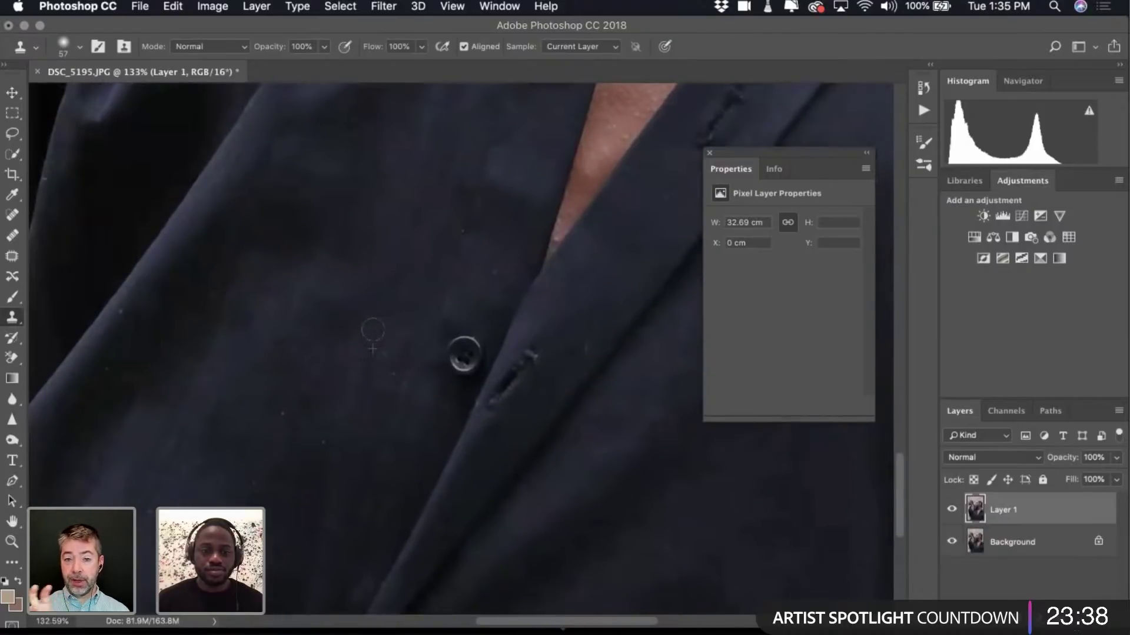
drag(387, 398, 393, 381)
Retouch the specks along the shirt hem and the diagonal fold beside the lower button, and undo the last clone stroke.
scroll(383, 366, down, 4)
scroll(383, 366, left, 2)
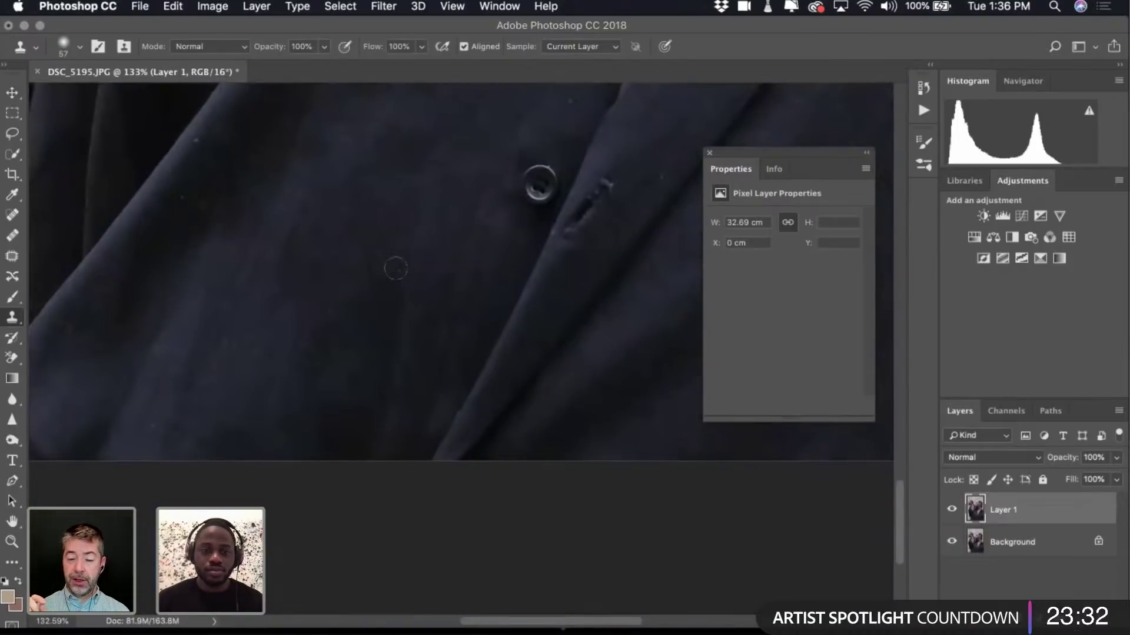
scroll(396, 269, up, 5)
scroll(274, 349, left, 2)
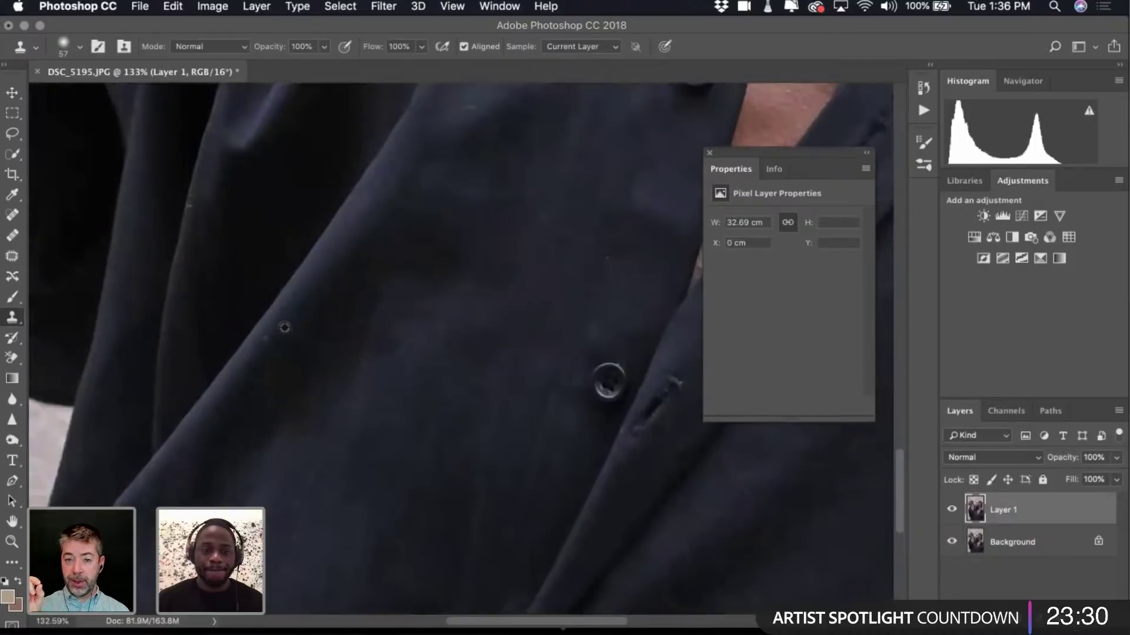
key(super+z)
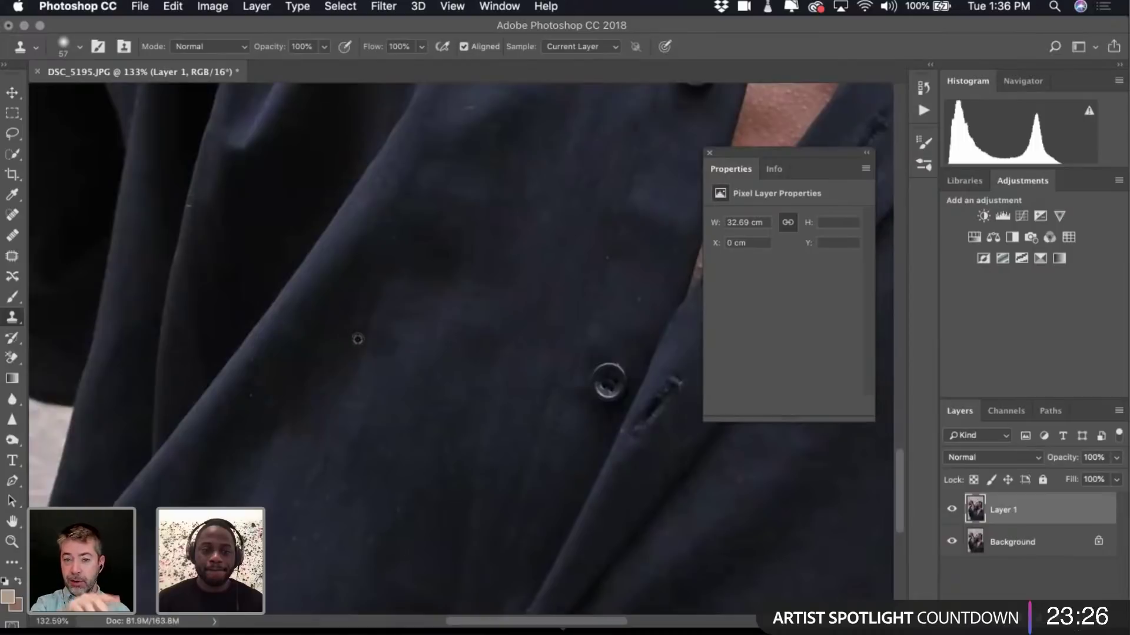
Clone out the specks on the front shirt's chest folds up to the shoulder, and undo the last stroke there.
scroll(358, 325, up, 4)
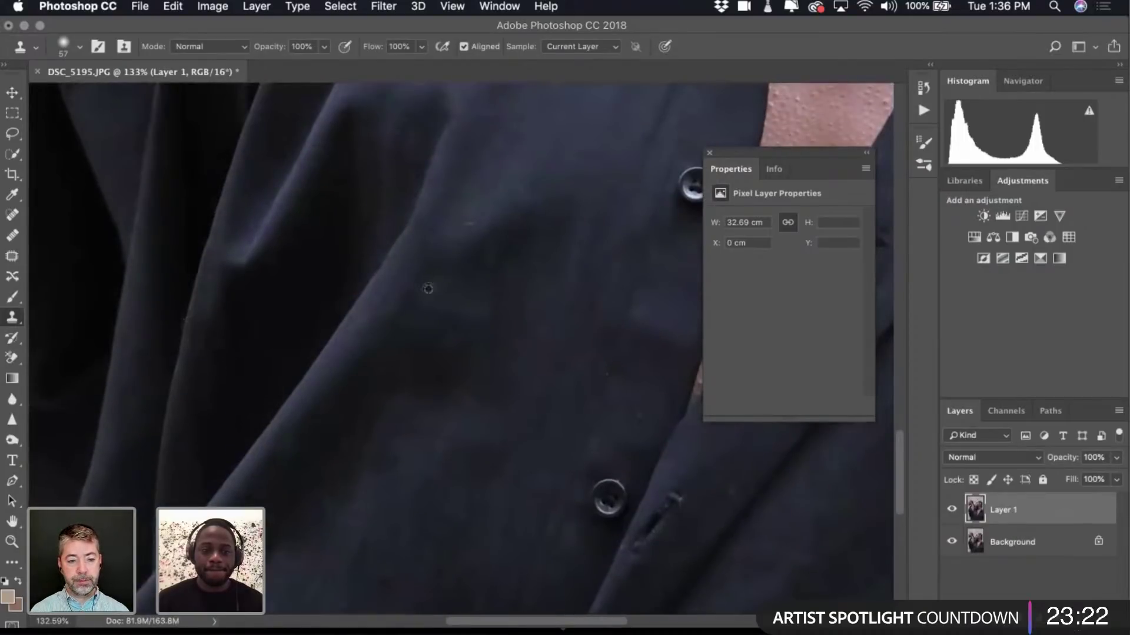
scroll(485, 284, up, 4)
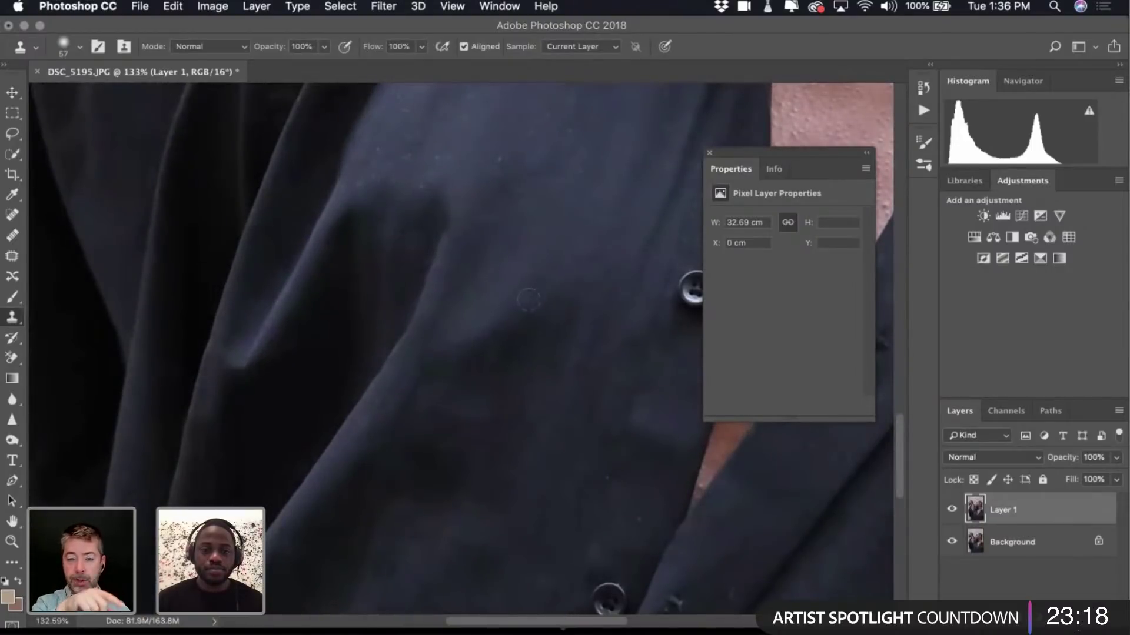
scroll(529, 300, up, 4)
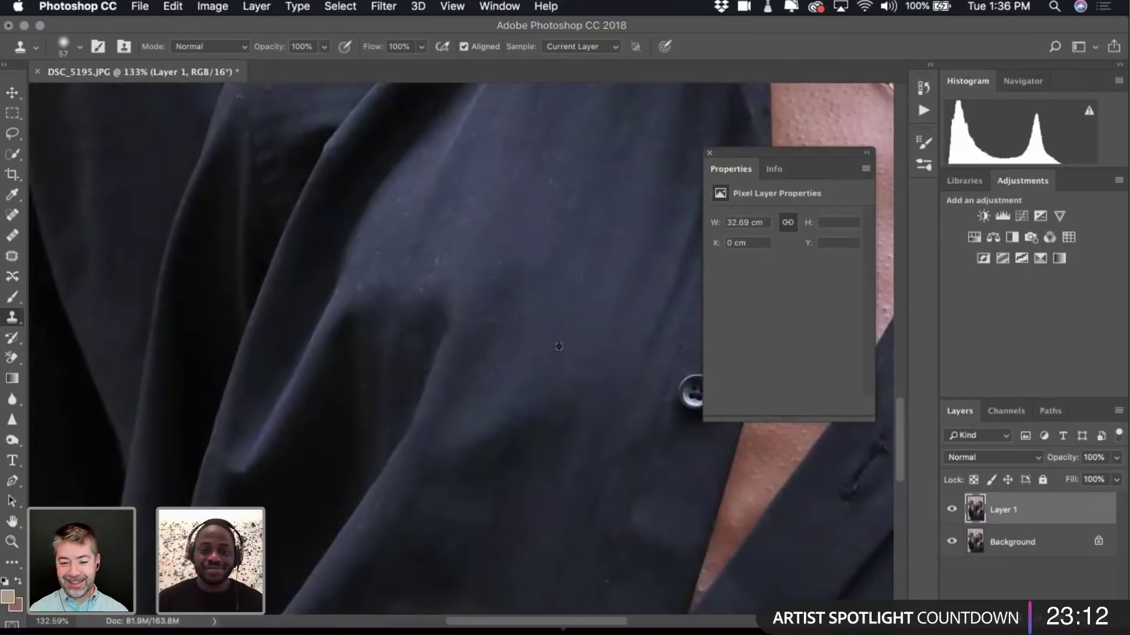
scroll(582, 277, up, 5)
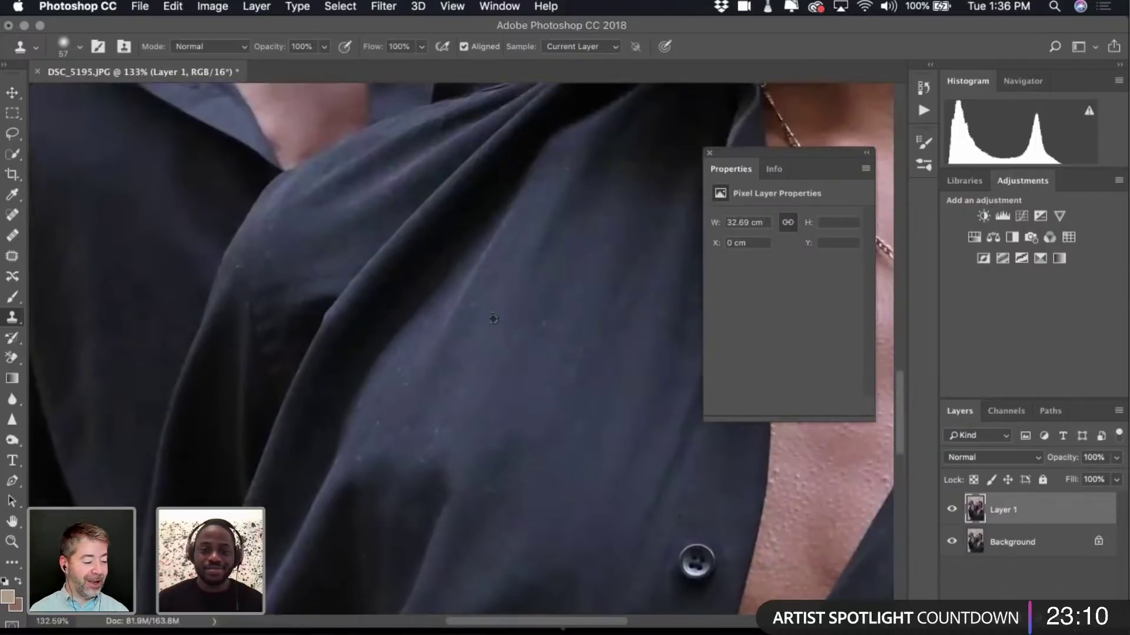
scroll(266, 416, up, 5)
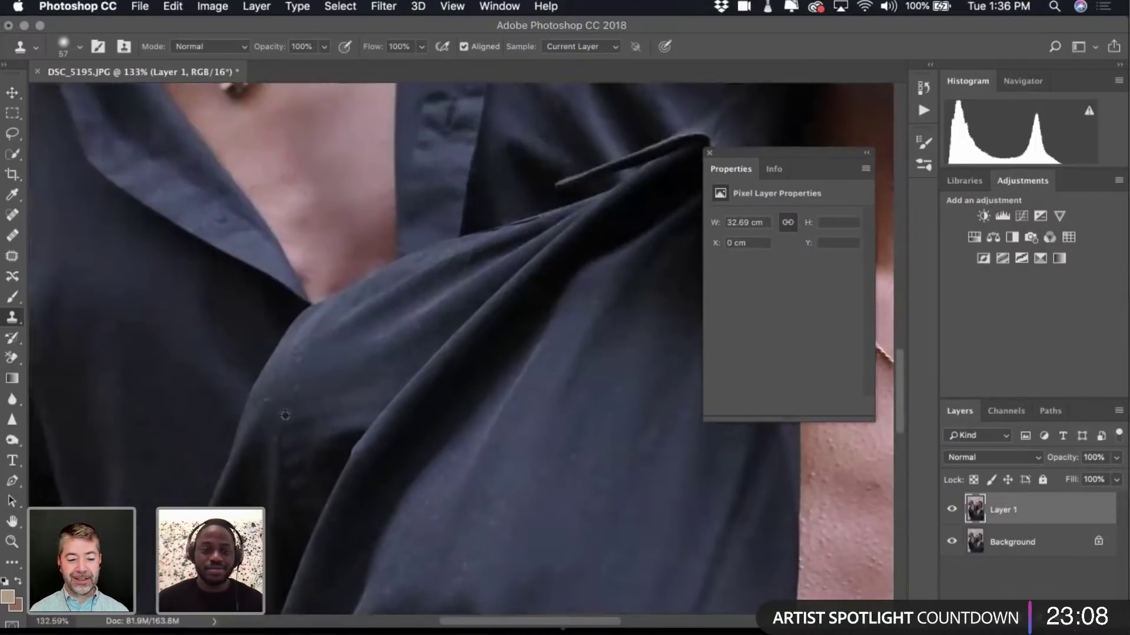
key(super+z)
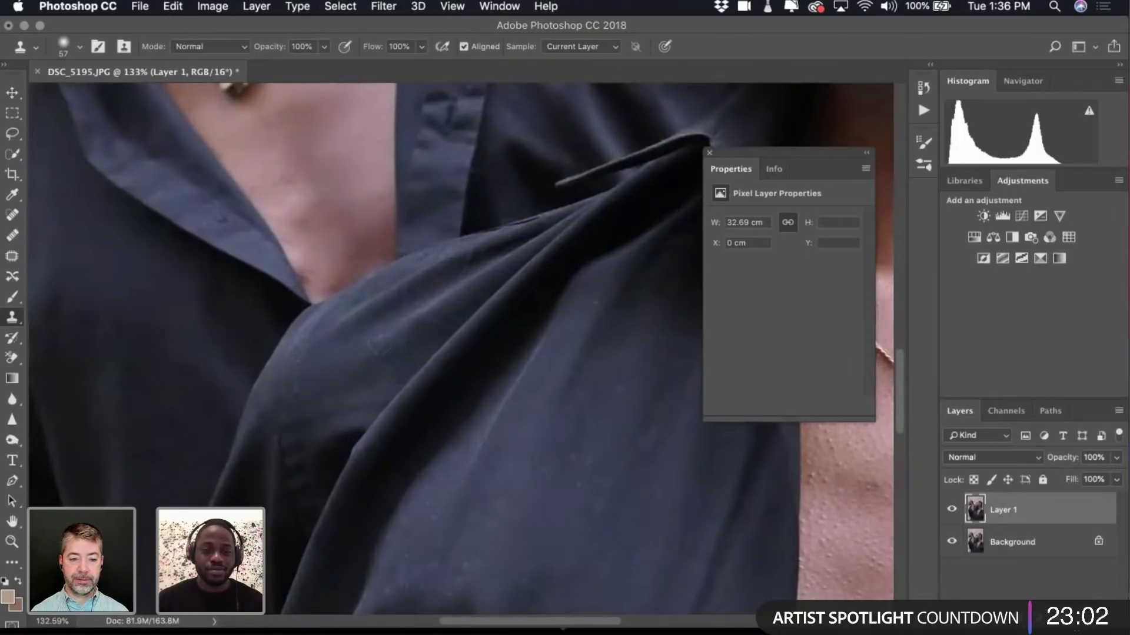
Examine both models' black shirts up close and as a whole for remaining lint specks.
scroll(435, 347, up, 10)
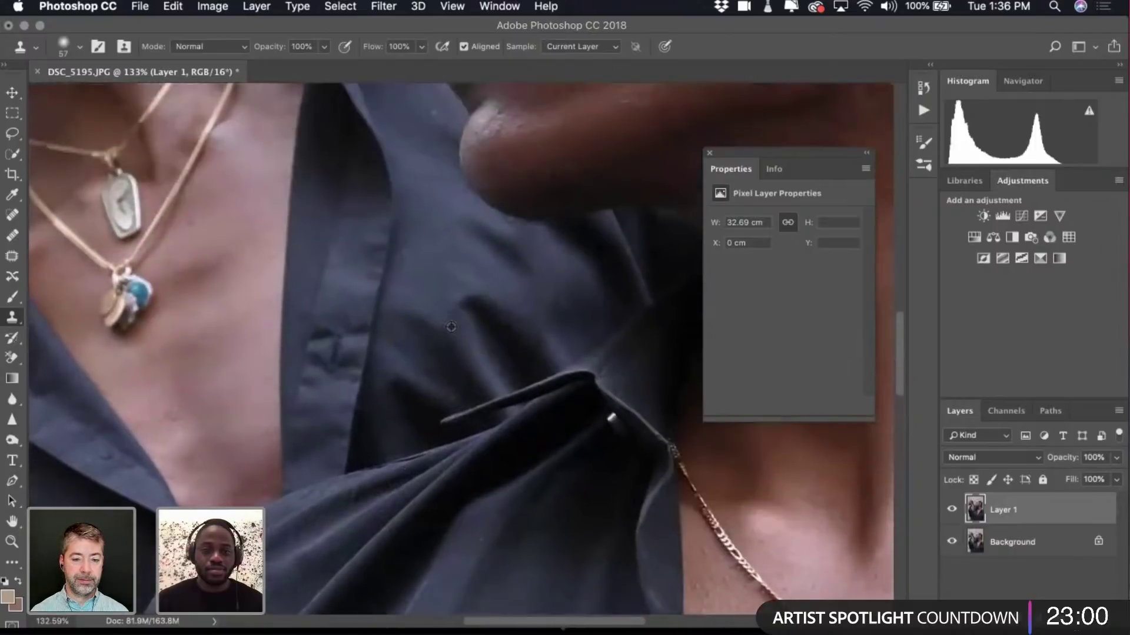
scroll(574, 306, up, 3)
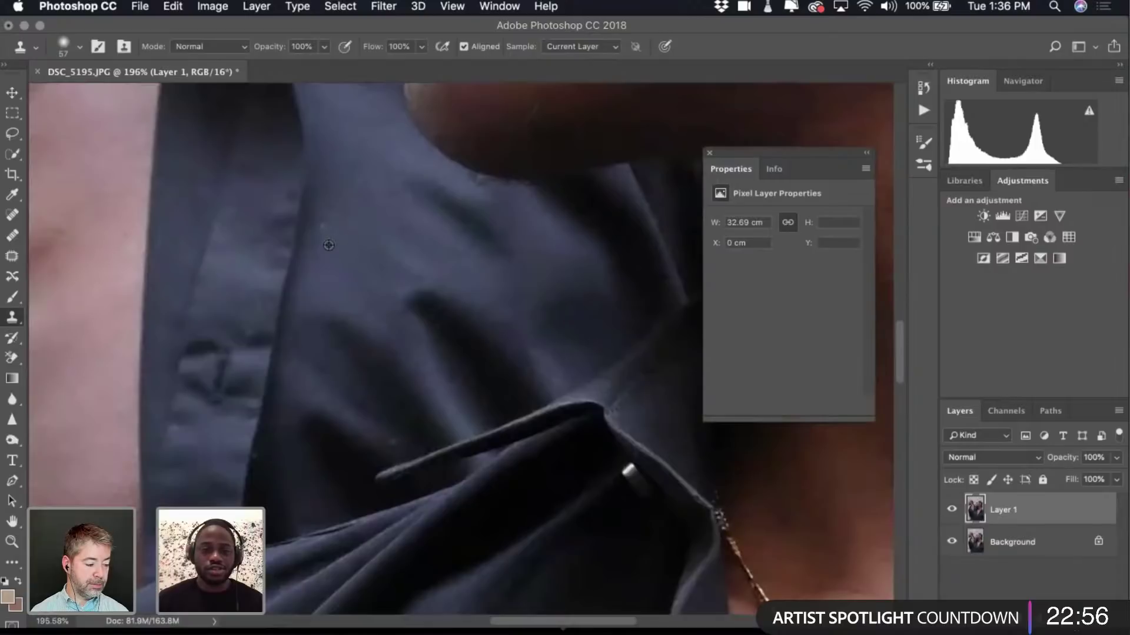
scroll(389, 314, up, 5)
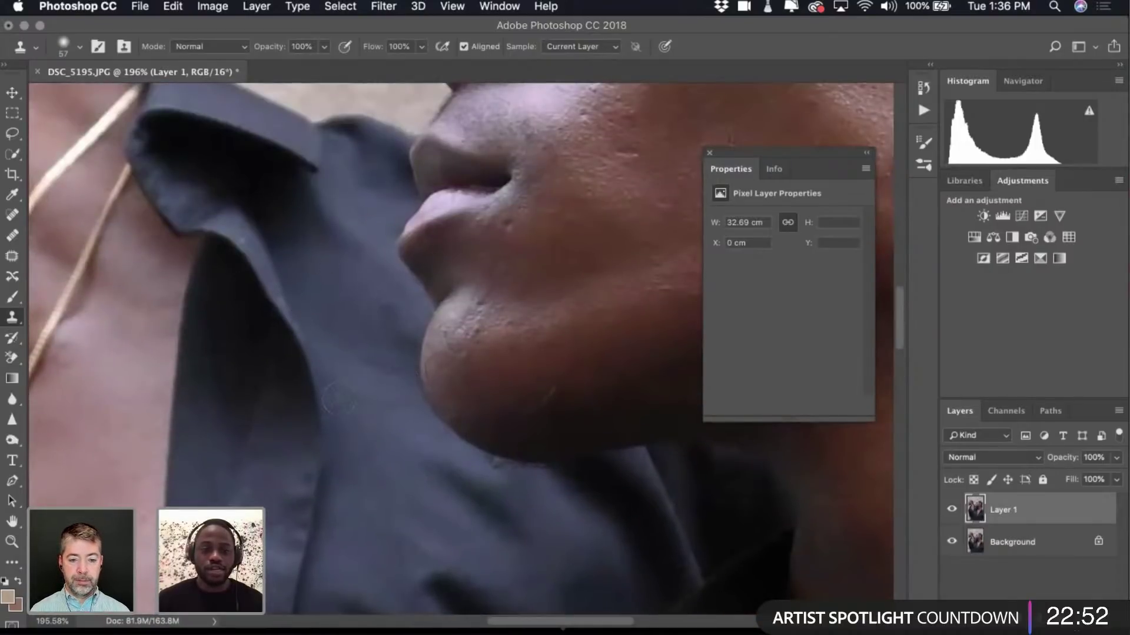
scroll(337, 397, down, 10)
scroll(338, 398, down, 8)
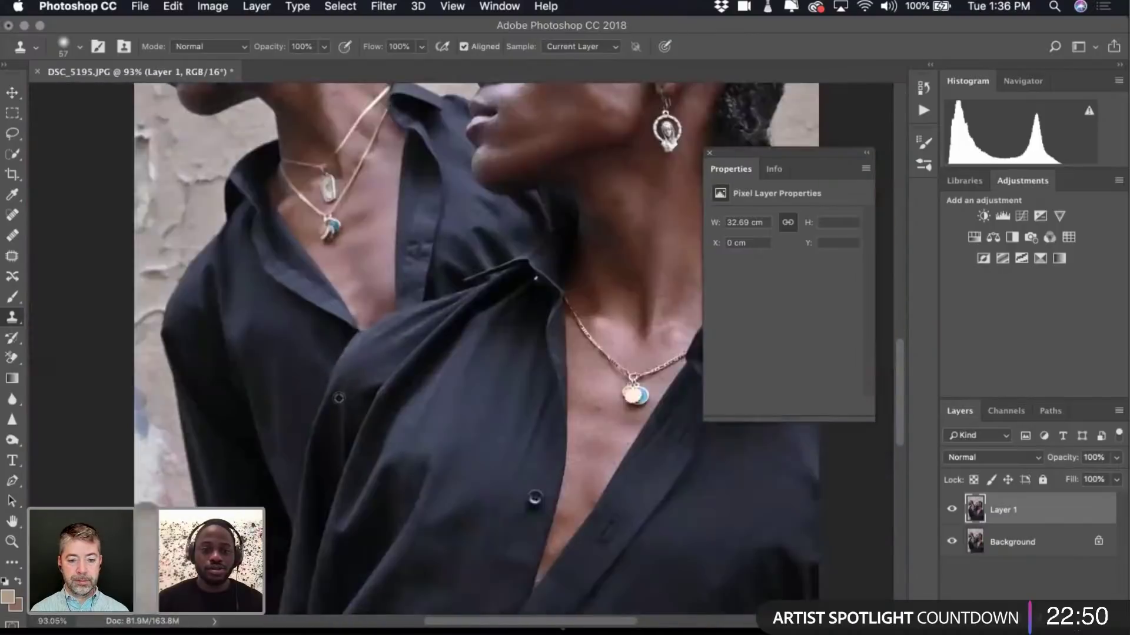
scroll(338, 398, up, 3)
scroll(339, 398, up, 4)
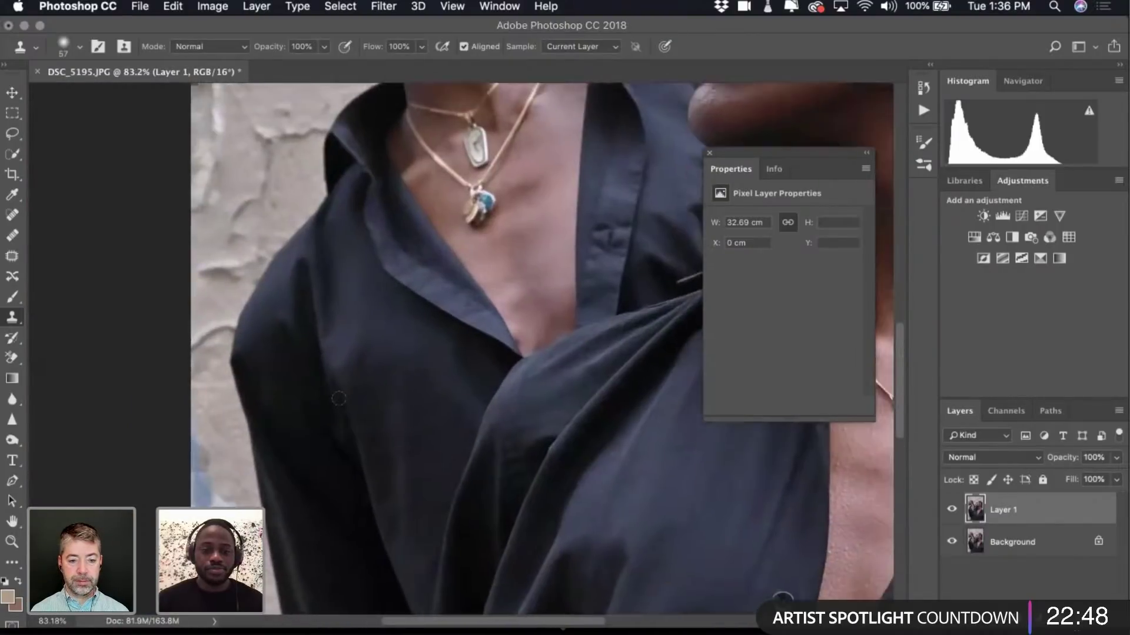
scroll(338, 398, down, 6)
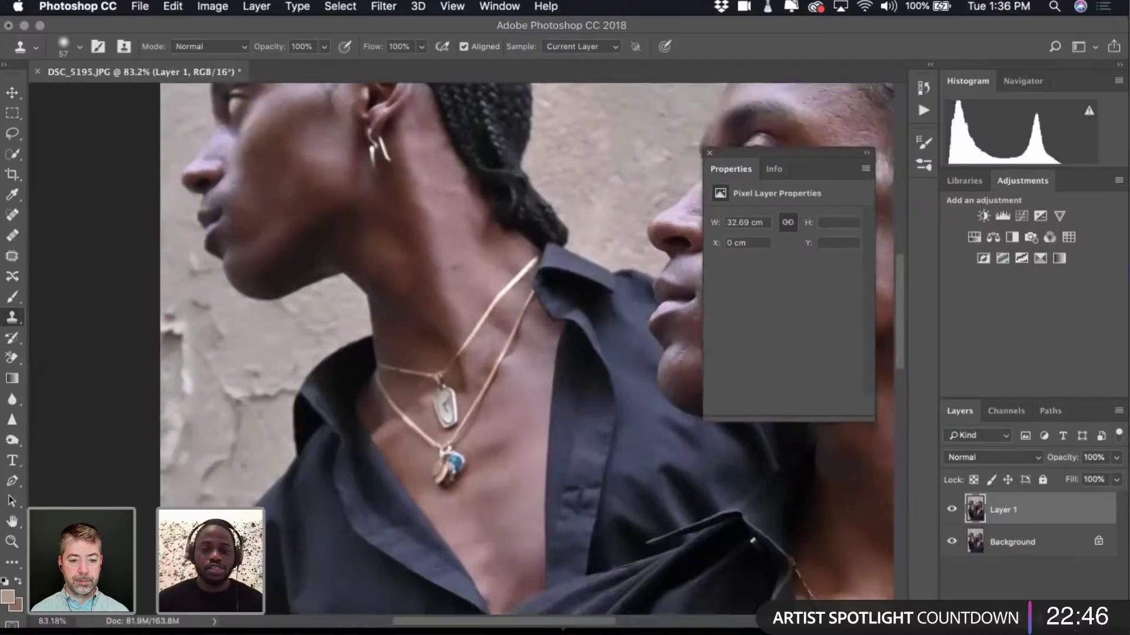
scroll(541, 500, up, 5)
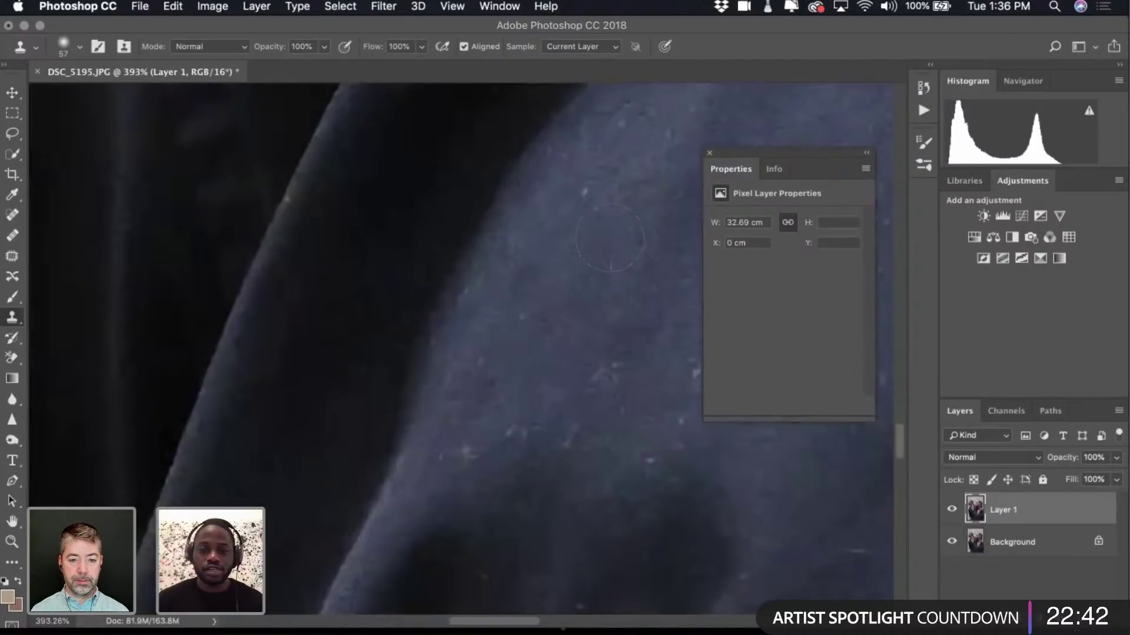
scroll(598, 374, down, 5)
scroll(599, 374, right, 3)
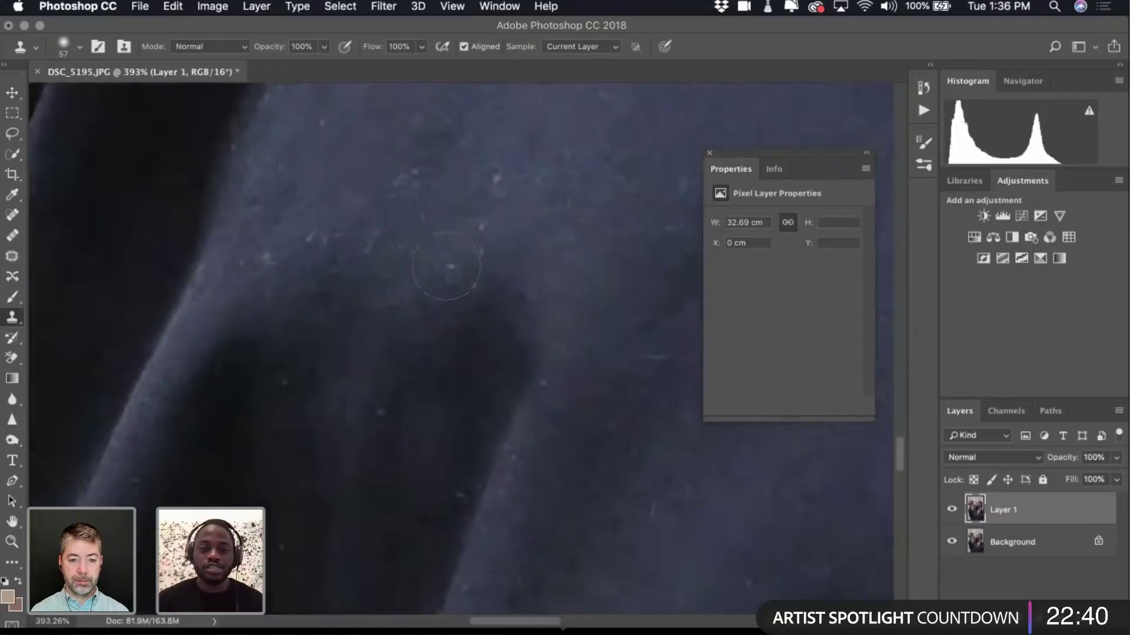
scroll(506, 395, down, 2)
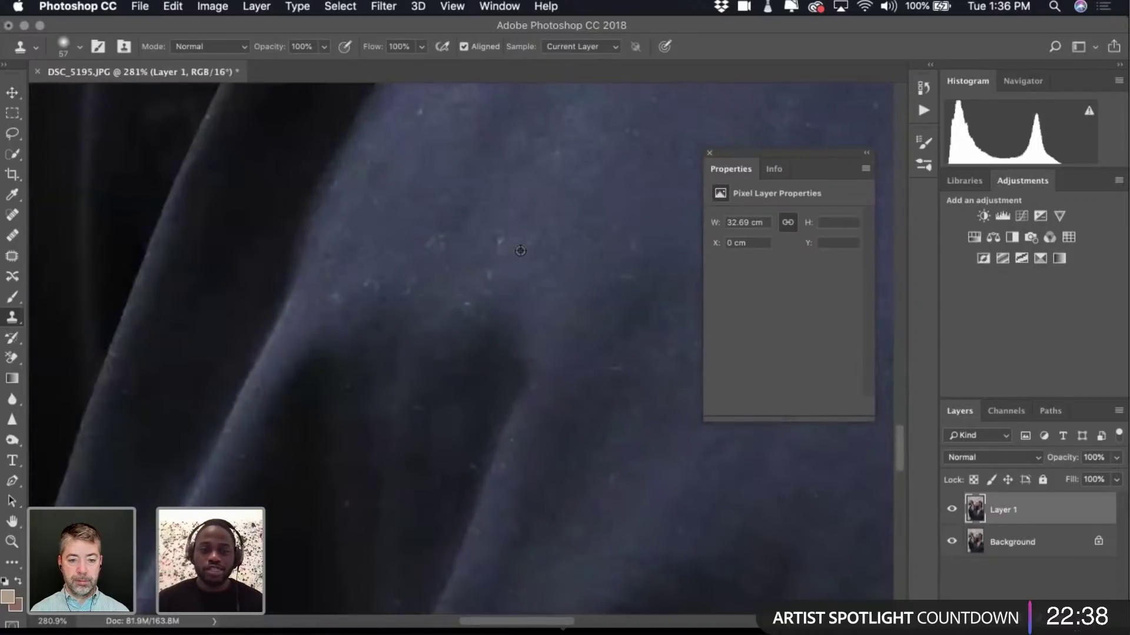
scroll(559, 390, down, 10)
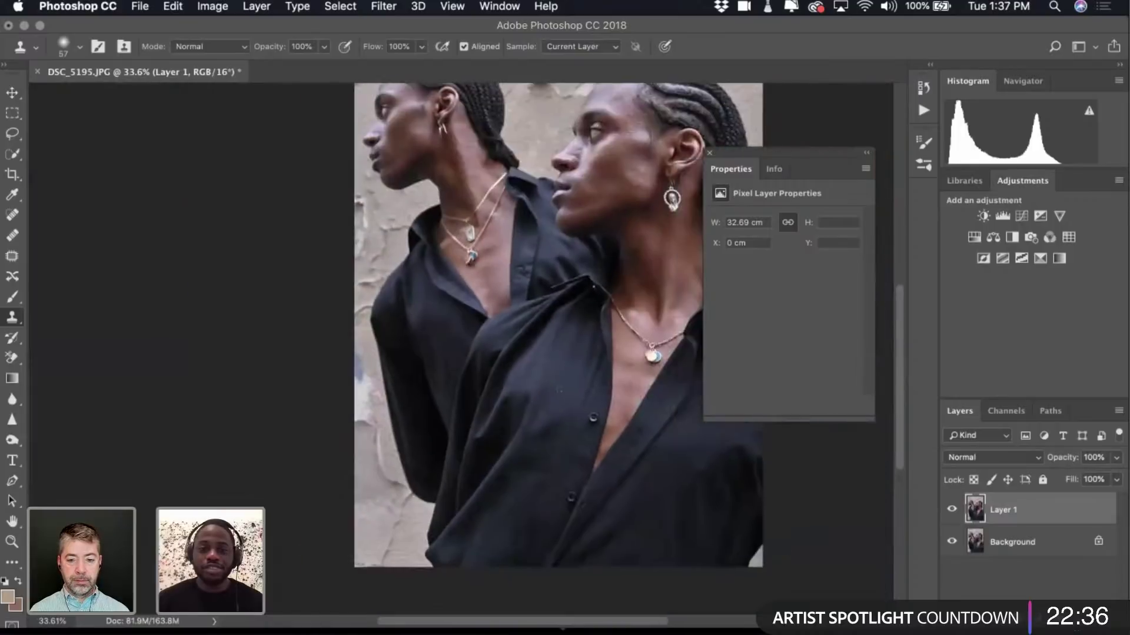
scroll(559, 390, up, 10)
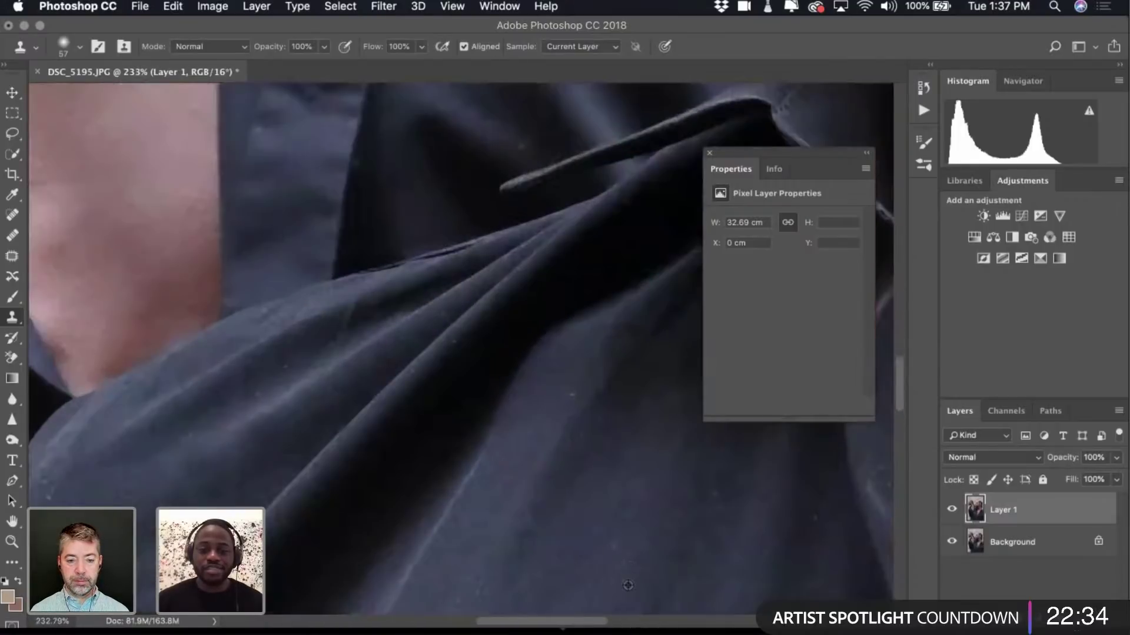
scroll(477, 375, right, 3)
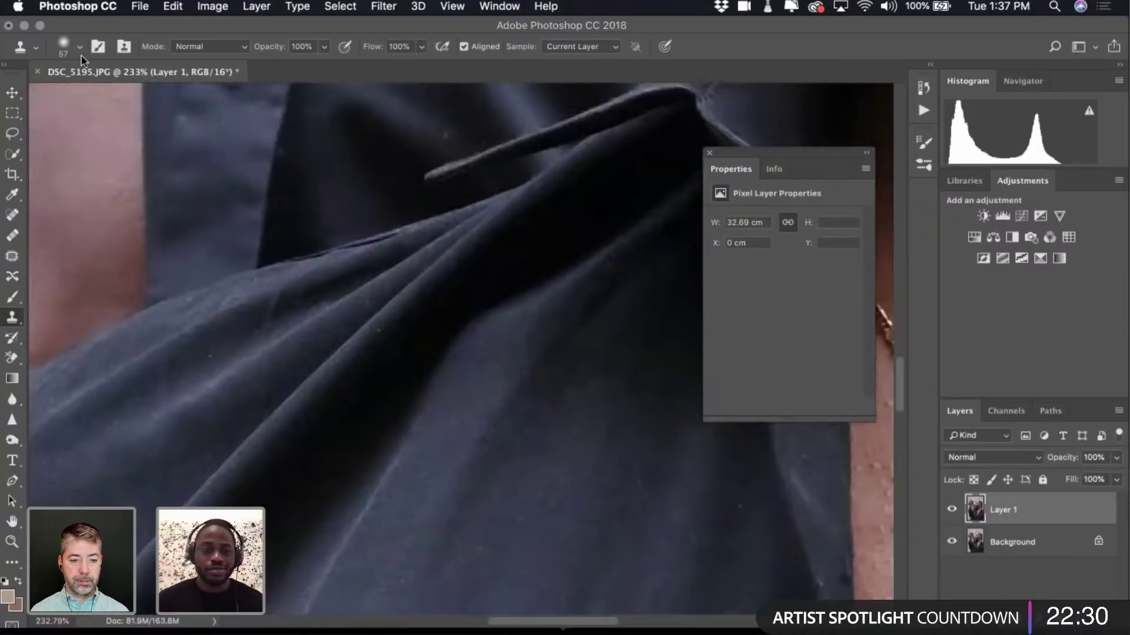
Set the Clone Stamp brush size to 38 and undo the last clone stroke.
click(69, 45)
click(102, 91)
key(Return)
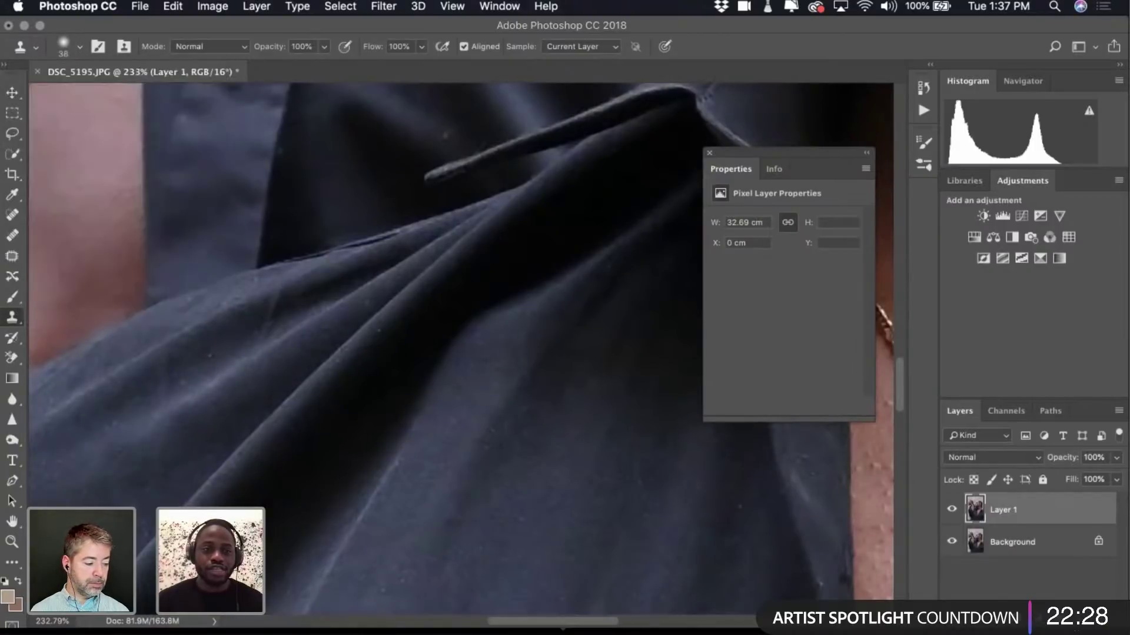
key(super+z)
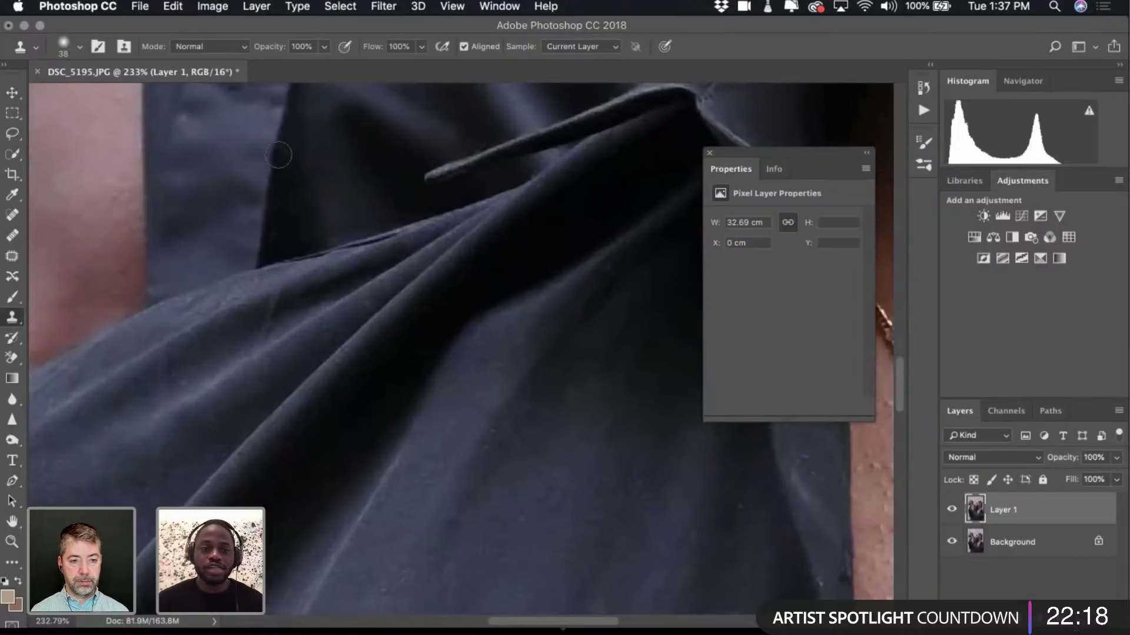
Duplicate Layer 1, hide the copy and make the original Layer 1 active.
scroll(295, 174, down, 6)
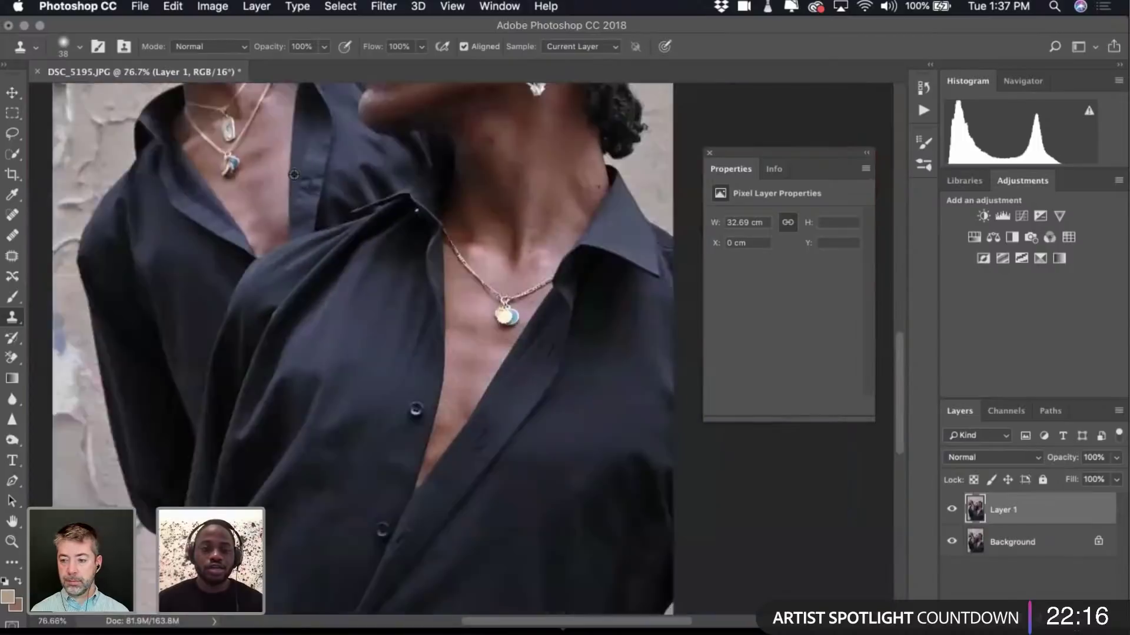
scroll(354, 349, up, 4)
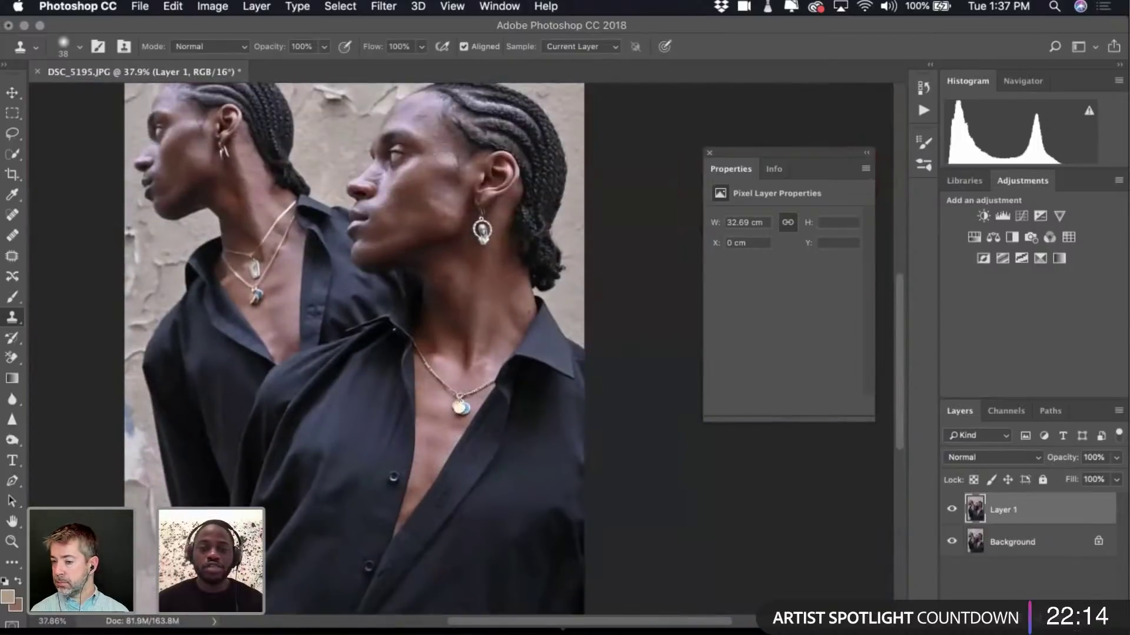
scroll(369, 350, up, 2)
scroll(550, 396, up, 4)
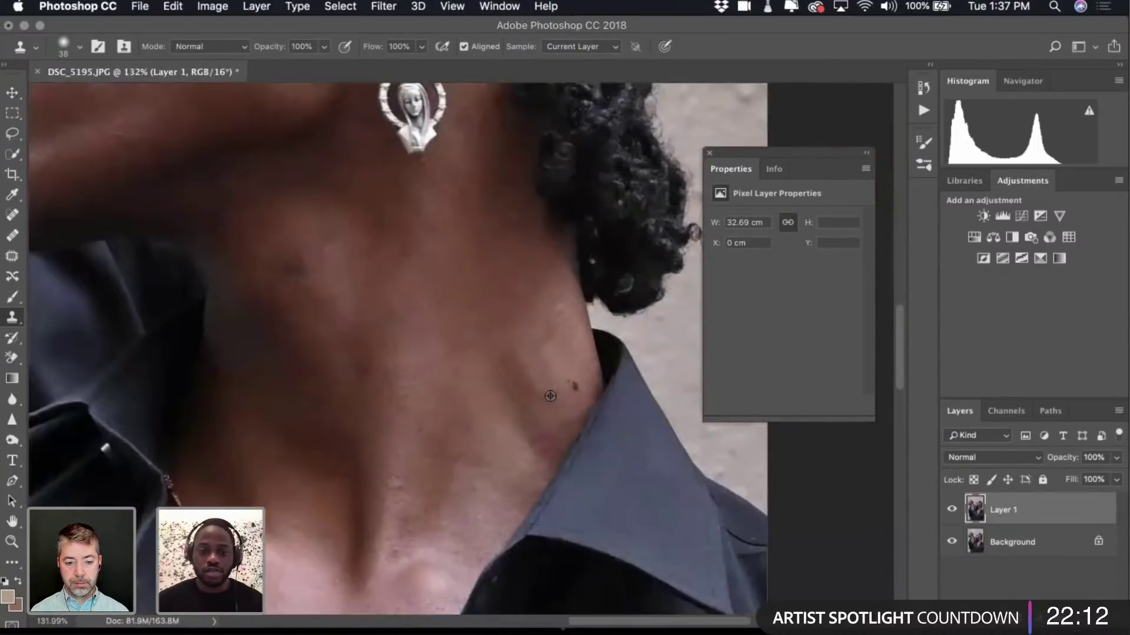
scroll(533, 414, down, 4)
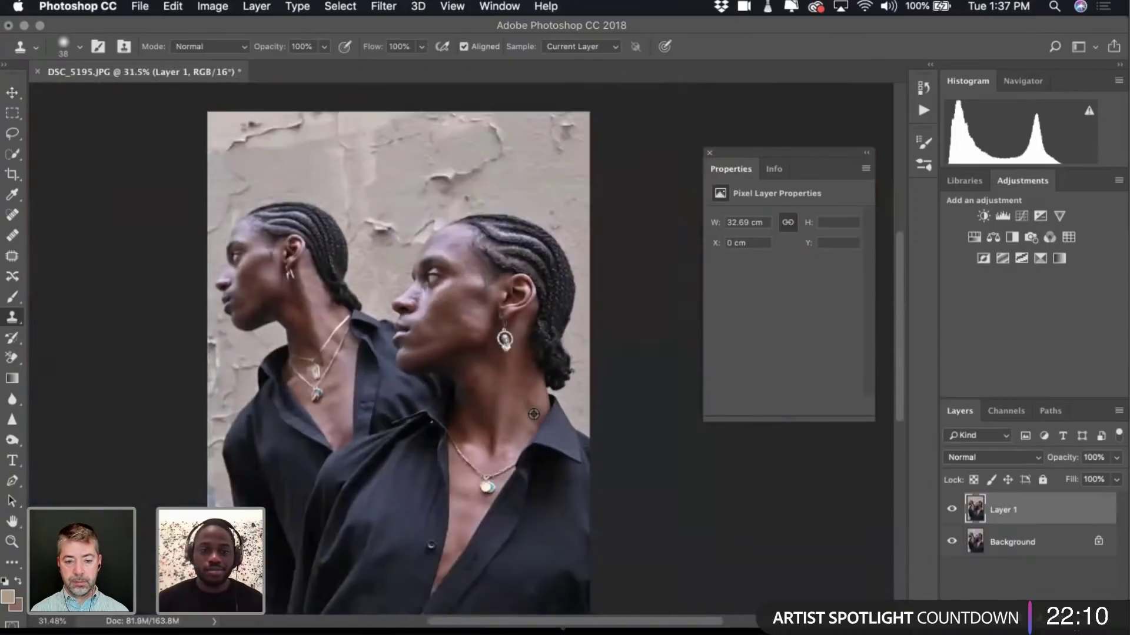
key(super+j)
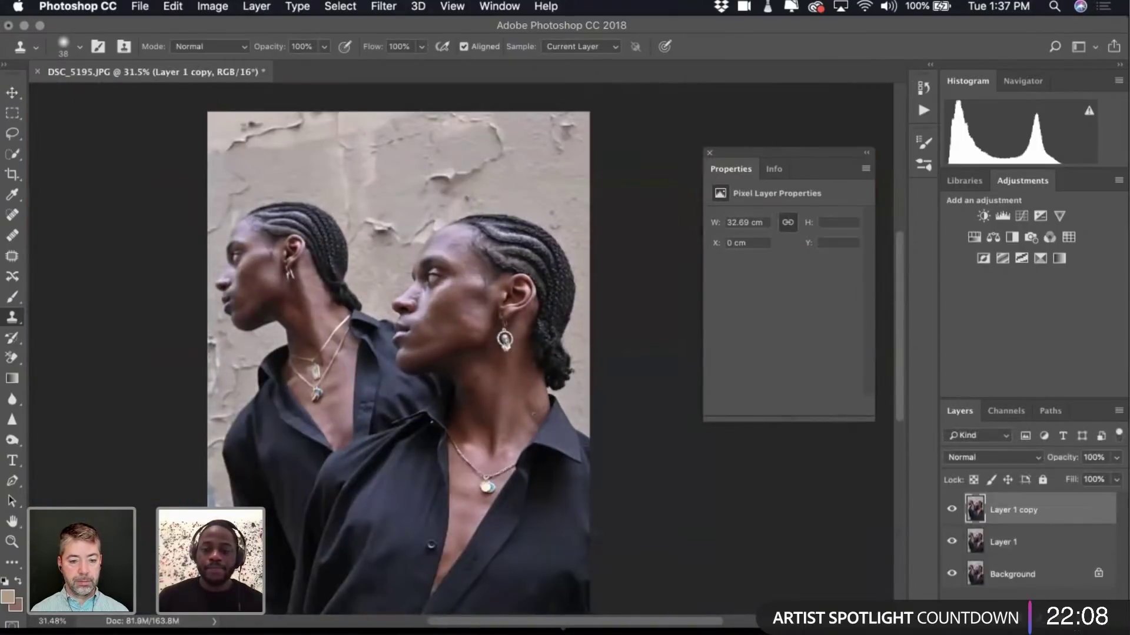
click(952, 509)
click(1000, 548)
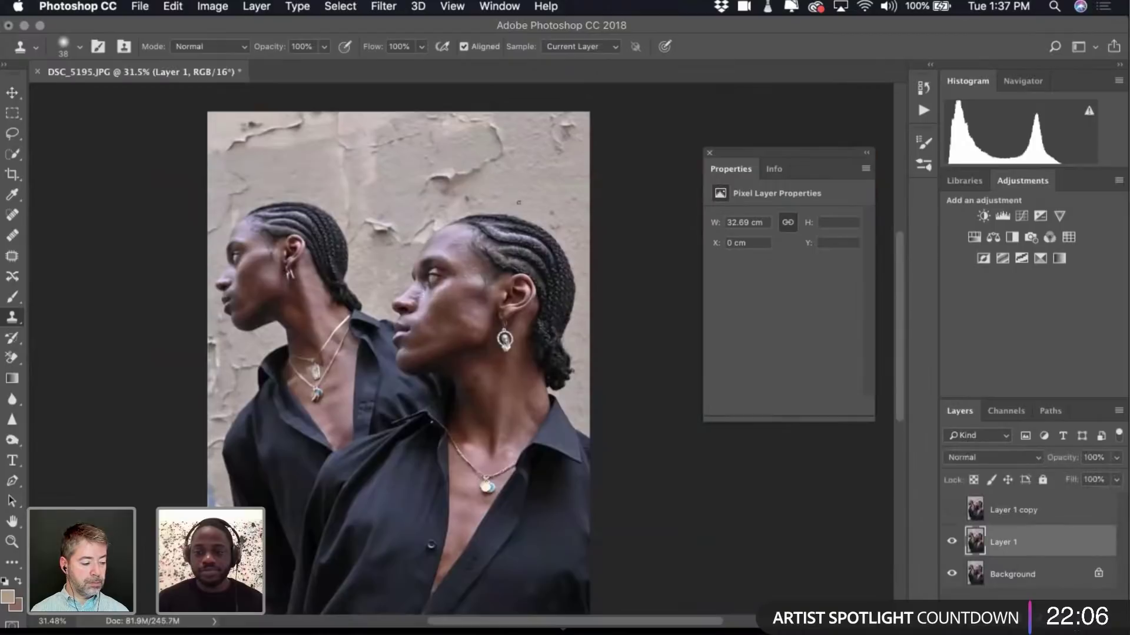
Apply a Gaussian Blur with a radius of 14.8 pixels to the whole of Layer 1.
click(377, 12)
mouse_move(447, 192)
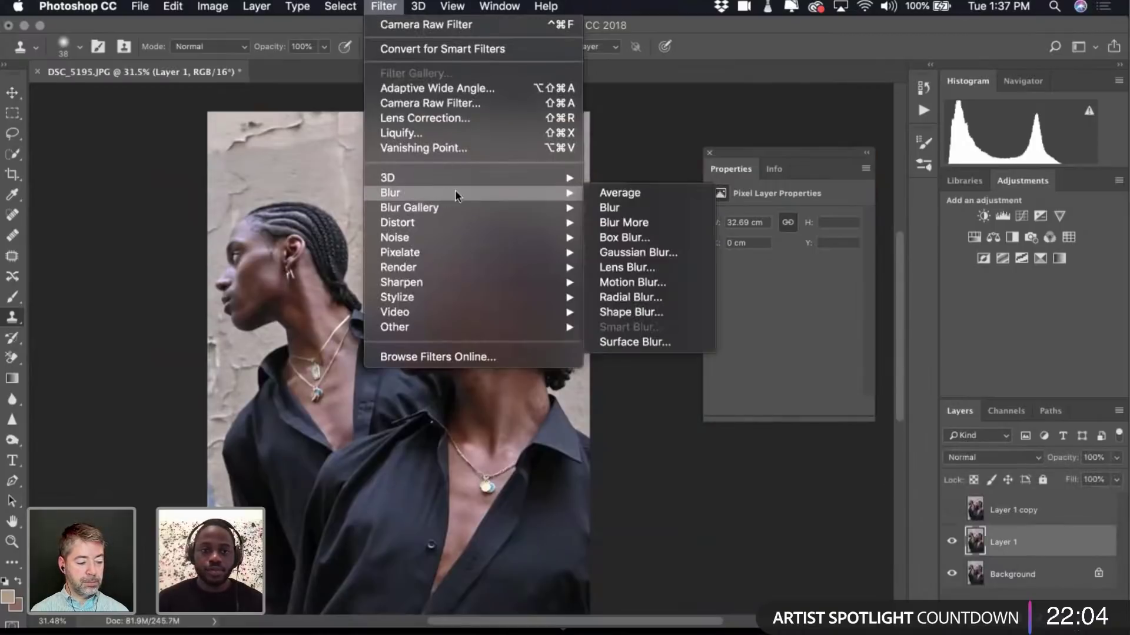
click(620, 253)
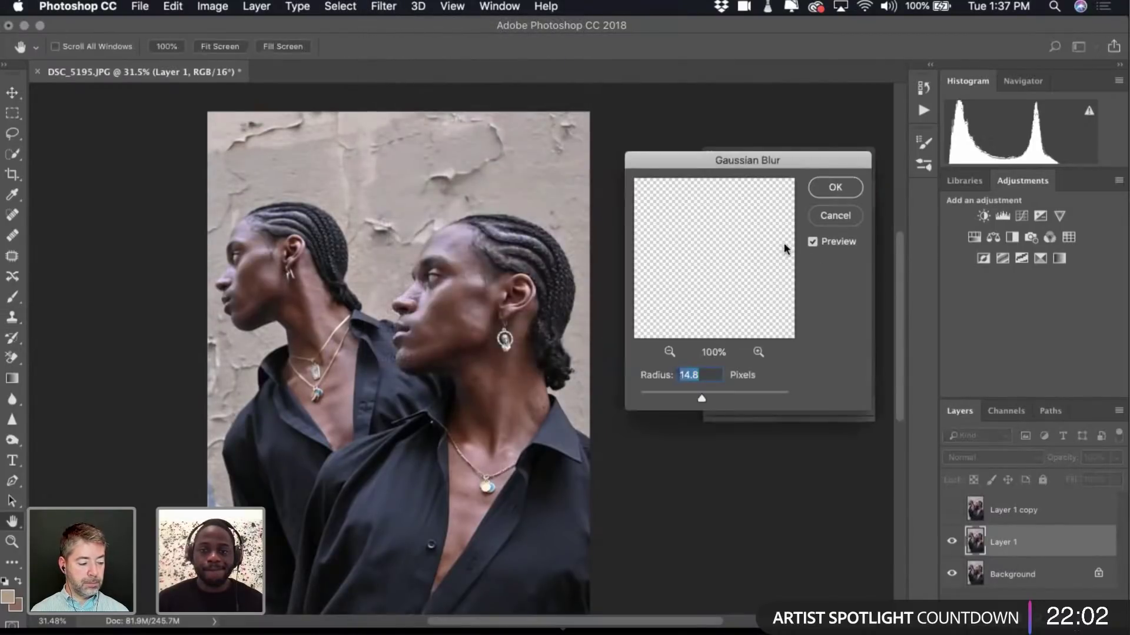
click(836, 187)
Show Layer 1 copy and apply Layer 1 to it with Apply Image, using Subtract blending, scale 2 and offset 128.
click(952, 509)
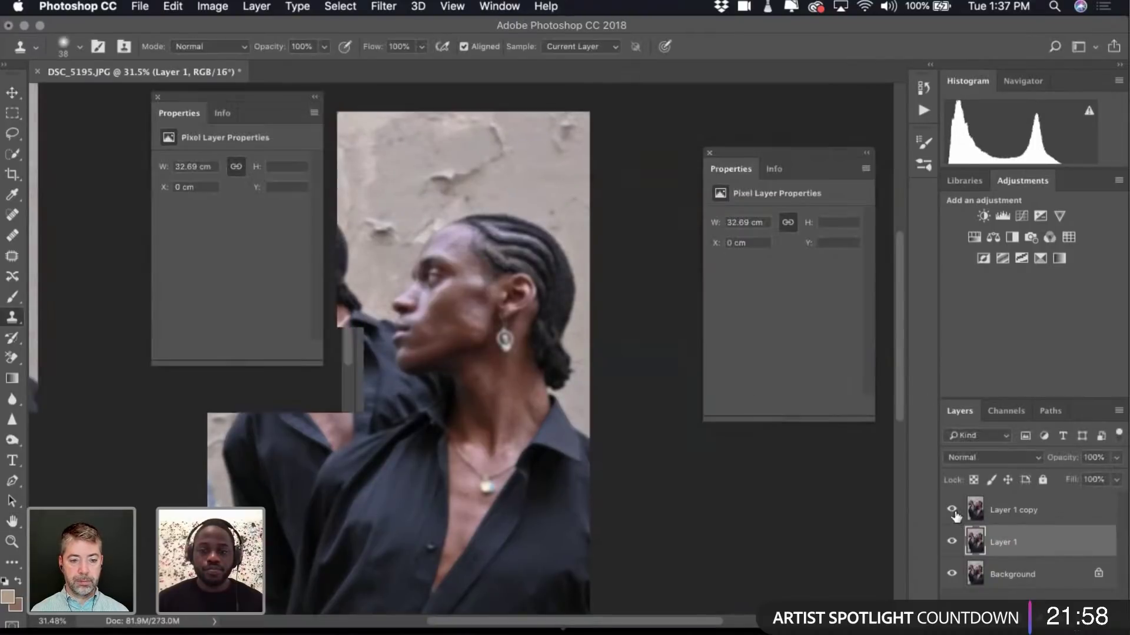
click(1020, 521)
click(382, 7)
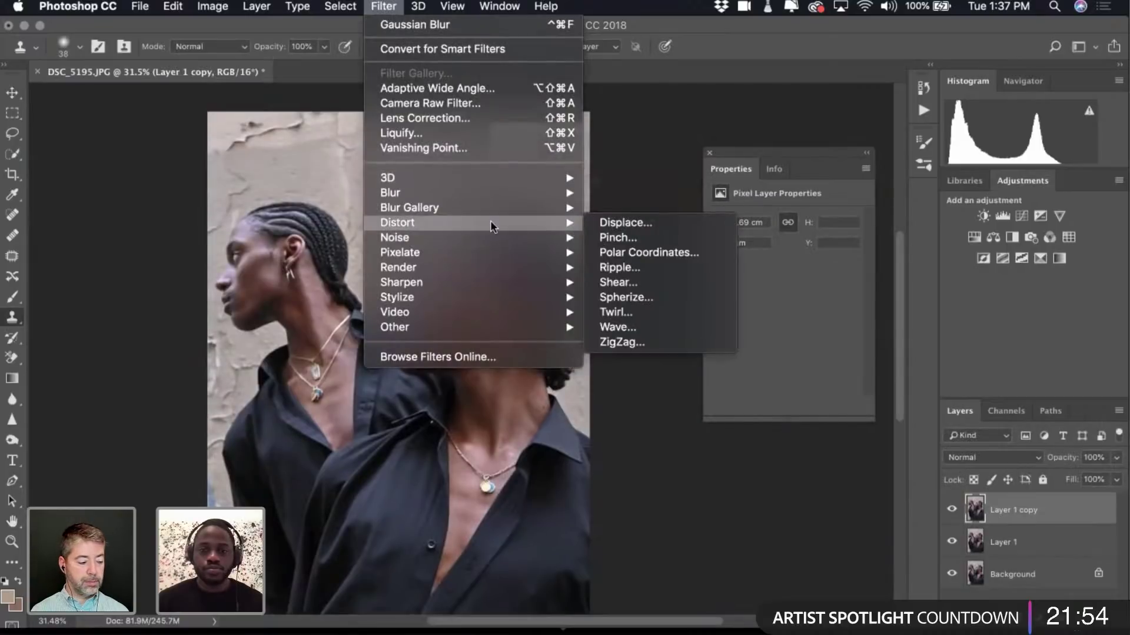
mouse_move(212, 6)
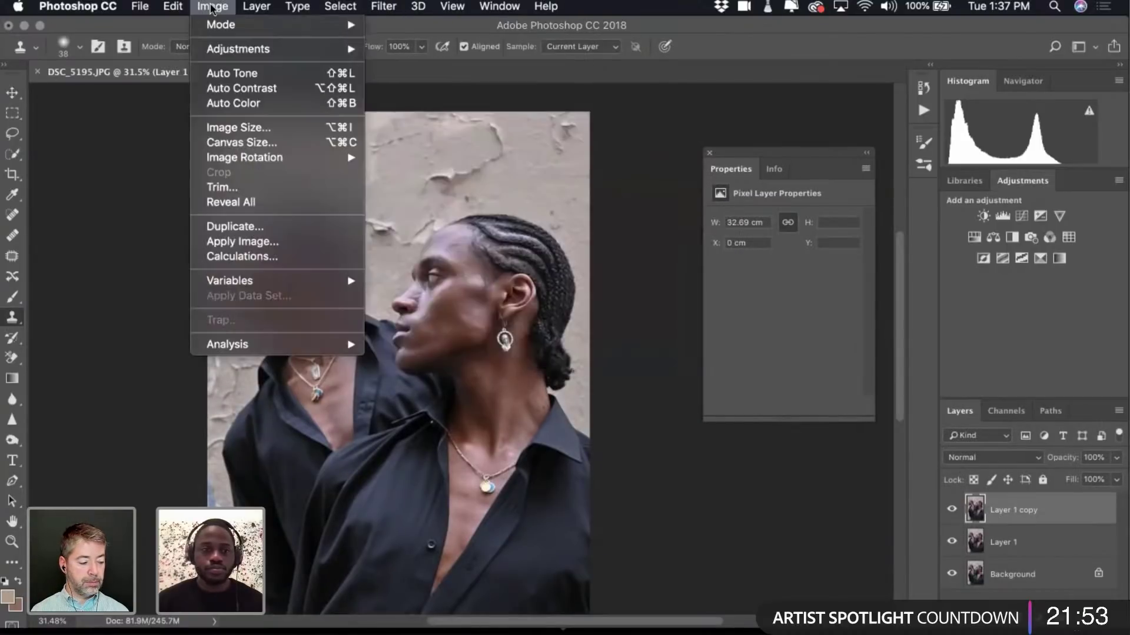
click(242, 241)
click(708, 254)
click(703, 288)
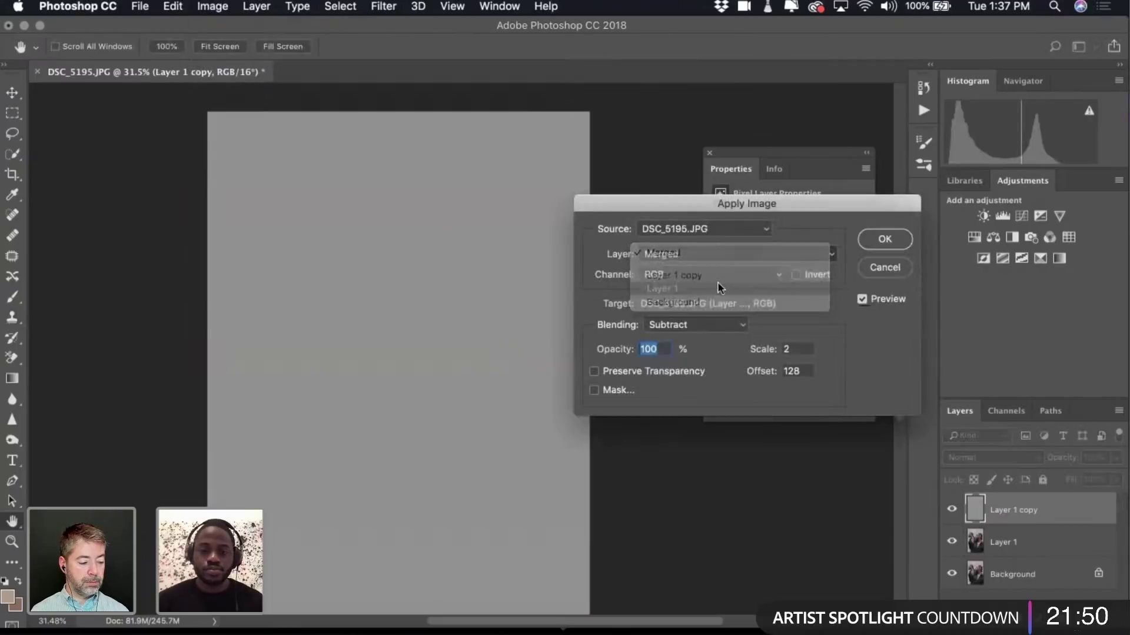
key(Return)
Set the blend mode of Layer 1 copy to Linear Light.
click(1008, 457)
scroll(982, 564, down, 5)
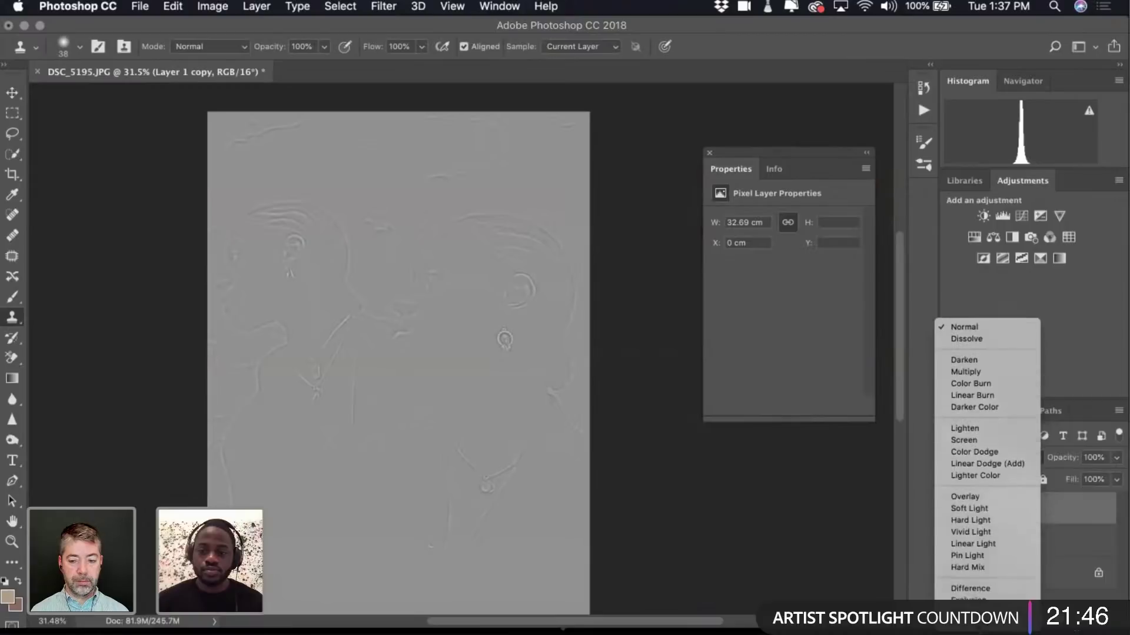
click(986, 521)
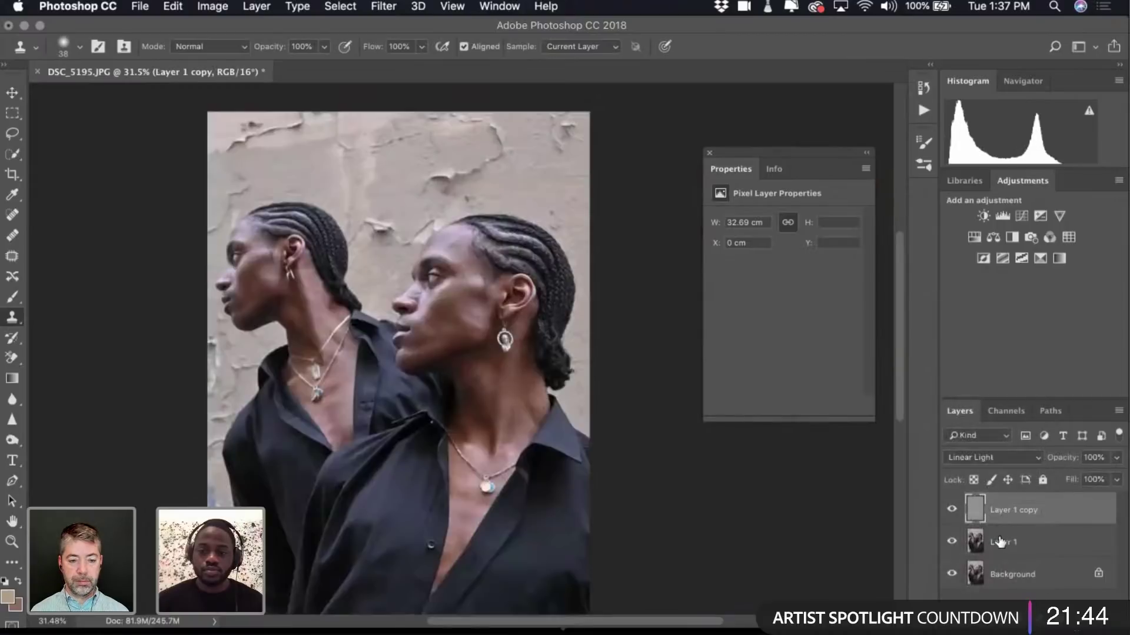
On Layer 1, lasso the front model's facial skin from the forehead around the cheek and jaw, leaving out the eye and nose.
click(1000, 542)
scroll(436, 289, up, 2)
scroll(436, 289, up, 3)
scroll(436, 289, down, 4)
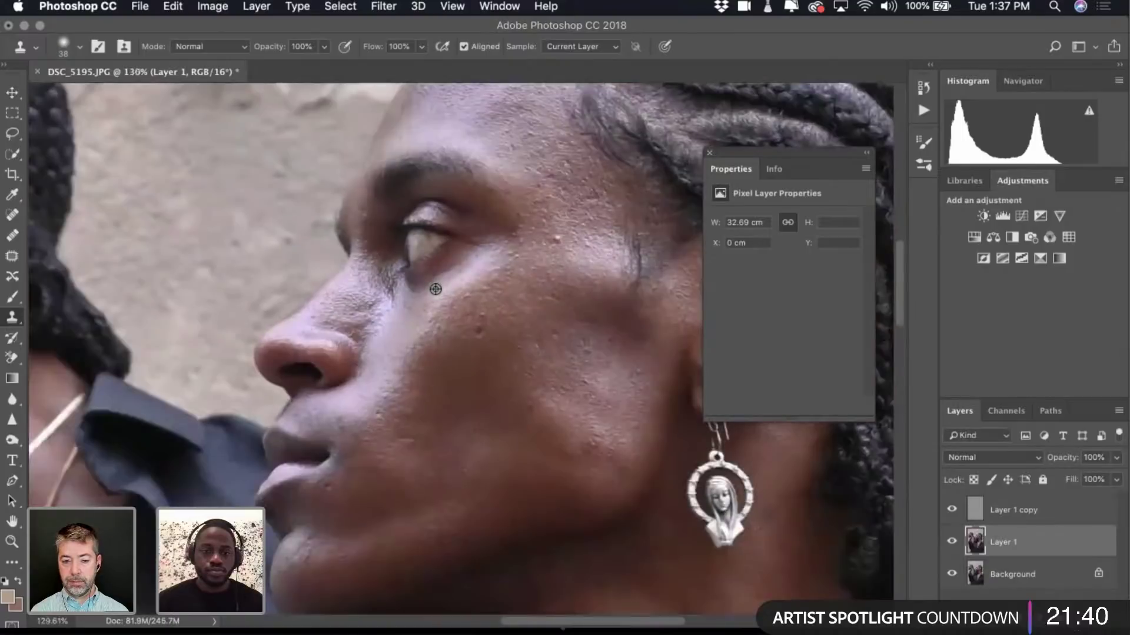
scroll(436, 289, up, 2)
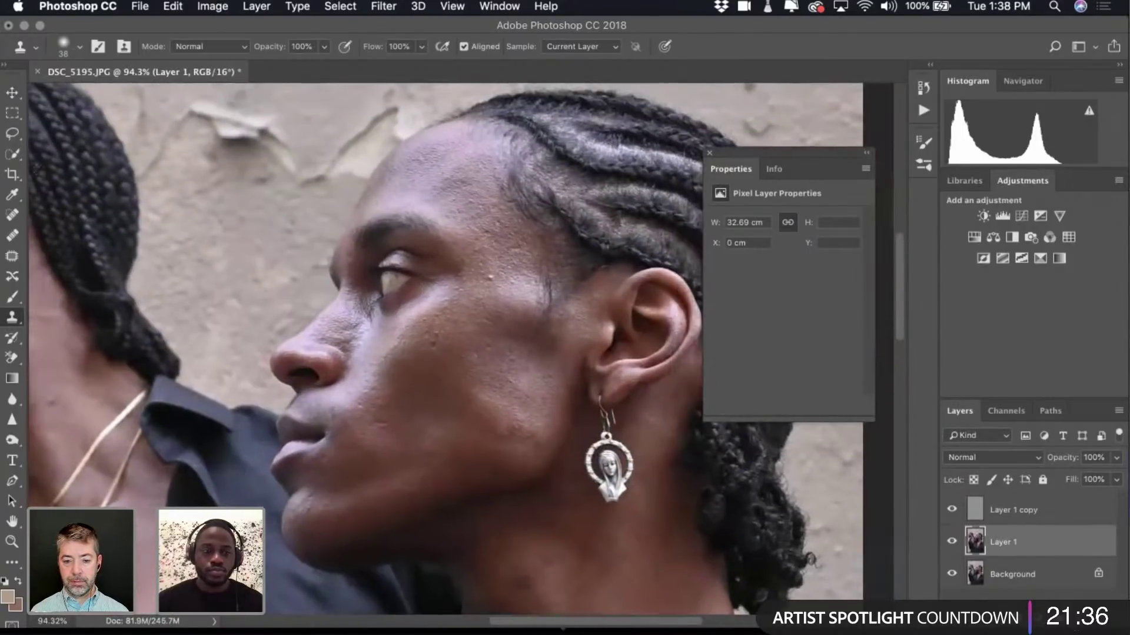
click(12, 134)
mouse_move(347, 323)
mouse_down()
mouse_move(363, 341)
mouse_move(440, 295)
mouse_up()
mouse_move(449, 251)
mouse_down()
mouse_move(434, 197)
mouse_move(494, 180)
mouse_up()
drag(529, 228, 541, 283)
drag(542, 342, 562, 346)
mouse_move(566, 425)
mouse_down()
mouse_move(550, 456)
mouse_move(498, 497)
mouse_move(364, 543)
mouse_move(318, 527)
mouse_move(310, 493)
mouse_move(317, 455)
mouse_move(353, 404)
mouse_move(360, 357)
mouse_up()
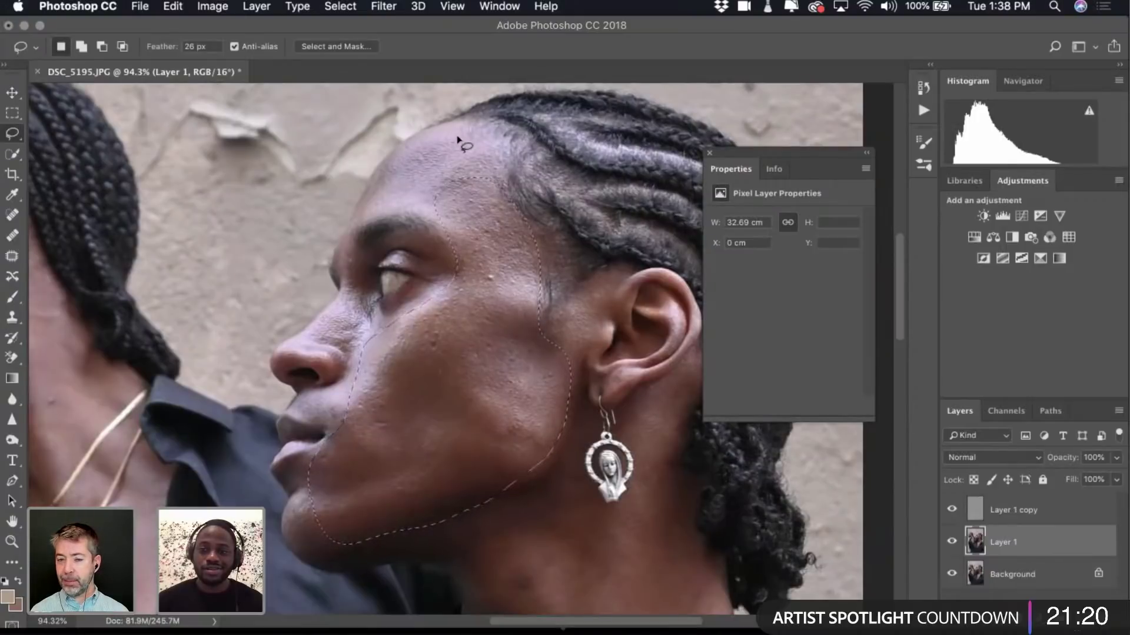
Smooth the selected facial skin on Layer 1 with a Gaussian Blur of 14.8 pixels.
click(385, 7)
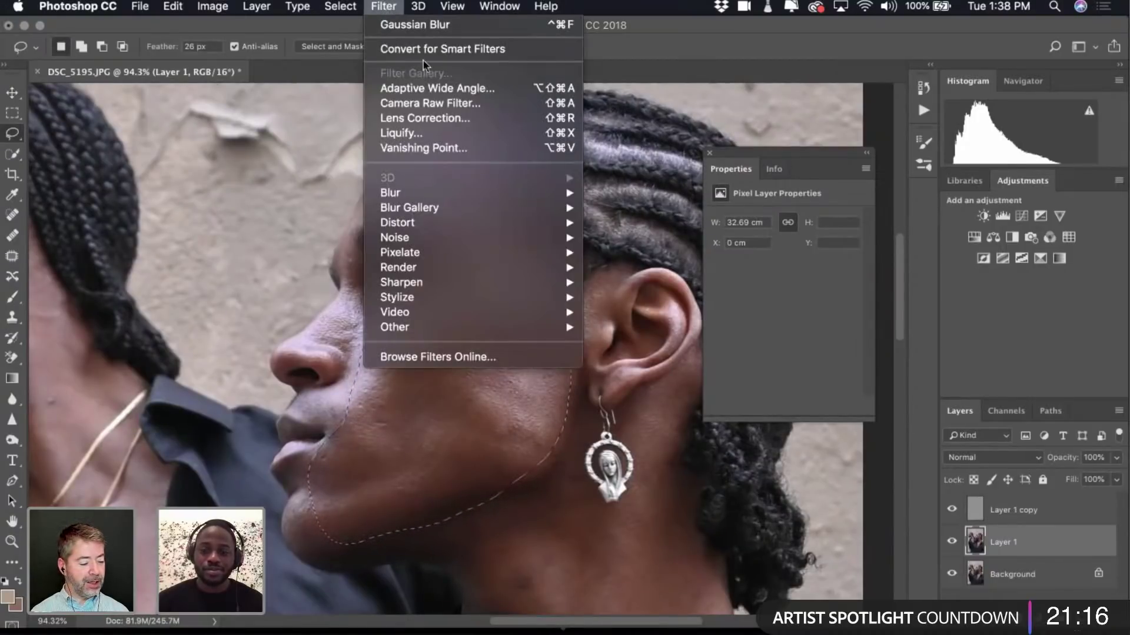
mouse_move(435, 194)
click(607, 253)
drag(699, 401, 701, 401)
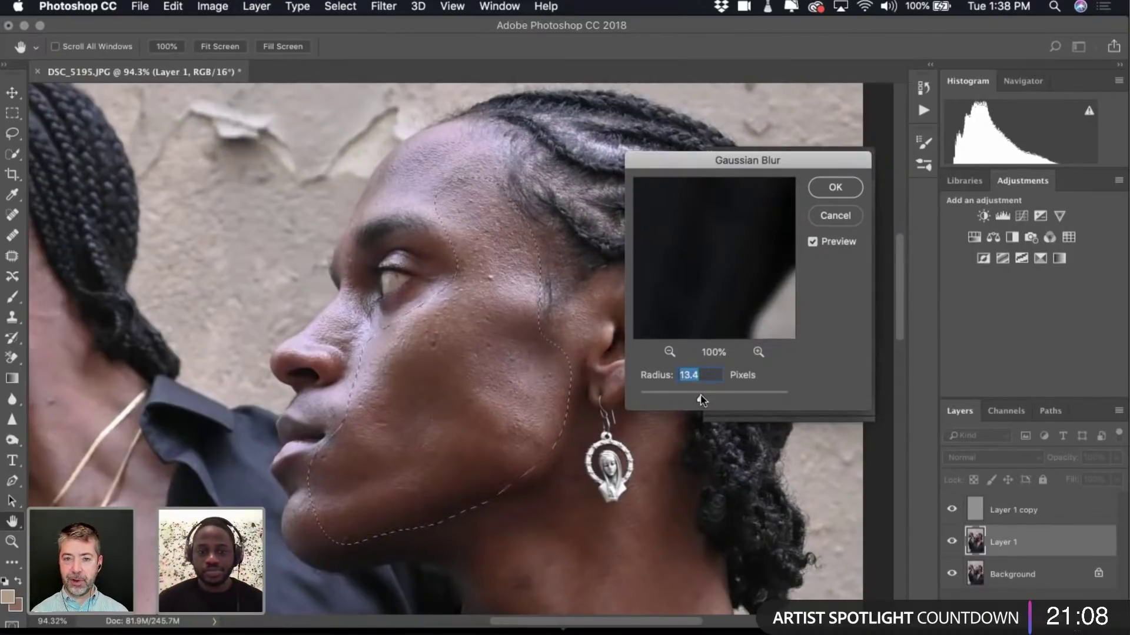
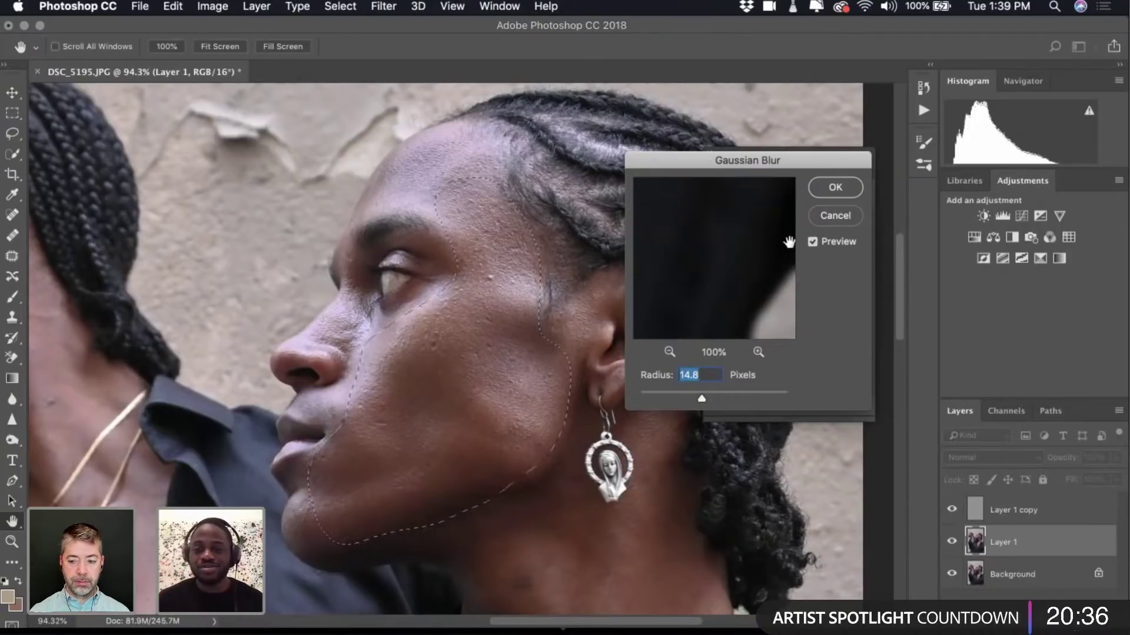
click(841, 187)
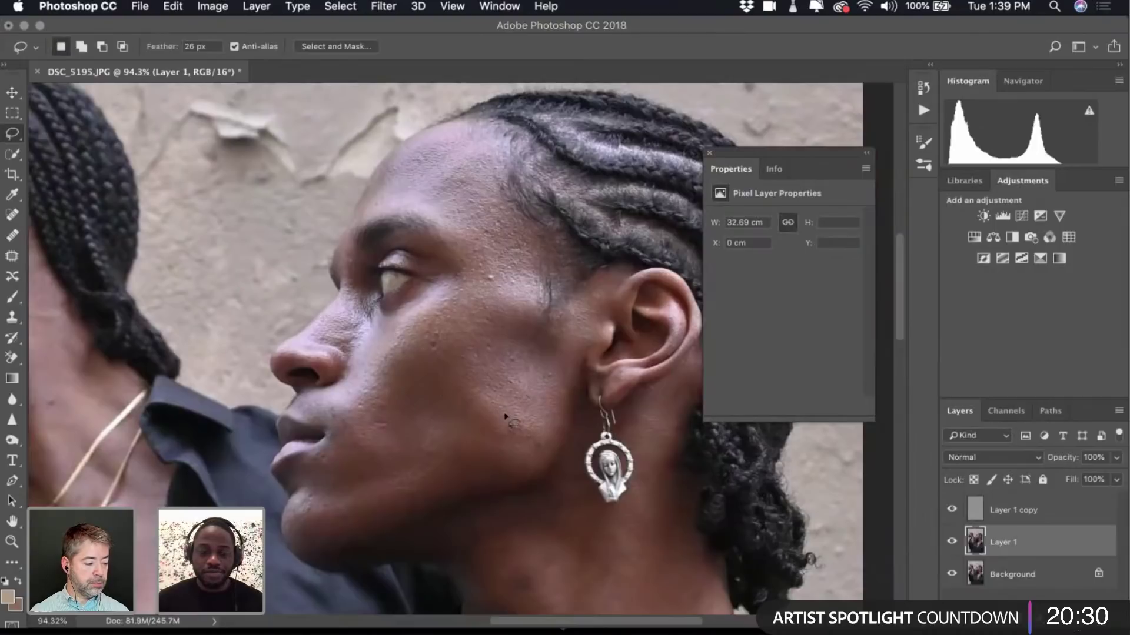
Make Layer 1 copy the active layer and choose the Clone Stamp tool for retouching the rear model's skin.
scroll(663, 503, left, 10)
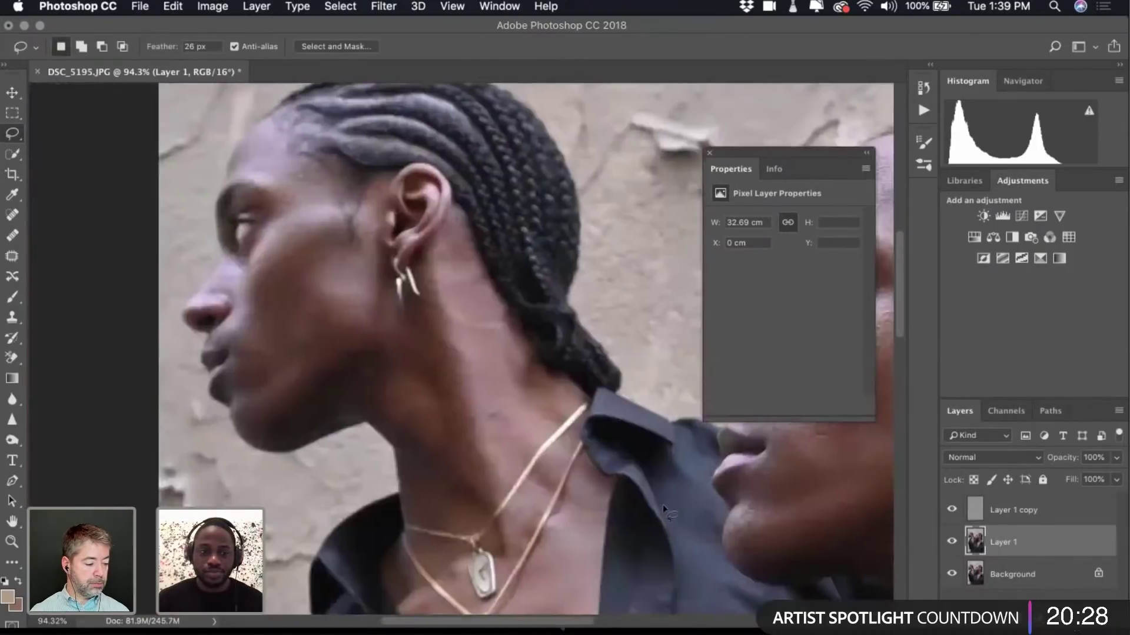
scroll(663, 504, right, 5)
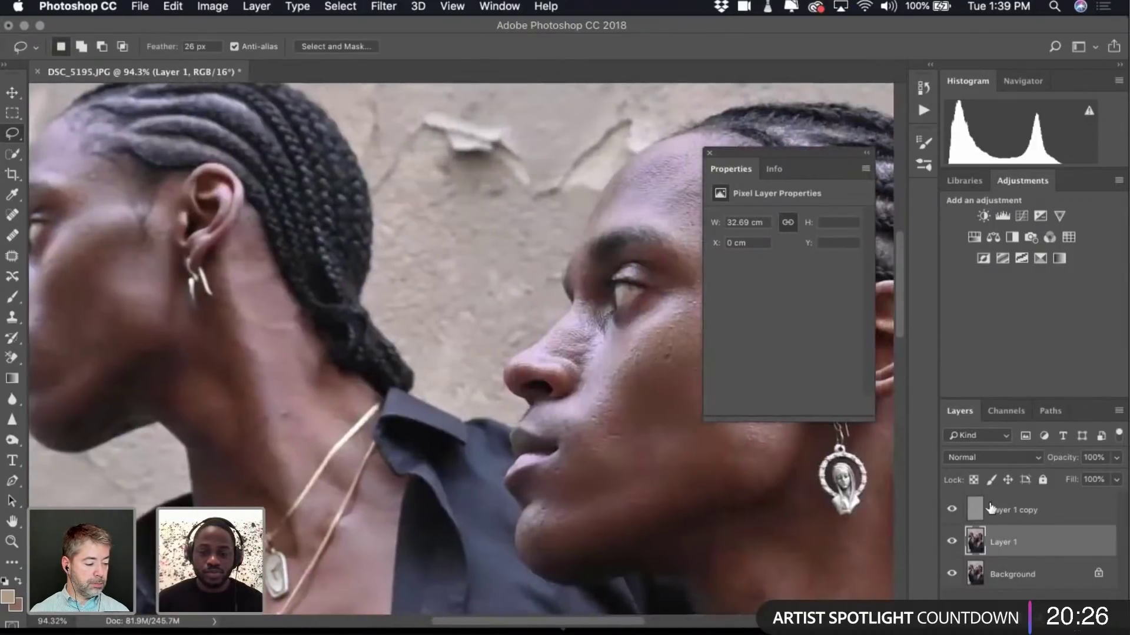
key(alt+bracketright)
scroll(699, 441, right, 2)
scroll(699, 441, left, 5)
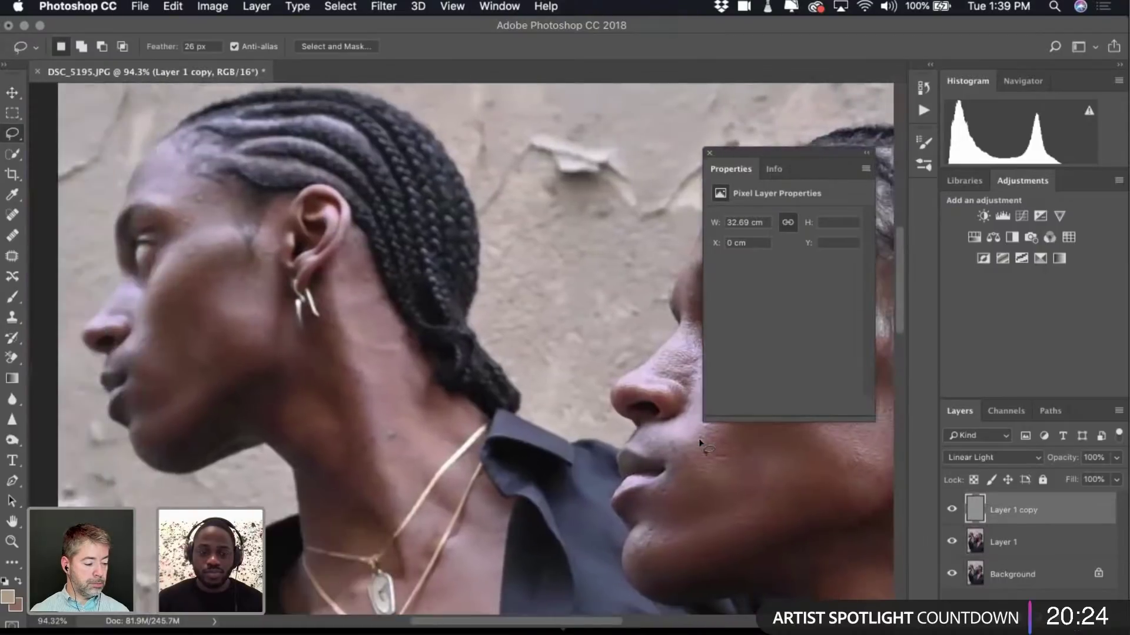
scroll(699, 441, right, 5)
scroll(699, 441, left, 6)
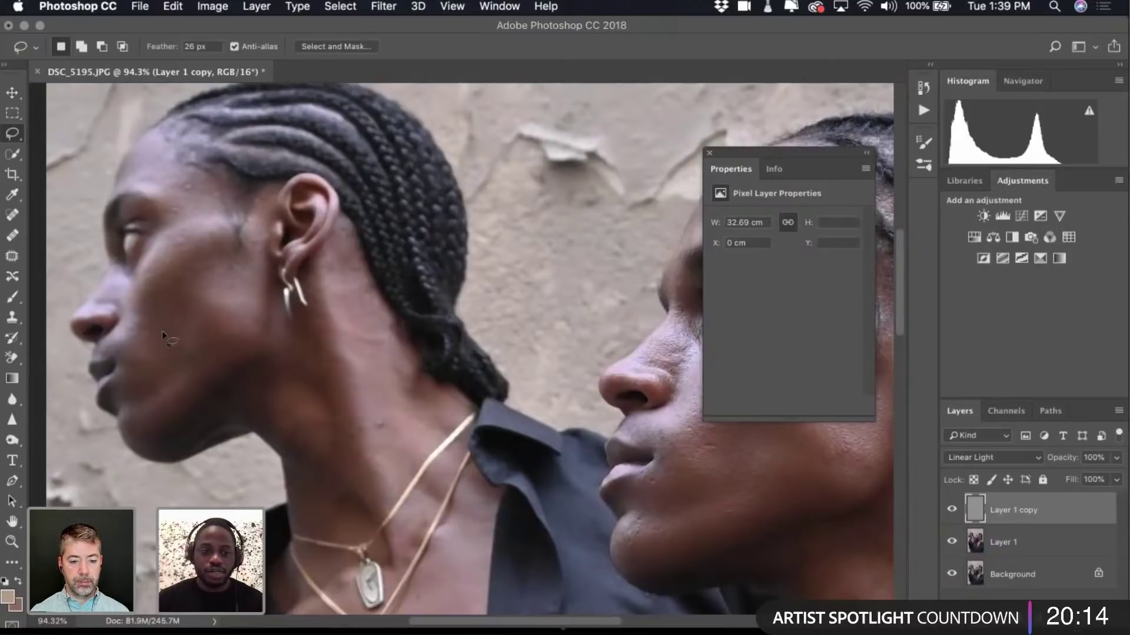
scroll(167, 337, up, 5)
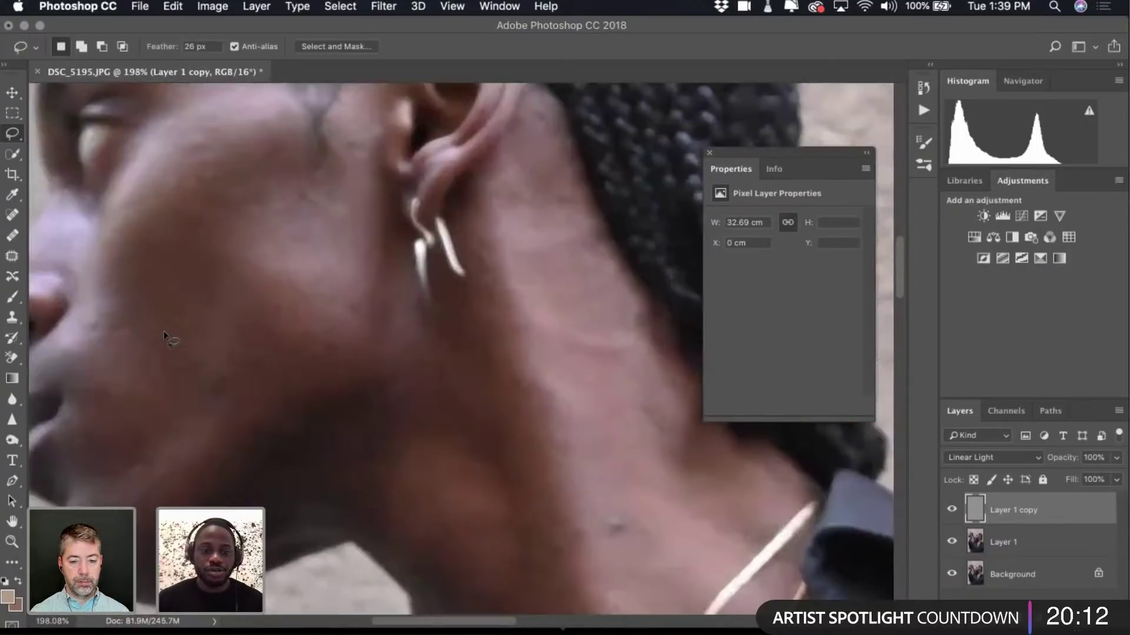
click(13, 317)
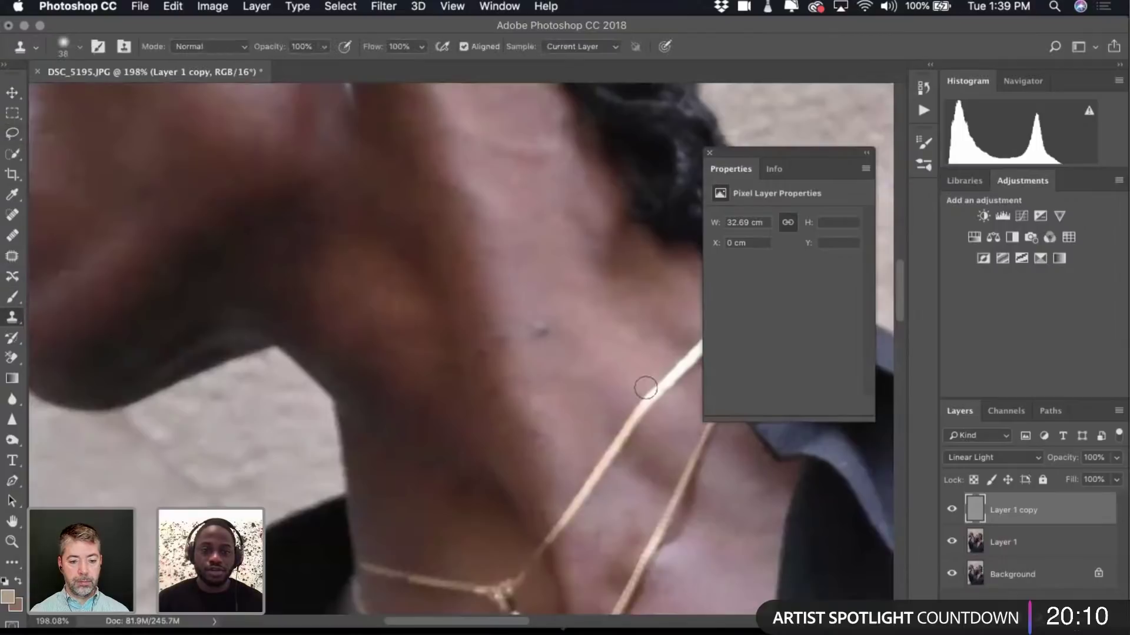
Try to clone out the dark mole on the rear model's neck, enlarging the brush to 57 and 71 px.
alt+click(537, 338)
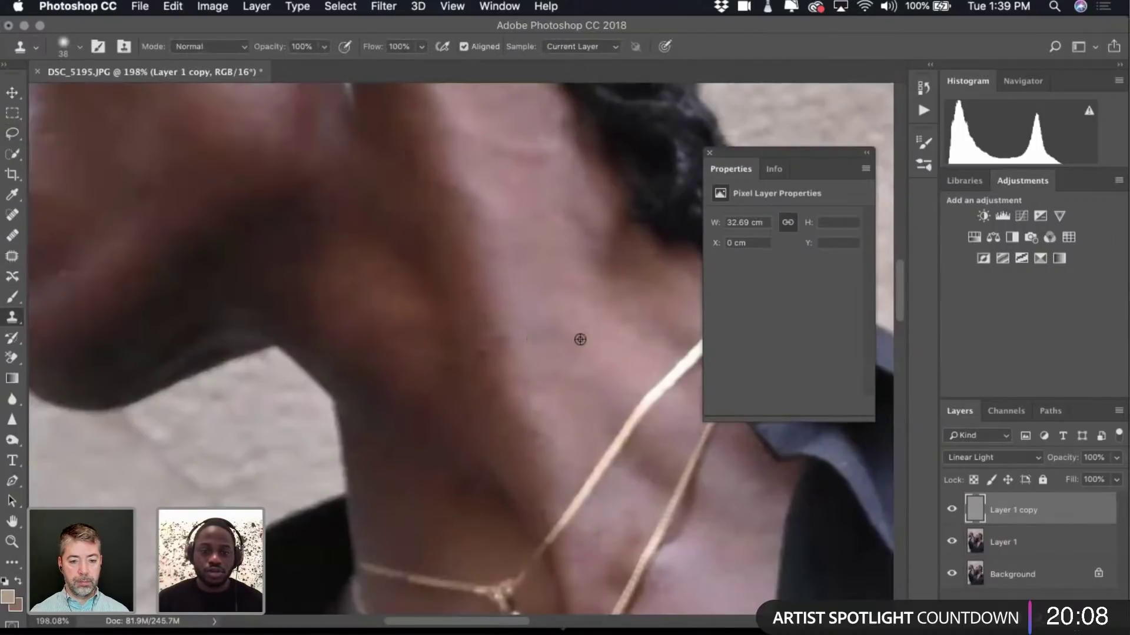
key(super+z)
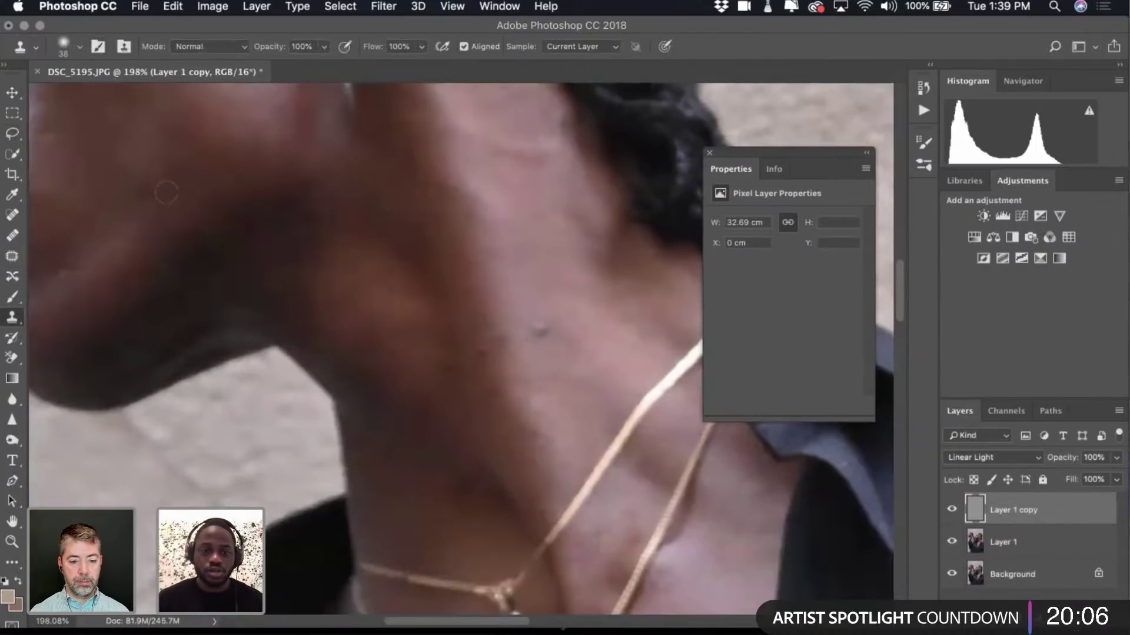
click(68, 47)
drag(112, 94, 118, 95)
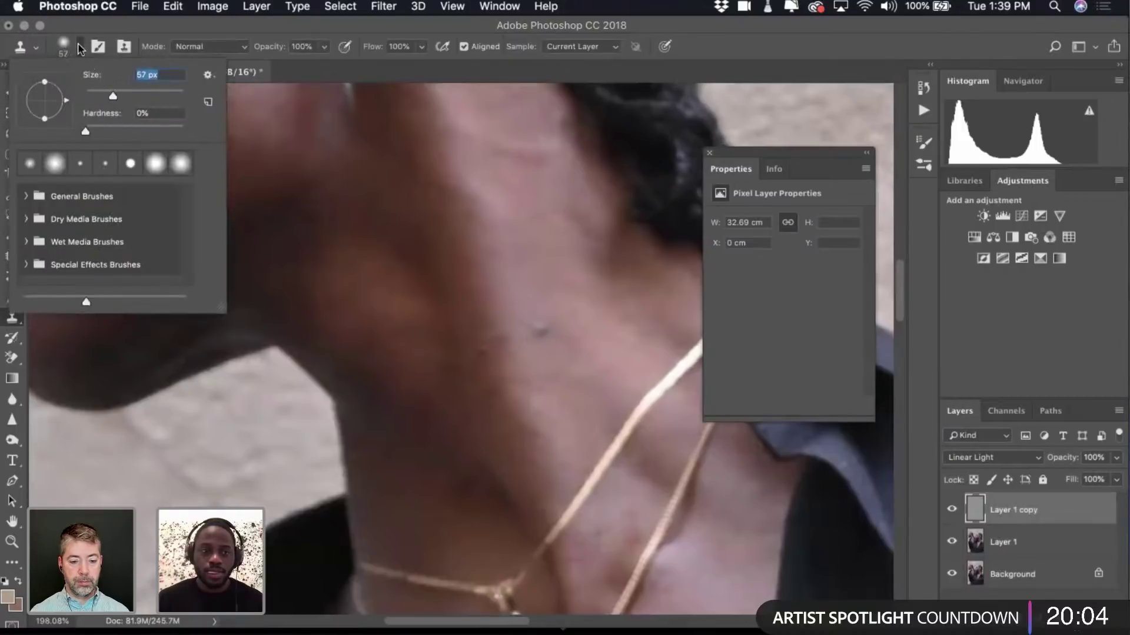
key(Return)
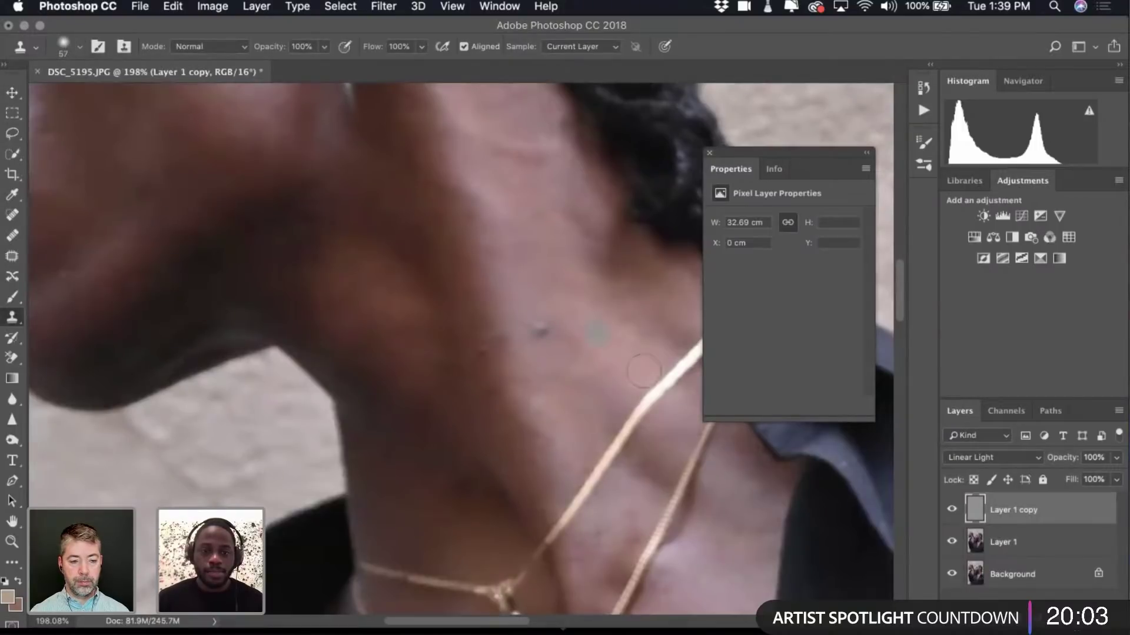
click(74, 52)
click(74, 49)
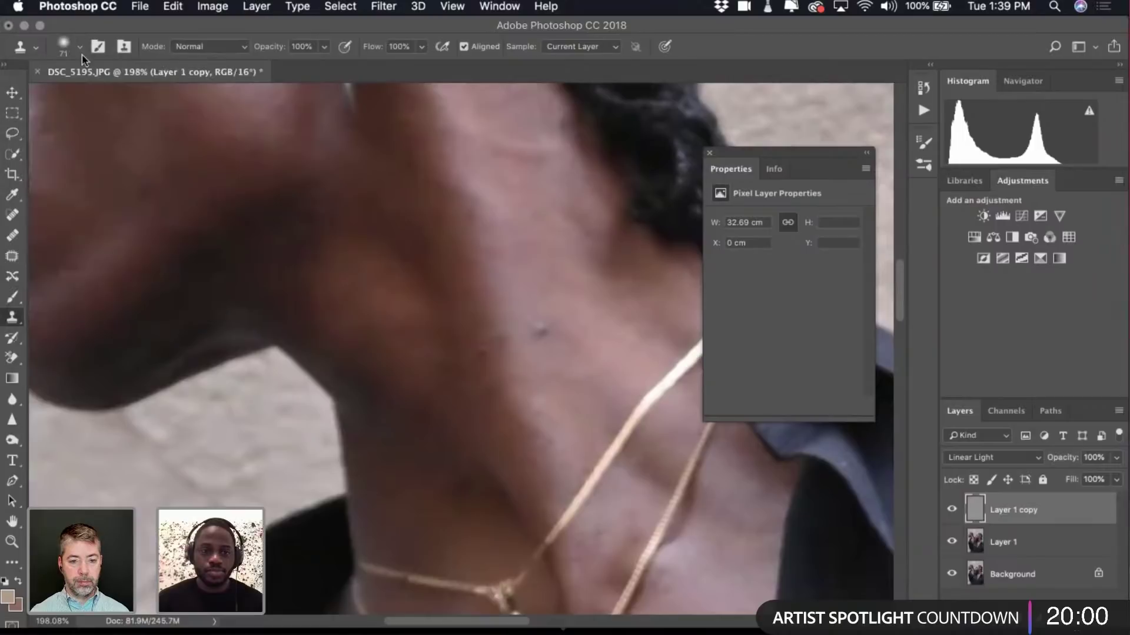
click(543, 330)
key(ctrl+z)
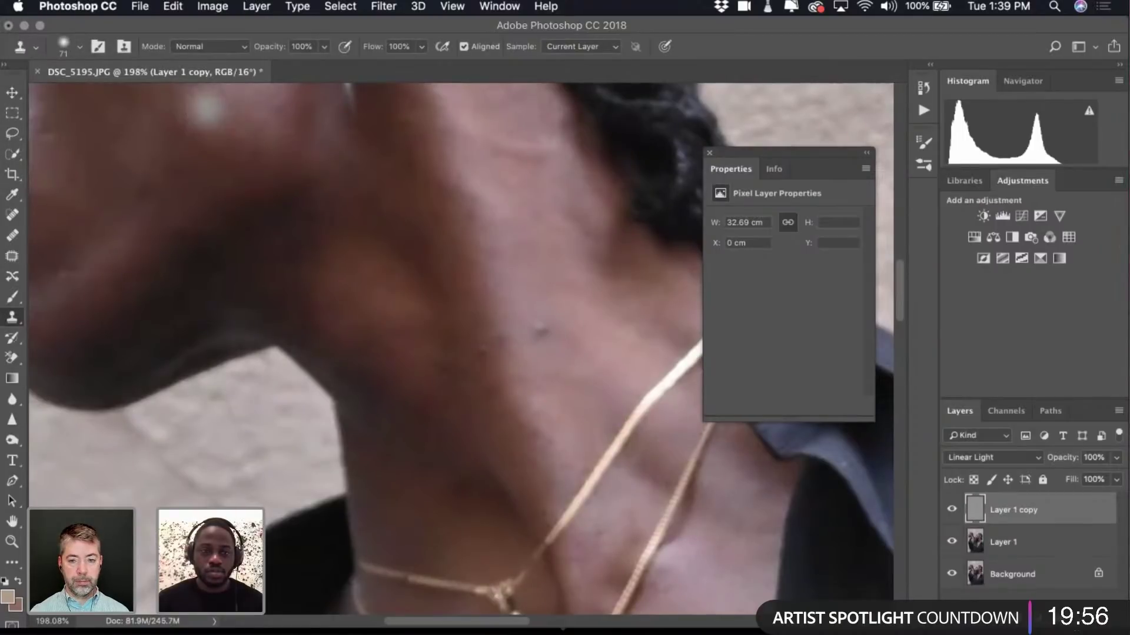
Clone clean skin texture over the mole on the rear model's neck with a 111 px brush.
click(74, 51)
click(137, 91)
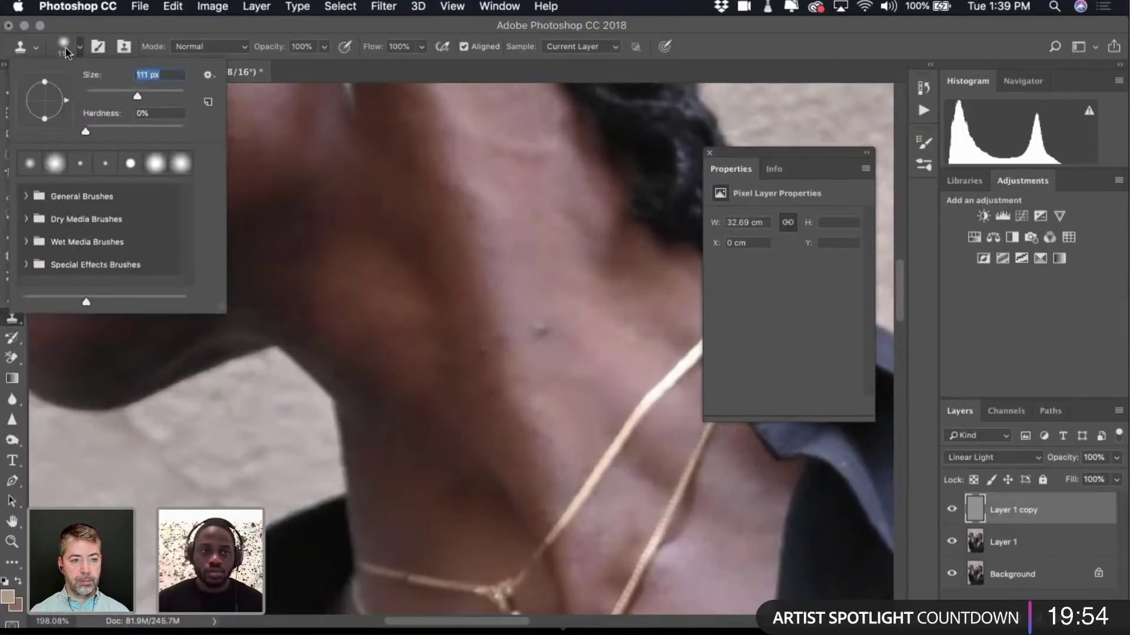
click(71, 50)
alt+click(498, 264)
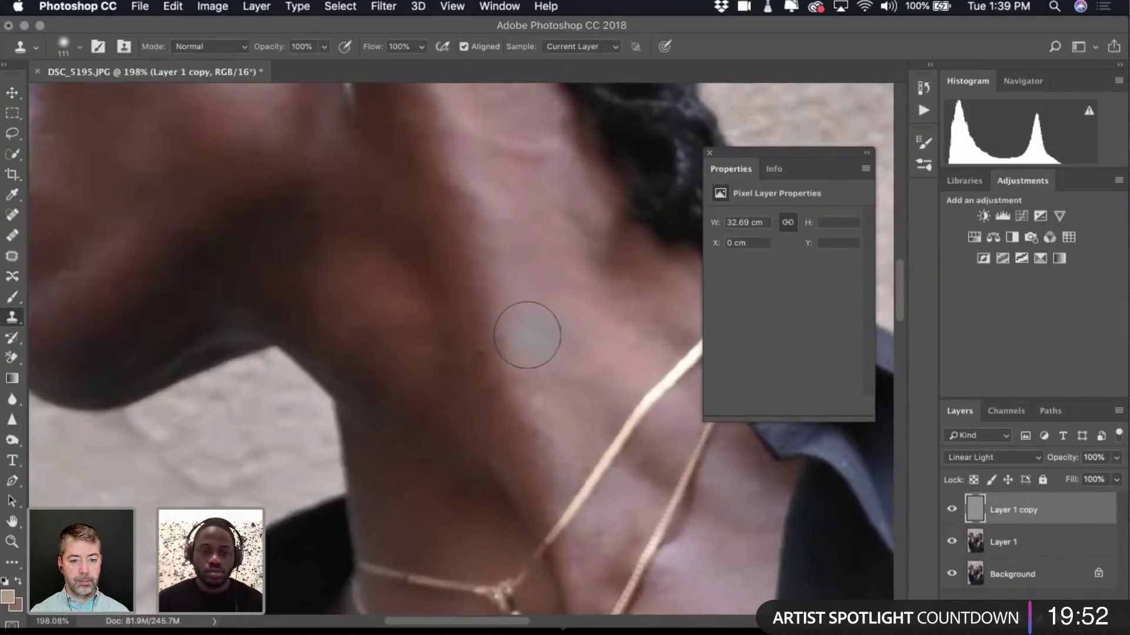
click(522, 331)
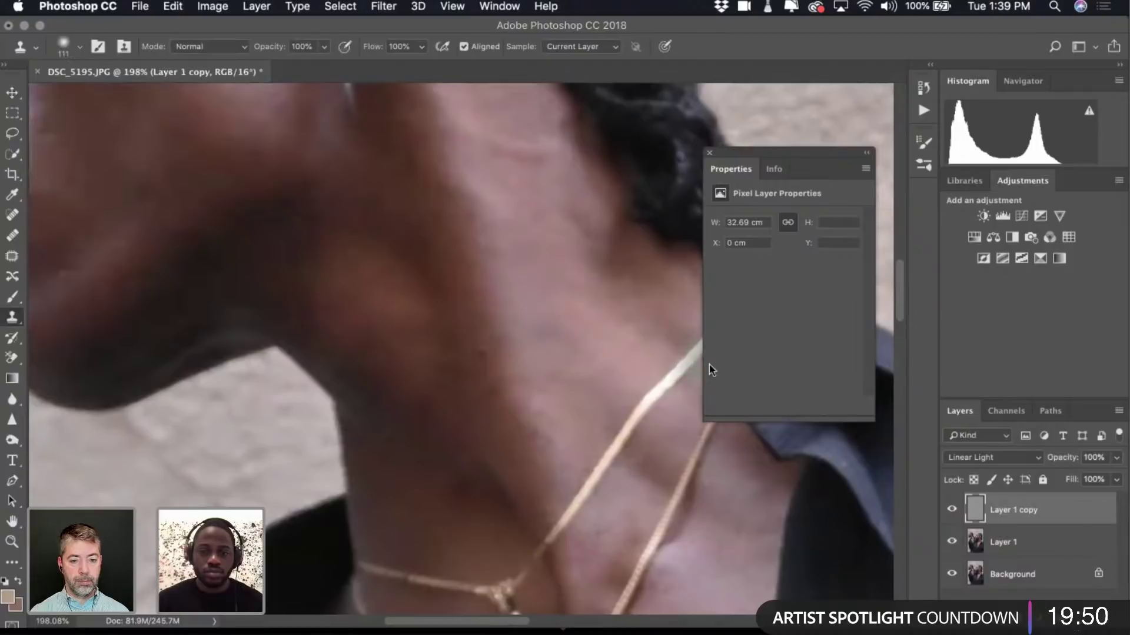
click(525, 332)
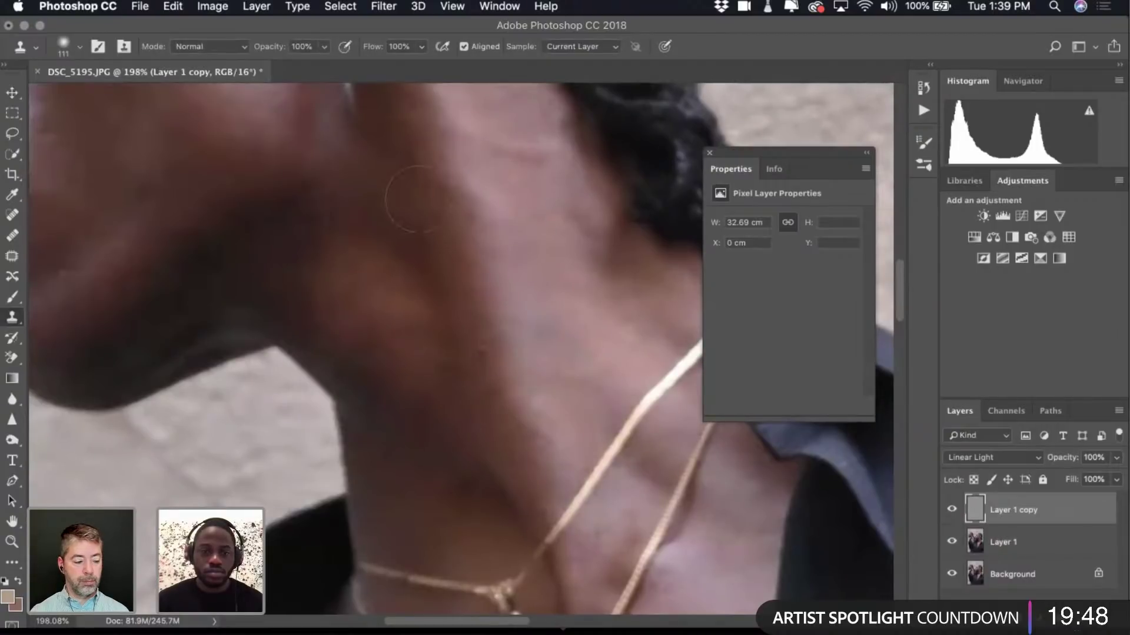
click(479, 341)
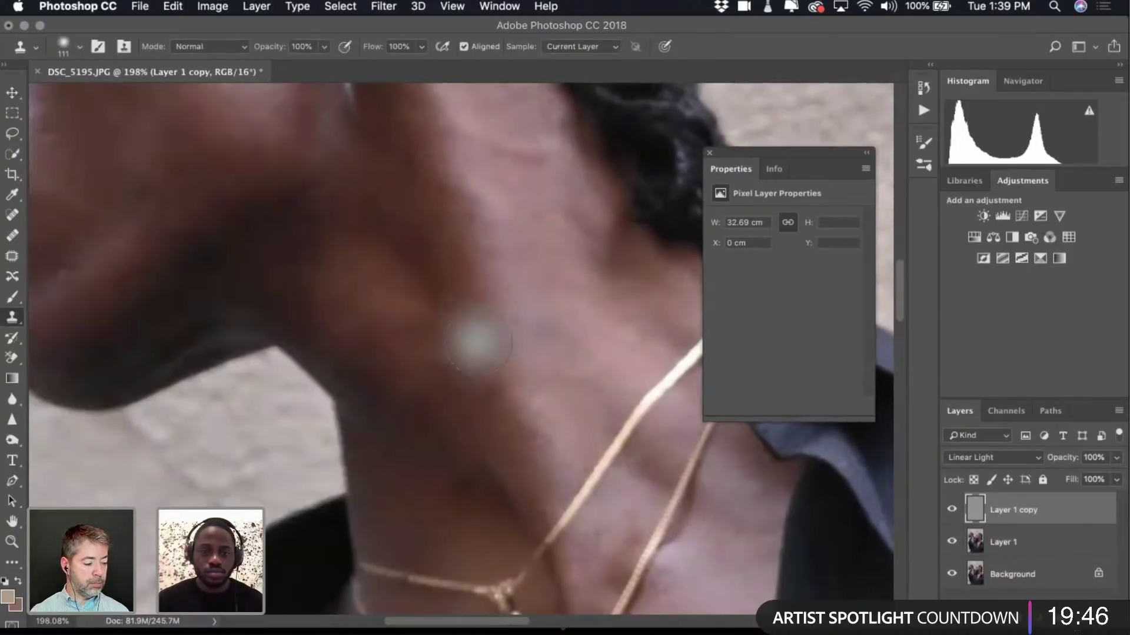
key(super+z)
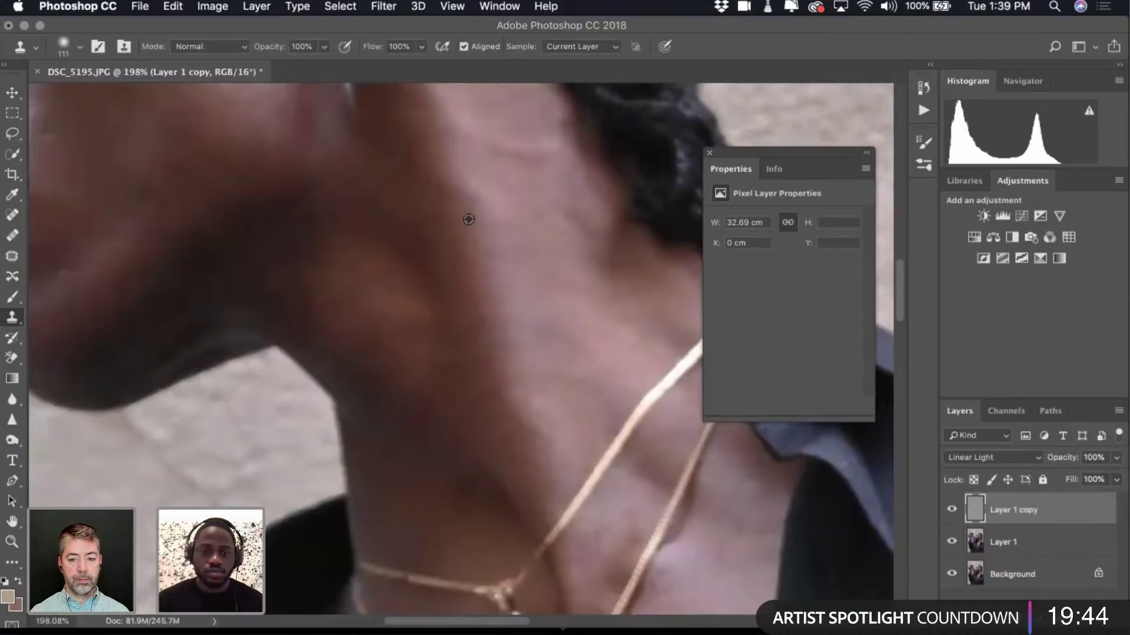
Clone out the small blemish on the rear model's lower cheek beside the mouth with a 75 px brush.
scroll(469, 221, down, 3)
scroll(396, 323, up, 5)
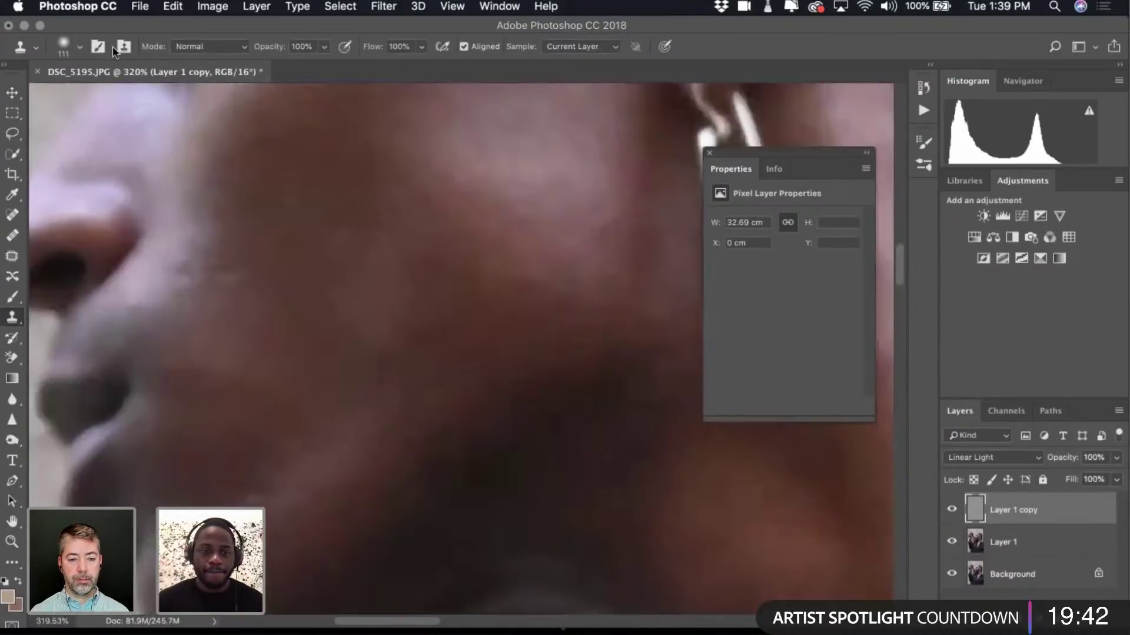
scroll(157, 165, down, 5)
click(80, 47)
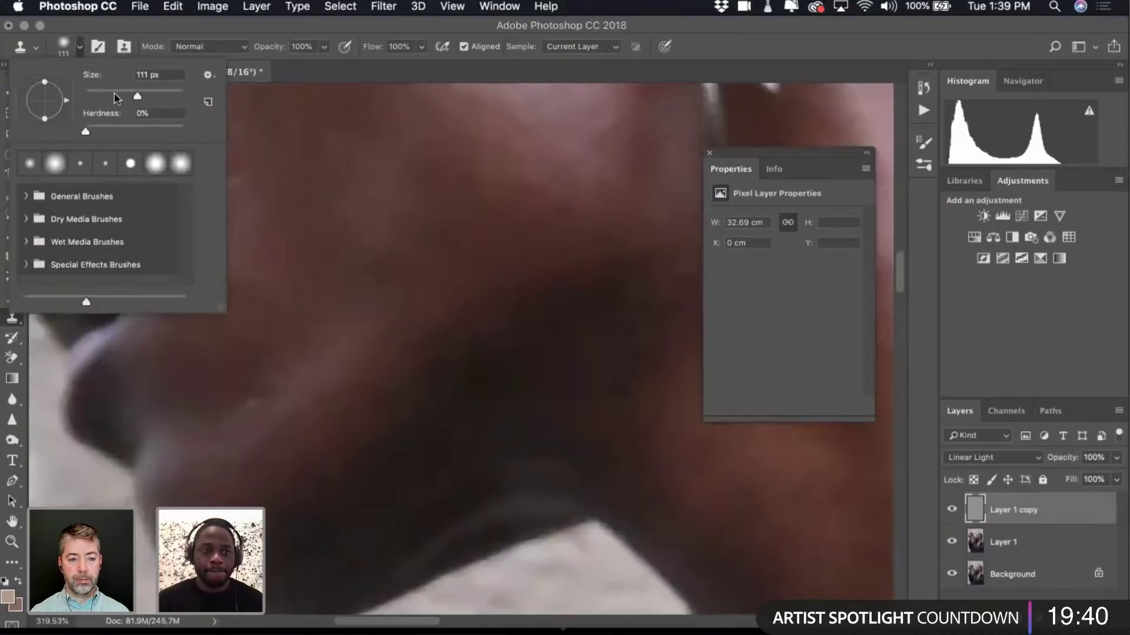
click(67, 50)
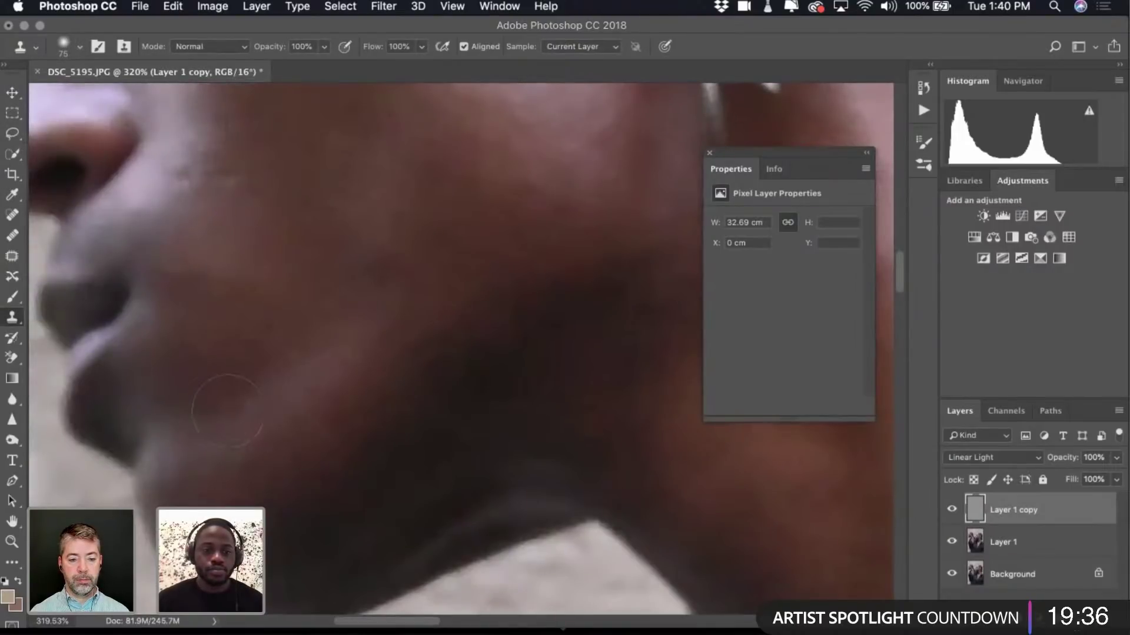
alt+click(328, 389)
Reduce the Clone Stamp brush to 46 px and clone out the marks beside the rear model's nose.
scroll(329, 389, up, 3)
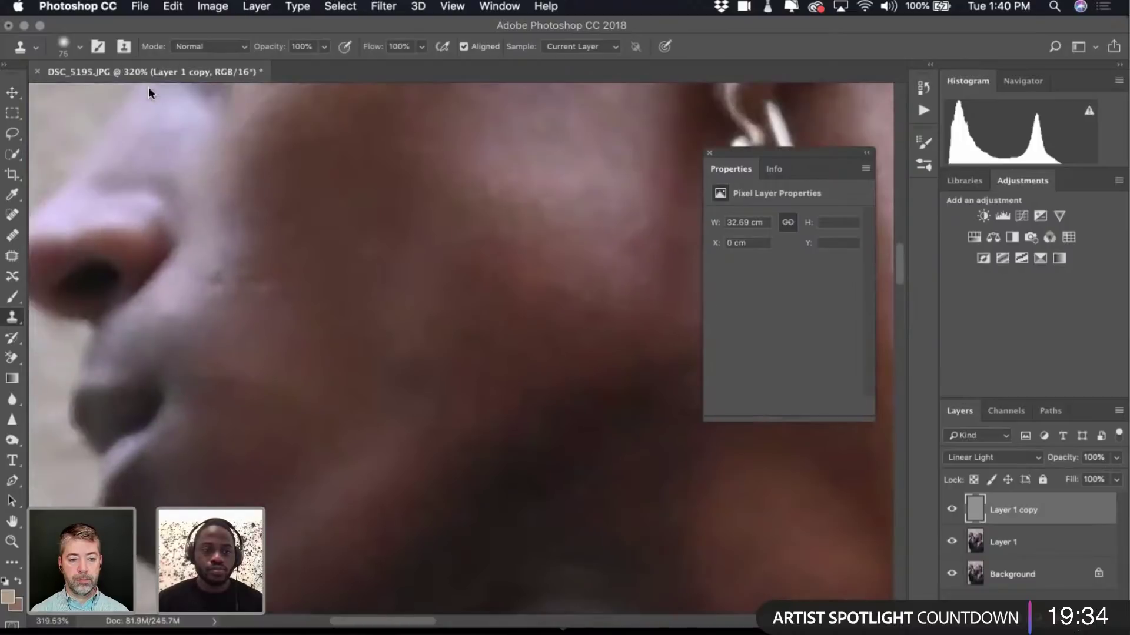
click(78, 48)
drag(114, 102, 102, 86)
click(218, 252)
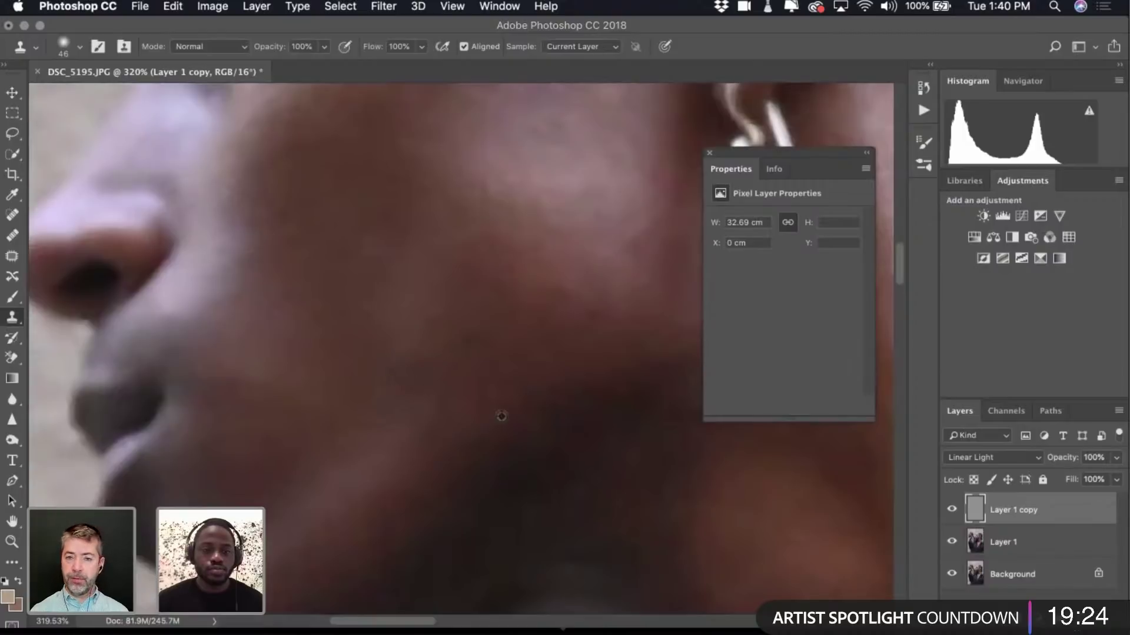
Clone away the skin bumps around the rear model's cheek, temple and forehead.
scroll(600, 409, up, 5)
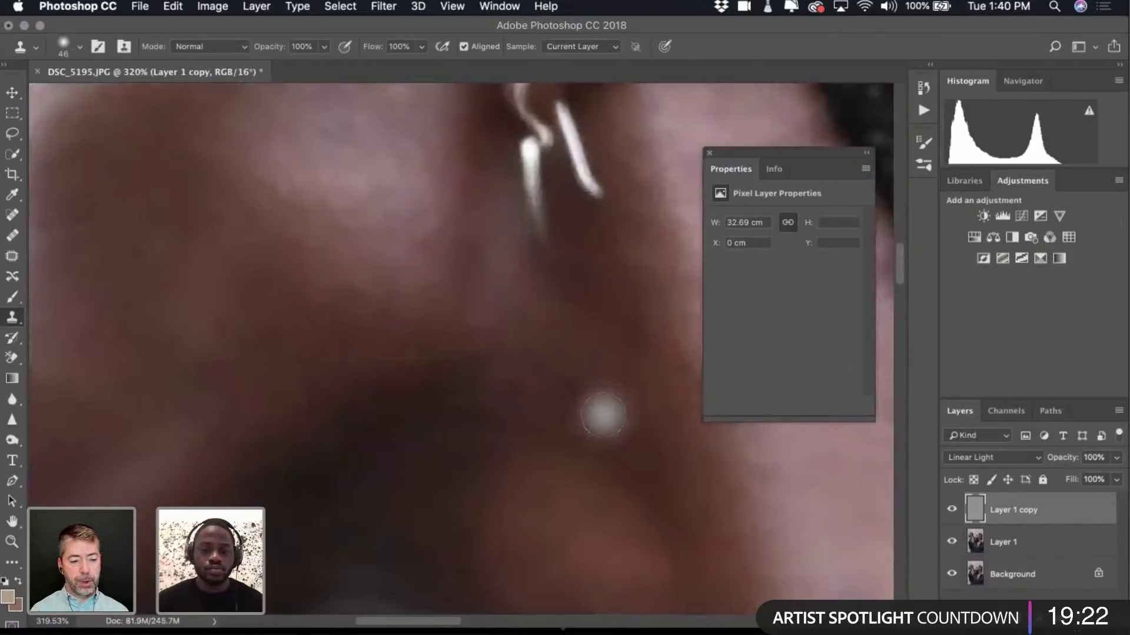
scroll(597, 469, up, 5)
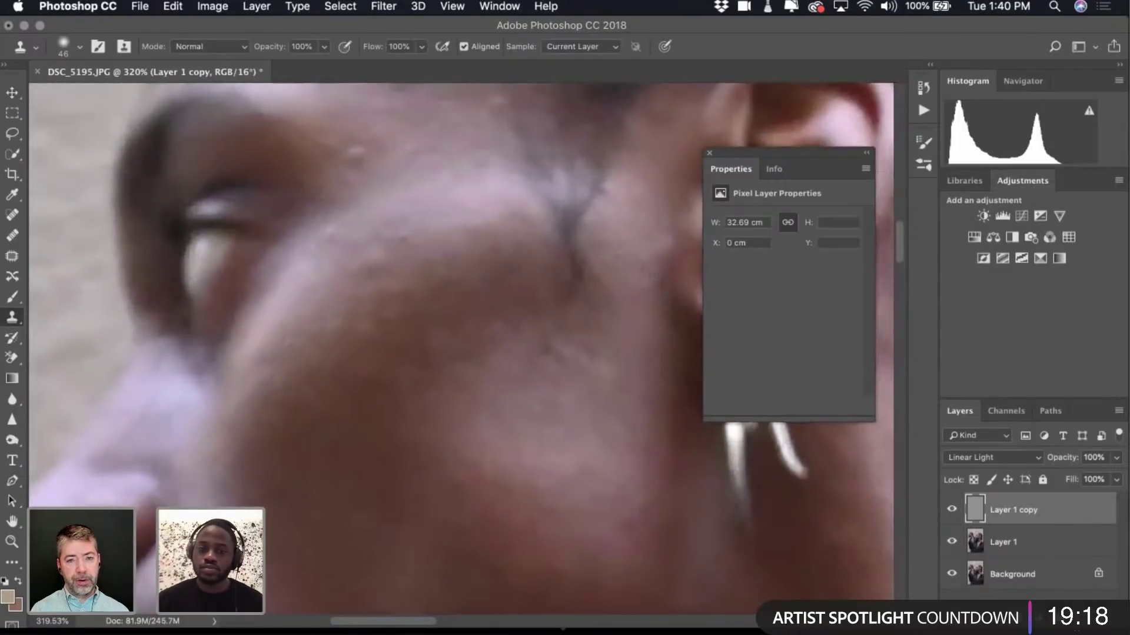
scroll(408, 319, up, 5)
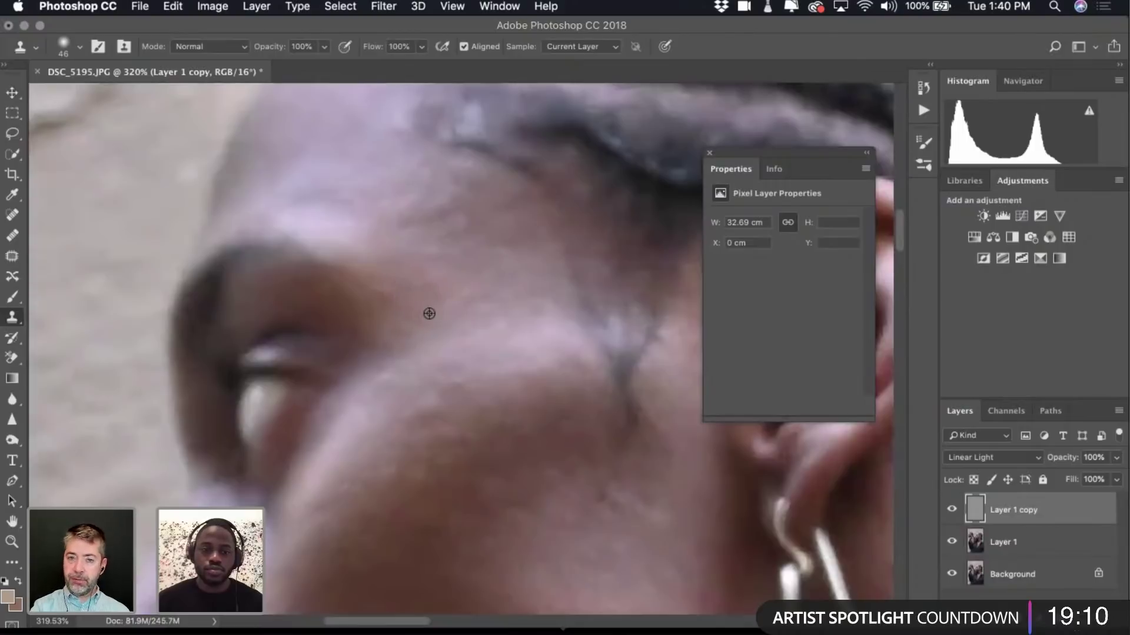
scroll(419, 330, up, 3)
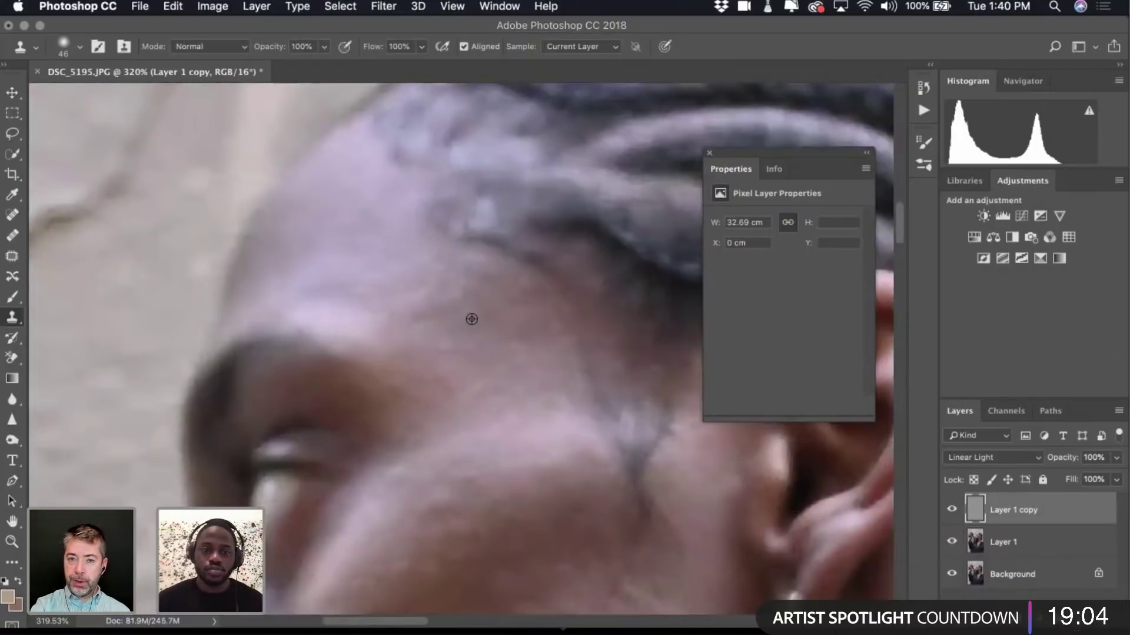
scroll(471, 318, down, 6)
scroll(471, 319, up, 6)
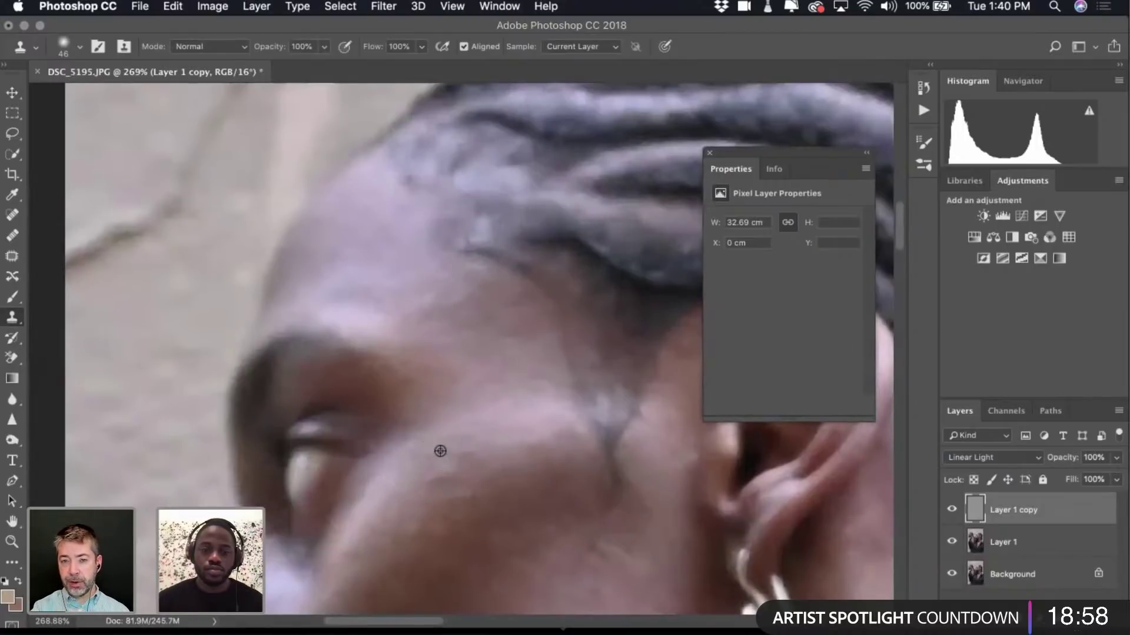
Even out the remaining rough texture on the rear model's upper cheek below the eye with the Clone Stamp.
scroll(441, 451, down, 5)
scroll(440, 451, up, 6)
scroll(441, 451, up, 3)
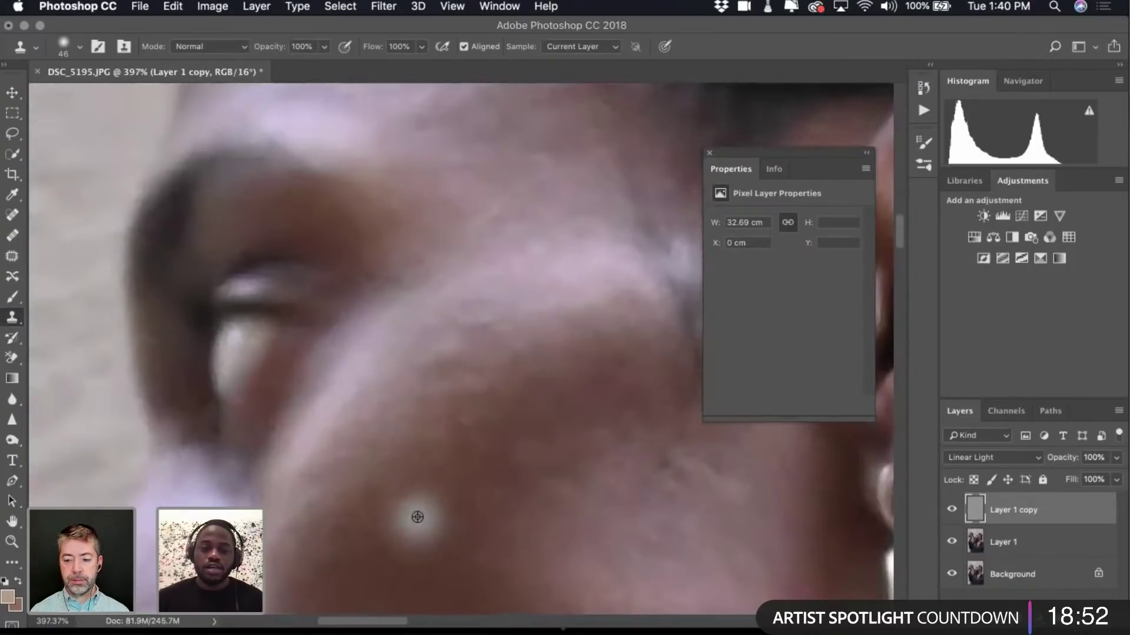
key(super+z)
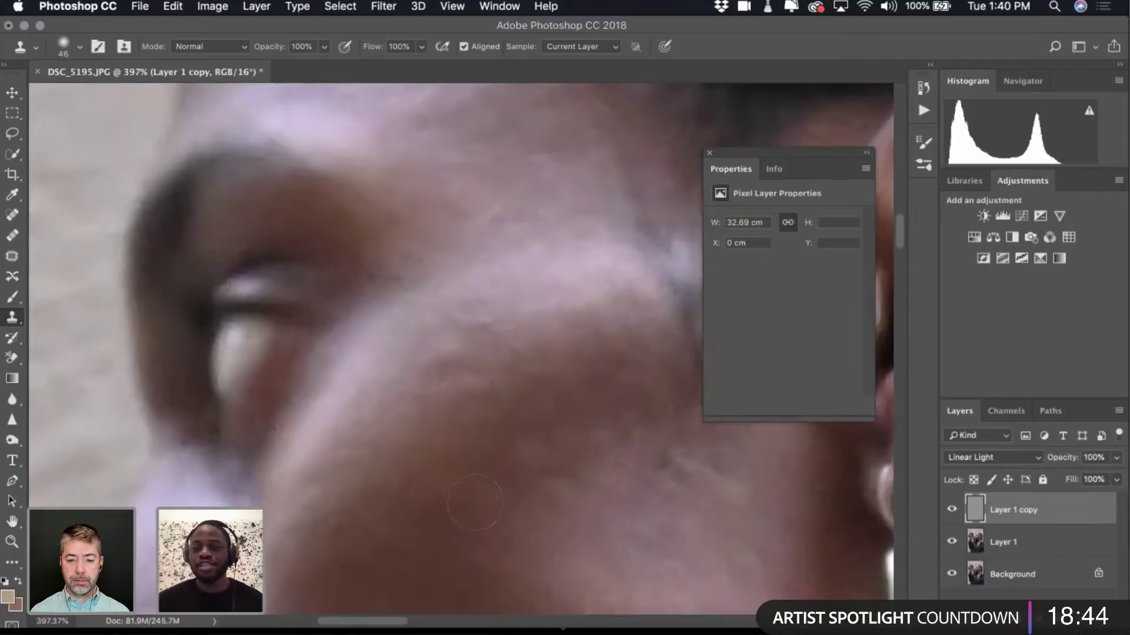
click(474, 502)
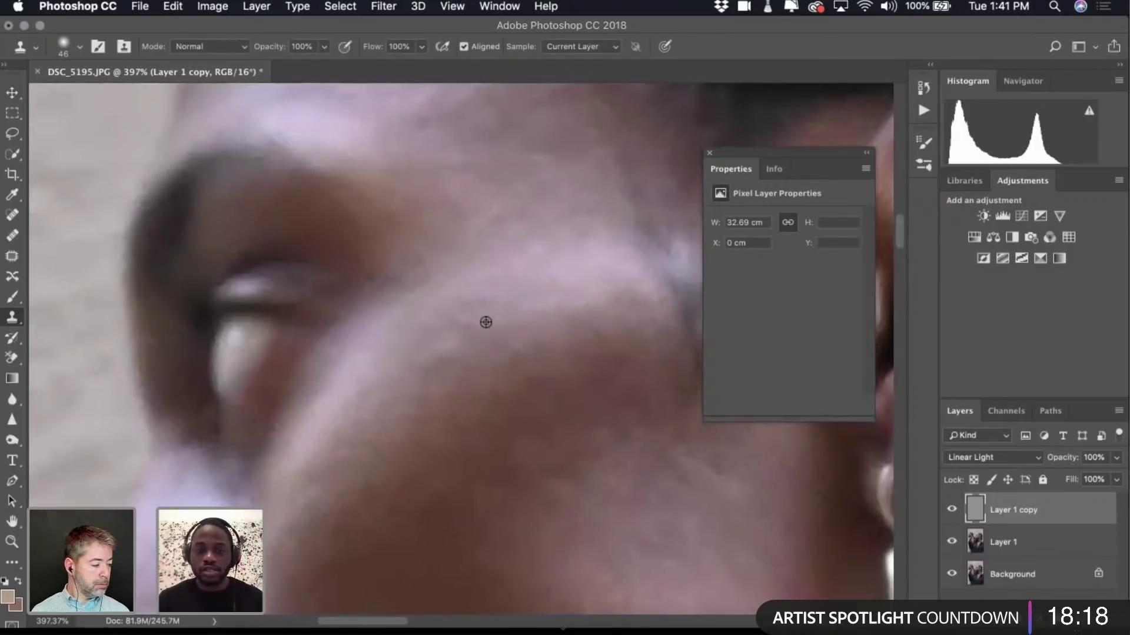
Review the retouched skin of both models in a full view of the photo.
scroll(455, 456, down, 8)
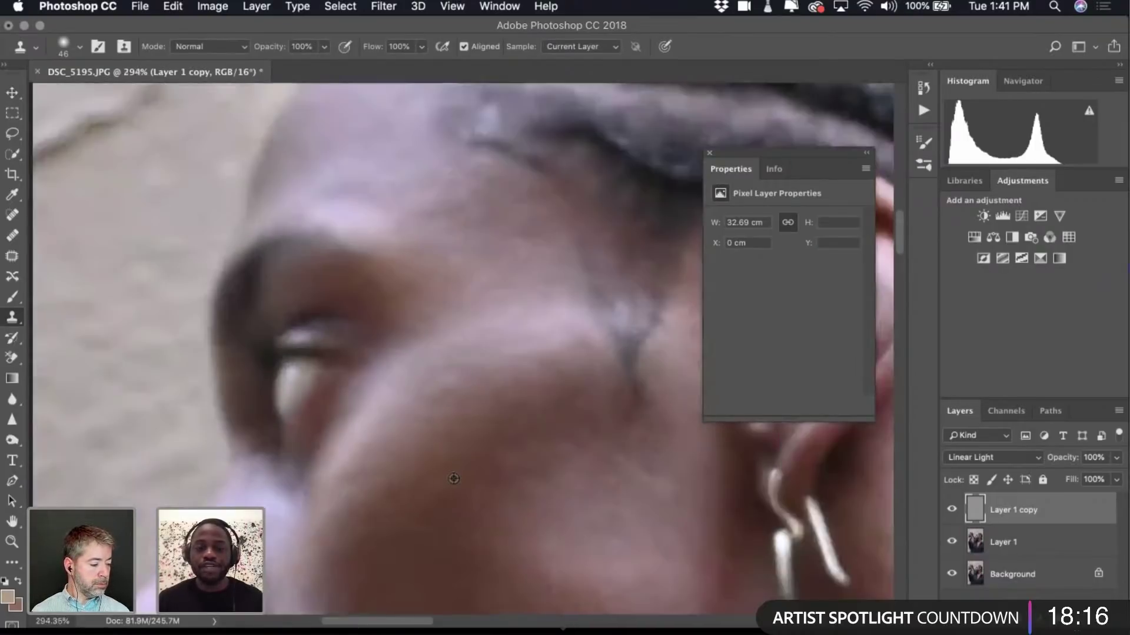
scroll(453, 479, down, 3)
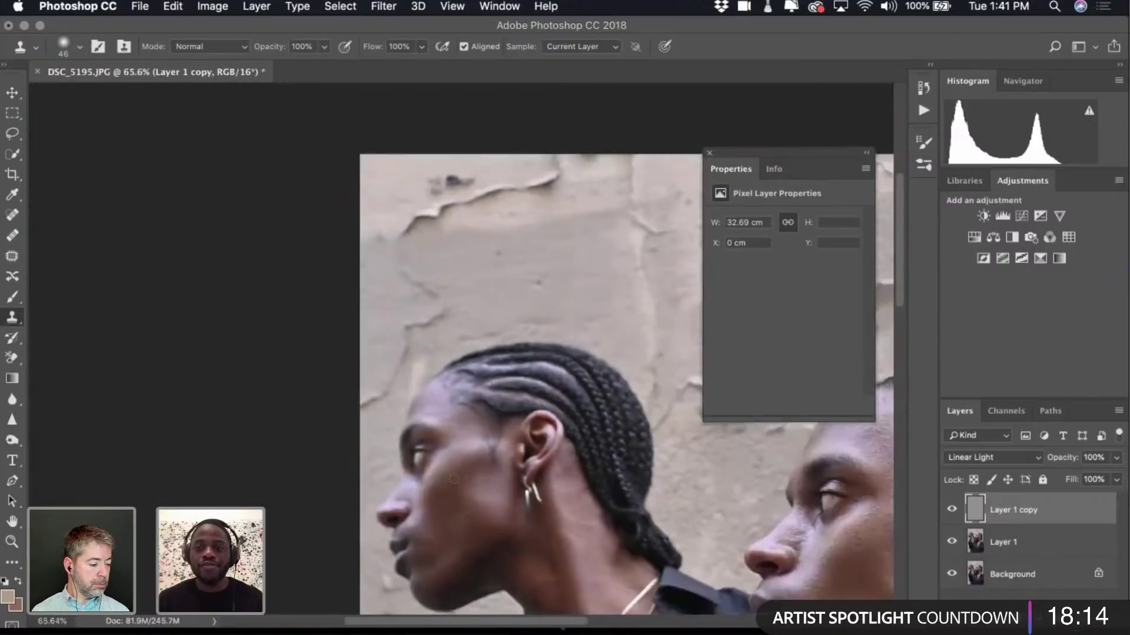
scroll(523, 478, right, 3)
scroll(523, 478, down, 2)
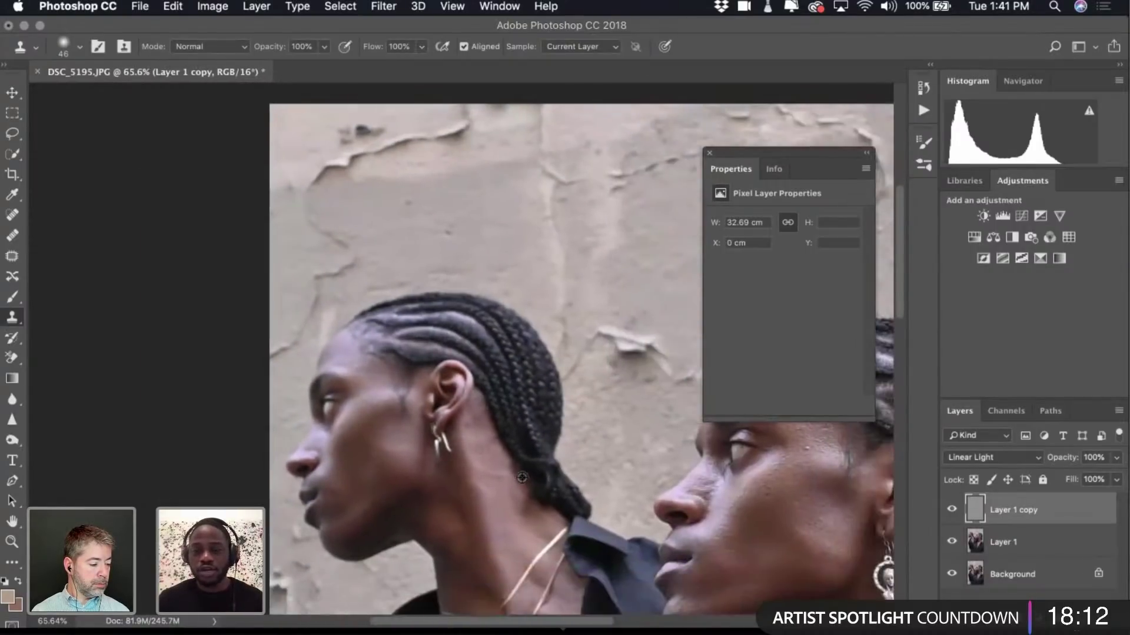
scroll(522, 477, down, 4)
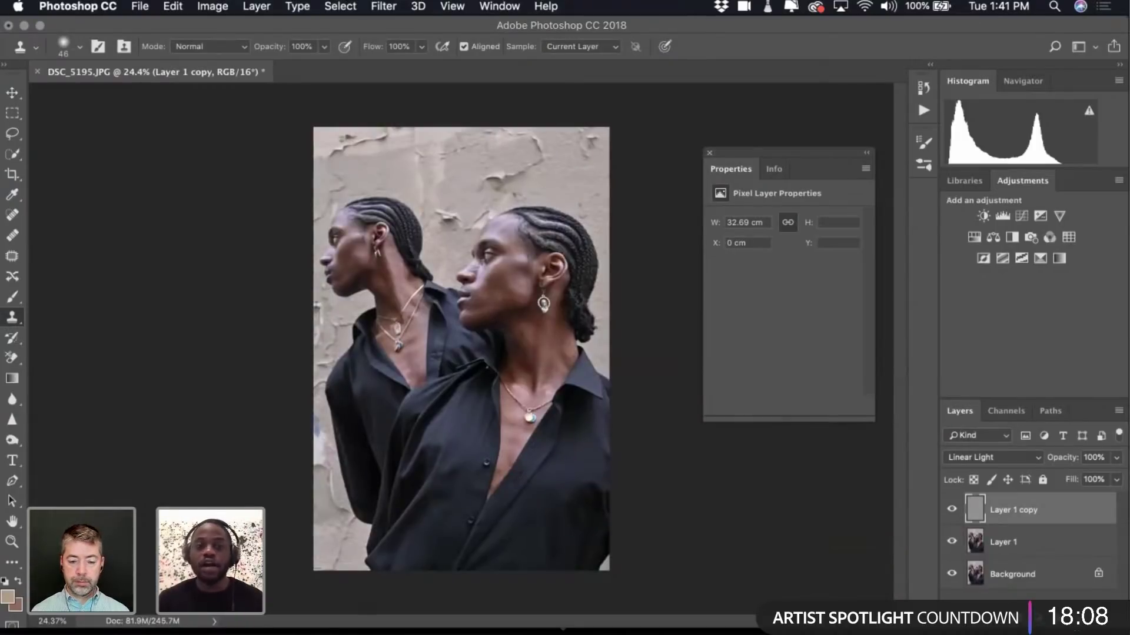
scroll(387, 243, up, 7)
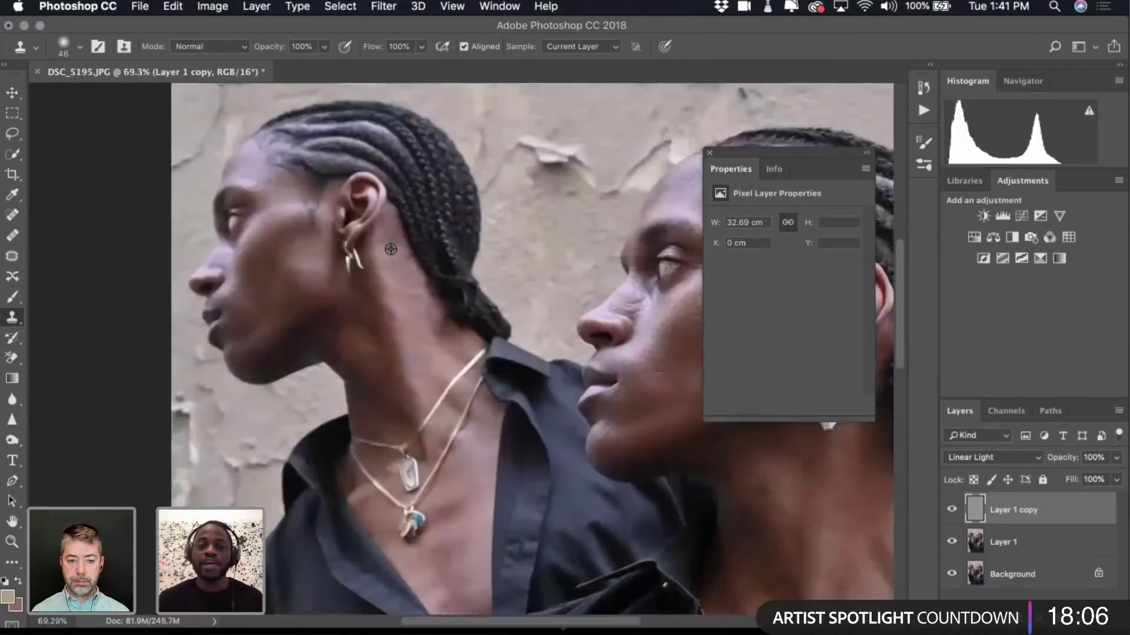
scroll(393, 244, up, 3)
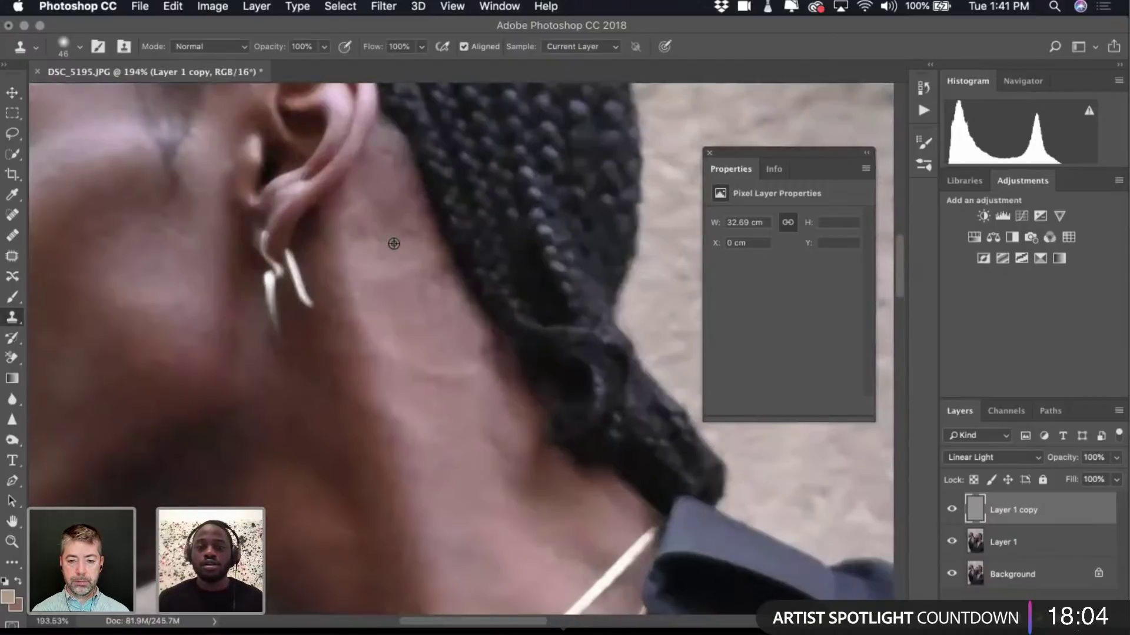
scroll(394, 244, down, 7)
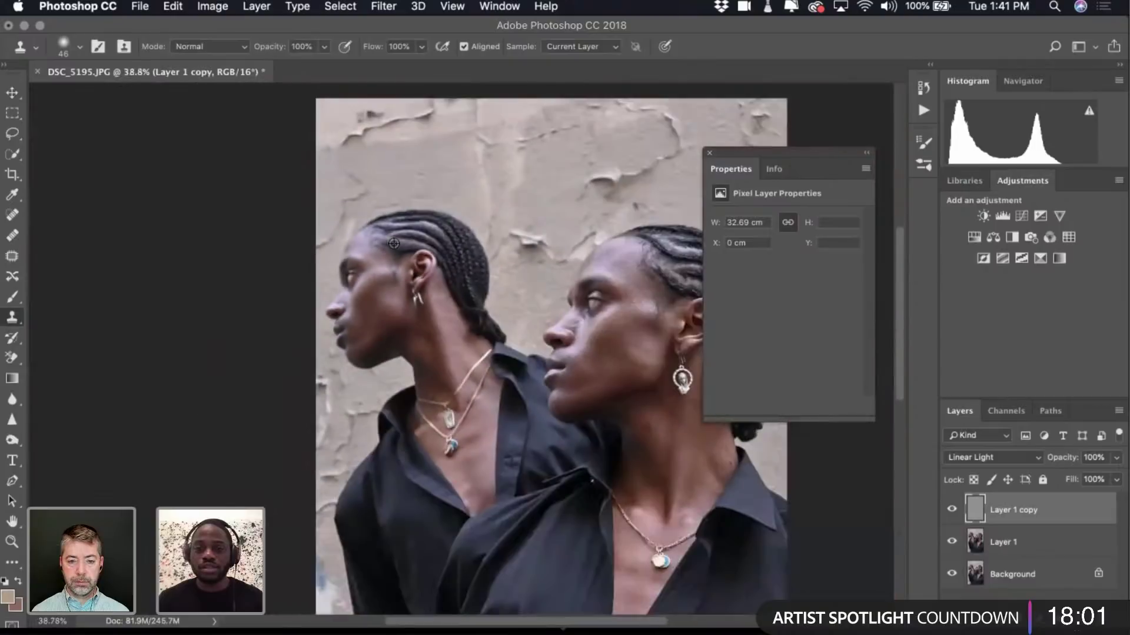
drag(394, 244, 346, 207)
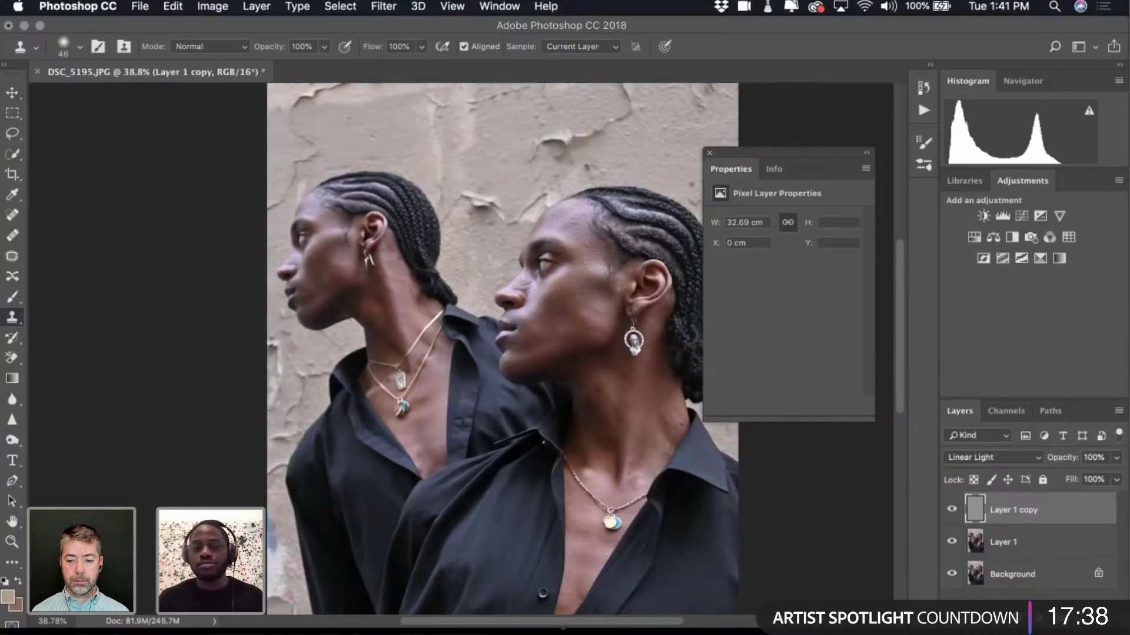
Enlarge the Clone Stamp brush to 79 px and clone out the dark blemishes on the front model's cheek.
scroll(592, 264, up, 5)
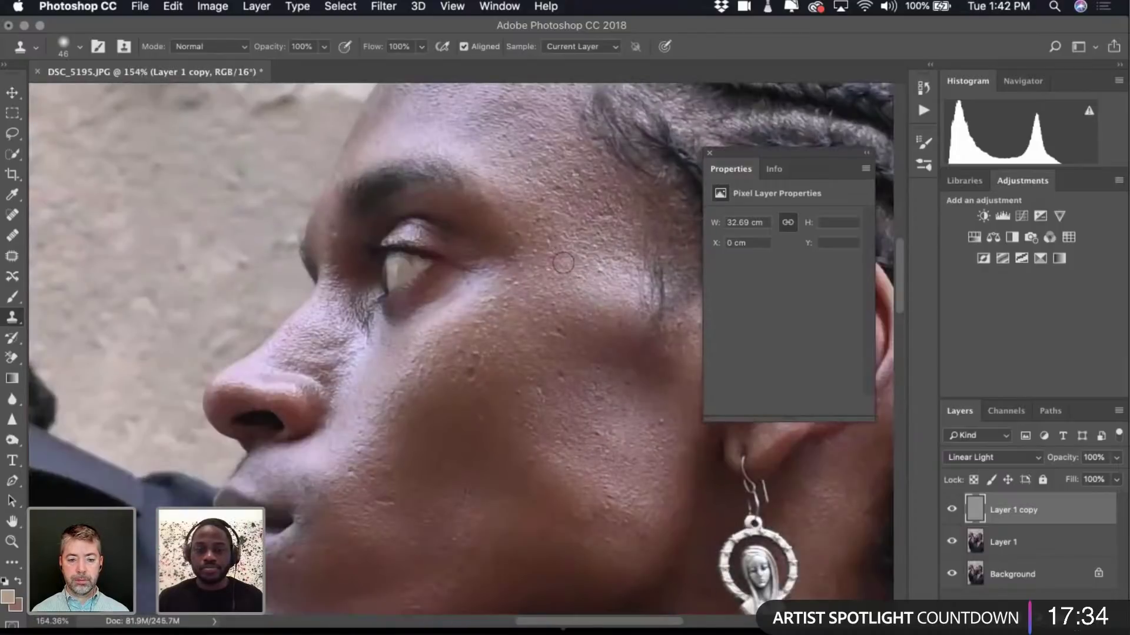
scroll(333, 430, down, 5)
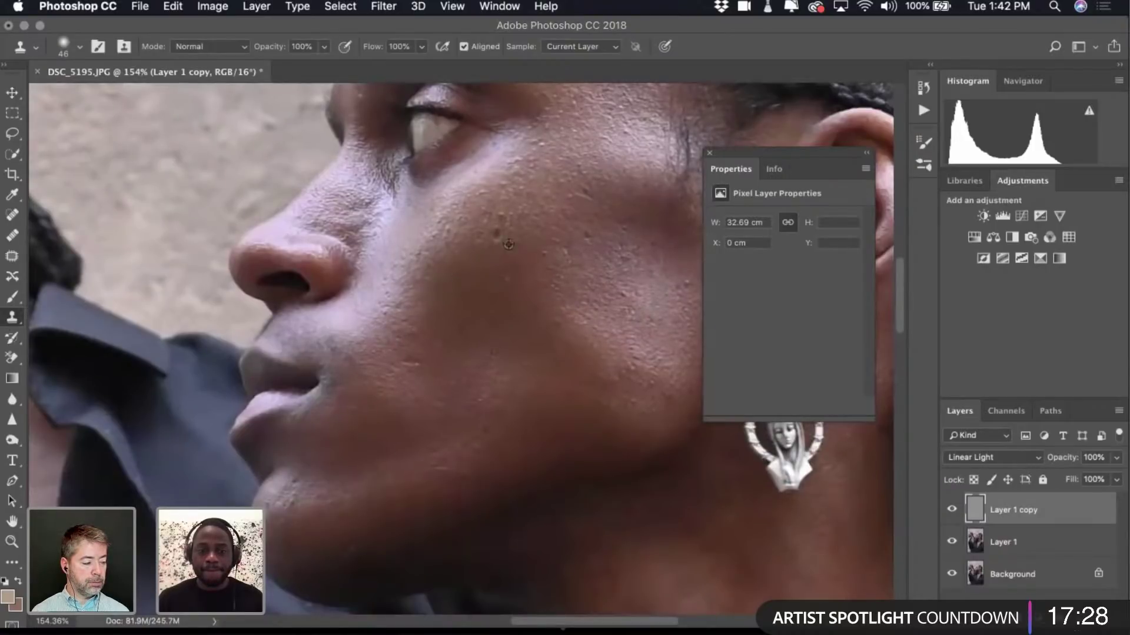
click(80, 47)
drag(118, 90, 123, 90)
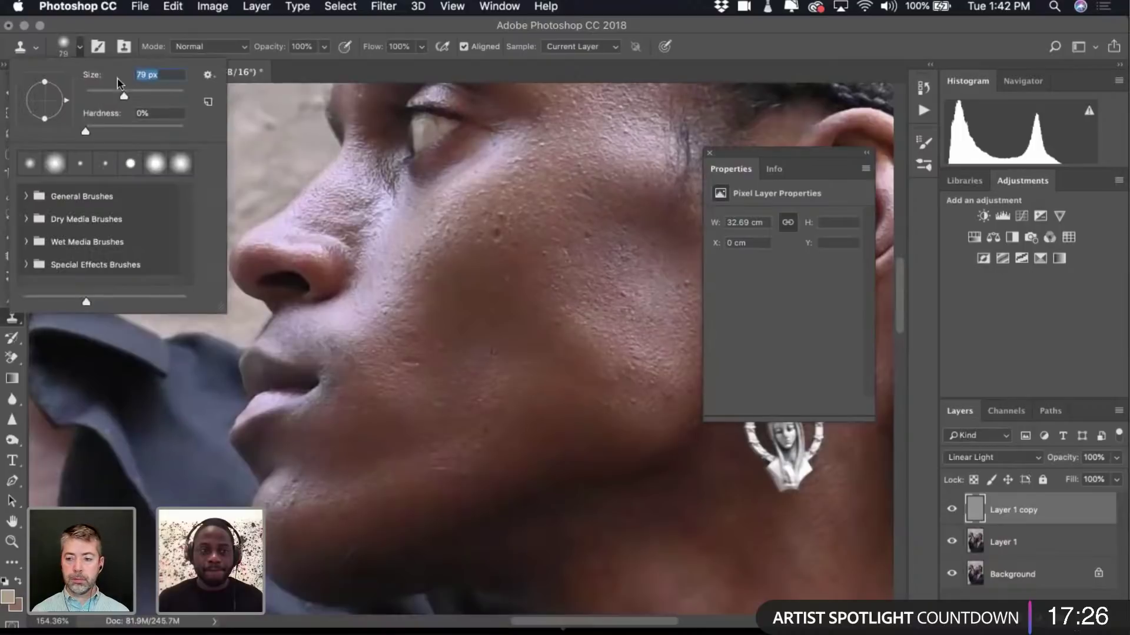
key(Return)
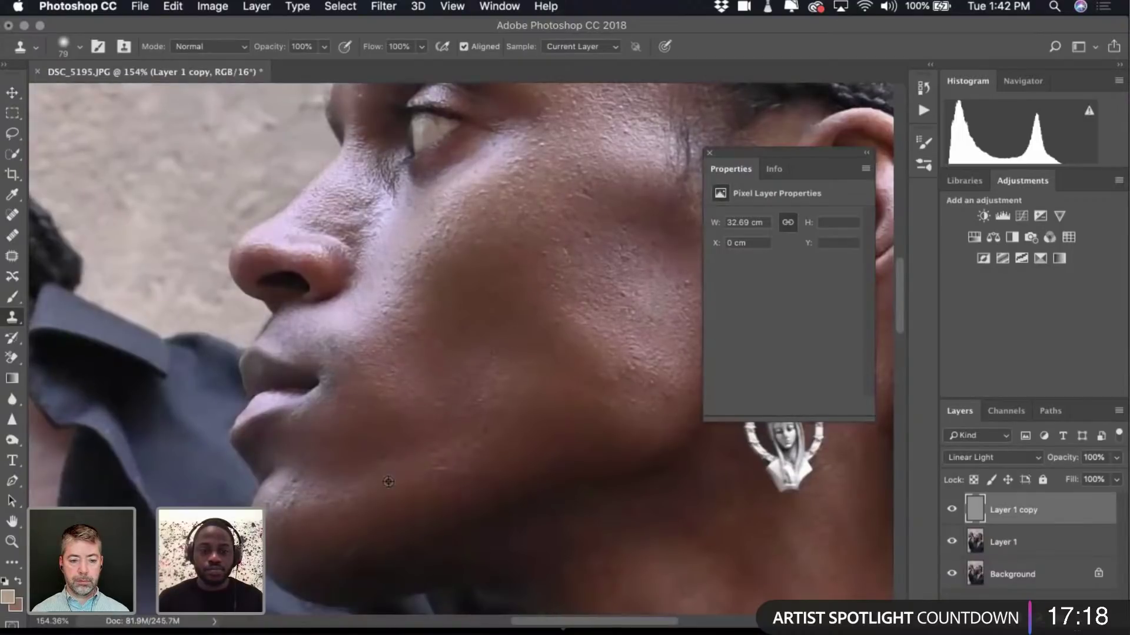
Clone clean skin texture over the remaining bumps on the front model's cheek, temple and forehead.
scroll(421, 527, down, 3)
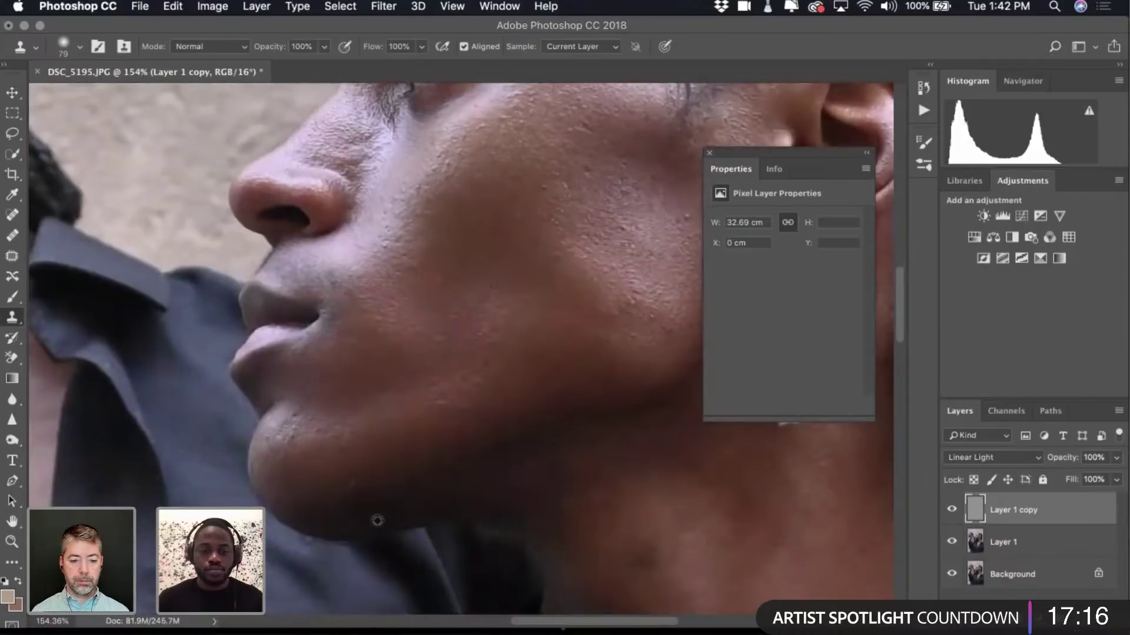
scroll(392, 487, right, 5)
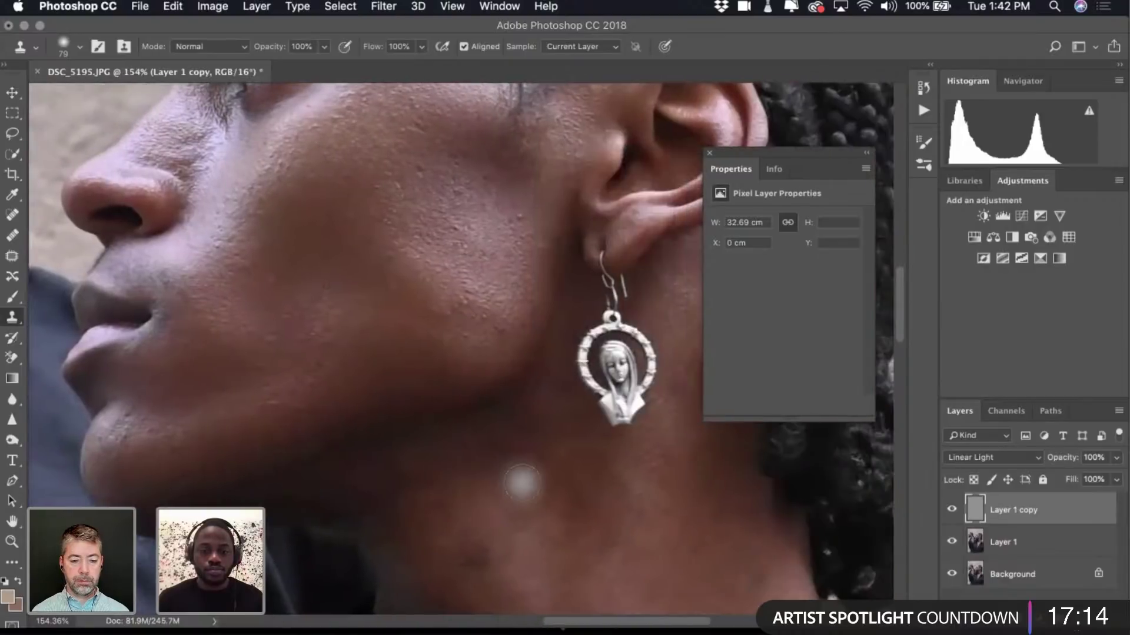
scroll(522, 483, up, 6)
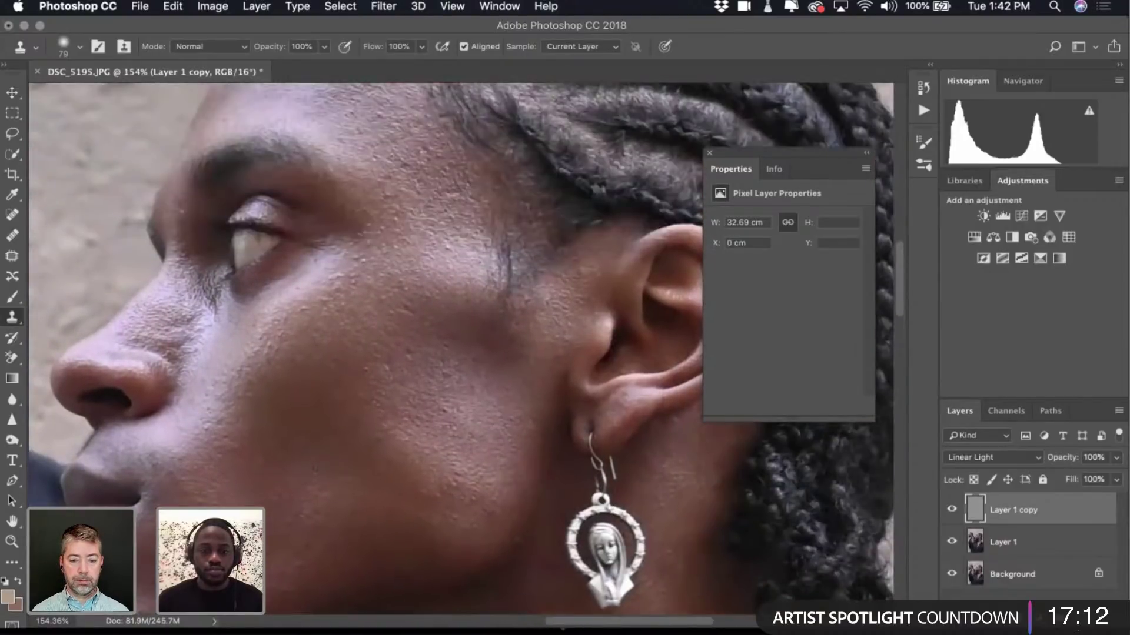
scroll(528, 472, down, 2)
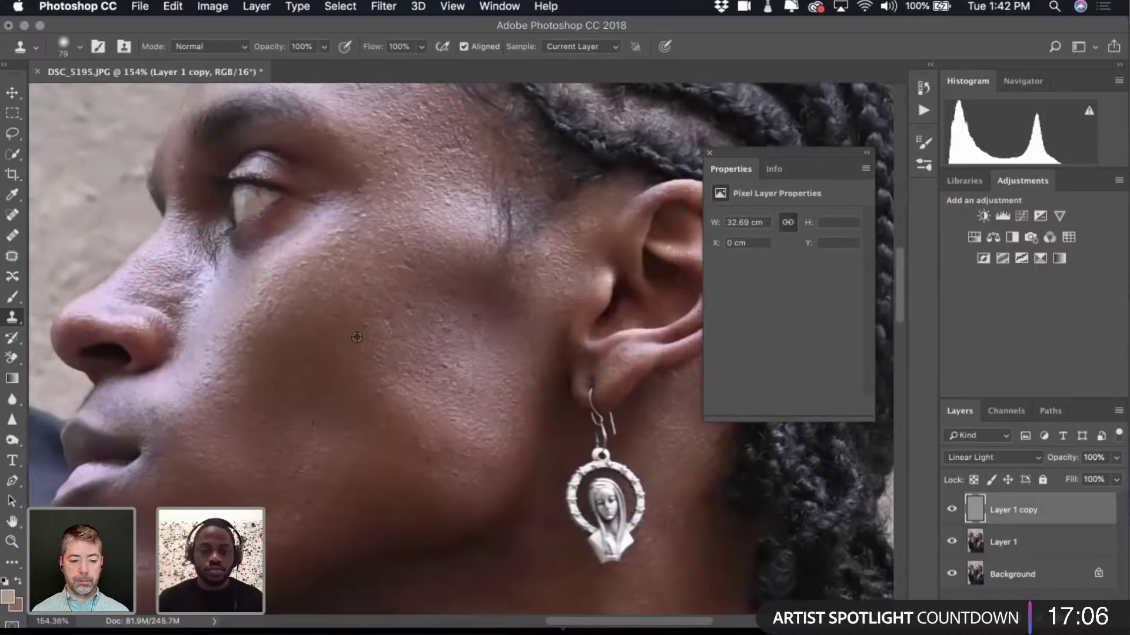
scroll(443, 337, up, 3)
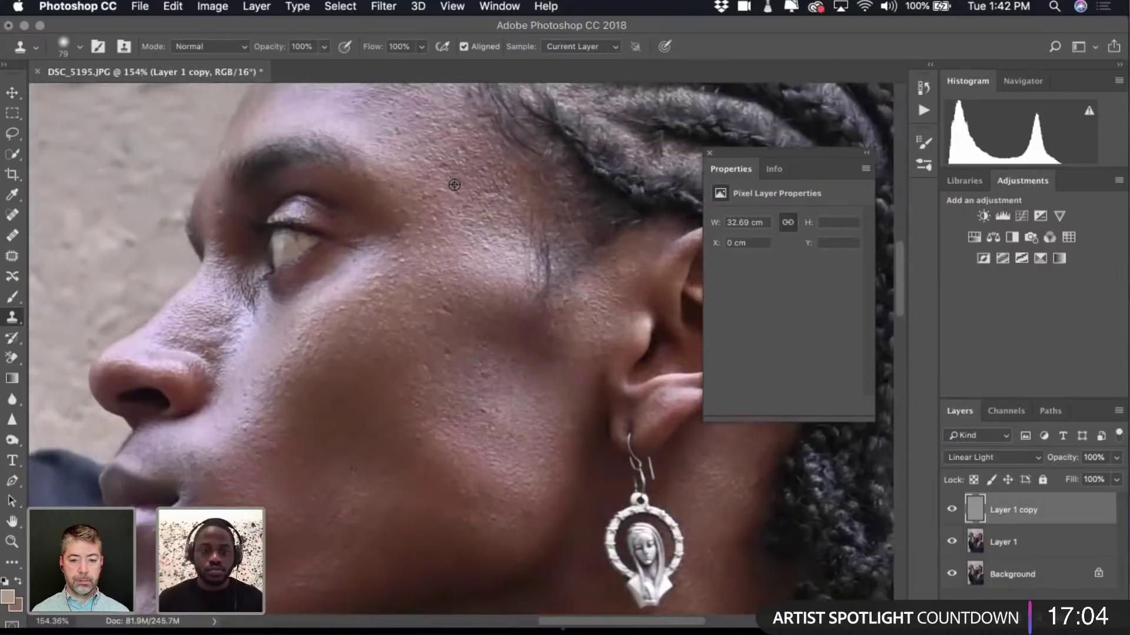
scroll(453, 165, up, 2)
scroll(453, 165, left, 2)
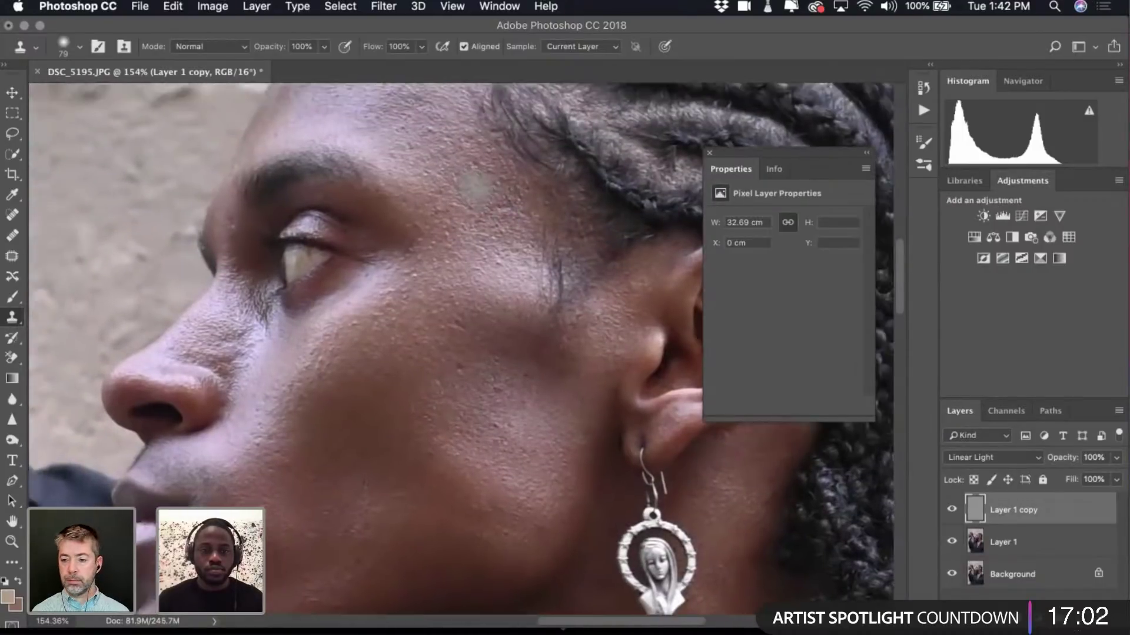
scroll(494, 166, up, 4)
scroll(494, 166, left, 2)
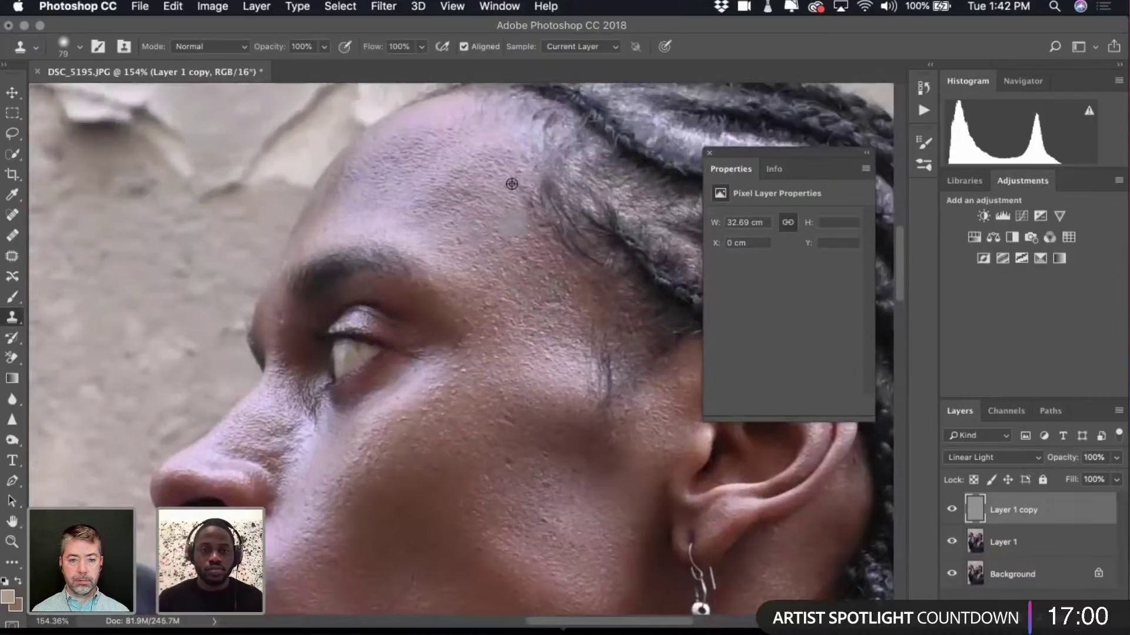
scroll(511, 280, down, 6)
scroll(512, 280, left, 1)
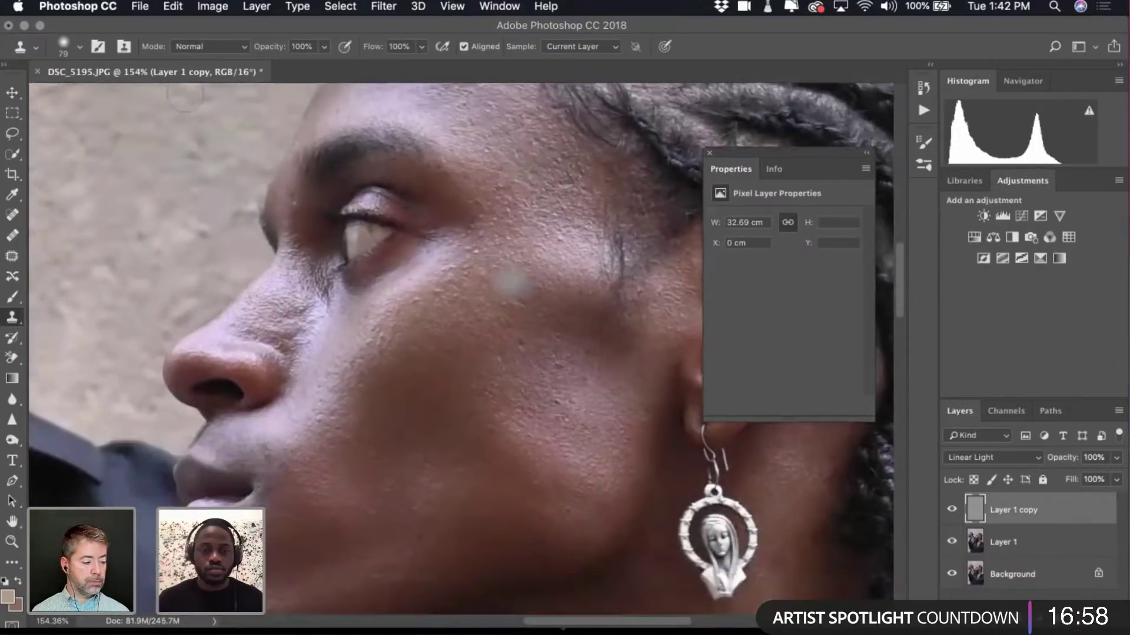
Reduce the Clone Stamp brush to 46 px and clone out small marks around the front model's nose, upper cheek and temple.
click(70, 48)
drag(115, 103, 105, 103)
key(Return)
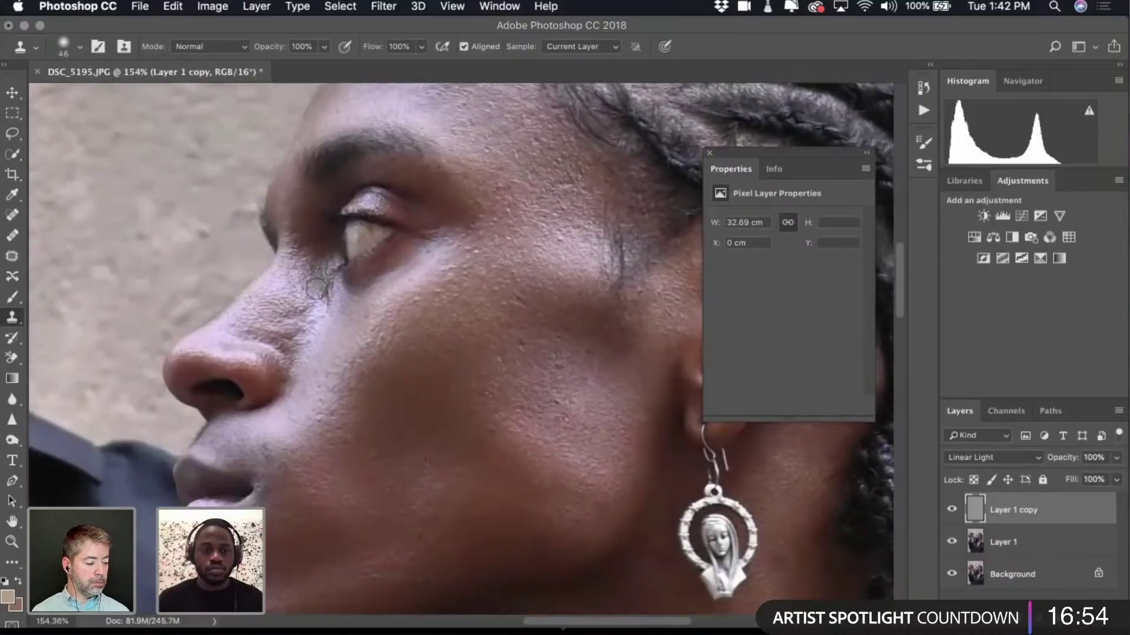
scroll(316, 289, down, 4)
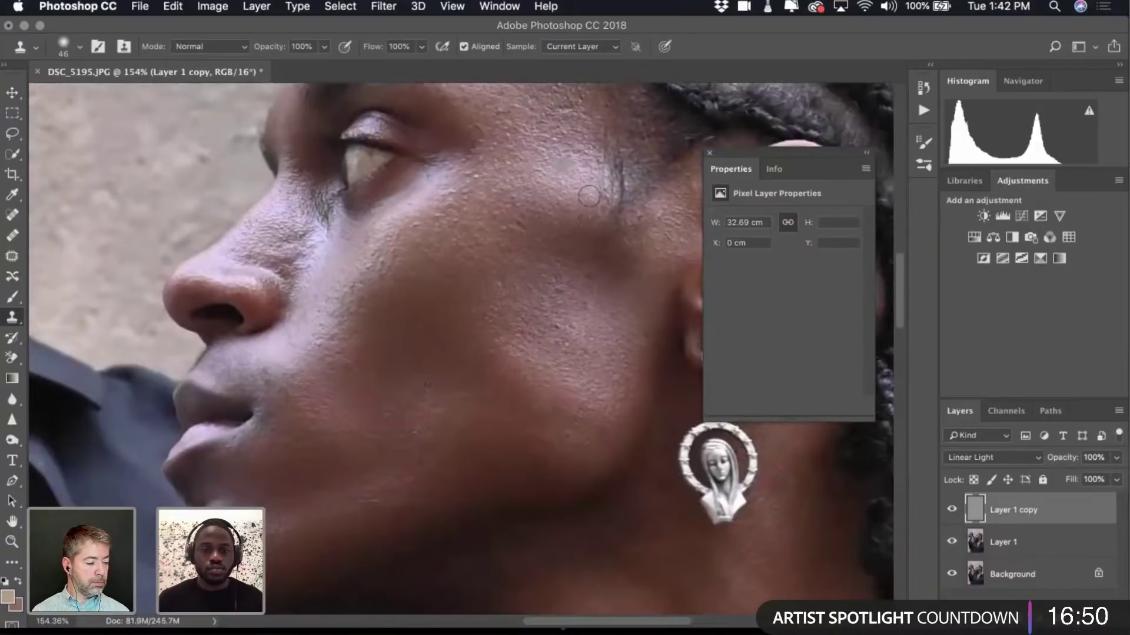
scroll(583, 206, down, 3)
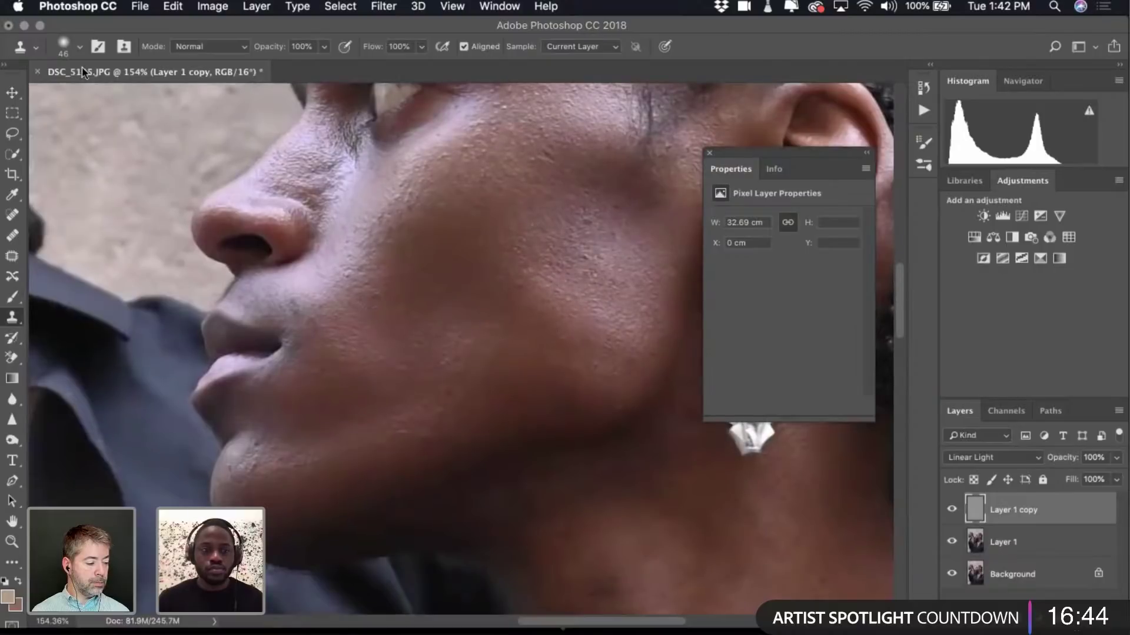
Enlarge the Clone Stamp brush to 86 px and clone away the spots on the front model's lower cheek, jaw and neck.
click(73, 48)
click(126, 94)
click(79, 48)
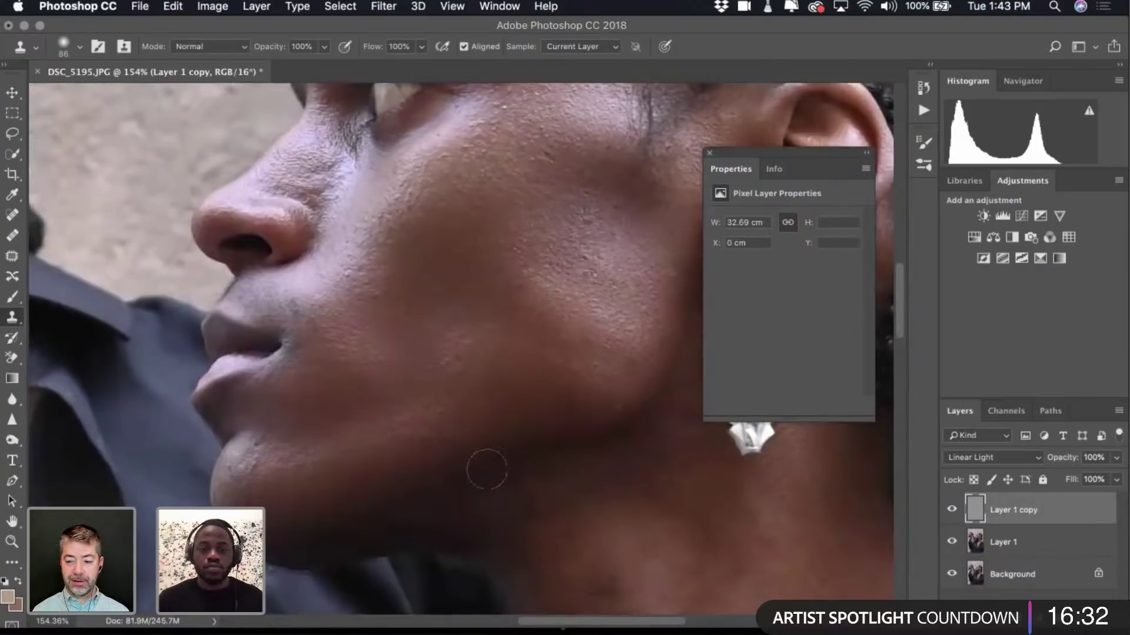
scroll(532, 392, down, 5)
click(597, 396)
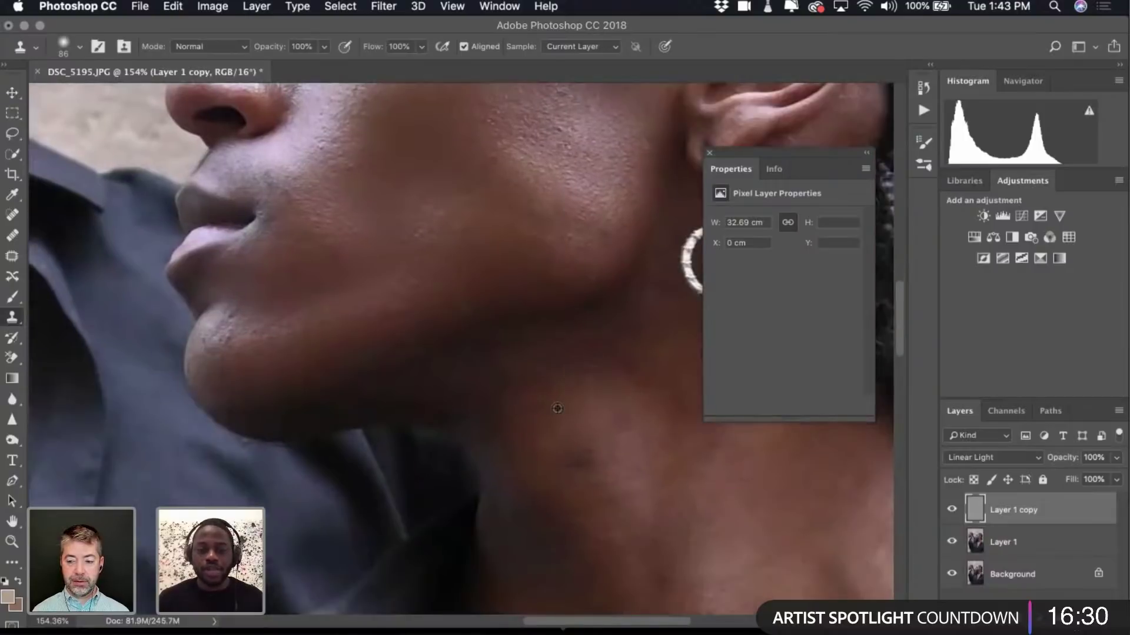
Group Layer 1 and Layer 1 copy together above the Background layer.
scroll(614, 504, down, 5)
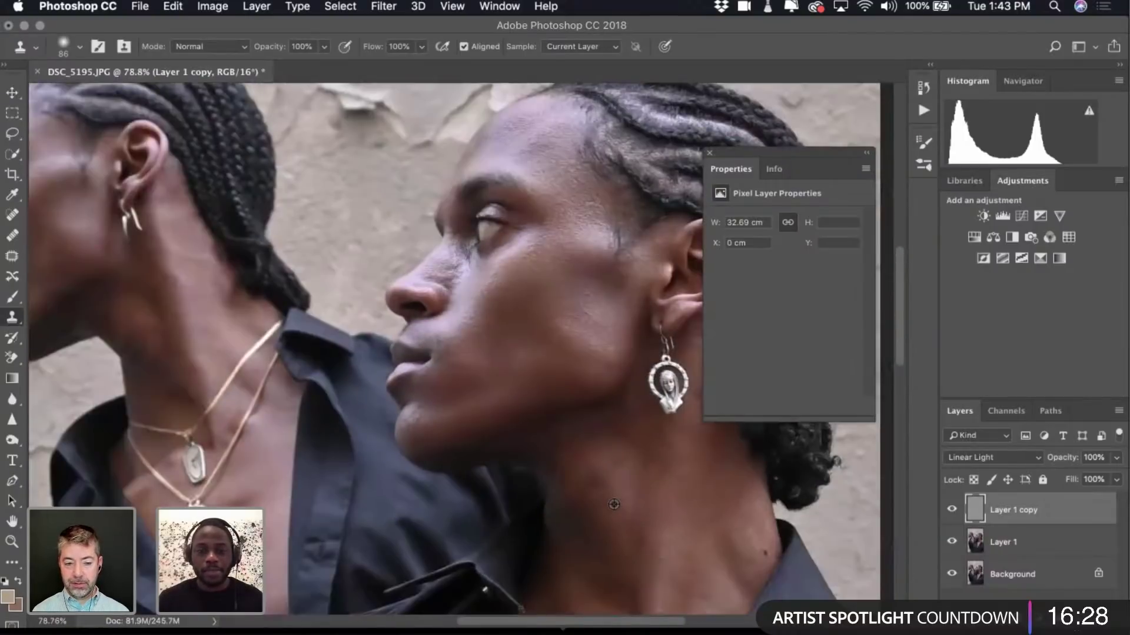
scroll(596, 442, down, 10)
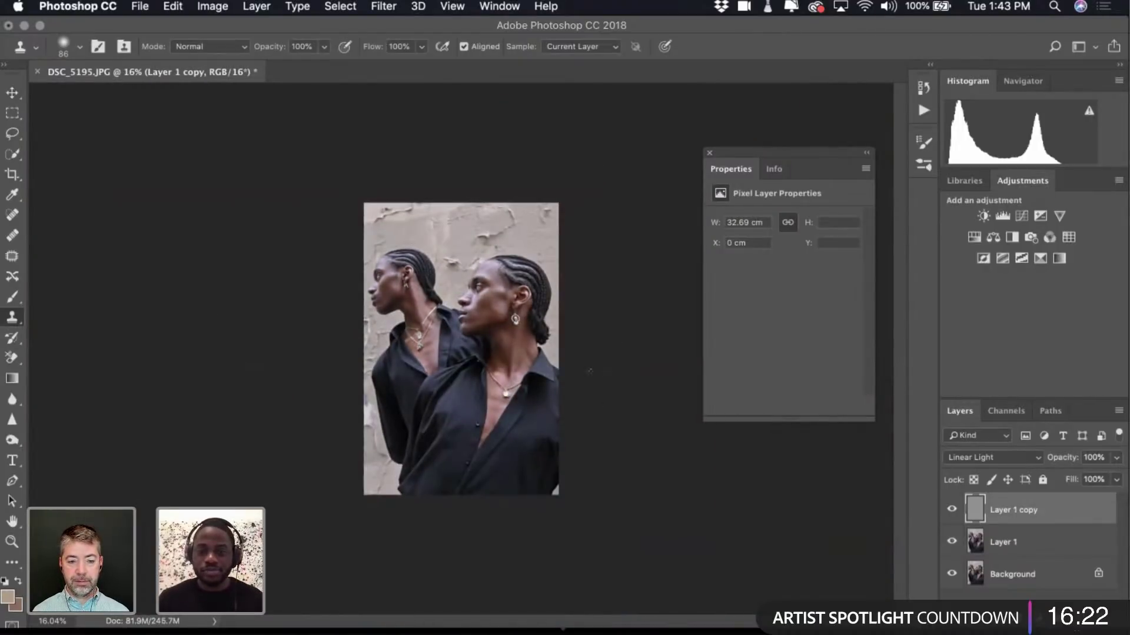
scroll(500, 267, up, 5)
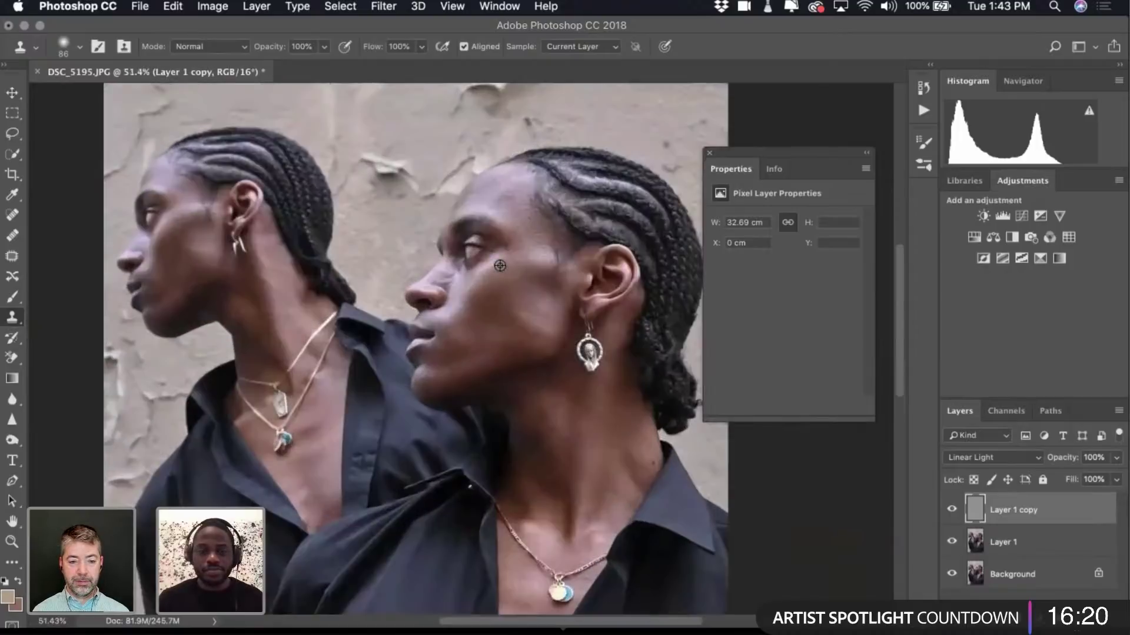
scroll(500, 266, down, 2)
scroll(500, 266, down, 2)
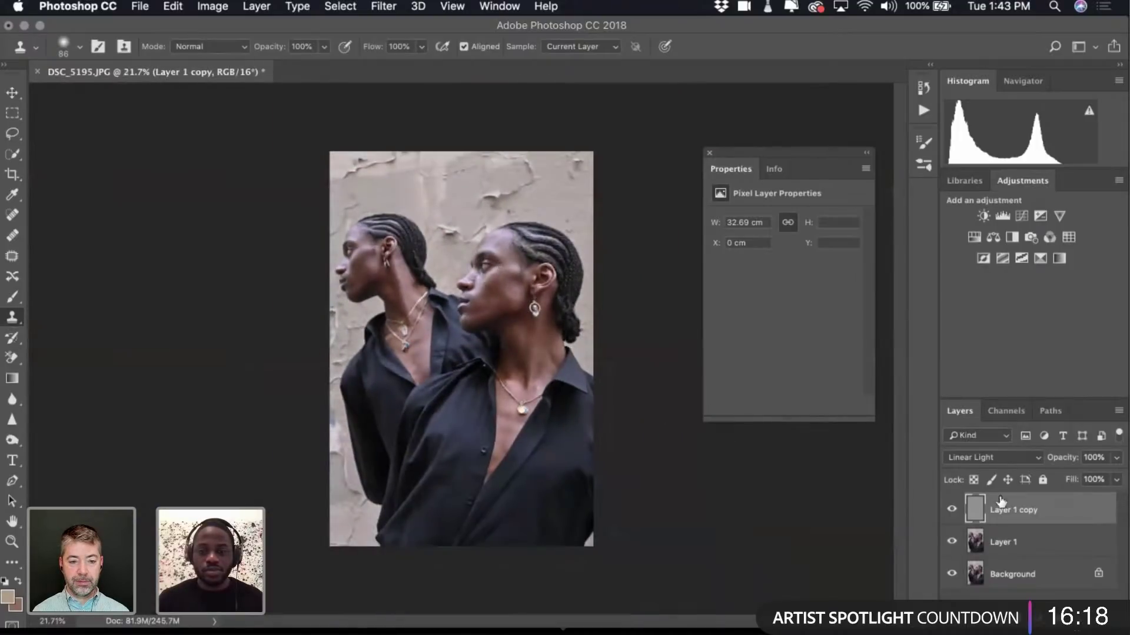
shift+click(1029, 544)
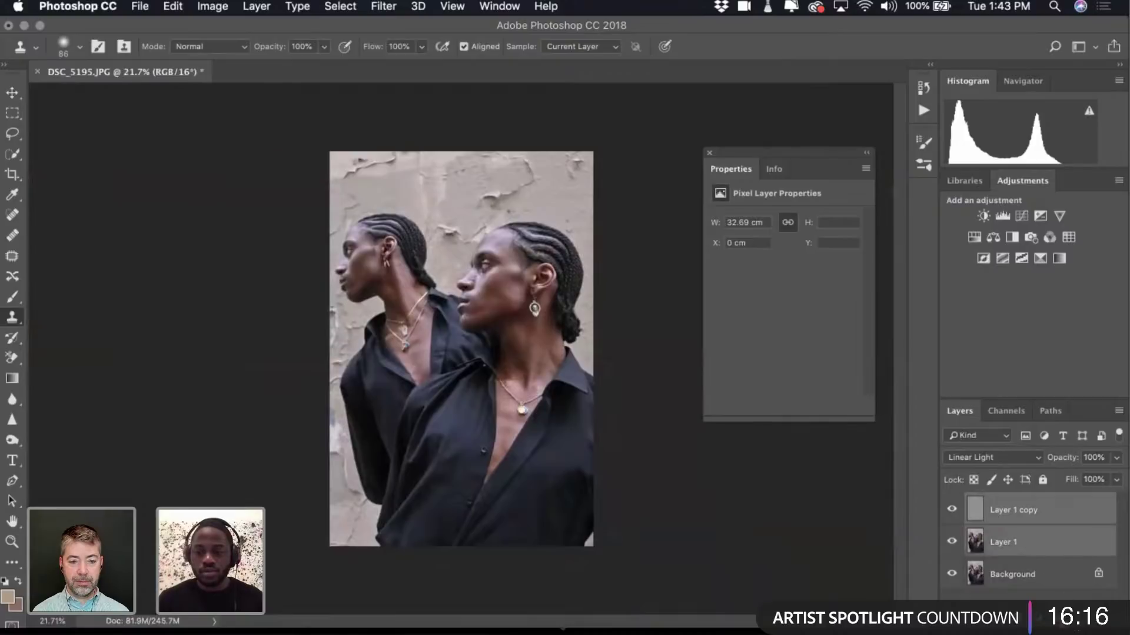
key(super+g)
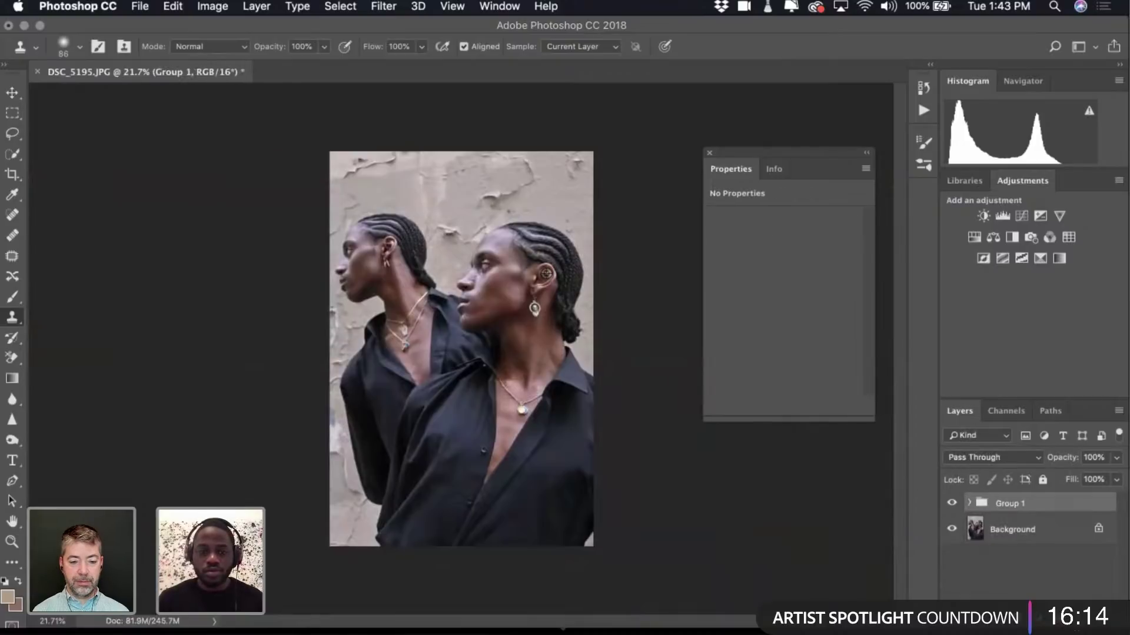
Compare the front model's skin before and after retouching by toggling the visibility of Group 1.
scroll(546, 273, up, 5)
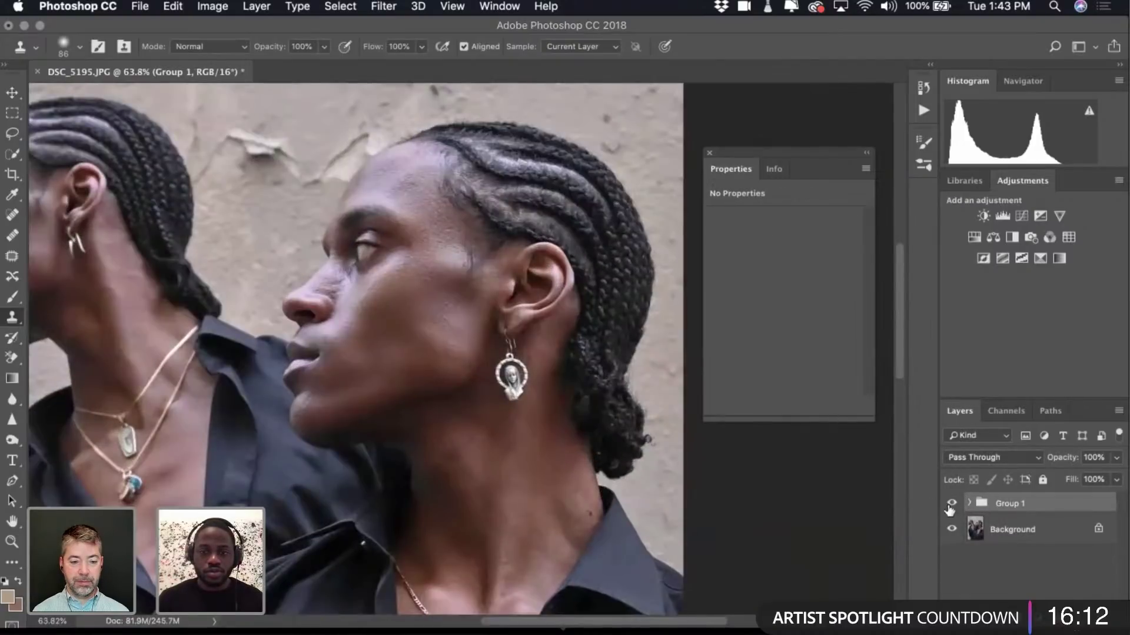
click(951, 503)
click(951, 505)
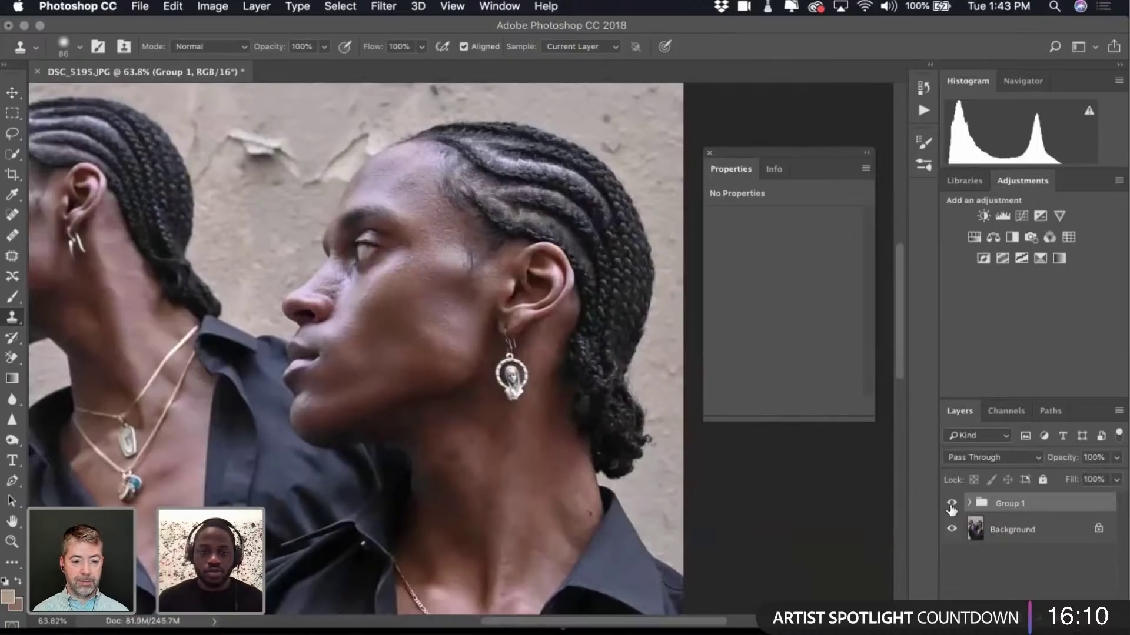
click(951, 506)
click(951, 505)
click(951, 504)
Close the Properties panel and compare both models with Group 1 hidden and shown, leaving the group visible.
scroll(623, 468, left, 6)
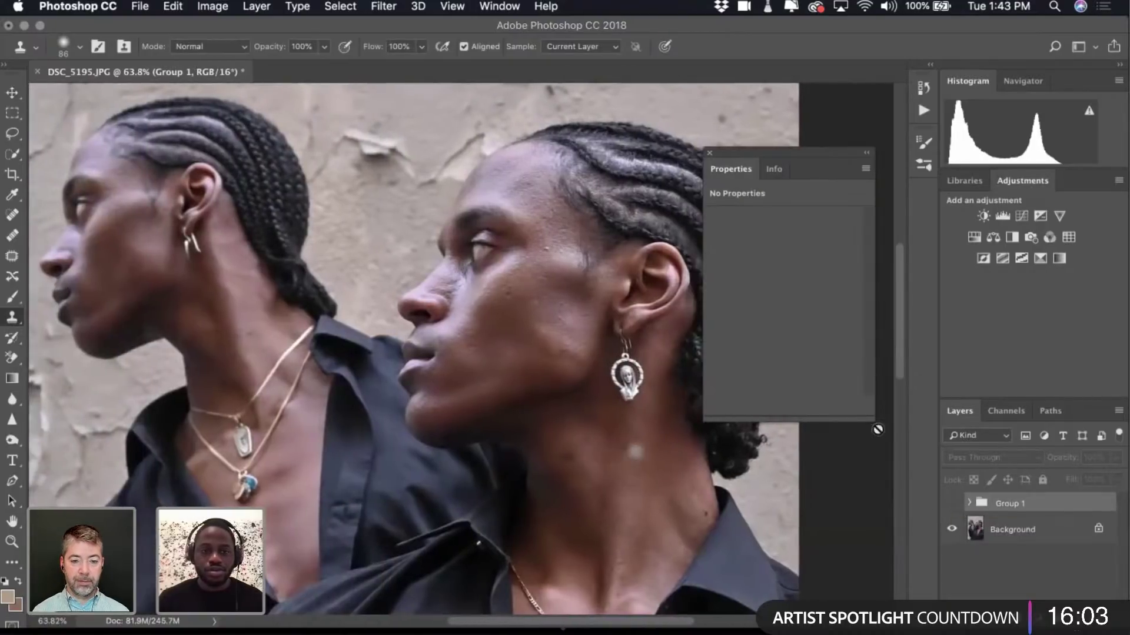
click(709, 153)
click(952, 504)
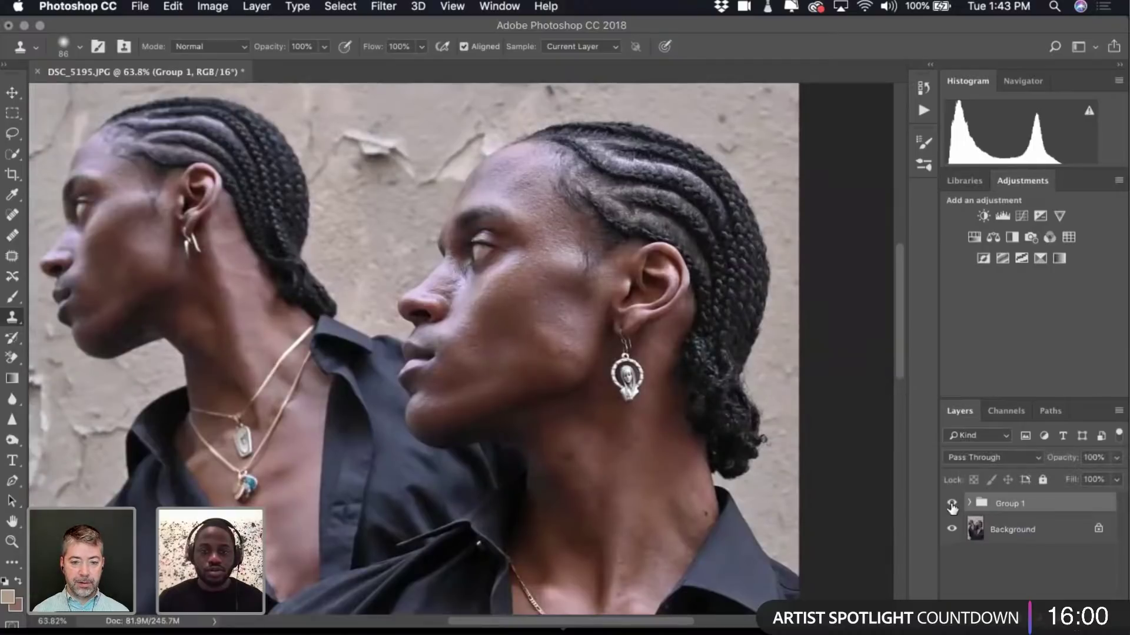
click(952, 505)
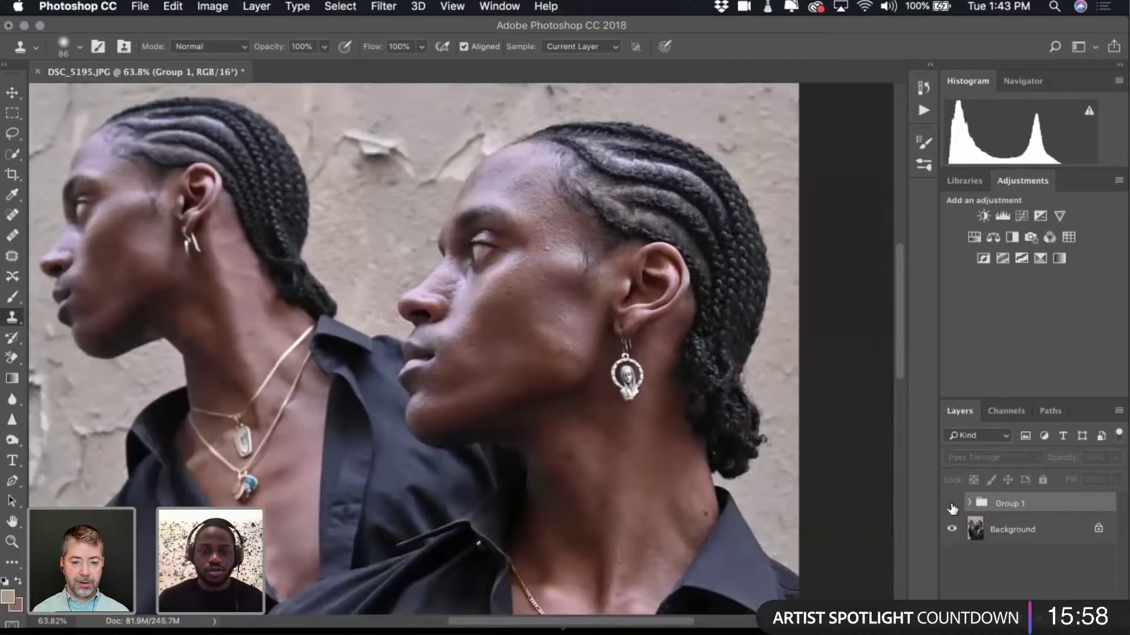
click(952, 505)
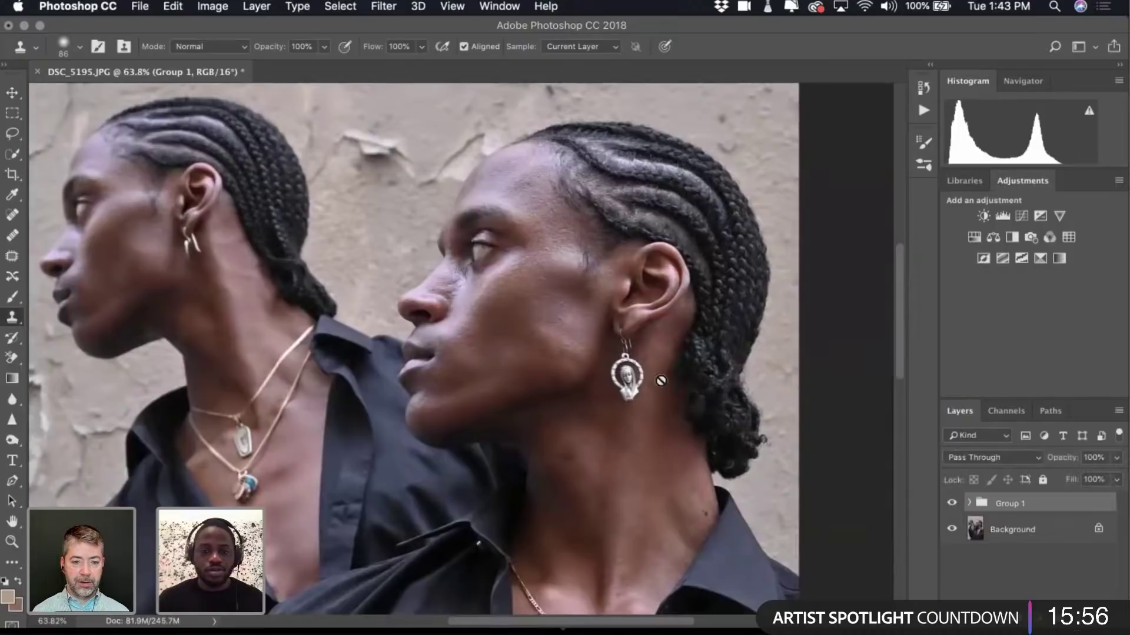
Merge Group 1 down into the Background layer.
scroll(654, 377, down, 3)
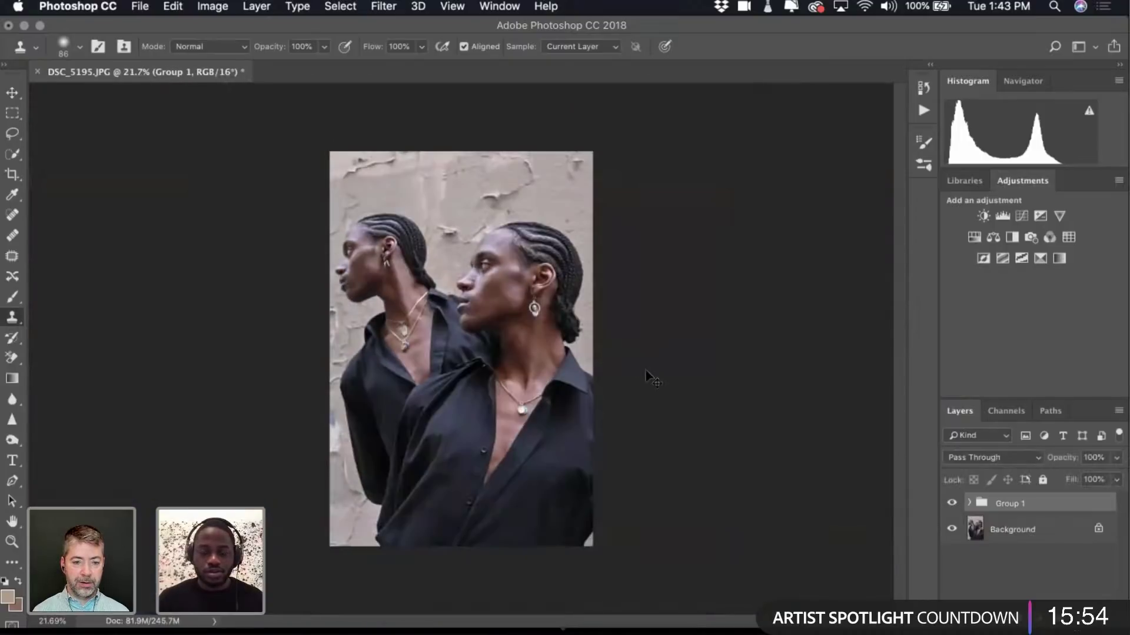
key(Delete)
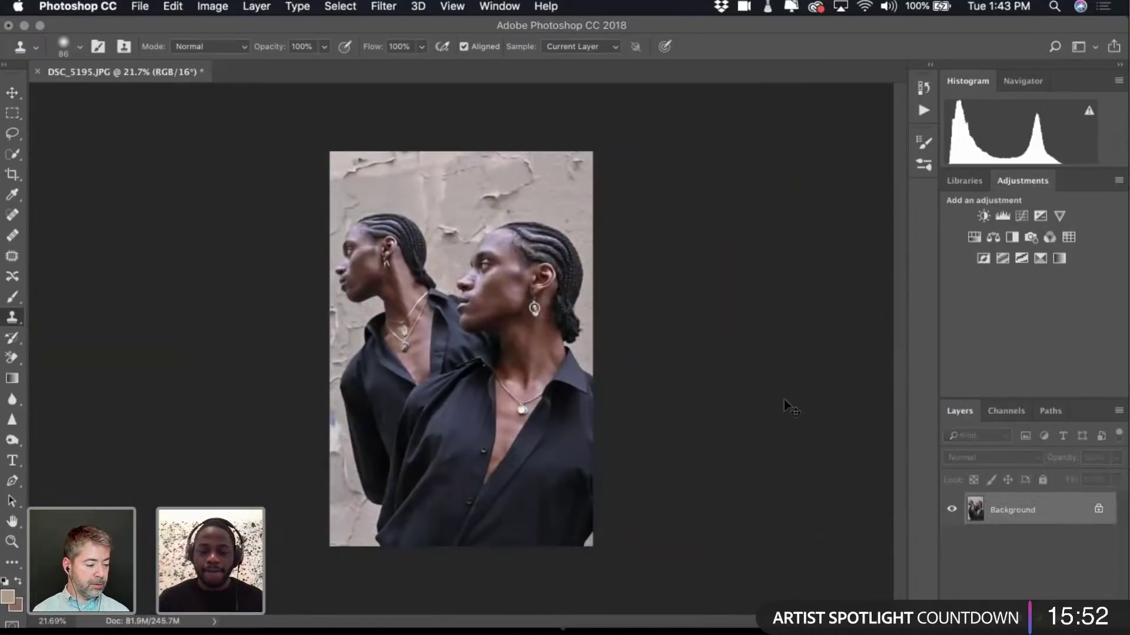
Duplicate the Background layer and open the copy in the Camera Raw Filter.
key(super+j)
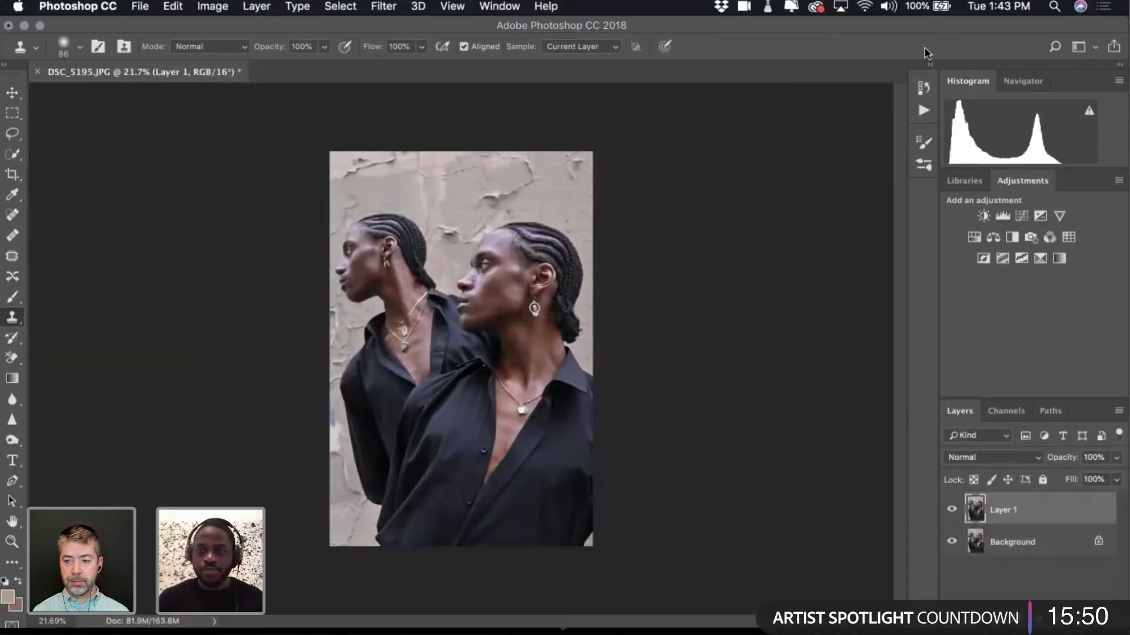
click(983, 215)
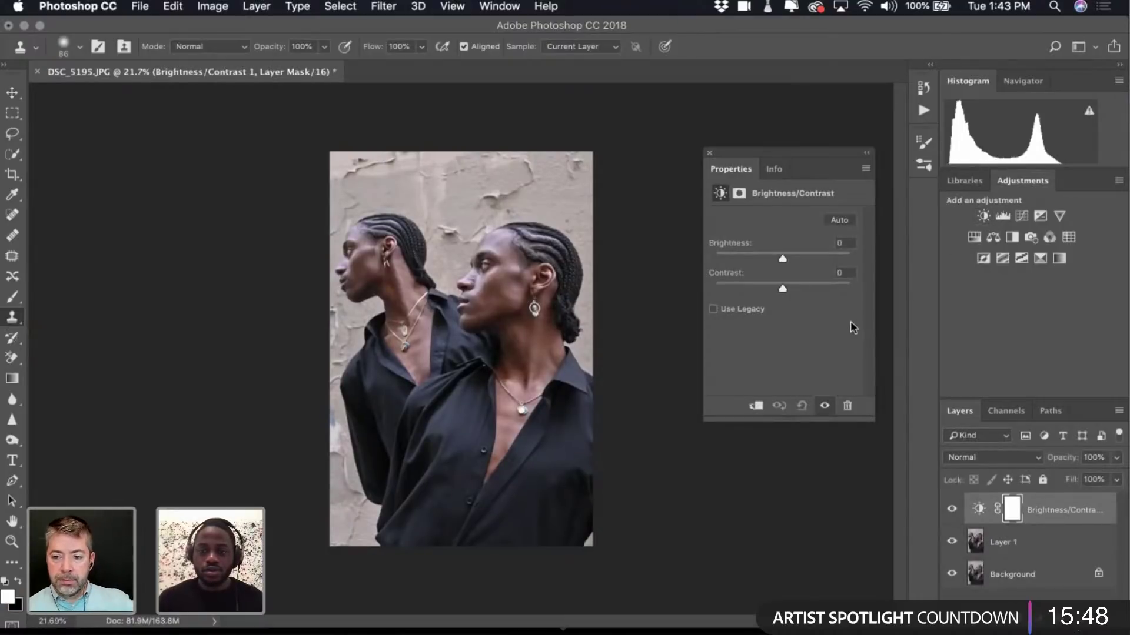
key(super+z)
key(super+shift+a)
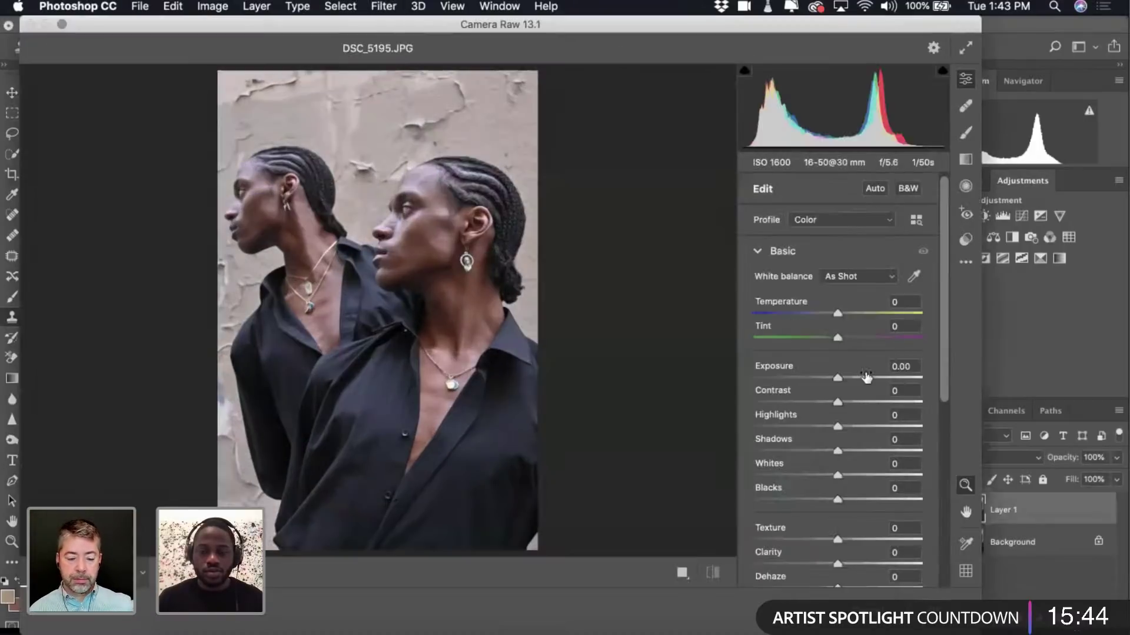
Set Contrast to +13 and Blacks to -9 in the Camera Raw basic adjustments.
click(848, 402)
drag(850, 401, 849, 406)
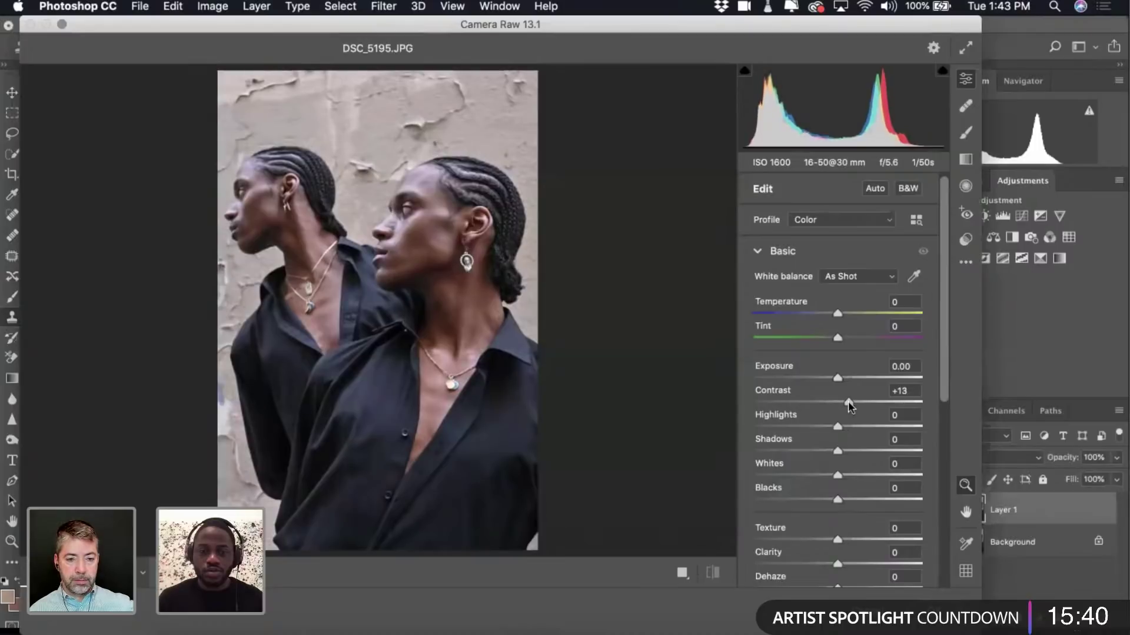
click(849, 405)
drag(835, 501, 825, 500)
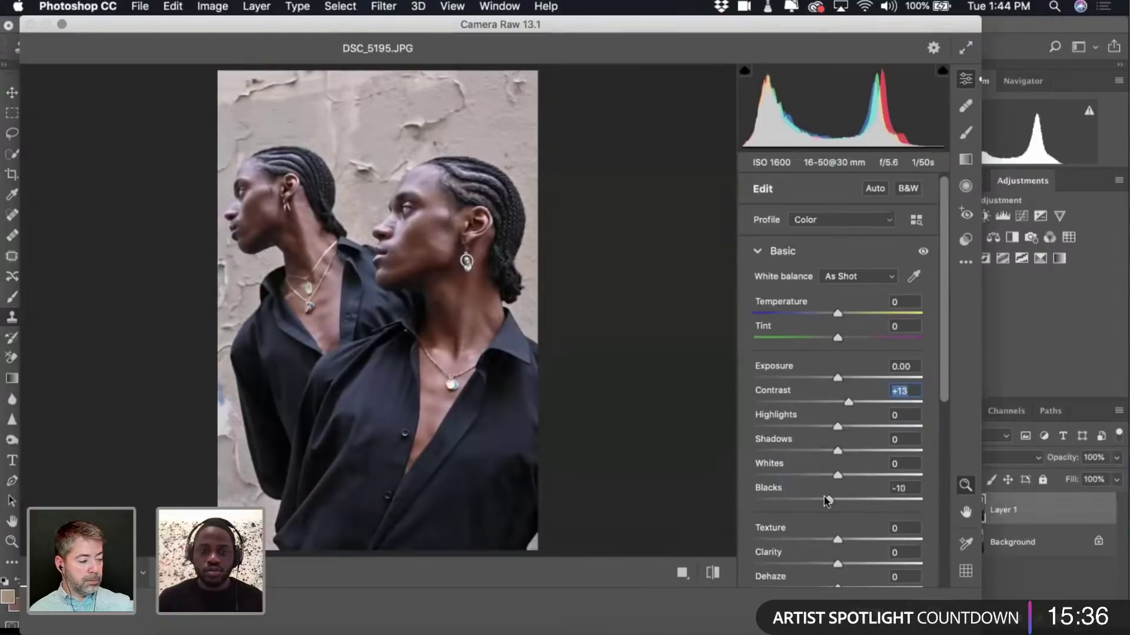
drag(825, 500, 830, 500)
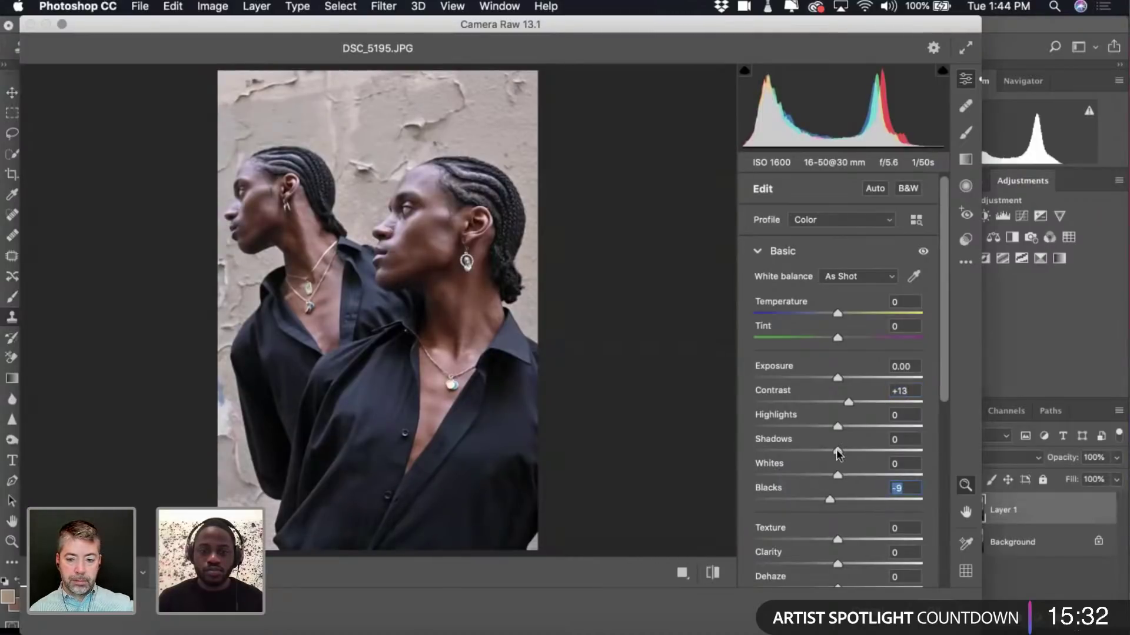
Set Shadows to +2 and Temperature to +2, and apply the Camera Raw adjustments to Layer 1.
drag(839, 453, 840, 453)
drag(838, 314, 839, 317)
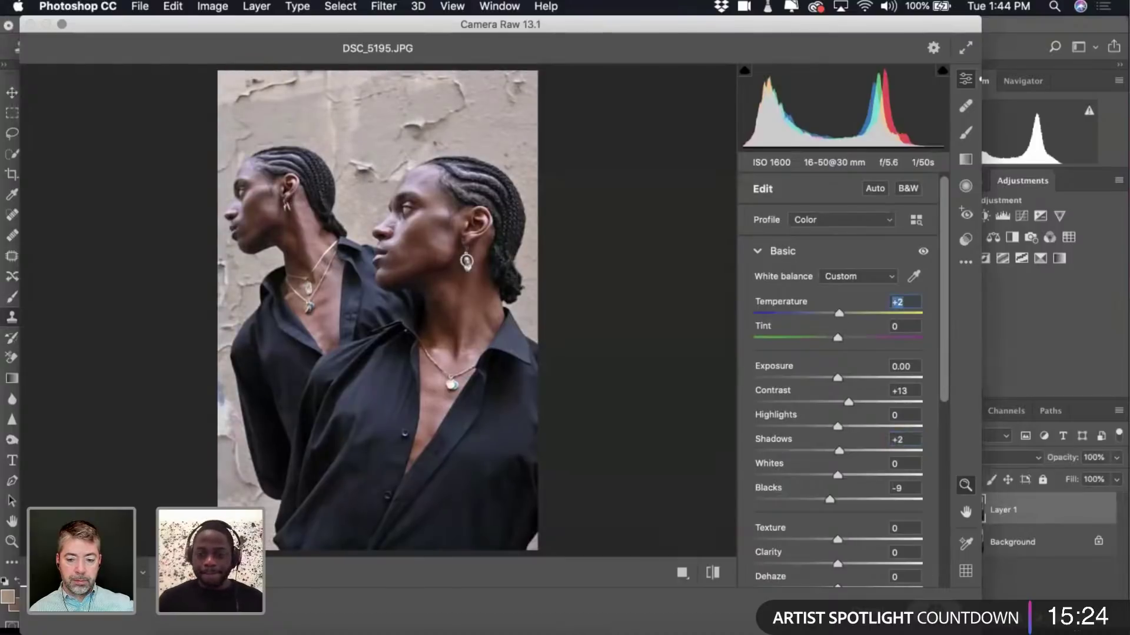
key(Return)
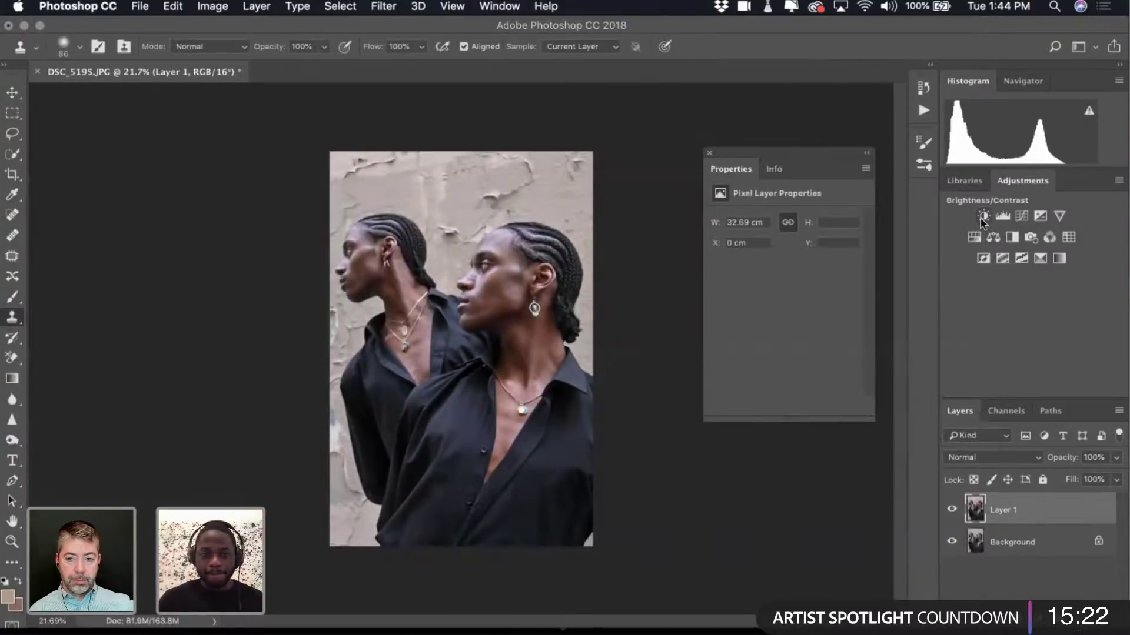
Merge the color-adjusted Layer 1 down into the Background layer.
key(super+e)
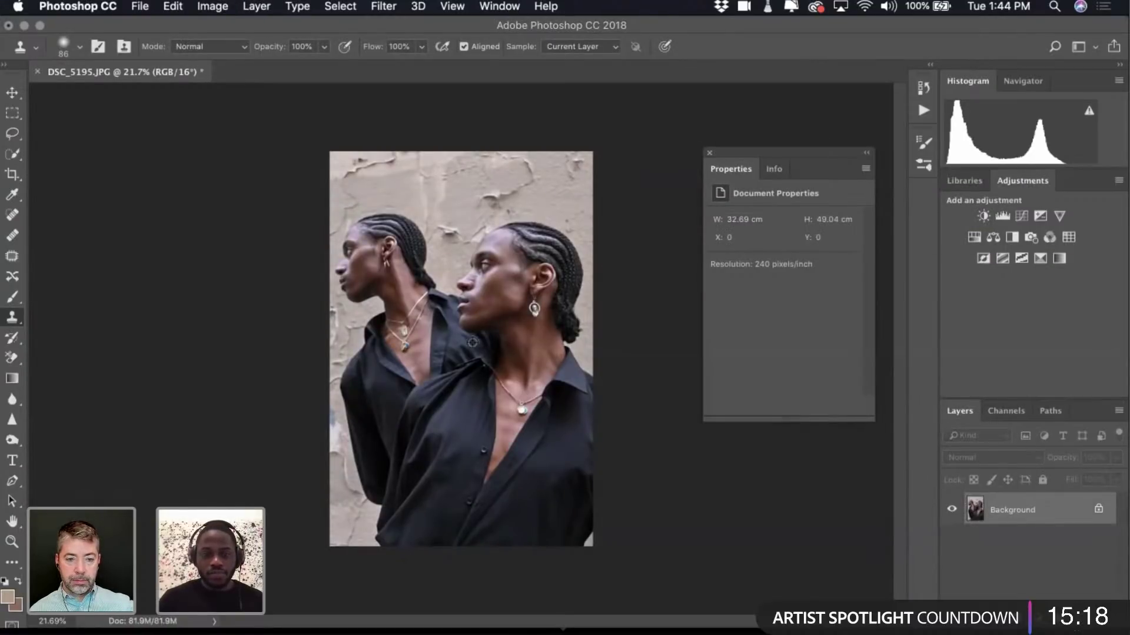
scroll(472, 342, up, 5)
scroll(472, 342, down, 3)
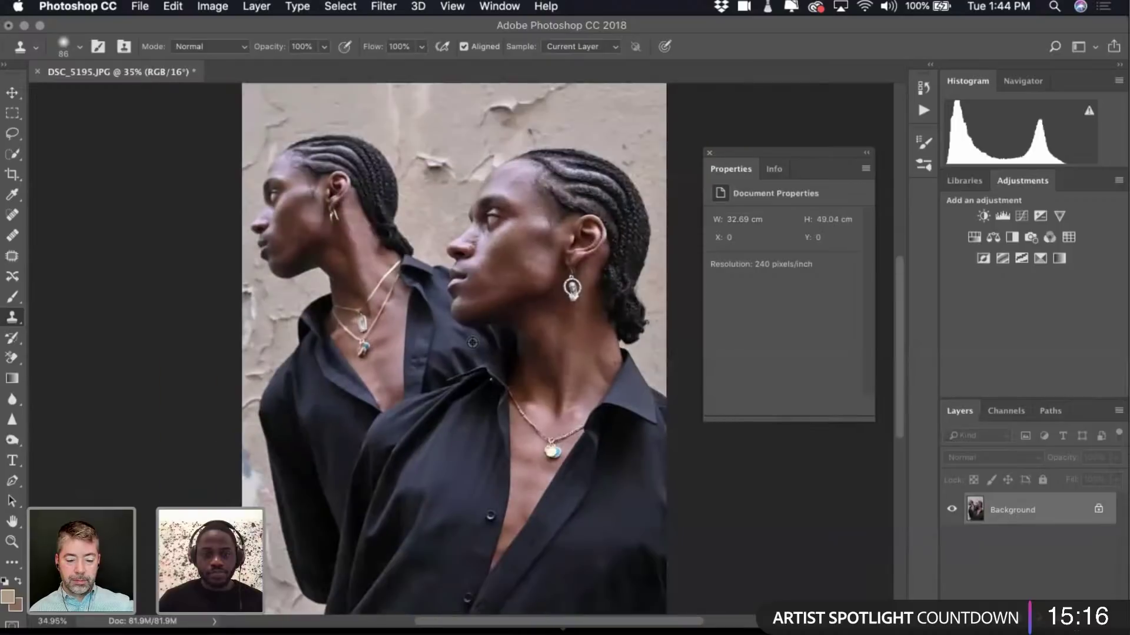
Save the retouched photo and switch to Lightroom.
click(140, 6)
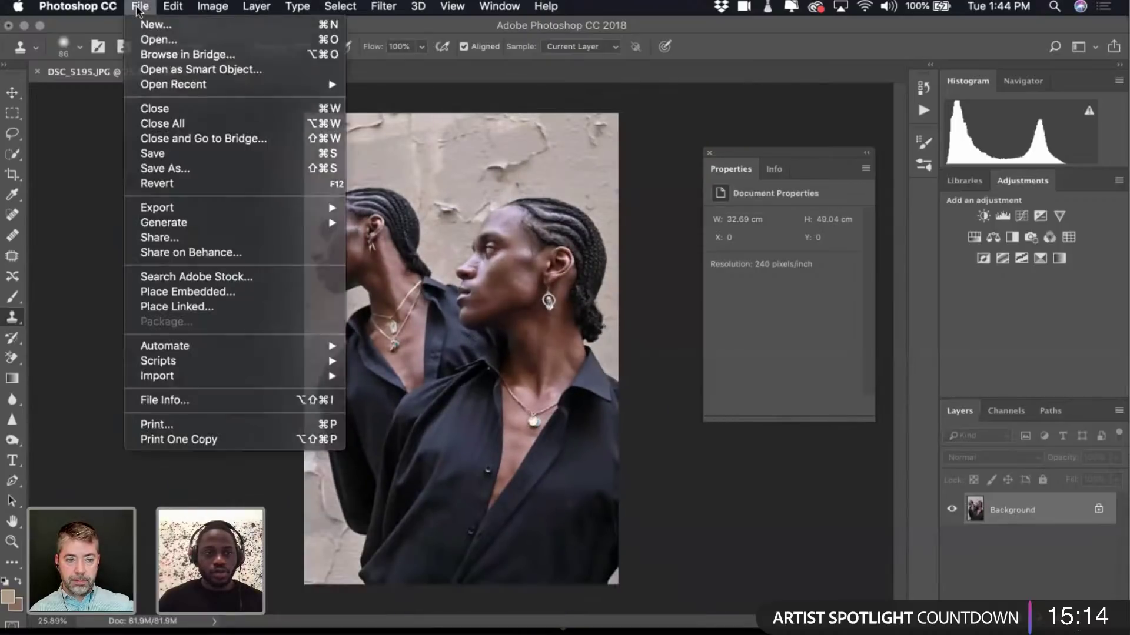
click(159, 154)
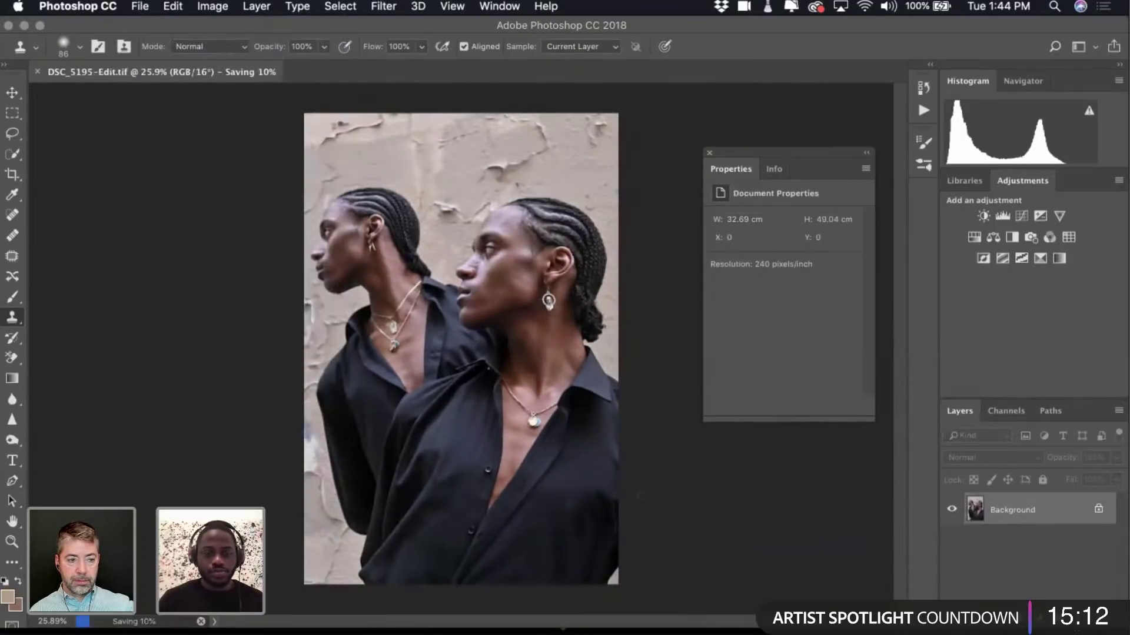
click(476, 630)
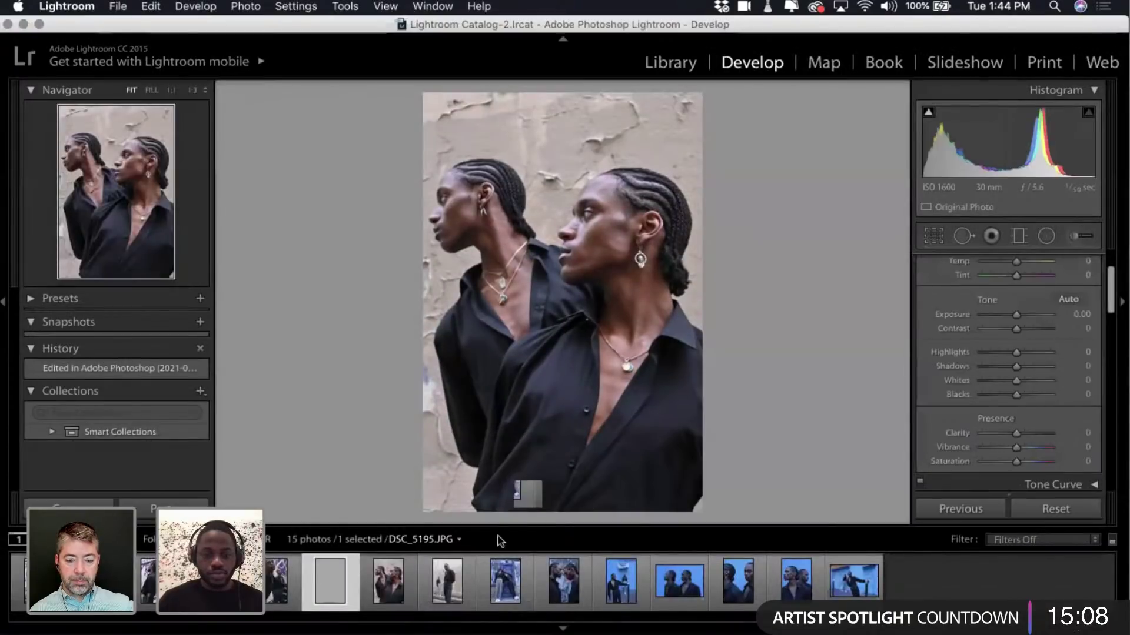
Select DSC_5298.JPG in Lightroom and open it for editing in Photoshop, accepting the Camera Raw compatibility notice.
click(447, 582)
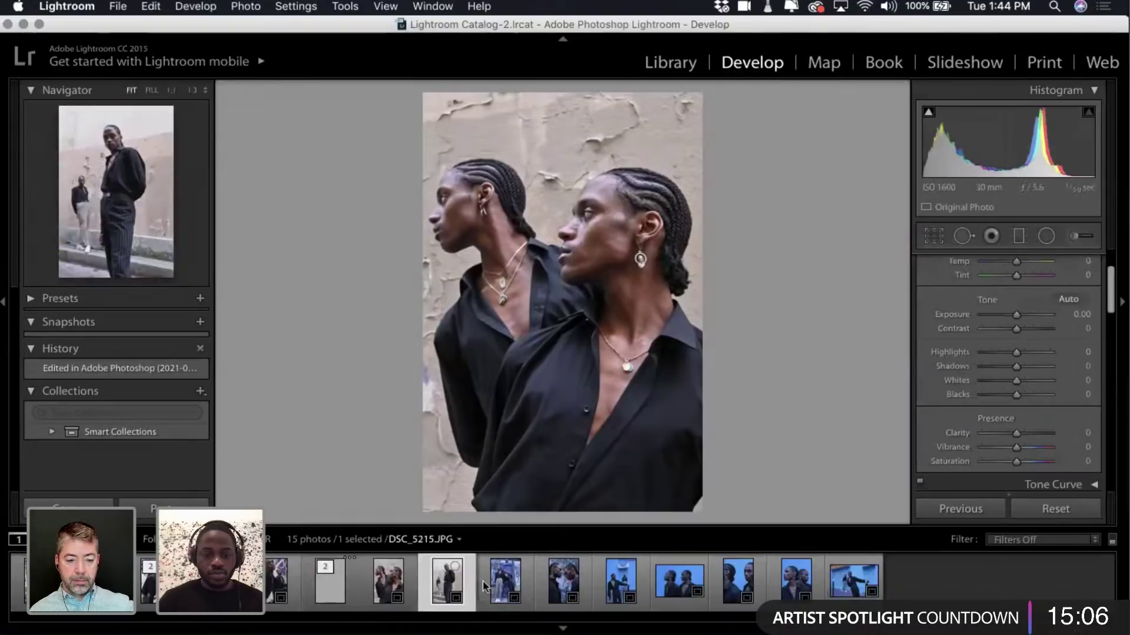
click(501, 585)
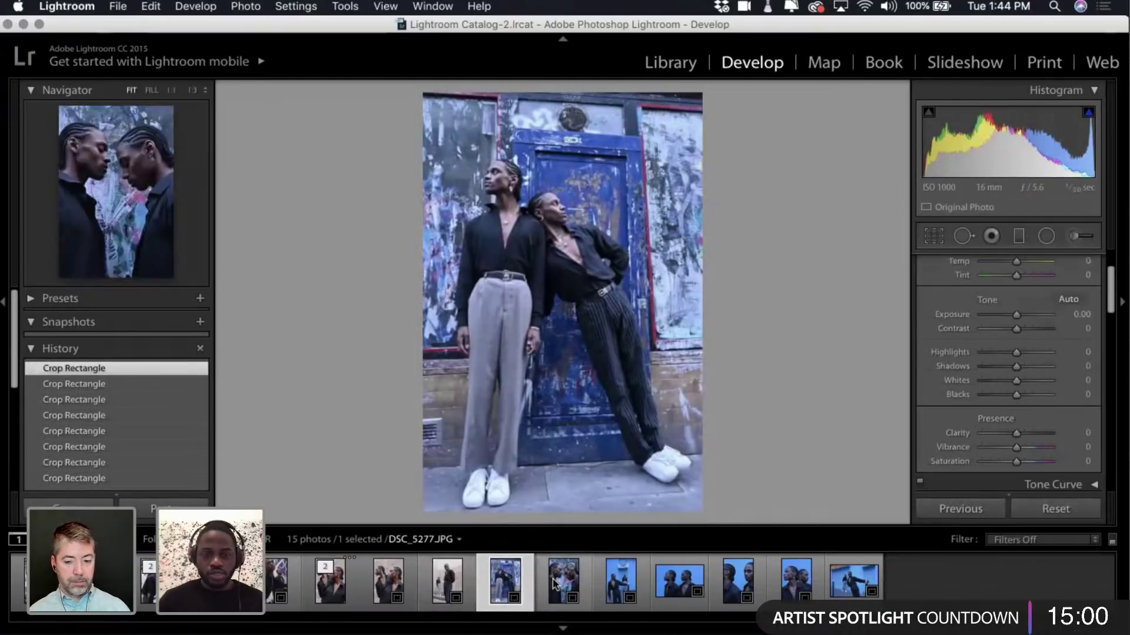
click(553, 584)
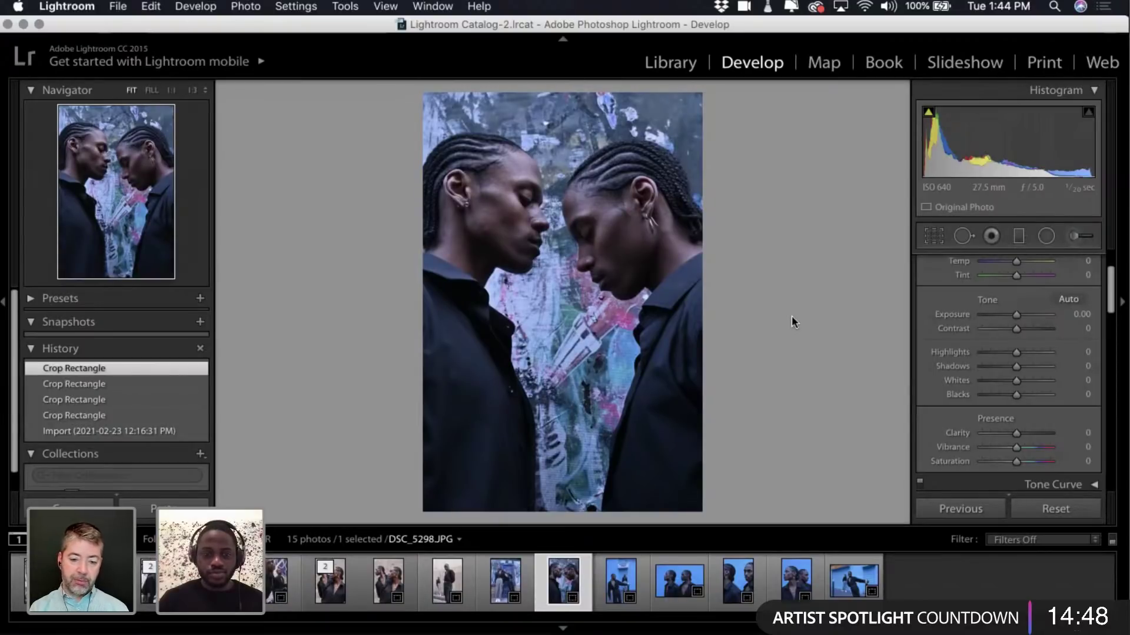
key(super+e)
click(676, 330)
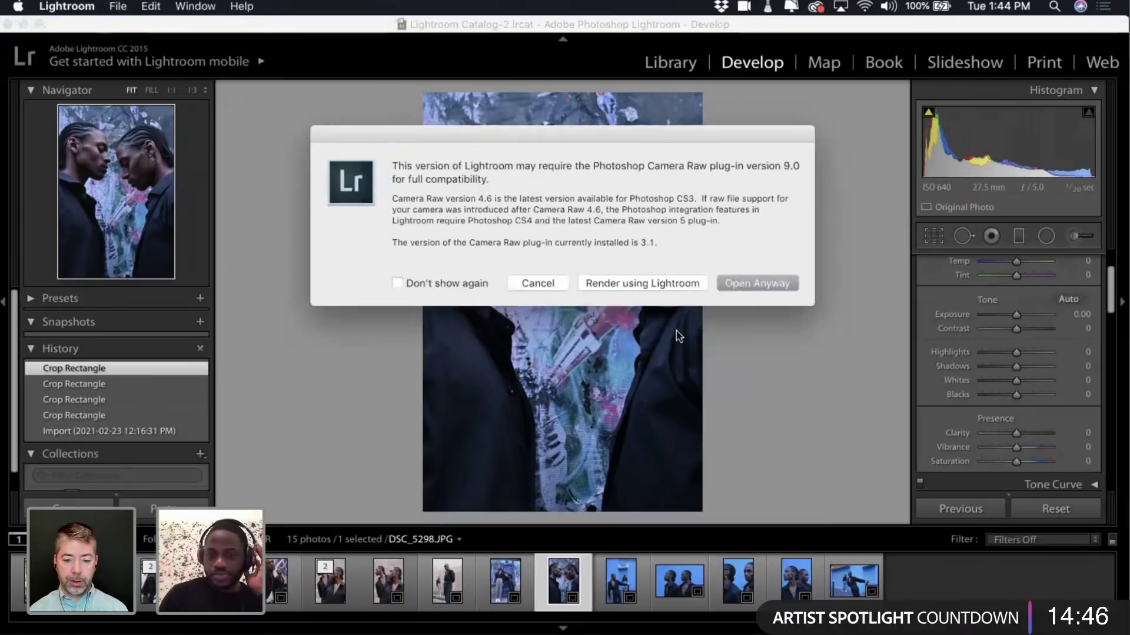
click(769, 276)
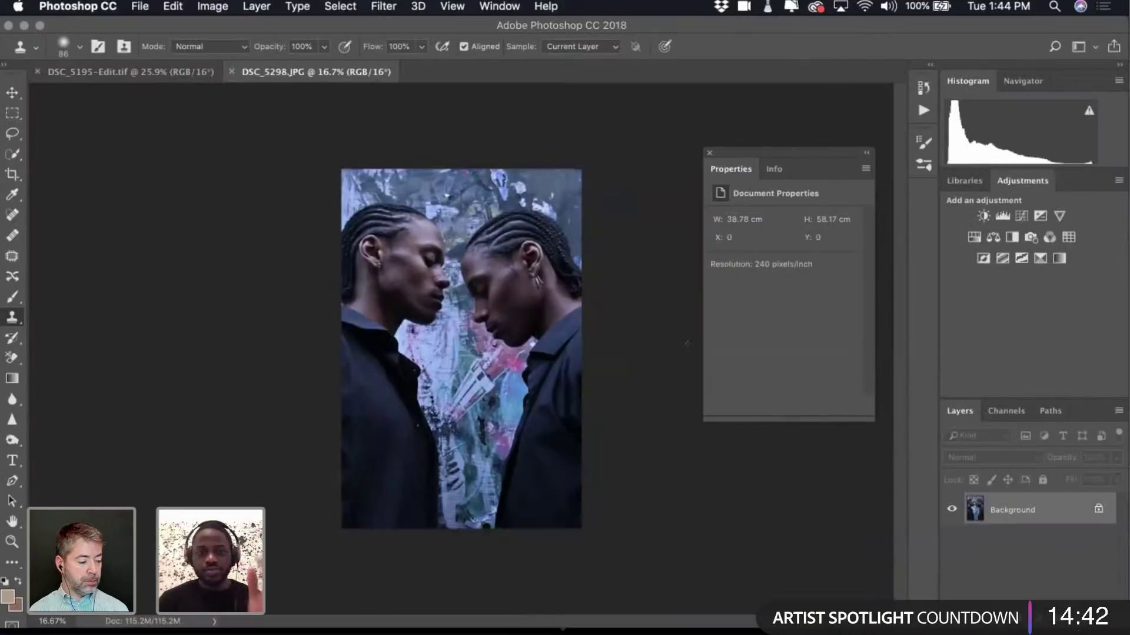
Duplicate the Background layer of DSC_5298.JPG and close the DSC_5195-Edit.tif document.
key(super+j)
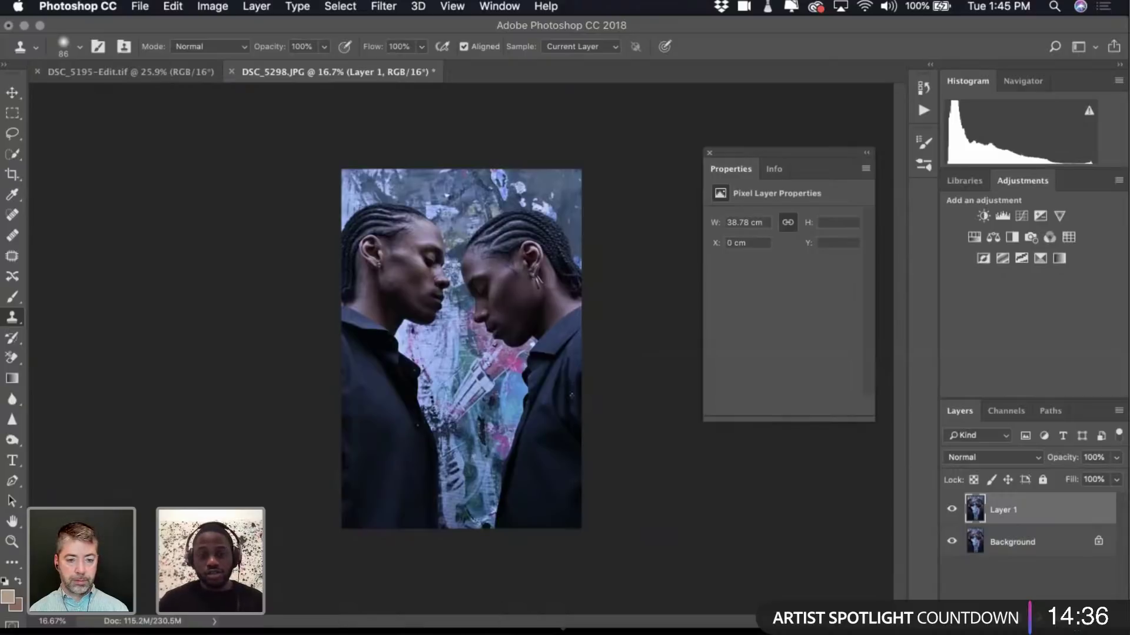
click(38, 72)
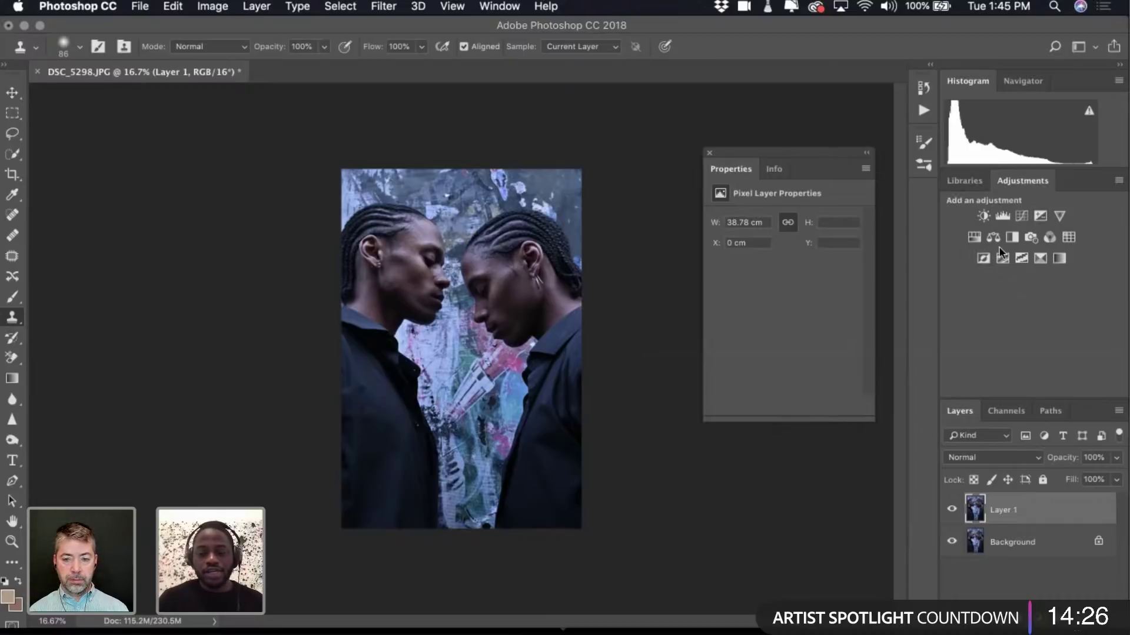
Open the Camera Raw filter on the duplicated layer and set Exposure to +0.35, Shadows to +17 and Blacks to -10.
key(super+f)
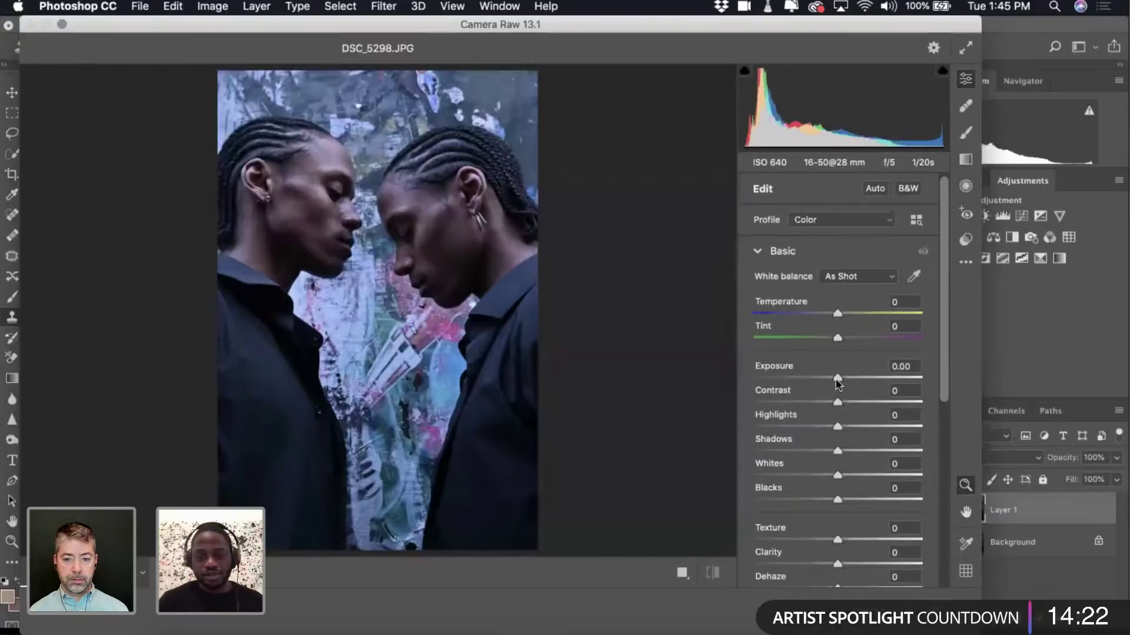
drag(837, 378, 848, 378)
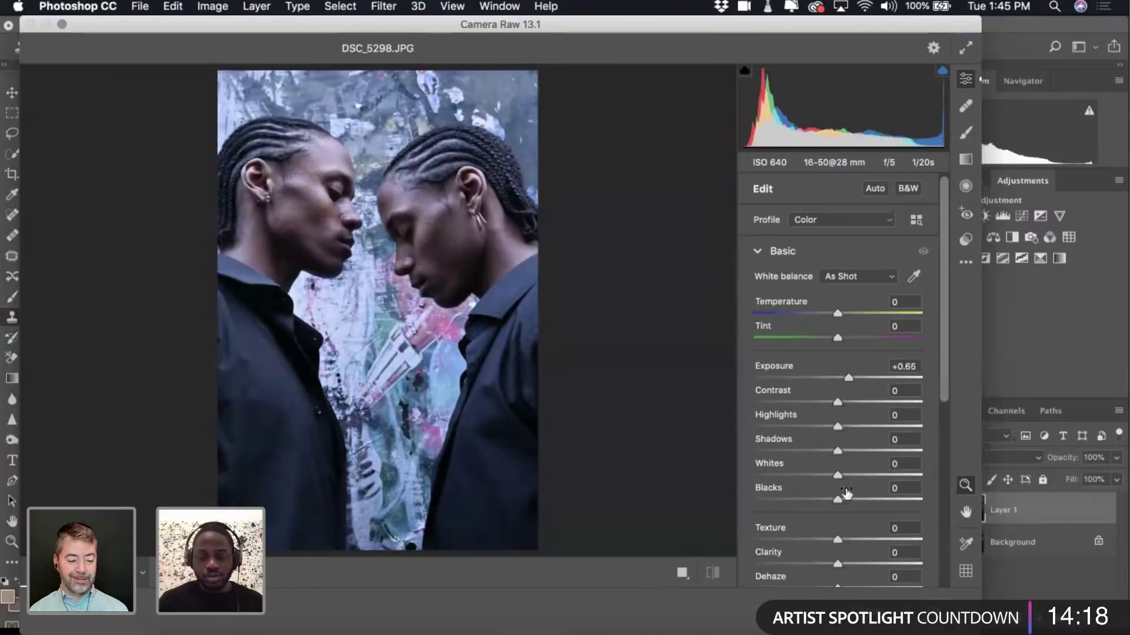
drag(837, 500, 827, 499)
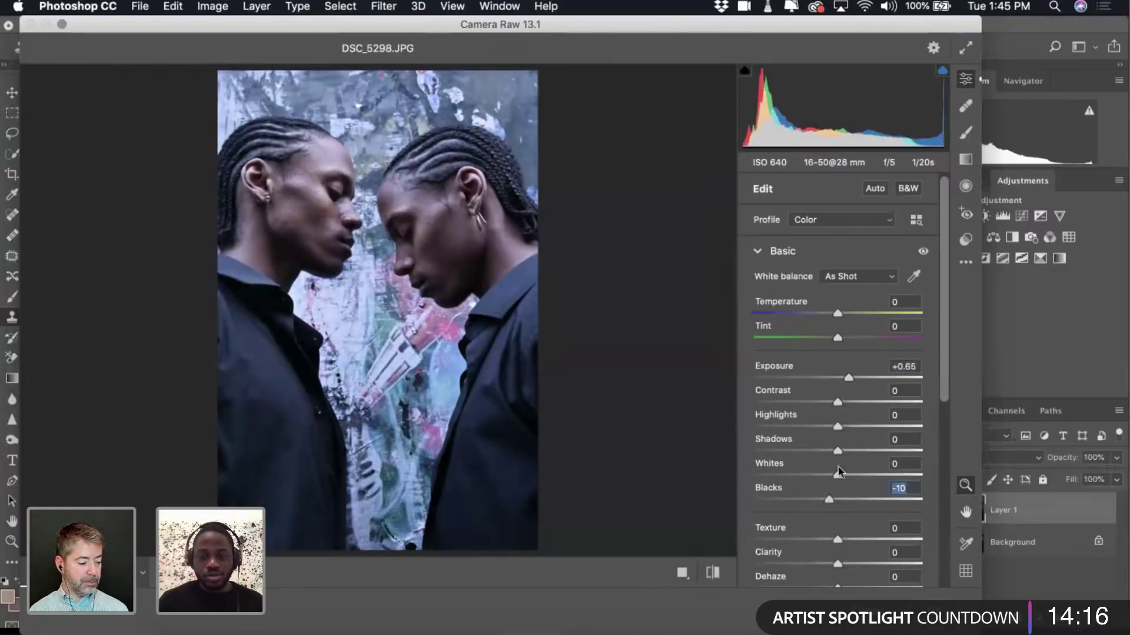
drag(848, 379, 842, 379)
drag(839, 450, 853, 452)
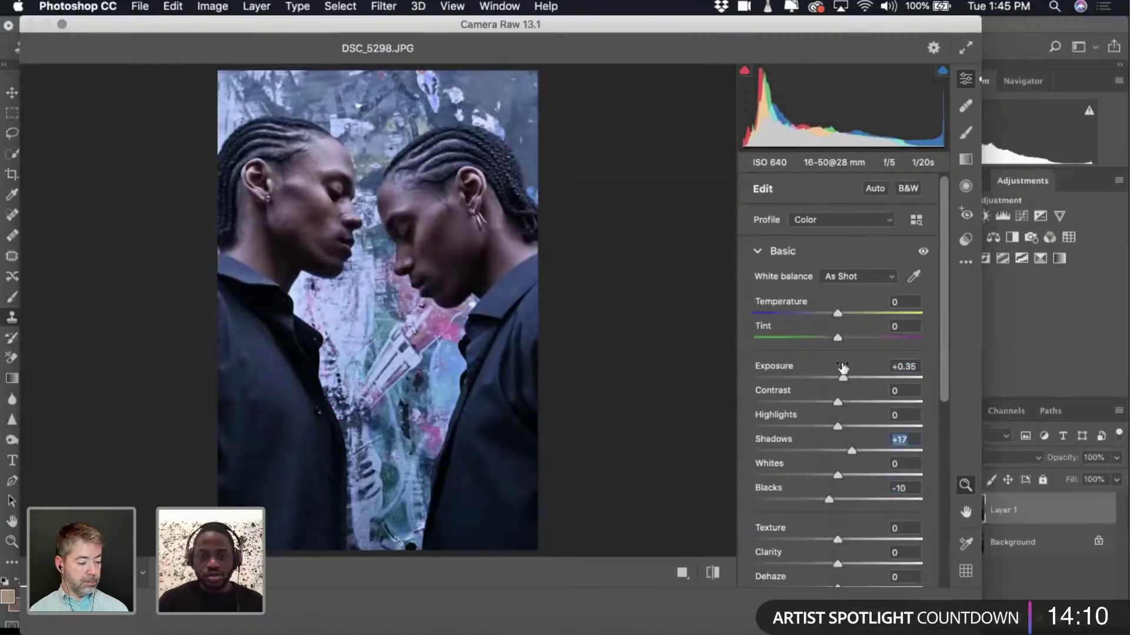
Set a custom white balance by sampling neutral grey spots on the painted wall between the two men.
click(914, 277)
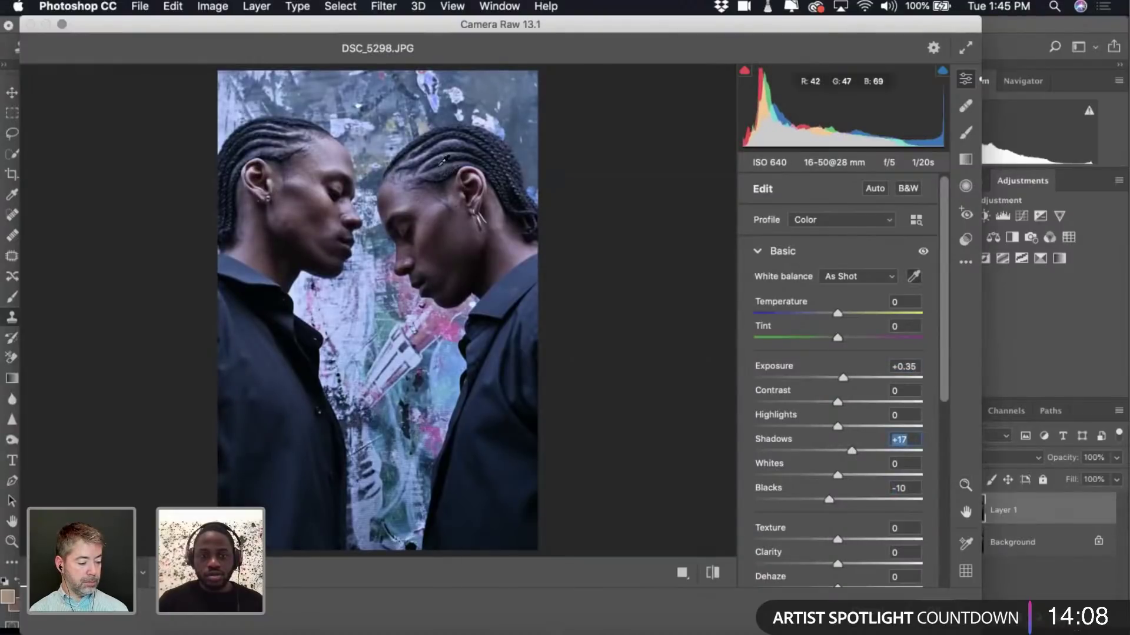
click(363, 286)
click(400, 120)
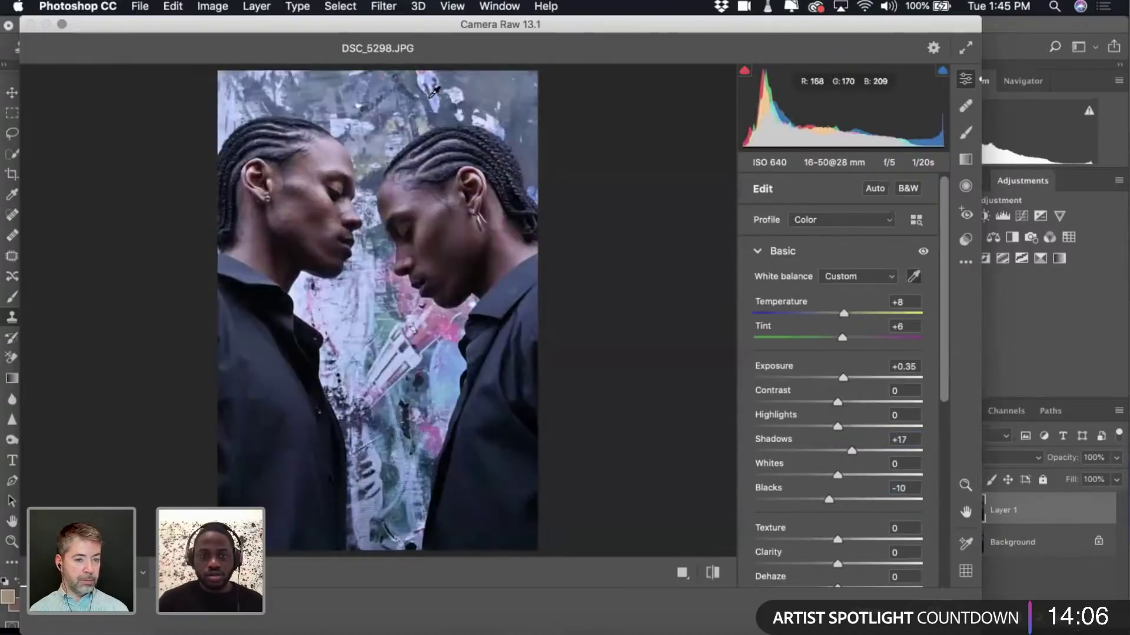
click(404, 119)
click(394, 122)
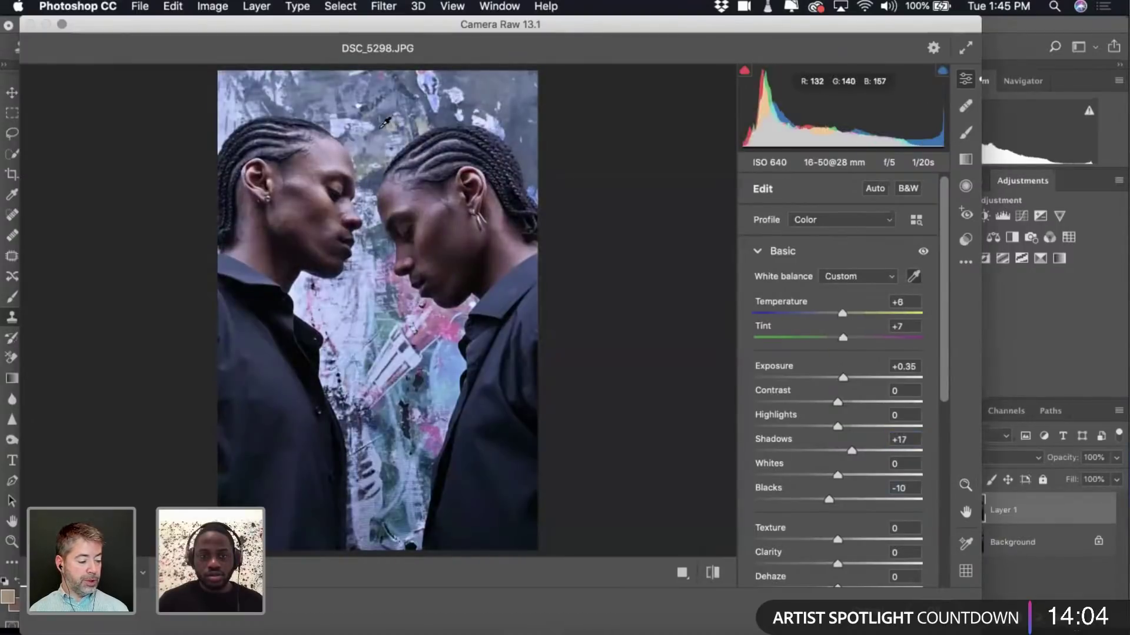
click(402, 122)
click(405, 118)
click(419, 114)
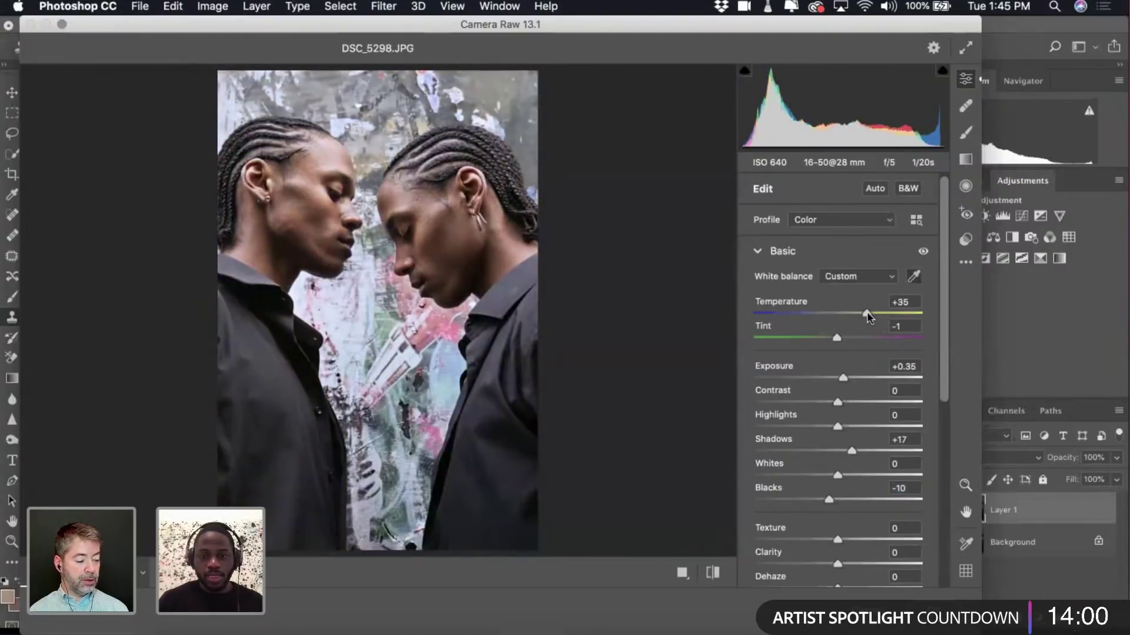
Set the white balance Temperature to +18.
drag(866, 313, 854, 313)
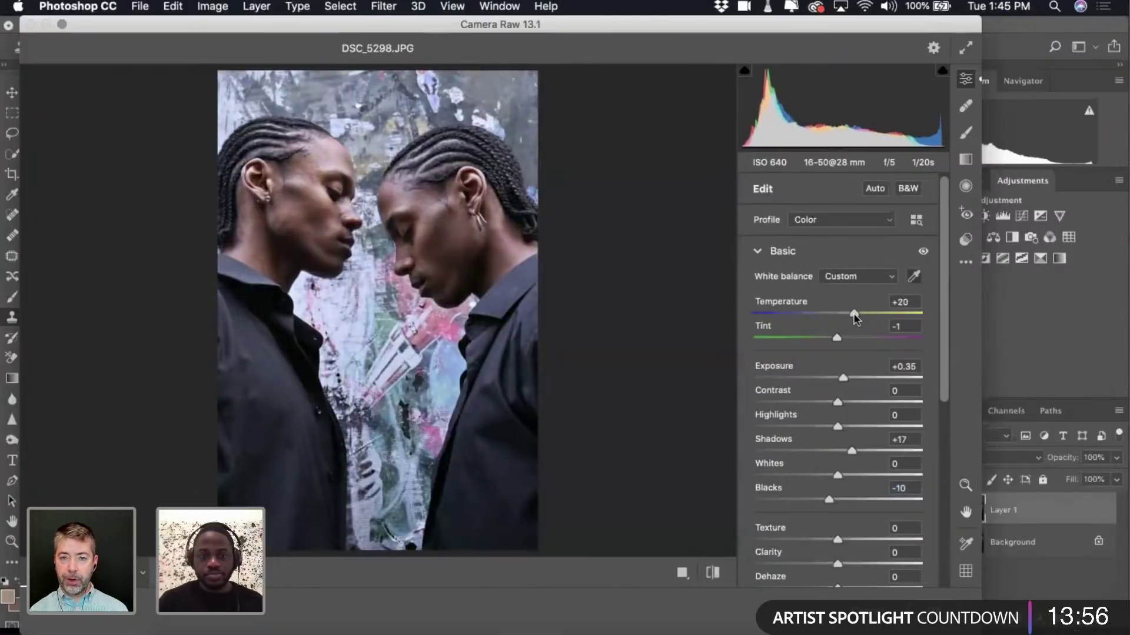
click(855, 315)
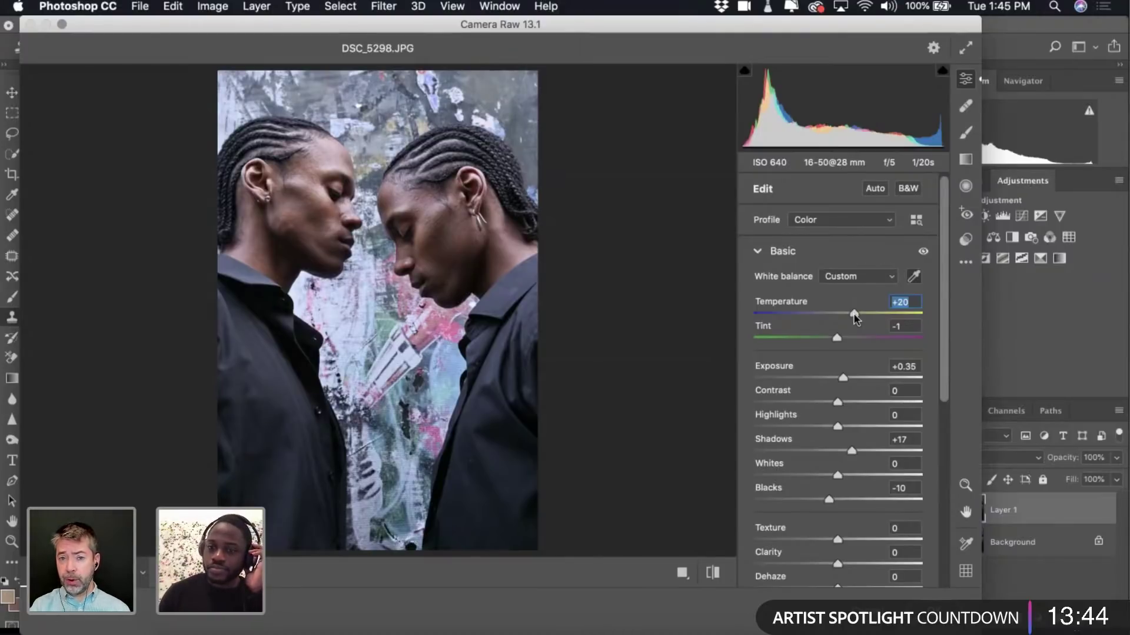
drag(852, 313, 851, 314)
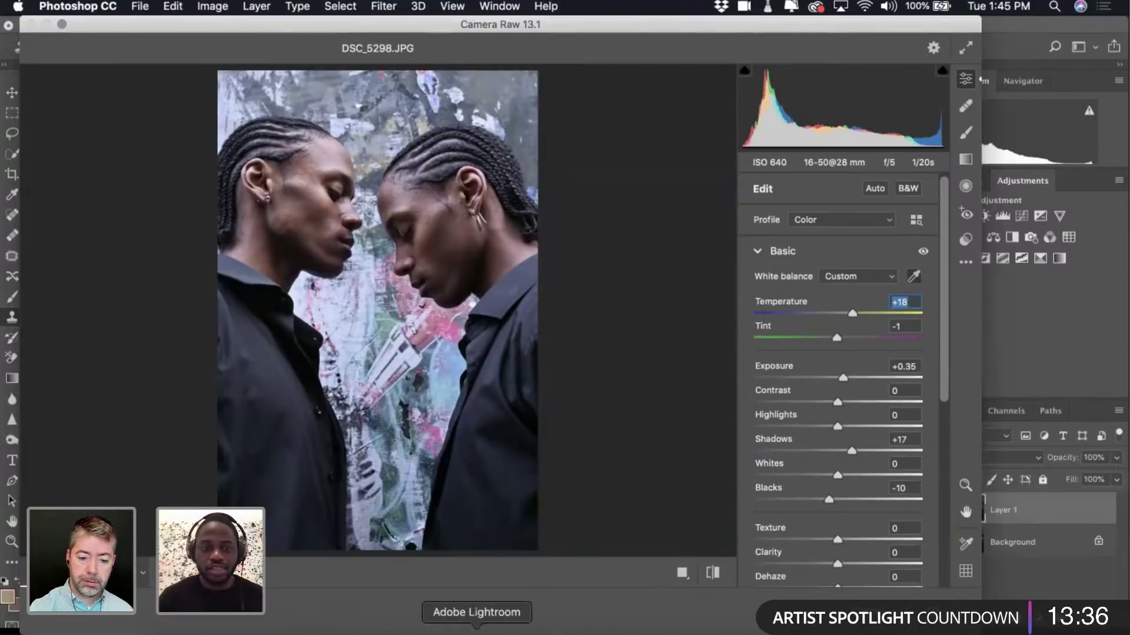
Switch between Lightroom and Photoshop to compare the original photo with the Camera Raw edit, ending in Lightroom.
click(476, 632)
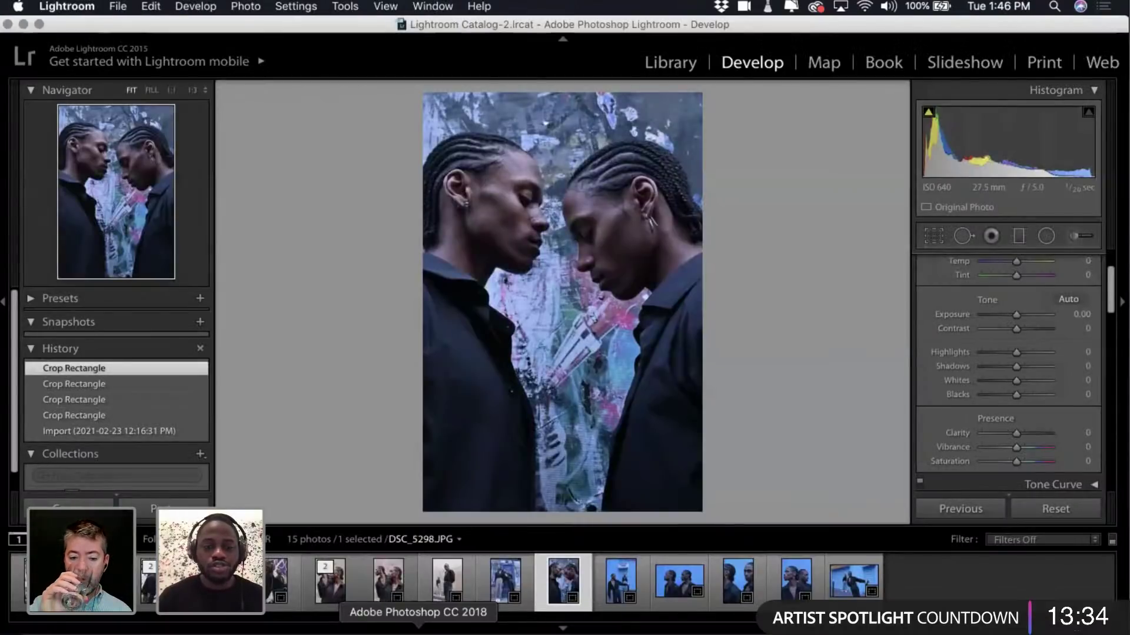
click(417, 632)
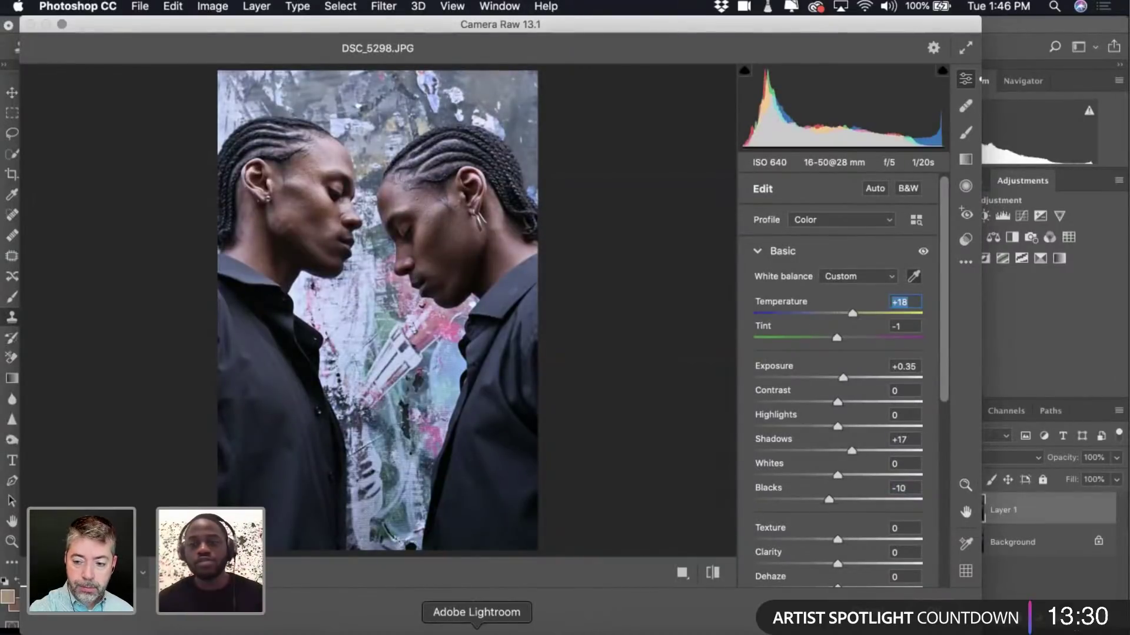
click(476, 632)
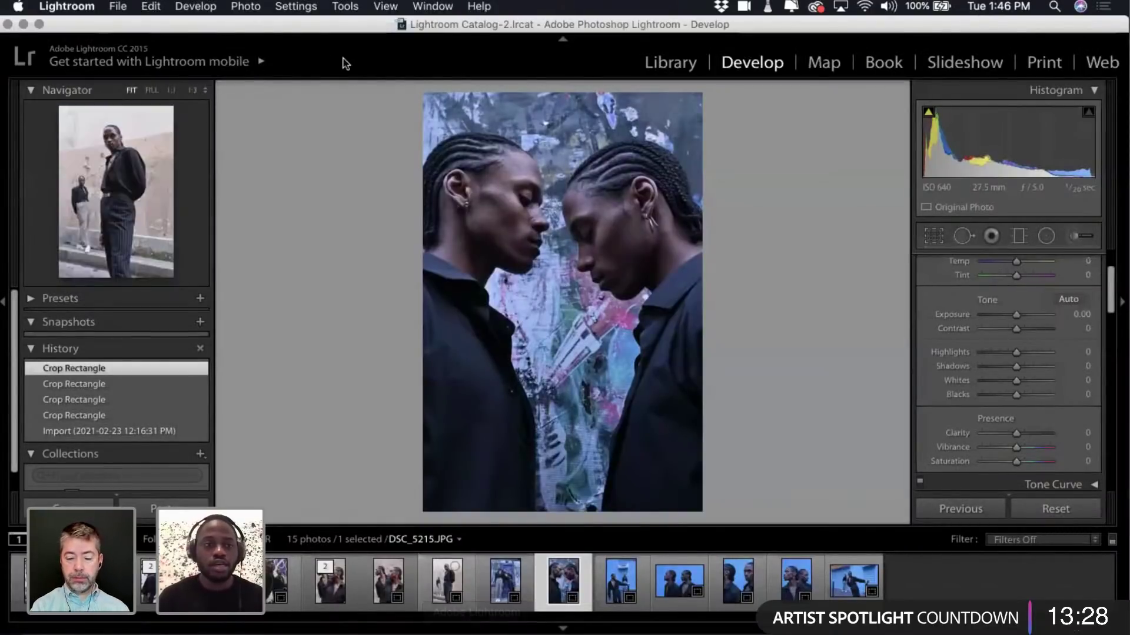
Open the export settings for DSC_5298.JPG, examine the location, file format, quality, color space and resolution options, and close them without exporting.
click(119, 7)
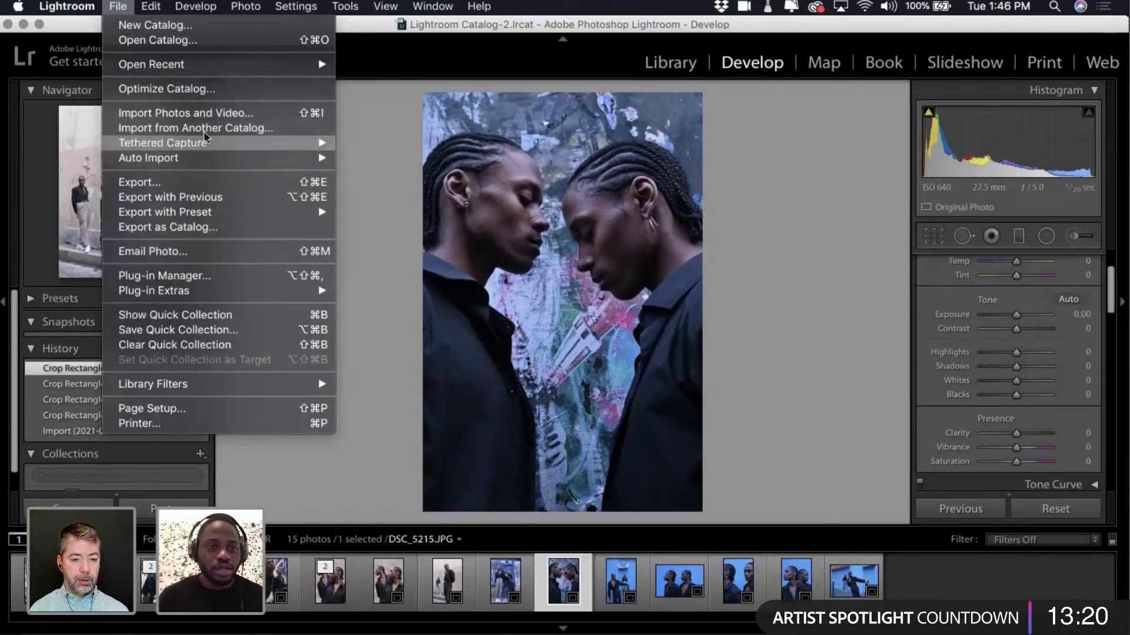
click(213, 184)
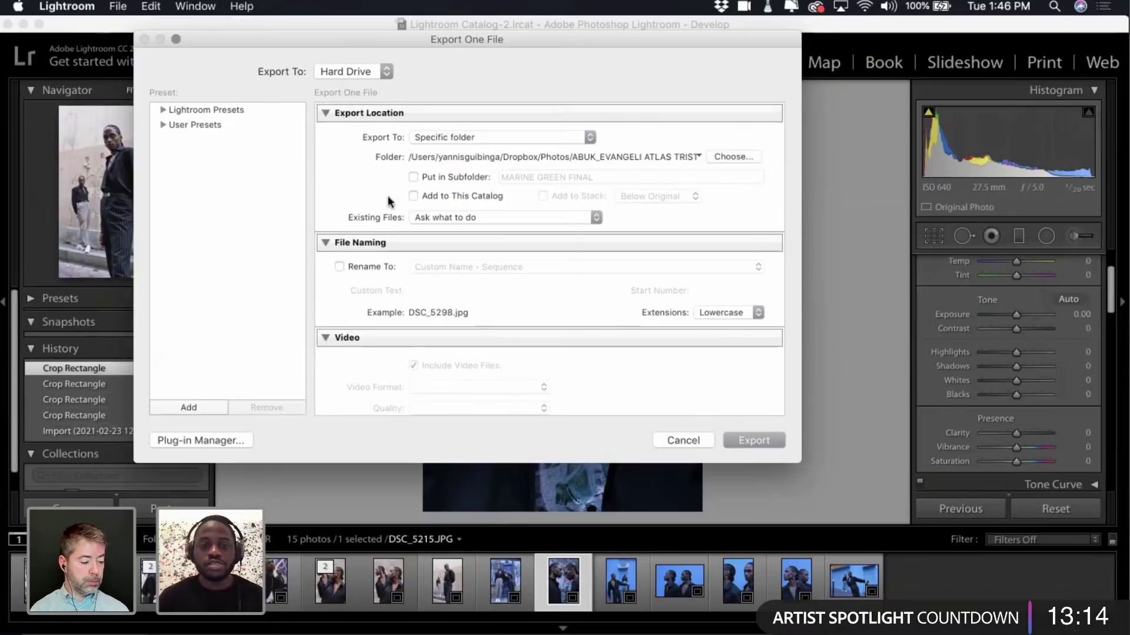
scroll(490, 247, down, 2)
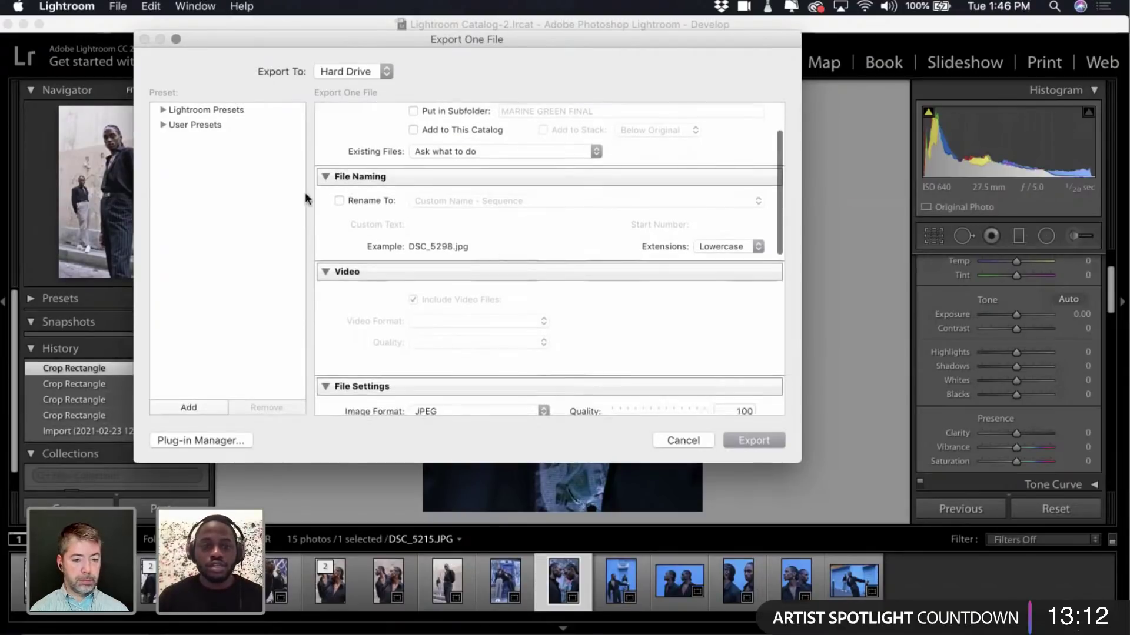
scroll(509, 241, down, 3)
scroll(509, 242, down, 1)
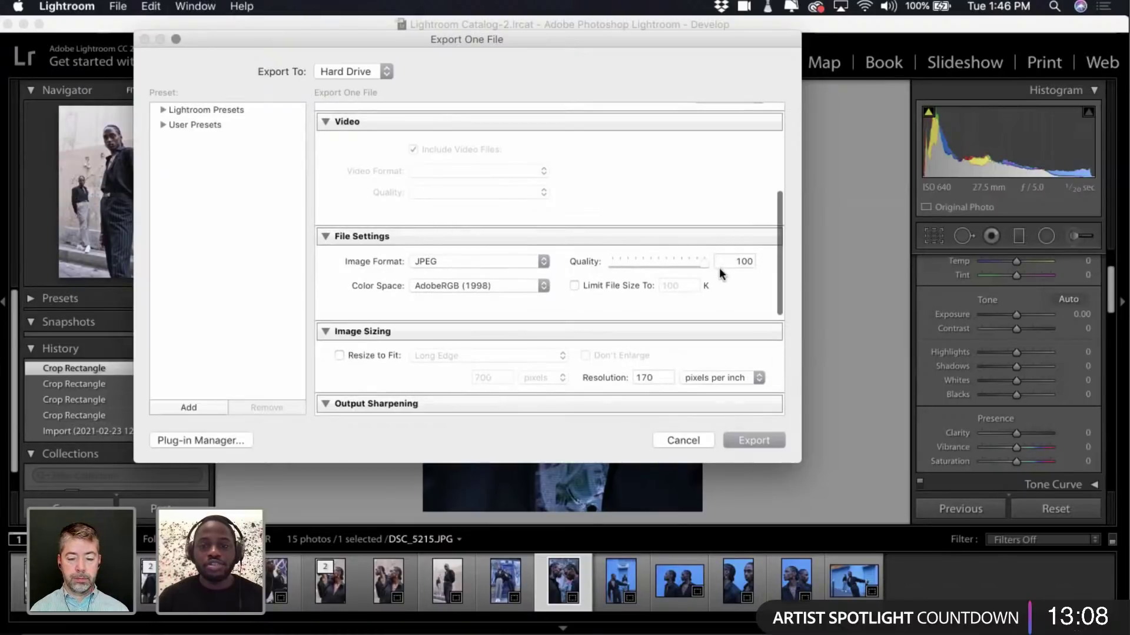
scroll(715, 265, down, 2)
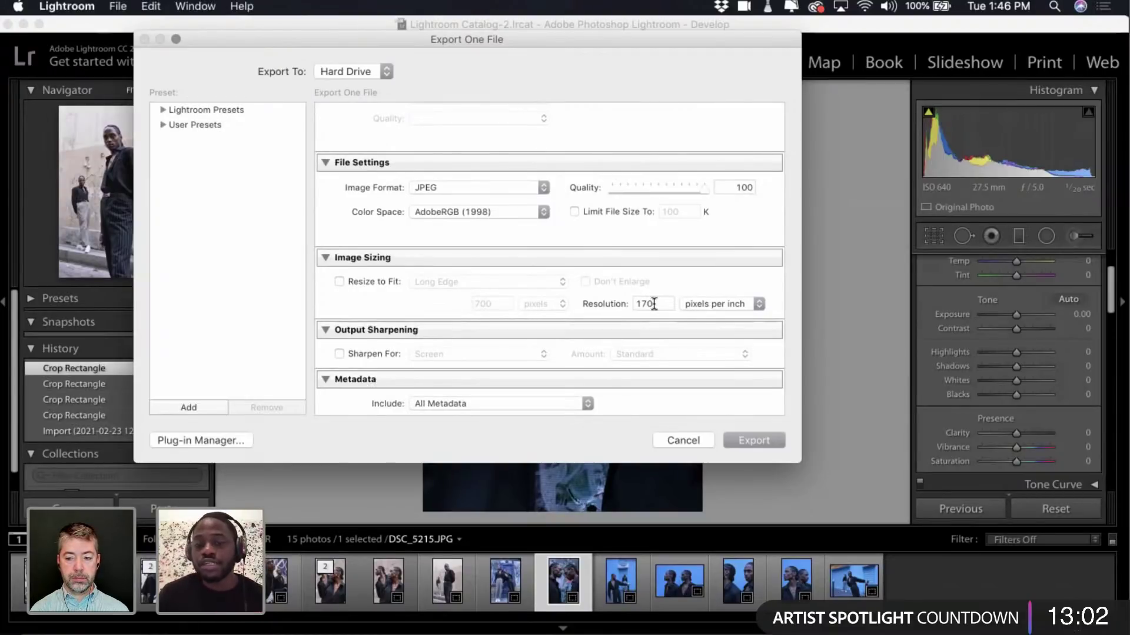
scroll(654, 303, down, 1)
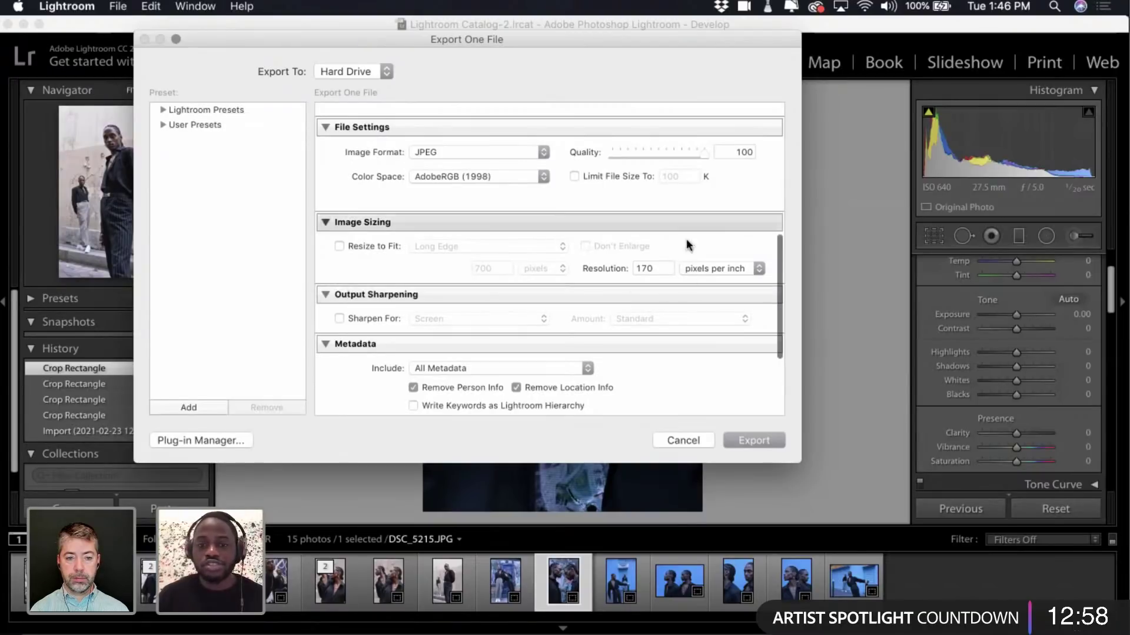
click(648, 268)
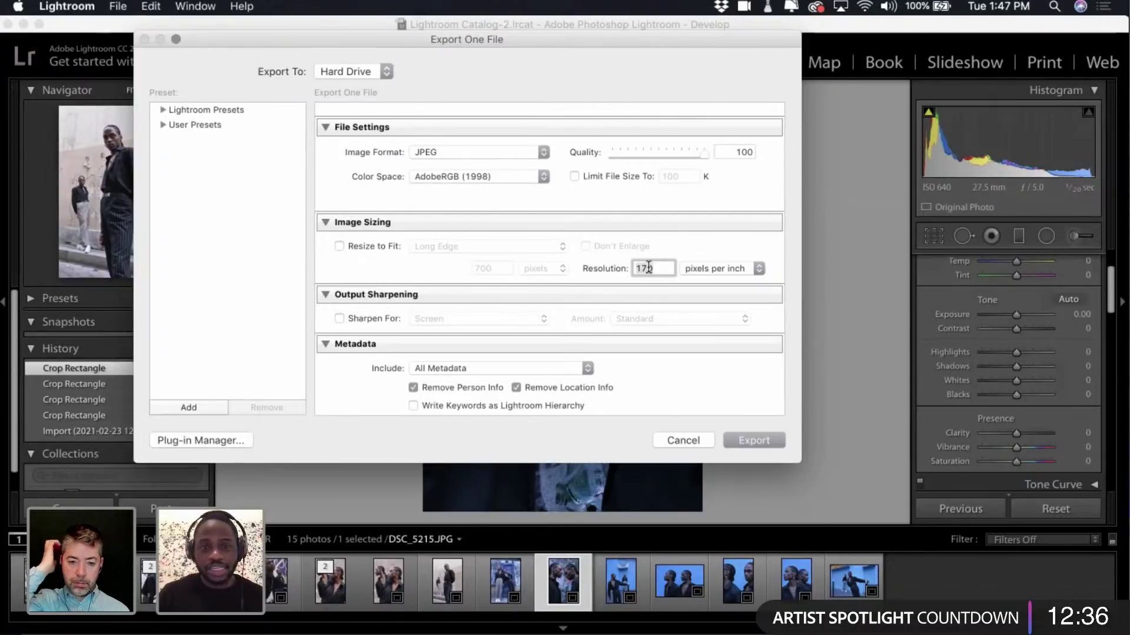
scroll(653, 277, up, 8)
scroll(653, 280, up, 3)
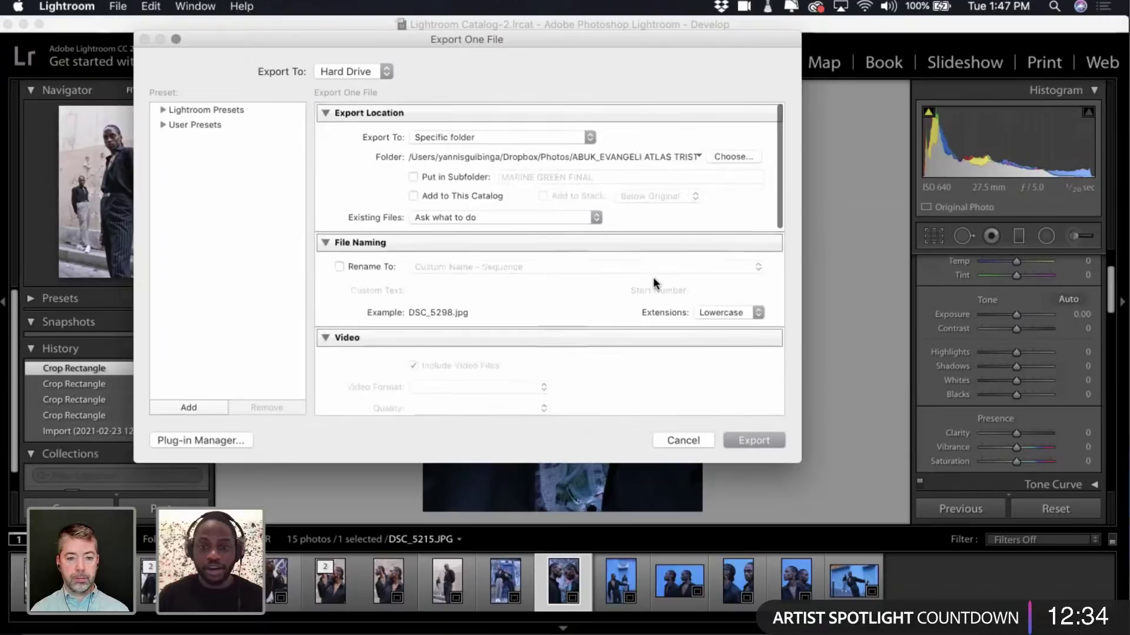
scroll(654, 280, down, 10)
scroll(654, 282, down, 3)
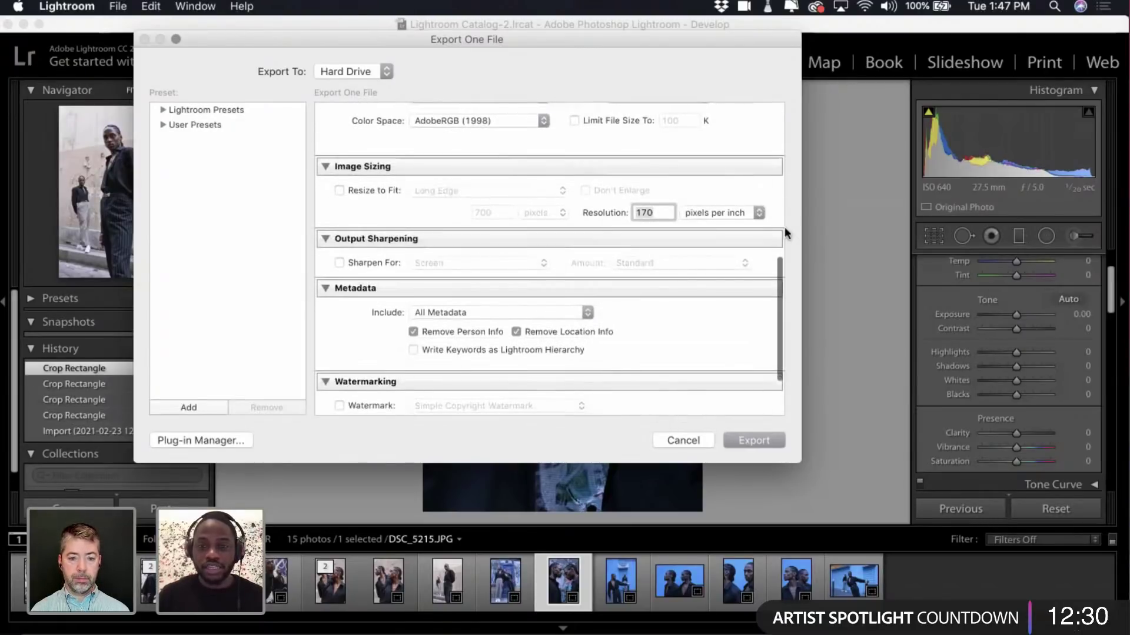
scroll(701, 223, up, 10)
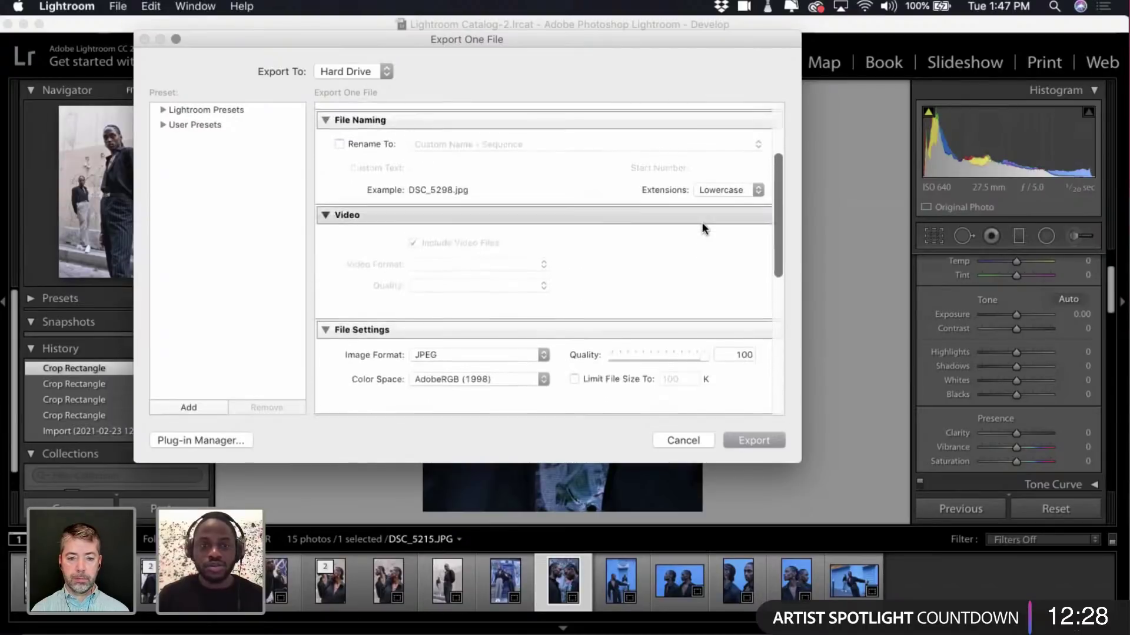
scroll(702, 223, down, 8)
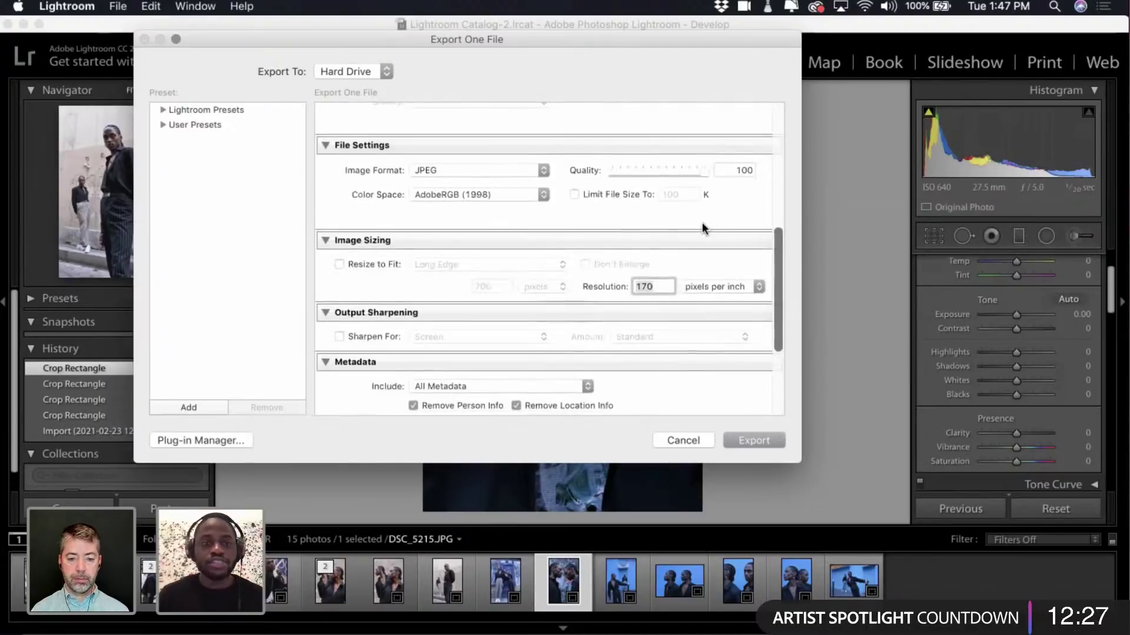
click(686, 441)
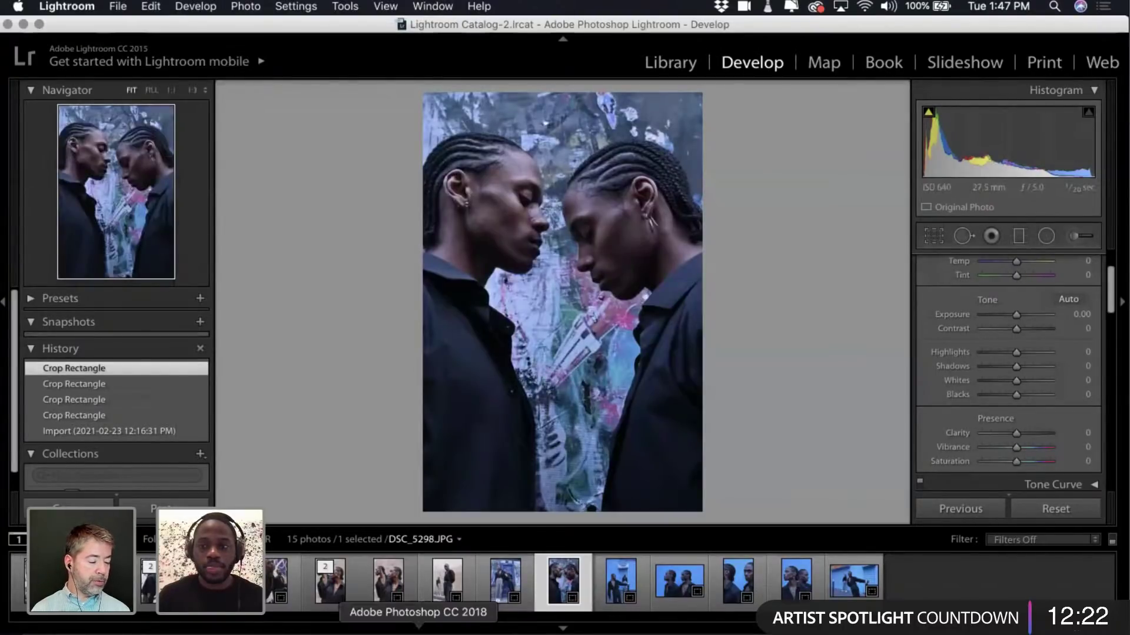
Switch to Photoshop and set Blacks to -11 and Contrast to +8 in the Camera Raw filter.
click(418, 631)
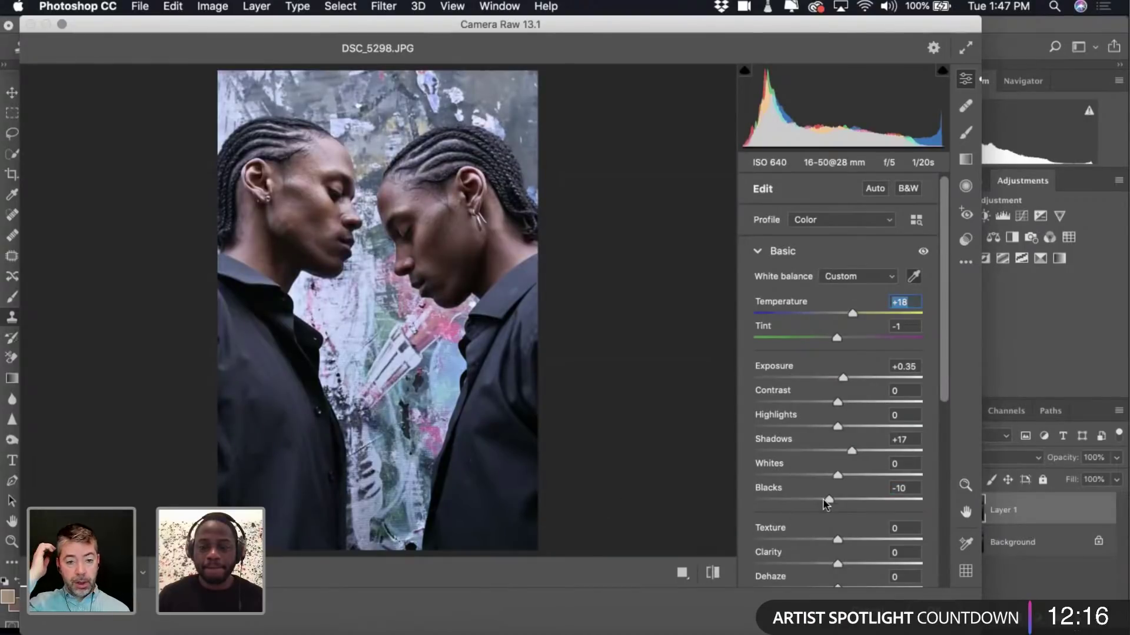
drag(825, 499, 821, 500)
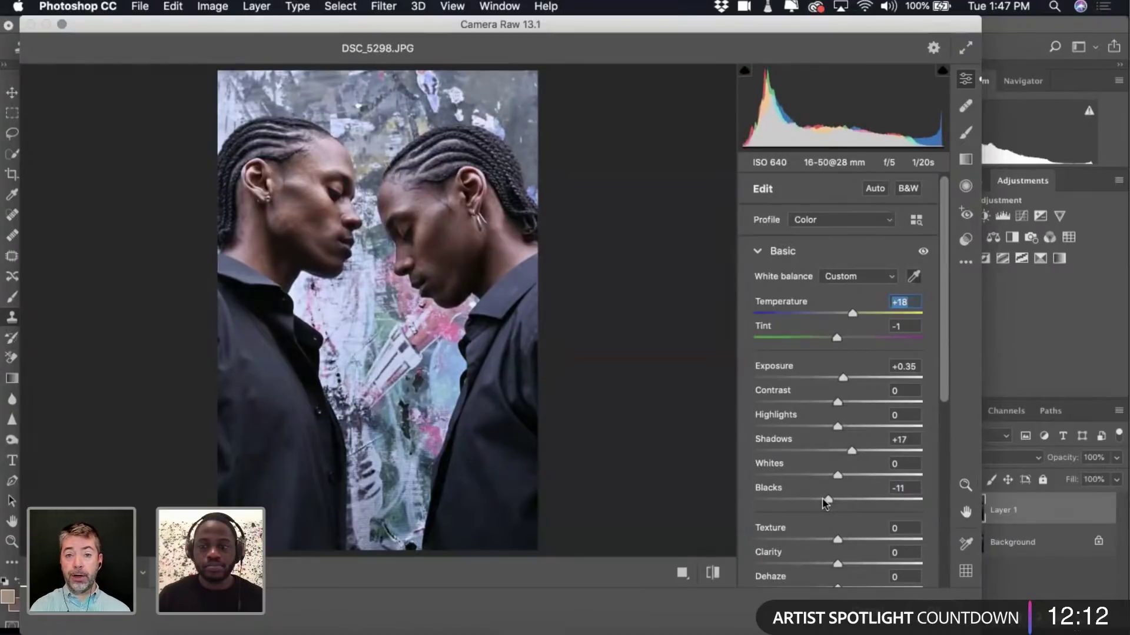
click(827, 501)
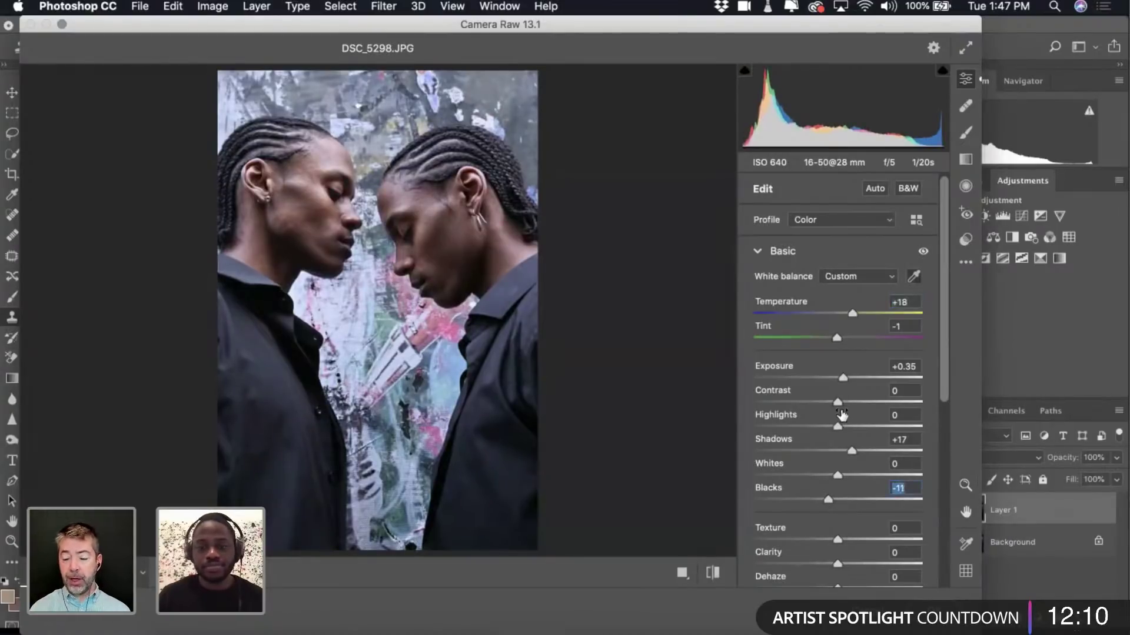
drag(839, 400, 847, 403)
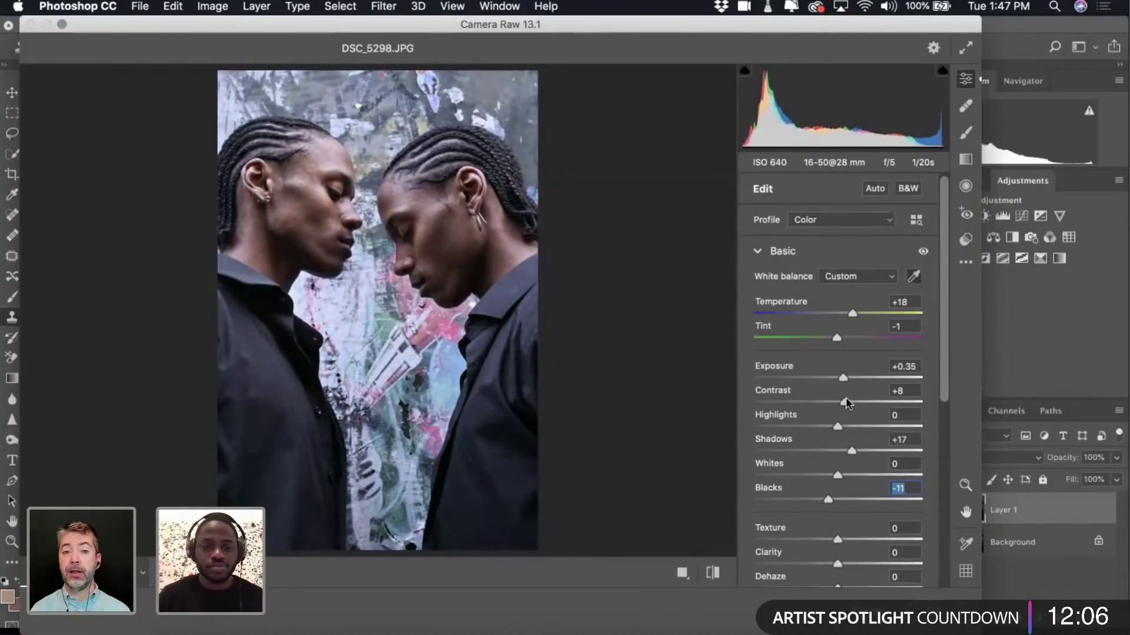
click(846, 402)
Set Shadows to +21 and Temperature to +16, and apply the Camera Raw filter to Layer 1.
drag(852, 451, 855, 451)
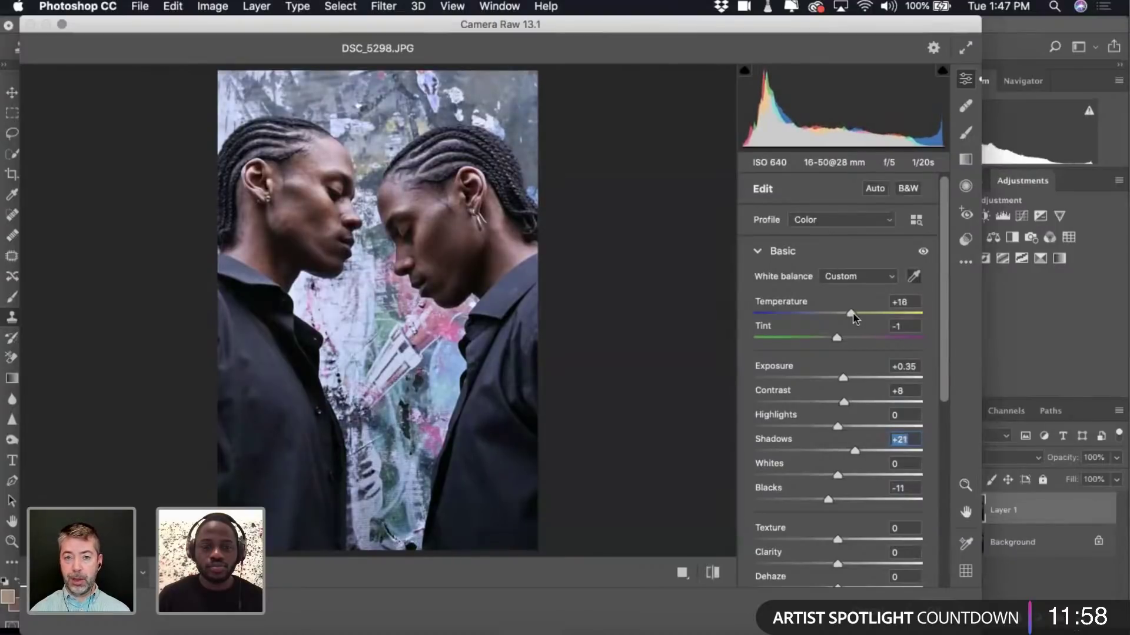
drag(852, 313, 851, 313)
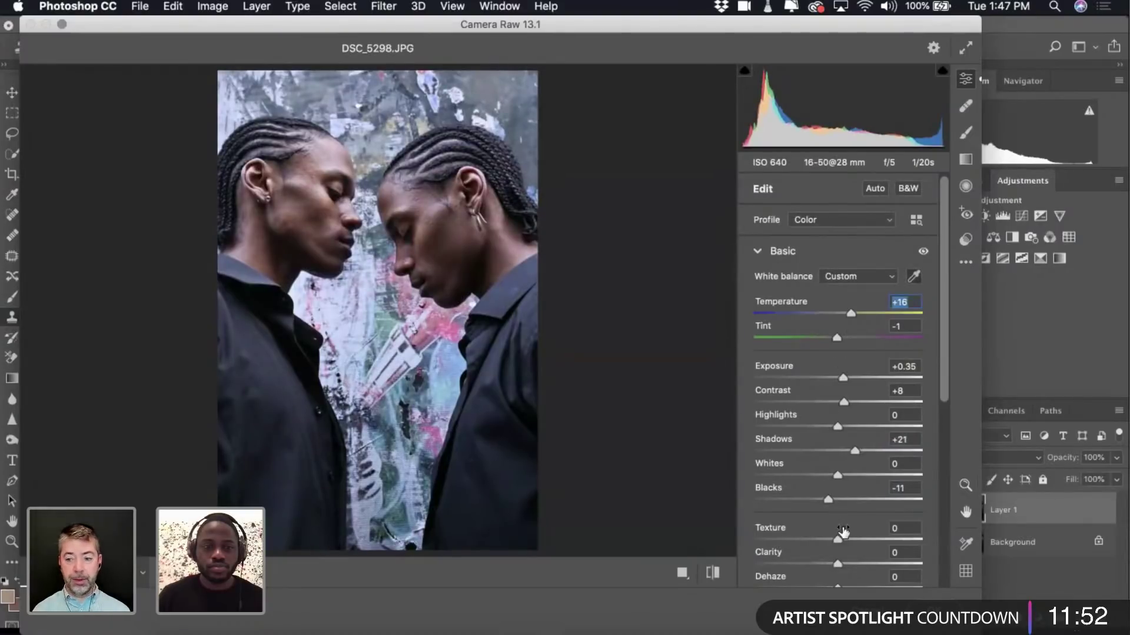
drag(824, 502, 823, 500)
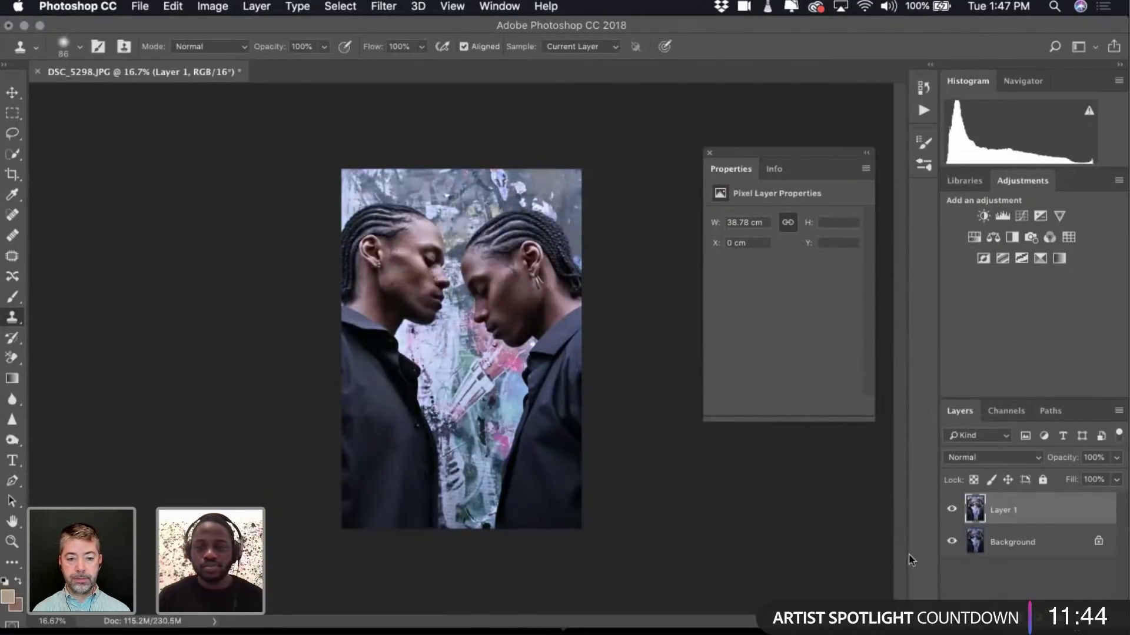
Compare the photo before and after the Camera Raw edit by repeatedly hiding and showing Layer 1.
click(952, 510)
click(953, 512)
click(952, 510)
click(952, 511)
click(952, 511)
click(952, 510)
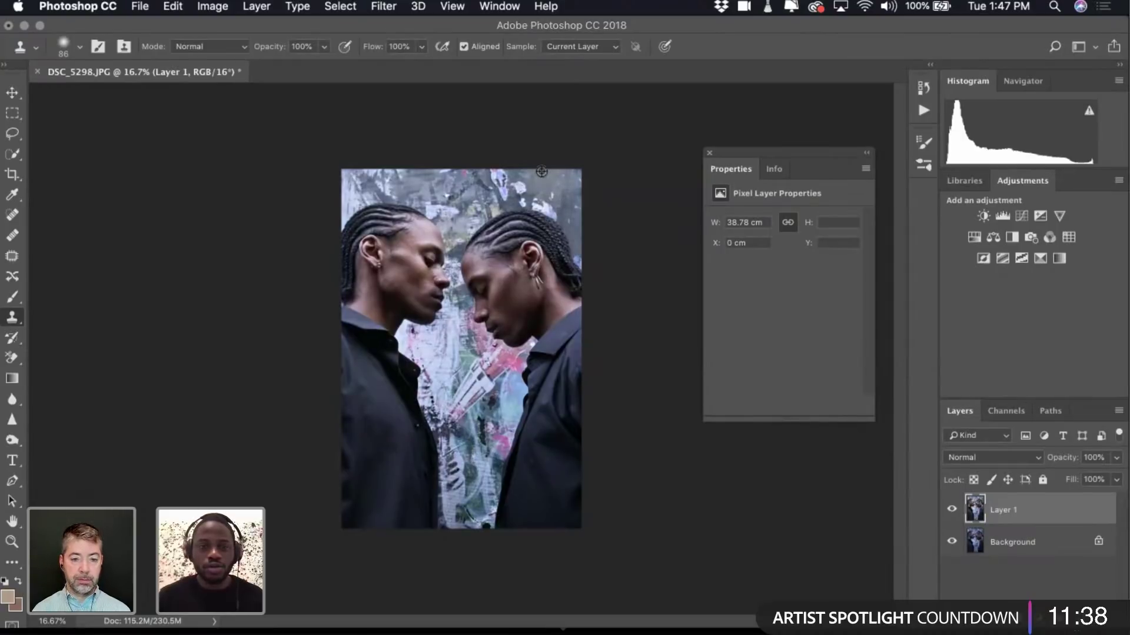
Duplicate Layer 1, hide the duplicate, and make Layer 1 the active layer.
scroll(542, 172, up, 5)
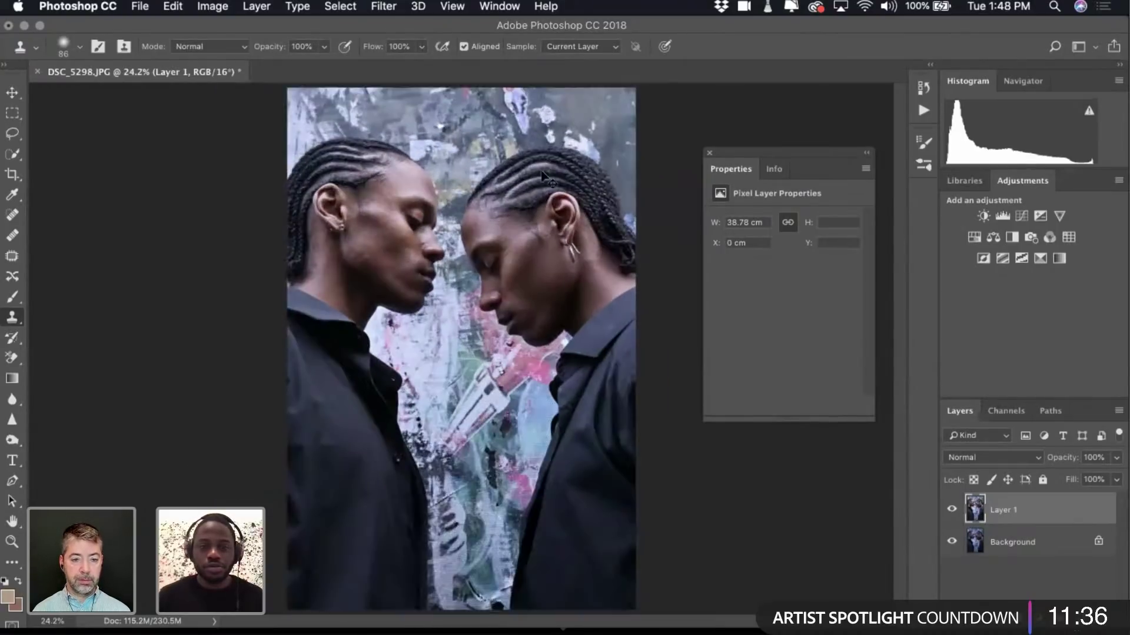
scroll(542, 171, down, 2)
key(super+j)
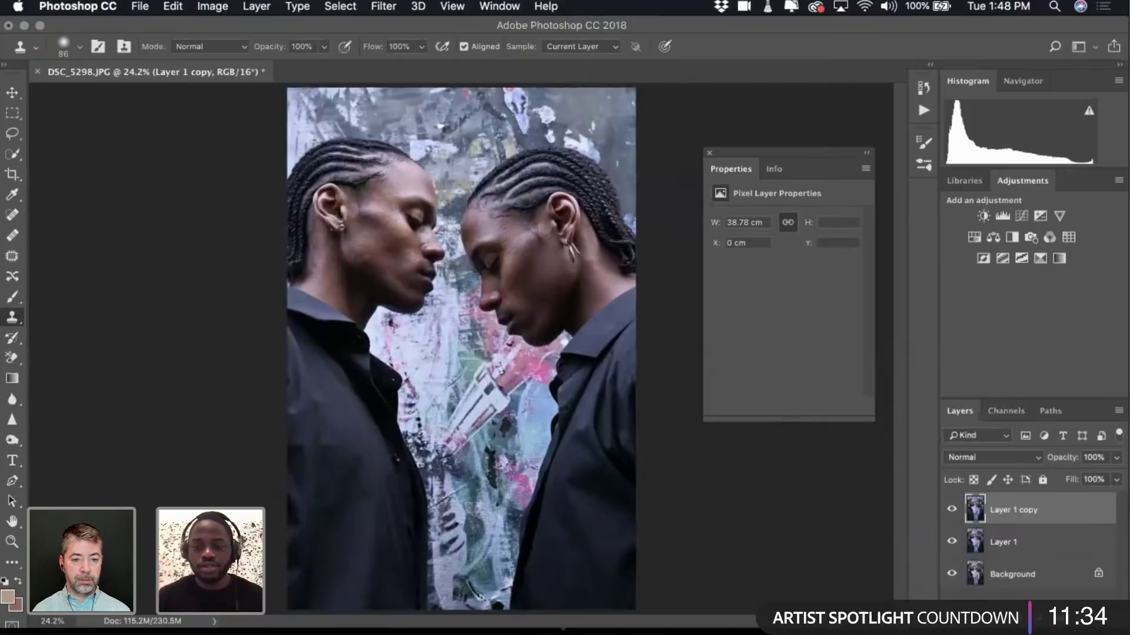
click(952, 509)
click(1001, 542)
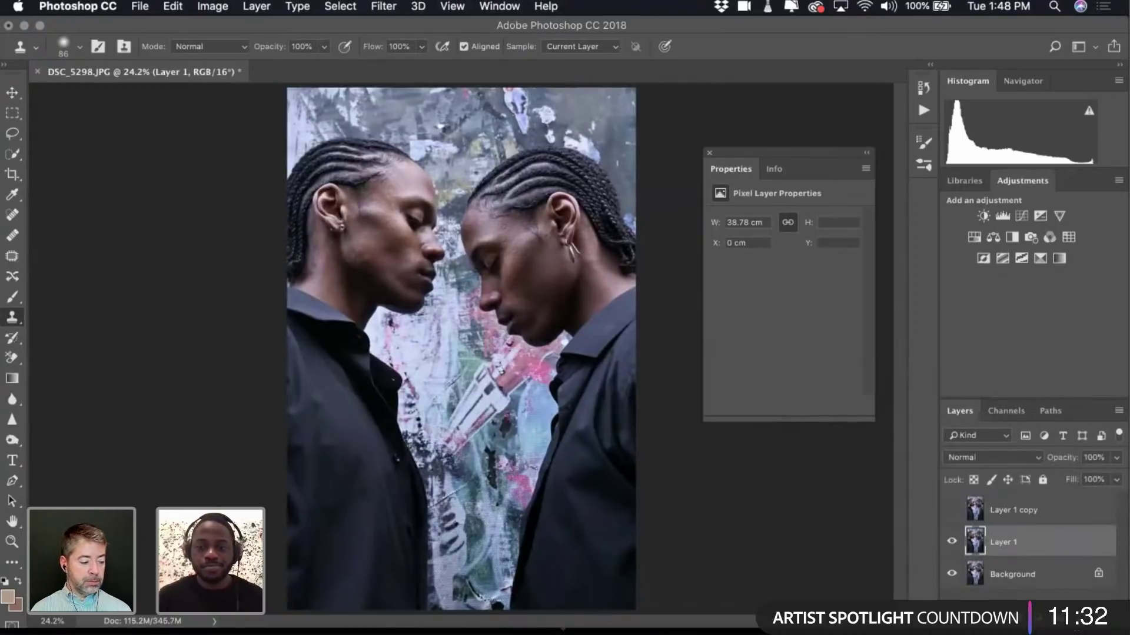
Apply a Gaussian Blur to the whole of Layer 1 to form the low-frequency tone layer.
scroll(480, 228, up, 3)
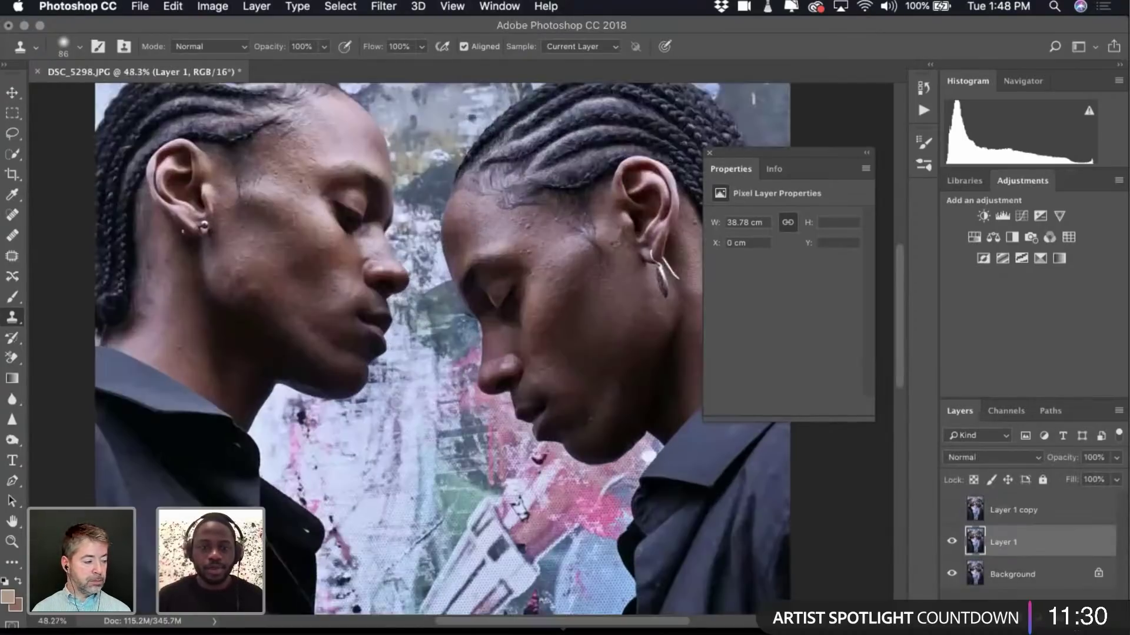
click(384, 6)
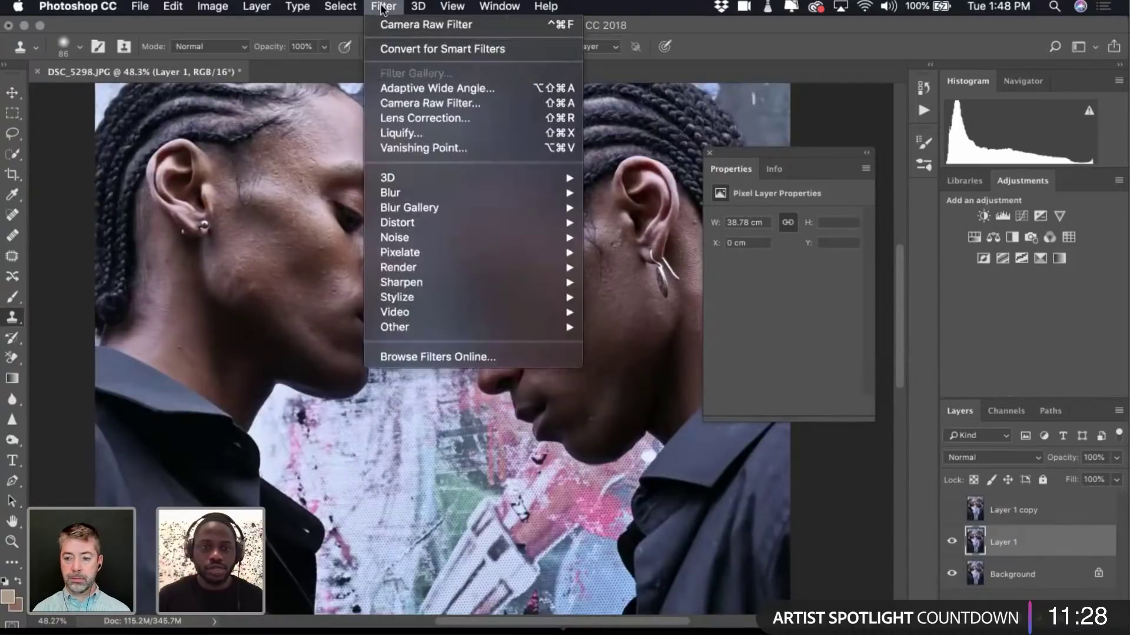
mouse_move(412, 192)
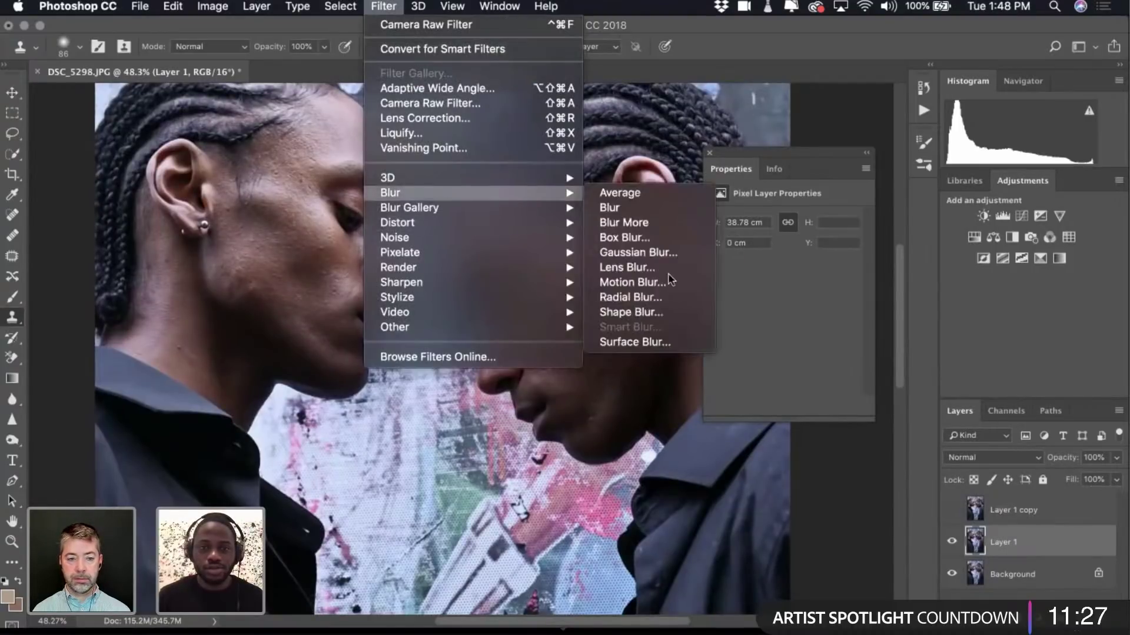
click(638, 251)
drag(701, 402, 701, 402)
click(832, 194)
Show Layer 1 copy and use Apply Image to turn it into a grey high-frequency detail layer.
click(952, 509)
click(1014, 511)
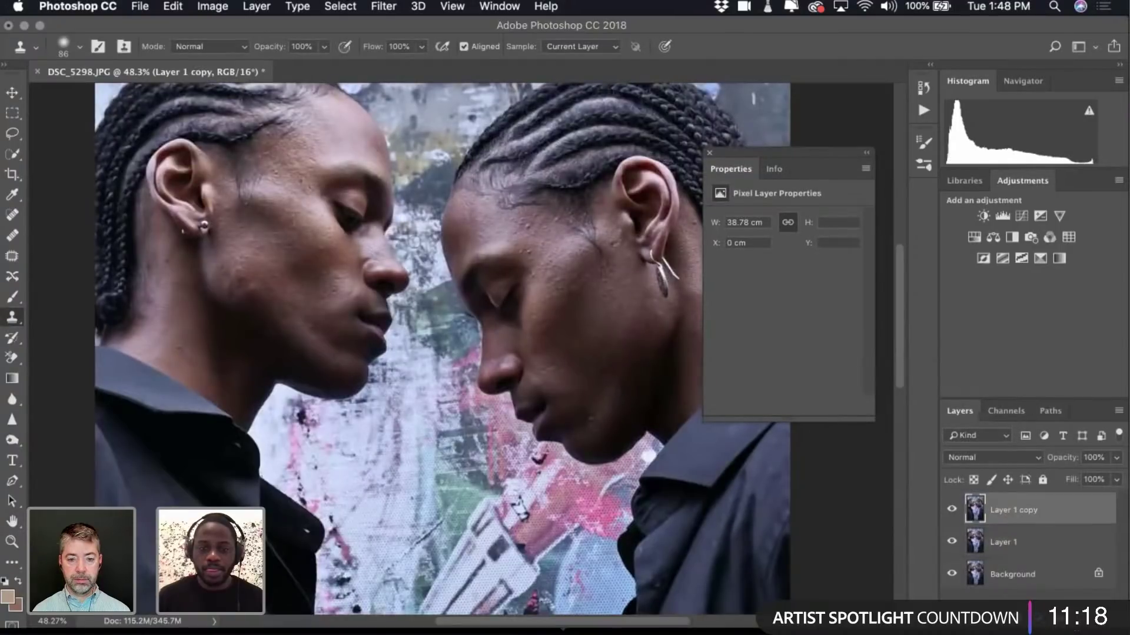
click(208, 4)
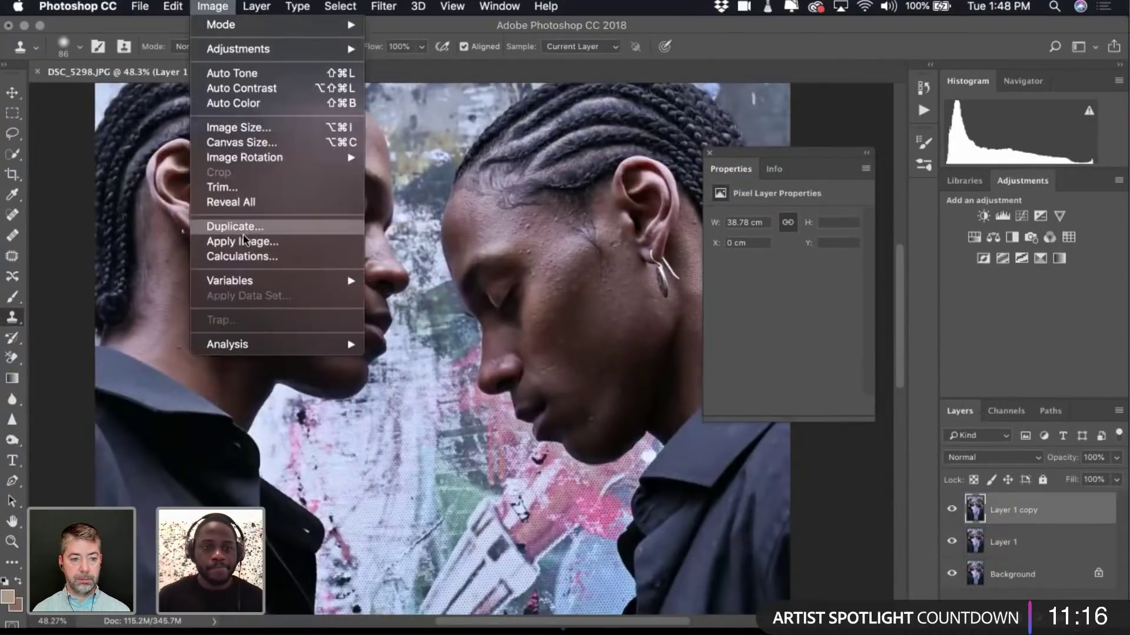
click(279, 238)
click(694, 258)
click(686, 290)
click(886, 240)
Set the blend mode of Layer 1 copy to Linear Light.
click(1022, 458)
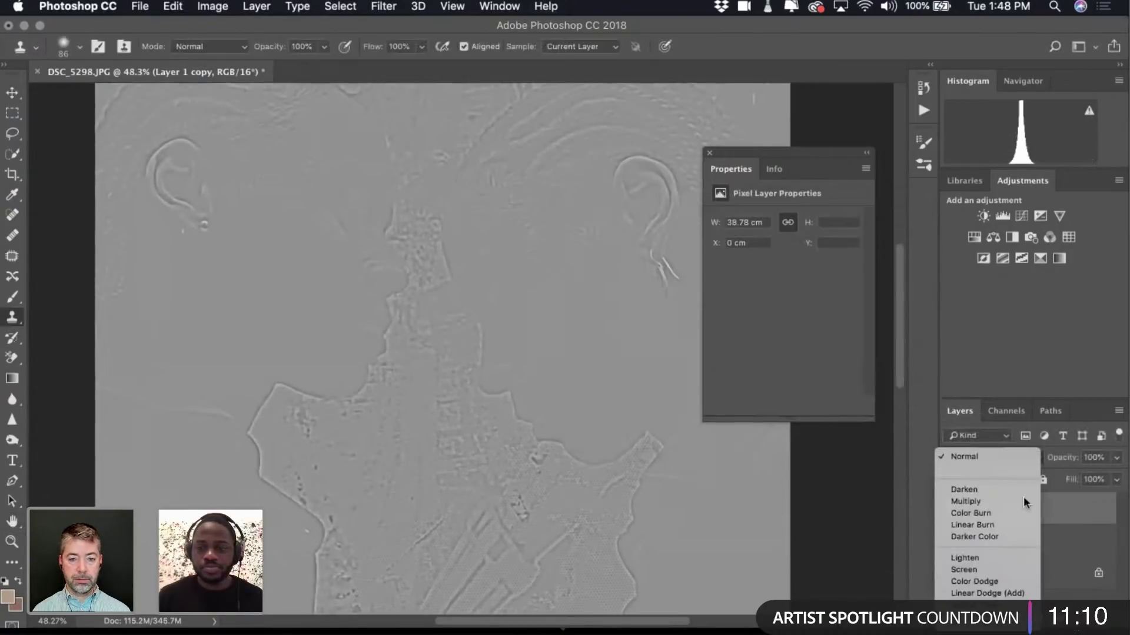
scroll(1022, 496, down, 5)
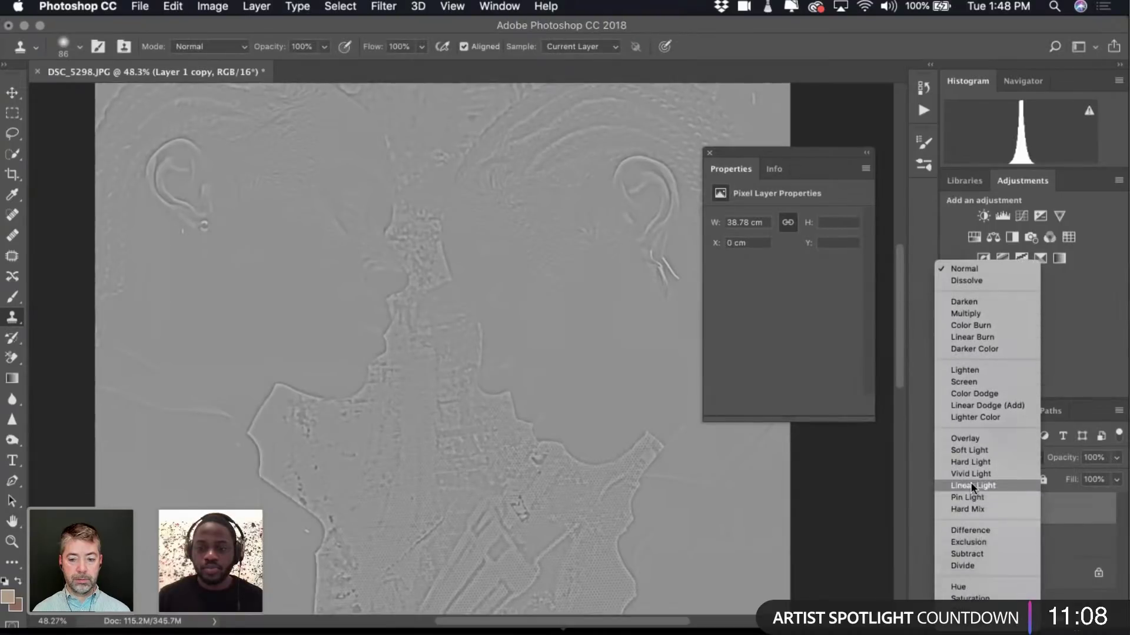
click(971, 485)
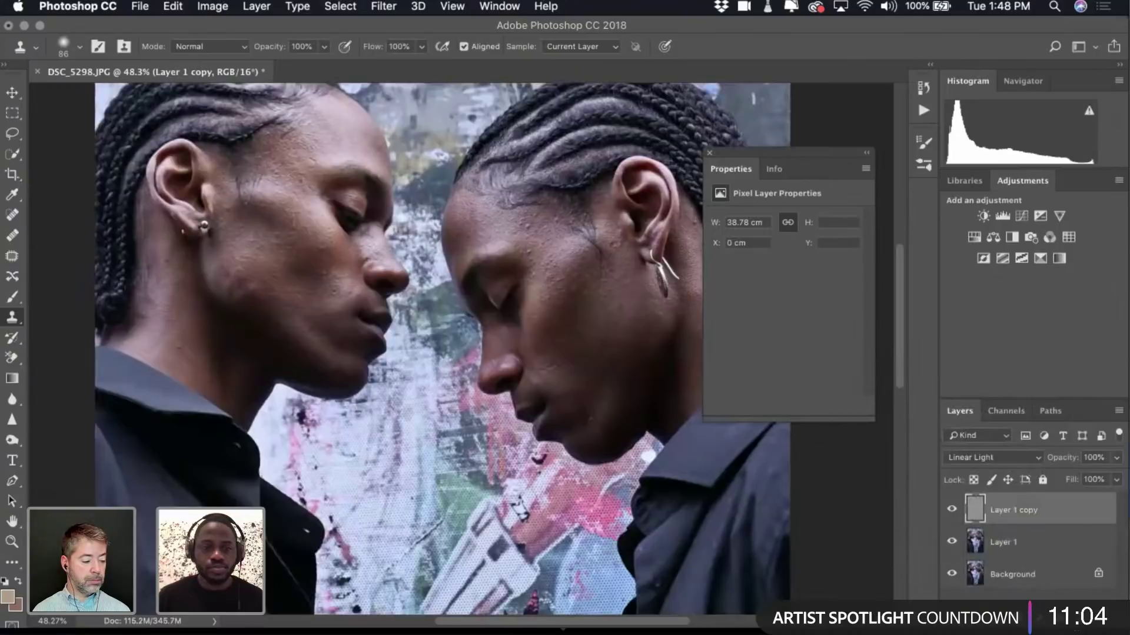
Make the blurred Layer 1 the active layer and close the floating Properties panel.
scroll(432, 353, up, 2)
scroll(406, 347, right, 2)
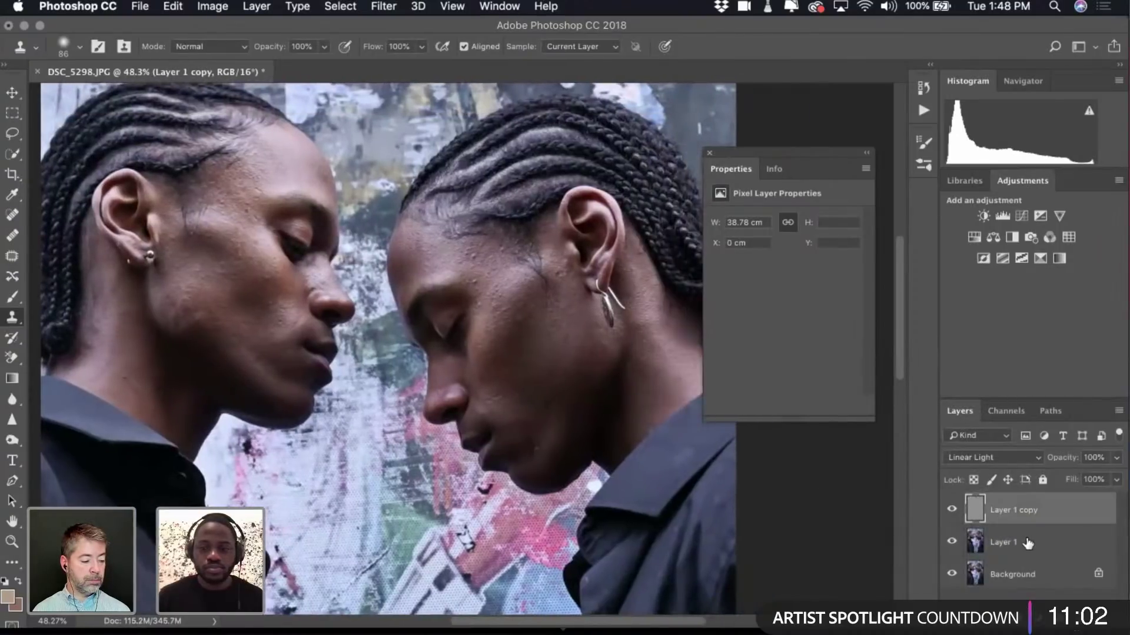
click(1028, 543)
click(708, 154)
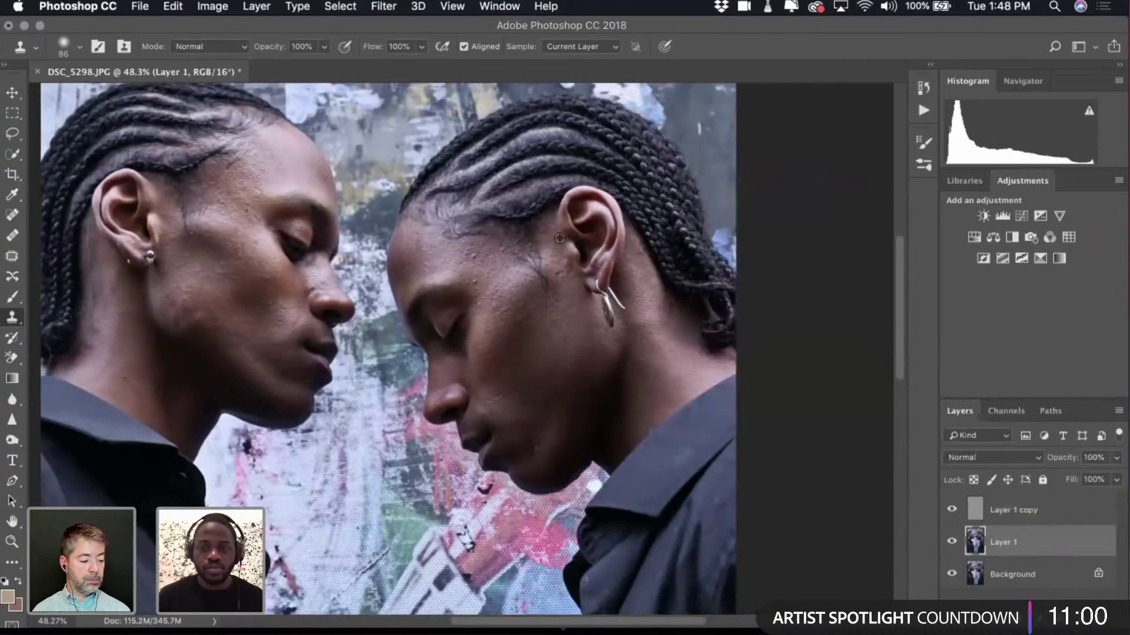
Draw a freehand Lasso selection around the cheek and jaw of the man with the hoop earring.
scroll(580, 245, up, 5)
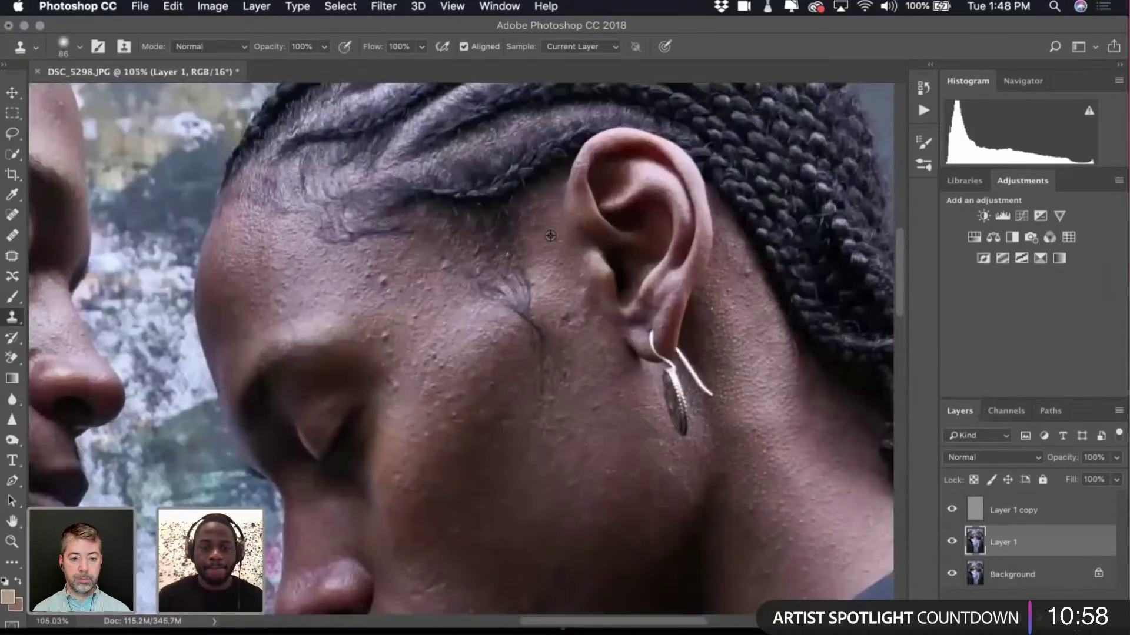
scroll(550, 235, down, 3)
scroll(550, 236, down, 3)
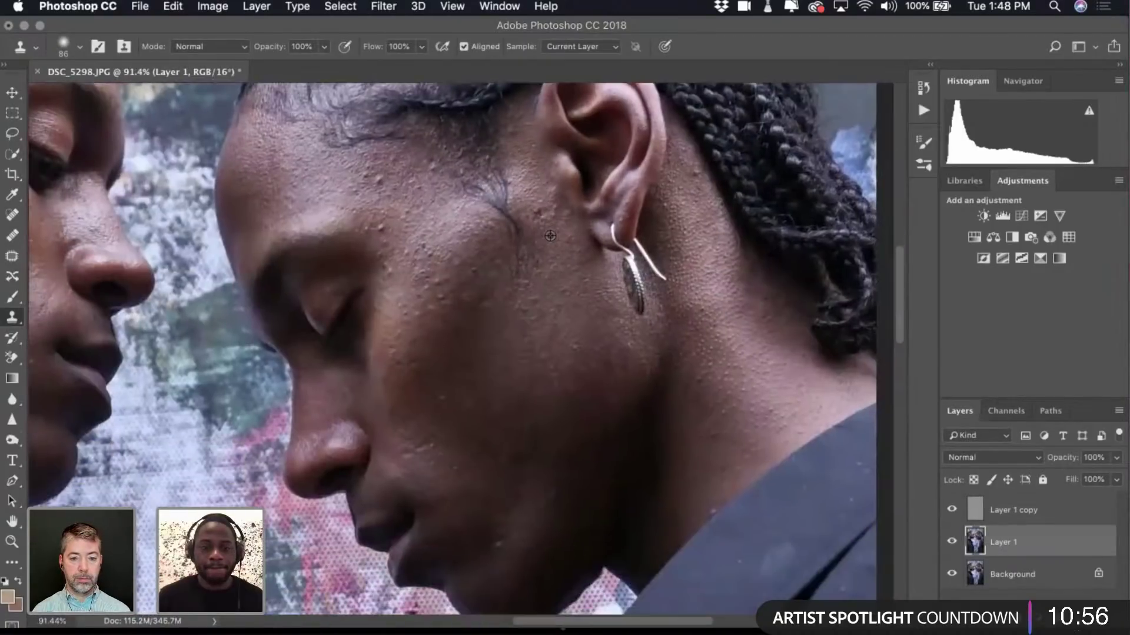
scroll(551, 235, down, 2)
scroll(550, 236, up, 2)
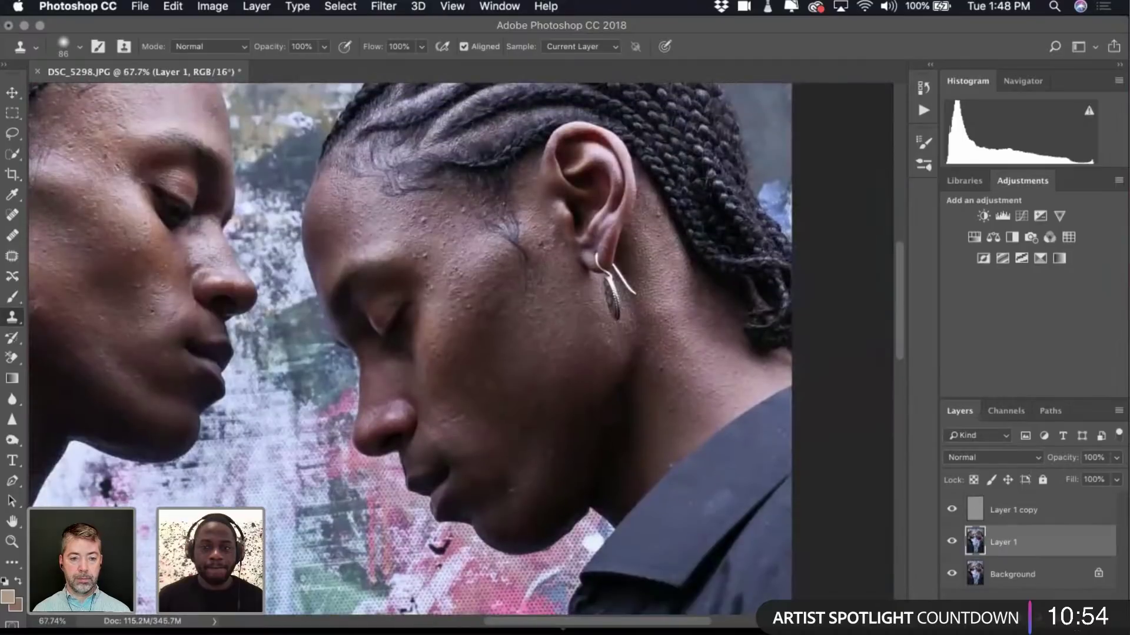
click(7, 134)
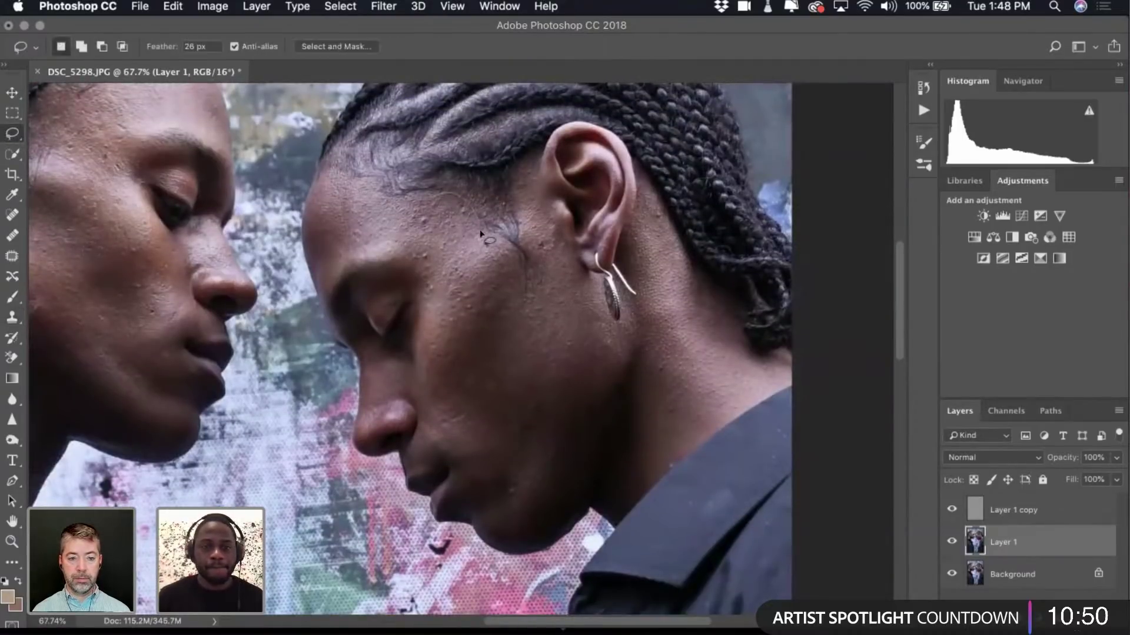
mouse_move(519, 274)
mouse_down()
mouse_move(529, 290)
mouse_move(572, 296)
mouse_up()
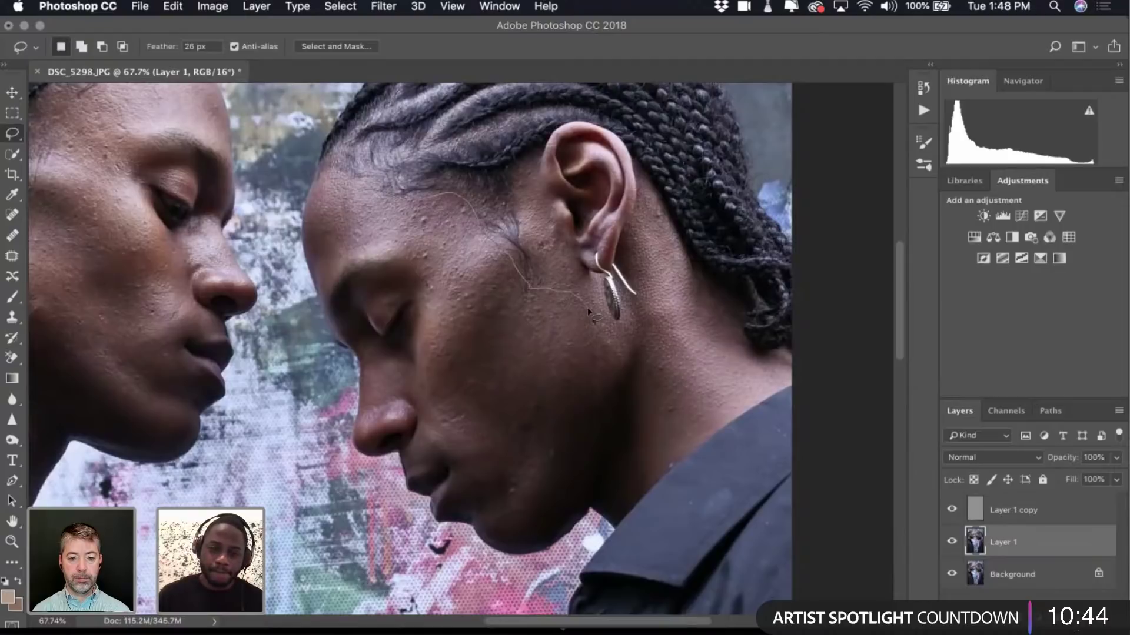
mouse_move(588, 311)
mouse_down()
mouse_move(596, 368)
mouse_move(578, 483)
mouse_move(531, 518)
mouse_move(428, 424)
mouse_move(416, 395)
mouse_move(426, 347)
mouse_up()
drag(422, 295, 383, 221)
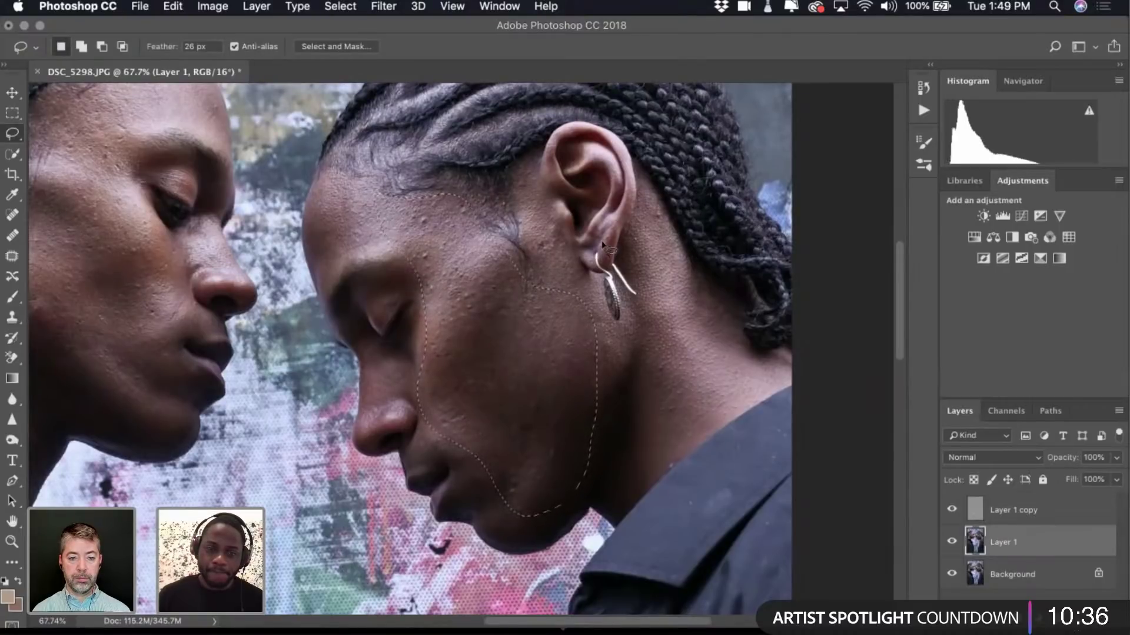
Smooth the selected cheek area on Layer 1 with a 16.2 pixel Gaussian Blur and clear the selection.
click(418, 7)
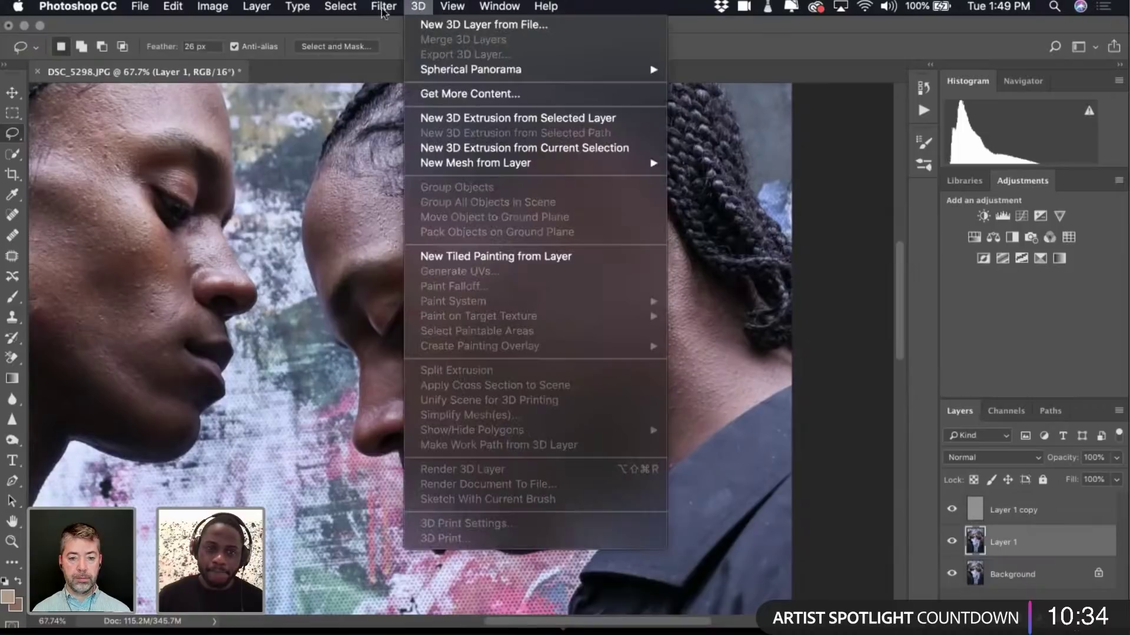
mouse_move(385, 9)
mouse_move(458, 192)
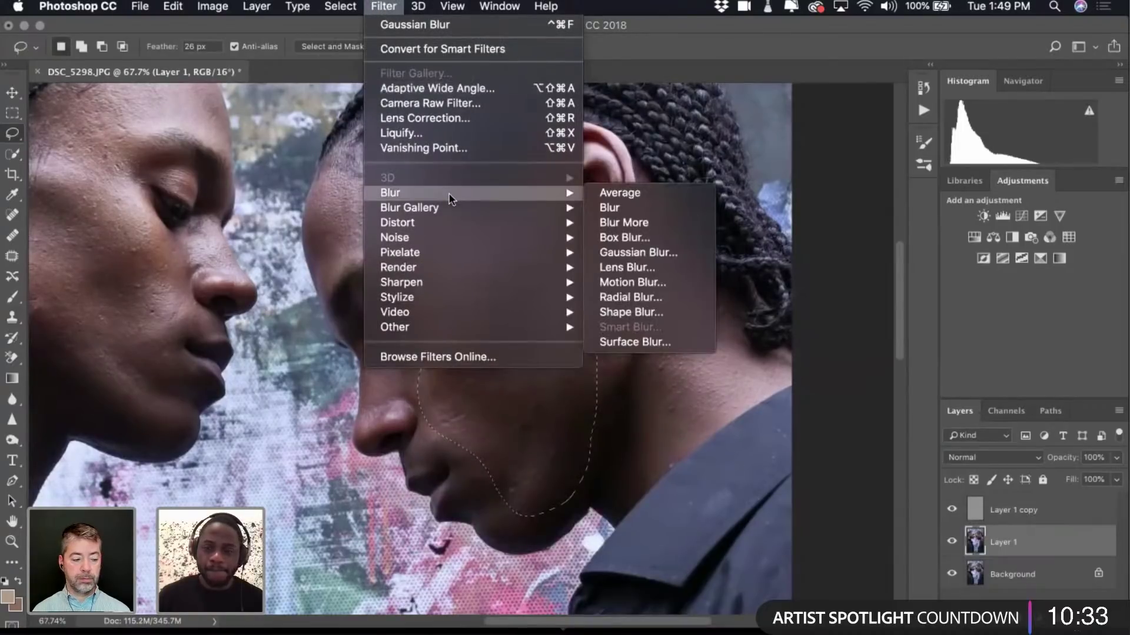
click(651, 258)
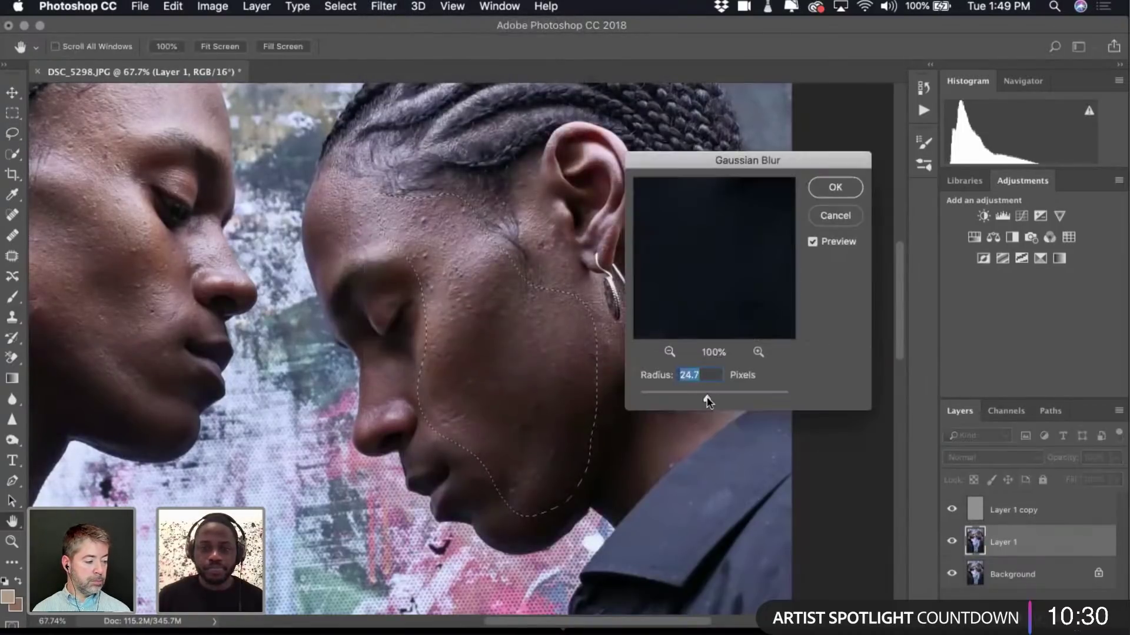
drag(708, 402, 703, 402)
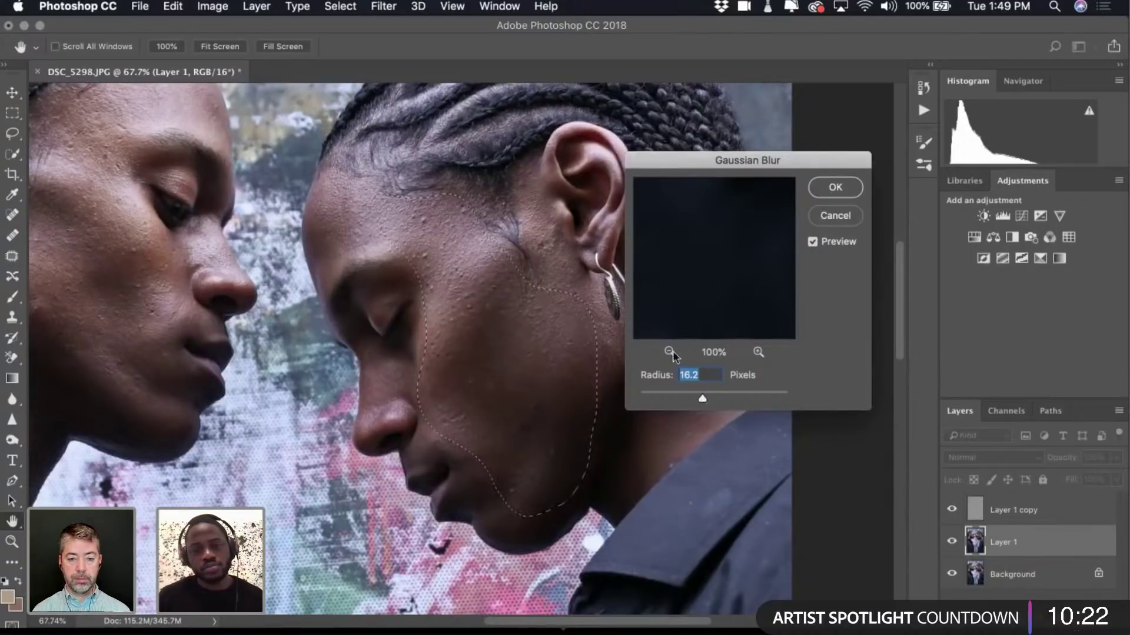
click(812, 242)
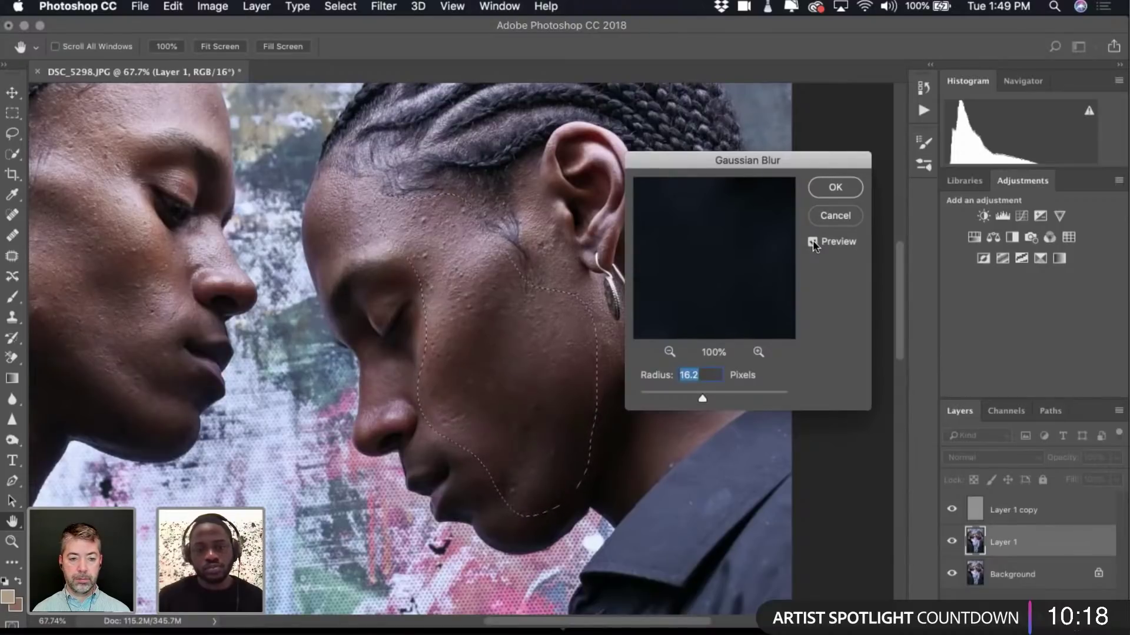
click(836, 188)
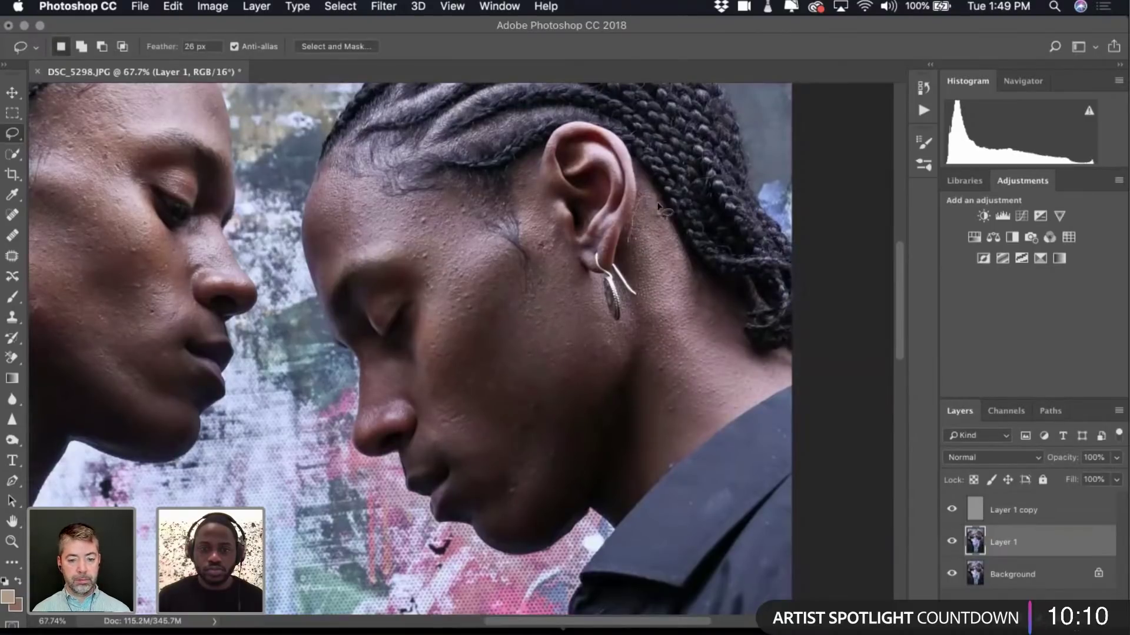
scroll(670, 338, left, 3)
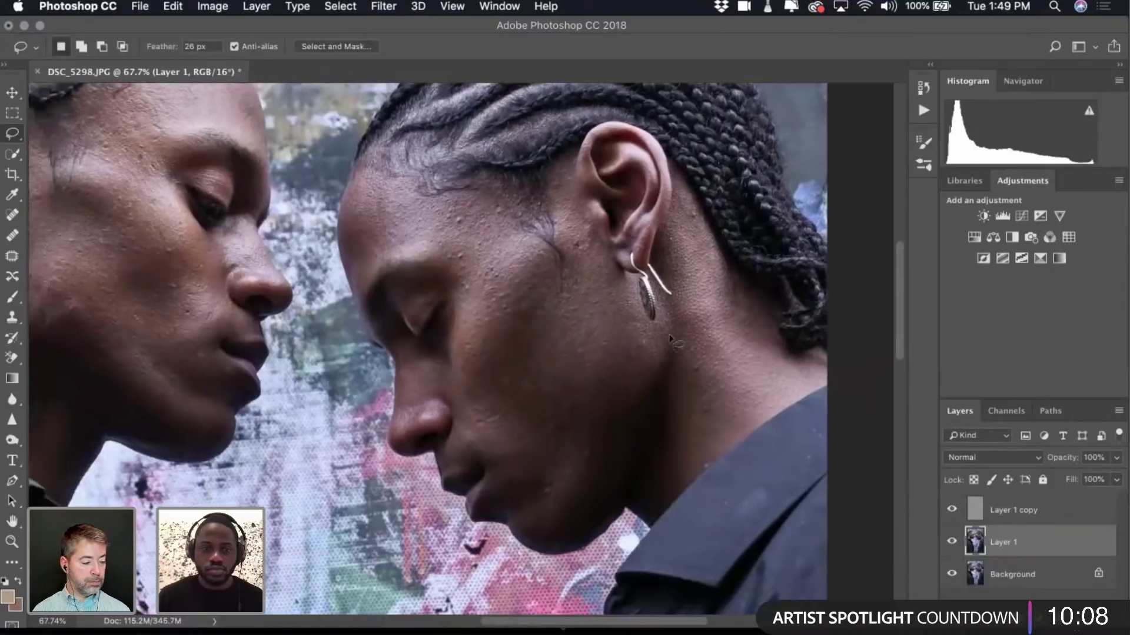
scroll(669, 338, left, 5)
scroll(670, 338, up, 2)
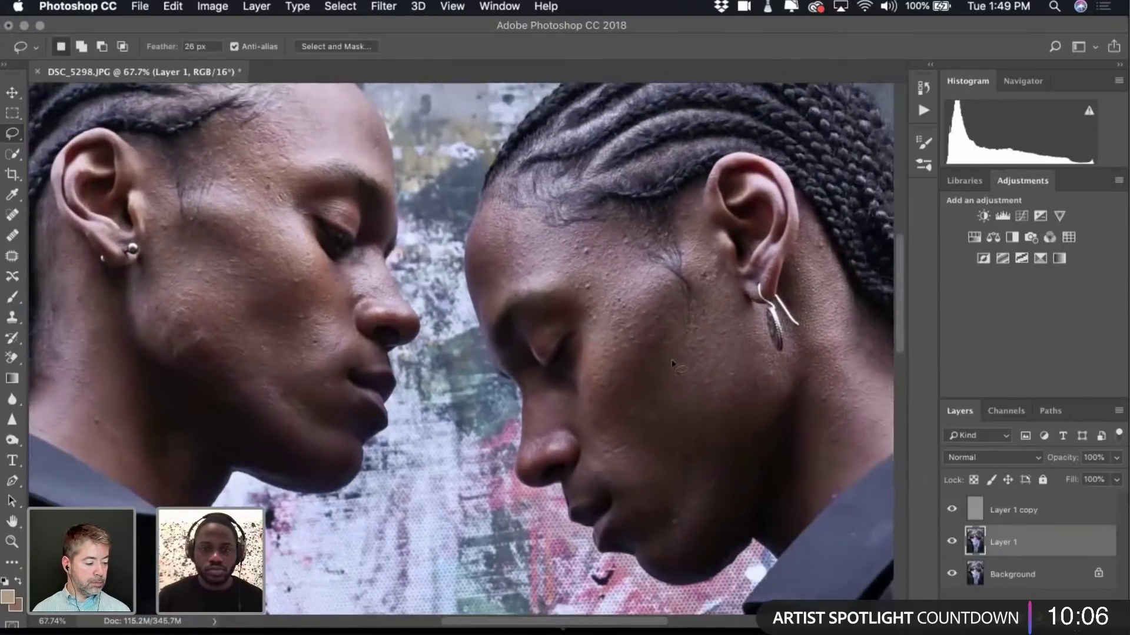
Clone out the small blemish on the chin with the Clone Stamp tool on Layer 1 copy.
scroll(685, 471, up, 4)
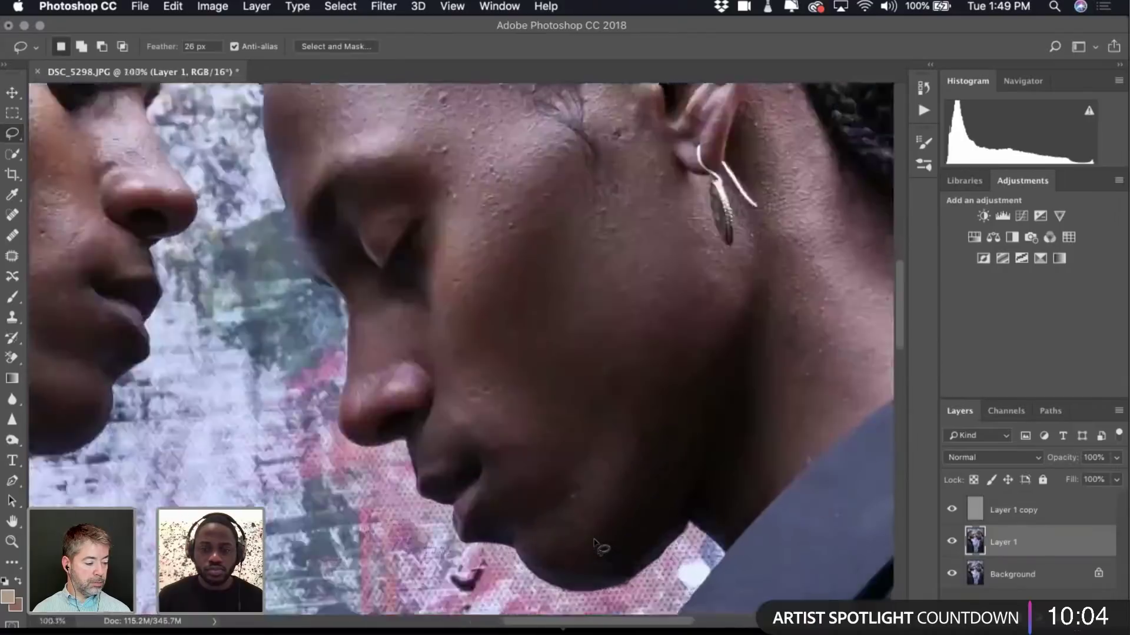
scroll(597, 547, up, 2)
click(1012, 510)
click(12, 320)
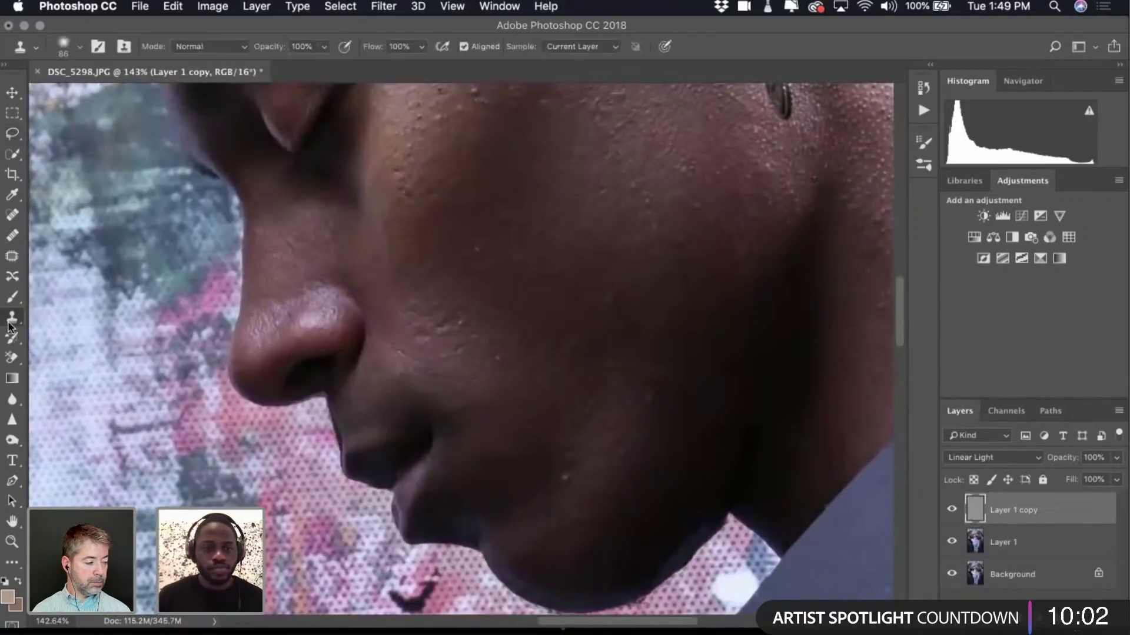
click(617, 479)
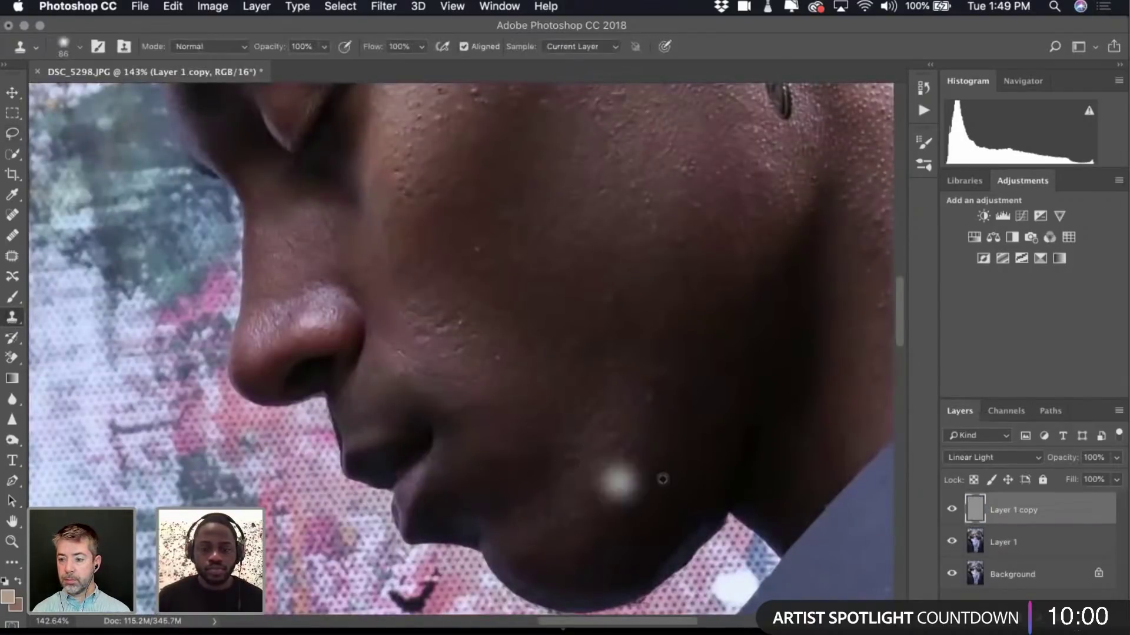
key(super+z)
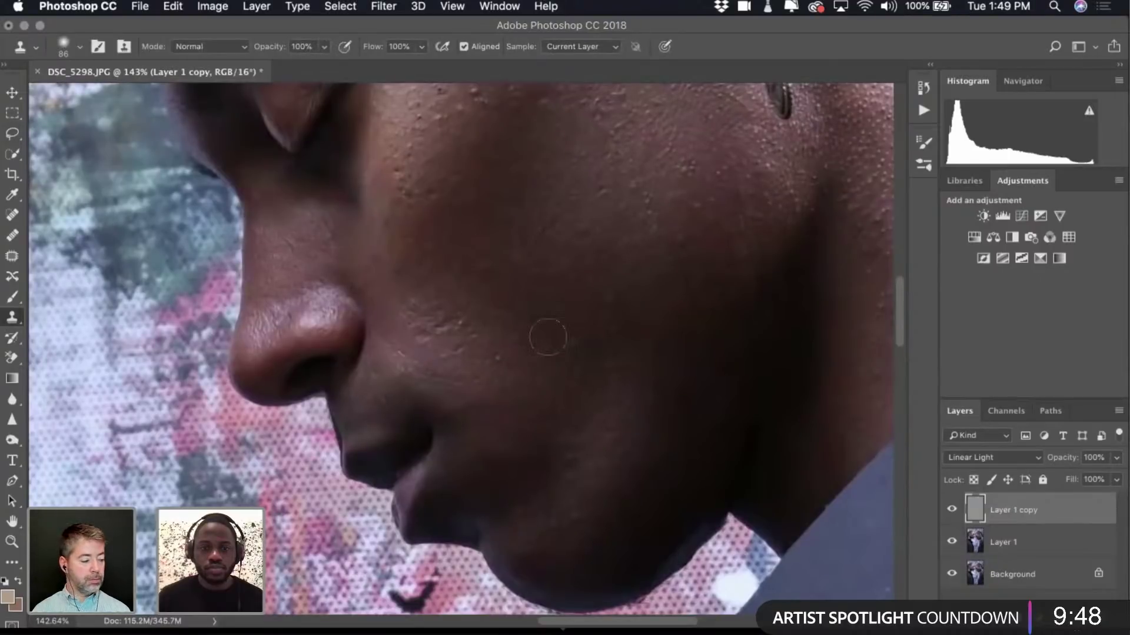
Clone clean skin texture over the raised marks on the cheek beside the nose.
scroll(550, 335, up, 5)
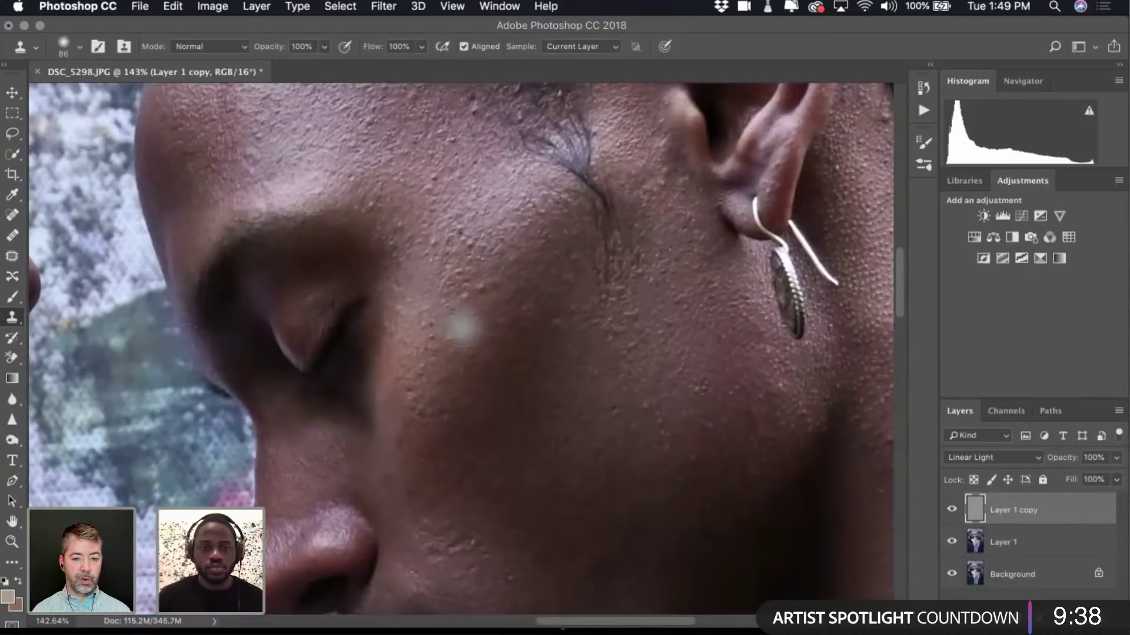
scroll(462, 326, up, 4)
scroll(462, 327, left, 1)
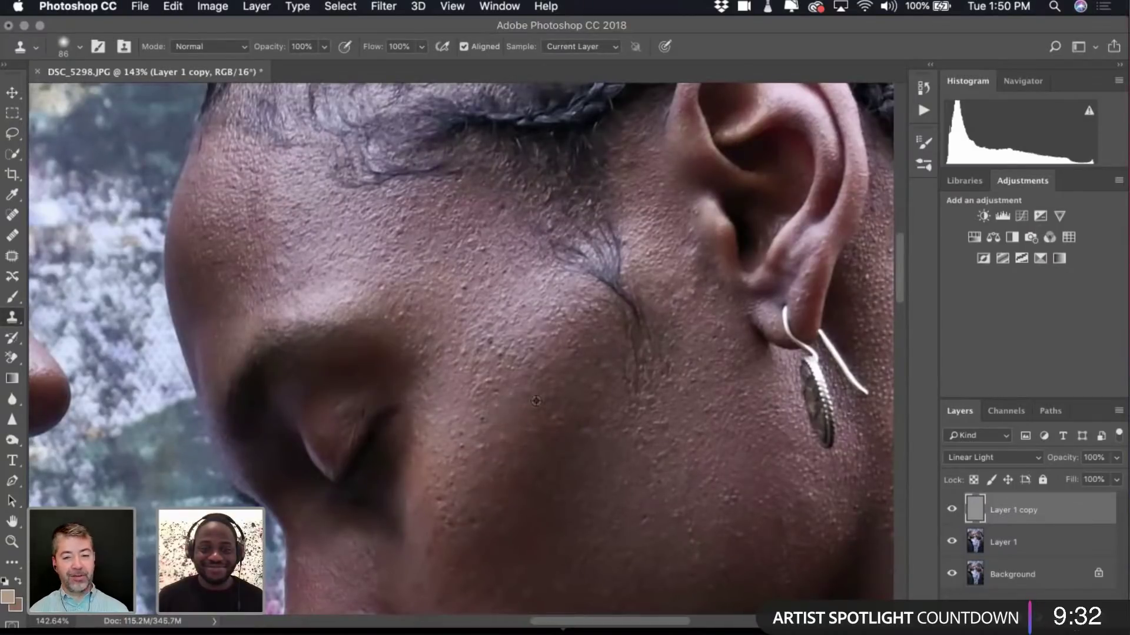
scroll(500, 411, down, 5)
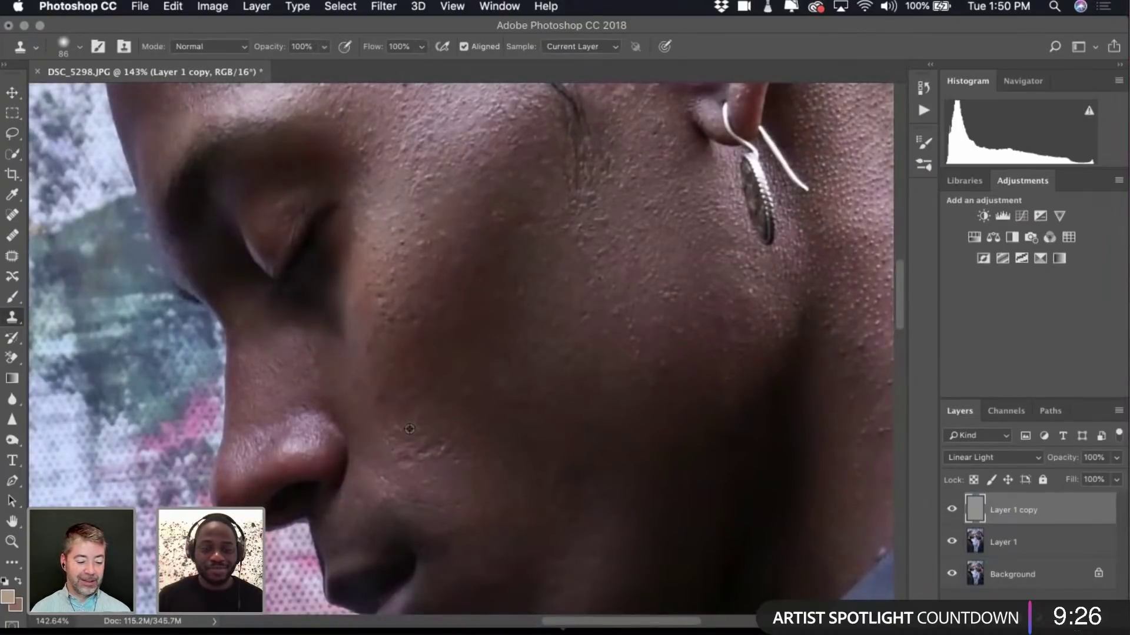
scroll(480, 508, down, 3)
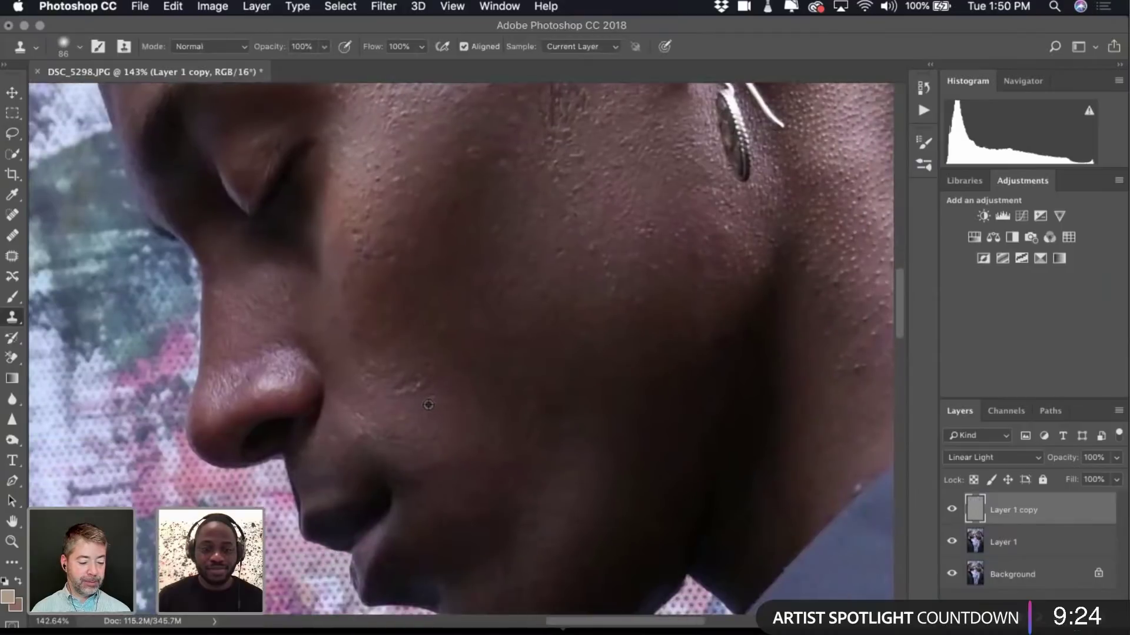
scroll(506, 410, up, 4)
scroll(506, 410, right, 4)
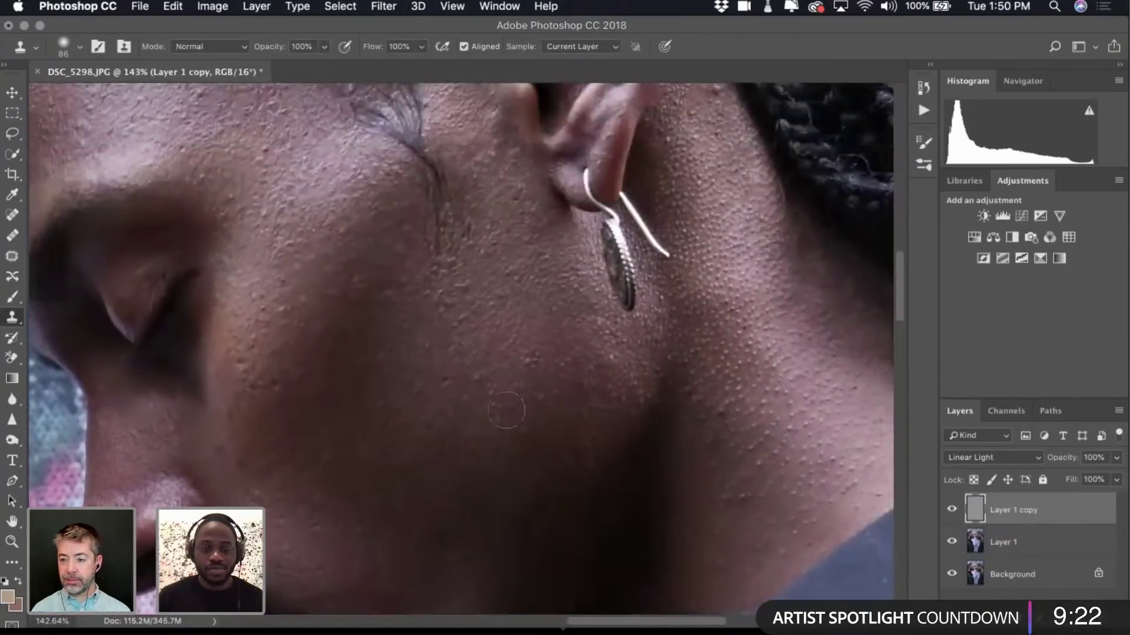
scroll(512, 382, up, 5)
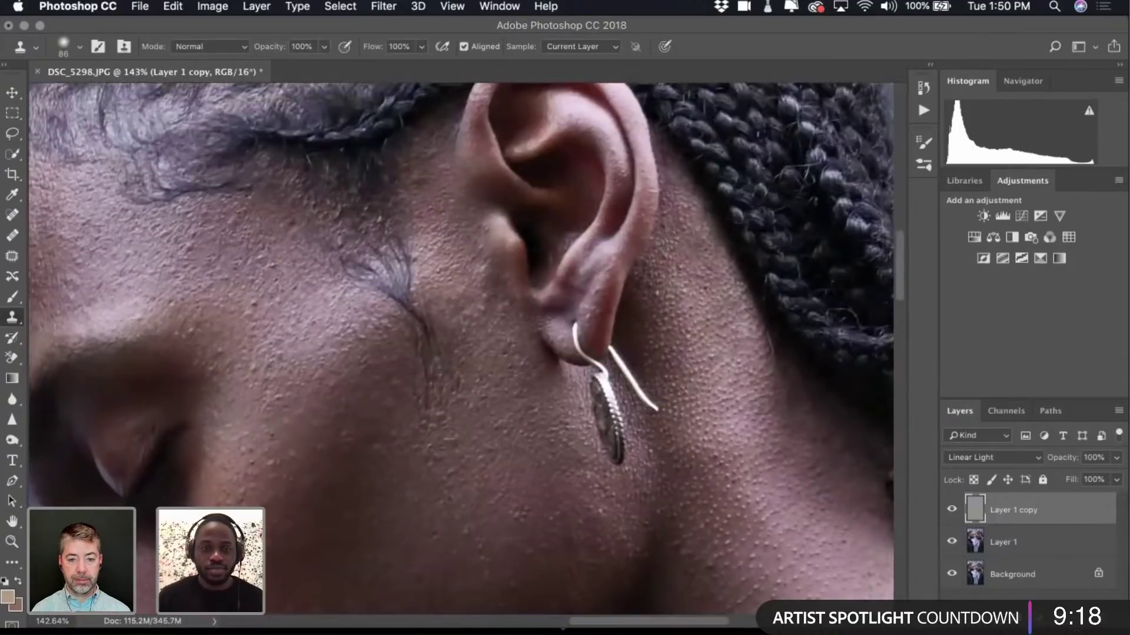
scroll(388, 418, down, 3)
scroll(389, 418, left, 8)
scroll(389, 417, right, 5)
scroll(388, 418, left, 8)
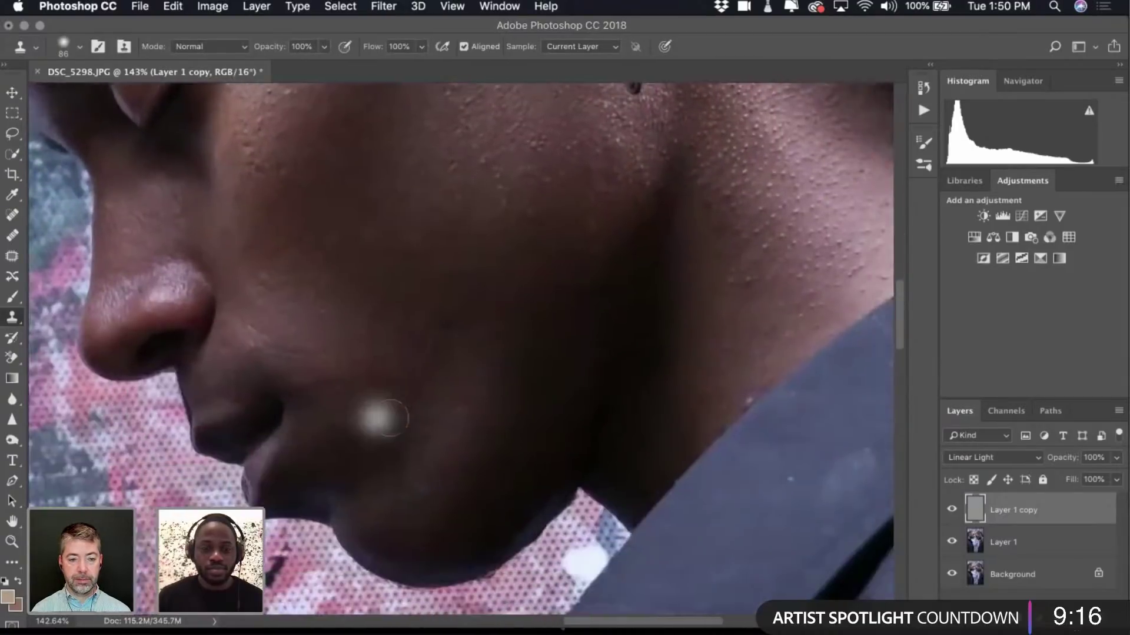
Clone out the lint specks on the front of the shirt below the collar.
scroll(388, 418, up, 3)
scroll(391, 417, right, 6)
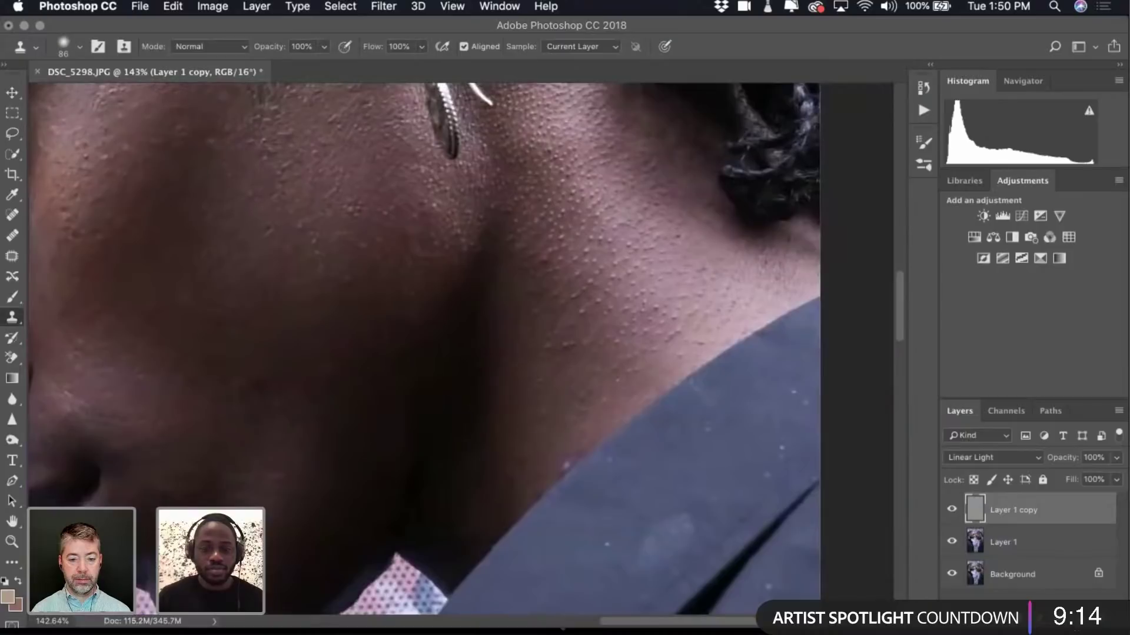
scroll(605, 537, down, 5)
scroll(605, 537, right, 2)
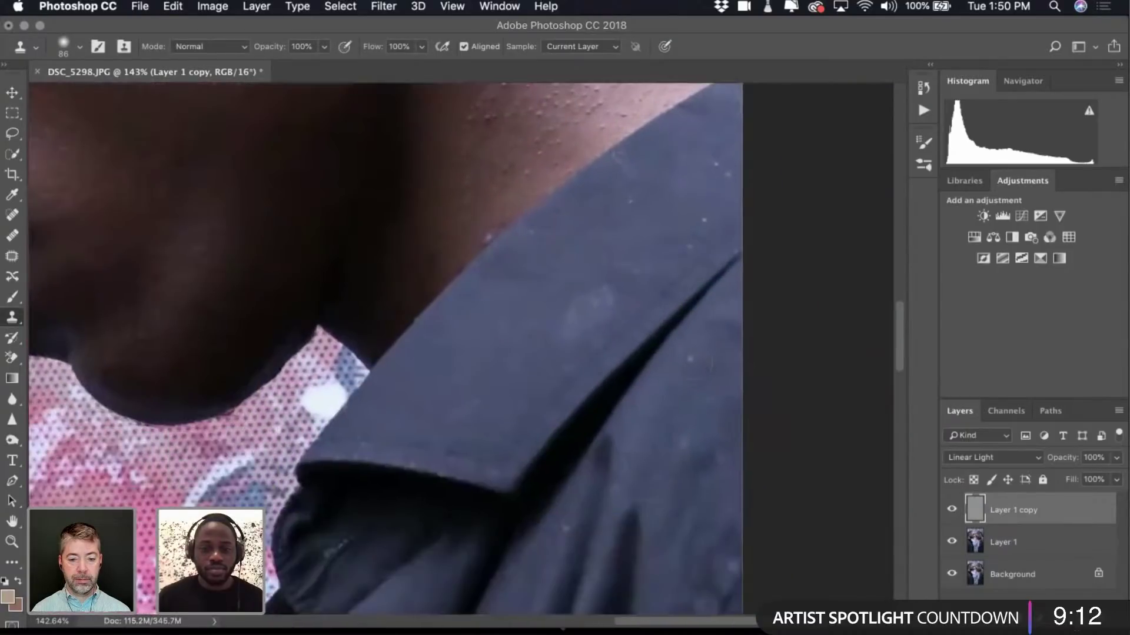
scroll(543, 555, down, 3)
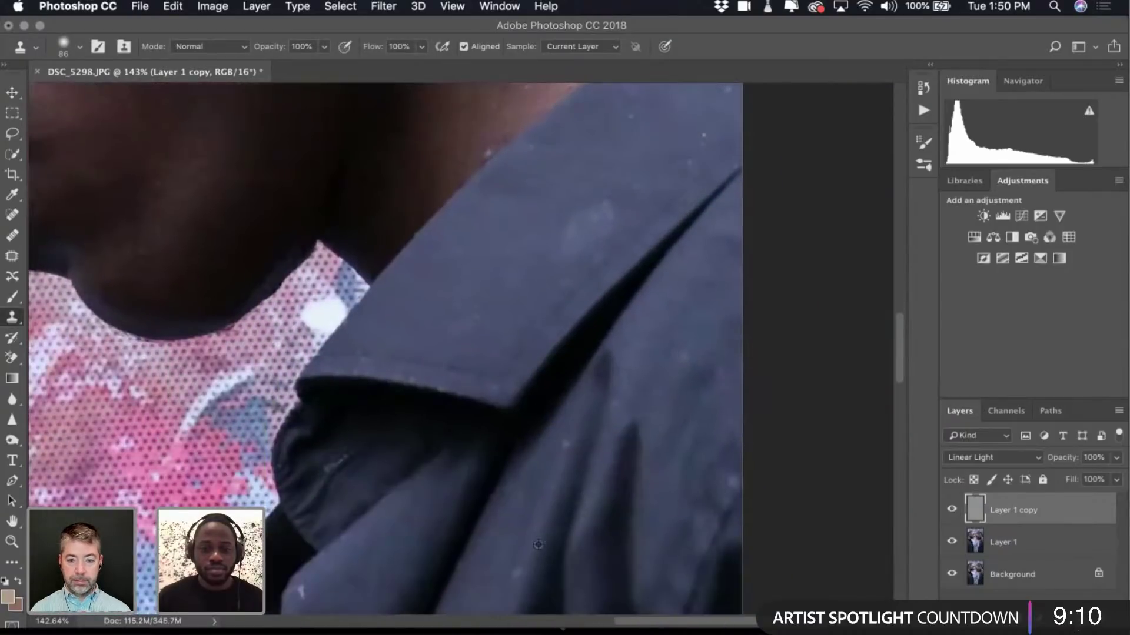
scroll(605, 479, down, 5)
scroll(606, 479, left, 2)
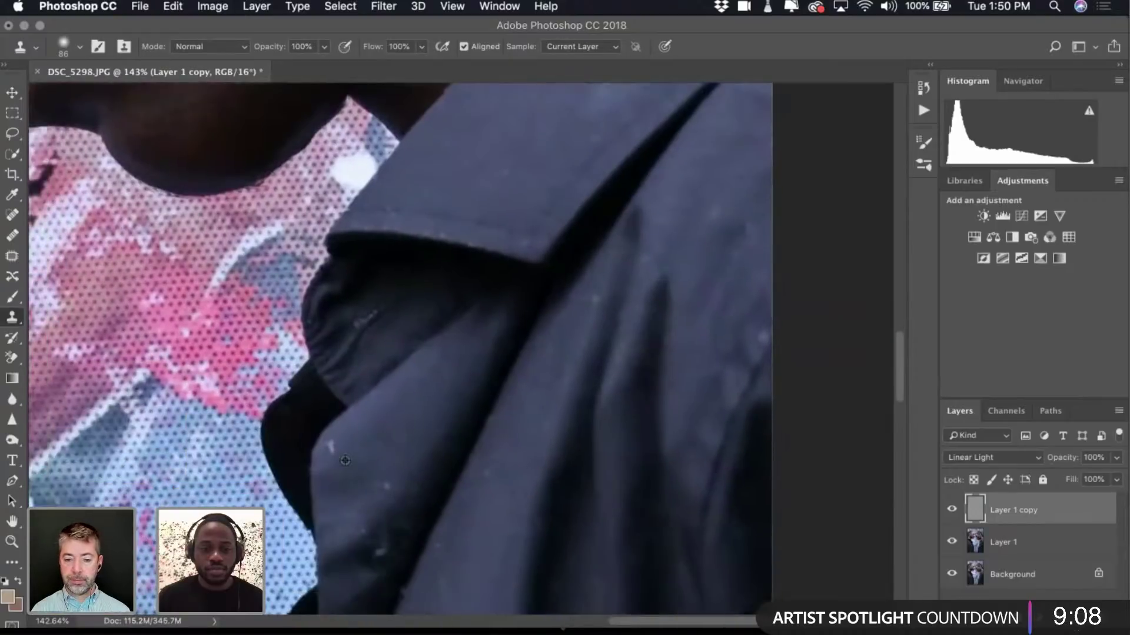
click(331, 447)
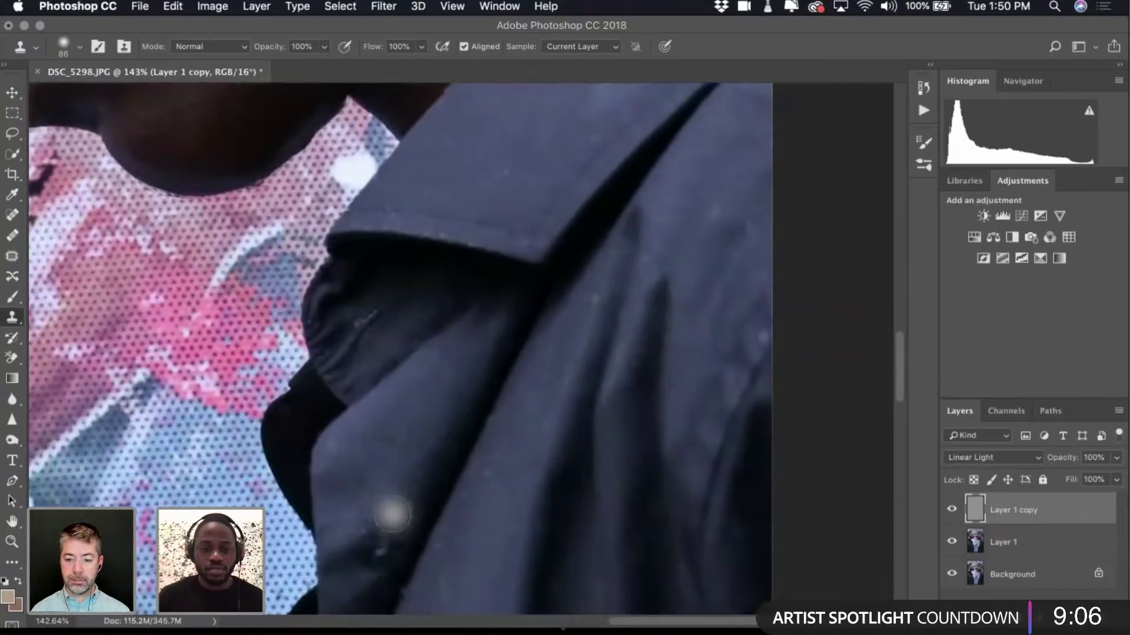
Clone out lint specks on the lower part of the shirt and undo the last clone stroke.
scroll(391, 475, down, 10)
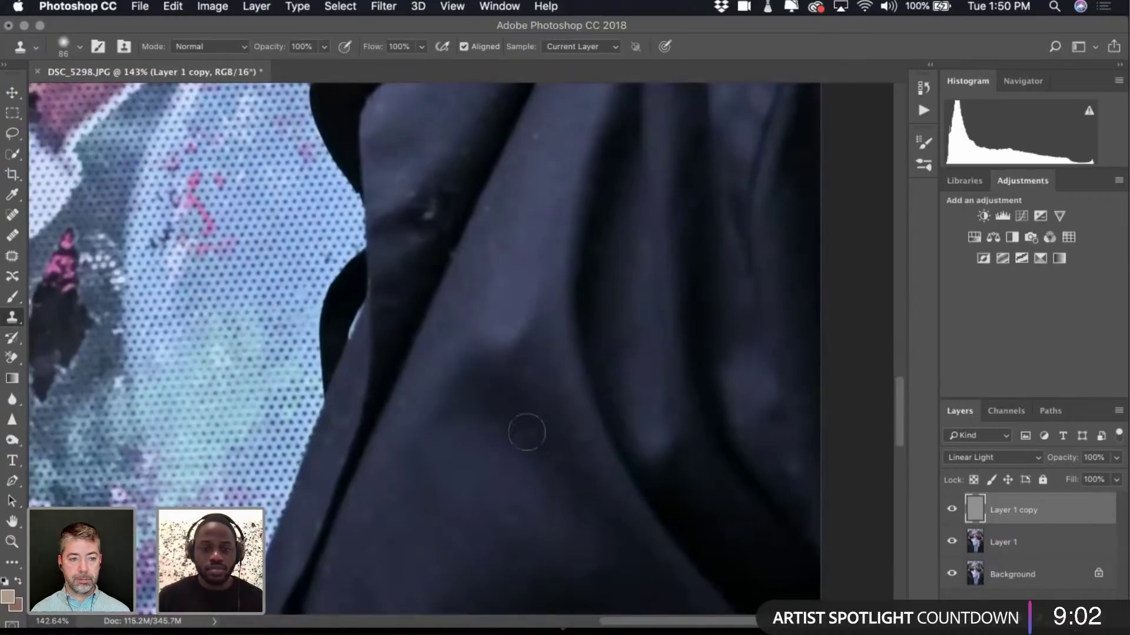
scroll(605, 467, down, 2)
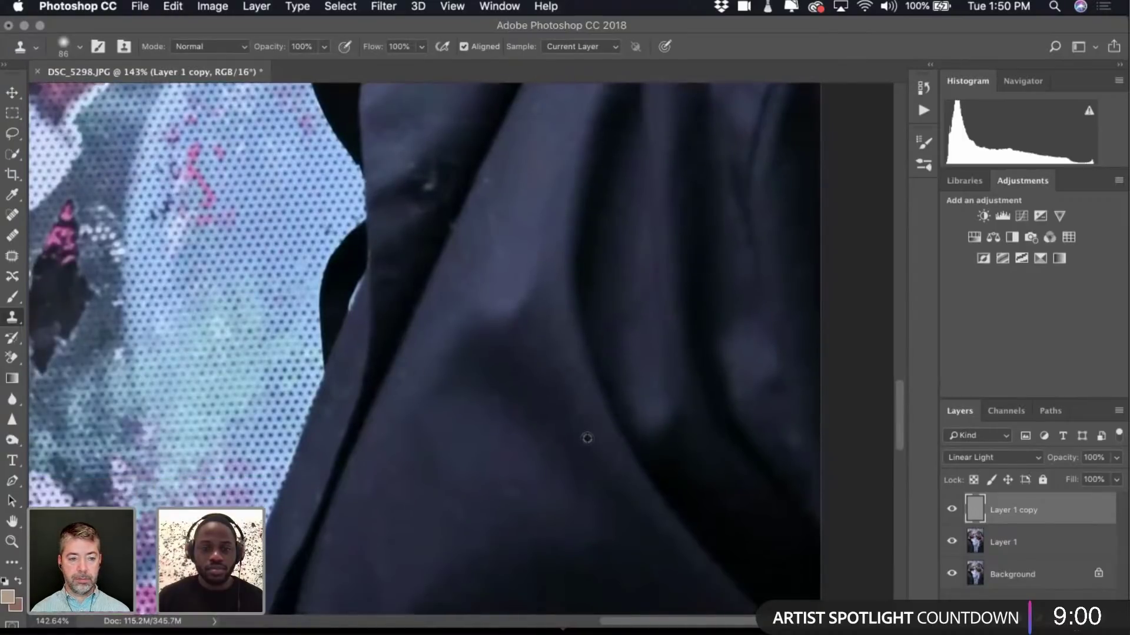
scroll(606, 482, up, 3)
scroll(605, 483, right, 3)
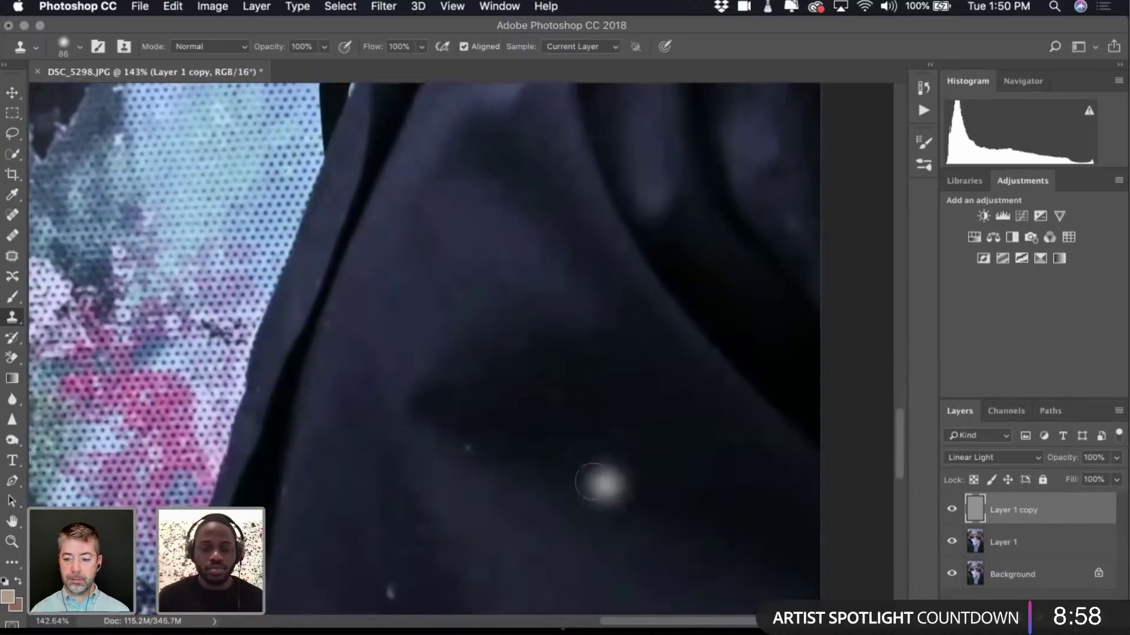
scroll(537, 478, down, 8)
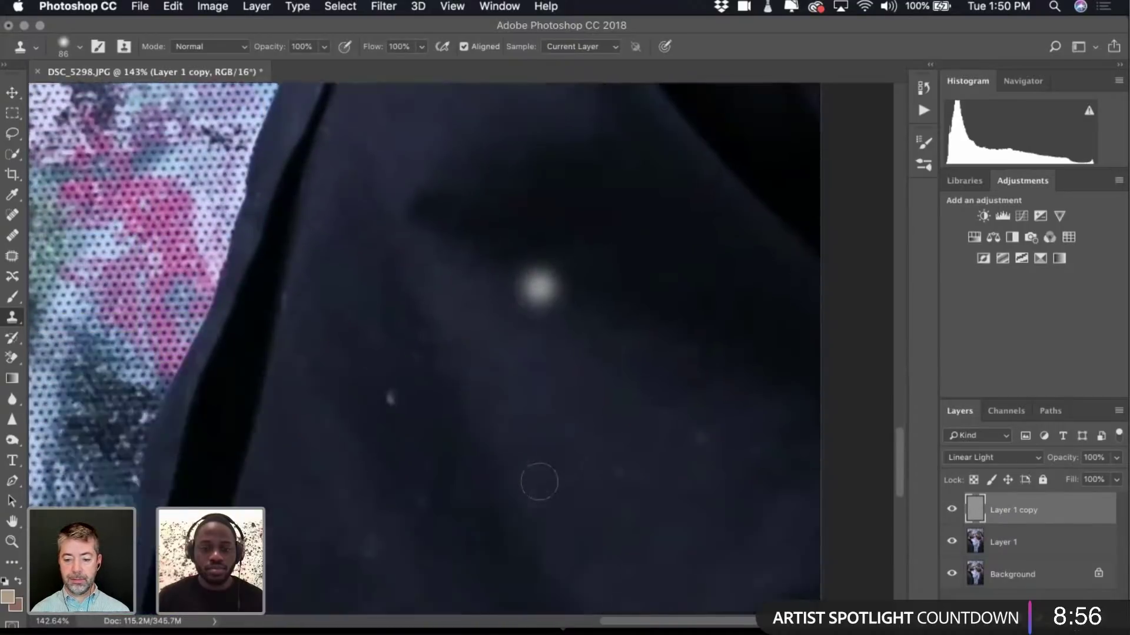
alt+click(365, 318)
click(407, 349)
key(super+z)
scroll(459, 469, up, 1)
Clone out the speck where the neck meets the shirt collar.
scroll(459, 470, up, 20)
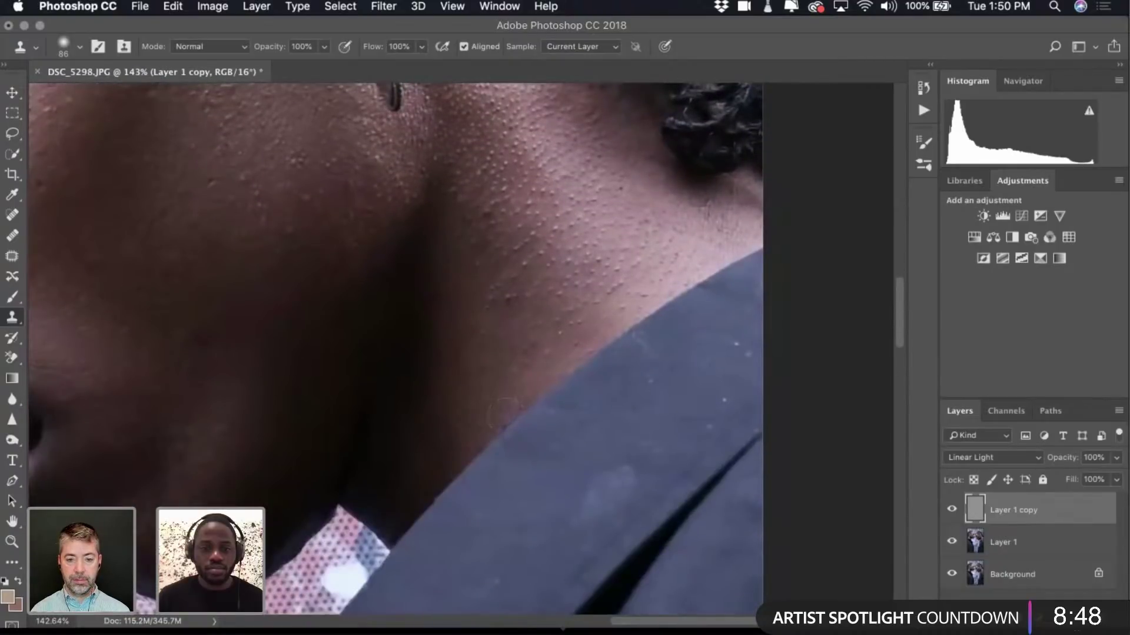
scroll(370, 433, up, 10)
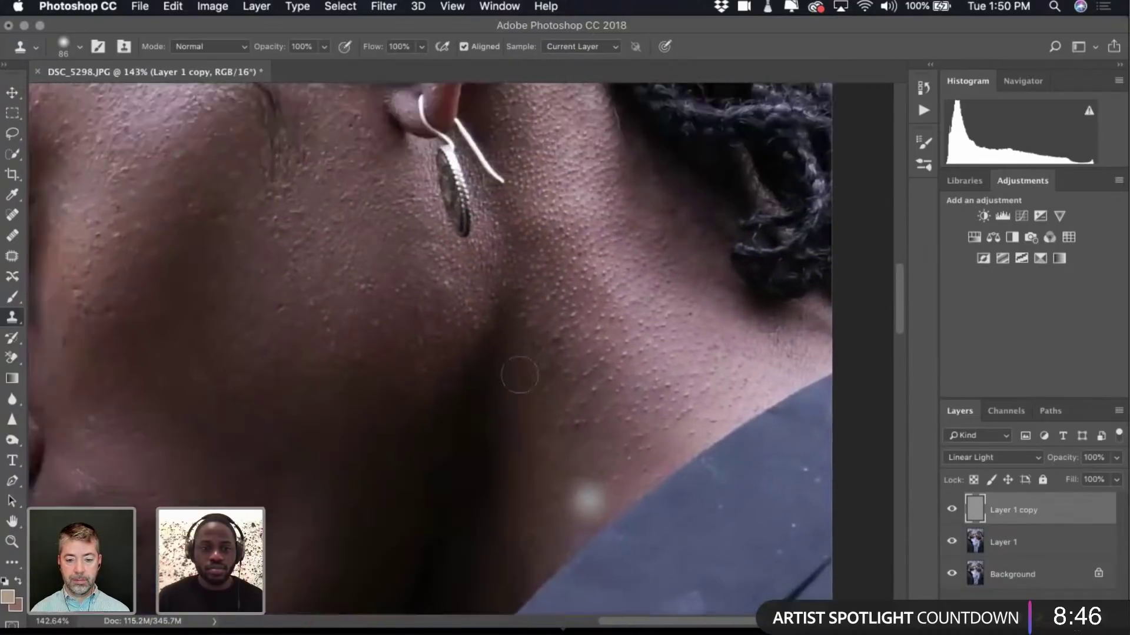
scroll(409, 426, down, 5)
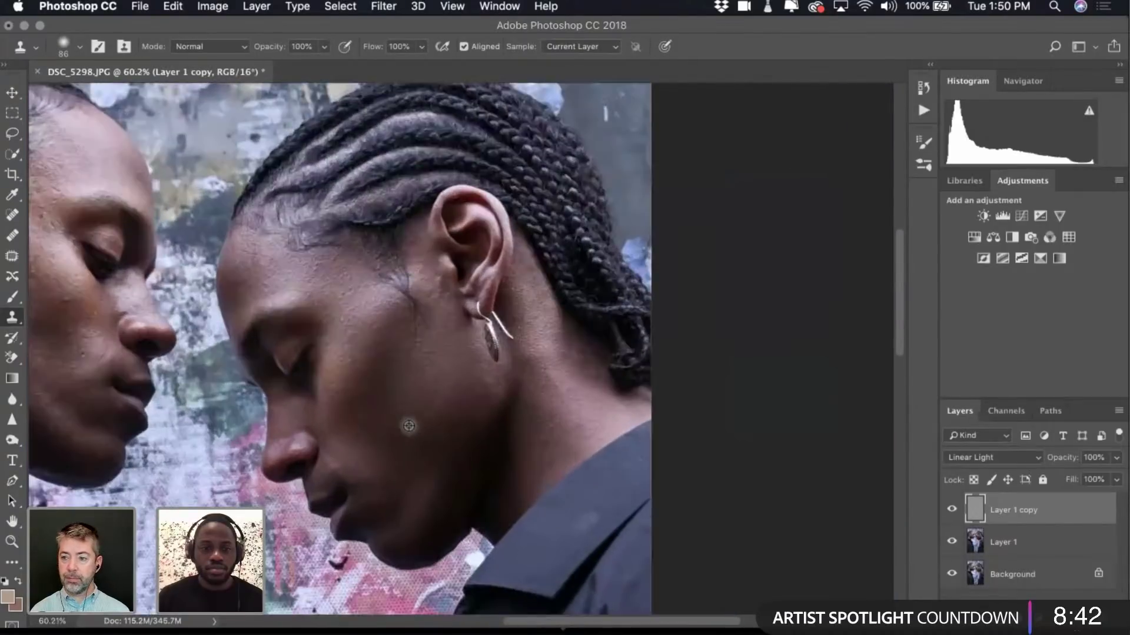
Examine the retouched skin texture on the cheek, forehead, jaw and neck, both close up and in the full portrait.
scroll(409, 426, up, 5)
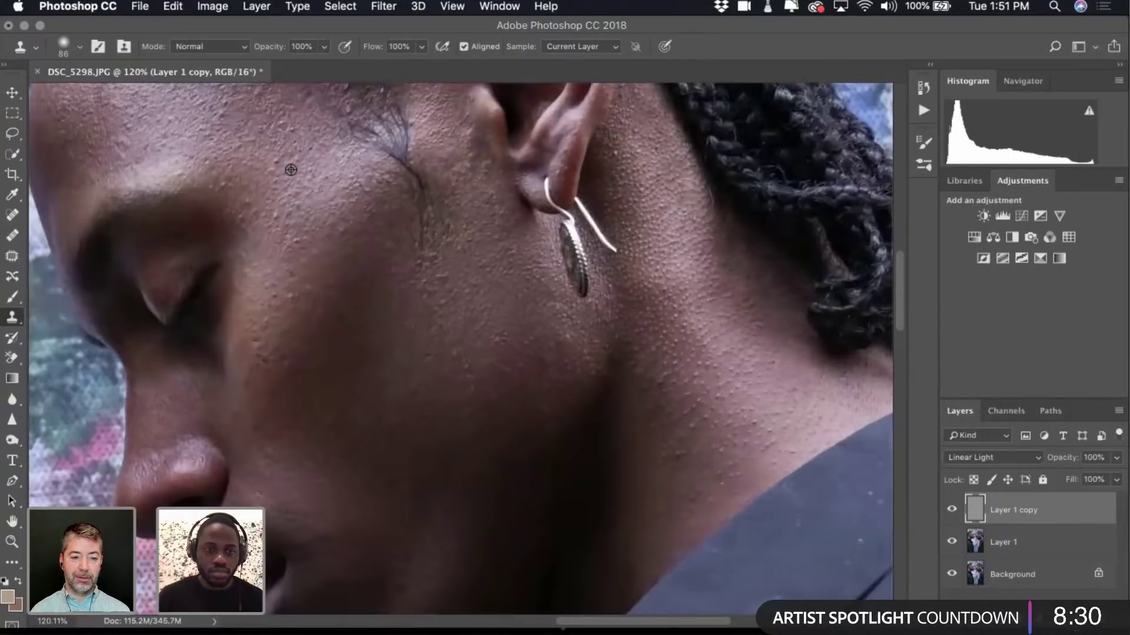
scroll(373, 260, up, 5)
scroll(373, 260, left, 2)
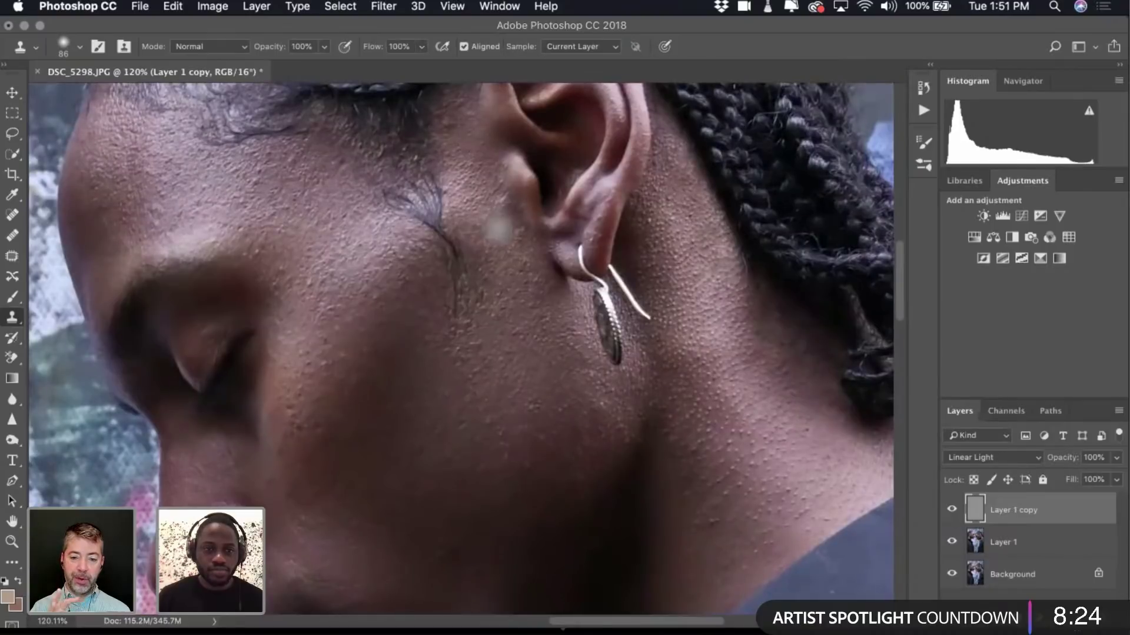
scroll(499, 229, left, 5)
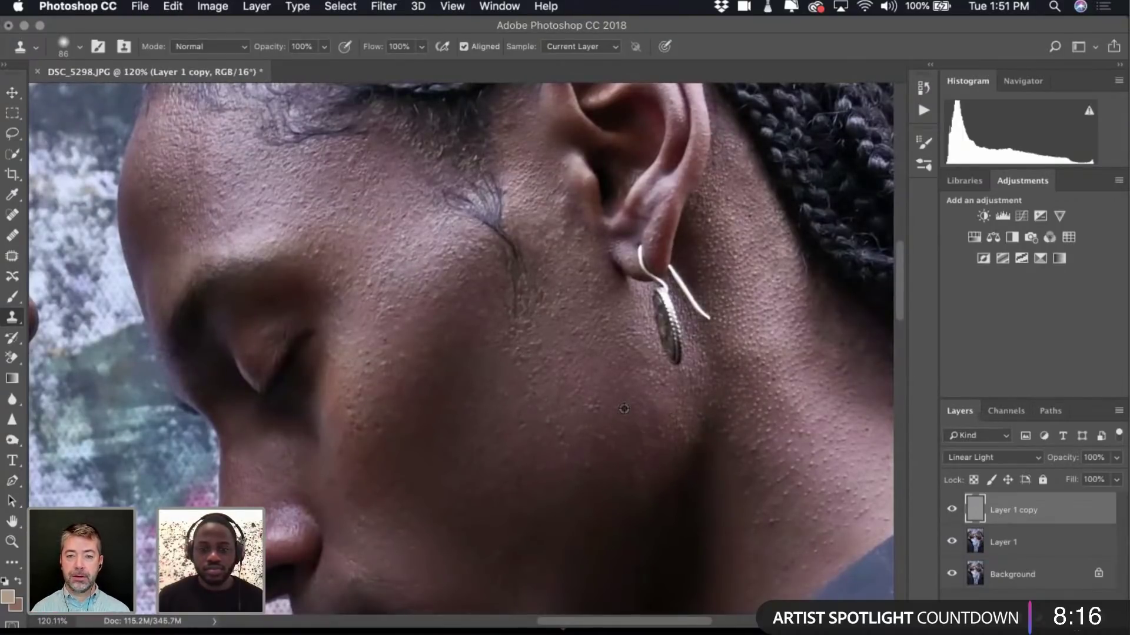
scroll(570, 529, down, 2)
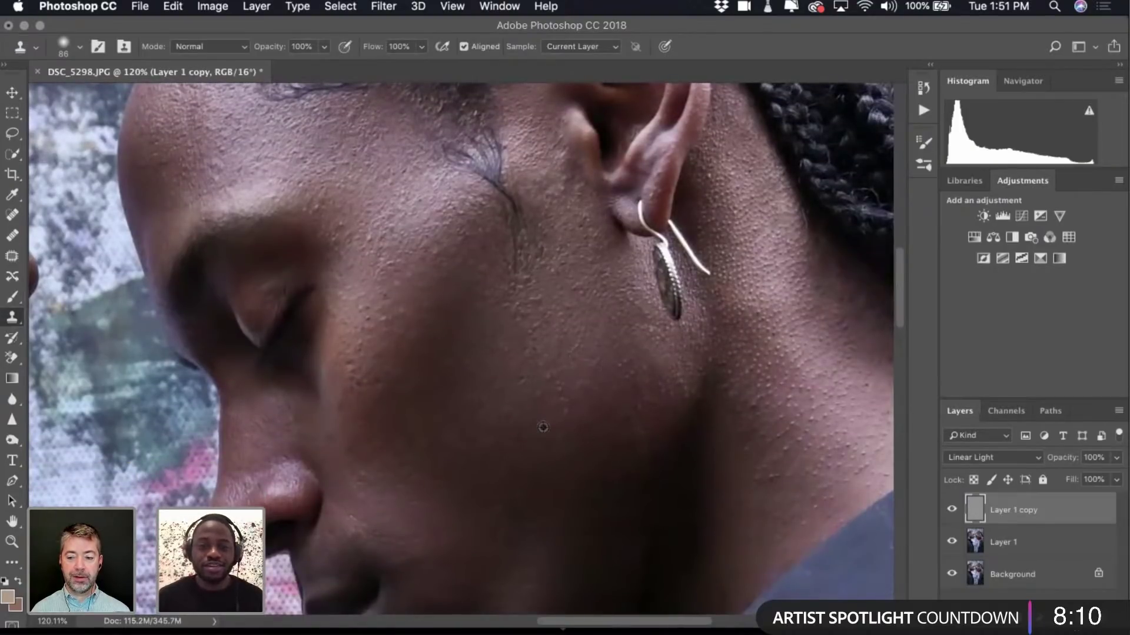
scroll(542, 428, down, 5)
scroll(542, 427, up, 3)
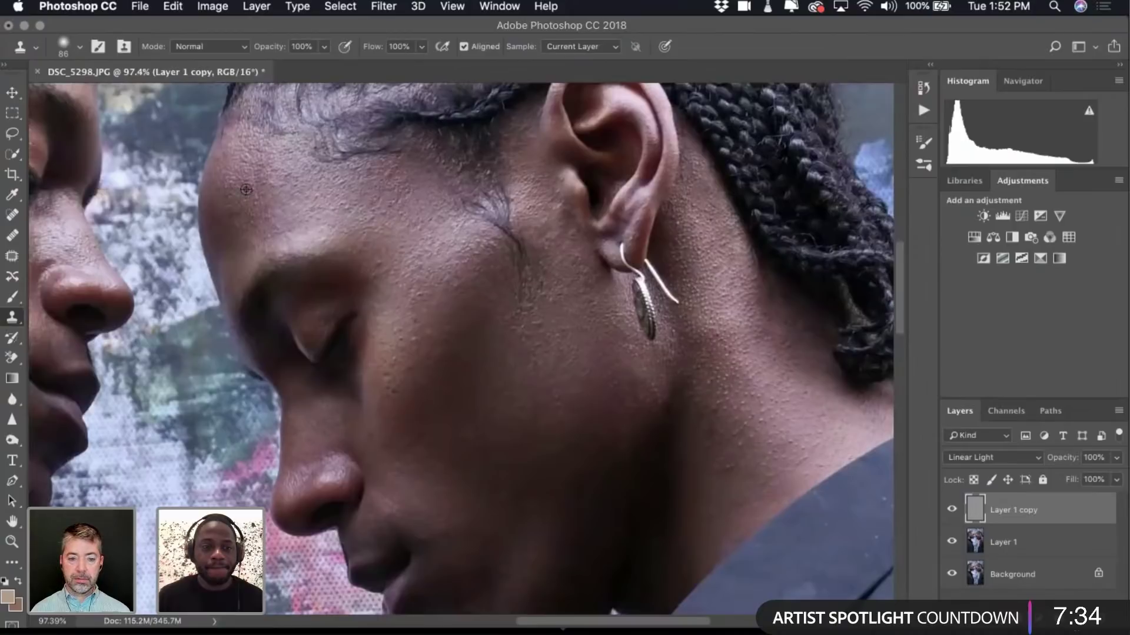
scroll(392, 248, down, 3)
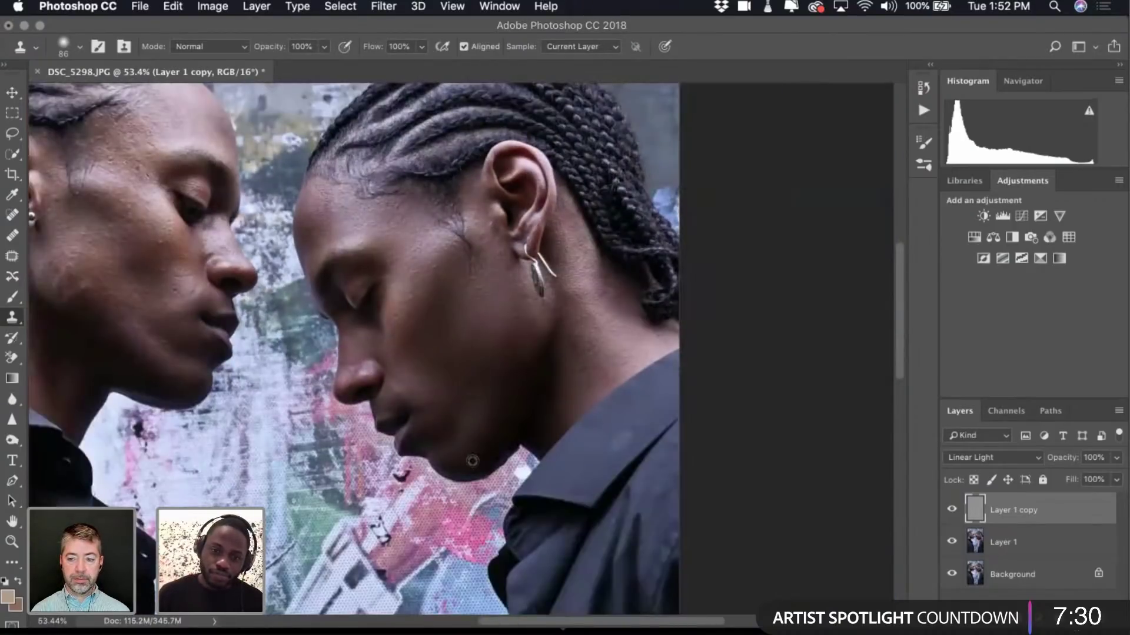
scroll(469, 459, up, 5)
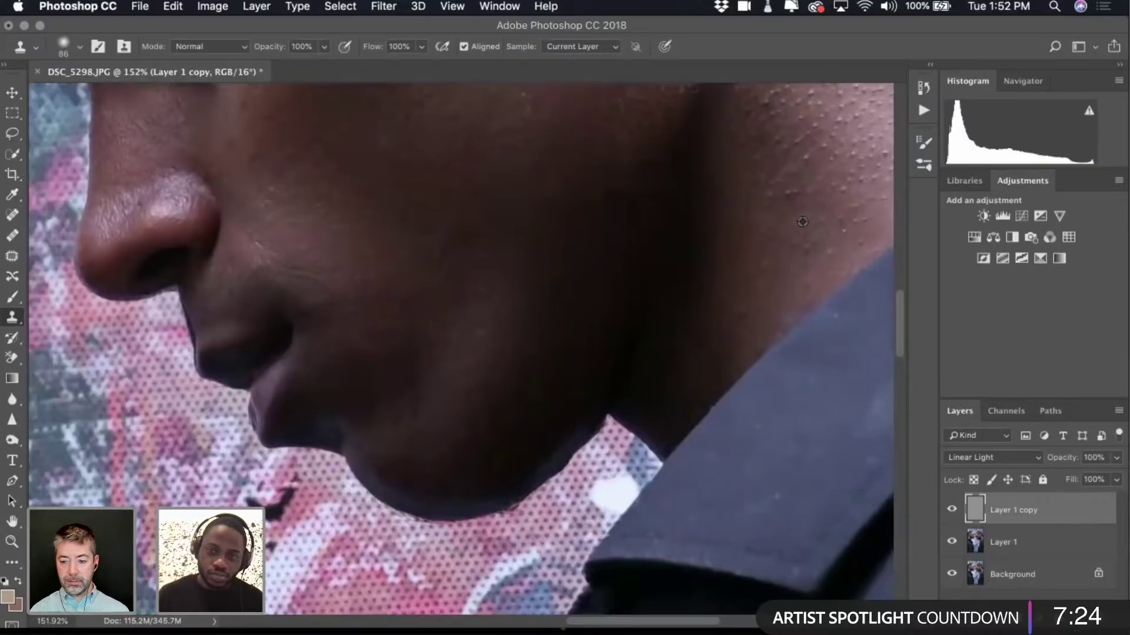
scroll(732, 222, up, 10)
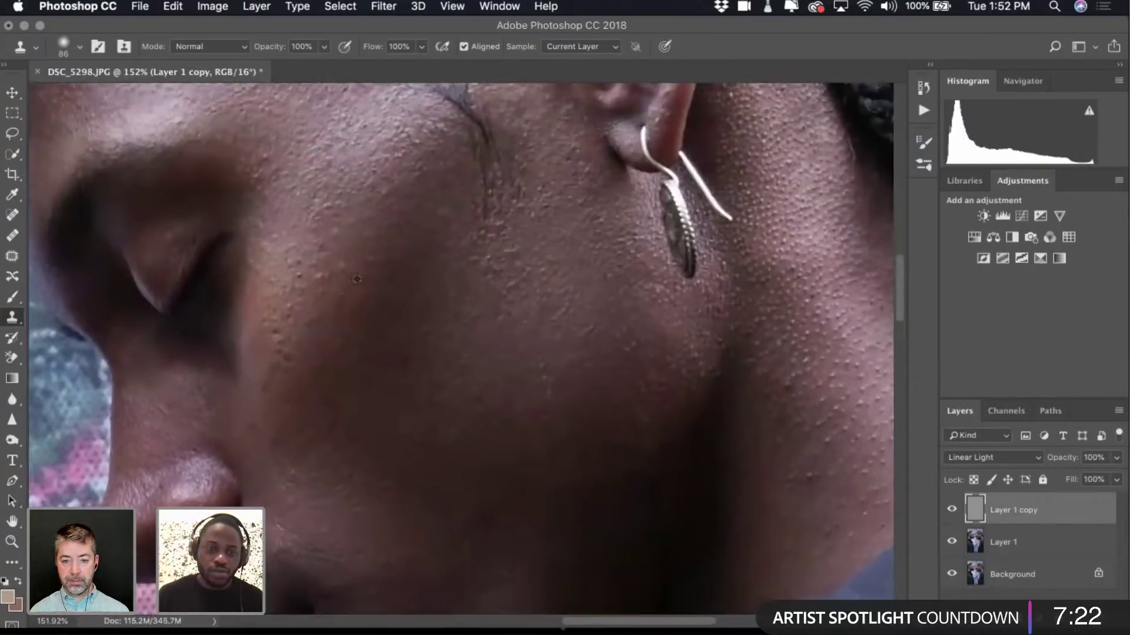
scroll(328, 294, up, 3)
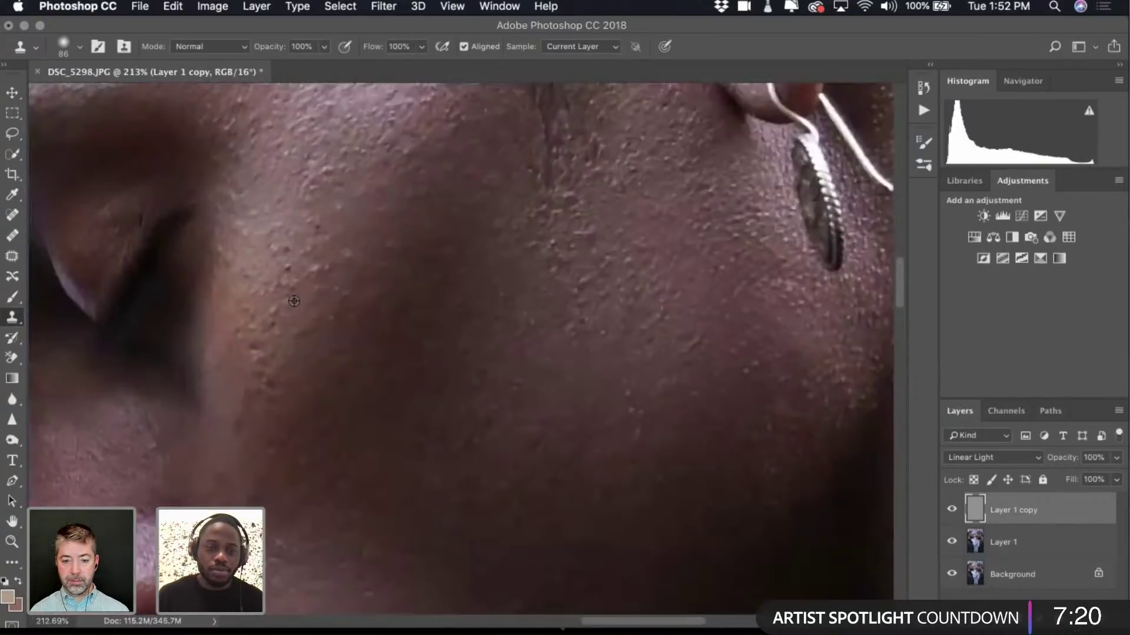
scroll(342, 262, down, 5)
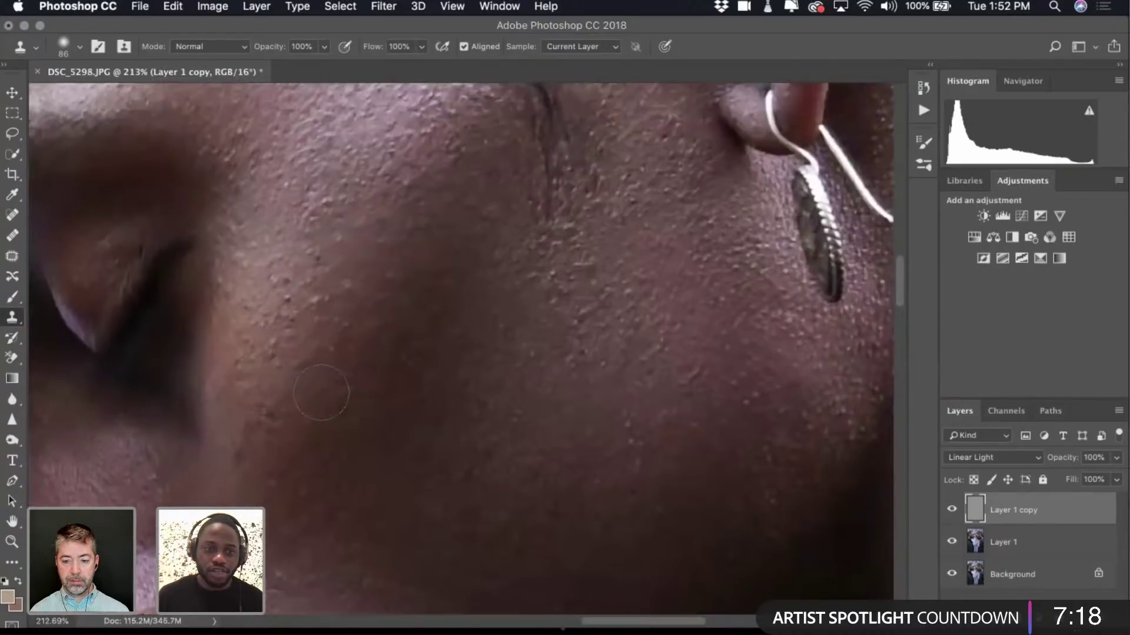
scroll(342, 261, down, 4)
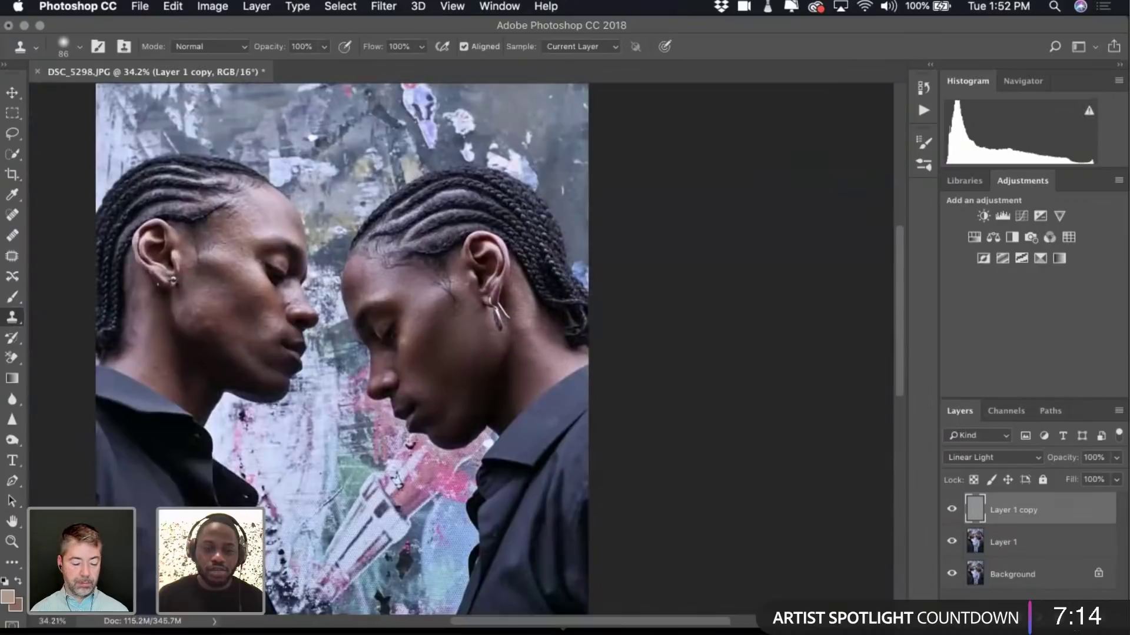
scroll(467, 311, left, 3)
scroll(459, 338, up, 4)
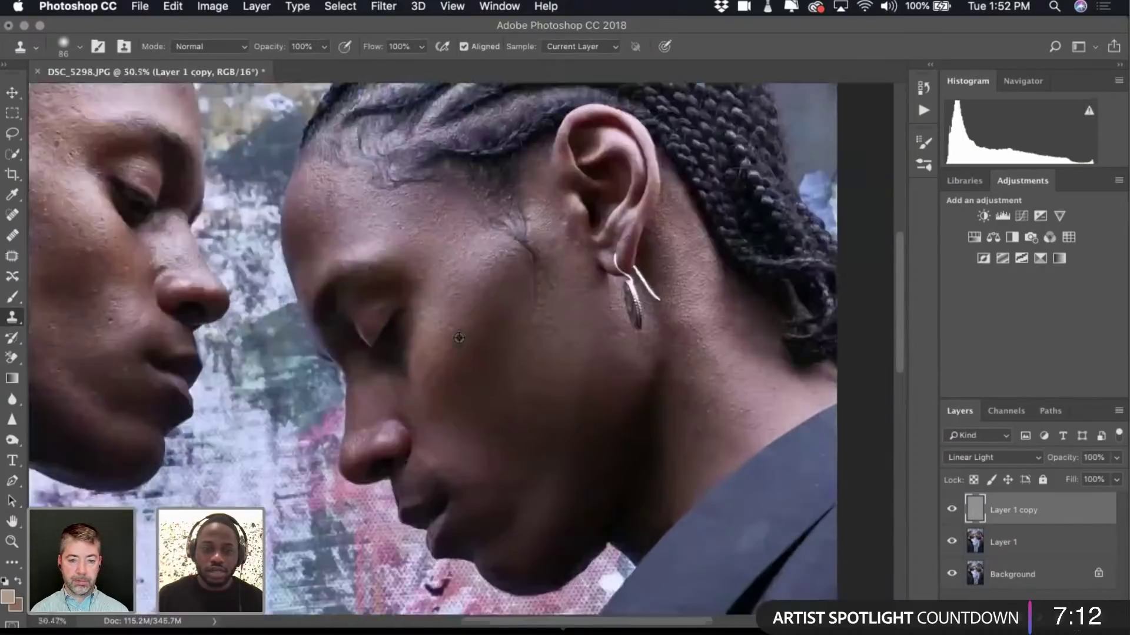
Group Layer 1 copy and Layer 1 into one layer group.
scroll(453, 334, down, 2)
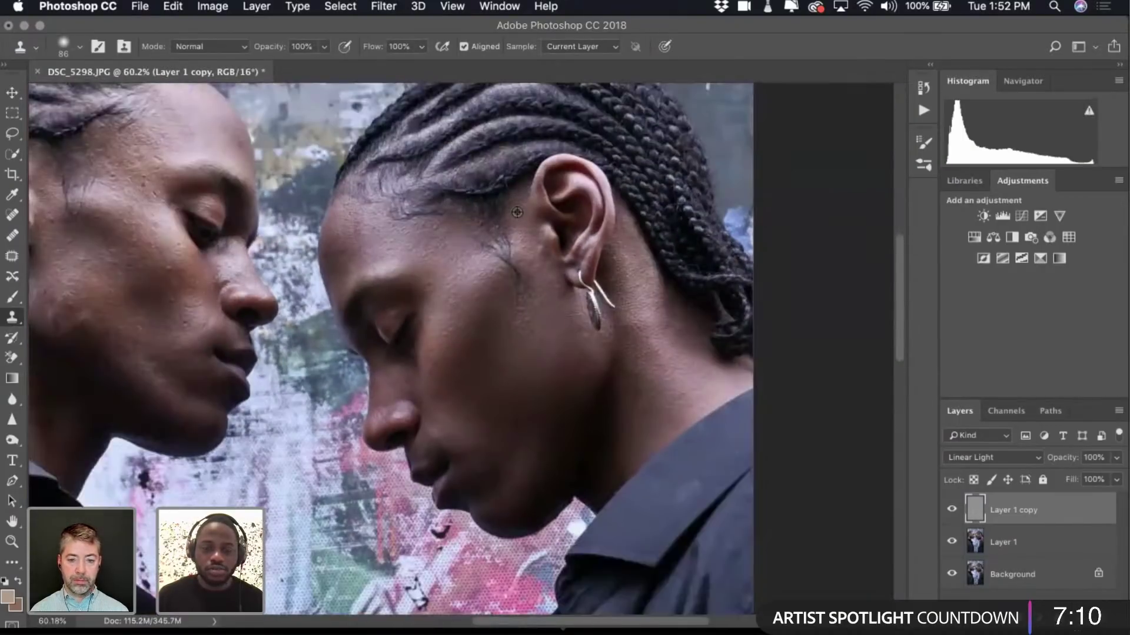
scroll(518, 215, up, 3)
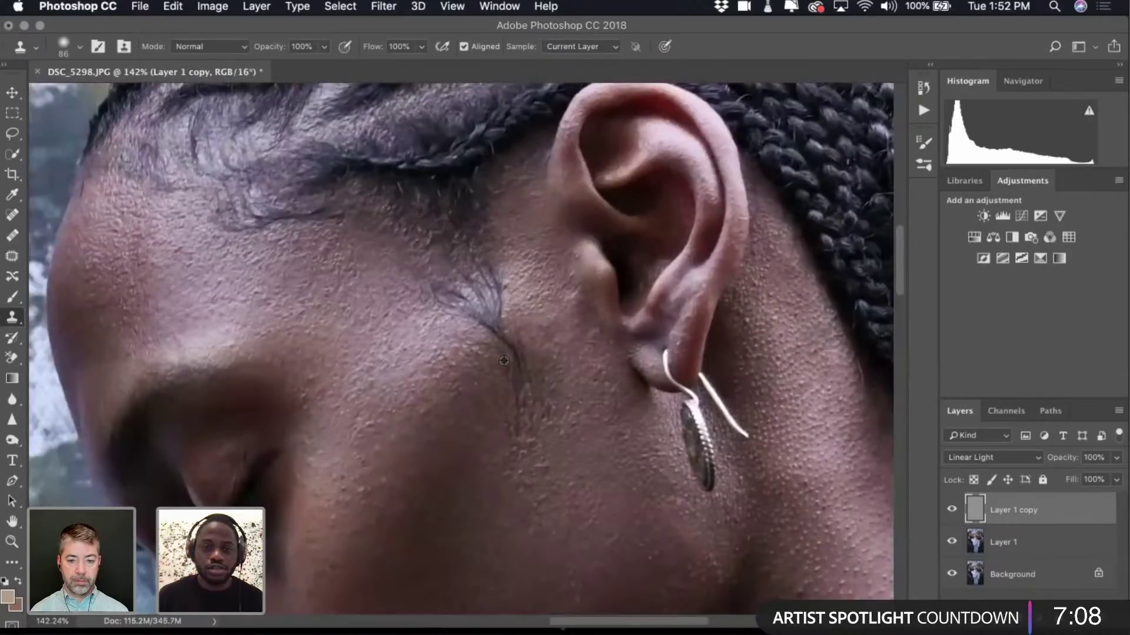
scroll(472, 260, down, 3)
shift+click(996, 536)
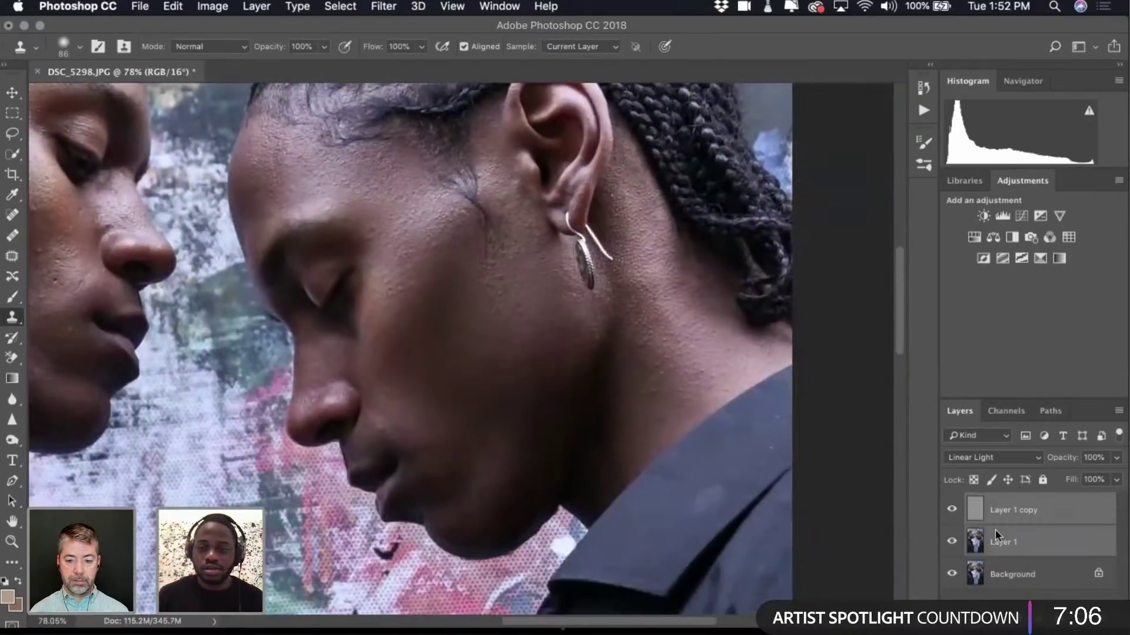
key(super+g)
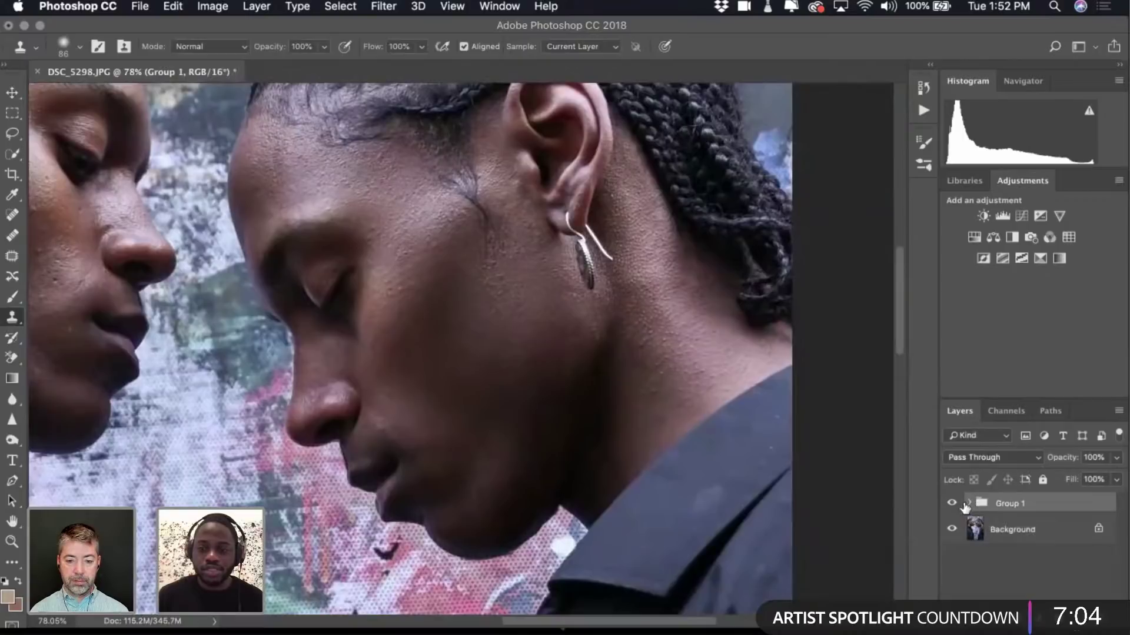
Compare the portrait before and after retouching by hiding and showing the layer group.
click(952, 504)
click(952, 504)
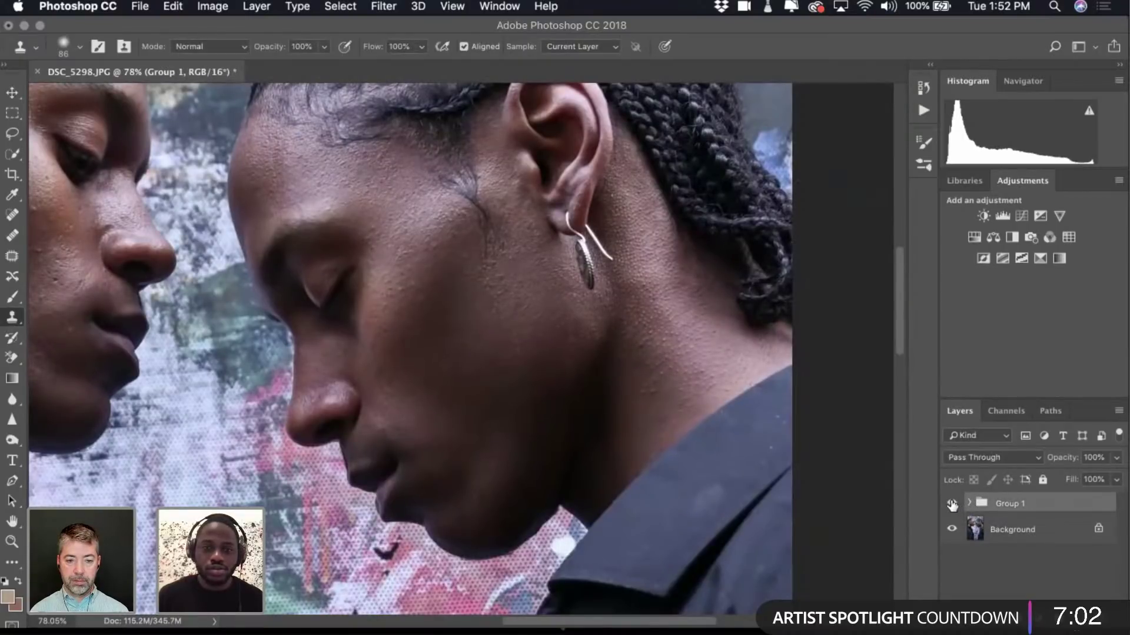
click(952, 503)
click(952, 504)
click(952, 503)
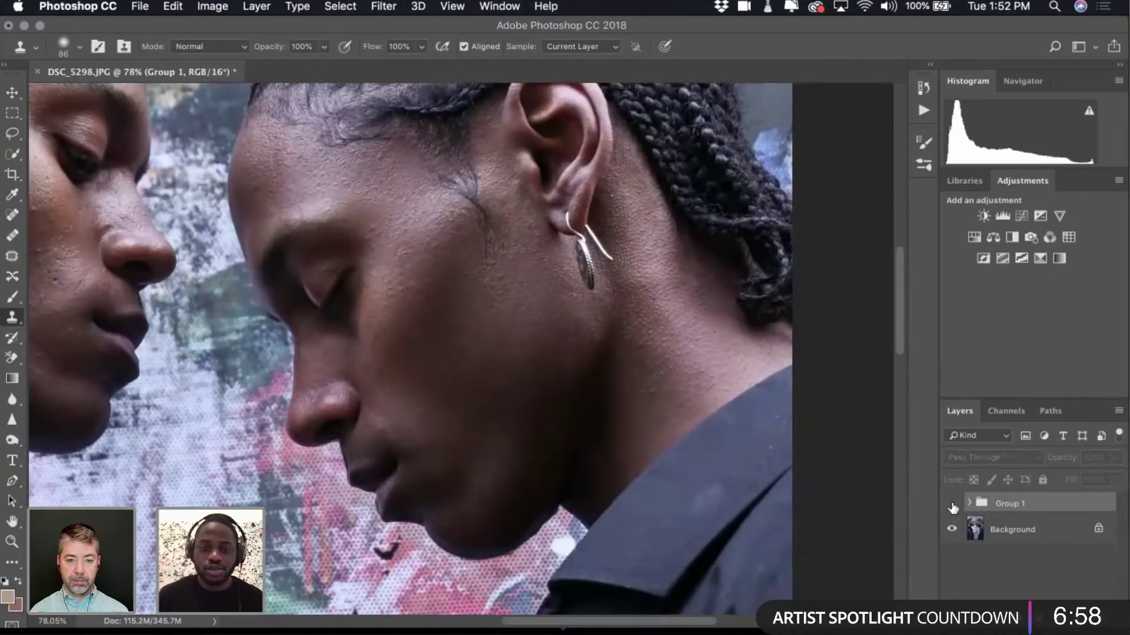
click(952, 504)
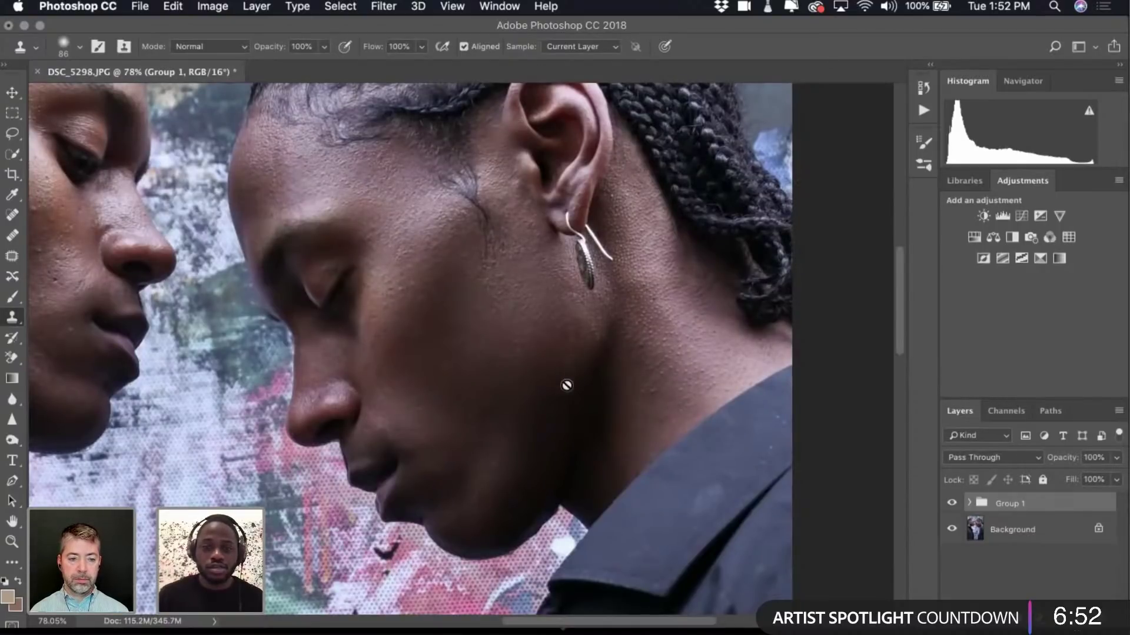
Expand the layer group and make Layer 1 active for smoothing the face of the man with the stud earring.
scroll(559, 383, left, 10)
scroll(612, 361, up, 2)
scroll(613, 358, up, 3)
scroll(613, 358, right, 3)
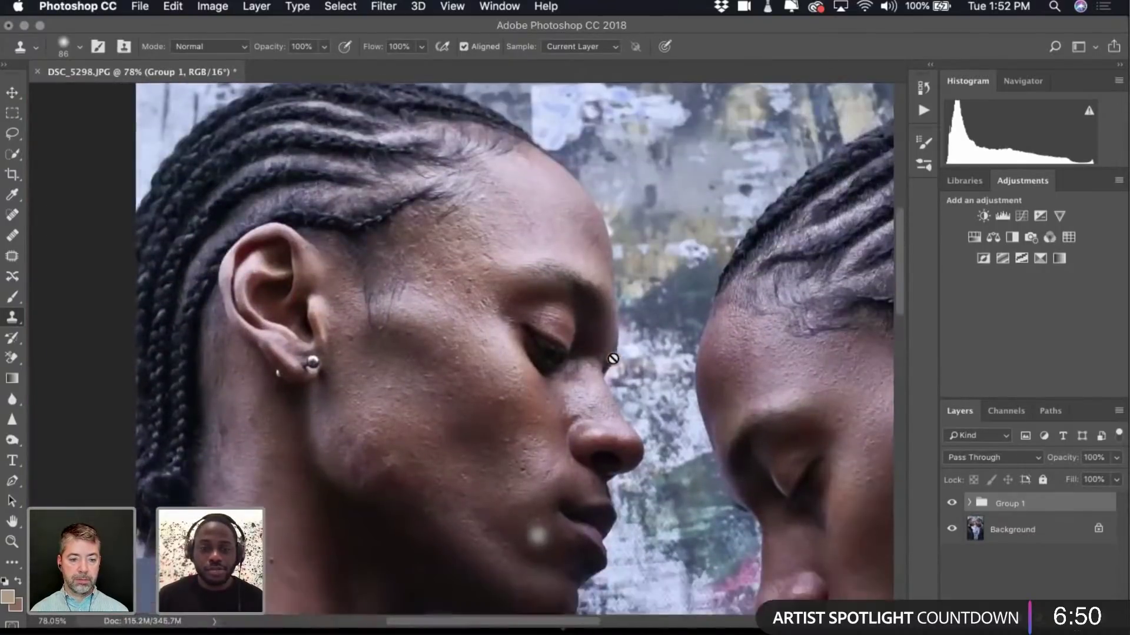
click(971, 503)
click(1029, 531)
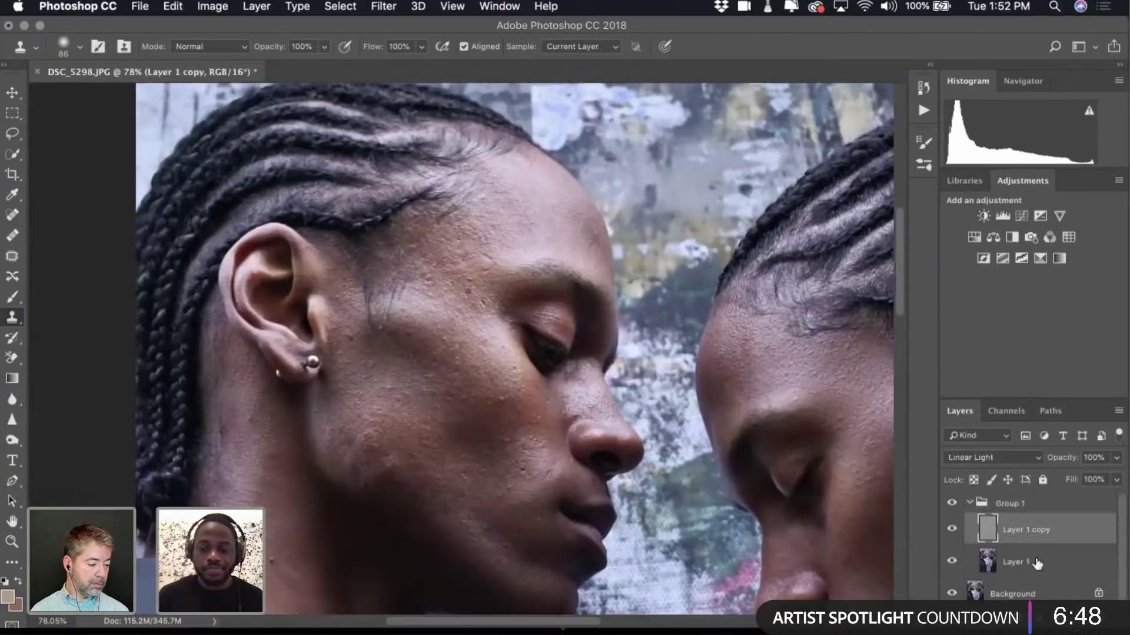
click(1033, 562)
scroll(476, 390, down, 2)
scroll(475, 390, down, 1)
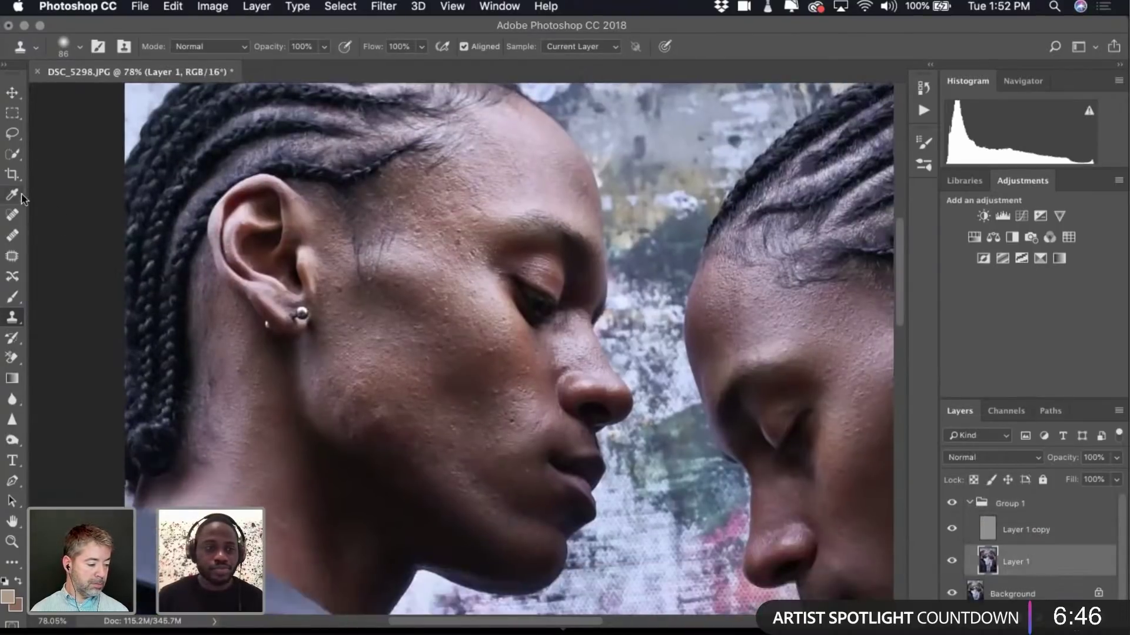
Lasso the cheek, temple and side of the forehead on the face with the stud earring, using a 26 px feather.
click(12, 134)
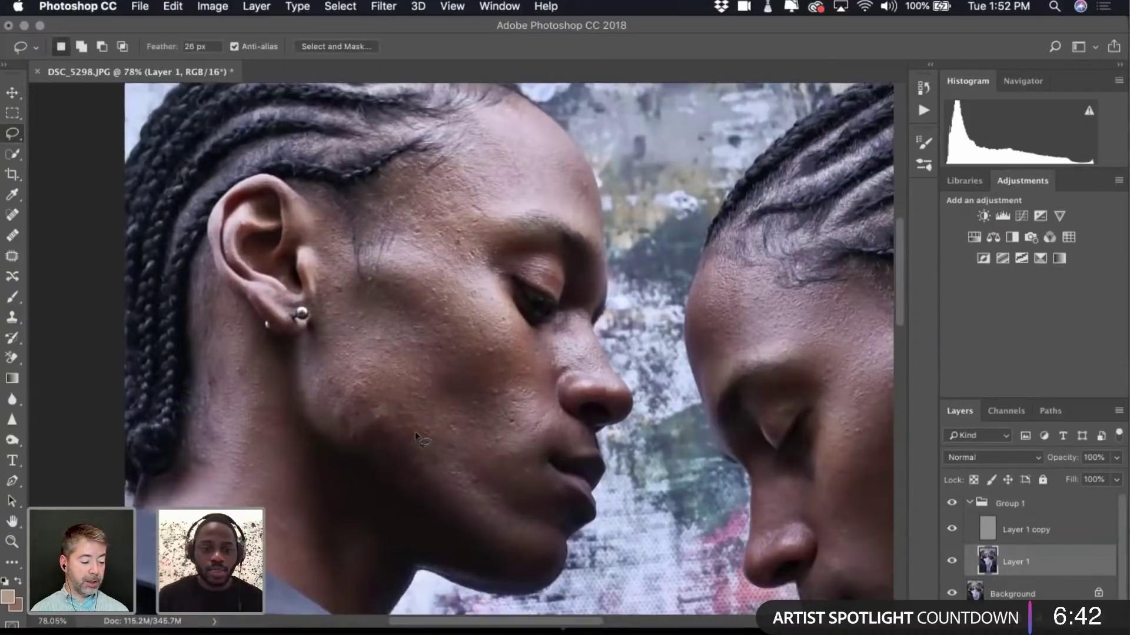
mouse_move(334, 281)
mouse_down()
mouse_move(376, 288)
mouse_move(397, 245)
mouse_up()
mouse_move(408, 204)
mouse_down()
mouse_move(480, 163)
mouse_move(490, 194)
mouse_up()
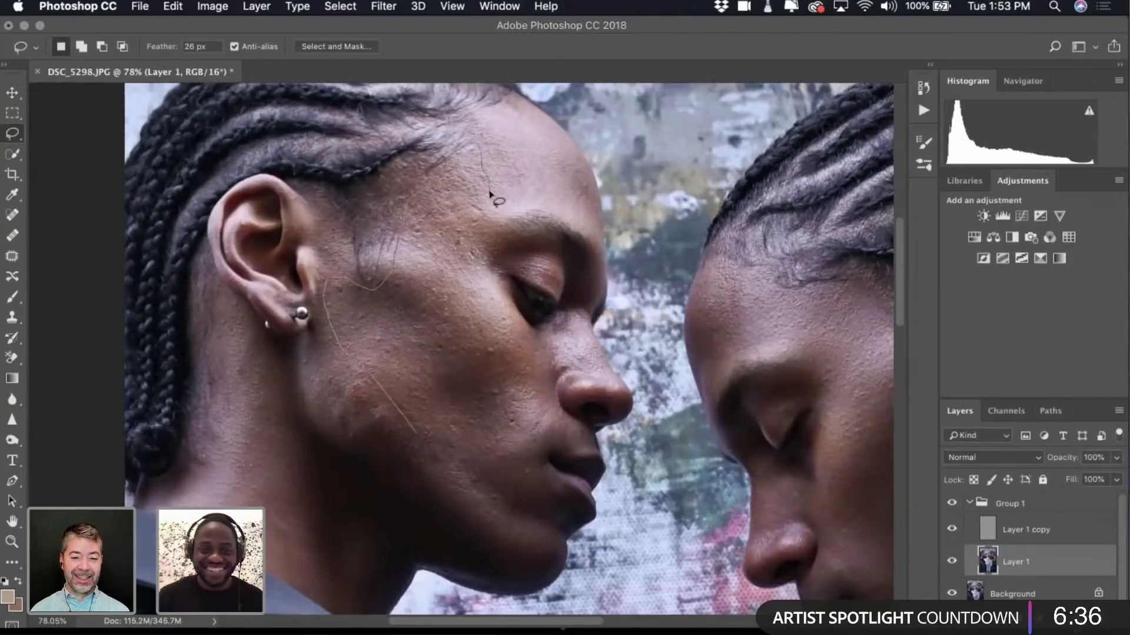
drag(491, 300, 514, 317)
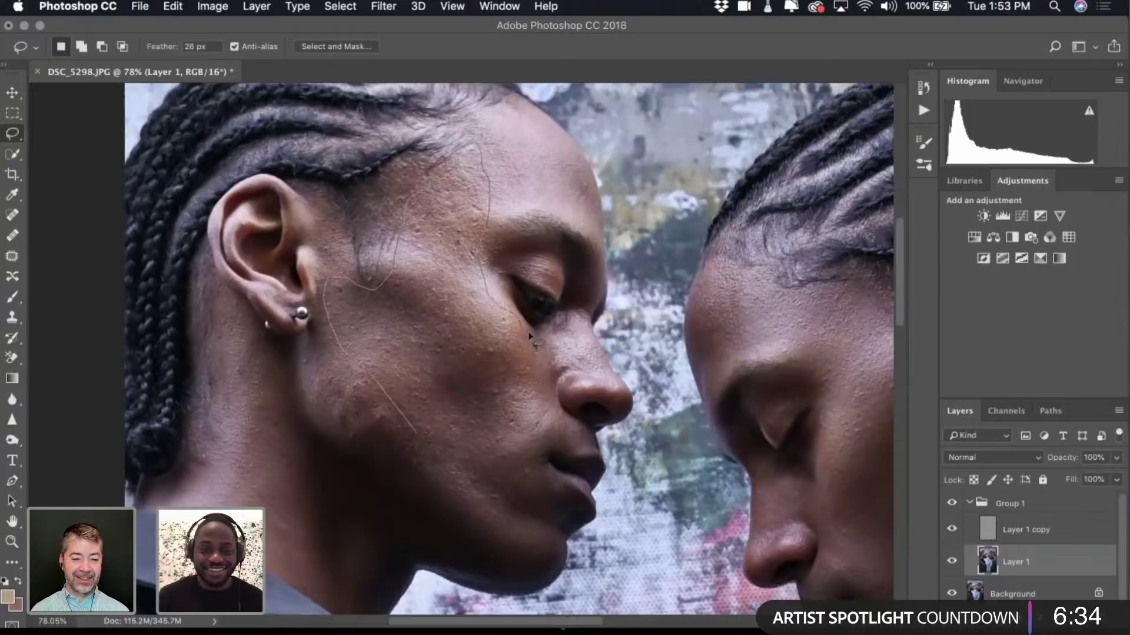
mouse_move(536, 388)
mouse_down()
mouse_move(526, 463)
mouse_move(539, 490)
mouse_move(500, 519)
mouse_move(446, 495)
mouse_move(419, 440)
mouse_up()
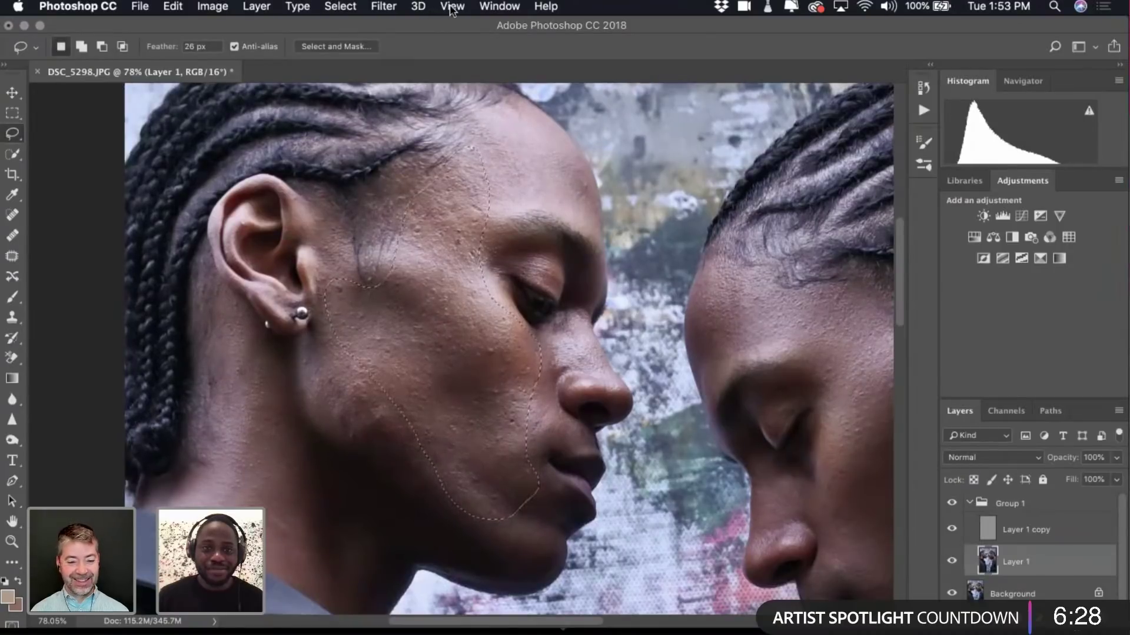
Reapply the last Gaussian Blur to the selected cheek and temple skin, and deselect.
click(451, 6)
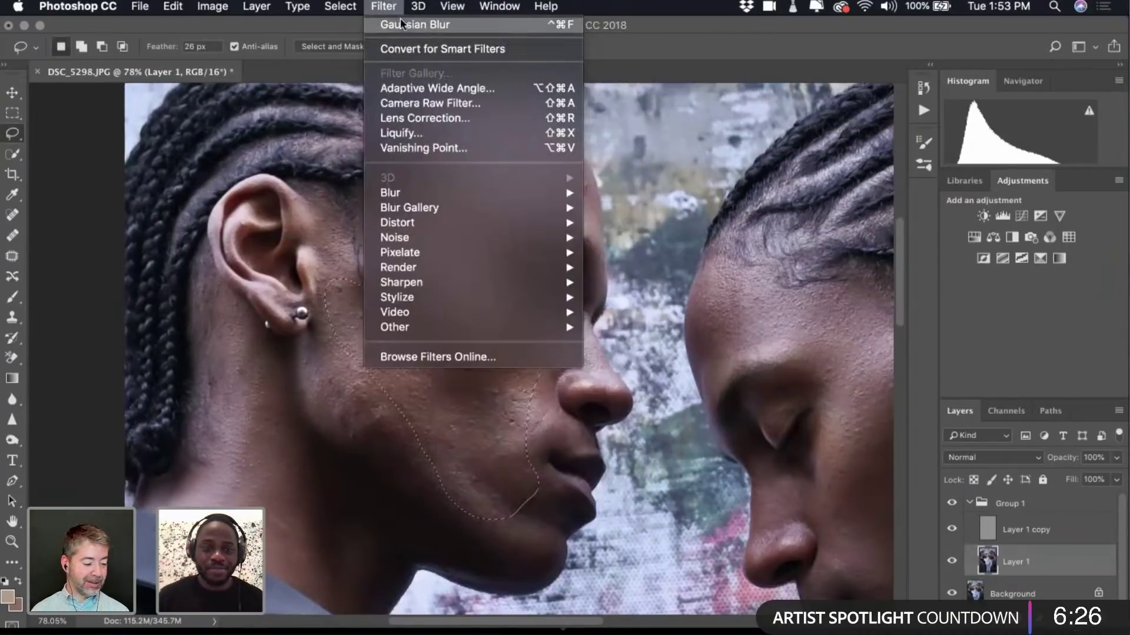
click(753, 410)
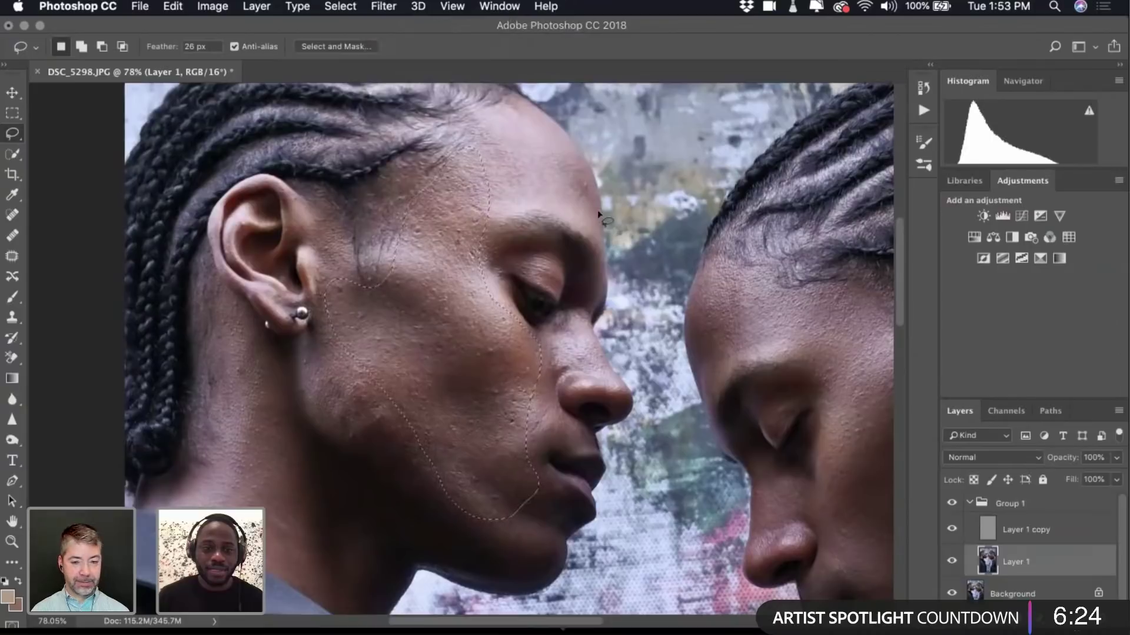
key(ctrl+d)
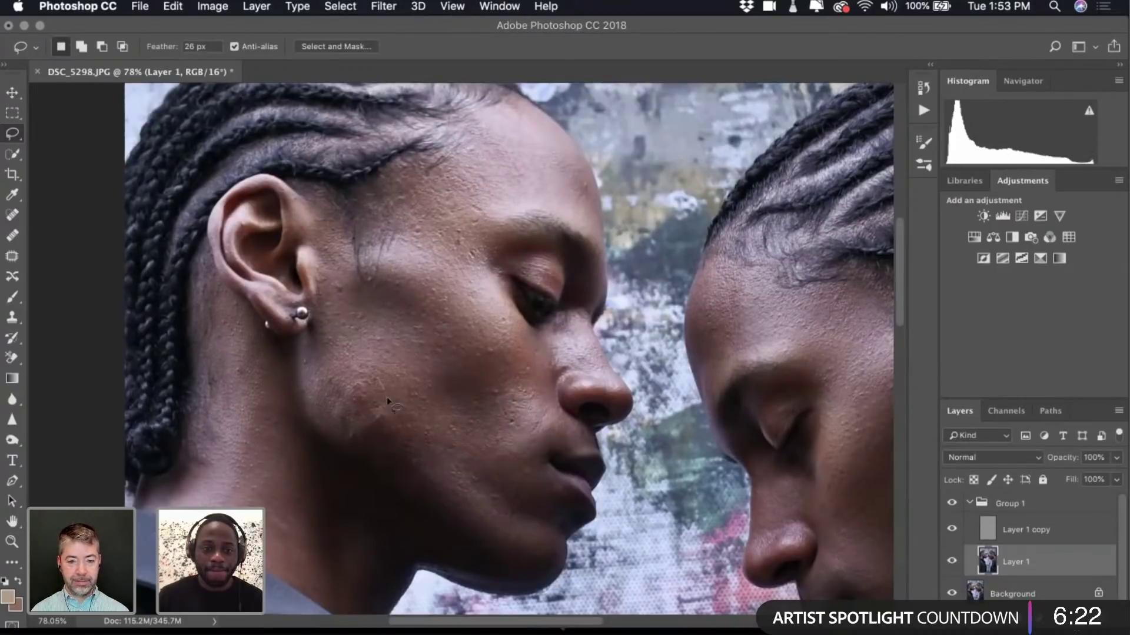
Lasso the jaw area below the stud earring, reapply the last Gaussian Blur to it, and deselect.
mouse_move(416, 465)
mouse_down()
mouse_move(430, 484)
mouse_move(329, 449)
mouse_move(300, 392)
mouse_up()
drag(304, 349, 303, 344)
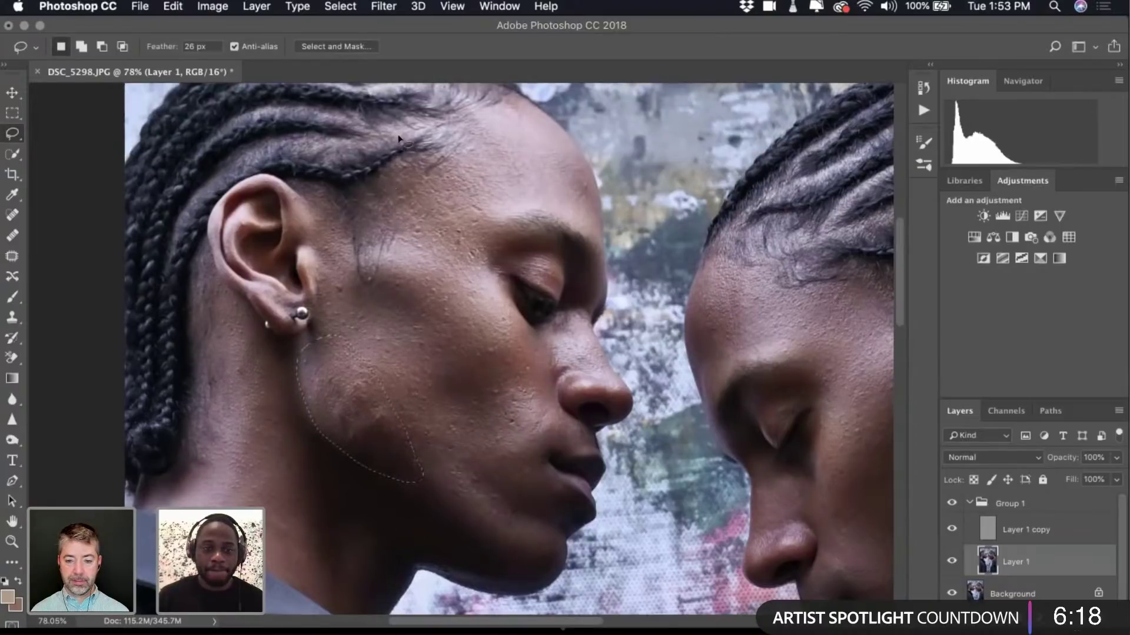
click(383, 6)
click(392, 23)
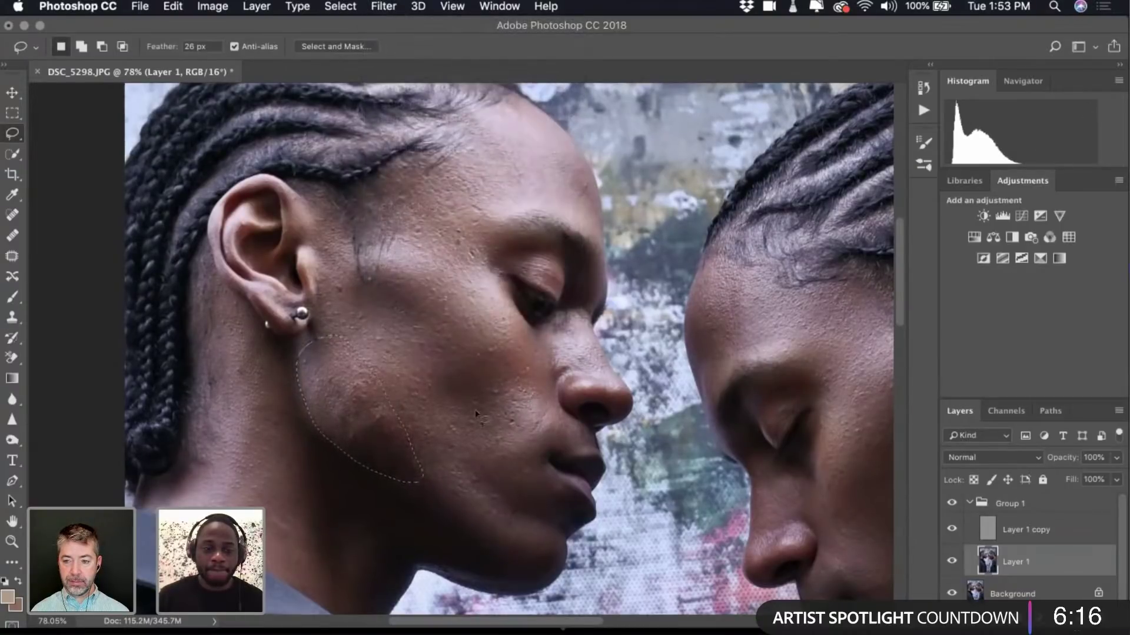
key(super+d)
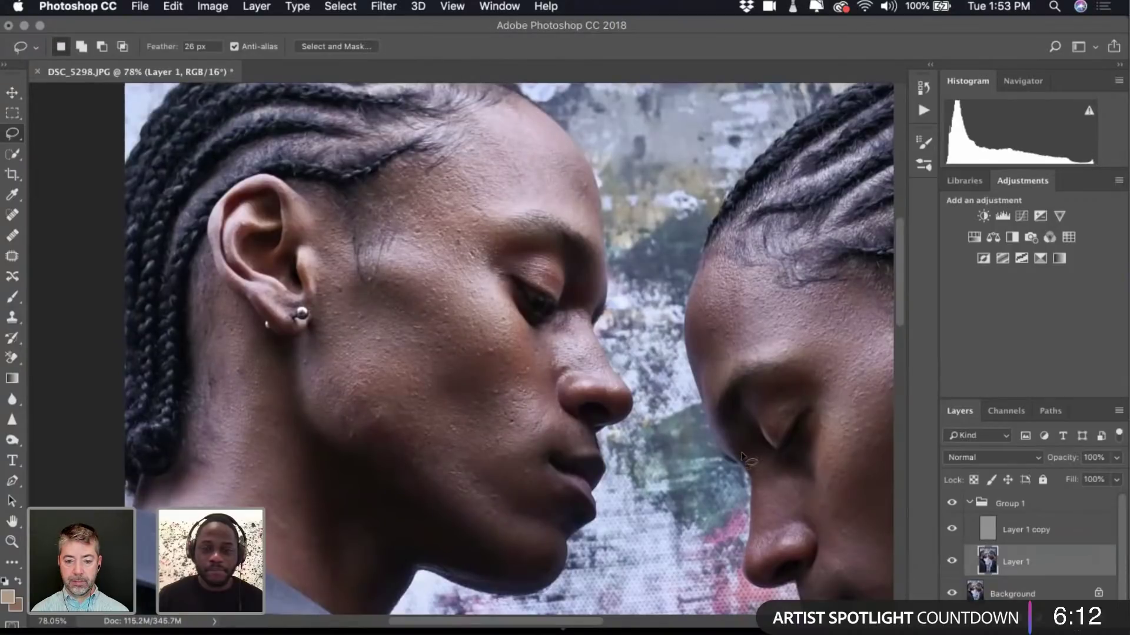
Clone out the blemishes on the lower cheek, jaw and chin on Layer 1 copy with the Clone Stamp.
click(1015, 533)
key(s)
scroll(271, 515, up, 5)
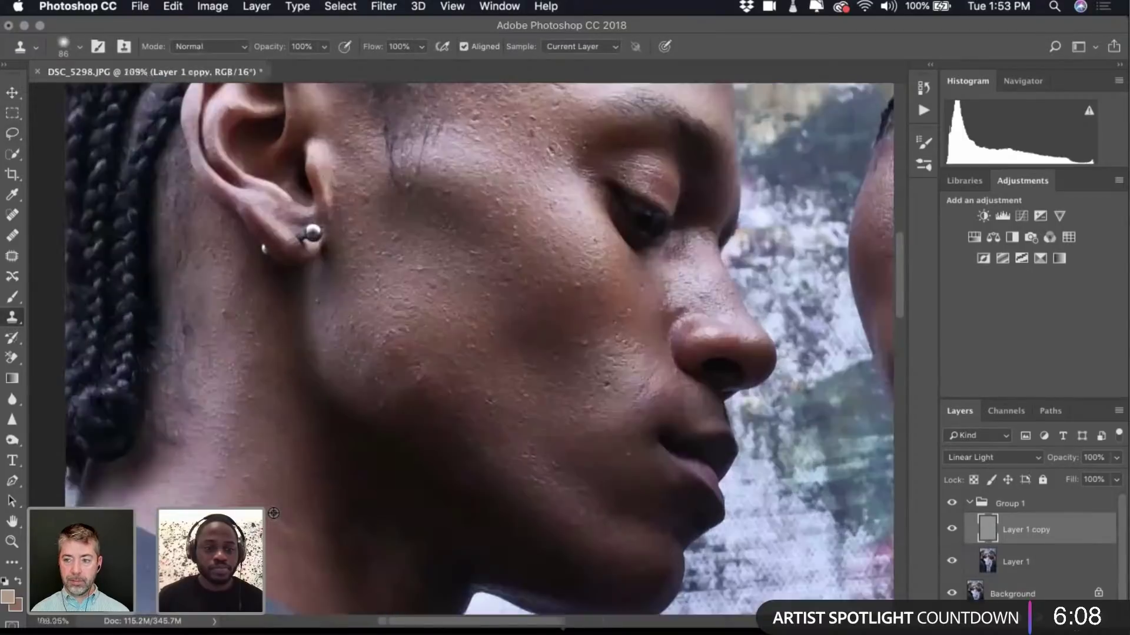
scroll(350, 533, up, 5)
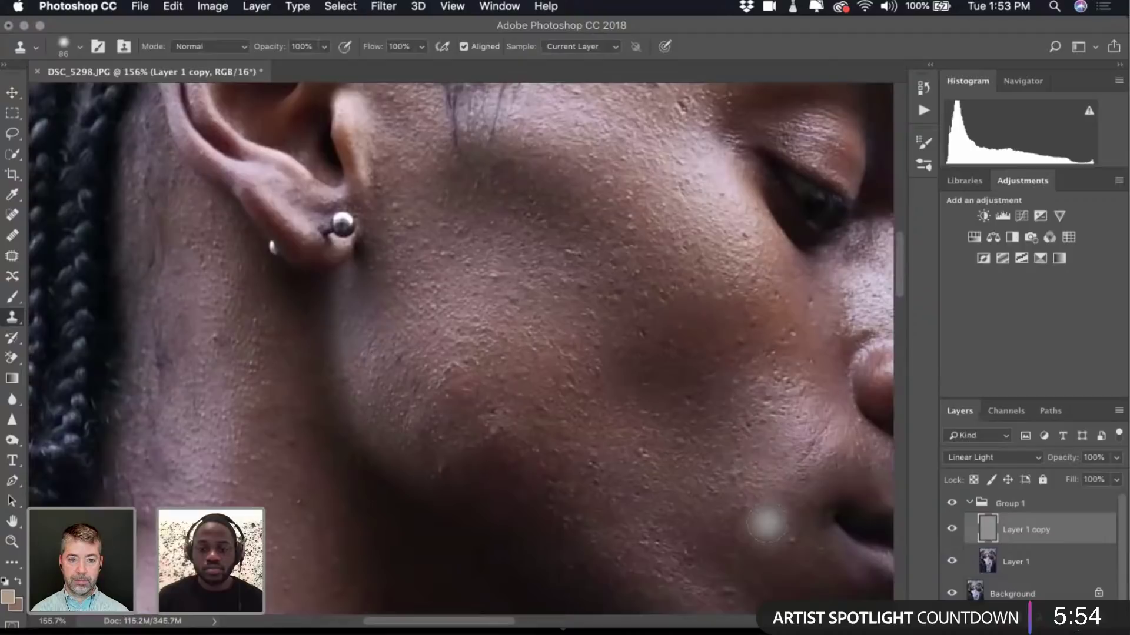
scroll(742, 436, down, 5)
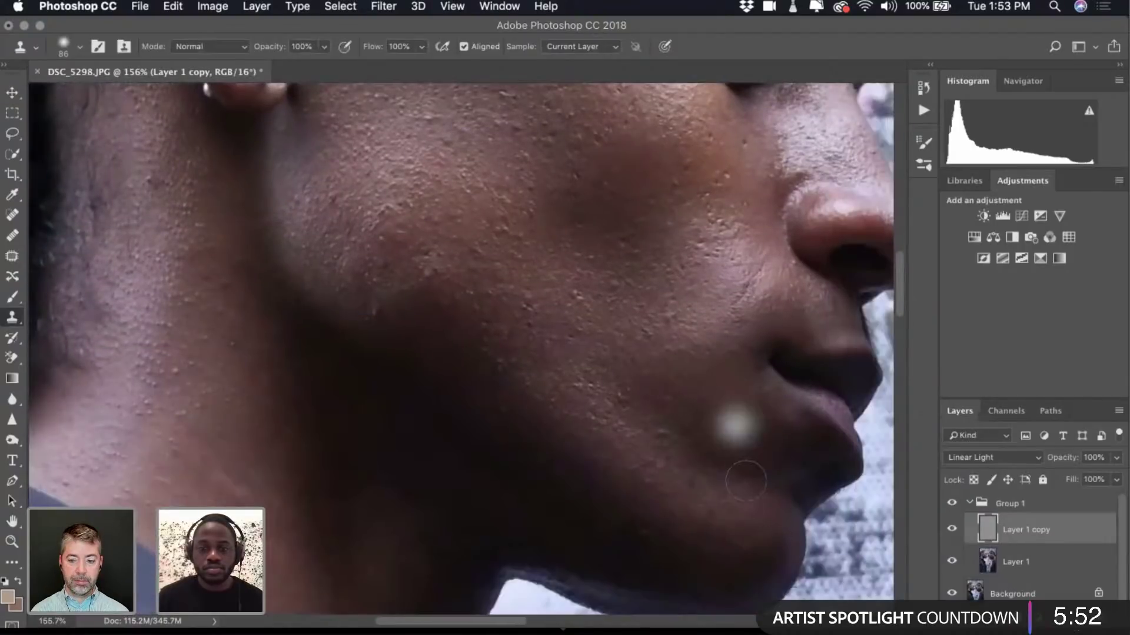
alt+click(665, 551)
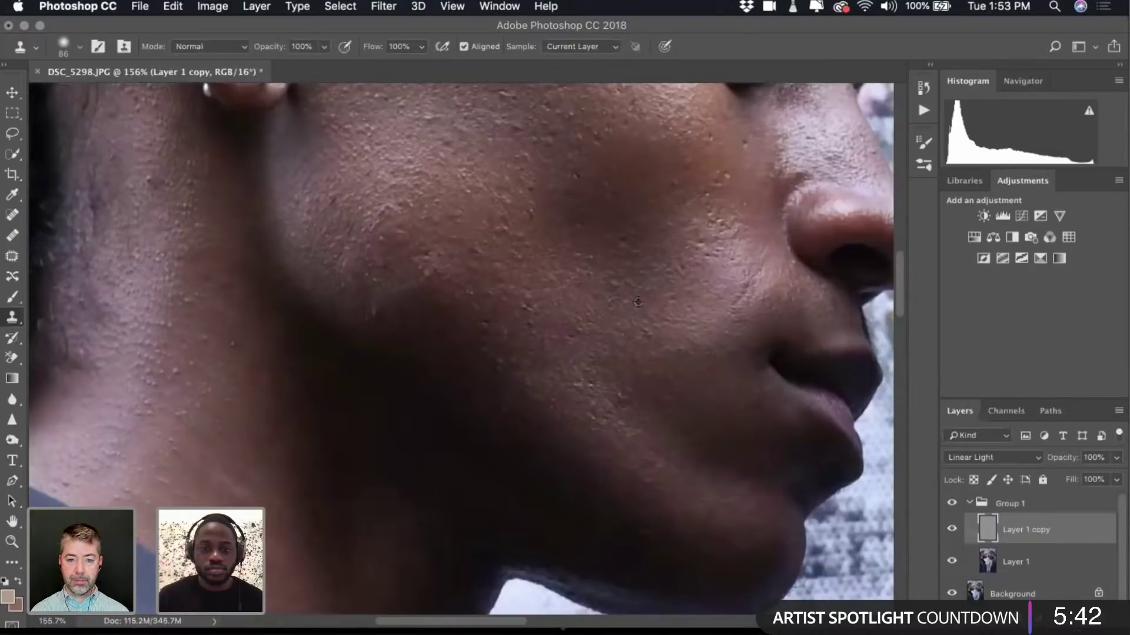
click(375, 315)
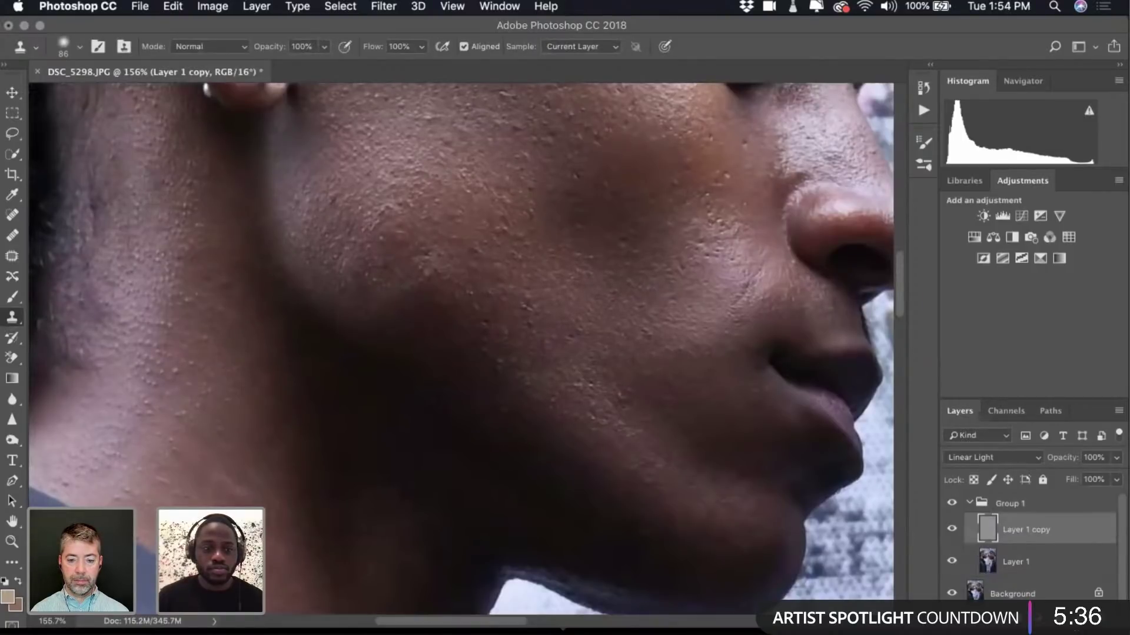
Clone out the blemishes on the upper cheek and on the temple beside the eye.
scroll(447, 241, up, 3)
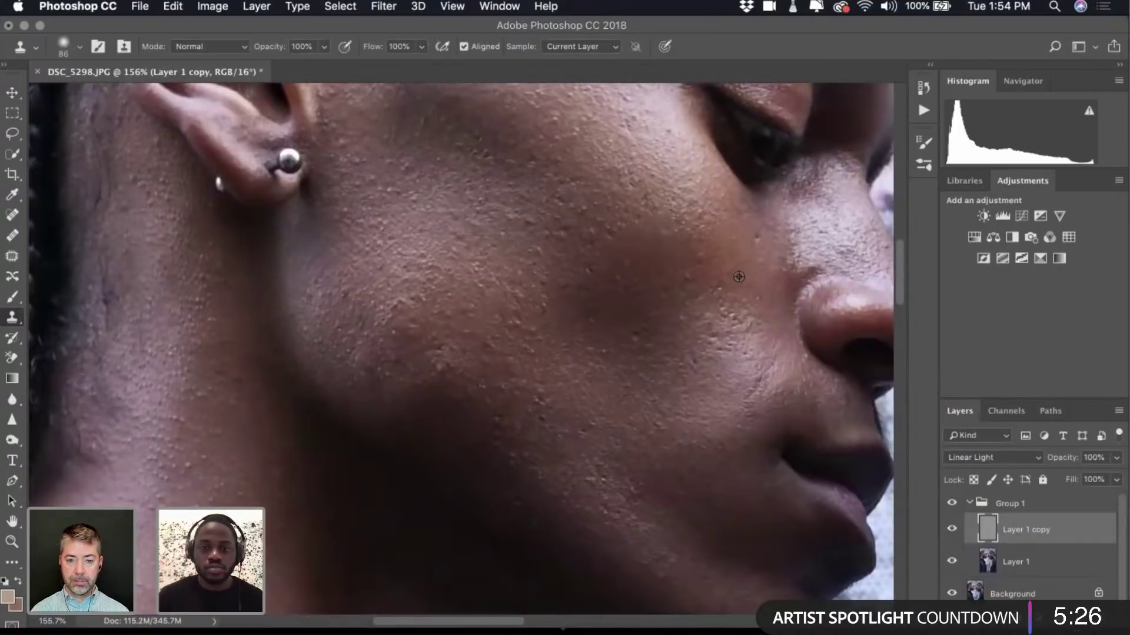
scroll(728, 406, up, 5)
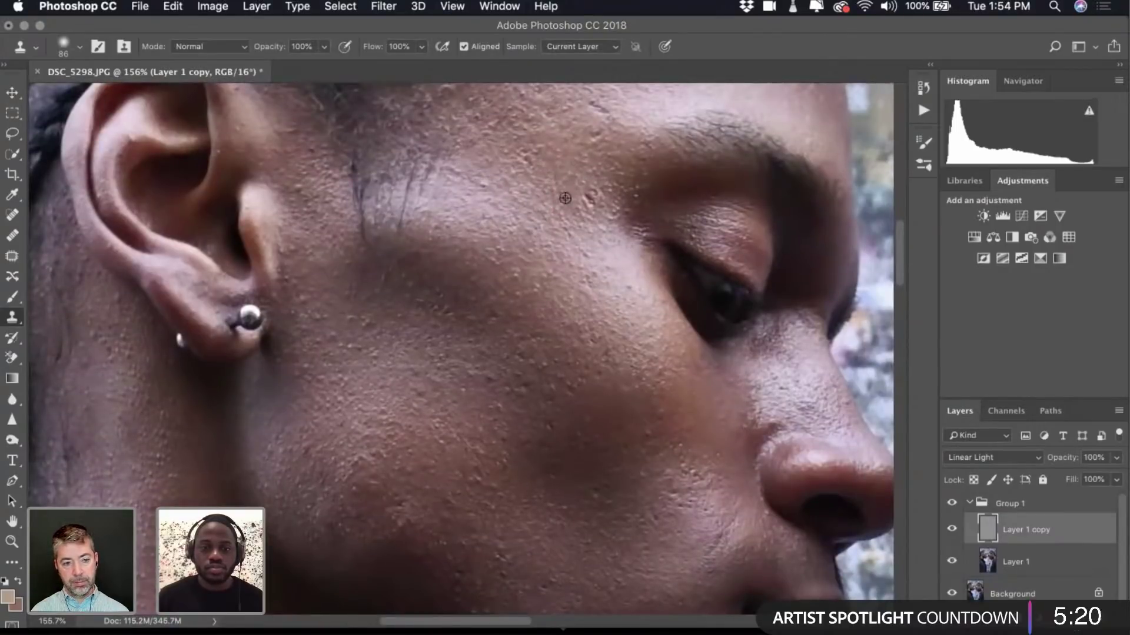
scroll(597, 265, up, 5)
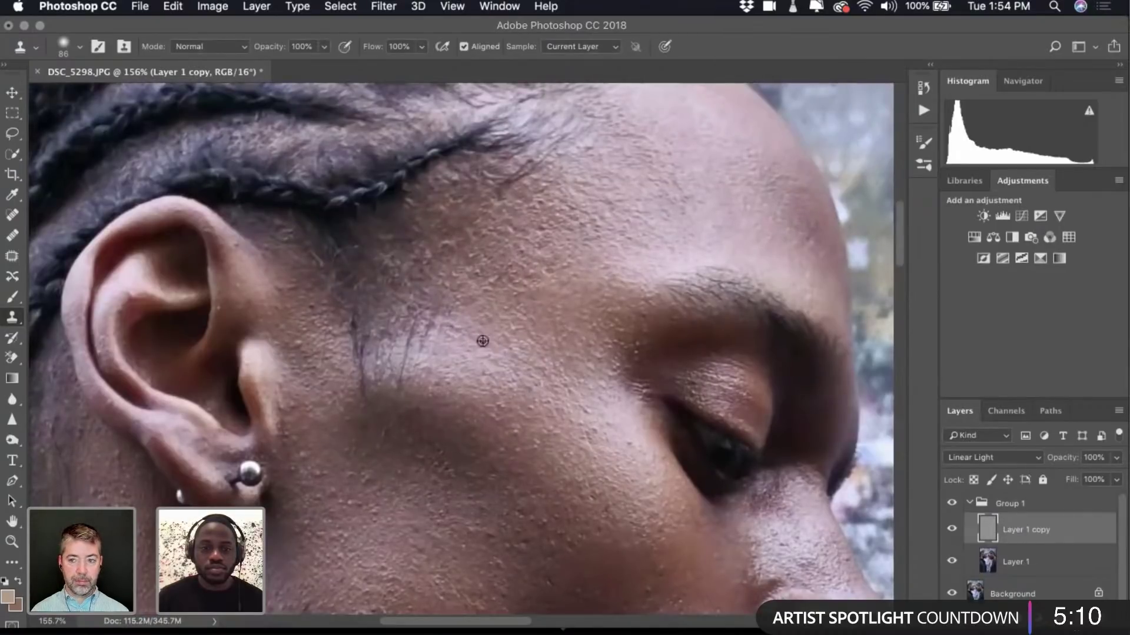
Examine the retouched face as a whole and the cheek's skin texture close up.
scroll(511, 382, down, 2)
scroll(510, 382, down, 3)
scroll(521, 387, up, 1)
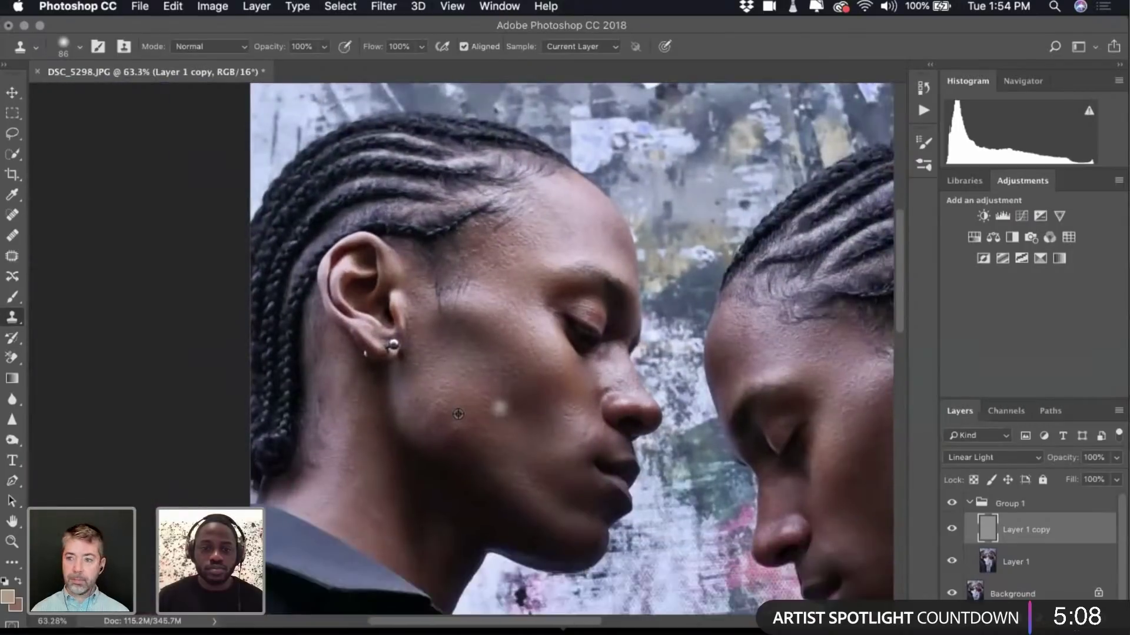
scroll(458, 415, up, 1)
scroll(436, 439, up, 5)
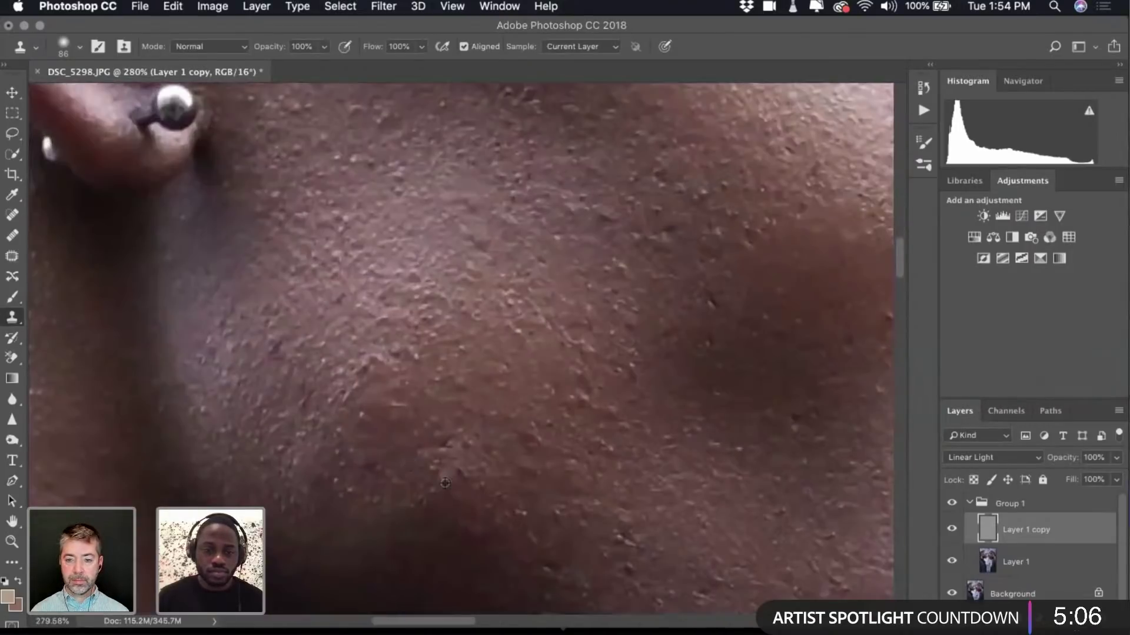
scroll(302, 281, down, 3)
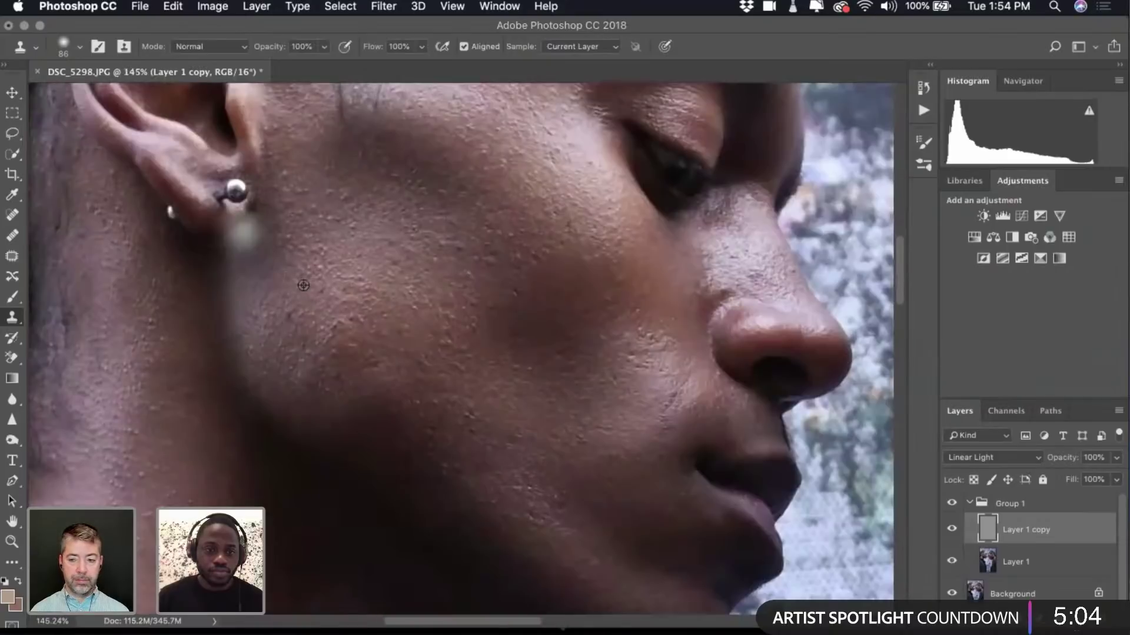
scroll(242, 231, up, 2)
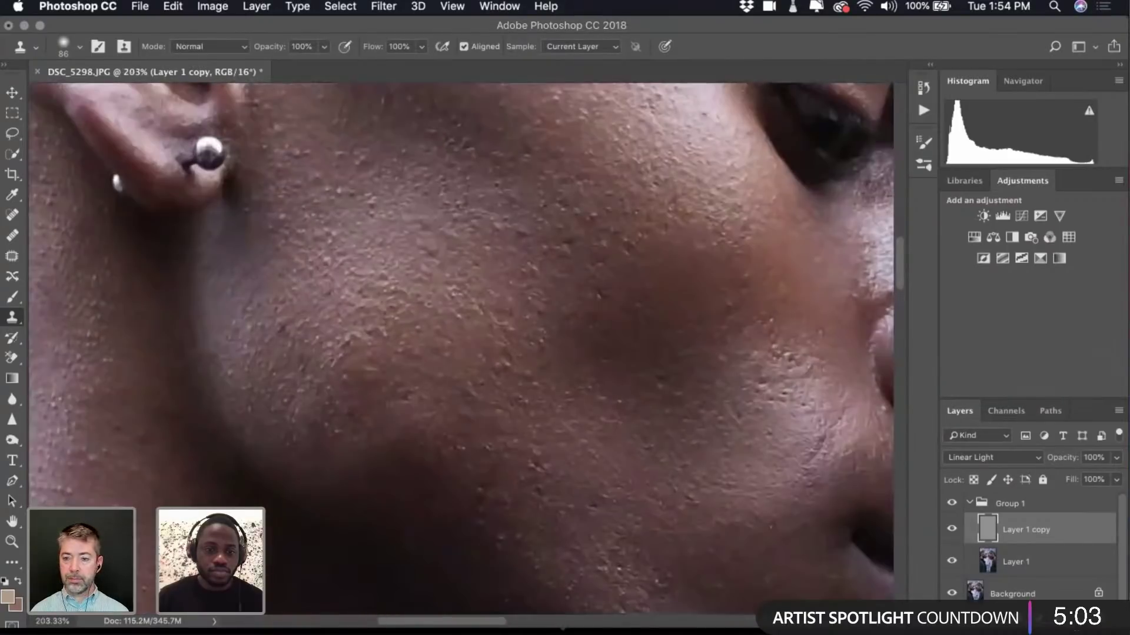
Clone skin texture over the bumpy cheek area on Layer 1 copy with a 175 px Clone Stamp, and toggle the last stroke to compare.
click(70, 47)
drag(145, 93, 154, 98)
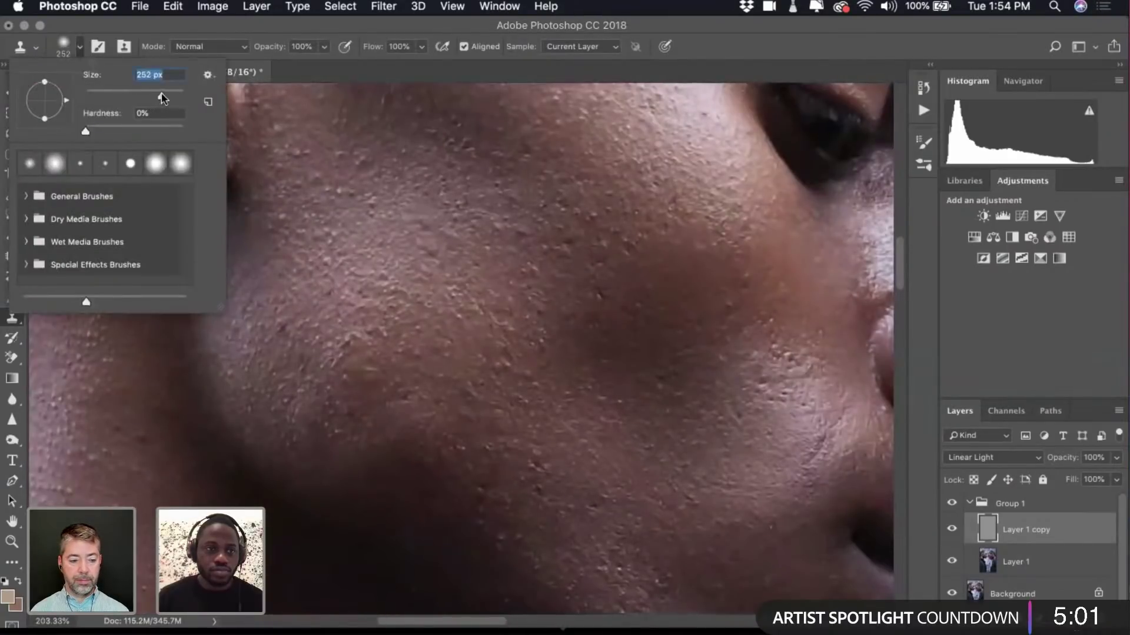
click(66, 44)
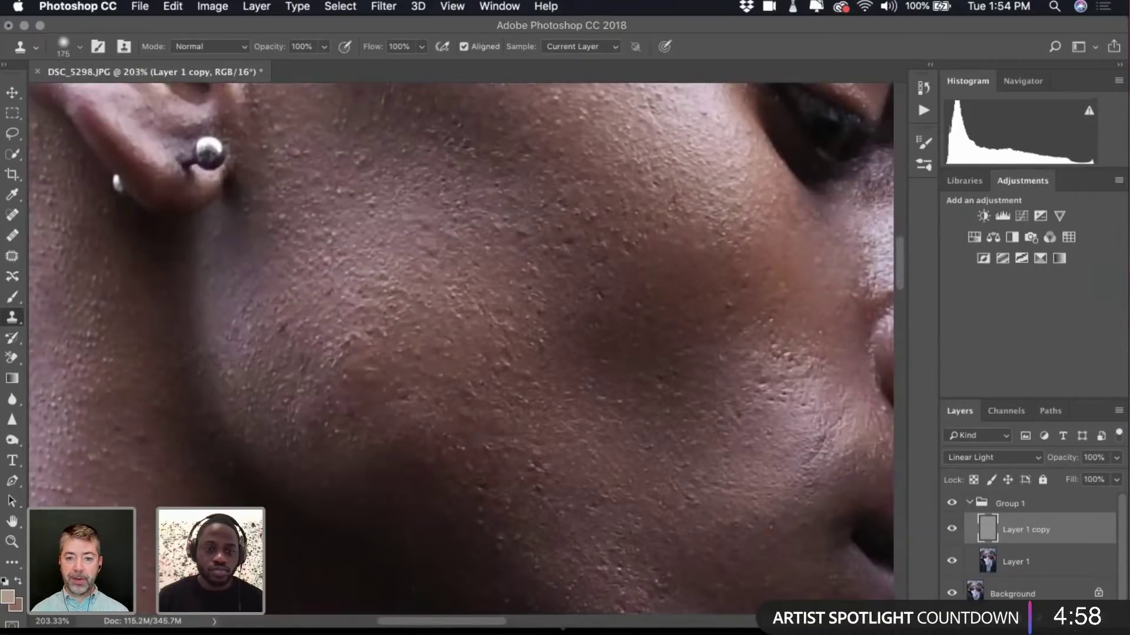
alt+click(449, 312)
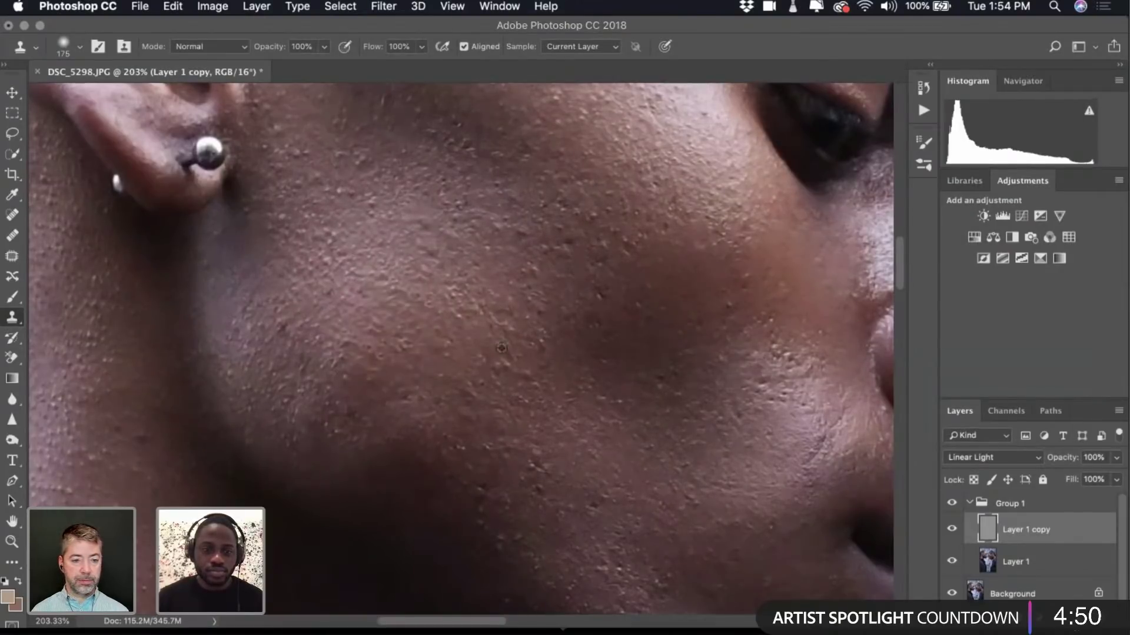
right_click(542, 378)
key(Escape)
key(super+z)
key(super+z)
key(super+z)
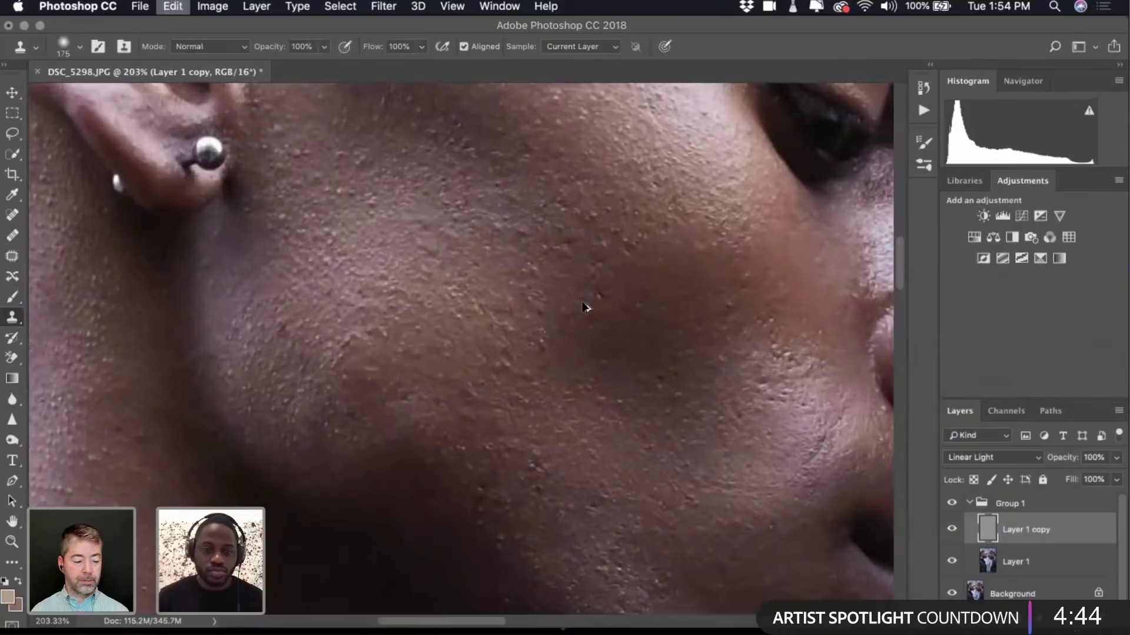
key(super+z)
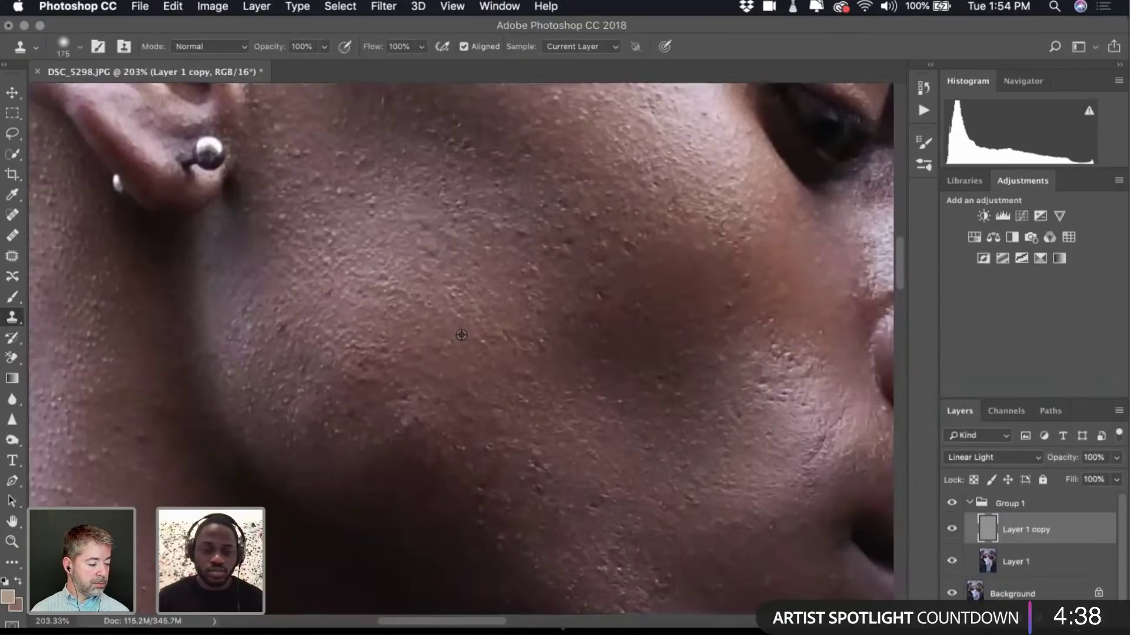
Examine both retouched faces at different magnifications and compare them with Group 1 hidden and shown.
scroll(461, 334, down, 4)
scroll(447, 400, up, 2)
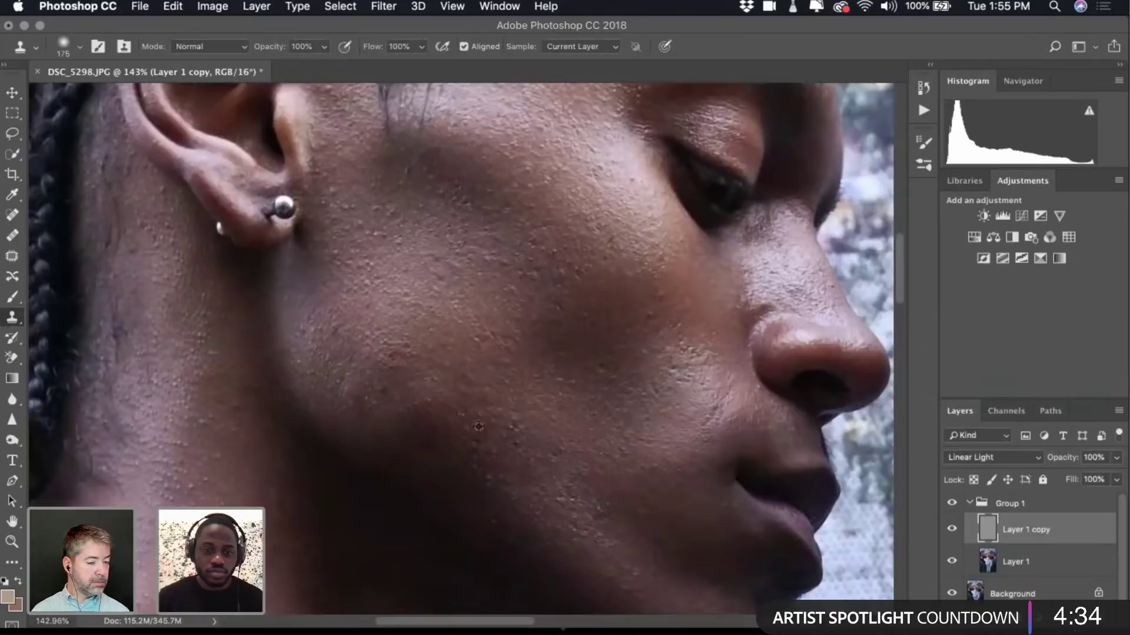
scroll(472, 354, down, 6)
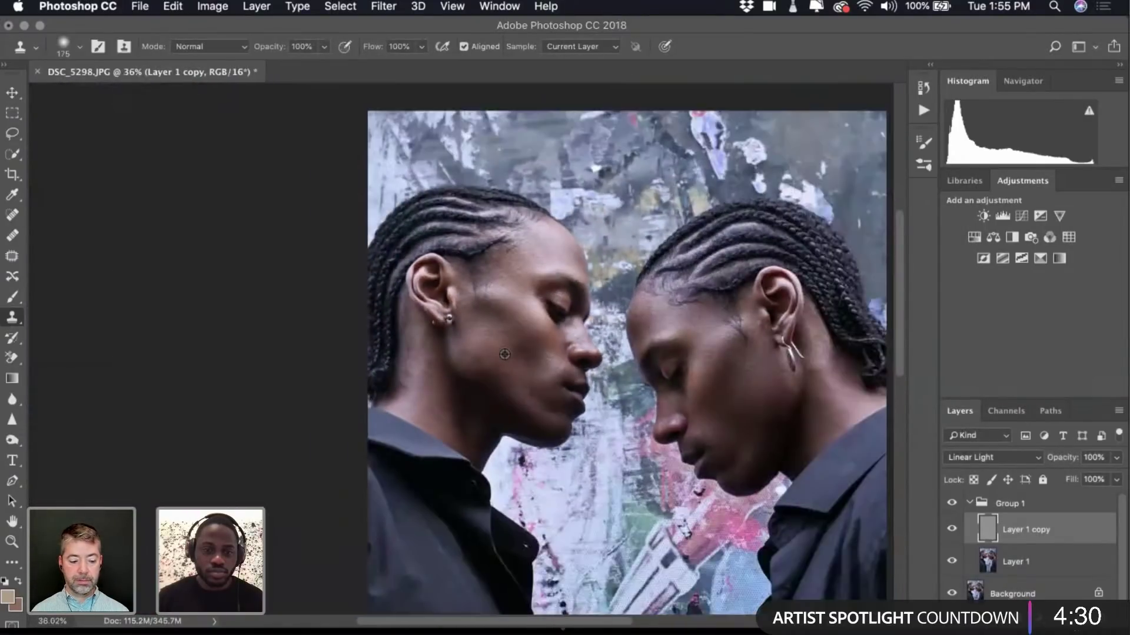
scroll(504, 354, down, 2)
scroll(504, 354, left, 3)
scroll(504, 354, right, 4)
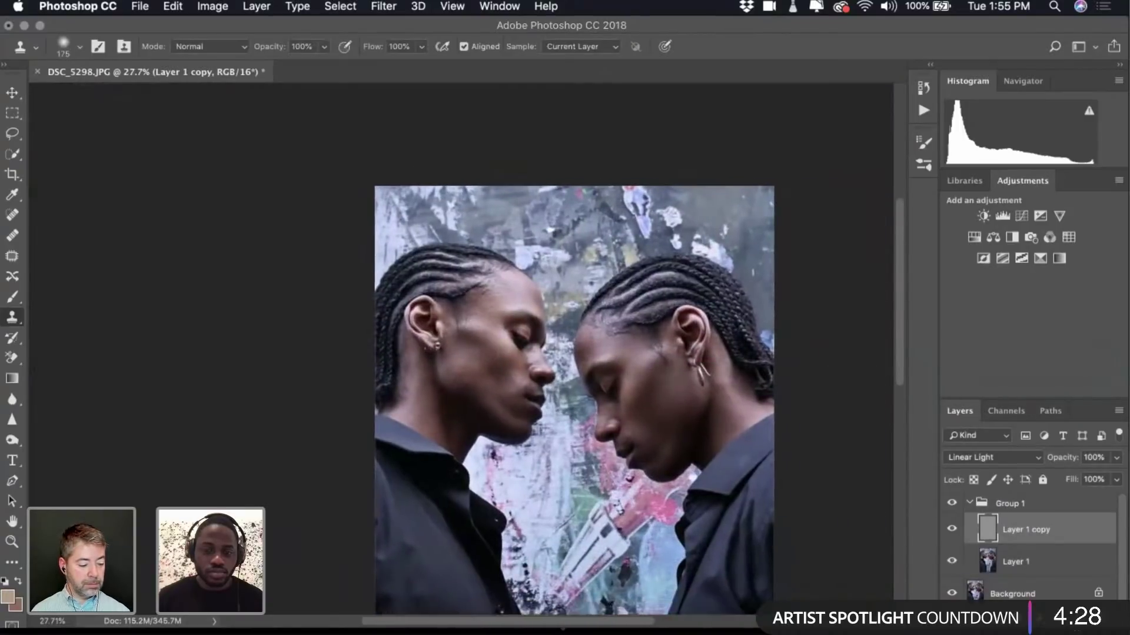
scroll(600, 420, up, 5)
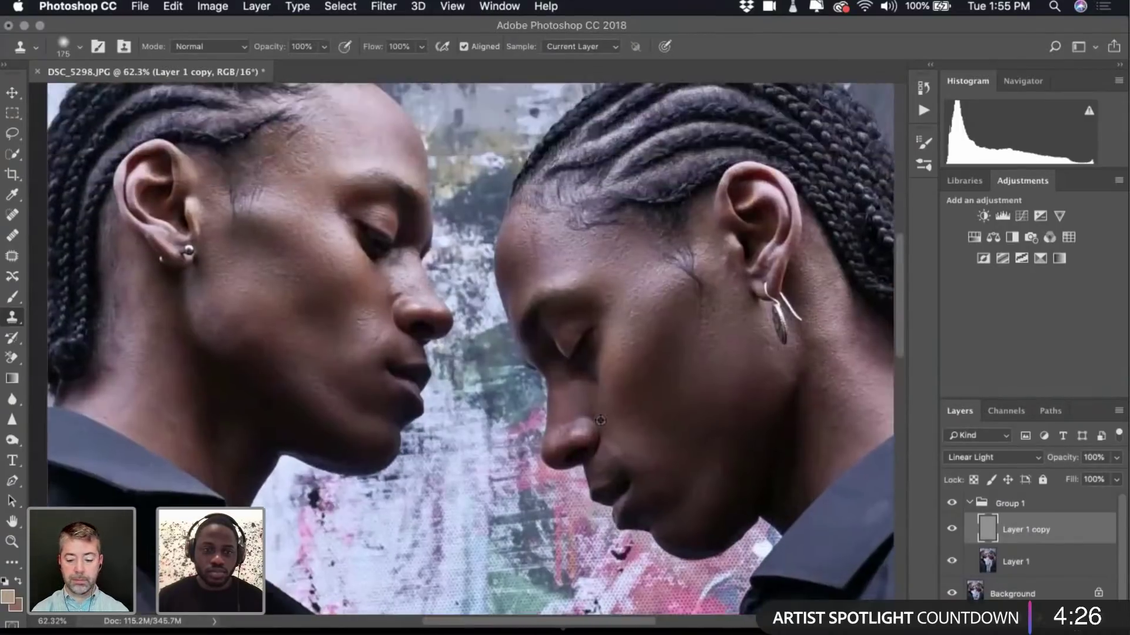
scroll(638, 419, down, 2)
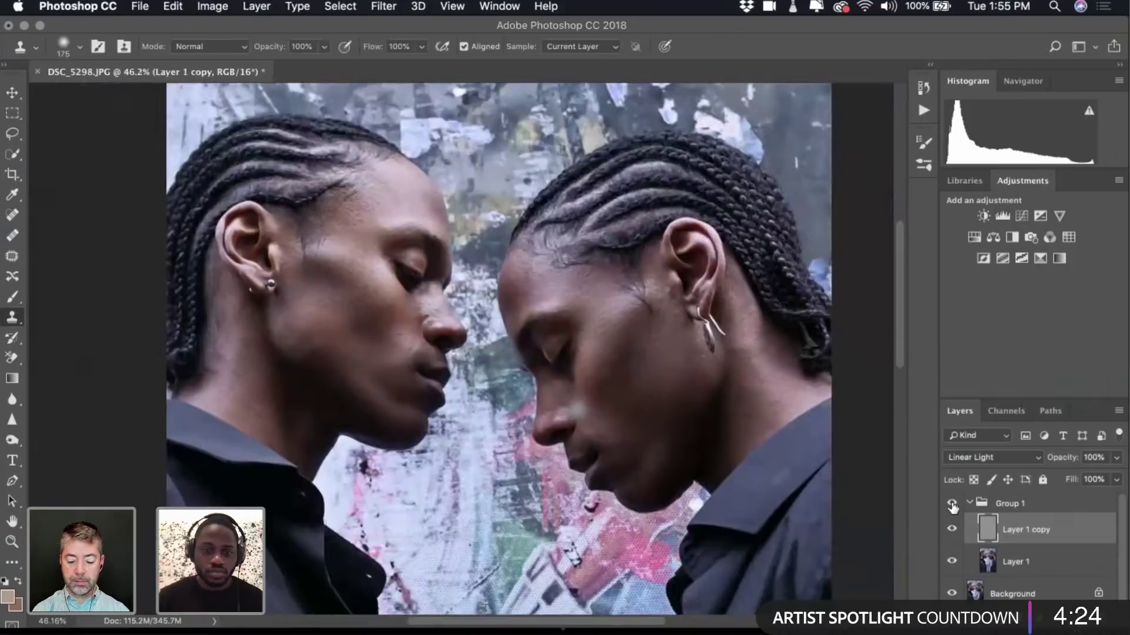
click(952, 505)
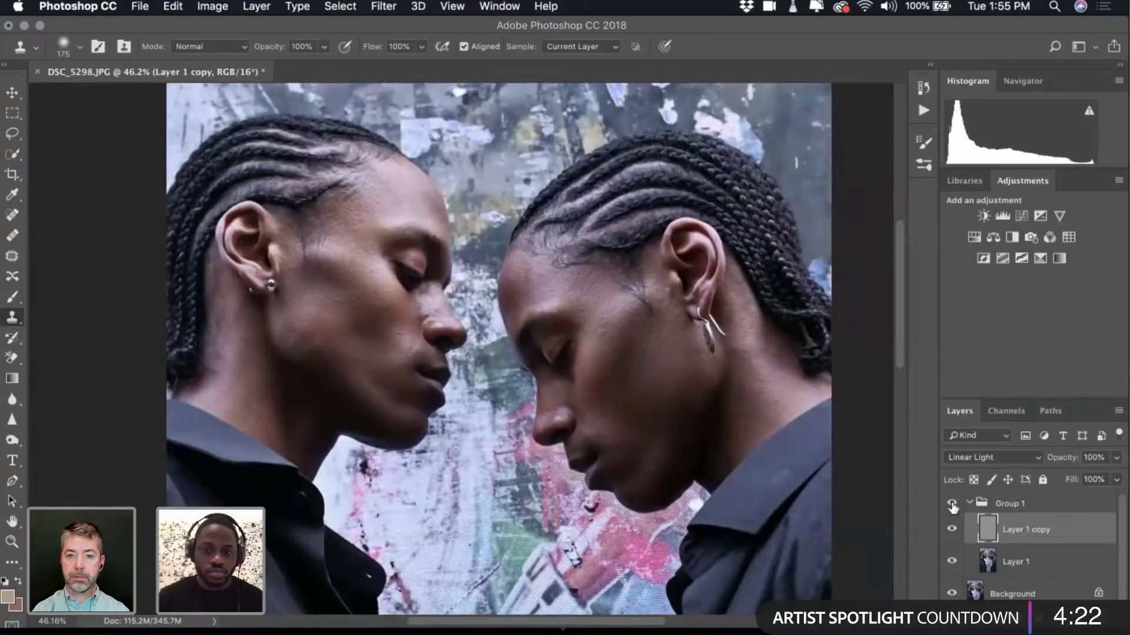
click(952, 505)
Collapse Group 1 and merge all visible layers into the Background.
click(968, 504)
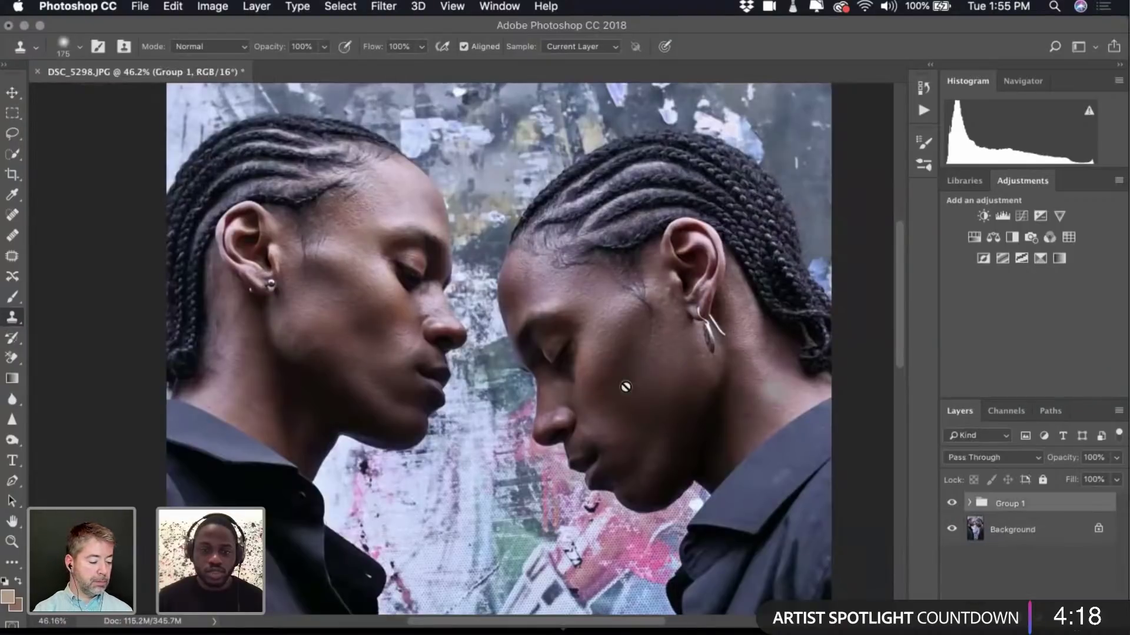
scroll(600, 382, down, 2)
scroll(600, 382, down, 3)
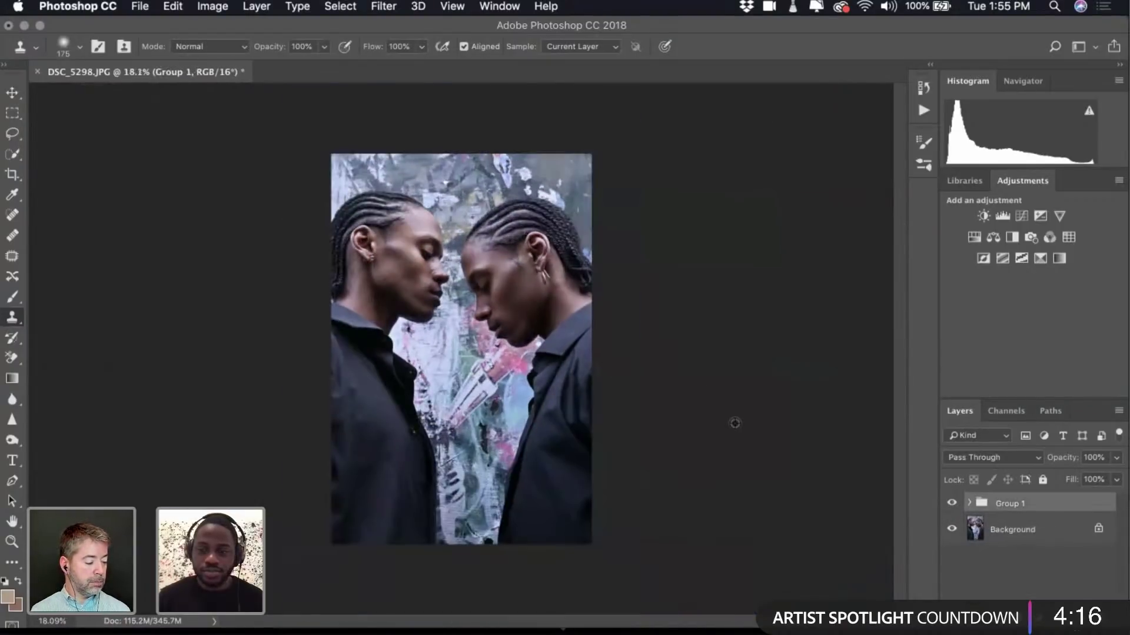
key(super+0)
key(super+shift+e)
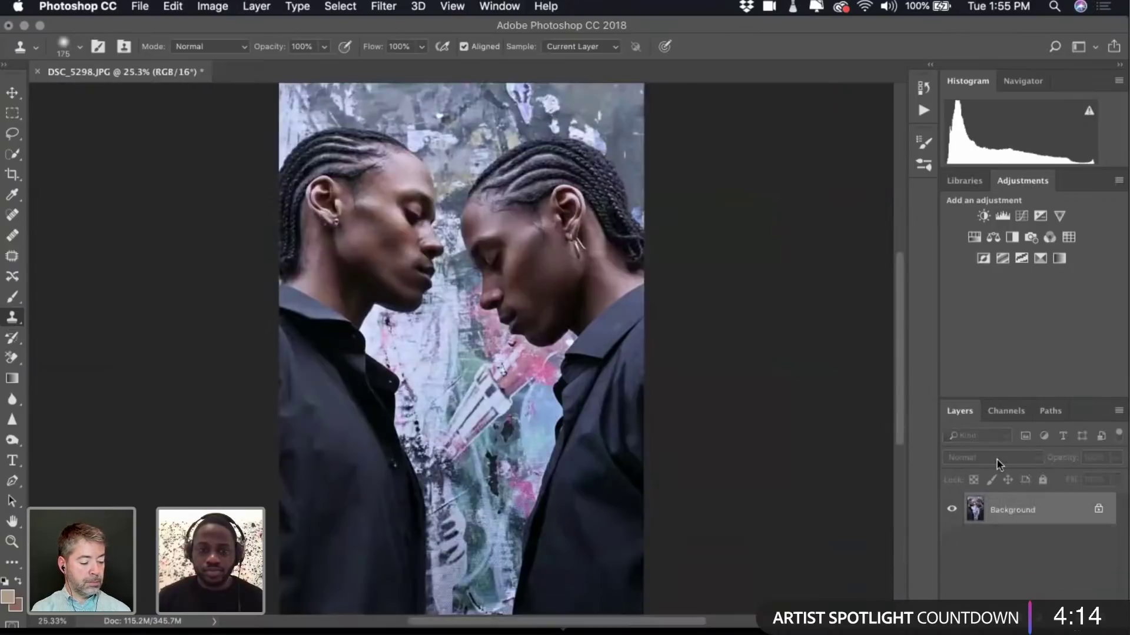
Duplicate the merged Background onto a new layer and set the Clone Stamp brush size to 62 px.
scroll(383, 216, up, 6)
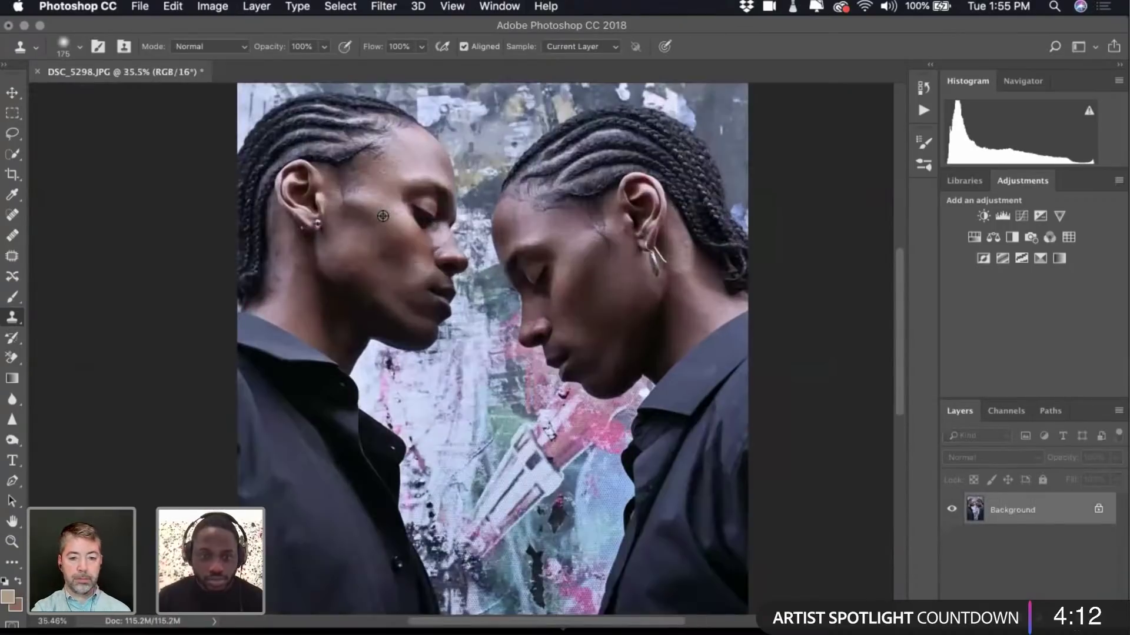
scroll(500, 439, up, 2)
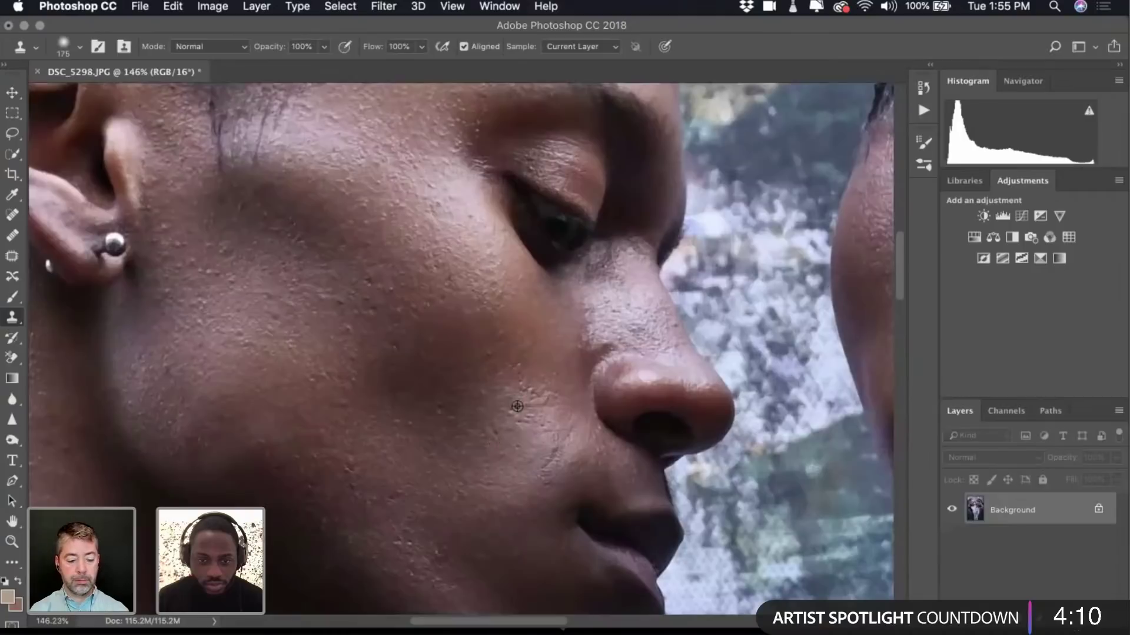
click(79, 47)
drag(142, 98, 114, 96)
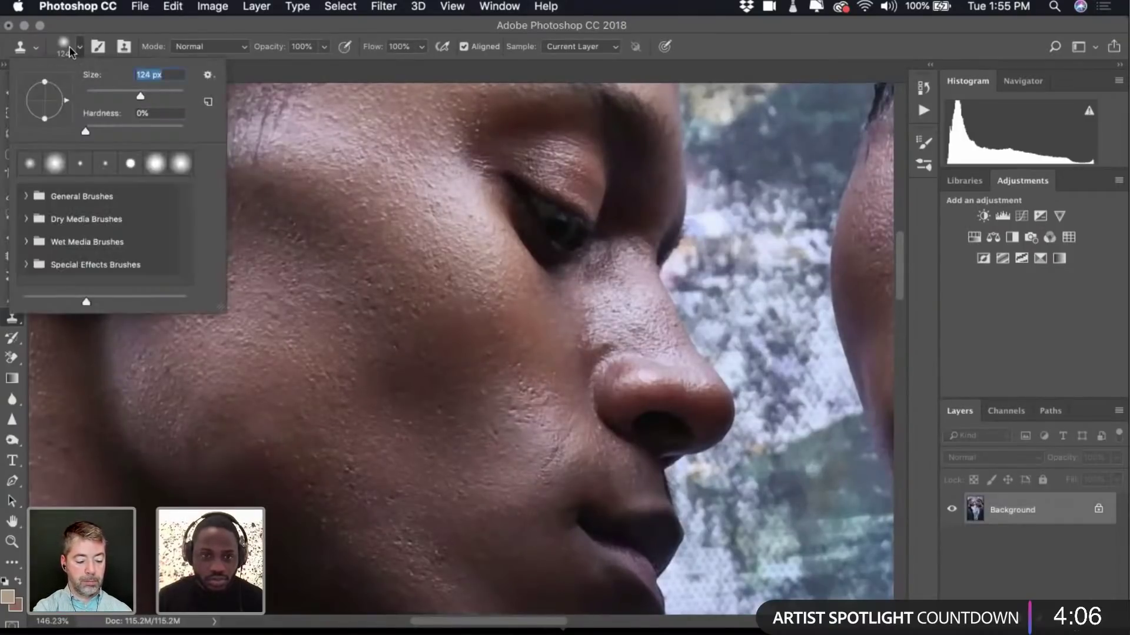
click(539, 439)
key(super+j)
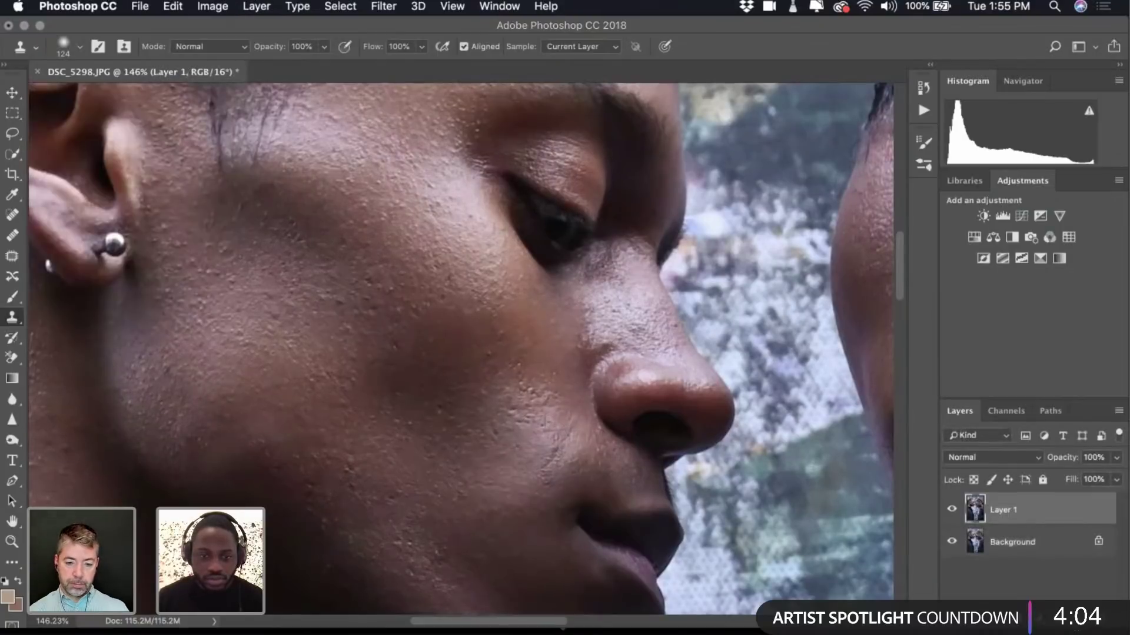
click(66, 51)
drag(119, 97, 116, 99)
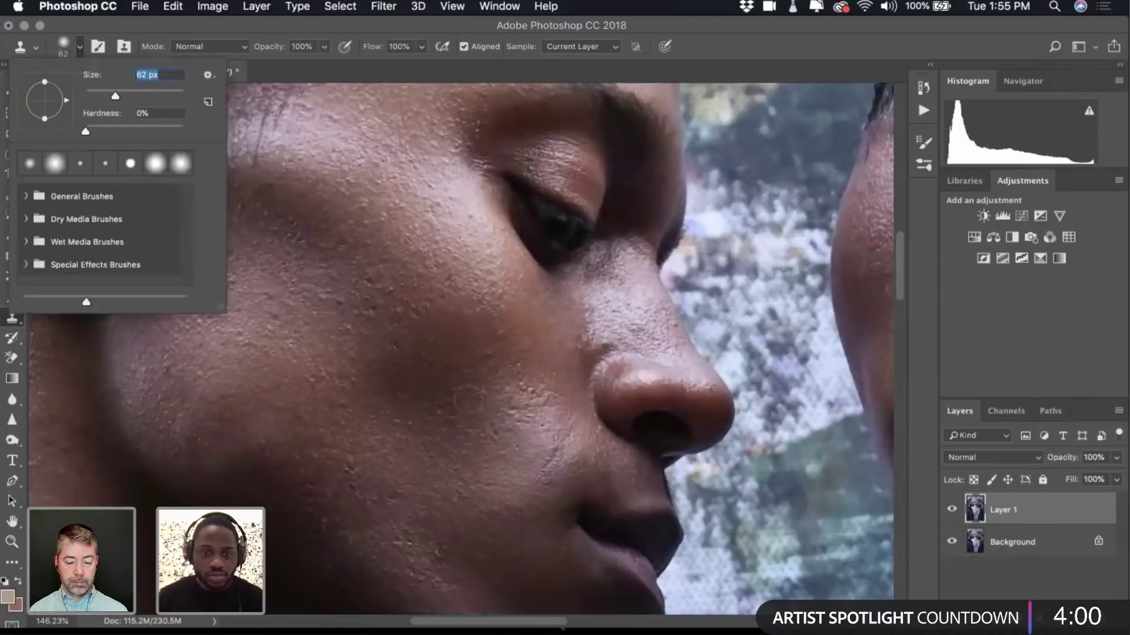
key(Return)
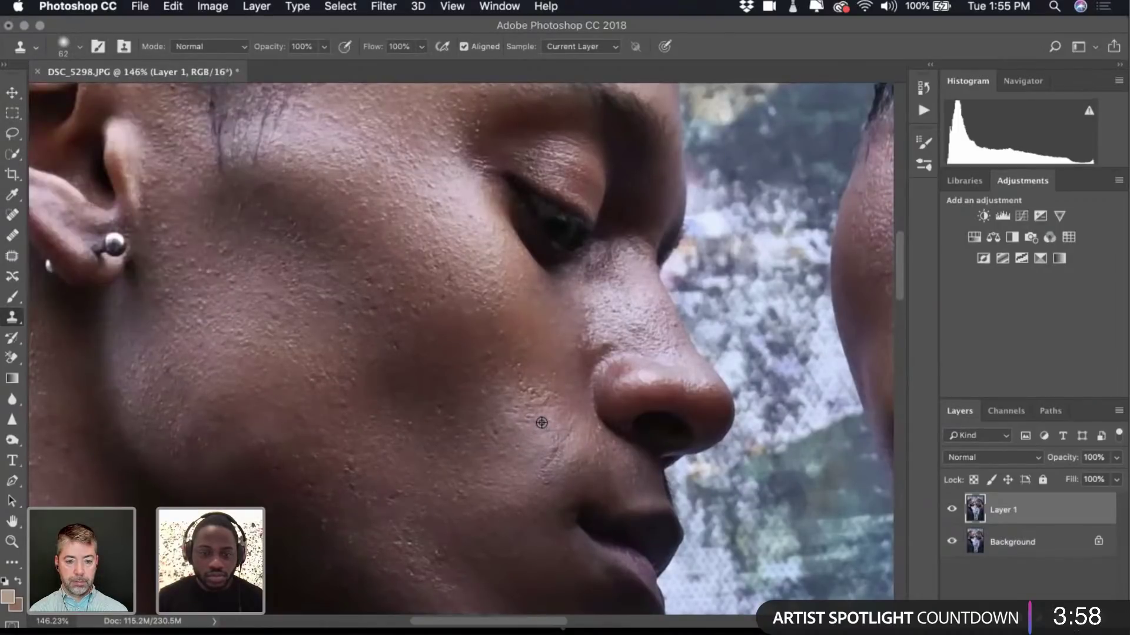
Examine the cheek beside the nose close up and the merged portrait as a whole.
scroll(553, 415, down, 5)
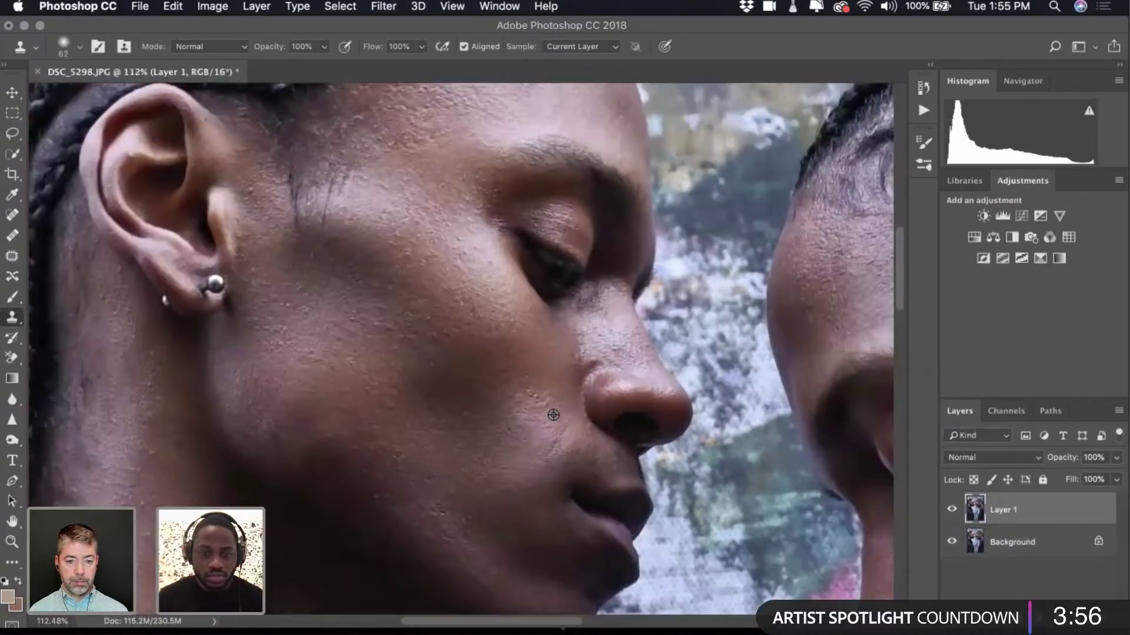
scroll(547, 432, down, 2)
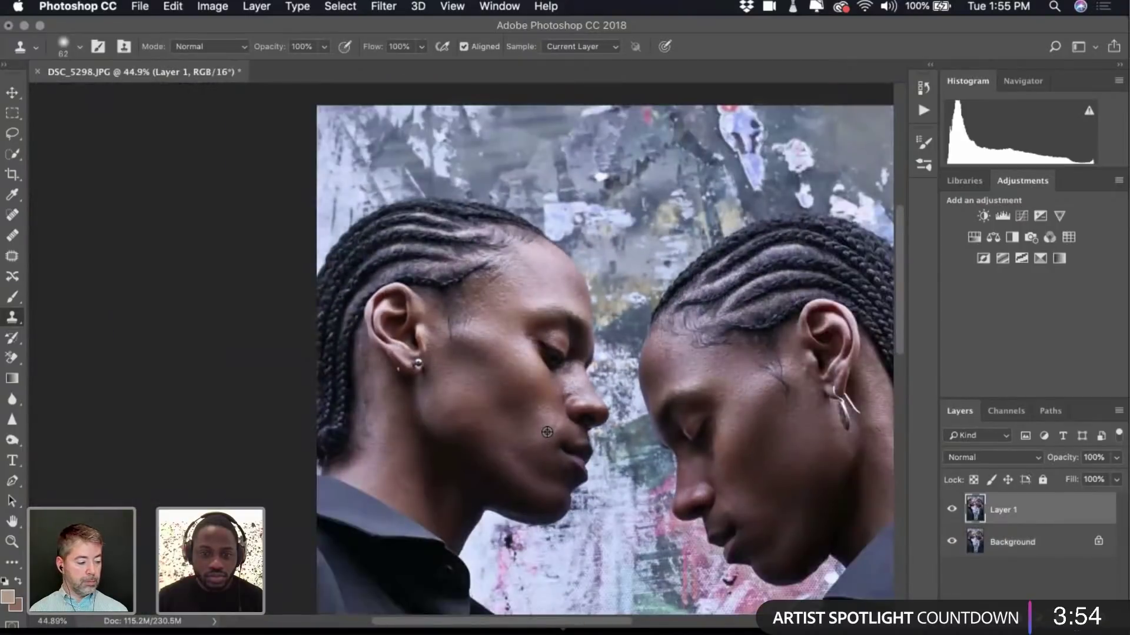
scroll(584, 461, up, 3)
scroll(565, 424, up, 3)
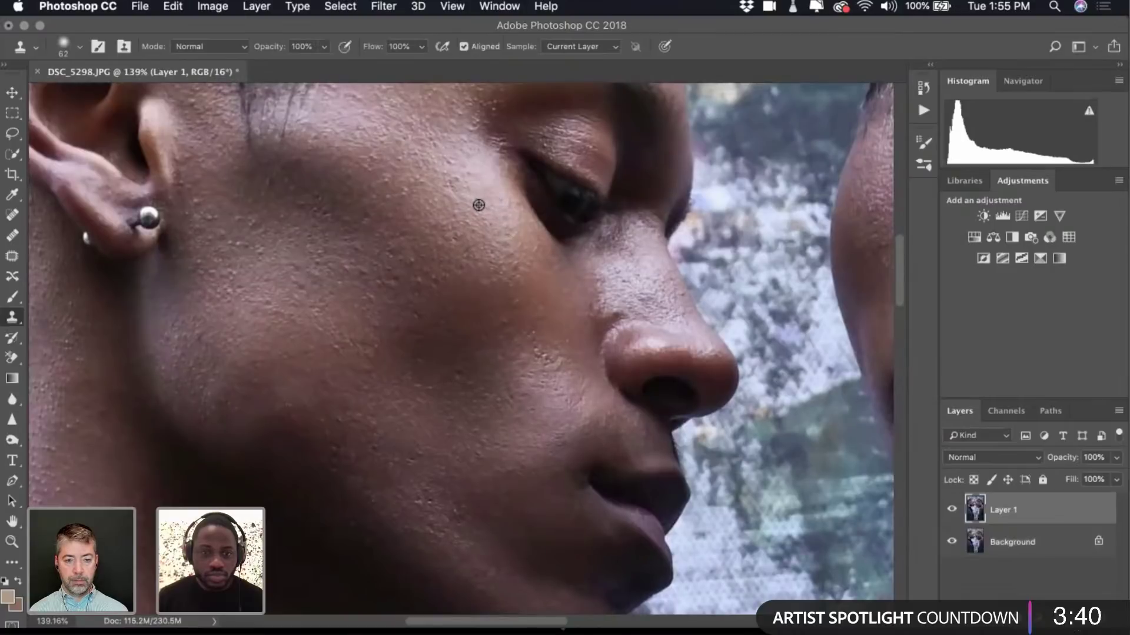
scroll(478, 205, down, 2)
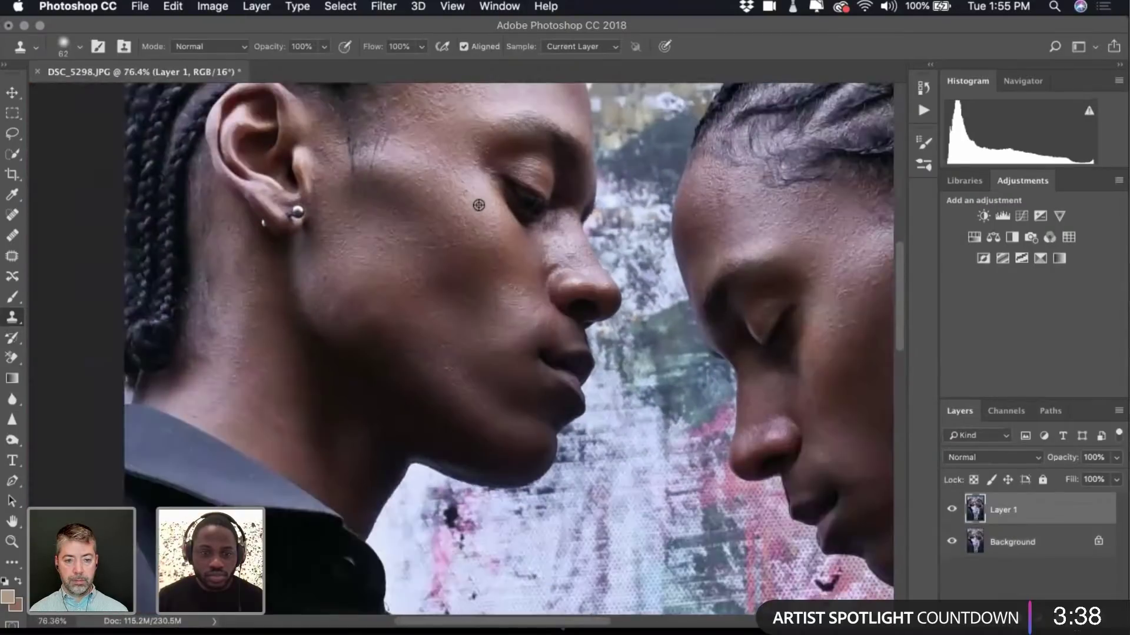
scroll(479, 204, down, 1)
scroll(478, 204, down, 2)
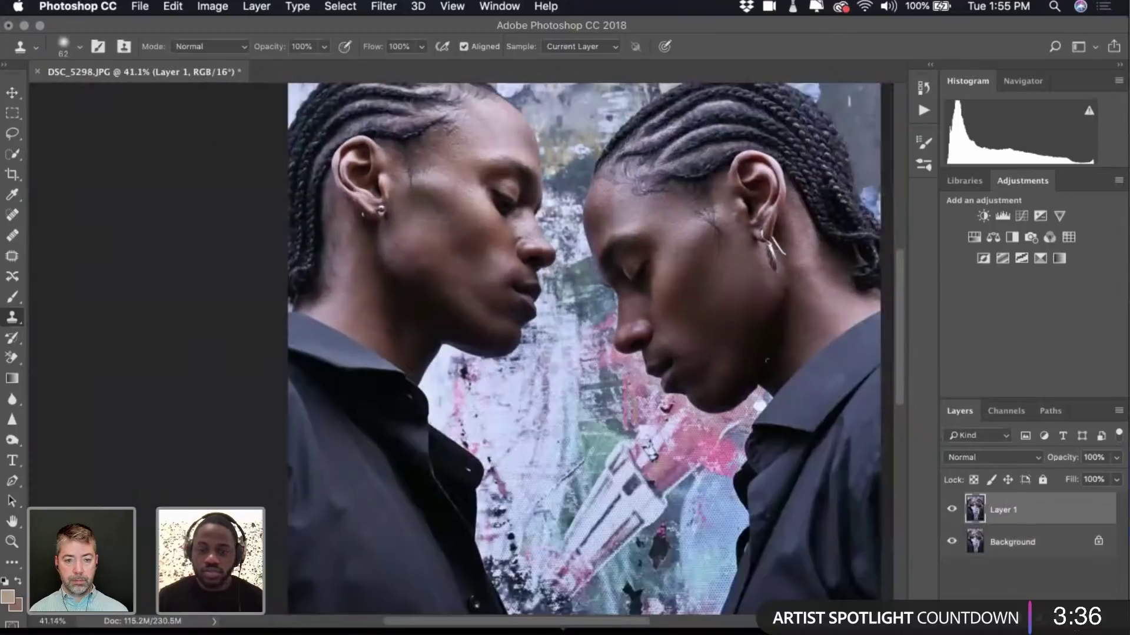
scroll(535, 349, down, 1)
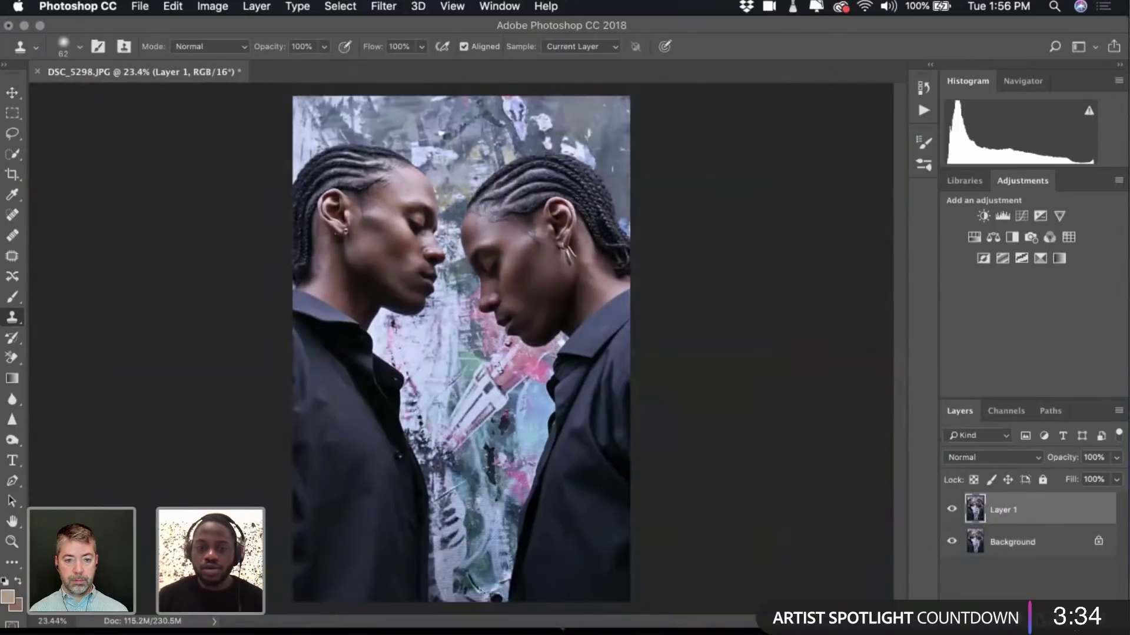
click(1067, 465)
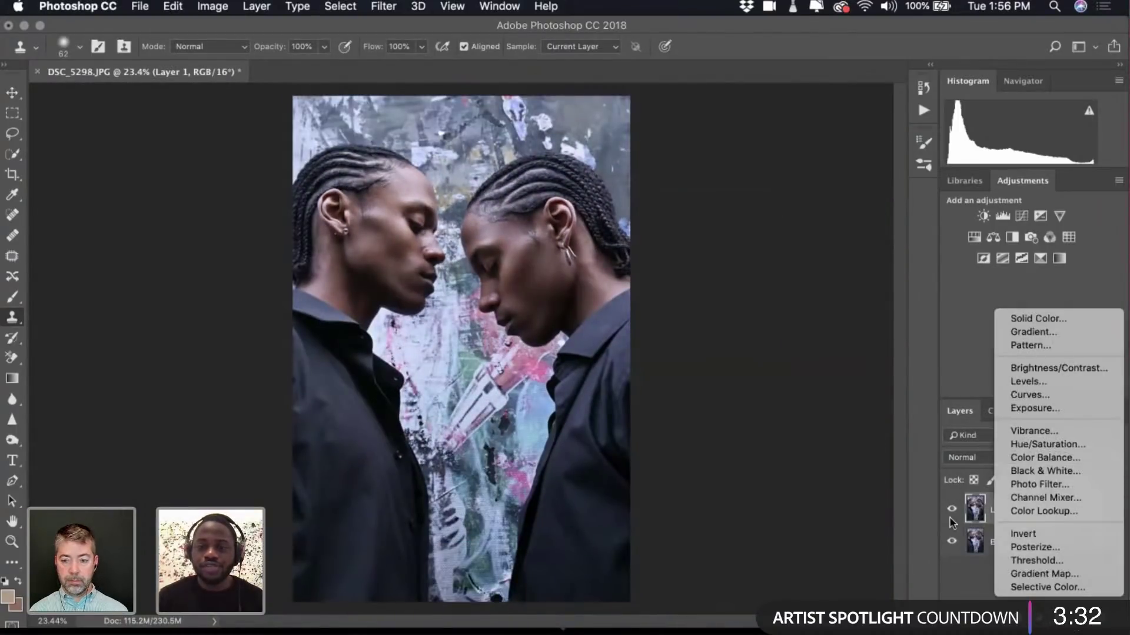
click(980, 522)
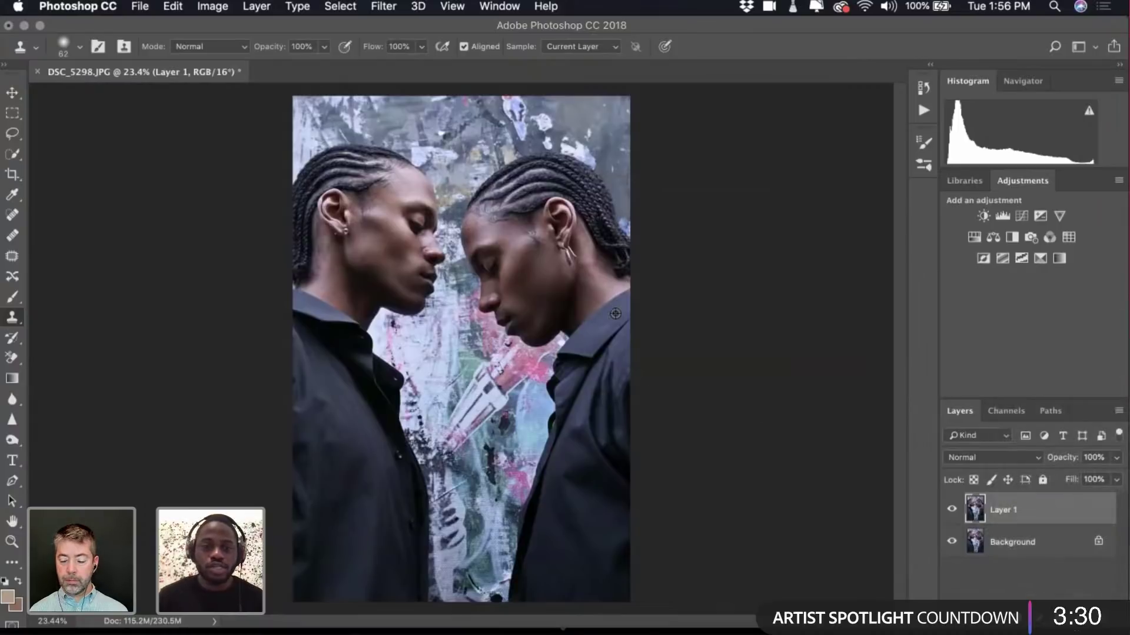
Patch the light mark on the shirt collar of the man with the hoop earring using nearby fabric, deselect, and compare Layer 1 hidden and shown.
scroll(615, 313, up, 2)
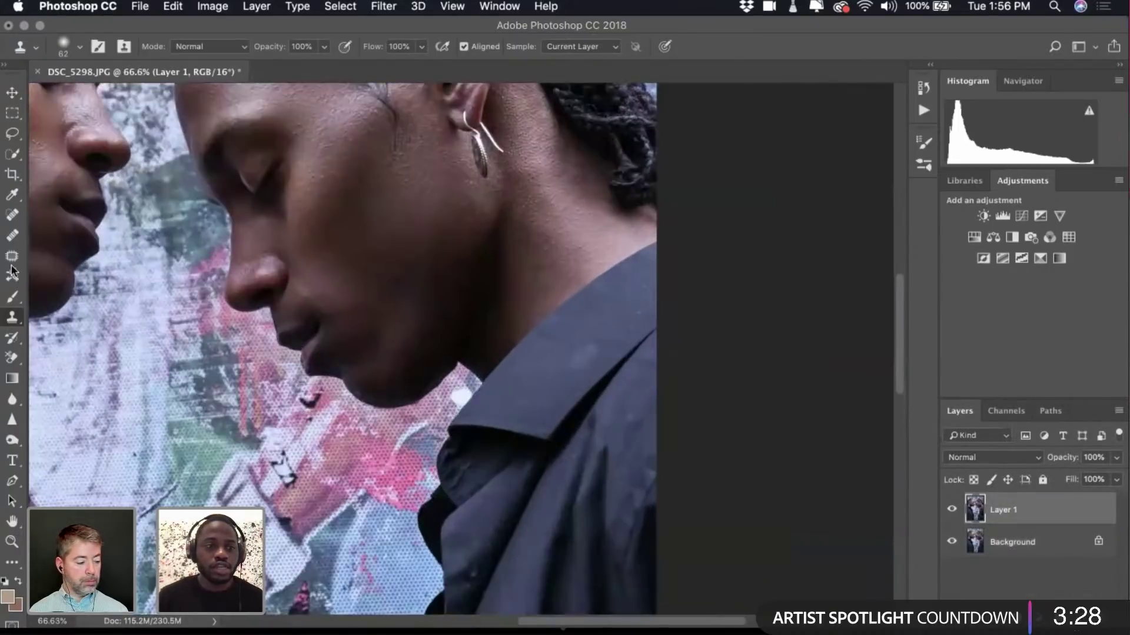
click(12, 256)
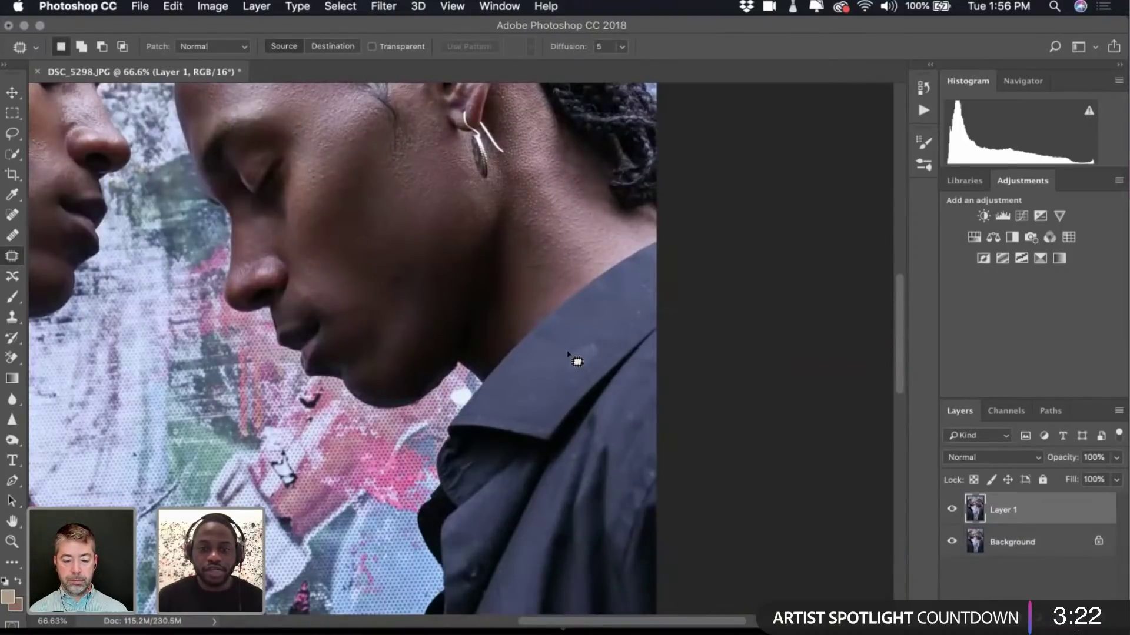
mouse_move(588, 339)
mouse_down()
mouse_move(601, 348)
mouse_move(584, 377)
mouse_move(562, 368)
mouse_move(585, 354)
mouse_up()
drag(581, 316, 584, 311)
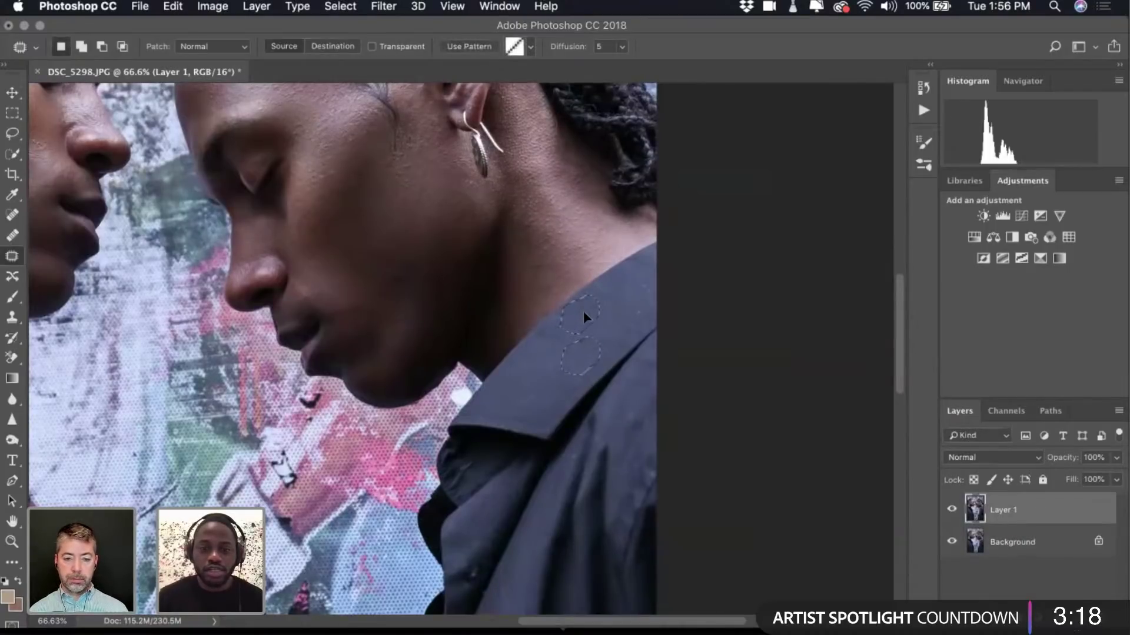
key(super+d)
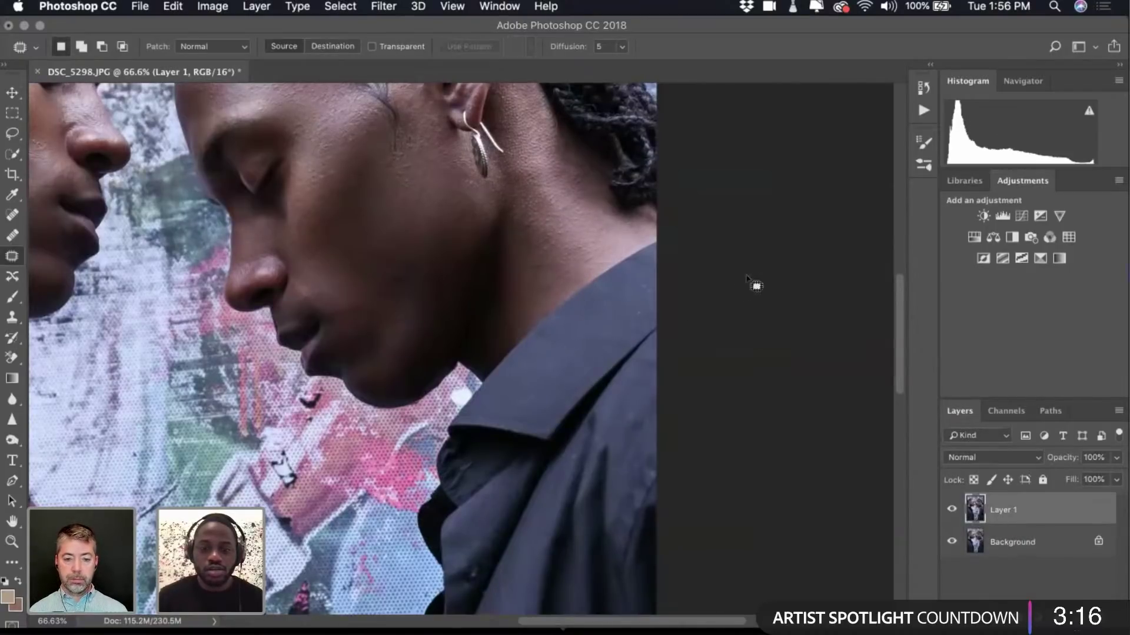
click(953, 511)
click(952, 509)
Clone away the lint specks on the shoulder and front of the shirt worn by the man with the hoop earring.
scroll(650, 392, down, 2)
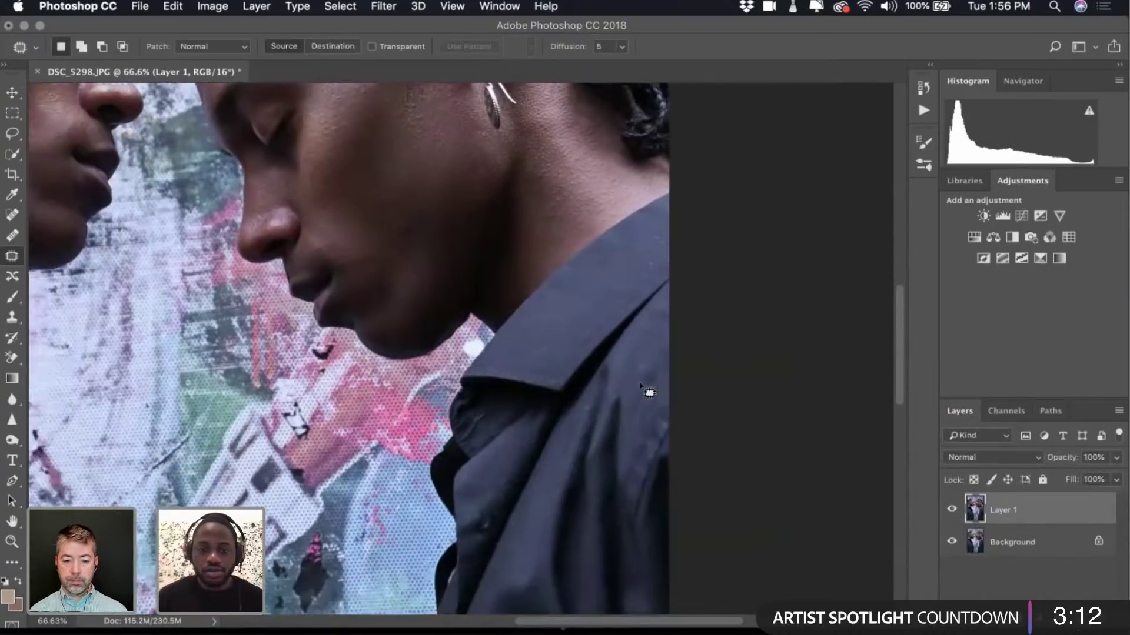
scroll(649, 391, up, 5)
key(s)
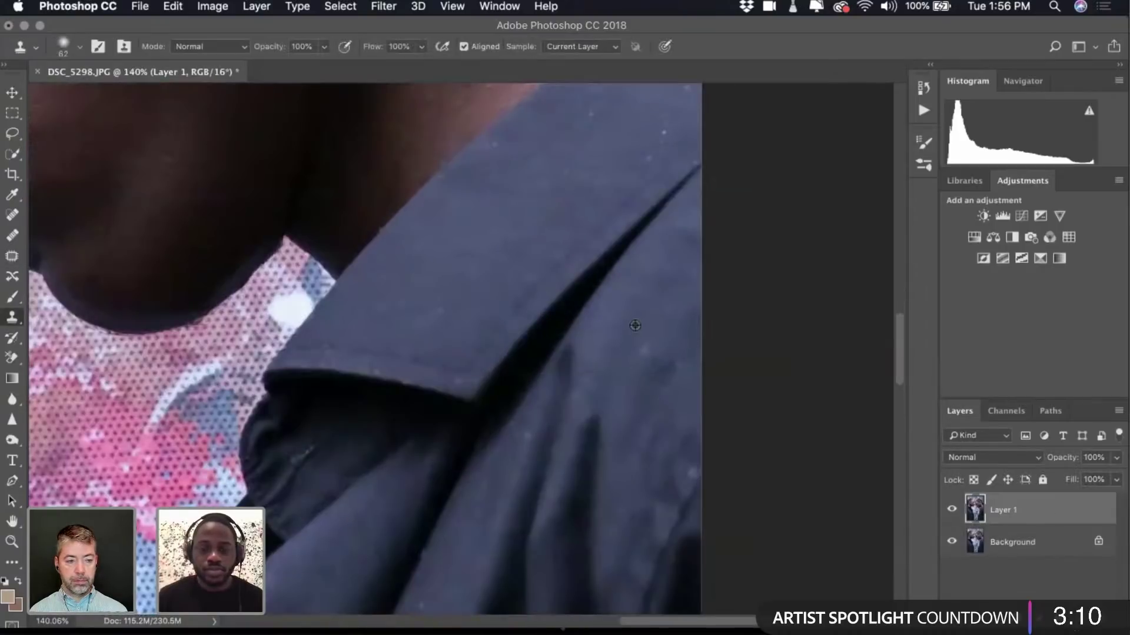
scroll(668, 487, down, 4)
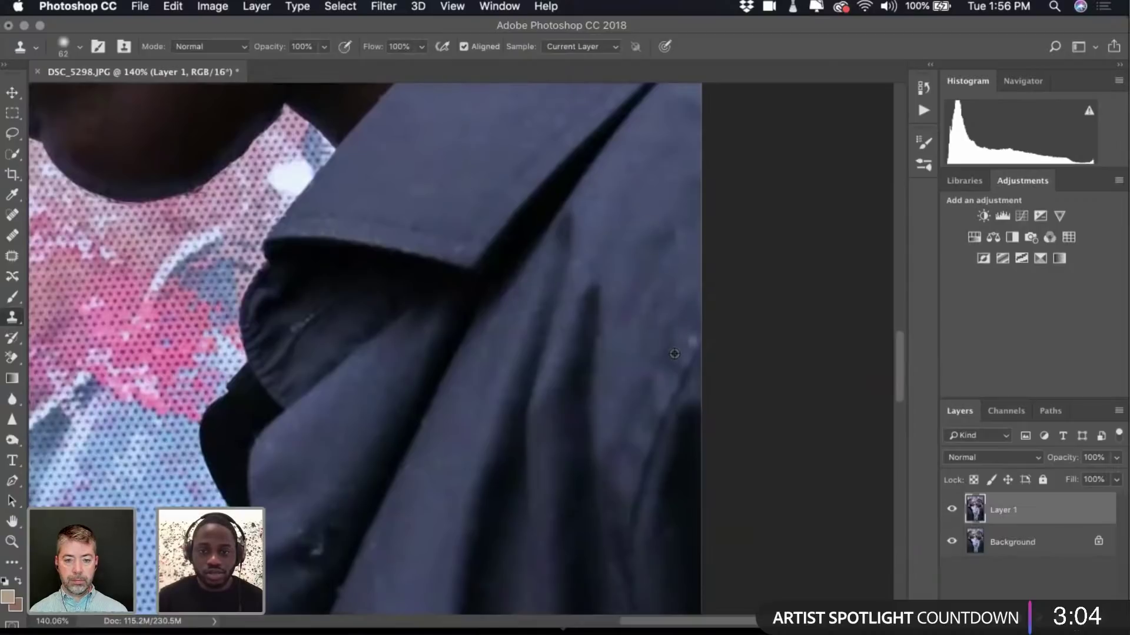
scroll(668, 396, down, 8)
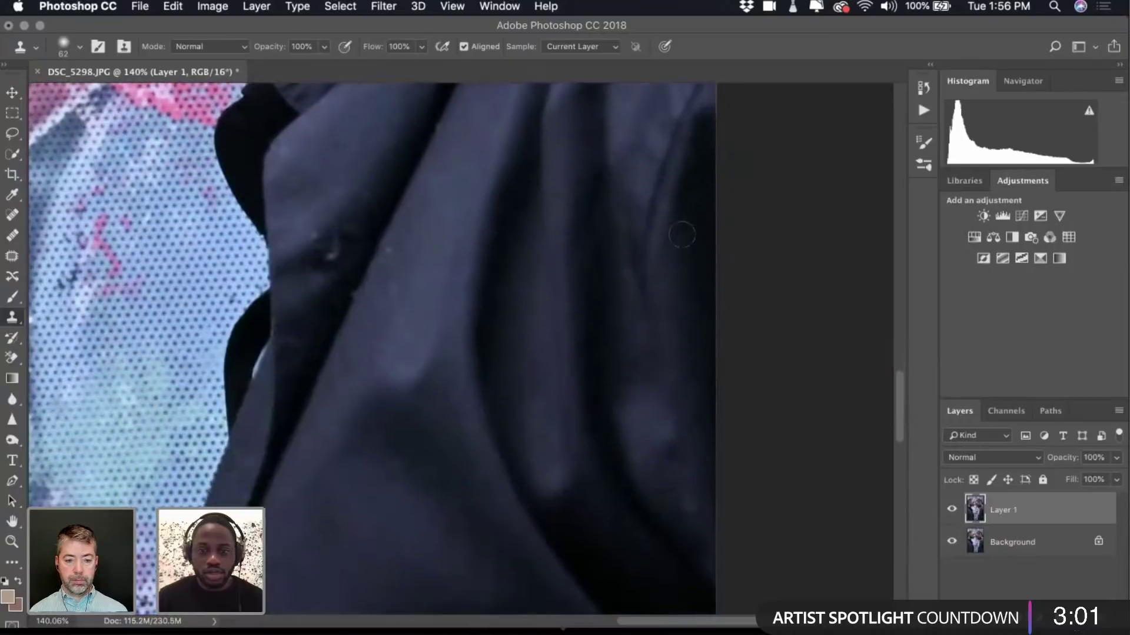
click(634, 379)
scroll(508, 430, up, 3)
scroll(506, 415, down, 3)
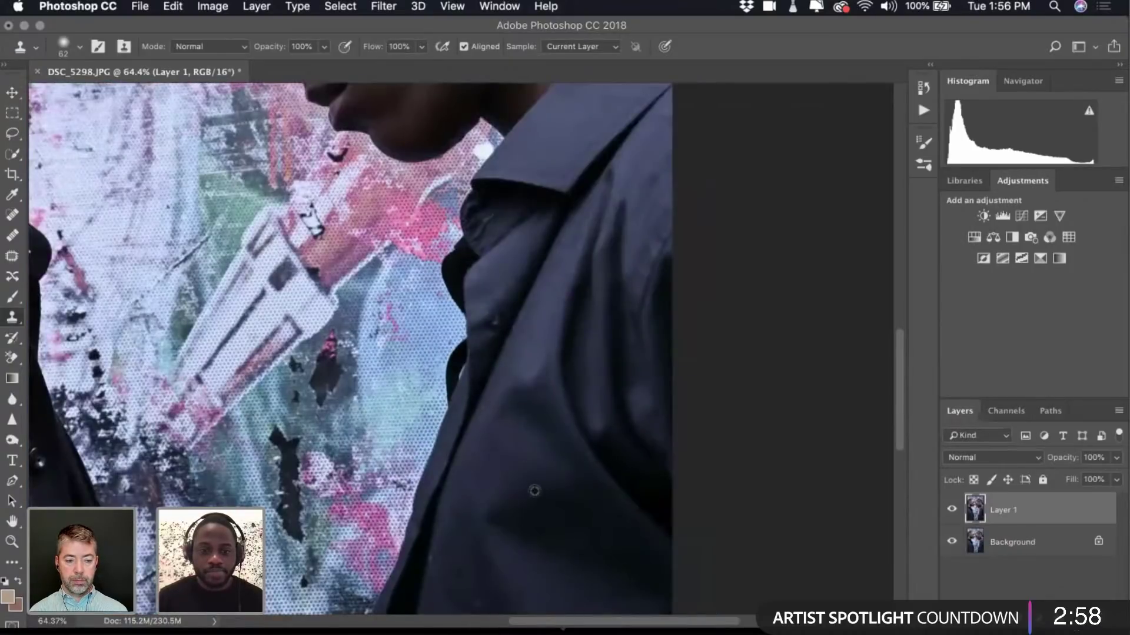
scroll(534, 490, down, 5)
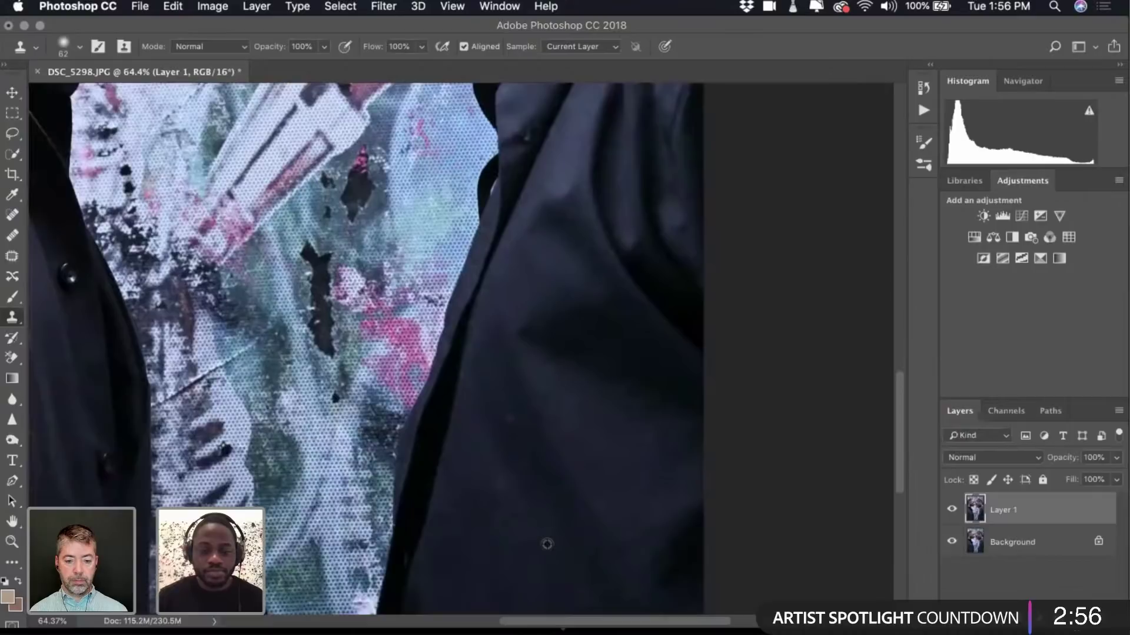
scroll(547, 545, up, 5)
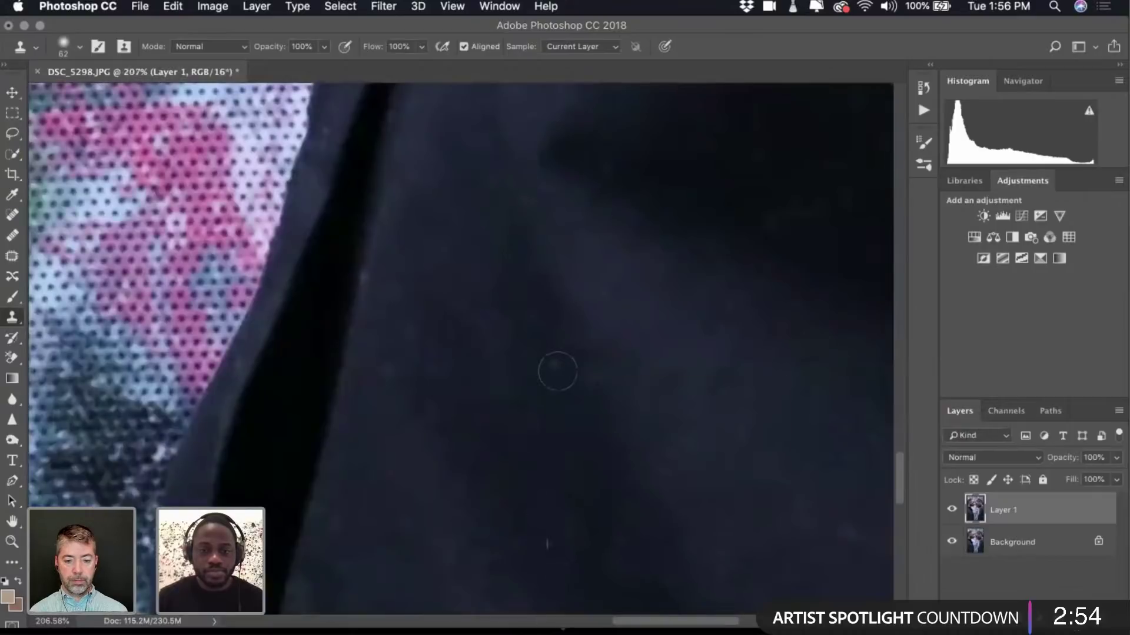
scroll(606, 415, down, 5)
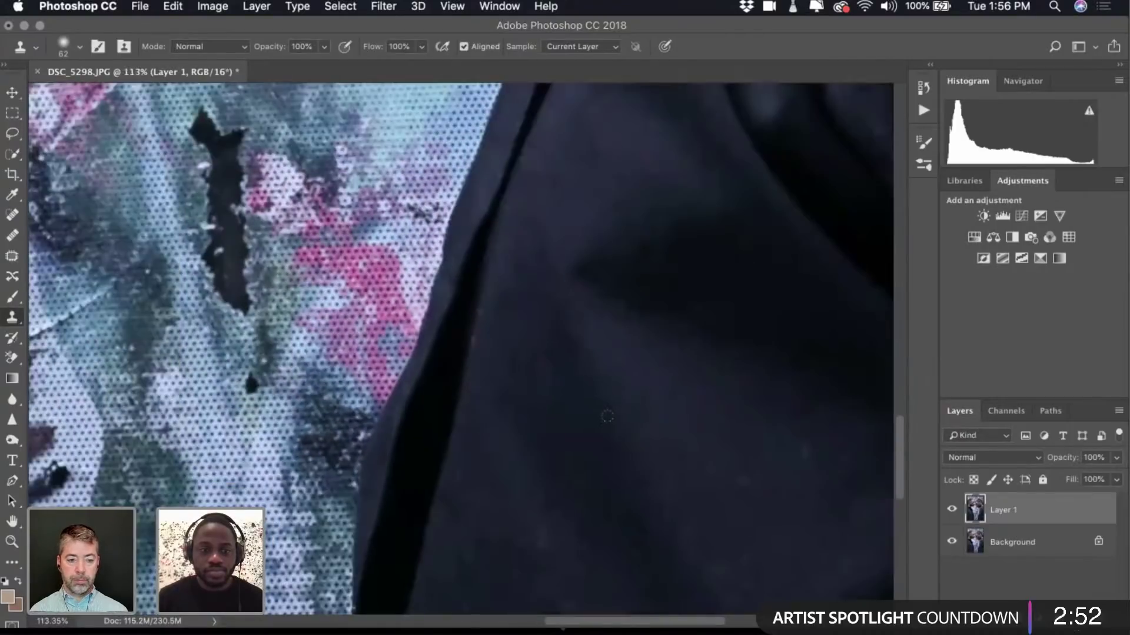
scroll(466, 349, down, 3)
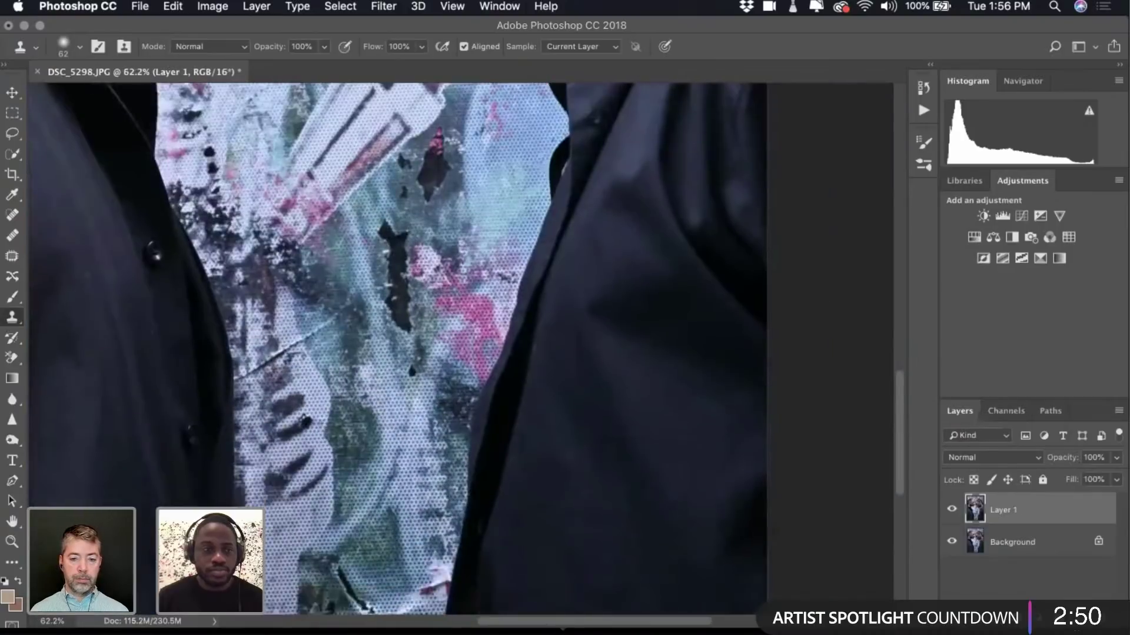
scroll(570, 347, left, 5)
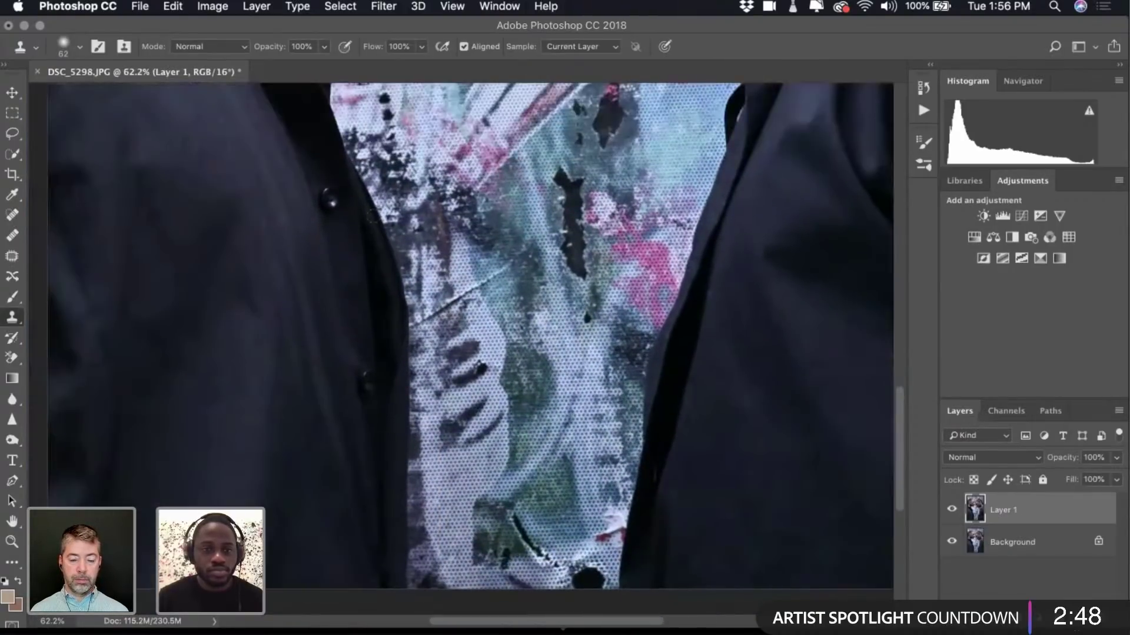
Remove the lint specks on the shirt front of the man with the stud earring using the Spot Healing Brush.
scroll(423, 253, up, 3)
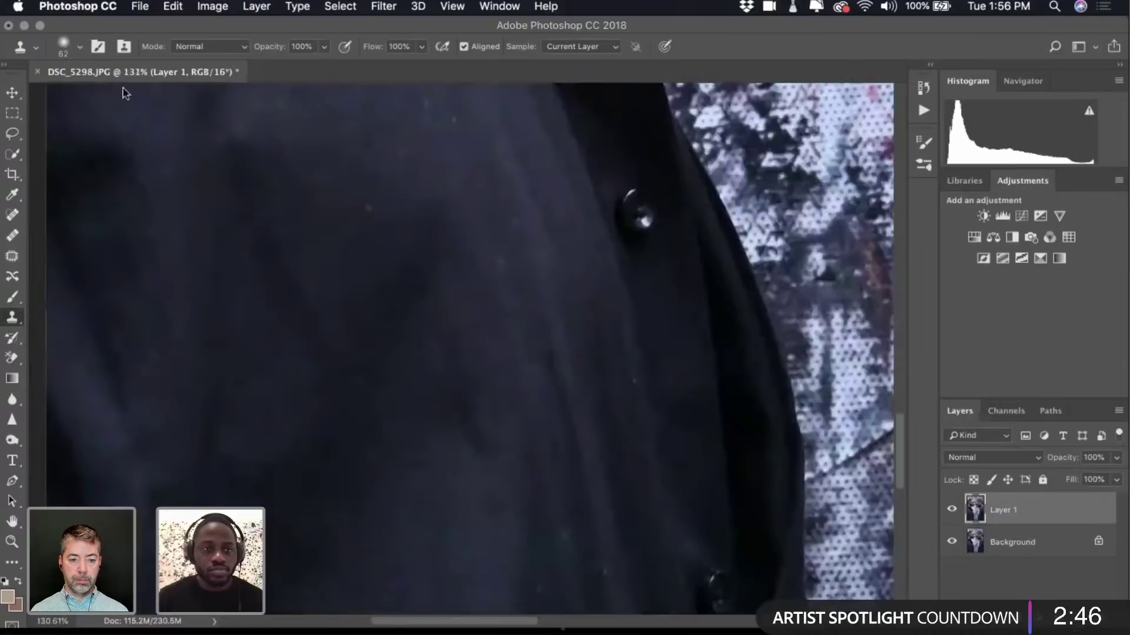
key(j)
right_click(275, 186)
click(275, 181)
click(400, 151)
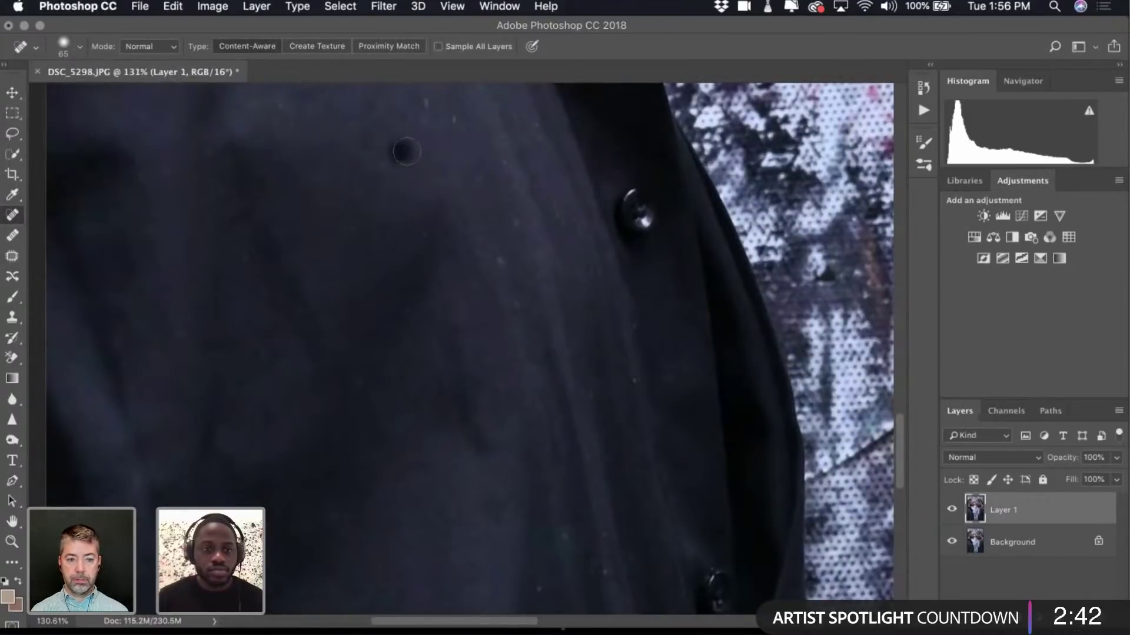
scroll(447, 164, up, 3)
click(470, 190)
click(473, 186)
click(446, 169)
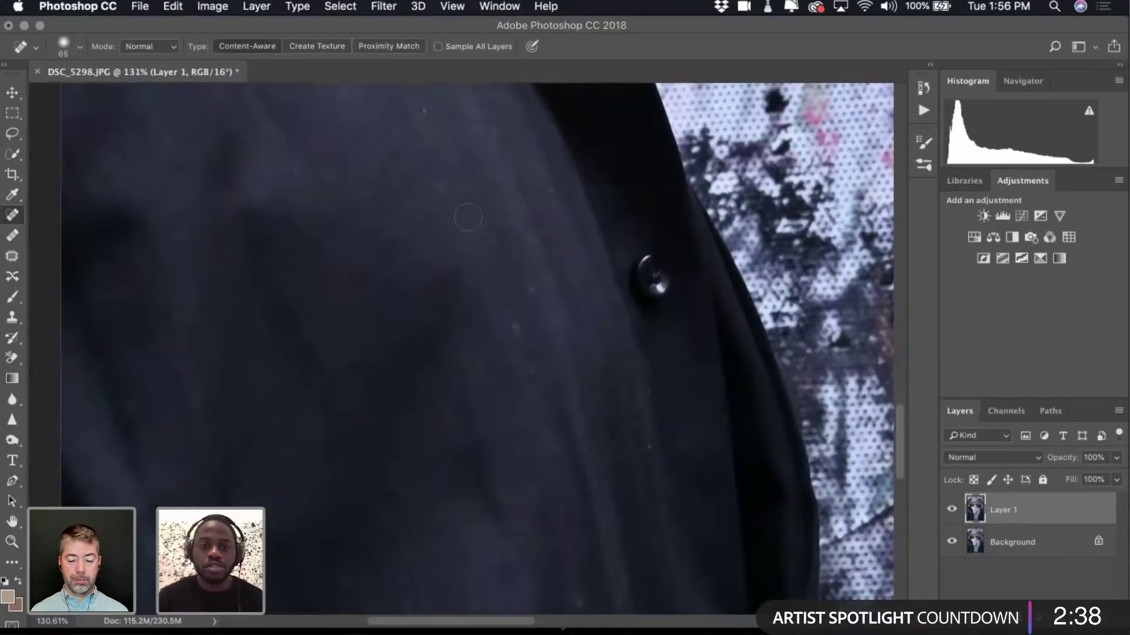
scroll(454, 192, up, 5)
click(458, 210)
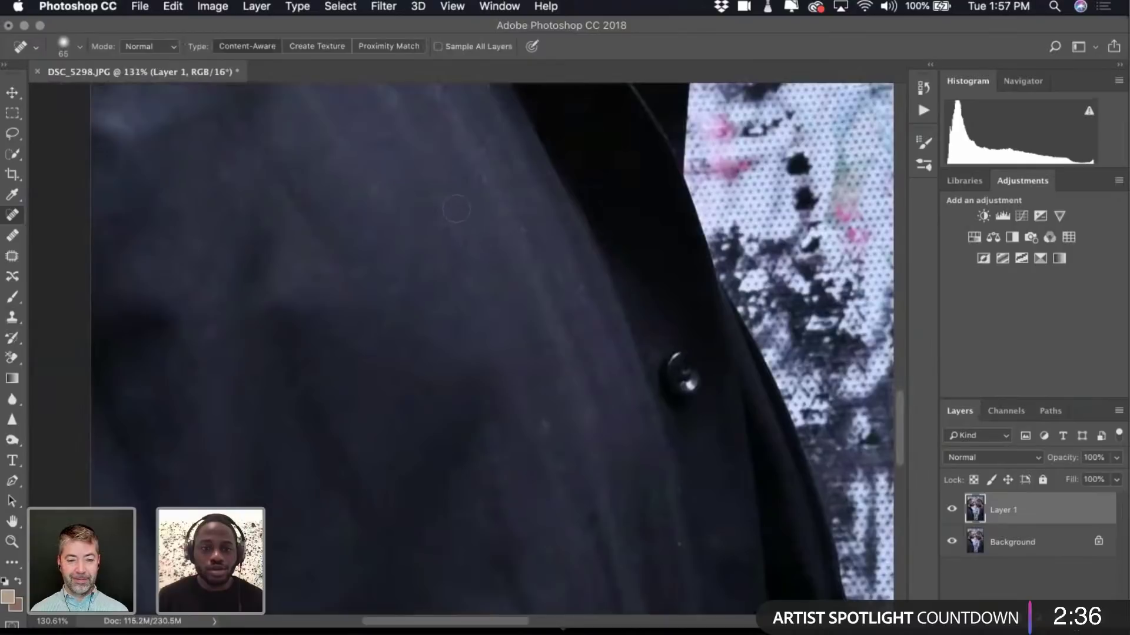
click(519, 222)
scroll(518, 218, left, 4)
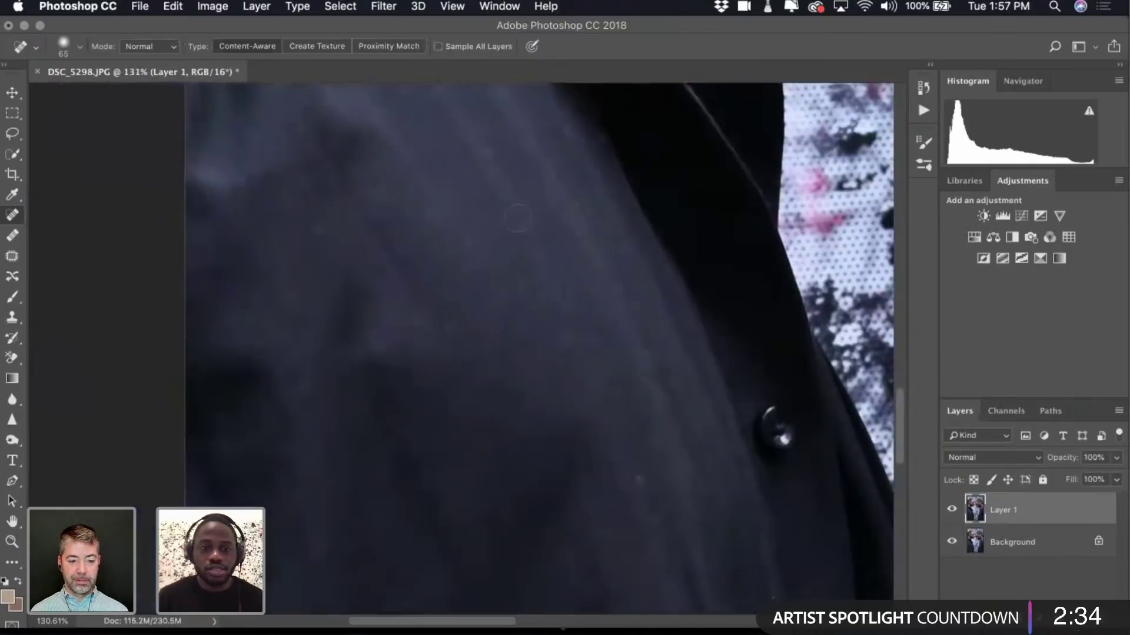
Spot-heal the light specks on the upper shirt front just below the stud-earring man's collar.
scroll(518, 218, up, 10)
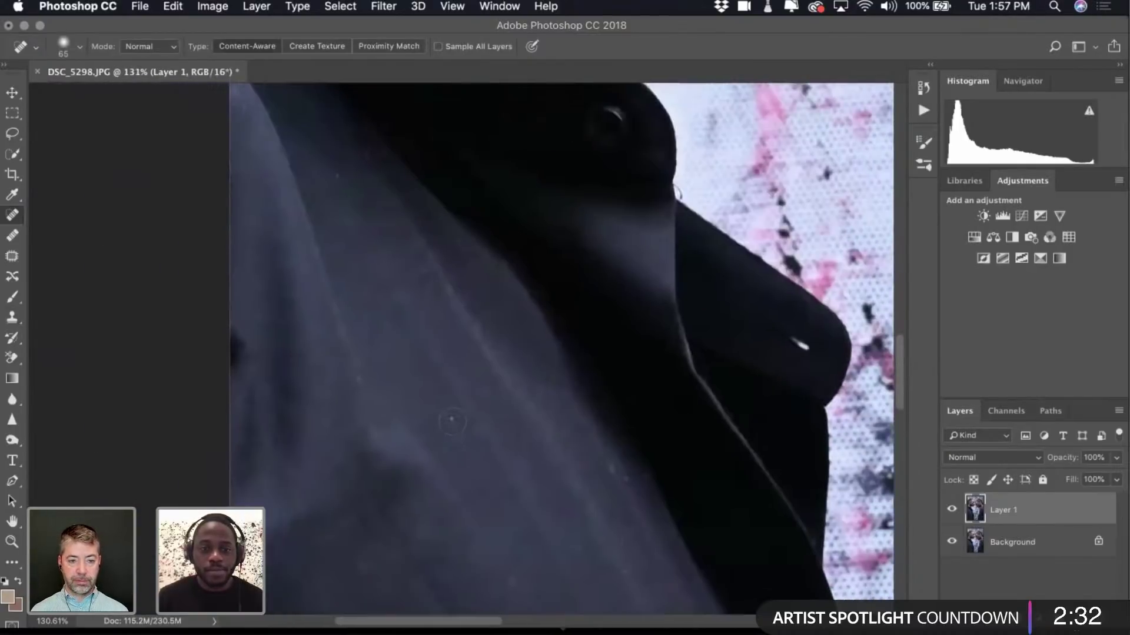
click(452, 422)
scroll(451, 421, up, 6)
scroll(452, 421, left, 4)
click(396, 251)
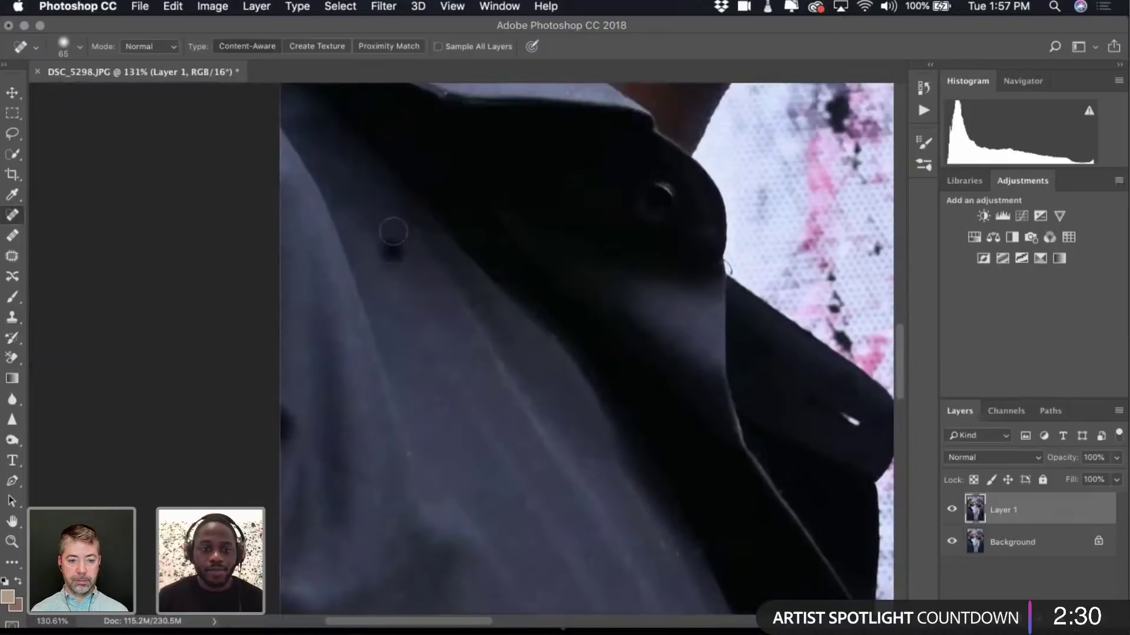
scroll(493, 294, down, 3)
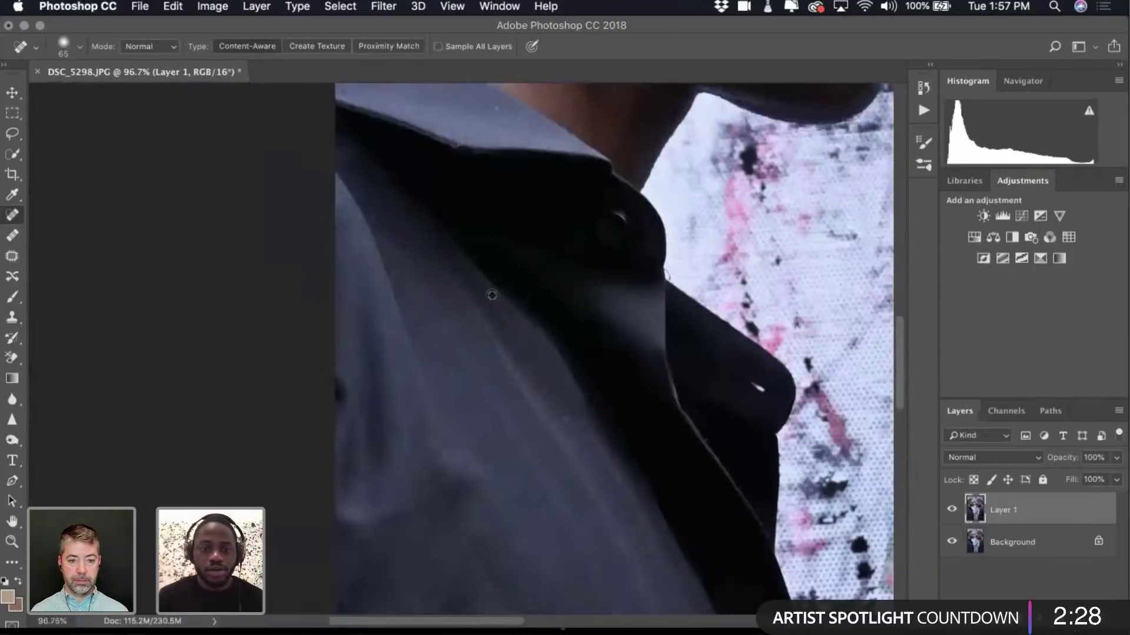
scroll(471, 226, down, 2)
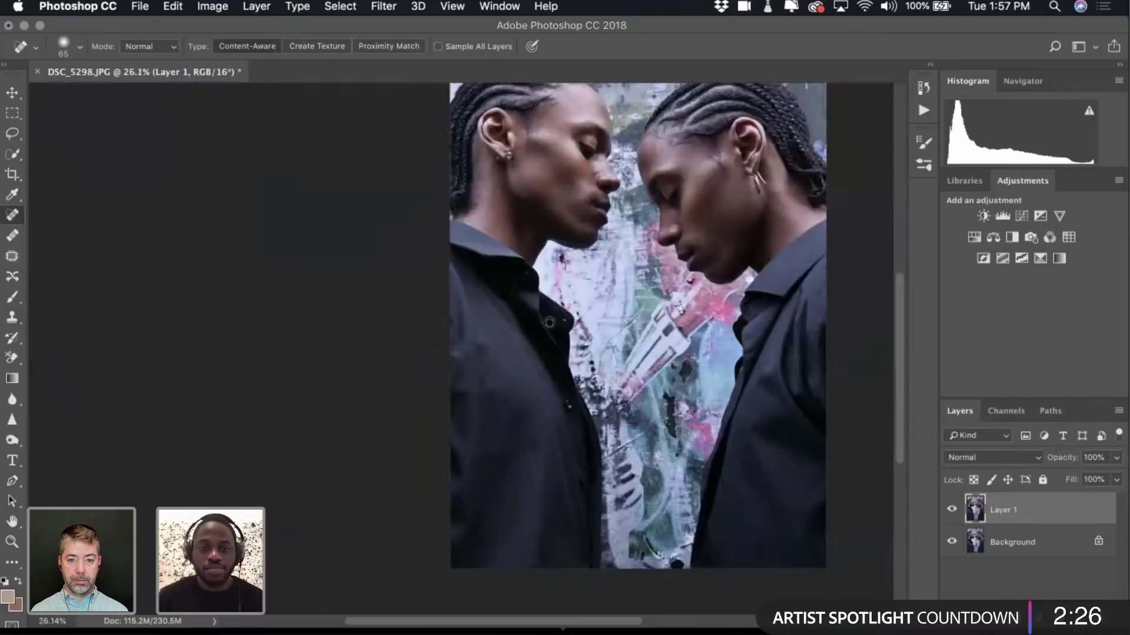
Spot-heal the lint specks on the collar of the man with the stud earring.
scroll(611, 310, up, 8)
alt+click(598, 256)
click(596, 258)
click(431, 251)
click(474, 277)
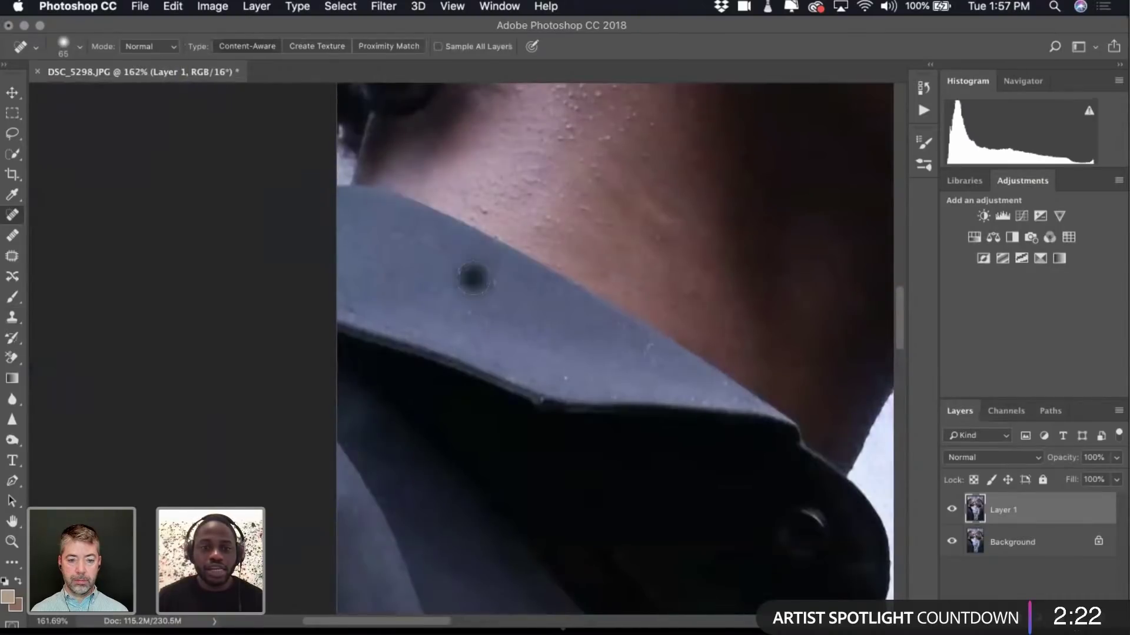
click(456, 276)
click(496, 286)
click(403, 242)
View the whole retouched portrait, check DSC_5298.JPG in Lightroom for comparison, and return to Photoshop.
key(super+0)
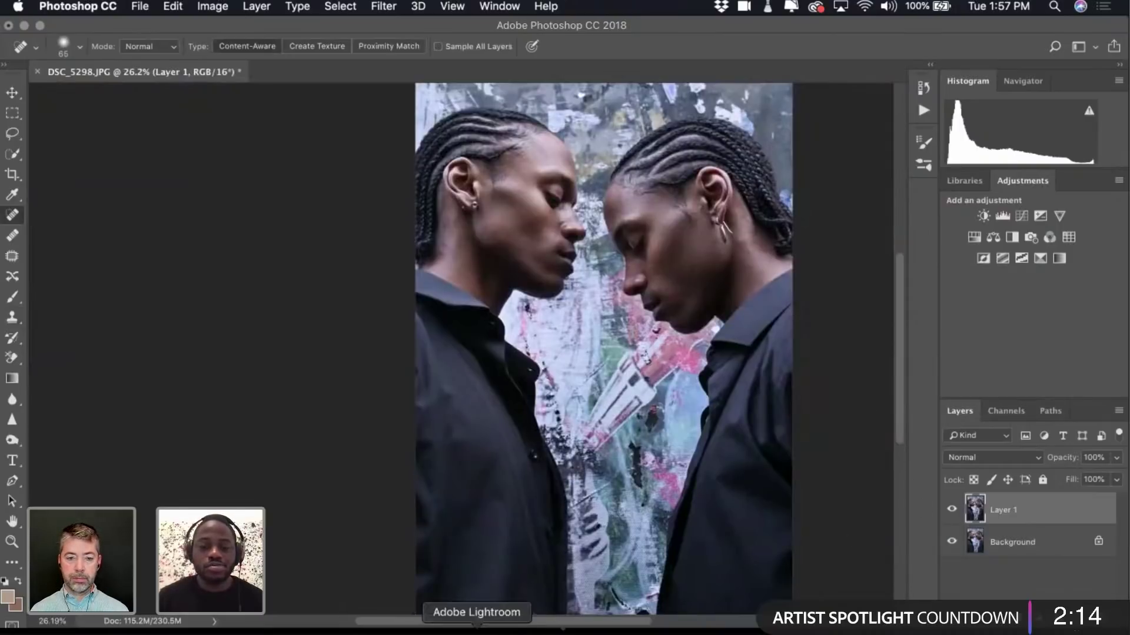
click(476, 627)
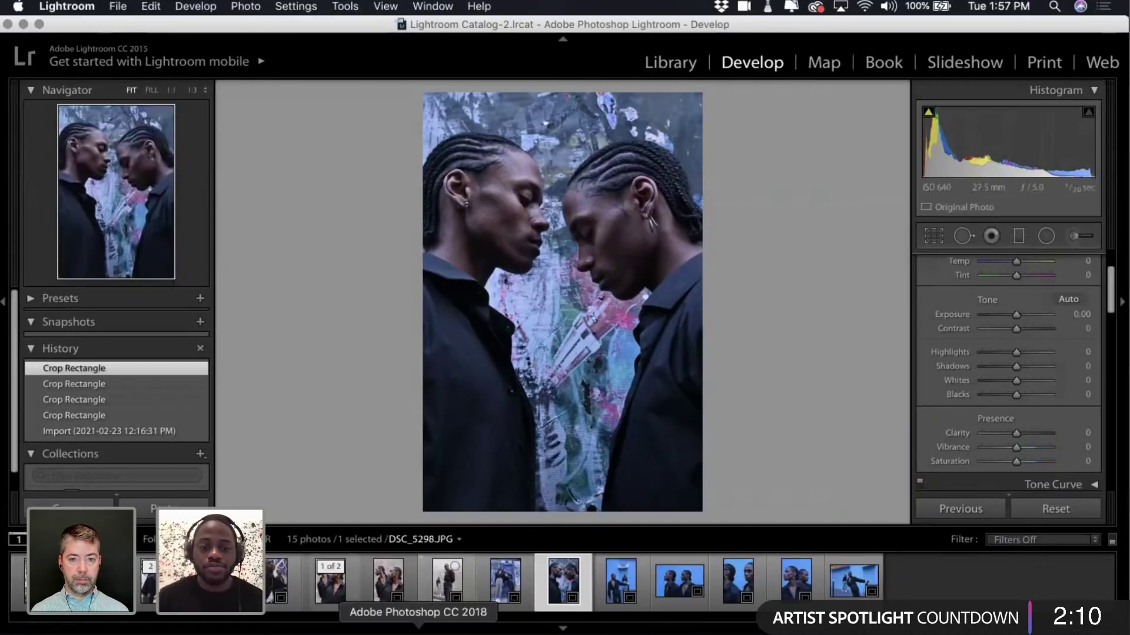
click(417, 627)
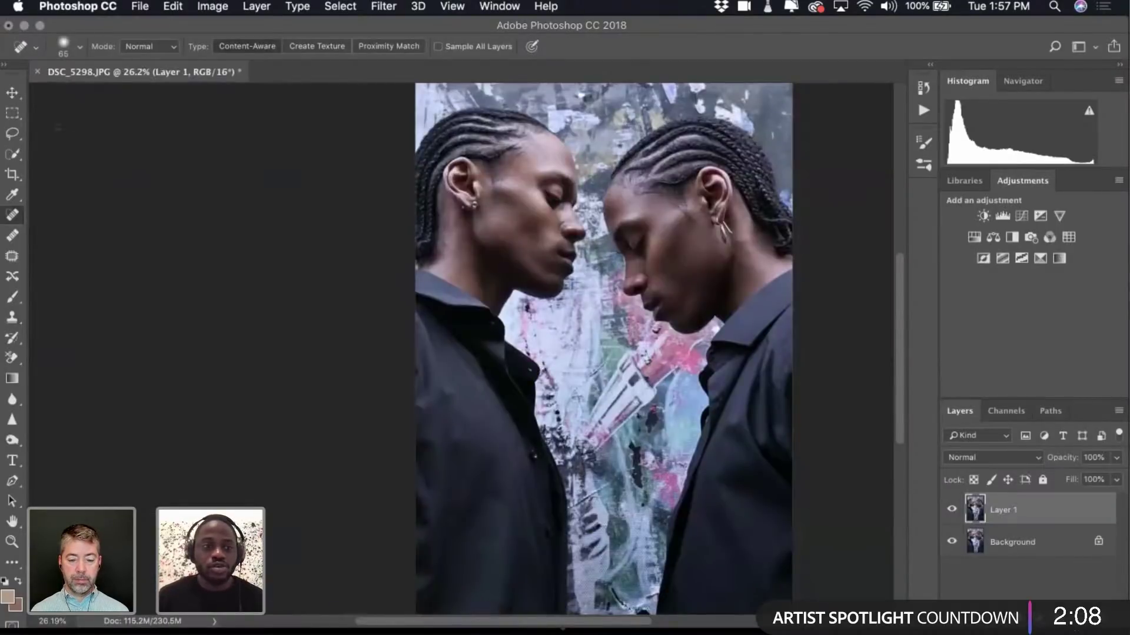
Add a Hue/Saturation adjustment layer above Layer 1 and target the Blues range by sampling the shirt shoulder.
key(v)
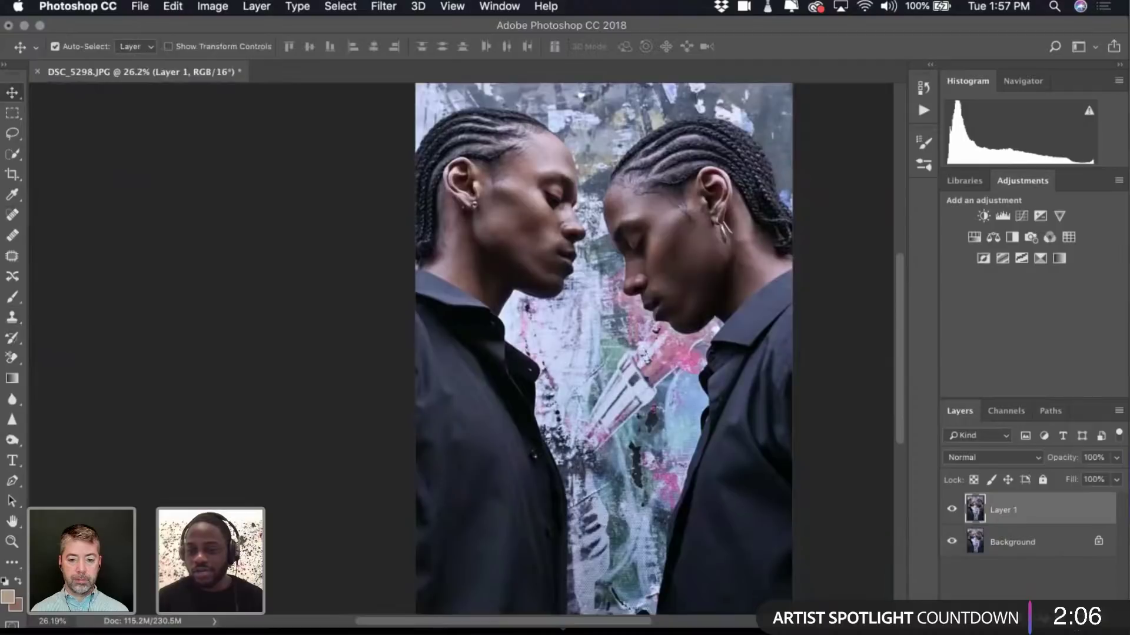
click(1045, 620)
click(967, 419)
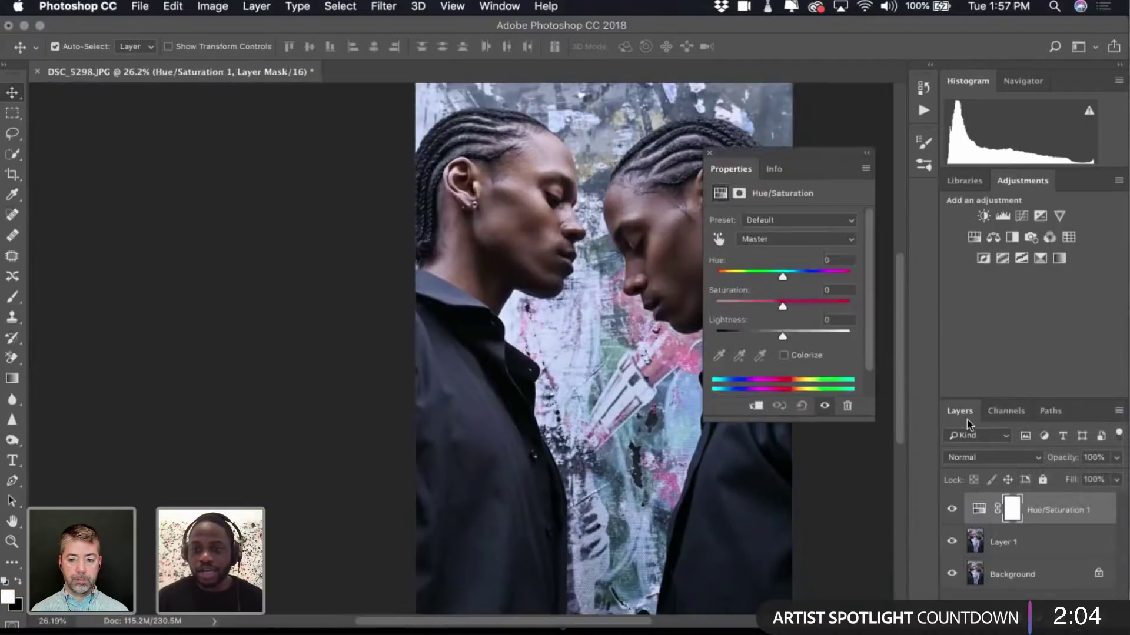
click(718, 238)
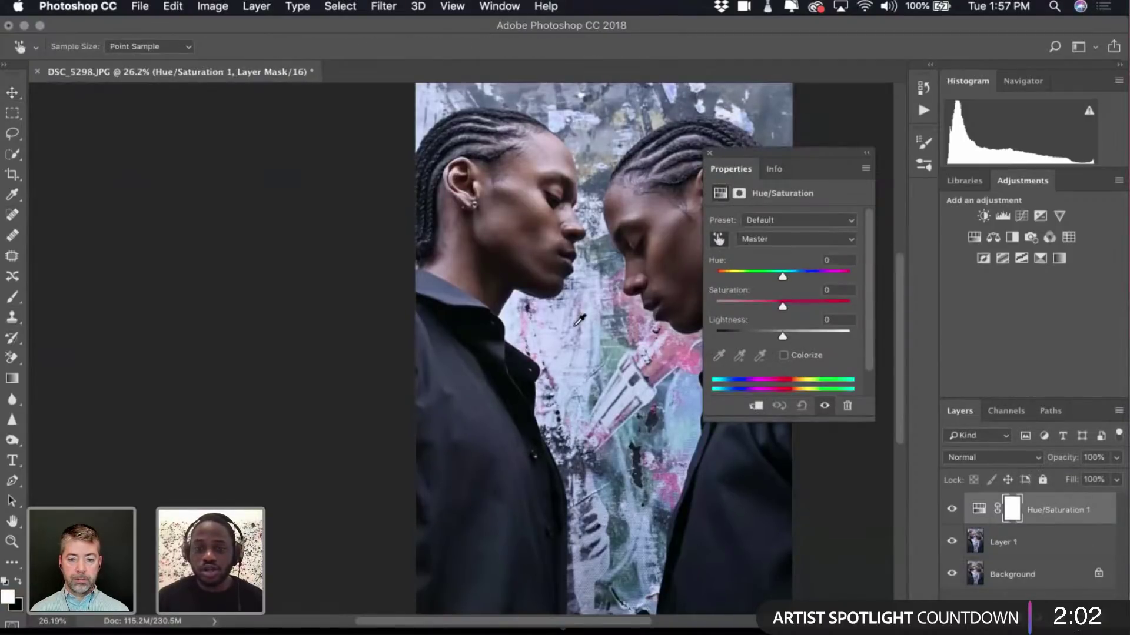
click(723, 241)
click(724, 243)
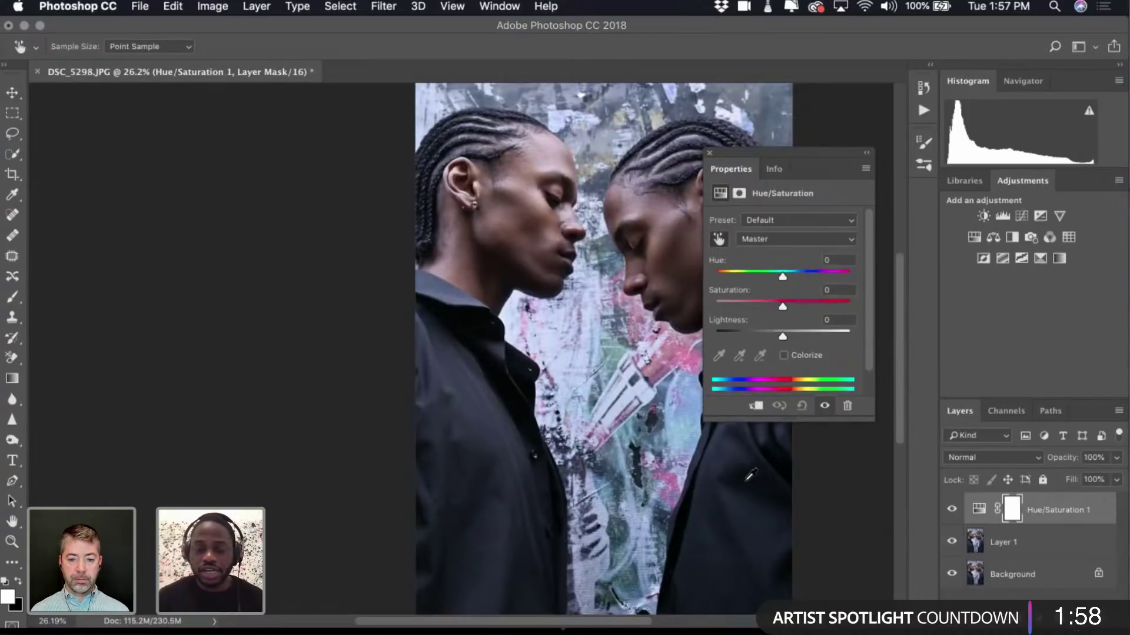
drag(795, 169, 538, 198)
click(777, 298)
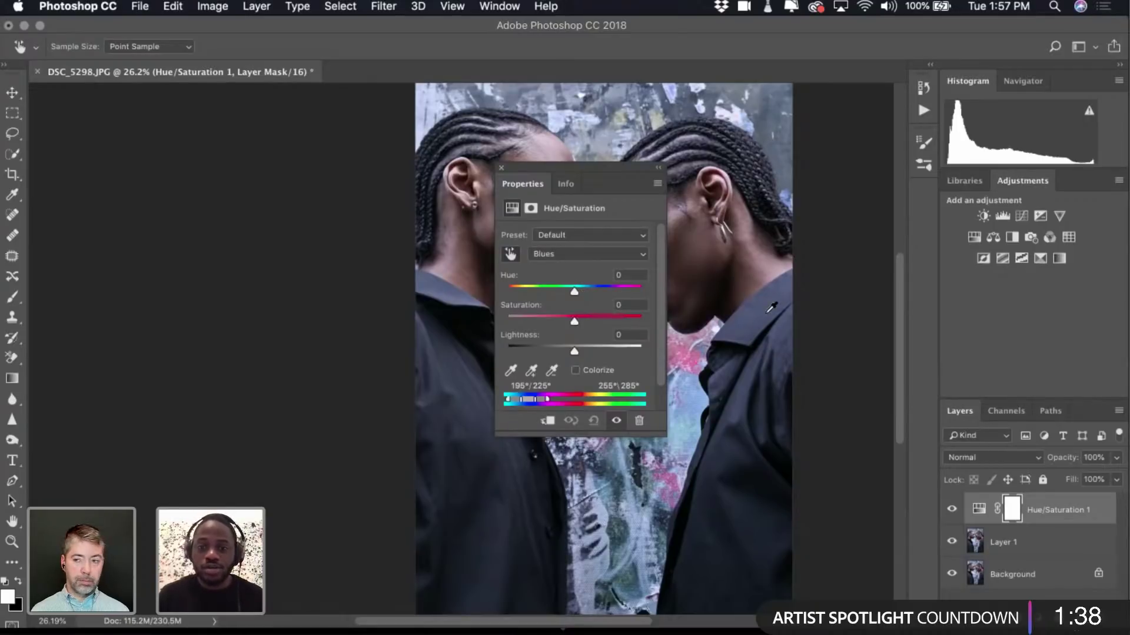
Reduce the Blues saturation to -20, comparing the image with the Hue/Saturation layer hidden and shown.
drag(574, 321, 561, 325)
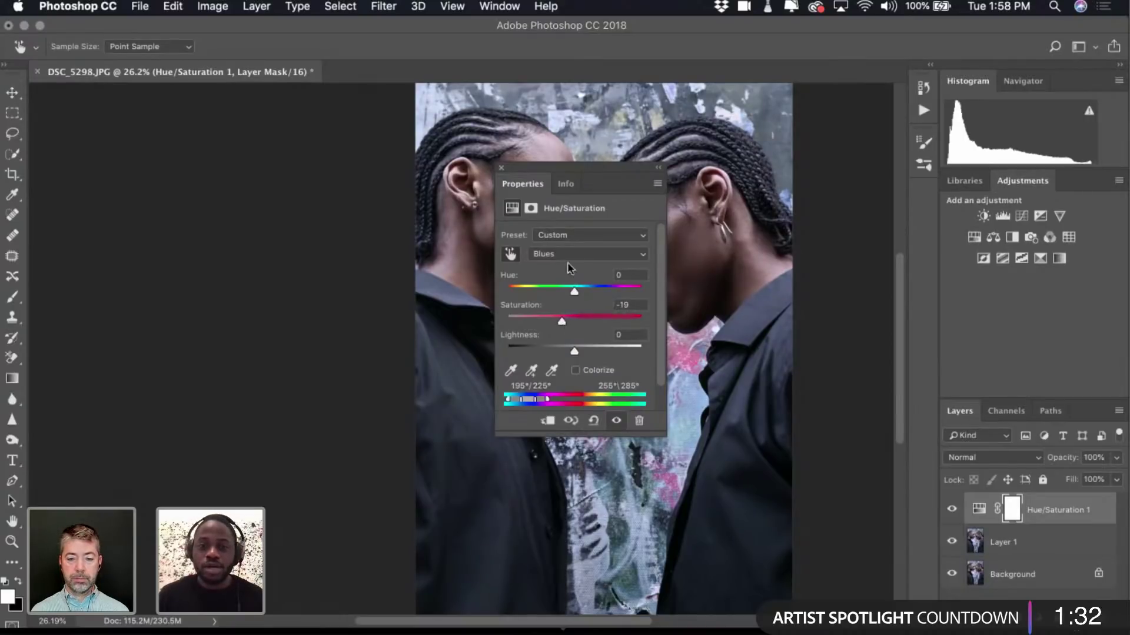
drag(585, 169, 636, 461)
click(952, 510)
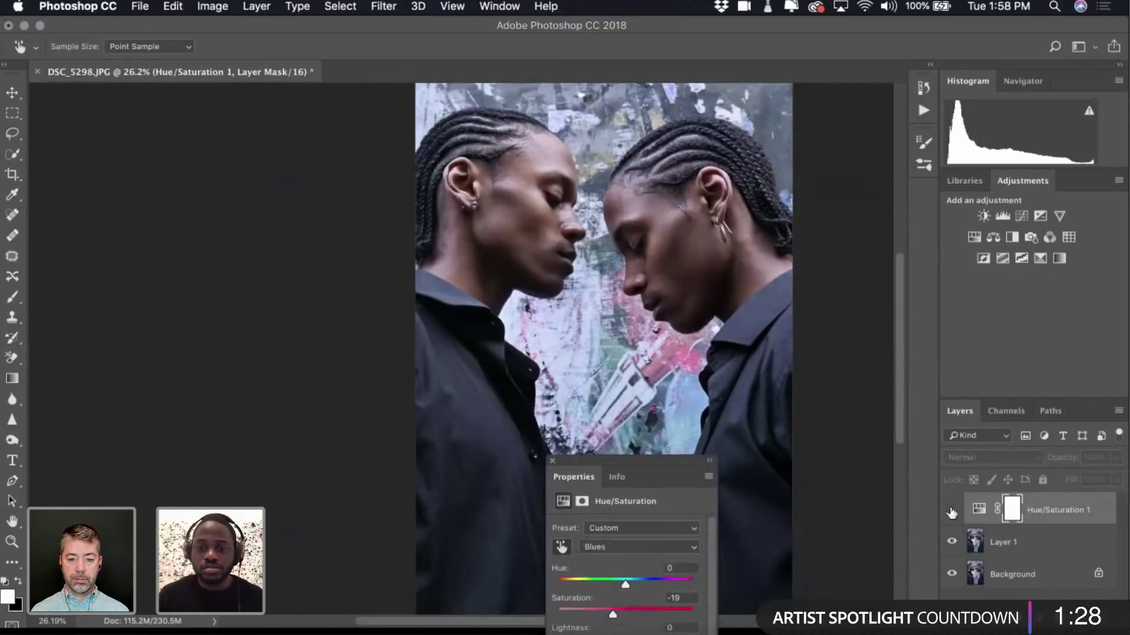
click(952, 511)
click(952, 511)
click(951, 511)
drag(614, 616, 612, 616)
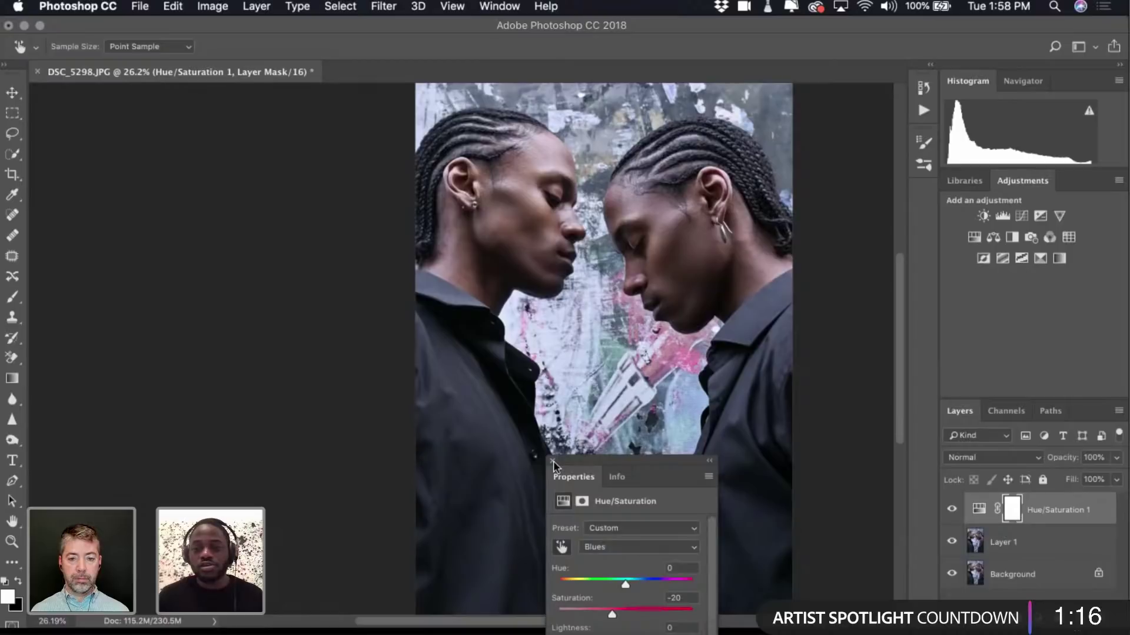
Sample the skin to set the Reds saturation to -2, and merge all visible layers into the Background.
click(702, 236)
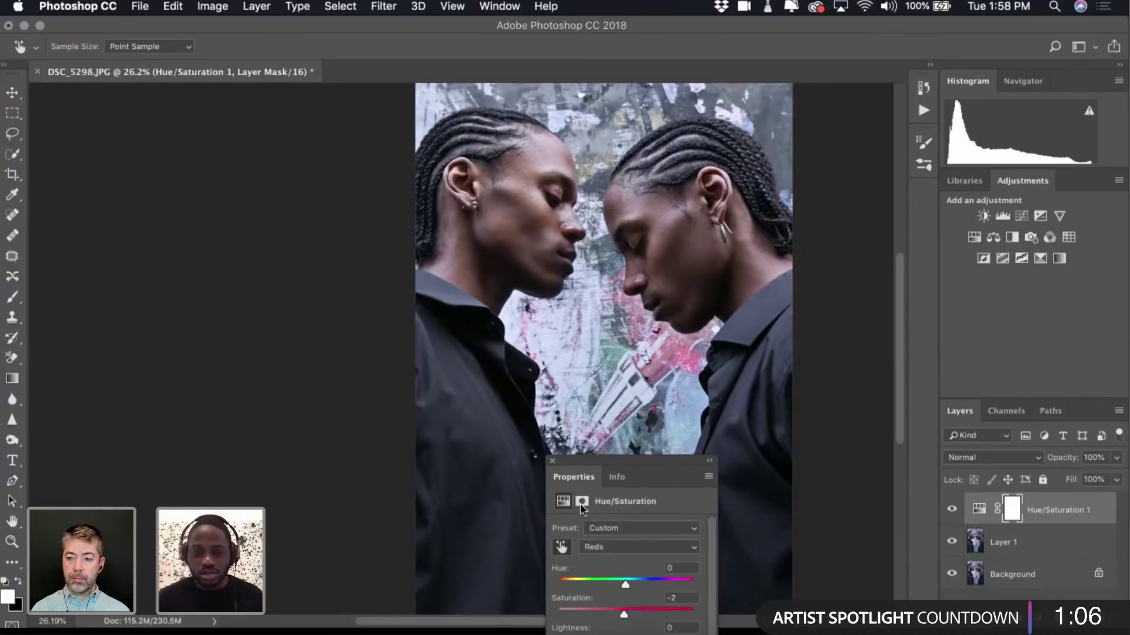
click(552, 461)
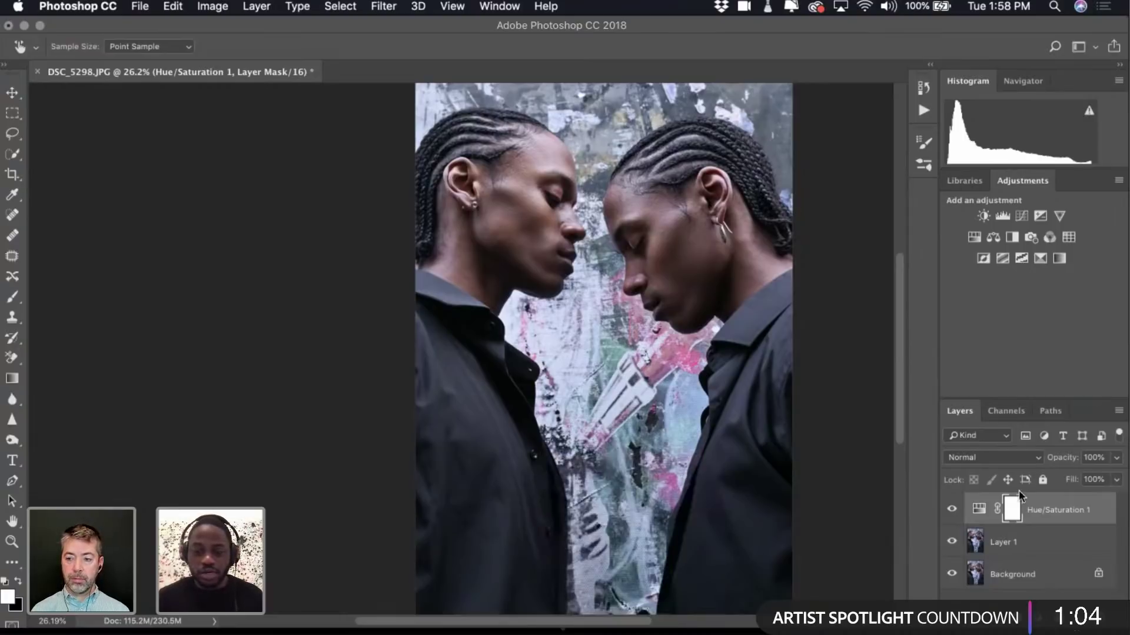
key(v)
key(super+shift+e)
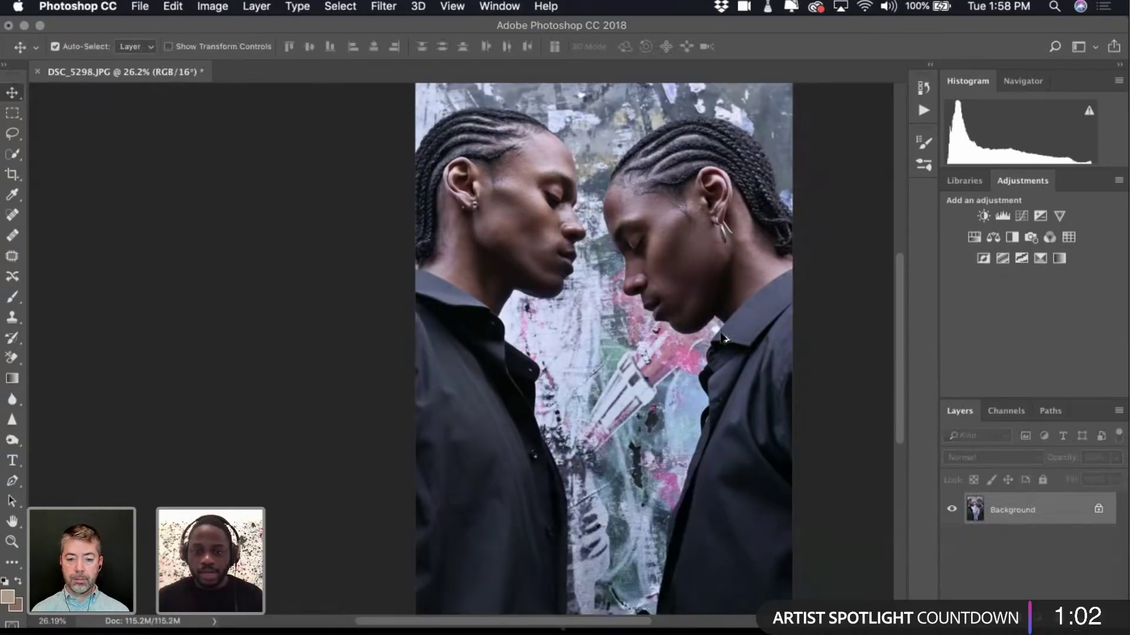
scroll(723, 336, down, 5)
scroll(724, 337, up, 2)
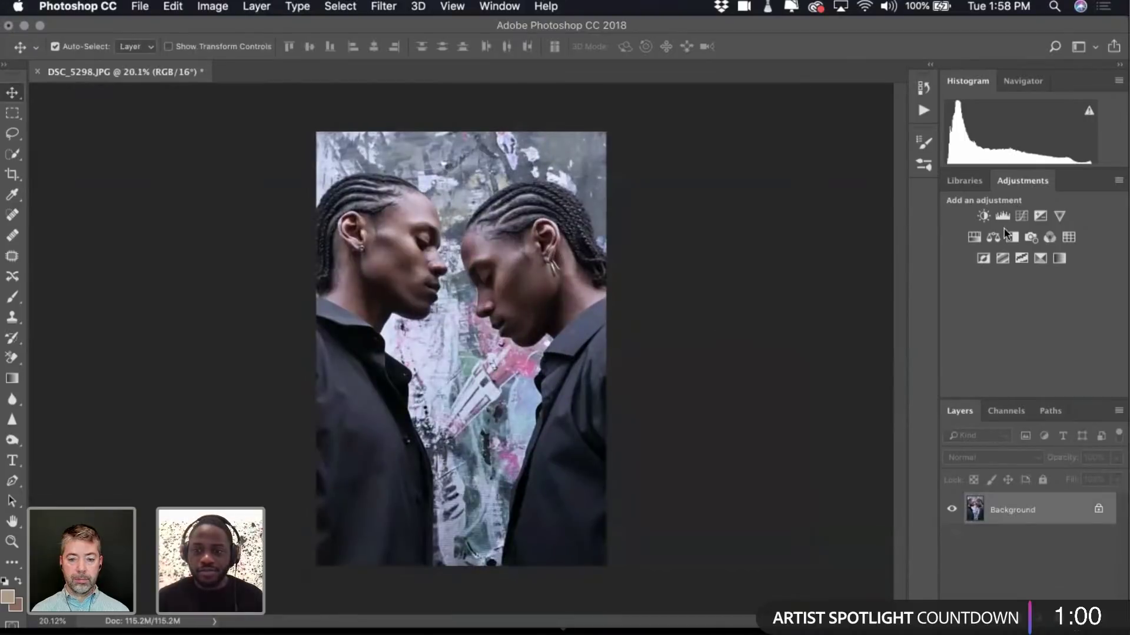
click(983, 216)
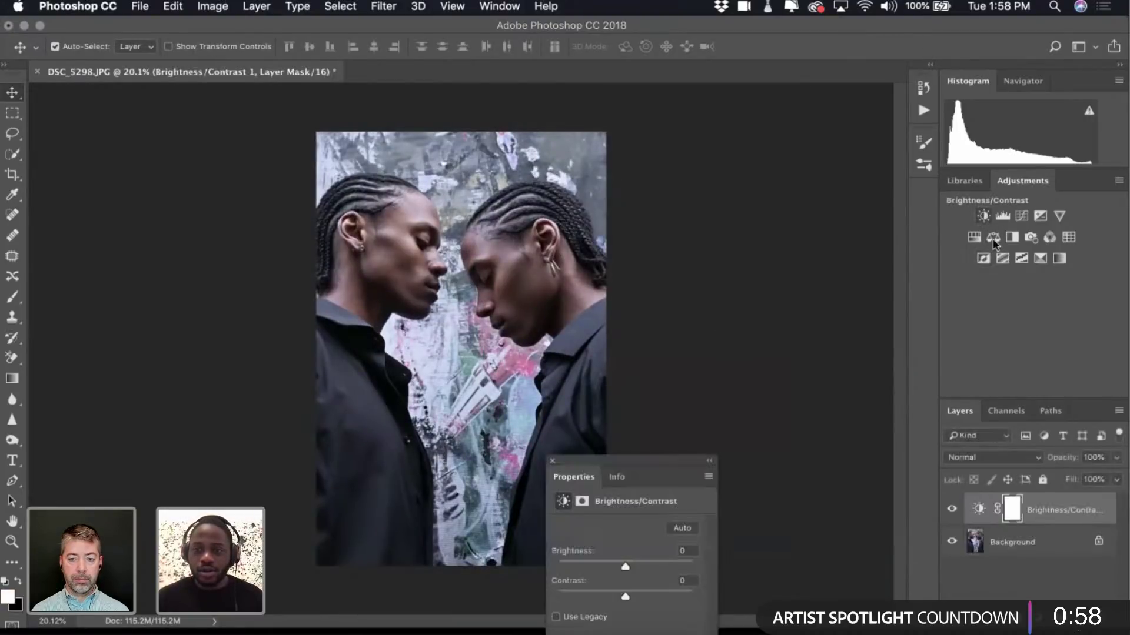
drag(643, 599, 634, 599)
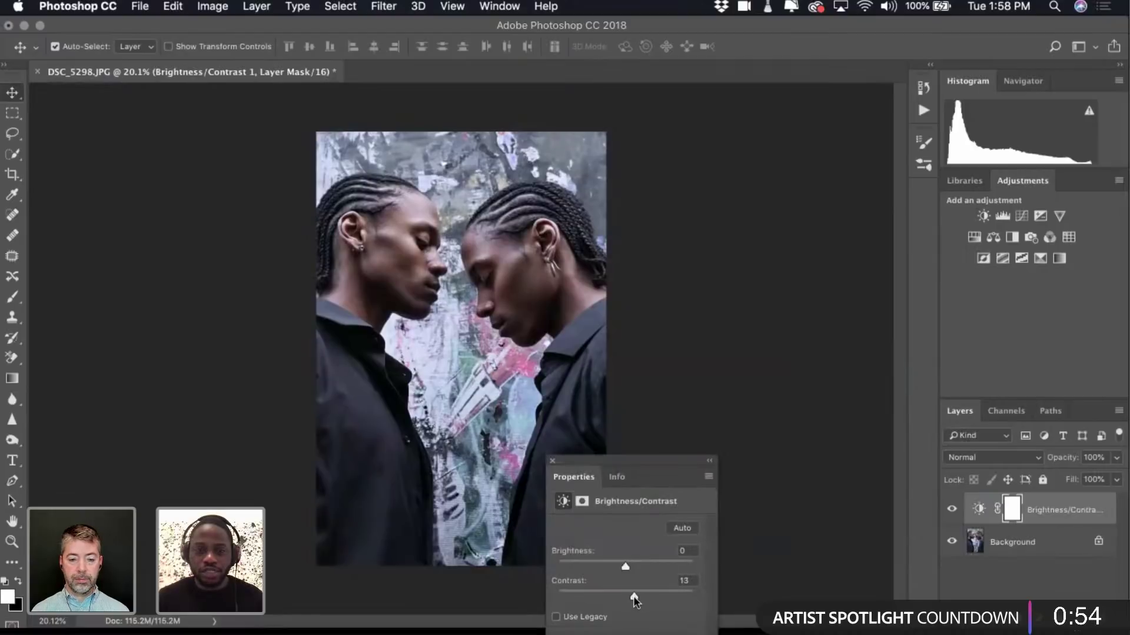
key(Delete)
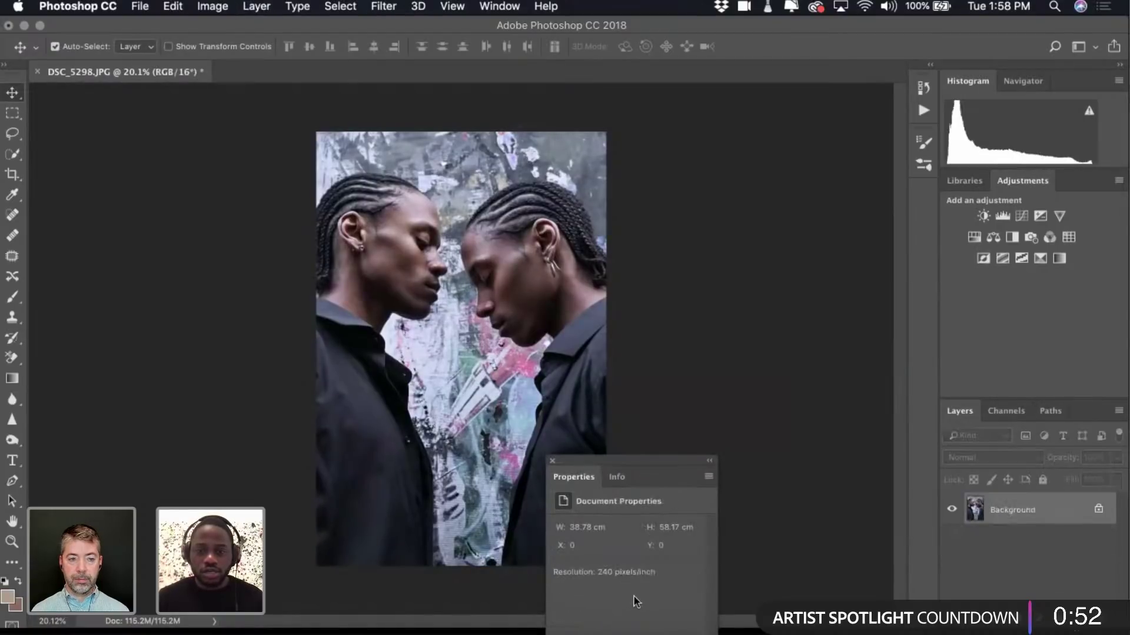
Save the retouched, flattened portrait and close the floating Properties panel.
click(140, 6)
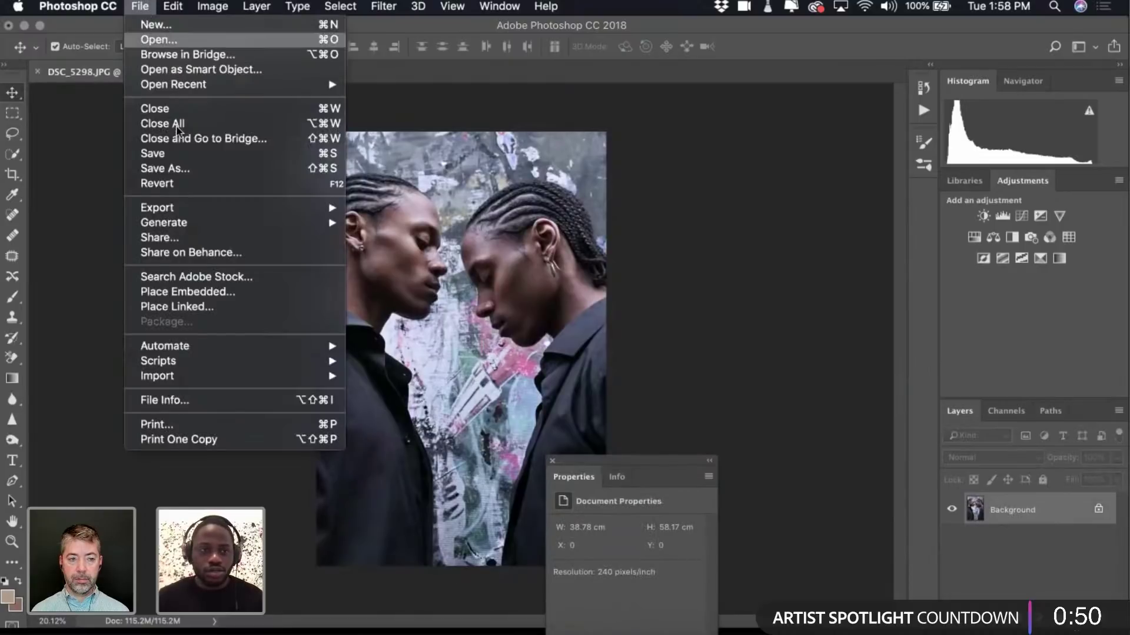
click(599, 360)
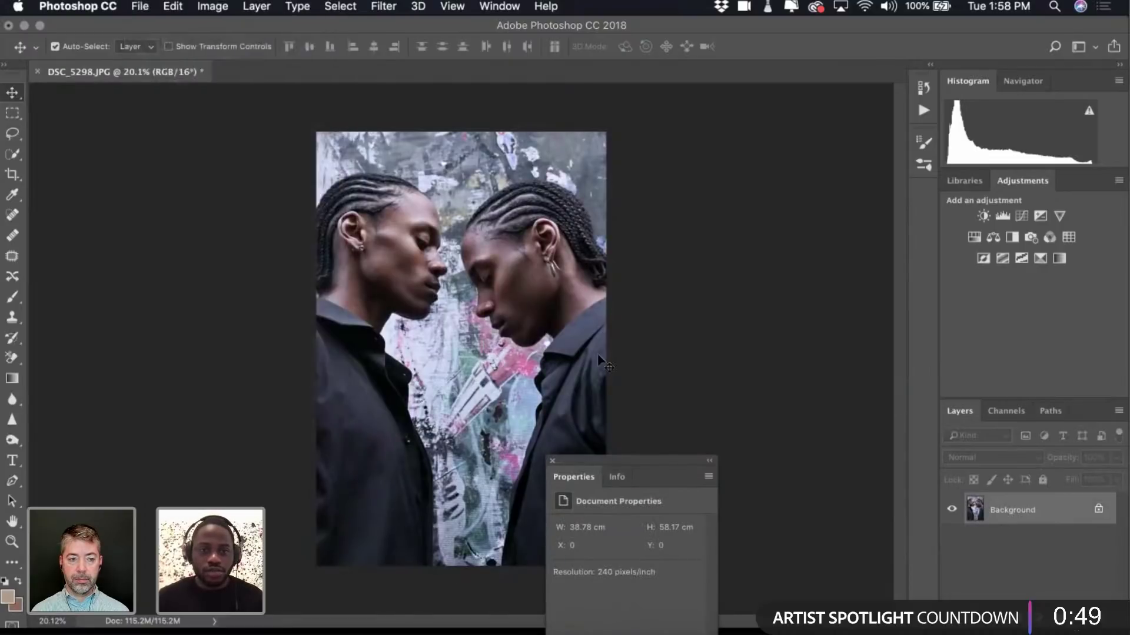
click(552, 460)
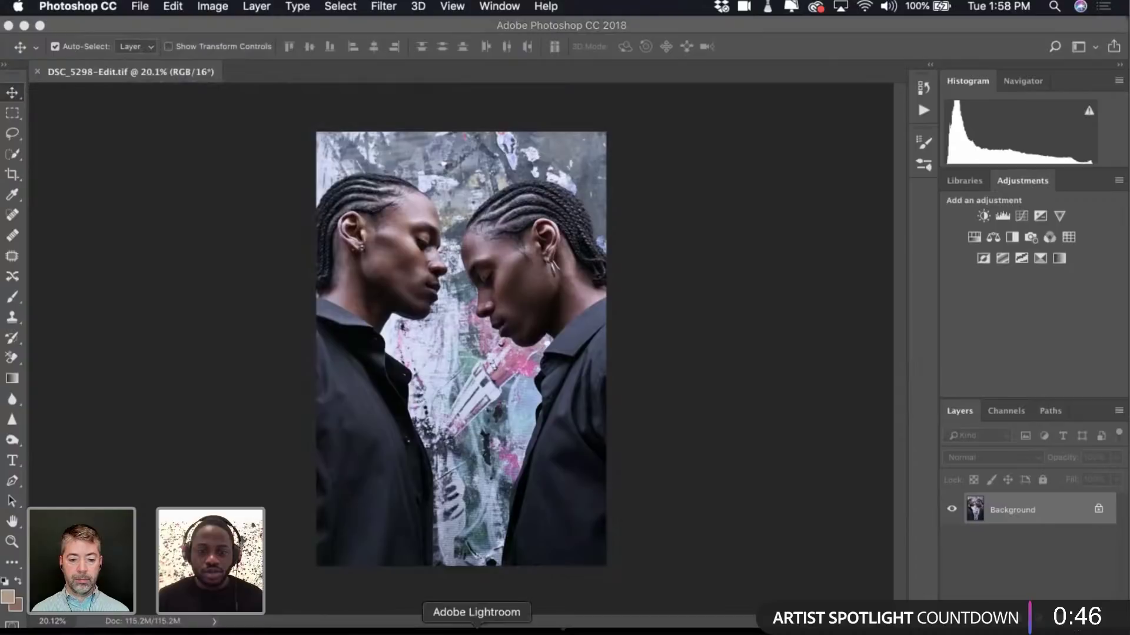
Switch to Lightroom and compare the saved edit DSC_5298-Edit.tif side by side with the original DSC_5298.JPG.
click(476, 631)
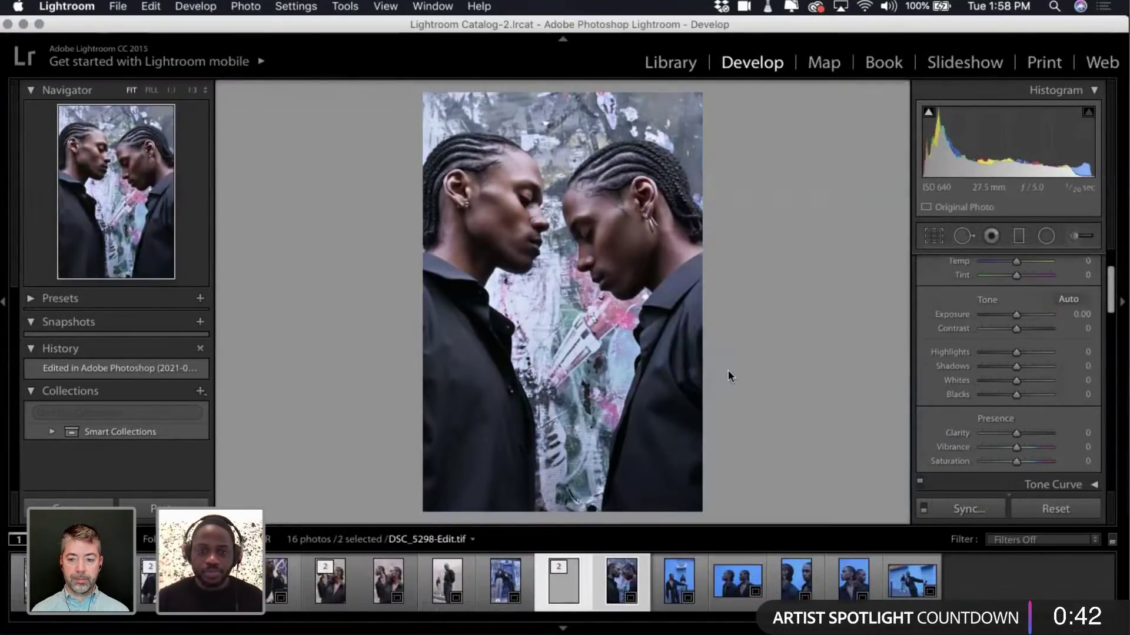
key(c)
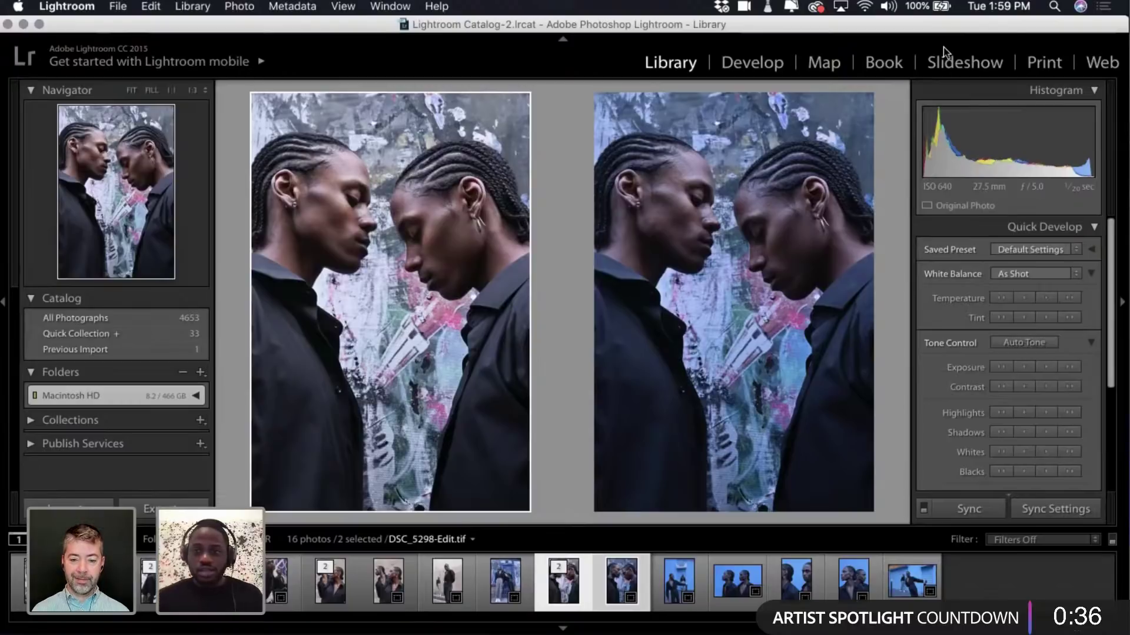
double_click(615, 600)
click(683, 595)
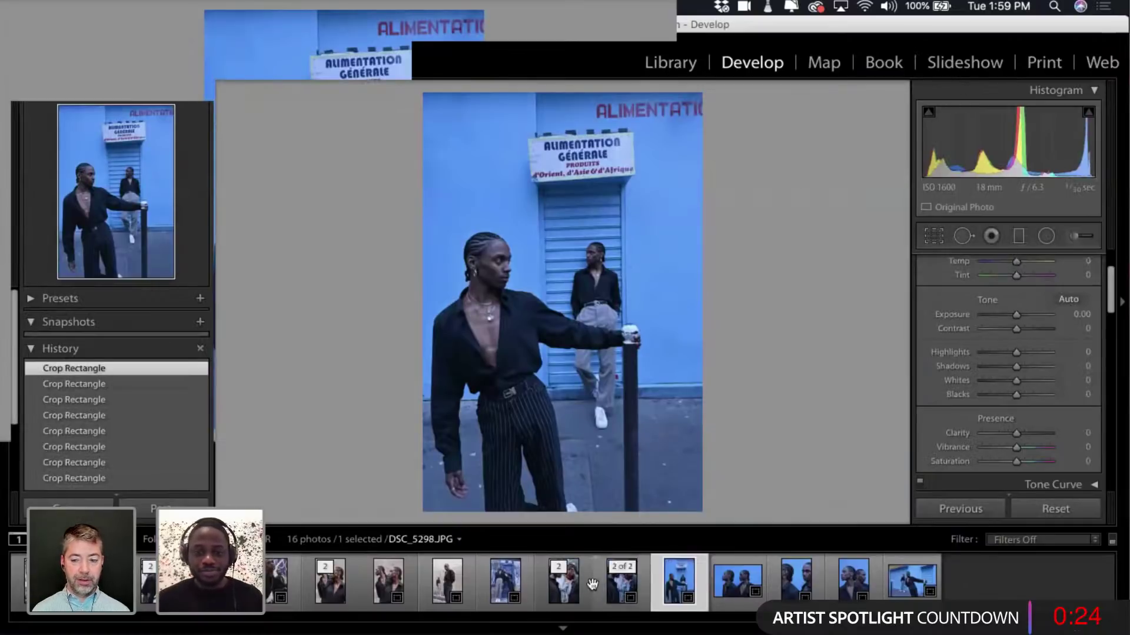
click(564, 586)
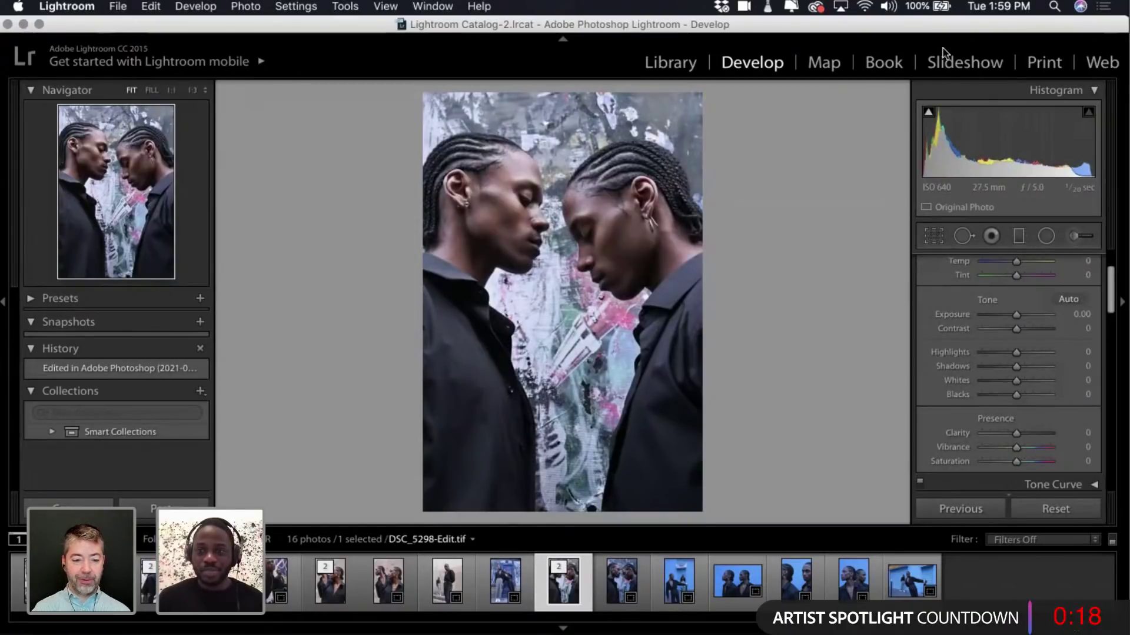
super+click(621, 583)
key(n)
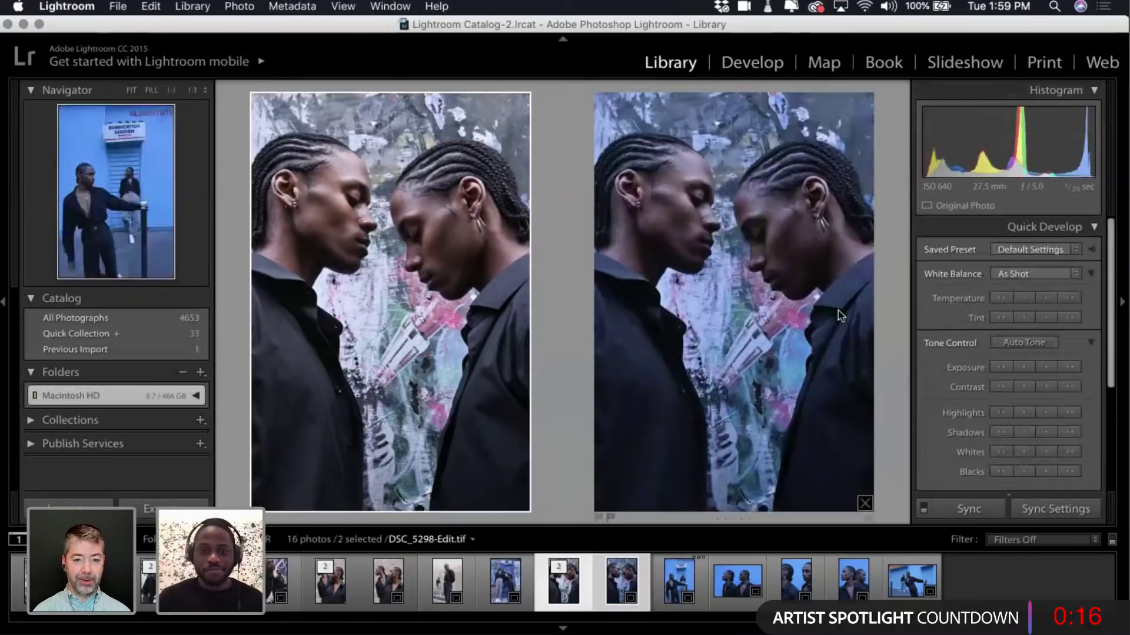
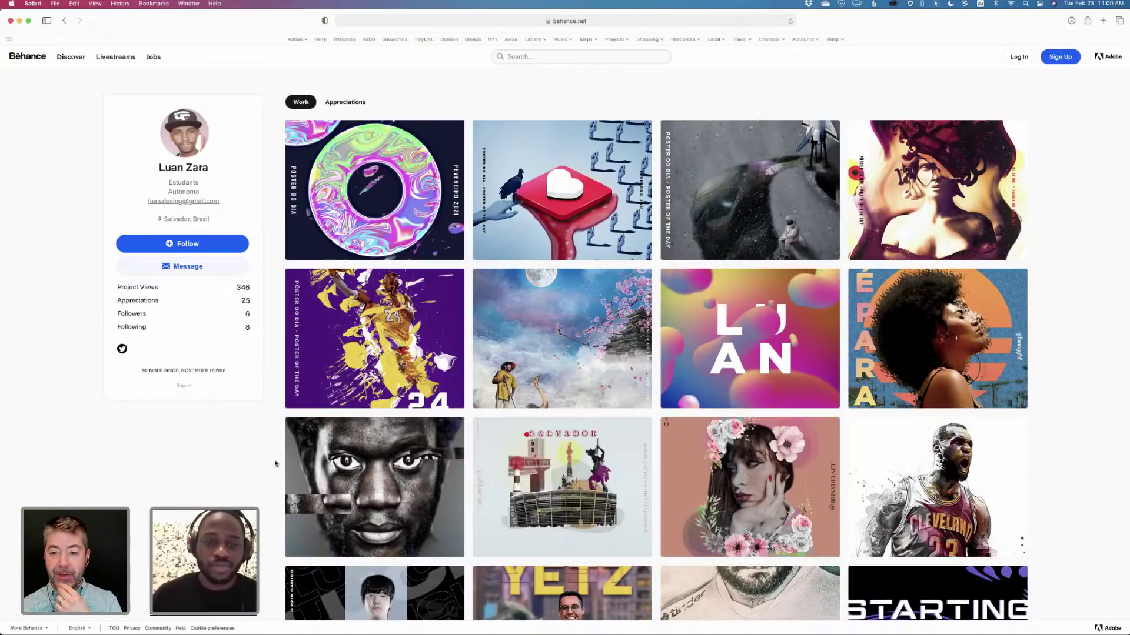
Open the River Space project in the Behance portfolio, examine the whole poster from space shuttle to eclipse, and return to the project grid.
click(762, 197)
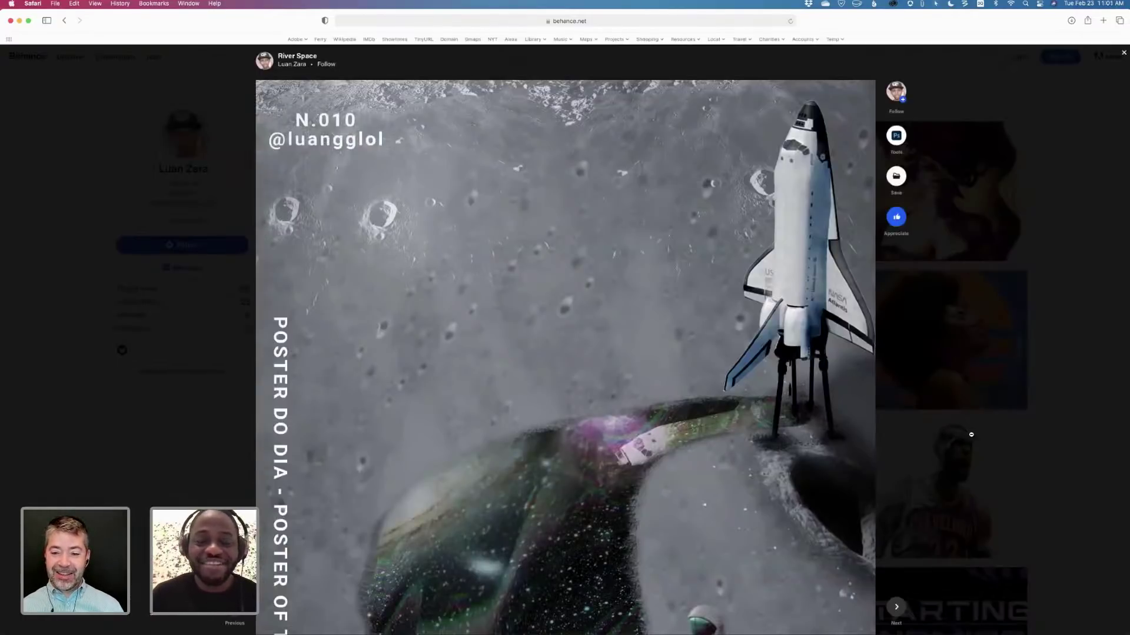
scroll(971, 434, down, 3)
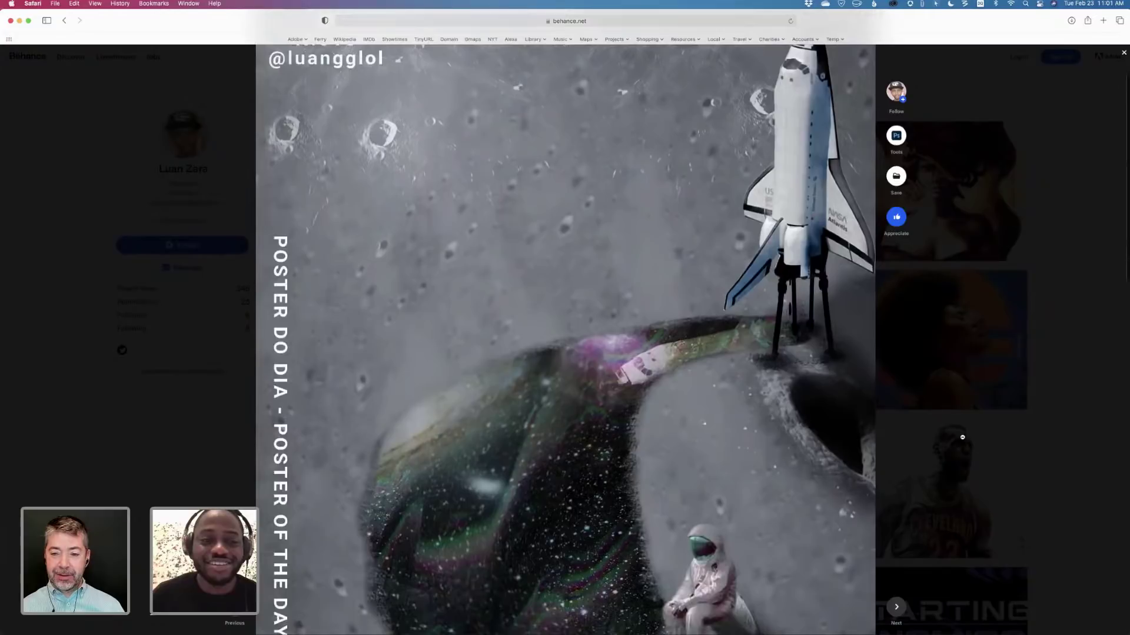
scroll(962, 437, down, 3)
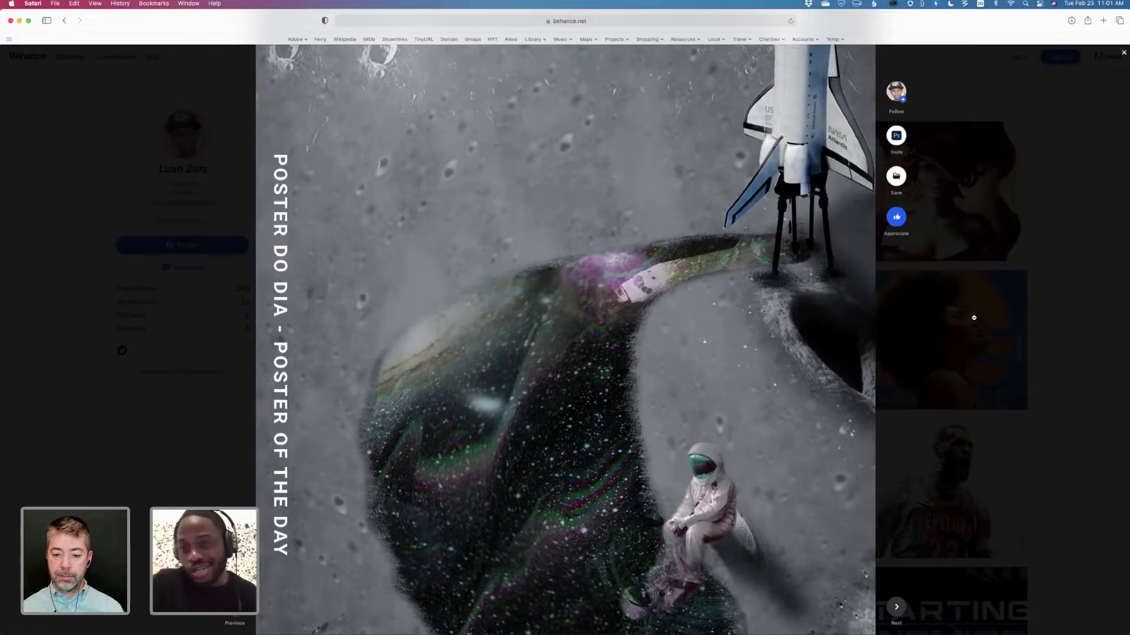
scroll(974, 318, up, 2)
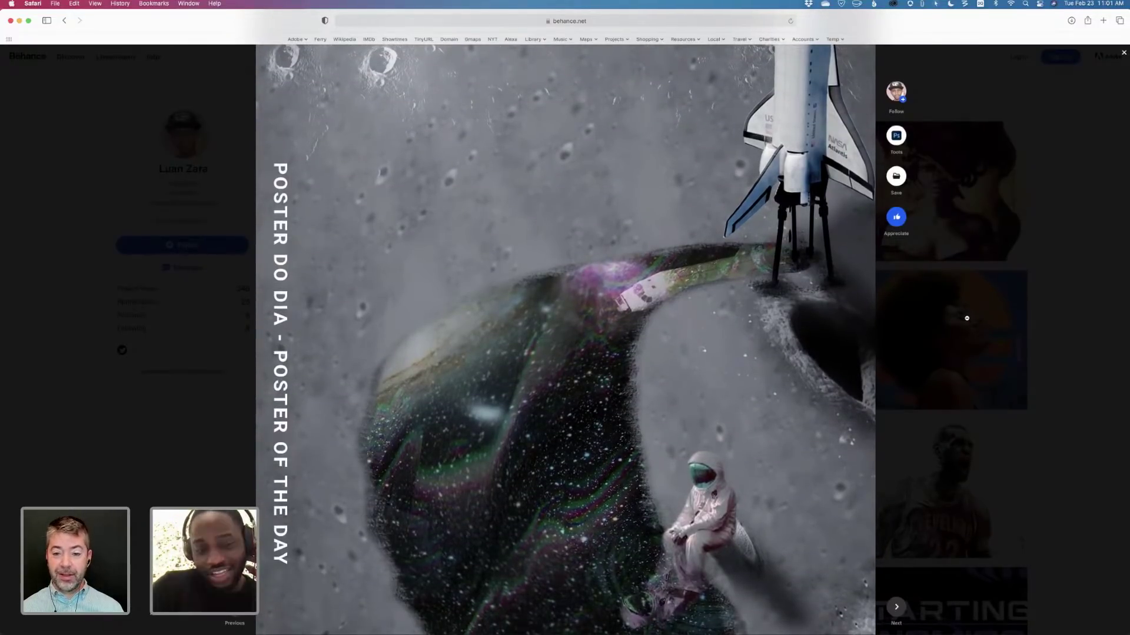
scroll(967, 318, down, 3)
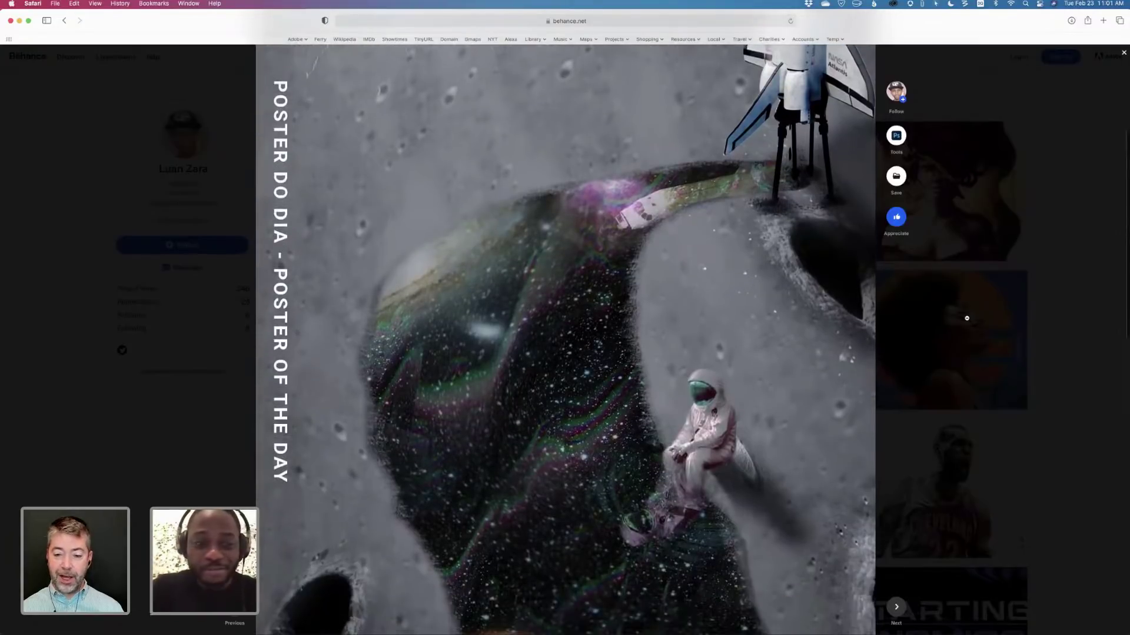
scroll(966, 318, up, 2)
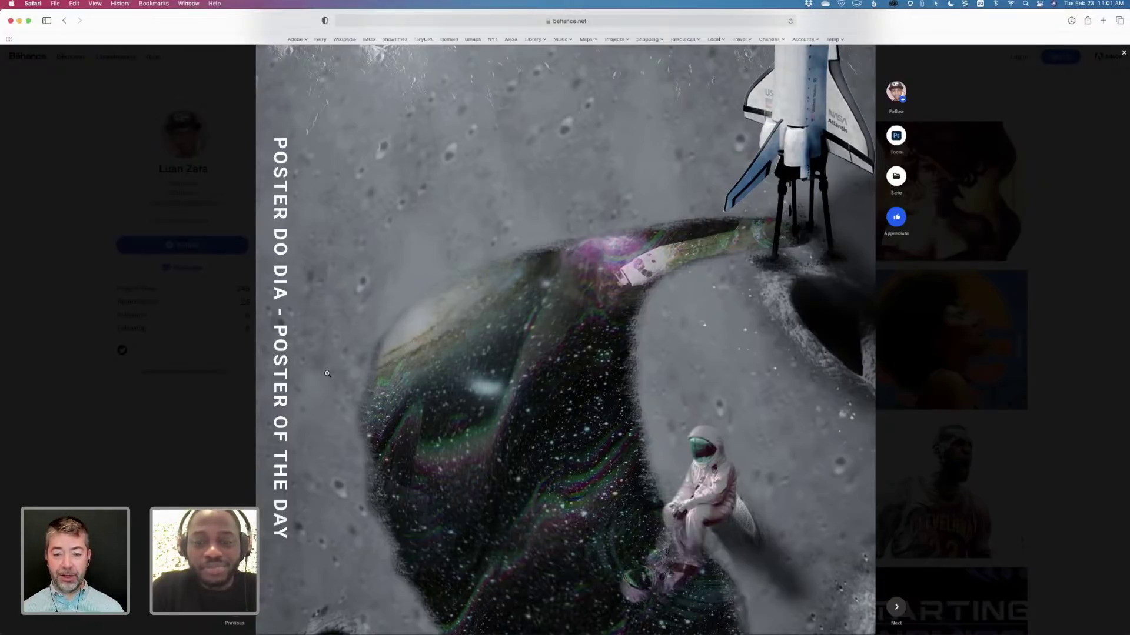
scroll(576, 381, up, 5)
scroll(576, 380, down, 3)
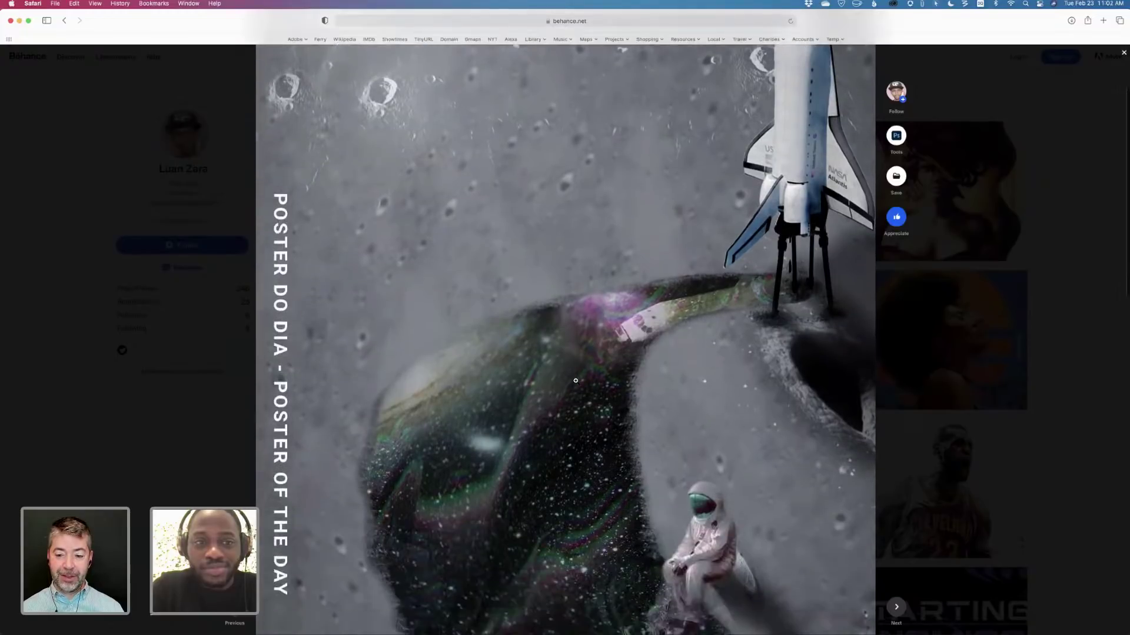
scroll(575, 381, down, 8)
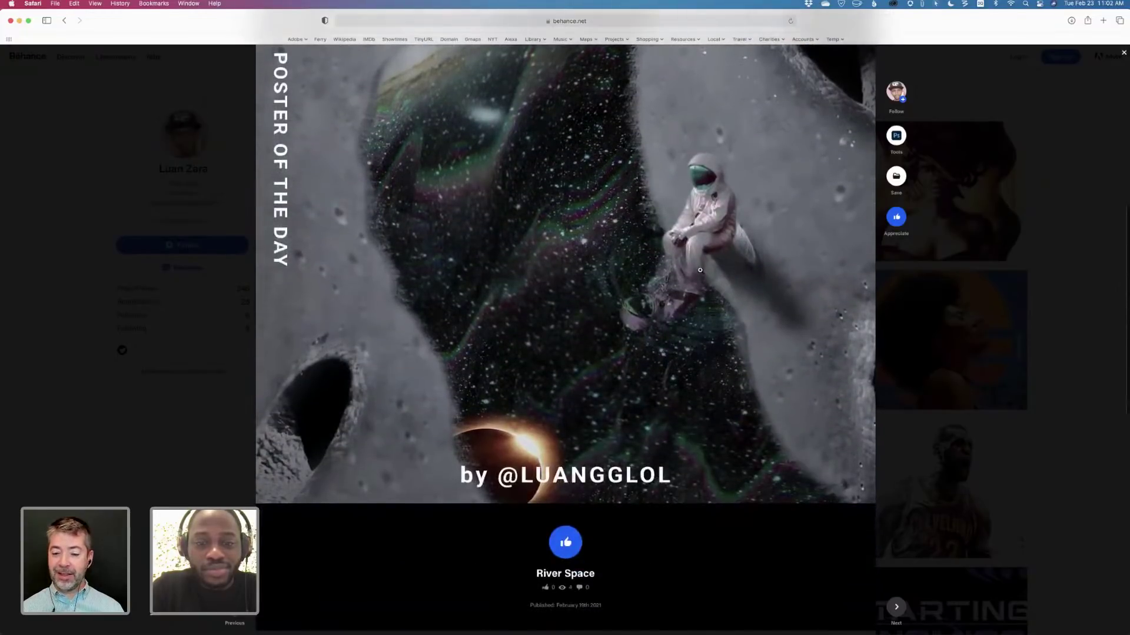
scroll(705, 269, up, 5)
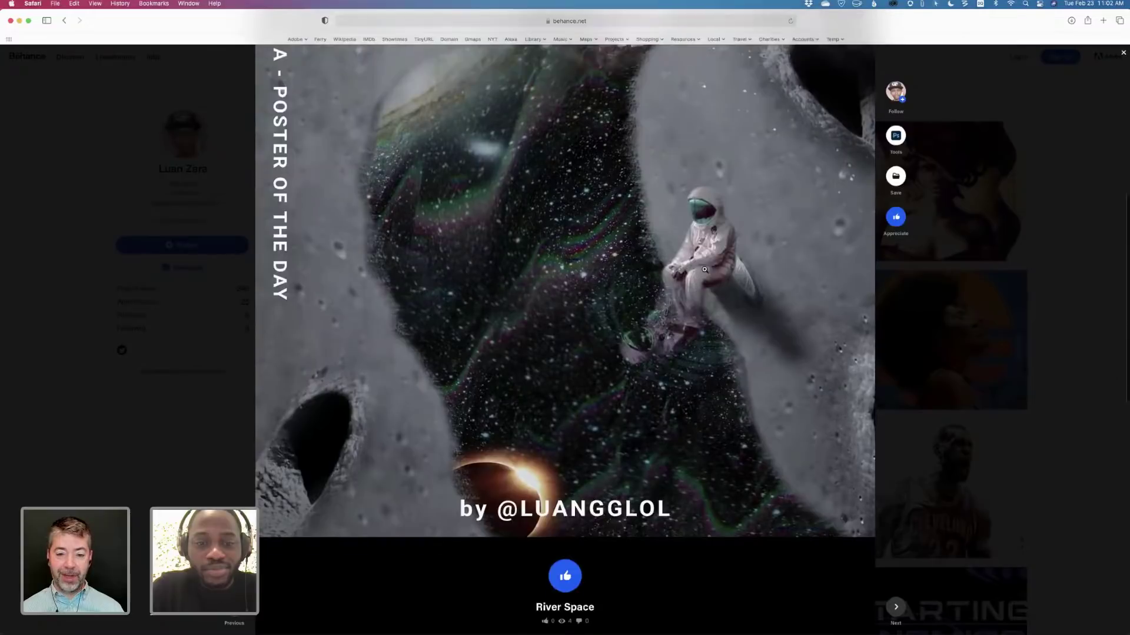
scroll(742, 241, up, 1)
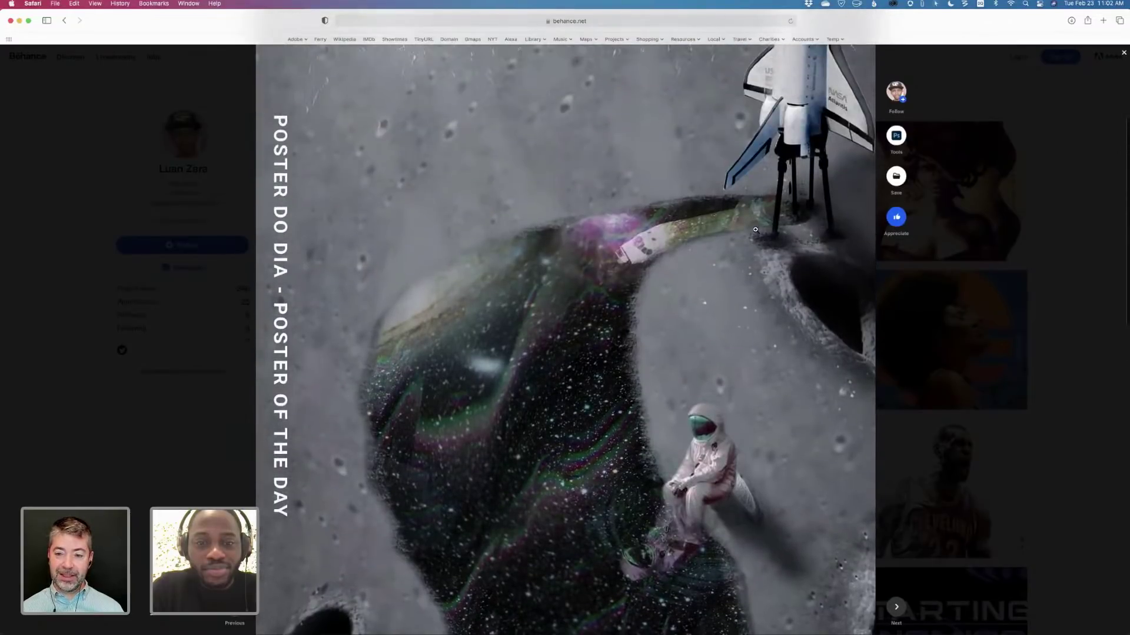
scroll(759, 294, up, 1)
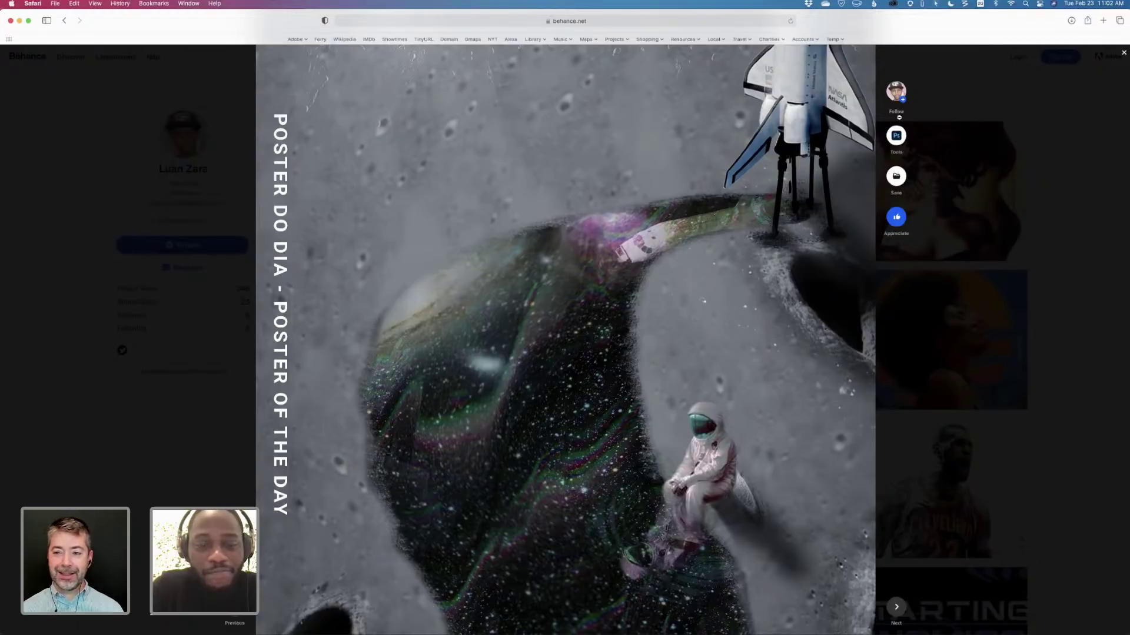
click(1124, 53)
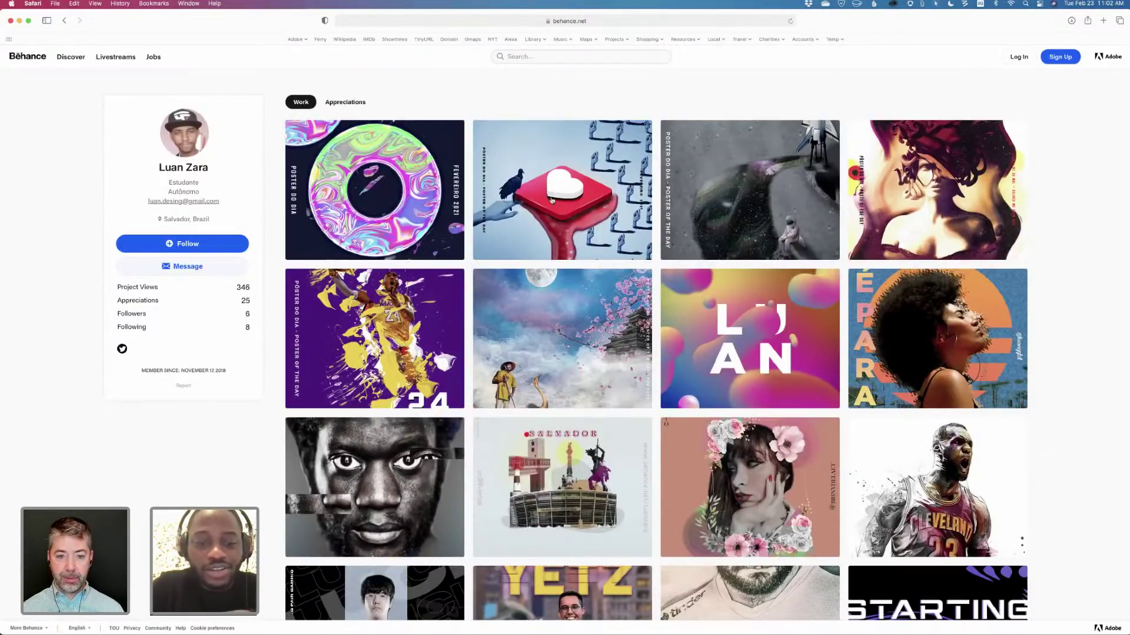
Open the Livrai-me do mal / Delivery me from evil project, examine the whole poster, and return to the project grid.
click(929, 176)
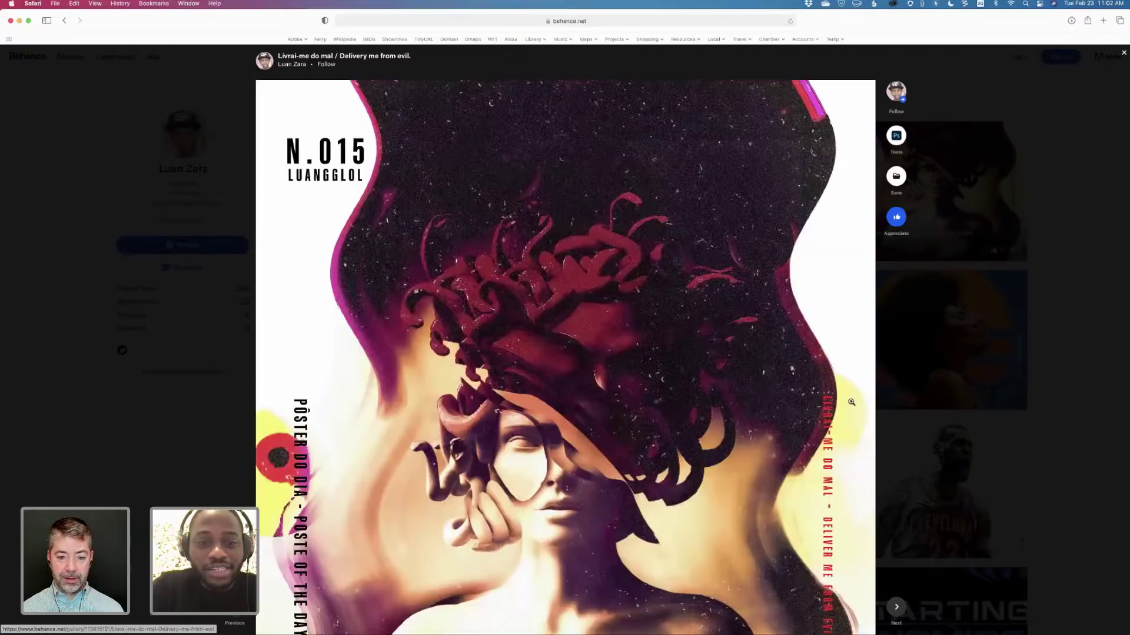
scroll(851, 403, down, 3)
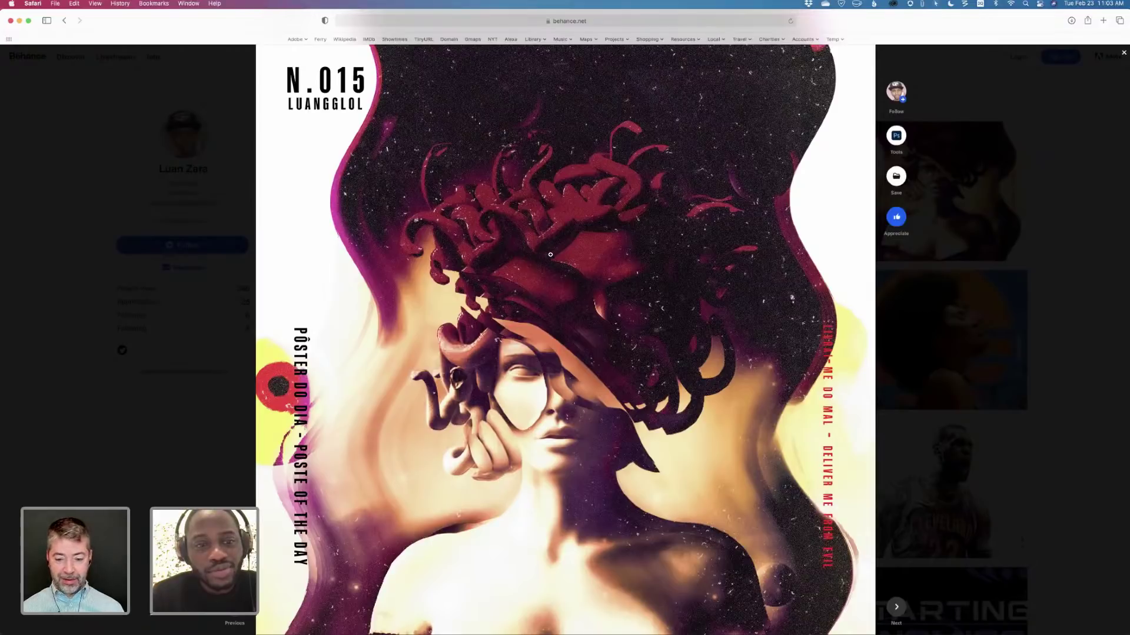
scroll(550, 255, down, 3)
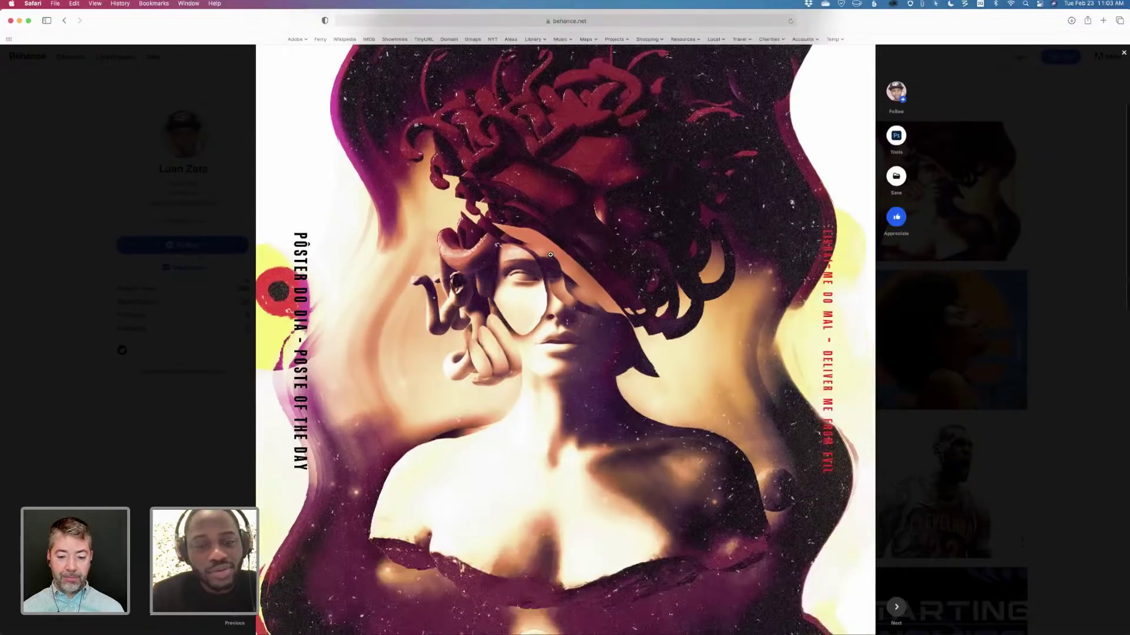
scroll(550, 254, down, 3)
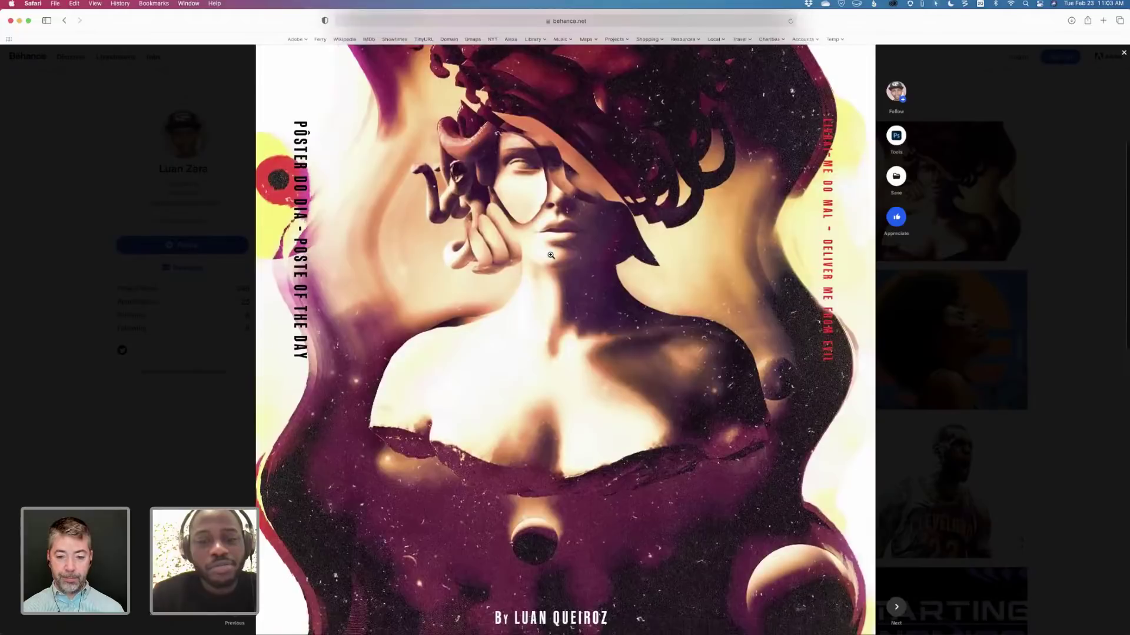
scroll(551, 255, down, 1)
scroll(551, 255, down, 3)
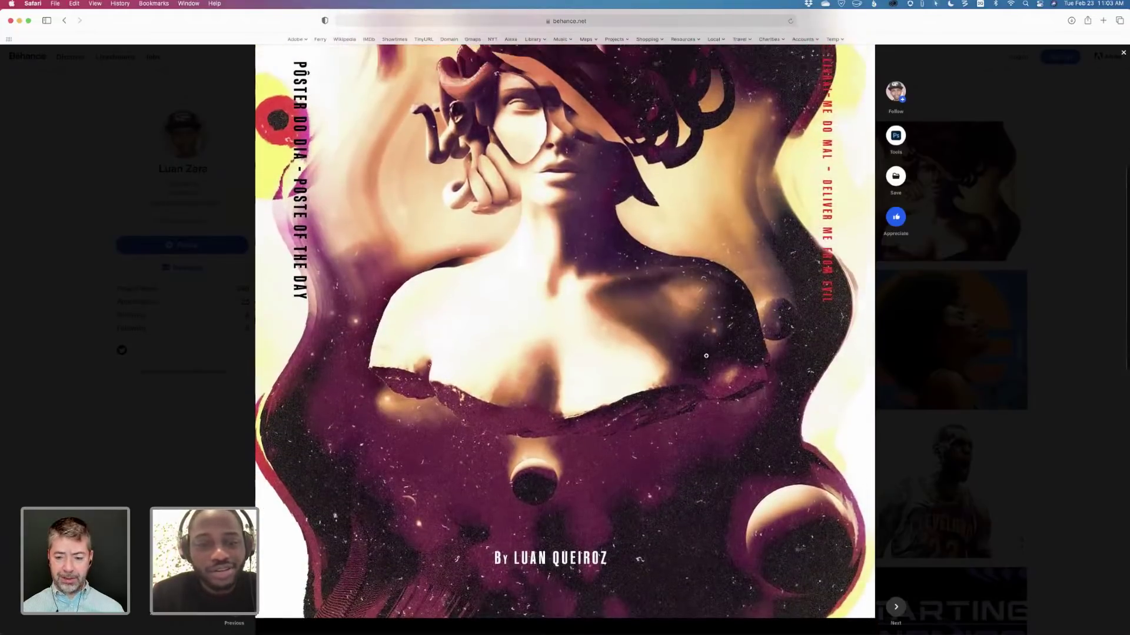
scroll(816, 469, up, 3)
scroll(816, 469, down, 3)
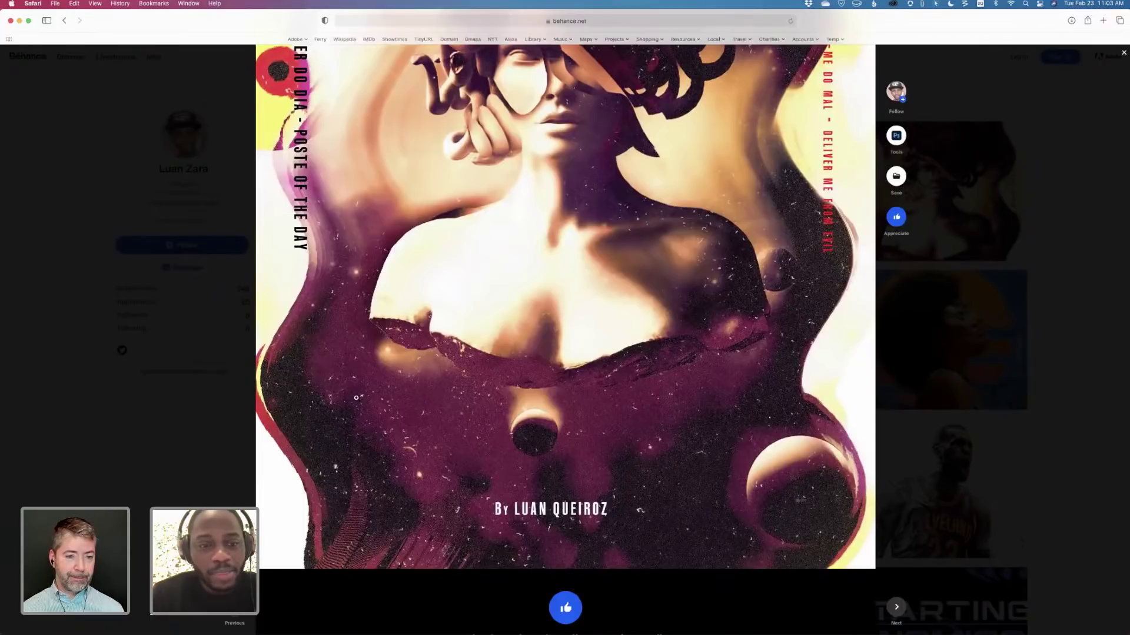
scroll(356, 398, up, 2)
scroll(356, 398, up, 5)
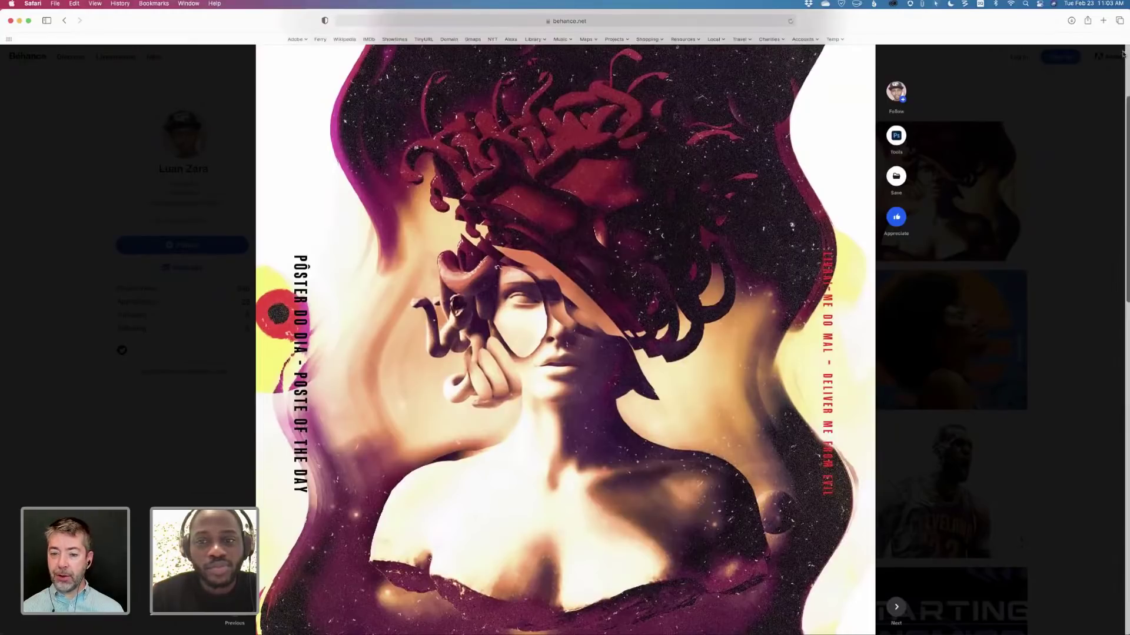
click(975, 146)
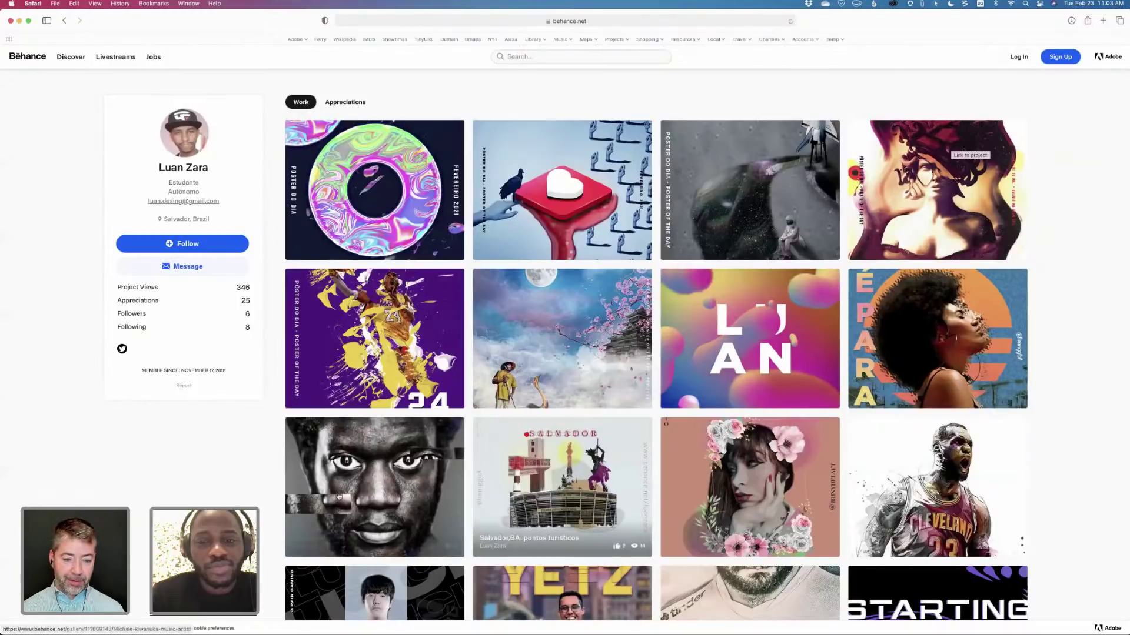
View the Luci Paingaming project and the Michael kiwanuka, music artist poster project in the portfolio.
click(383, 425)
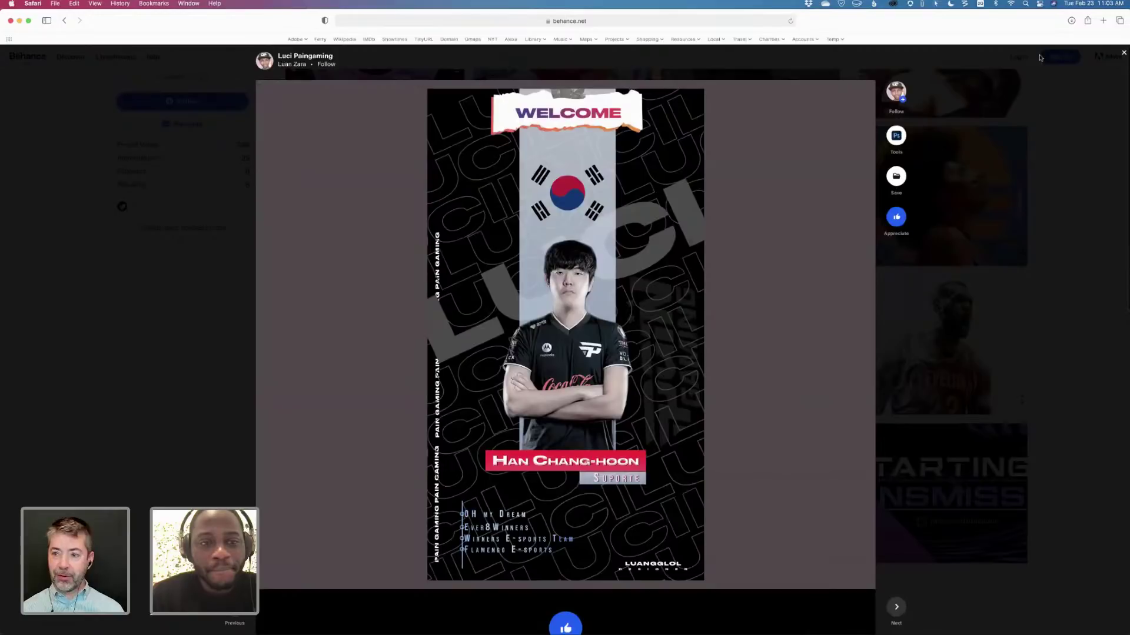
key(Escape)
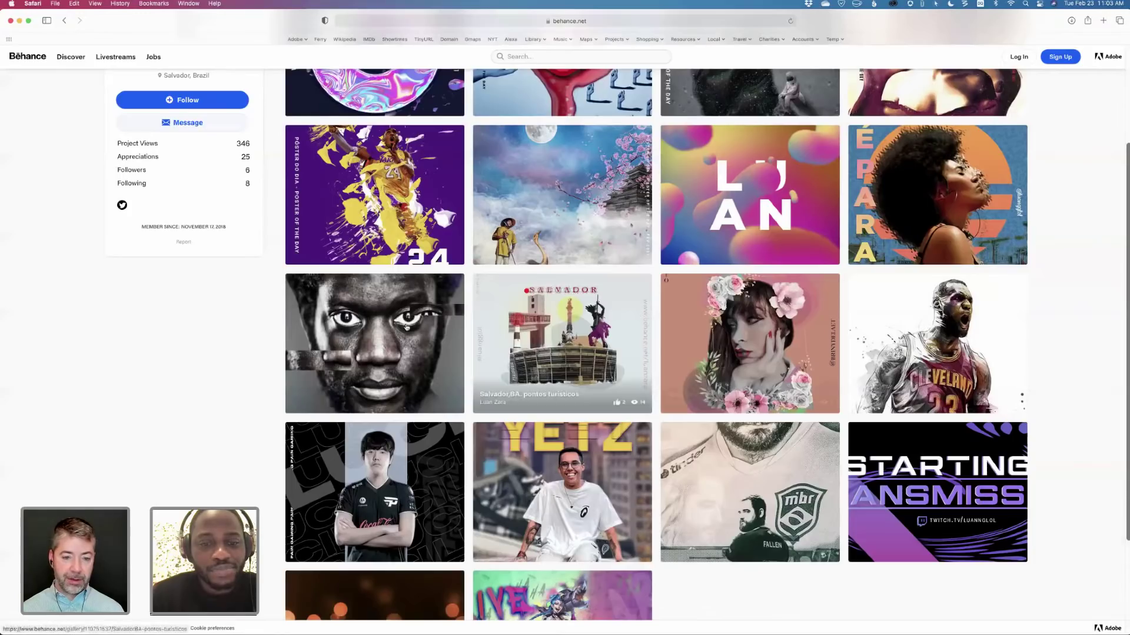
click(393, 327)
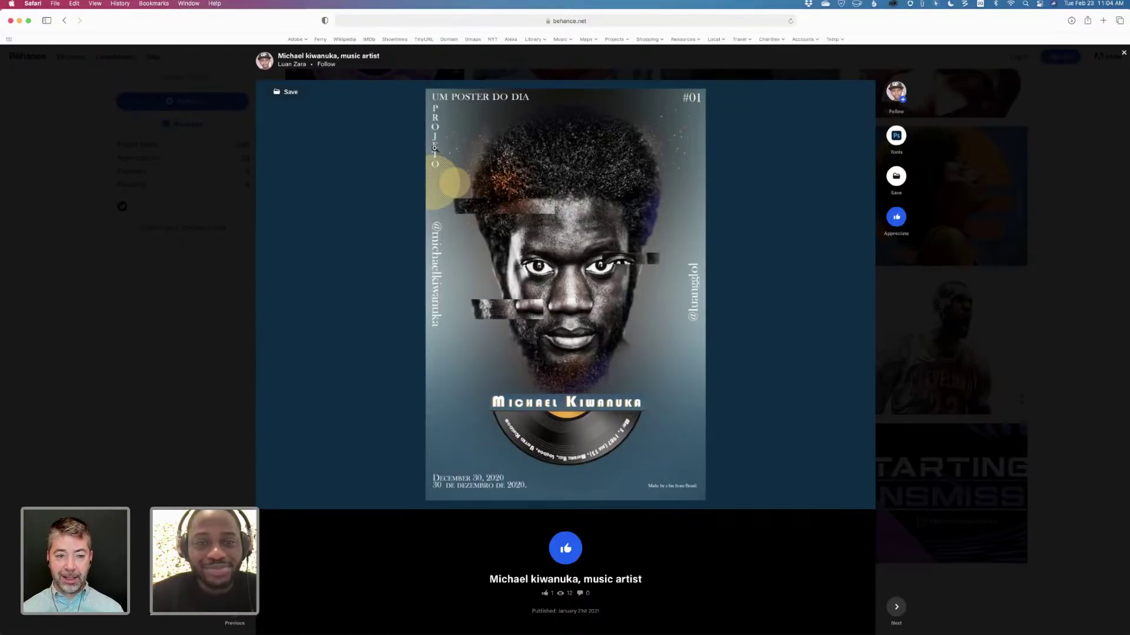
Close the Michael kiwanuka, music artist project and return to the start of the portfolio's project grid.
click(1124, 54)
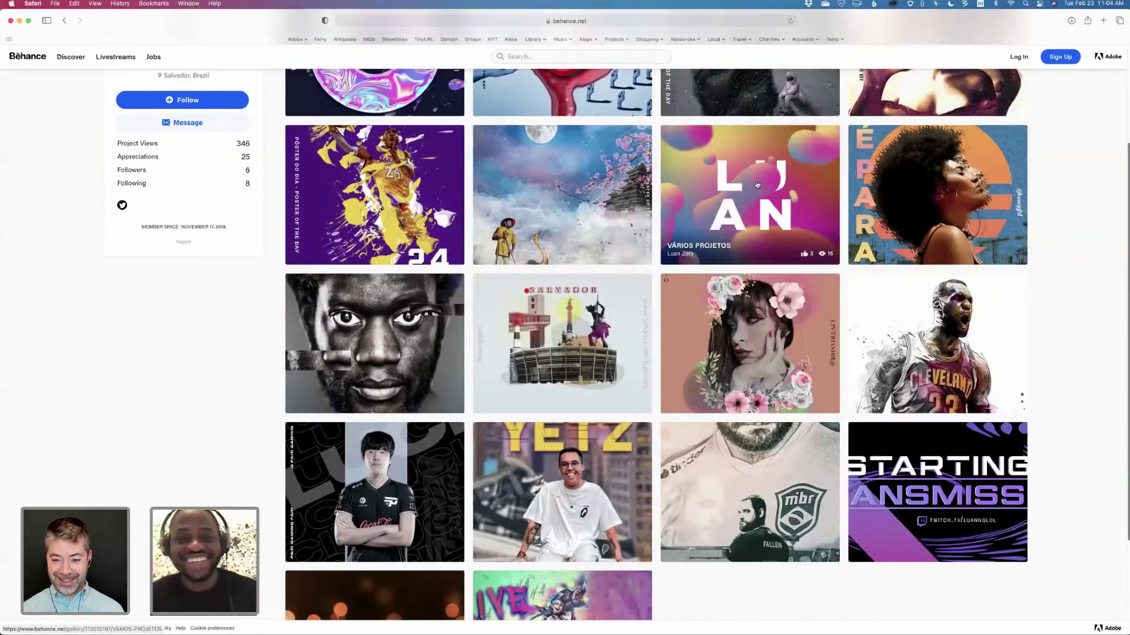
scroll(757, 184, up, 3)
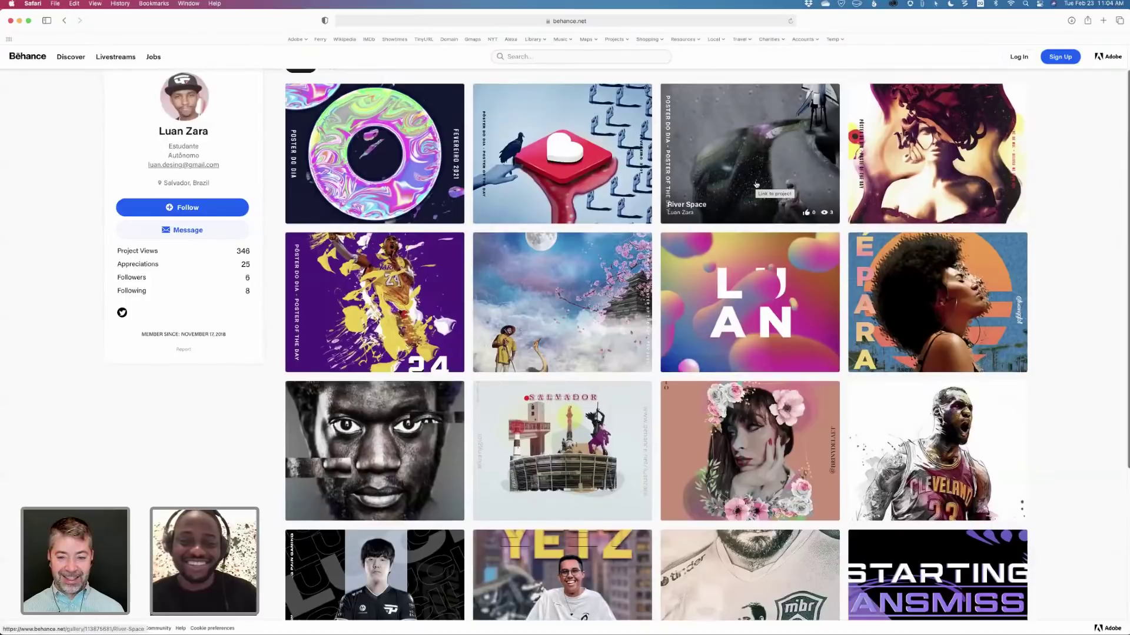
scroll(757, 185, up, 1)
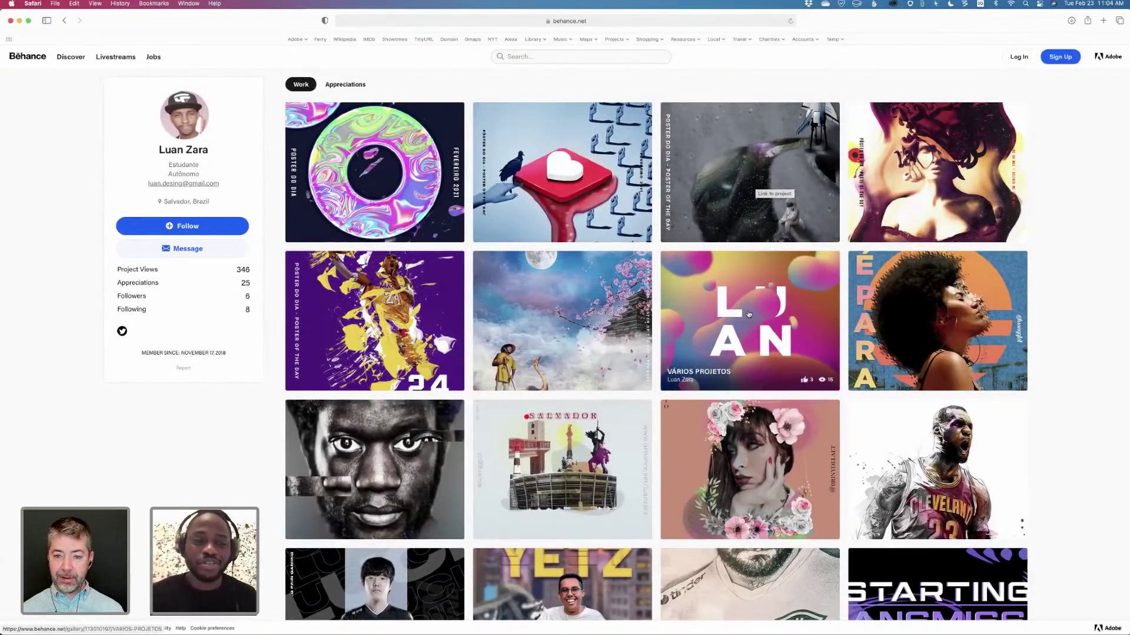
Open the poster day n16 project, examine the whole poster down to the CIRCLE title and credit line, and return to the project grid.
click(370, 168)
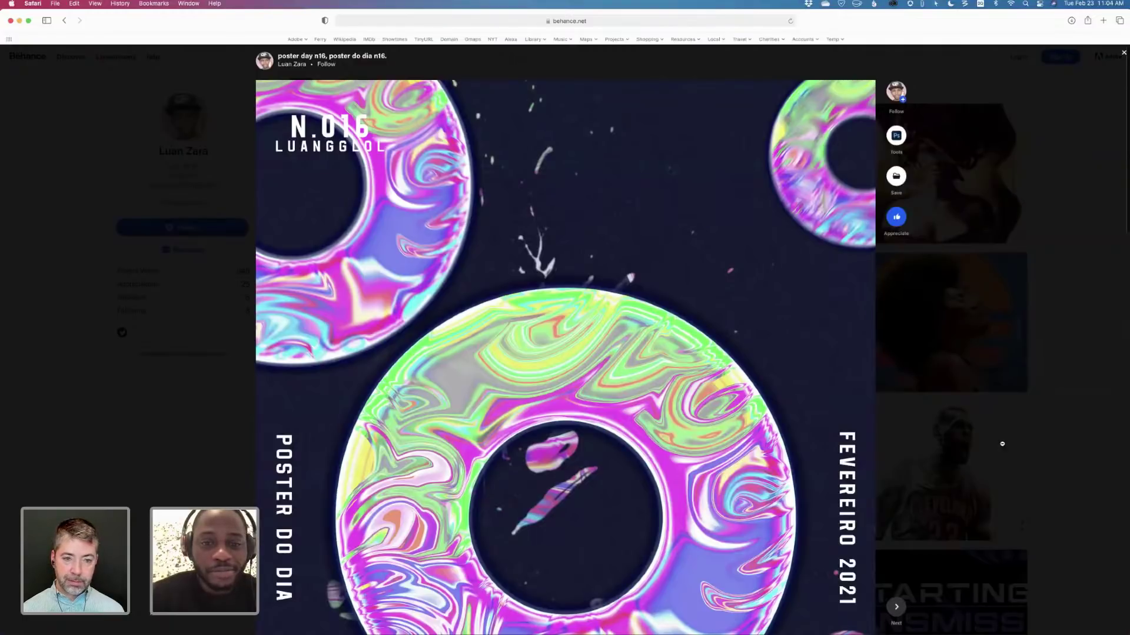
scroll(1000, 440, down, 2)
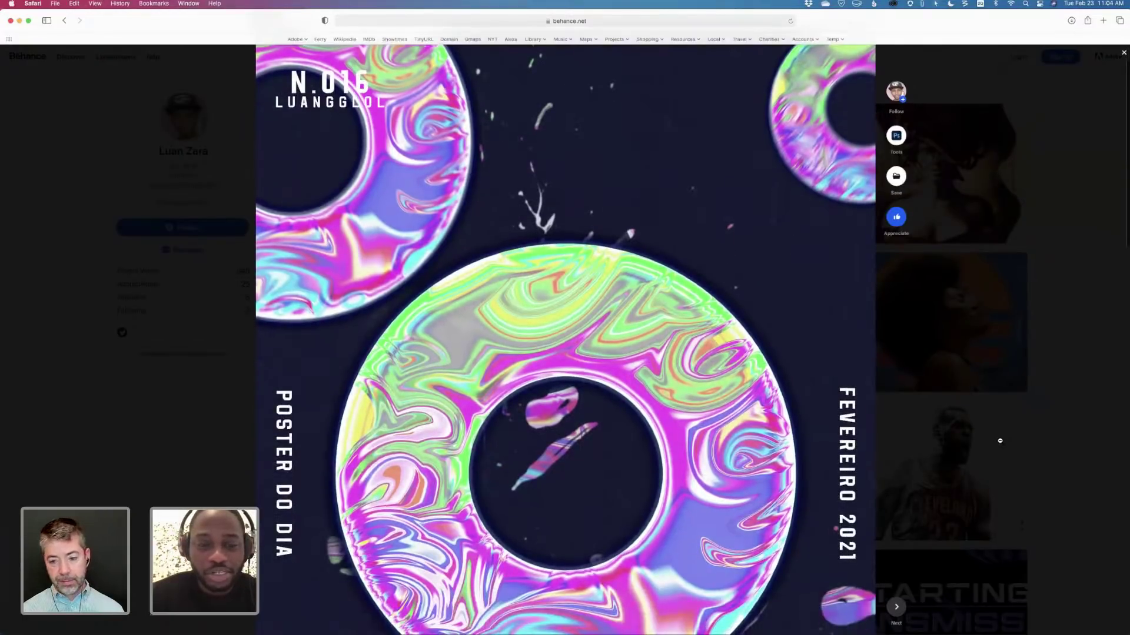
scroll(1000, 440, down, 5)
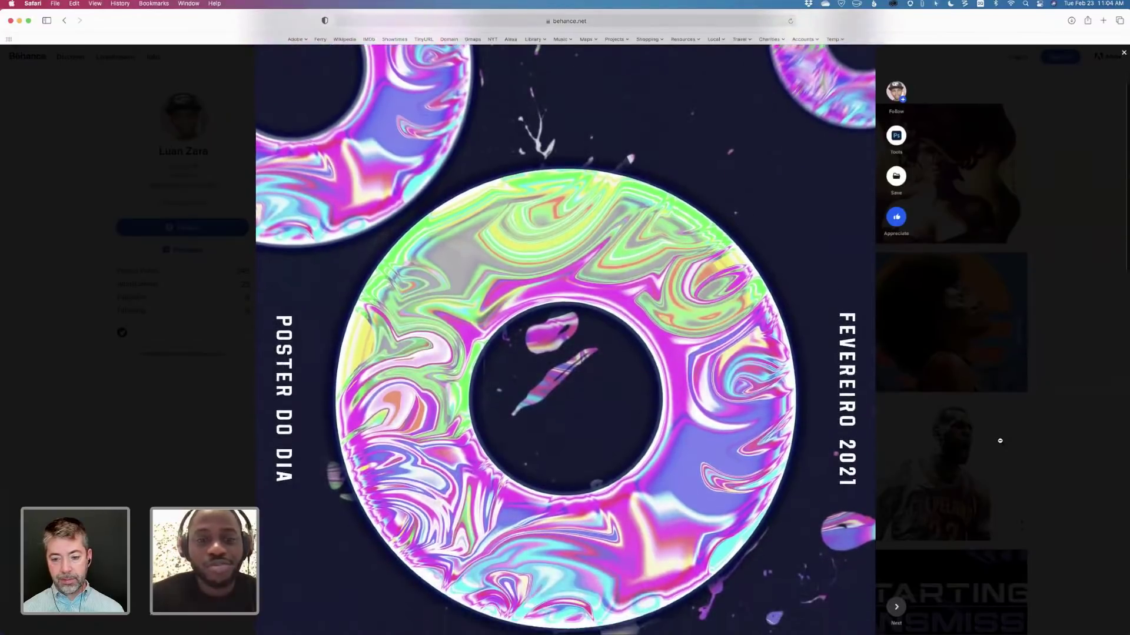
scroll(999, 441, down, 3)
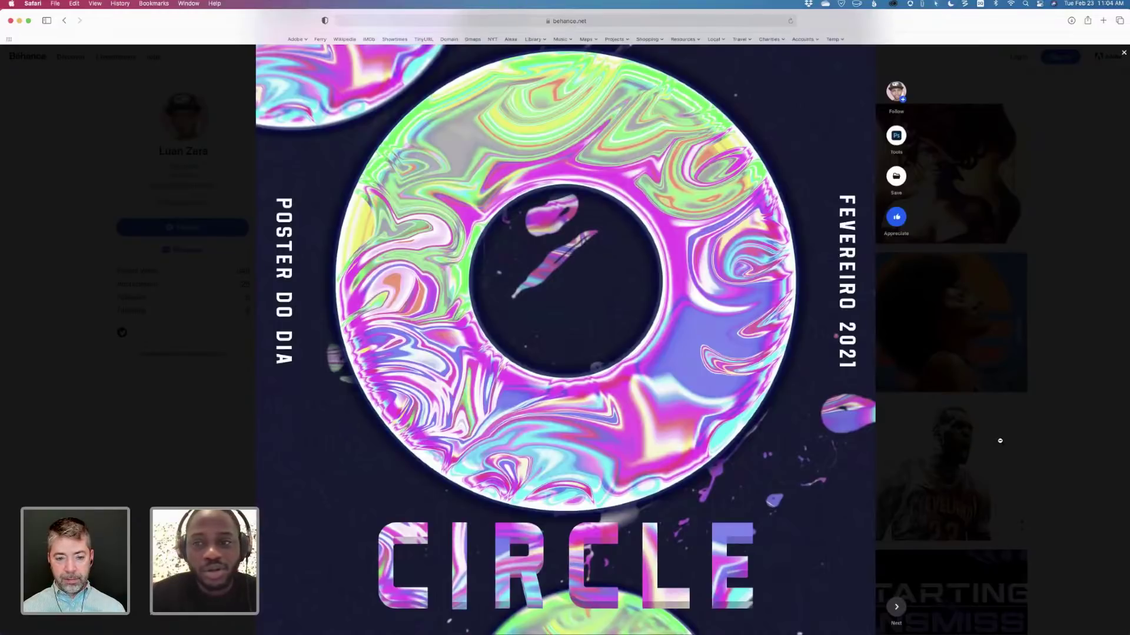
scroll(1000, 441, down, 3)
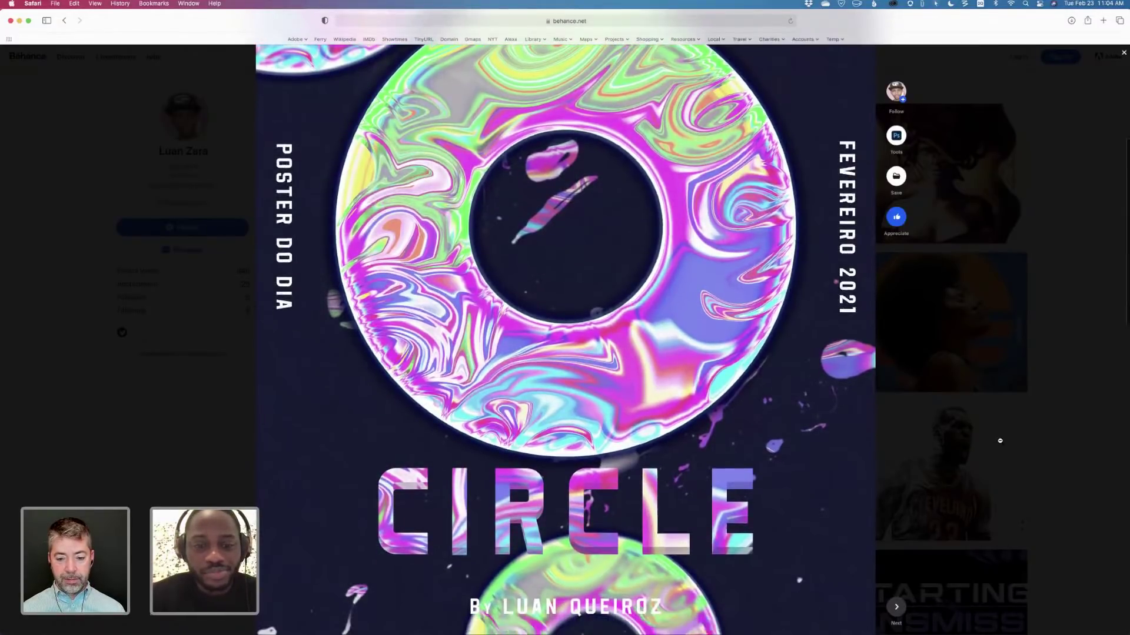
scroll(1000, 440, down, 3)
scroll(1000, 441, up, 4)
scroll(1000, 441, up, 4)
scroll(1000, 441, up, 2)
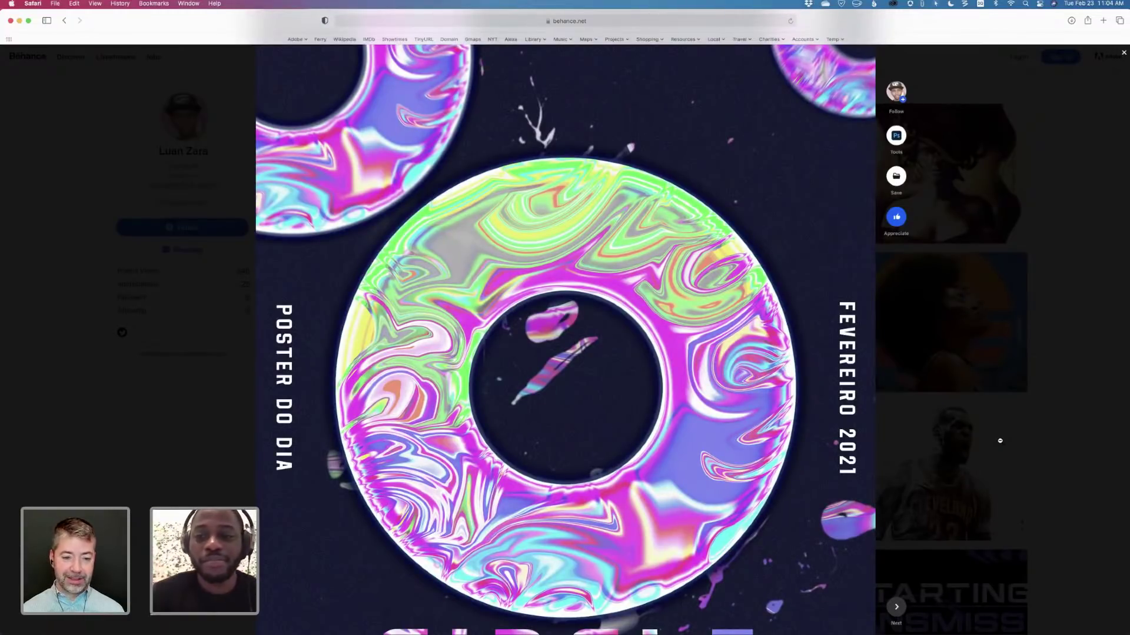
scroll(878, 391, up, 3)
scroll(878, 391, up, 2)
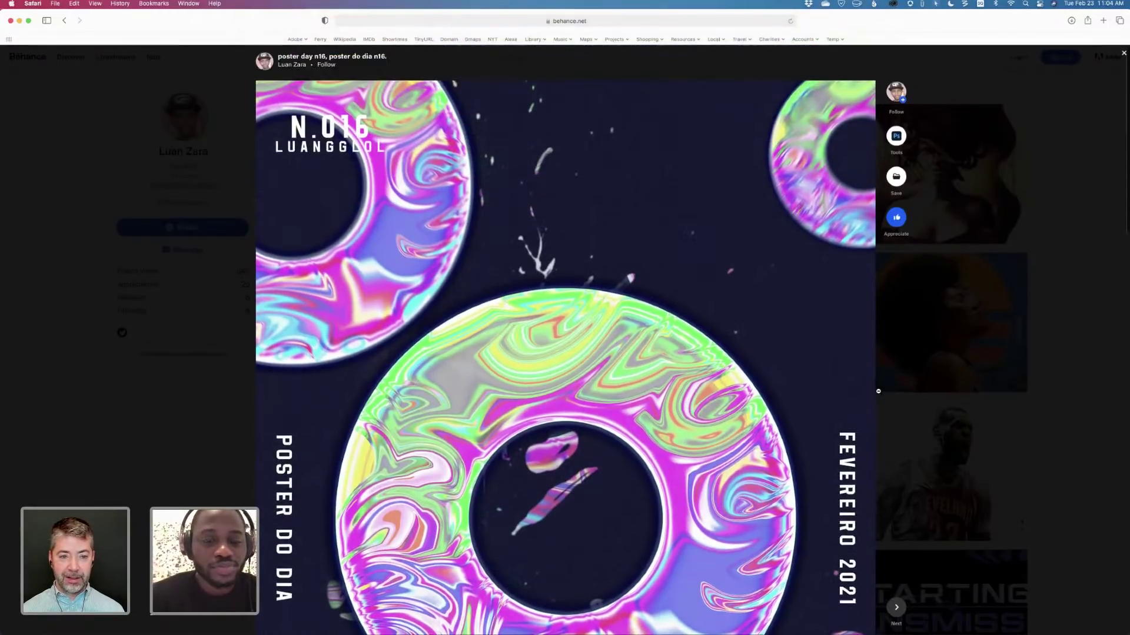
scroll(878, 392, down, 1)
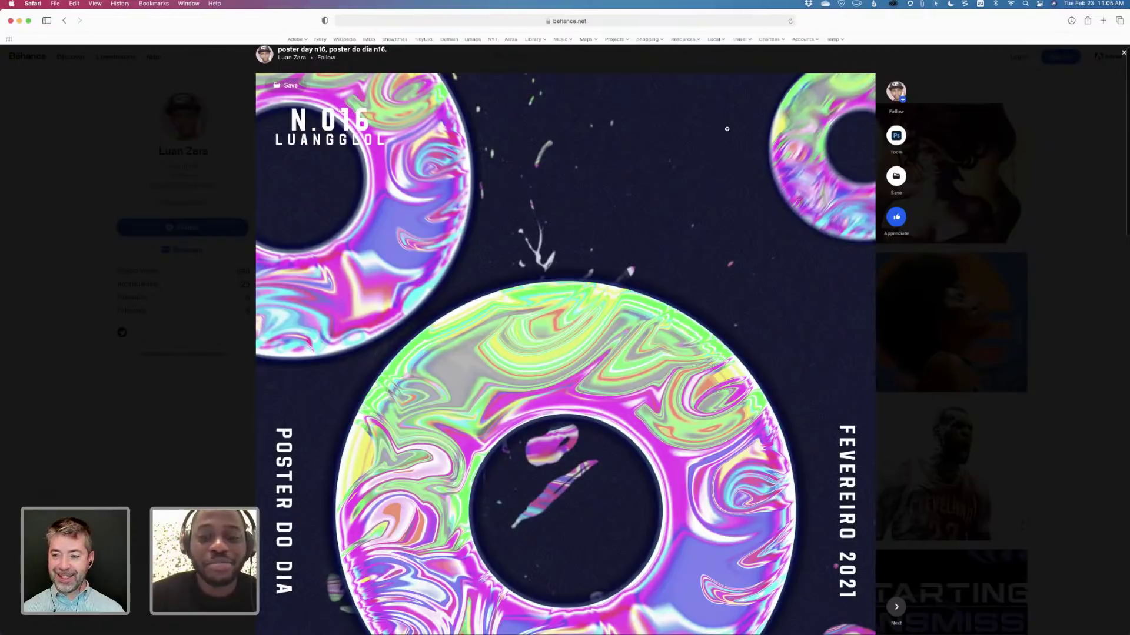
click(1122, 54)
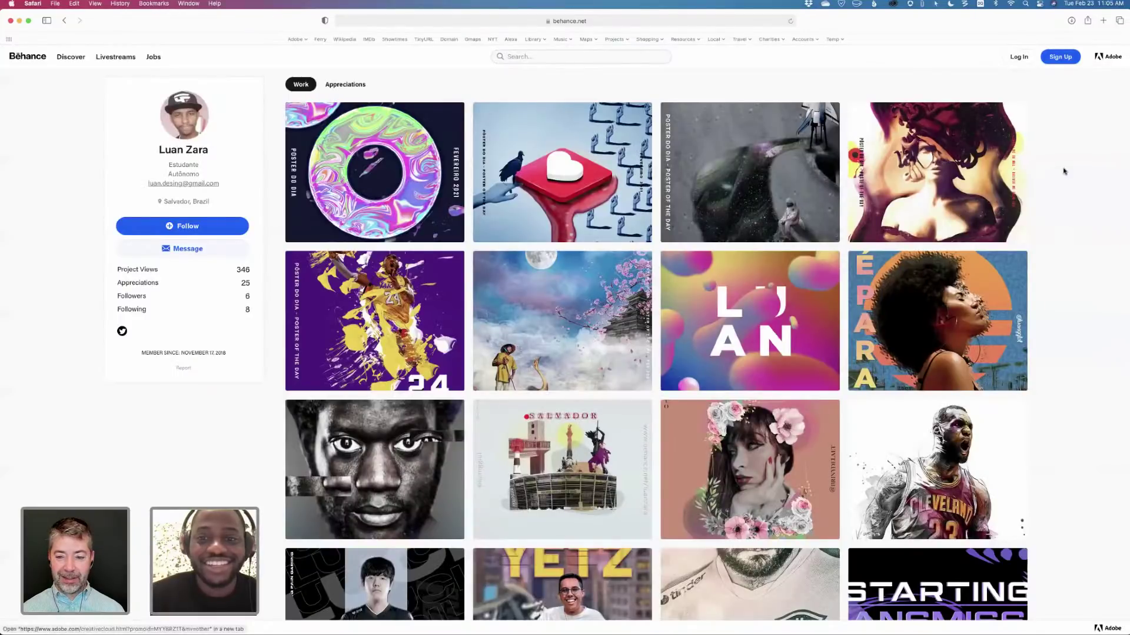
Open the VÁRIOS PROJETOS project, examine the sliced-portrait poster #005 from headband to credit line, and return to the project grid.
scroll(1054, 318, down, 2)
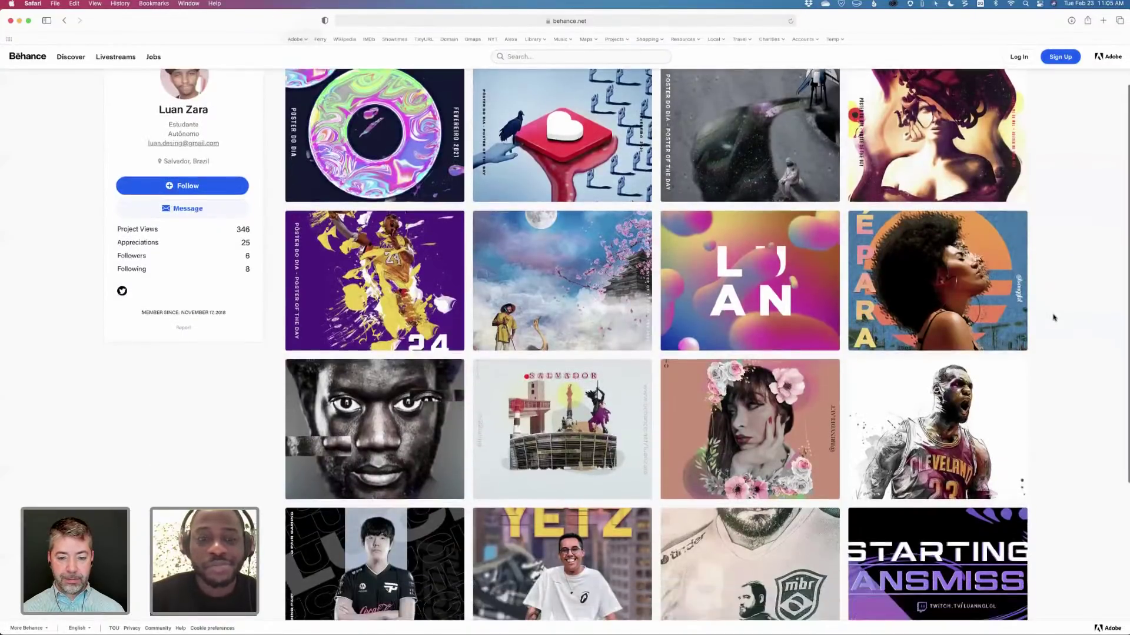
scroll(1053, 318, down, 1)
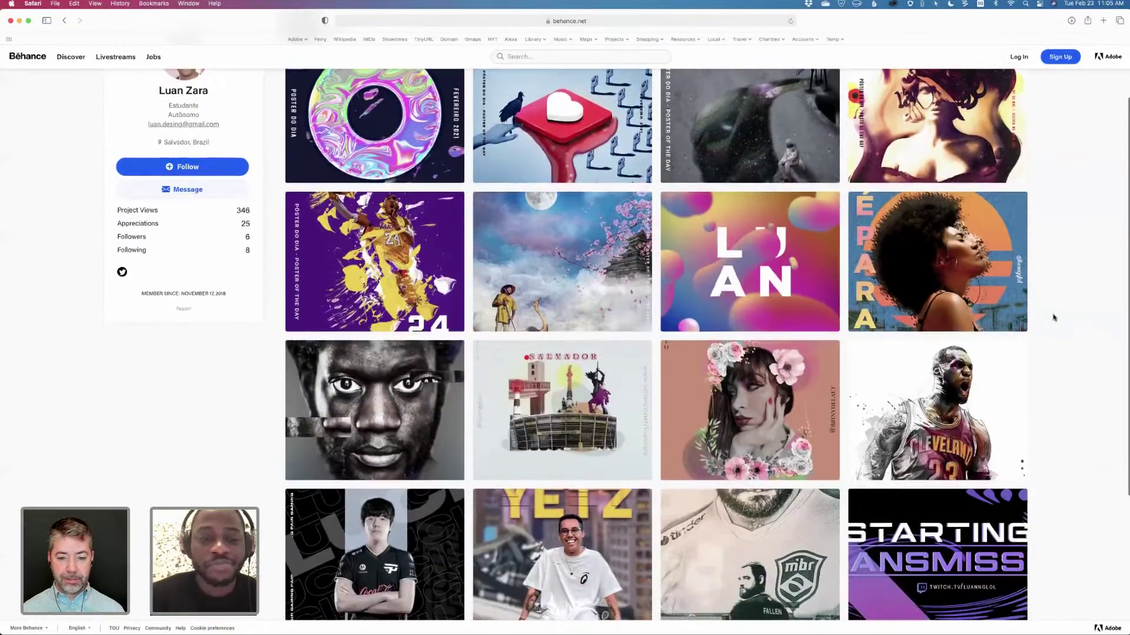
click(749, 265)
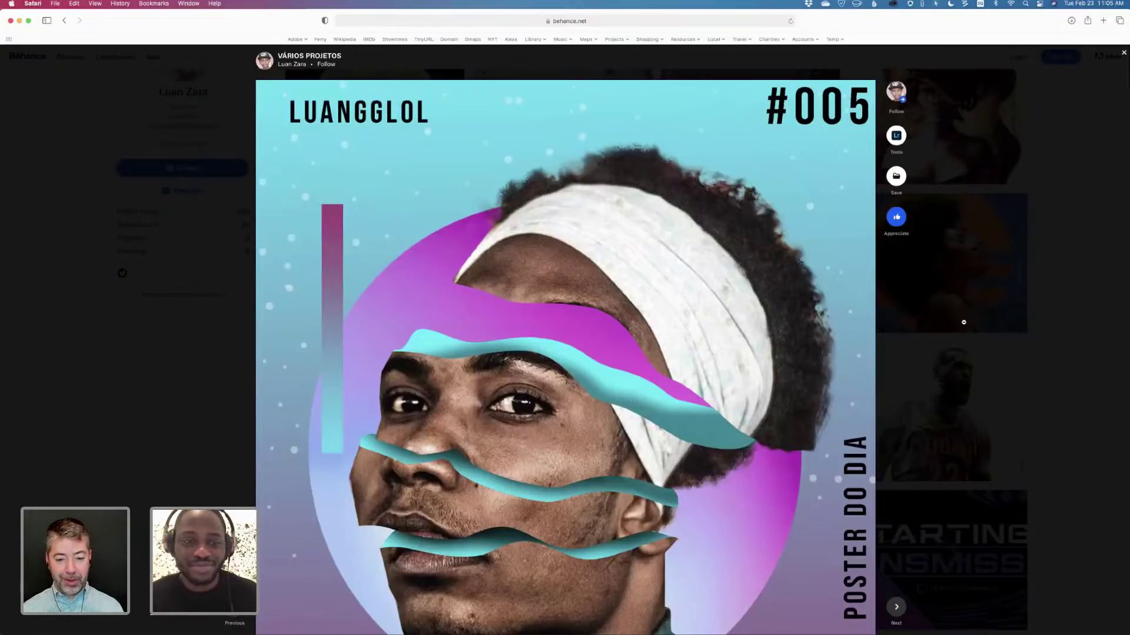
scroll(963, 323, down, 3)
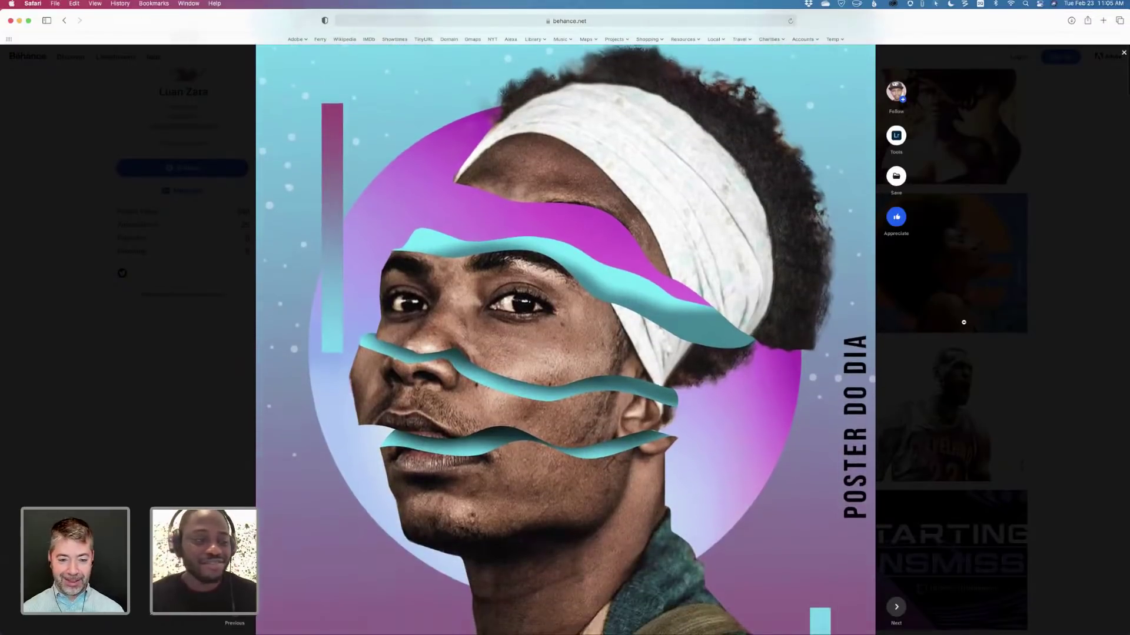
scroll(963, 322, down, 2)
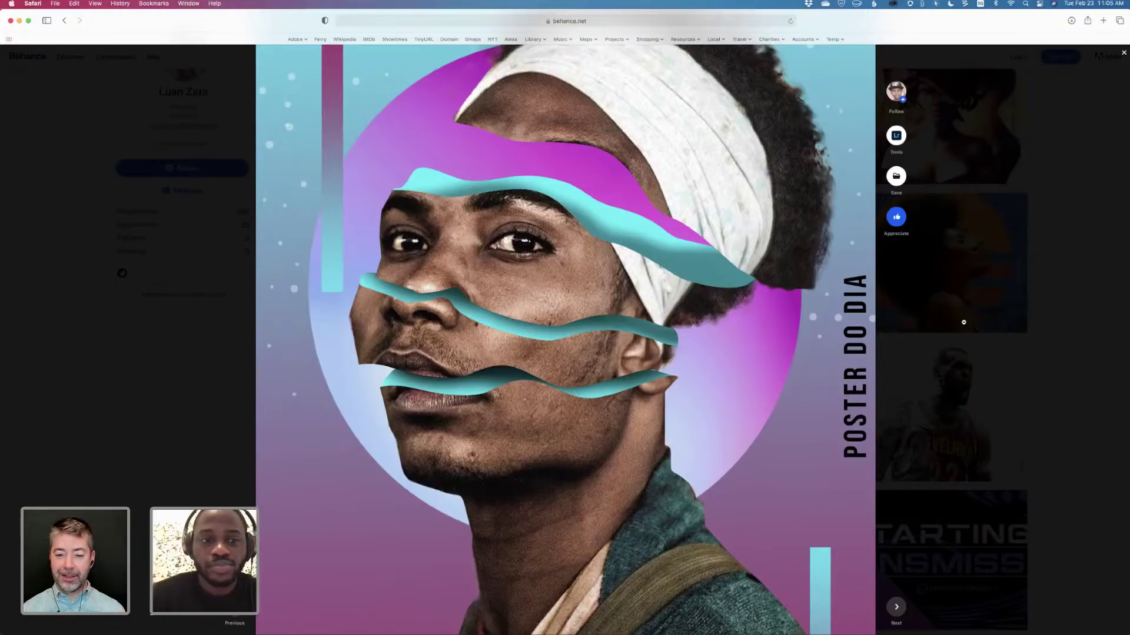
scroll(963, 323, down, 3)
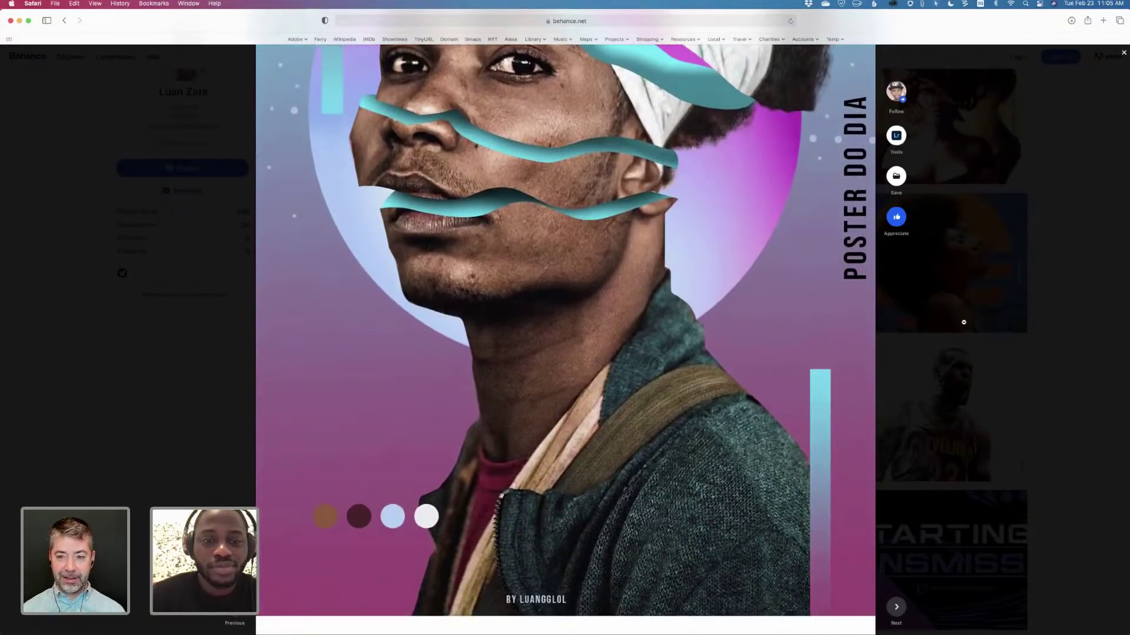
scroll(963, 323, up, 3)
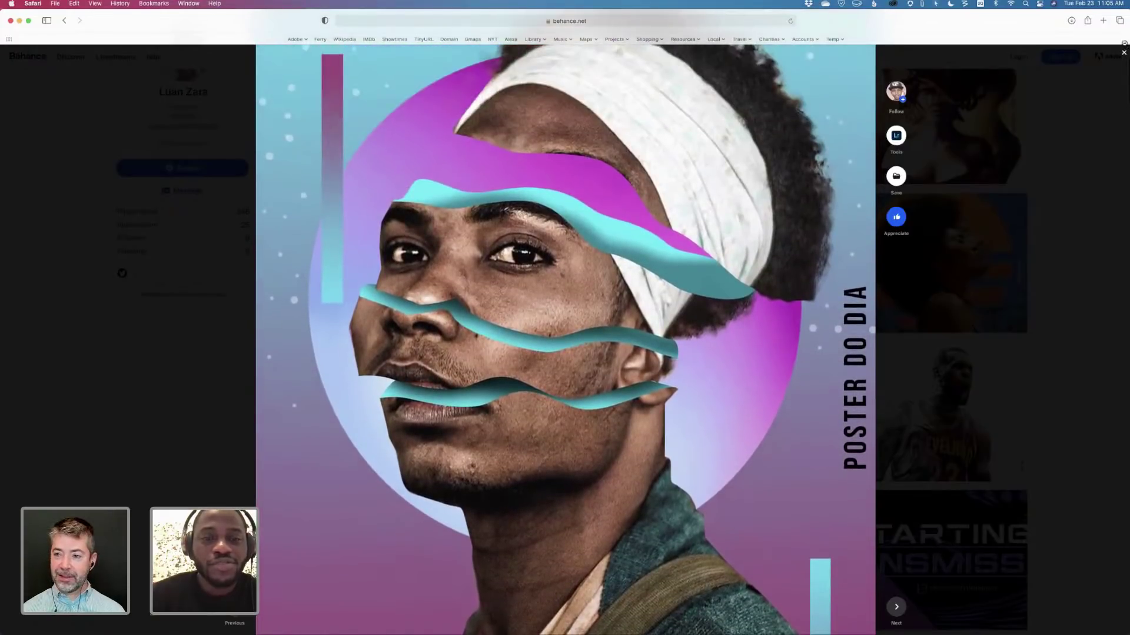
scroll(979, 216, up, 1)
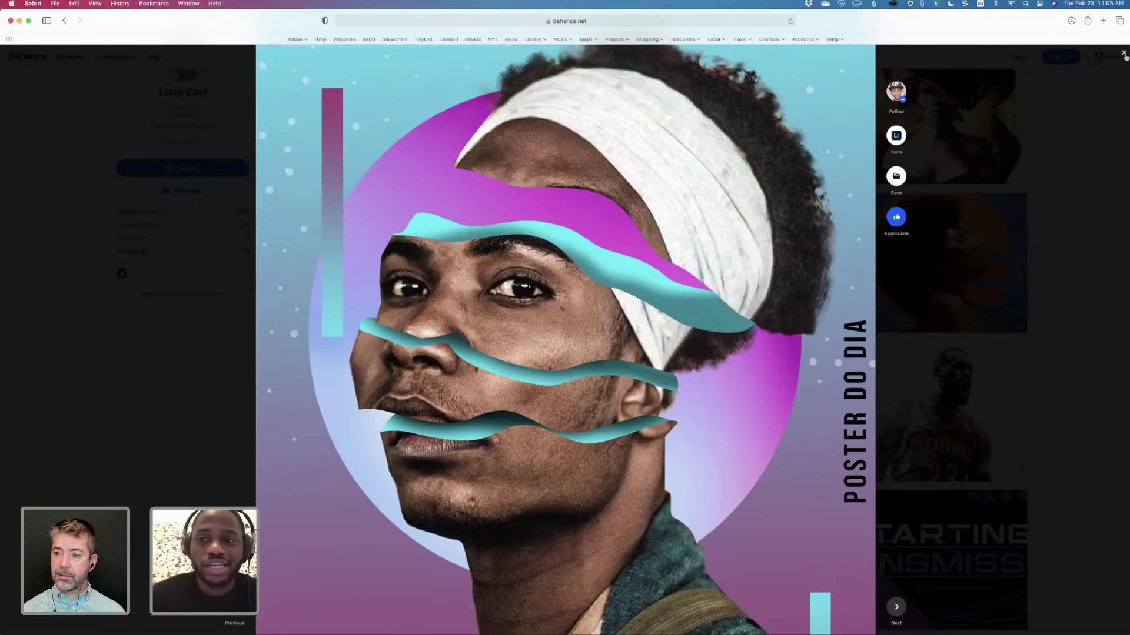
click(1053, 102)
View the Emicida, Capa cover poster down to its credit line, advance to the following project, and return to the project grid.
scroll(892, 204, up, 2)
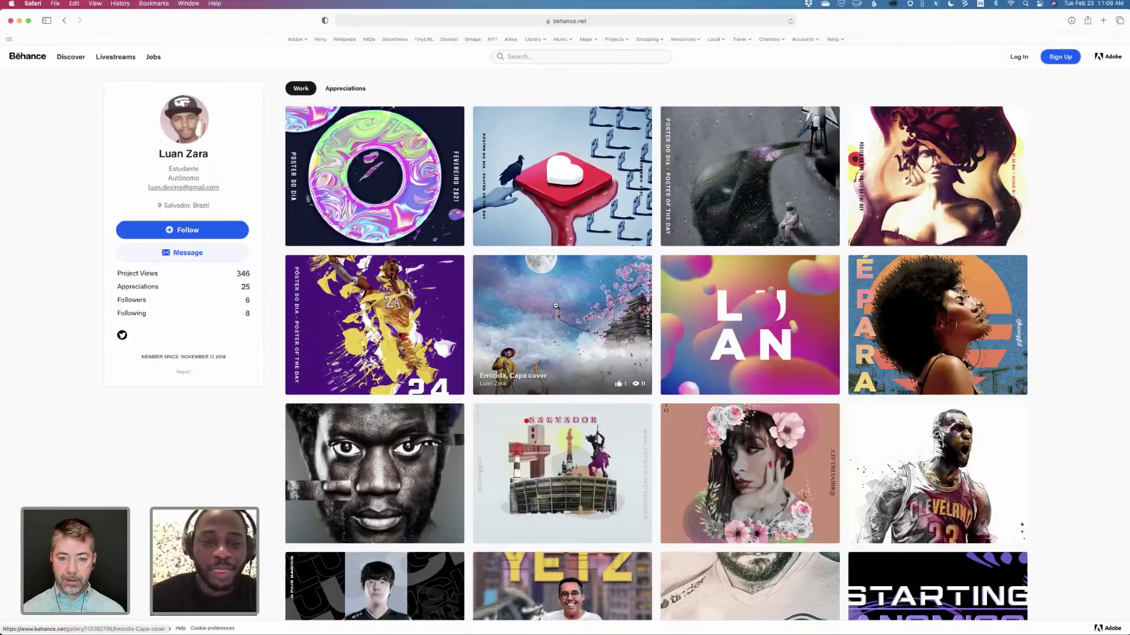
click(556, 306)
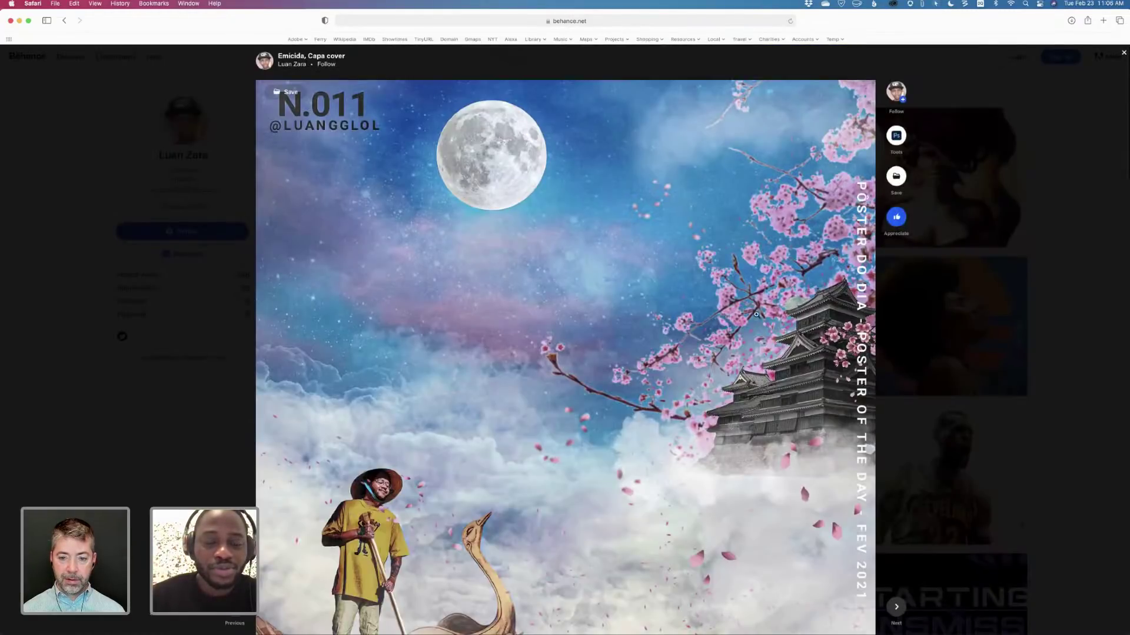
scroll(941, 391, down, 3)
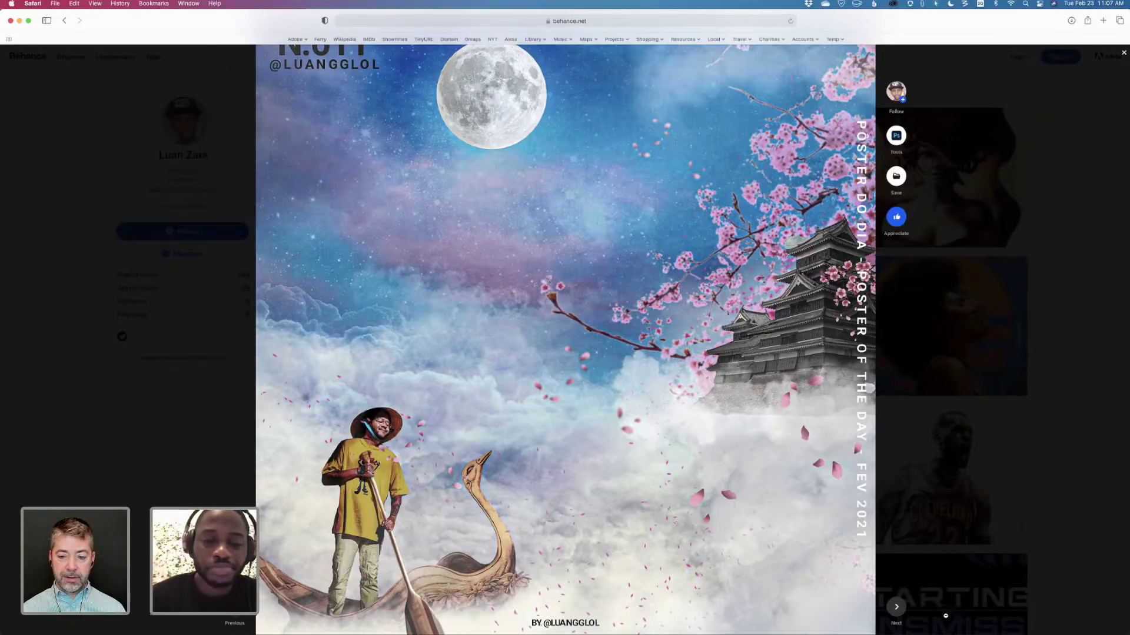
click(896, 606)
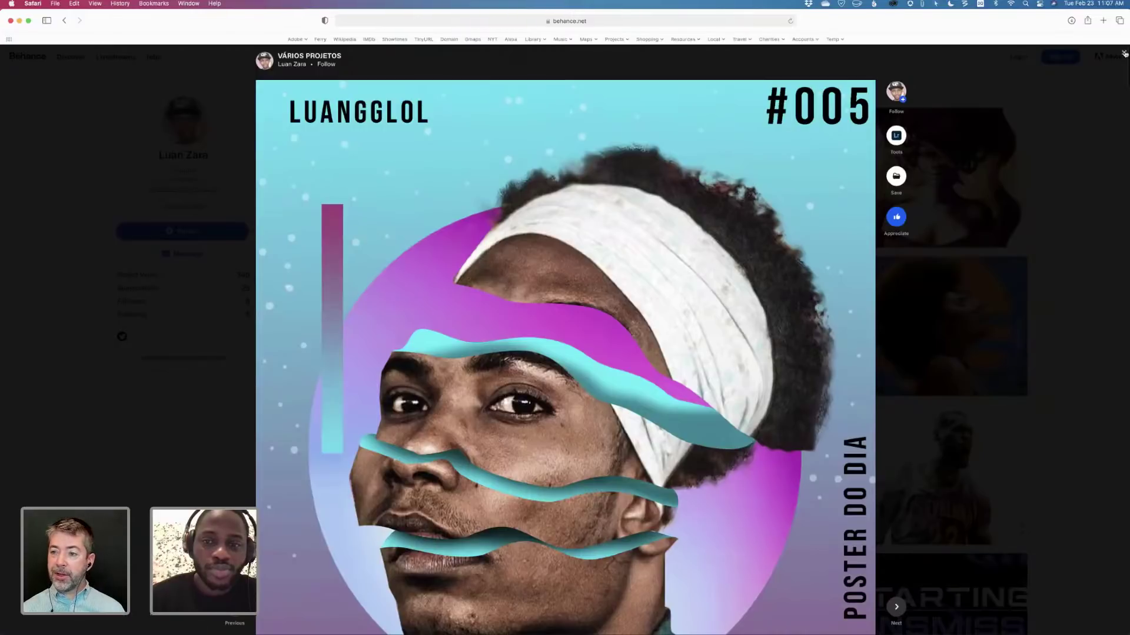
click(1124, 54)
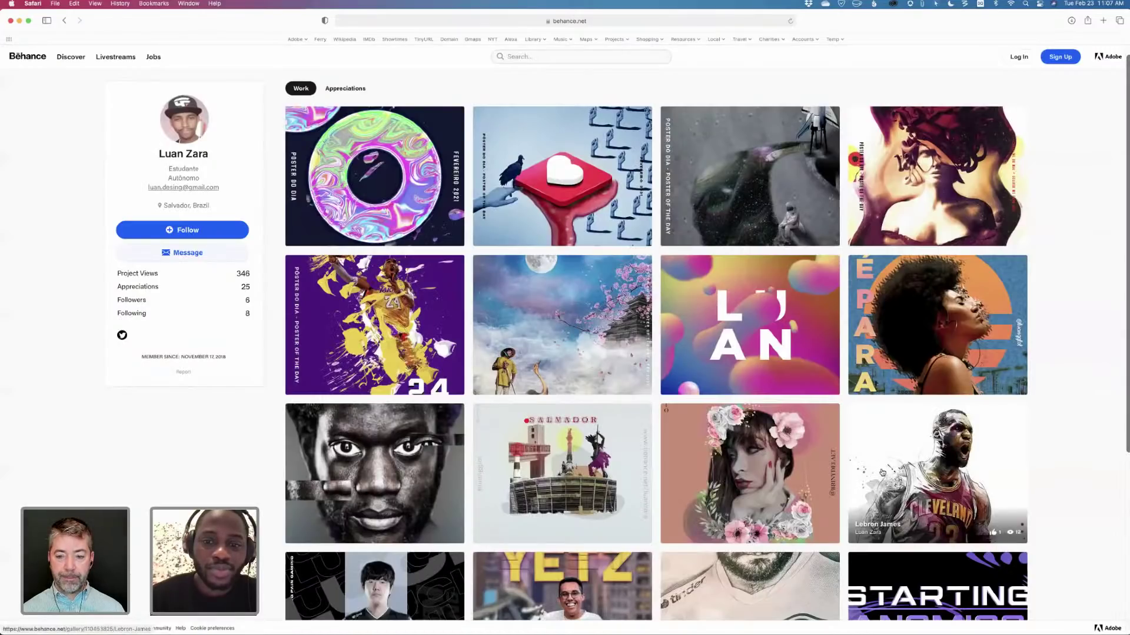
Open the Lebron James project, examine the birthday poster and the project details beneath it, and return to the project grid.
scroll(882, 471, down, 2)
scroll(882, 471, down, 4)
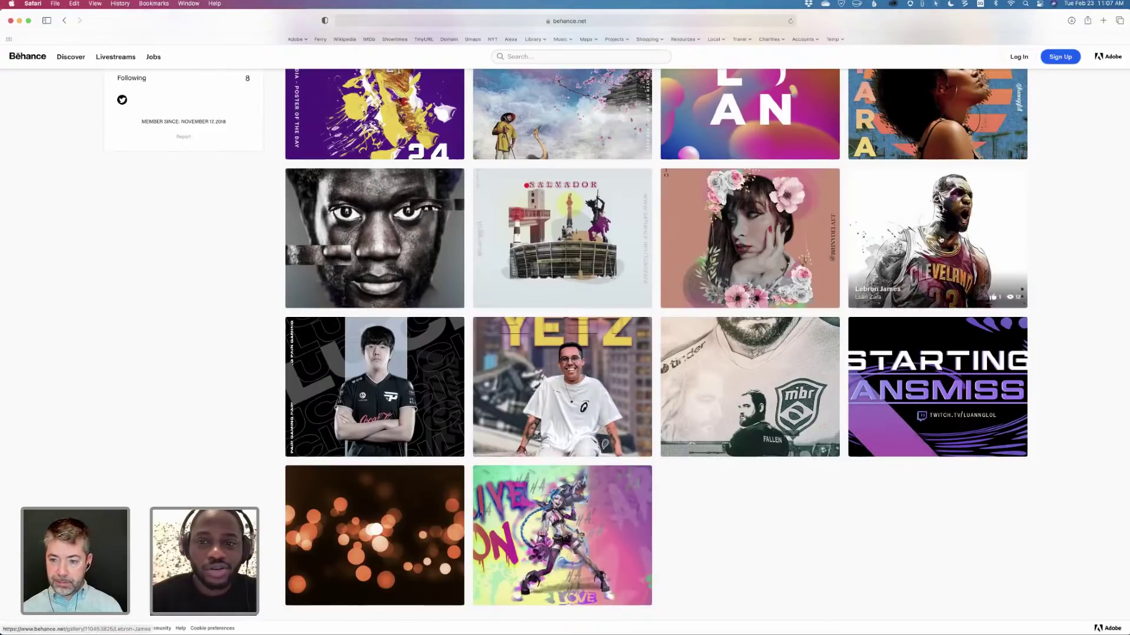
click(941, 238)
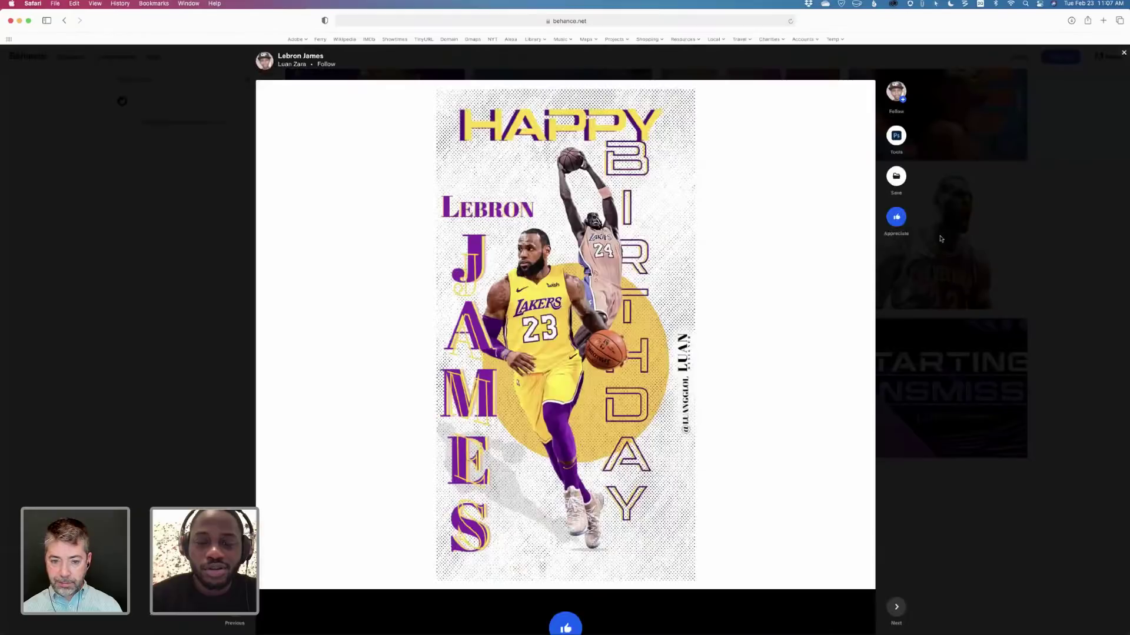
scroll(867, 352, down, 5)
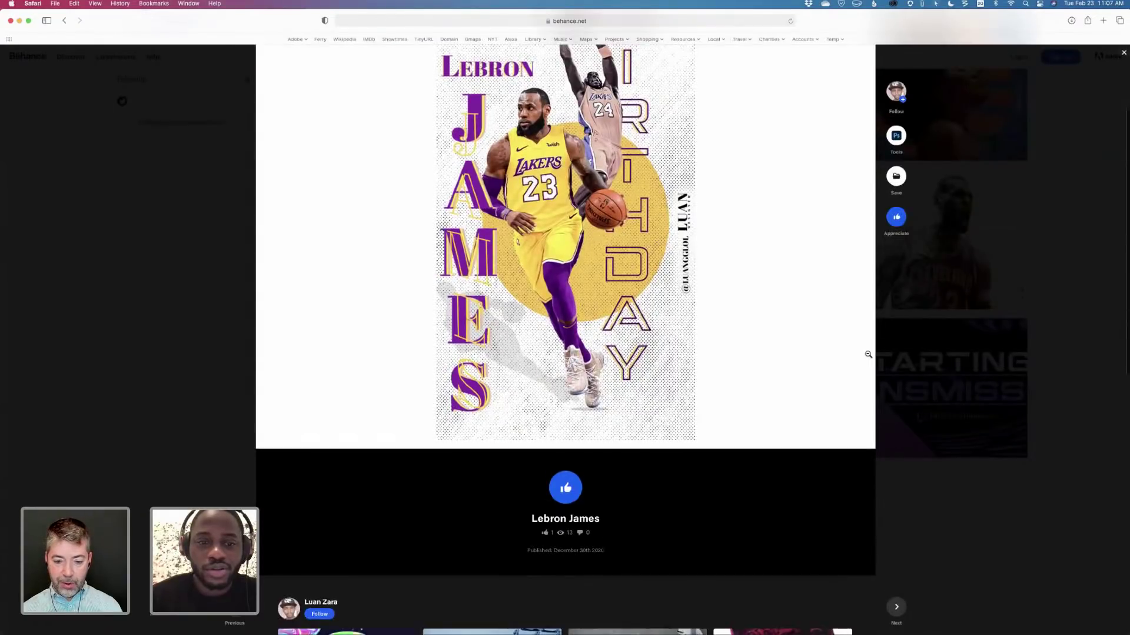
scroll(868, 342, down, 5)
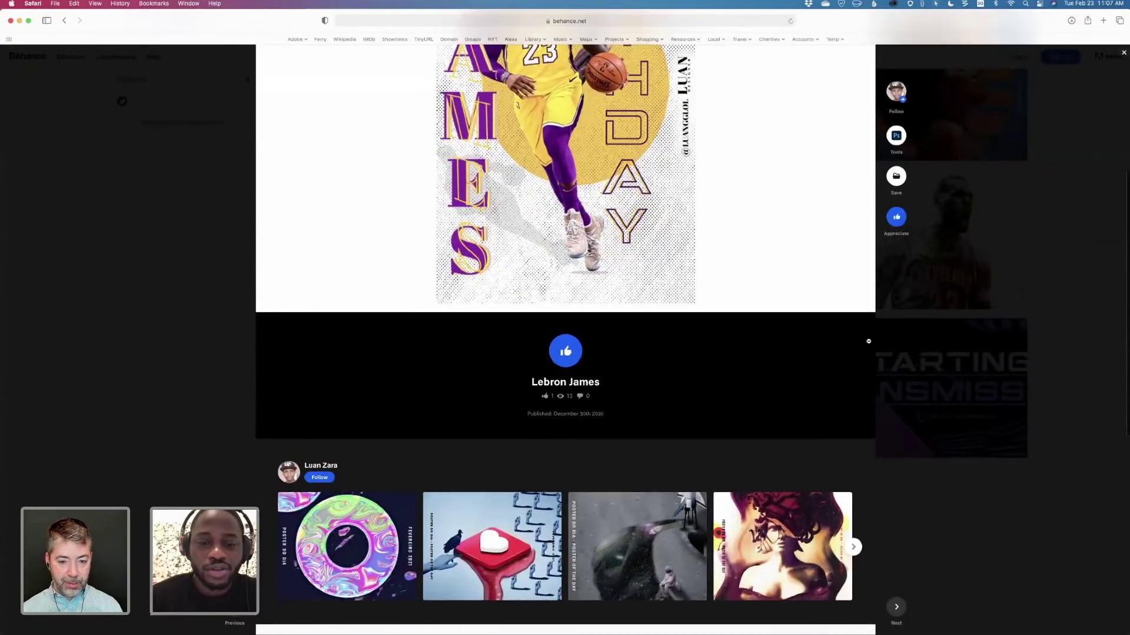
scroll(868, 342, up, 4)
scroll(868, 341, up, 5)
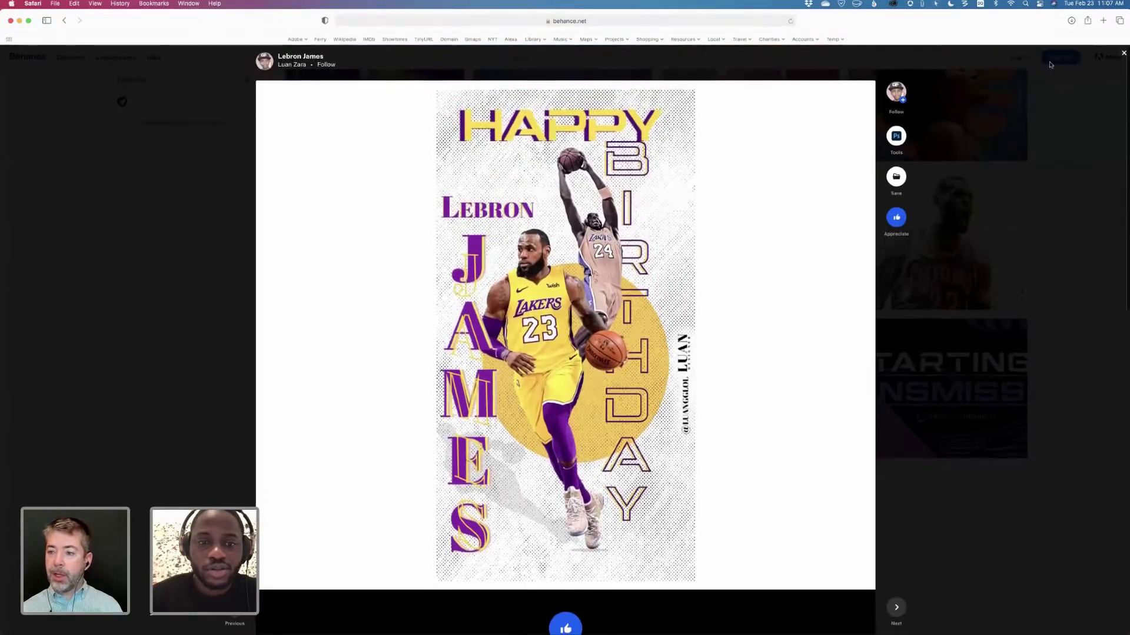
click(1123, 53)
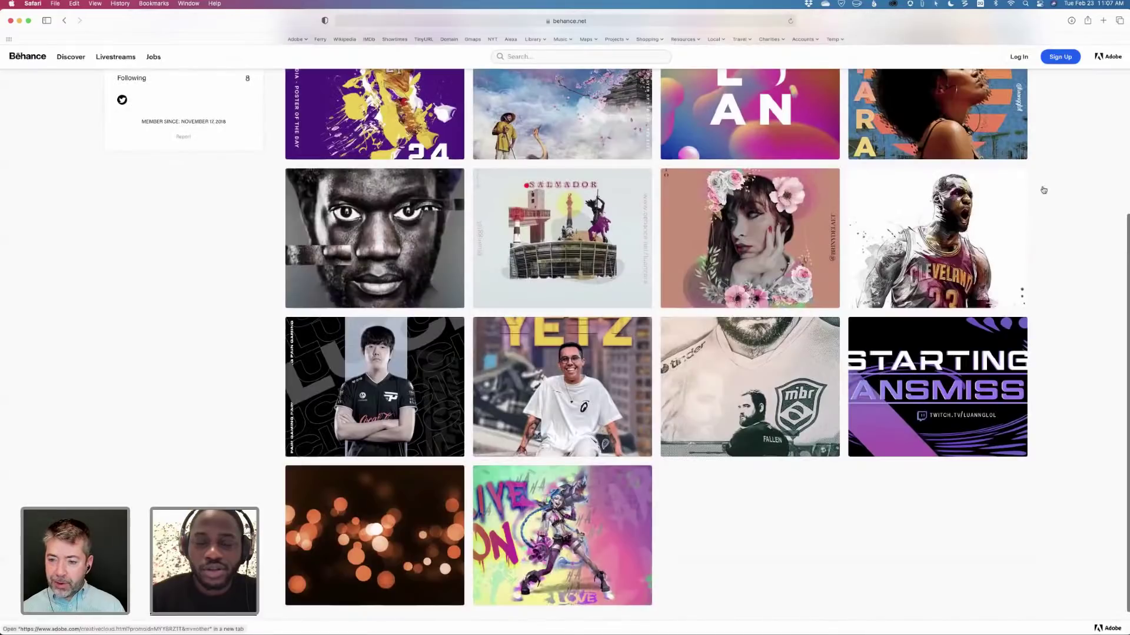
Reopen the Lebron James project and review the birthday poster, its project information and the related works beneath it.
click(937, 242)
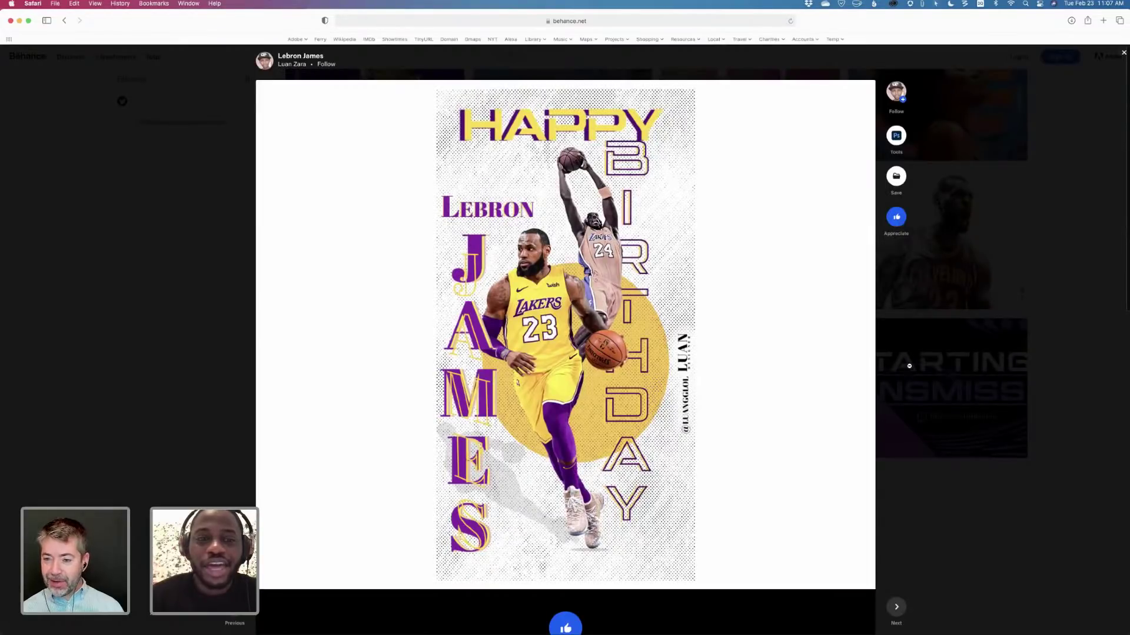
scroll(909, 366, down, 5)
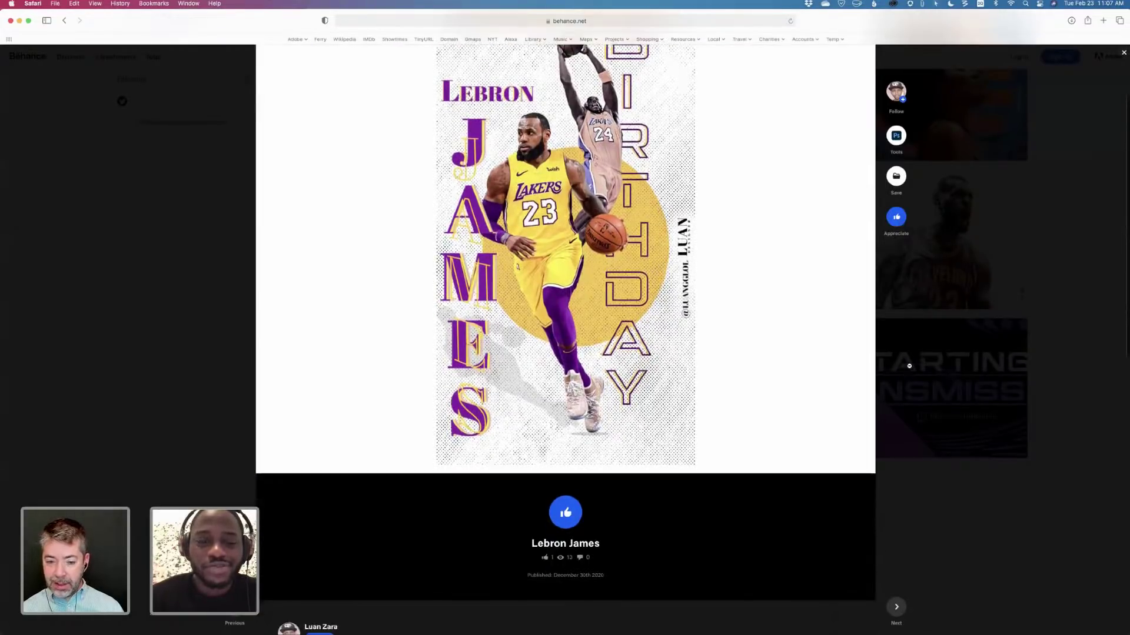
scroll(909, 366, down, 8)
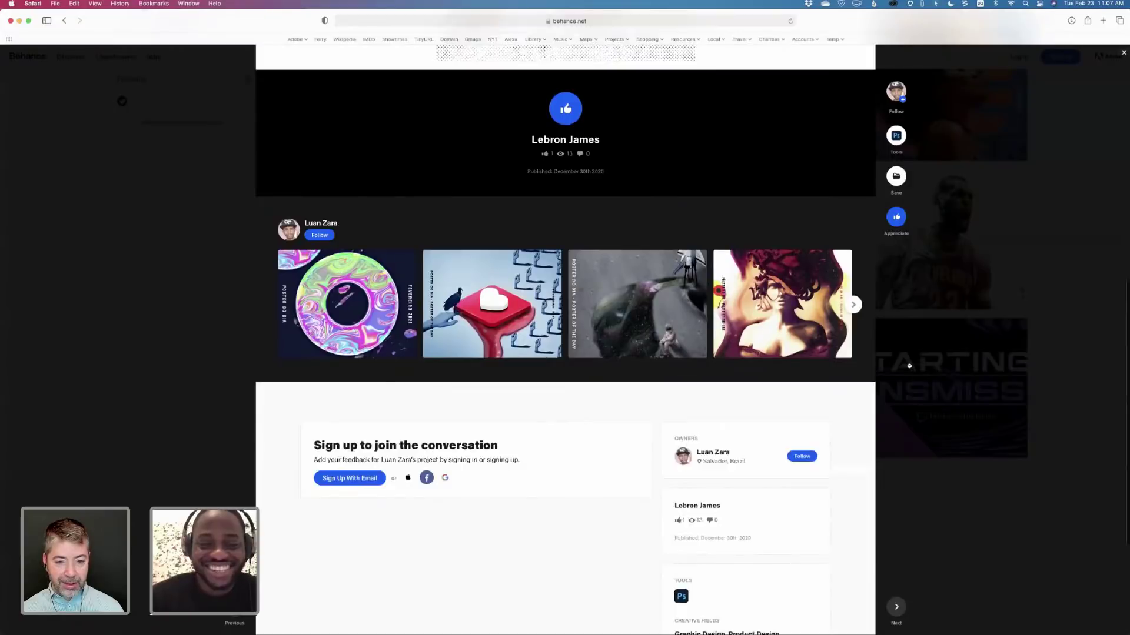
scroll(909, 366, up, 10)
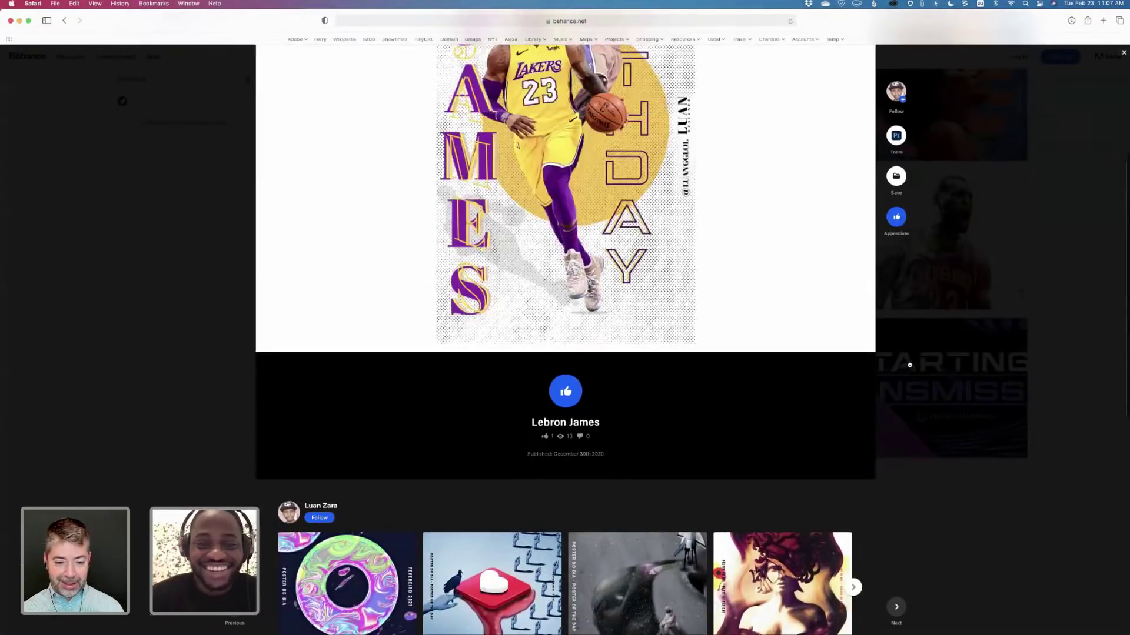
scroll(909, 365, up, 1)
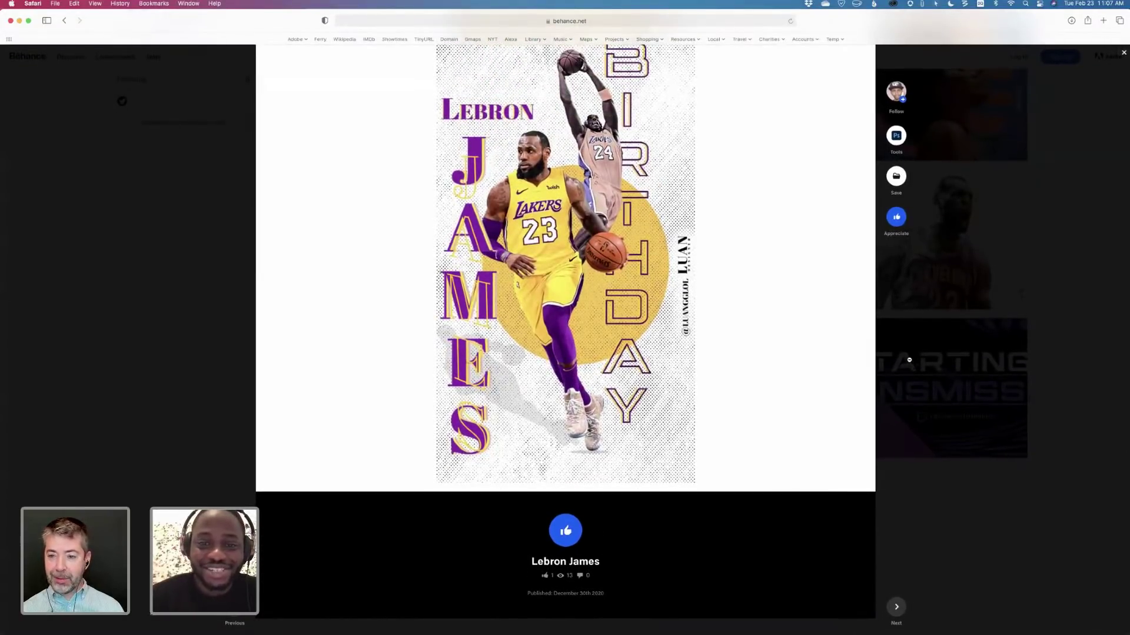
View the Luci Paingaming welcome poster that follows, step back to Lebron James, and return to the project grid.
click(897, 607)
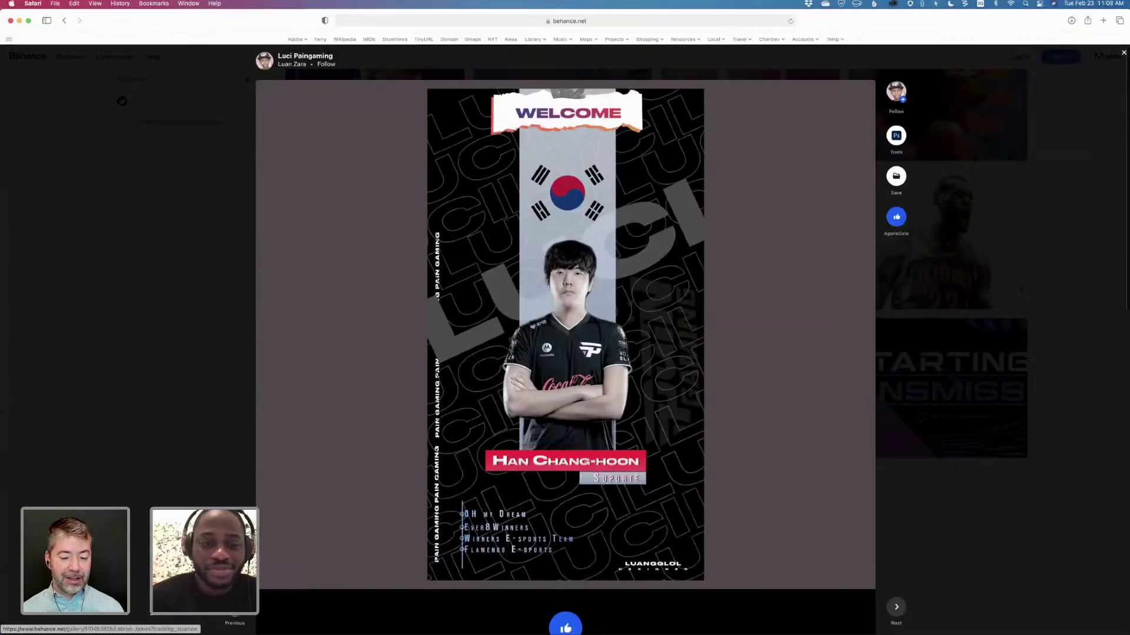
click(977, 314)
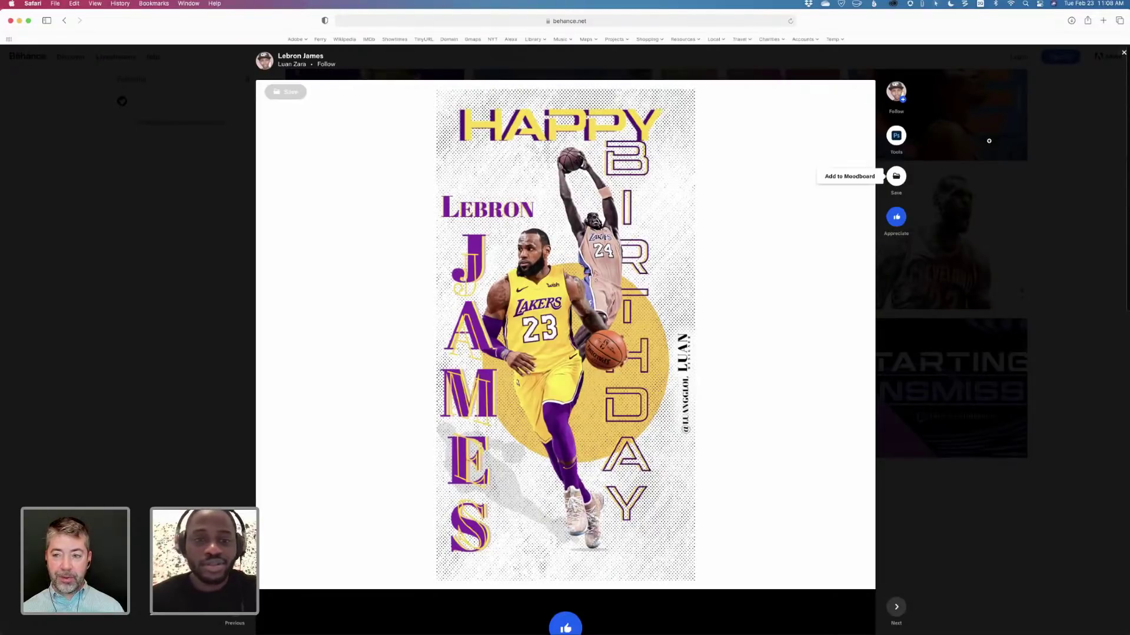
click(1125, 55)
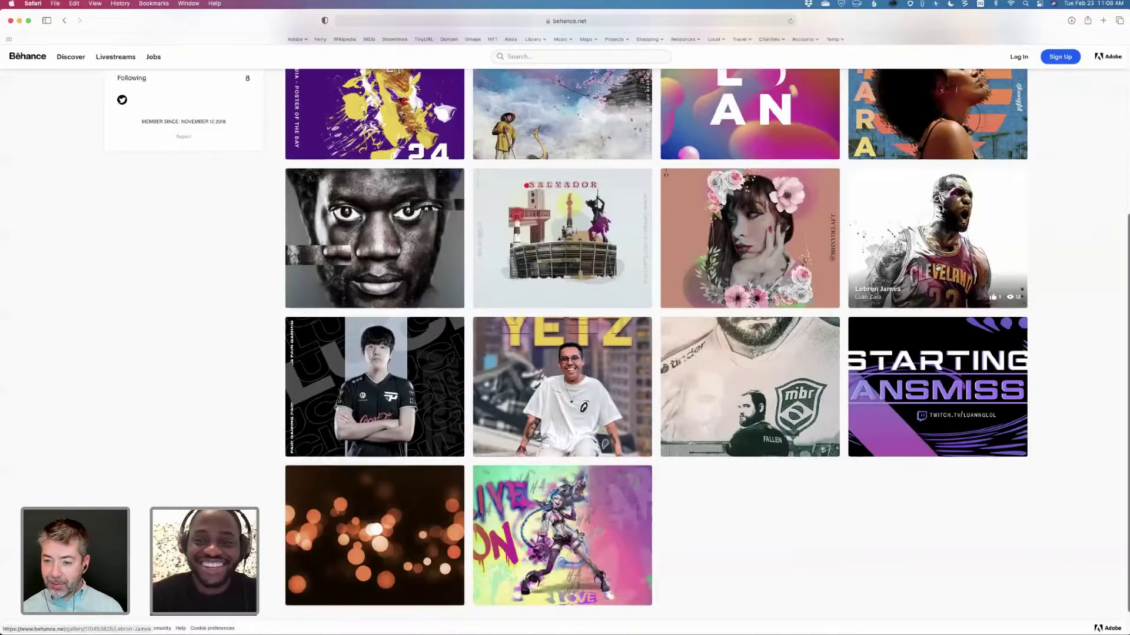
Open the Kobe Bean Bryant project and examine the N.012 poster from the basketball down to the number 24.
scroll(909, 289, up, 1)
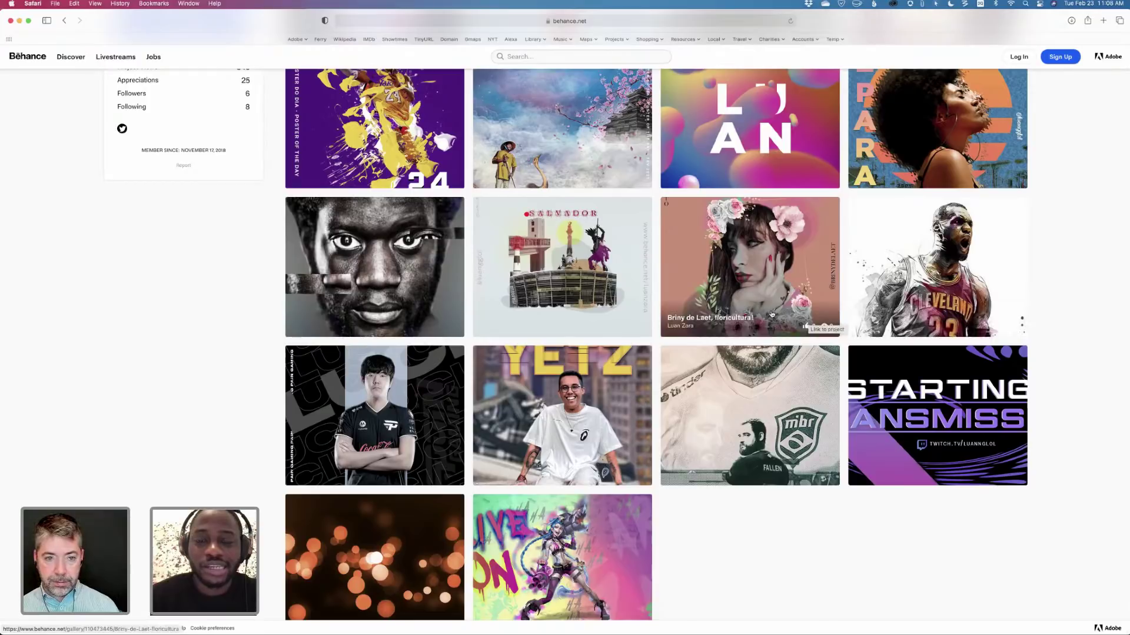
scroll(772, 314, up, 5)
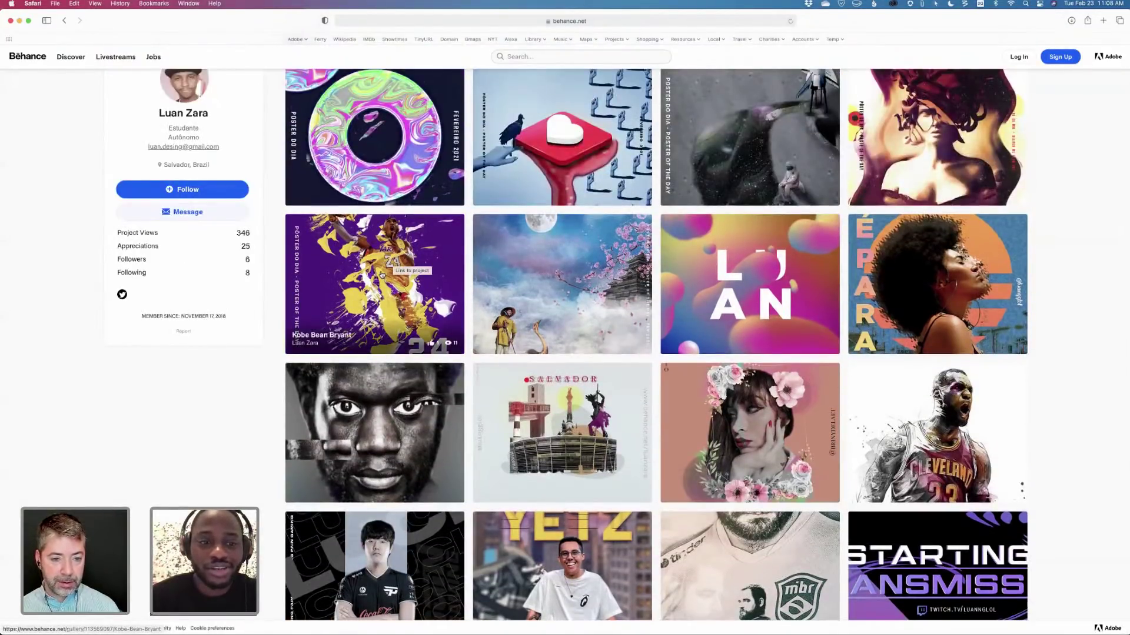
click(381, 273)
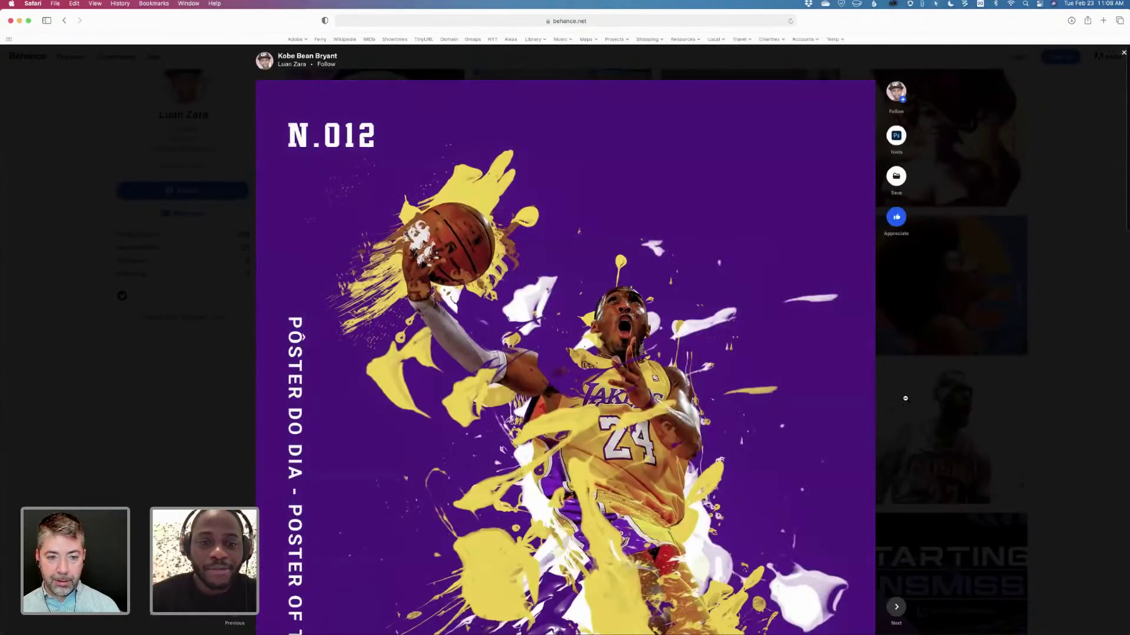
scroll(905, 398, down, 4)
scroll(905, 398, down, 2)
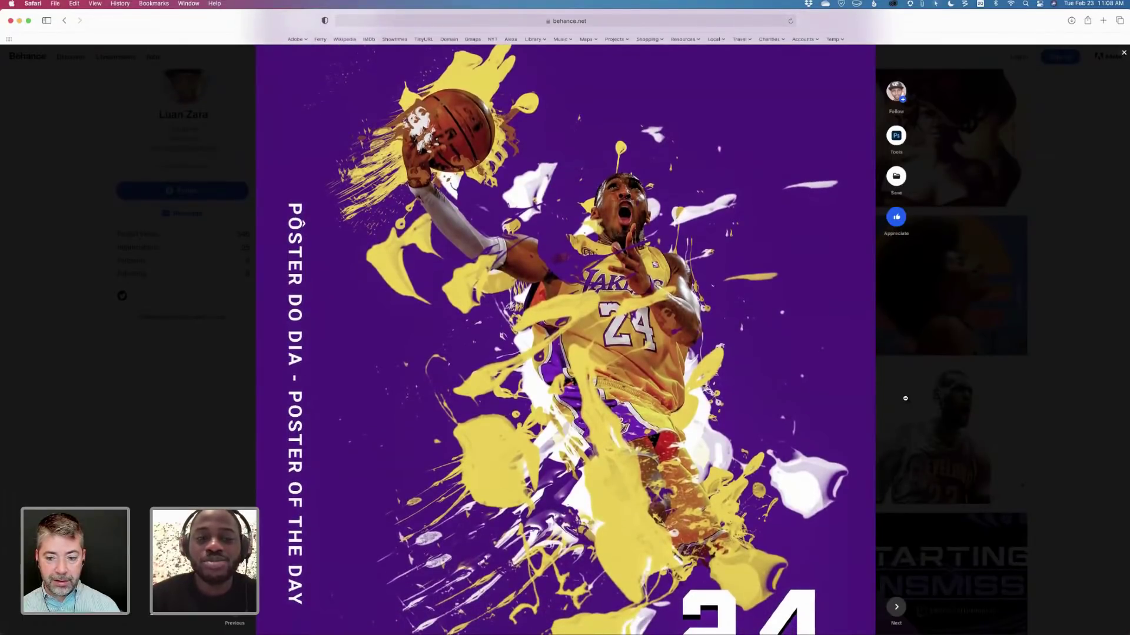
scroll(905, 399, down, 2)
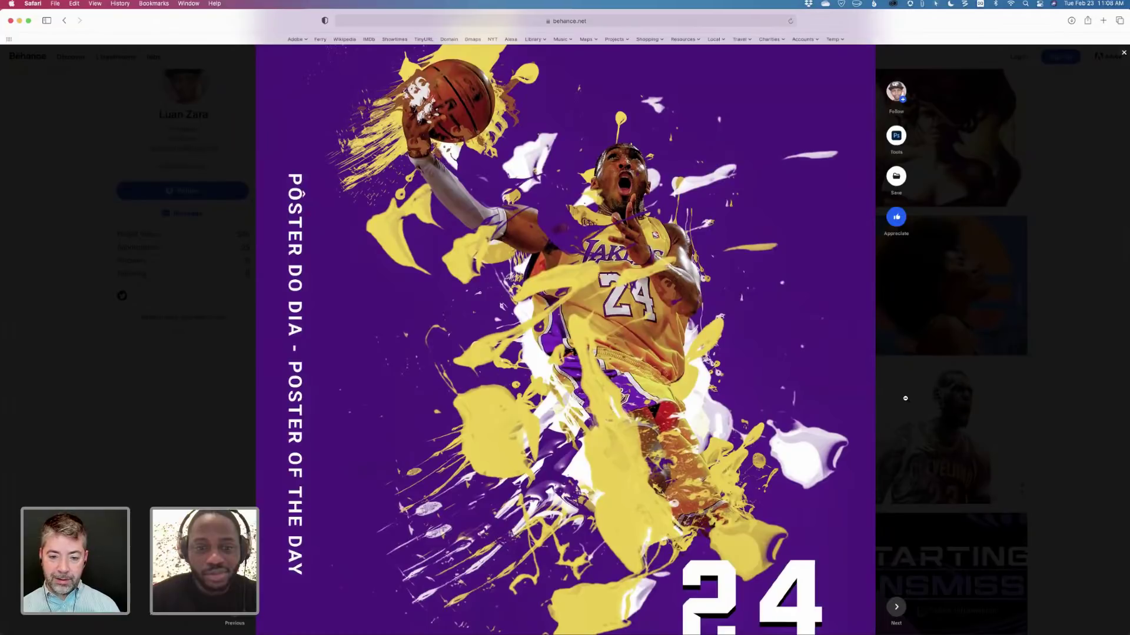
scroll(905, 399, down, 2)
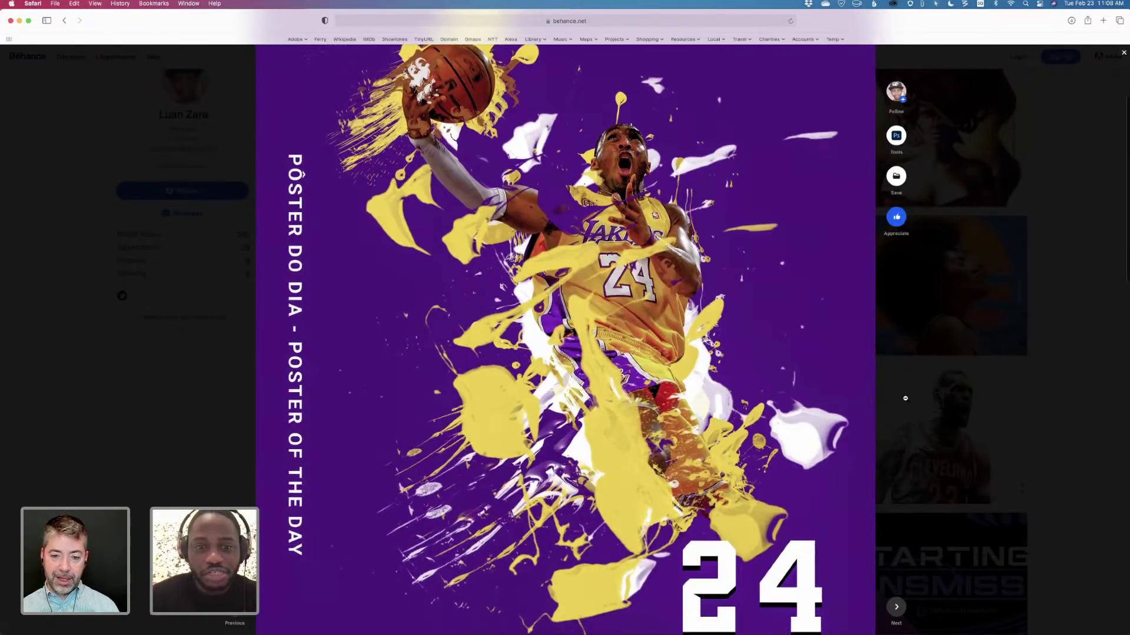
Examine the Kobe poster's paint splashes and the name lettering under the 24, and return to the project grid.
scroll(905, 399, down, 1)
scroll(905, 399, up, 1)
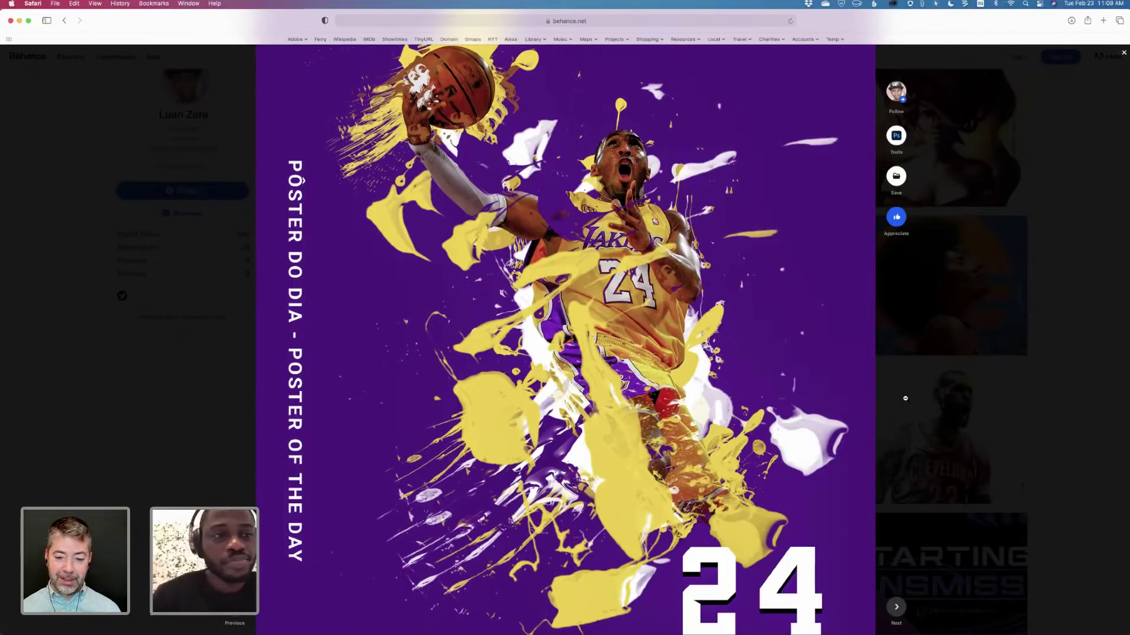
scroll(858, 391, down, 3)
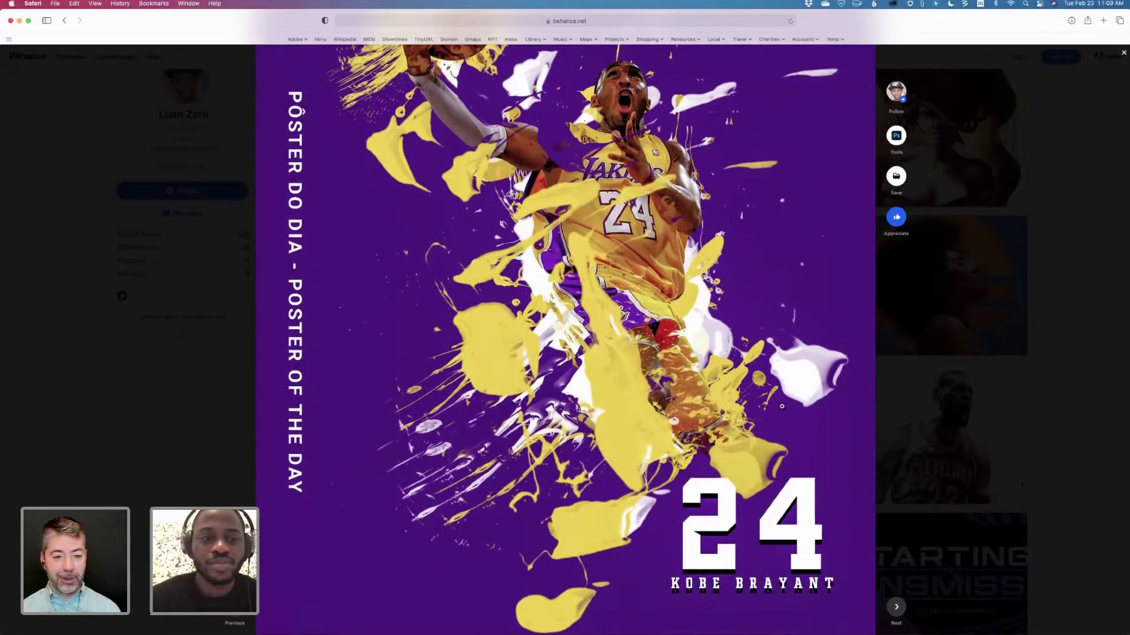
scroll(776, 420, up, 3)
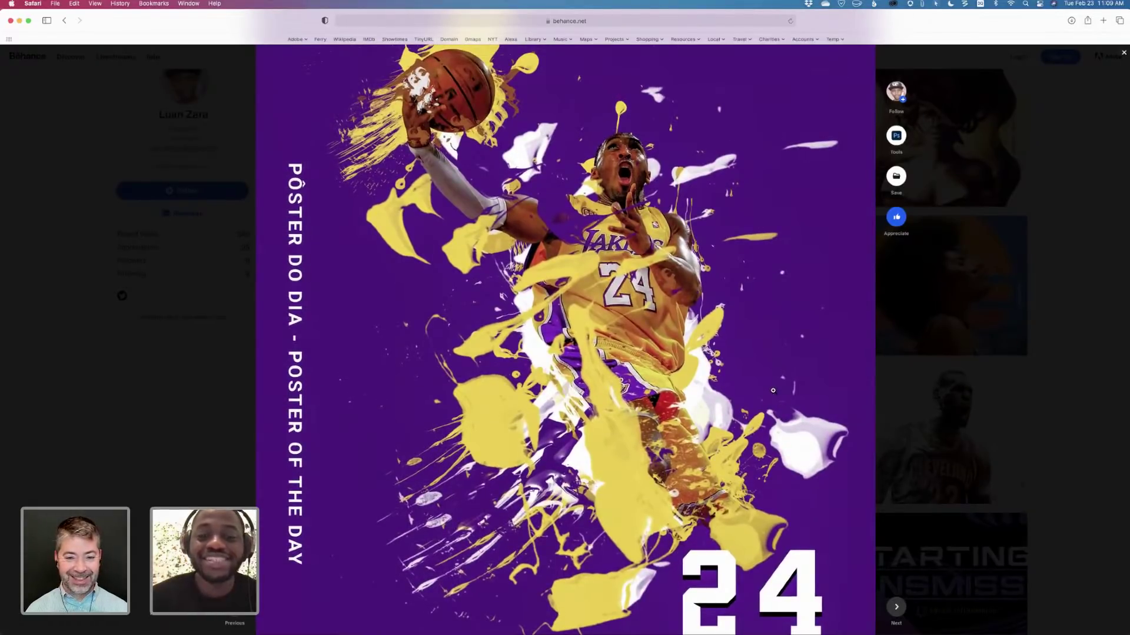
scroll(773, 390, down, 1)
scroll(773, 390, up, 1)
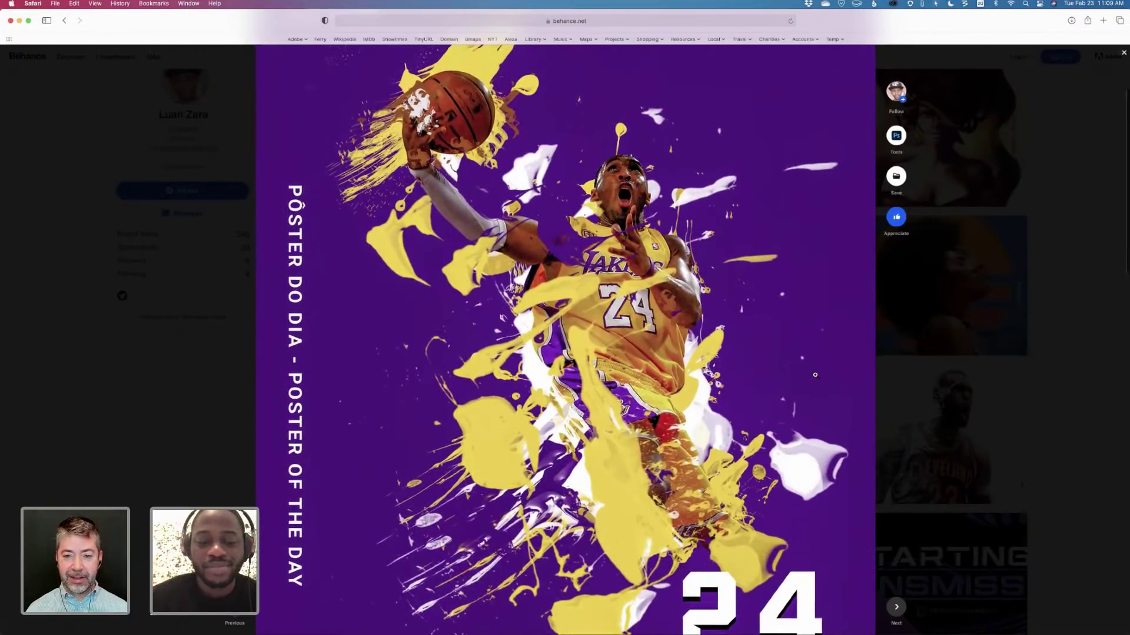
click(1122, 54)
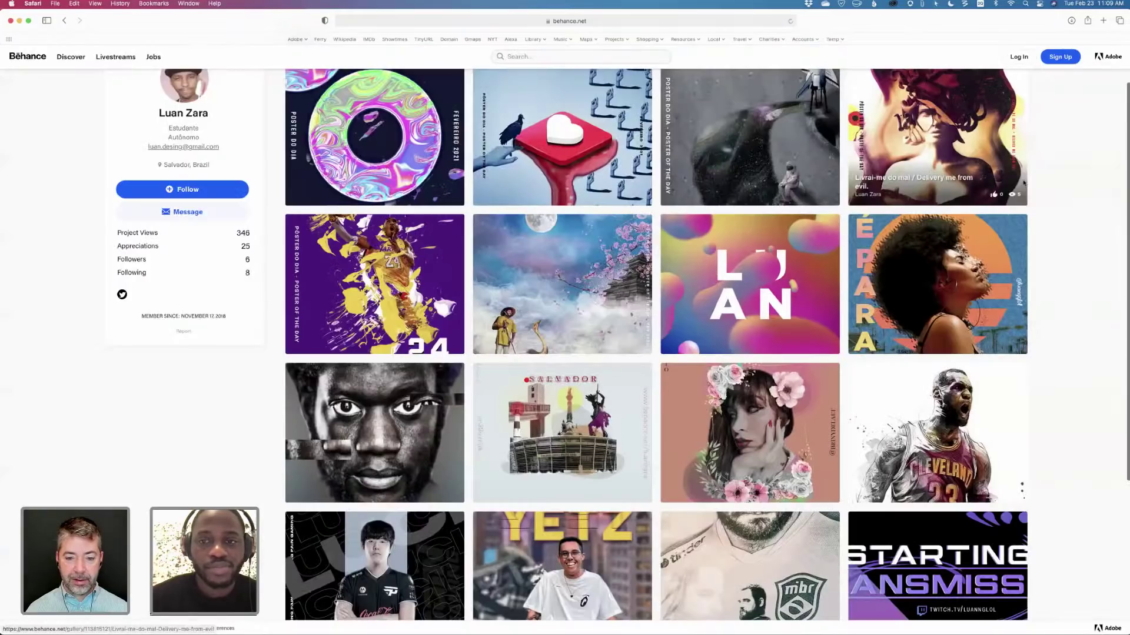
Open the Salvador,BA. pontos turísticos project to view its #02 landmark collage poster.
scroll(559, 321, down, 3)
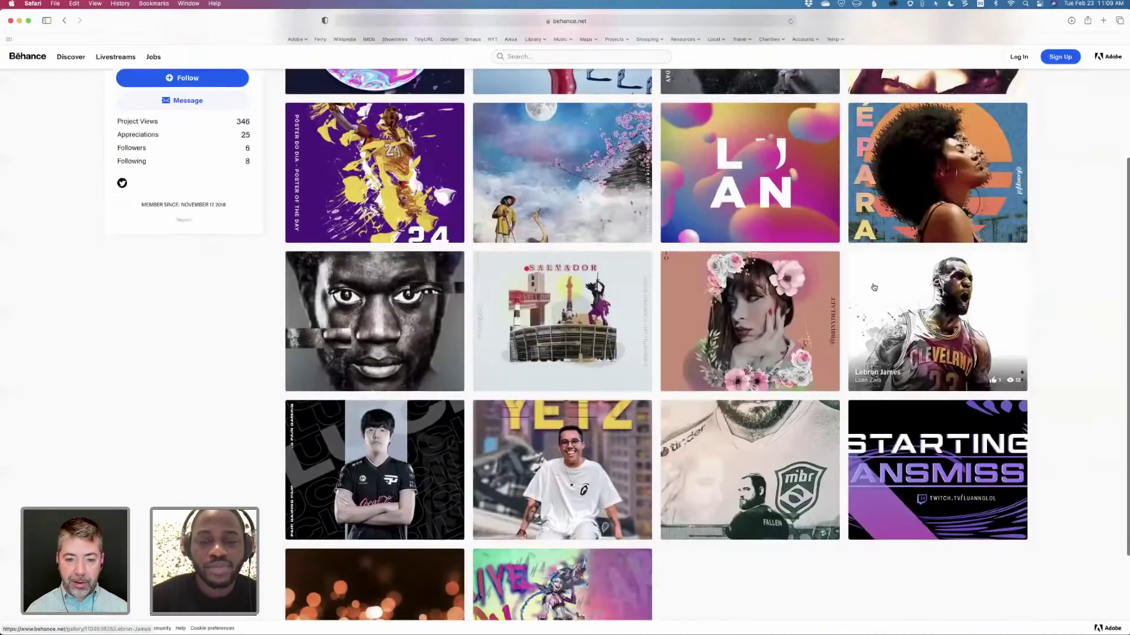
click(554, 314)
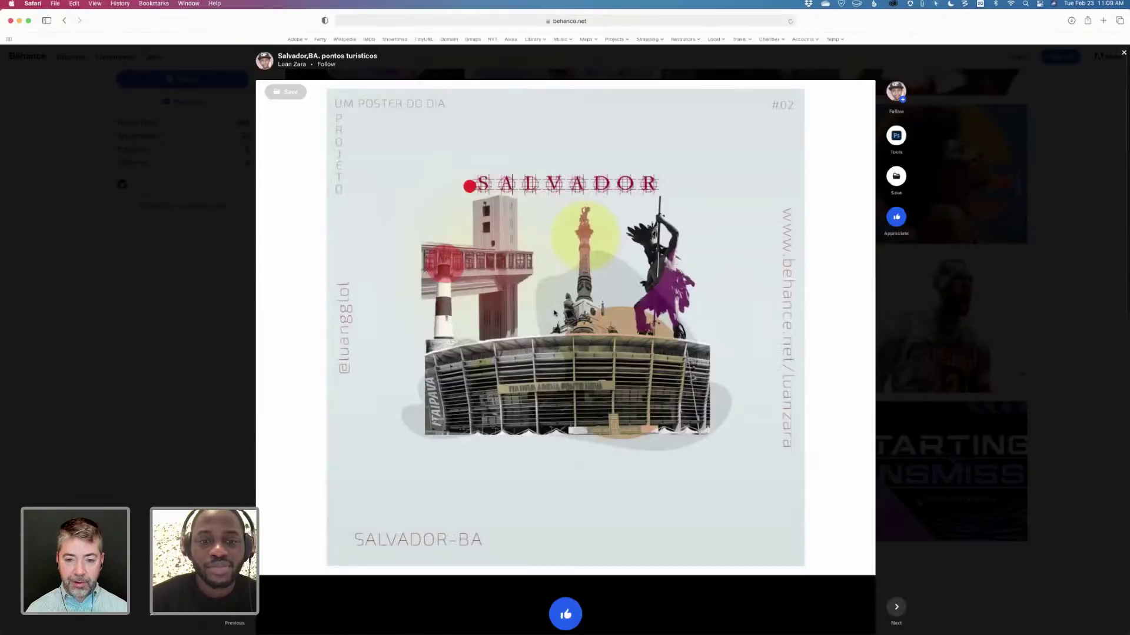
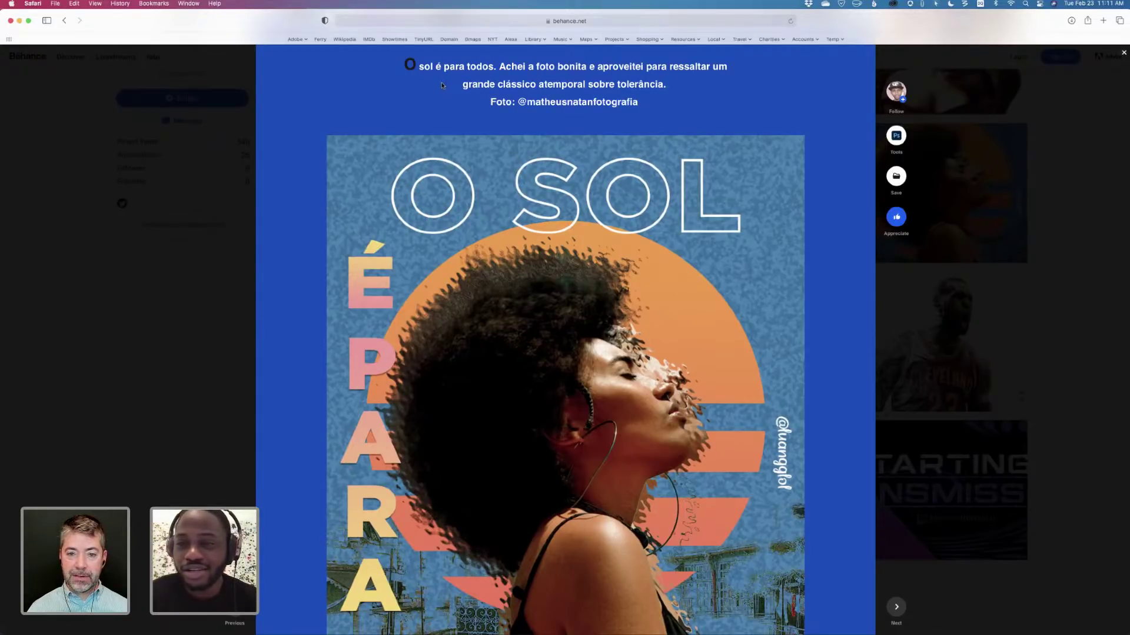
Examine the O SOL É PARA TODOS poster from its description down to the TODOS lettering, and return to the project grid.
scroll(677, 112, down, 1)
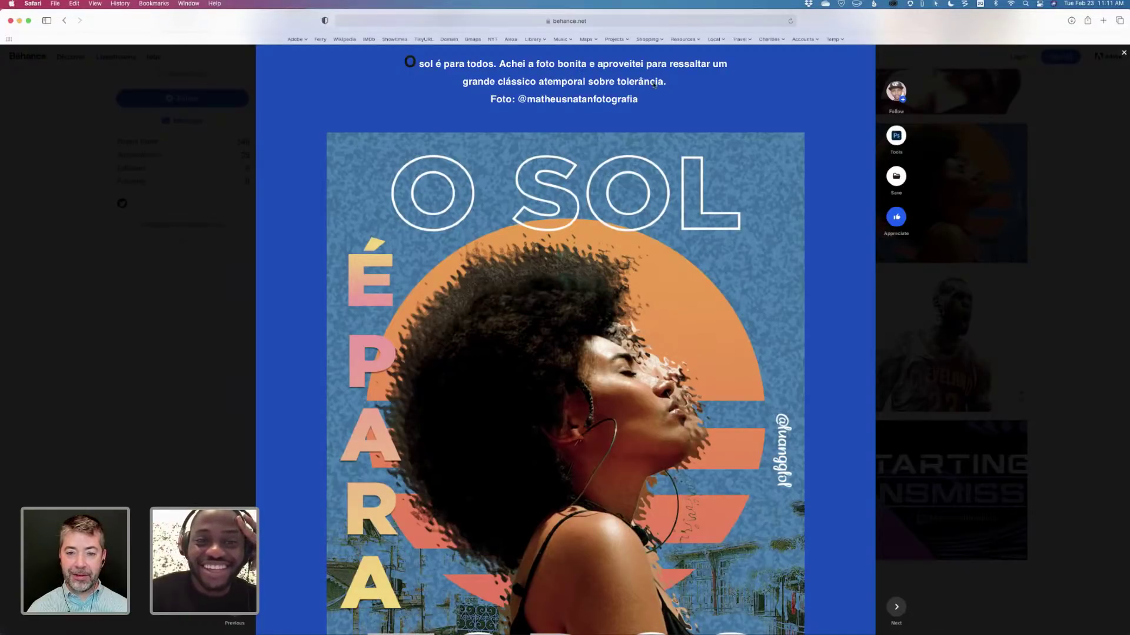
scroll(750, 139, down, 1)
scroll(751, 139, down, 3)
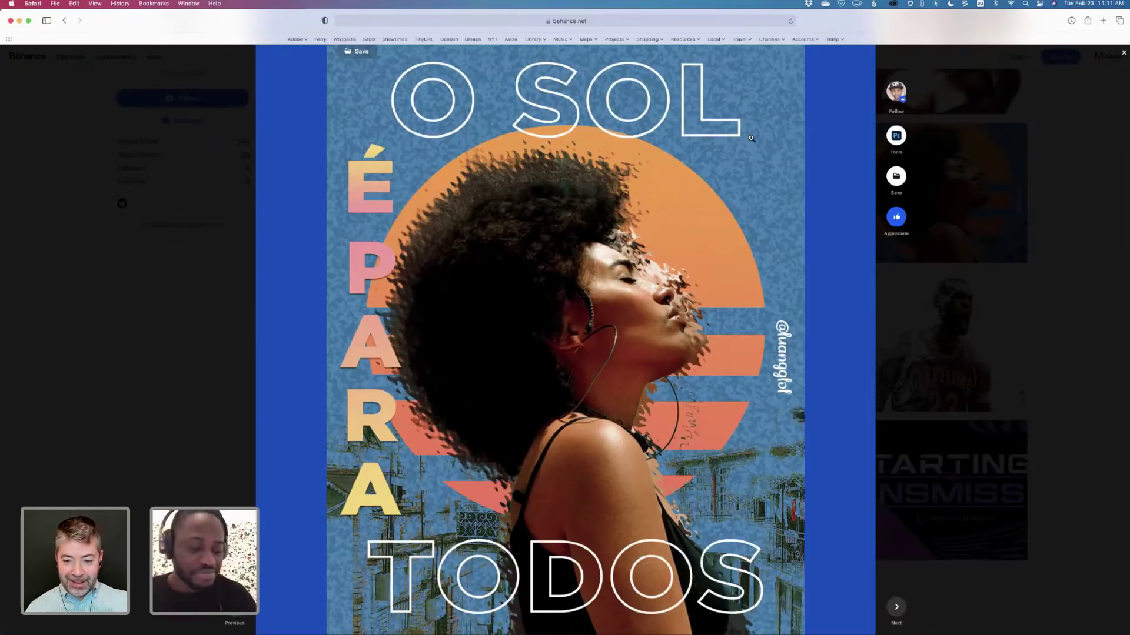
scroll(755, 141, down, 2)
scroll(759, 145, up, 1)
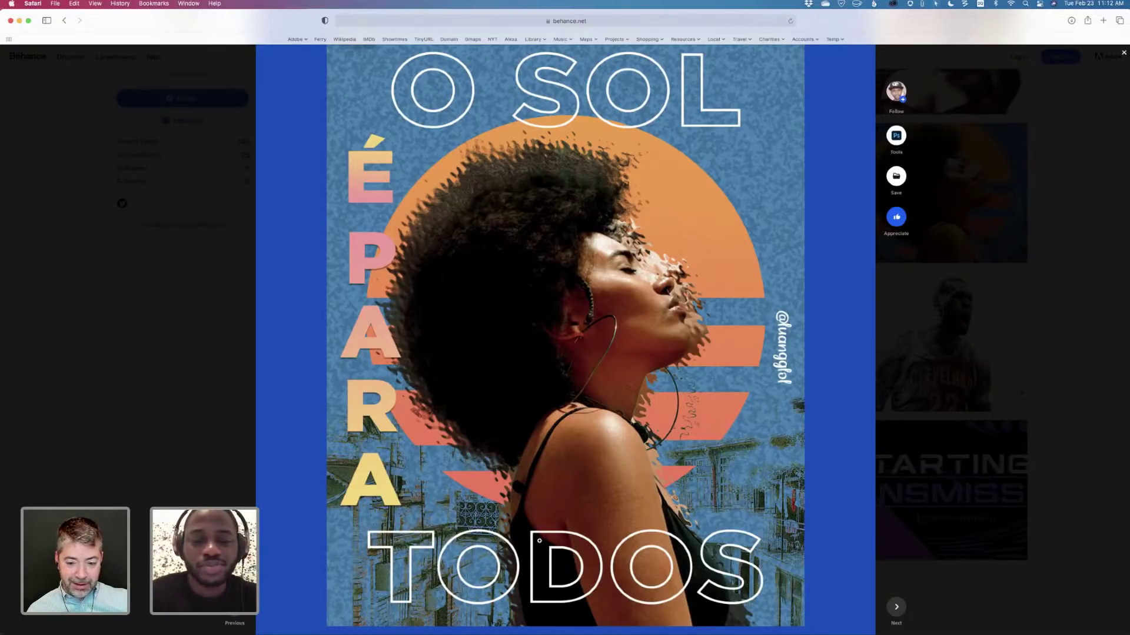
click(791, 494)
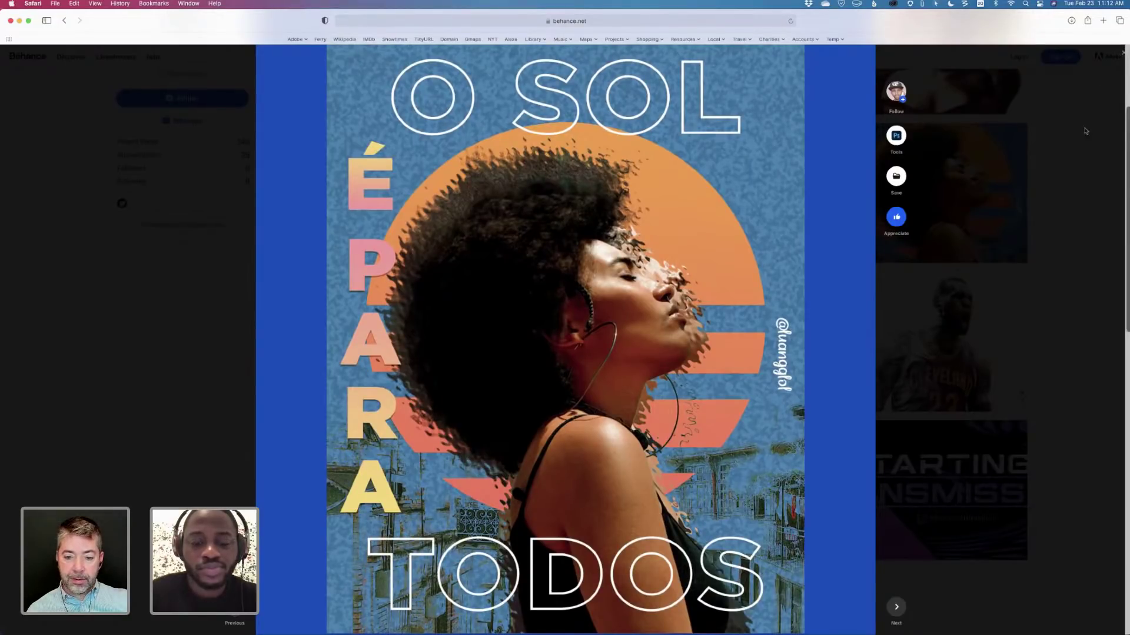
click(923, 365)
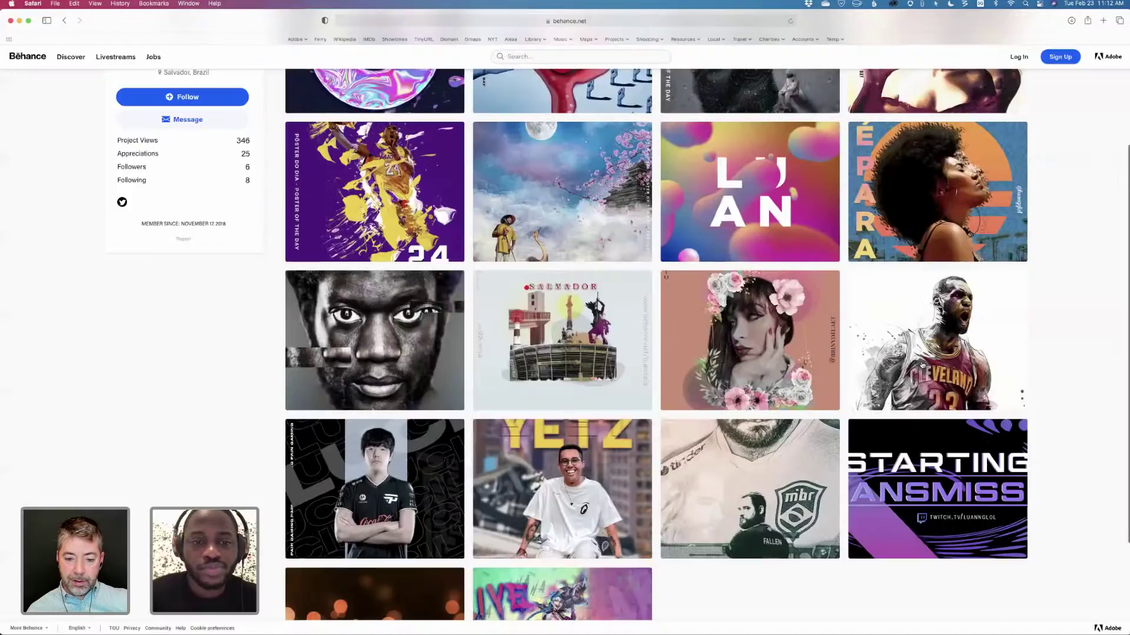
Look over the portfolio's project grid from the last row back up to the profile header.
scroll(923, 365, down, 3)
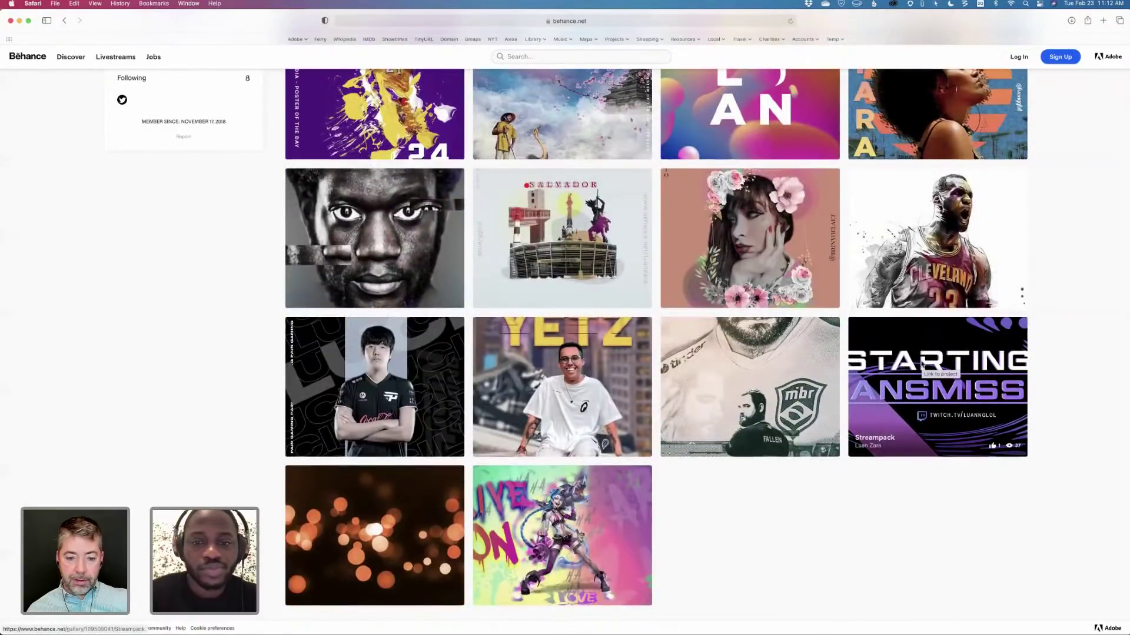
scroll(923, 366, up, 2)
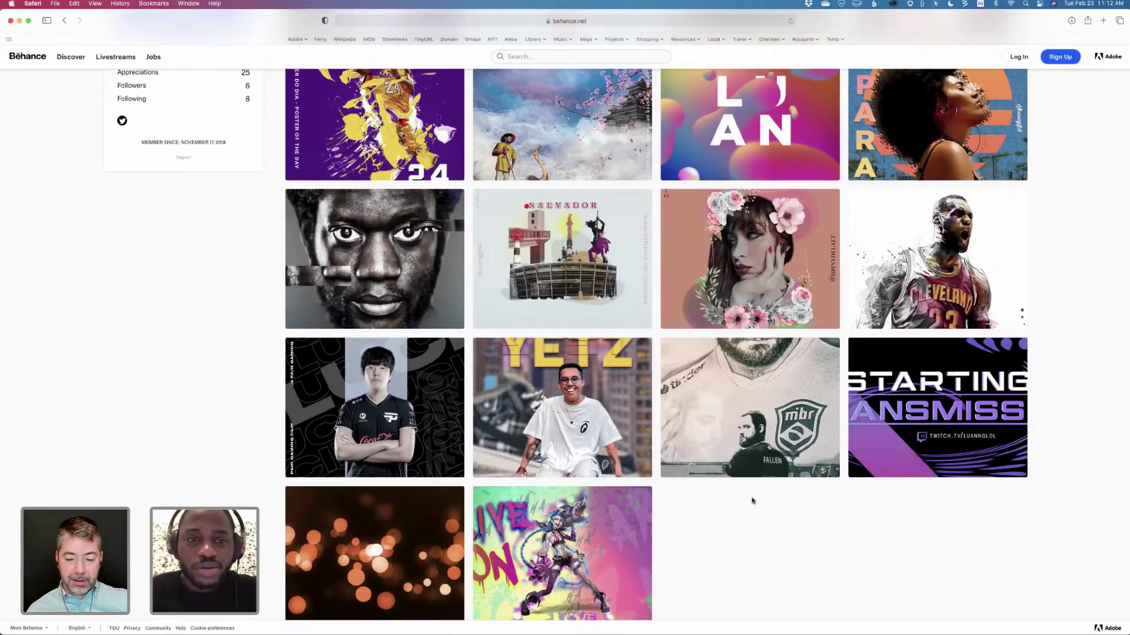
scroll(752, 500, up, 5)
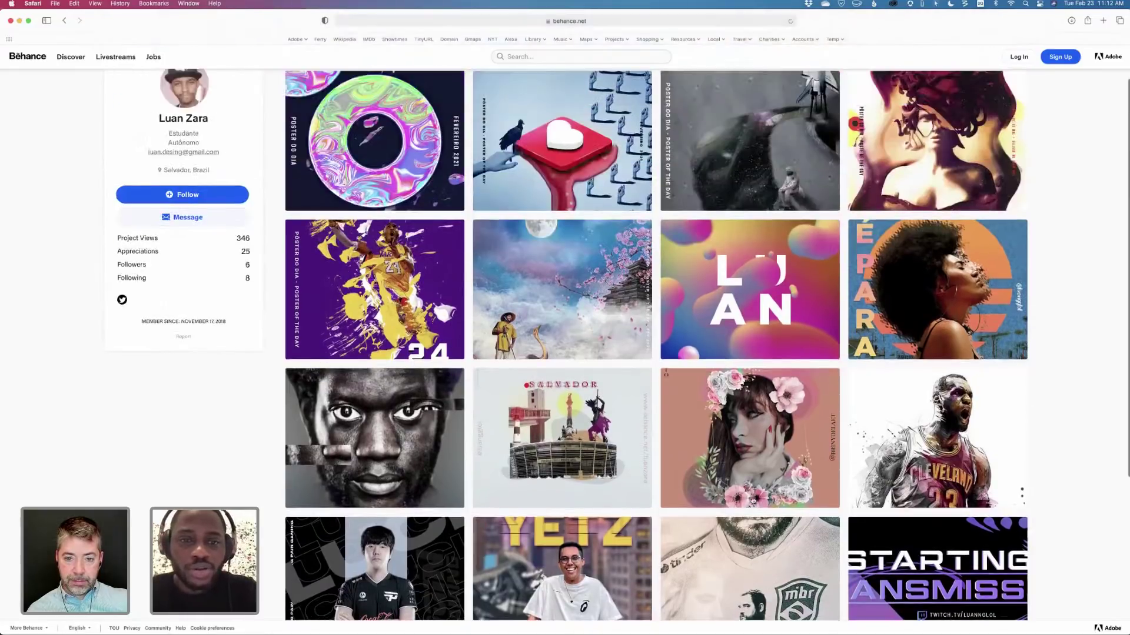
scroll(752, 500, up, 2)
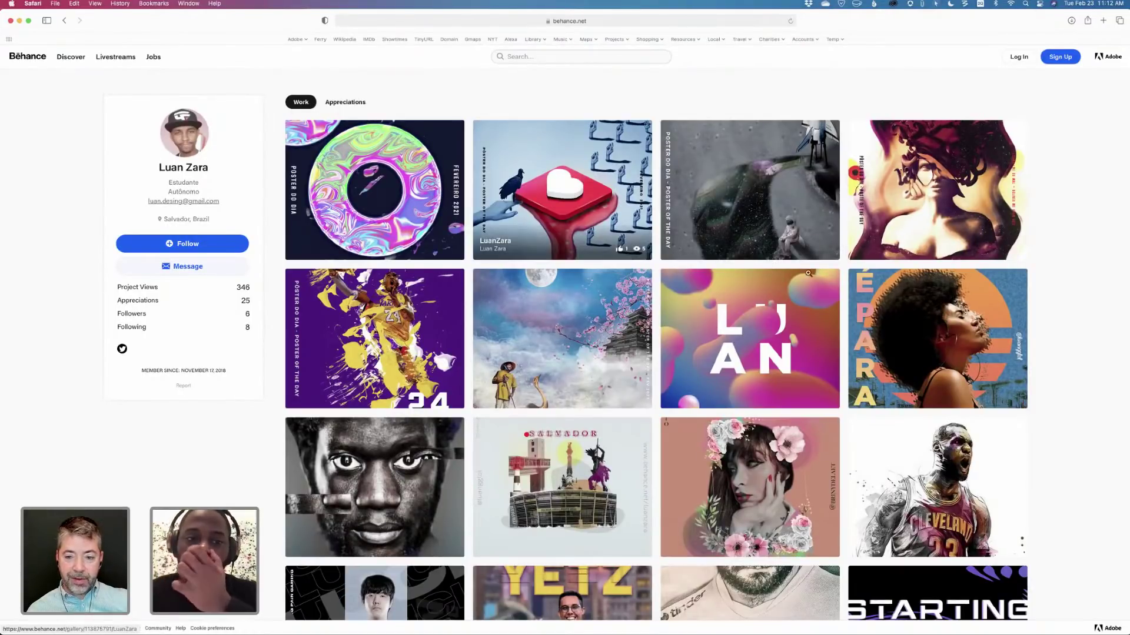
click(905, 356)
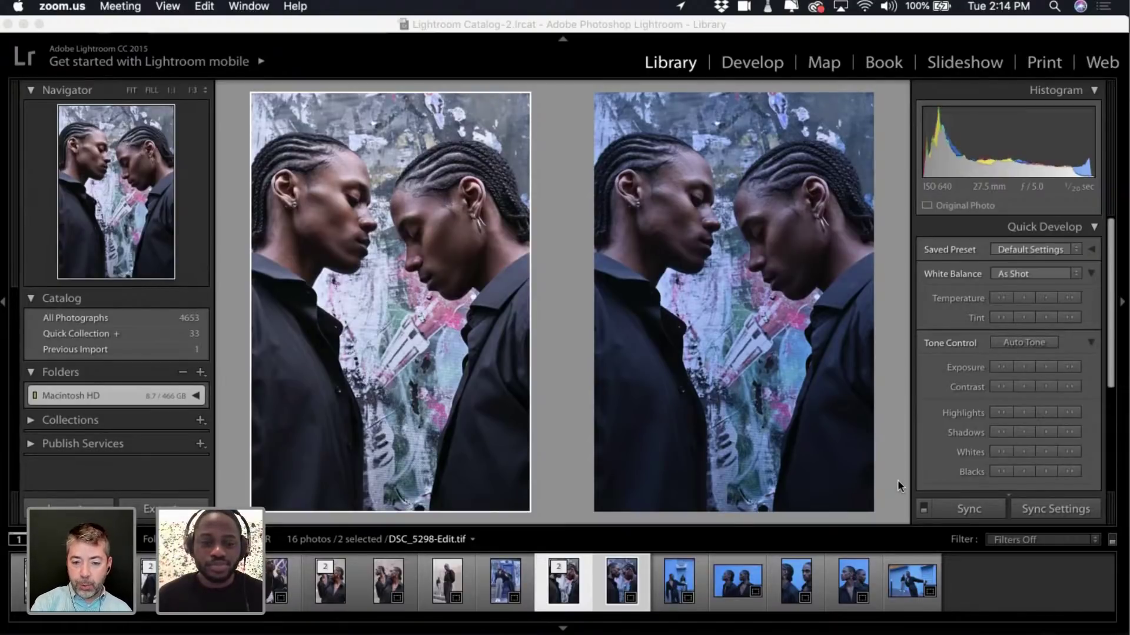
Cancel muting all meeting participants and switch to Chrome to show the photographer's portfolio website.
key(ctrl+super+m)
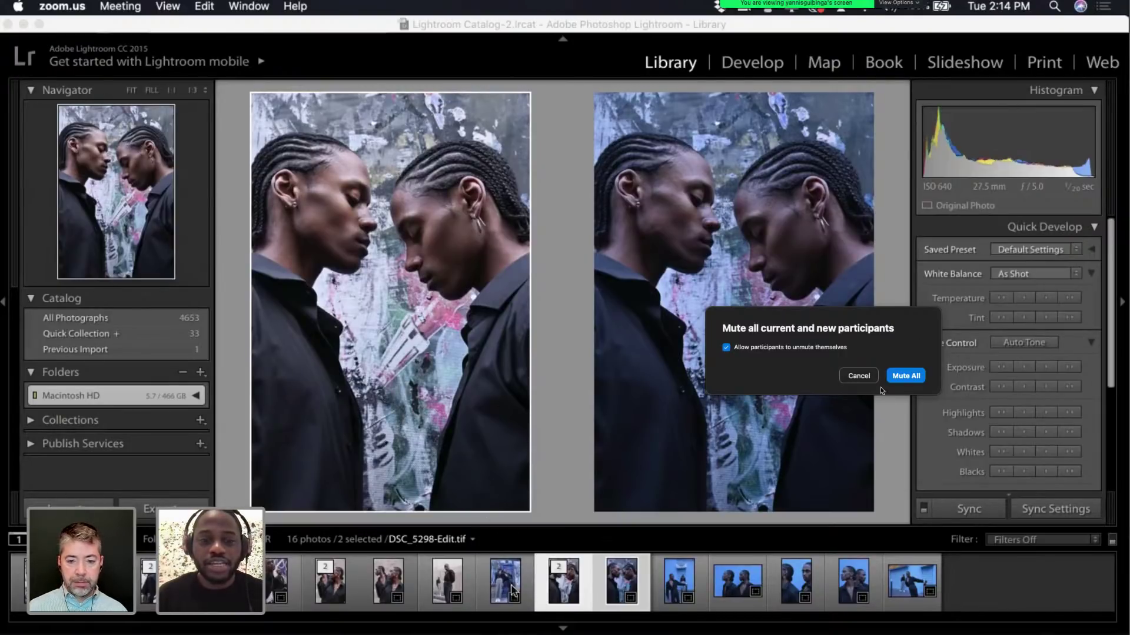
click(858, 375)
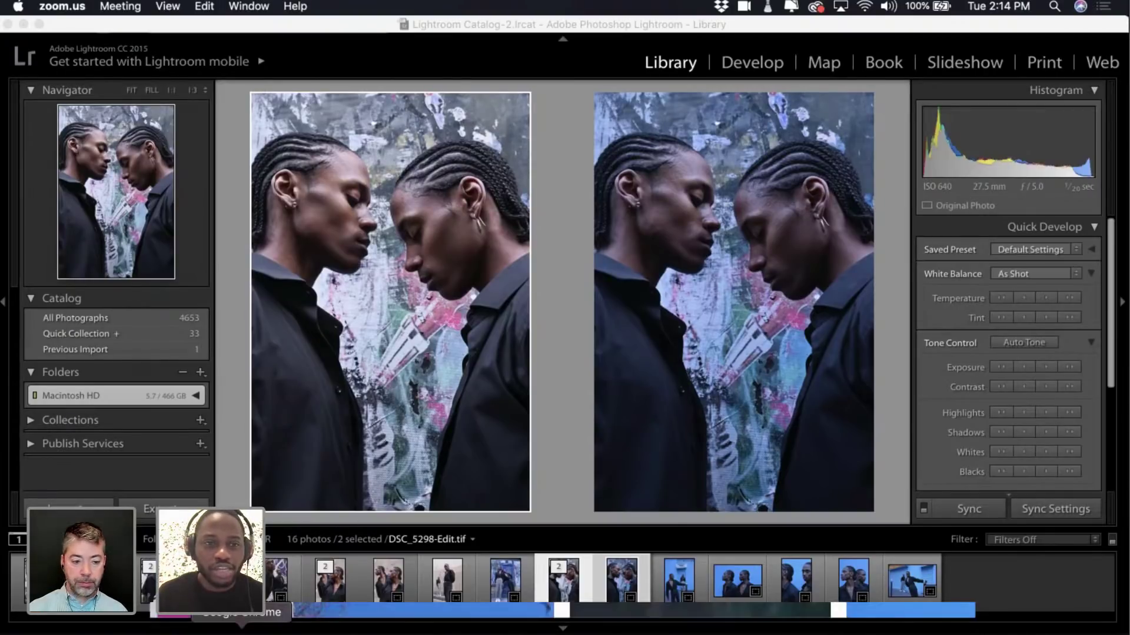
click(241, 629)
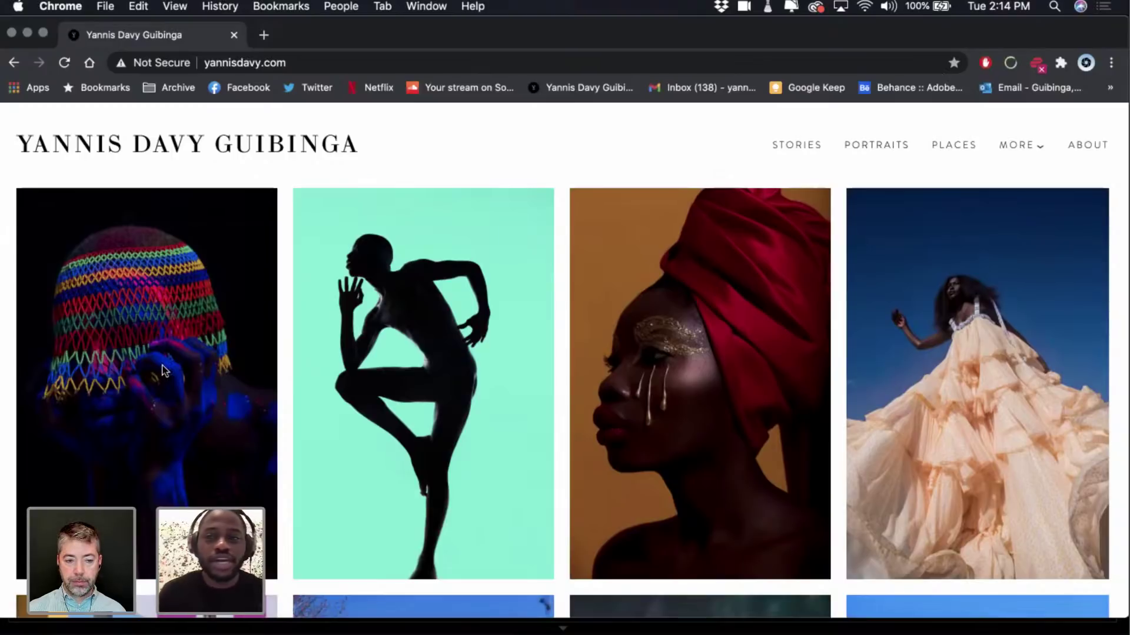
Enlarge the beaded-headpiece portrait from the home gallery and compare it with the mint-green silhouette photo beside it.
scroll(655, 201, down, 4)
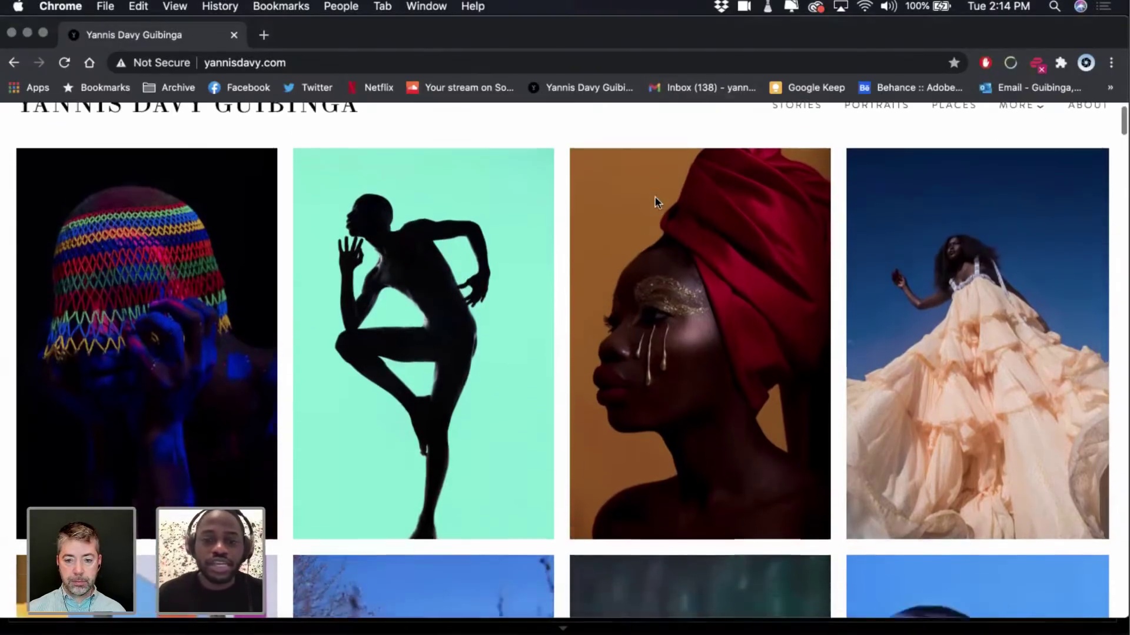
scroll(642, 206, up, 3)
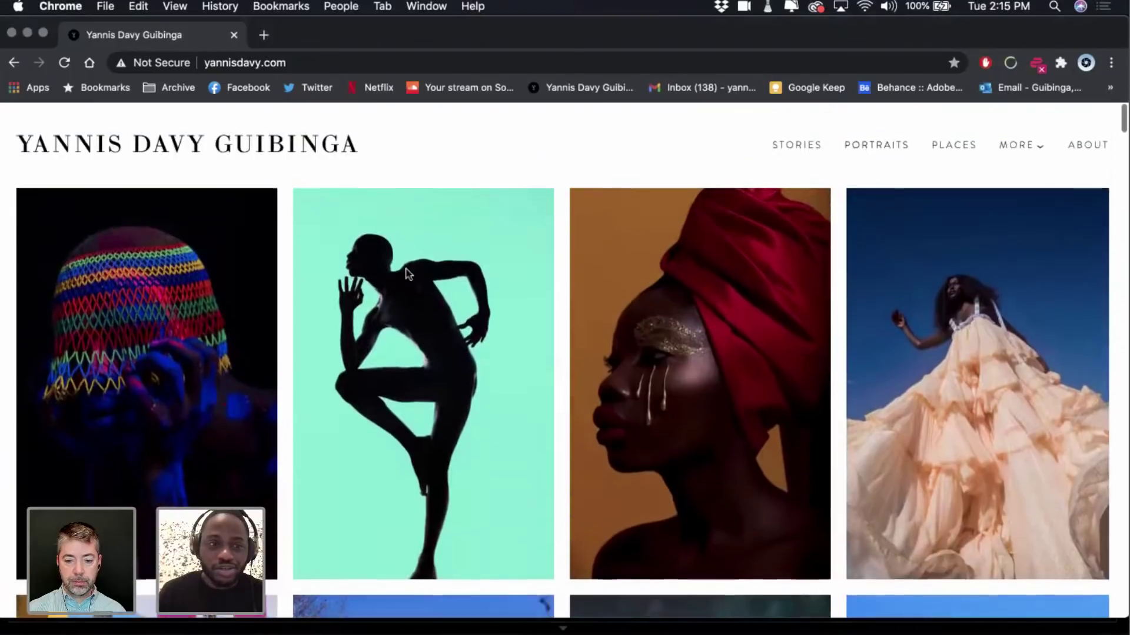
click(165, 340)
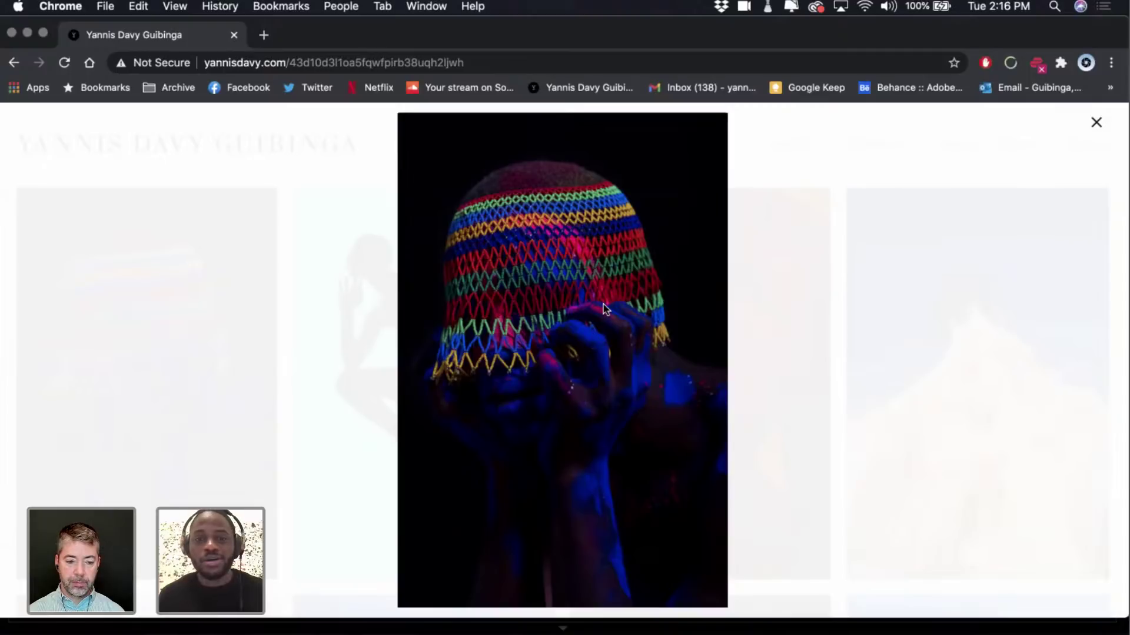
click(649, 308)
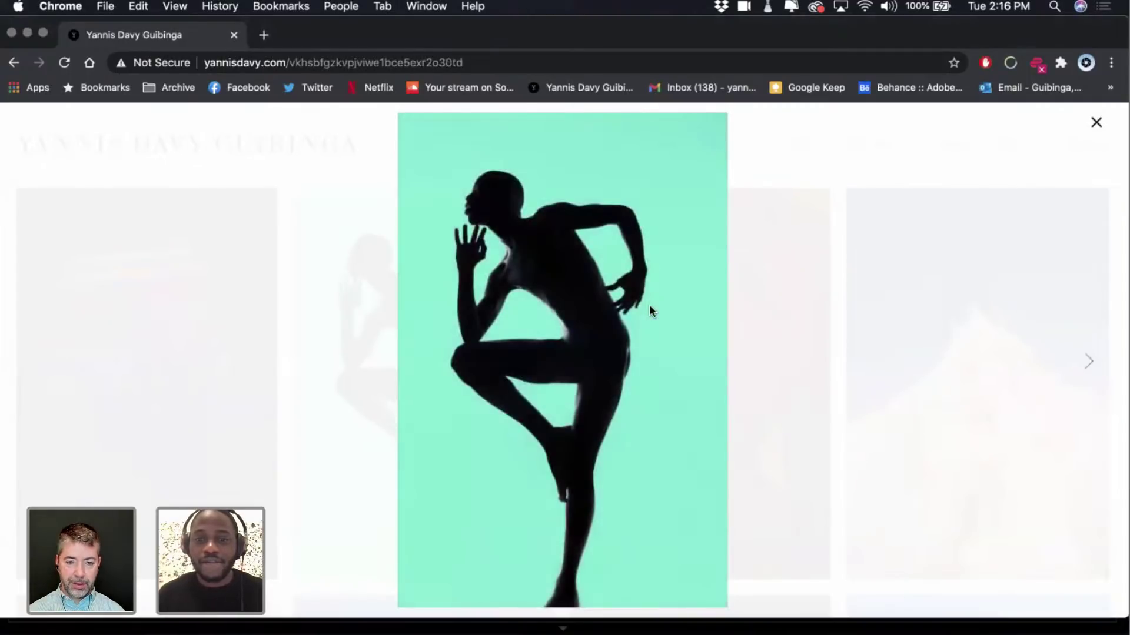
click(328, 299)
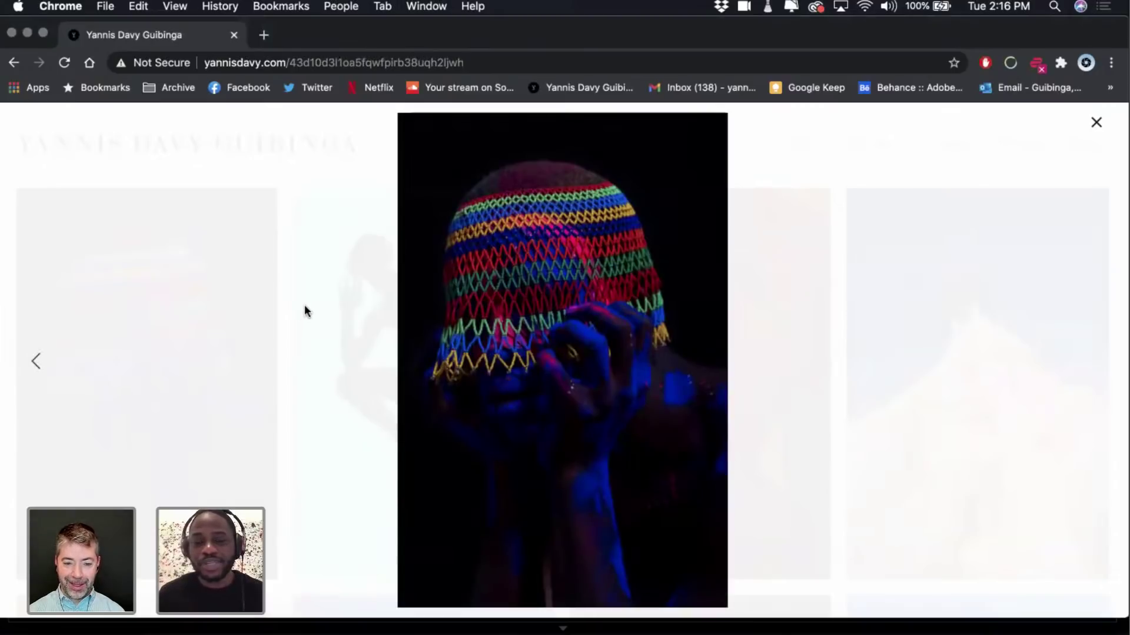
View the mint-green silhouette photo enlarged and move on to the red headwrap portrait.
click(690, 385)
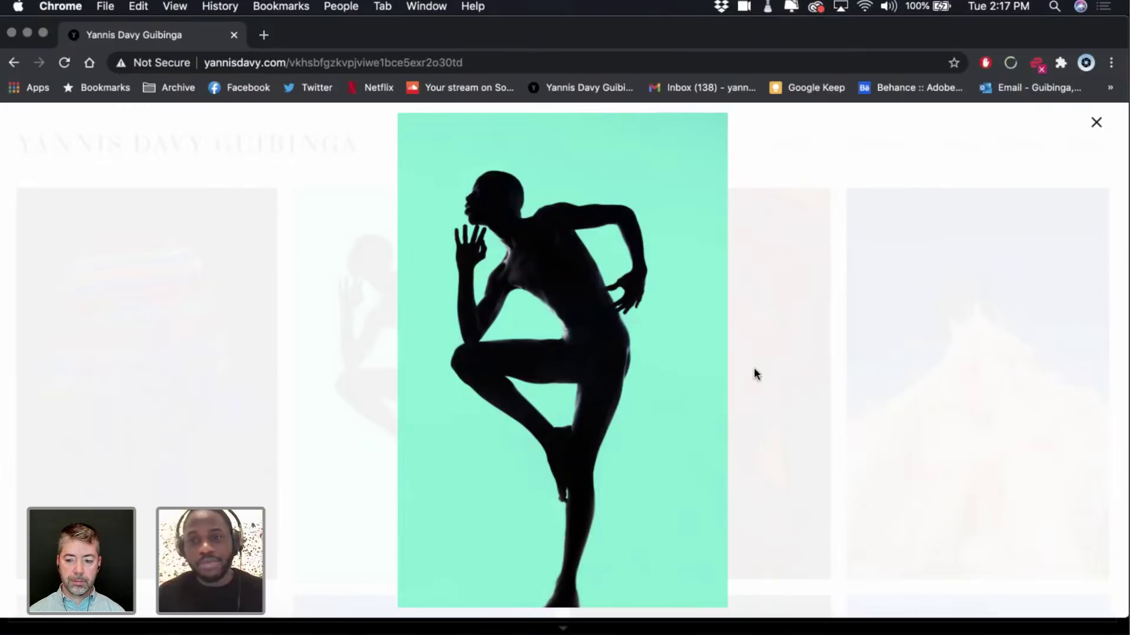
key(Right)
key(Left)
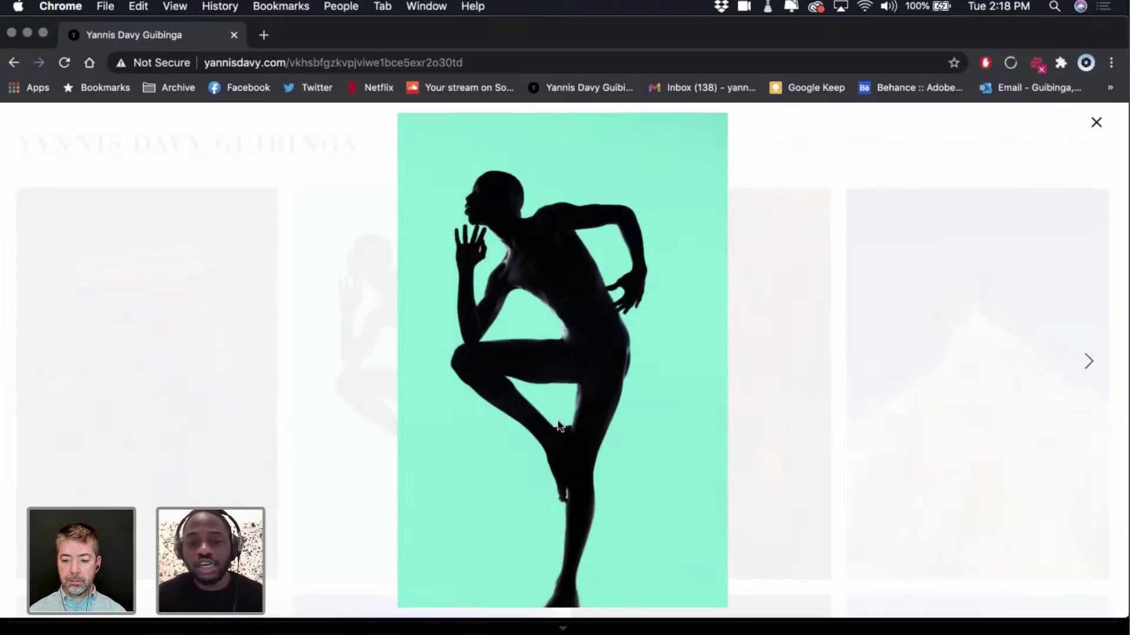
click(346, 399)
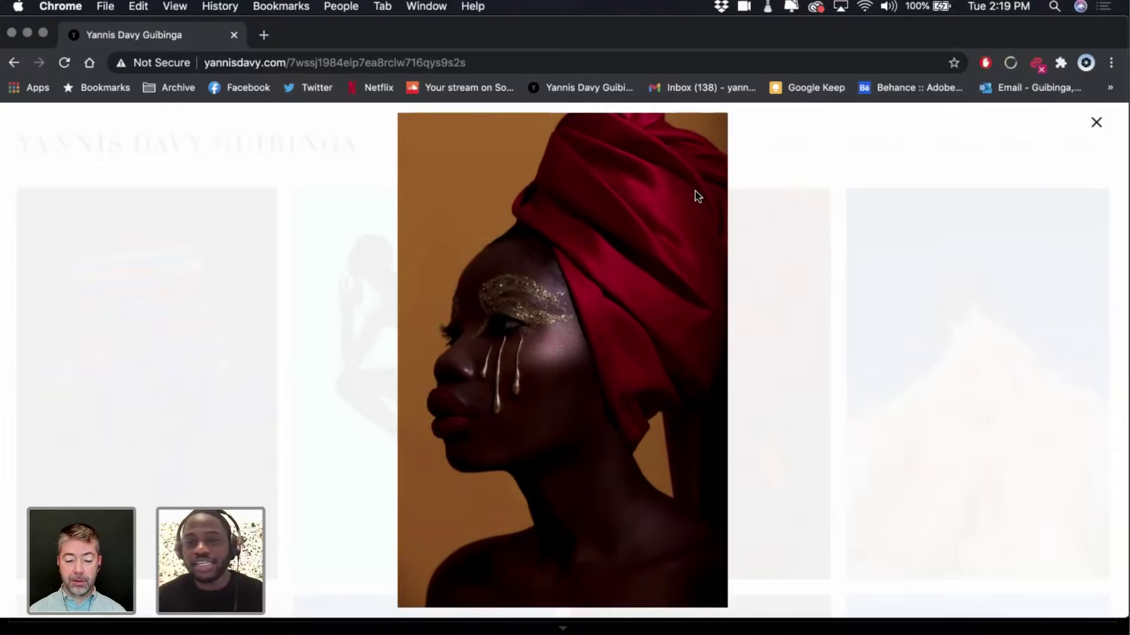
Go back through the enlarged photos to the beaded-headpiece portrait and return to the red headwrap portrait.
click(659, 238)
click(658, 239)
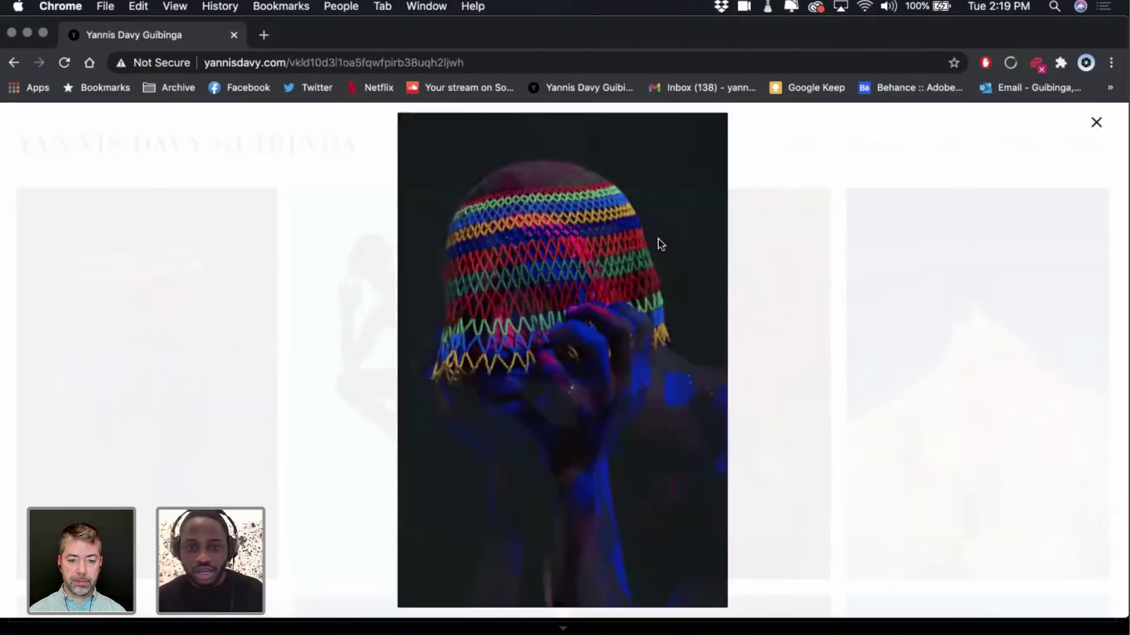
click(657, 239)
click(657, 239)
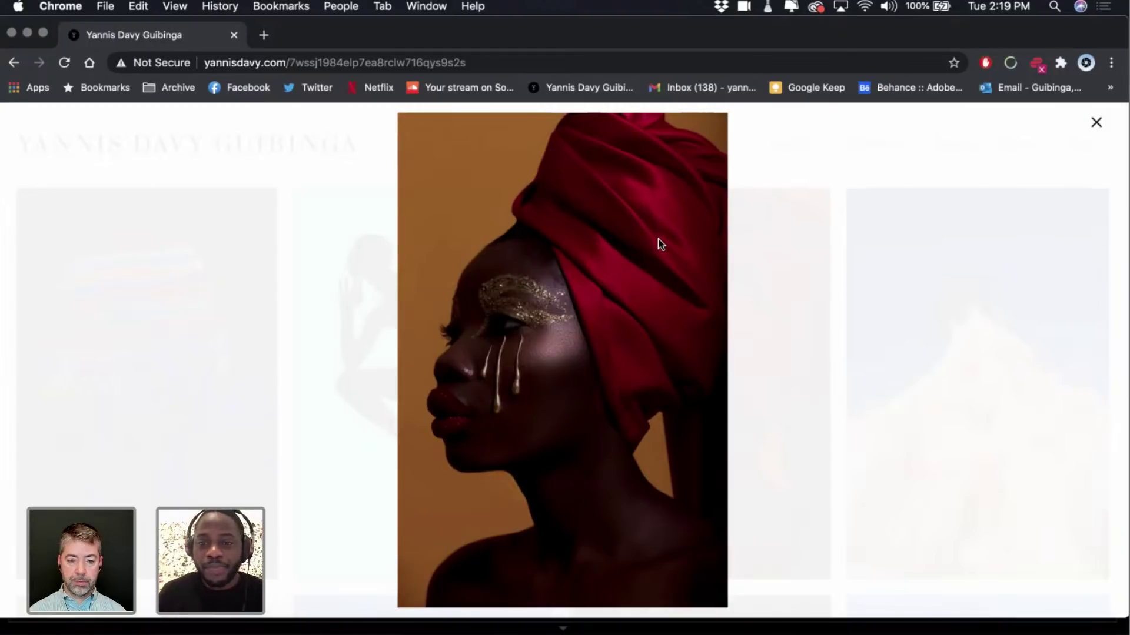
View the ruffled peach dress photo, step back through the headwrap portrait to the silhouette, and close the enlarged view.
click(660, 244)
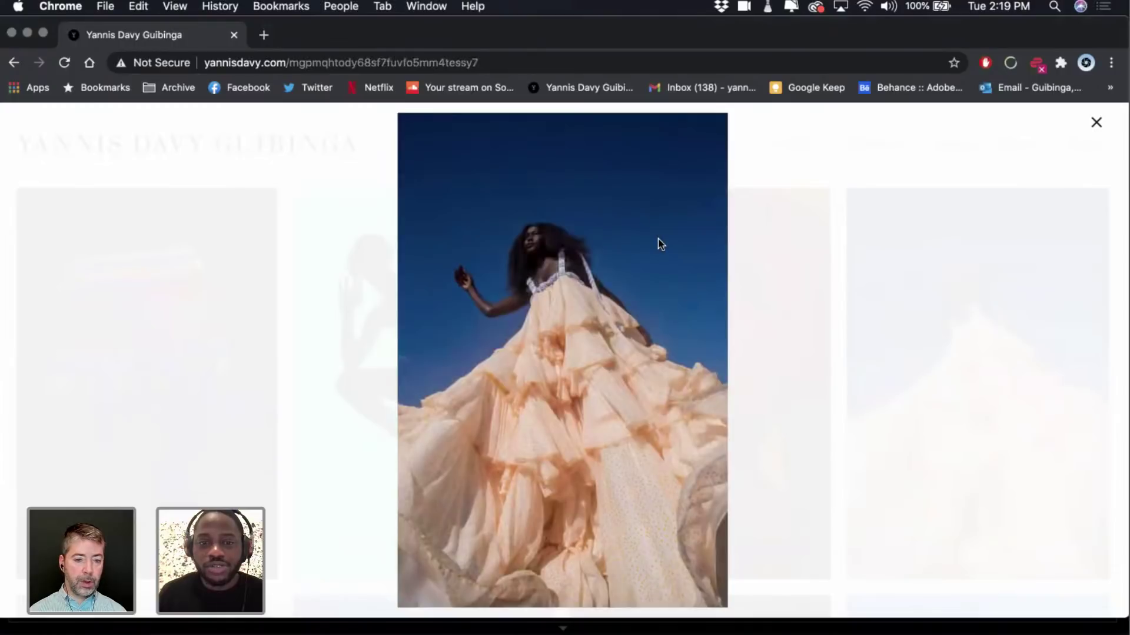
click(660, 244)
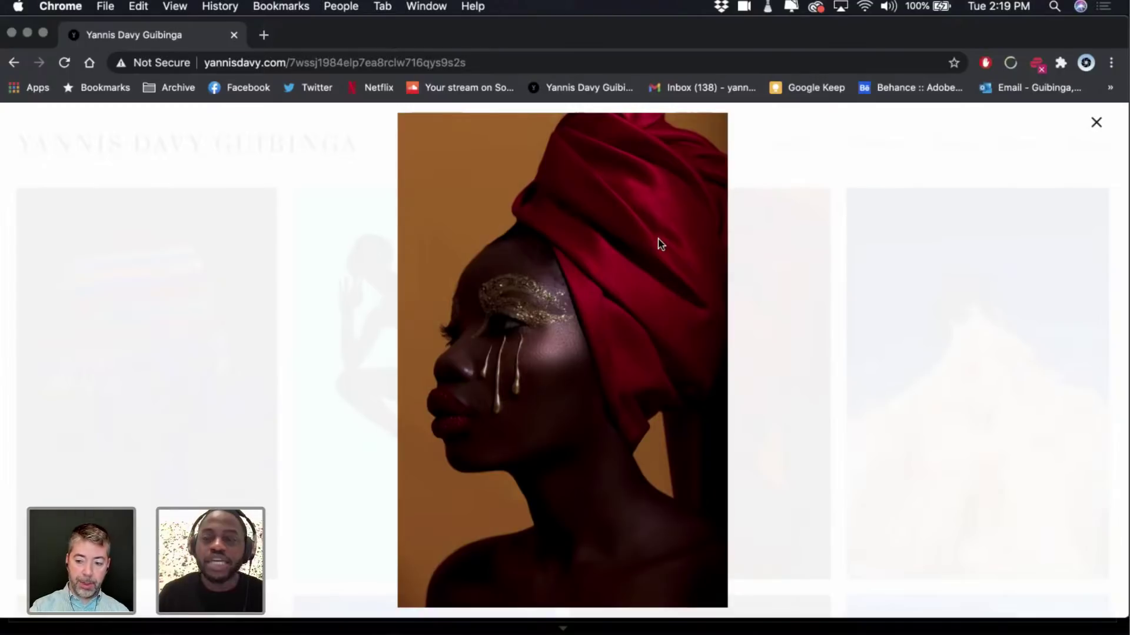
click(660, 243)
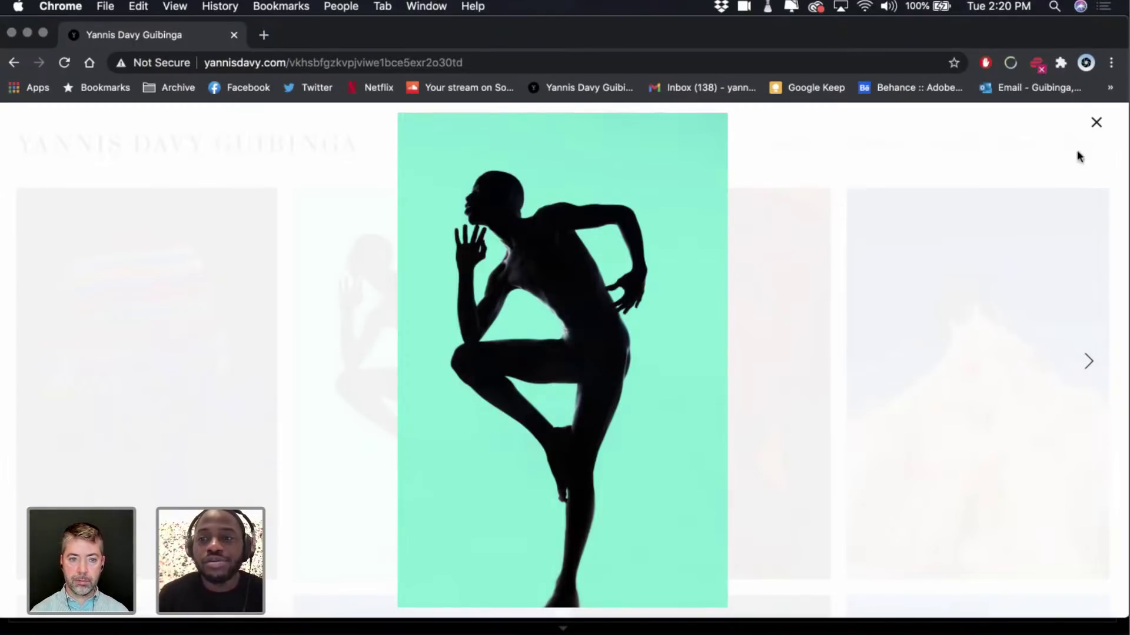
click(1097, 123)
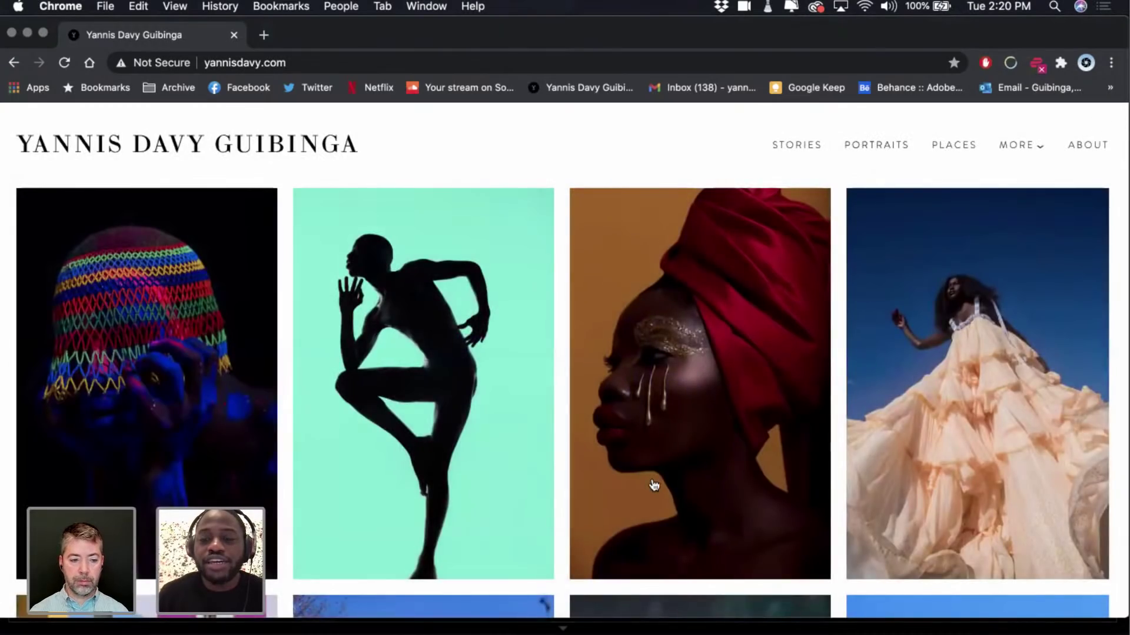
Skim the home gallery's portrait rows and open the site's Stories page.
scroll(653, 485, down, 15)
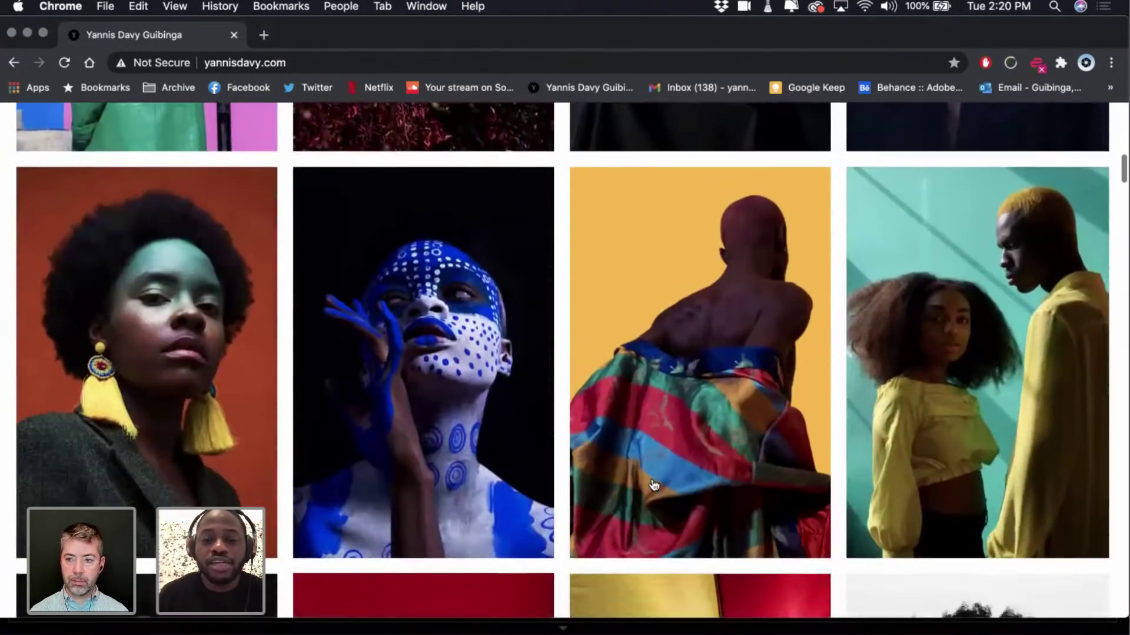
scroll(654, 485, down, 15)
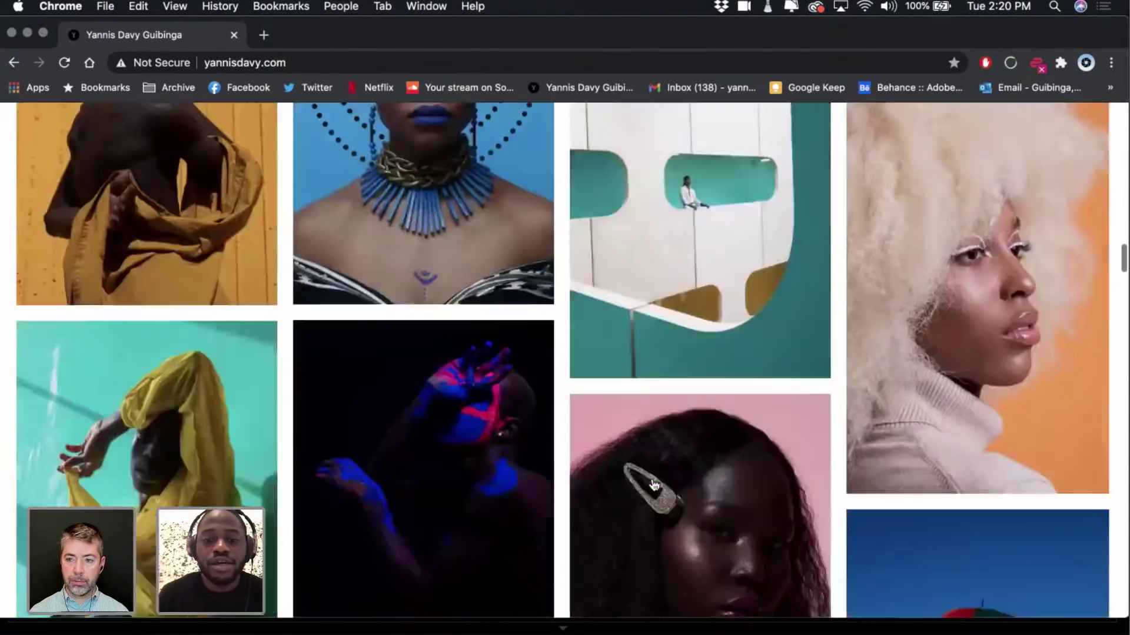
scroll(787, 185, up, 15)
click(807, 151)
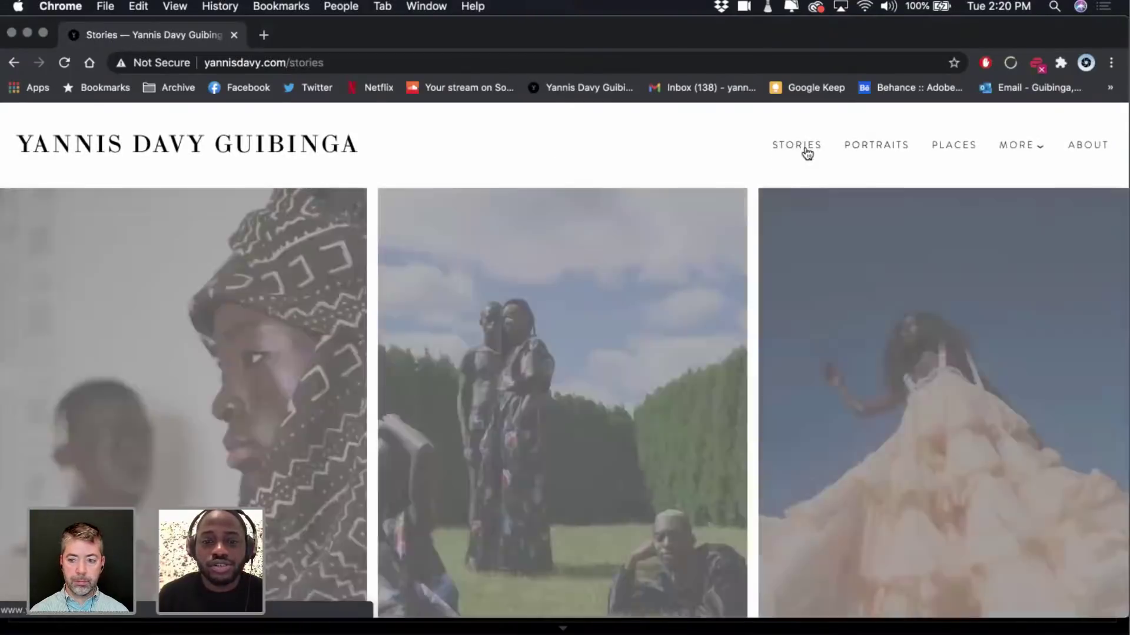
Open the Silicone Sunset story, the one with the blue-sky cover, and skim it back to its full-length portrait.
scroll(750, 358, down, 10)
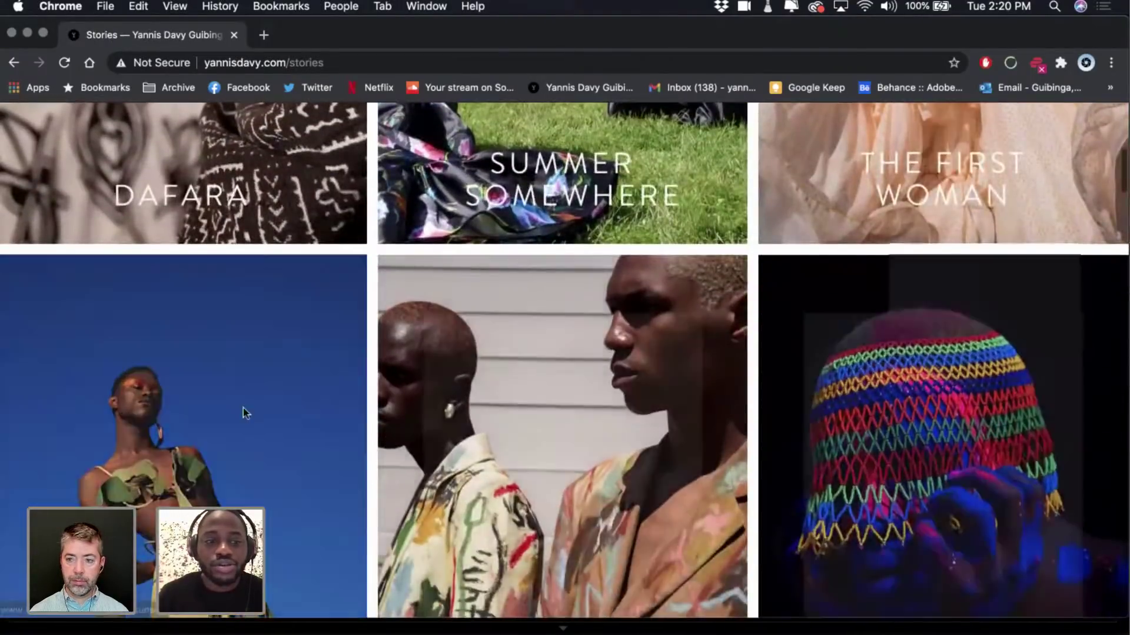
click(225, 429)
scroll(274, 396, down, 10)
scroll(378, 317, down, 2)
scroll(378, 316, up, 7)
scroll(378, 317, up, 3)
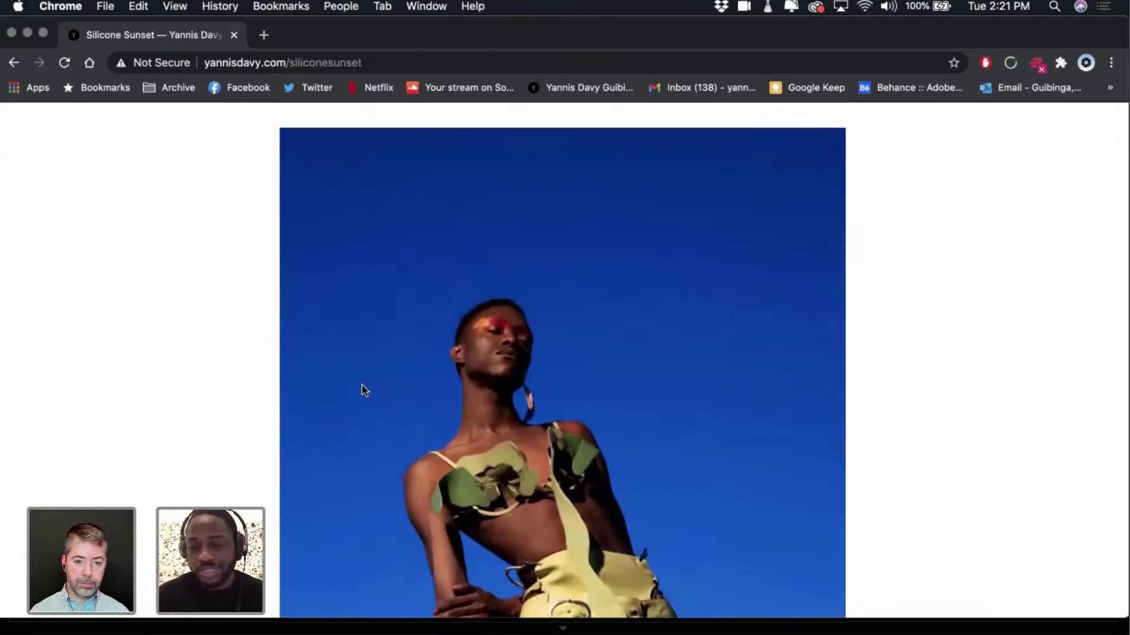
Examine the full-length blue-sky portrait in Silicone Sunset from the model's face down to the purple lower edge.
scroll(364, 390, down, 8)
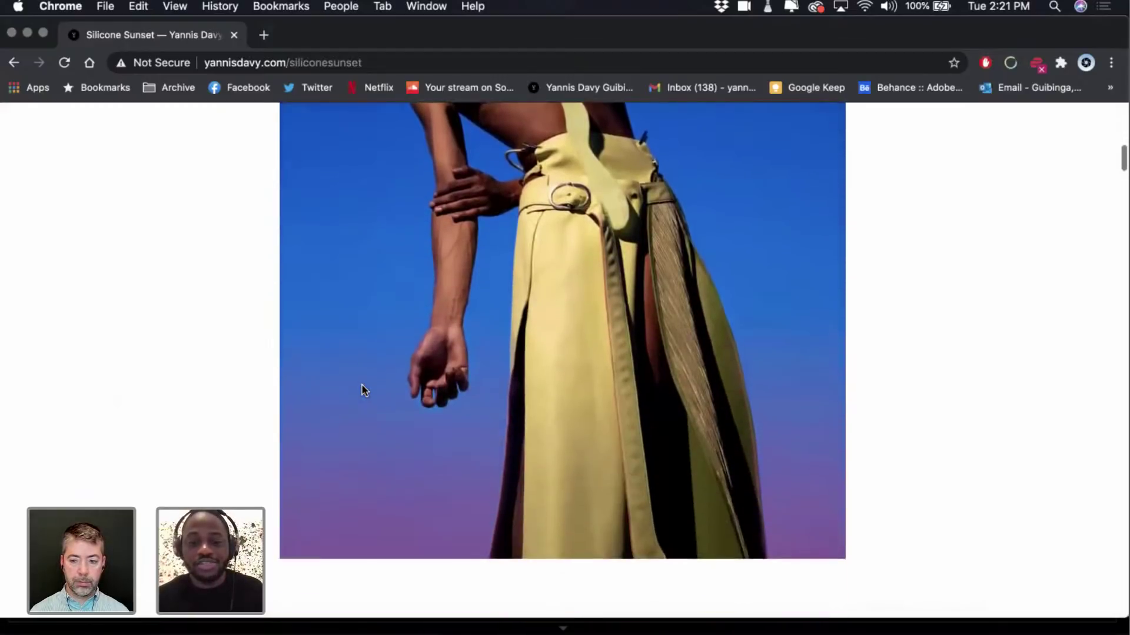
scroll(363, 389, up, 3)
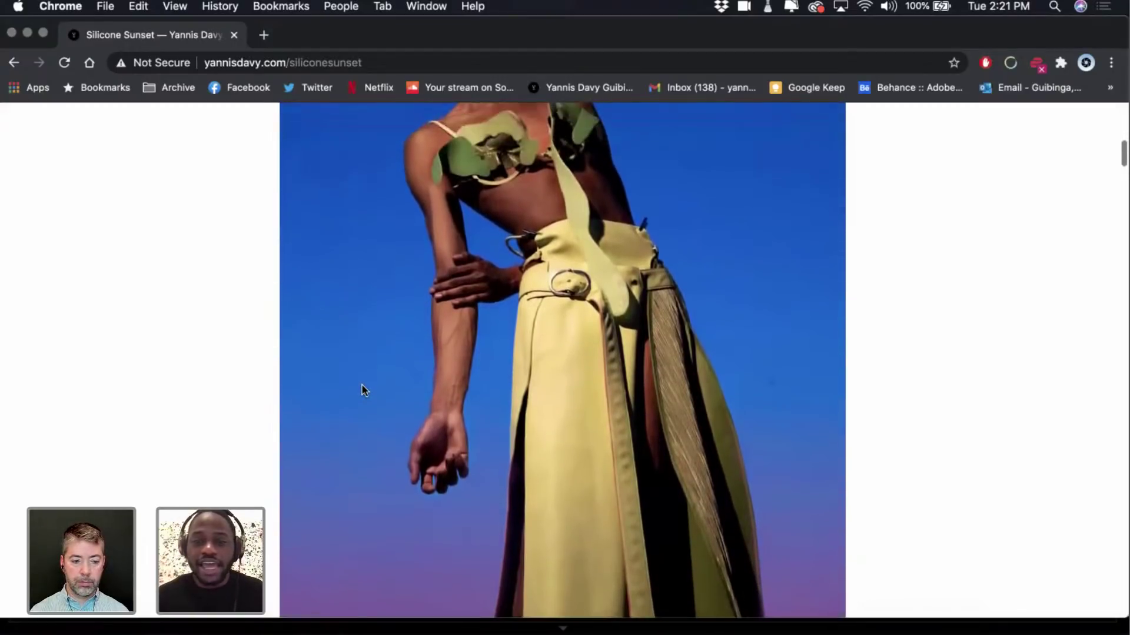
scroll(364, 390, up, 8)
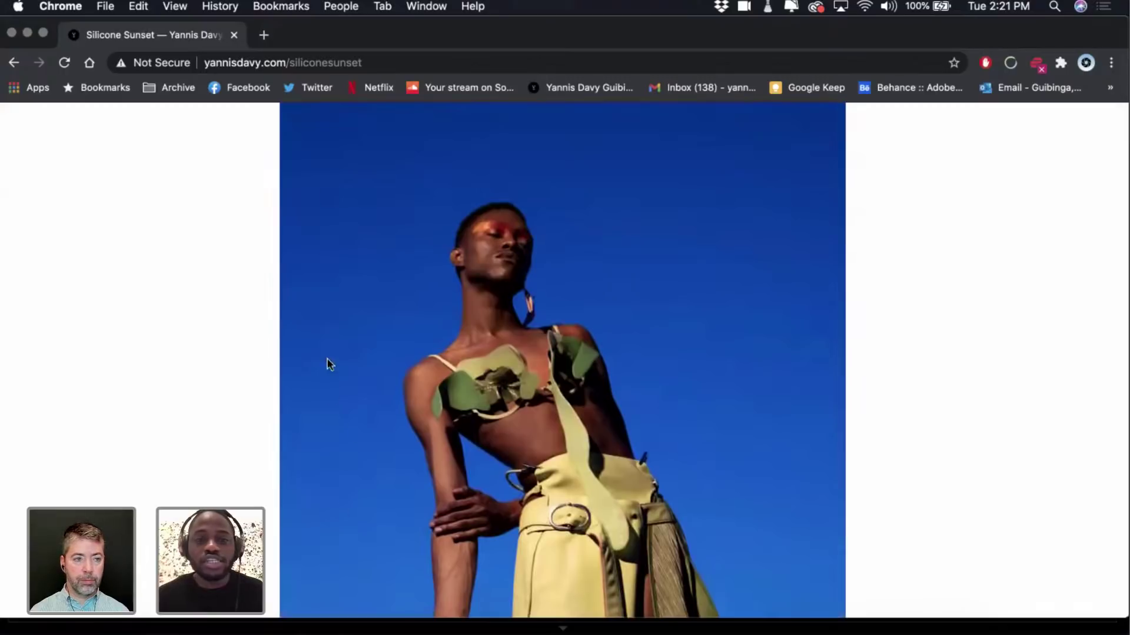
scroll(357, 195, up, 3)
scroll(350, 435, down, 12)
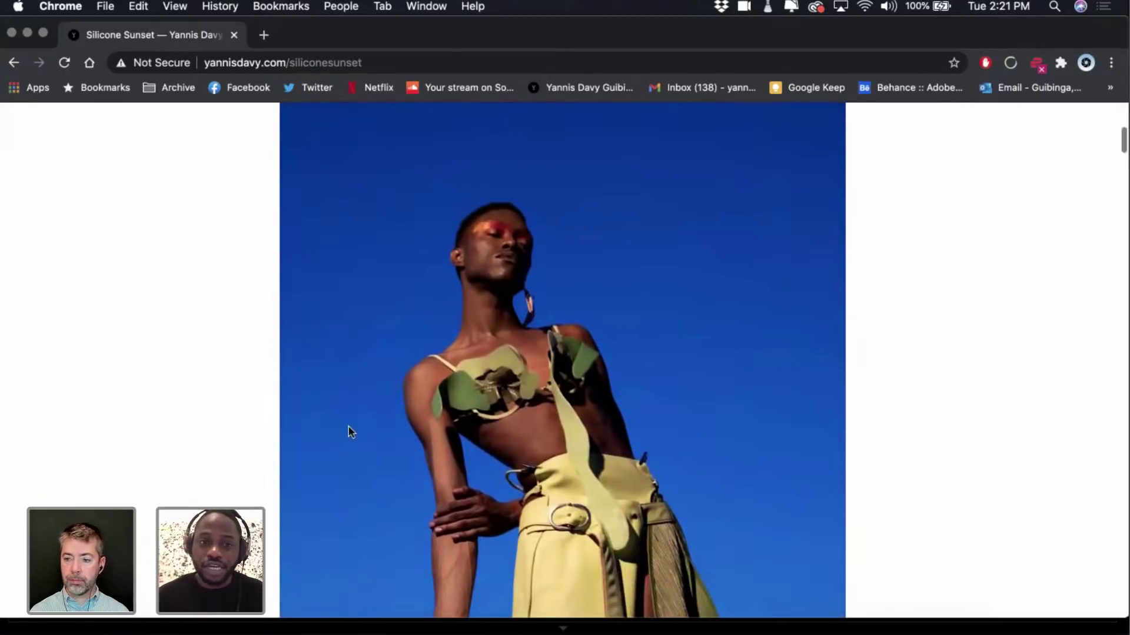
scroll(351, 442, down, 3)
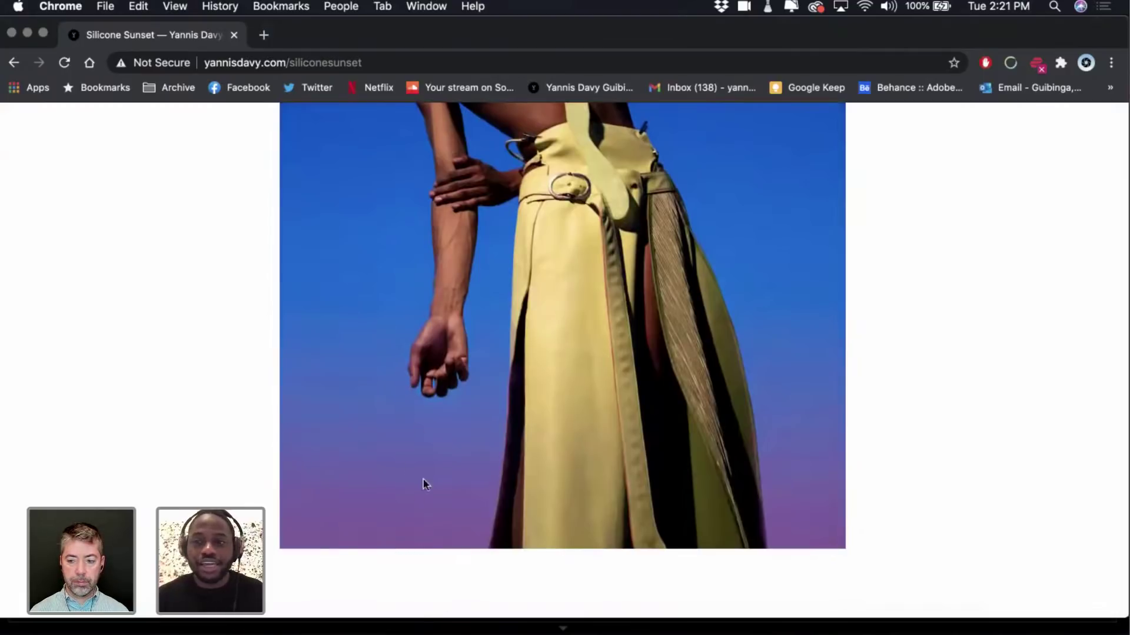
scroll(446, 447, up, 5)
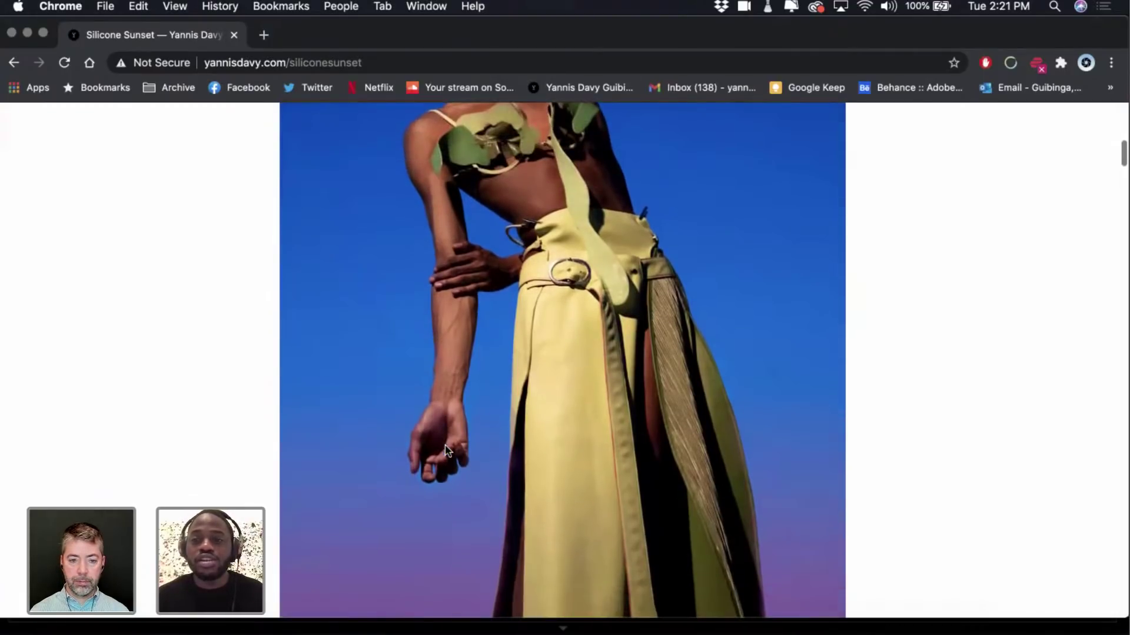
scroll(445, 450, down, 4)
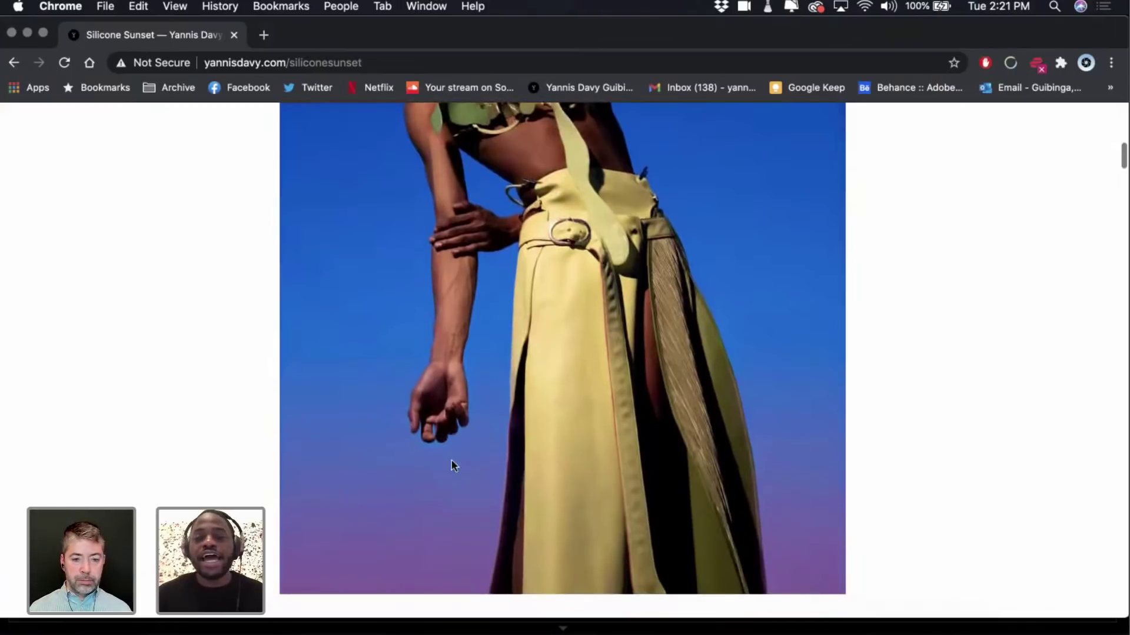
scroll(429, 494, down, 3)
scroll(428, 494, up, 5)
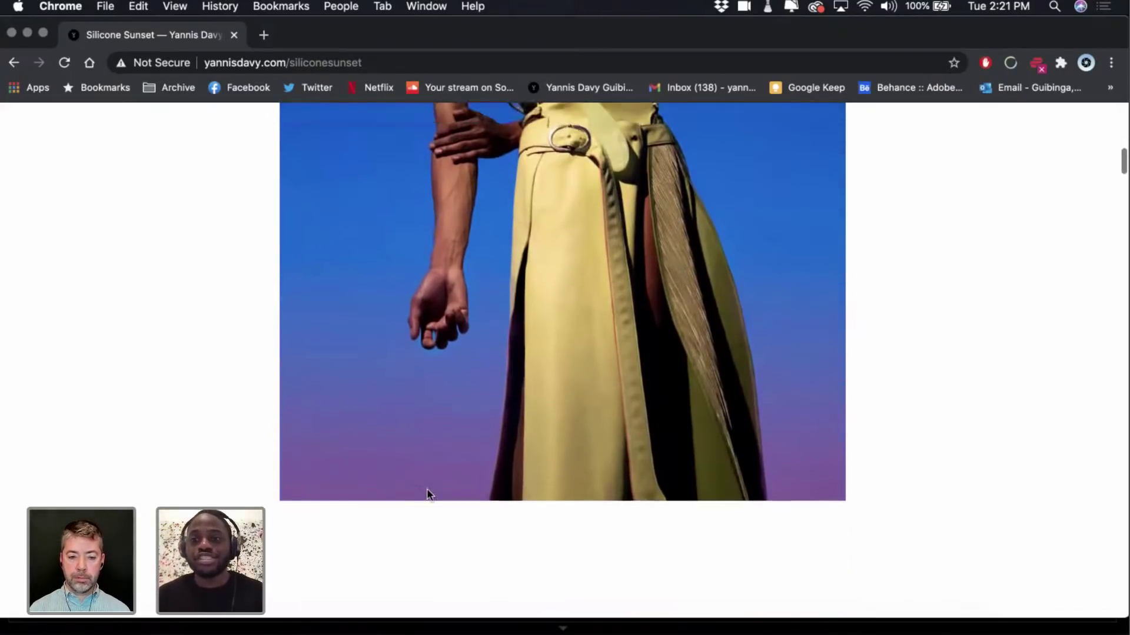
Glance at the following shaded-face photo, and re-examine the full-length portrait's blue-to-purple sky gradient around the yellow skirt.
scroll(423, 384, down, 15)
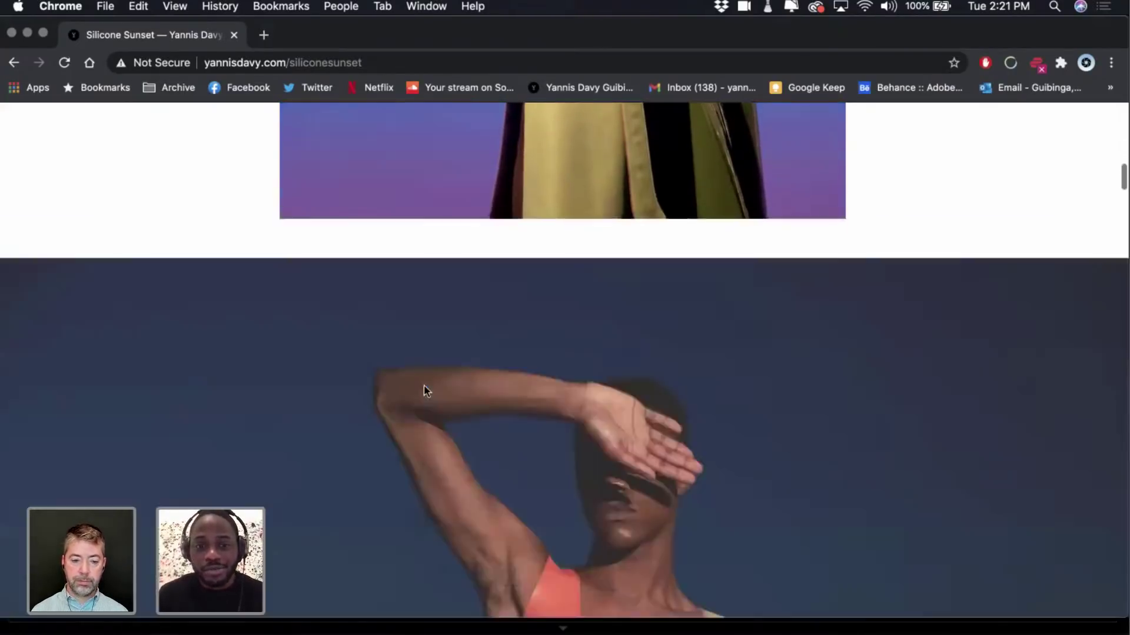
scroll(424, 384, up, 8)
scroll(423, 385, up, 5)
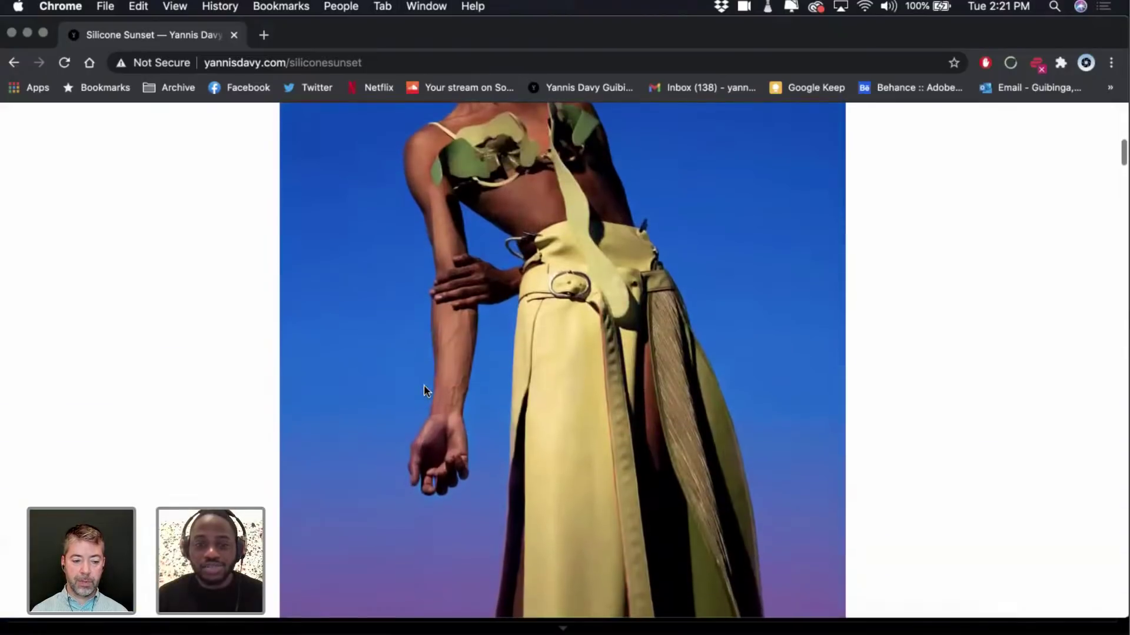
scroll(424, 385, down, 1)
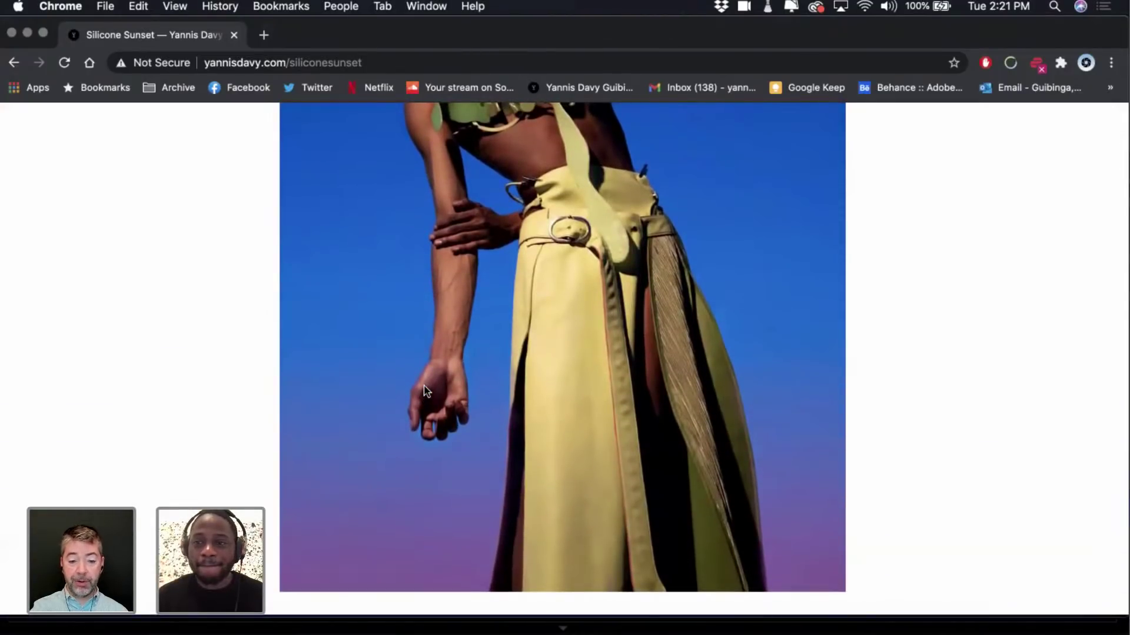
scroll(424, 390, up, 1)
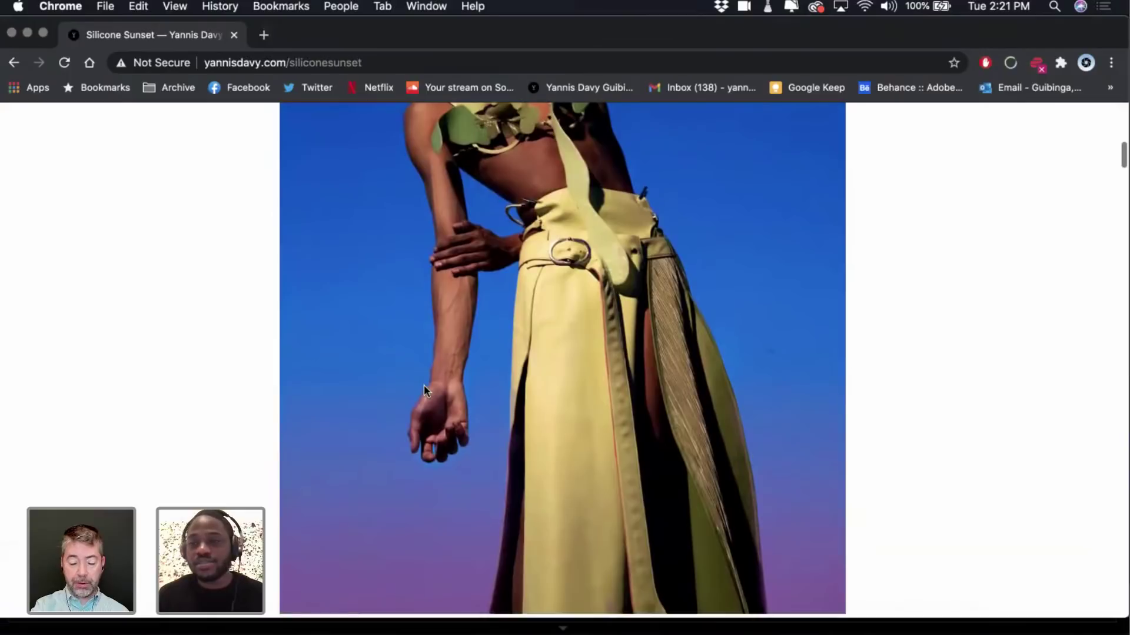
scroll(424, 386, down, 1)
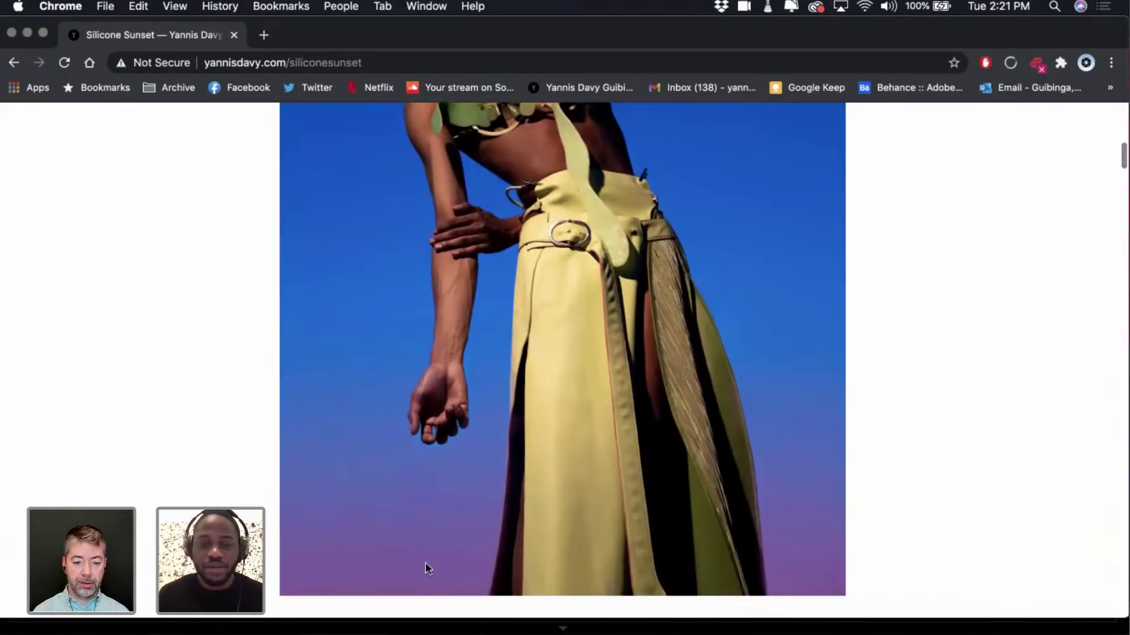
scroll(397, 594, up, 8)
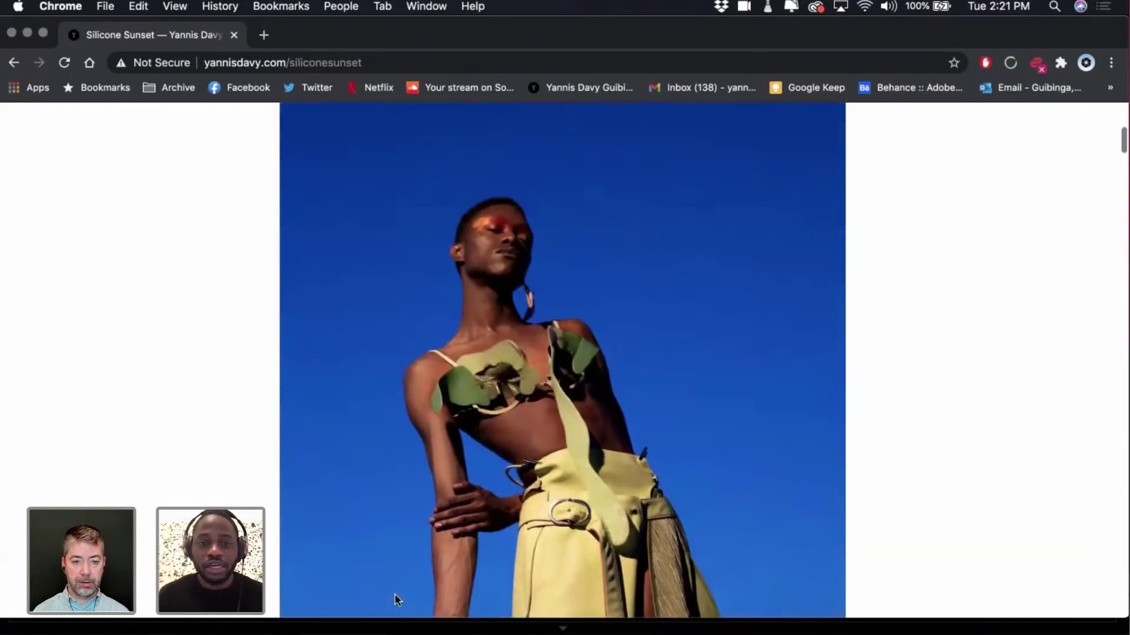
scroll(395, 597, down, 10)
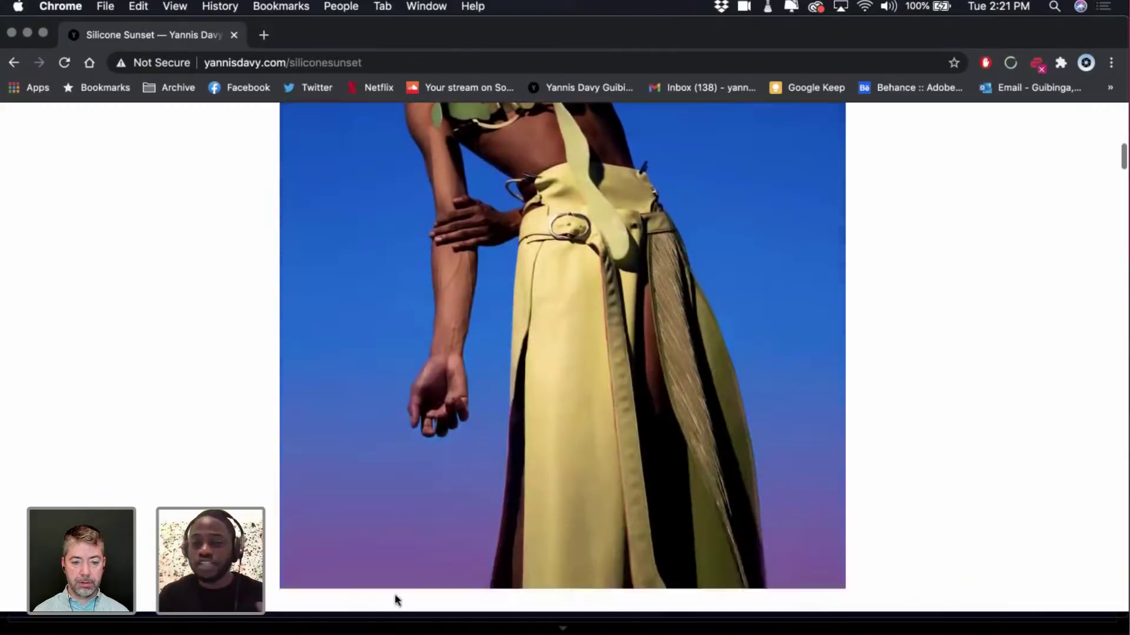
scroll(395, 597, up, 2)
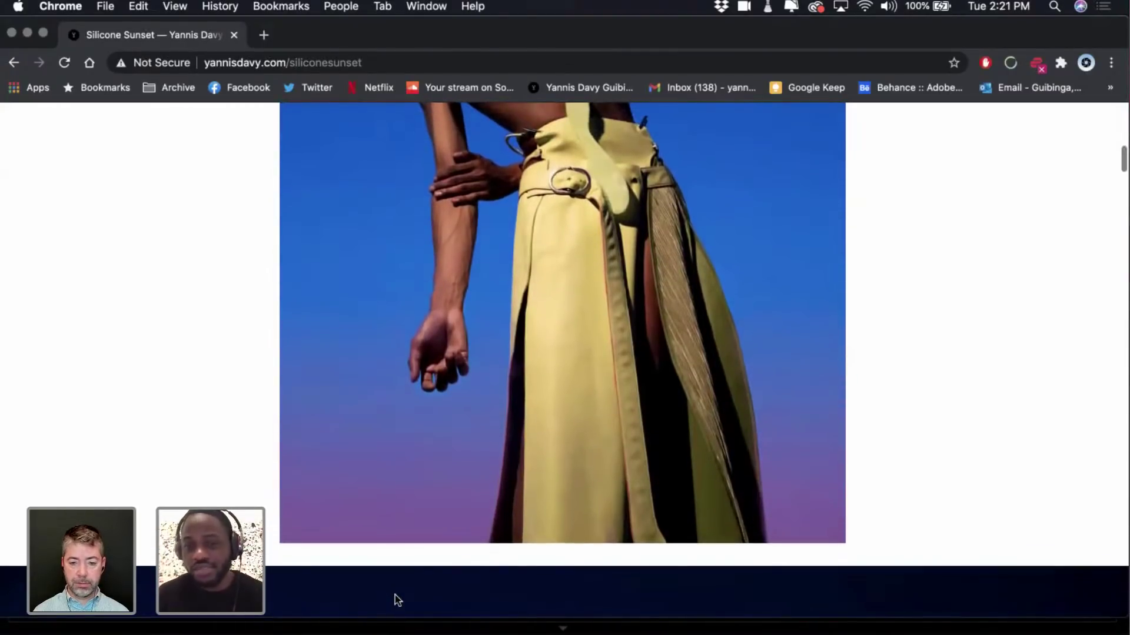
Examine the lower half of the full-length portrait once more, from the belt and yellow skirt down to the purple edge.
scroll(433, 562, up, 2)
scroll(432, 562, down, 5)
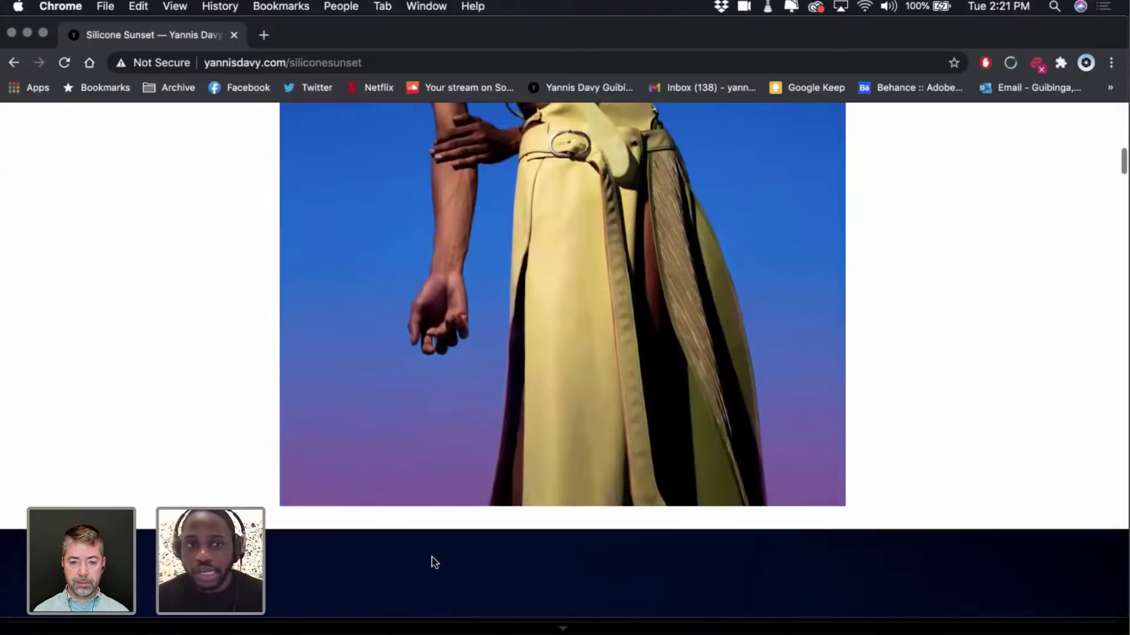
scroll(434, 562, down, 4)
scroll(433, 562, up, 6)
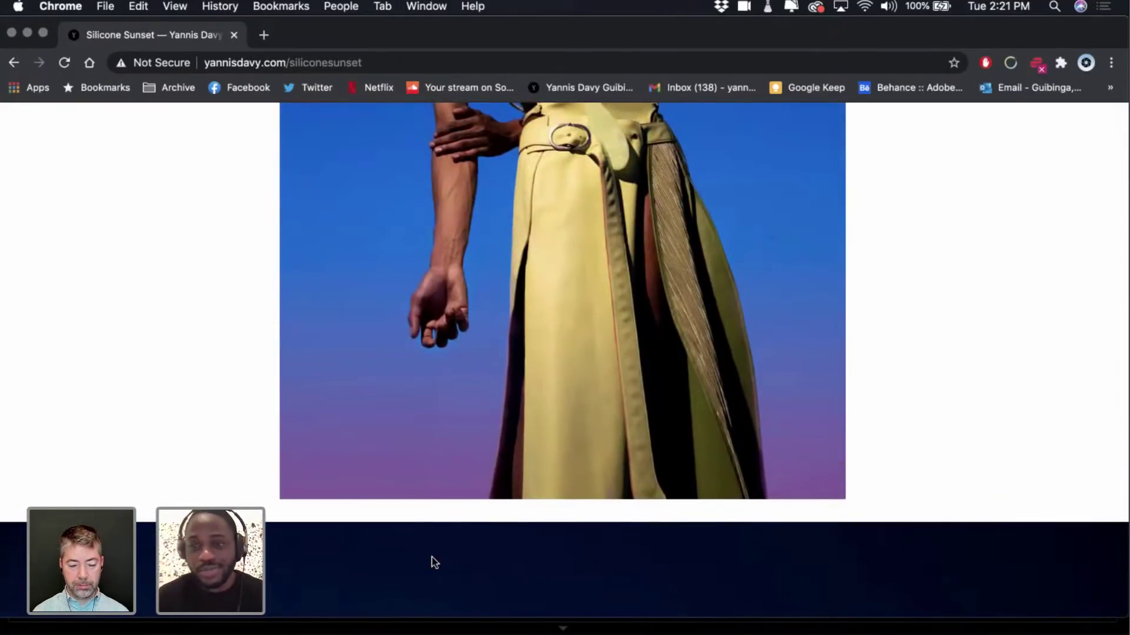
Skim past the shaded-face night photo to the dusk portrait of the model with red eye makeup.
scroll(434, 562, down, 10)
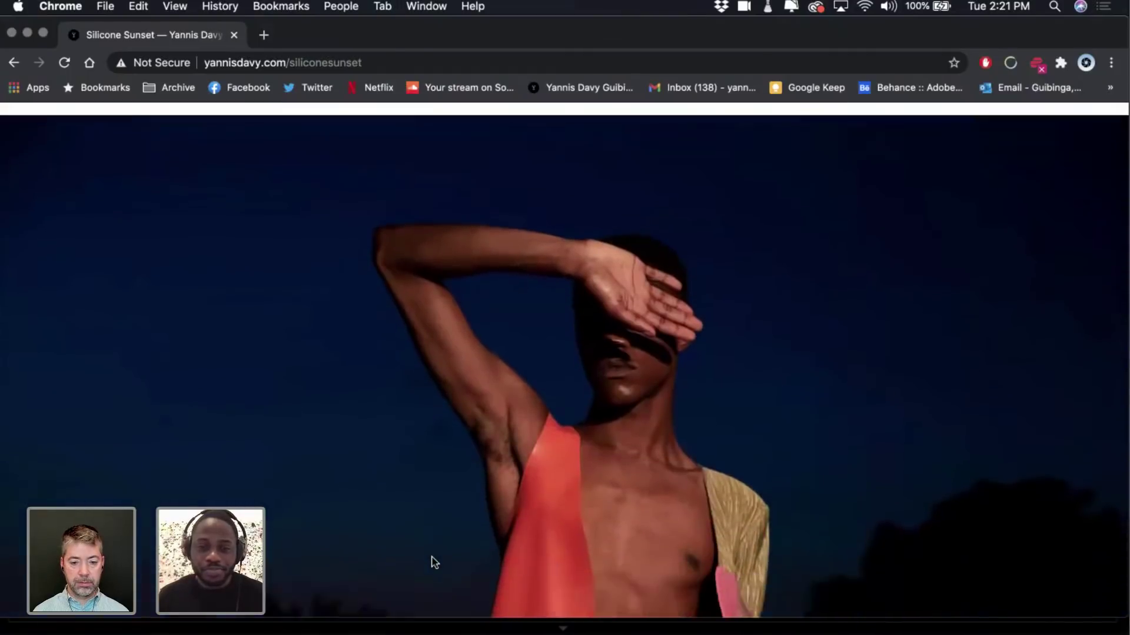
scroll(434, 562, down, 12)
scroll(432, 556, up, 1)
scroll(432, 556, down, 5)
scroll(432, 556, down, 1)
scroll(432, 557, down, 2)
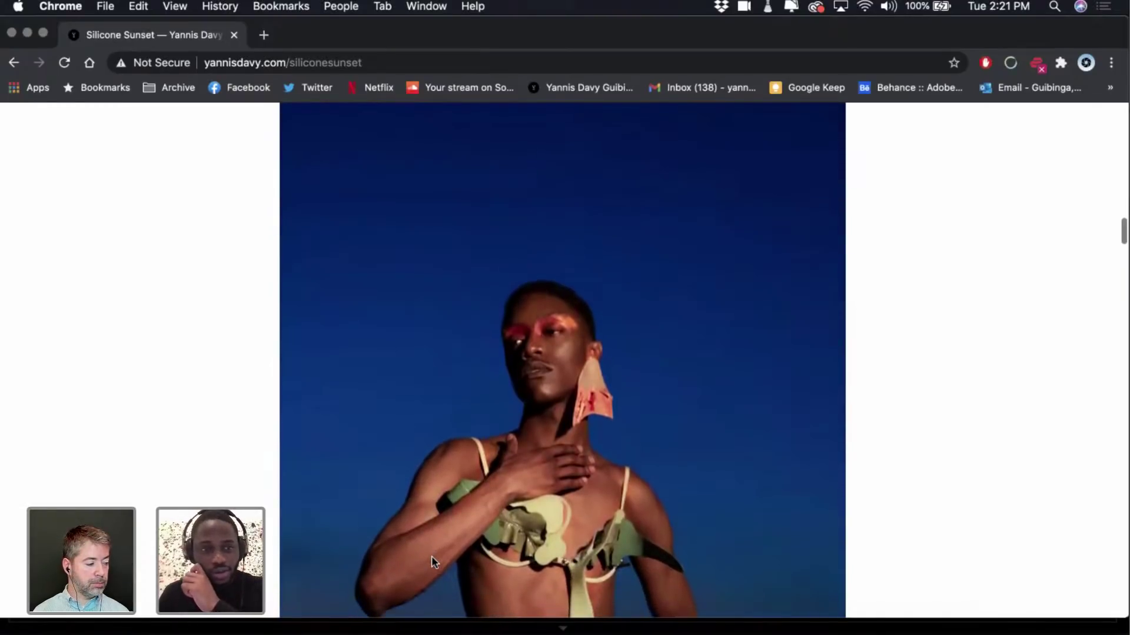
Examine the dusk portrait from the model's red eye makeup down to the cream skirt and dark treeline.
scroll(433, 563, down, 2)
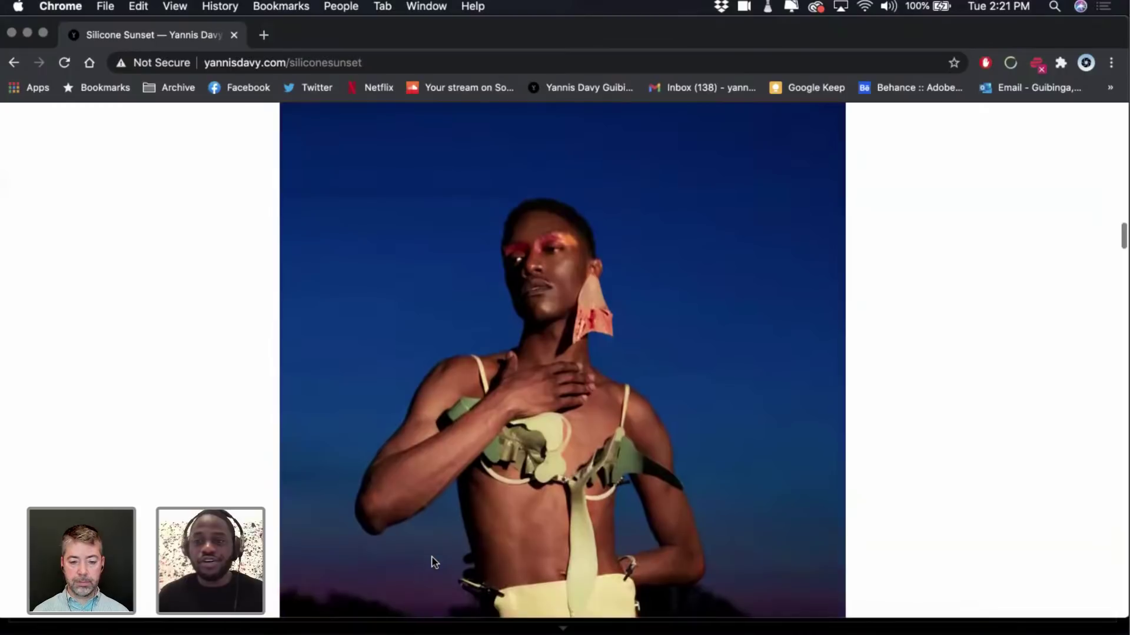
scroll(433, 562, down, 5)
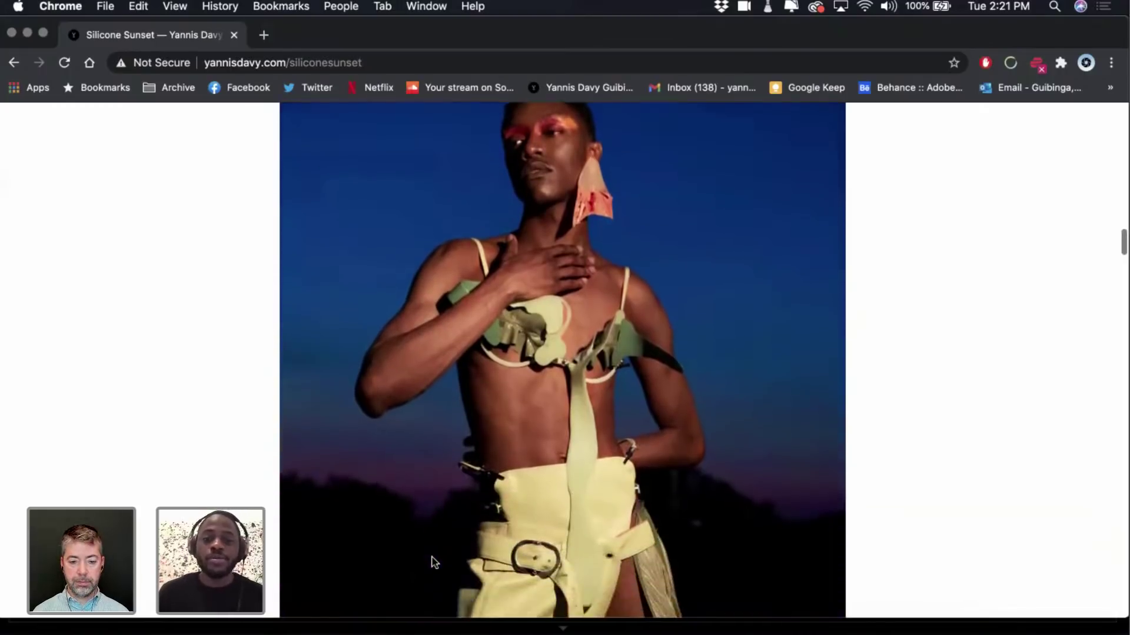
scroll(434, 563, up, 3)
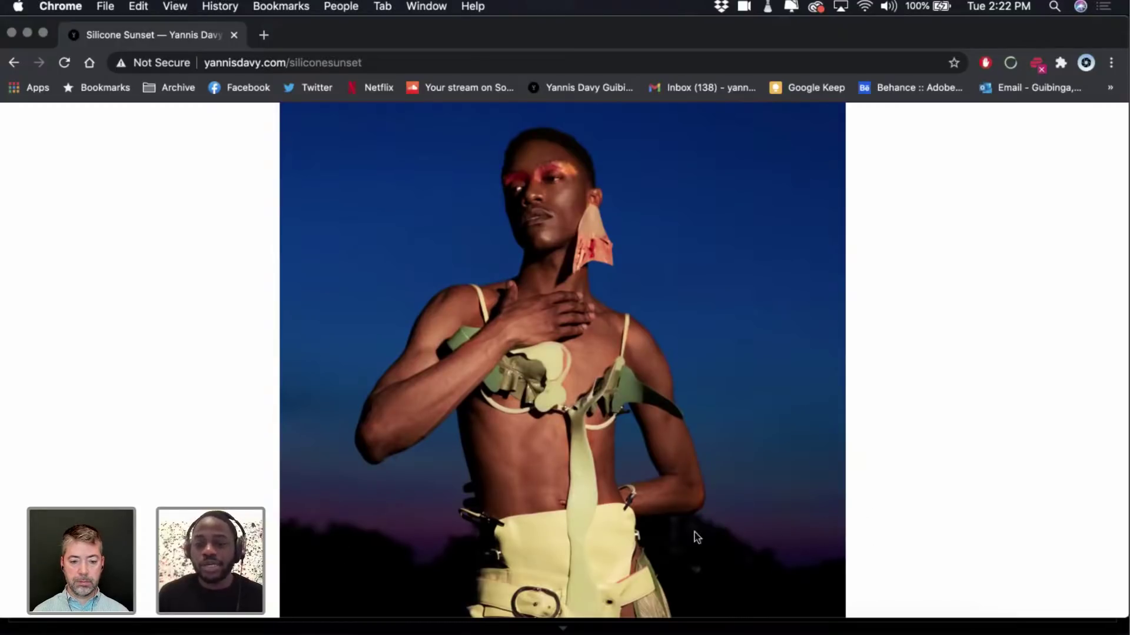
scroll(842, 546, up, 2)
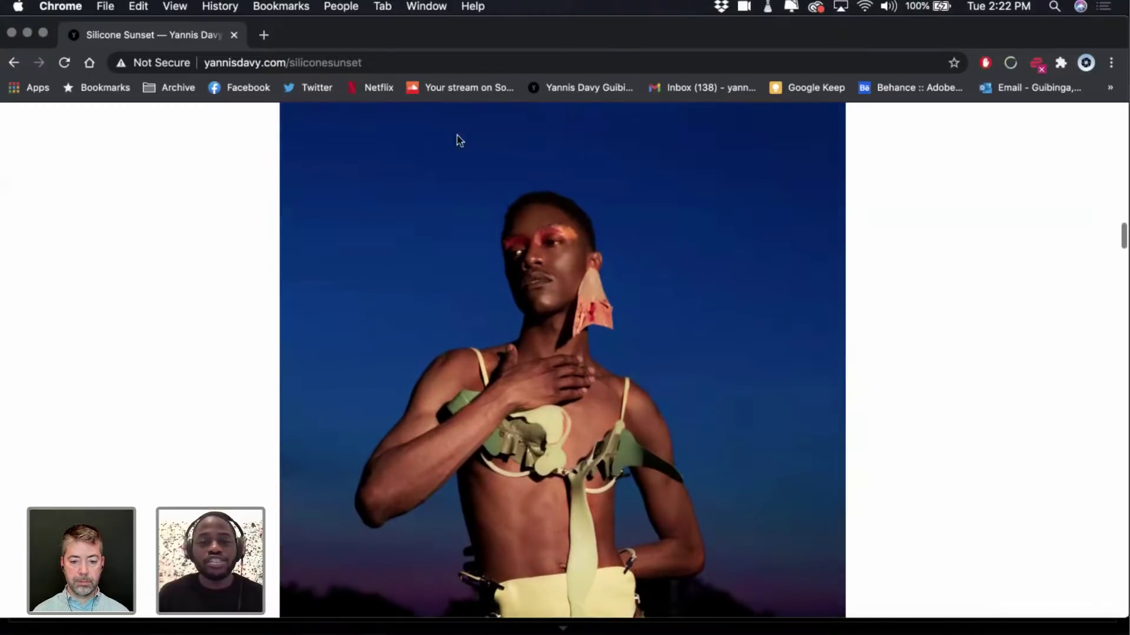
scroll(549, 421, down, 5)
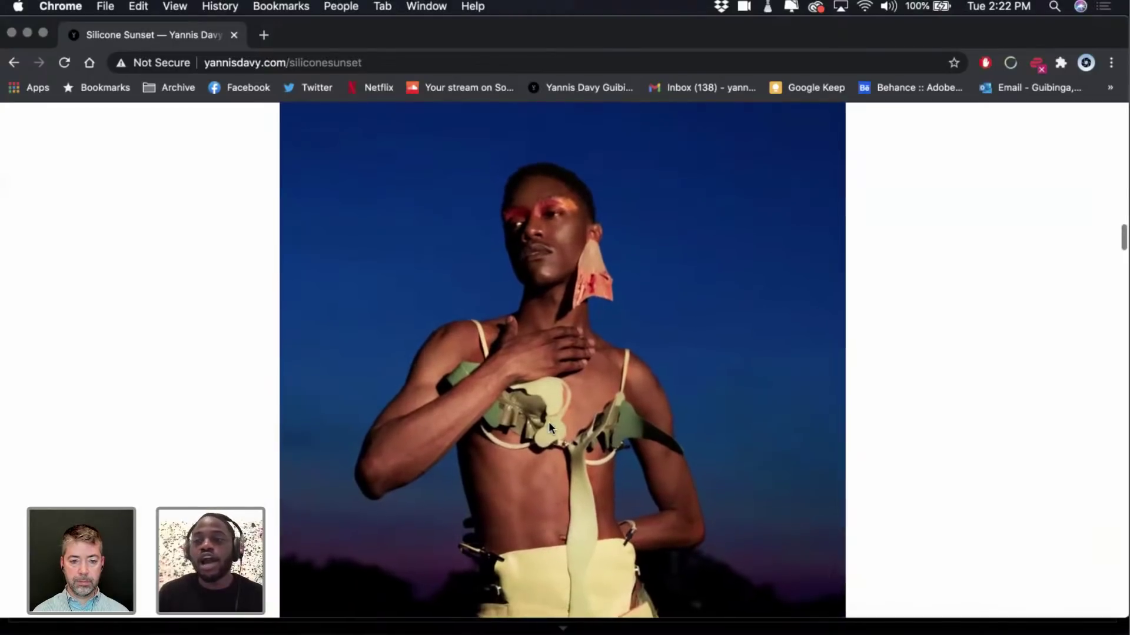
scroll(191, 429, down, 6)
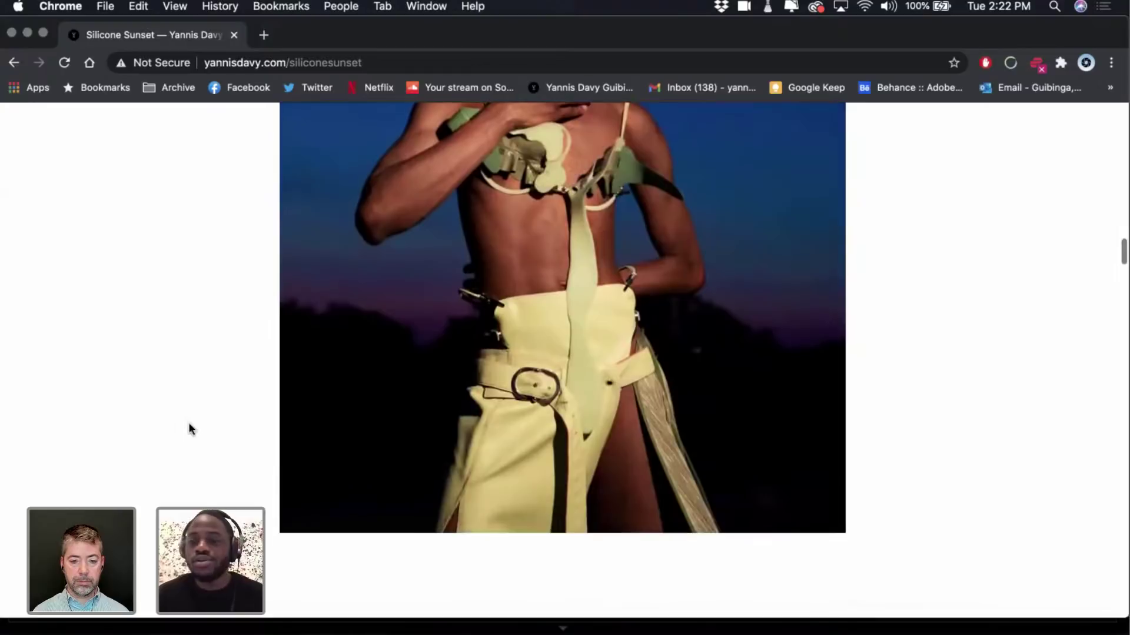
Examine the side-profile portrait against the blue-to-purple sky, and glance at the red-lit photo that follows.
scroll(189, 423, down, 8)
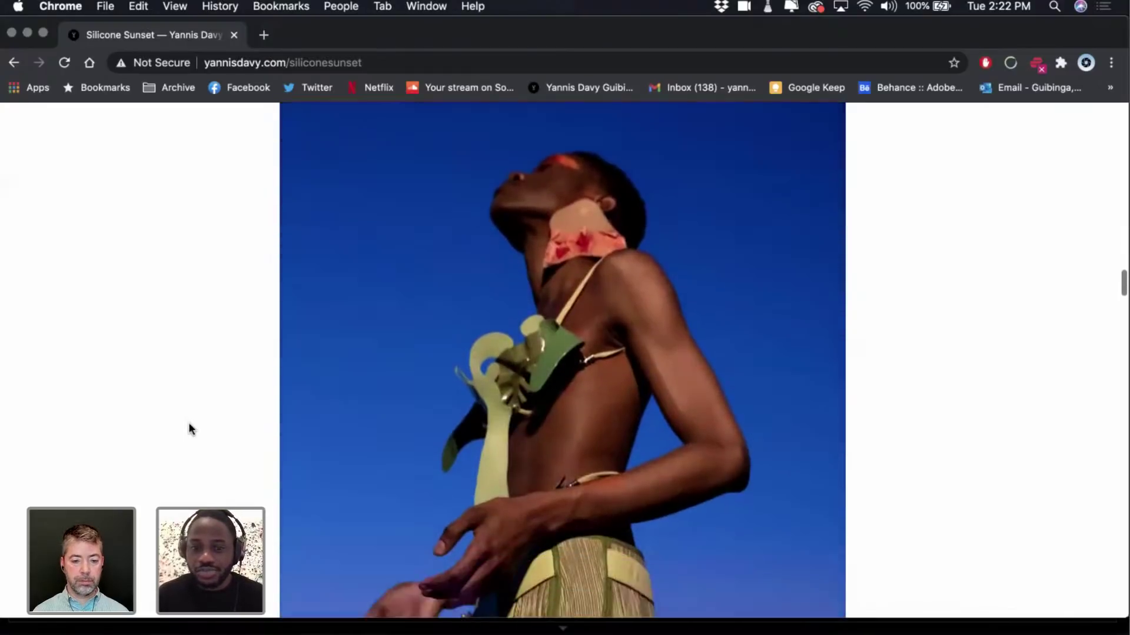
scroll(194, 420, down, 2)
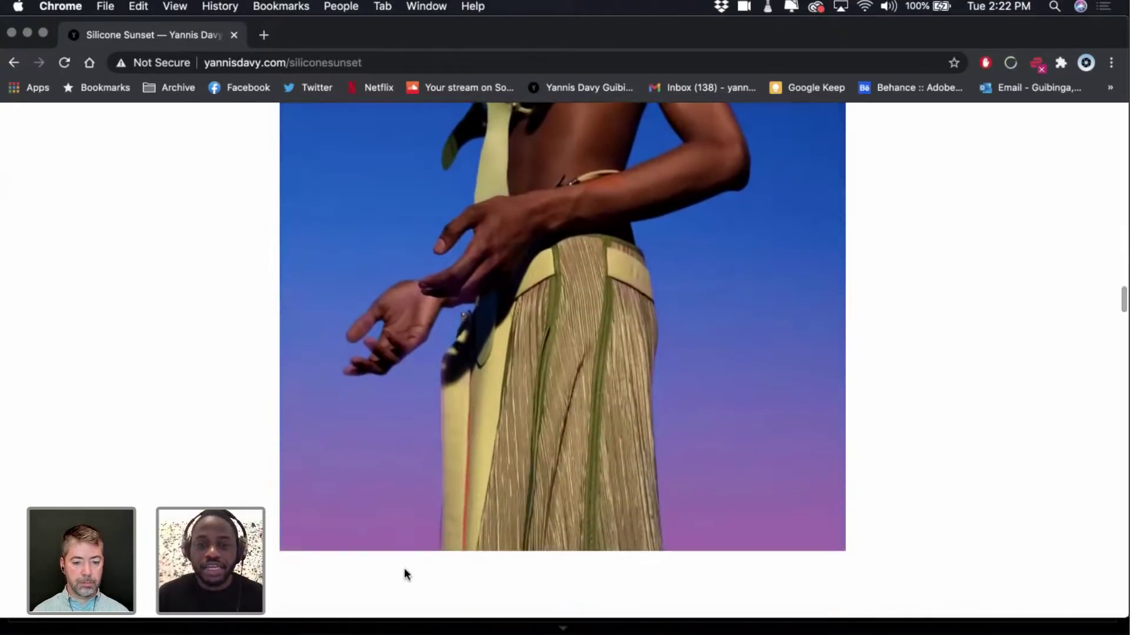
scroll(339, 450, up, 6)
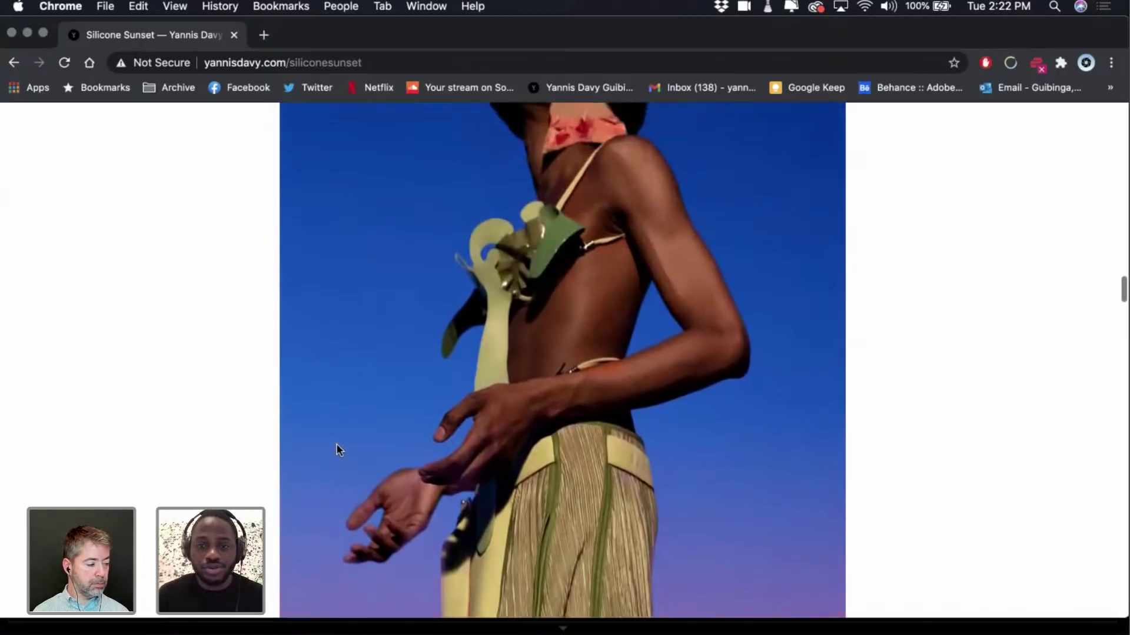
scroll(337, 445, down, 8)
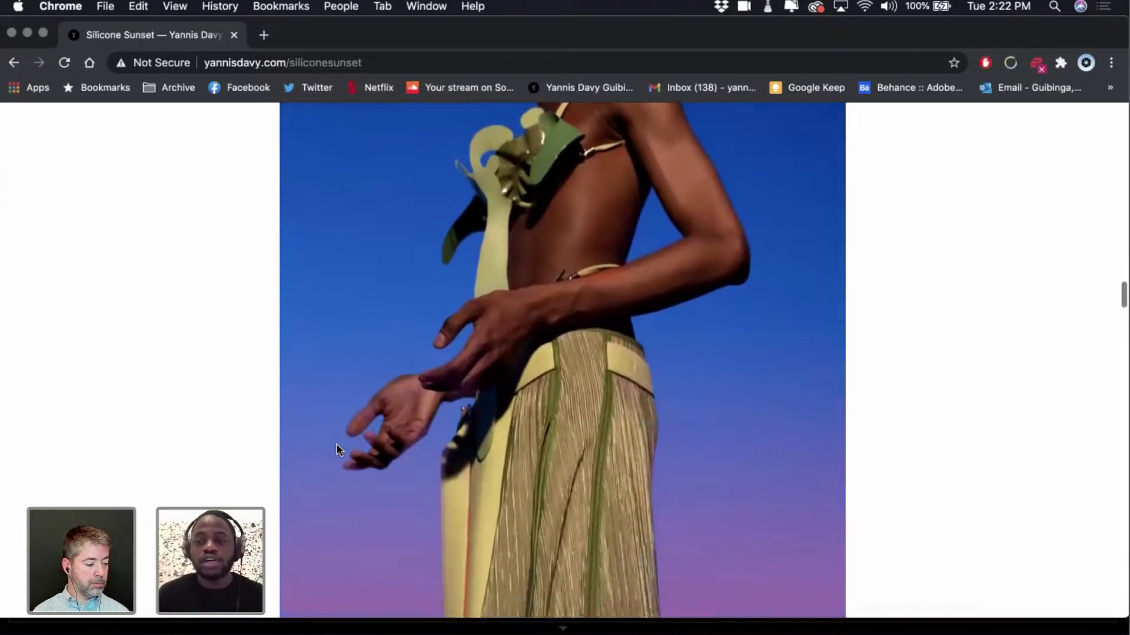
scroll(335, 430, down, 3)
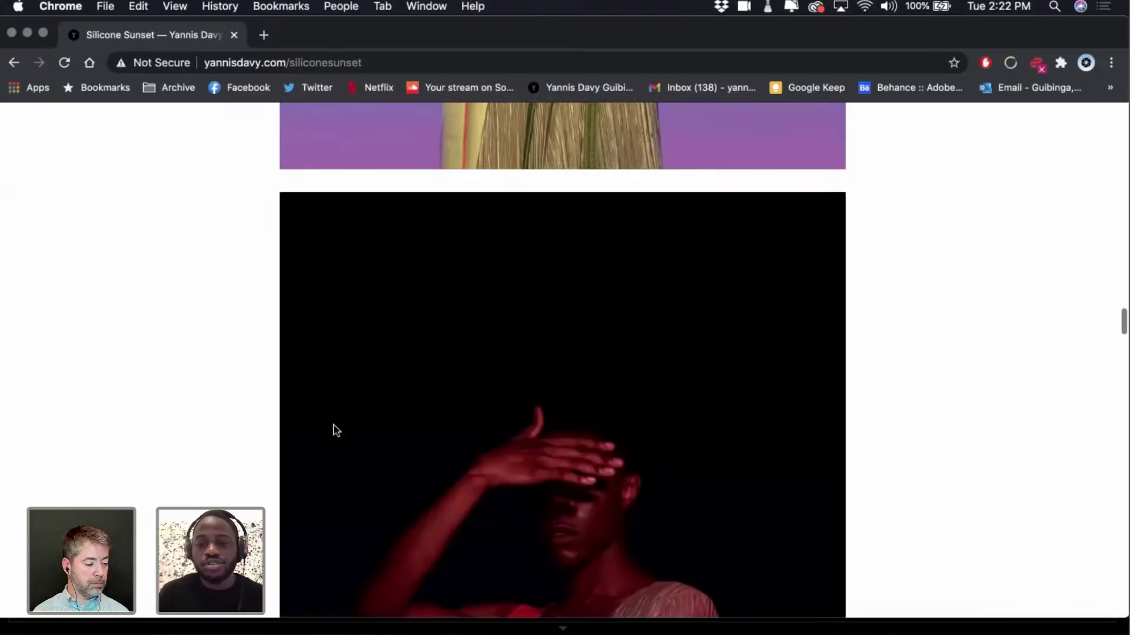
Return to the start of the Silicone Sunset story and open the site's Portraits gallery.
scroll(335, 431, up, 4)
scroll(335, 431, up, 20)
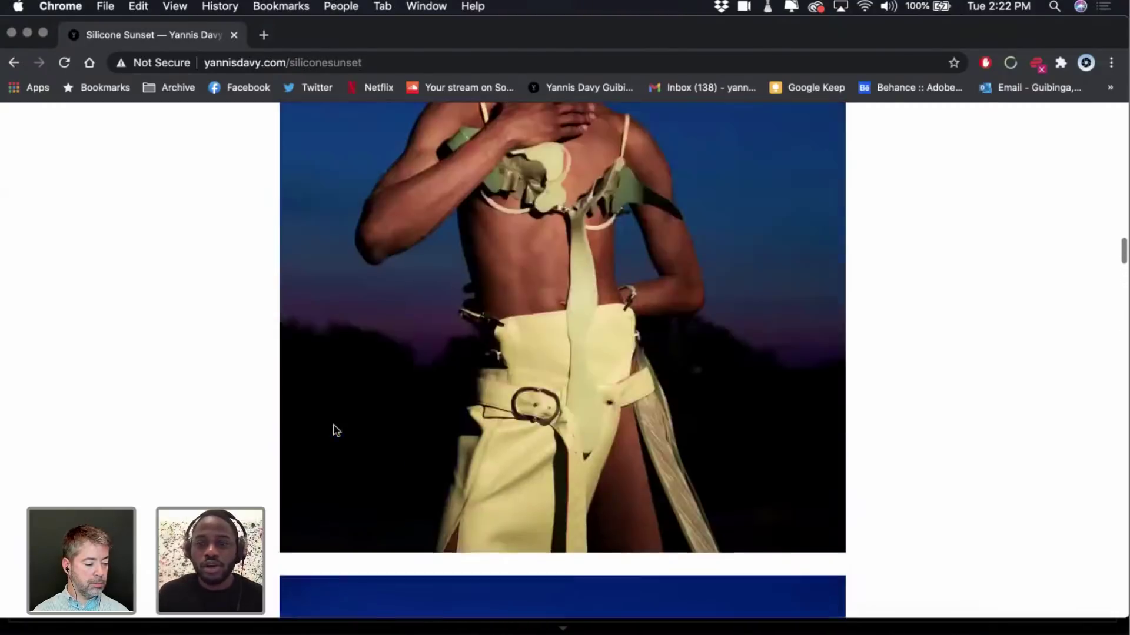
scroll(333, 431, up, 8)
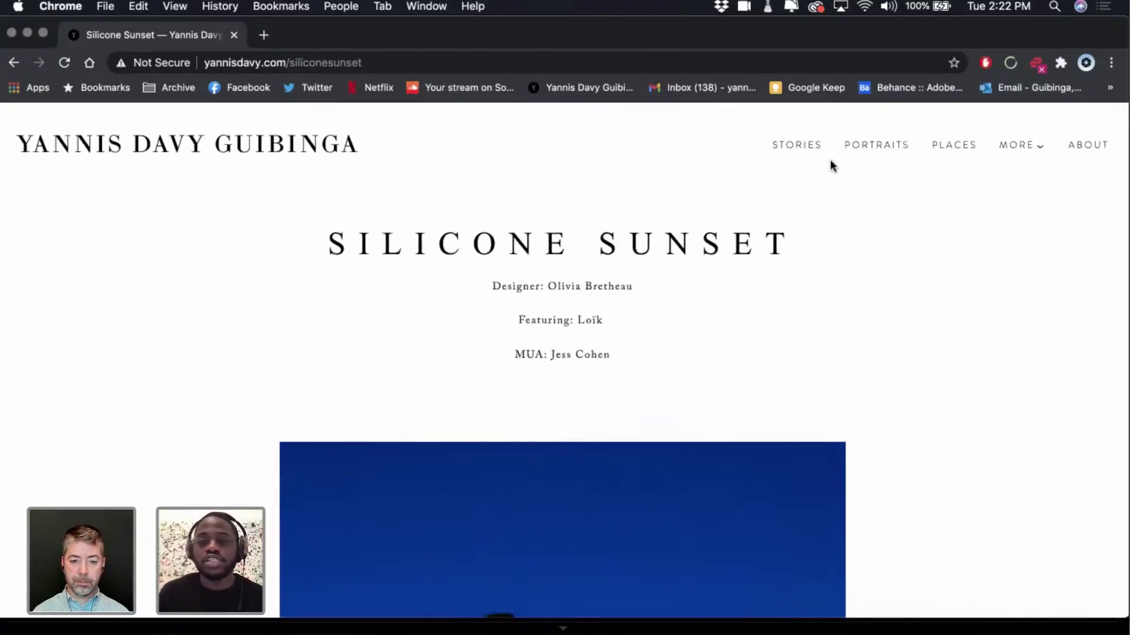
click(858, 150)
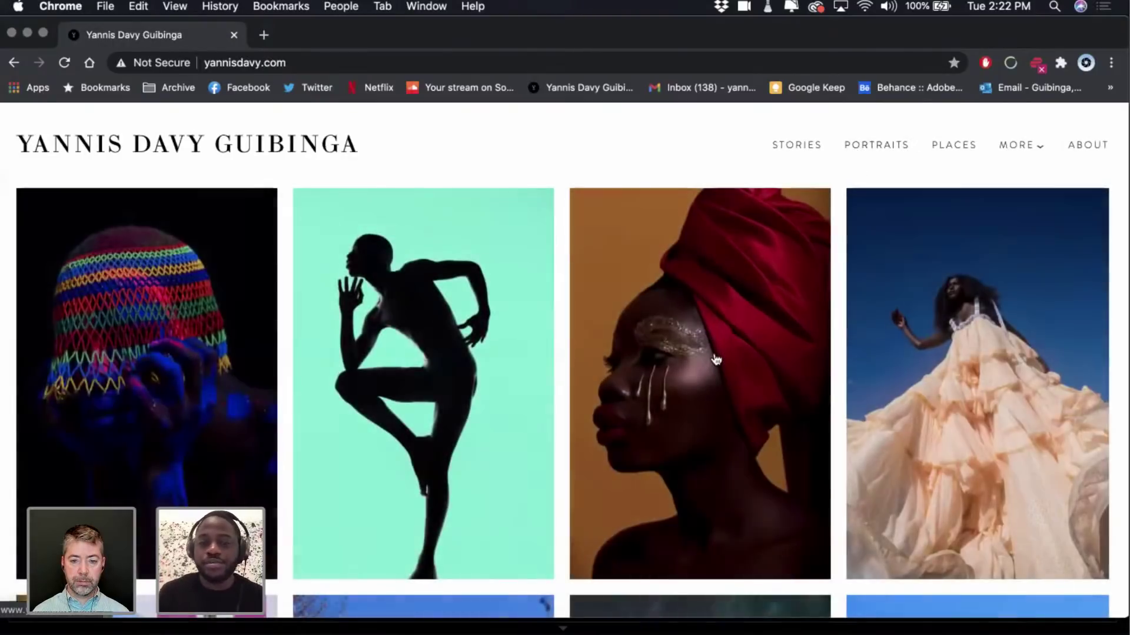
View the white-caped figure in the red field from the gallery's second row enlarged, and return to the gallery.
scroll(715, 361, down, 6)
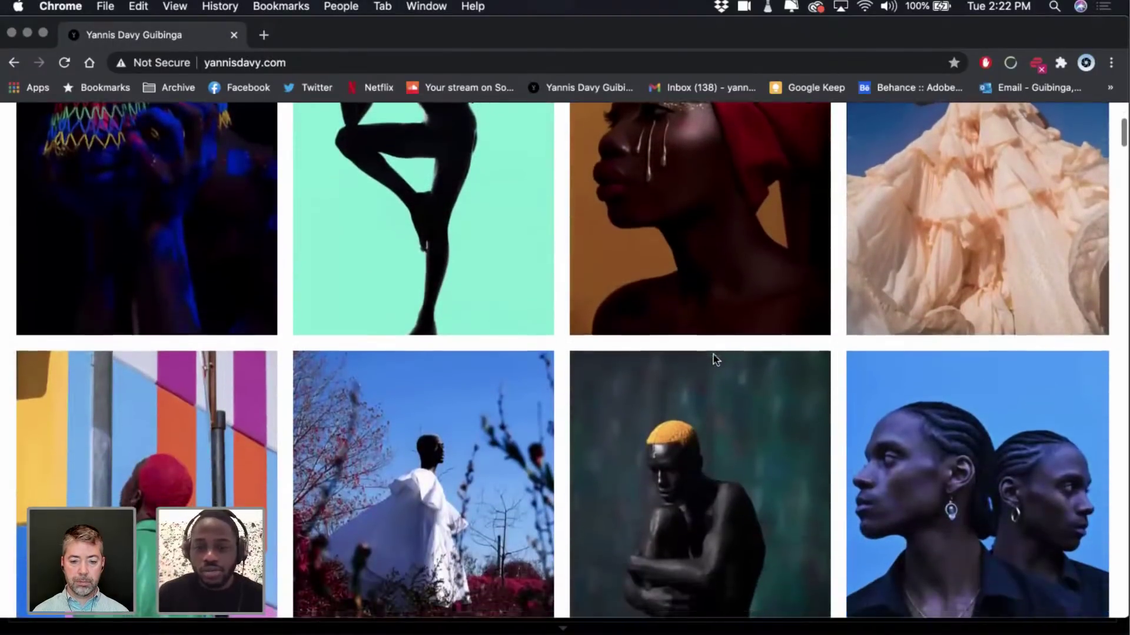
scroll(715, 361, down, 2)
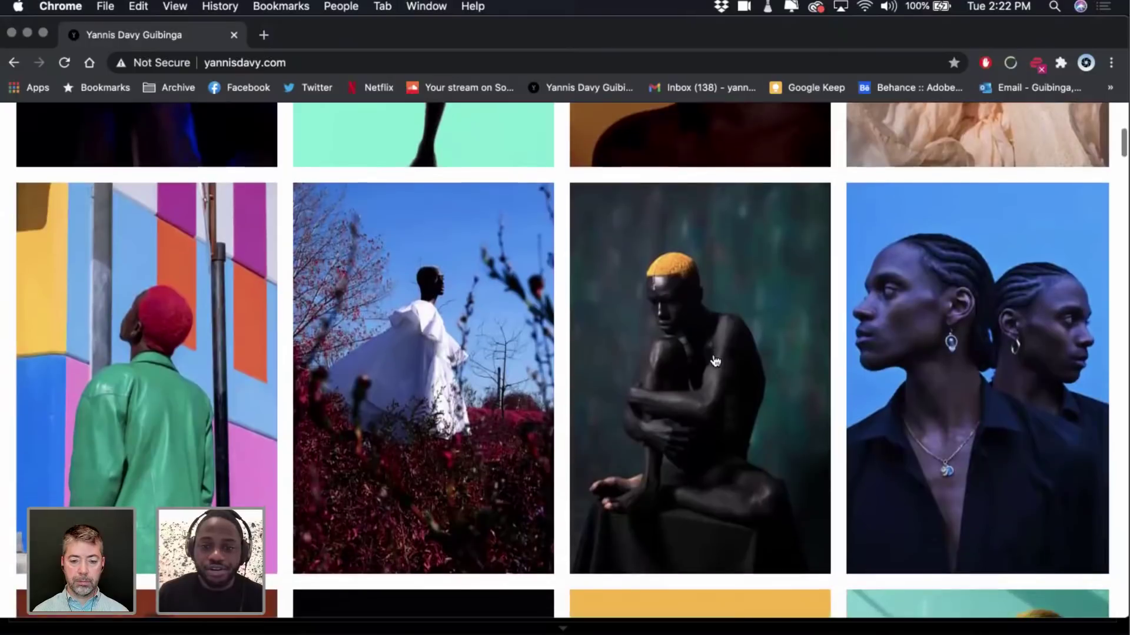
click(500, 414)
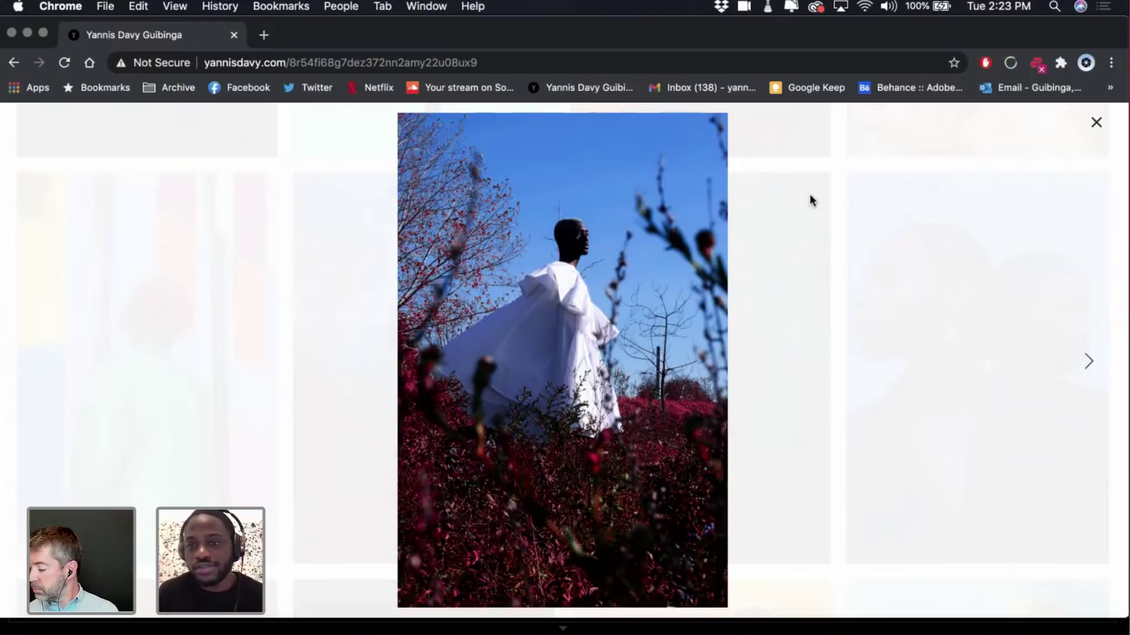
click(1098, 123)
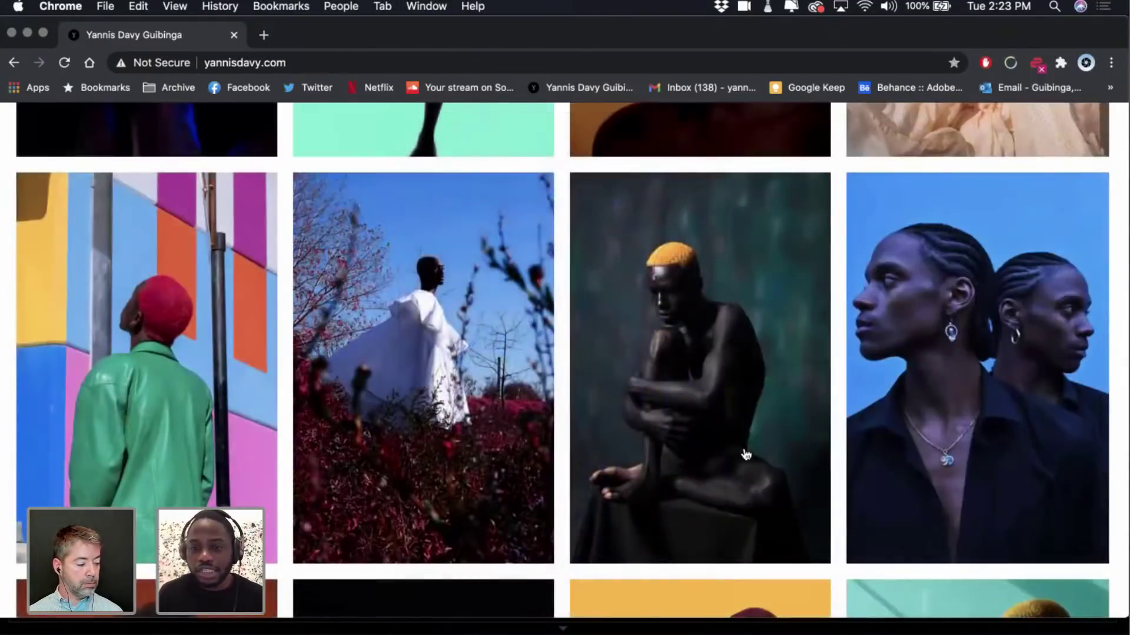
Skim the second to fourth gallery rows, view the dark two-figure portrait enlarged, and close the enlarged view.
scroll(746, 455, down, 3)
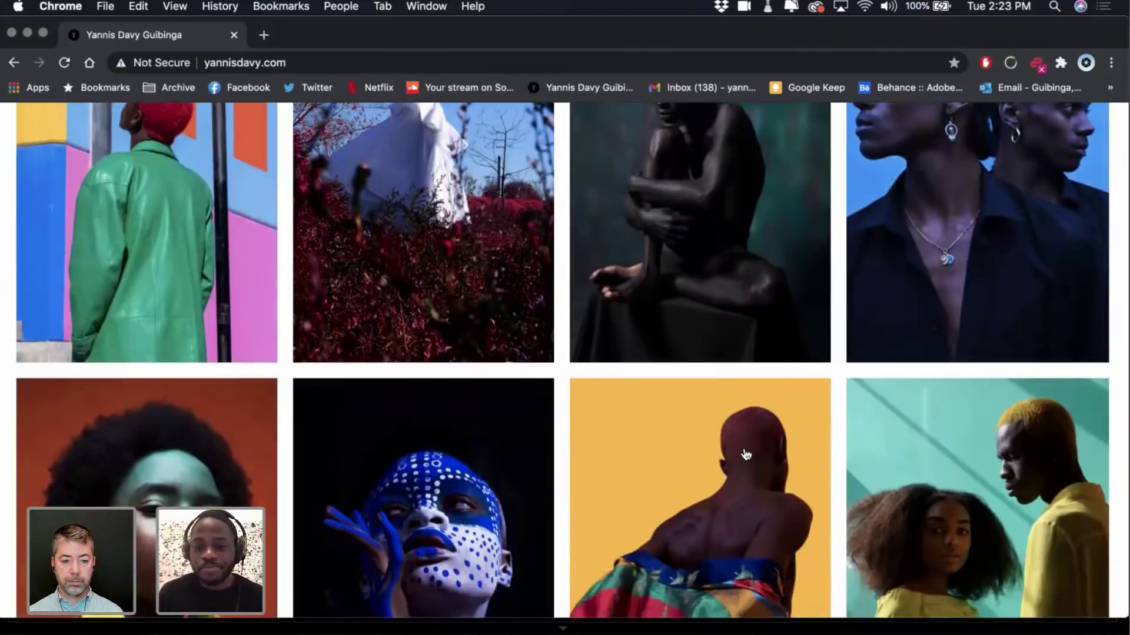
scroll(746, 455, down, 3)
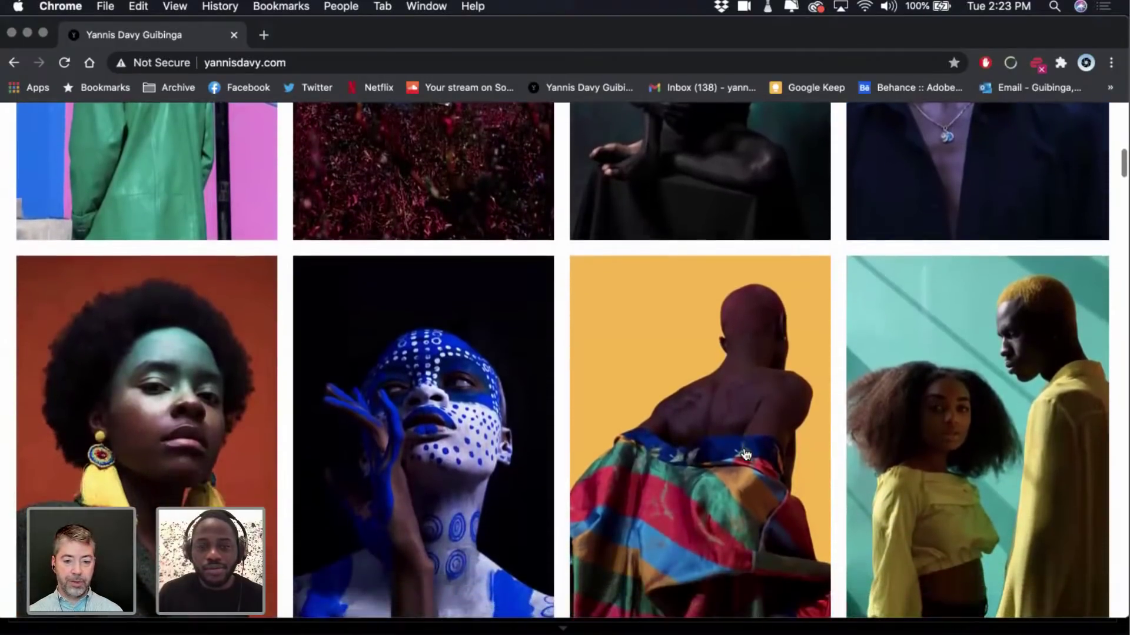
scroll(746, 455, down, 1)
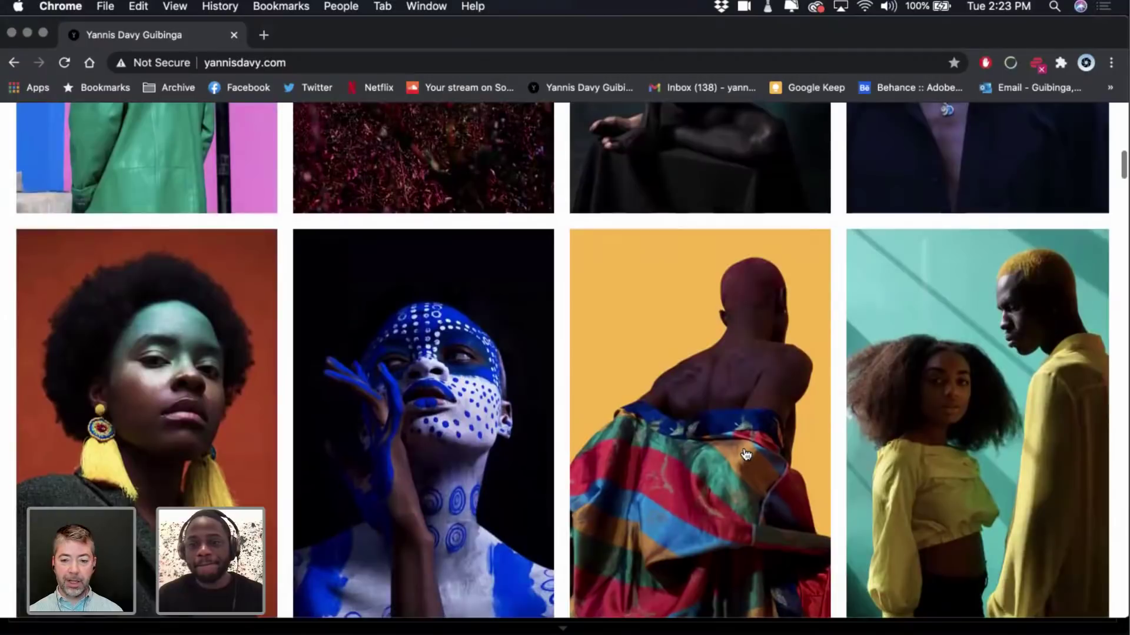
scroll(746, 455, up, 10)
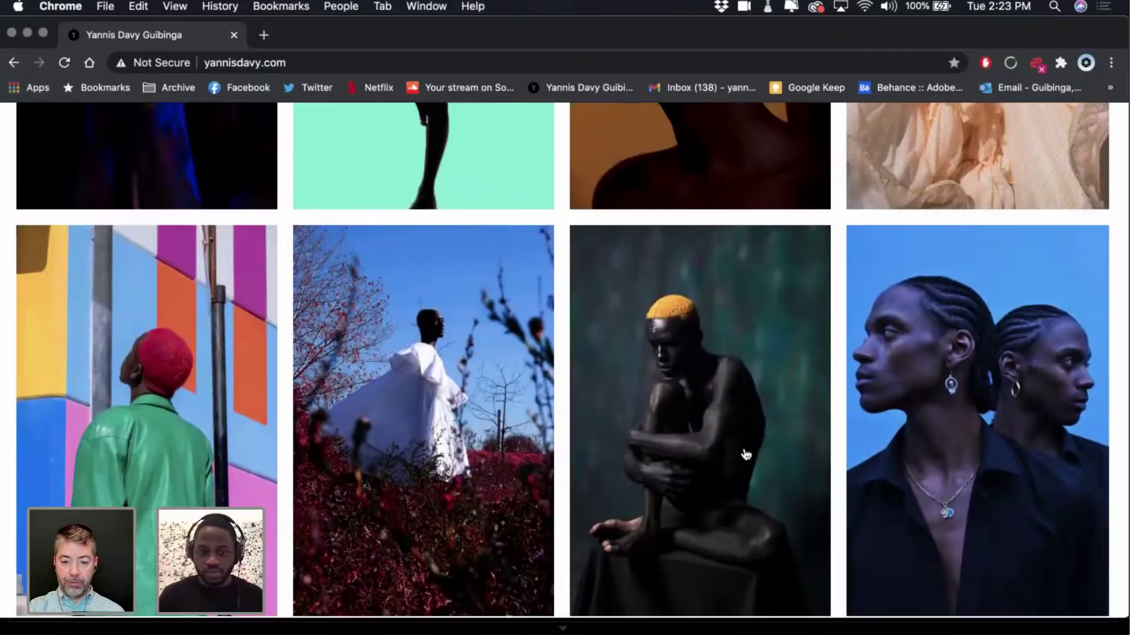
scroll(746, 455, down, 6)
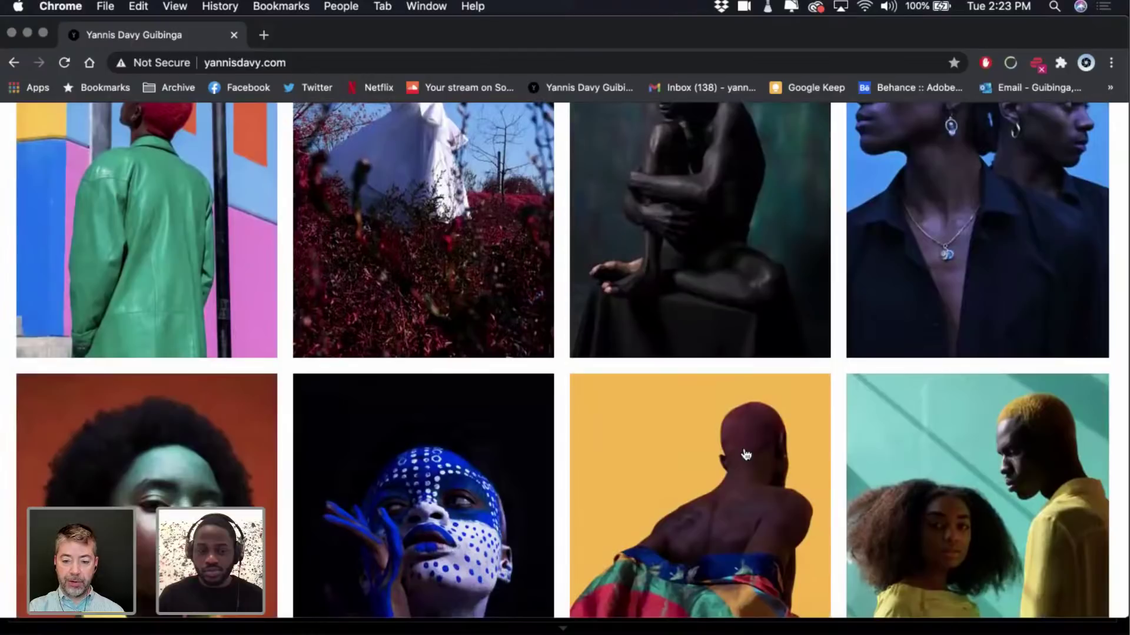
scroll(747, 455, down, 10)
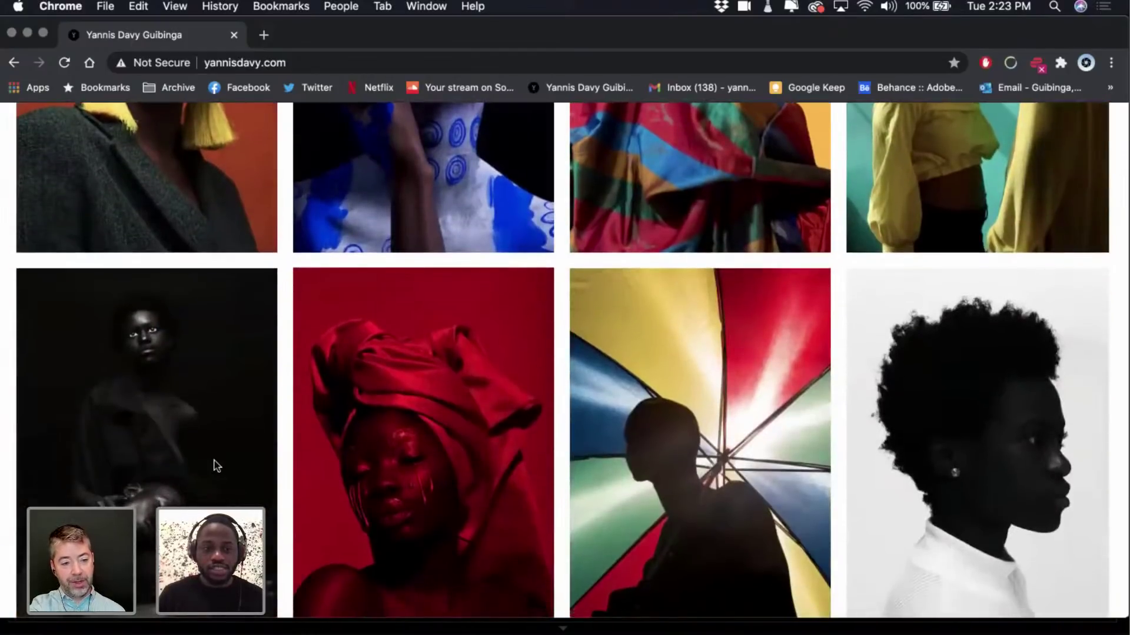
click(216, 467)
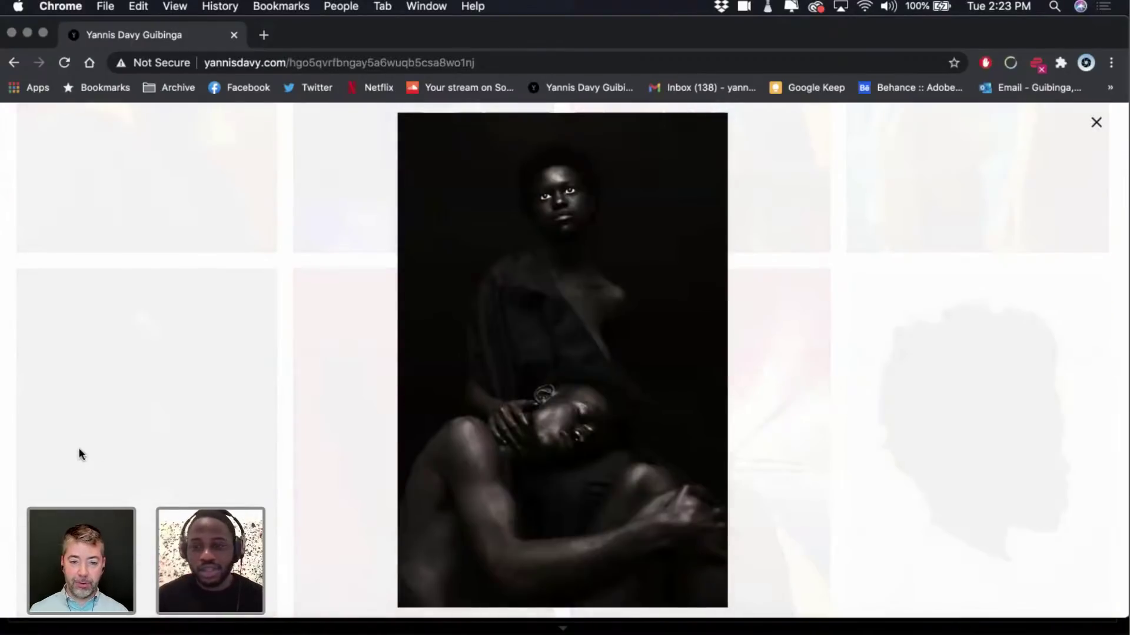
click(1096, 123)
Go to the site's Stories page and open The Darkest Colour story.
scroll(746, 255, up, 10)
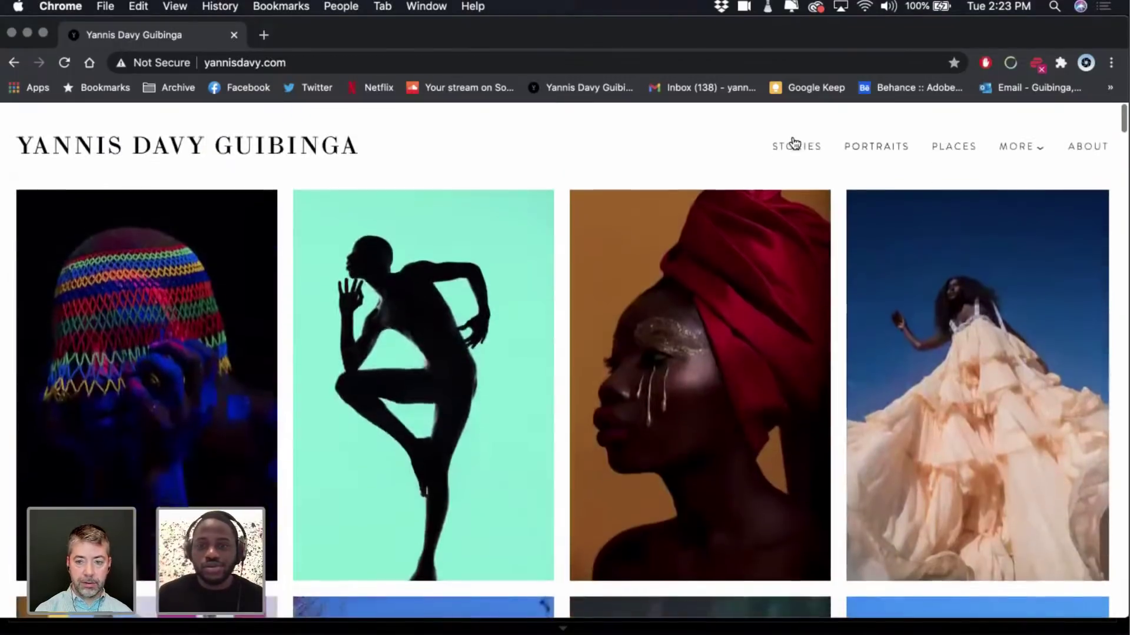
click(796, 146)
scroll(625, 162, down, 4)
scroll(625, 162, down, 20)
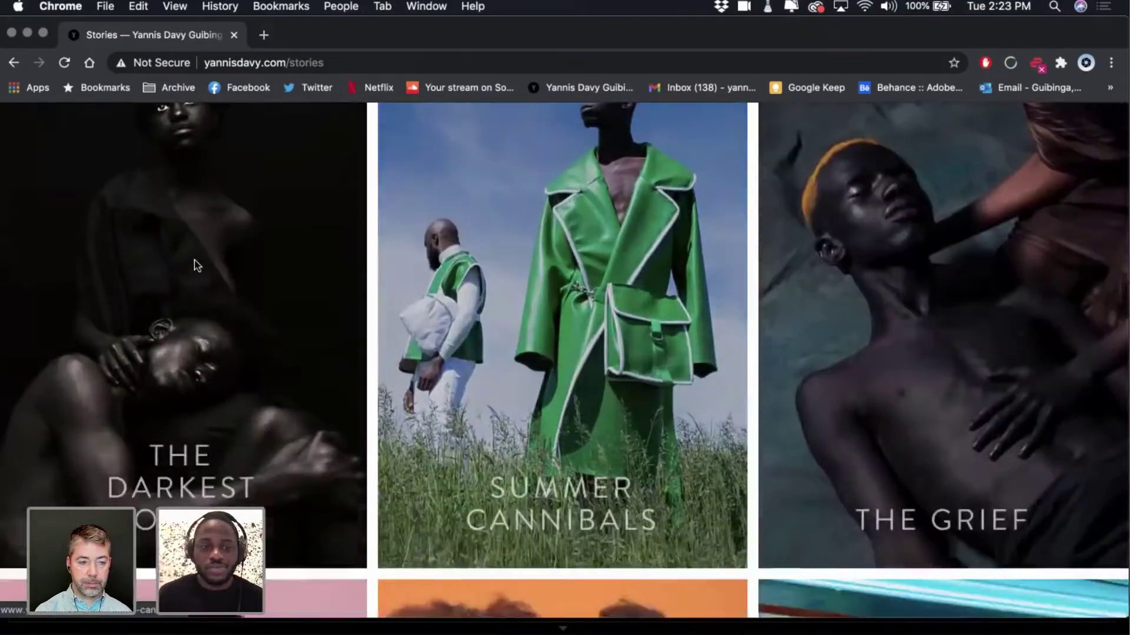
click(132, 381)
Examine the first black-background portrait in The Darkest Colour, around the standing model's bright eyes and draped shoulder.
scroll(132, 381, down, 10)
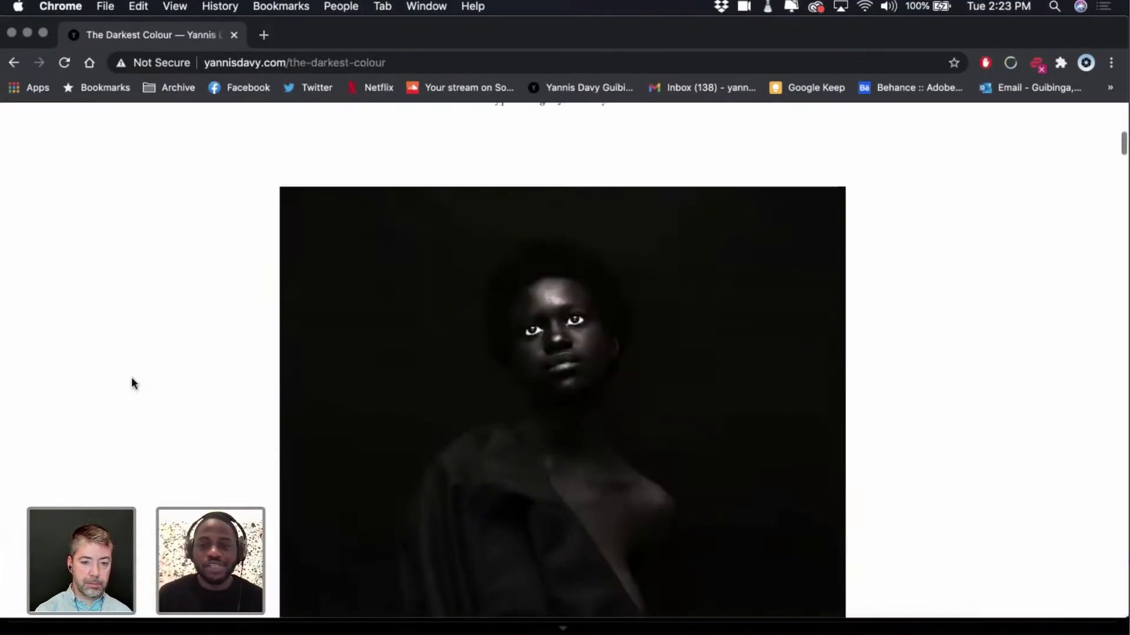
scroll(132, 383, down, 3)
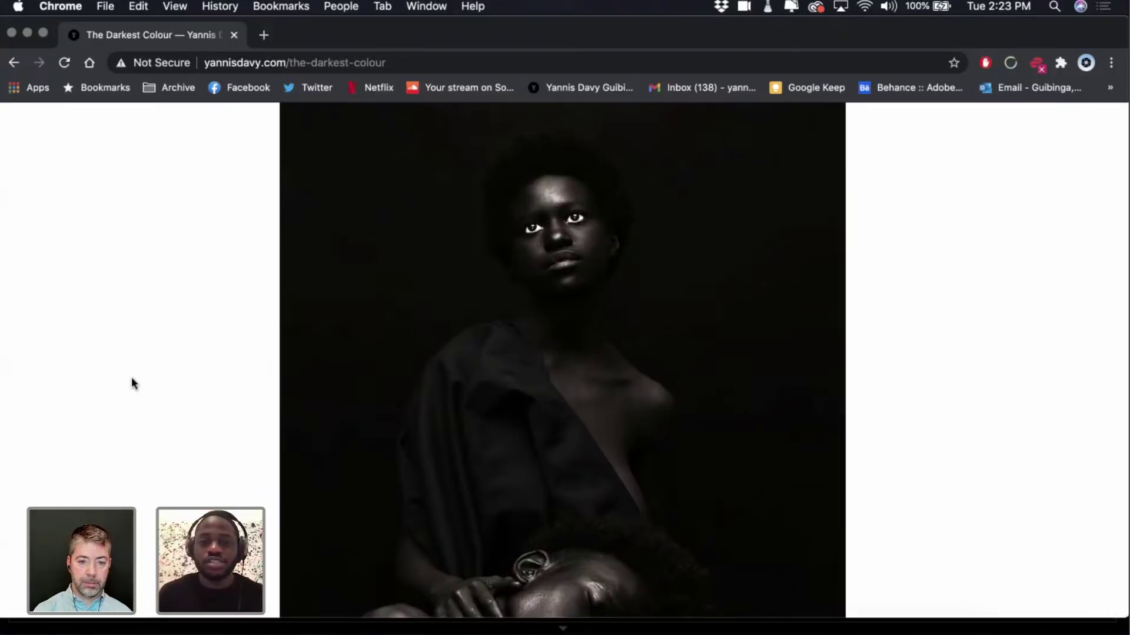
scroll(132, 383, up, 1)
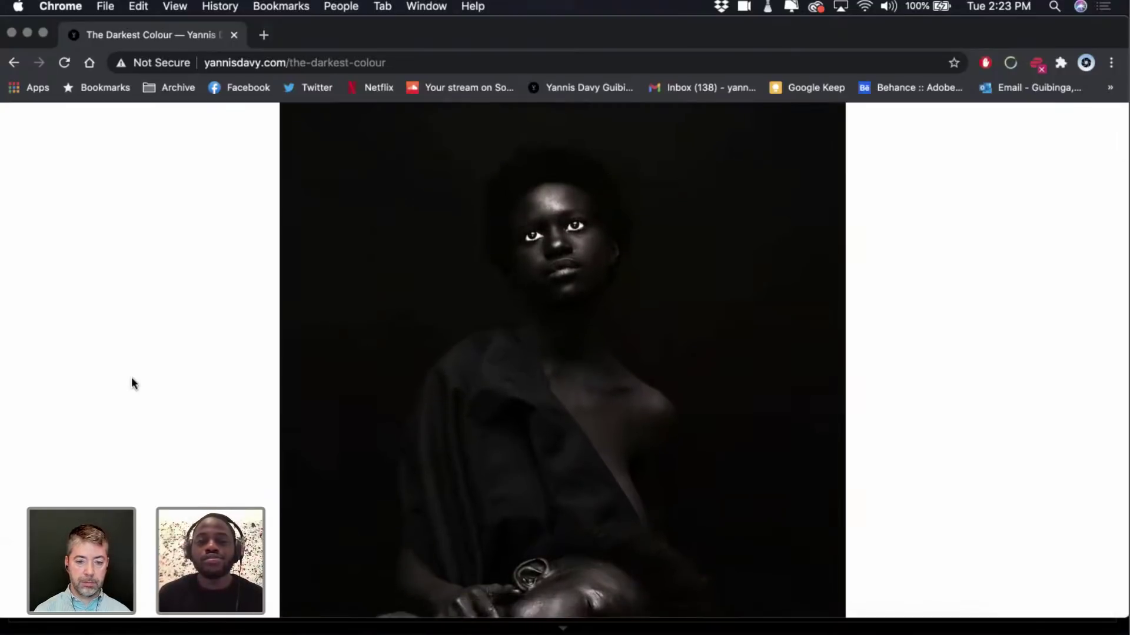
scroll(132, 383, up, 1)
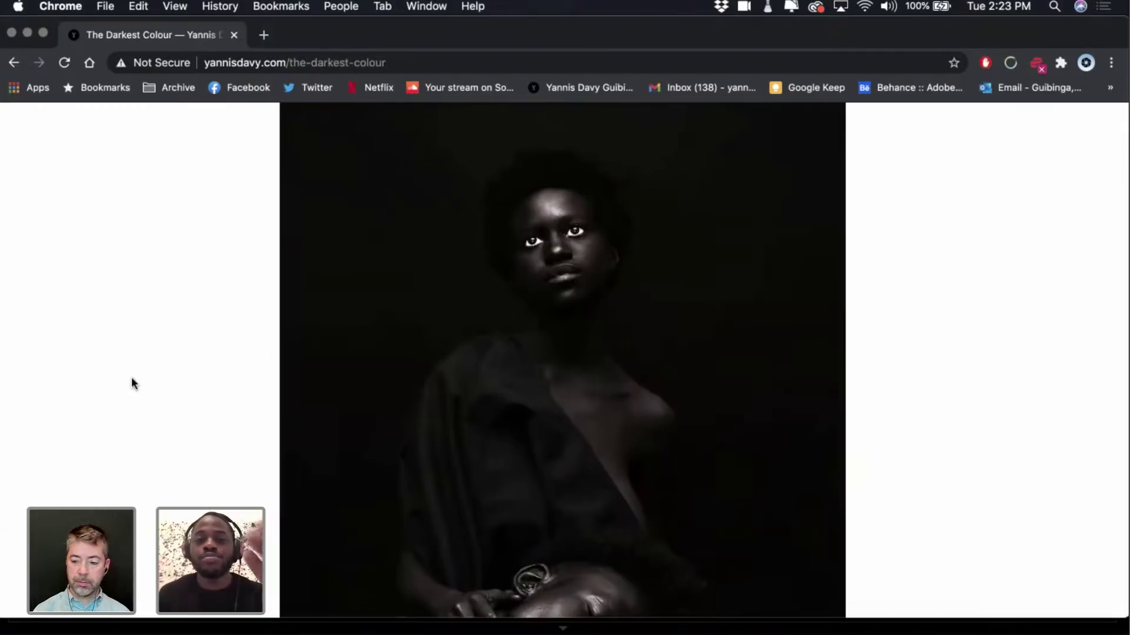
Look through The Darkest Colour from the first portrait's reclining head to the bare-chested model holding hands against the face.
scroll(131, 384, down, 1)
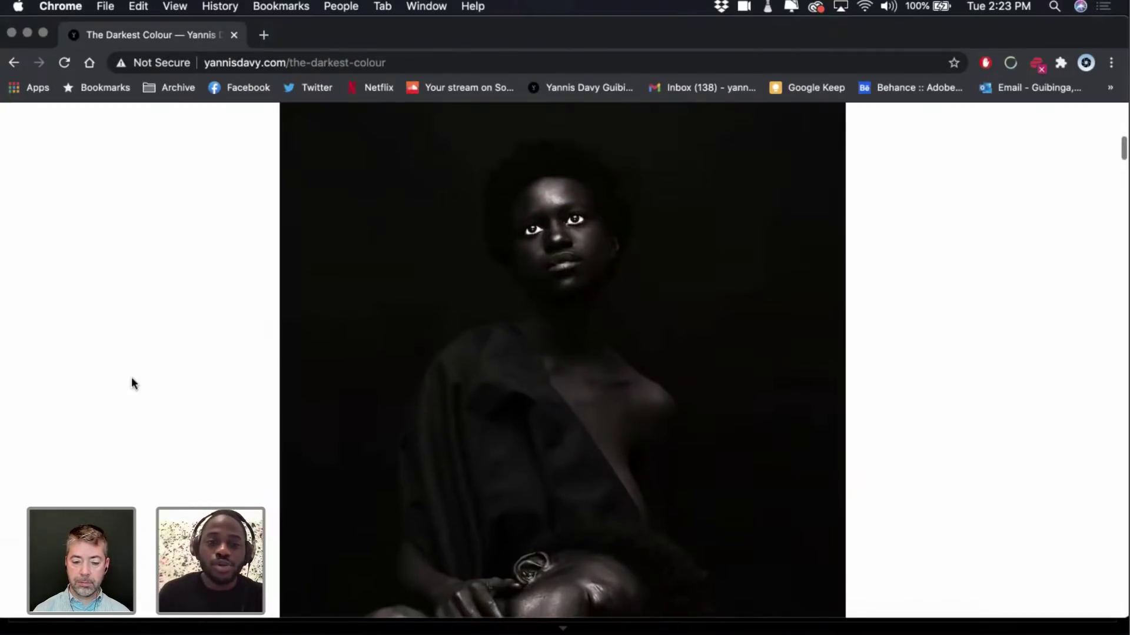
scroll(132, 383, down, 5)
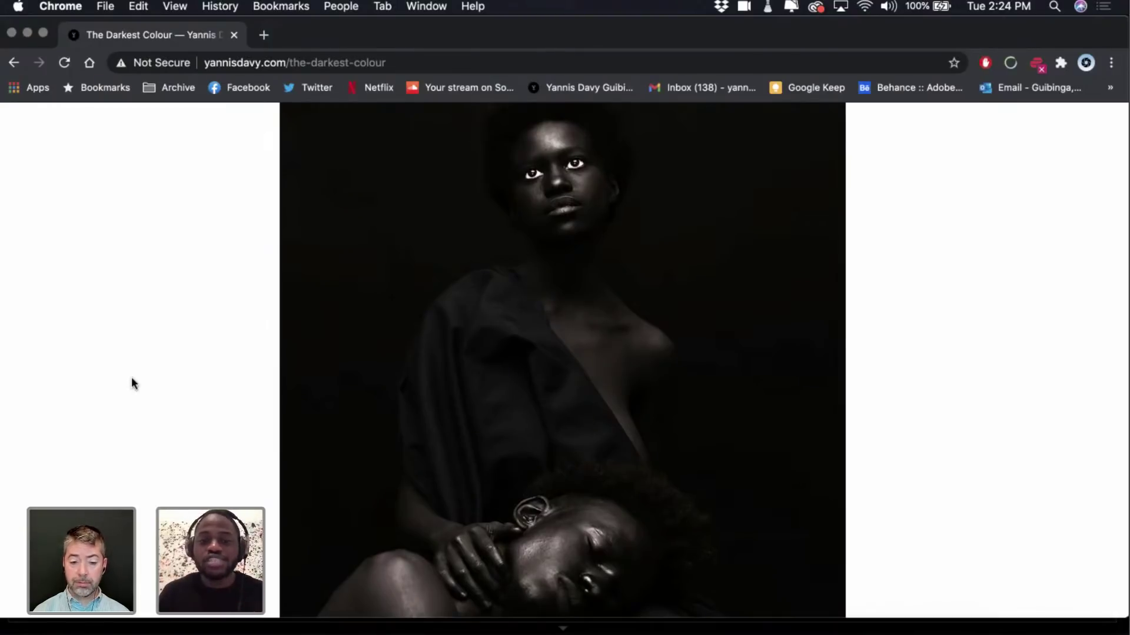
scroll(132, 384, down, 15)
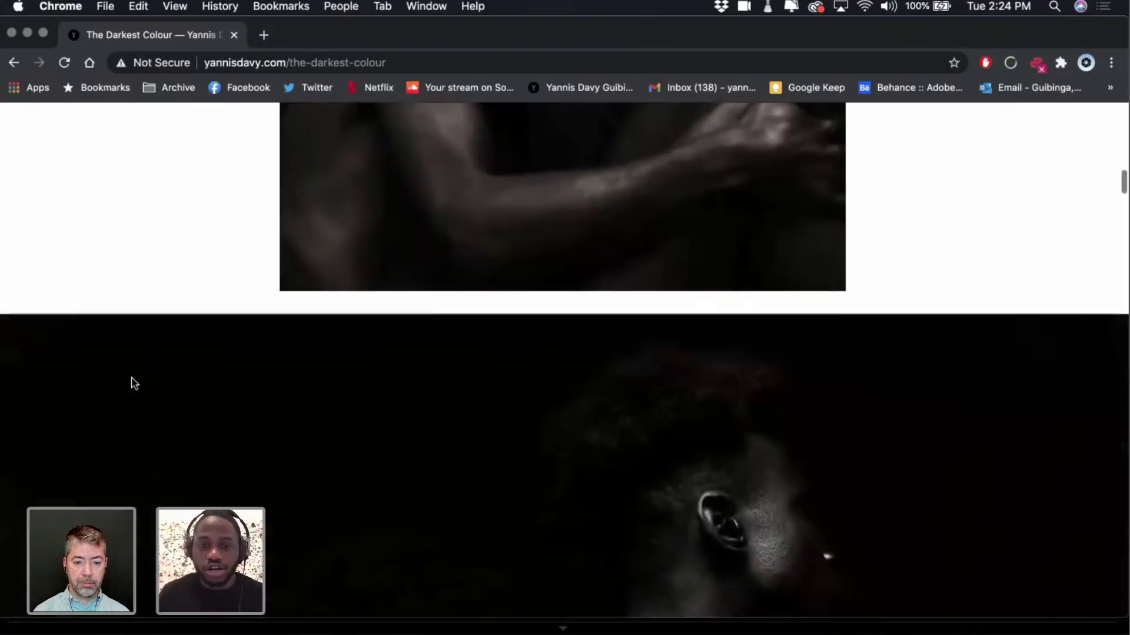
scroll(134, 384, down, 12)
scroll(132, 379, down, 4)
scroll(514, 415, up, 1)
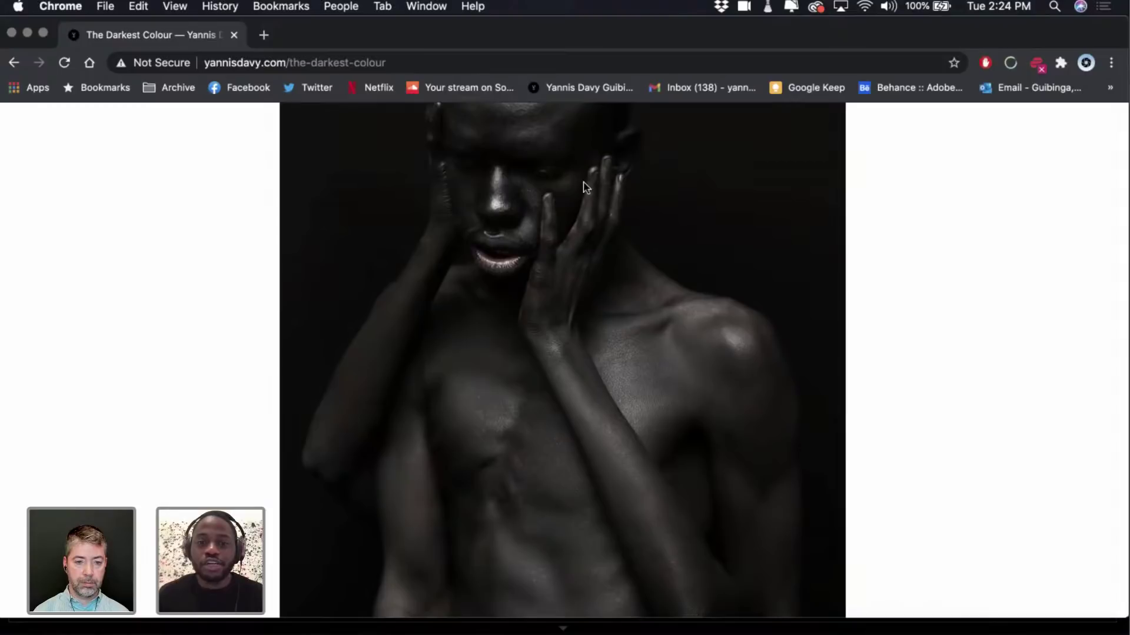
scroll(479, 334, down, 3)
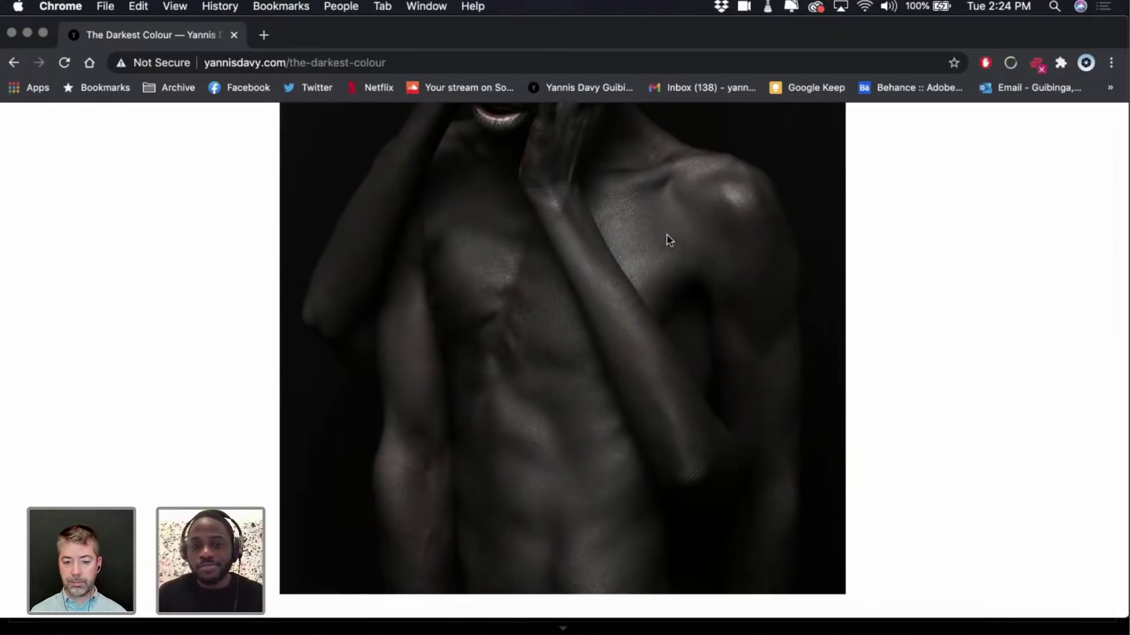
Examine the full-width close-up portrait with raised hands, from the bright eyes and fingers near the mouth to the shoulders.
scroll(740, 193, down, 10)
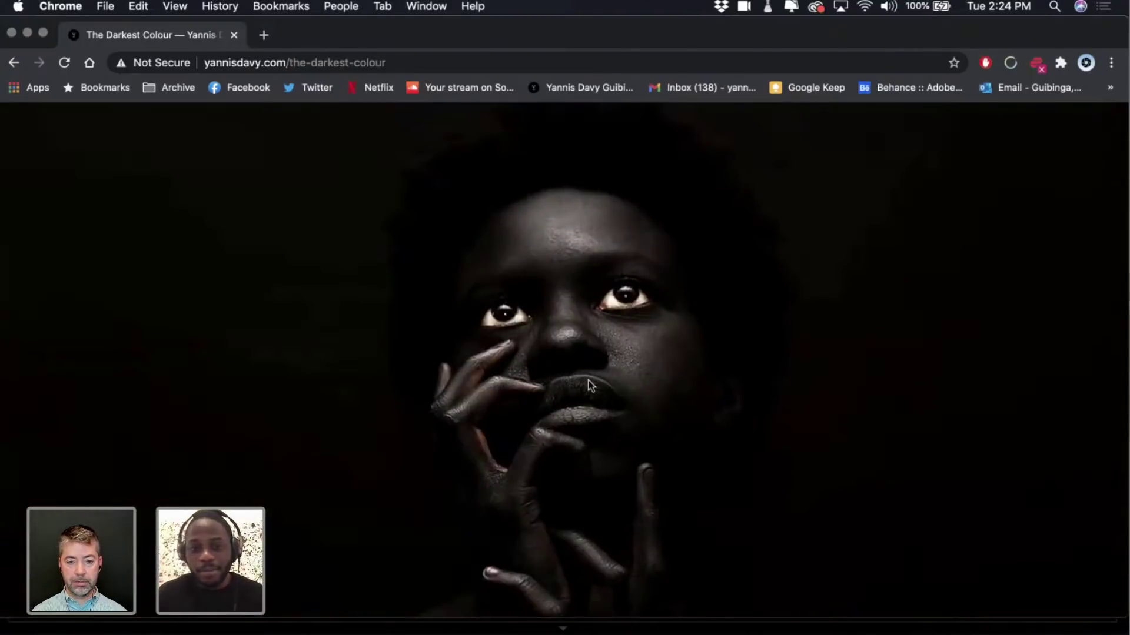
scroll(588, 383, down, 2)
scroll(643, 482, down, 5)
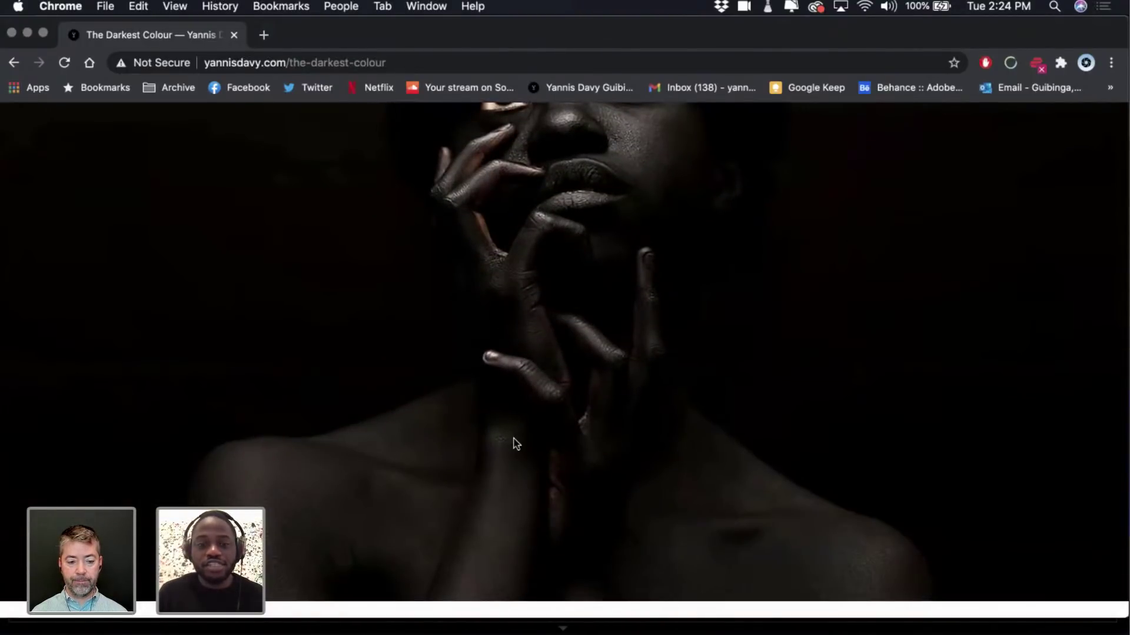
scroll(513, 445, up, 2)
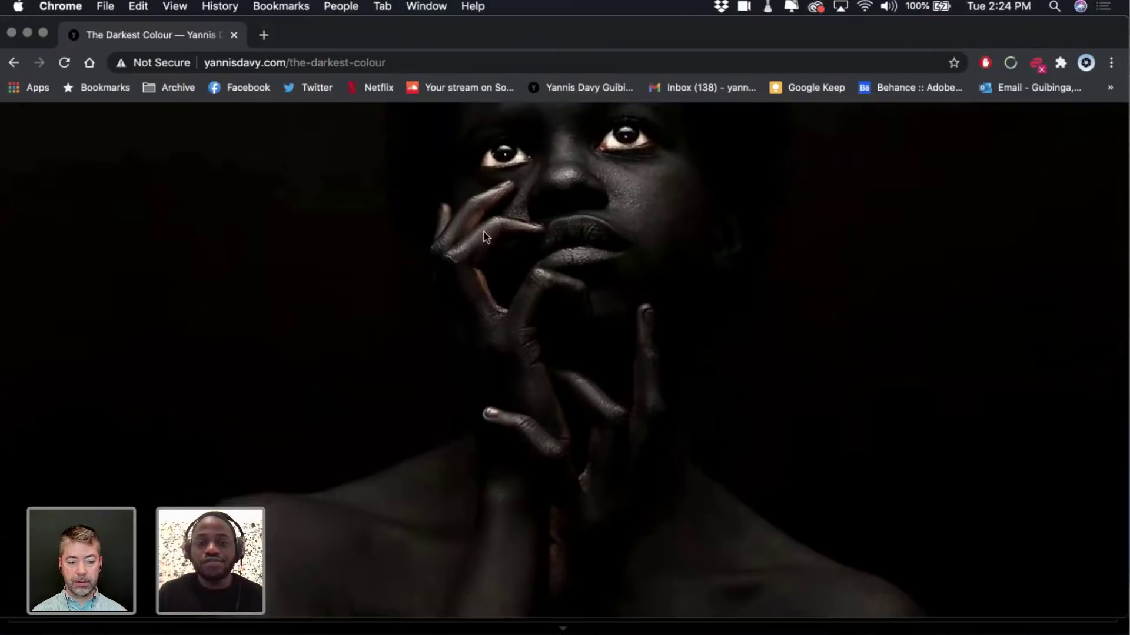
scroll(497, 294, up, 3)
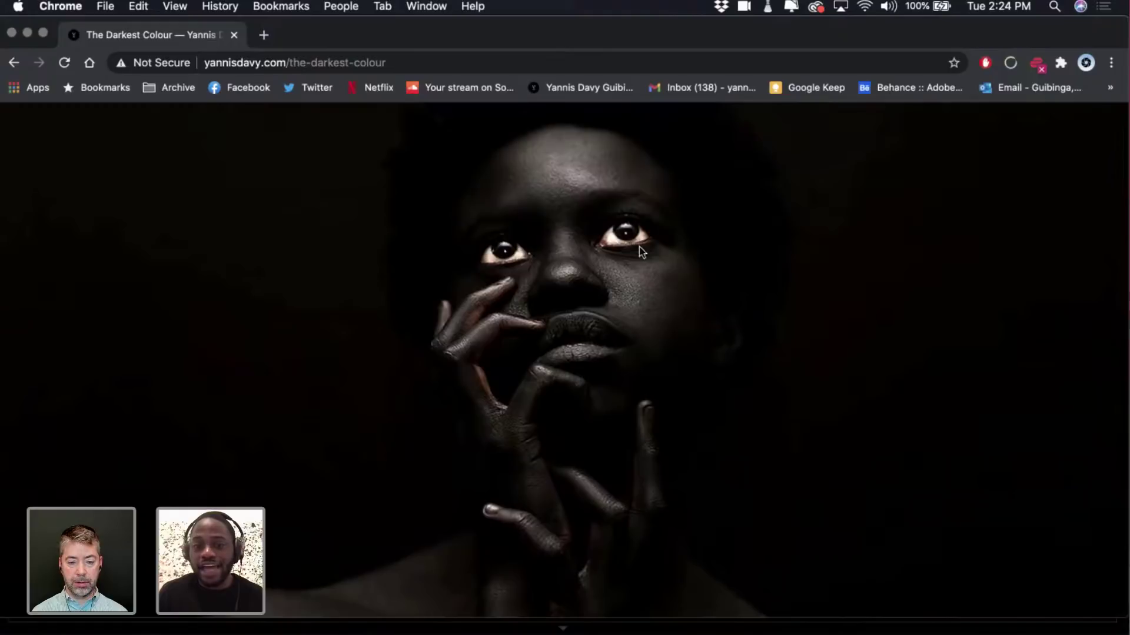
scroll(575, 273, down, 4)
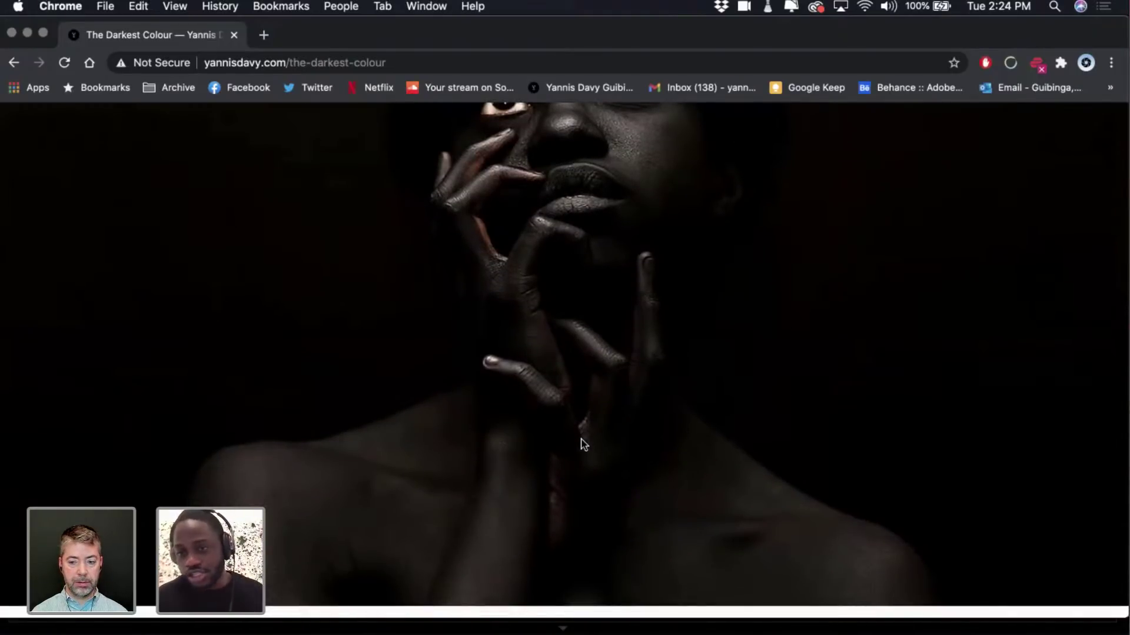
View the full-width portrait of the embracing pair, and go to the site's Portraits page.
scroll(582, 438, down, 10)
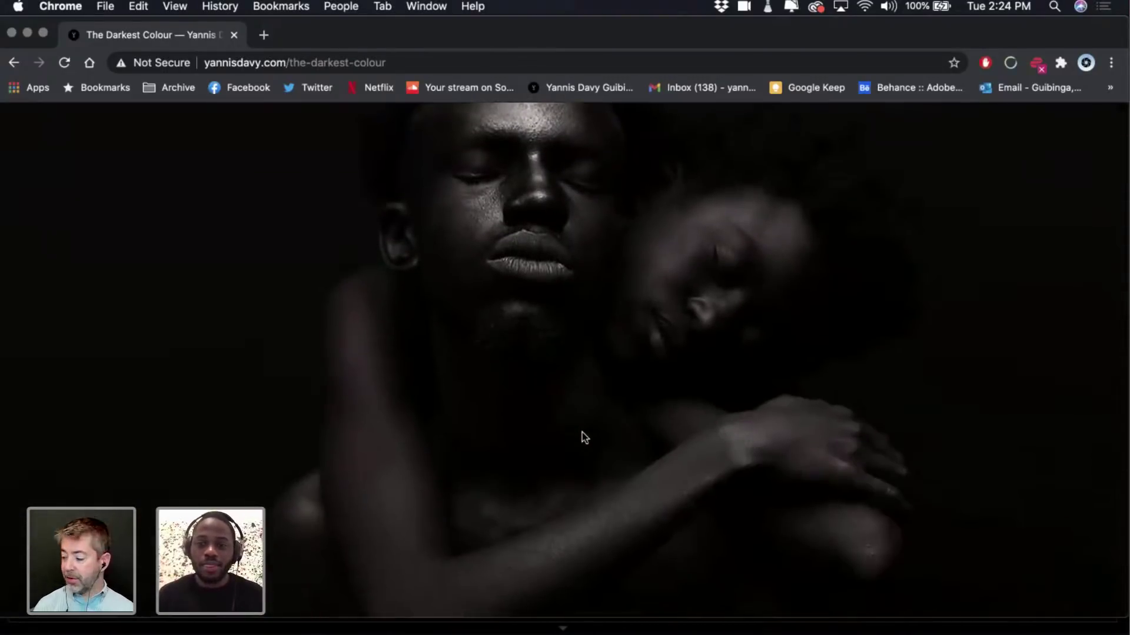
scroll(584, 437, down, 15)
scroll(585, 438, up, 8)
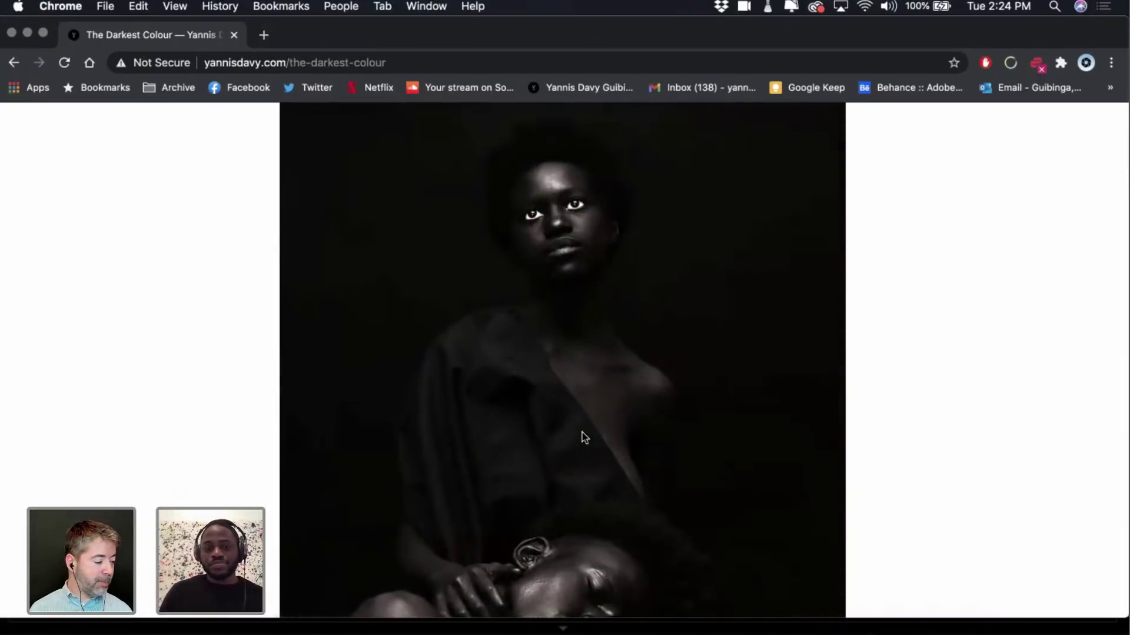
scroll(584, 438, up, 15)
click(863, 150)
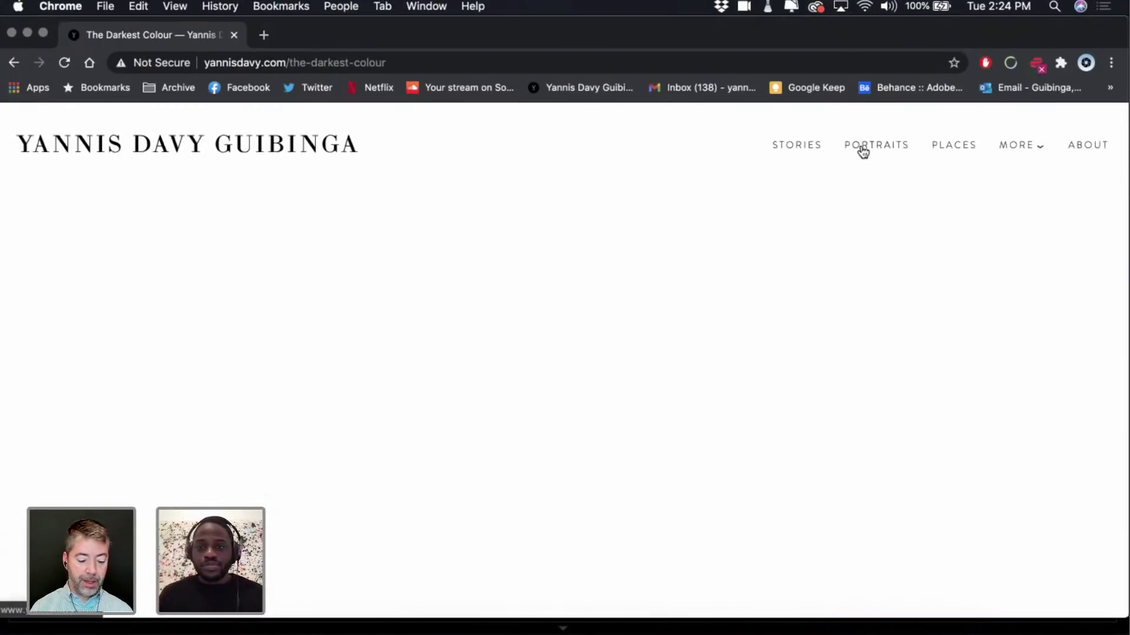